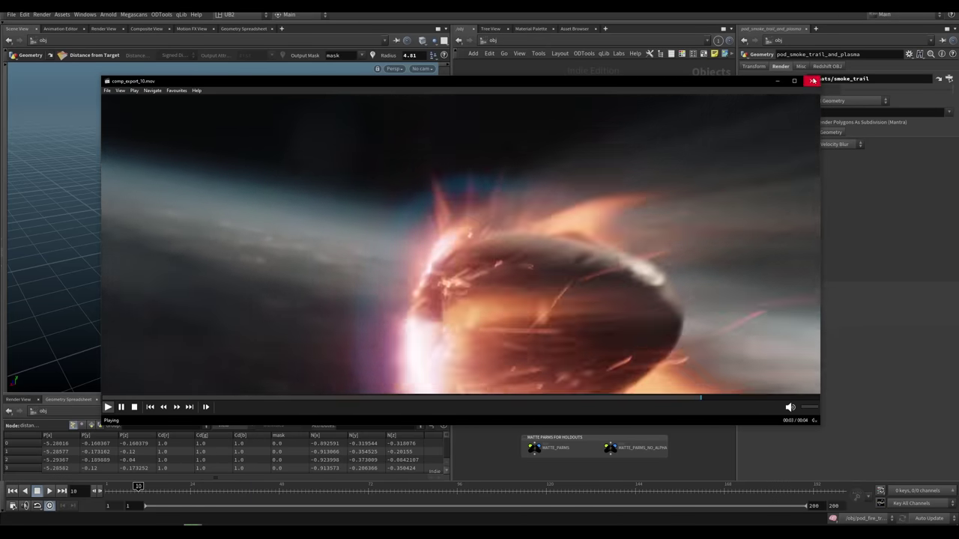
# Step: Close the comp_export_10.mov preview and open the pod_smoke_trail_and_plasma network to examine its layout
pyautogui.click(811, 80)
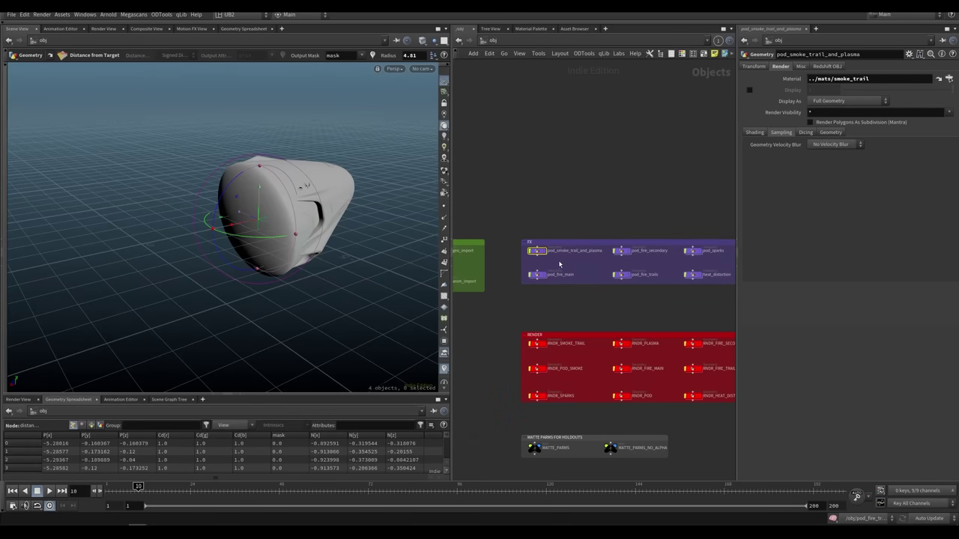
pyautogui.doubleClick(560, 267)
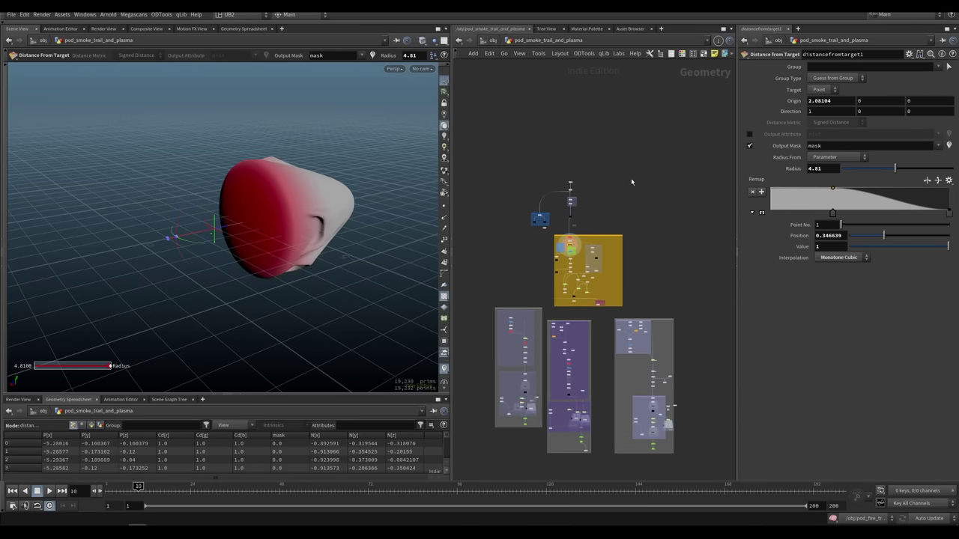
pyautogui.moveTo(604, 203); pyautogui.dragTo(611, 185, button='middle')
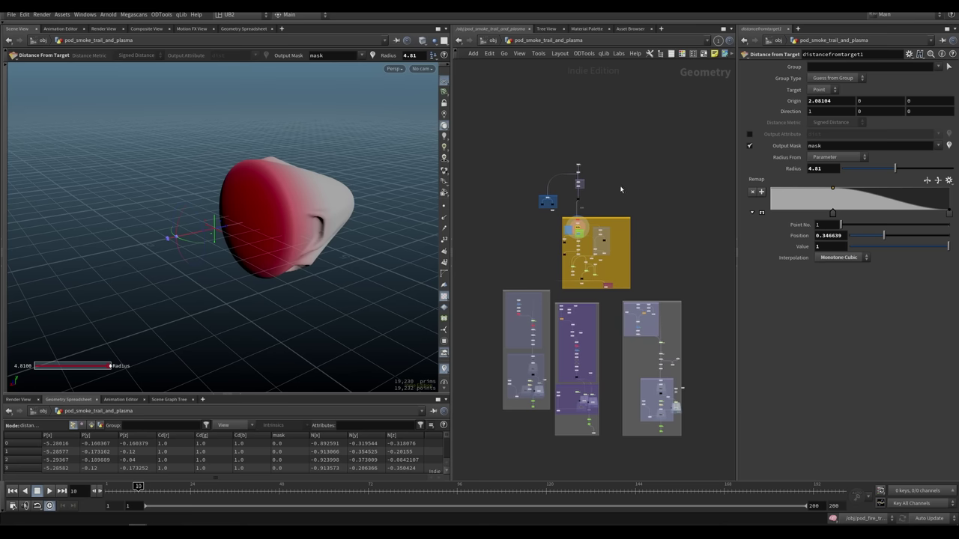
pyautogui.scroll(2, 620, 190)
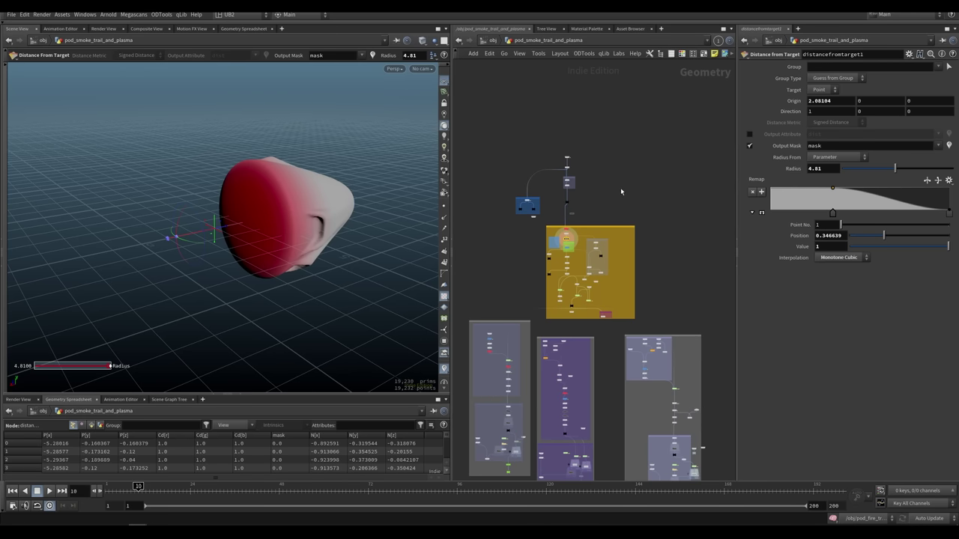
# Step: Return to the object level and open the pod_fire_secondary network to examine its node groups
pyautogui.press('u')
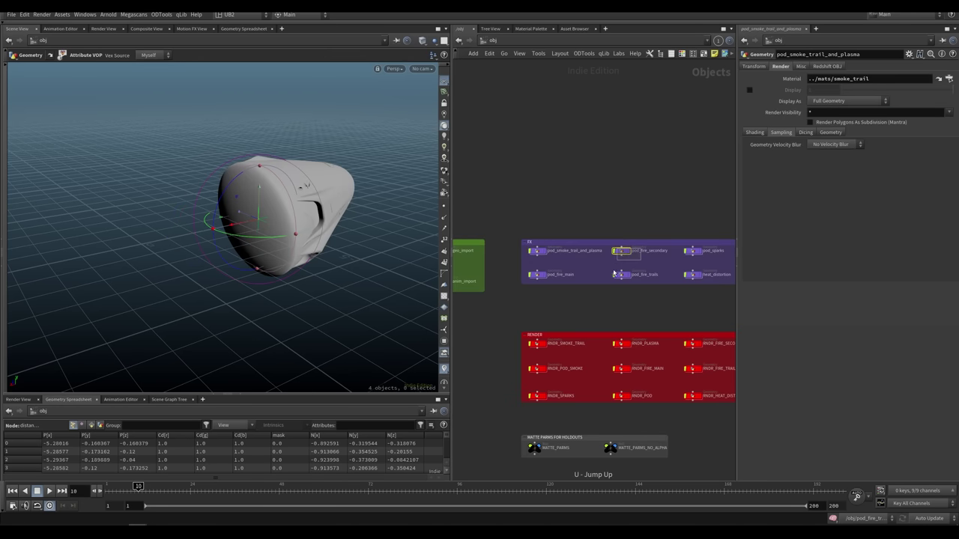
pyautogui.press('i')
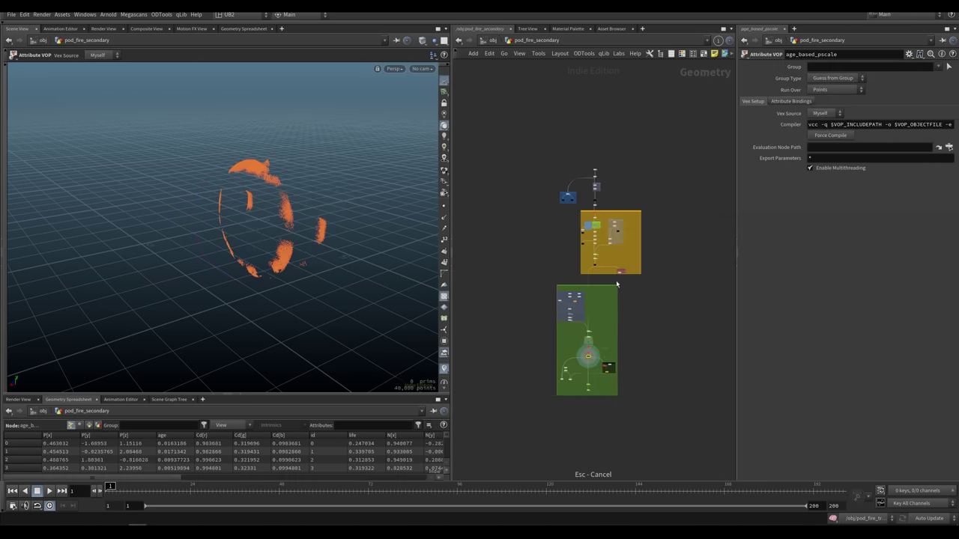
pyautogui.moveTo(635, 161); pyautogui.dragTo(578, 233)
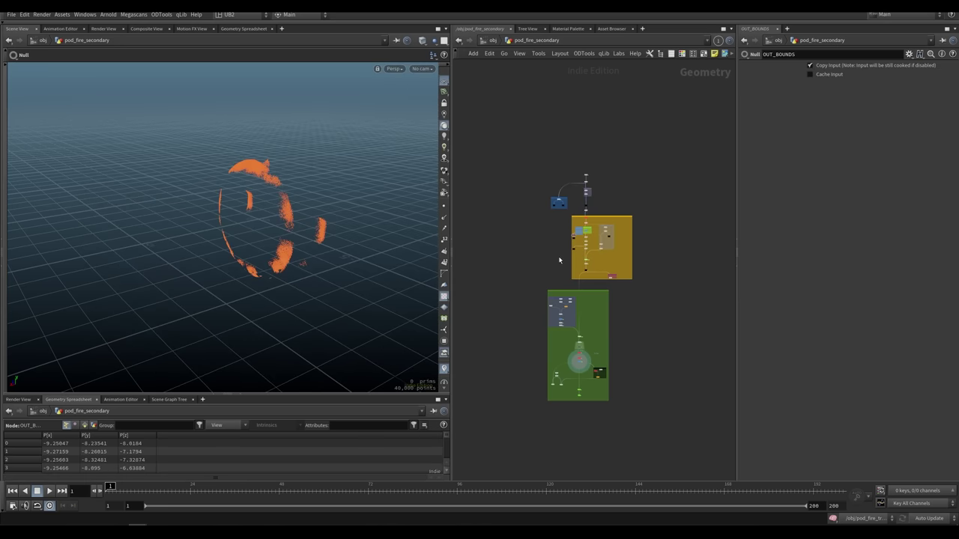
# Step: Return to the object level and inspect the pod model from its side
pyautogui.press('u')
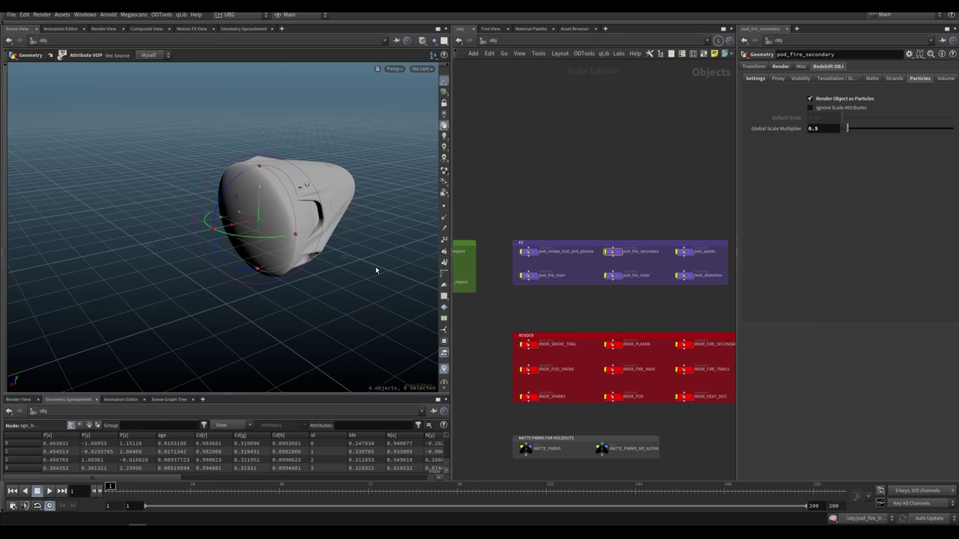
pyautogui.press('Escape')
pyautogui.moveTo(364, 265); pyautogui.dragTo(279, 310)
pyautogui.moveTo(364, 295); pyautogui.dragTo(340, 285)
pyautogui.press('s')
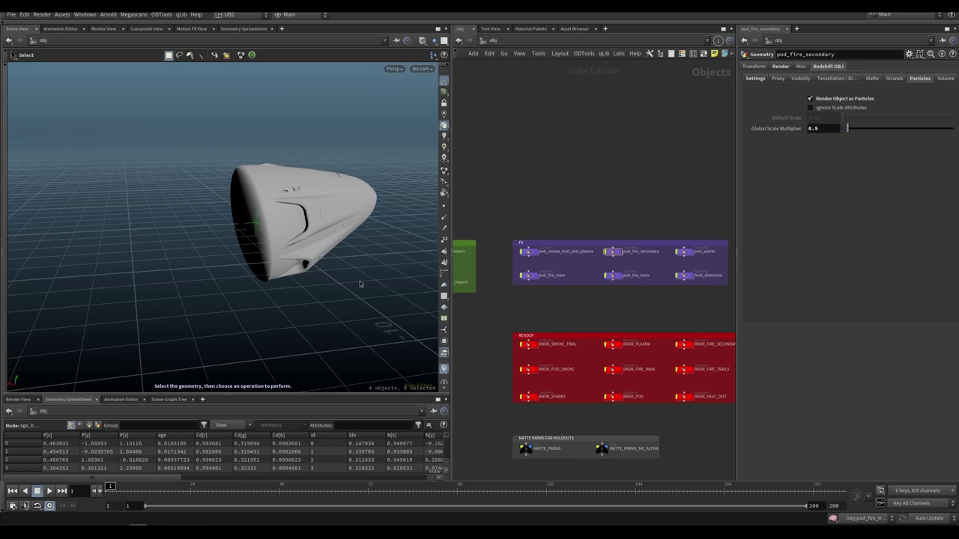
pyautogui.moveTo(359, 281)
pyautogui.mouseDown()
pyautogui.moveTo(347, 274)
pyautogui.moveTo(355, 281)
pyautogui.mouseUp()
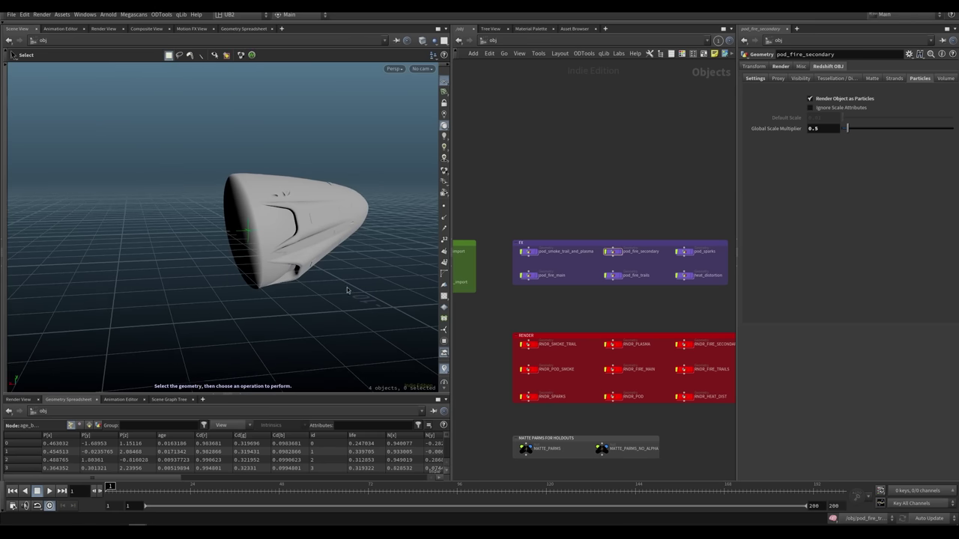
# Step: Switch to Nuke and survey the full compositing node graph of the re-entry shot
pyautogui.click(137, 516)
pyautogui.scroll(4, 439, 353)
pyautogui.scroll(-5, 460, 474)
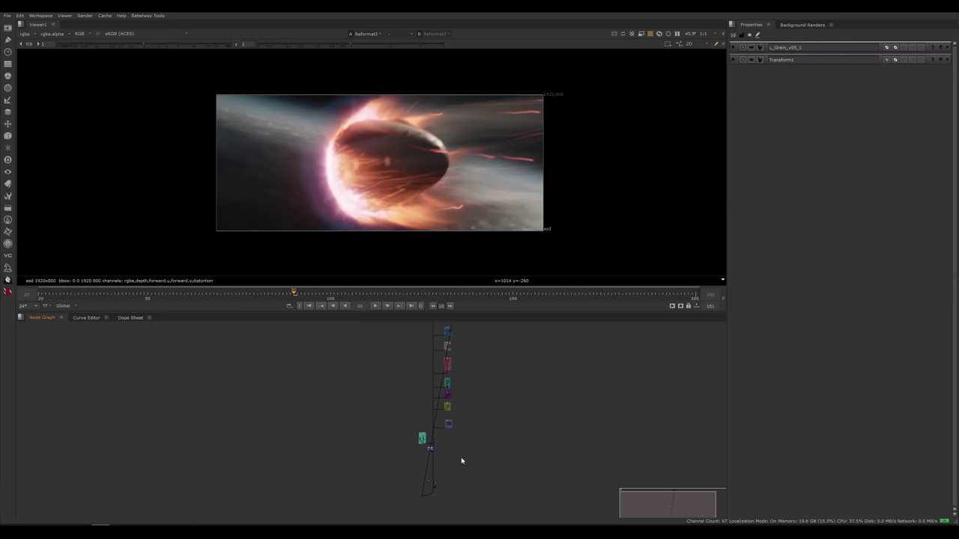
pyautogui.moveTo(477, 339); pyautogui.dragTo(431, 468)
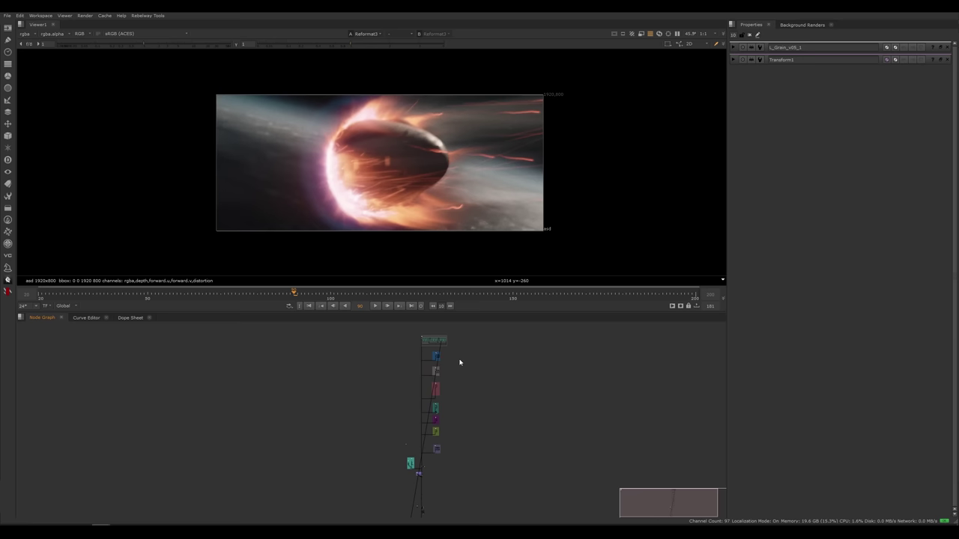
pyautogui.scroll(5, 457, 370)
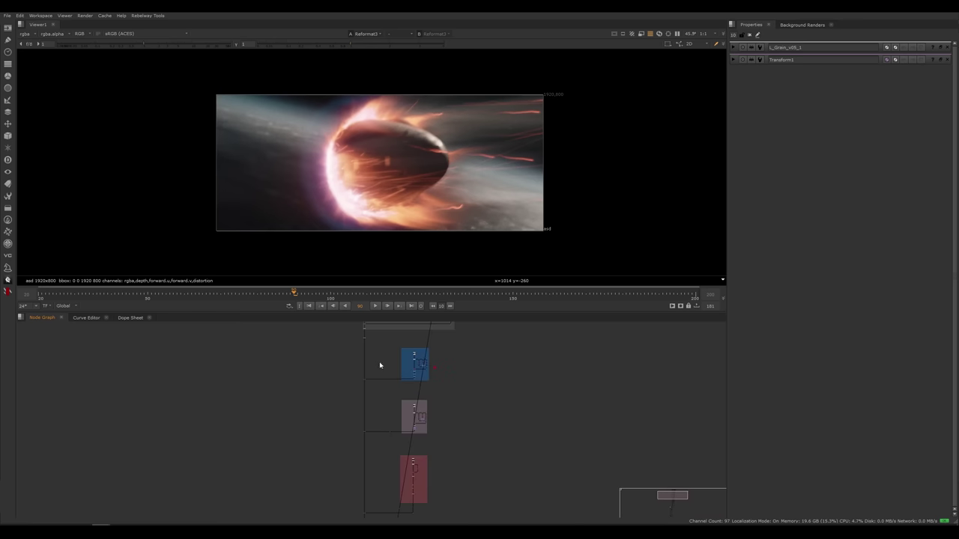
# Step: View the node outputs on the main pipe just above the POD SMOKE group
pyautogui.scroll(4, 406, 384)
pyautogui.press('r')
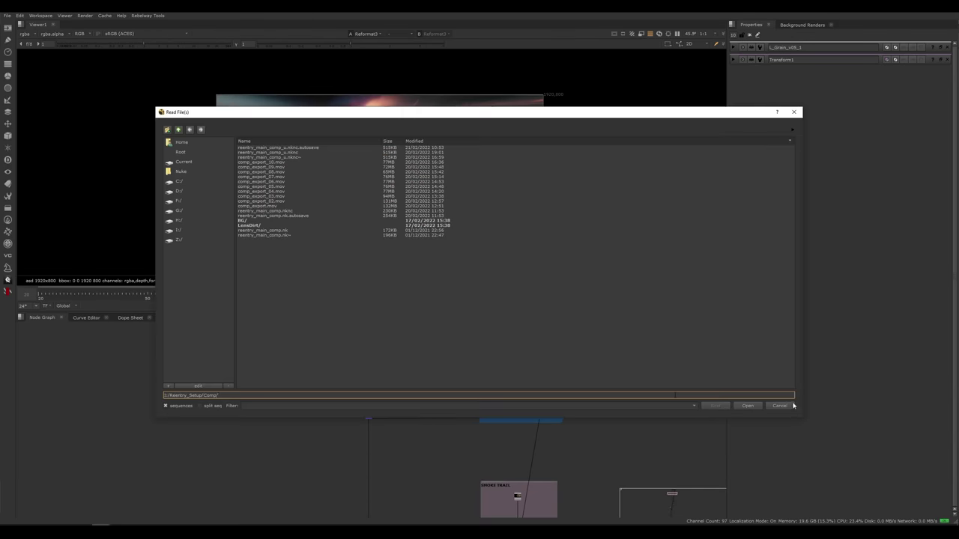
pyautogui.click(790, 406)
pyautogui.moveTo(400, 399); pyautogui.dragTo(345, 451)
pyautogui.press('1')
pyautogui.moveTo(391, 323); pyautogui.dragTo(393, 415, button='middle')
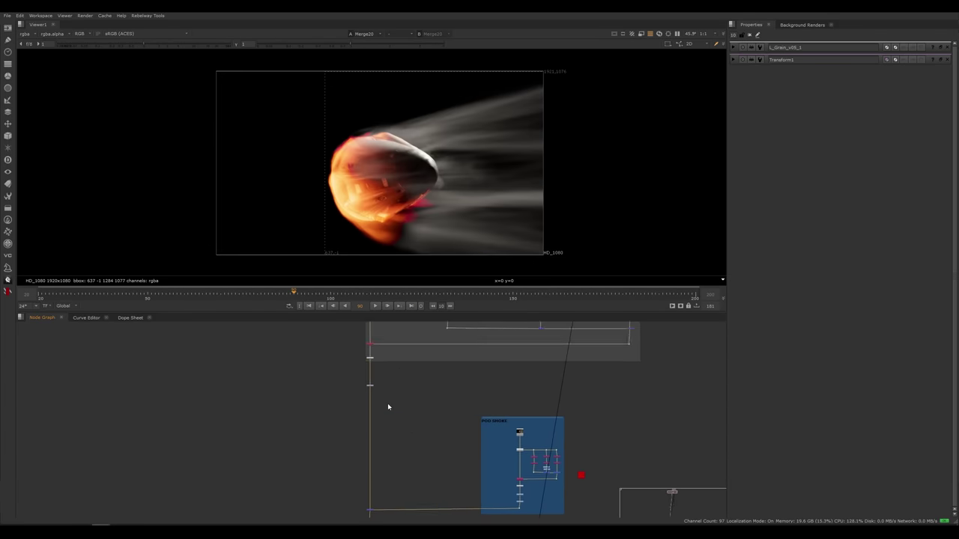
pyautogui.moveTo(392, 371); pyautogui.dragTo(355, 418)
pyautogui.press('1')
# Step: View the main pipe merges where the POD SMOKE and SMOKE TRAIL groups join
pyautogui.moveTo(407, 488); pyautogui.dragTo(389, 397, button='middle')
pyautogui.moveTo(387, 396); pyautogui.dragTo(343, 454)
pyautogui.press('1')
pyautogui.moveTo(379, 470); pyautogui.dragTo(399, 322, button='middle')
pyautogui.moveTo(397, 403); pyautogui.dragTo(348, 469)
pyautogui.press('1')
# Step: View the graded output of the SMOKE TRAIL group on its own
pyautogui.moveTo(406, 485); pyautogui.dragTo(381, 428, button='middle')
pyautogui.moveTo(516, 360); pyautogui.dragTo(492, 375)
pyautogui.press('1')
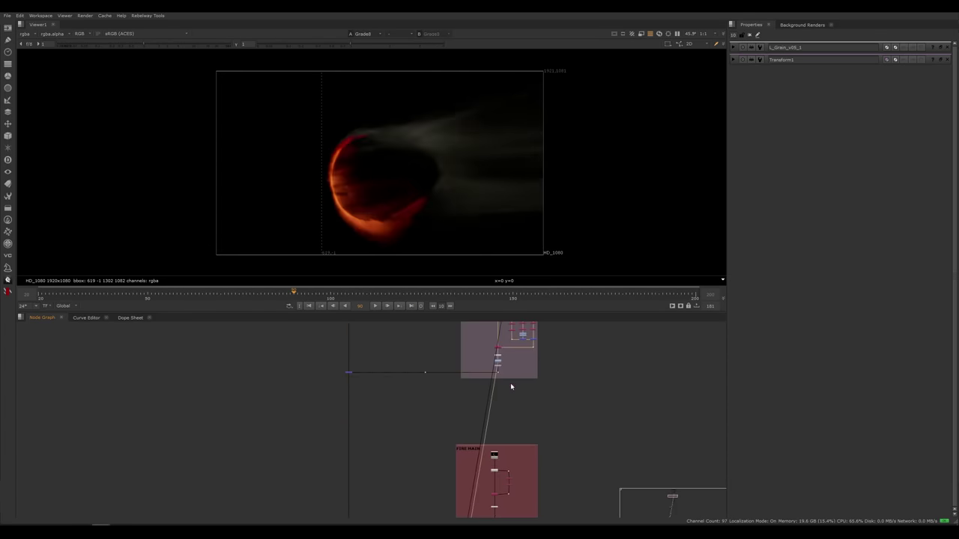
# Step: View the outputs of the FIRE MAIN group and the teal group above FIRE TRAILS
pyautogui.moveTo(558, 448); pyautogui.dragTo(562, 287, button='middle')
pyautogui.press('1')
pyautogui.moveTo(510, 509); pyautogui.dragTo(491, 391, button='middle')
pyautogui.scroll(2, 508, 433)
pyautogui.press('1')
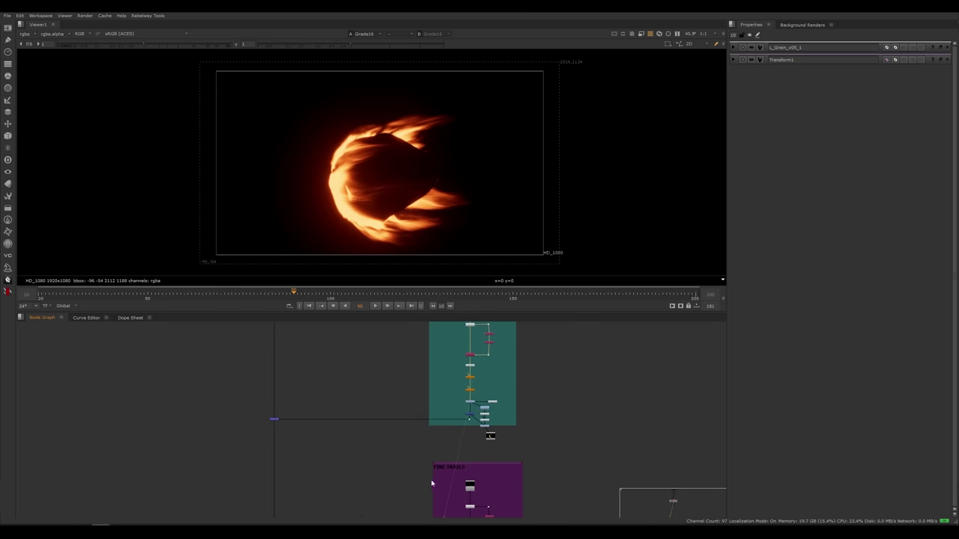
# Step: View the individual outputs of the FIRE TRAILS and SPARKS groups
pyautogui.moveTo(410, 473); pyautogui.dragTo(418, 442, button='middle')
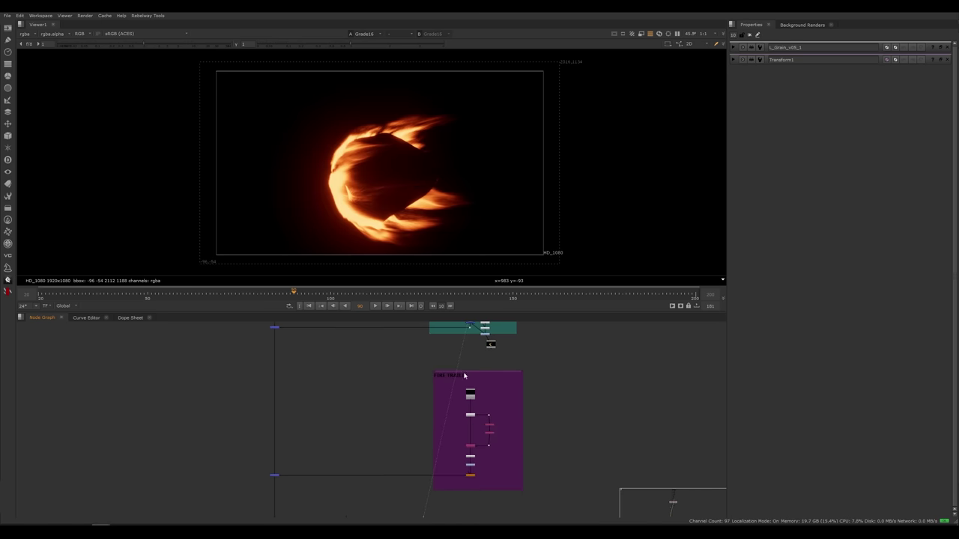
pyautogui.press('1')
pyautogui.moveTo(518, 504); pyautogui.dragTo(502, 414, button='middle')
pyautogui.moveTo(502, 472); pyautogui.dragTo(501, 370, button='middle')
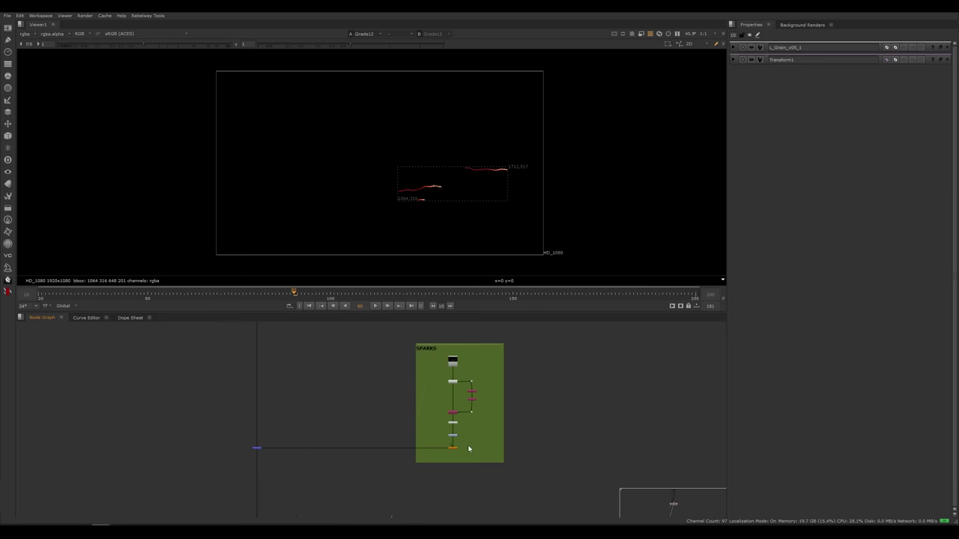
pyautogui.click(454, 448)
pyautogui.press('1')
# Step: View the PLASMA group's output and its merge into the main pipe
pyautogui.moveTo(479, 447); pyautogui.dragTo(485, 315, button='middle')
pyautogui.moveTo(466, 472); pyautogui.dragTo(477, 361, button='middle')
pyautogui.click(463, 455)
pyautogui.press('1')
pyautogui.click(275, 463)
pyautogui.press('1')
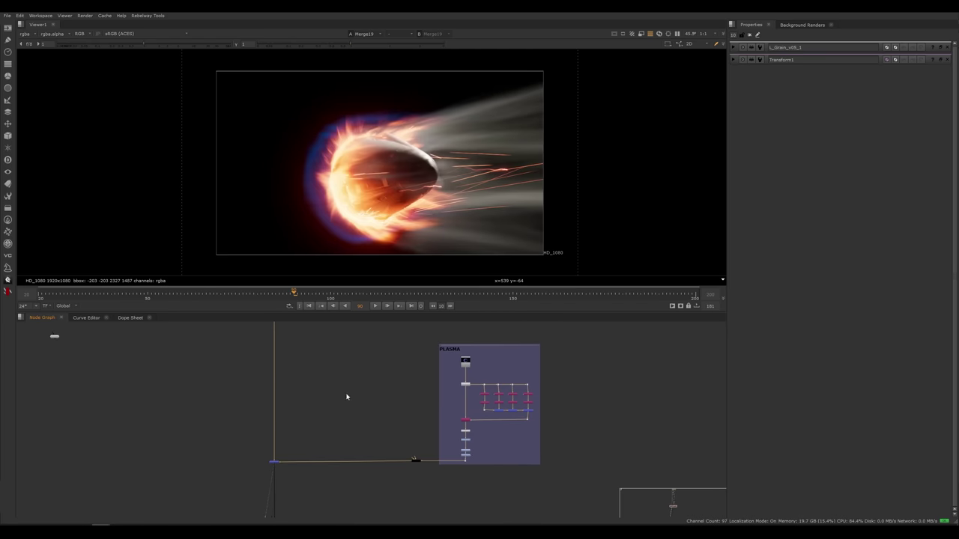
# Step: View the merge that combines the pod effects with the teal background group
pyautogui.scroll(-5, 387, 404)
pyautogui.moveTo(362, 445); pyautogui.dragTo(392, 402, button='middle')
pyautogui.scroll(5, 396, 470)
pyautogui.click(347, 438)
pyautogui.press('1')
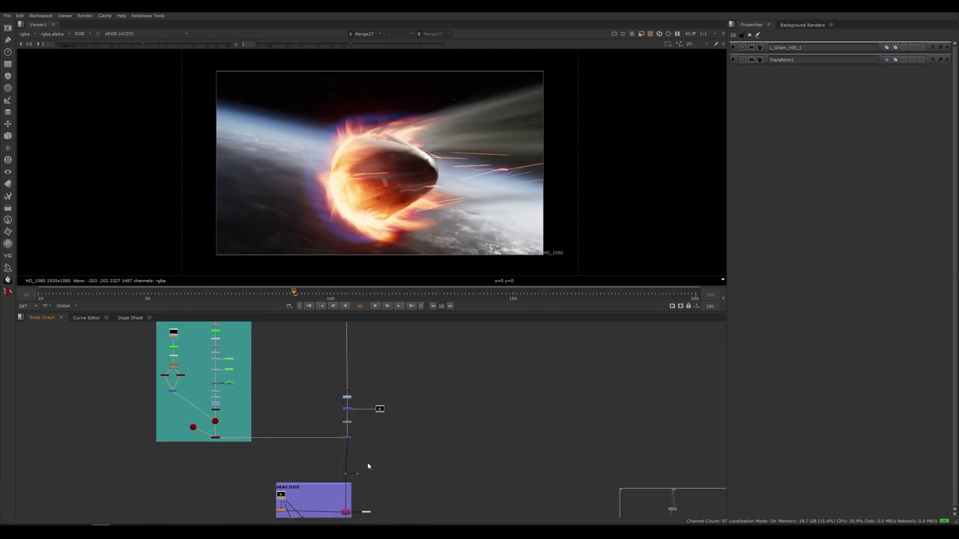
# Step: View the output of the second CameraShake node and examine the surrounding nodes on the main pipe
pyautogui.moveTo(412, 472); pyautogui.dragTo(414, 304, button='middle')
pyautogui.click(349, 400)
pyautogui.moveTo(384, 447); pyautogui.dragTo(386, 303, button='middle')
pyautogui.moveTo(359, 479); pyautogui.dragTo(364, 334, button='middle')
pyautogui.click(355, 408)
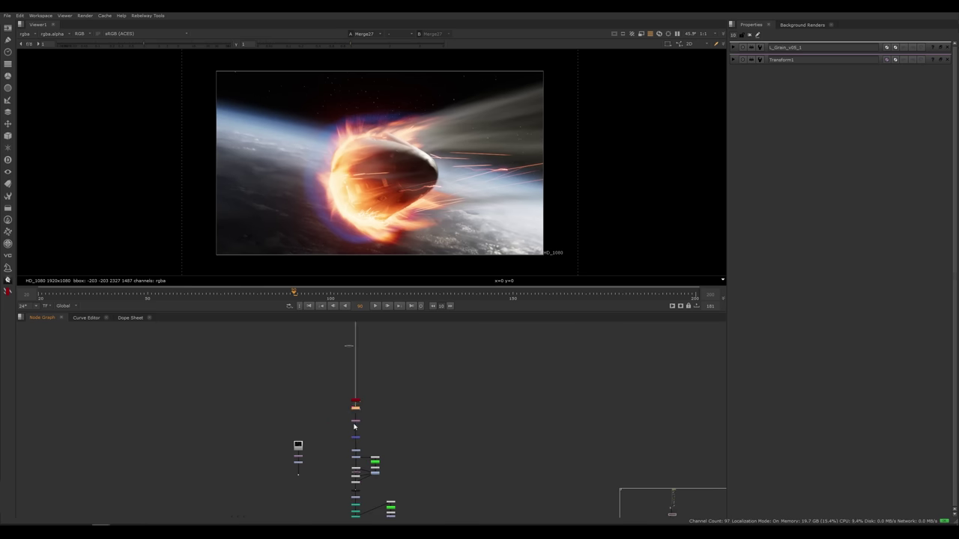
pyautogui.press('1')
pyautogui.scroll(5, 377, 423)
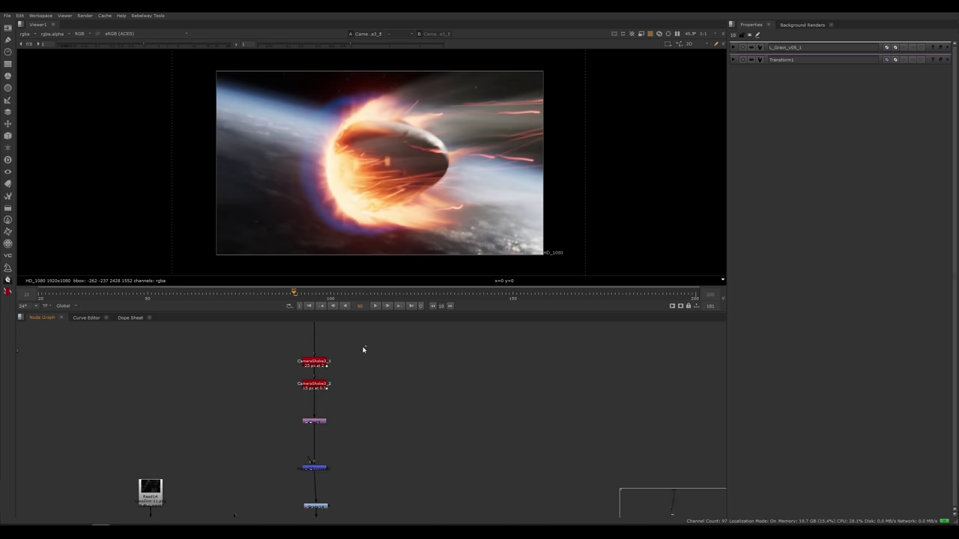
pyautogui.scroll(-4, 388, 392)
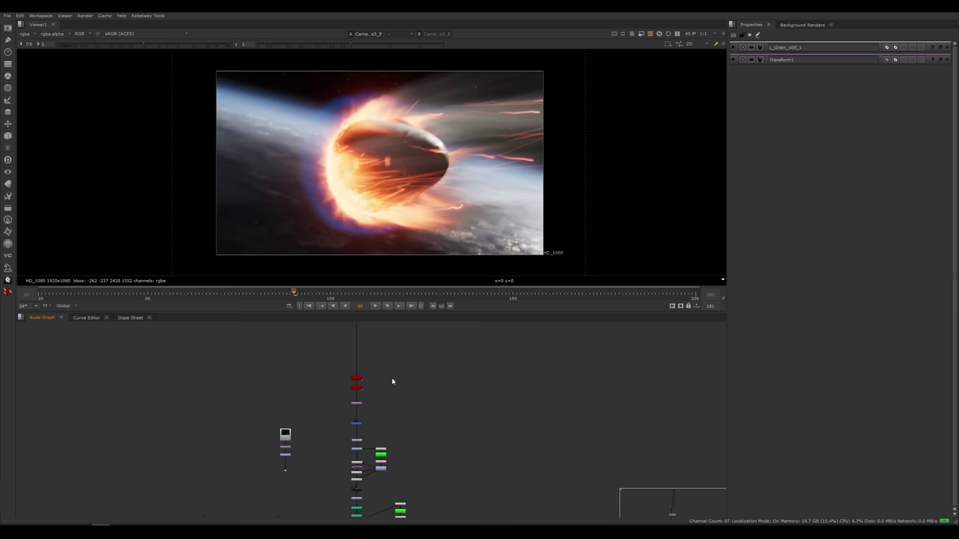
pyautogui.scroll(6, 403, 384)
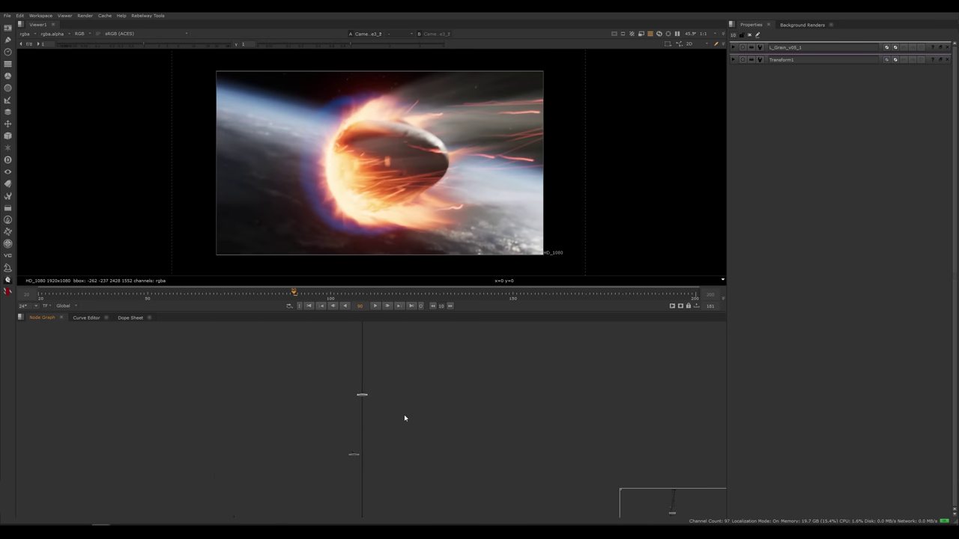
# Step: View the output of the Retime node below the HEAT DIST group and open its properties
pyautogui.click(338, 433)
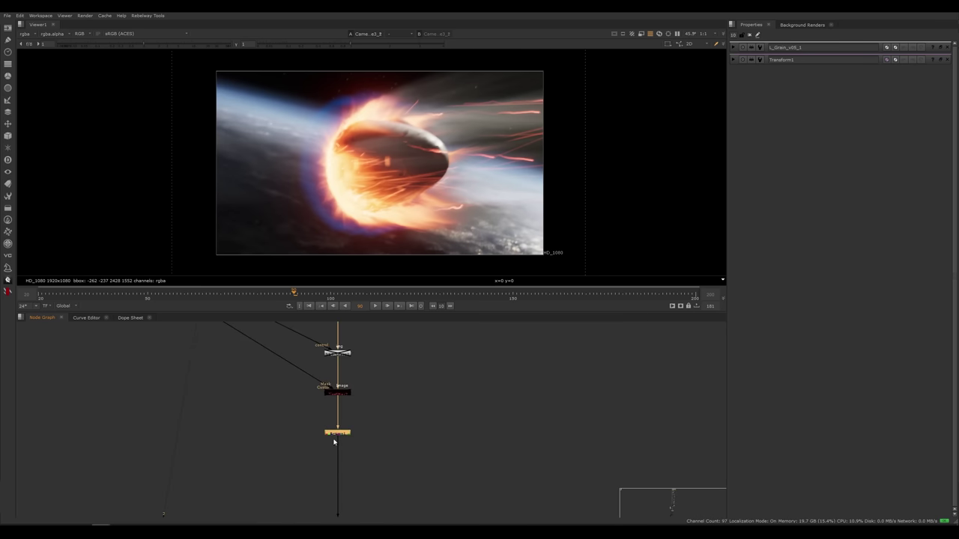
pyautogui.press('1')
pyautogui.doubleClick(338, 433)
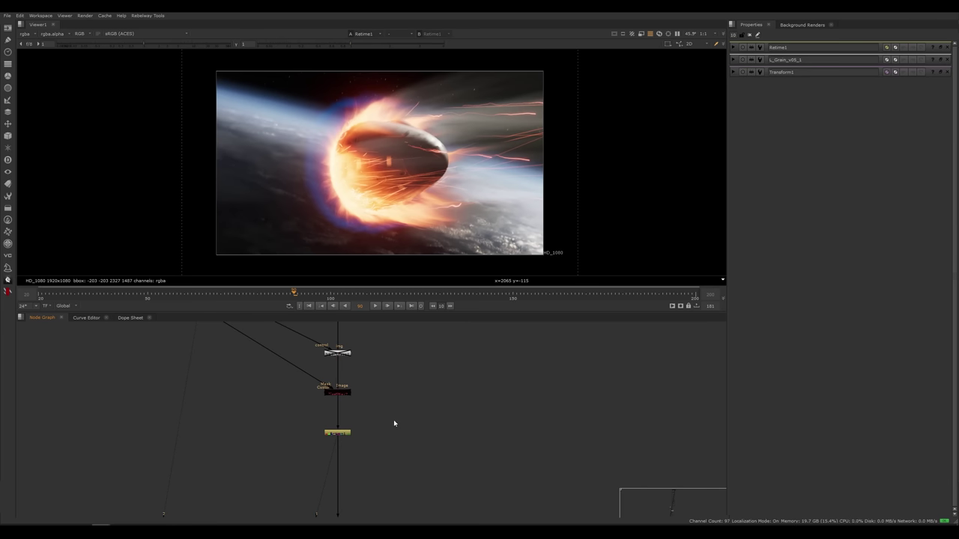
# Step: Examine how the HEAT DIST group and its masks connect to the main pipe above the Retime node
pyautogui.scroll(-2, 396, 425)
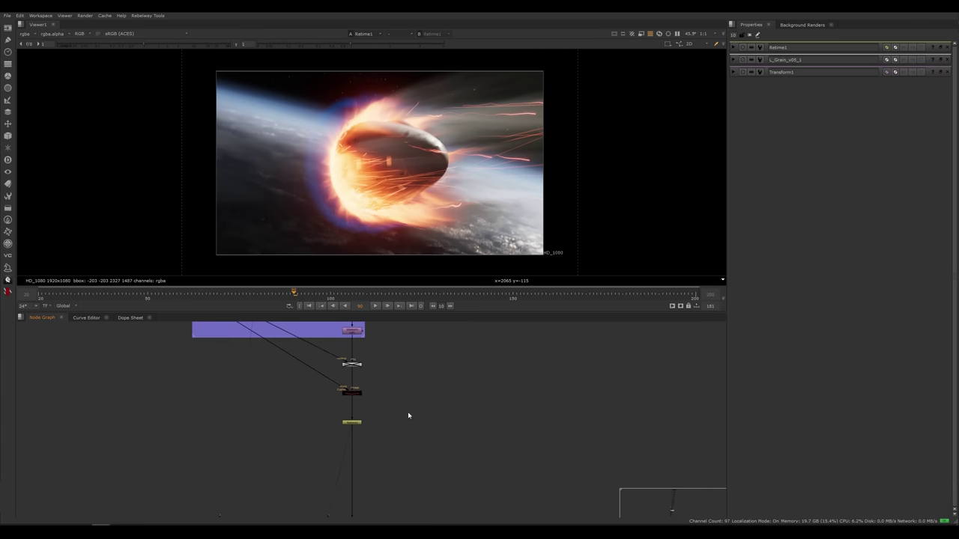
pyautogui.moveTo(408, 399); pyautogui.dragTo(395, 424, button='middle')
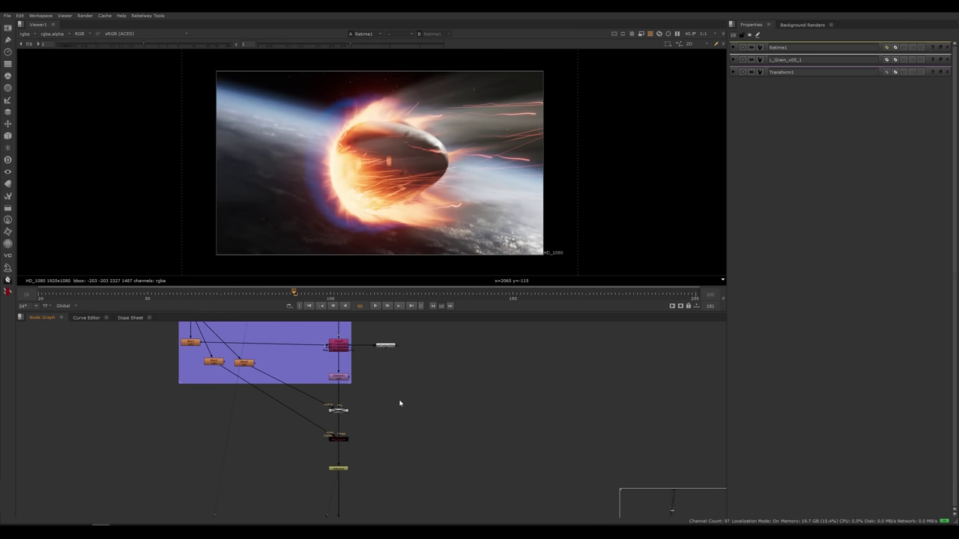
pyautogui.scroll(-8, 400, 403)
pyautogui.moveTo(422, 411); pyautogui.dragTo(395, 448, button='middle')
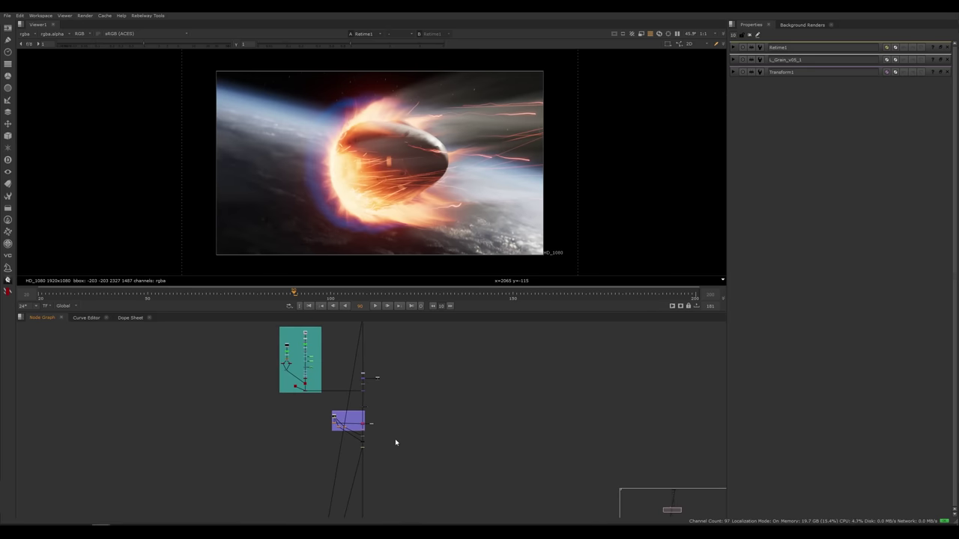
pyautogui.moveTo(394, 458); pyautogui.dragTo(391, 429, button='middle')
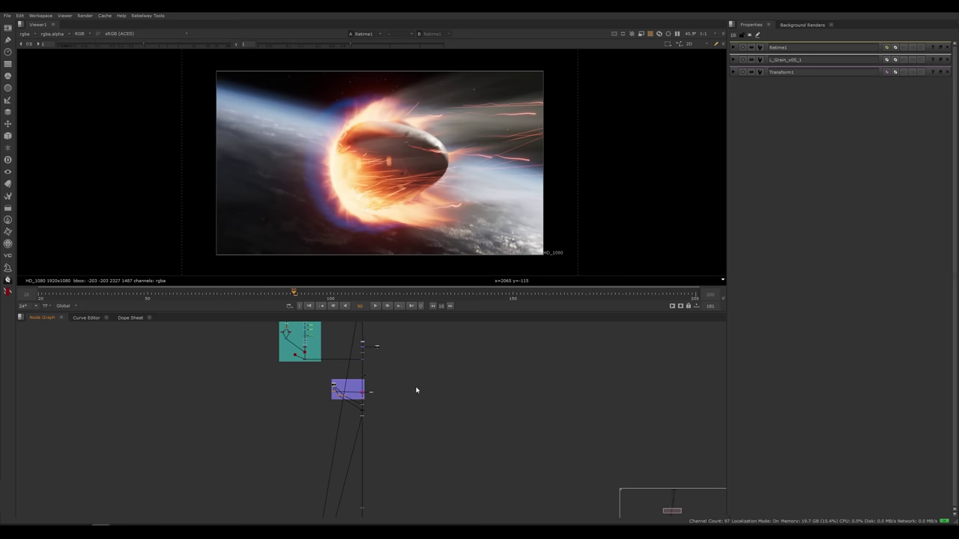
pyautogui.scroll(5, 409, 390)
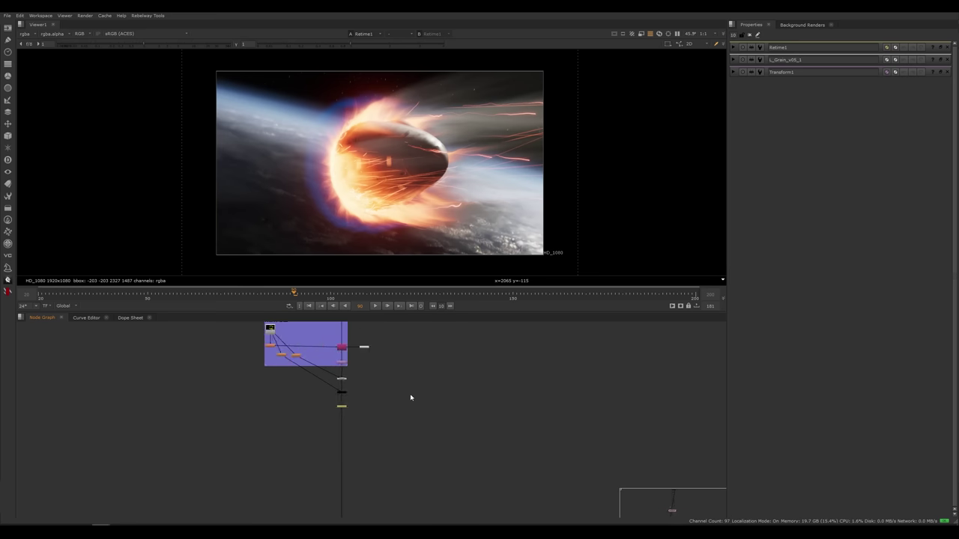
# Step: Reopen the Retime node's properties to review its speed, filter and shutter settings
pyautogui.doubleClick(326, 398)
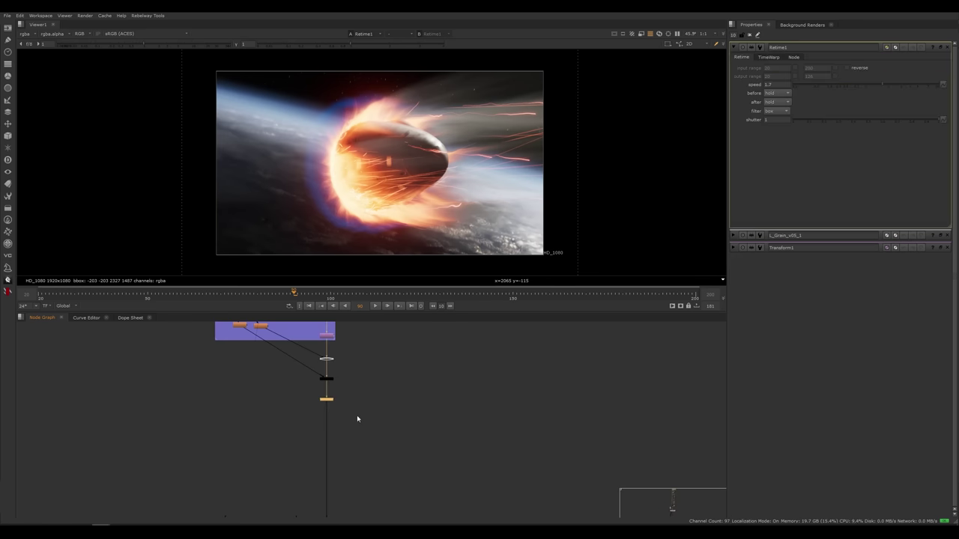
pyautogui.moveTo(349, 399); pyautogui.dragTo(355, 447, button='middle')
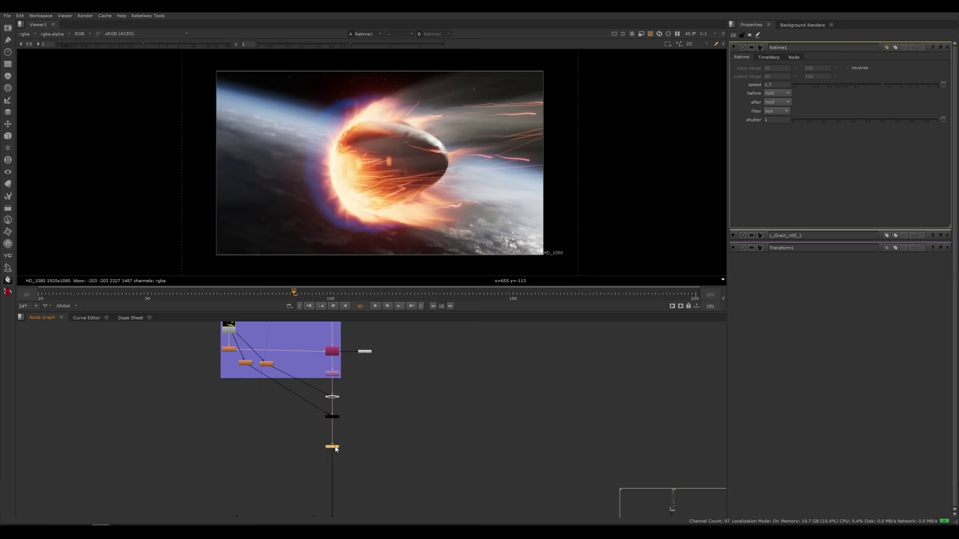
pyautogui.scroll(3, 358, 439)
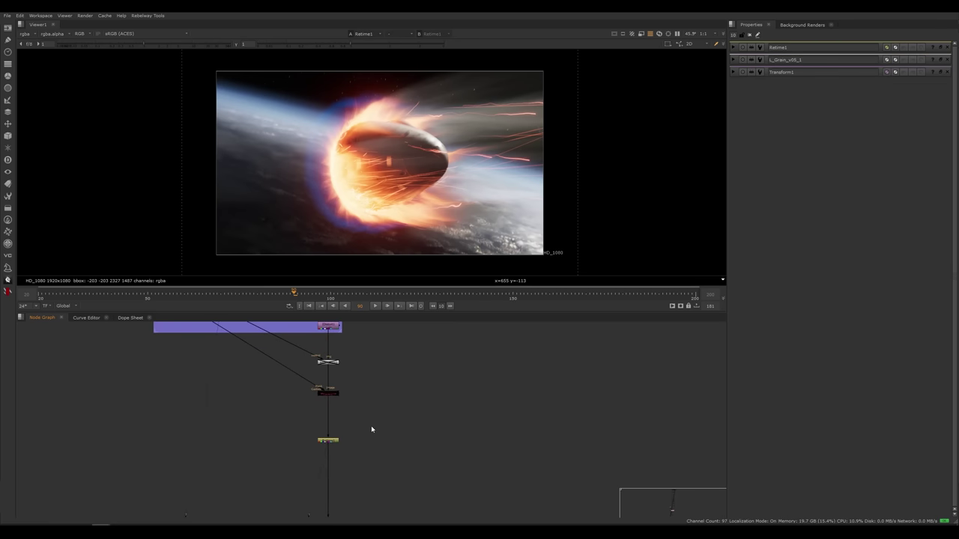
# Step: Trace the main pipe from the Retime node's masked neighbours down to the pair of CameraShake nodes
pyautogui.click(335, 442)
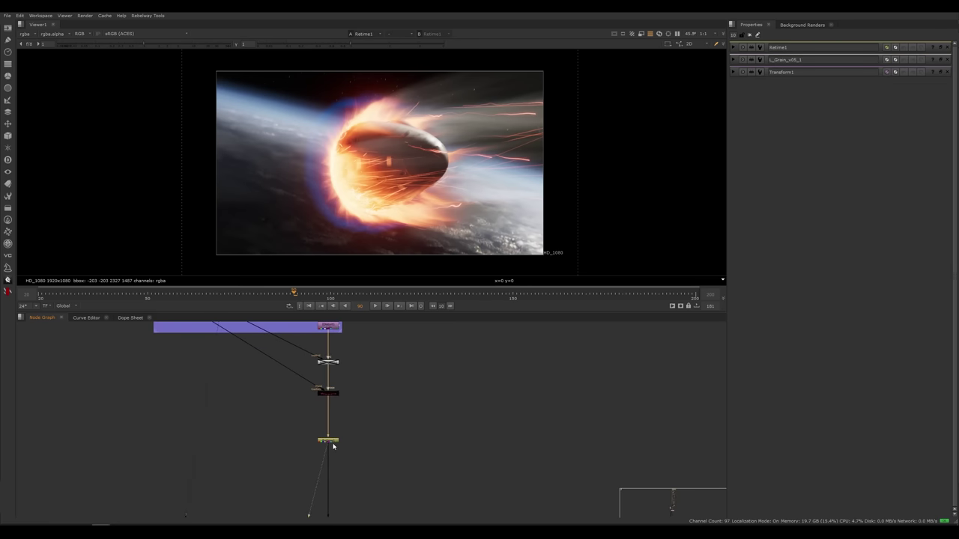
pyautogui.moveTo(345, 448); pyautogui.dragTo(366, 442, button='middle')
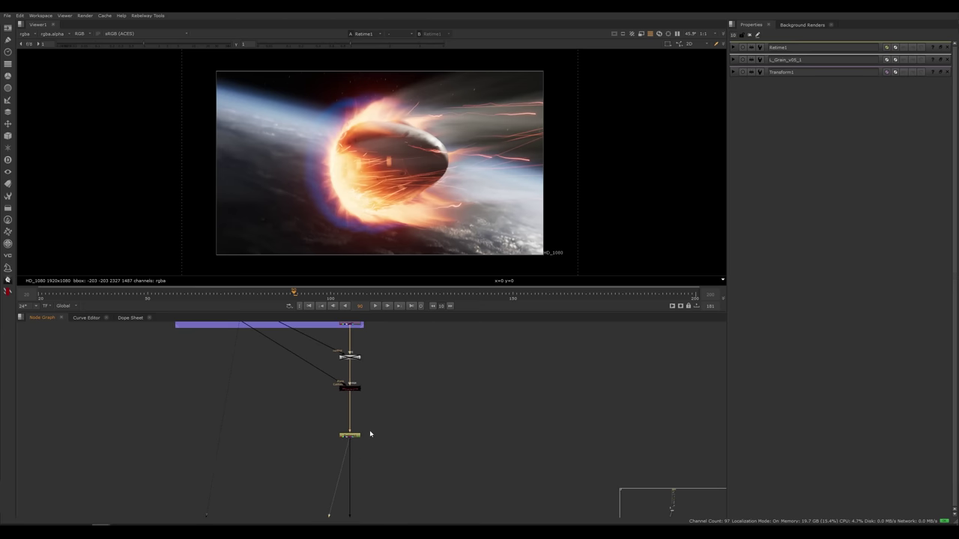
pyautogui.moveTo(377, 413); pyautogui.dragTo(318, 459)
pyautogui.moveTo(375, 431); pyautogui.dragTo(376, 425, button='middle')
pyautogui.click(379, 421)
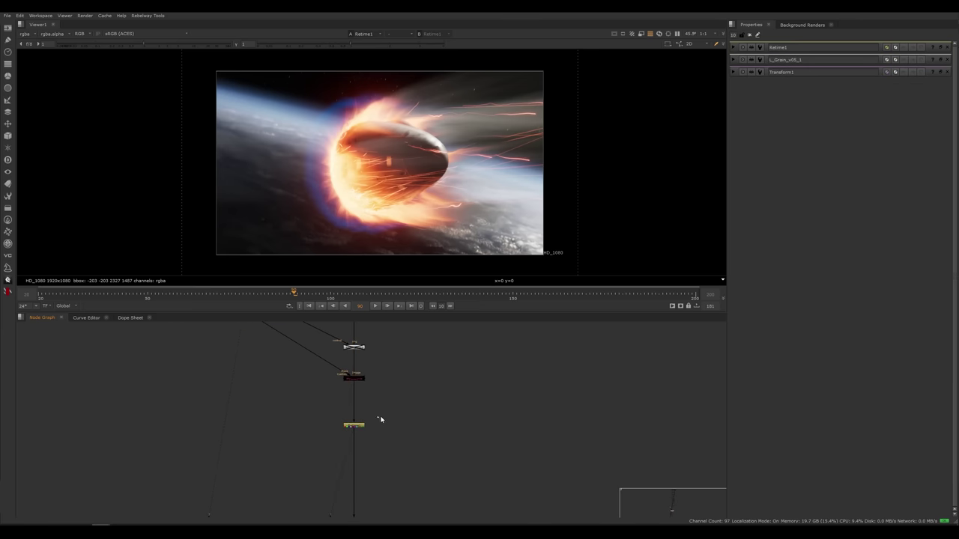
pyautogui.scroll(3, 381, 419)
pyautogui.moveTo(385, 403); pyautogui.dragTo(284, 478)
pyautogui.scroll(-8, 358, 442)
pyautogui.moveTo(357, 468); pyautogui.dragTo(351, 364, button='middle')
pyautogui.click(382, 434)
pyautogui.moveTo(400, 515); pyautogui.dragTo(409, 330, button='middle')
pyautogui.scroll(4, 373, 413)
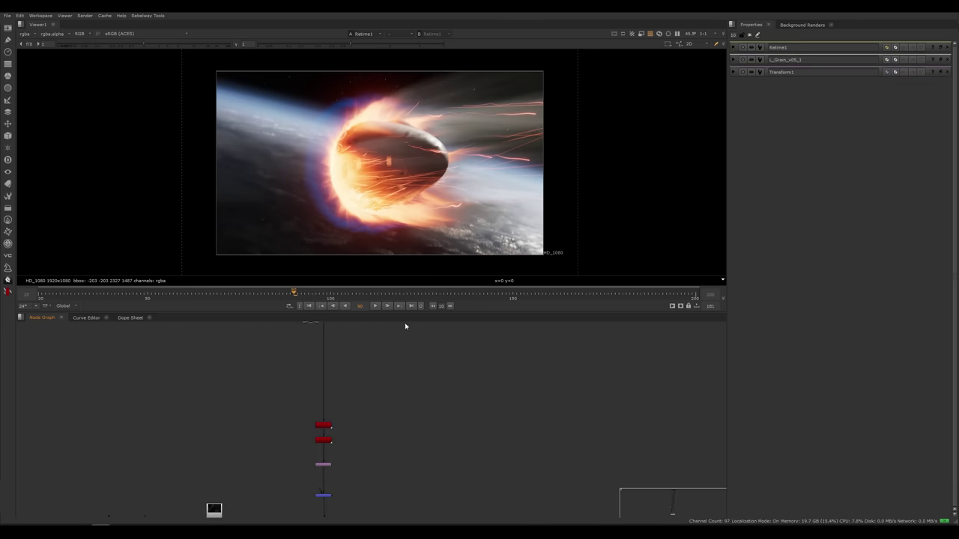
# Step: Show the second CameraShake node's output again and inspect both shake nodes on the main pipe
pyautogui.click(329, 441)
pyautogui.press('1')
pyautogui.click(349, 445)
pyautogui.moveTo(349, 446); pyautogui.dragTo(368, 441, button='middle')
pyautogui.moveTo(376, 407); pyautogui.dragTo(303, 454)
pyautogui.scroll(2, 381, 428)
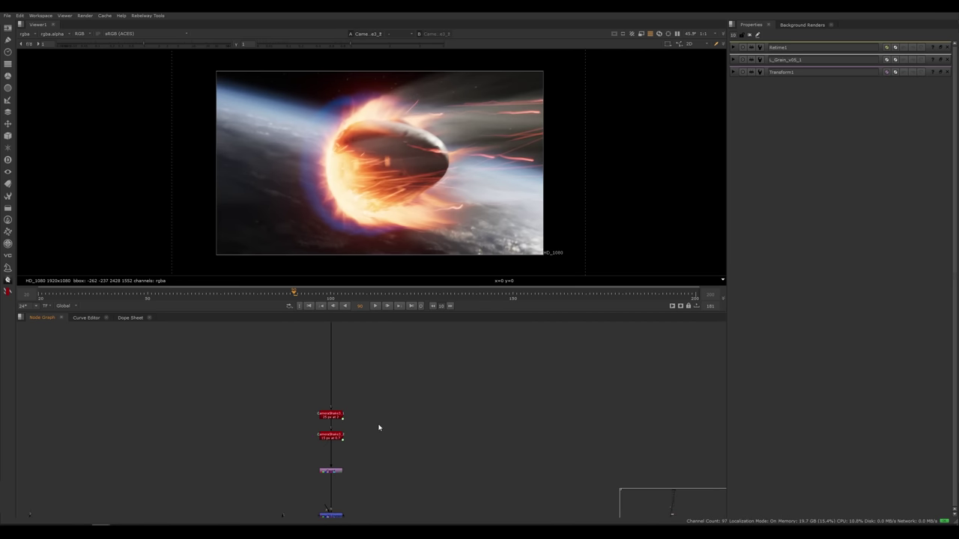
pyautogui.moveTo(365, 390); pyautogui.dragTo(320, 443)
pyautogui.click(367, 404)
# Step: Examine the Exposure, BlacksMatch and colour correction section of the main pipe
pyautogui.scroll(-3, 367, 403)
pyautogui.moveTo(367, 356); pyautogui.dragTo(364, 512, button='middle')
pyautogui.moveTo(373, 407); pyautogui.dragTo(370, 381, button='middle')
pyautogui.scroll(5, 370, 380)
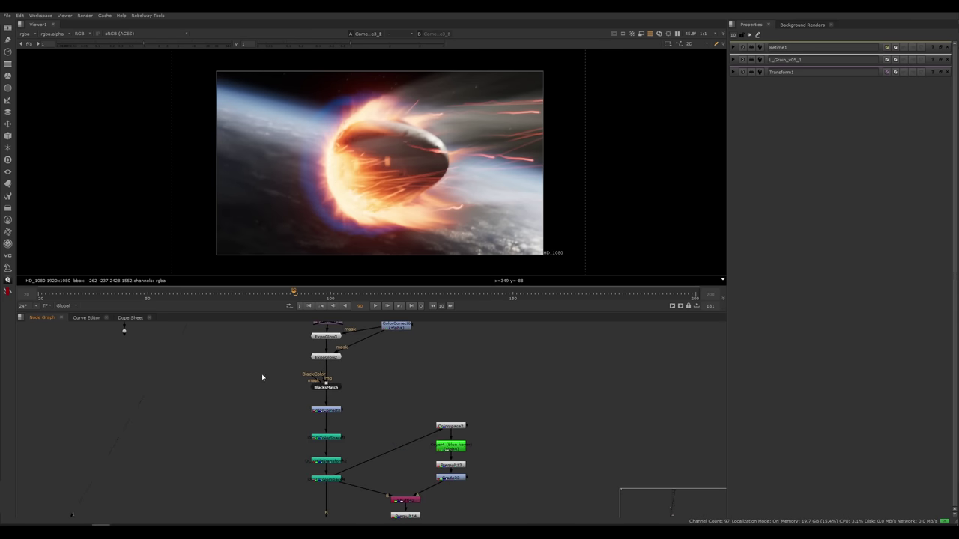
# Step: Follow the main pipe to its end and view the final Reformat node's output at frame 106
pyautogui.scroll(-4, 272, 393)
pyautogui.moveTo(271, 513); pyautogui.dragTo(270, 385, button='middle')
pyautogui.moveTo(278, 418); pyautogui.dragTo(279, 517, button='middle')
pyautogui.scroll(-6, 397, 421)
pyautogui.moveTo(430, 364); pyautogui.dragTo(354, 439)
pyautogui.click(384, 442)
pyautogui.scroll(4, 385, 442)
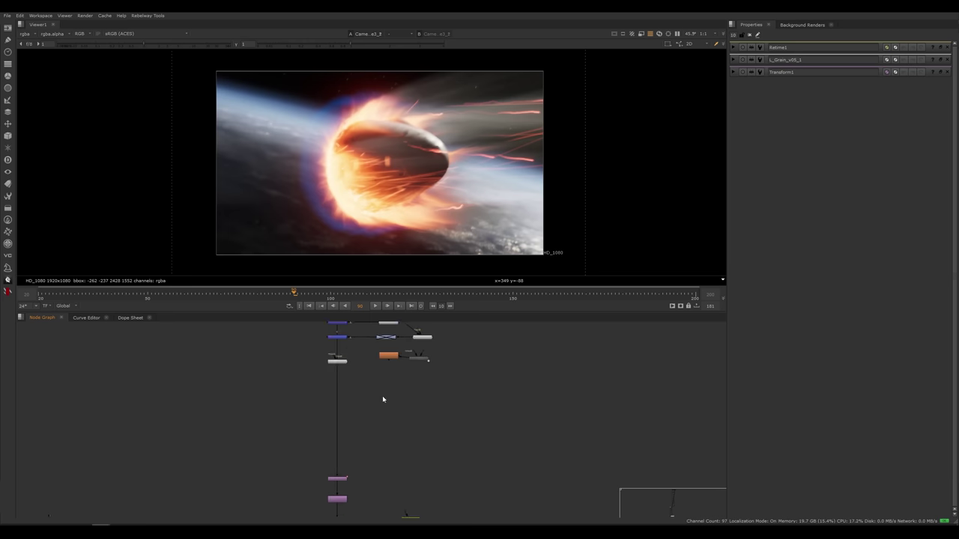
pyautogui.press('1')
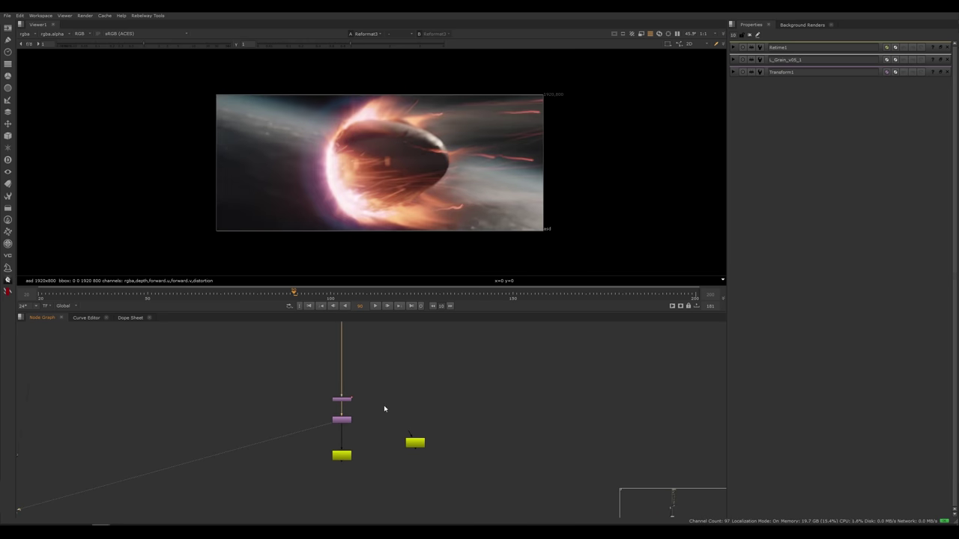
pyautogui.click(352, 293)
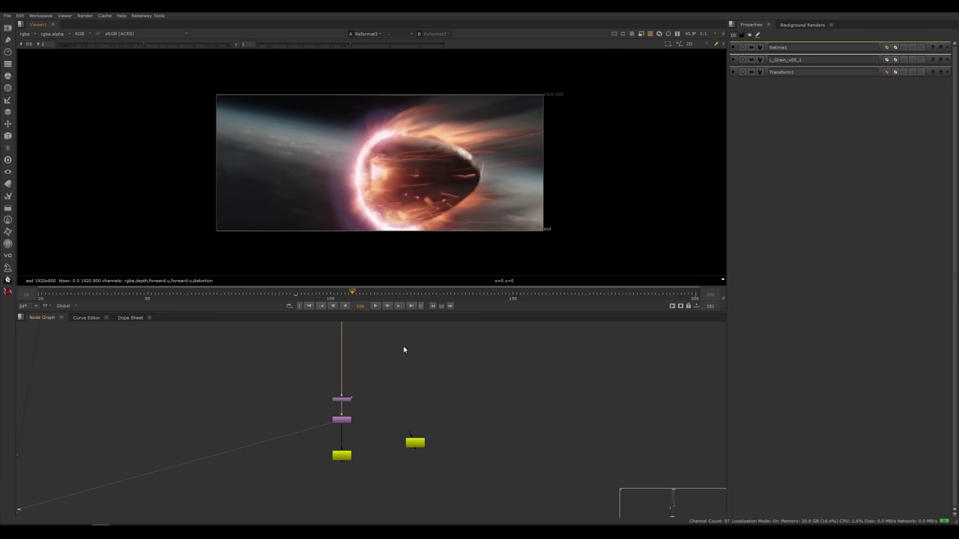
pyautogui.moveTo(388, 363); pyautogui.dragTo(365, 373, button='middle')
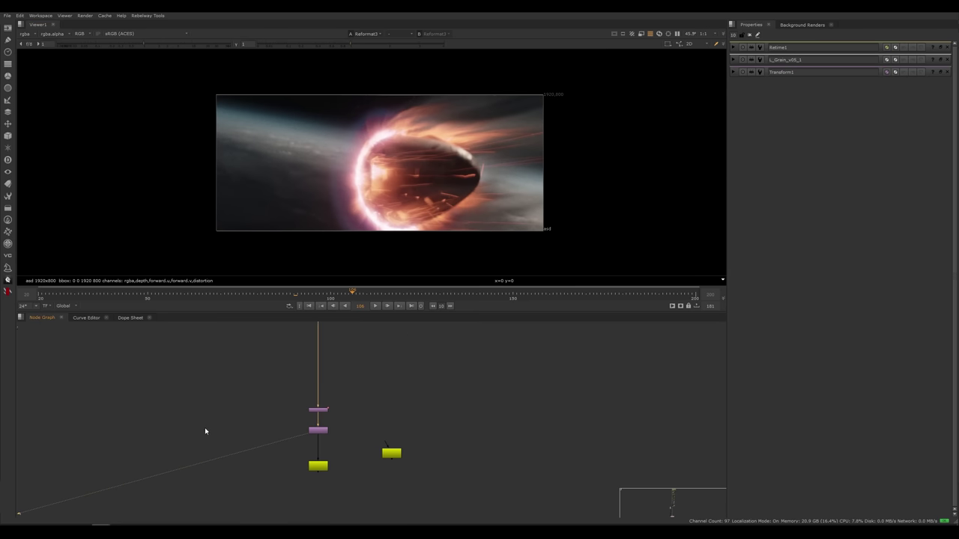
# Step: Switch to Houdini and open the pod_smoke_trail_and_plasma geometry network
pyautogui.click(216, 491)
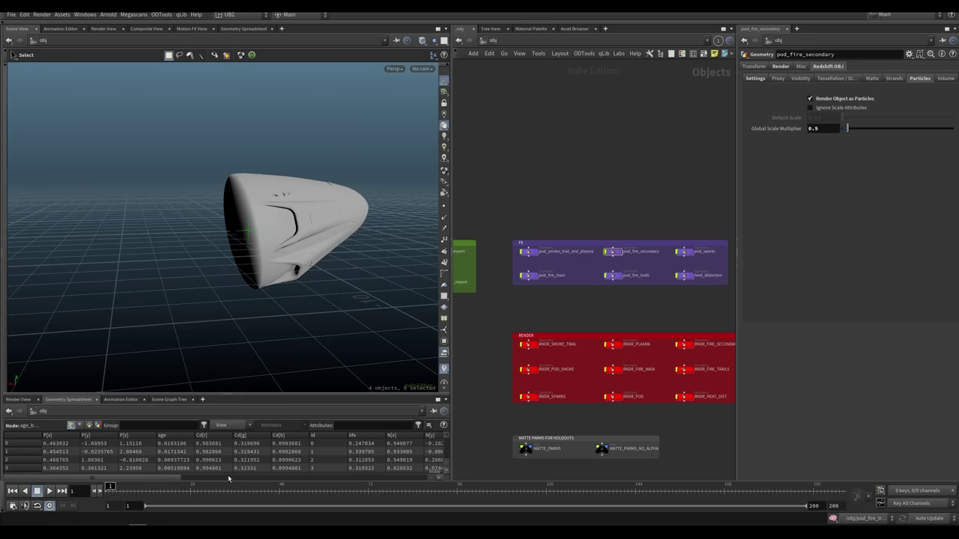
pyautogui.click(532, 253)
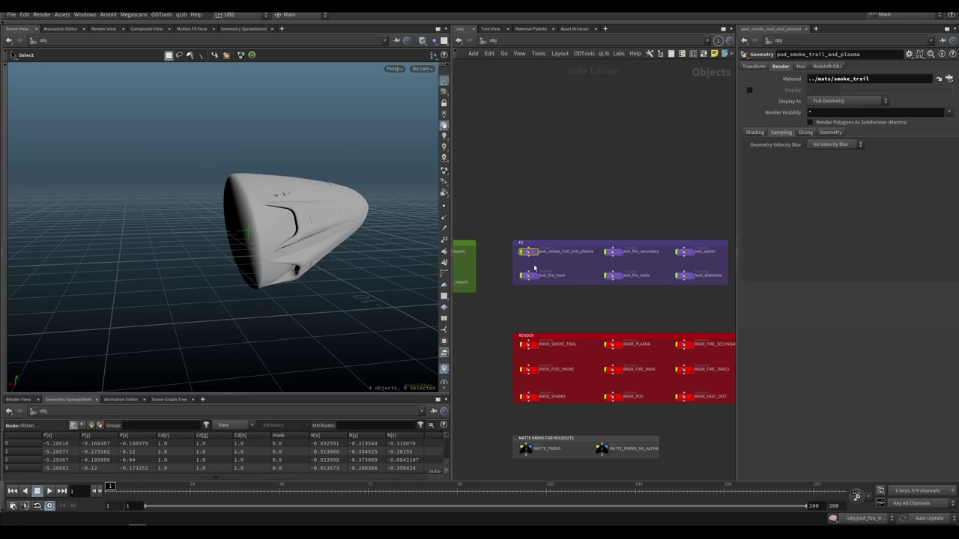
pyautogui.press('i')
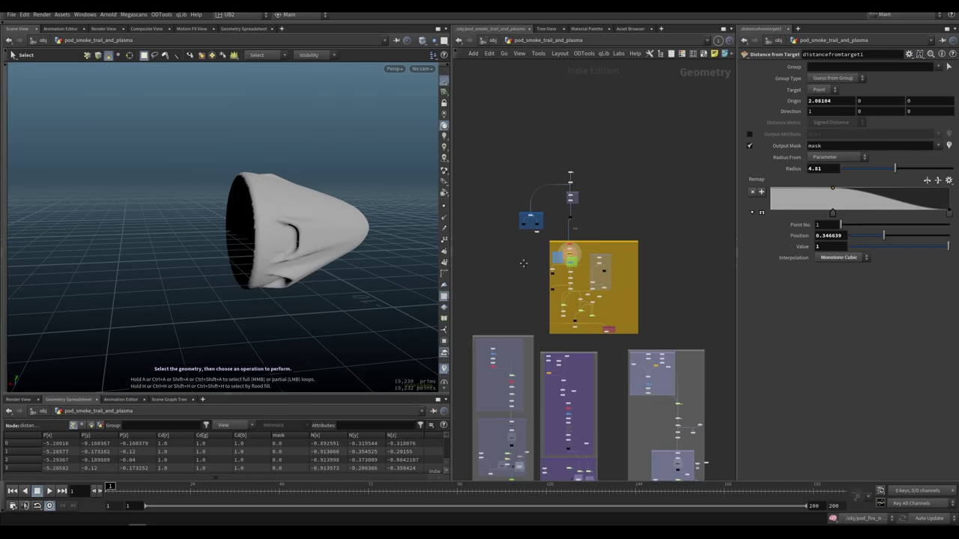
# Step: Display the pod at the orient_pod_on_X node below merge_pod_geo
pyautogui.scroll(6, 597, 209)
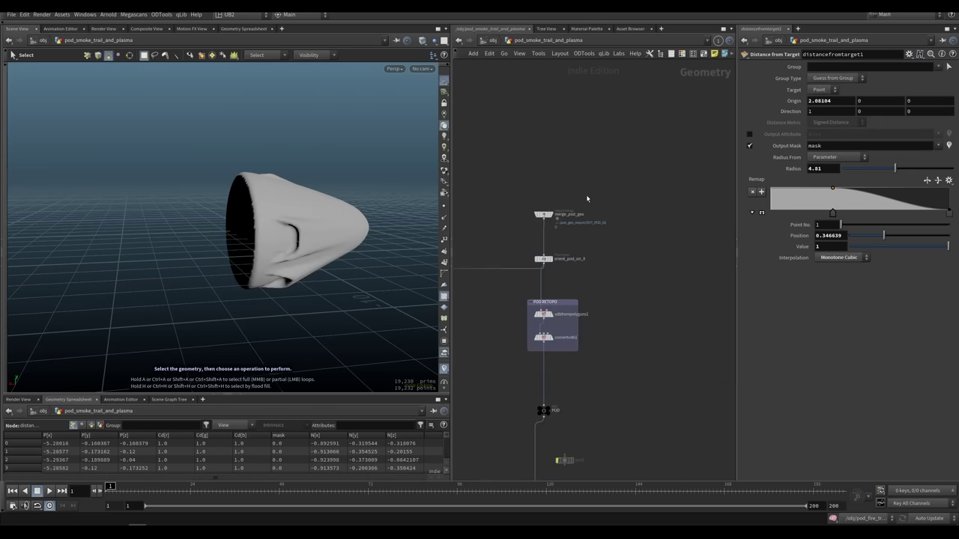
pyautogui.click(551, 214)
pyautogui.click(551, 259)
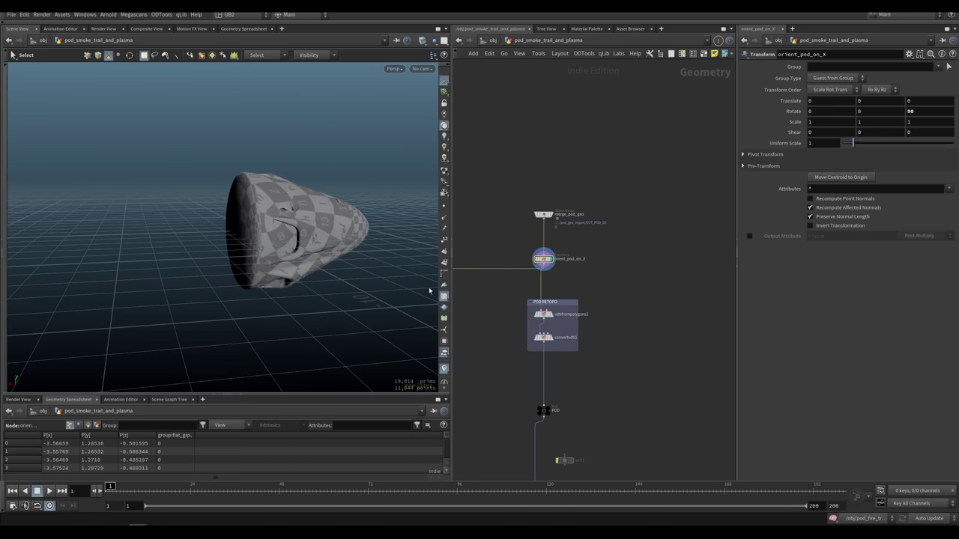
# Step: Inspect the oriented pod from several angles and scrub the timeline to frame 27
pyautogui.keyDown('alt'); pyautogui.moveTo(321, 285); pyautogui.dragTo(288, 291); pyautogui.keyUp('alt')
pyautogui.press('s')
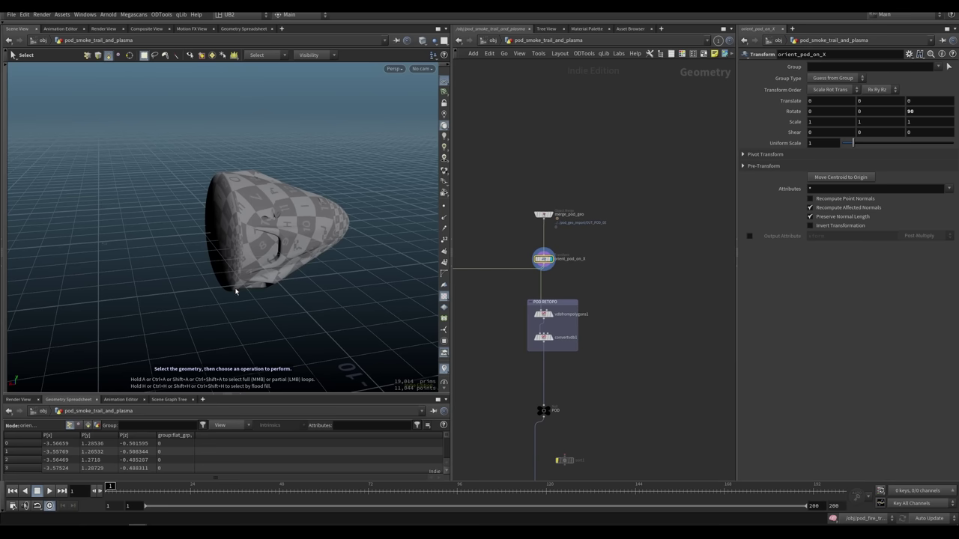
pyautogui.moveTo(267, 302); pyautogui.dragTo(279, 274)
pyautogui.moveTo(191, 494)
pyautogui.mouseDown()
pyautogui.moveTo(123, 493)
pyautogui.moveTo(201, 492)
pyautogui.mouseUp()
pyautogui.keyDown('alt'); pyautogui.moveTo(256, 330); pyautogui.dragTo(278, 325); pyautogui.keyUp('alt')
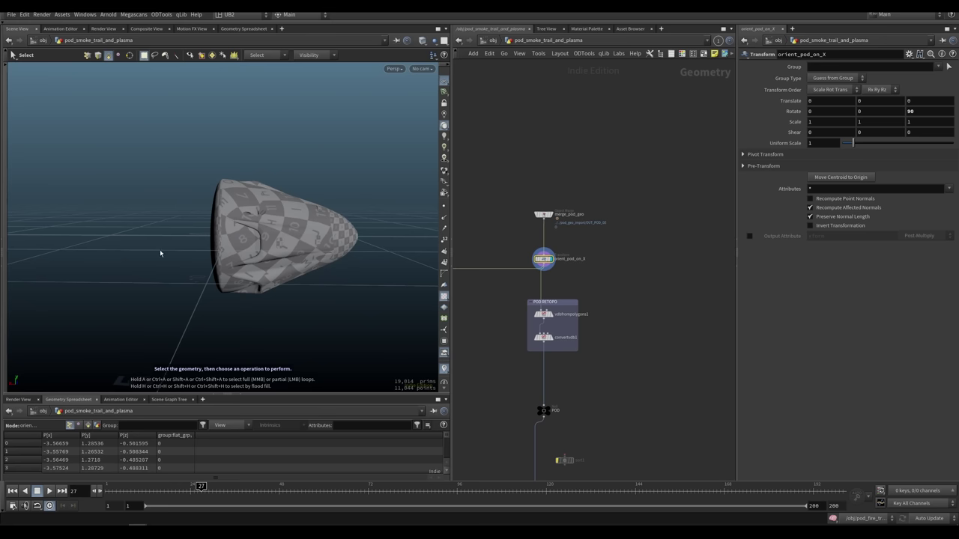
pyautogui.keyDown('alt'); pyautogui.moveTo(224, 260); pyautogui.dragTo(272, 298); pyautogui.keyUp('alt')
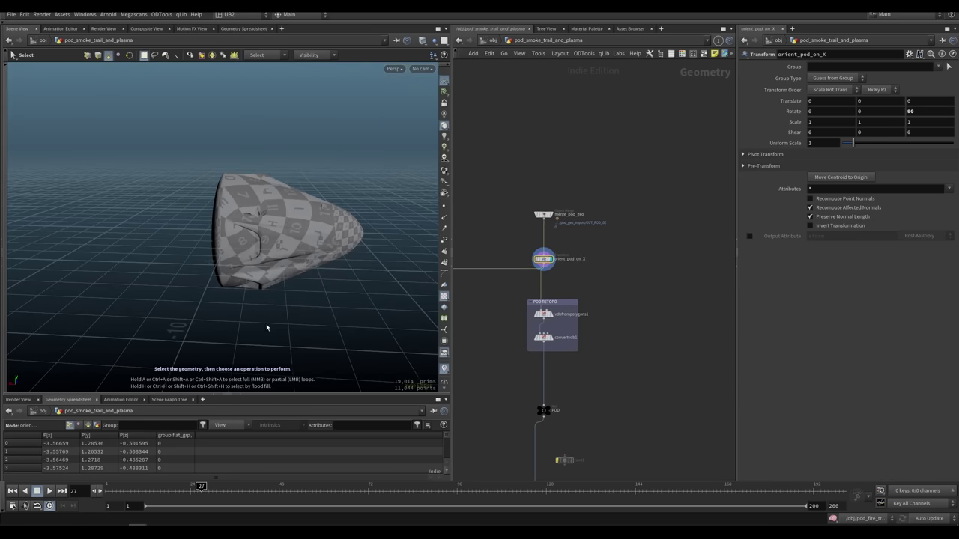
# Step: Switch to Nuke to compare the final composite, and return to the Houdini scene
pyautogui.moveTo(101, 531)
pyautogui.click(123, 510)
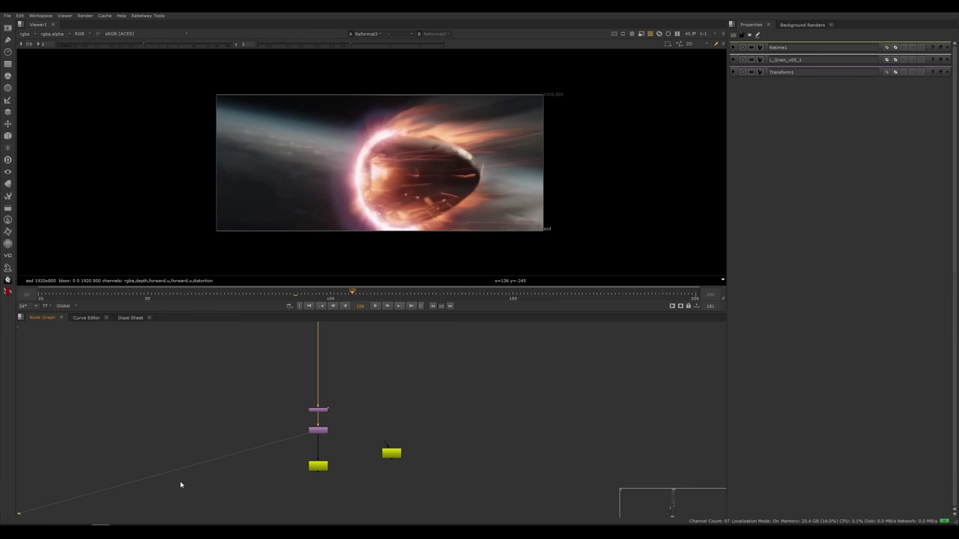
pyautogui.moveTo(137, 532)
pyautogui.click(167, 511)
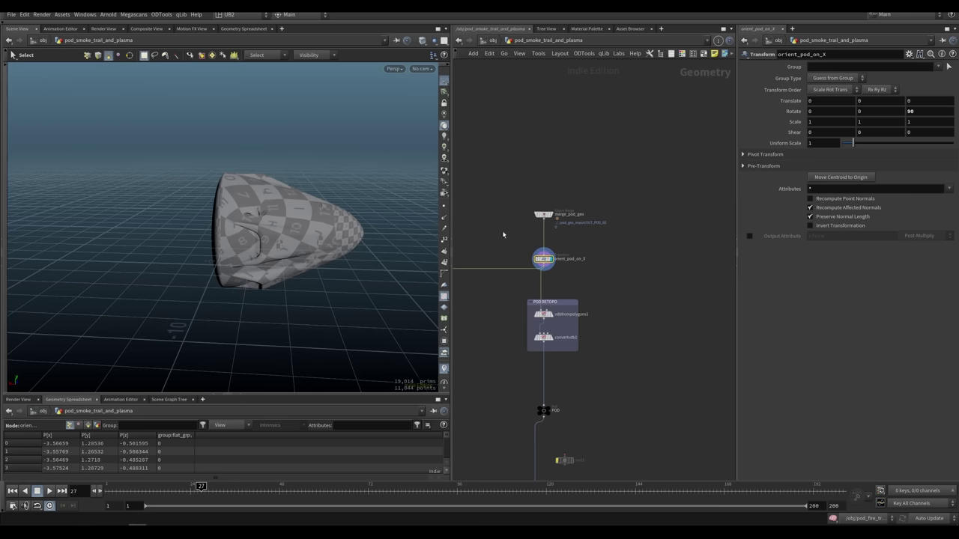
# Step: Spread out merge_pod_geo and orient_pod_on_X, and branch a displayed Transform node off orient_pod_on_X
pyautogui.moveTo(505, 234); pyautogui.dragTo(503, 259, button='middle')
pyautogui.moveTo(541, 287); pyautogui.dragTo(539, 307, button='middle')
pyautogui.moveTo(543, 262); pyautogui.dragTo(545, 224)
pyautogui.press('Tab')
pyautogui.moveTo(573, 160)
pyautogui.click(659, 55)
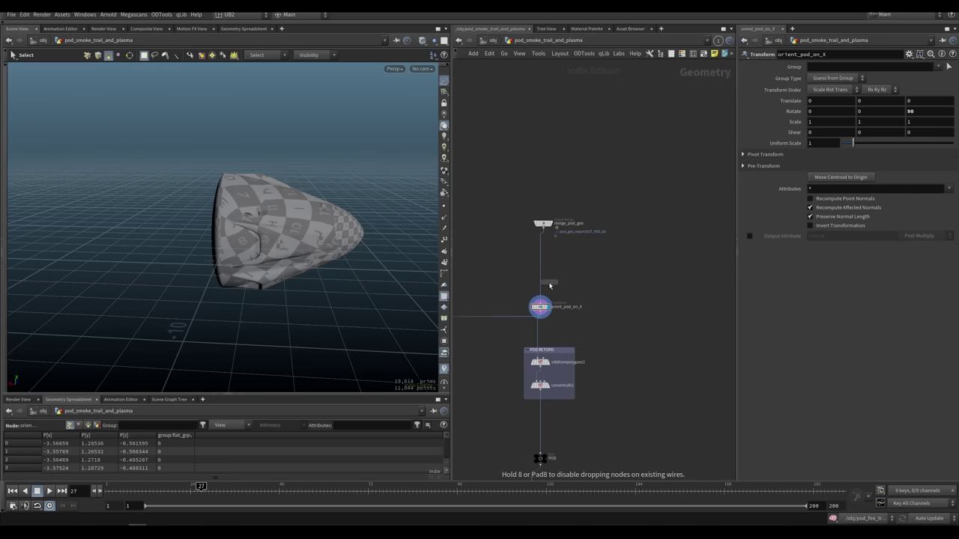
pyautogui.click(545, 271)
pyautogui.moveTo(544, 271); pyautogui.dragTo(588, 271)
pyautogui.click(584, 255)
pyautogui.moveTo(541, 308); pyautogui.dragTo(543, 265)
pyautogui.press('r')
pyautogui.click(545, 262)
pyautogui.press('r')
pyautogui.moveTo(628, 281); pyautogui.dragTo(573, 315)
pyautogui.press('space')
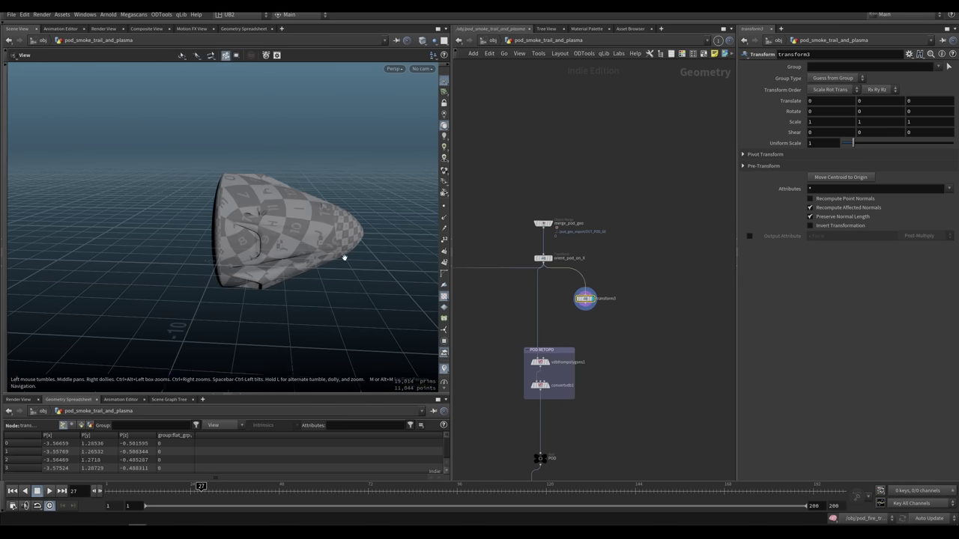
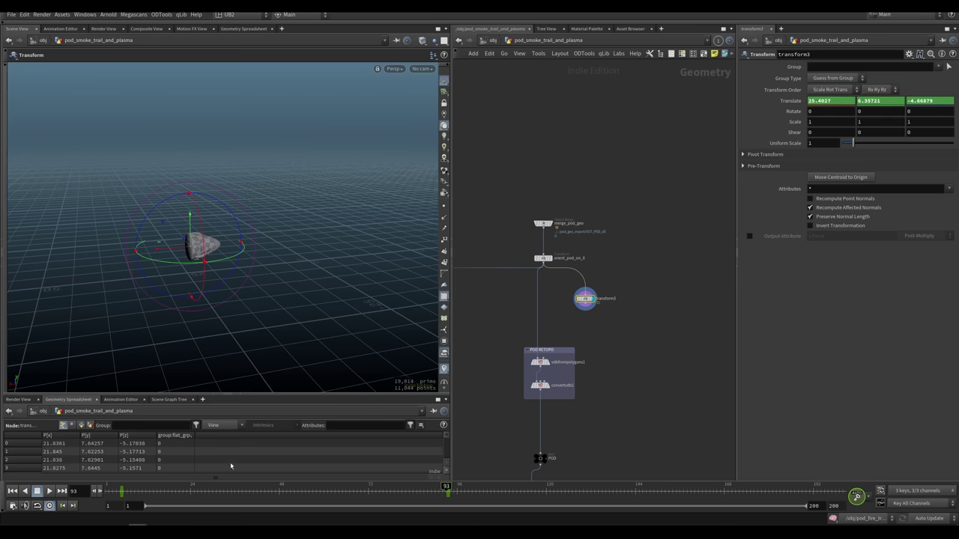
# Step: Scrub through the Transform node's Translate animation to review how the pod travels across the grid
pyautogui.click(126, 492)
pyautogui.press('Up')
pyautogui.press('Up')
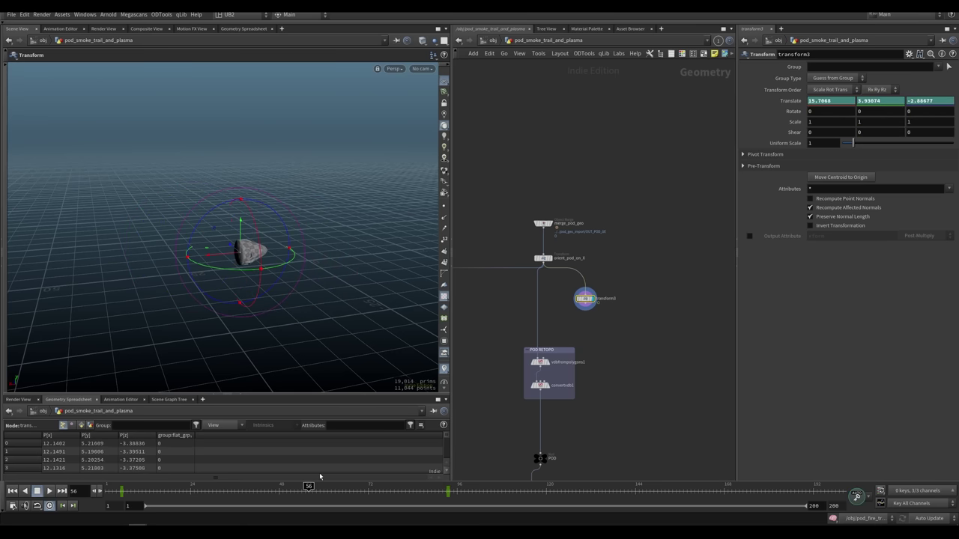
pyautogui.press('Up')
pyautogui.press('Up')
pyautogui.press('Up')
pyautogui.keyDown('alt'); pyautogui.moveTo(307, 271); pyautogui.dragTo(271, 334); pyautogui.keyUp('alt')
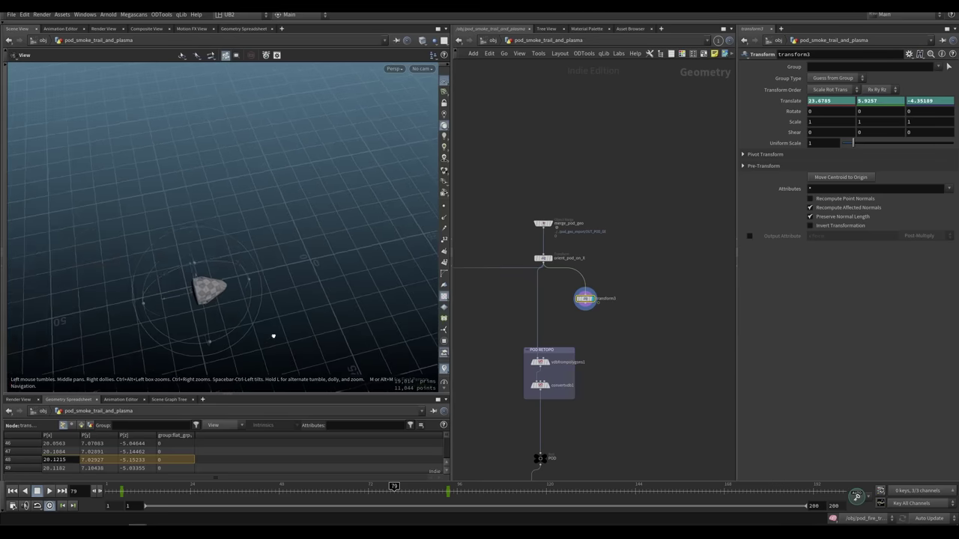
# Step: Review the pod's animated path from different angles up to a near-top view, stopping at frame 55
pyautogui.moveTo(253, 491); pyautogui.dragTo(342, 491)
pyautogui.moveTo(292, 311)
pyautogui.keyDown('alt'); pyautogui.mouseDown()
pyautogui.moveTo(294, 326)
pyautogui.moveTo(289, 297)
pyautogui.mouseUp(); pyautogui.keyUp('alt')
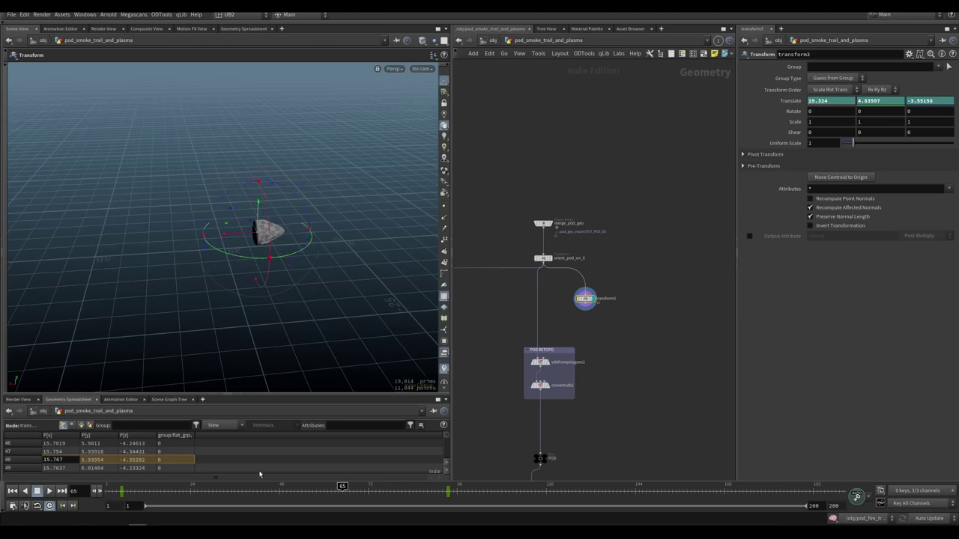
pyautogui.moveTo(256, 491); pyautogui.dragTo(292, 479)
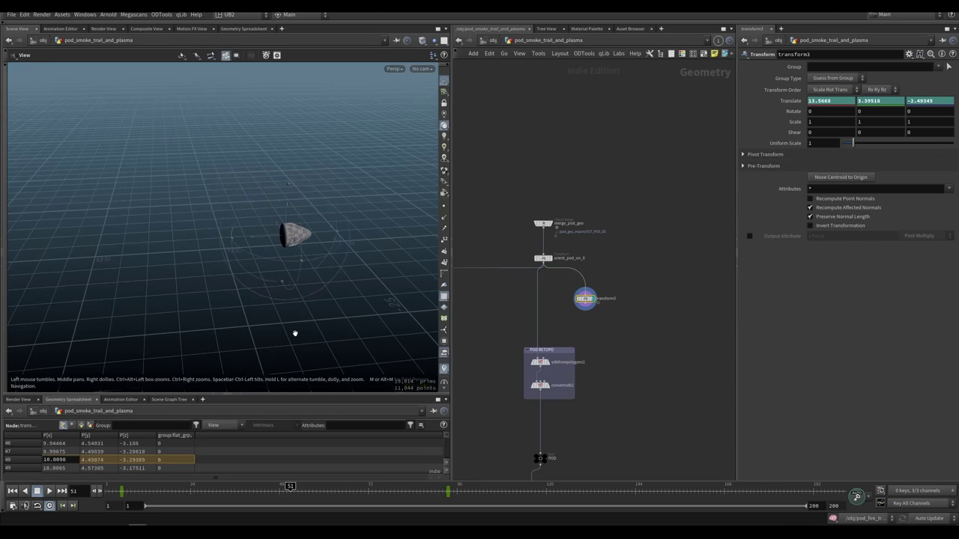
pyautogui.keyDown('alt'); pyautogui.moveTo(295, 332); pyautogui.dragTo(277, 419); pyautogui.keyUp('alt')
pyautogui.moveTo(274, 490); pyautogui.dragTo(305, 492)
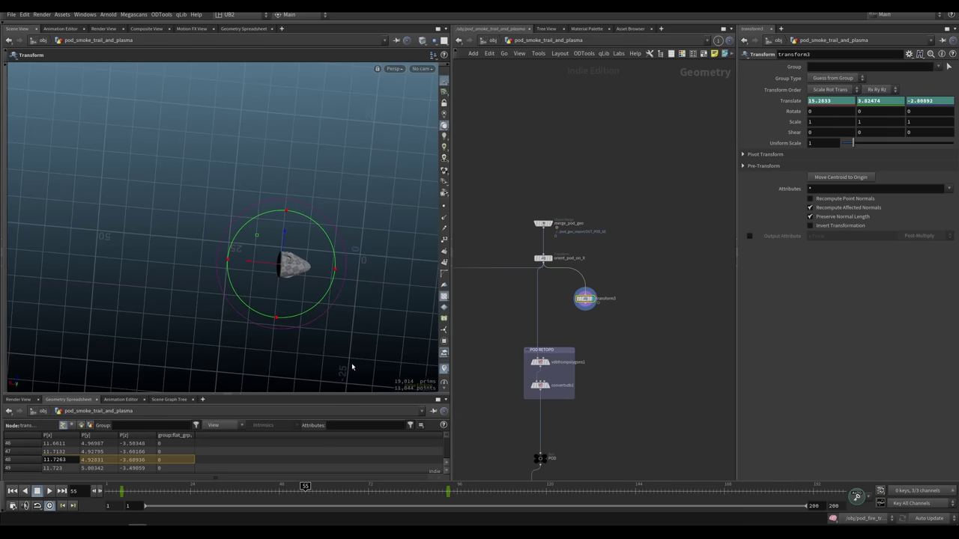
# Step: Go to the keyframe at frame 93, clear the Translate animation, and delete the Transform node
pyautogui.hotkey('ctrl', 'Right')
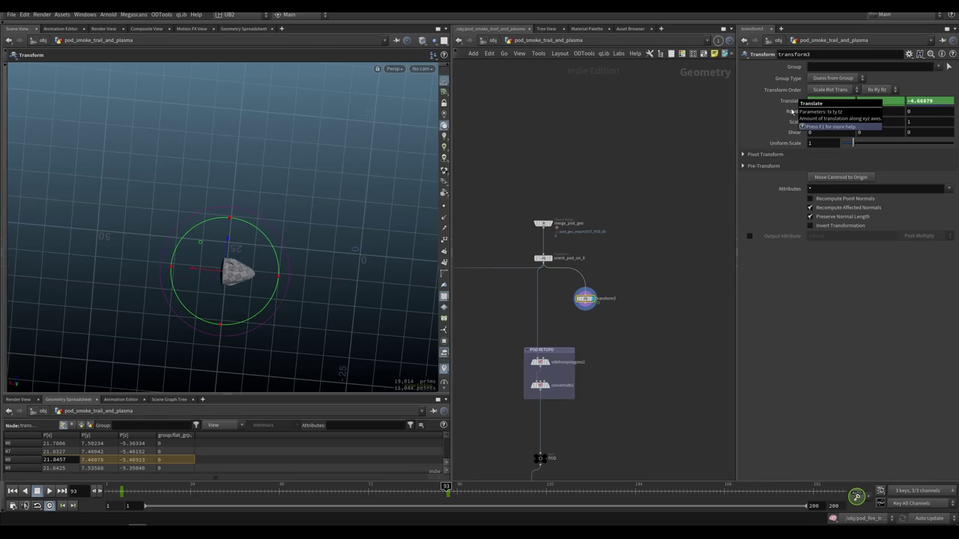
pyautogui.keyDown('ctrl'); pyautogui.keyDown('shift'); pyautogui.click(791, 101); pyautogui.keyUp('shift'); pyautogui.keyUp('ctrl')
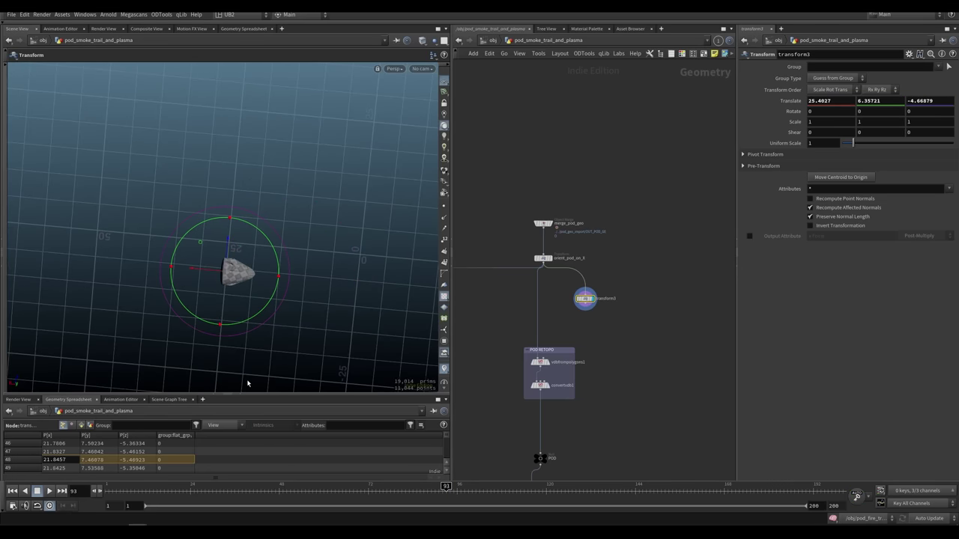
pyautogui.press('Delete')
# Step: Add a fresh Transform node after orient_pod_on_X and place it beside the main chain
pyautogui.press('Tab')
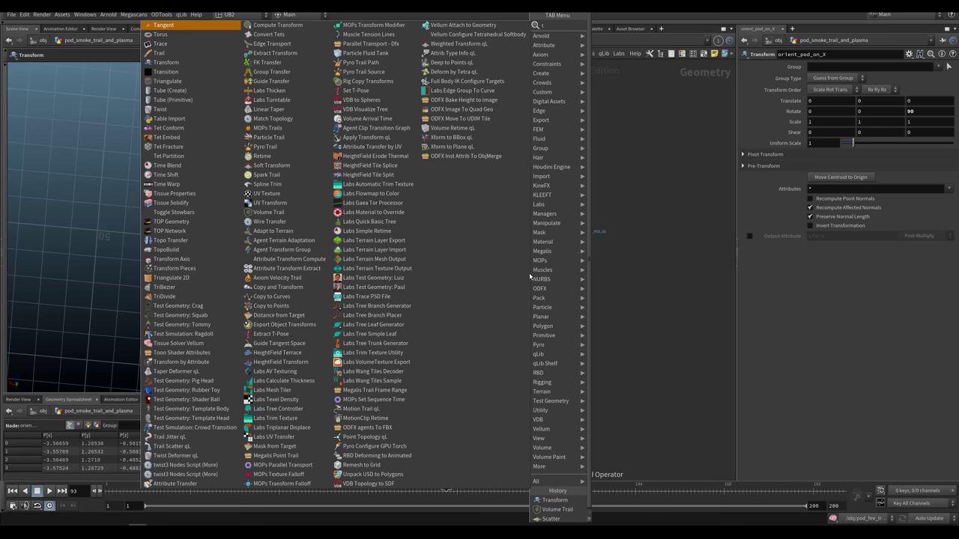
pyautogui.write('transform')
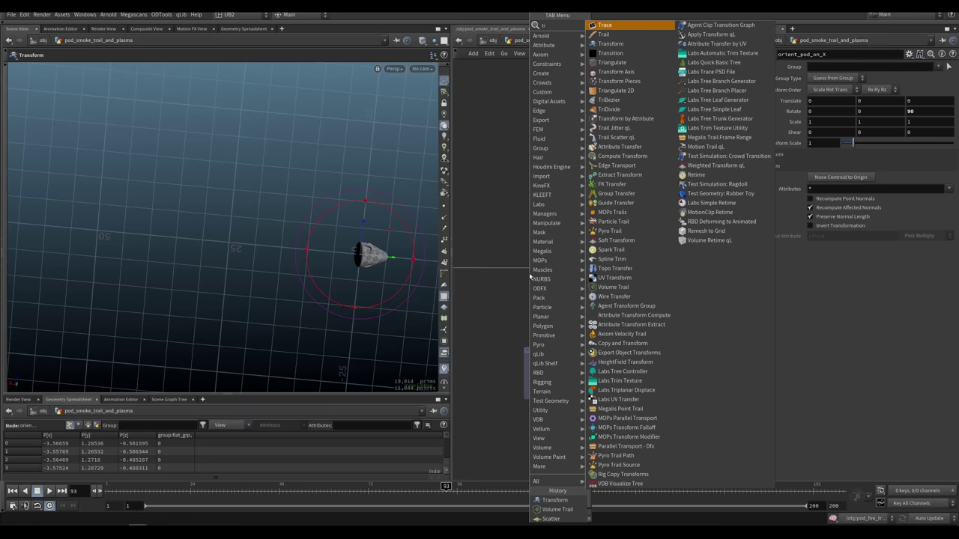
pyautogui.press('Return')
pyautogui.moveTo(545, 277); pyautogui.dragTo(595, 291)
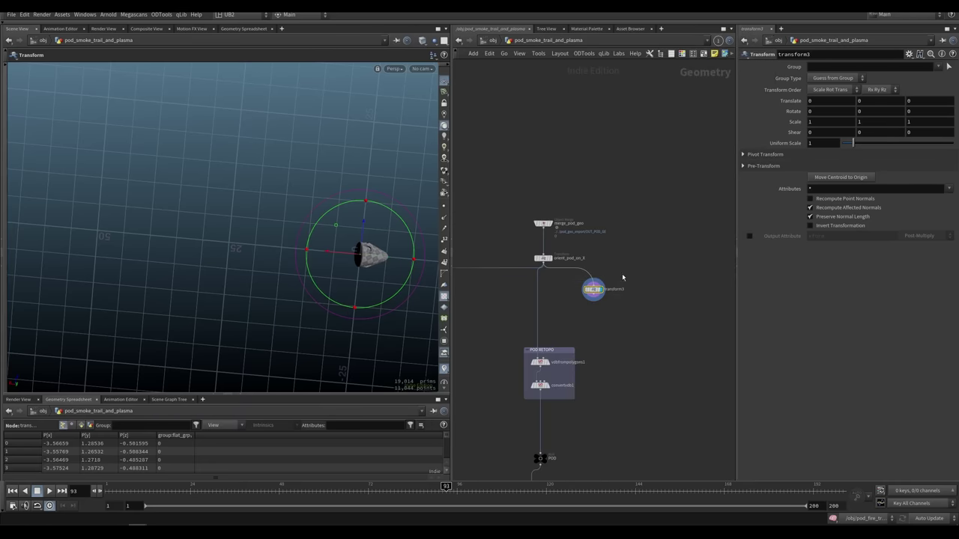
# Step: Keyframe Translate at 0, 0, 0 on frame 11, and move the pod to about 47.47 in X at frame 117
pyautogui.click(142, 489)
pyautogui.keyDown('alt'); pyautogui.click(796, 102); pyautogui.keyUp('alt')
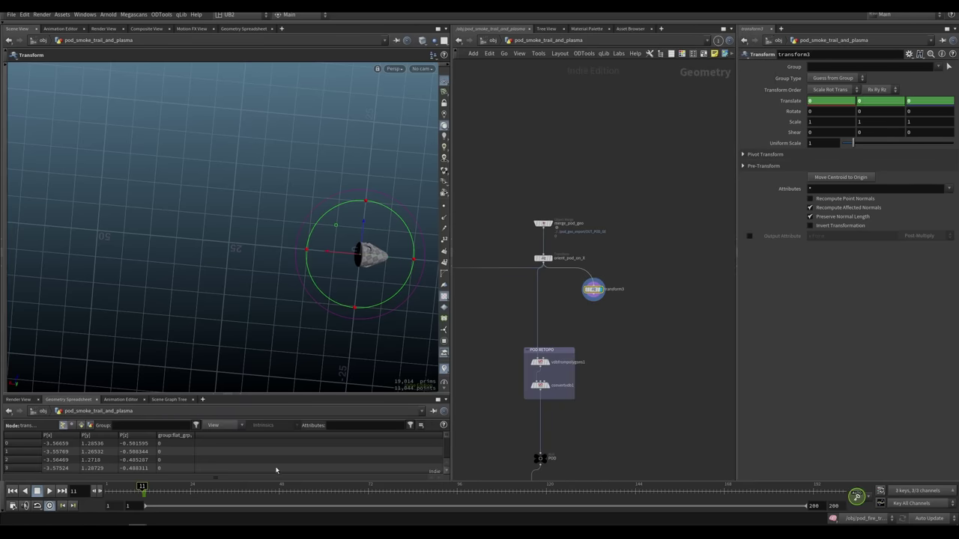
pyautogui.moveTo(346, 487); pyautogui.dragTo(535, 487)
pyautogui.moveTo(334, 254); pyautogui.dragTo(93, 233)
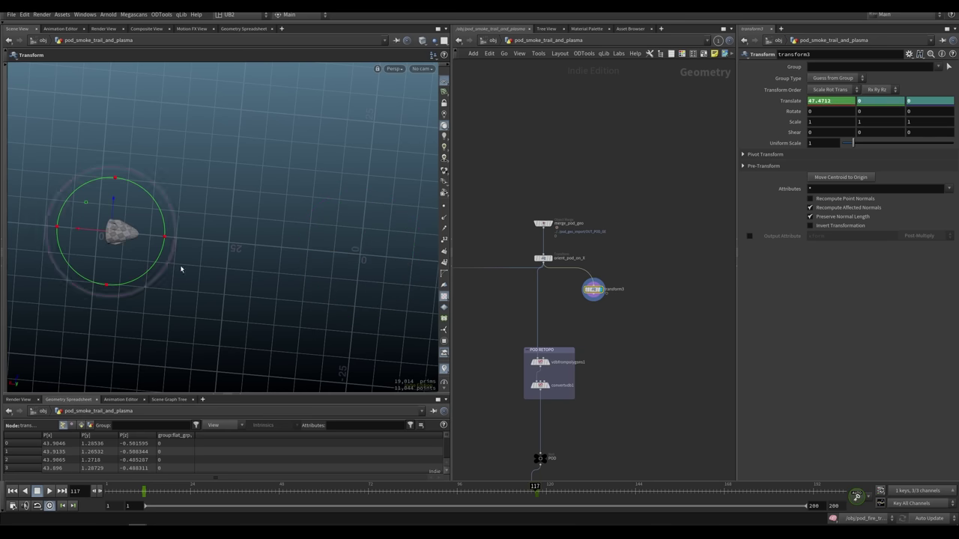
# Step: Play the pod's new animation from the start, scrub to frame 59, and examine its motion from a low side angle
pyautogui.keyDown('alt'); pyautogui.moveTo(242, 323); pyautogui.dragTo(262, 316, button='middle'); pyautogui.keyUp('alt')
pyautogui.keyDown('alt'); pyautogui.moveTo(261, 315); pyautogui.dragTo(262, 234); pyautogui.keyUp('alt')
pyautogui.hotkey('ctrl', 'Up')
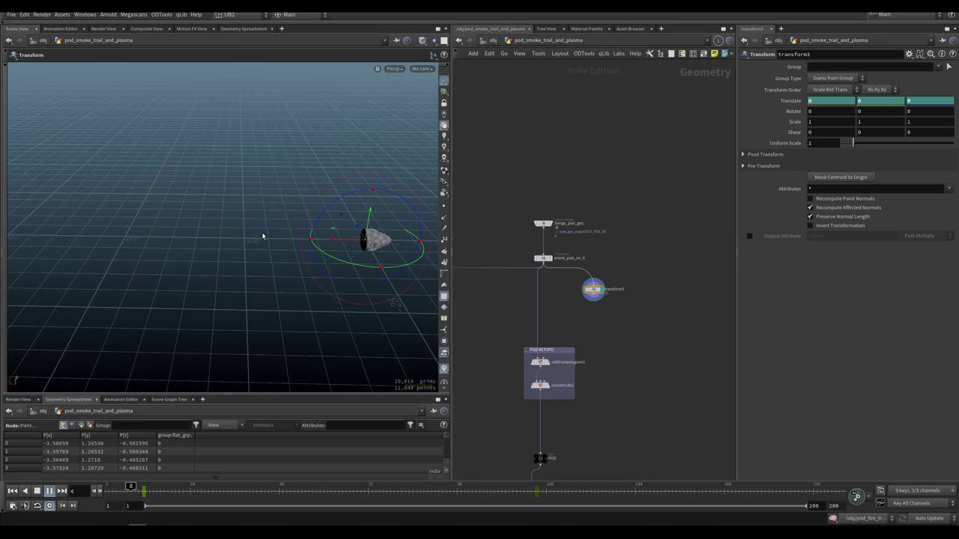
pyautogui.press('Up')
pyautogui.moveTo(206, 496); pyautogui.dragTo(318, 482)
pyautogui.keyDown('alt'); pyautogui.moveTo(289, 242); pyautogui.dragTo(386, 274); pyautogui.keyUp('alt')
# Step: Duplicate transform3, wire the copy directly beneath it, and reset the copy's Translate to its defaults
pyautogui.scroll(2, 595, 304)
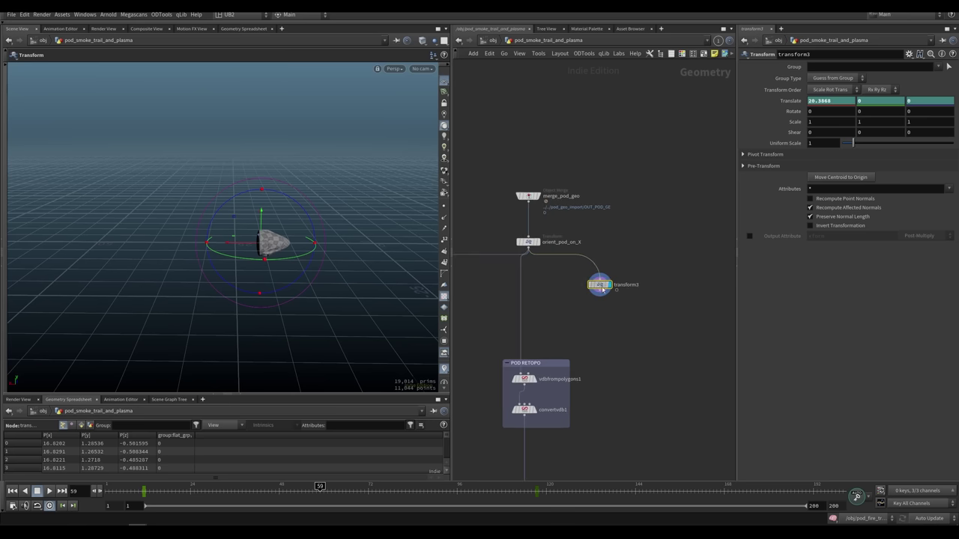
pyautogui.moveTo(602, 289); pyautogui.dragTo(628, 289)
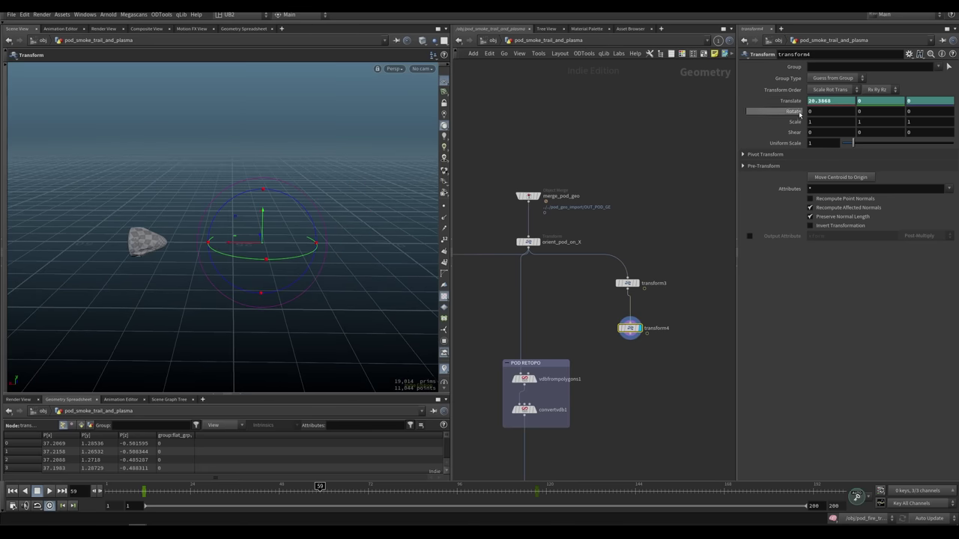
pyautogui.keyDown('ctrl'); pyautogui.middleClick(834, 105); pyautogui.keyUp('ctrl')
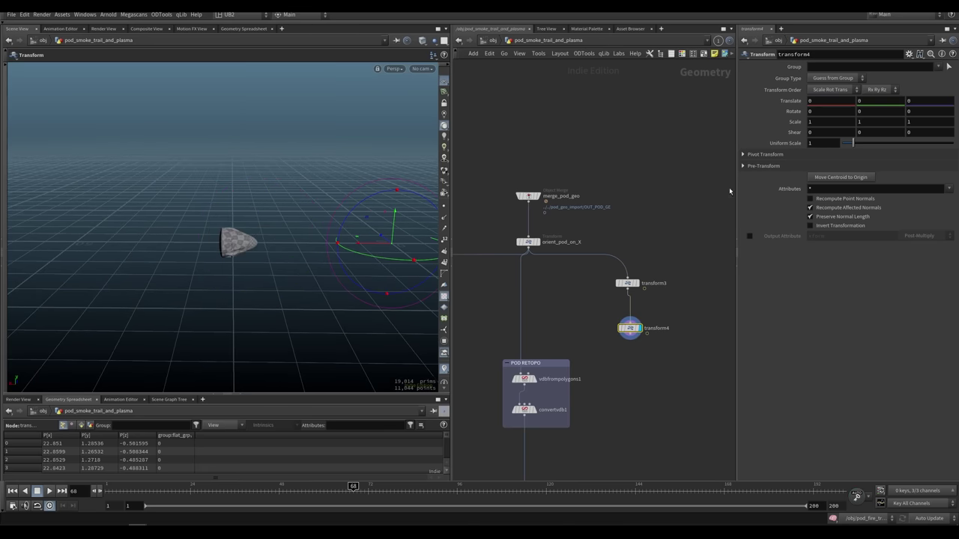
# Step: Reference transform4's Translate to the bounding box Centroid of transform3 through the scene data chooser
pyautogui.rightClick(792, 102)
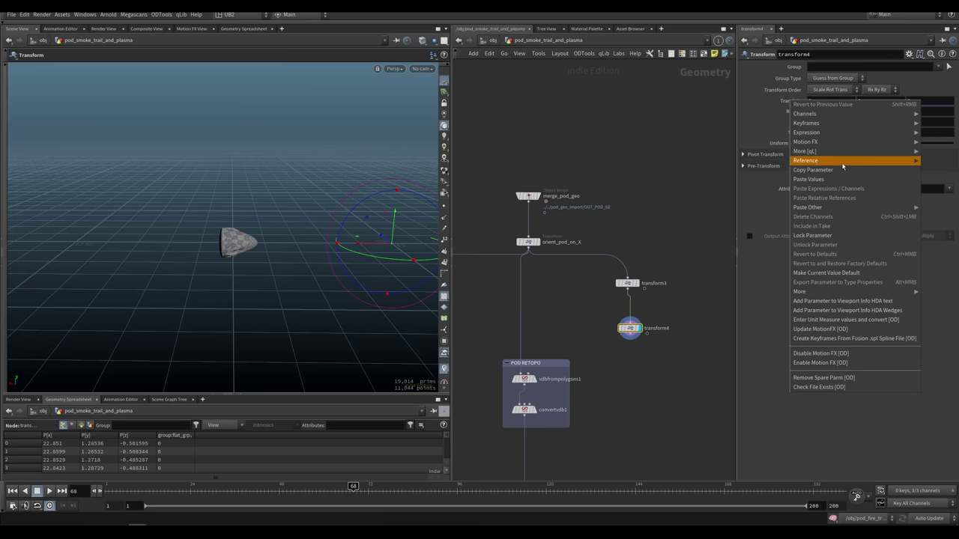
pyautogui.moveTo(821, 163)
pyautogui.click(760, 161)
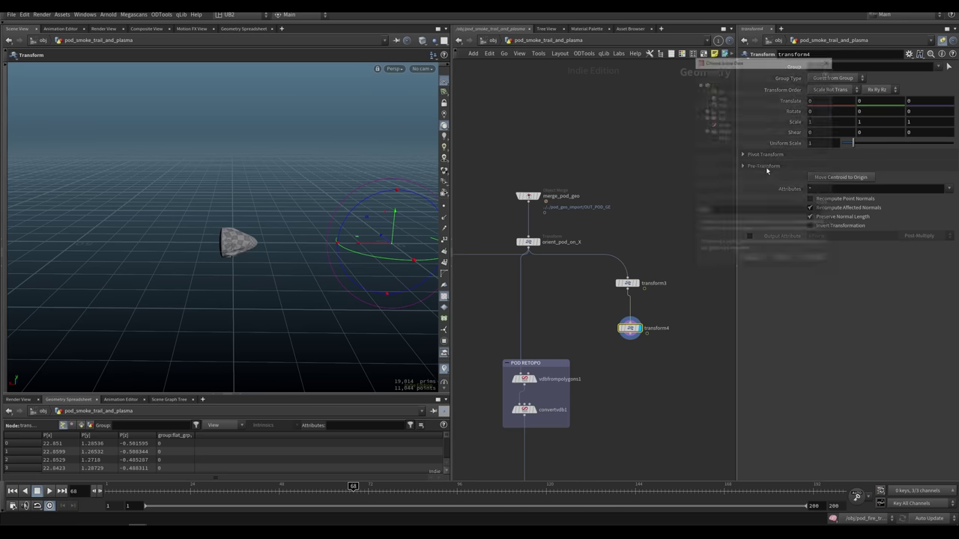
pyautogui.moveTo(755, 65); pyautogui.dragTo(722, 61)
pyautogui.click(624, 297)
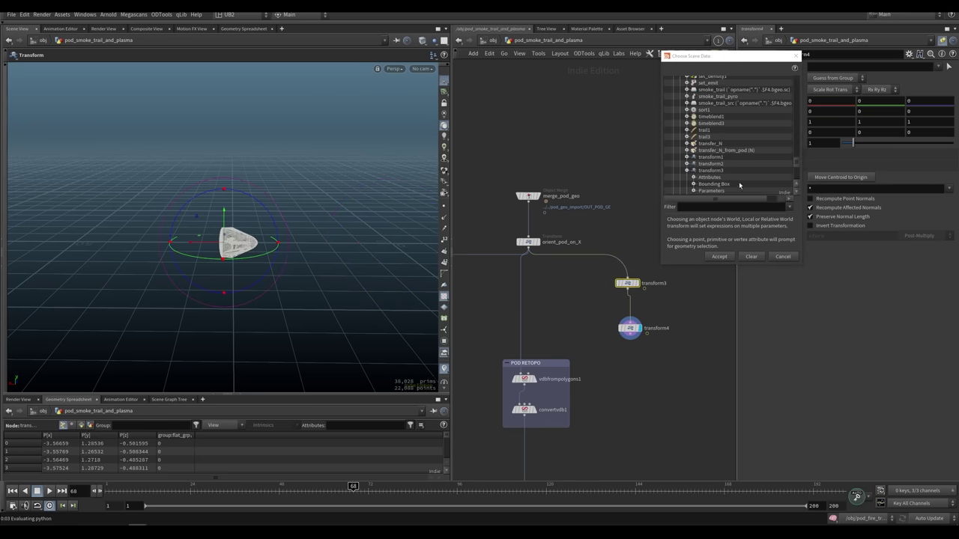
pyautogui.scroll(-2, 719, 158)
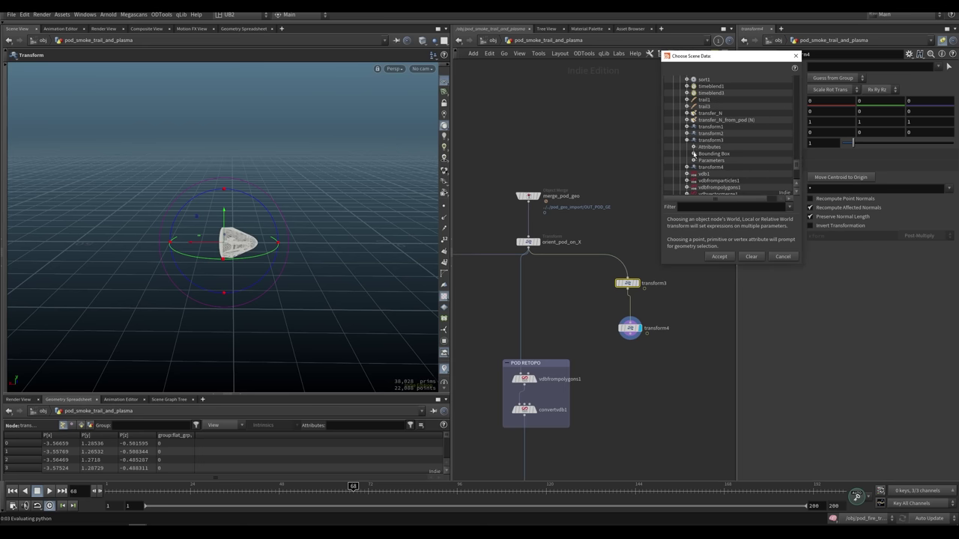
pyautogui.click(694, 154)
pyautogui.click(715, 160)
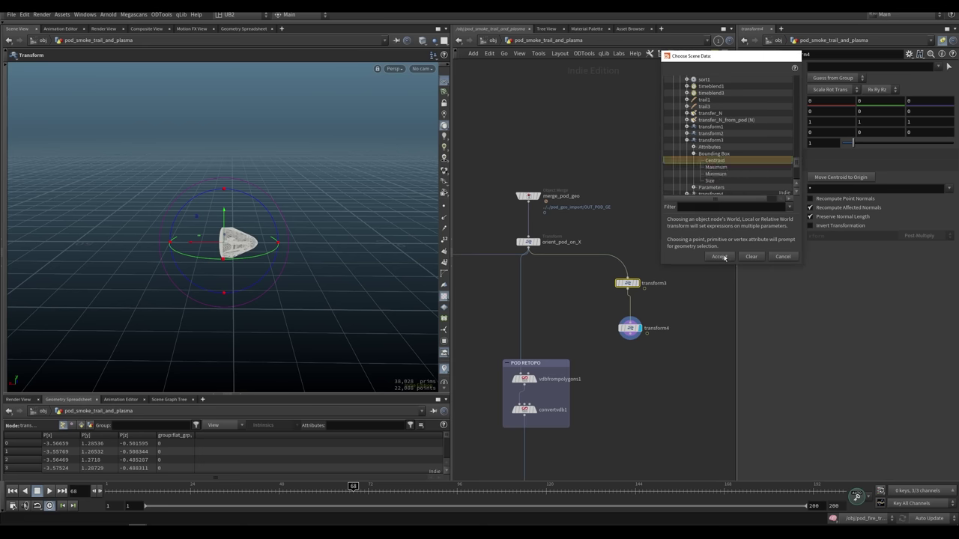
pyautogui.click(719, 257)
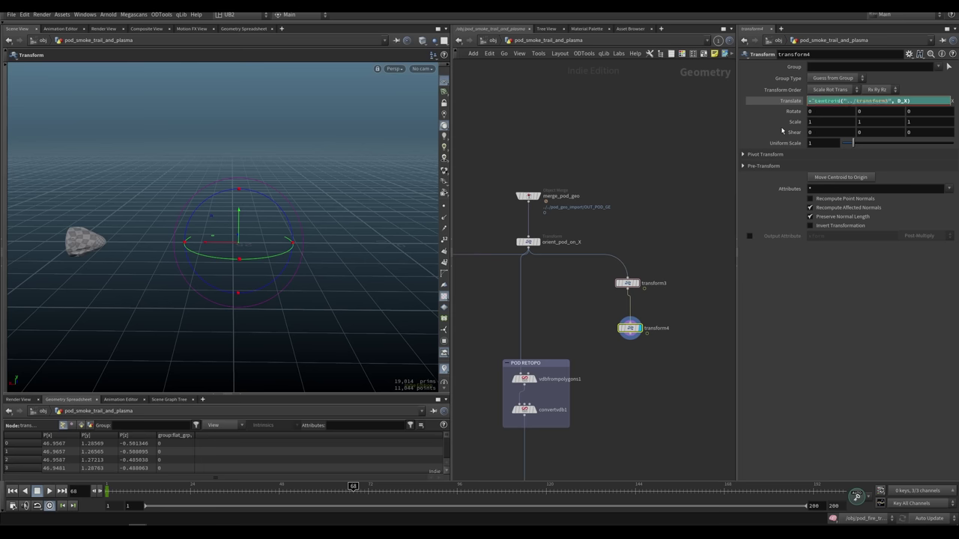
# Step: Negate transform4's Translate expressions to -centroid("../transform3", ...) for D_X, D_Y and D_Z
pyautogui.press('Tab')
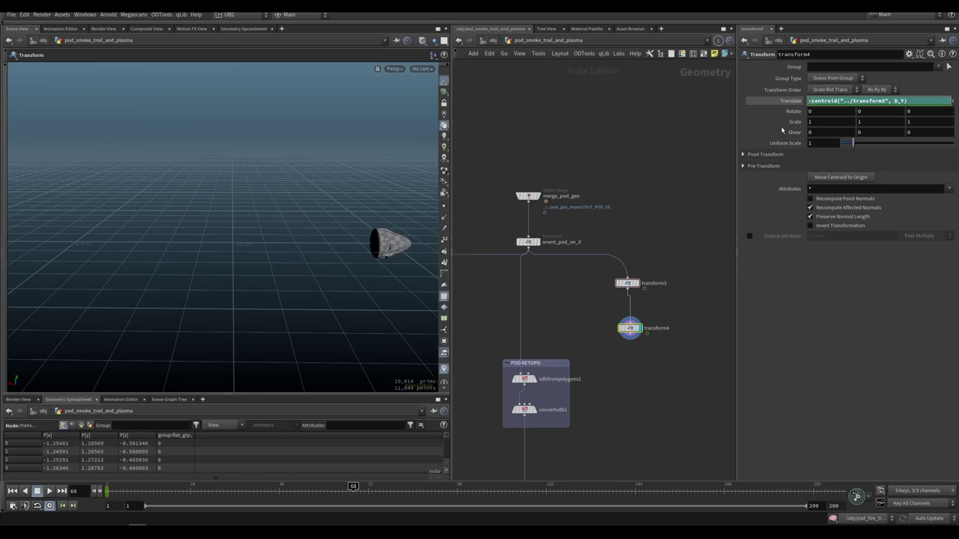
pyautogui.press('Tab')
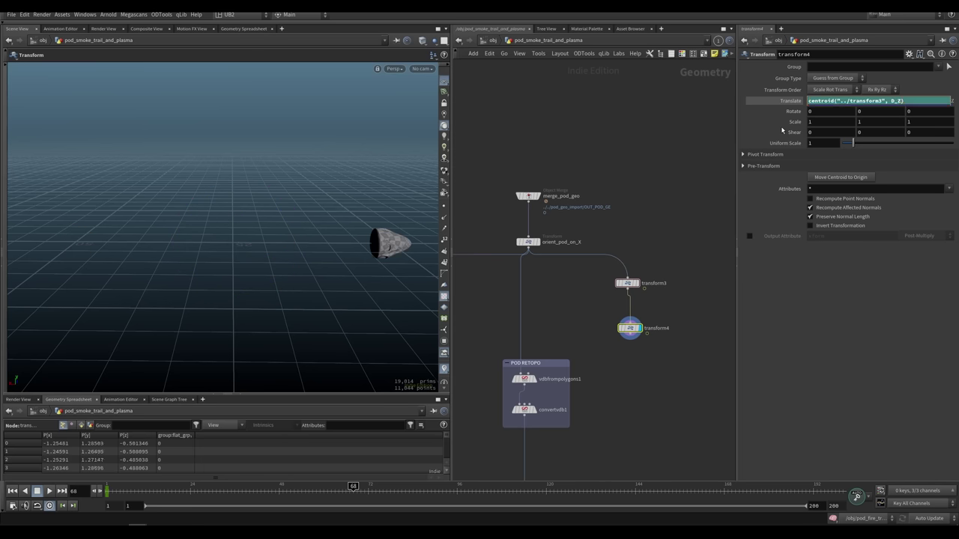
pyautogui.press('Return')
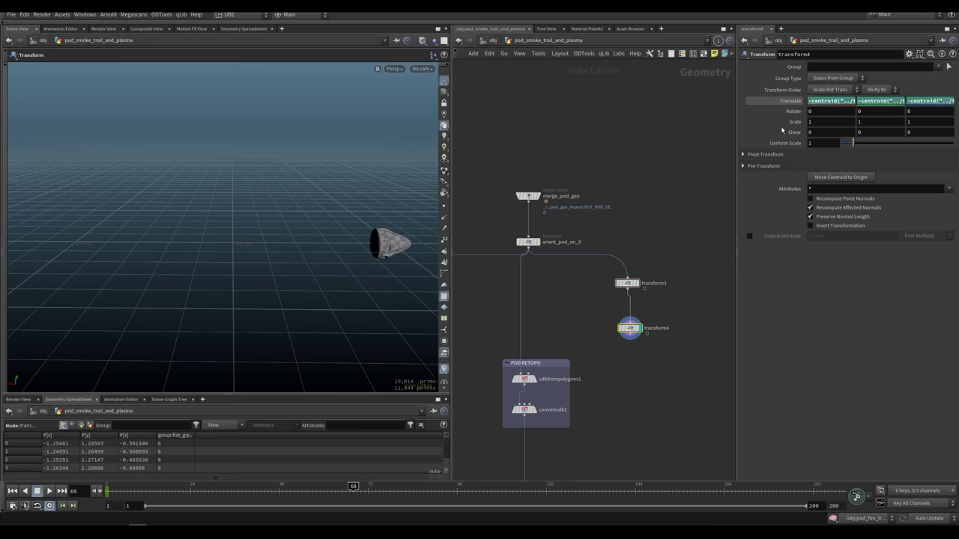
# Step: Scrub the timeline and orbit the pod to check its position over time, stopping at frame 40
pyautogui.click(138, 490)
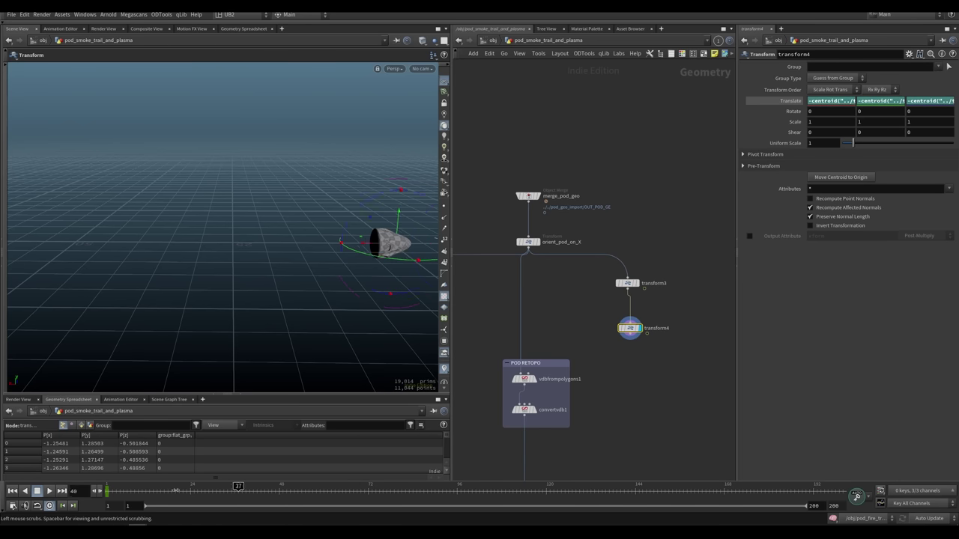
pyautogui.moveTo(176, 491); pyautogui.dragTo(210, 491)
pyautogui.click(584, 345)
pyautogui.moveTo(365, 303); pyautogui.dragTo(258, 366)
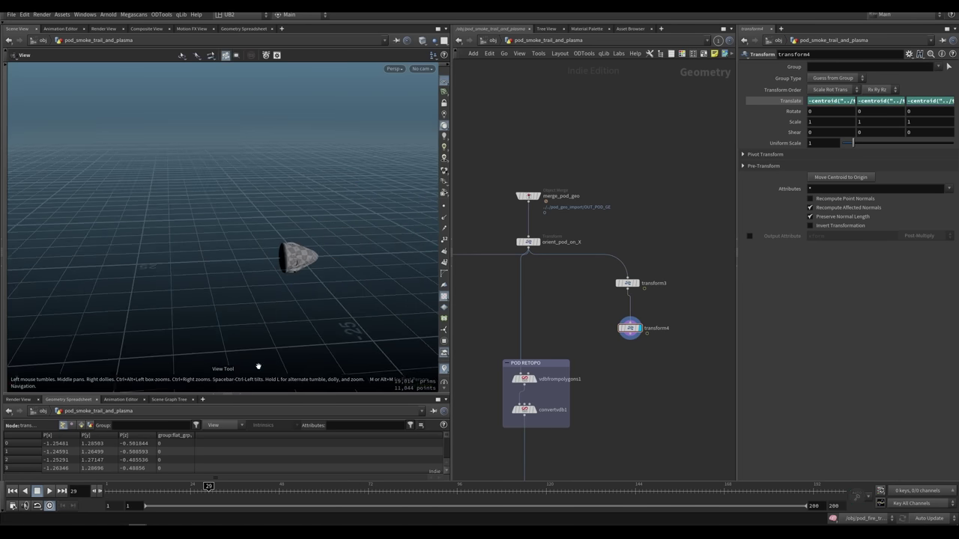
pyautogui.click(107, 492)
pyautogui.moveTo(248, 483); pyautogui.dragTo(249, 486)
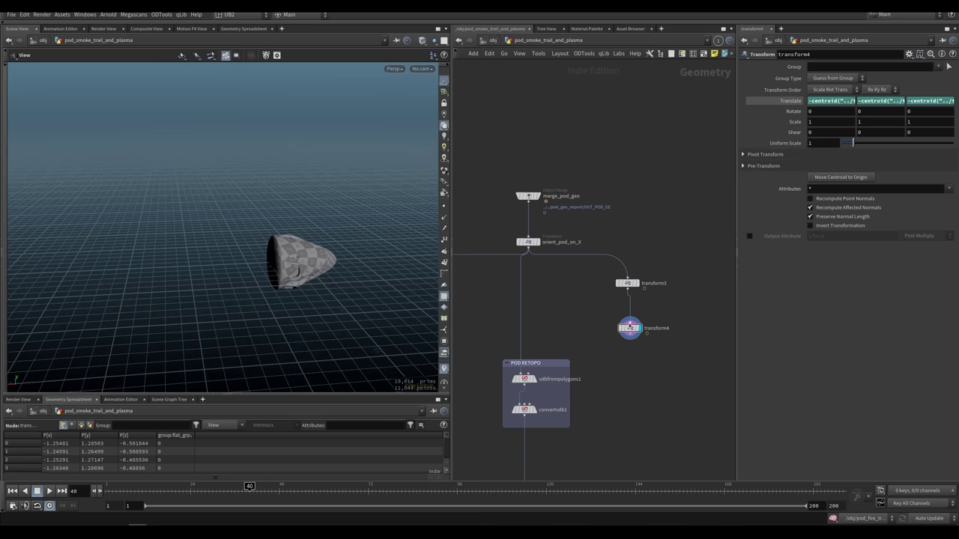
# Step: Insert a Point Velocity node between transform3 and transform4
pyautogui.press('Tab')
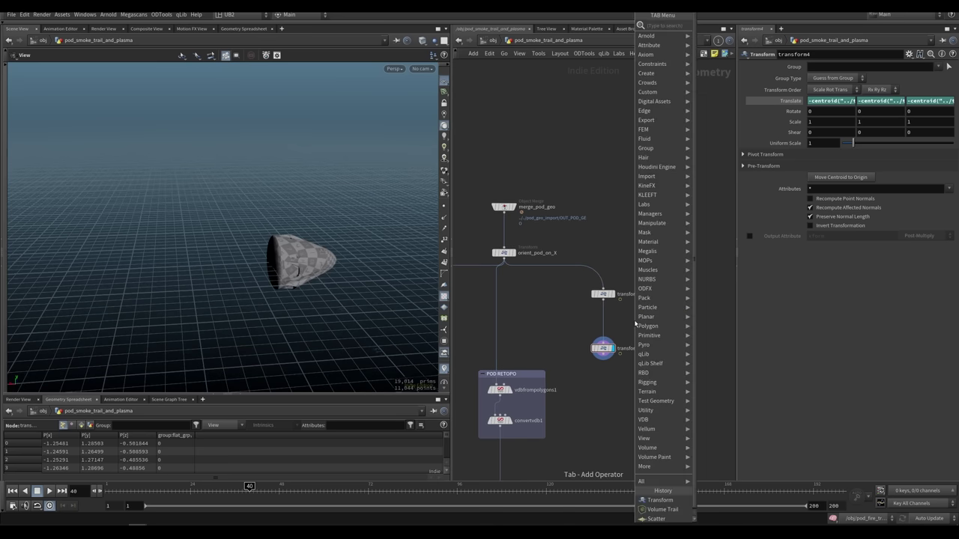
pyautogui.write('point')
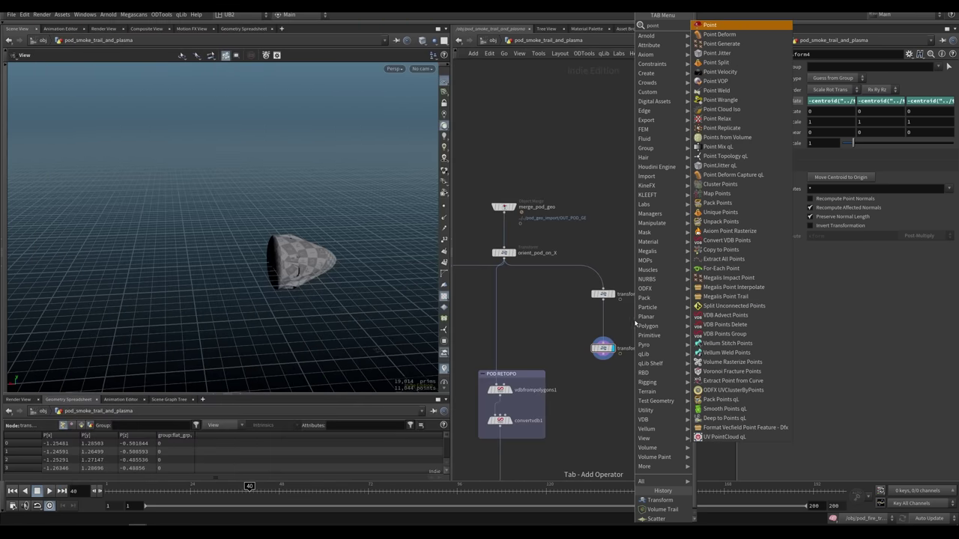
pyautogui.click(746, 72)
pyautogui.click(601, 329)
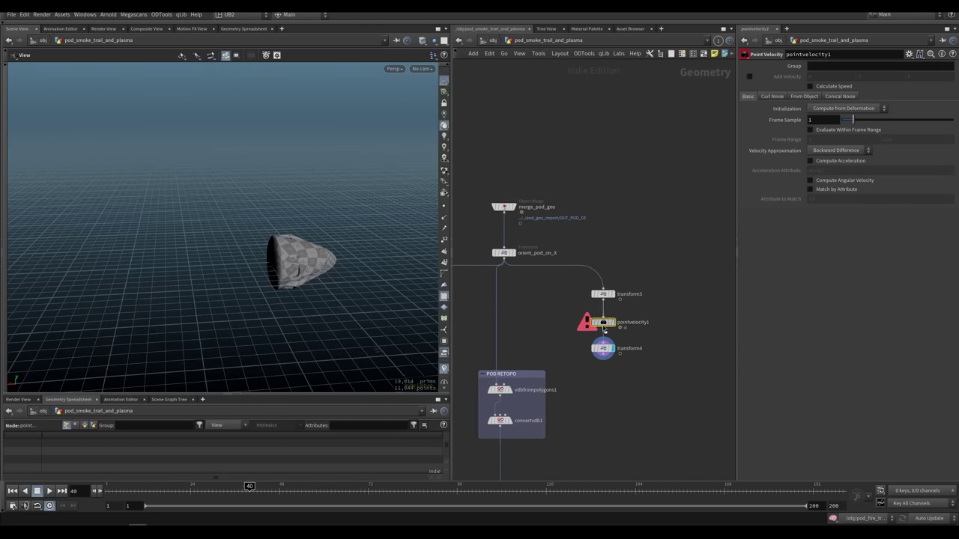
# Step: Display the pointvelocity1 result and turn on visualization of its v point attribute from the node info
pyautogui.press('r')
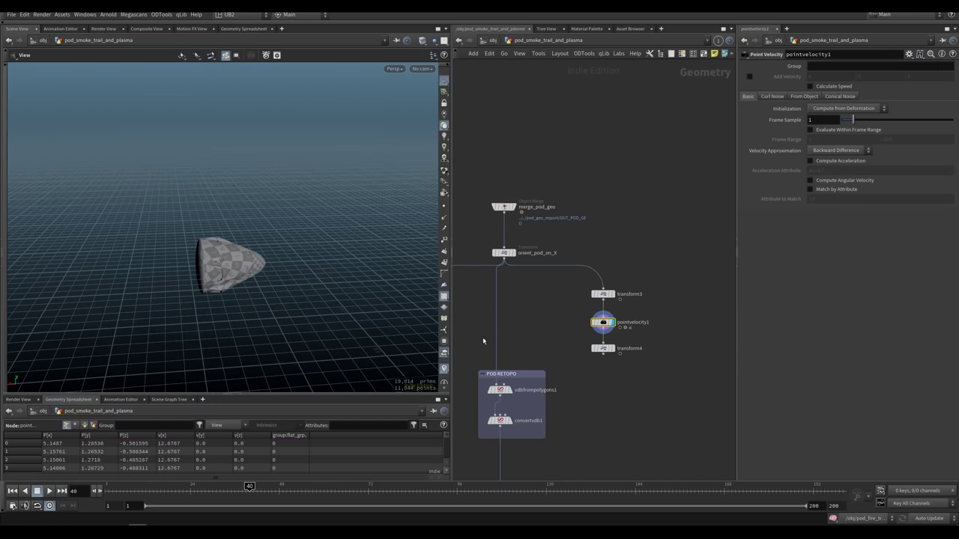
pyautogui.scroll(3, 629, 318)
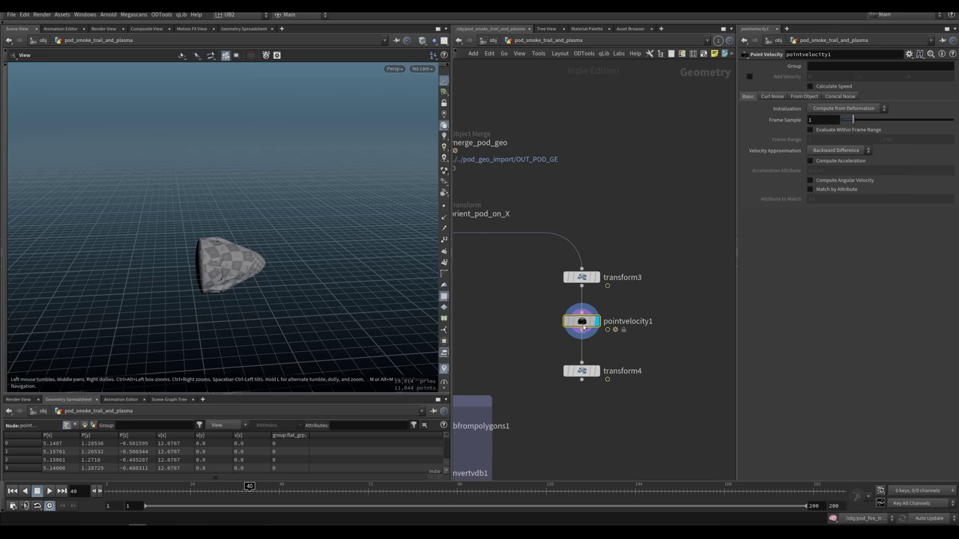
pyautogui.middleClick(584, 327)
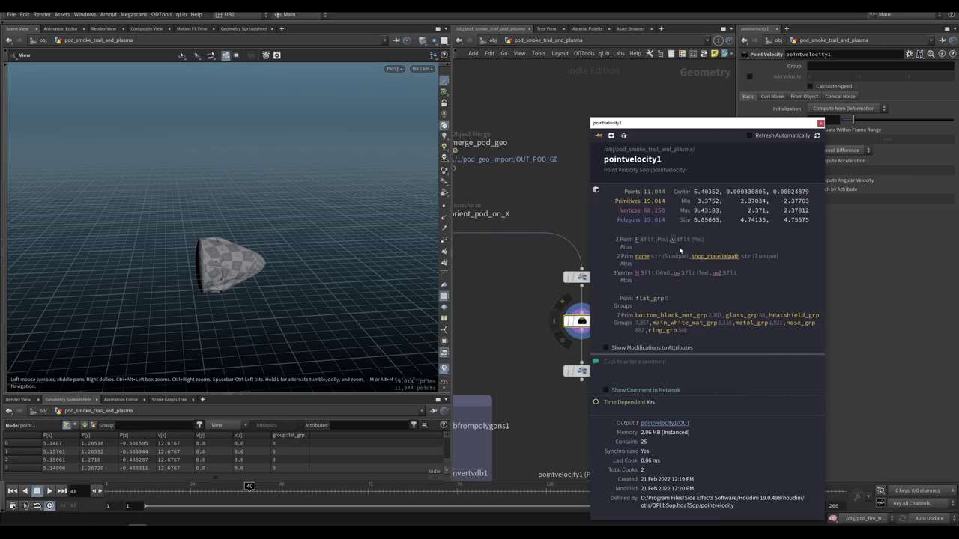
pyautogui.click(674, 241)
pyautogui.click(820, 124)
# Step: Examine the velocity vectors on the moving pod from several angles while scrubbing to frame 45
pyautogui.moveTo(337, 263); pyautogui.dragTo(287, 238)
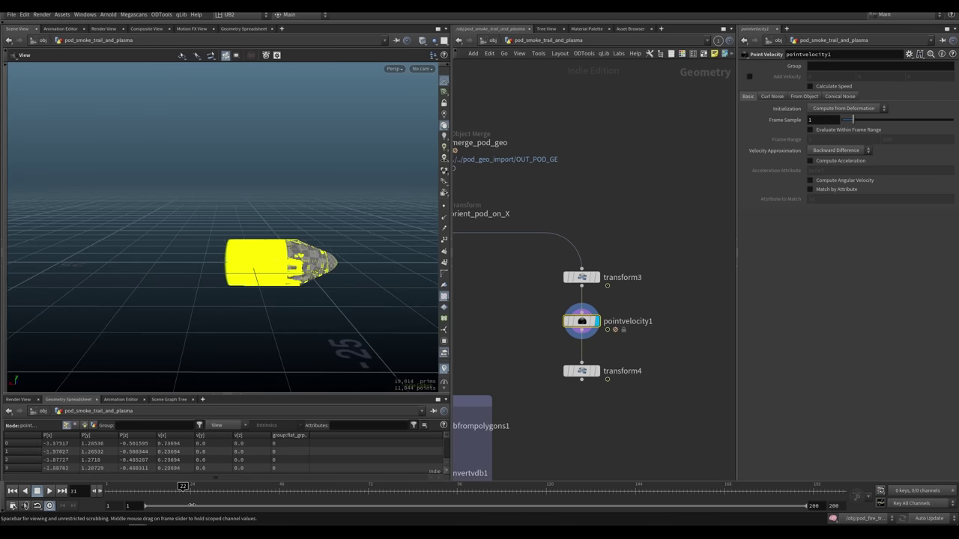
pyautogui.moveTo(224, 308); pyautogui.dragTo(299, 264, button='middle')
pyautogui.moveTo(299, 263); pyautogui.dragTo(310, 293)
pyautogui.moveTo(310, 293); pyautogui.dragTo(277, 345, button='right')
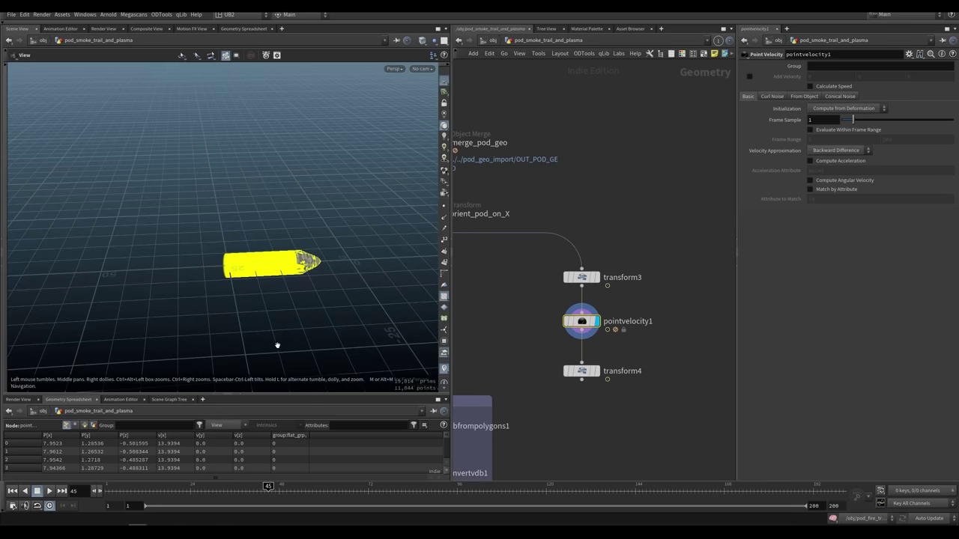
# Step: Display transform4 and inspect the velocity vectors on the re-centred pod while scrubbing to frame 49
pyautogui.click(597, 370)
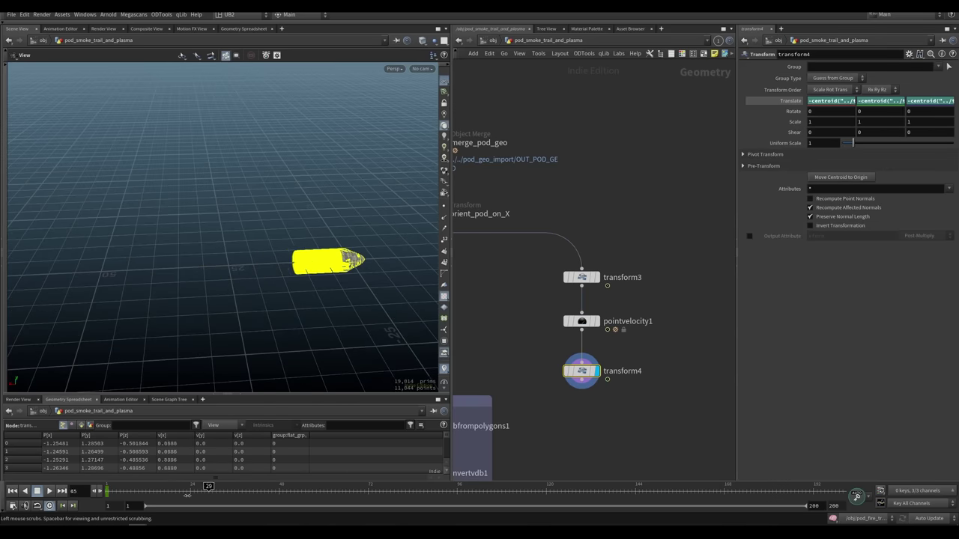
pyautogui.moveTo(323, 345); pyautogui.dragTo(363, 293, button='right')
pyautogui.moveTo(363, 293); pyautogui.dragTo(321, 259, button='middle')
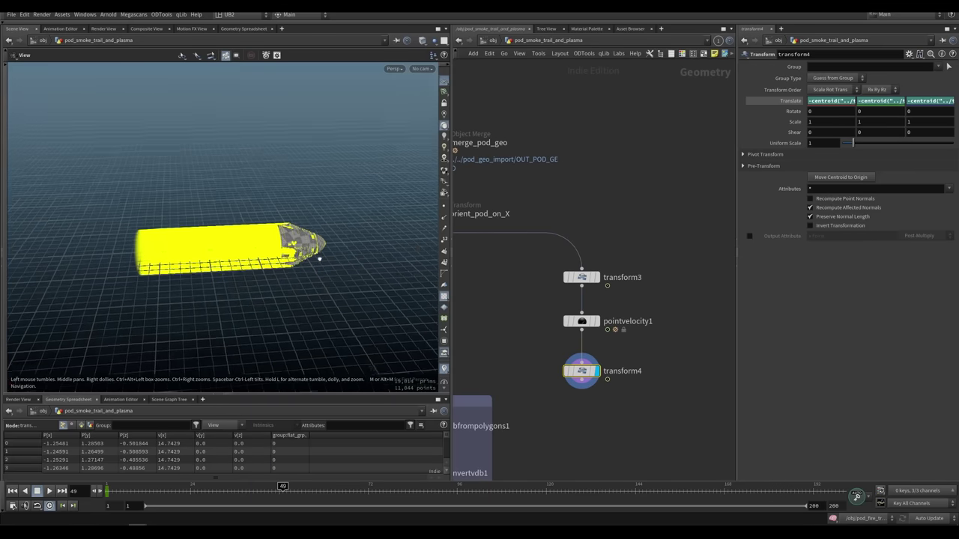
pyautogui.moveTo(320, 259); pyautogui.dragTo(325, 228)
pyautogui.moveTo(311, 298); pyautogui.dragTo(346, 258, button='right')
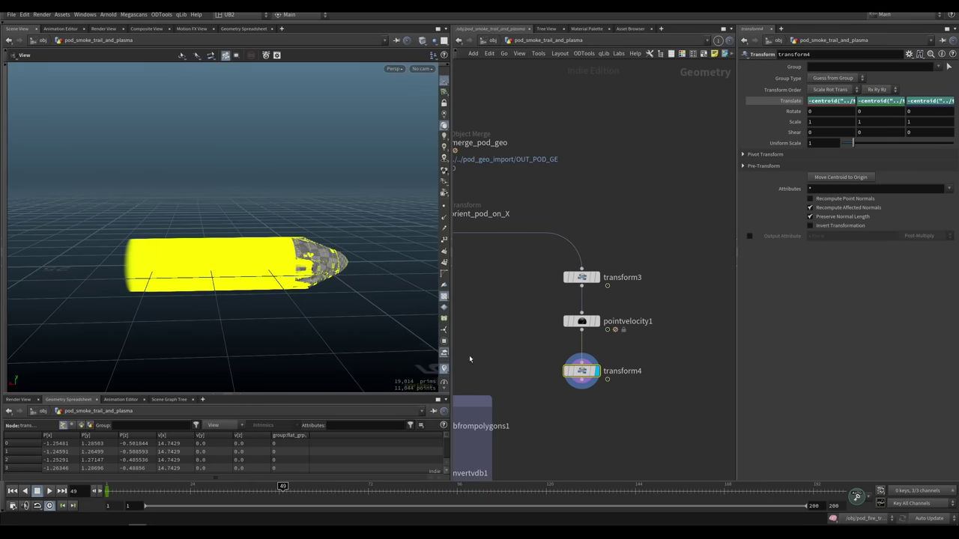
# Step: Move transform3, pointvelocity1 and transform4 together slightly farther away from the main chain
pyautogui.moveTo(645, 237); pyautogui.dragTo(576, 368)
pyautogui.moveTo(587, 283); pyautogui.dragTo(629, 278)
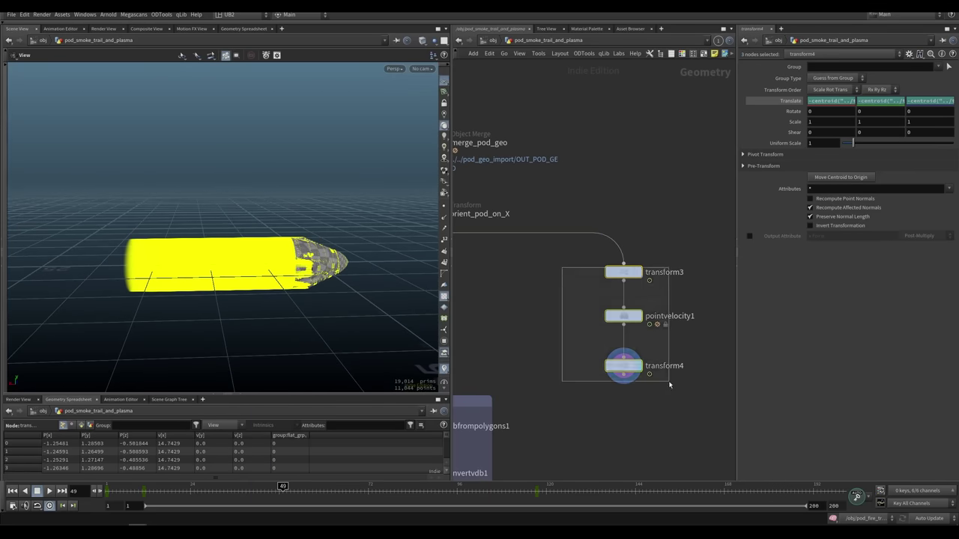
pyautogui.click(584, 298)
pyautogui.moveTo(546, 281); pyautogui.dragTo(604, 338, button='middle')
# Step: Review orient_pod_on_X and the branch of transform3, pointvelocity1 and transform4, selecting the nodes to compare their roles
pyautogui.moveTo(559, 236); pyautogui.dragTo(473, 297)
pyautogui.moveTo(533, 336); pyautogui.dragTo(518, 319, button='middle')
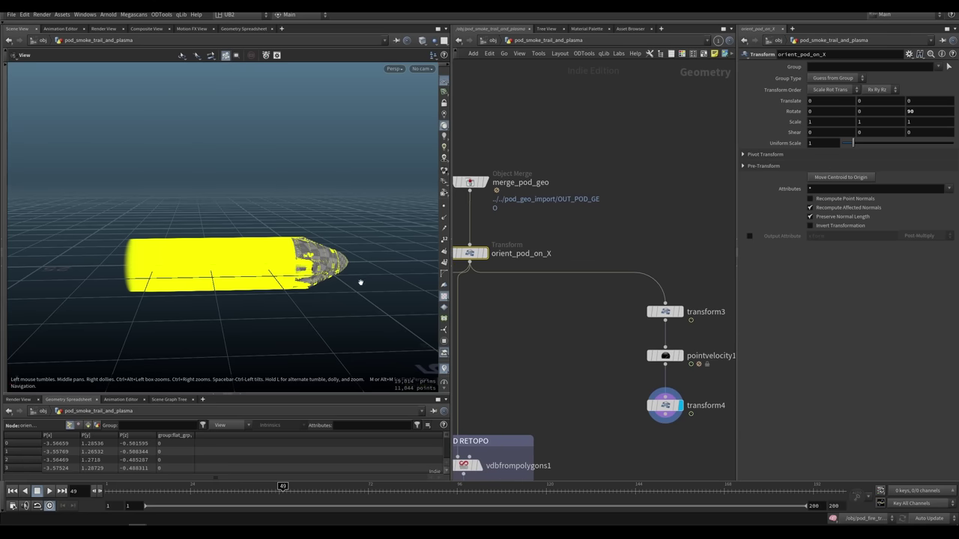
pyautogui.moveTo(574, 337); pyautogui.dragTo(541, 302, button='middle')
pyautogui.moveTo(552, 257); pyautogui.dragTo(632, 380)
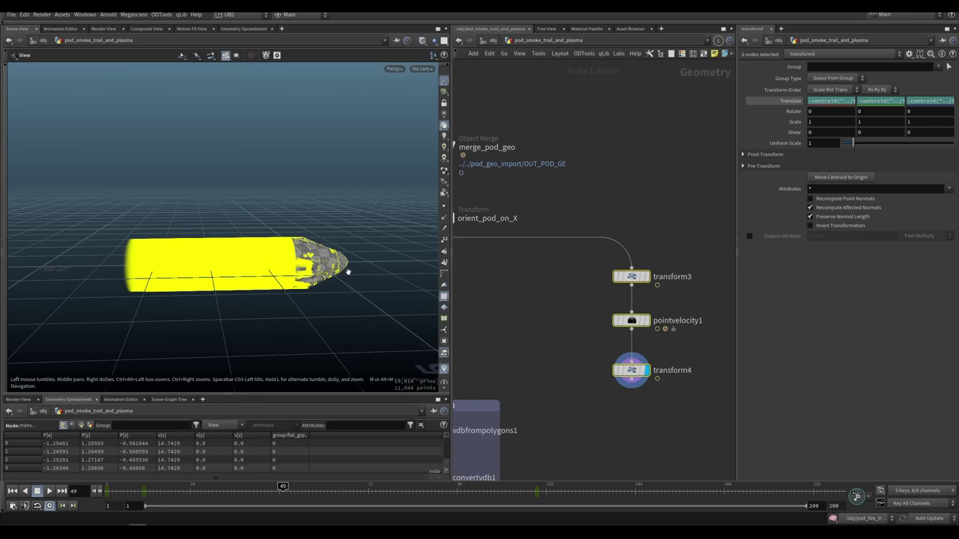
pyautogui.moveTo(348, 271); pyautogui.dragTo(349, 300)
pyautogui.moveTo(555, 297); pyautogui.dragTo(578, 300, button='middle')
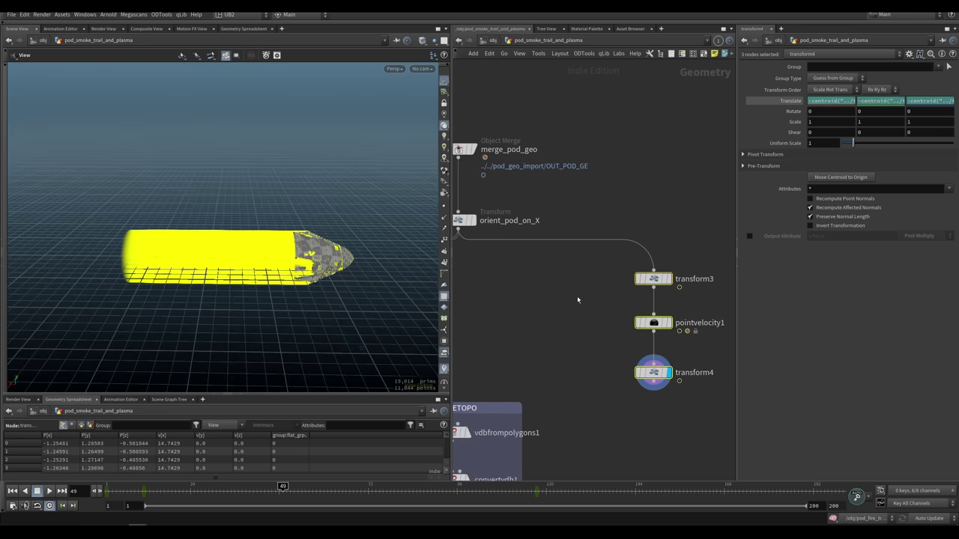
pyautogui.click(607, 349)
pyautogui.click(653, 279)
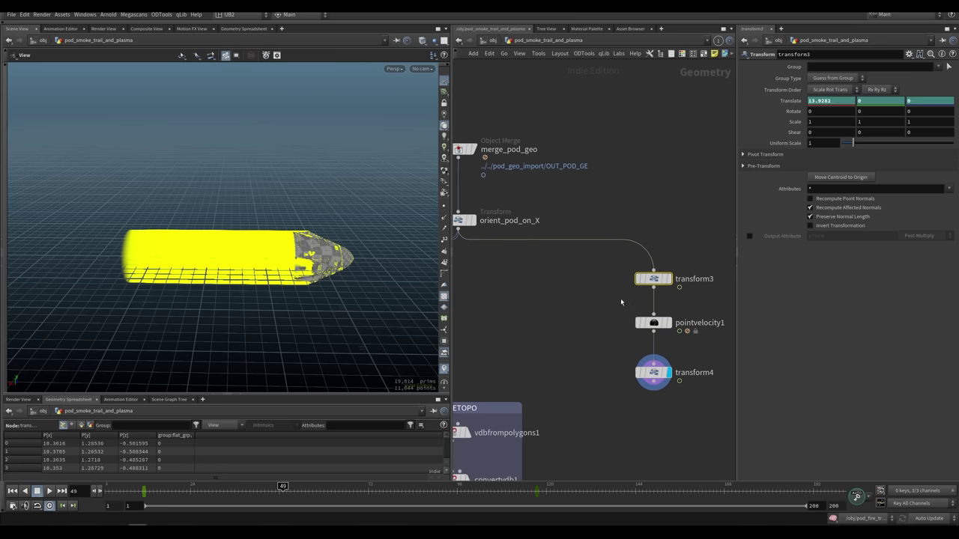
pyautogui.press('r')
pyautogui.moveTo(613, 266); pyautogui.dragTo(645, 287)
pyautogui.moveTo(617, 350); pyautogui.dragTo(673, 403)
pyautogui.press('r')
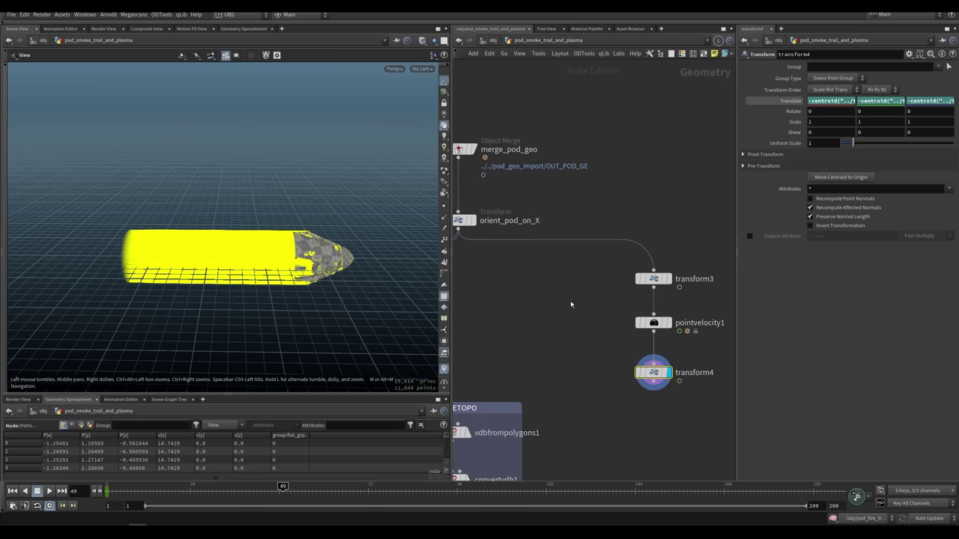
# Step: Delete transform3, pointvelocity1 and transform4, then display orient_pod_on_X and centre the view on the pod
pyautogui.moveTo(688, 254); pyautogui.dragTo(621, 379)
pyautogui.press('Delete')
pyautogui.moveTo(531, 326); pyautogui.dragTo(599, 328, button='middle')
pyautogui.click(529, 221)
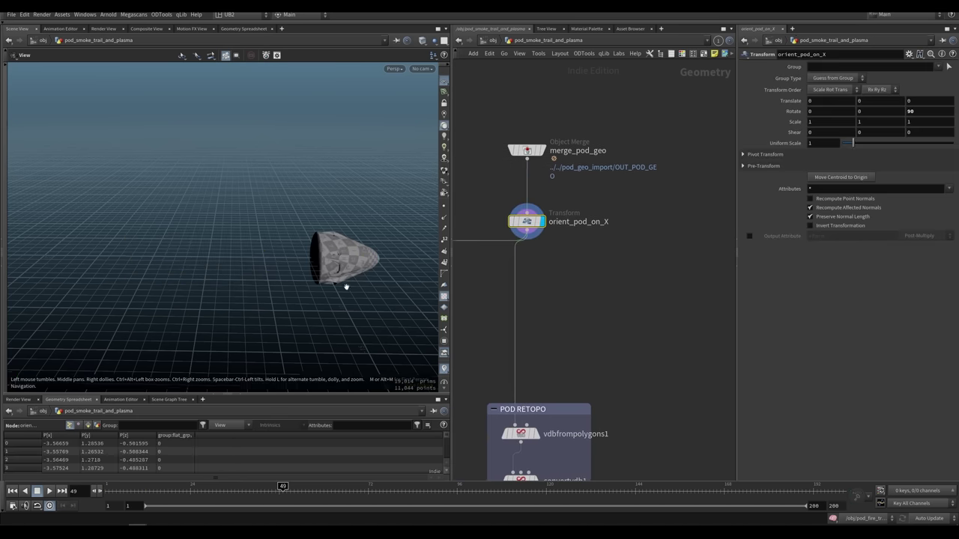
pyautogui.moveTo(354, 251); pyautogui.dragTo(258, 229, button='middle')
pyautogui.moveTo(257, 230); pyautogui.dragTo(312, 268)
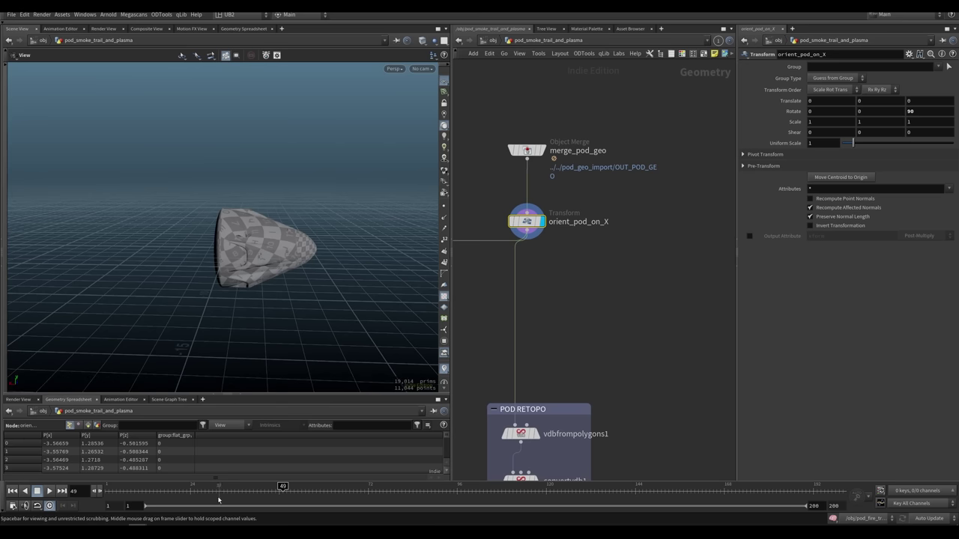
# Step: Survey the whole node network below orient_pod_on_X, scrub to frame 34 and view the pod from a lower angle
pyautogui.moveTo(240, 503); pyautogui.dragTo(282, 498)
pyautogui.moveTo(321, 343); pyautogui.dragTo(331, 299)
pyautogui.moveTo(611, 383); pyautogui.dragTo(610, 297, button='middle')
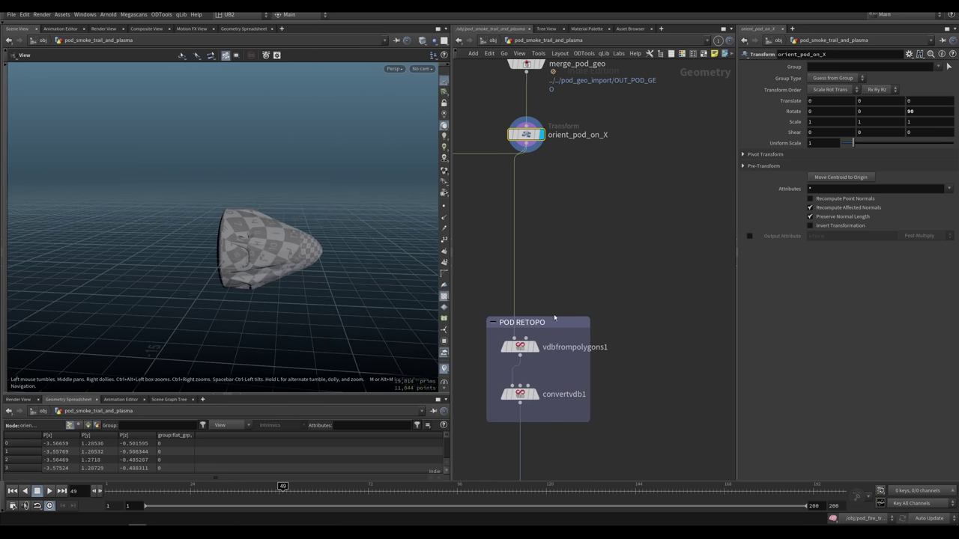
pyautogui.moveTo(690, 313); pyautogui.dragTo(596, 272)
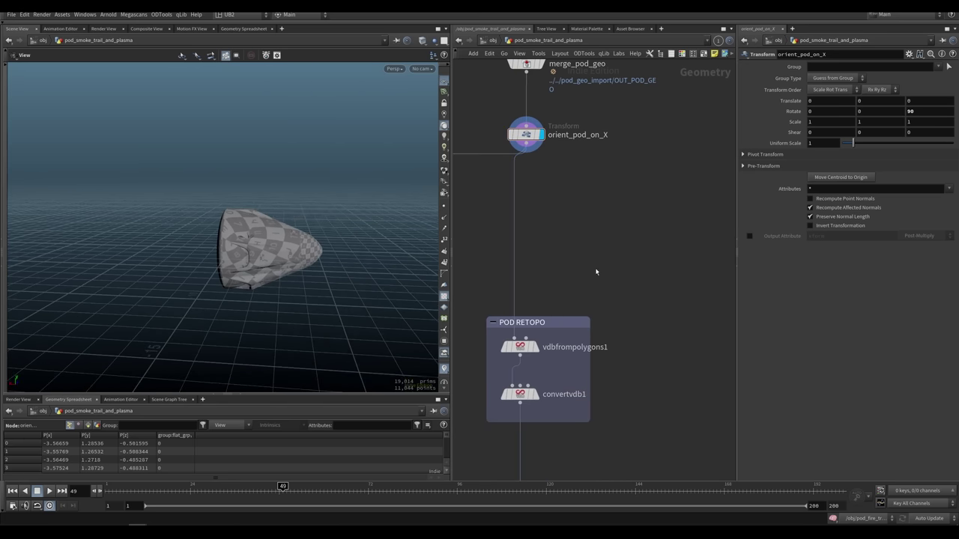
pyautogui.scroll(-3, 556, 329)
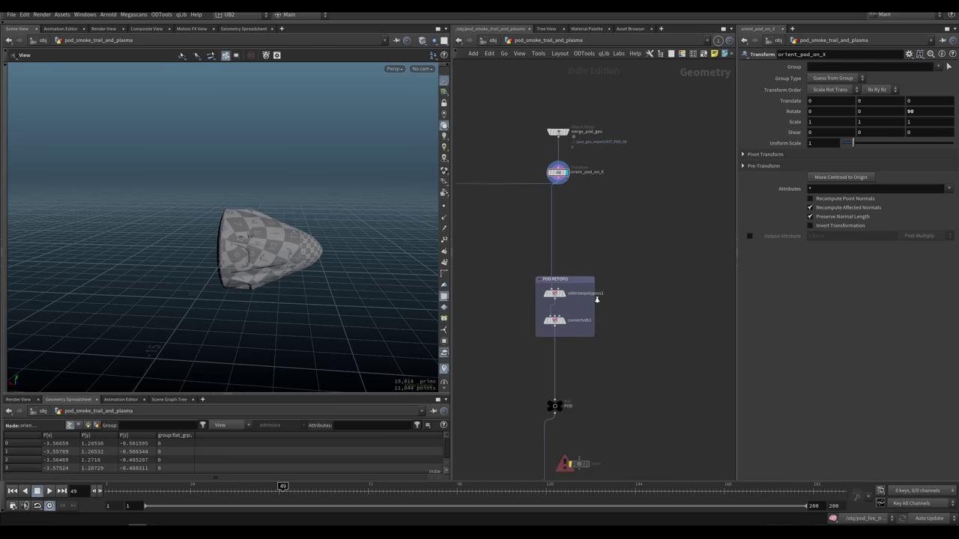
pyautogui.scroll(-10, 634, 365)
pyautogui.scroll(1, 600, 318)
pyautogui.moveTo(676, 305); pyautogui.dragTo(675, 324)
pyautogui.moveTo(677, 325); pyautogui.dragTo(664, 274, button='middle')
pyautogui.moveTo(682, 275); pyautogui.dragTo(647, 263)
pyautogui.moveTo(623, 179); pyautogui.dragTo(633, 218, button='middle')
pyautogui.moveTo(186, 490); pyautogui.dragTo(227, 485)
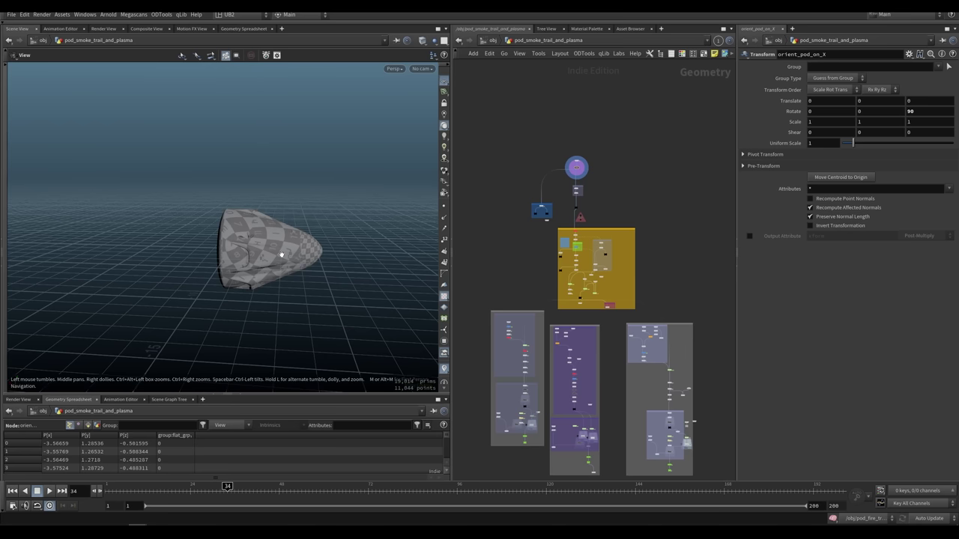
pyautogui.moveTo(215, 286); pyautogui.dragTo(260, 237)
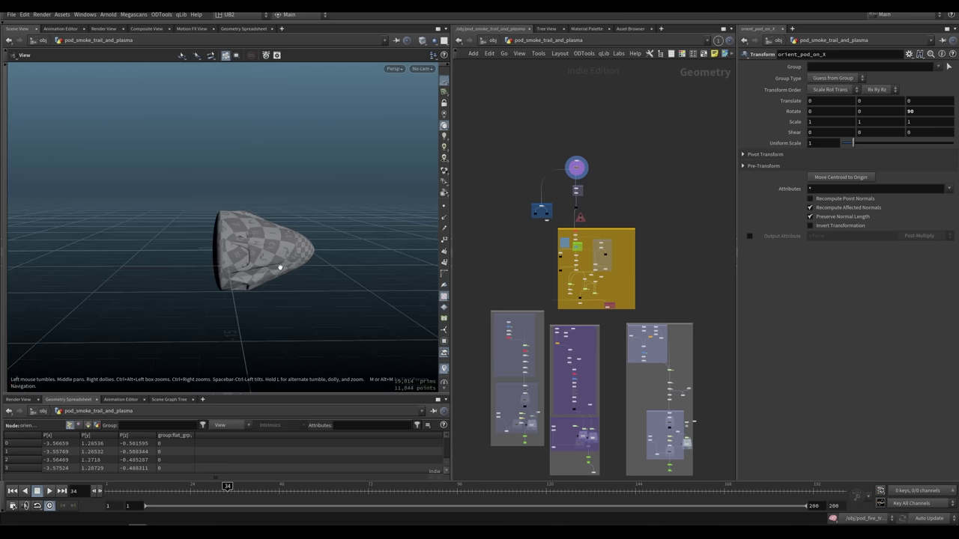
pyautogui.moveTo(280, 267); pyautogui.dragTo(291, 253)
# Step: Delete the stray erroring node beside the POD null and display convertvdb1 in the POD RETOPO group
pyautogui.scroll(5, 573, 204)
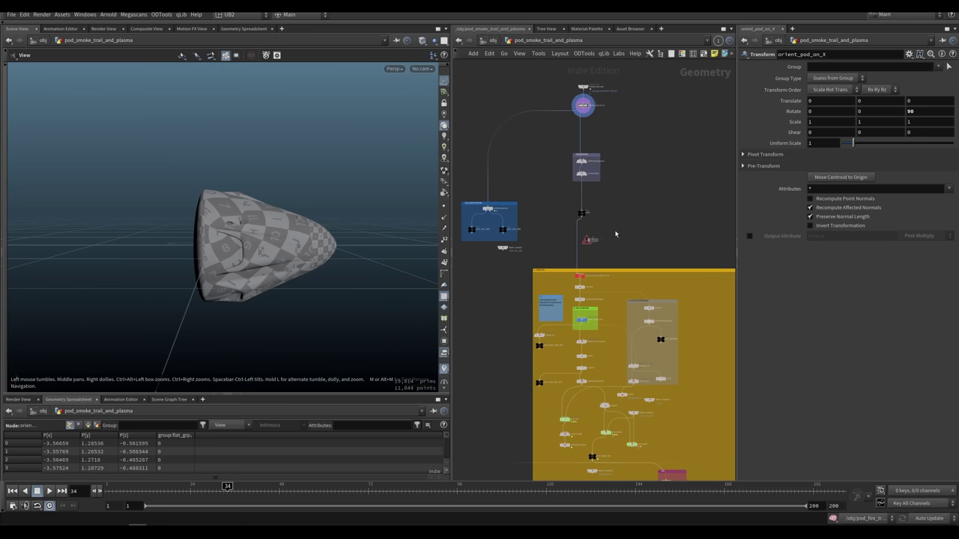
pyautogui.scroll(3, 615, 234)
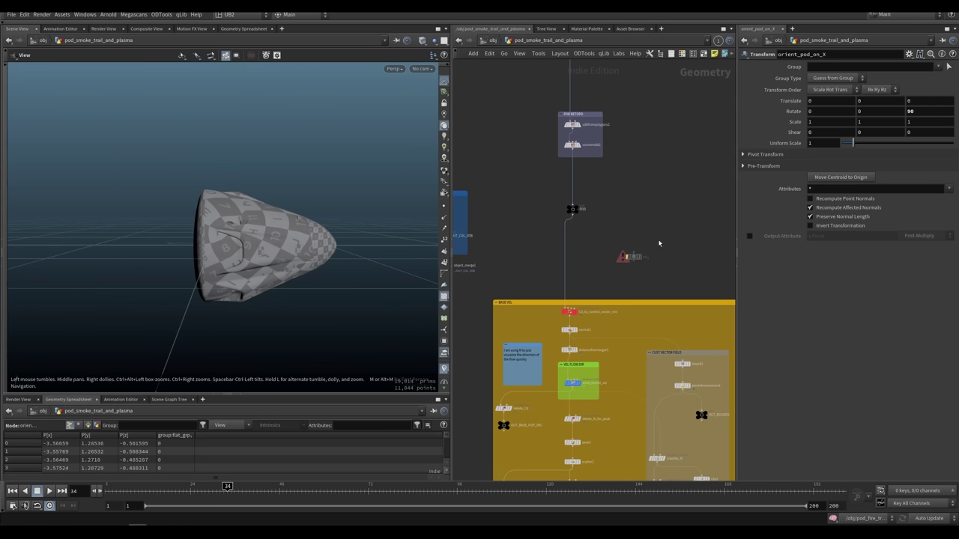
pyautogui.press('Delete')
pyautogui.moveTo(607, 201); pyautogui.dragTo(608, 220, button='middle')
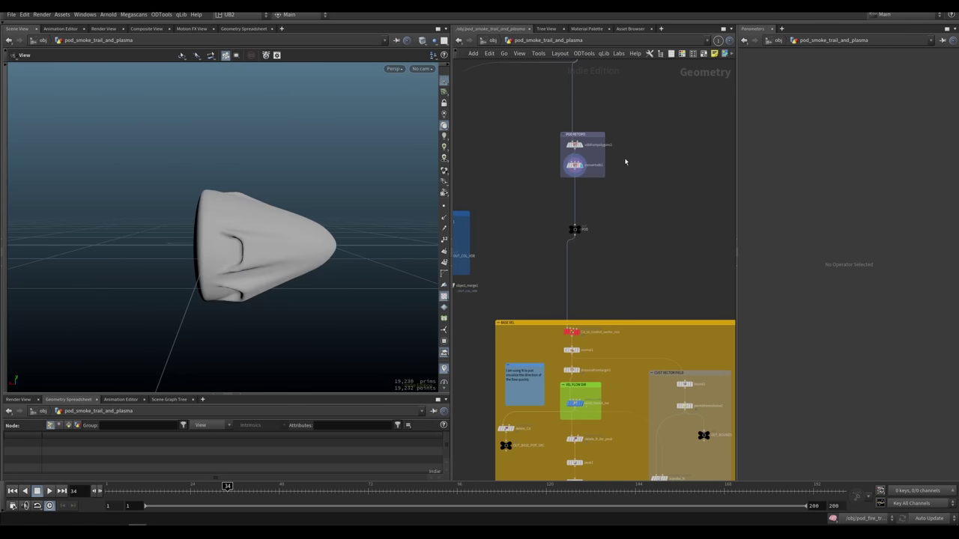
# Step: Select convertvdb1 and inspect the retopologised pod mesh in shaded and wireframe display
pyautogui.click(574, 164)
pyautogui.moveTo(314, 234); pyautogui.dragTo(272, 245)
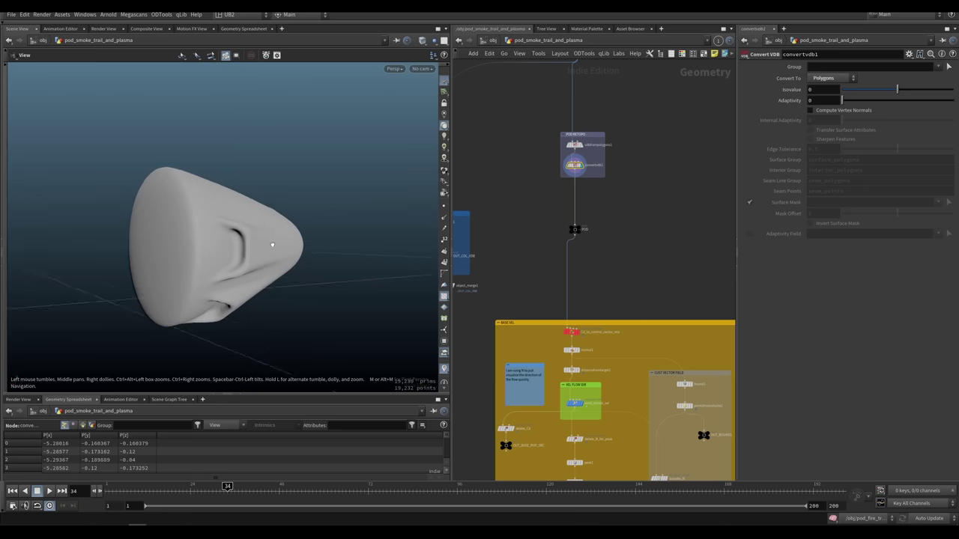
pyautogui.press('w')
pyautogui.press('w')
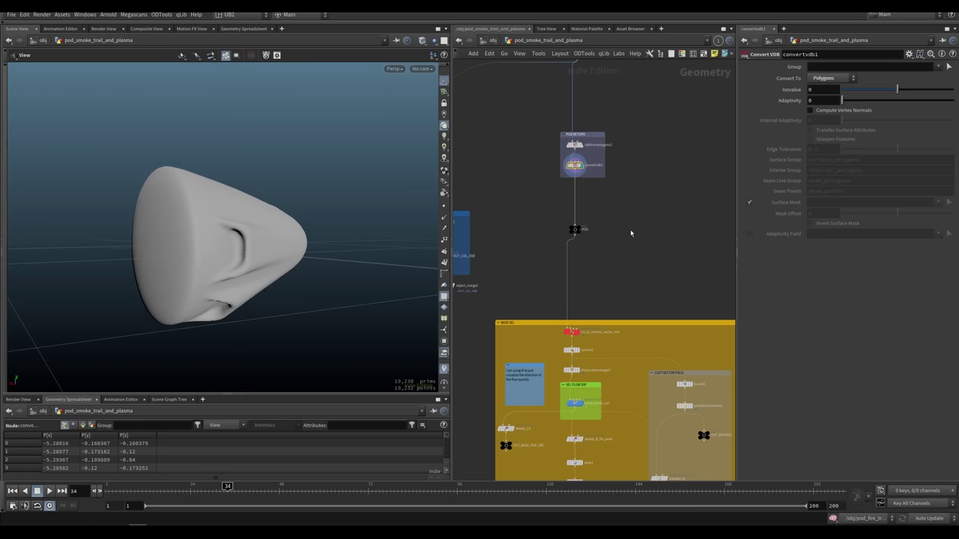
pyautogui.press('w')
pyautogui.press('w')
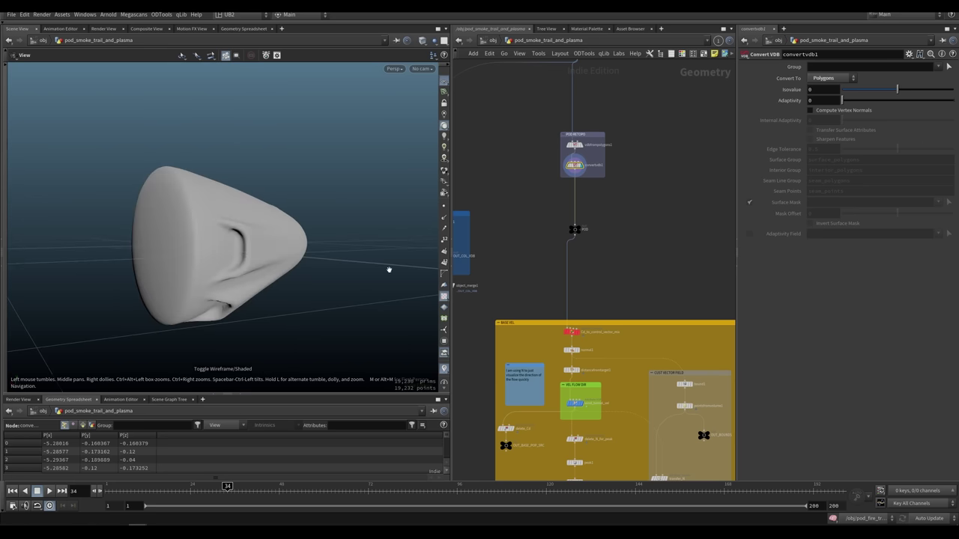
pyautogui.moveTo(228, 264)
pyautogui.mouseDown()
pyautogui.moveTo(216, 264)
pyautogui.moveTo(218, 283)
pyautogui.mouseUp()
pyautogui.moveTo(623, 129); pyautogui.dragTo(609, 219, button='middle')
pyautogui.press('w')
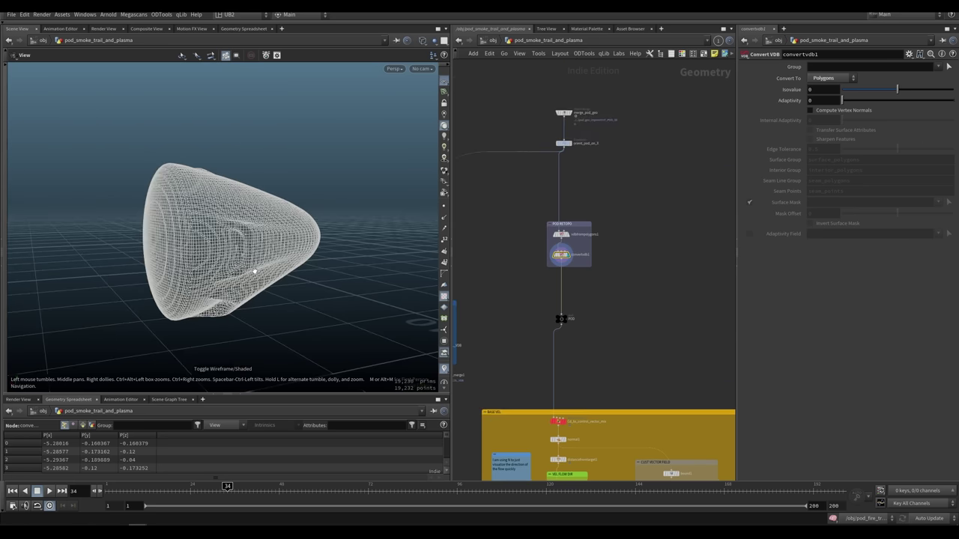
# Step: Compare the wireframes of orient_pod_on_X and convertvdb1, then return to shaded display
pyautogui.click(564, 142)
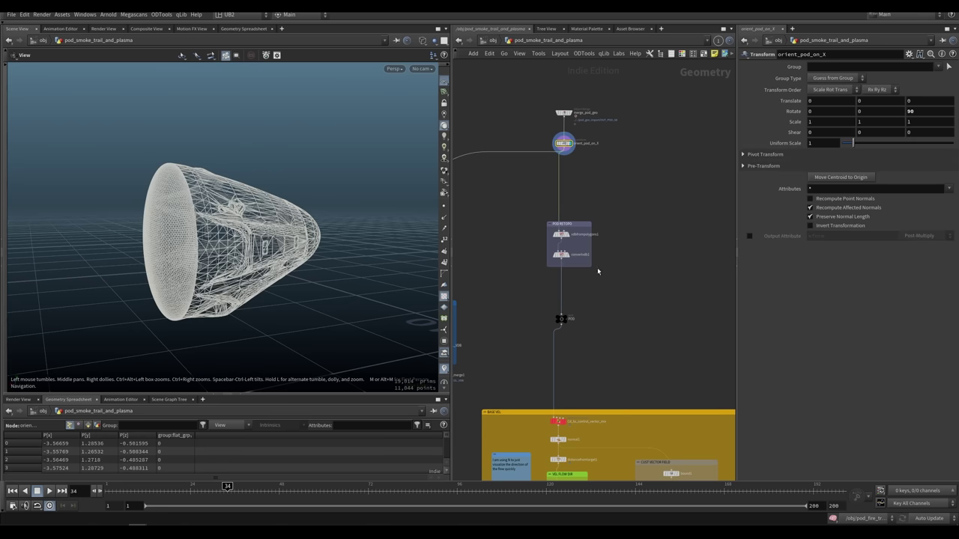
pyautogui.click(568, 254)
pyautogui.moveTo(539, 346); pyautogui.dragTo(538, 348)
pyautogui.moveTo(541, 352); pyautogui.dragTo(545, 283, button='middle')
pyautogui.press('w')
# Step: Display Cd_to_control_vector_mix in the BASE VEL group and inspect its VEX code and colour split on the pod
pyautogui.moveTo(238, 259); pyautogui.dragTo(287, 246)
pyautogui.moveTo(635, 308); pyautogui.dragTo(627, 238, button='middle')
pyautogui.scroll(5, 592, 288)
pyautogui.click(533, 267)
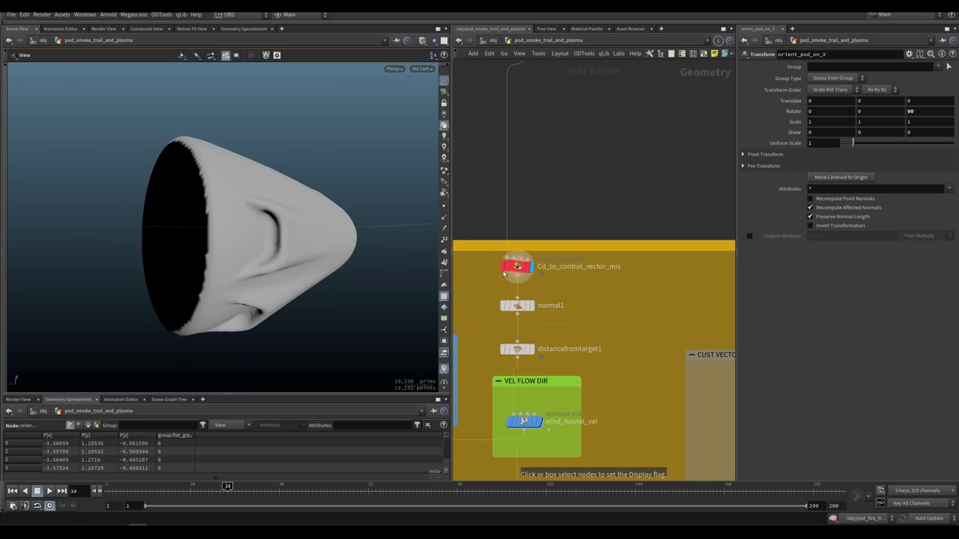
pyautogui.click(518, 267)
pyautogui.moveTo(867, 238)
pyautogui.mouseDown()
pyautogui.moveTo(843, 231)
pyautogui.moveTo(929, 231)
pyautogui.moveTo(874, 231)
pyautogui.mouseUp()
pyautogui.moveTo(297, 255); pyautogui.dragTo(291, 289)
pyautogui.moveTo(604, 305); pyautogui.dragTo(612, 244, button='middle')
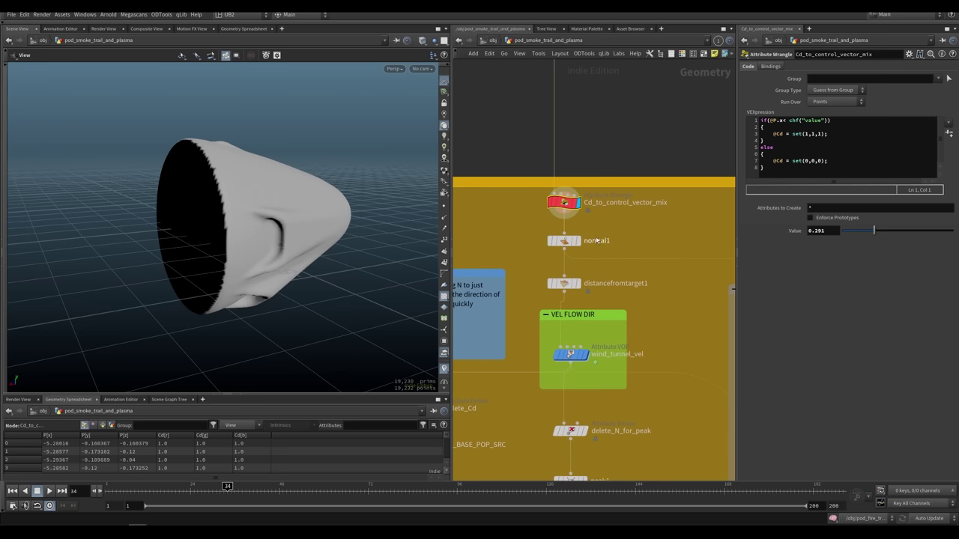
# Step: Check the normal1 settings, then display distancefromtarget1 and inspect its mask on the pod
pyautogui.click(577, 241)
pyautogui.click(578, 284)
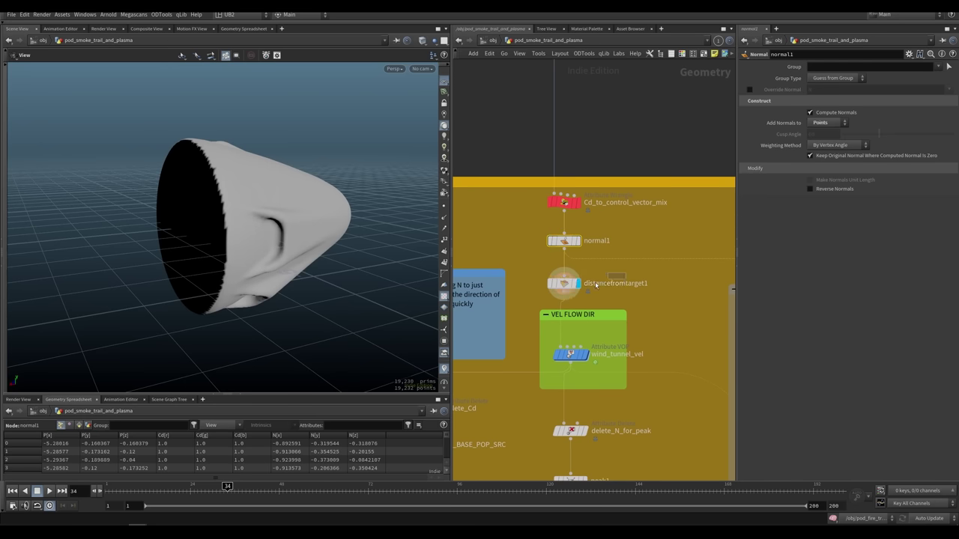
pyautogui.click(596, 284)
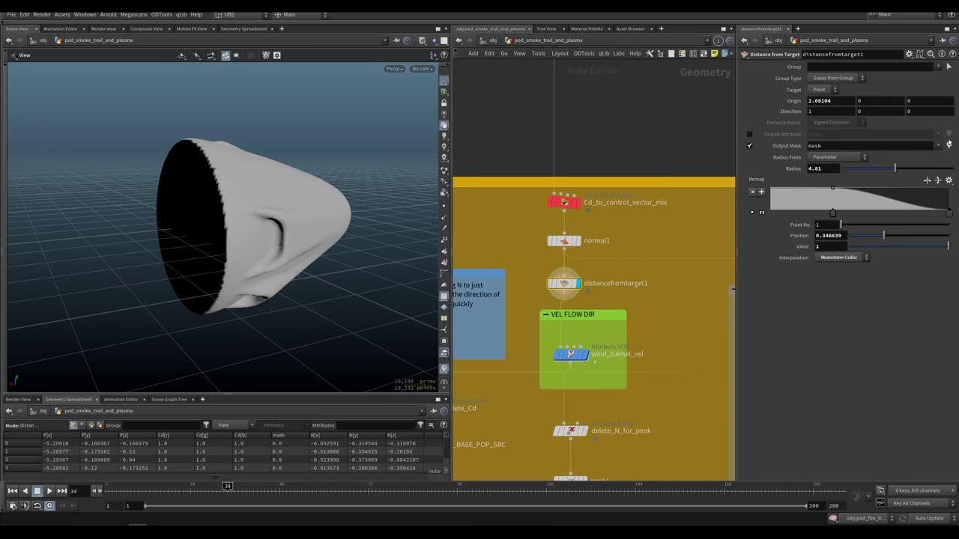
pyautogui.moveTo(306, 235); pyautogui.dragTo(408, 306)
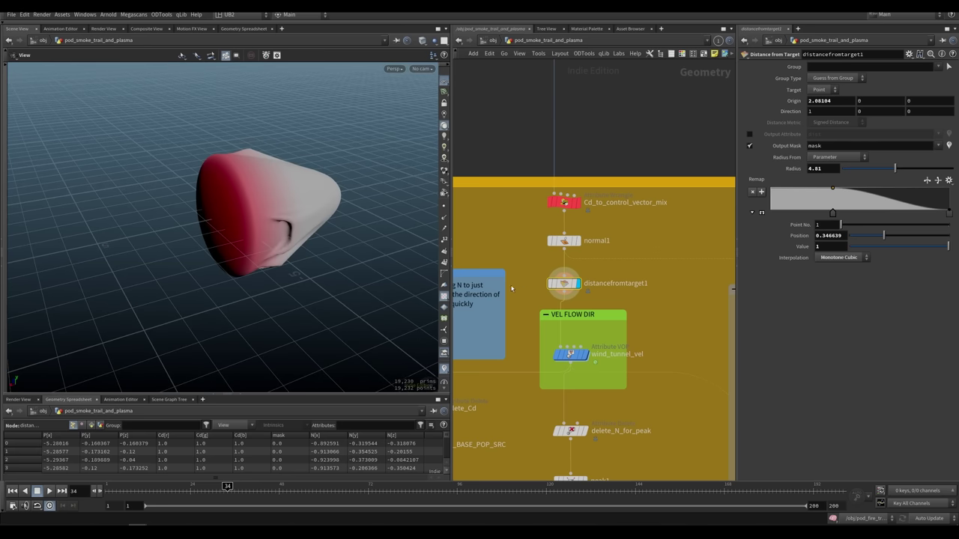
pyautogui.moveTo(299, 208); pyautogui.dragTo(312, 225)
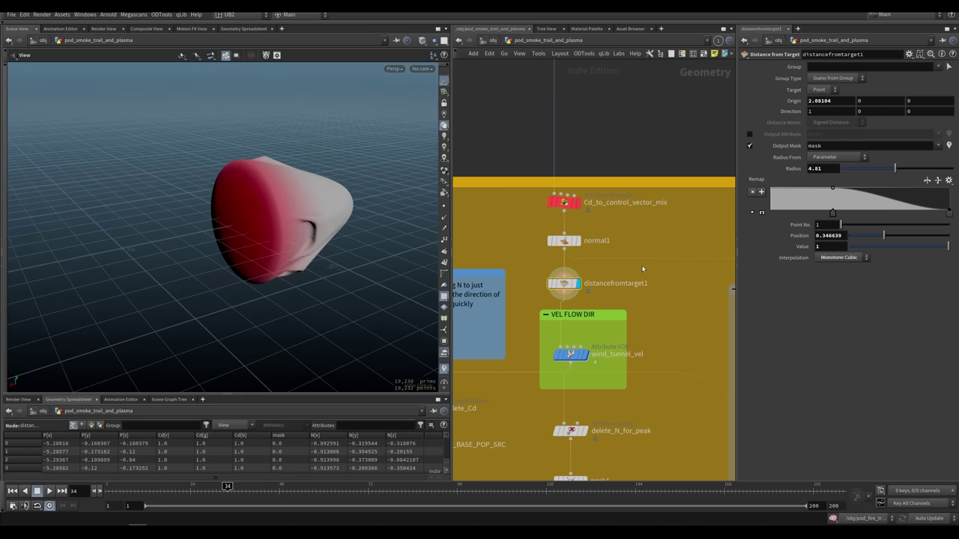
# Step: Try moving the distancefromtarget1 origin to about 1.82, 0, -2.72 with its viewport handle, then undo the move
pyautogui.press('Return')
pyautogui.keyDown('alt'); pyautogui.moveTo(200, 241); pyautogui.dragTo(188, 284); pyautogui.keyUp('alt')
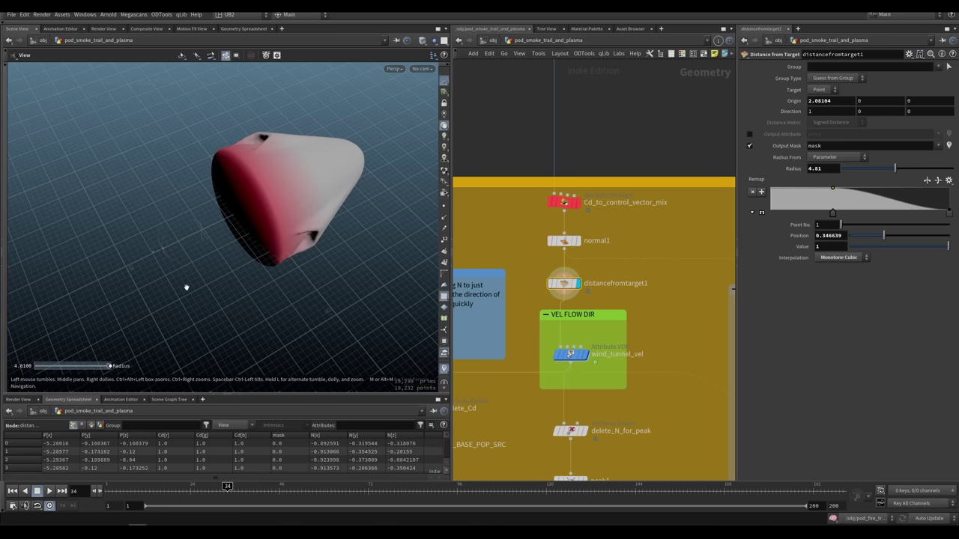
pyautogui.moveTo(202, 240); pyautogui.dragTo(285, 307)
pyautogui.hotkey('ctrl', 'z')
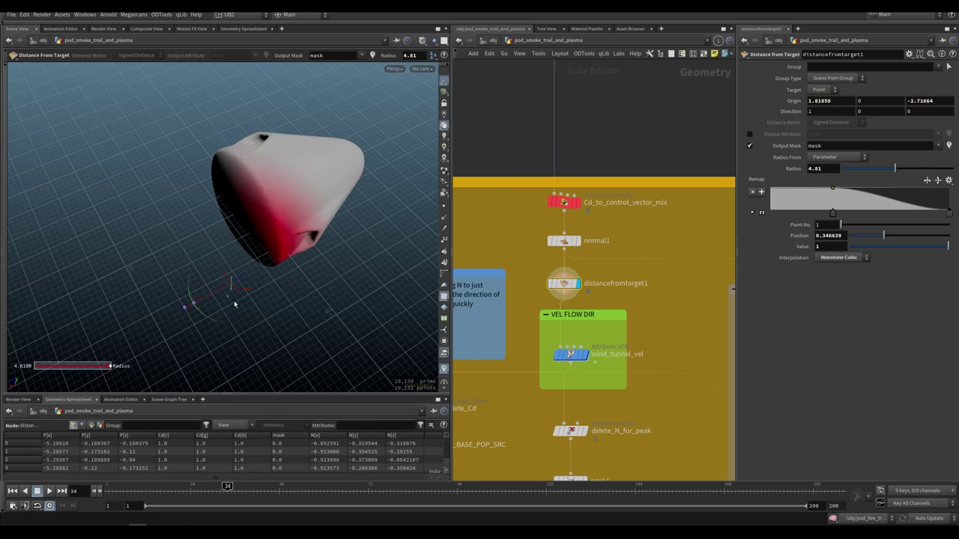
# Step: Display wind_tunnel_vel in the VEL FLOW DIR group and review it together with the neighbouring note on using N
pyautogui.click(567, 358)
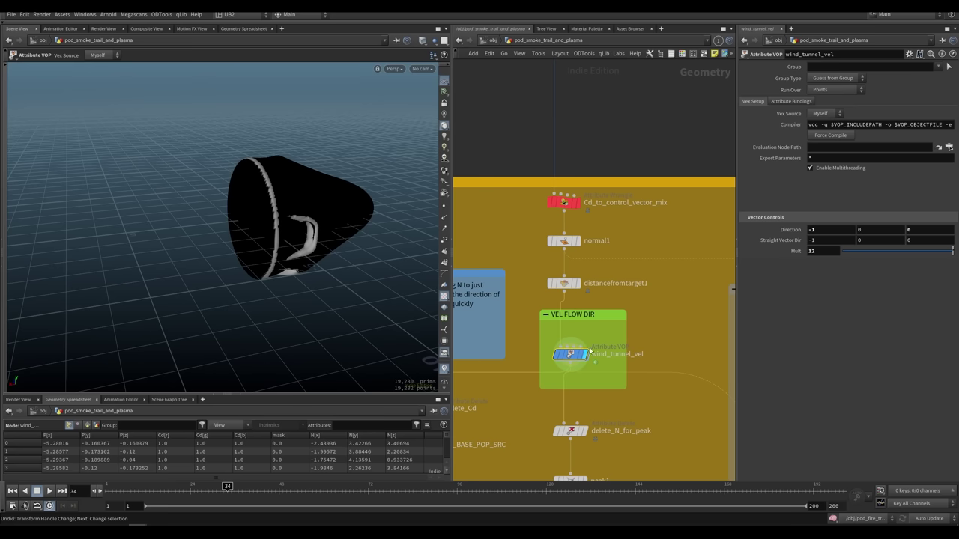
pyautogui.keyDown('alt'); pyautogui.moveTo(336, 246); pyautogui.dragTo(374, 233); pyautogui.keyUp('alt')
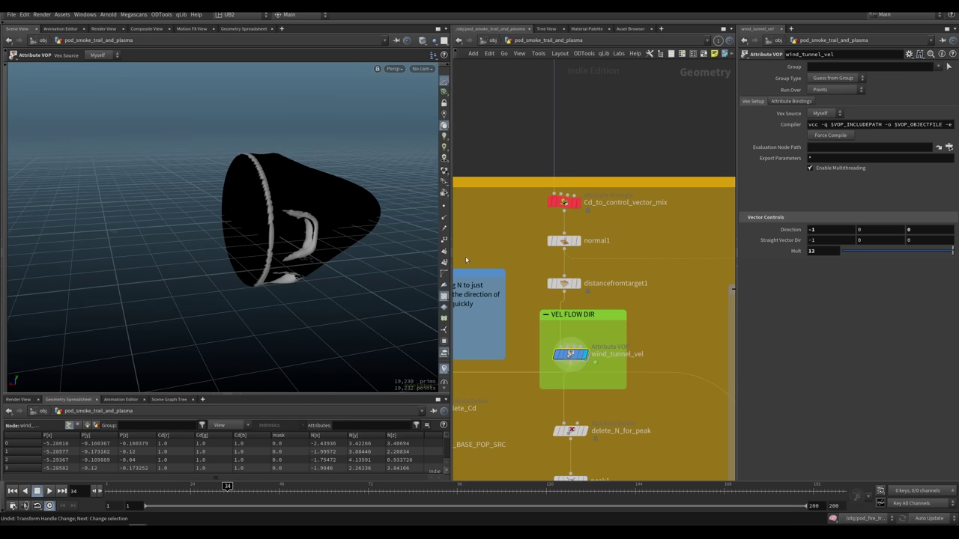
pyautogui.moveTo(638, 329); pyautogui.dragTo(600, 282, button='middle')
pyautogui.moveTo(494, 206); pyautogui.dragTo(582, 206, button='middle')
pyautogui.moveTo(595, 191); pyautogui.dragTo(510, 281)
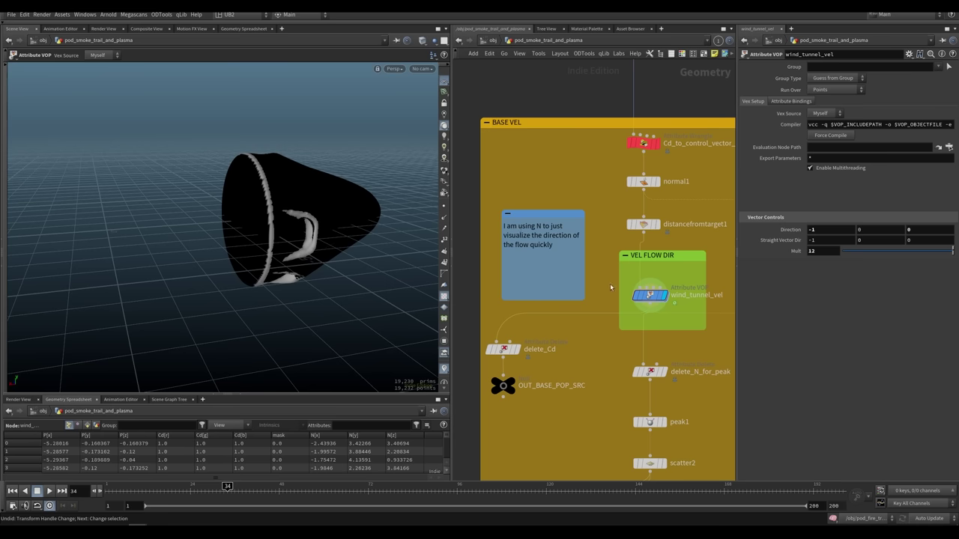
pyautogui.moveTo(611, 287); pyautogui.dragTo(598, 275, button='middle')
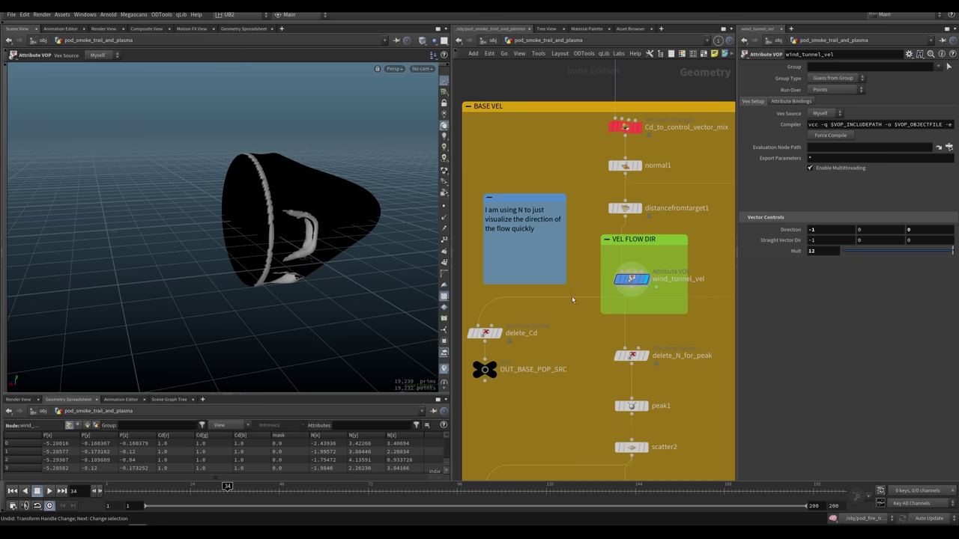
pyautogui.moveTo(581, 257); pyautogui.dragTo(546, 219, button='middle')
pyautogui.keyDown('alt'); pyautogui.moveTo(343, 256); pyautogui.dragTo(298, 233); pyautogui.keyUp('alt')
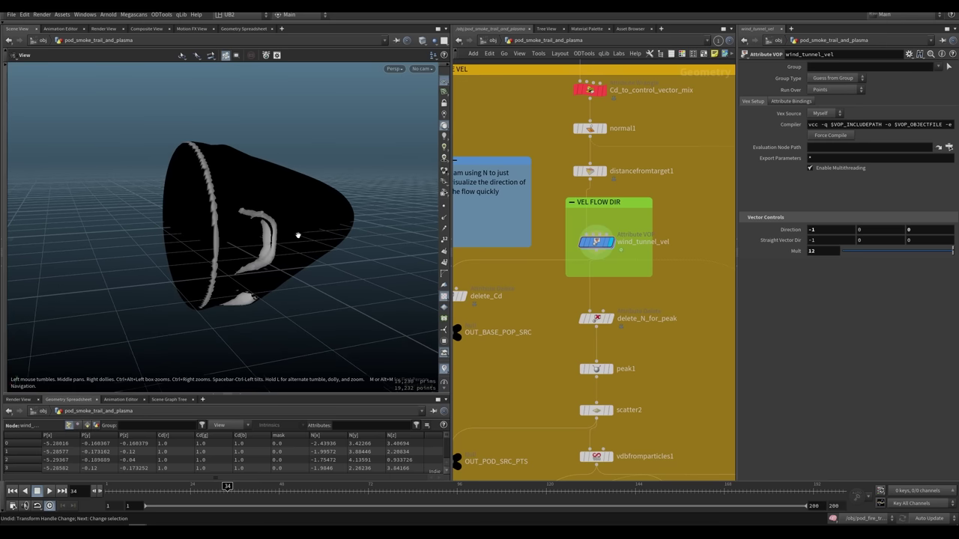
# Step: Turn on point normals for wind_tunnel_vel and inspect the flow direction around the pod
pyautogui.moveTo(595, 242)
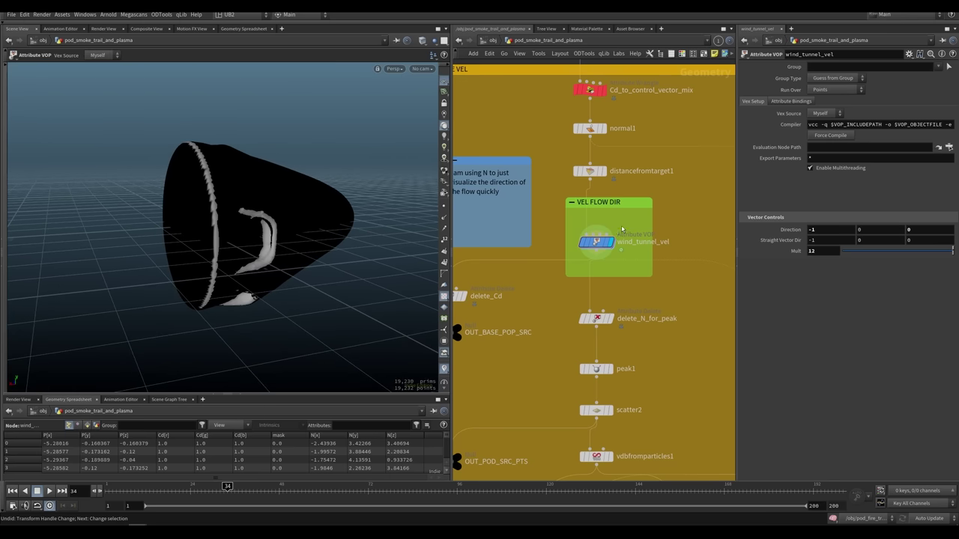
pyautogui.moveTo(558, 254); pyautogui.dragTo(593, 249, button='middle')
pyautogui.moveTo(651, 221); pyautogui.dragTo(617, 234, button='middle')
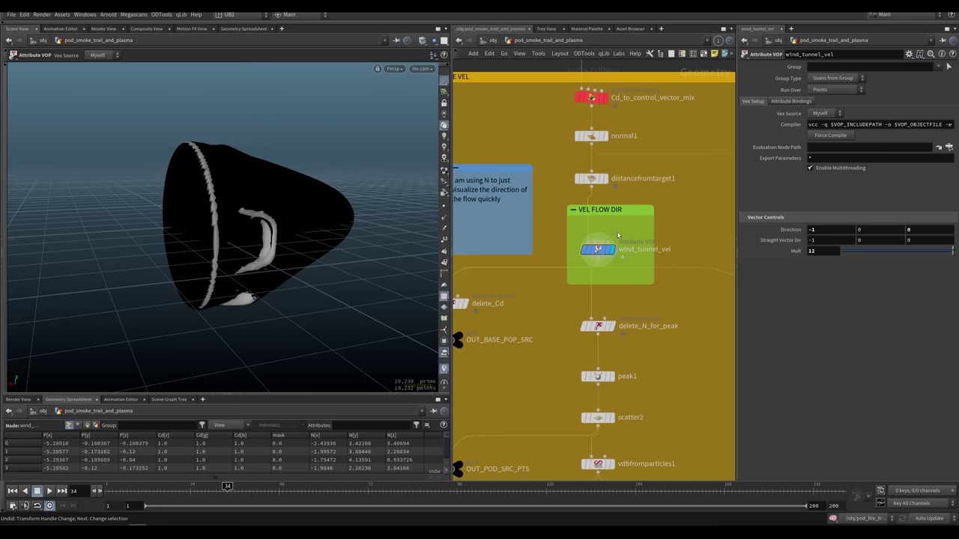
pyautogui.click(444, 218)
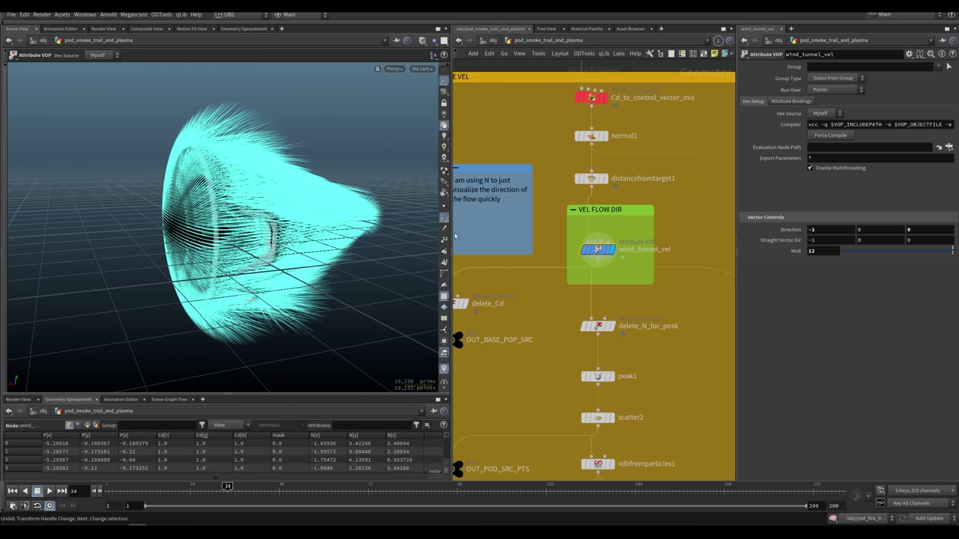
pyautogui.keyDown('alt'); pyautogui.moveTo(262, 244); pyautogui.dragTo(280, 273); pyautogui.keyUp('alt')
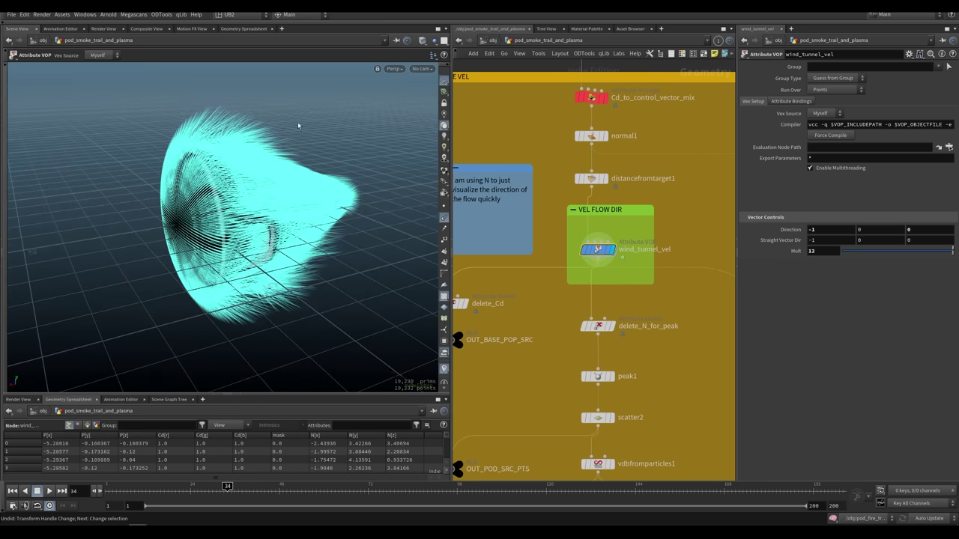
pyautogui.keyDown('alt'); pyautogui.moveTo(266, 198); pyautogui.dragTo(326, 253); pyautogui.keyUp('alt')
# Step: Display the OUT_WIND_VEL null at the end of the BASE VEL group
pyautogui.moveTo(559, 371); pyautogui.dragTo(539, 301, button='middle')
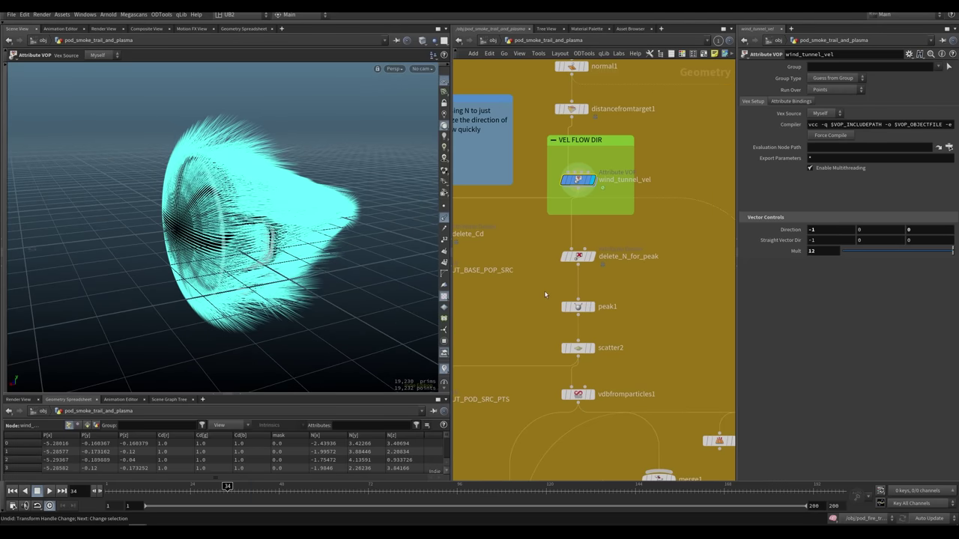
pyautogui.moveTo(499, 326); pyautogui.dragTo(496, 206, button='middle')
pyautogui.scroll(-4, 575, 360)
pyautogui.moveTo(578, 365); pyautogui.dragTo(571, 275, button='middle')
pyautogui.moveTo(575, 369); pyautogui.dragTo(575, 368)
pyautogui.press('r')
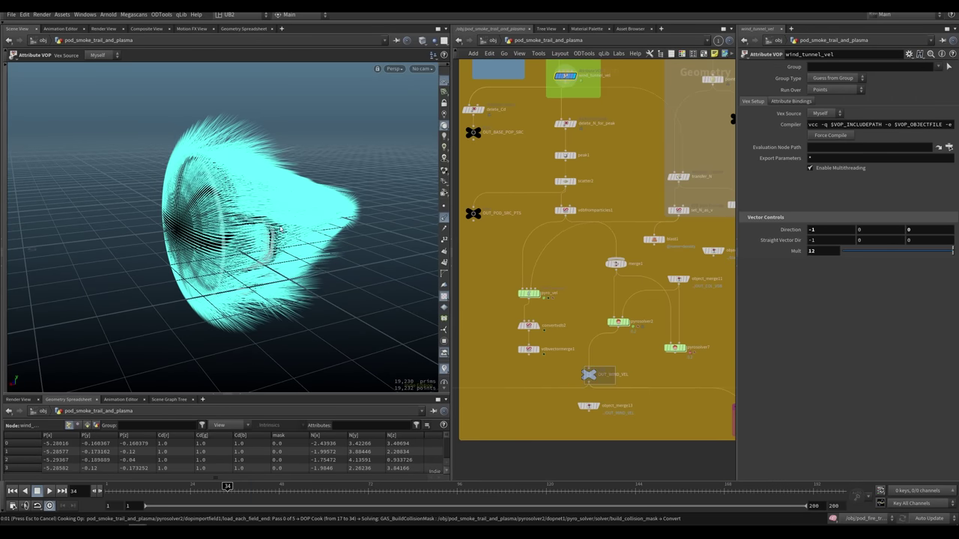
# Step: Play the wind velocity simulation from the first frame to frame 23 and inspect the smoke trail around the pod
pyautogui.hotkey('ctrl', 'Up')
pyautogui.press('Up')
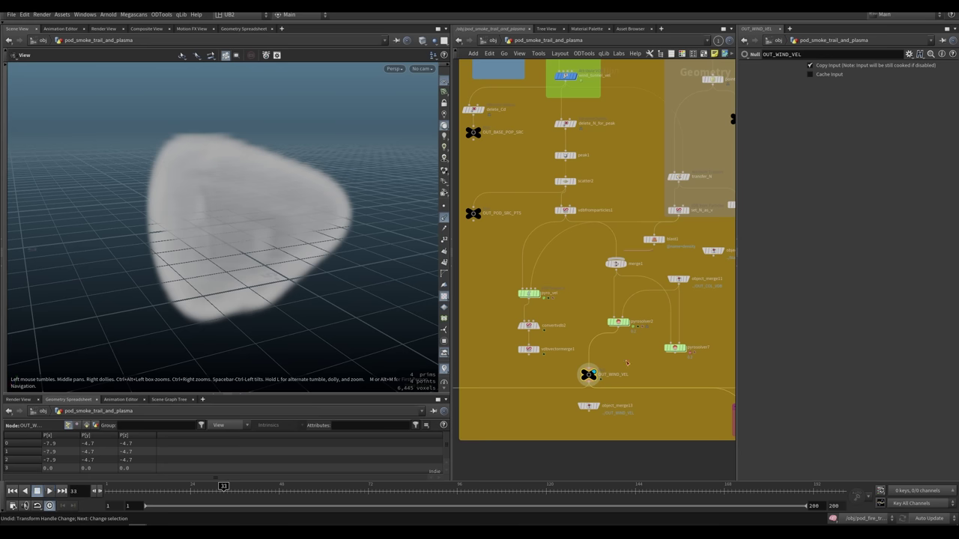
pyautogui.hotkey('ctrl', 'Up')
pyautogui.press('Up')
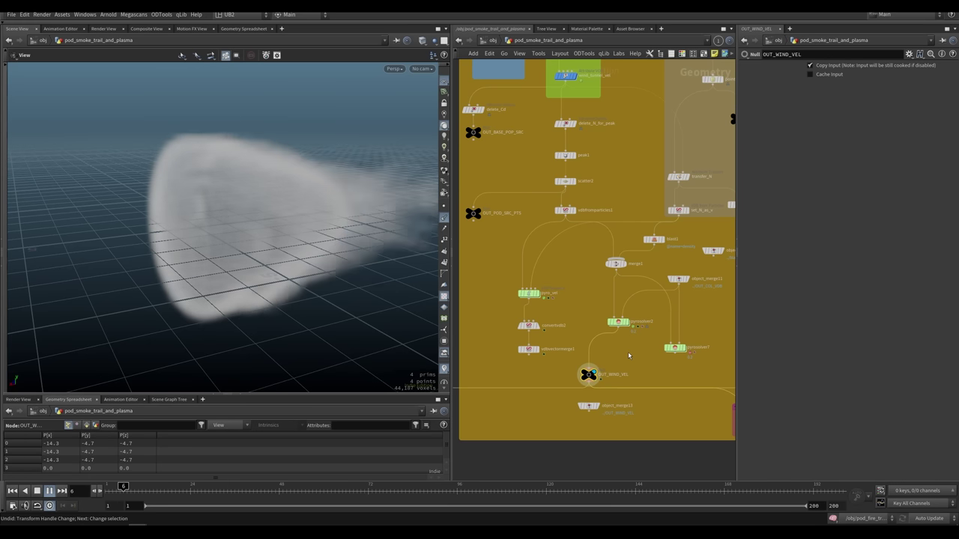
pyautogui.press('Up')
pyautogui.moveTo(289, 243); pyautogui.dragTo(198, 260)
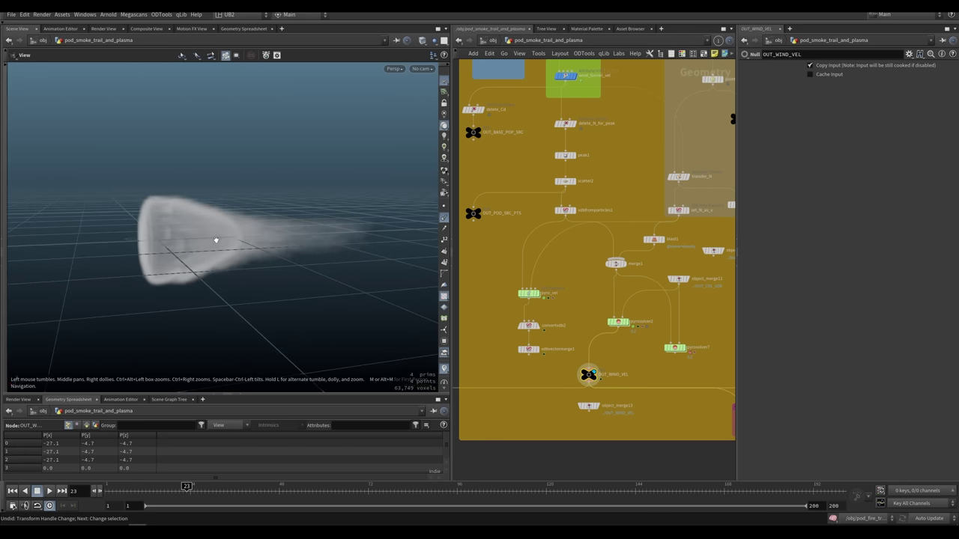
# Step: Display wind_tunnel_vel in the VEL FLOW DIR group and toggle the point normals to compare the flow vectors with the pod
pyautogui.moveTo(216, 240); pyautogui.dragTo(323, 247)
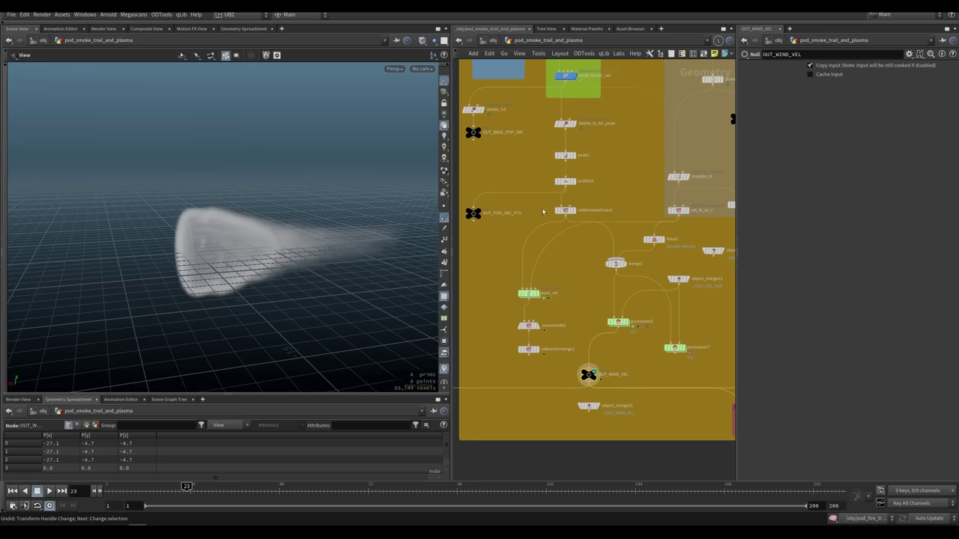
pyautogui.moveTo(543, 212); pyautogui.dragTo(560, 279, button='middle')
pyautogui.moveTo(583, 186); pyautogui.dragTo(559, 242, button='middle')
pyautogui.click(565, 200)
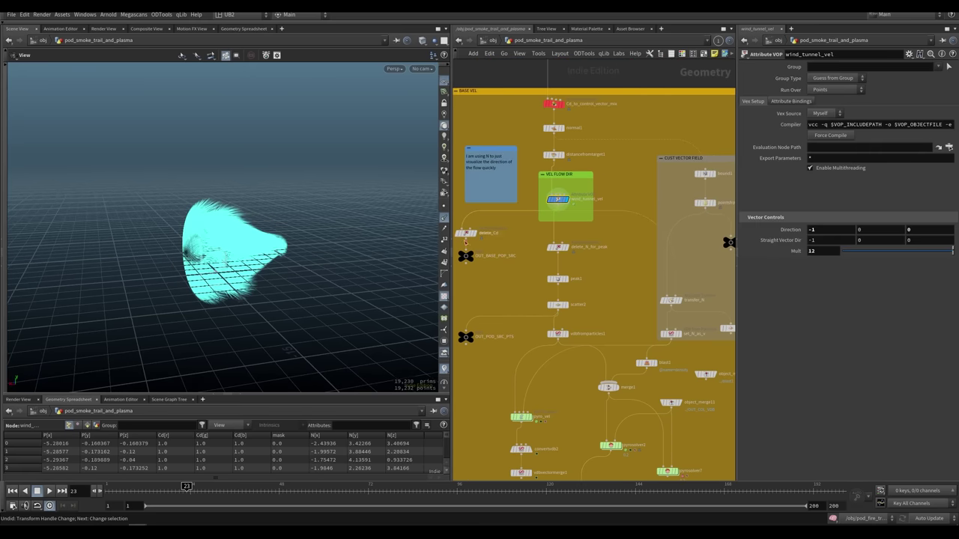
pyautogui.scroll(3, 330, 243)
pyautogui.moveTo(300, 244); pyautogui.dragTo(311, 241)
pyautogui.click(443, 218)
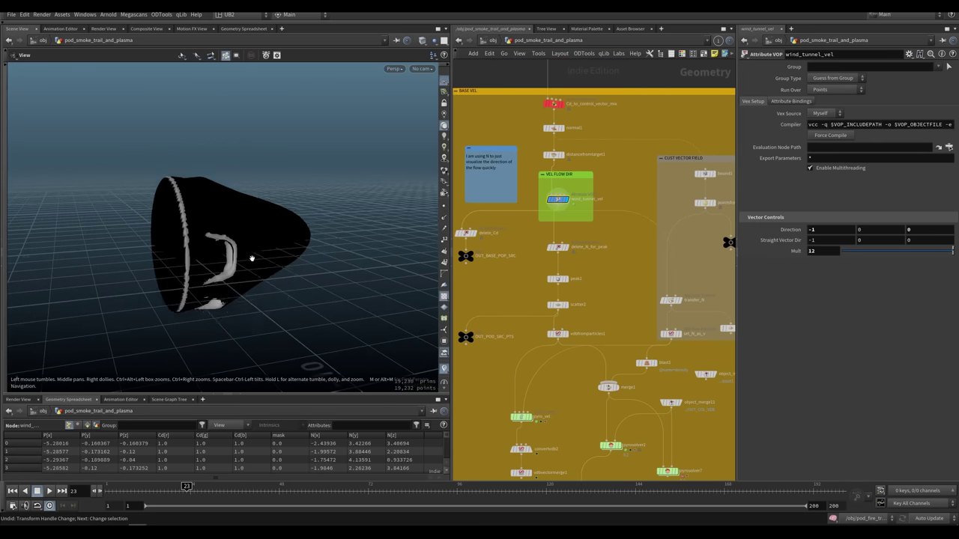
pyautogui.click(443, 219)
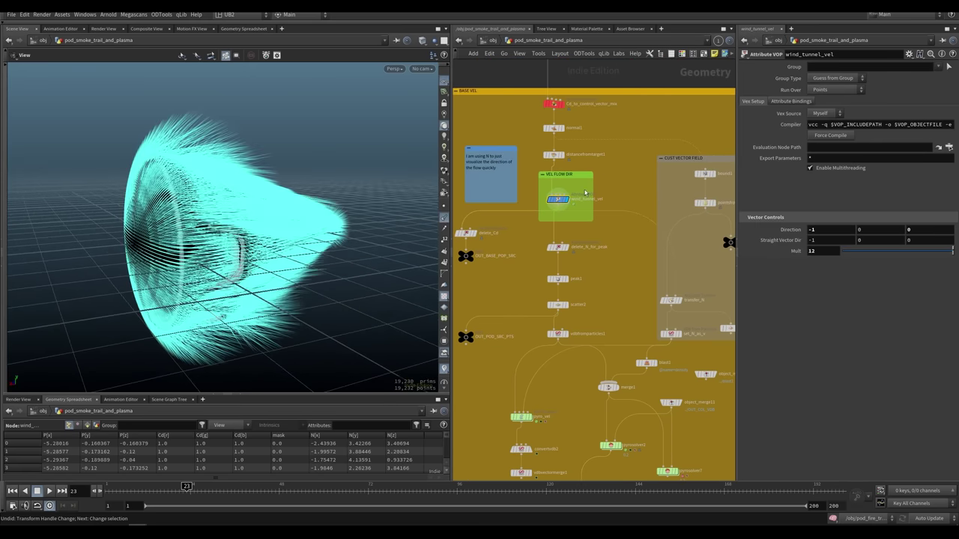
# Step: Open the wind_tunnel_vel VOP network and examine the overall layout of its node groups
pyautogui.doubleClick(560, 198)
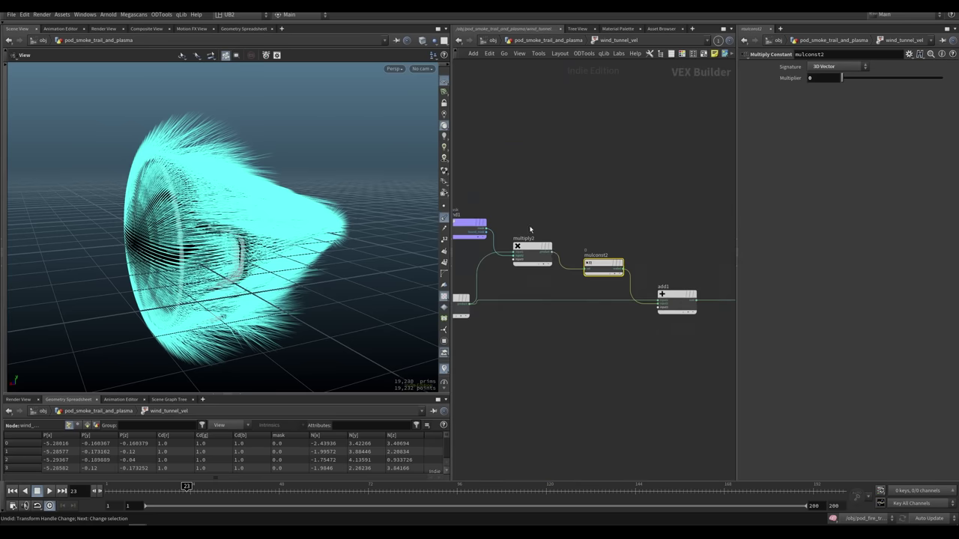
pyautogui.moveTo(530, 229); pyautogui.dragTo(700, 231, button='middle')
pyautogui.scroll(-7, 614, 238)
pyautogui.scroll(1, 614, 238)
pyautogui.moveTo(585, 234); pyautogui.dragTo(719, 257, button='middle')
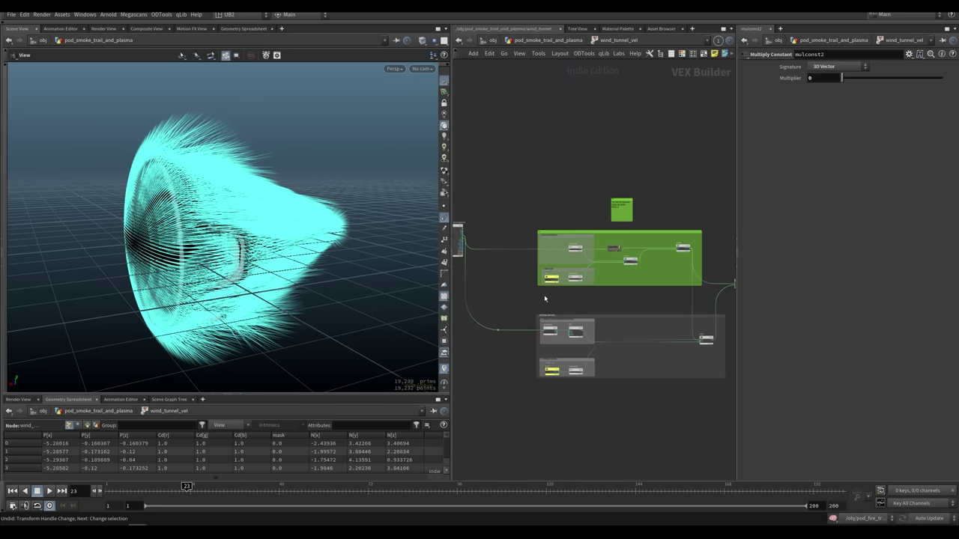
pyautogui.scroll(-4, 545, 299)
# Step: Highlight the green first-method group and the OPTIONAL METHOD group, and trace their inputs back to geometryvopglobal1
pyautogui.moveTo(689, 299); pyautogui.dragTo(520, 346)
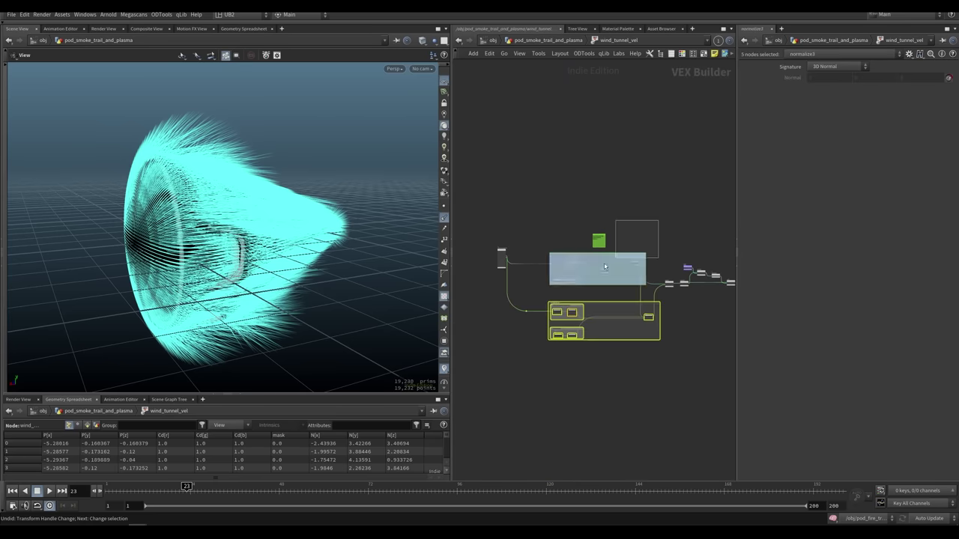
pyautogui.moveTo(605, 266); pyautogui.dragTo(537, 294)
pyautogui.scroll(3, 618, 240)
pyautogui.moveTo(672, 210); pyautogui.dragTo(517, 315)
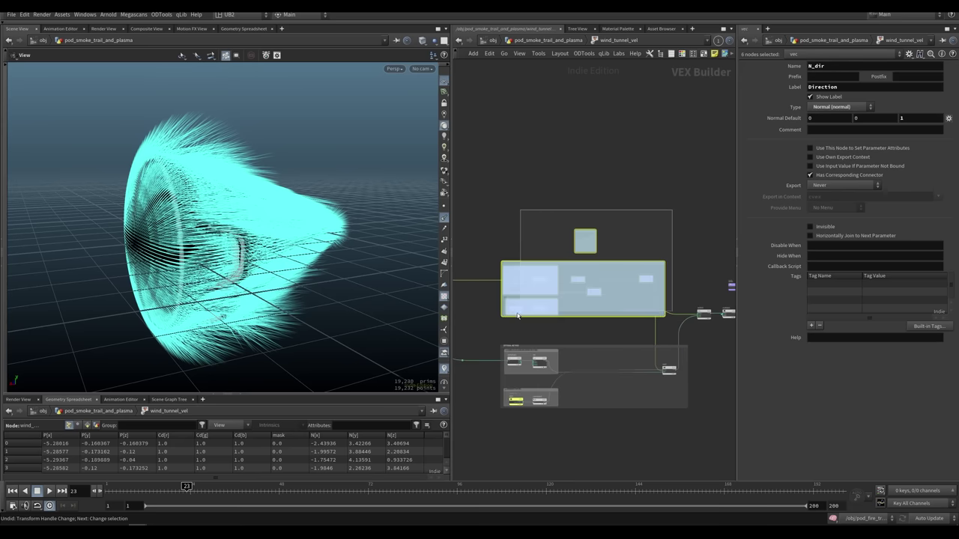
pyautogui.click(523, 234)
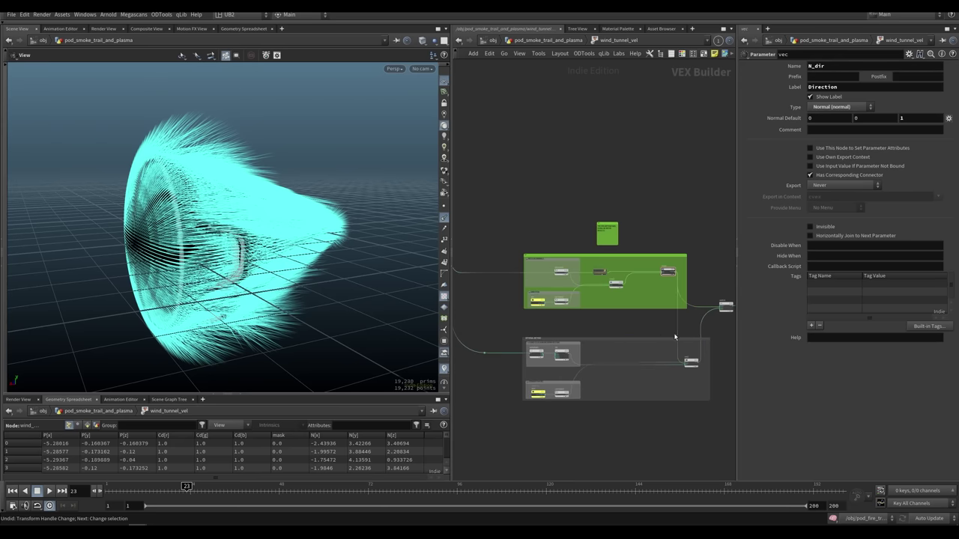
pyautogui.moveTo(725, 327); pyautogui.dragTo(541, 381)
pyautogui.click(603, 325)
pyautogui.moveTo(583, 330); pyautogui.dragTo(601, 336, button='middle')
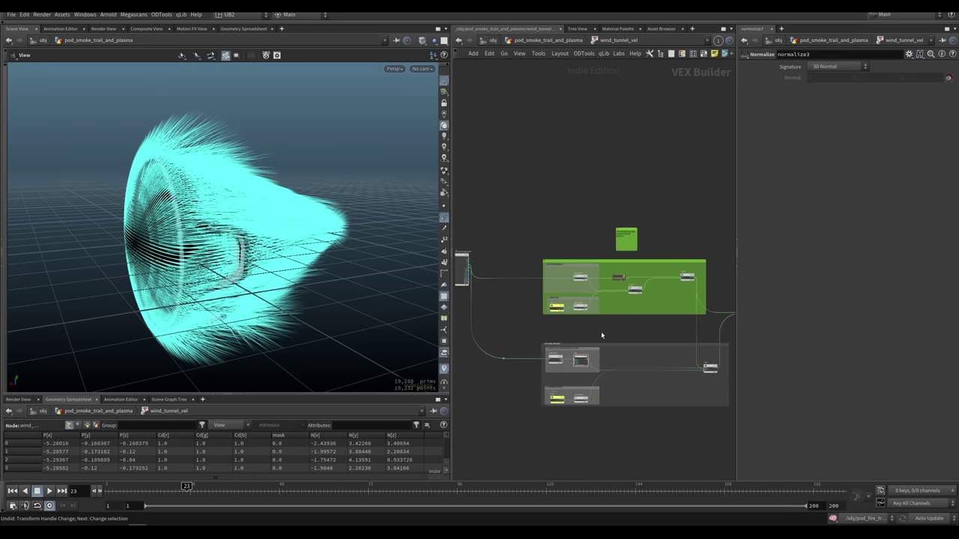
pyautogui.moveTo(514, 283); pyautogui.dragTo(664, 286, button='middle')
pyautogui.scroll(6, 557, 271)
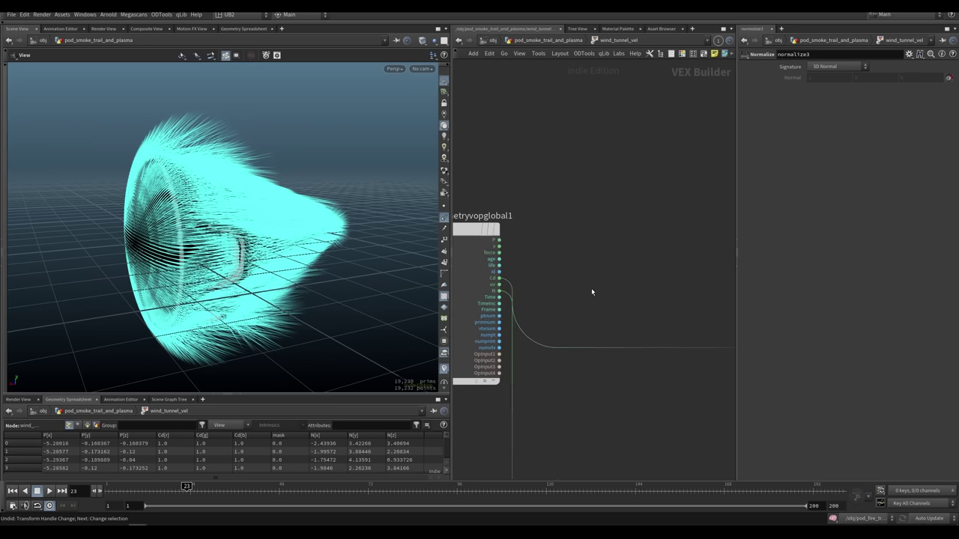
# Step: Return to the geometry network, display normal1 and inspect the pod's regular point normals from several angles
pyautogui.press('u')
pyautogui.click(557, 133)
pyautogui.click(542, 134)
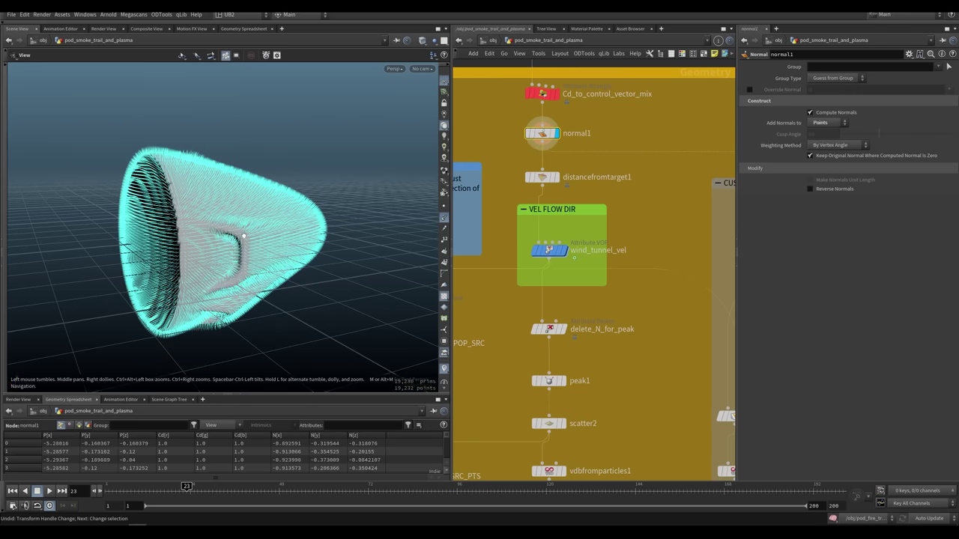
pyautogui.moveTo(159, 225); pyautogui.dragTo(194, 226)
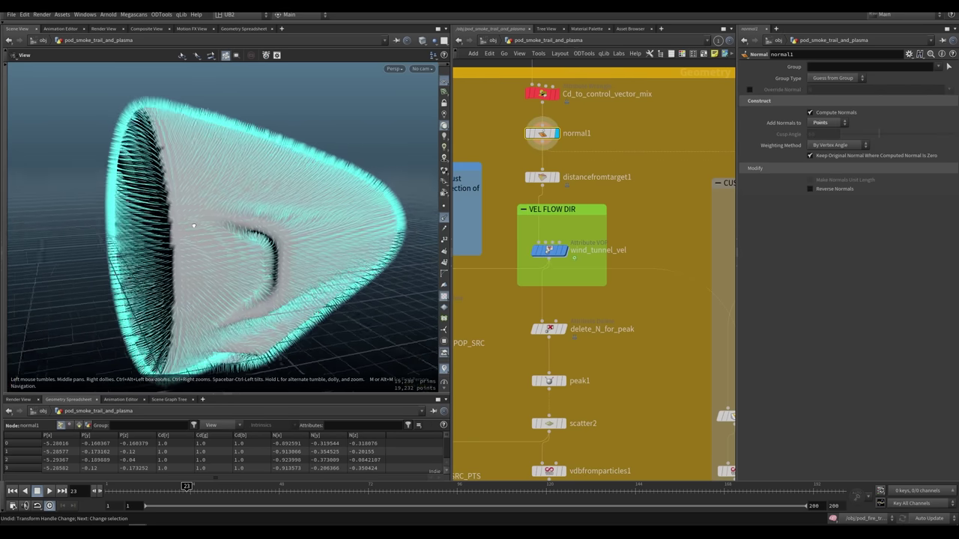
pyautogui.scroll(-3, 196, 226)
pyautogui.moveTo(264, 226); pyautogui.dragTo(305, 225)
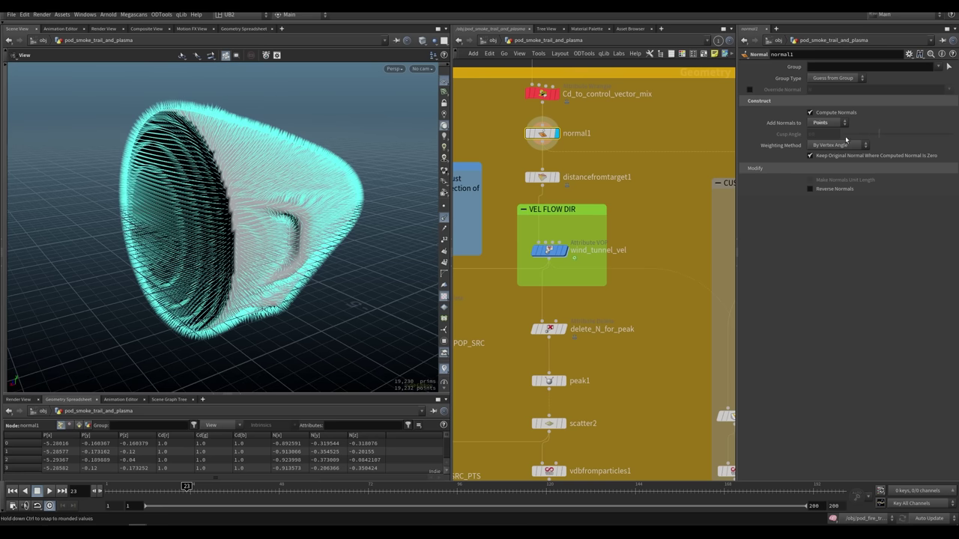
# Step: Reopen the wind_tunnel_vel VOP network and examine how the REGULAR NORMALS group feeds the cross product
pyautogui.click(549, 251)
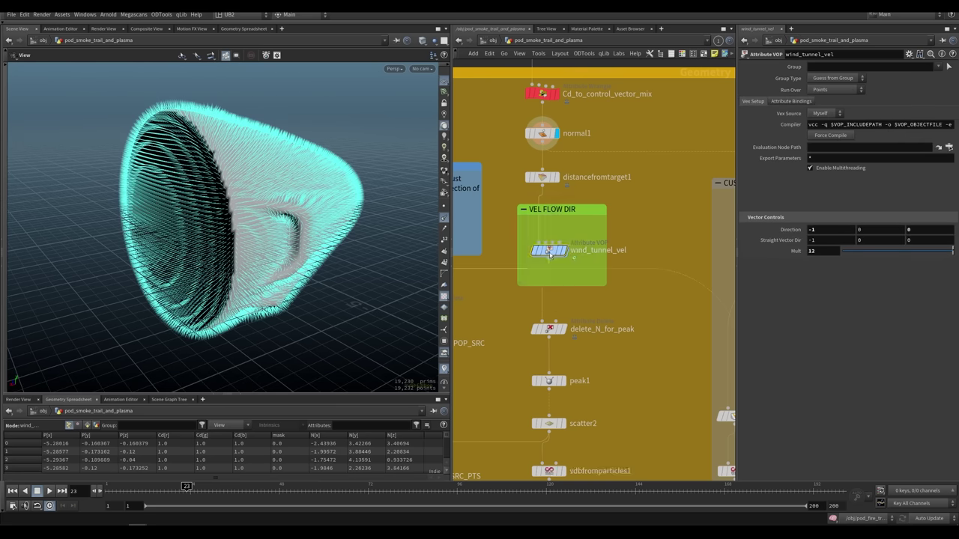
pyautogui.doubleClick(549, 251)
pyautogui.scroll(-5, 581, 284)
pyautogui.moveTo(580, 285); pyautogui.dragTo(460, 278, button='middle')
pyautogui.moveTo(630, 281); pyautogui.dragTo(577, 272, button='middle')
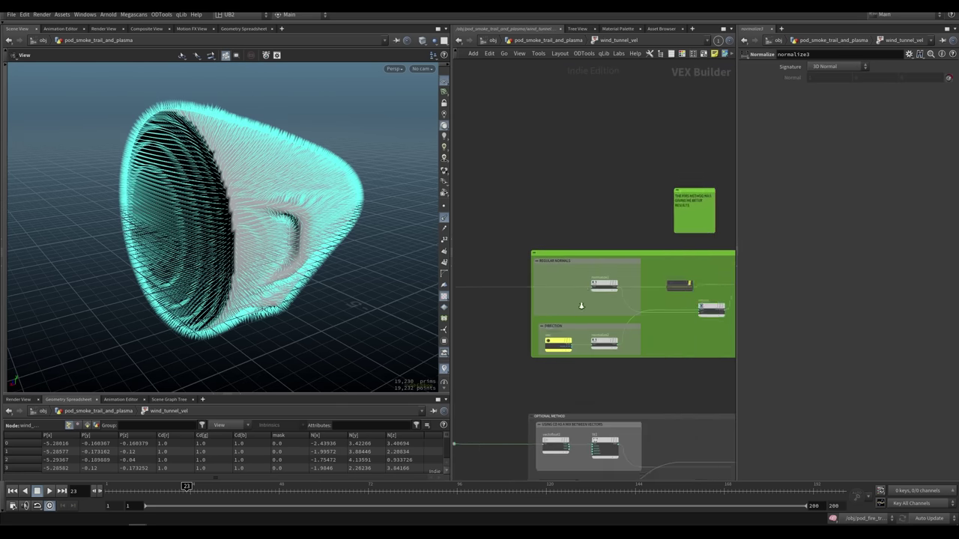
pyautogui.scroll(3, 579, 304)
pyautogui.click(629, 267)
pyautogui.moveTo(649, 308); pyautogui.dragTo(552, 295, button='middle')
# Step: Inspect the vec parameter in the DIRECTION group and its matching Direction control on the wind_tunnel_vel node
pyautogui.click(697, 301)
pyautogui.moveTo(624, 344); pyautogui.dragTo(689, 323, button='middle')
pyautogui.click(506, 342)
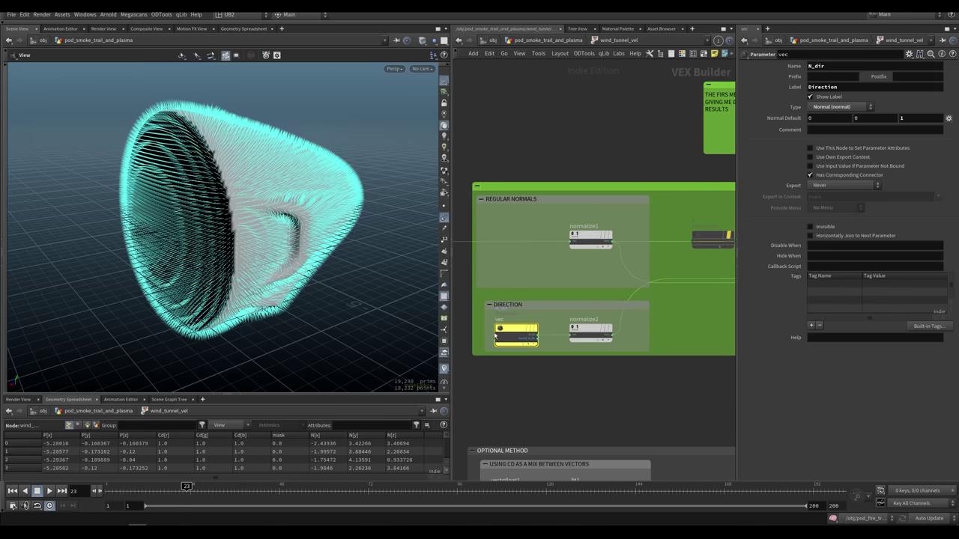
pyautogui.moveTo(618, 349); pyautogui.dragTo(556, 343, button='middle')
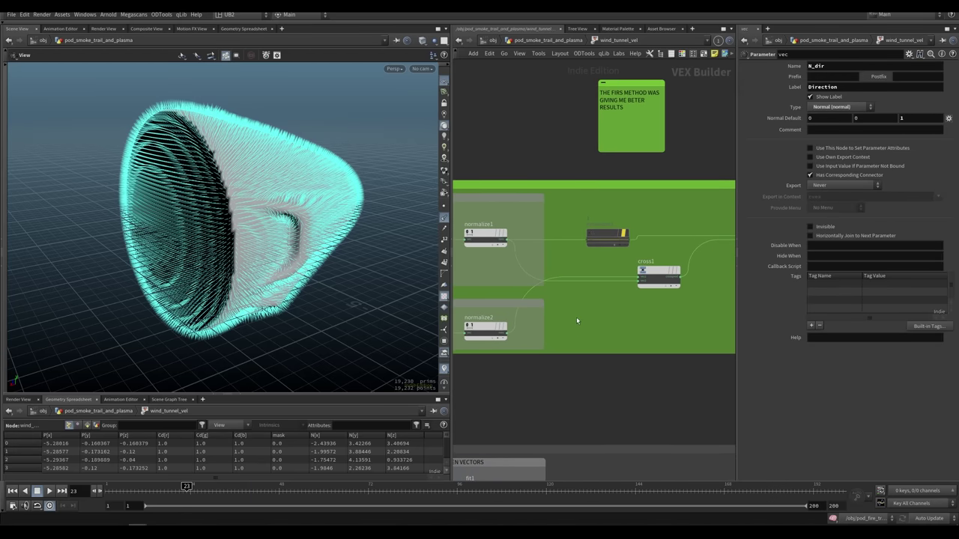
pyautogui.press('u')
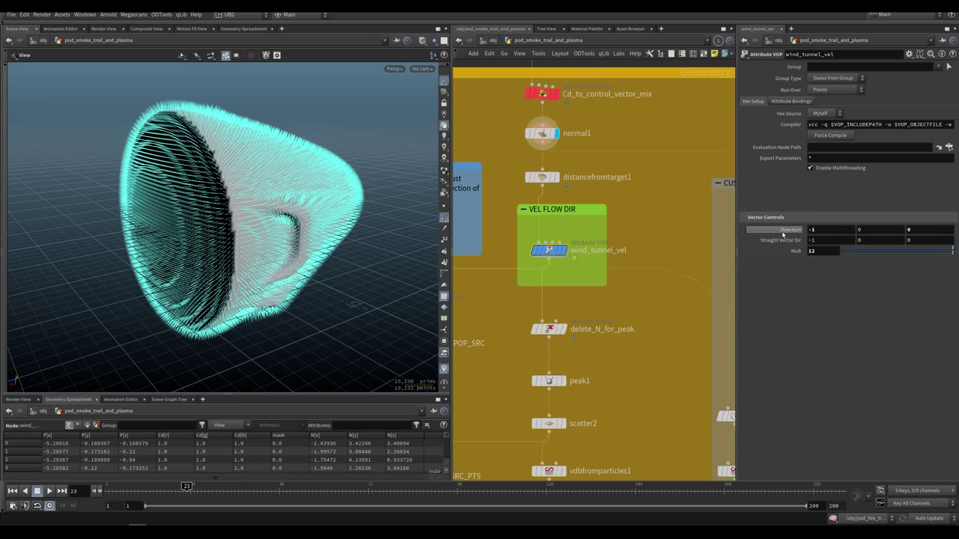
pyautogui.press('i')
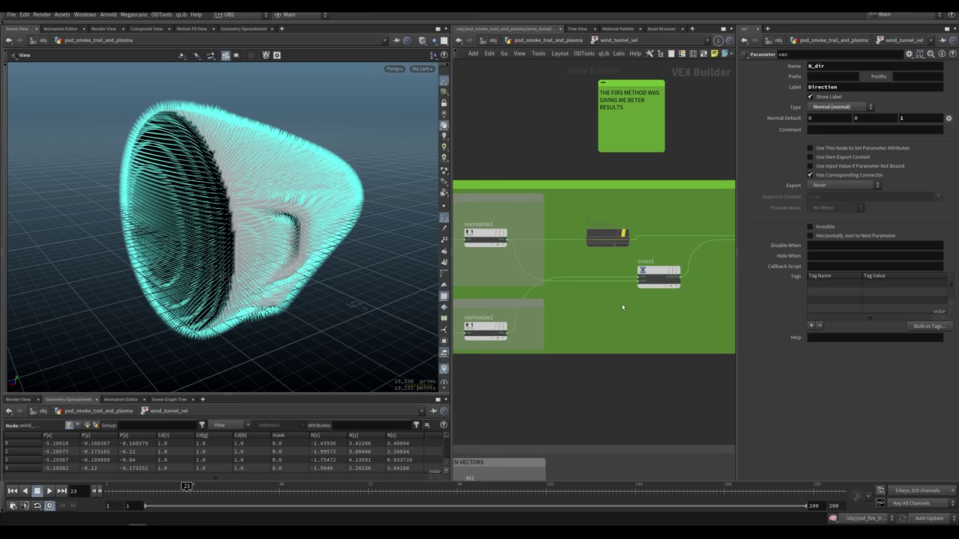
# Step: Cut the normalize2 wire into cross1, promote the Vector 1 input as a parameter and check its control on wind_tunnel_vel
pyautogui.moveTo(616, 318); pyautogui.dragTo(657, 311, button='middle')
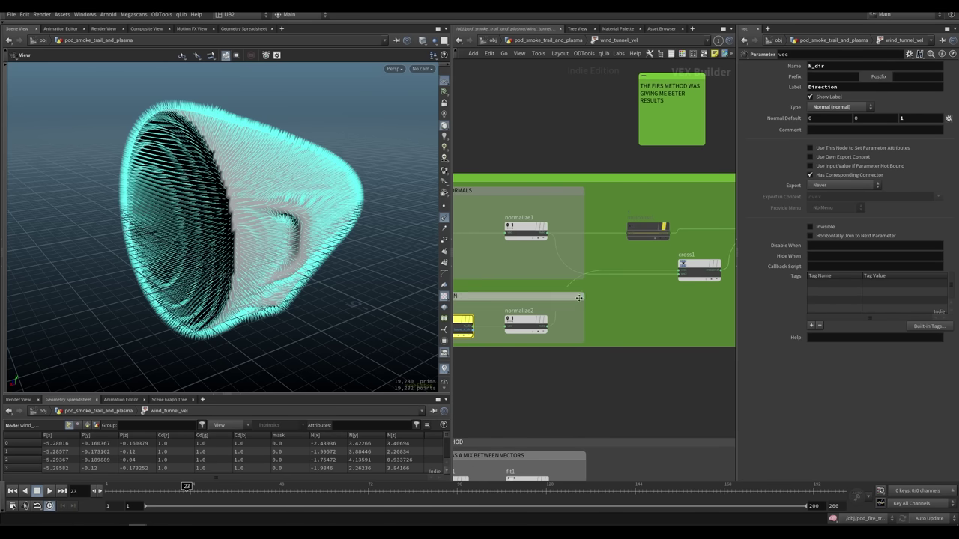
pyautogui.press('y')
pyautogui.moveTo(567, 278); pyautogui.dragTo(593, 287)
pyautogui.rightClick(680, 272)
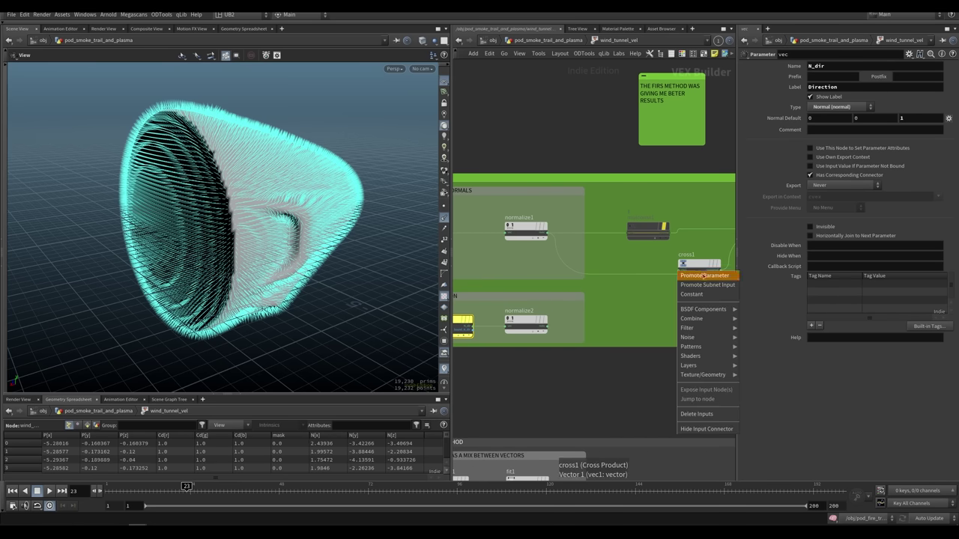
pyautogui.click(701, 277)
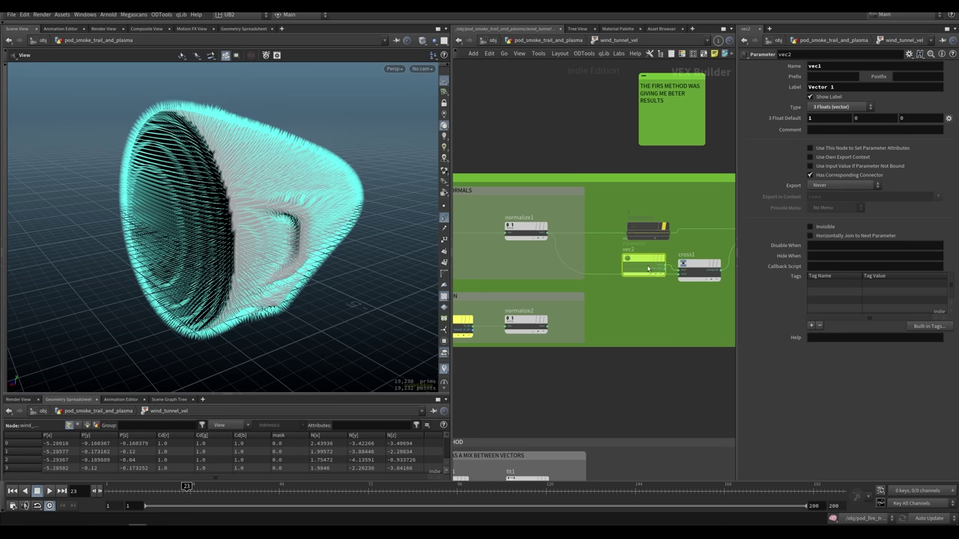
pyautogui.click(834, 107)
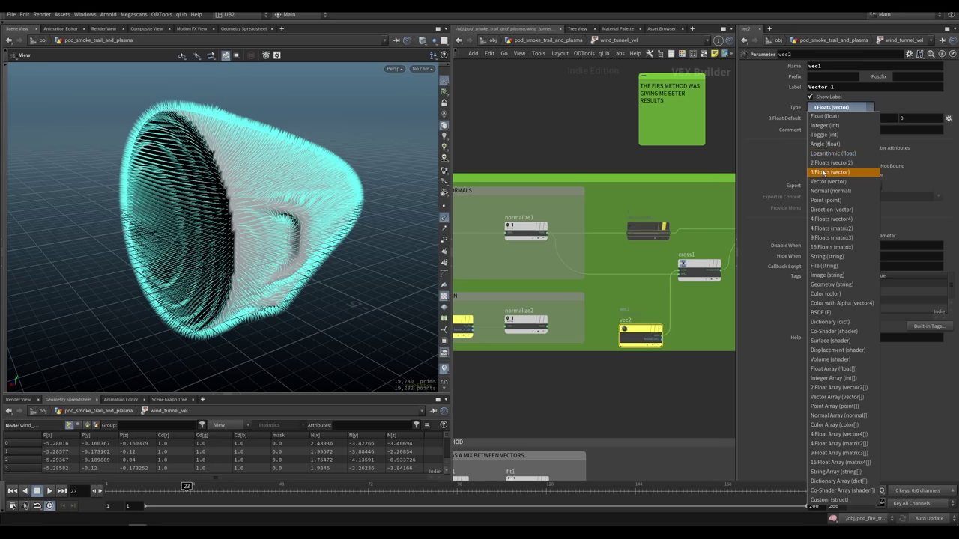
pyautogui.press('Escape')
pyautogui.press('u')
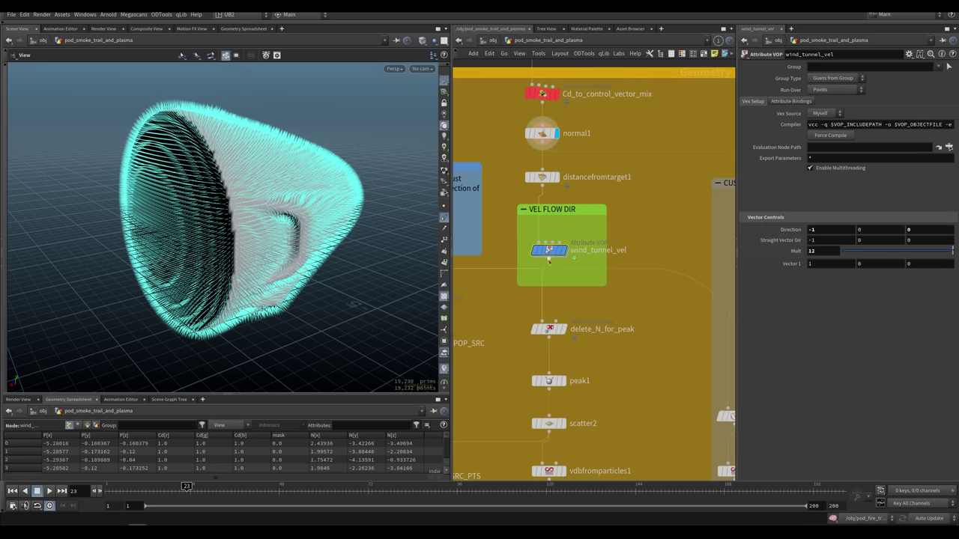
# Step: Delete the promoted vec2 parameter inside wind_tunnel_vel and reconnect normalize2 to the first input of cross1
pyautogui.press('i')
pyautogui.moveTo(663, 309); pyautogui.dragTo(610, 359)
pyautogui.press('Delete')
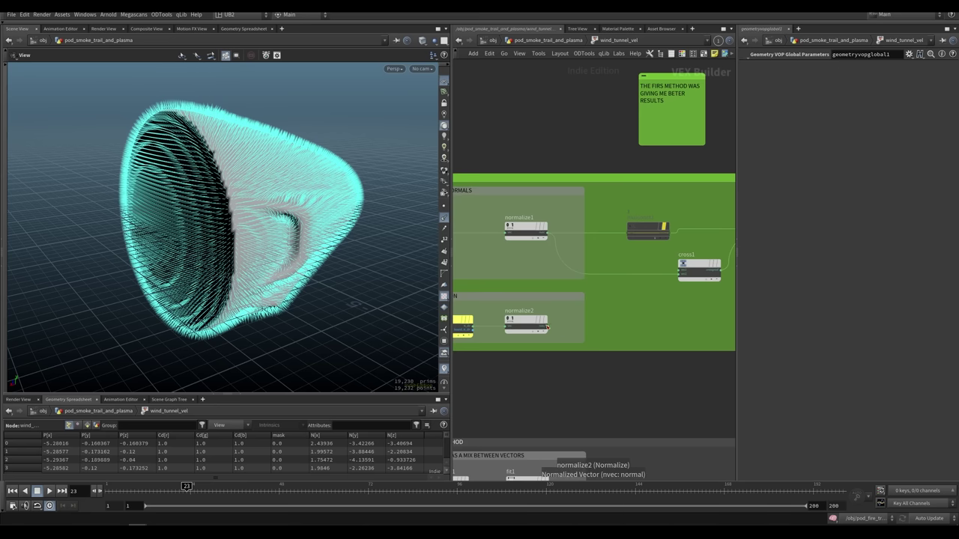
pyautogui.moveTo(549, 327); pyautogui.dragTo(678, 271)
# Step: Wire the cross1 result directly into the N input of the geometry VOP output
pyautogui.moveTo(674, 327); pyautogui.dragTo(600, 323, button='middle')
pyautogui.moveTo(656, 275); pyautogui.dragTo(580, 303, button='middle')
pyautogui.scroll(-4, 580, 304)
pyautogui.click(564, 298)
pyautogui.moveTo(705, 319); pyautogui.dragTo(593, 316, button='middle')
pyautogui.moveTo(679, 342); pyautogui.dragTo(587, 353, button='middle')
pyautogui.scroll(4, 596, 347)
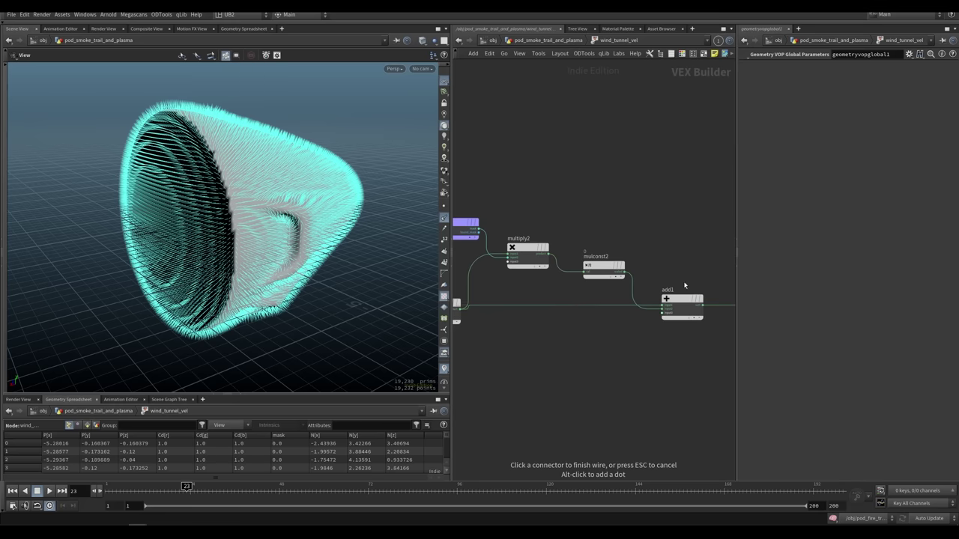
pyautogui.click(693, 307)
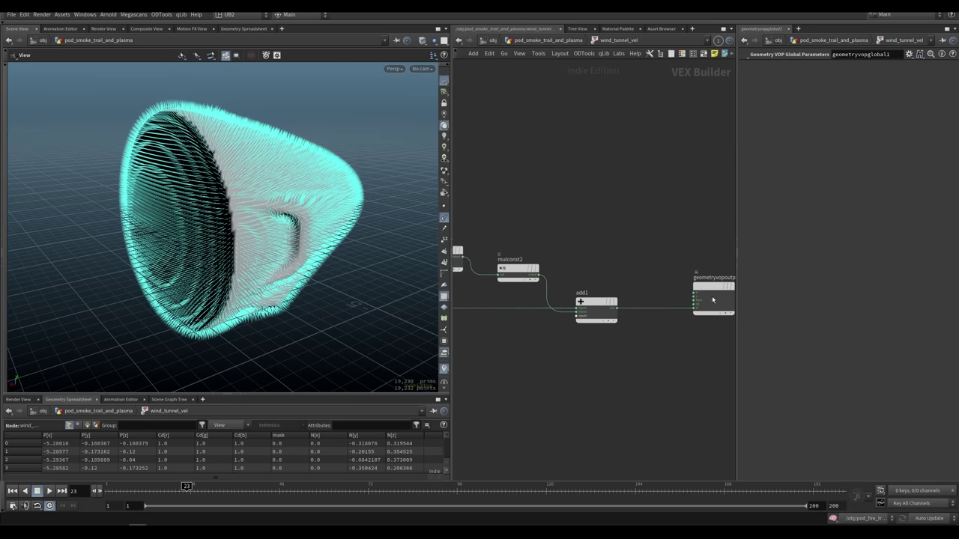
pyautogui.moveTo(712, 300); pyautogui.dragTo(710, 258)
# Step: Examine the REGULAR NORMALS and DIRECTION inputs leading into cross1, and select cross1
pyautogui.scroll(-4, 644, 240)
pyautogui.moveTo(541, 240); pyautogui.dragTo(733, 238, button='middle')
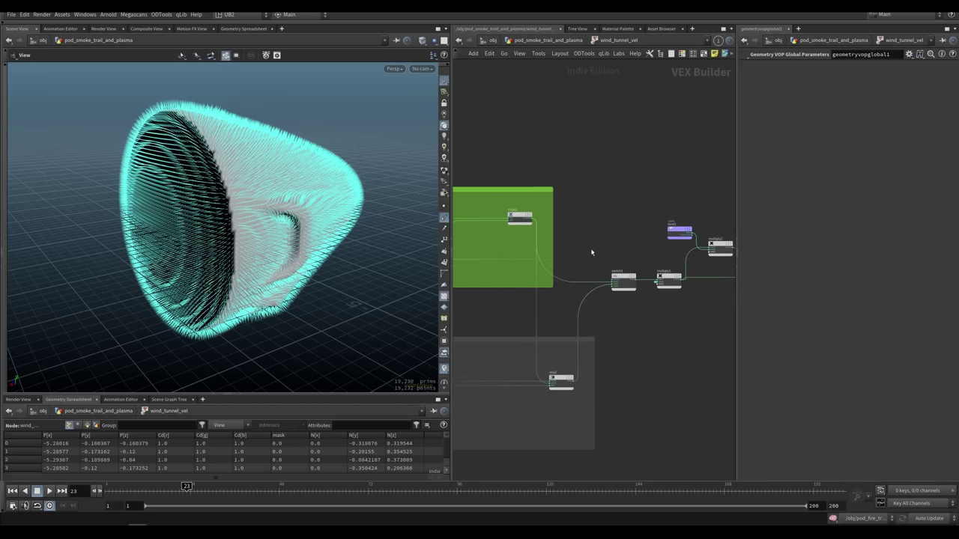
pyautogui.moveTo(489, 274)
pyautogui.mouseDown(button='middle')
pyautogui.moveTo(574, 270)
pyautogui.moveTo(627, 292)
pyautogui.mouseUp(button='middle')
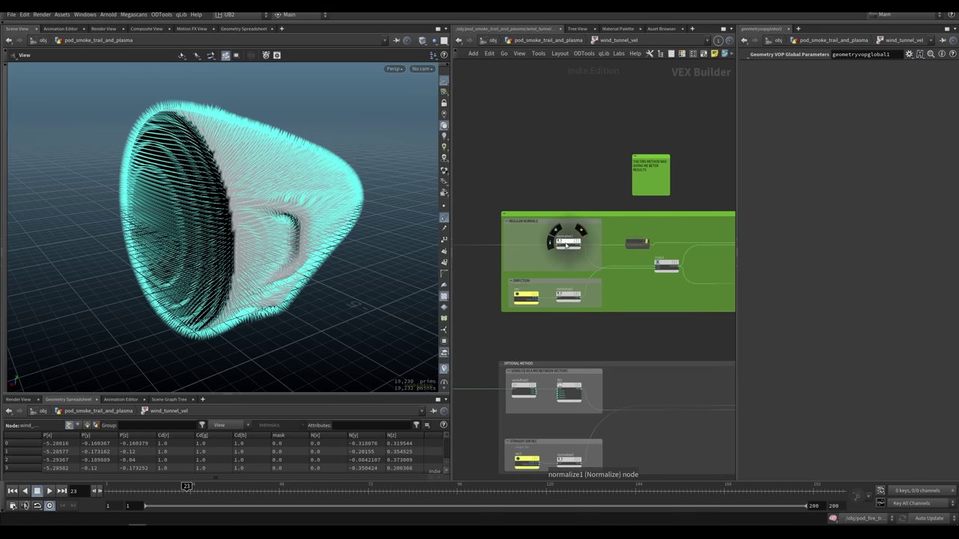
pyautogui.moveTo(568, 241); pyautogui.dragTo(563, 245)
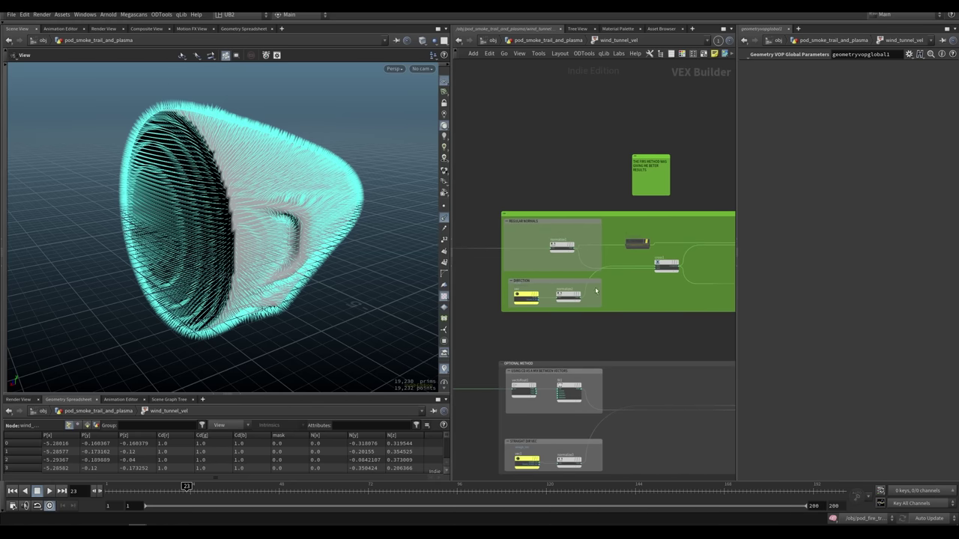
pyautogui.scroll(4, 579, 281)
pyautogui.click(578, 261)
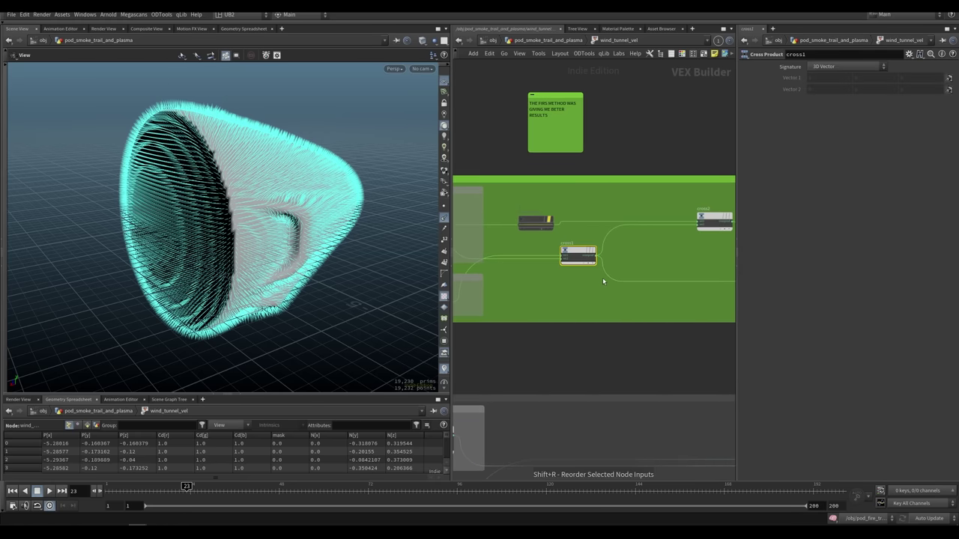
# Step: Wire the cross2 result directly into the geometry VOP output's N input and display wind_tunnel_vel in the geometry network
pyautogui.moveTo(699, 276); pyautogui.dragTo(532, 275, button='middle')
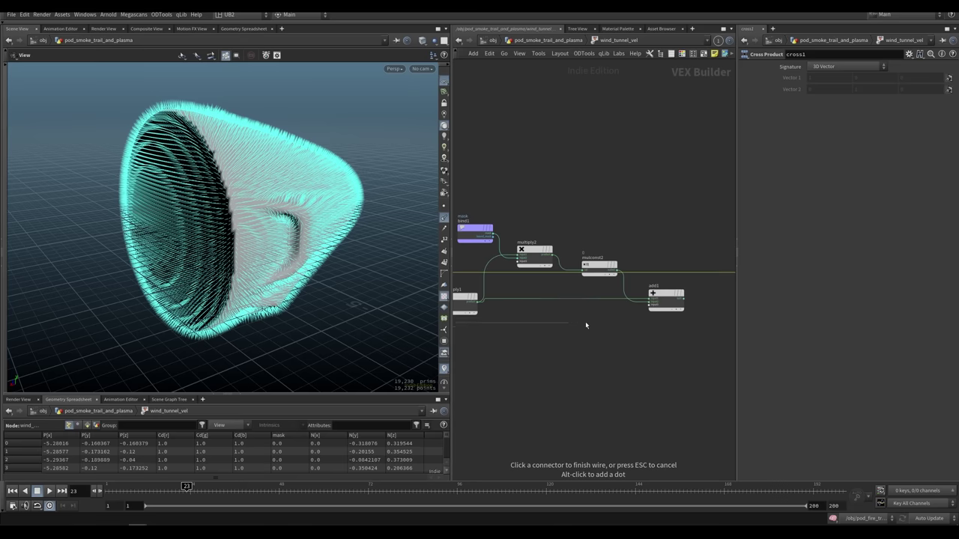
pyautogui.scroll(2, 569, 307)
pyautogui.click(627, 270)
pyautogui.scroll(-5, 627, 270)
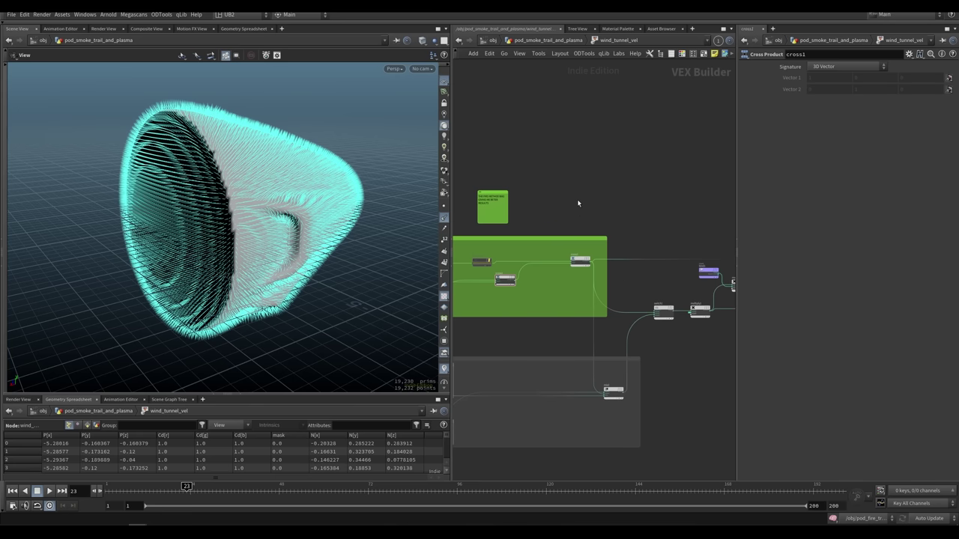
pyautogui.press('u')
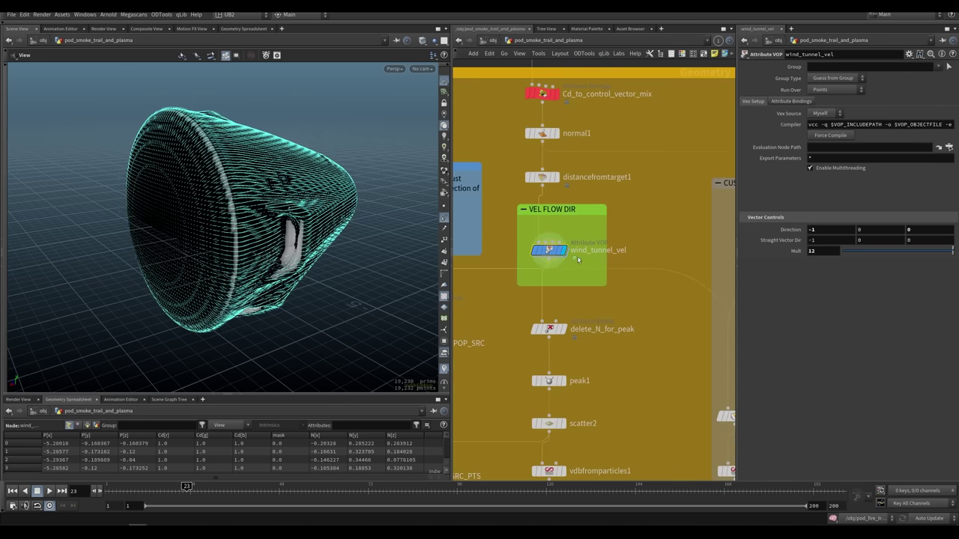
# Step: Inside wind_tunnel_vel, feed cross1's result directly into the output's N input and trace the nodes feeding it
pyautogui.press('i')
pyautogui.moveTo(658, 275)
pyautogui.mouseDown(button='middle')
pyautogui.moveTo(618, 271)
pyautogui.moveTo(651, 266)
pyautogui.mouseUp(button='middle')
pyautogui.moveTo(612, 253); pyautogui.dragTo(537, 273)
pyautogui.keyDown('alt'); pyautogui.moveTo(210, 193); pyautogui.dragTo(271, 175); pyautogui.keyUp('alt')
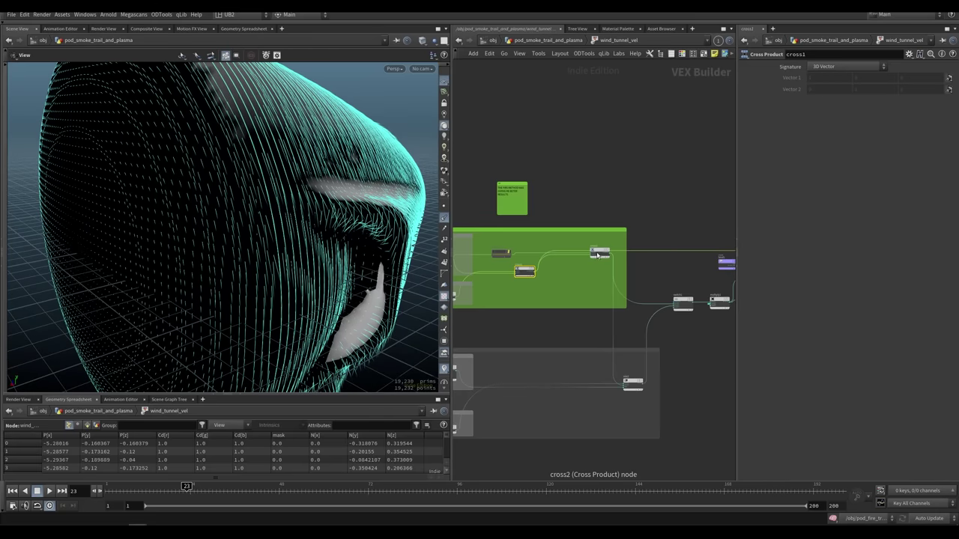
pyautogui.moveTo(598, 255); pyautogui.dragTo(596, 264)
pyautogui.moveTo(525, 301); pyautogui.dragTo(593, 297, button='middle')
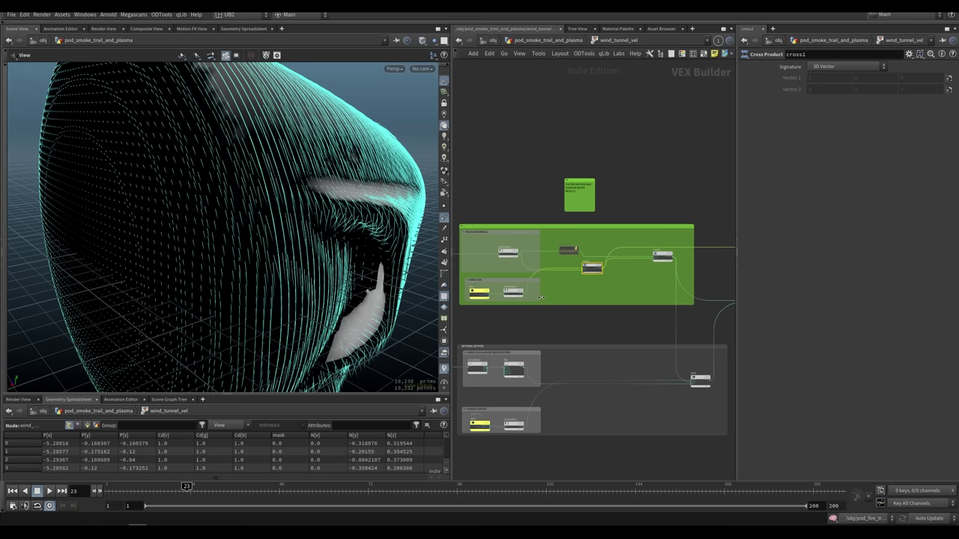
pyautogui.moveTo(549, 295); pyautogui.dragTo(555, 297, button='middle')
pyautogui.moveTo(667, 262); pyautogui.dragTo(595, 265, button='middle')
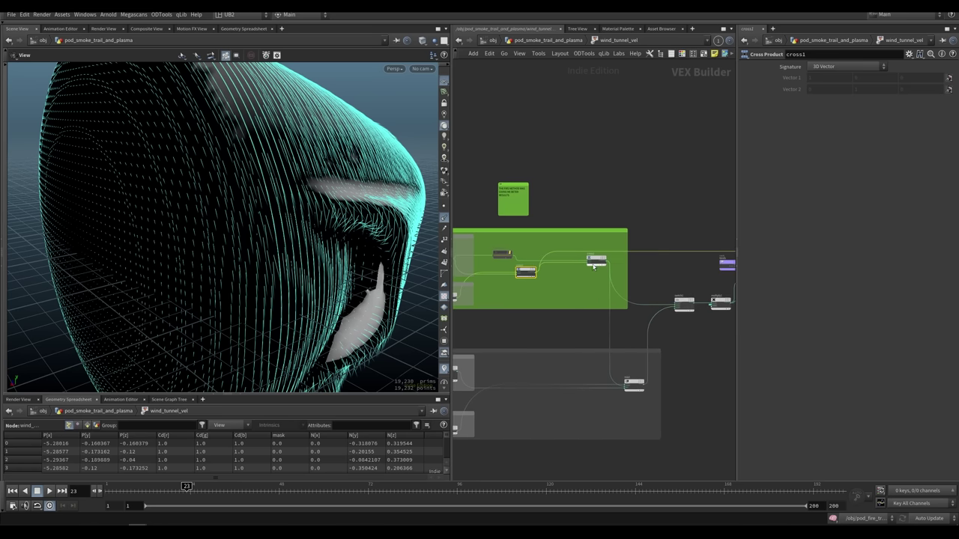
# Step: Connect cross2's result to the geometry VOP output's N input and inspect the vectors around the pod
pyautogui.moveTo(648, 252); pyautogui.dragTo(609, 263)
pyautogui.click(609, 280)
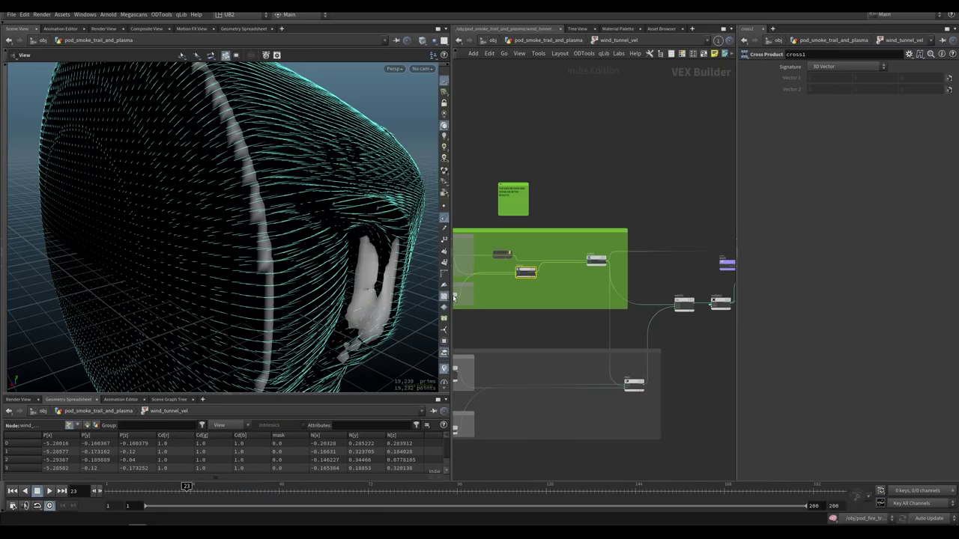
pyautogui.moveTo(420, 255); pyautogui.dragTo(178, 256)
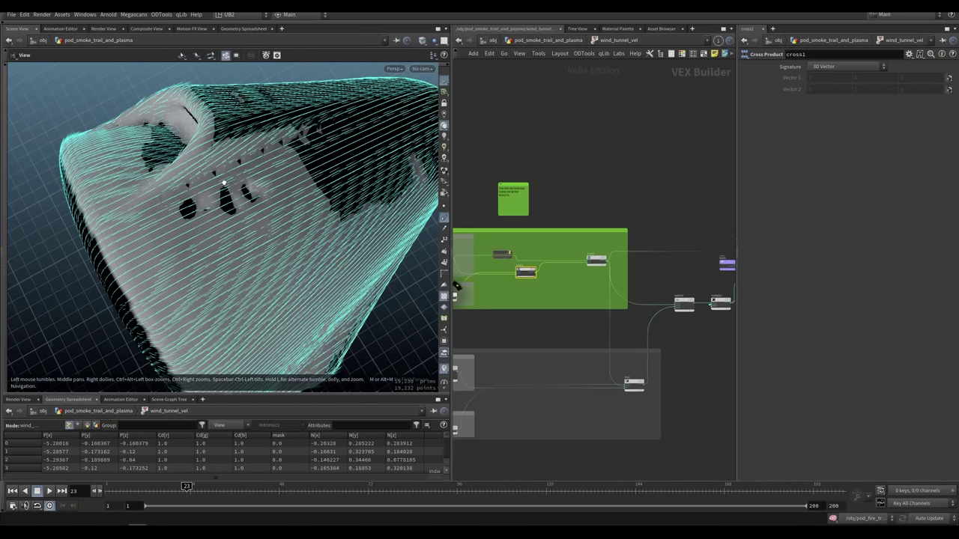
pyautogui.moveTo(223, 183); pyautogui.dragTo(354, 280)
pyautogui.scroll(-3, 354, 280)
# Step: Wire the add1 sum into the N input of the geometry VOP output and reposition the output node
pyautogui.moveTo(676, 280); pyautogui.dragTo(534, 272, button='middle')
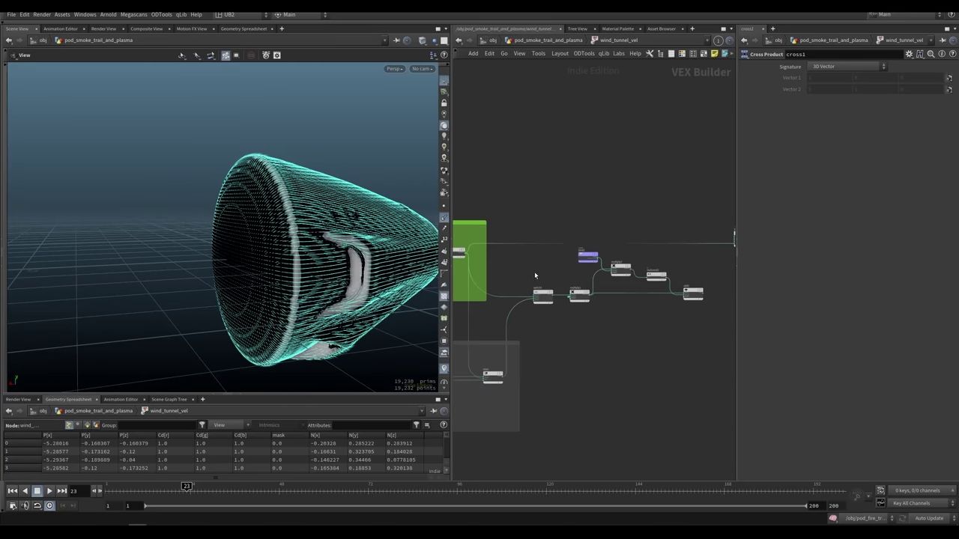
pyautogui.moveTo(633, 321); pyautogui.dragTo(609, 320, button='middle')
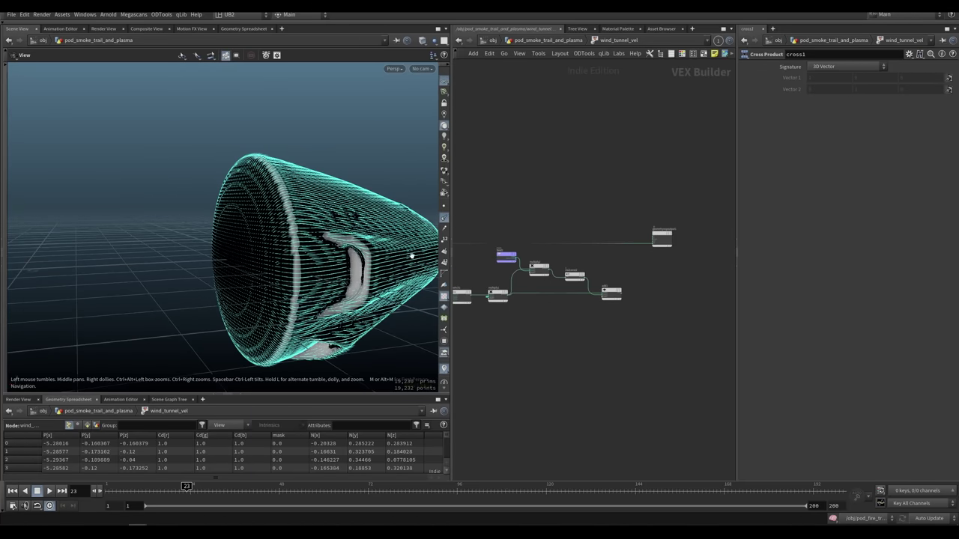
pyautogui.moveTo(614, 275); pyautogui.dragTo(625, 273, button='middle')
pyautogui.click(633, 293)
pyautogui.click(667, 238)
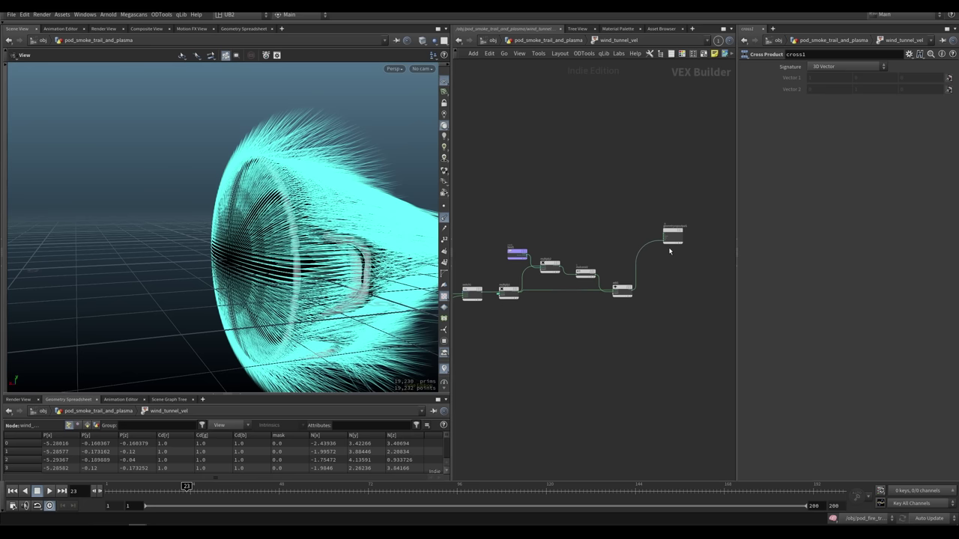
pyautogui.moveTo(674, 236); pyautogui.dragTo(683, 269)
# Step: Feed the cross2 result directly into multiply1's first input, bypassing switch1
pyautogui.moveTo(571, 264); pyautogui.dragTo(588, 255, button='middle')
pyautogui.moveTo(315, 243); pyautogui.dragTo(296, 253)
pyautogui.moveTo(537, 230); pyautogui.dragTo(572, 221, button='middle')
pyautogui.scroll(3, 584, 299)
pyautogui.moveTo(546, 296); pyautogui.dragTo(624, 307, button='middle')
pyautogui.moveTo(570, 273); pyautogui.dragTo(561, 308)
pyautogui.click(613, 272)
pyautogui.moveTo(493, 246); pyautogui.dragTo(597, 280, button='middle')
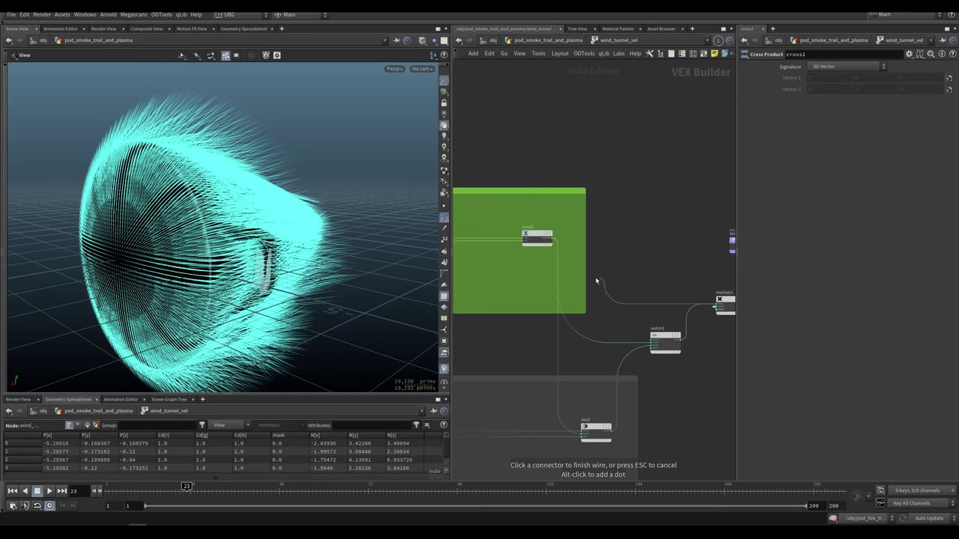
pyautogui.click(564, 237)
pyautogui.moveTo(673, 271); pyautogui.dragTo(553, 258, button='middle')
pyautogui.moveTo(548, 326); pyautogui.dragTo(546, 339)
pyautogui.moveTo(618, 340); pyautogui.dragTo(687, 317, button='middle')
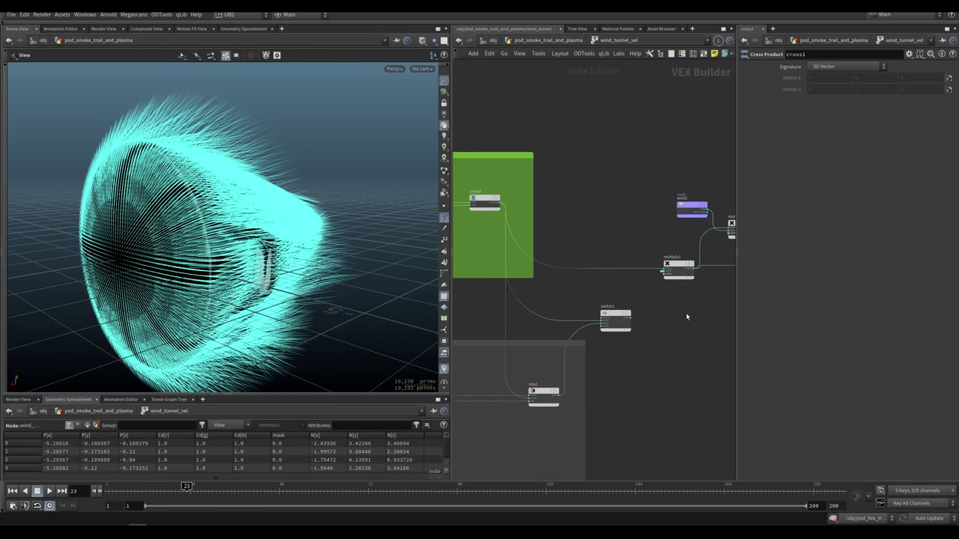
pyautogui.scroll(-5, 687, 318)
pyautogui.moveTo(683, 317); pyautogui.dragTo(511, 386)
pyautogui.scroll(2, 682, 327)
pyautogui.scroll(1, 681, 326)
pyautogui.click(672, 333)
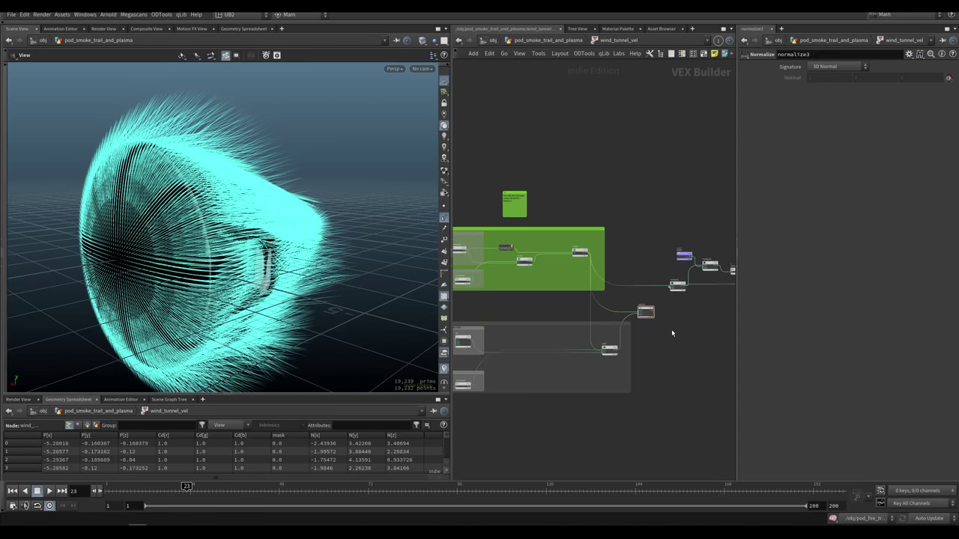
pyautogui.scroll(5, 672, 330)
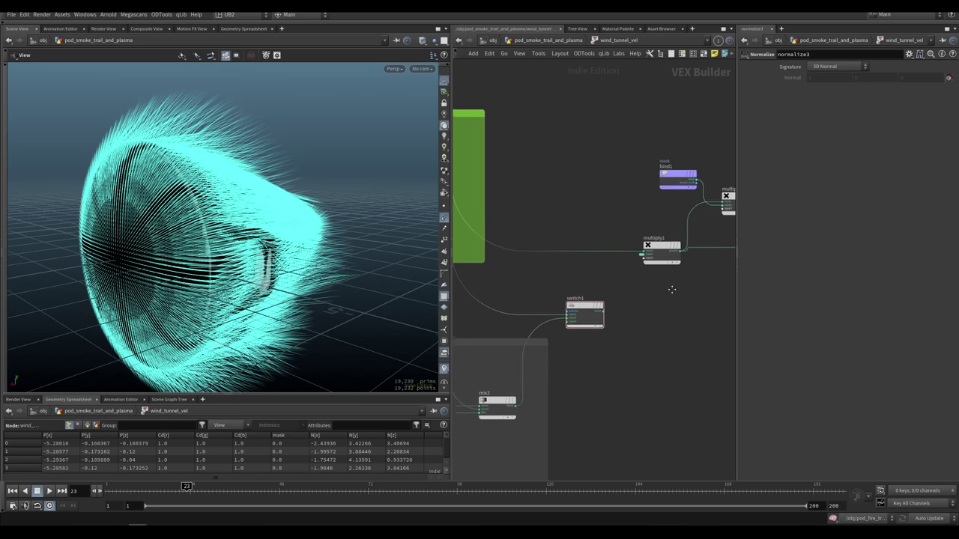
pyautogui.moveTo(591, 313); pyautogui.dragTo(603, 318)
pyautogui.moveTo(663, 298); pyautogui.dragTo(611, 327, button='middle')
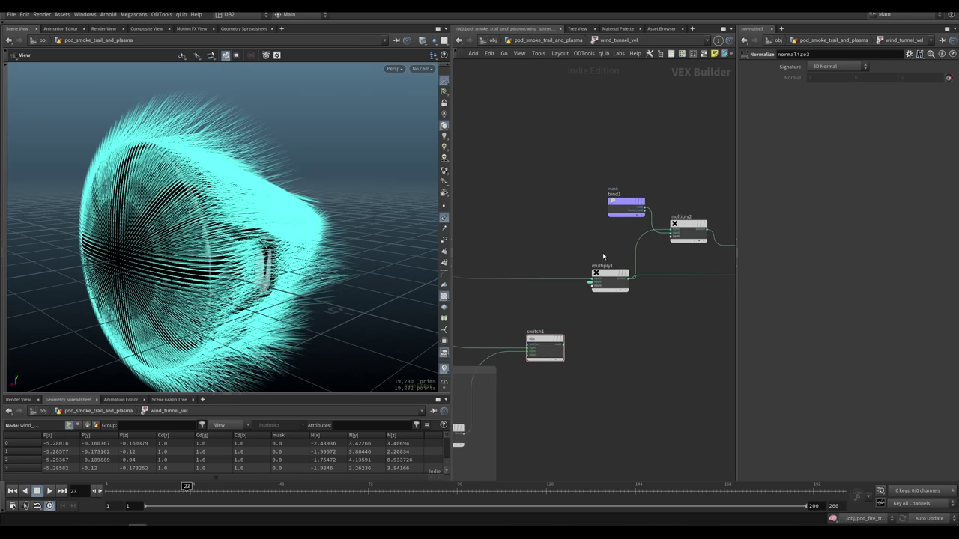
# Step: Wire the cross2 result straight to the output's N input to view the vectors without the multiply and add nodes
pyautogui.moveTo(558, 248); pyautogui.dragTo(710, 278, button='middle')
pyautogui.click(547, 234)
pyautogui.moveTo(629, 233); pyautogui.dragTo(298, 232, button='middle')
pyautogui.moveTo(606, 219); pyautogui.dragTo(491, 203, button='middle')
pyautogui.click(629, 257)
pyautogui.click(629, 257)
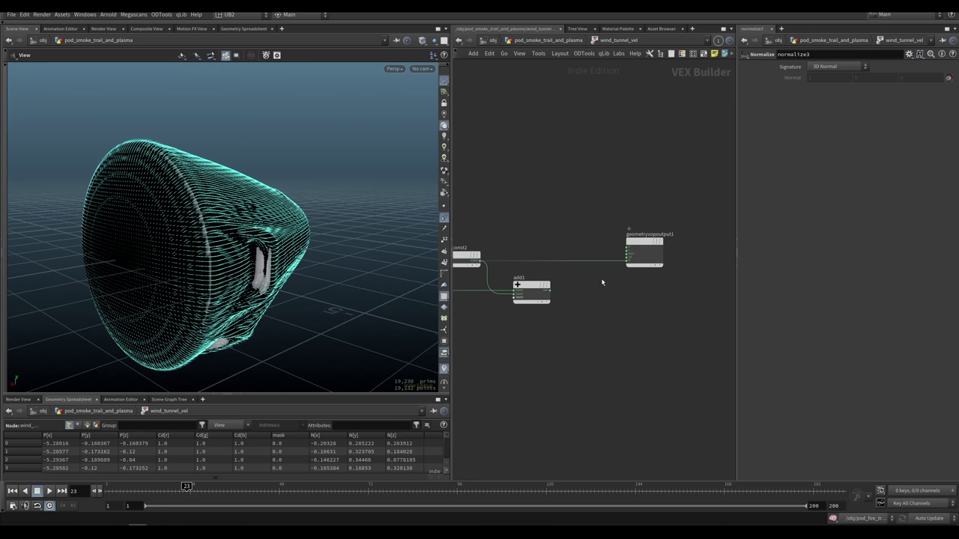
# Step: Reconnect add1 to the output's N input and adjust wind_tunnel_vel's Mult, finishing at 12
pyautogui.moveTo(627, 261); pyautogui.dragTo(555, 294)
pyautogui.moveTo(507, 245); pyautogui.dragTo(765, 217, button='middle')
pyautogui.press('u')
pyautogui.moveTo(848, 257); pyautogui.dragTo(945, 255)
pyautogui.moveTo(825, 253)
pyautogui.mouseDown(button='middle')
pyautogui.moveTo(842, 235)
pyautogui.moveTo(863, 233)
pyautogui.moveTo(833, 252)
pyautogui.mouseUp(button='middle')
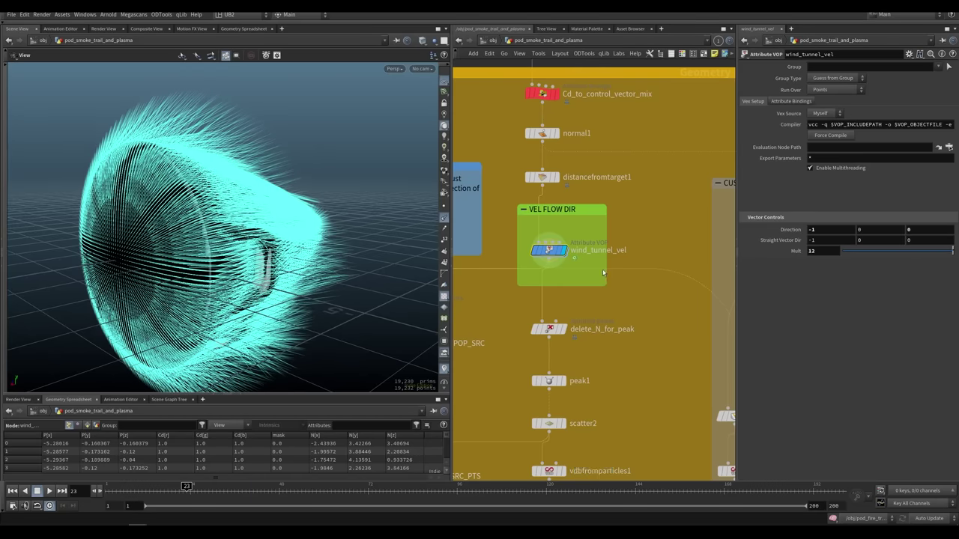
# Step: Inspect the vectors from the side and select the mask bind node feeding multiply2 inside wind_tunnel_vel
pyautogui.doubleClick(549, 250)
pyautogui.moveTo(303, 190); pyautogui.dragTo(174, 188)
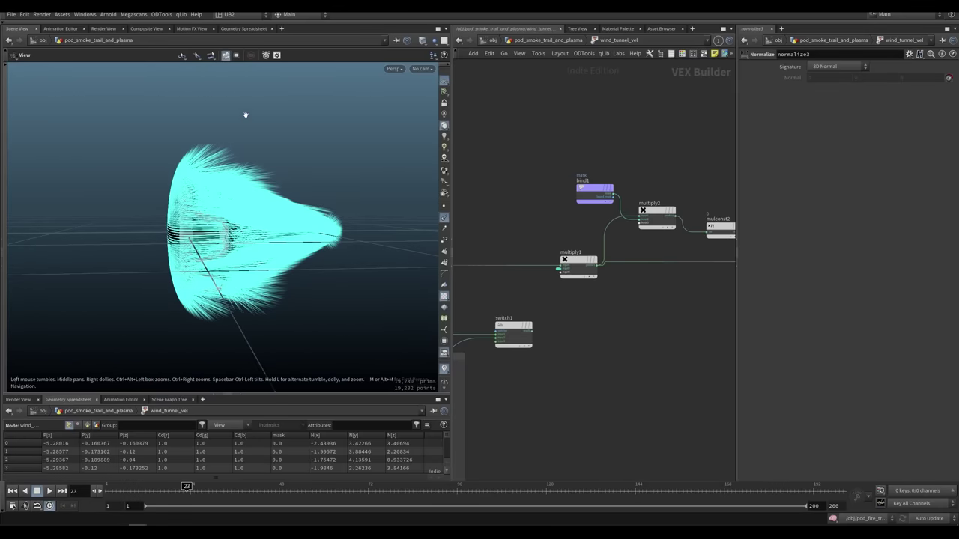
pyautogui.moveTo(242, 221); pyautogui.dragTo(237, 231)
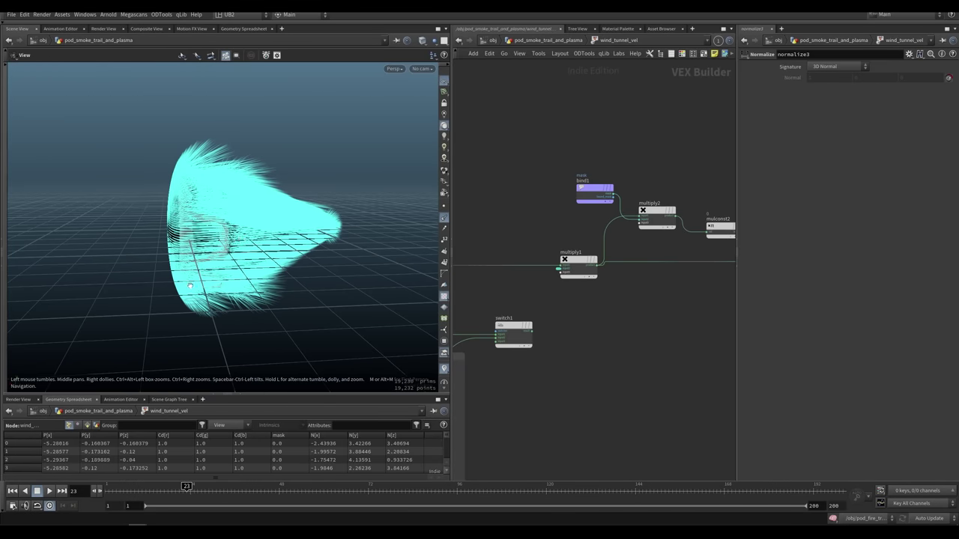
pyautogui.moveTo(191, 286); pyautogui.dragTo(408, 208)
pyautogui.moveTo(582, 190); pyautogui.dragTo(561, 177)
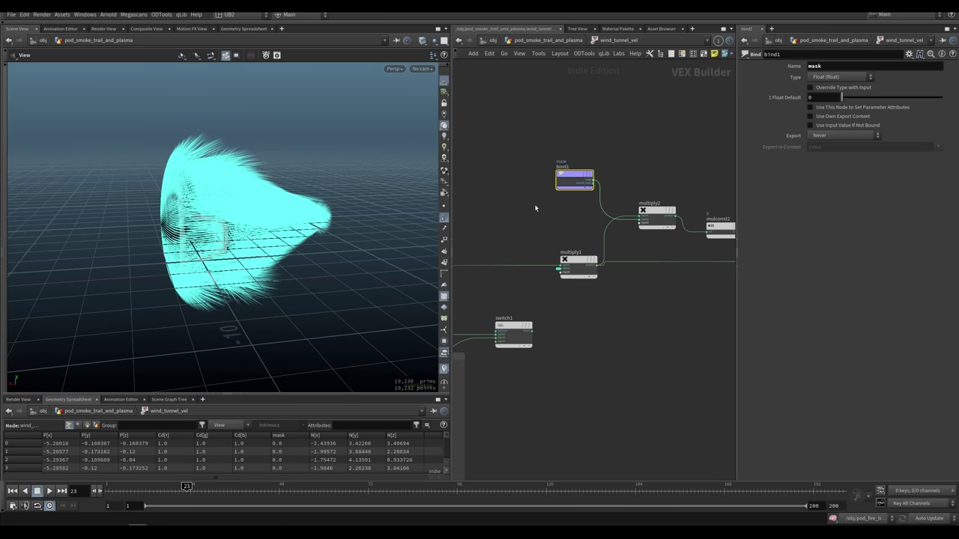
# Step: Examine the Output Mask settings of distancefromtarget1 and display wind_tunnel_vel again
pyautogui.press('u')
pyautogui.click(542, 176)
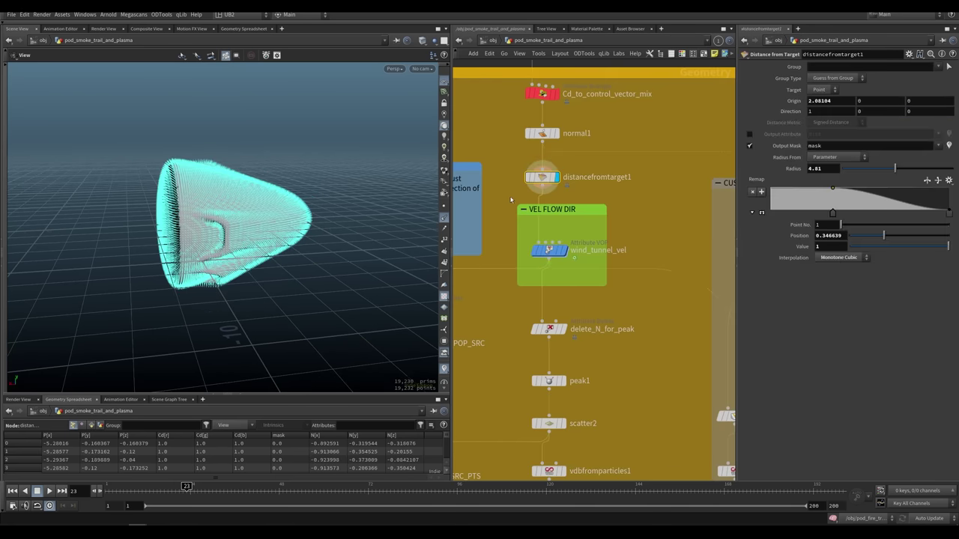
pyautogui.keyDown('alt'); pyautogui.moveTo(217, 228); pyautogui.dragTo(245, 230); pyautogui.keyUp('alt')
pyautogui.scroll(2, 245, 231)
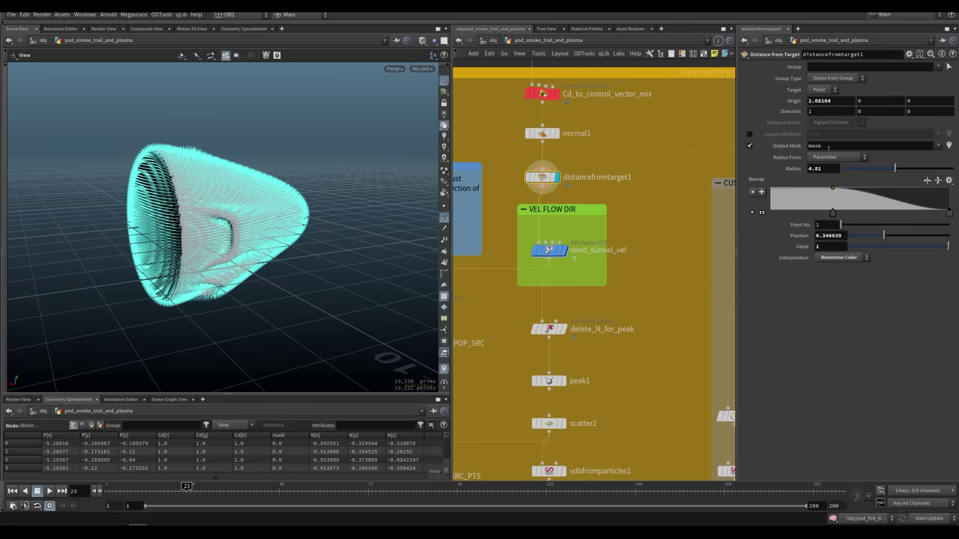
pyautogui.click(550, 250)
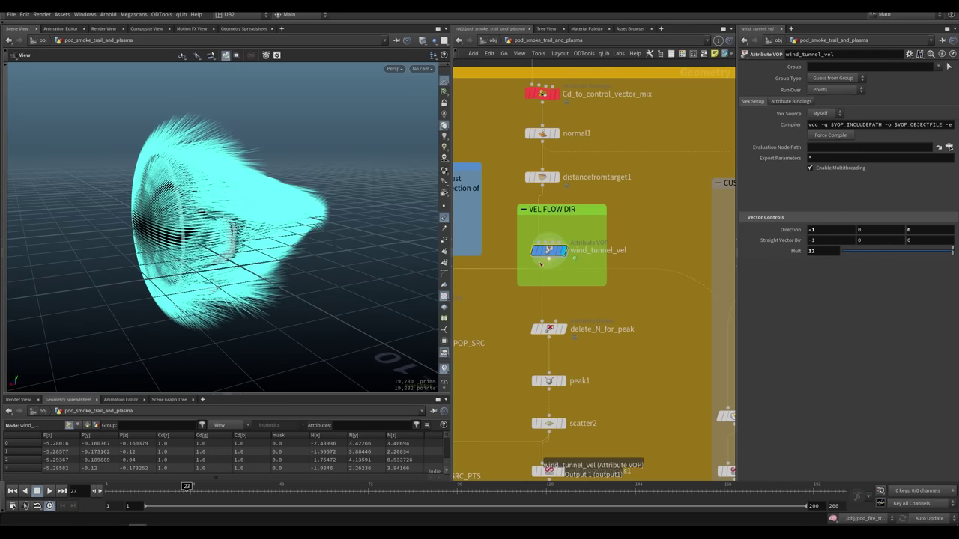
# Step: Set the Multiplier of mulconst2 inside wind_tunnel_vel to 2.665
pyautogui.press('i')
pyautogui.moveTo(505, 192); pyautogui.dragTo(512, 187)
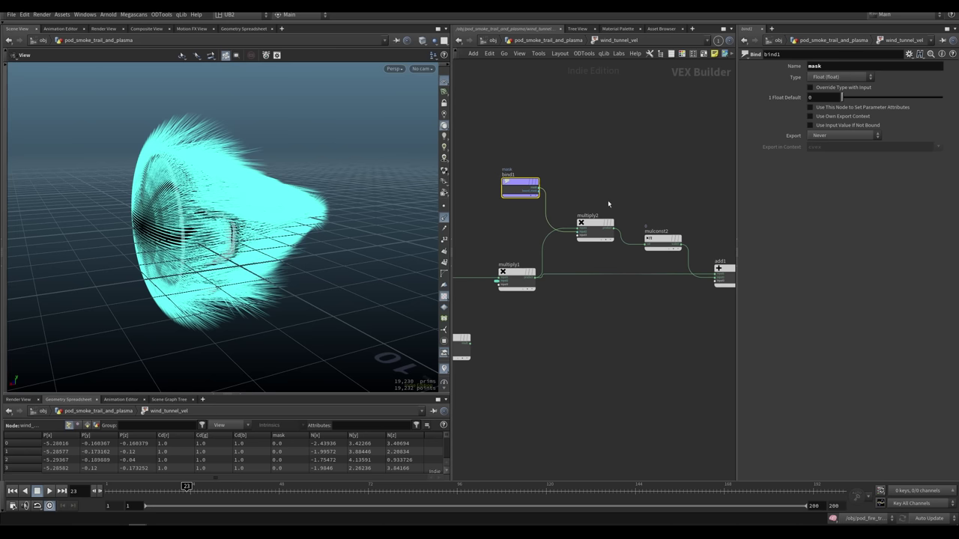
pyautogui.moveTo(608, 200); pyautogui.dragTo(555, 194, button='middle')
pyautogui.click(609, 234)
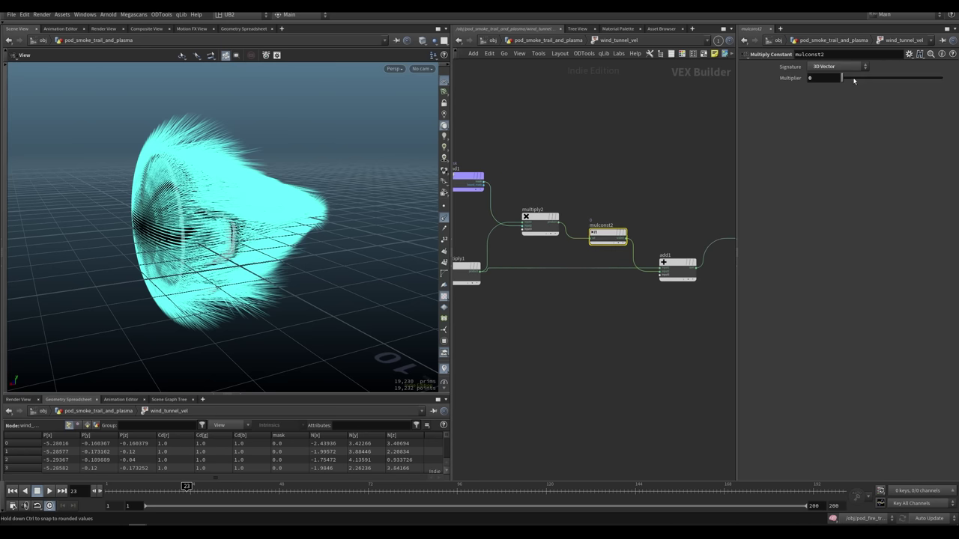
pyautogui.moveTo(853, 80); pyautogui.dragTo(928, 81)
pyautogui.moveTo(829, 78)
pyautogui.mouseDown(button='middle')
pyautogui.moveTo(900, 77)
pyautogui.moveTo(839, 77)
pyautogui.mouseUp(button='middle')
pyautogui.moveTo(355, 212); pyautogui.dragTo(426, 196)
pyautogui.moveTo(813, 78); pyautogui.dragTo(861, 74, button='middle')
pyautogui.scroll(-3, 250, 183)
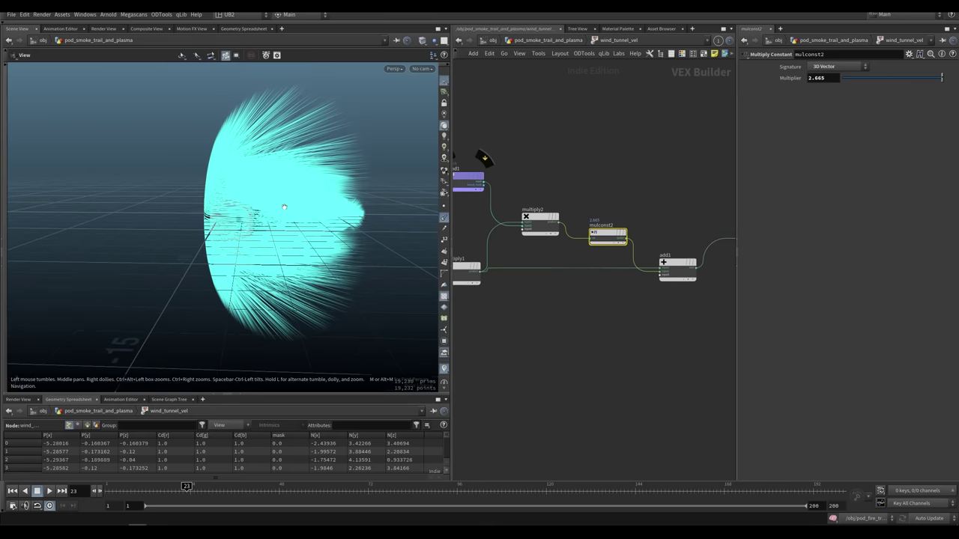
# Step: Steepen the distancefromtarget1 remap ramp by moving its end point inward and point 1 to position 0.531513
pyautogui.click(622, 167)
pyautogui.press('u')
pyautogui.click(602, 176)
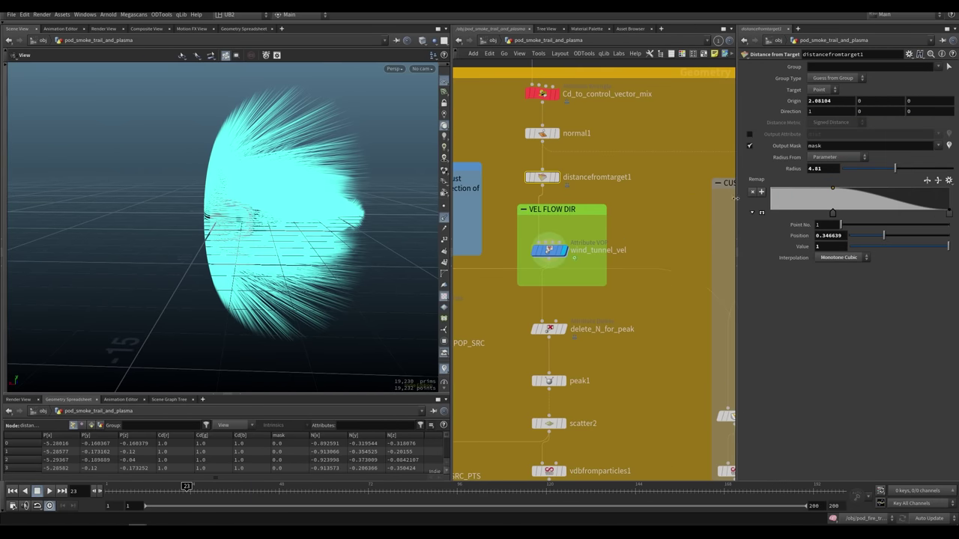
pyautogui.moveTo(946, 214); pyautogui.dragTo(893, 220)
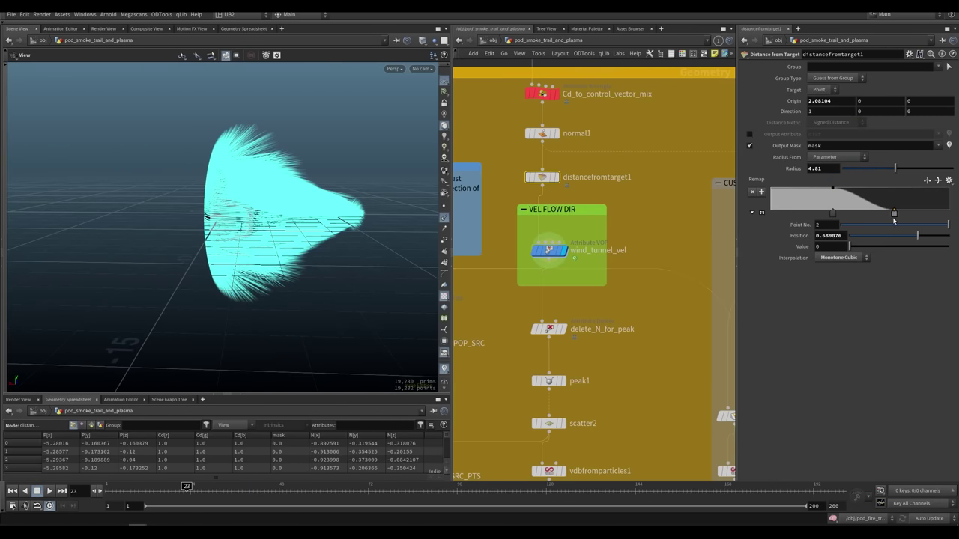
pyautogui.moveTo(833, 214); pyautogui.dragTo(866, 217)
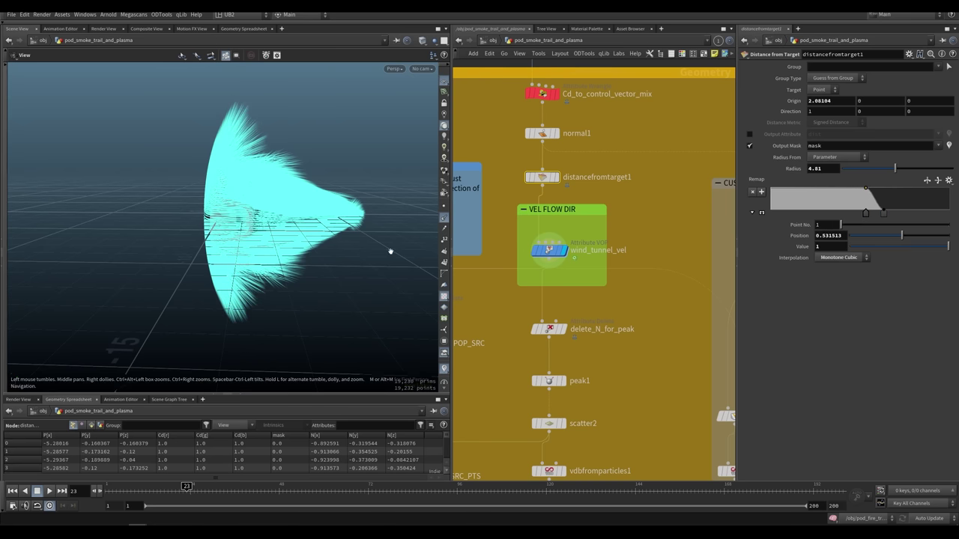
pyautogui.moveTo(392, 251); pyautogui.dragTo(259, 134)
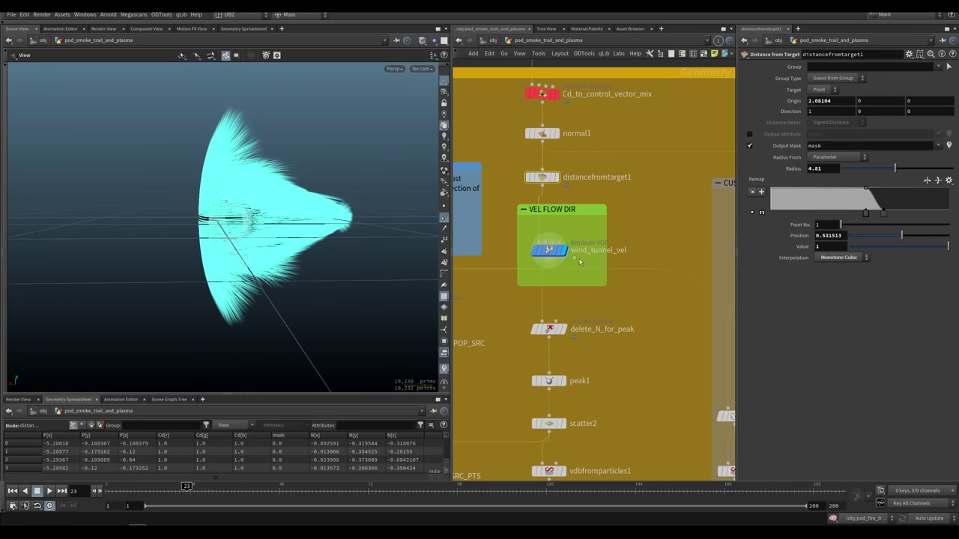
# Step: Select and display the Cd_to_control_vector_mix wrangle
pyautogui.moveTo(591, 138); pyautogui.dragTo(610, 198, button='middle')
pyautogui.click(552, 156)
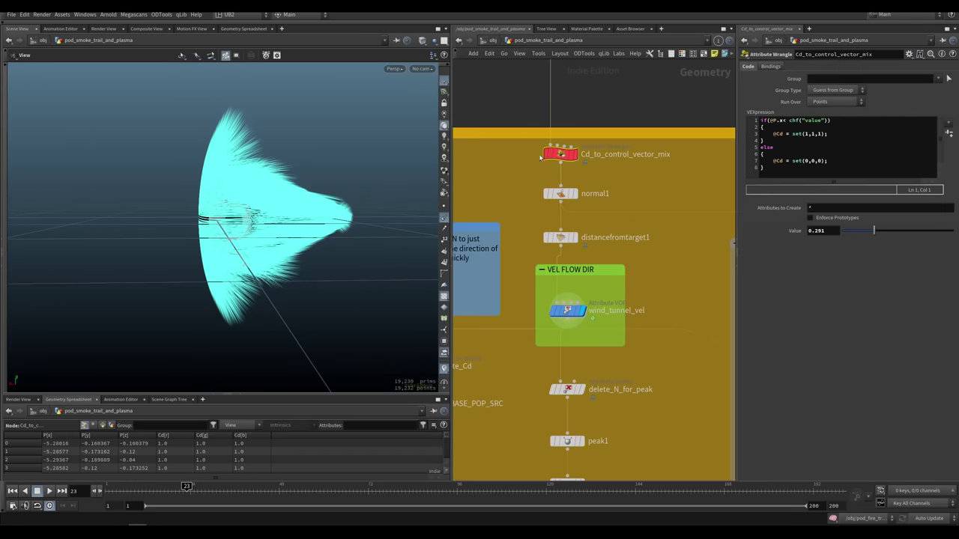
# Step: Connect switch1's output to multiply1's first input inside wind_tunnel_vel and return to the geometry network
pyautogui.doubleClick(567, 311)
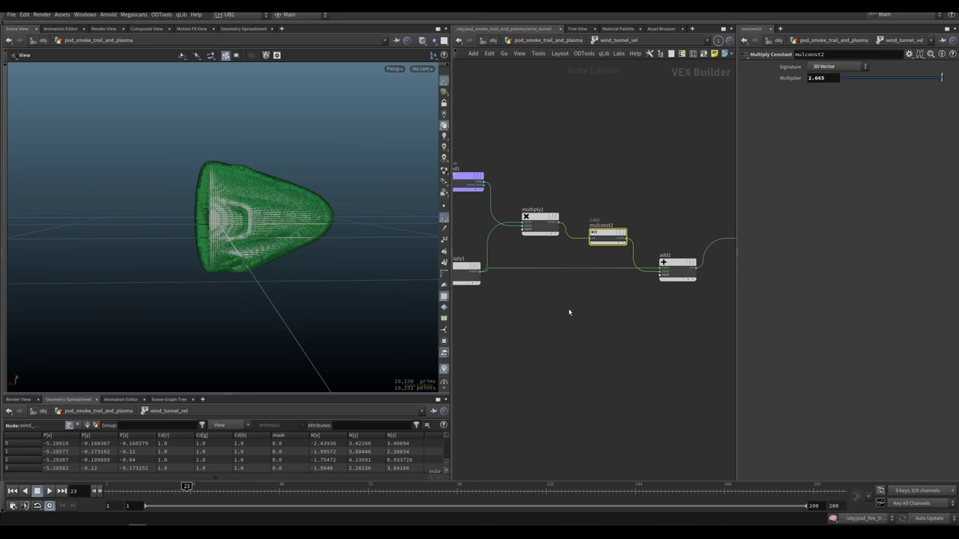
pyautogui.click(632, 257)
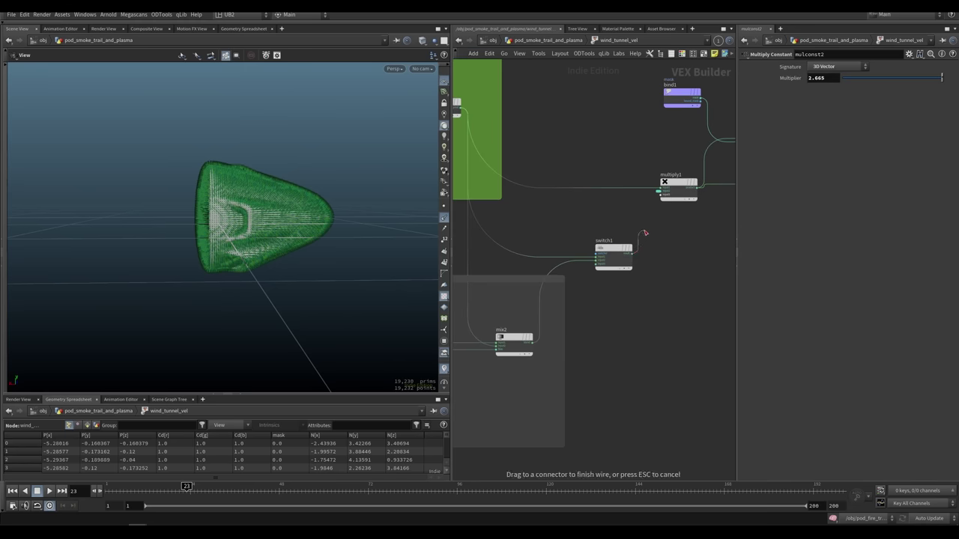
pyautogui.press('Escape')
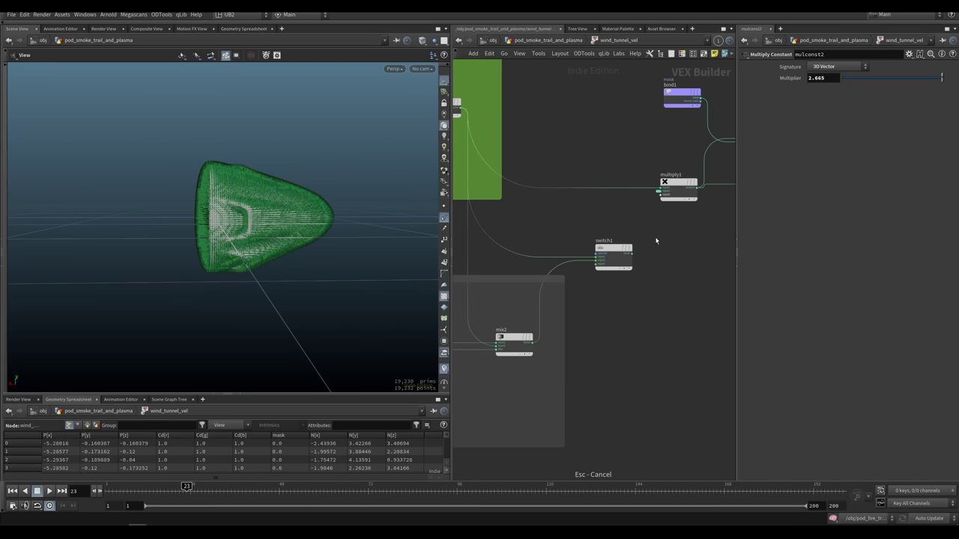
pyautogui.moveTo(613, 249); pyautogui.dragTo(620, 230)
pyautogui.moveTo(672, 235); pyautogui.dragTo(610, 268, button='middle')
pyautogui.moveTo(615, 218); pyautogui.dragTo(611, 210)
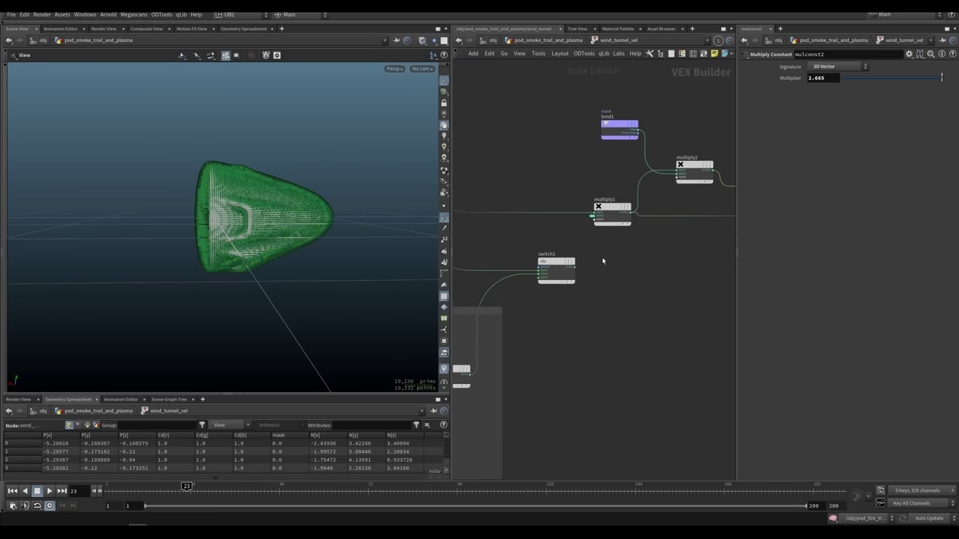
pyautogui.moveTo(580, 258); pyautogui.dragTo(592, 216)
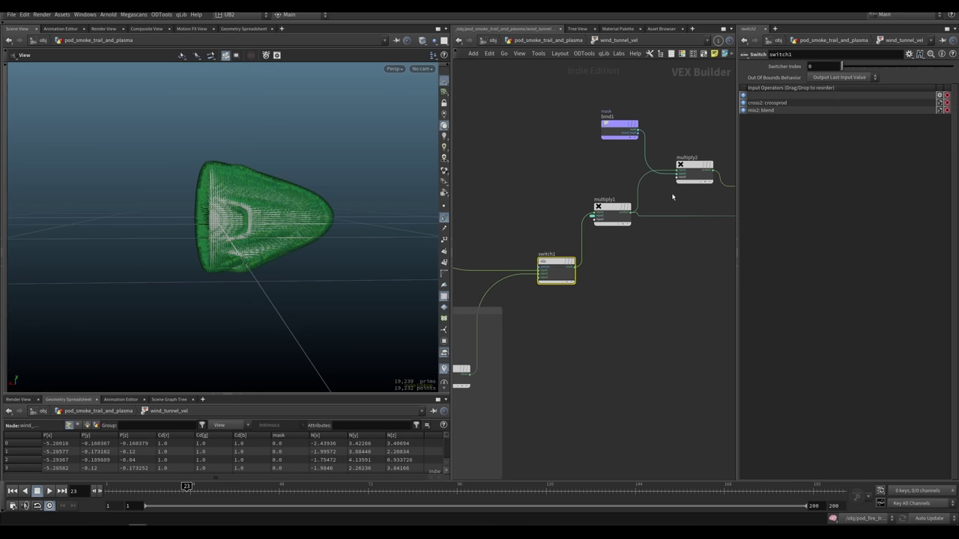
pyautogui.press('u')
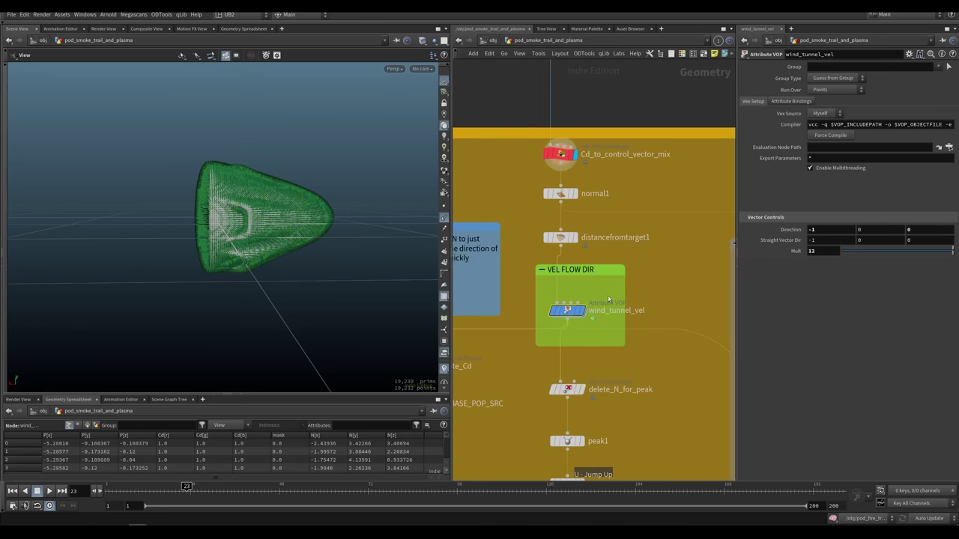
# Step: Display wind_tunnel_vel and set the Value of the Cd_to_control_vector_mix wrangle to 0.953
pyautogui.click(581, 311)
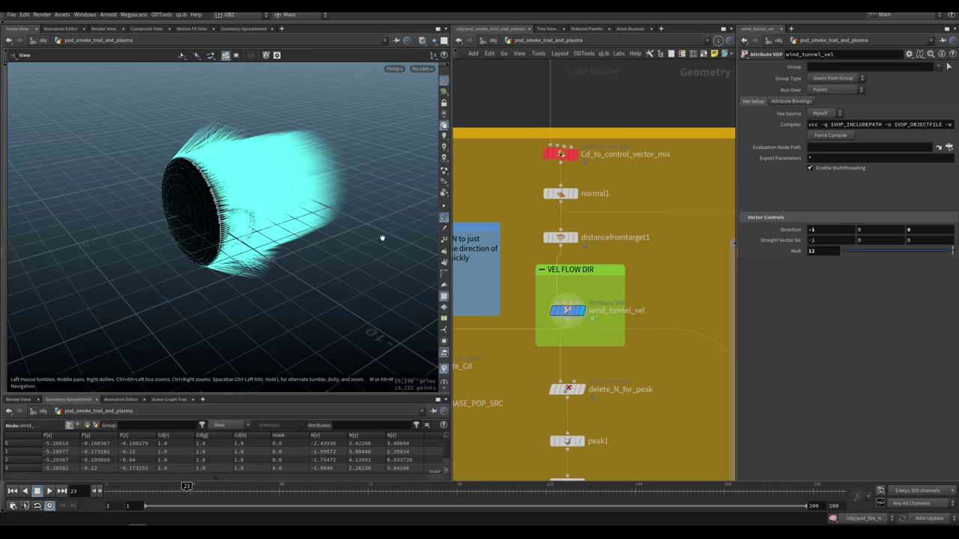
pyautogui.doubleClick(561, 155)
pyautogui.press('u')
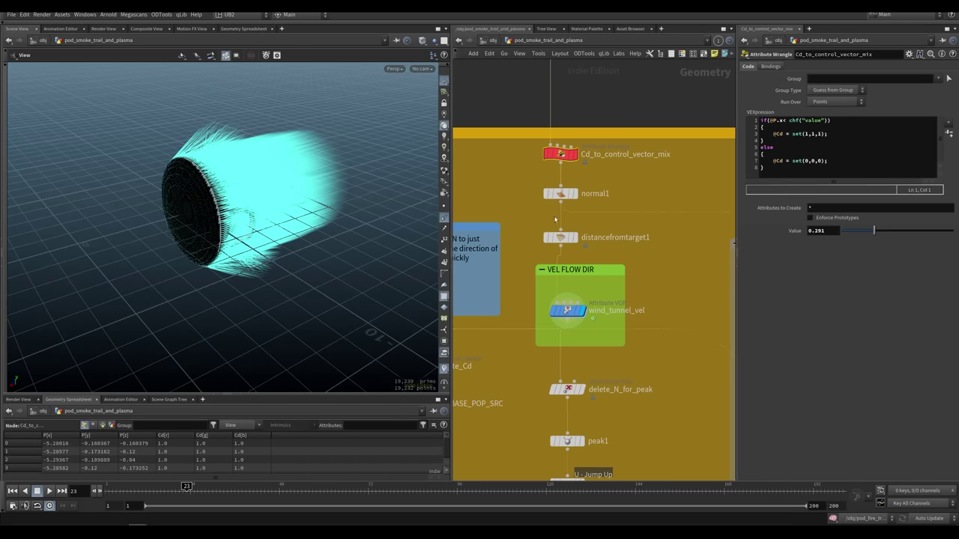
pyautogui.moveTo(873, 230); pyautogui.dragTo(923, 235)
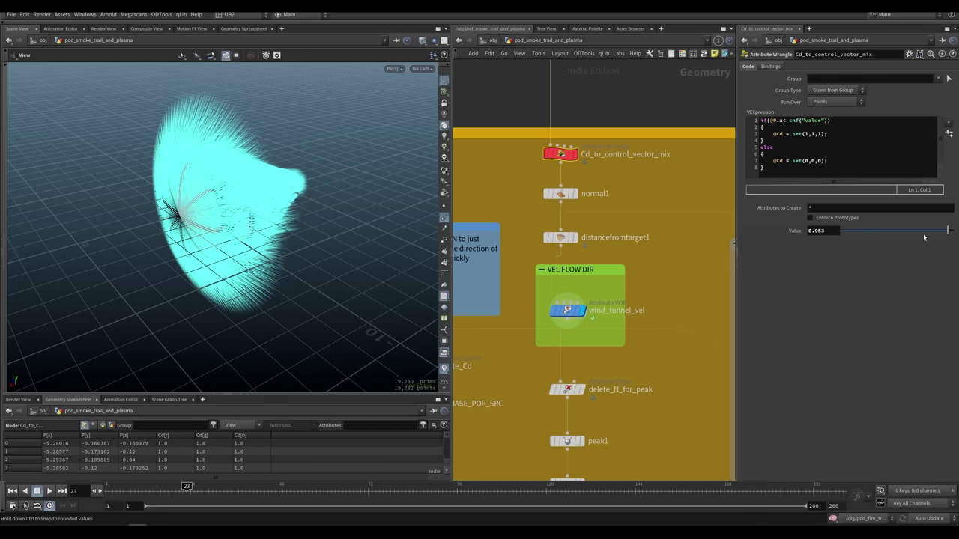
# Step: Examine the mask bind and the optional Cd-based vector mix with fit1 and mix2 inside wind_tunnel_vel
pyautogui.doubleClick(561, 312)
pyautogui.moveTo(533, 238); pyautogui.dragTo(542, 281, button='middle')
pyautogui.click(637, 180)
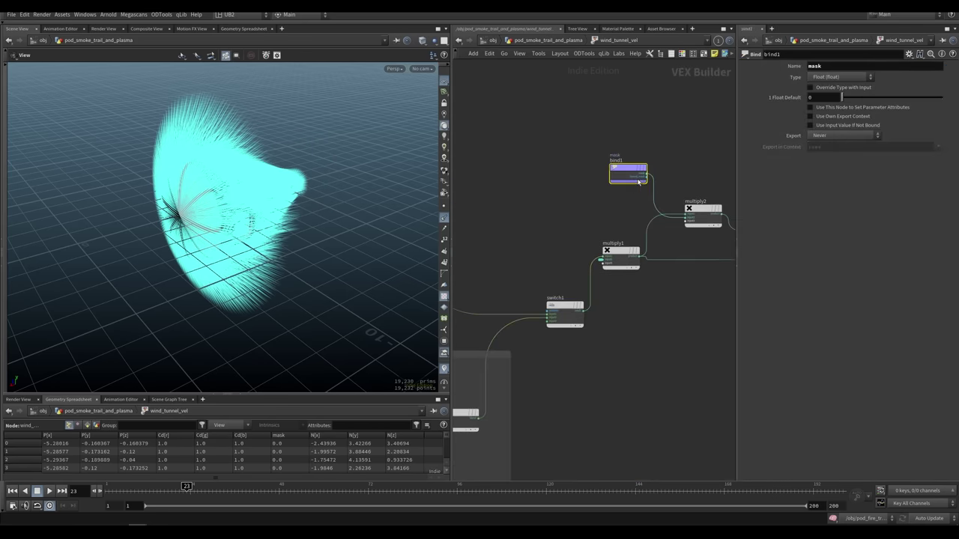
pyautogui.scroll(-7, 592, 177)
pyautogui.moveTo(472, 270); pyautogui.dragTo(543, 258, button='middle')
pyautogui.scroll(3, 584, 274)
pyautogui.moveTo(563, 264); pyautogui.dragTo(712, 311, button='middle')
pyautogui.moveTo(510, 279); pyautogui.dragTo(677, 323, button='middle')
pyautogui.moveTo(586, 186); pyautogui.dragTo(596, 278, button='middle')
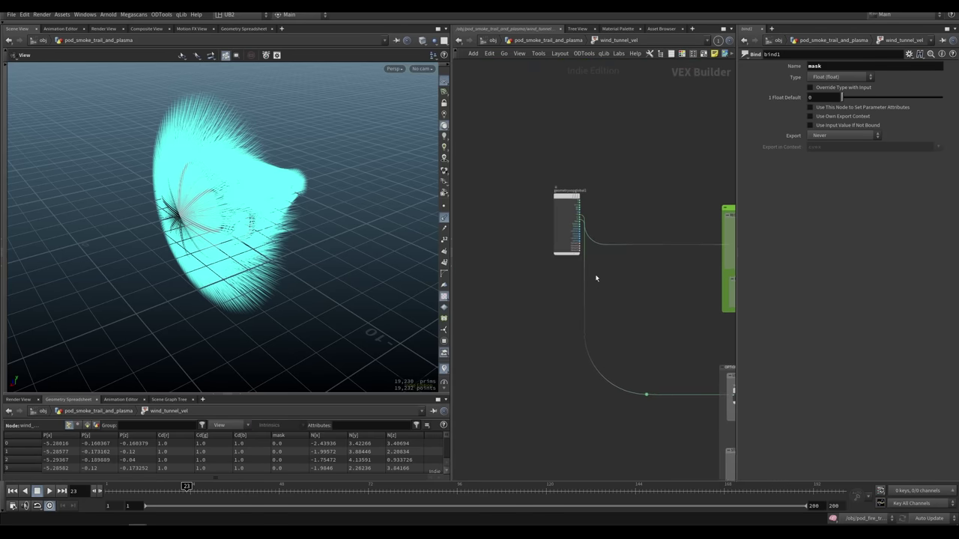
pyautogui.scroll(3, 596, 278)
pyautogui.scroll(-2, 653, 341)
pyautogui.moveTo(654, 351); pyautogui.dragTo(537, 275, button='middle')
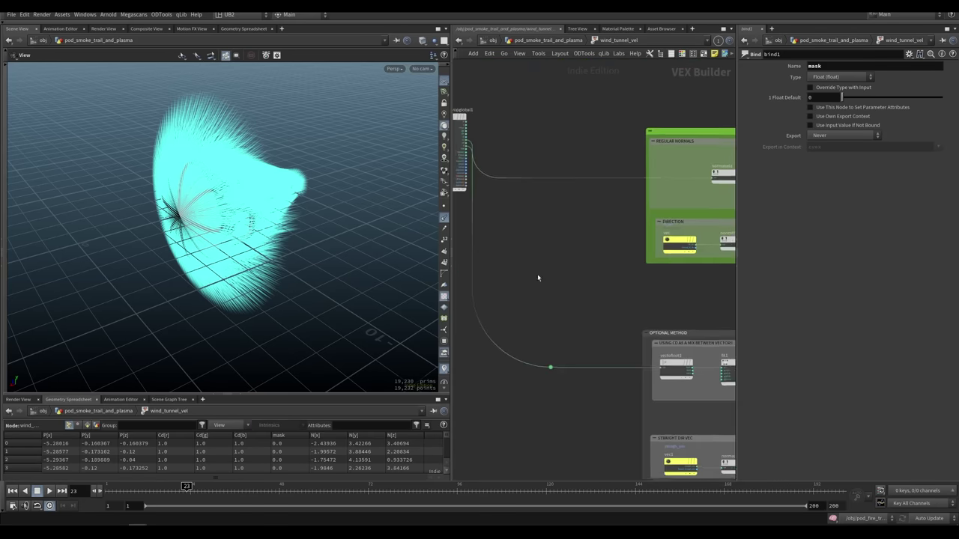
pyautogui.moveTo(697, 309); pyautogui.dragTo(582, 263, button='middle')
pyautogui.click(597, 307)
pyautogui.scroll(5, 584, 300)
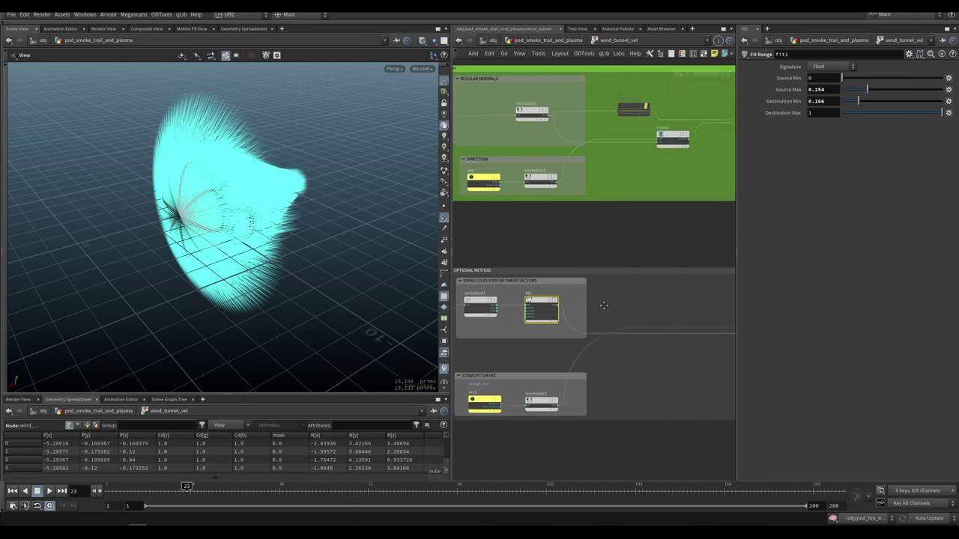
pyautogui.scroll(-4, 617, 273)
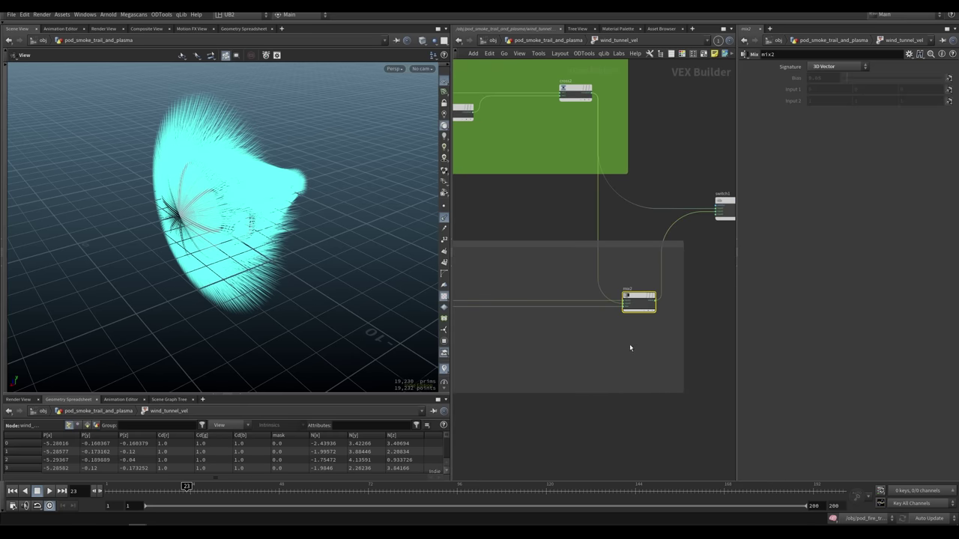
# Step: Return to the geometry network, bypass the Cd_to_control_vector_mix wrangle and reselect wind_tunnel_vel
pyautogui.press('u')
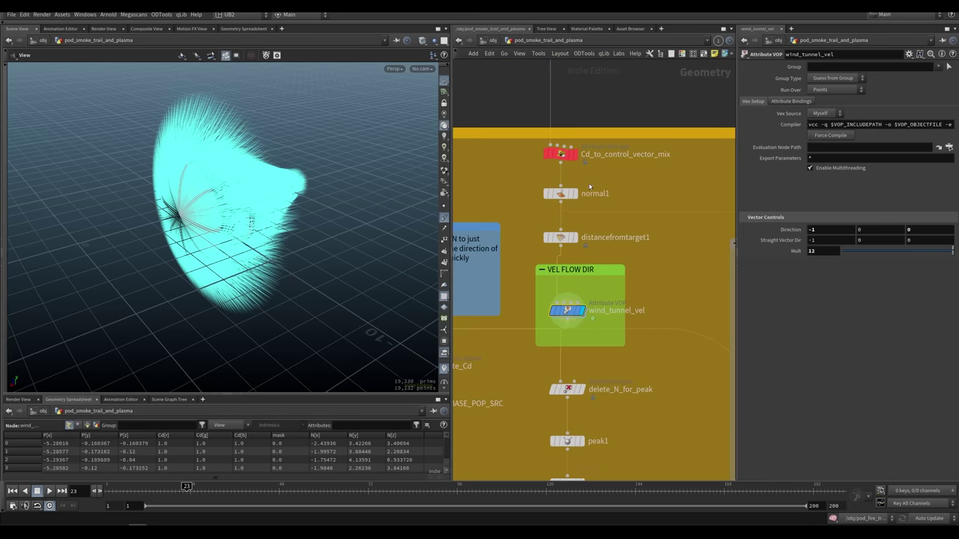
pyautogui.click(562, 154)
pyautogui.click(569, 310)
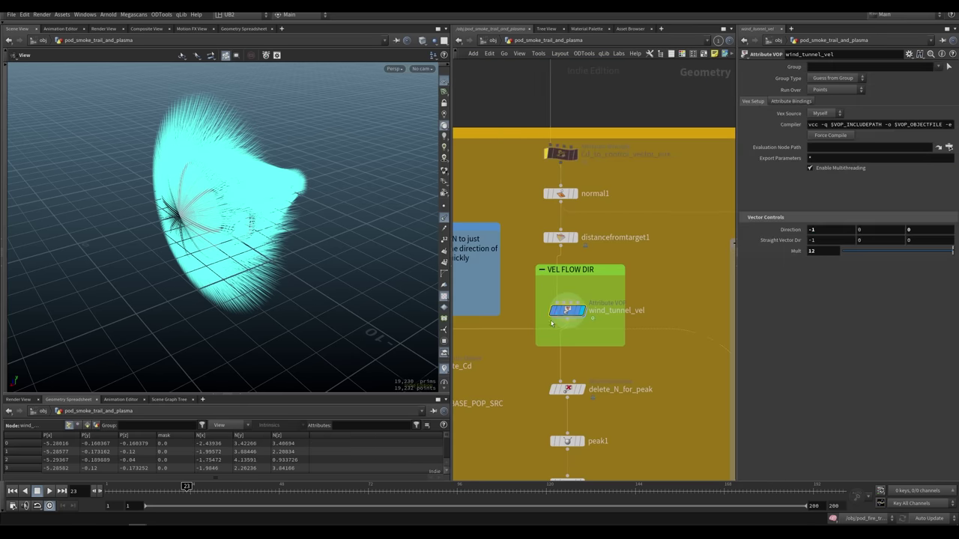
# Step: Inside wind_tunnel_vel, connect cross2's output directly to multiply1 and move switch1 slightly down, out of the chain
pyautogui.doubleClick(570, 309)
pyautogui.click(650, 253)
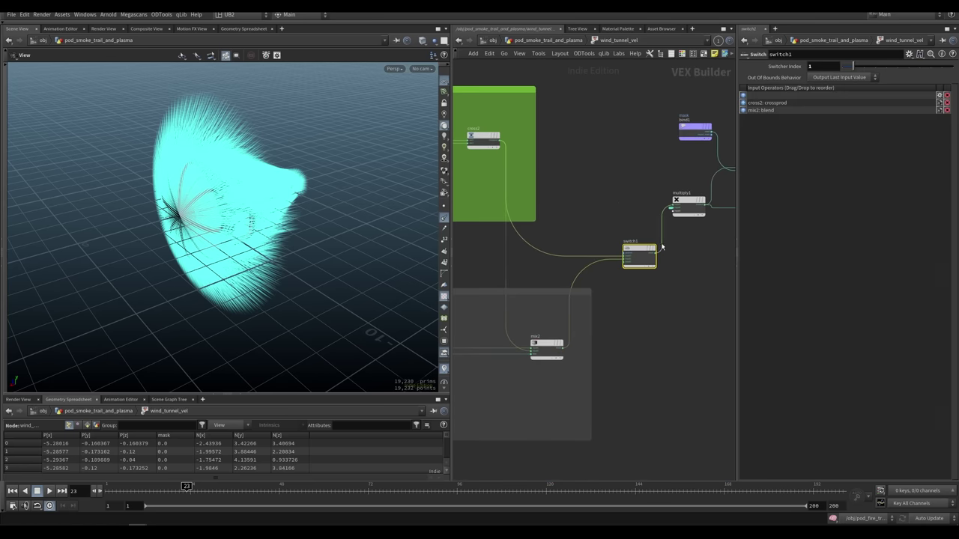
pyautogui.click(672, 207)
pyautogui.click(499, 140)
pyautogui.moveTo(631, 252); pyautogui.dragTo(627, 264)
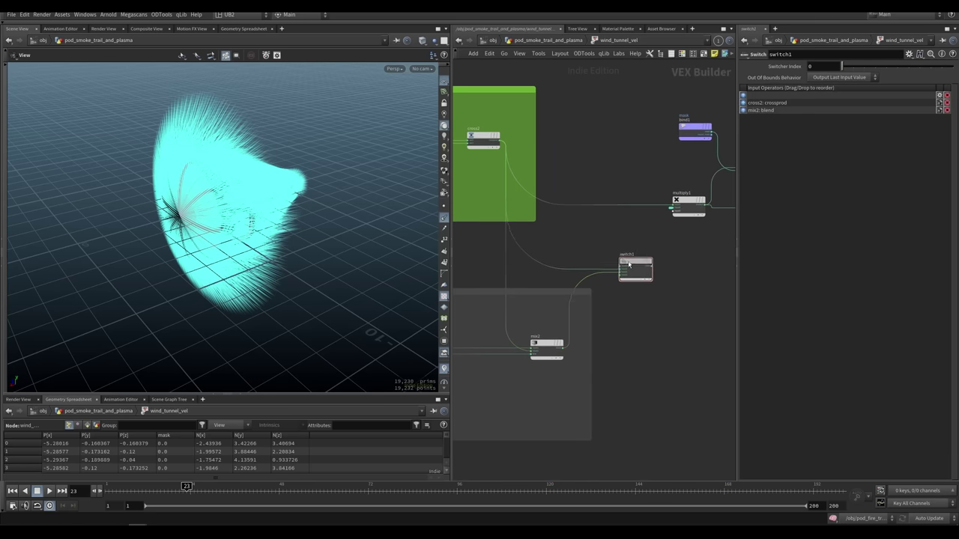
# Step: Move the optional method box with its nodes and switch1 further down, away from the main vector chain
pyautogui.press('h')
pyautogui.moveTo(672, 233); pyautogui.dragTo(499, 301)
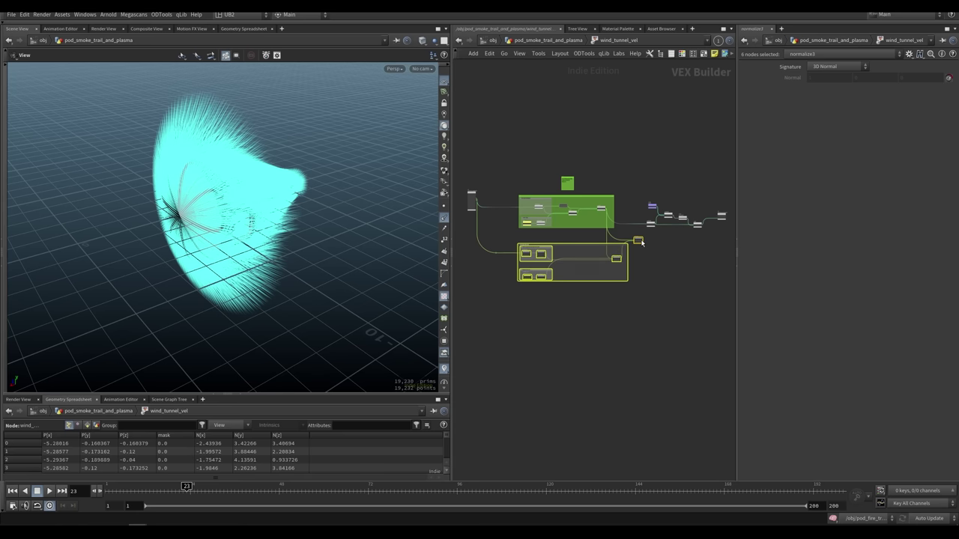
pyautogui.moveTo(642, 243); pyautogui.dragTo(642, 260)
pyautogui.moveTo(642, 261); pyautogui.dragTo(623, 279, button='middle')
pyautogui.click(620, 267)
pyautogui.scroll(3, 612, 258)
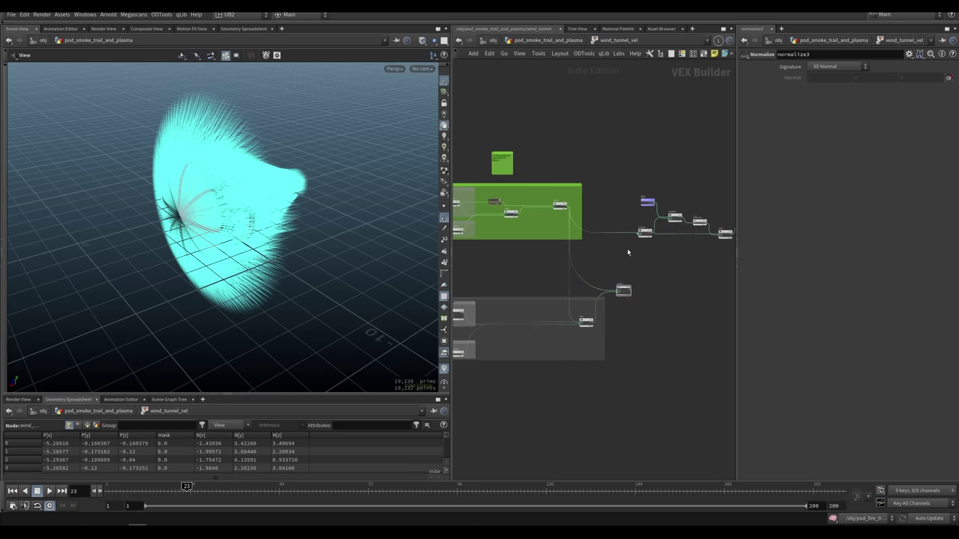
# Step: Set the Multiplier of mulconst2 to 1 and return to the geometry network
pyautogui.moveTo(689, 257); pyautogui.dragTo(632, 268, button='middle')
pyautogui.click(642, 233)
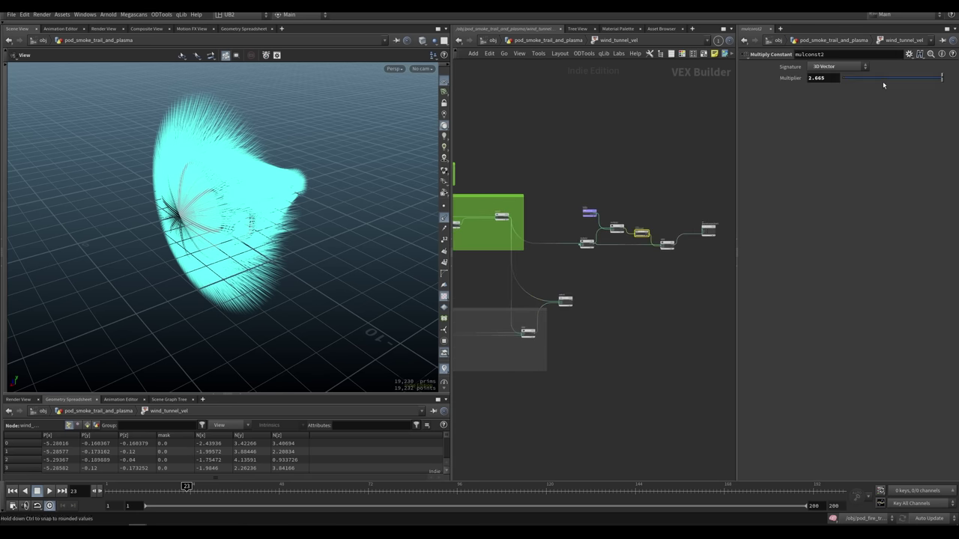
pyautogui.moveTo(883, 81); pyautogui.dragTo(944, 81)
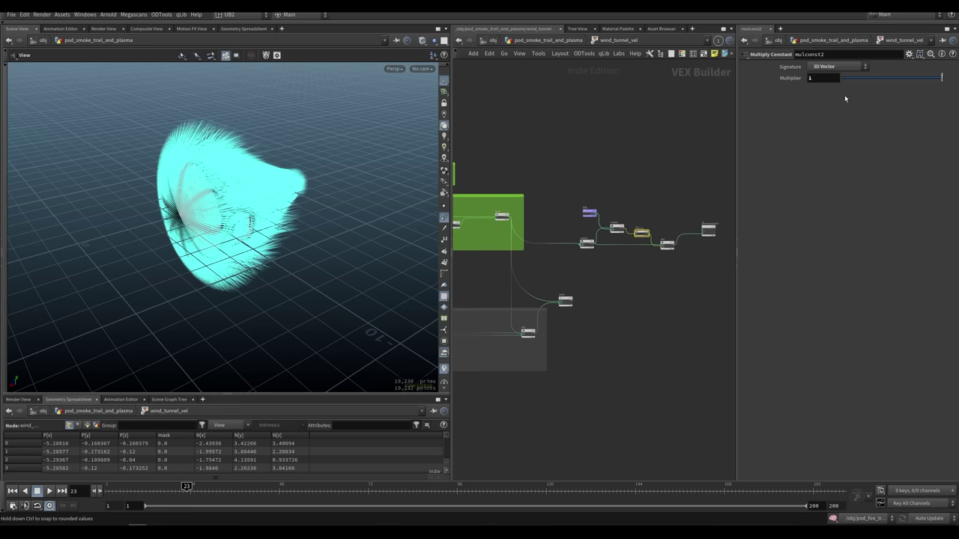
pyautogui.press('u')
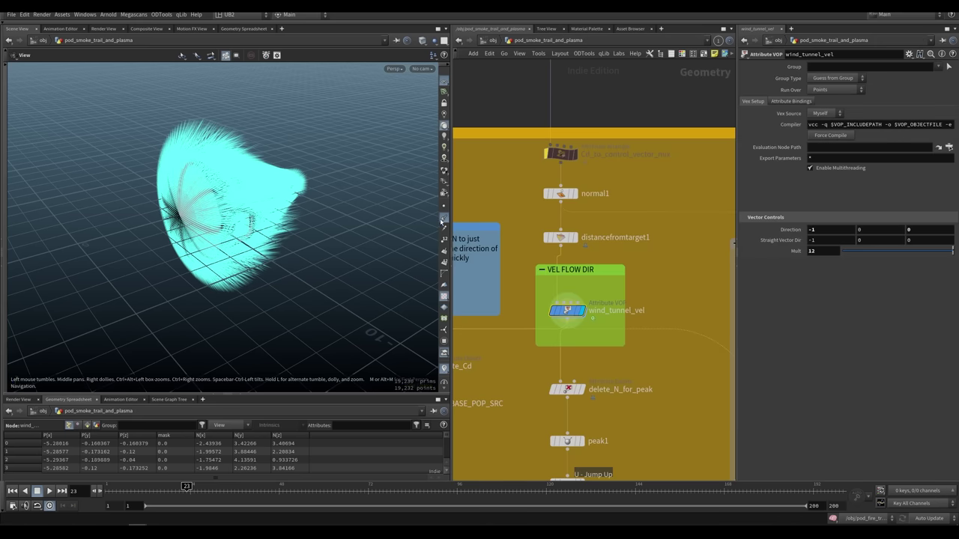
# Step: Review the flow vectors around the pod and display bound1 and pointsfromvolume1 in the custom vector field box
pyautogui.moveTo(362, 251); pyautogui.dragTo(330, 226)
pyautogui.scroll(-3, 570, 287)
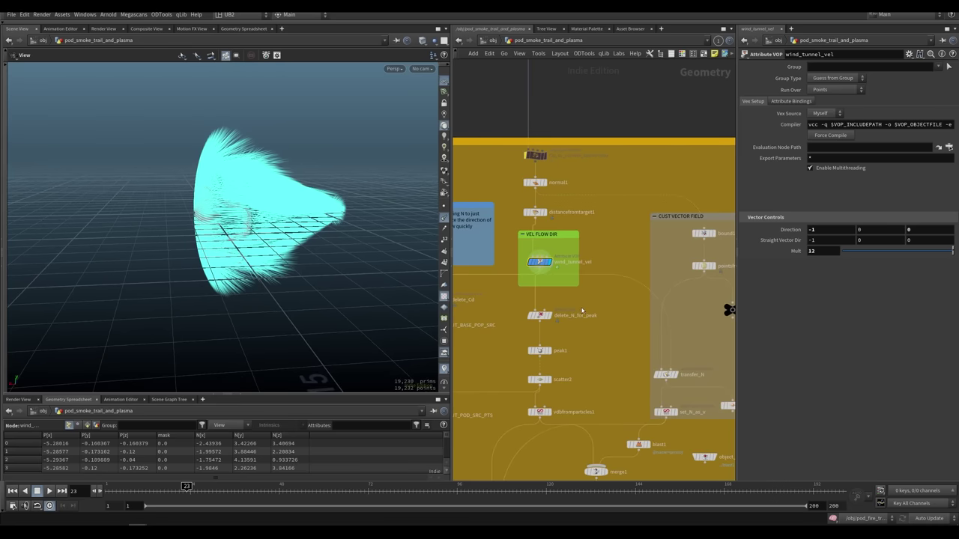
pyautogui.moveTo(261, 224); pyautogui.dragTo(255, 216)
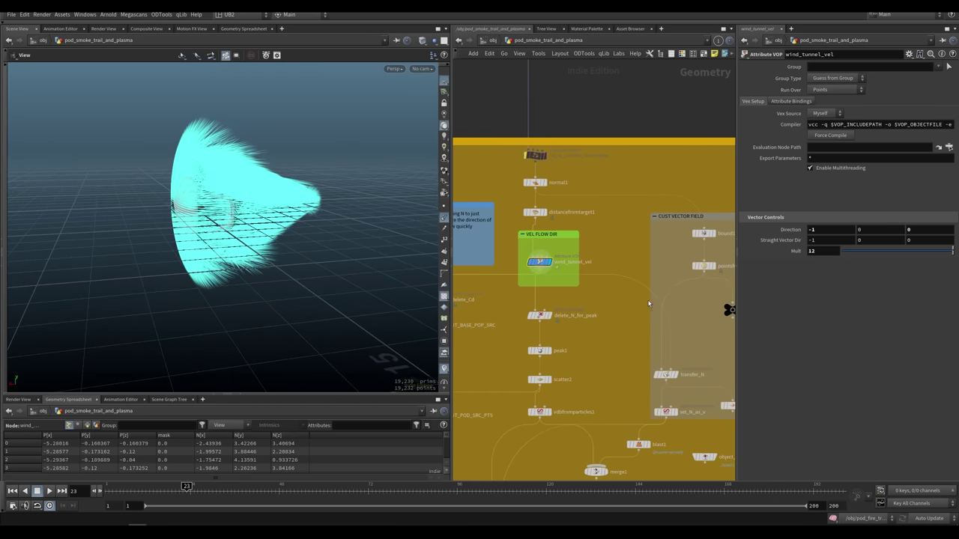
pyautogui.moveTo(647, 297); pyautogui.dragTo(585, 294, button='middle')
pyautogui.click(653, 232)
pyautogui.click(652, 264)
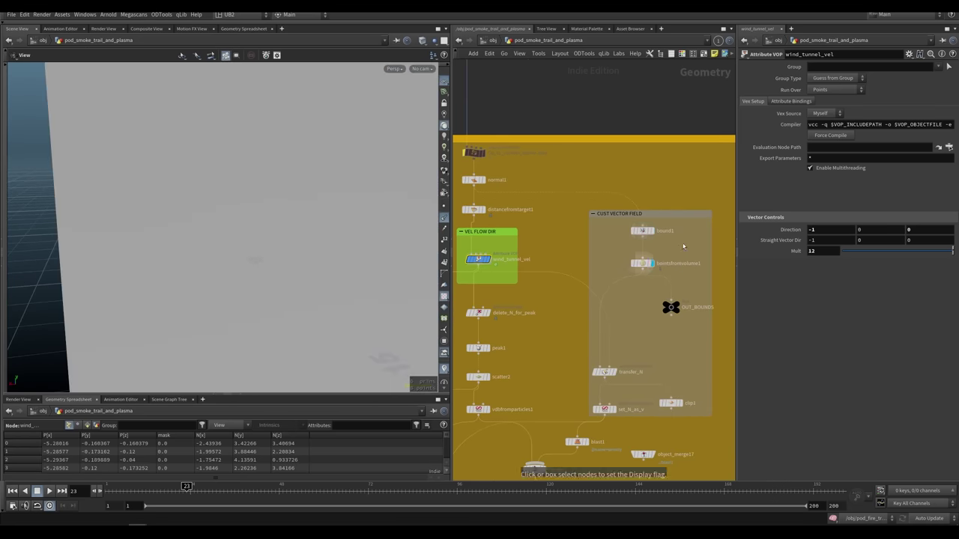
# Step: Display transfer_N and the clip1 cross-section to examine the flow vectors transferred onto the volume points
pyautogui.moveTo(627, 341); pyautogui.dragTo(628, 276, button='middle')
pyautogui.click(614, 306)
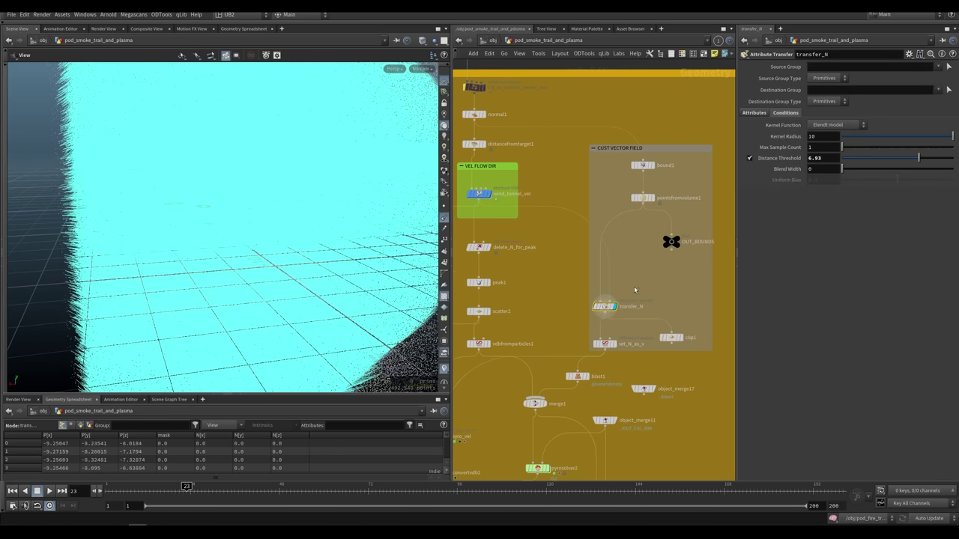
pyautogui.moveTo(305, 266); pyautogui.dragTo(329, 244)
pyautogui.scroll(-5, 204, 281)
pyautogui.click(672, 341)
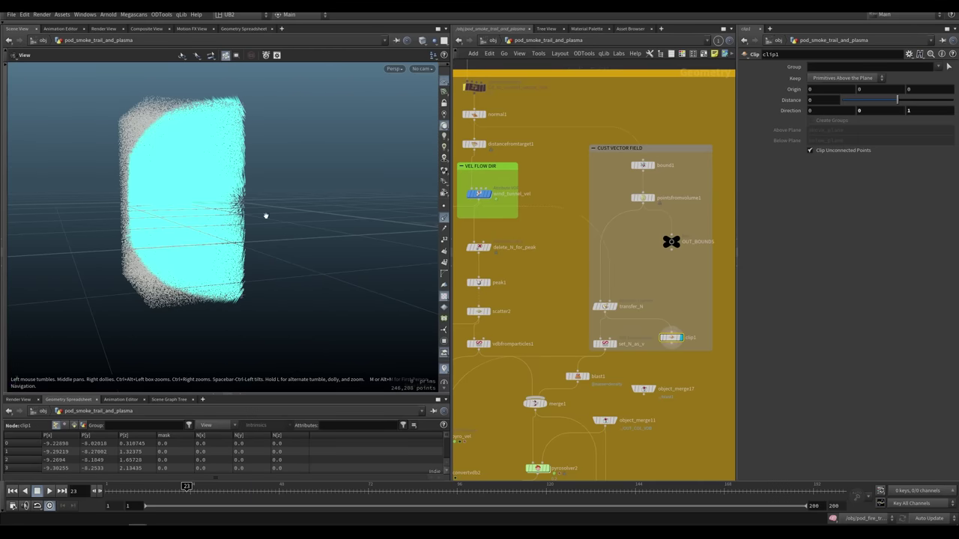
pyautogui.moveTo(265, 214); pyautogui.dragTo(319, 121)
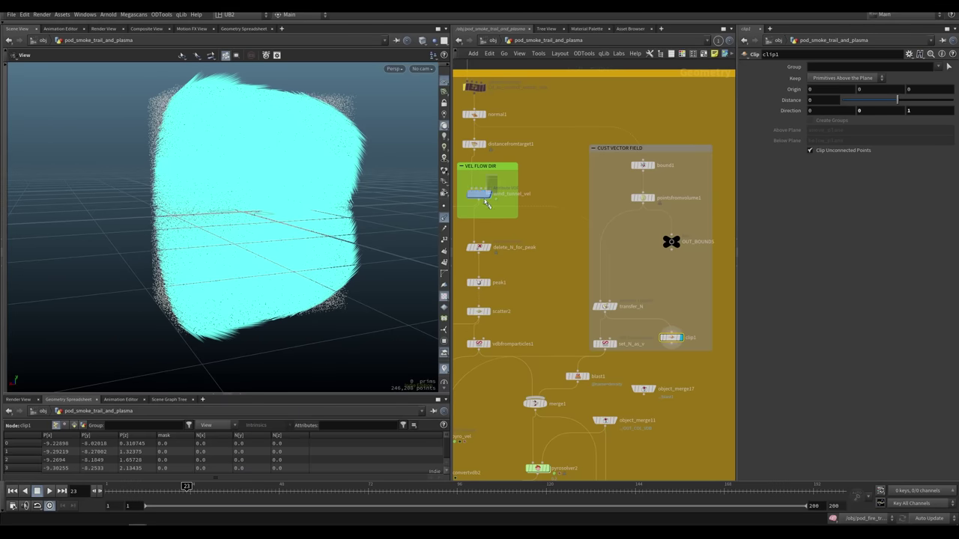
# Step: Set transfer_N's Distance Threshold to 4.76 while viewing the clip1 cross-section
pyautogui.click(486, 198)
pyautogui.click(679, 337)
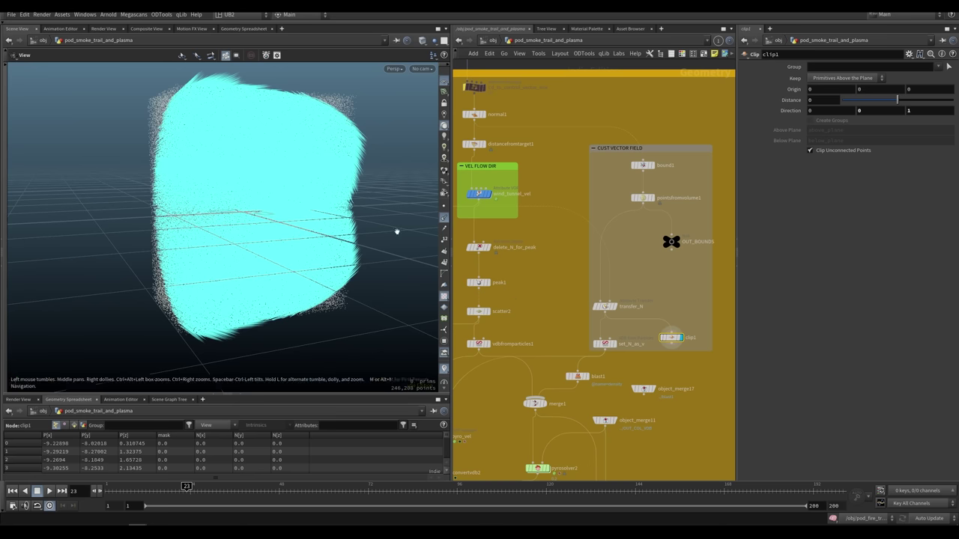
pyautogui.click(601, 307)
pyautogui.moveTo(860, 161); pyautogui.dragTo(895, 163)
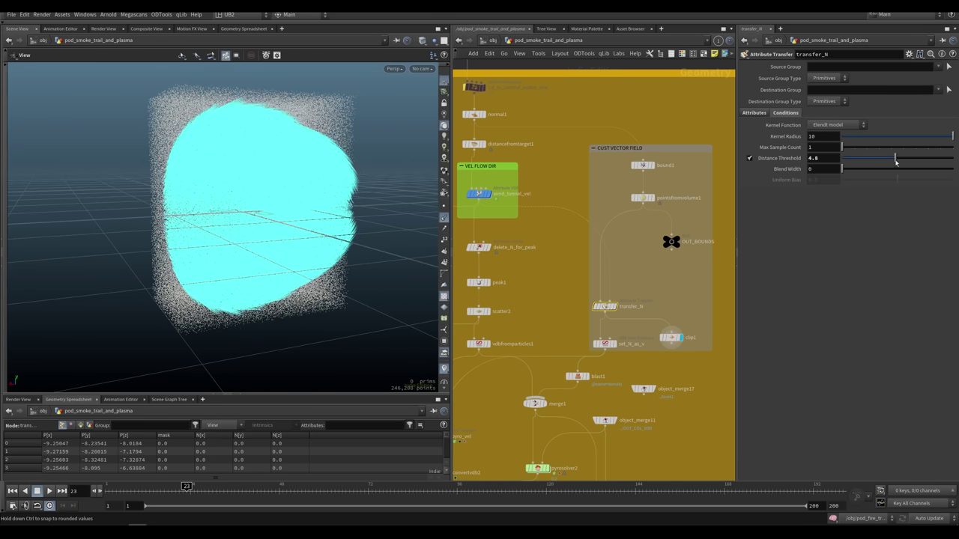
pyautogui.moveTo(247, 215); pyautogui.dragTo(280, 205)
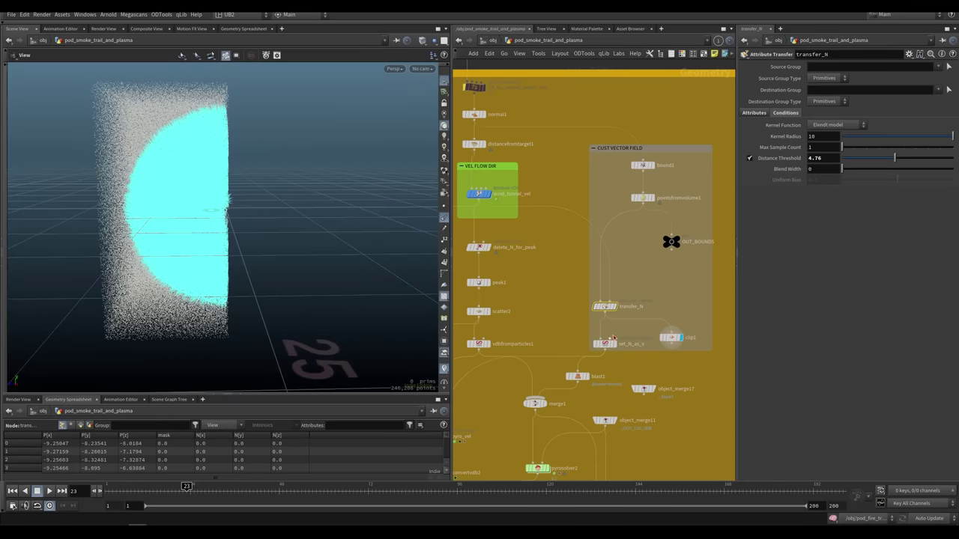
# Step: Display set_N_as_v and inspect the VDB volume built from the points with N stored as v
pyautogui.click(611, 344)
pyautogui.moveTo(311, 295); pyautogui.dragTo(199, 209)
pyautogui.moveTo(263, 235); pyautogui.dragTo(238, 233)
pyautogui.scroll(2, 281, 264)
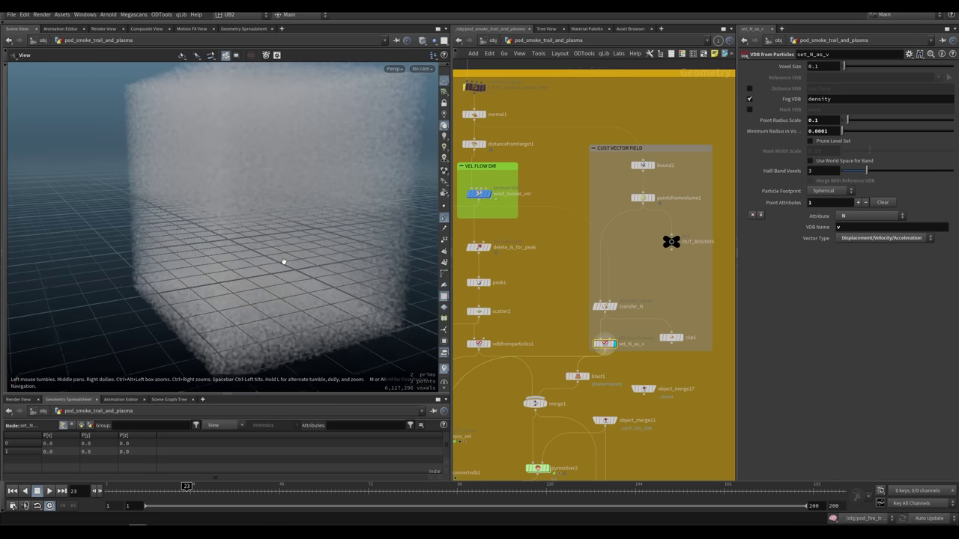
pyautogui.moveTo(282, 262); pyautogui.dragTo(312, 259)
# Step: Display blast1, shift the node slightly aside and check the info on the volume left after deleting density
pyautogui.moveTo(561, 384); pyautogui.dragTo(571, 296, button='middle')
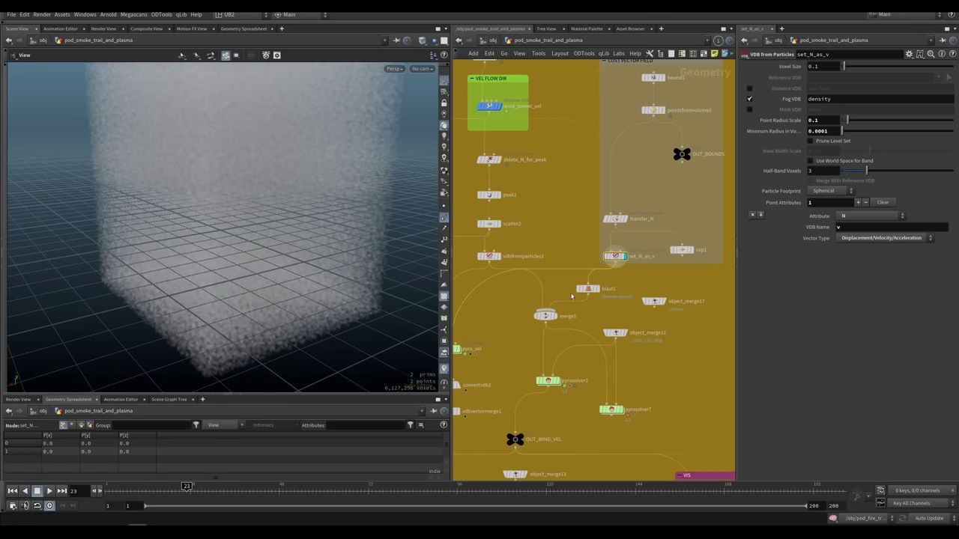
pyautogui.click(597, 288)
pyautogui.moveTo(589, 288); pyautogui.dragTo(581, 288)
pyautogui.moveTo(617, 279); pyautogui.dragTo(557, 306)
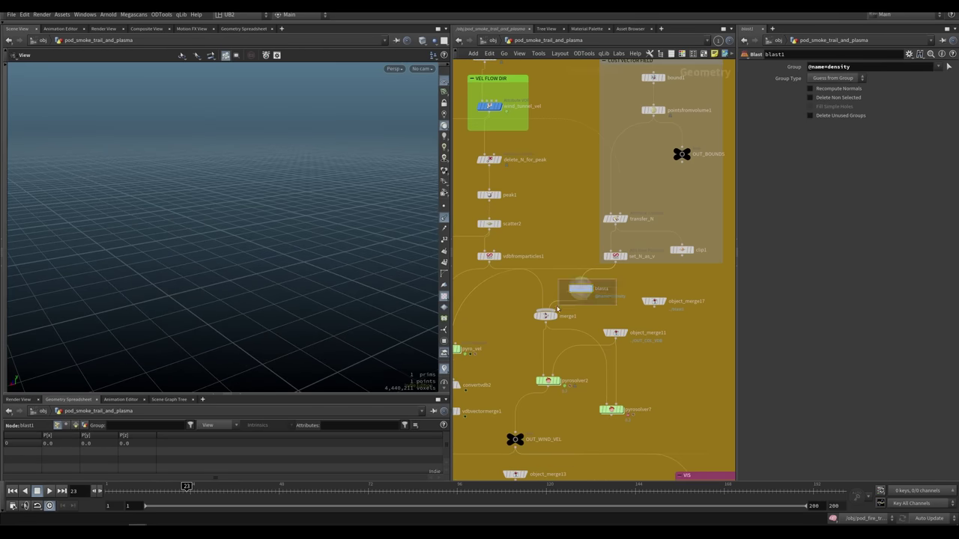
pyautogui.moveTo(503, 343); pyautogui.dragTo(517, 326, button='middle')
pyautogui.scroll(1, 517, 328)
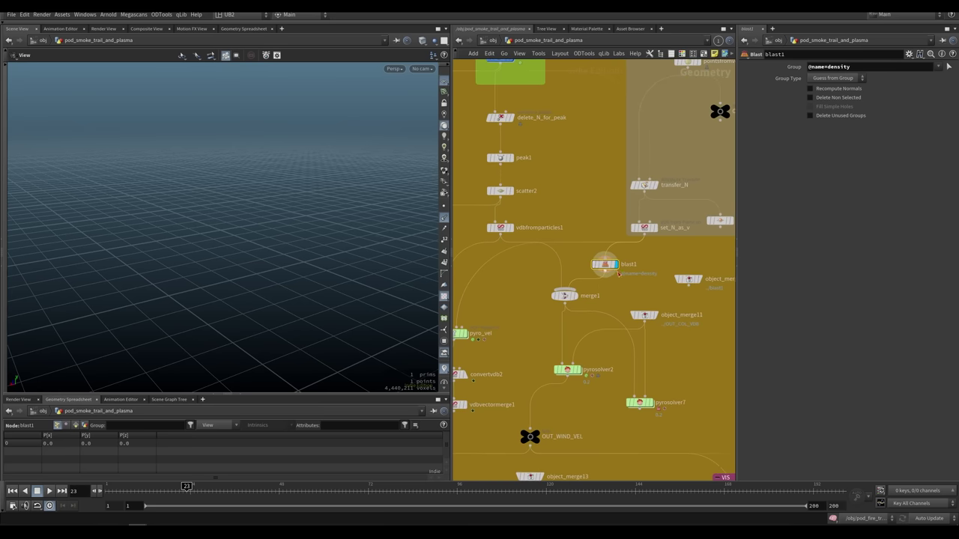
pyautogui.middleClick(606, 265)
# Step: Display merge1 and object_merge11 to inspect the merged source volume and the collision VDB feeding the pyro solvers
pyautogui.click(564, 296)
pyautogui.moveTo(541, 362); pyautogui.dragTo(540, 312, button='middle')
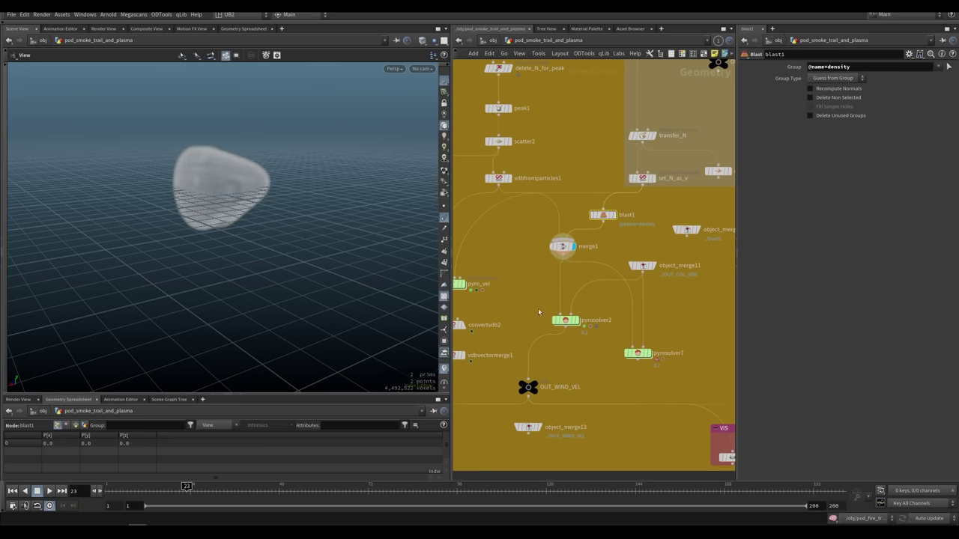
pyautogui.click(638, 270)
pyautogui.click(639, 272)
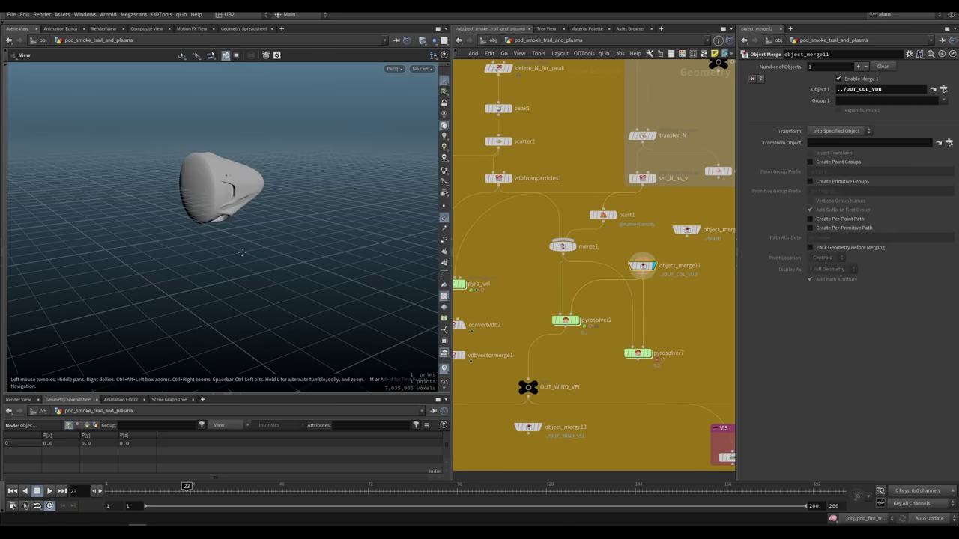
pyautogui.moveTo(647, 278); pyautogui.dragTo(662, 282)
# Step: Display OUT_COL_VDB in the COLLISION FOR VEL box and open collisionsource1's volume settings
pyautogui.scroll(-5, 682, 304)
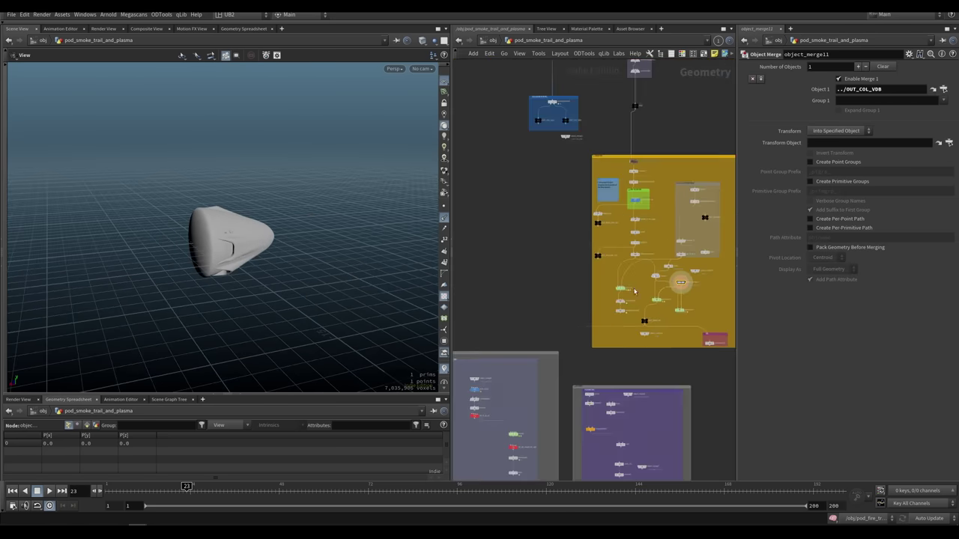
pyautogui.moveTo(571, 161); pyautogui.dragTo(578, 276, button='middle')
pyautogui.scroll(4, 571, 262)
pyautogui.click(596, 202)
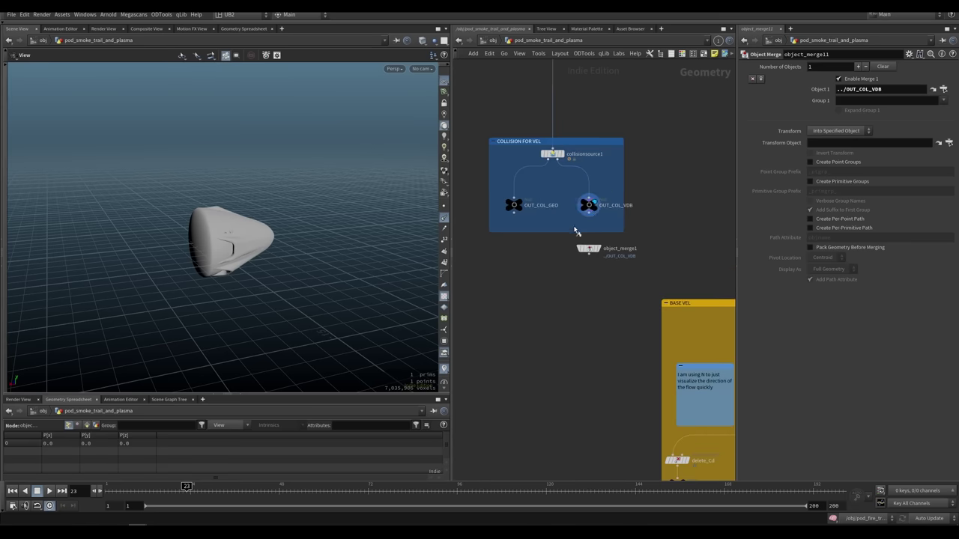
pyautogui.moveTo(562, 190); pyautogui.dragTo(563, 225, button='middle')
pyautogui.click(553, 190)
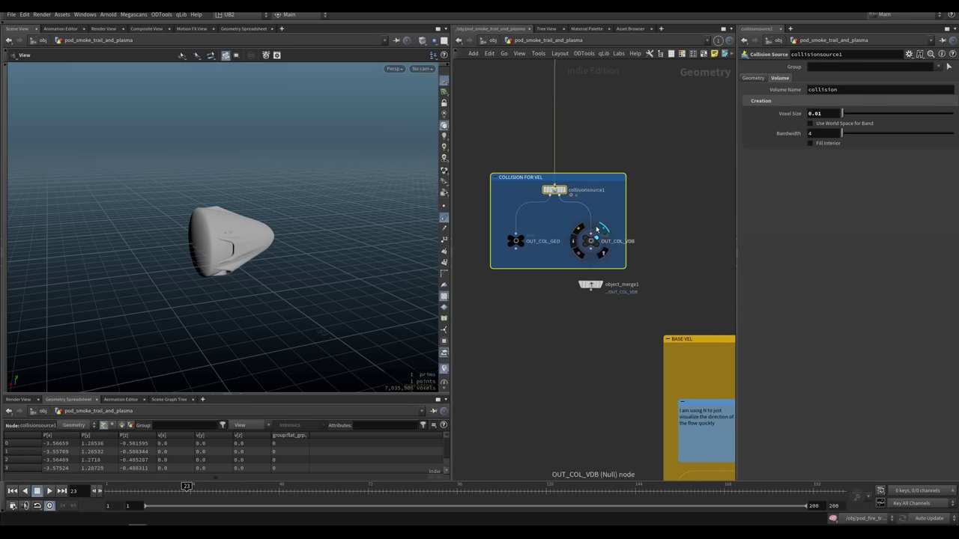
# Step: Check the info on collisionsource1 and inspect its two output nulls, OUT_COL_GEO and OUT_COL_VDB
pyautogui.click(597, 229)
pyautogui.middleClick(554, 198)
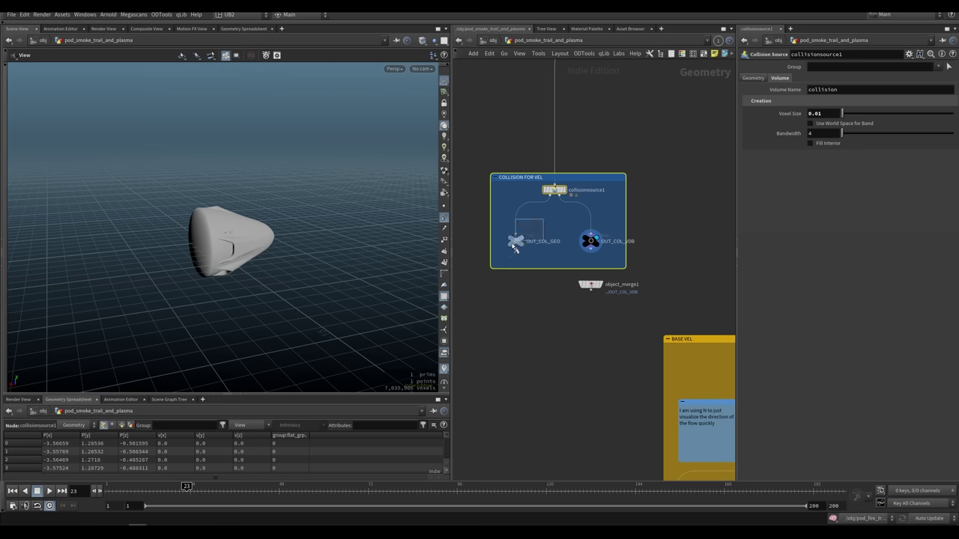
pyautogui.click(514, 247)
pyautogui.click(582, 250)
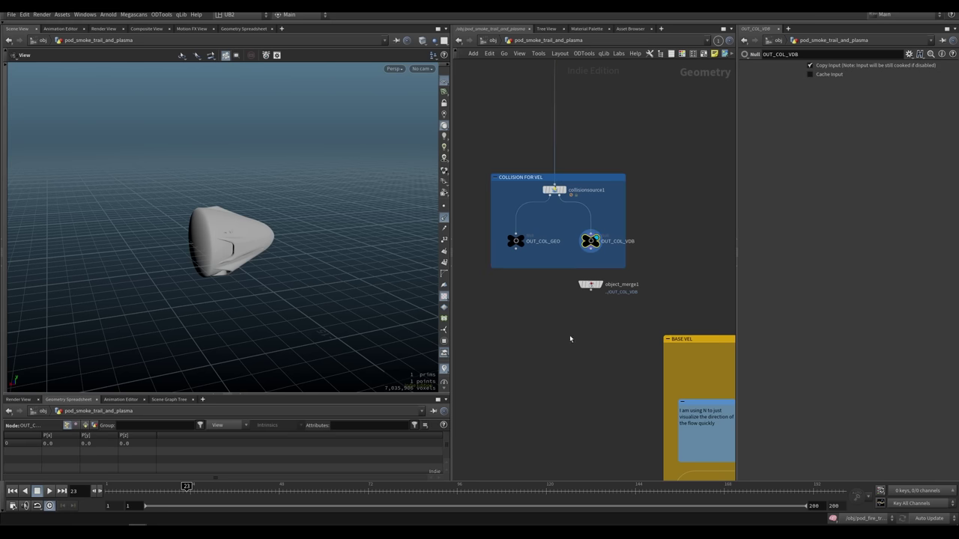
pyautogui.click(554, 191)
# Step: Move pyrosolver7 away from pyrosolver2 and shift object_merge11 closer to pyrosolver2 in the BASE VEL network
pyautogui.scroll(-3, 517, 315)
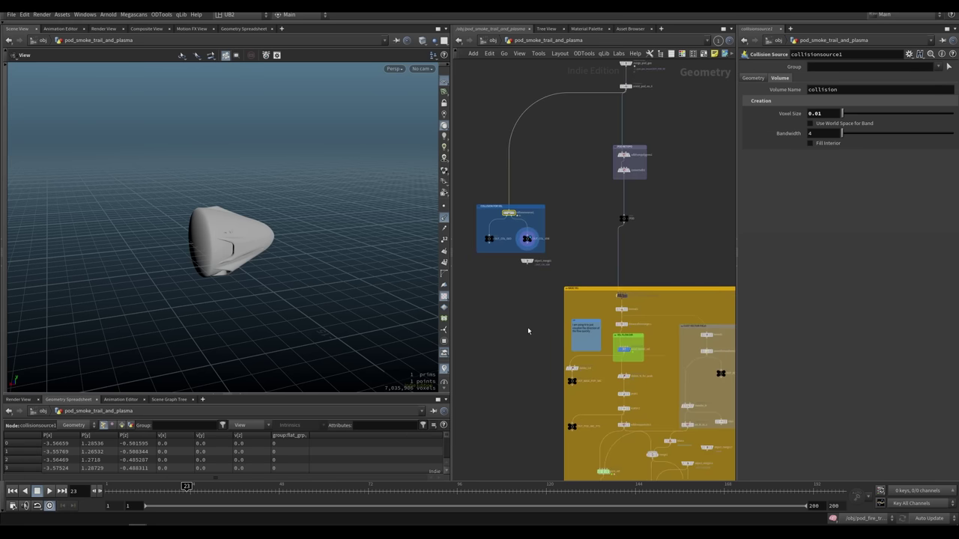
pyautogui.moveTo(539, 389); pyautogui.dragTo(484, 258, button='middle')
pyautogui.scroll(4, 648, 347)
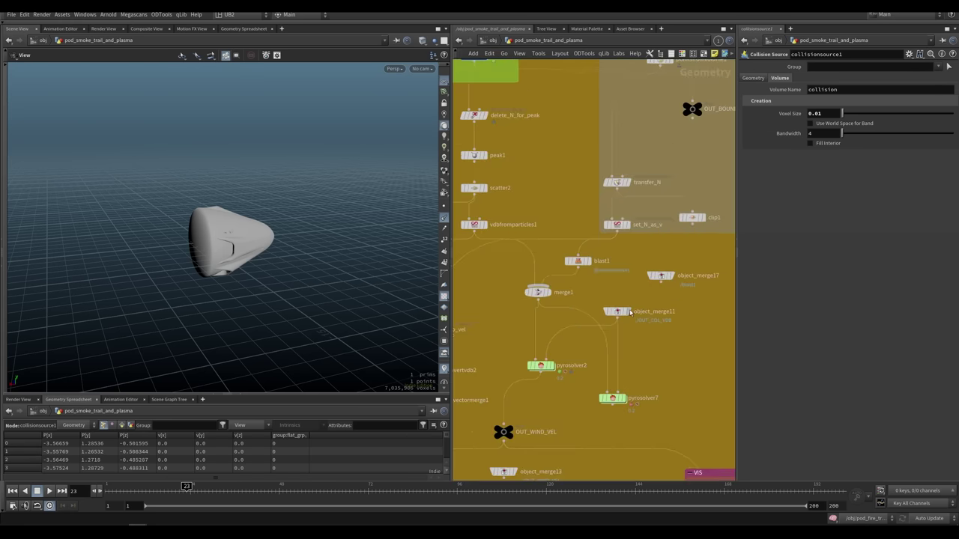
pyautogui.moveTo(616, 396); pyautogui.dragTo(702, 373)
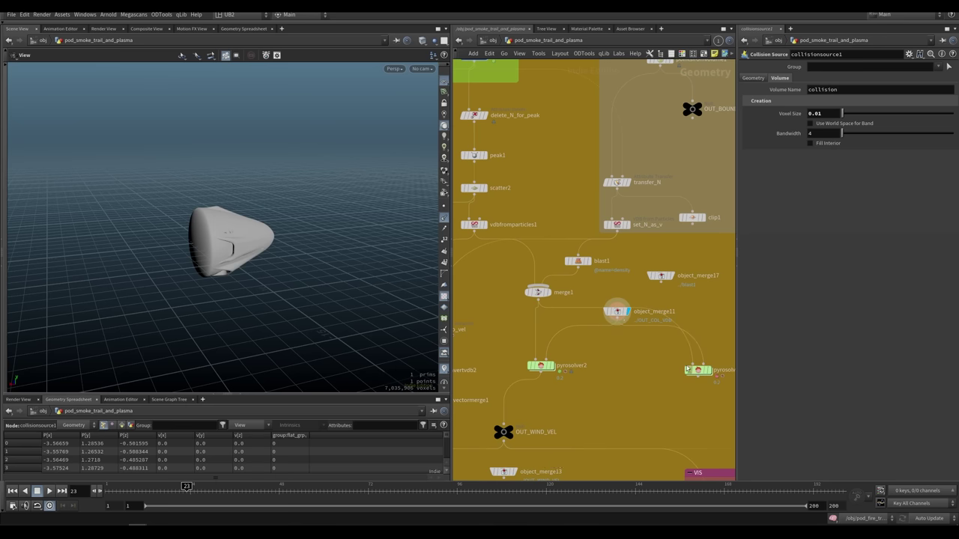
pyautogui.moveTo(618, 312); pyautogui.dragTo(572, 324)
# Step: Display pyrosolver2 and play its smoke simulation from the first frame
pyautogui.click(552, 365)
pyautogui.moveTo(525, 384); pyautogui.dragTo(589, 335, button='middle')
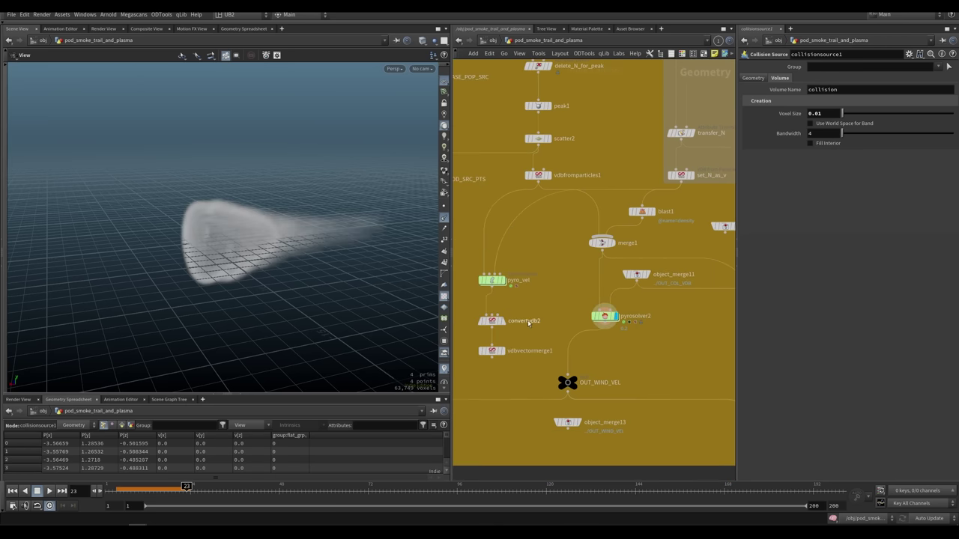
pyautogui.hotkey('ctrl', 'Up')
pyautogui.press('Up')
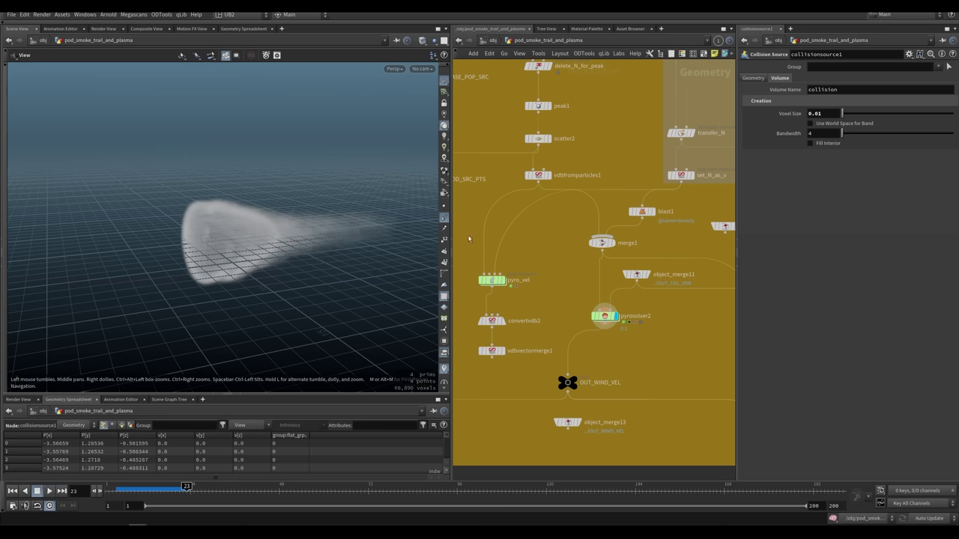
# Step: Compare the pyro_vel, convertvdb2 and vdbvectormerge1 chain with the pyrosolver2 node by inspecting their settings
pyautogui.moveTo(556, 280); pyautogui.dragTo(571, 251, button='middle')
pyautogui.moveTo(579, 216); pyautogui.dragTo(534, 321)
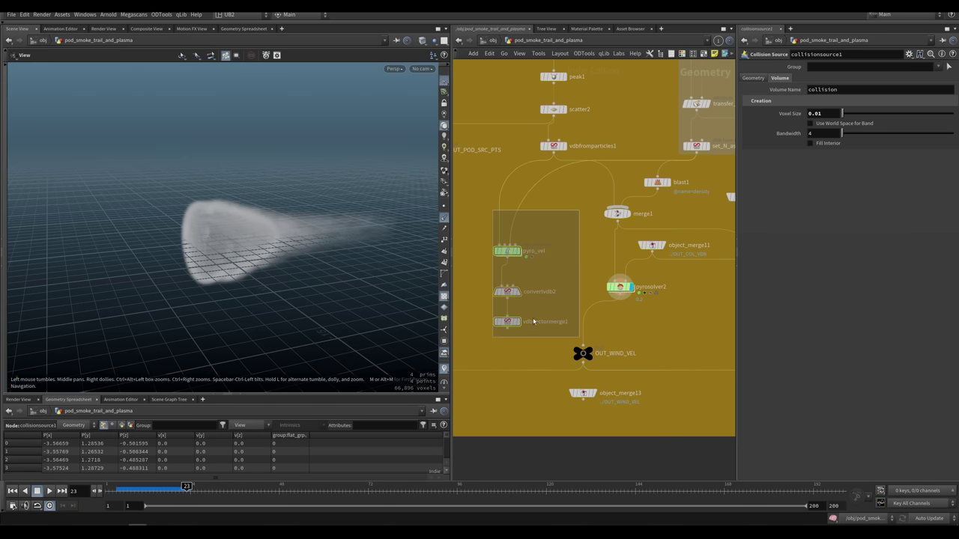
pyautogui.moveTo(567, 279); pyautogui.dragTo(574, 272)
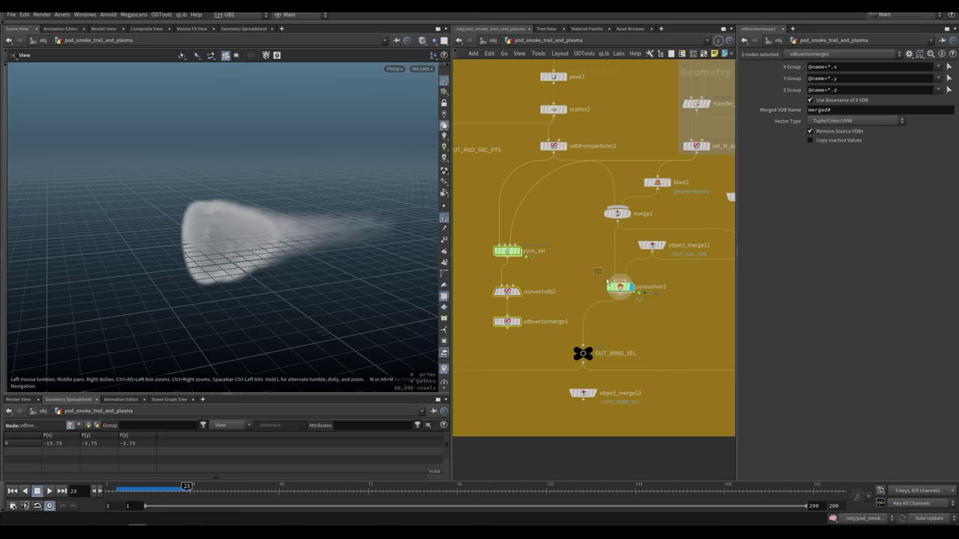
pyautogui.click(609, 284)
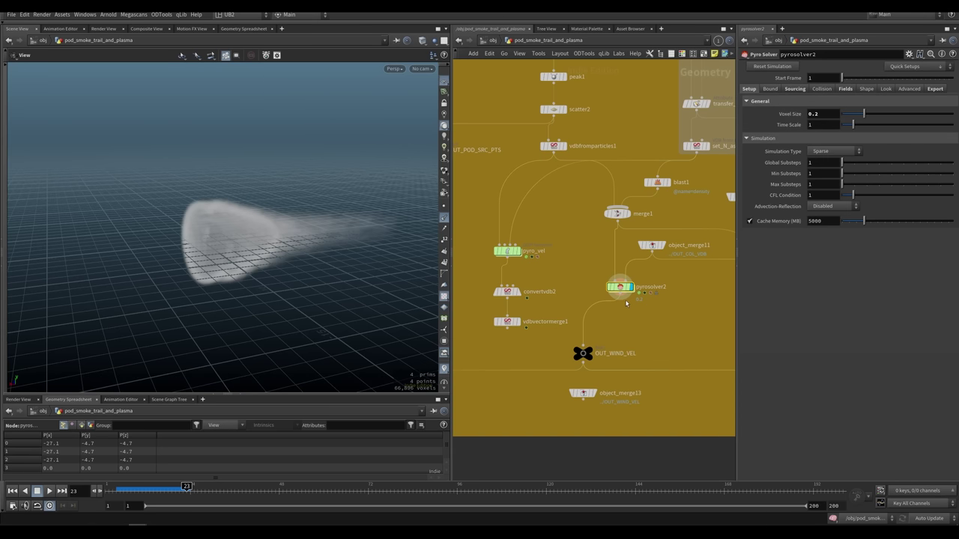
pyautogui.click(508, 251)
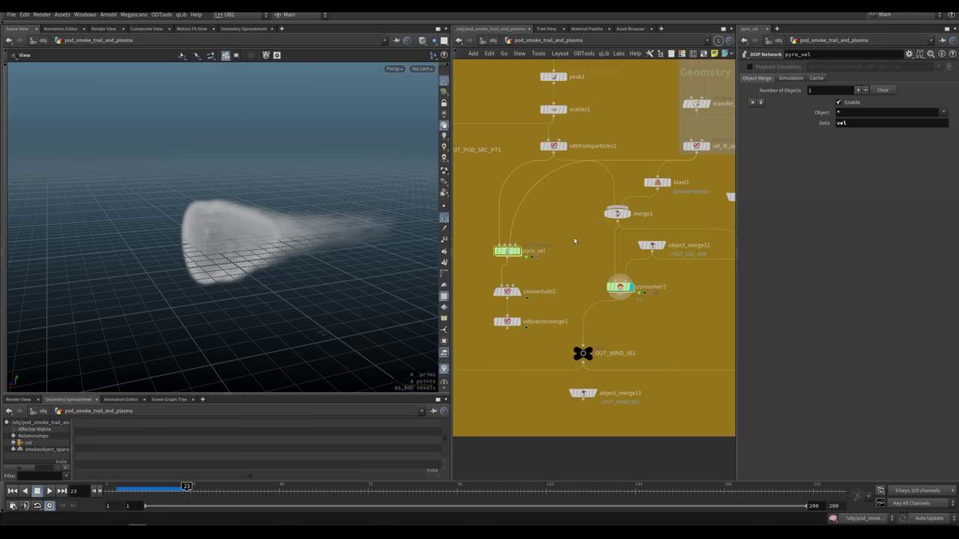
# Step: Enter the pyro_vel DOP network and inspect the col static object and the pyrosolver_sparse1 shape settings
pyautogui.press('i')
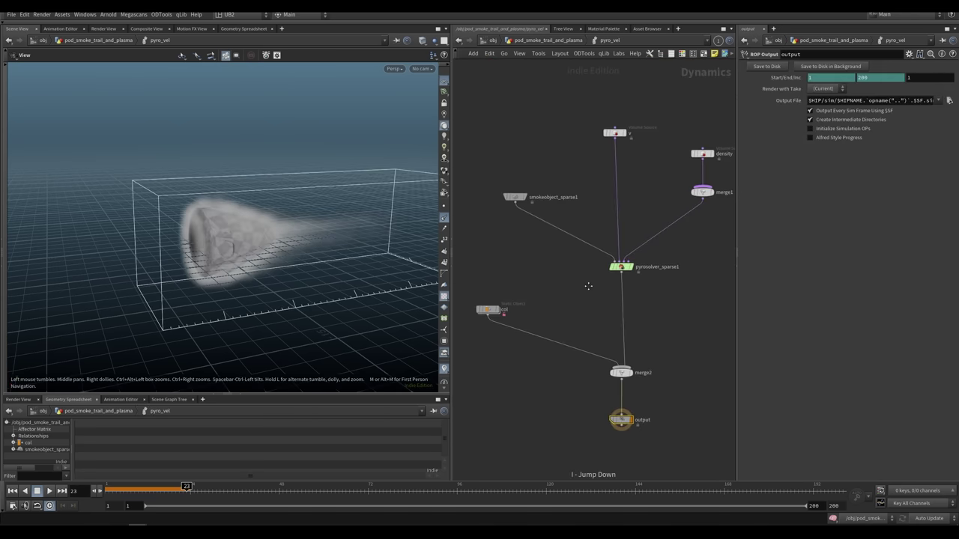
pyautogui.moveTo(516, 312); pyautogui.dragTo(503, 339, button='middle')
pyautogui.moveTo(520, 308); pyautogui.dragTo(468, 382)
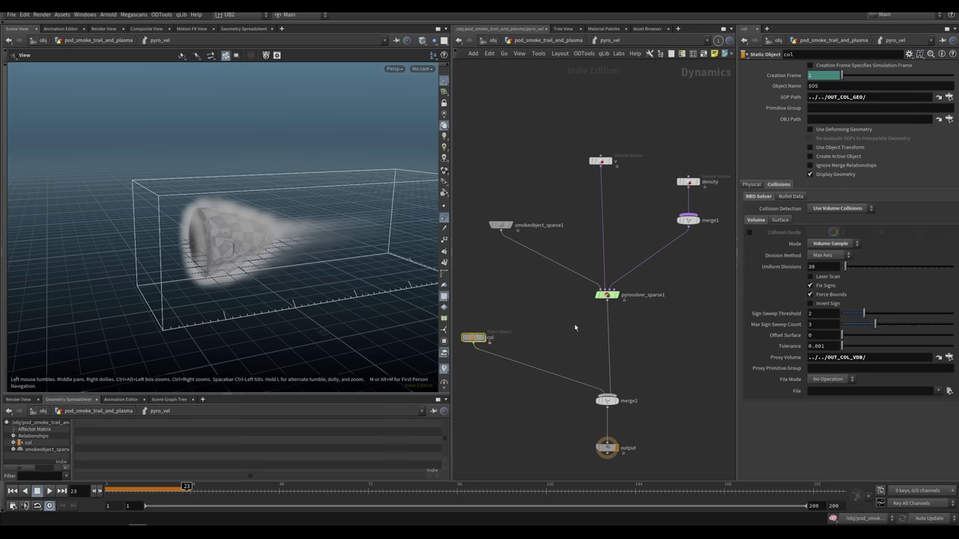
pyautogui.click(607, 294)
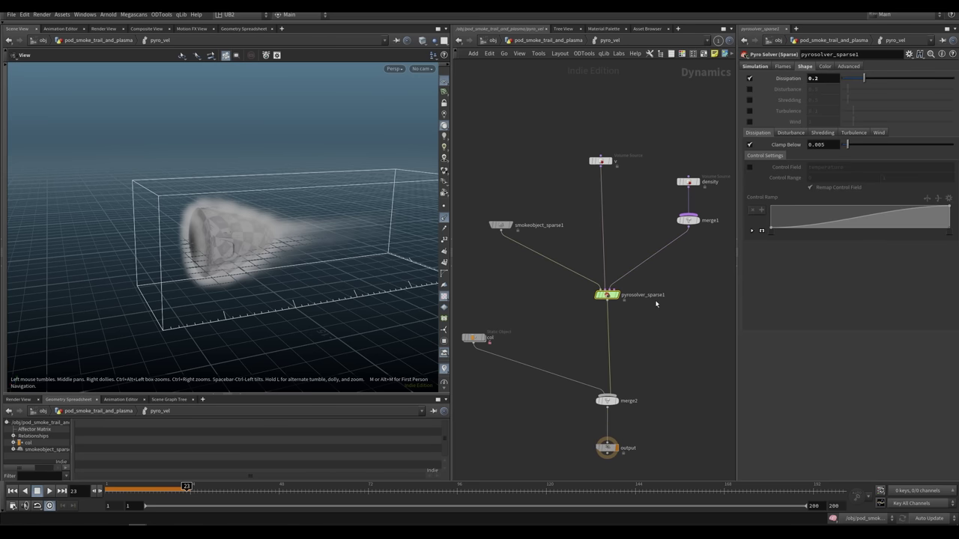
pyautogui.moveTo(607, 294); pyautogui.dragTo(607, 310)
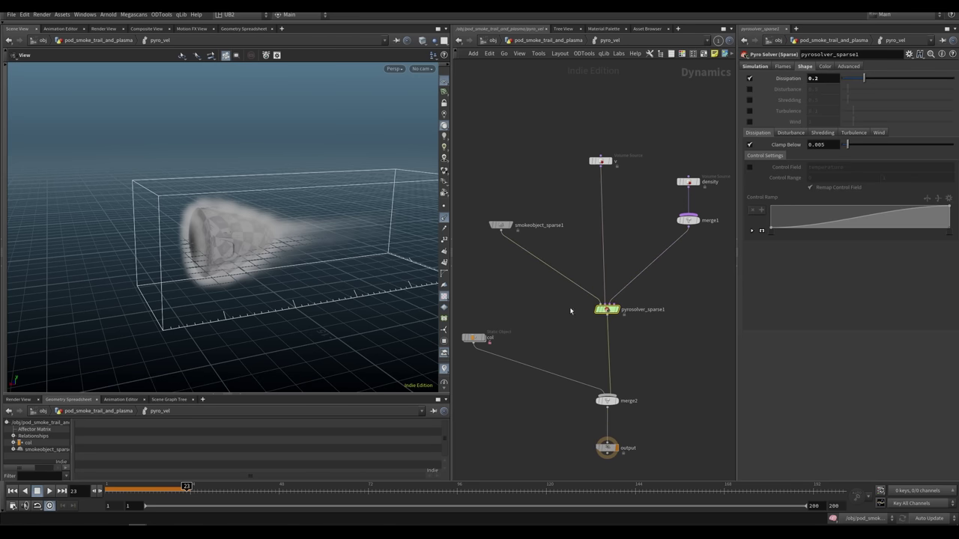
# Step: Inspect the v and density volume sources feeding pyrosolver_sparse1
pyautogui.moveTo(482, 276); pyautogui.dragTo(545, 199)
pyautogui.moveTo(575, 141); pyautogui.dragTo(633, 184)
pyautogui.moveTo(624, 178); pyautogui.dragTo(593, 179, button='middle')
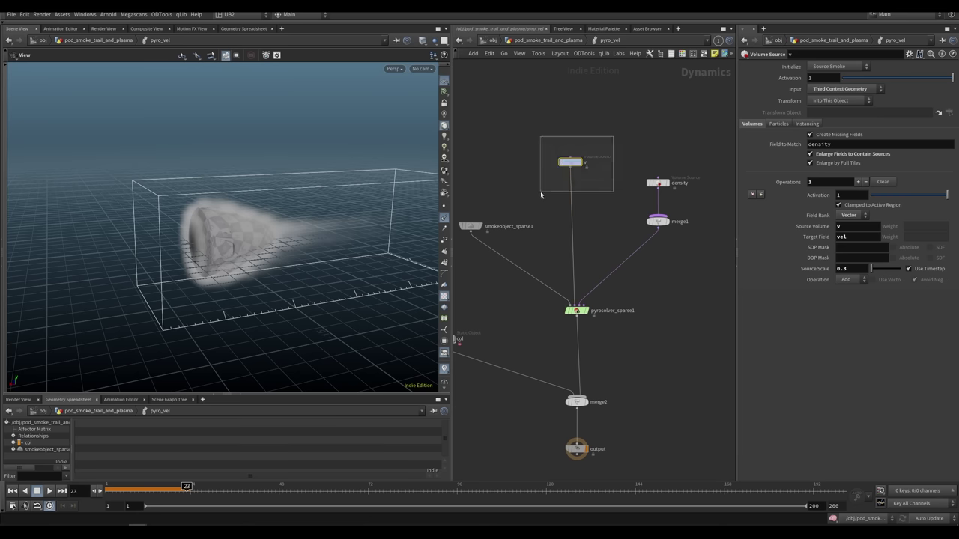
pyautogui.moveTo(611, 221); pyautogui.dragTo(585, 247, button='middle')
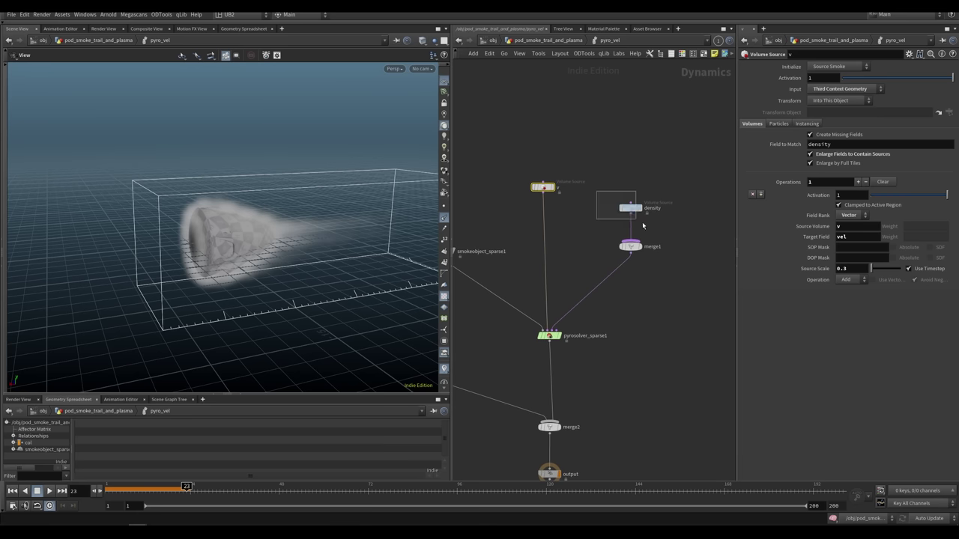
pyautogui.moveTo(642, 222); pyautogui.dragTo(642, 222)
# Step: Play the pyro_vel simulation from the first frame, view it from another angle, and return to the parent network
pyautogui.hotkey('ctrl', 'Up')
pyautogui.press('Up')
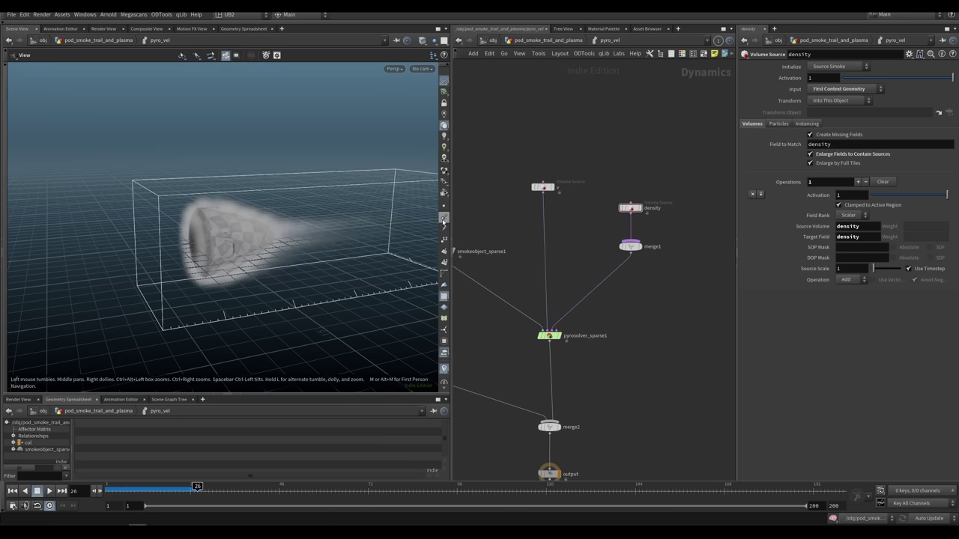
pyautogui.moveTo(333, 273); pyautogui.dragTo(323, 254)
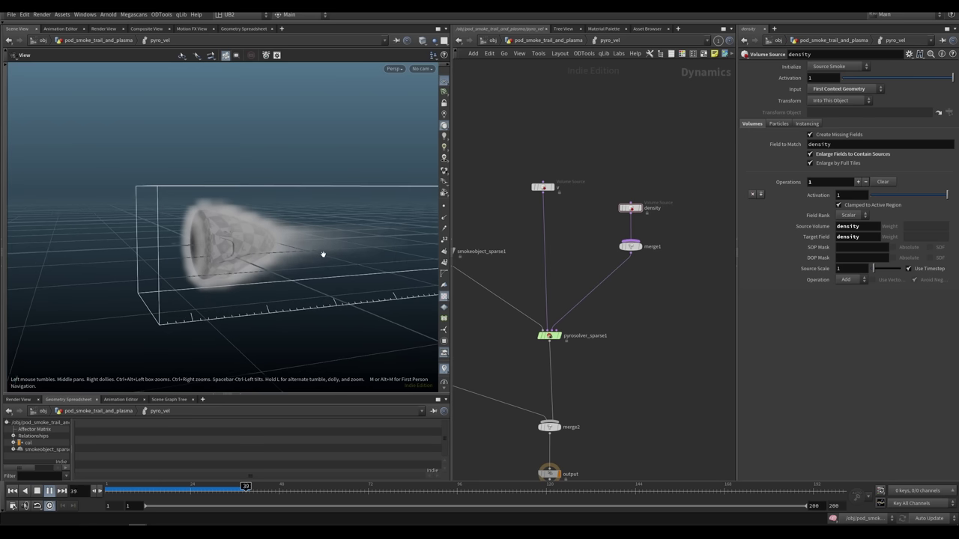
pyautogui.press('u')
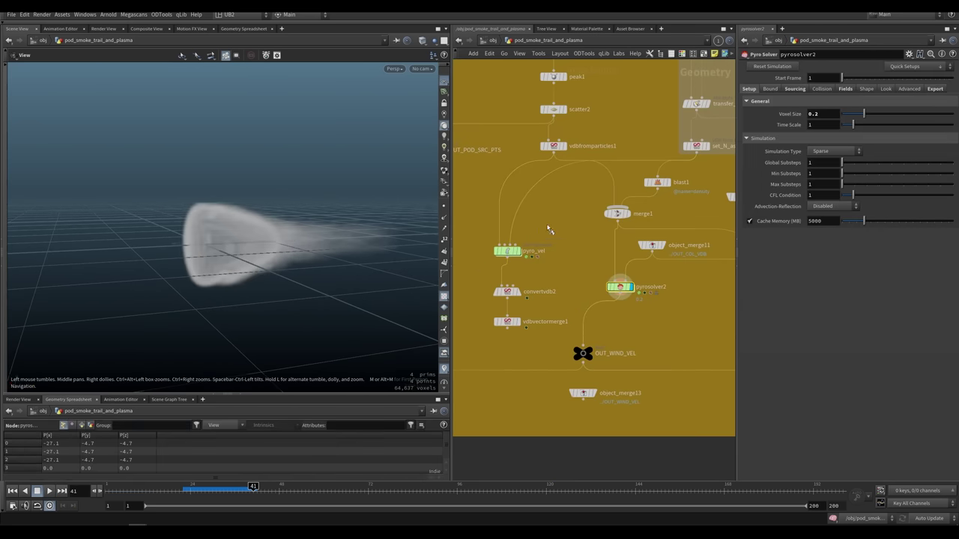
# Step: Display pyro_vel and check the info on the vel volumes it outputs
pyautogui.click(518, 251)
pyautogui.press('i')
pyautogui.press('u')
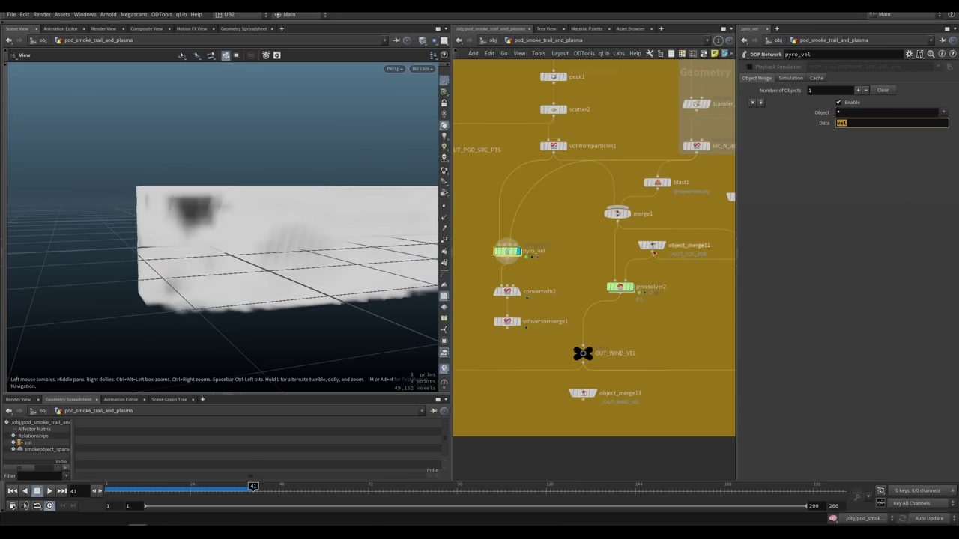
pyautogui.middleClick(509, 258)
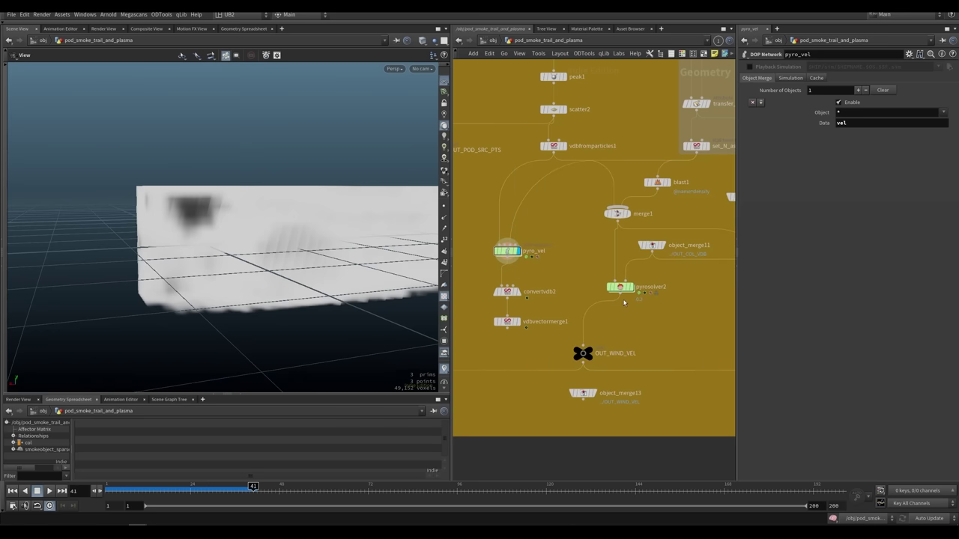
# Step: Check the info on pyrosolver2 and open its export field settings
pyautogui.middleClick(621, 292)
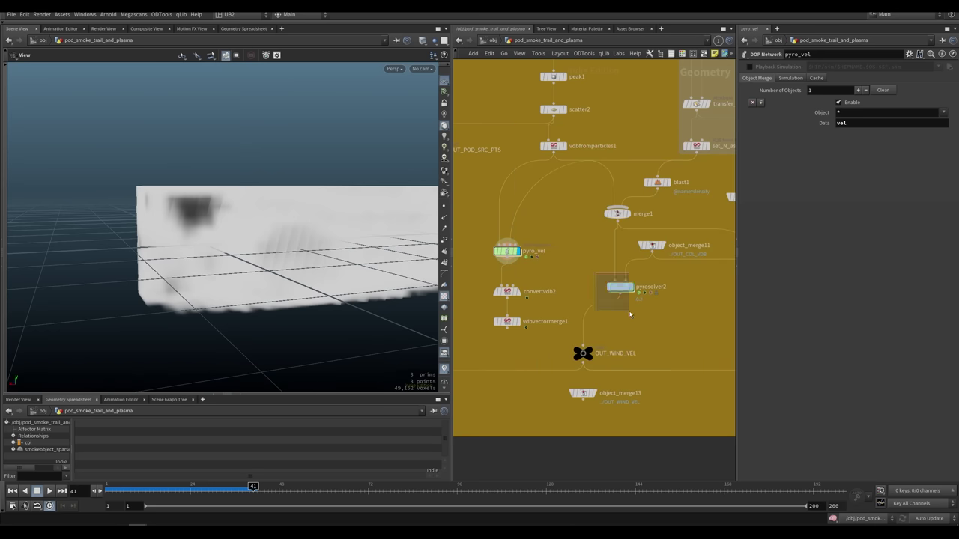
pyautogui.click(621, 287)
pyautogui.click(934, 89)
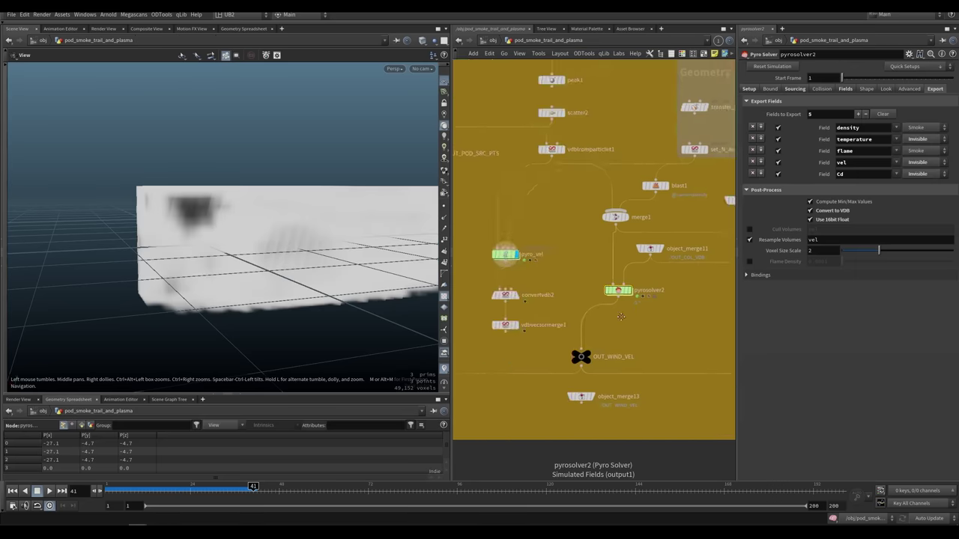
# Step: Enter pyrosolver7, rewind to the first frame, and select its dopnet1 node
pyautogui.moveTo(719, 329); pyautogui.dragTo(604, 305, button='middle')
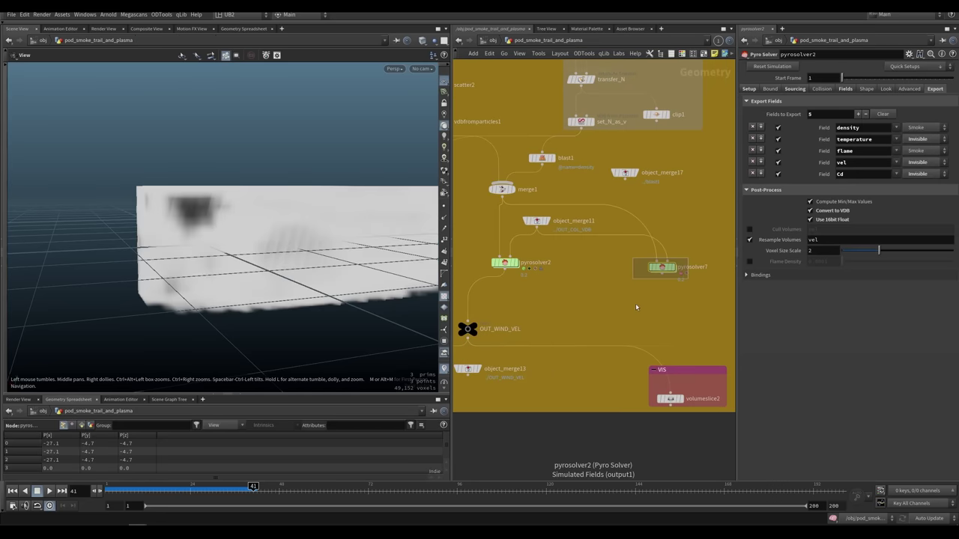
pyautogui.press('i')
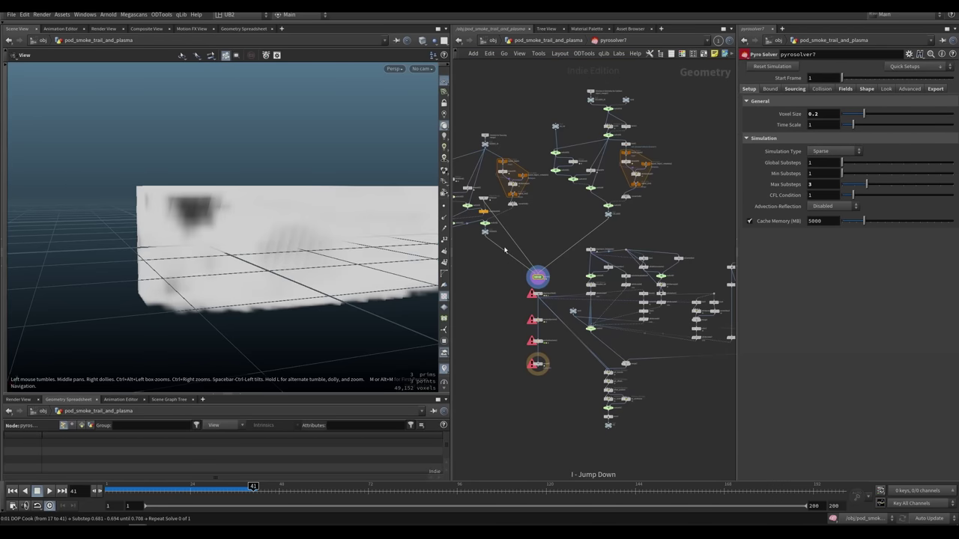
pyautogui.hotkey('ctrl', 'Up')
pyautogui.moveTo(552, 240); pyautogui.dragTo(527, 284)
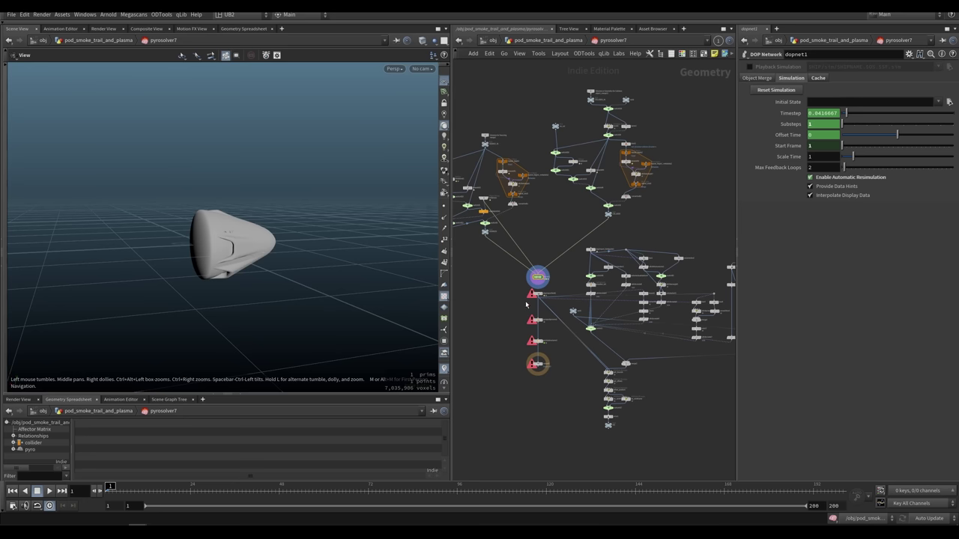
pyautogui.scroll(2, 525, 304)
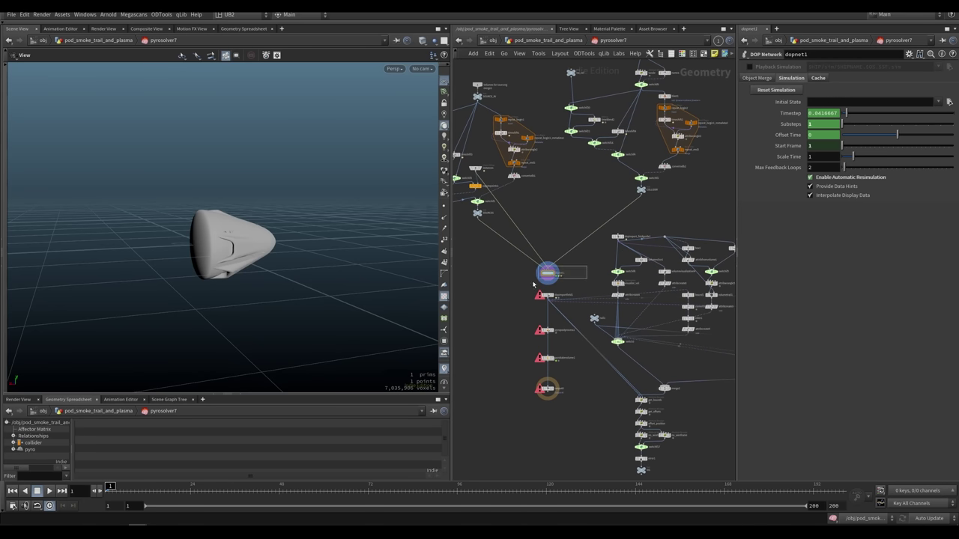
# Step: Enter dopnet1 and inspect the volumesource1 node feeding velocity into pyro_solver
pyautogui.press('i')
pyautogui.press('h')
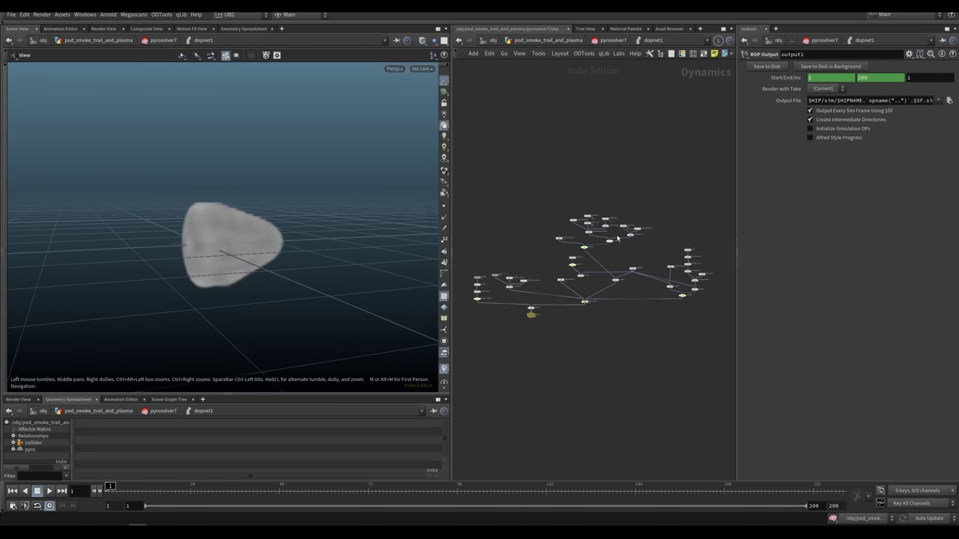
pyautogui.scroll(4, 636, 242)
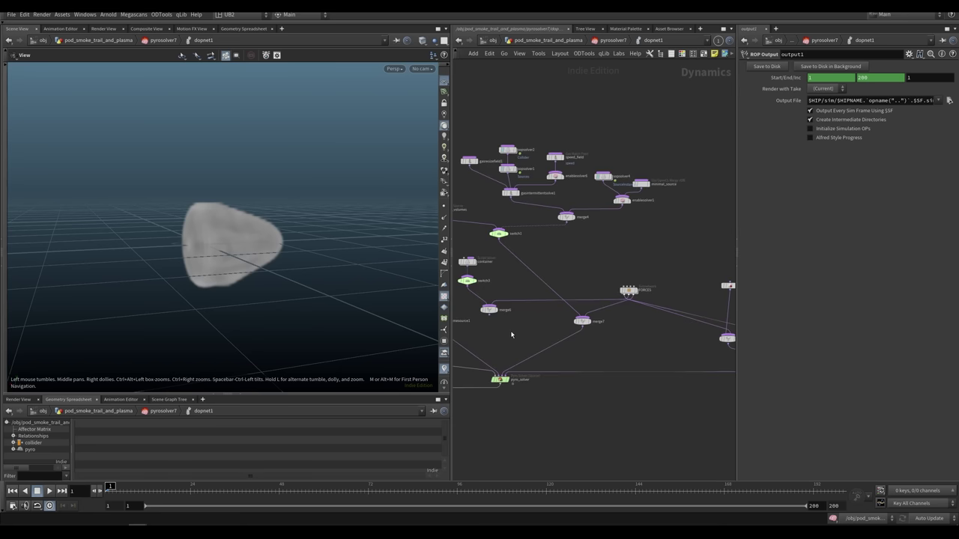
pyautogui.click(493, 272)
pyautogui.scroll(4, 569, 299)
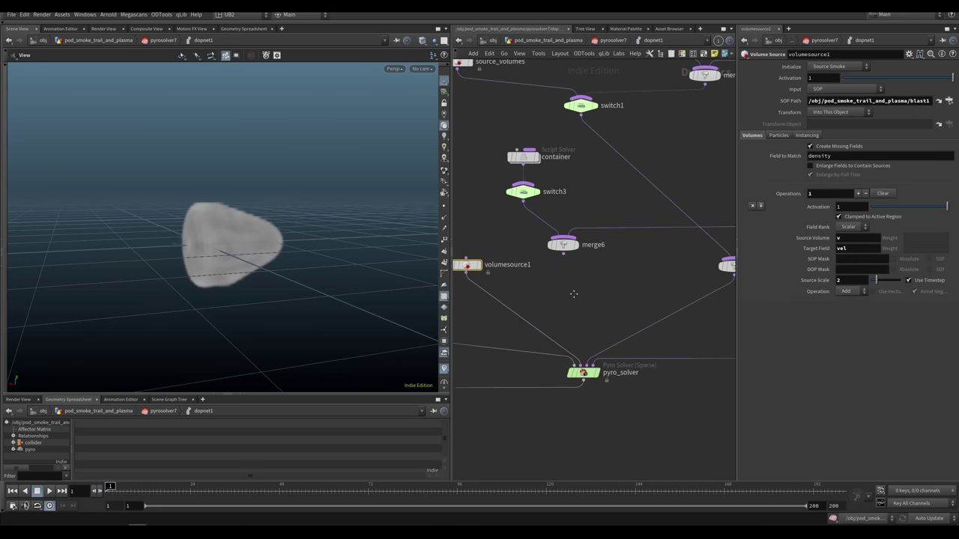
# Step: Return to the pod_smoke_trail_and_plasma network, revisit pyro_vel, and open pyrosolver2's shape settings
pyautogui.scroll(-6, 592, 279)
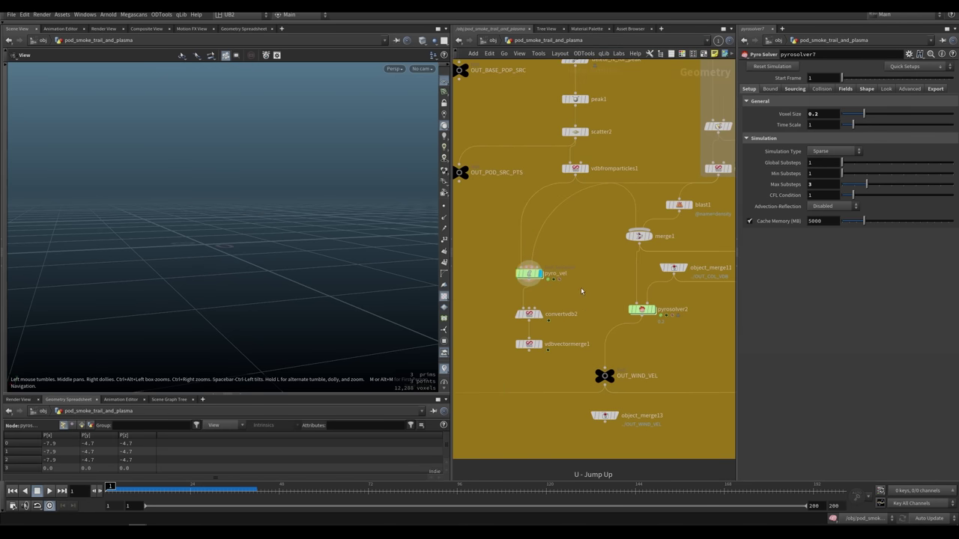
pyautogui.press('i')
pyautogui.press('u')
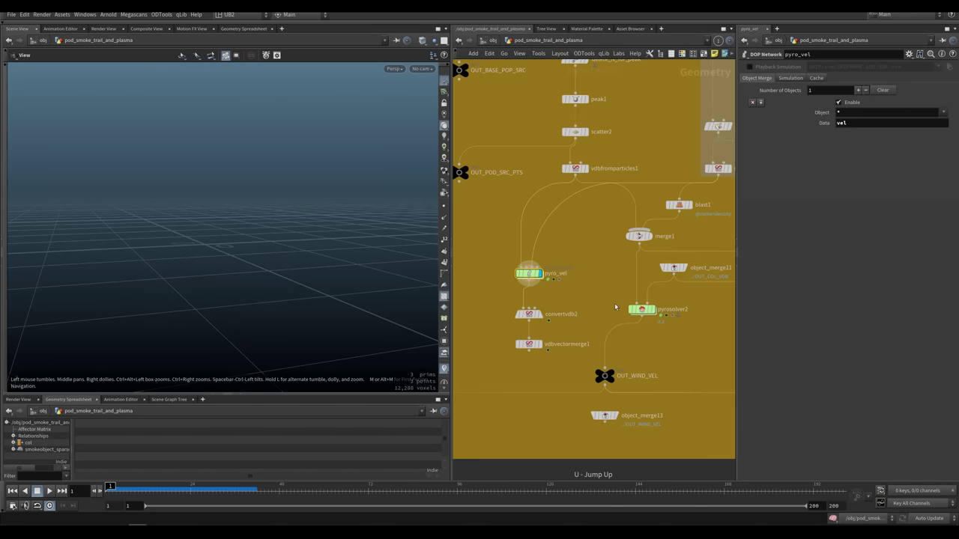
pyautogui.click(641, 309)
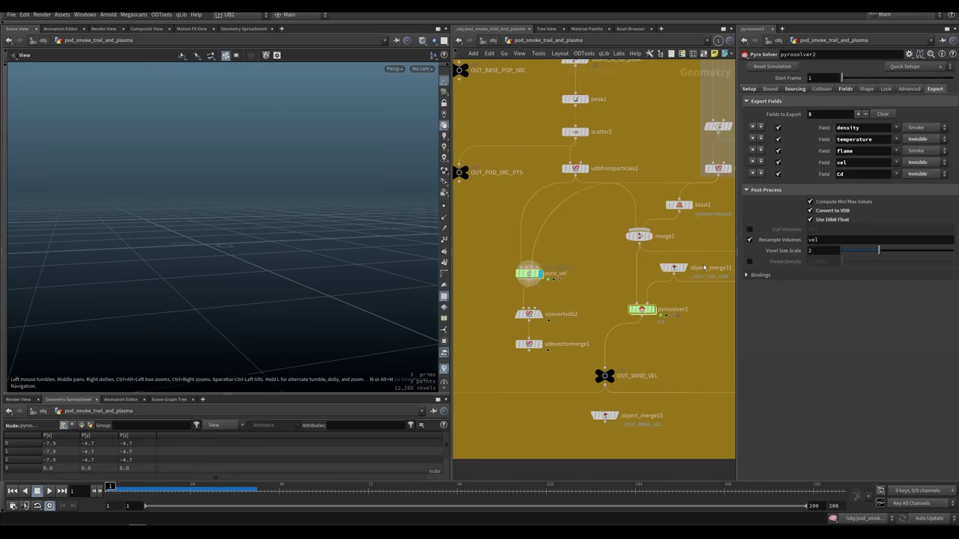
pyautogui.click(866, 89)
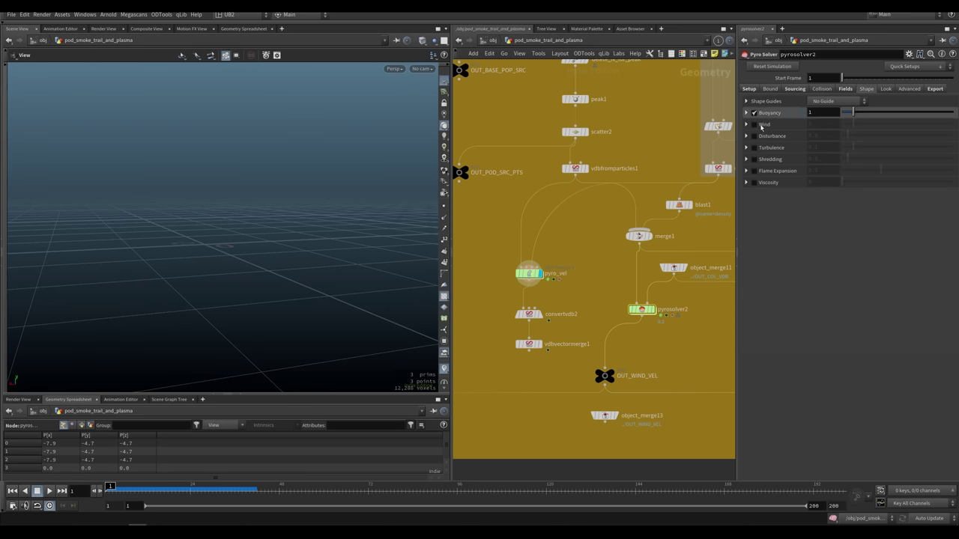
# Step: Compare the node info of vdbvectormerge1 at frames 1 and 18 with that of OUT_WIND_VEL, checking the velocity volumes
pyautogui.scroll(-3, 631, 274)
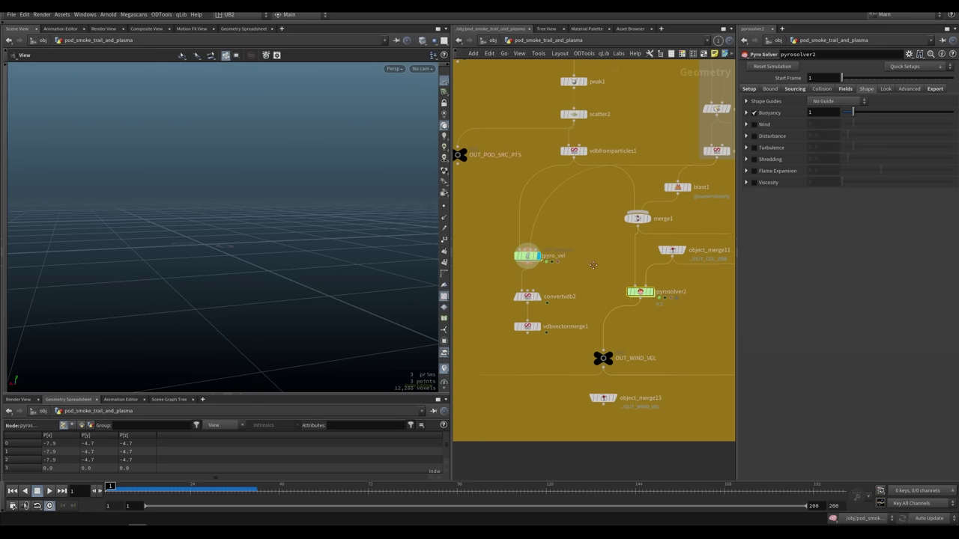
pyautogui.click(521, 303)
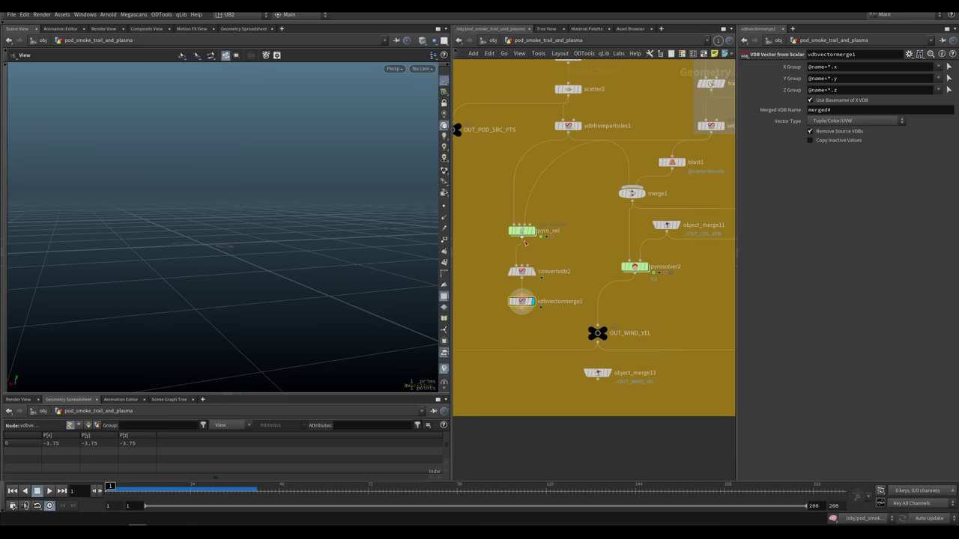
pyautogui.middleClick(524, 242)
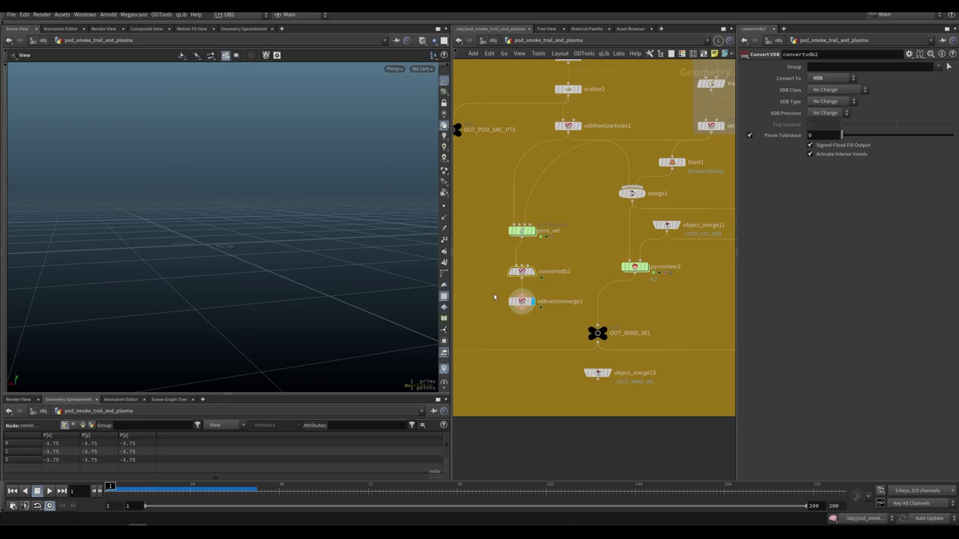
pyautogui.middleClick(522, 302)
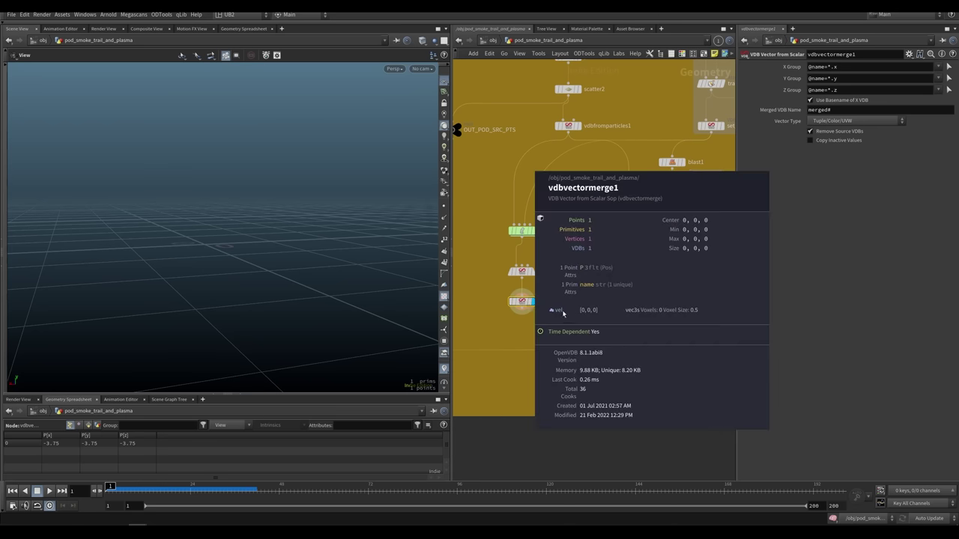
pyautogui.click(168, 491)
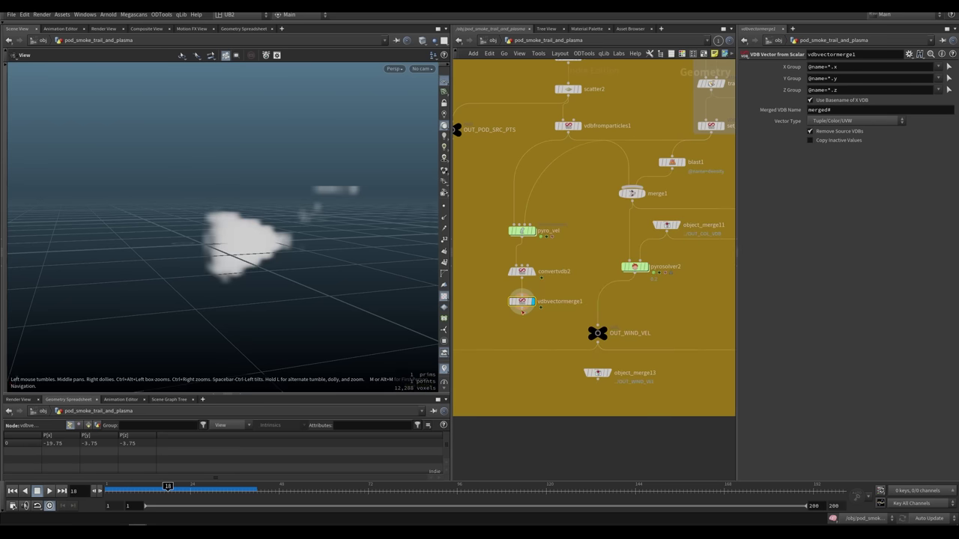
pyautogui.middleClick(522, 302)
pyautogui.moveTo(573, 322); pyautogui.dragTo(618, 355)
pyautogui.middleClick(593, 333)
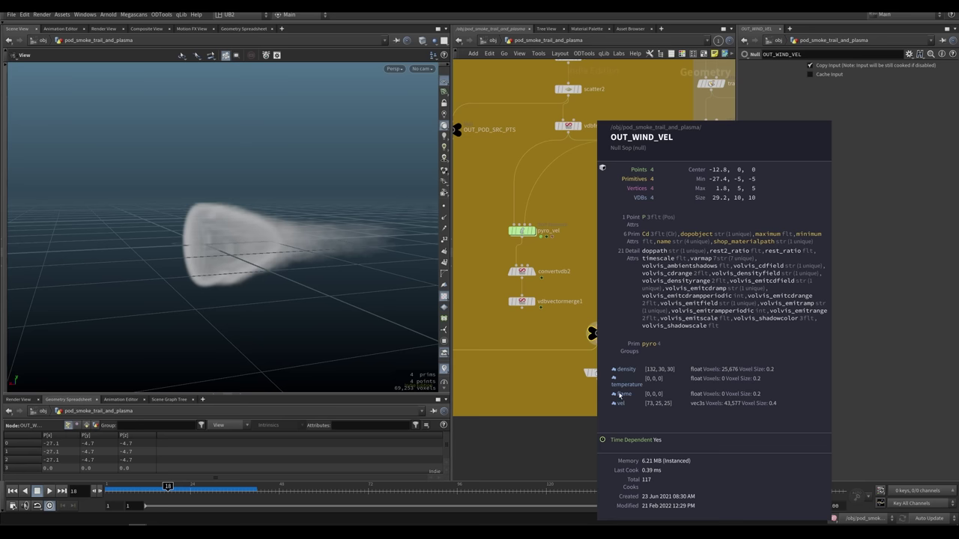
# Step: Exclude the temperature, flame and Cd fields from pyrosolver2's exported fields
pyautogui.click(635, 266)
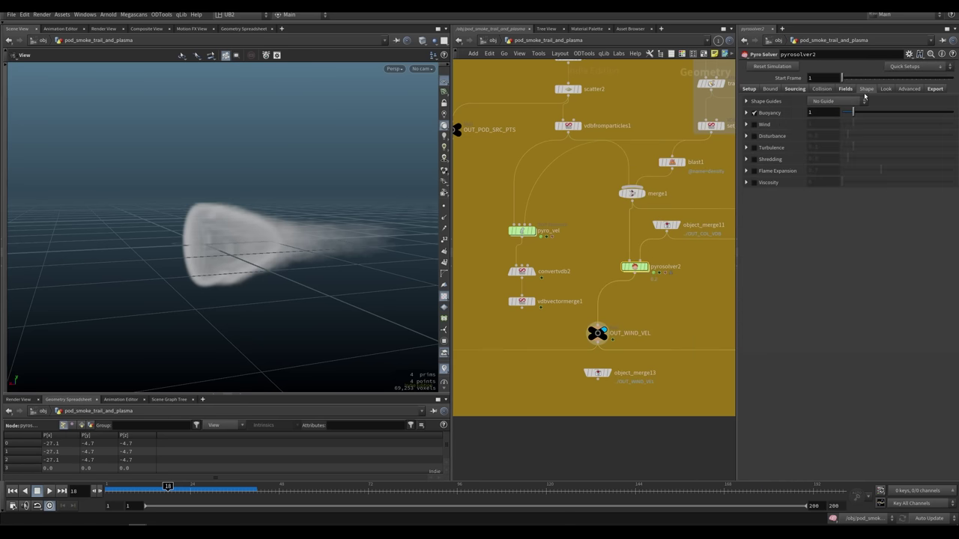
pyautogui.click(933, 89)
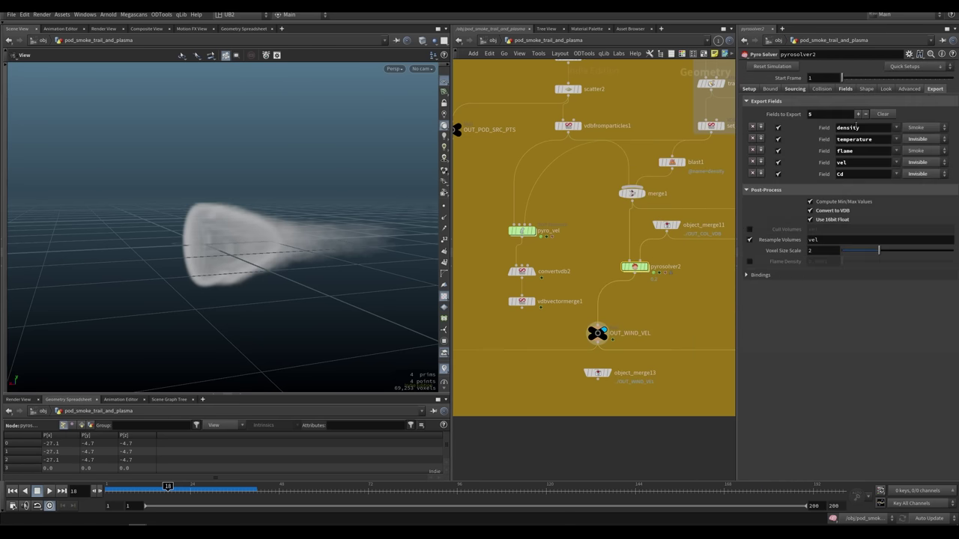
pyautogui.click(777, 139)
pyautogui.click(777, 151)
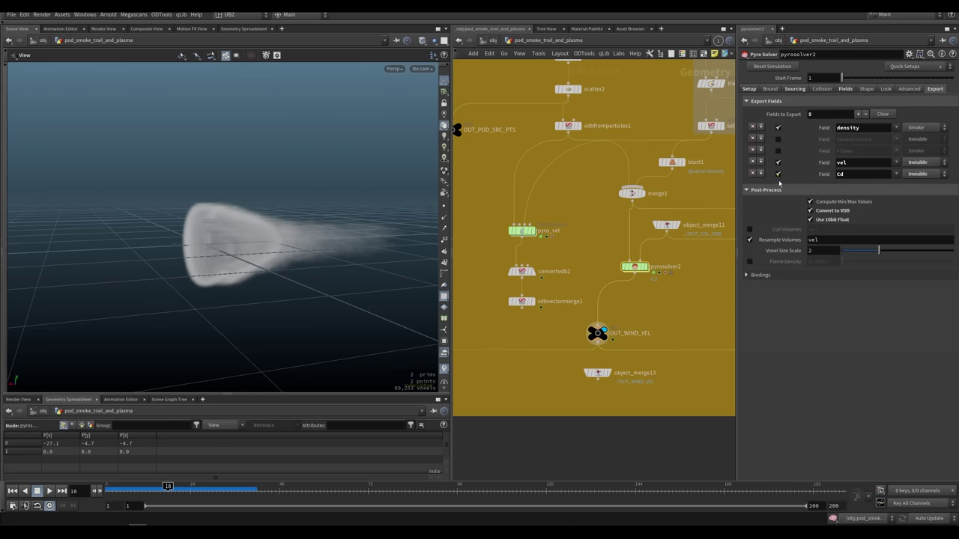
pyautogui.click(778, 175)
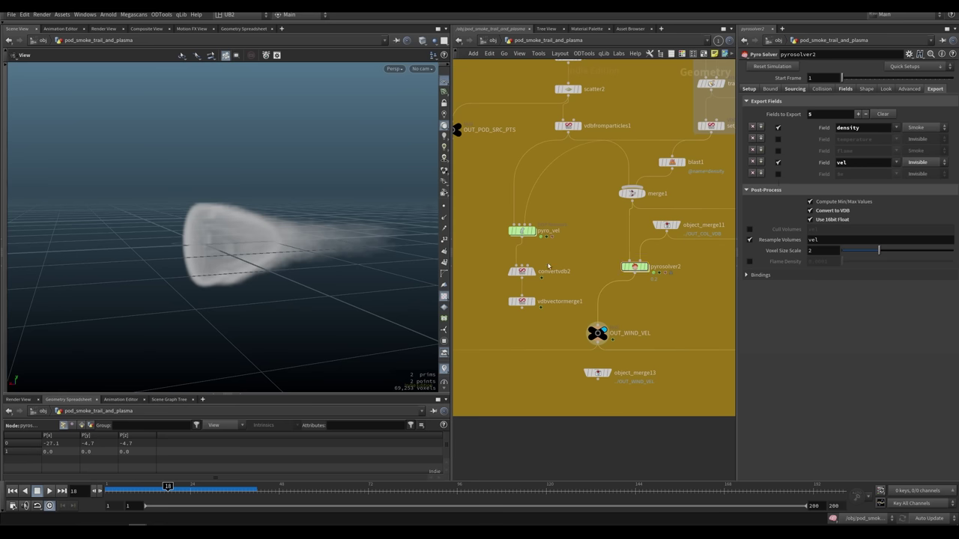
# Step: Display pyro_vel for comparison and set the vel export field's visualization on pyrosolver2 to Smoke
pyautogui.click(522, 231)
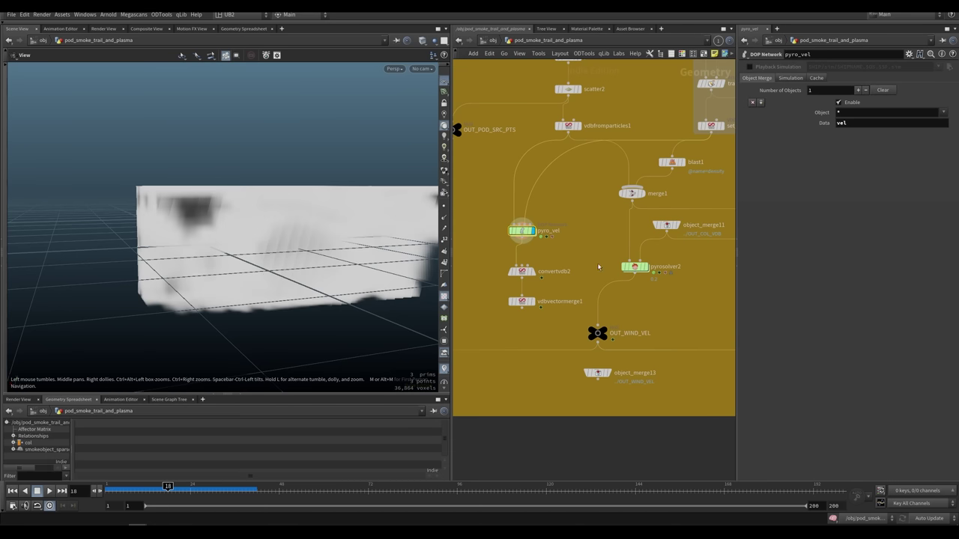
pyautogui.click(634, 267)
pyautogui.click(920, 162)
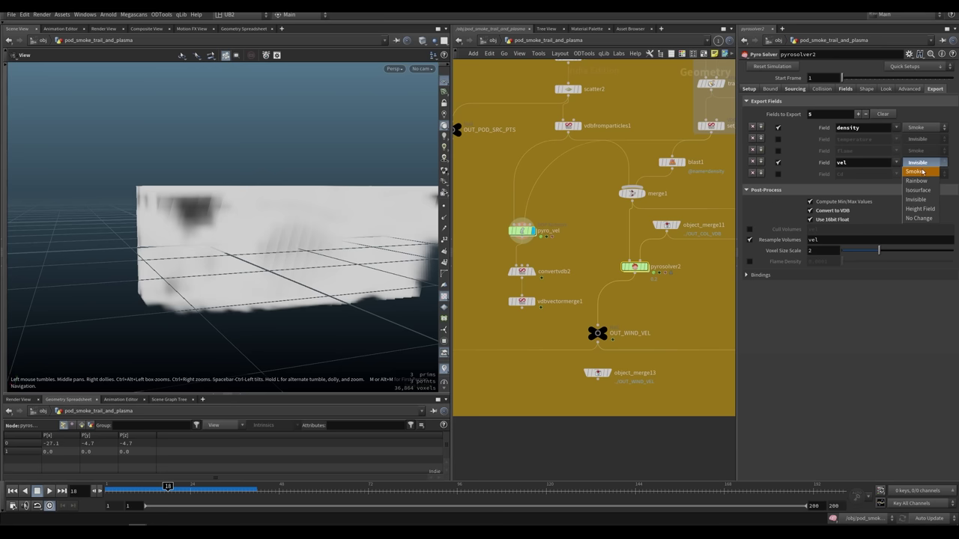
pyautogui.click(923, 172)
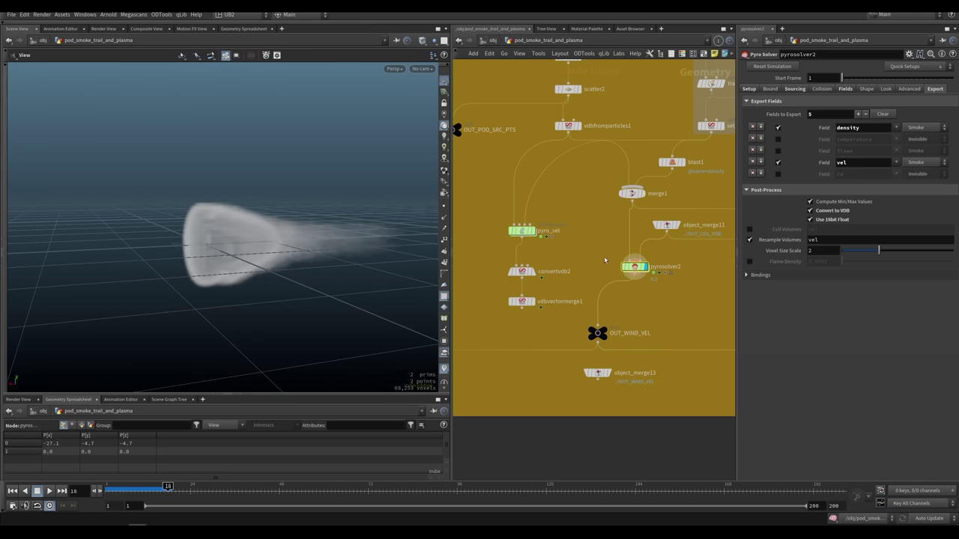
pyautogui.click(598, 332)
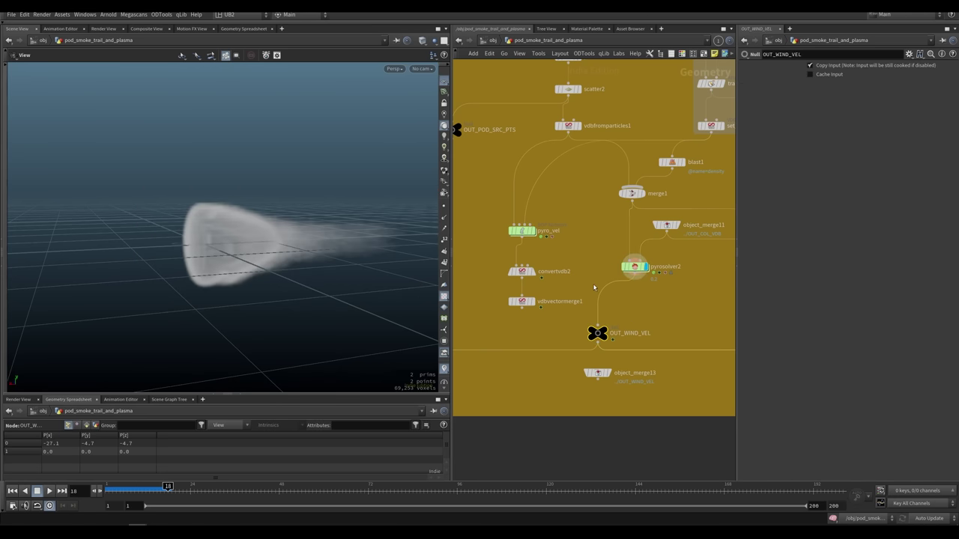
pyautogui.click(634, 267)
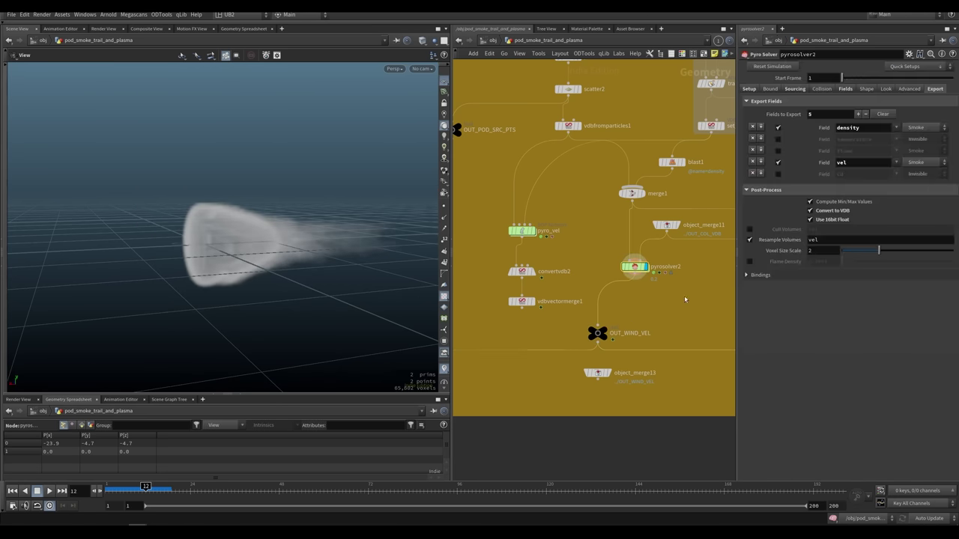
# Step: Set the vel export field's visualization on pyrosolver2 back to Invisible
pyautogui.click(923, 163)
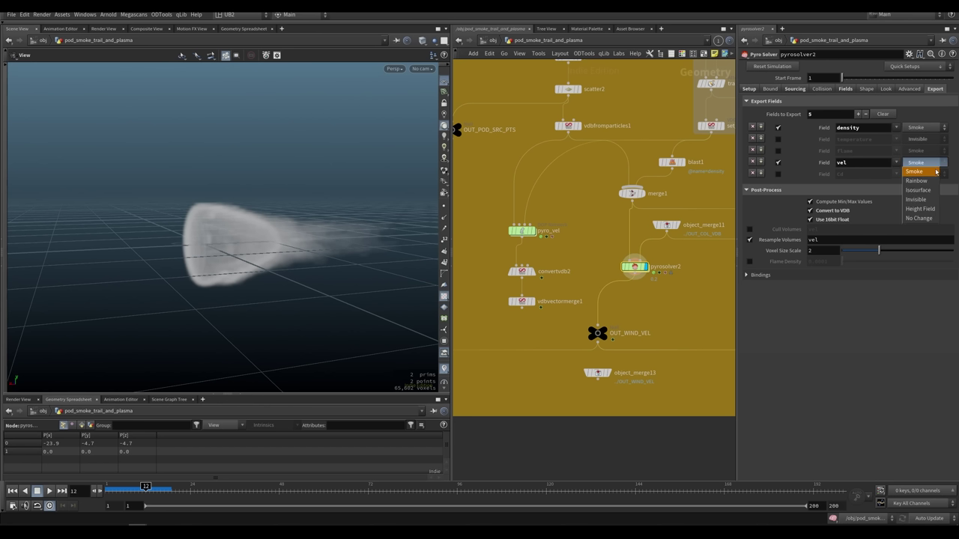
pyautogui.click(924, 170)
pyautogui.click(925, 164)
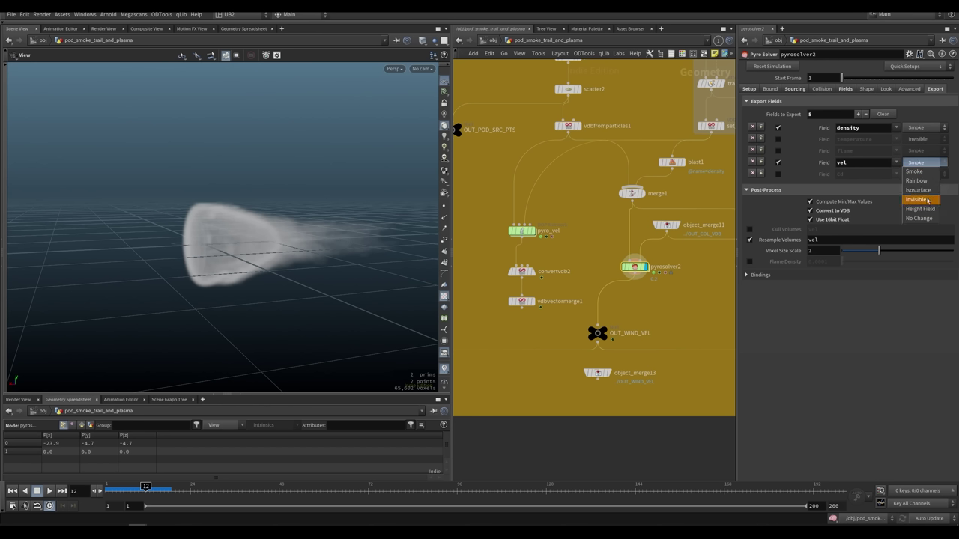
pyautogui.click(927, 199)
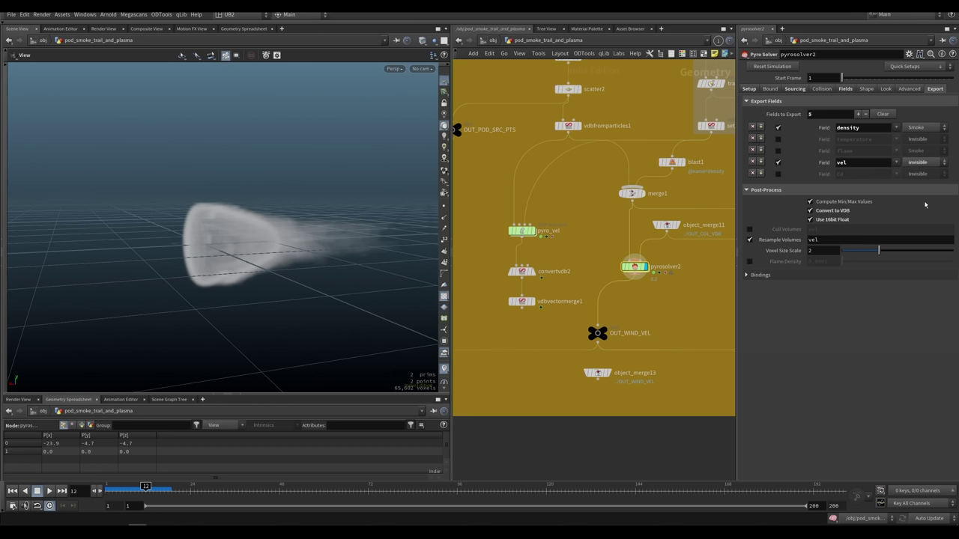
# Step: Turn off pyrosolver2's min/max computation, VDB conversion, 16bit float and volume resampling, and visualize vel as Smoke
pyautogui.click(811, 219)
pyautogui.click(809, 211)
pyautogui.click(810, 201)
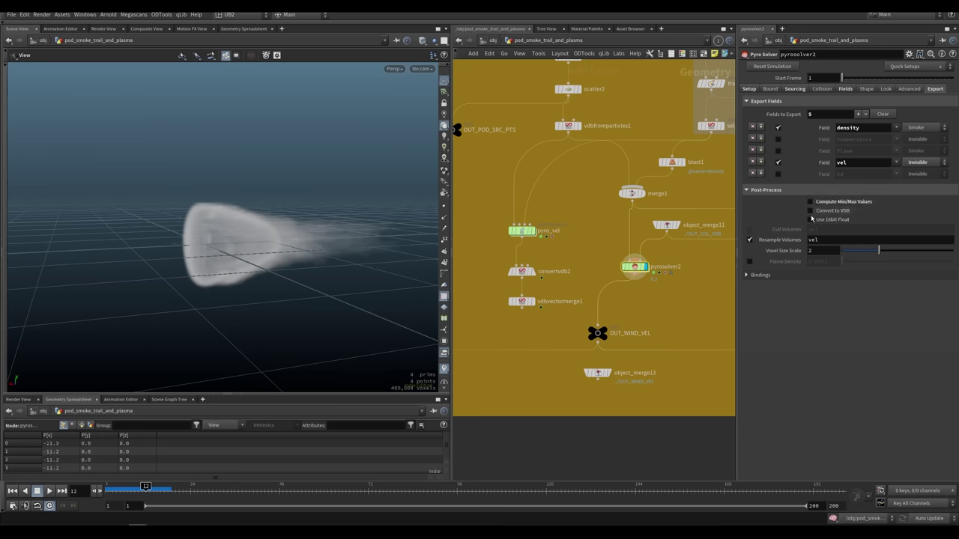
pyautogui.click(750, 240)
pyautogui.click(923, 162)
pyautogui.click(922, 174)
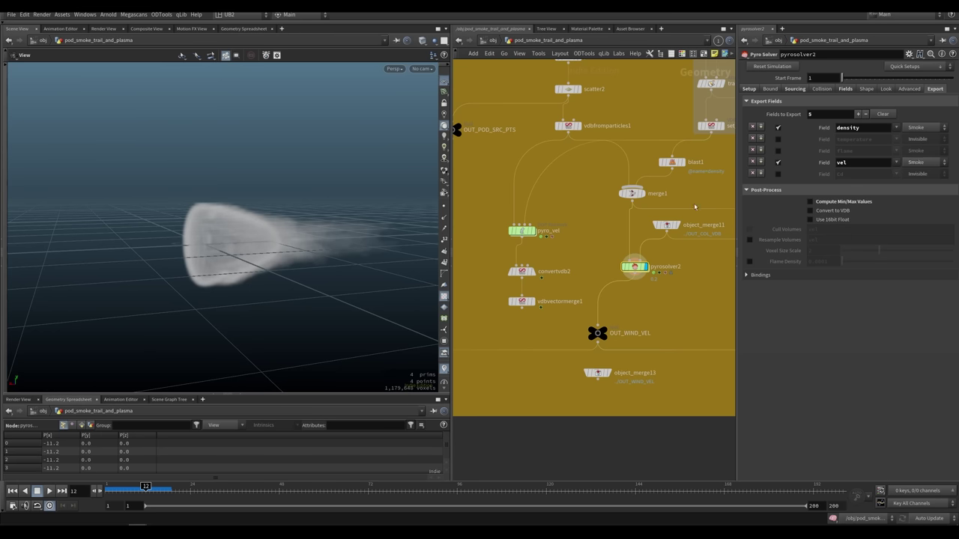
# Step: Exclude density from pyrosolver2's export, move to frame 14 and reset the simulation to test the vel display
pyautogui.click(778, 128)
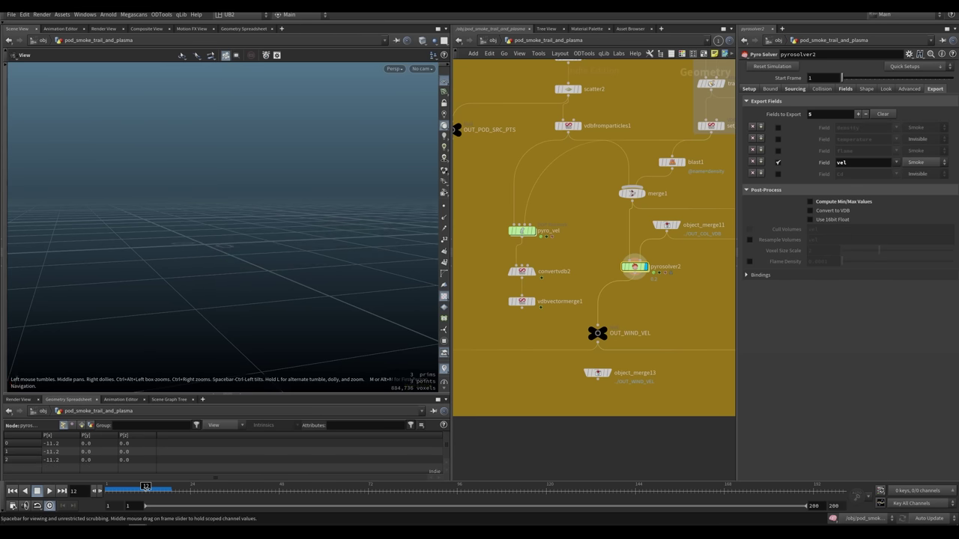
pyautogui.moveTo(110, 488); pyautogui.dragTo(155, 487)
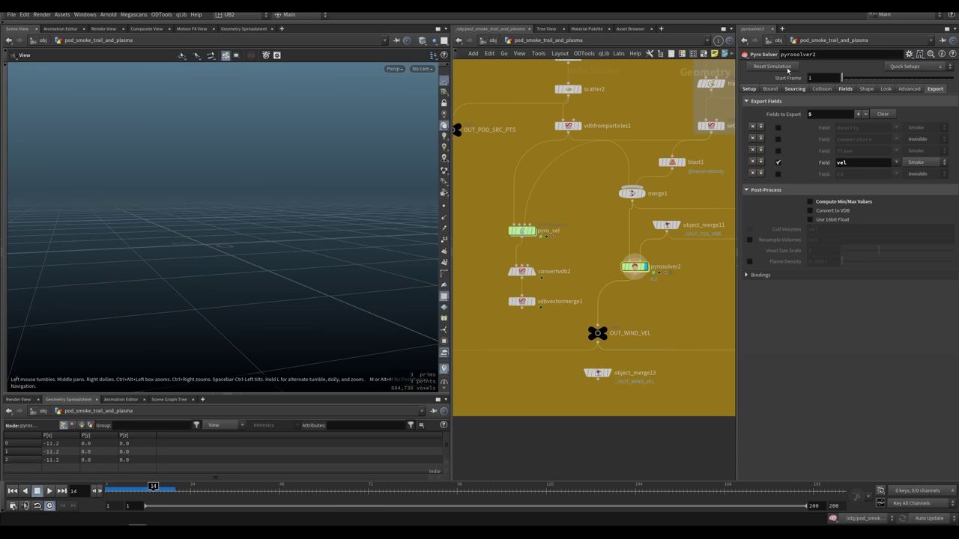
pyautogui.click(786, 68)
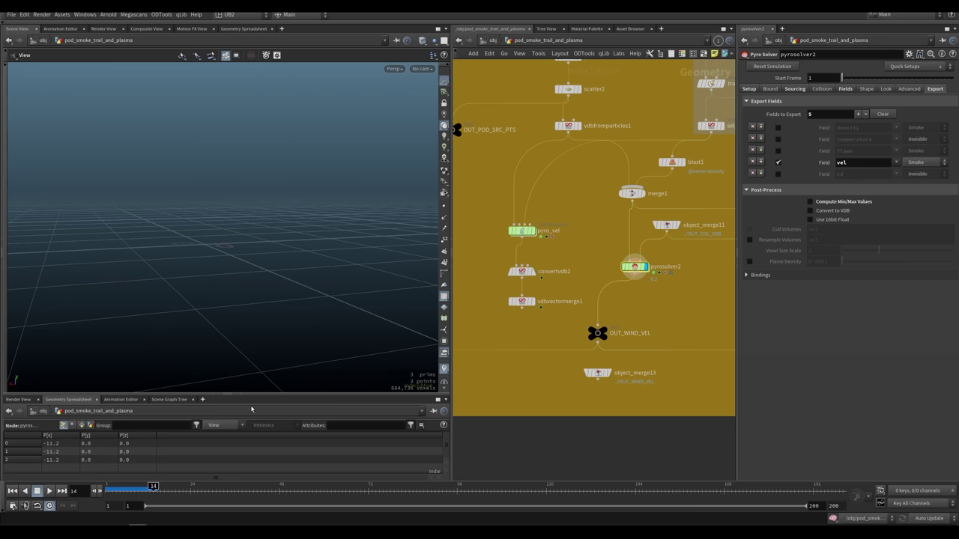
# Step: Restore density export, set vel to Invisible, and re-enable min/max computation, VDB conversion, 16bit float and vel resampling
pyautogui.click(778, 128)
pyautogui.click(923, 163)
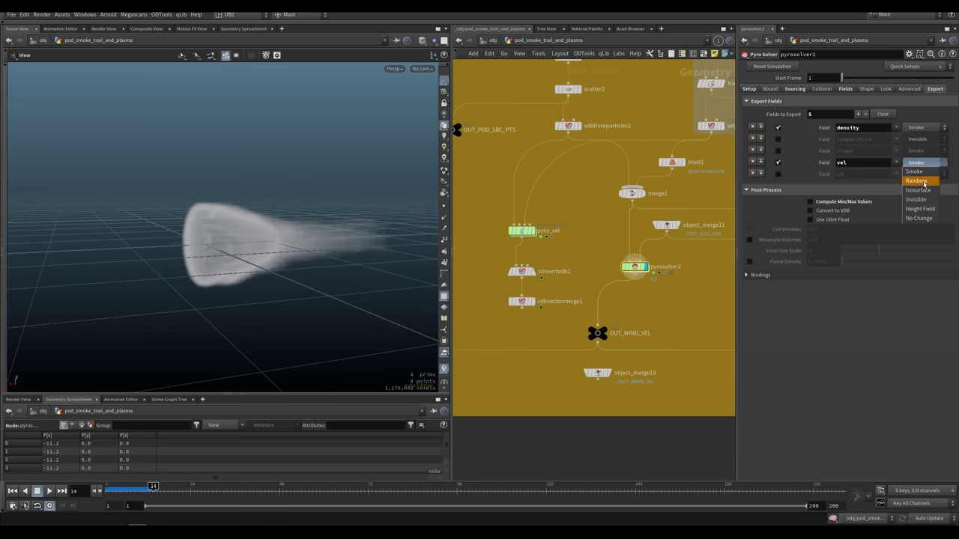
pyautogui.click(919, 196)
pyautogui.click(839, 205)
pyautogui.click(829, 211)
pyautogui.click(827, 219)
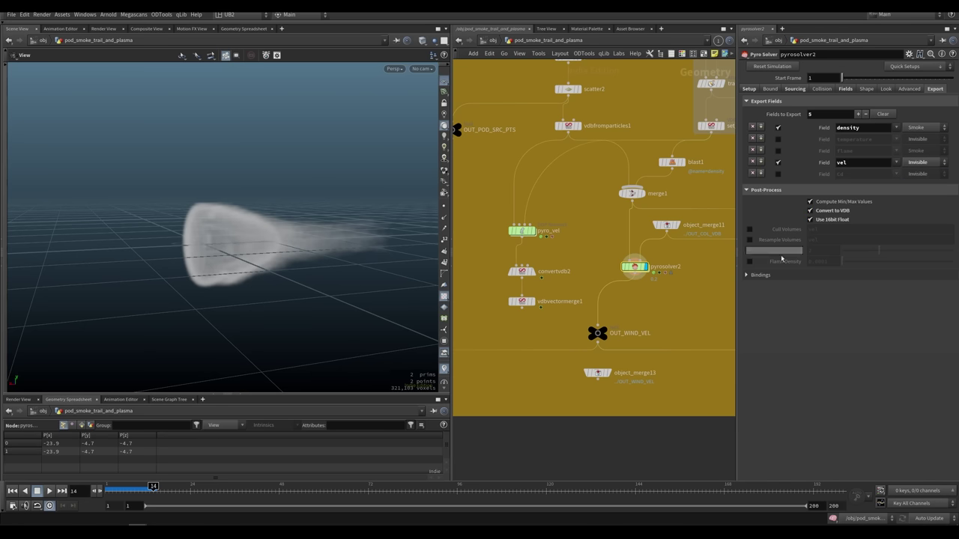
pyautogui.click(750, 240)
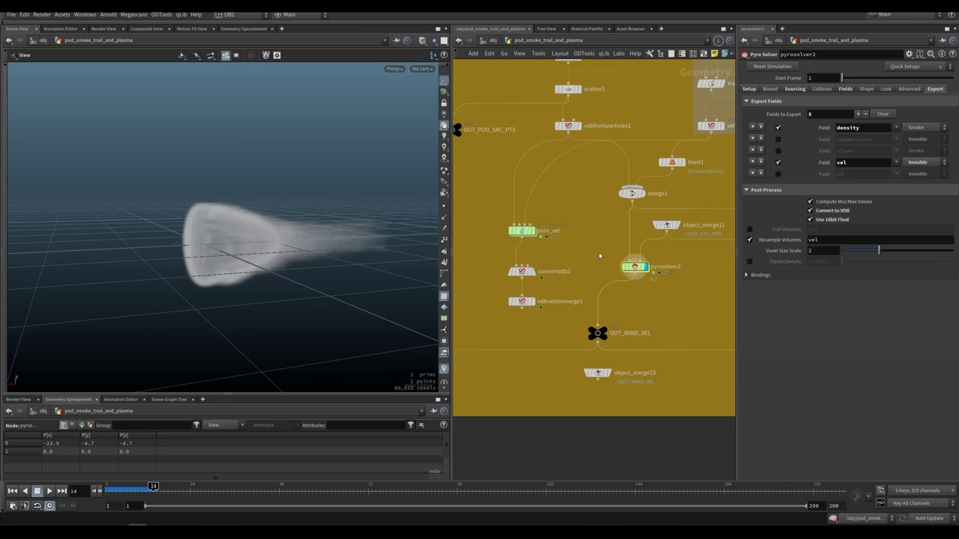
# Step: Compare the displayed result of convertvdb2 with that of OUT_WIND_VEL in the viewport
pyautogui.click(522, 272)
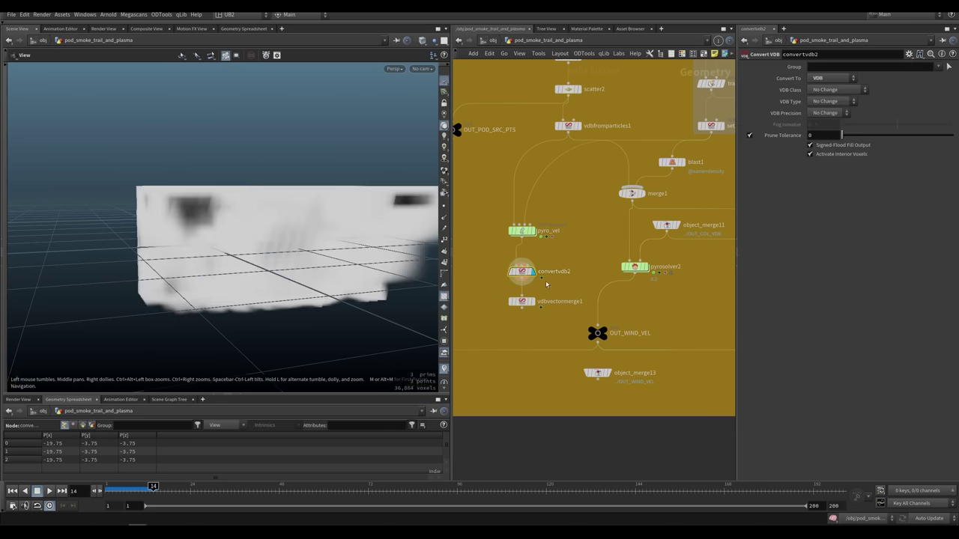
pyautogui.moveTo(413, 283); pyautogui.dragTo(330, 255)
pyautogui.click(604, 331)
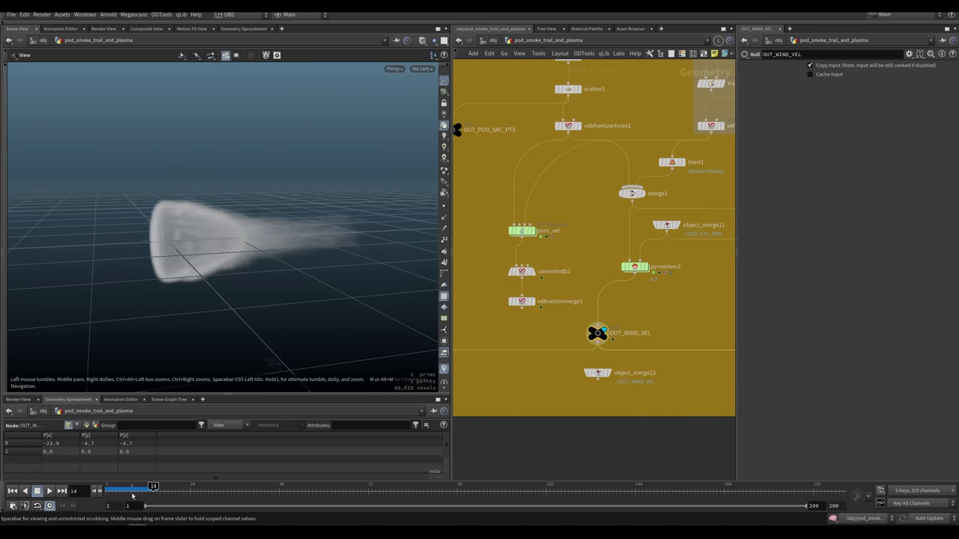
# Step: Review the overall network layout, highlighting the trail and plasma boxes below the wind setup, and rewind to frame 1
pyautogui.scroll(-10, 521, 389)
pyautogui.moveTo(520, 388); pyautogui.dragTo(562, 310, button='middle')
pyautogui.scroll(-4, 562, 309)
pyautogui.moveTo(509, 275); pyautogui.dragTo(558, 408)
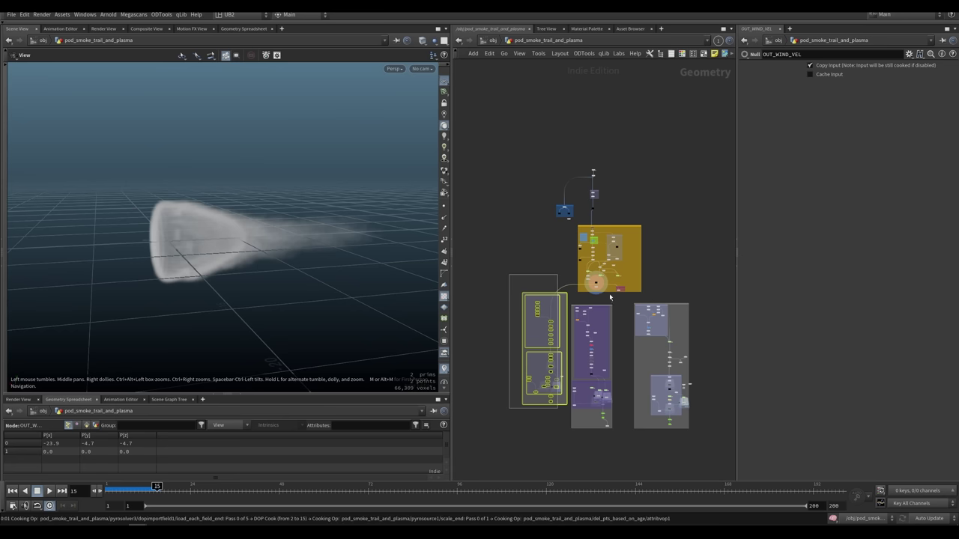
pyautogui.click(583, 318)
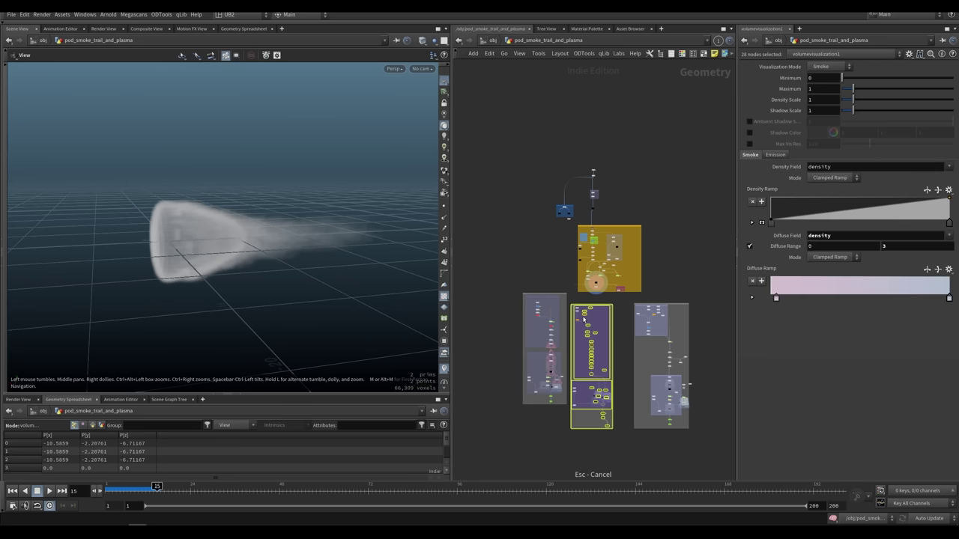
pyautogui.hotkey('ctrl', 'Up')
pyautogui.click(670, 293)
pyautogui.moveTo(616, 319); pyautogui.dragTo(629, 328, button='middle')
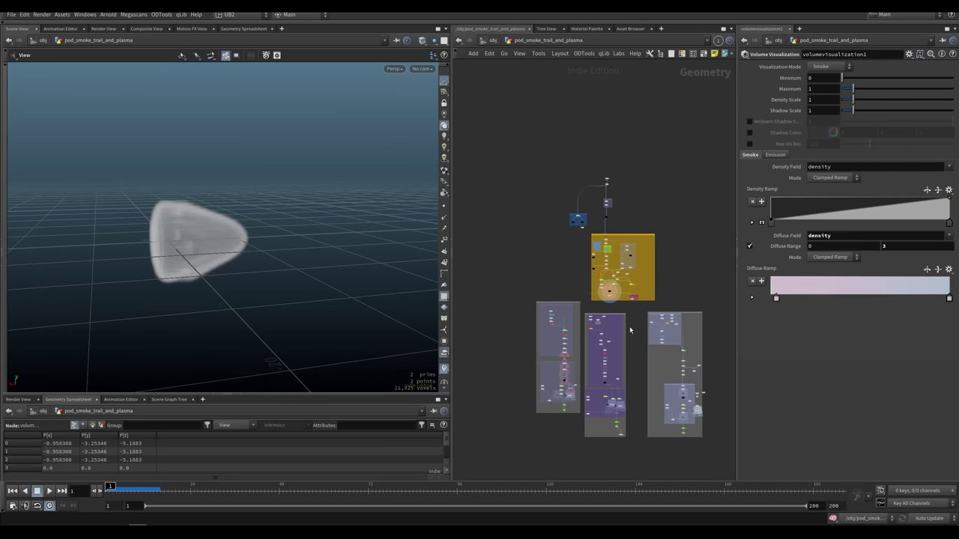
# Step: Trace OUT_WIND_VEL's connection into the trail source network and view its result at frame 13
pyautogui.scroll(4, 636, 340)
pyautogui.moveTo(520, 318); pyautogui.dragTo(574, 292, button='middle')
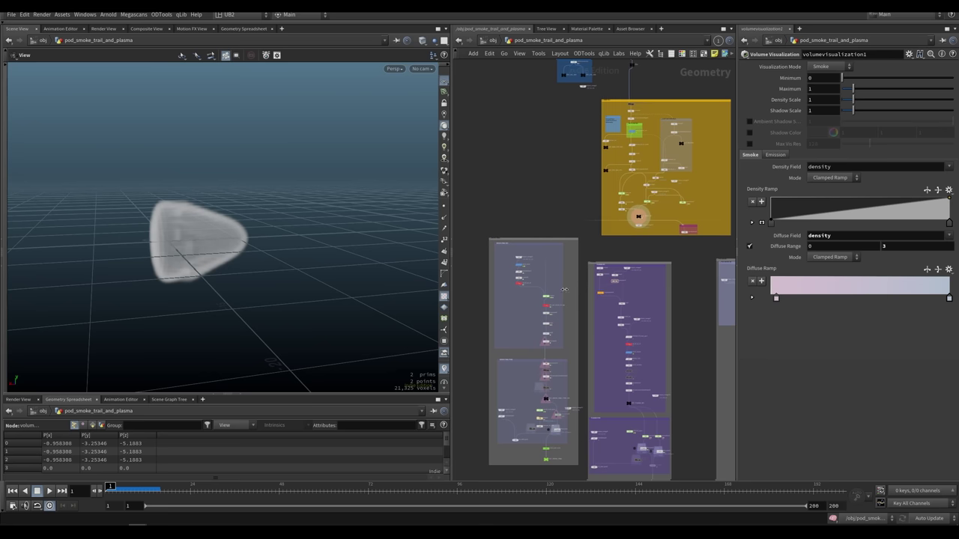
pyautogui.scroll(3, 566, 285)
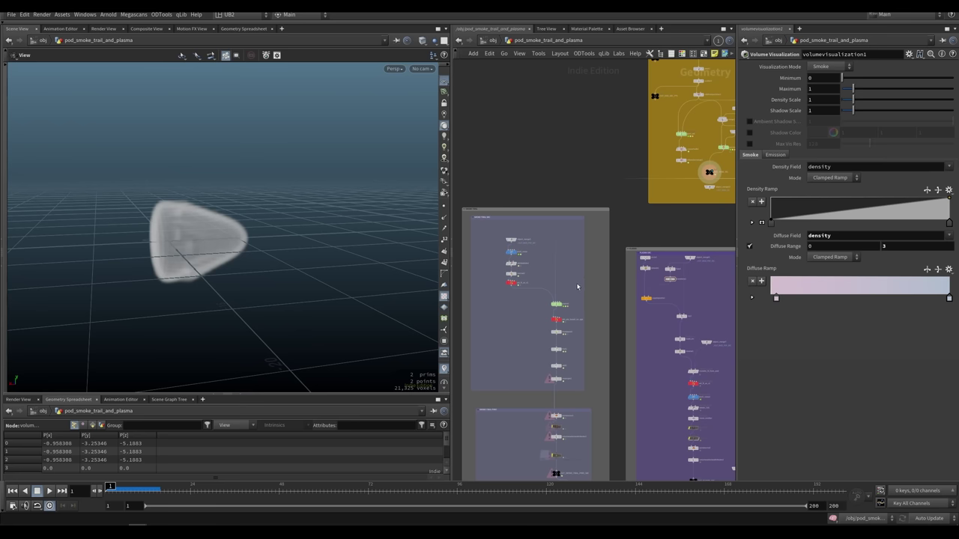
pyautogui.scroll(3, 577, 289)
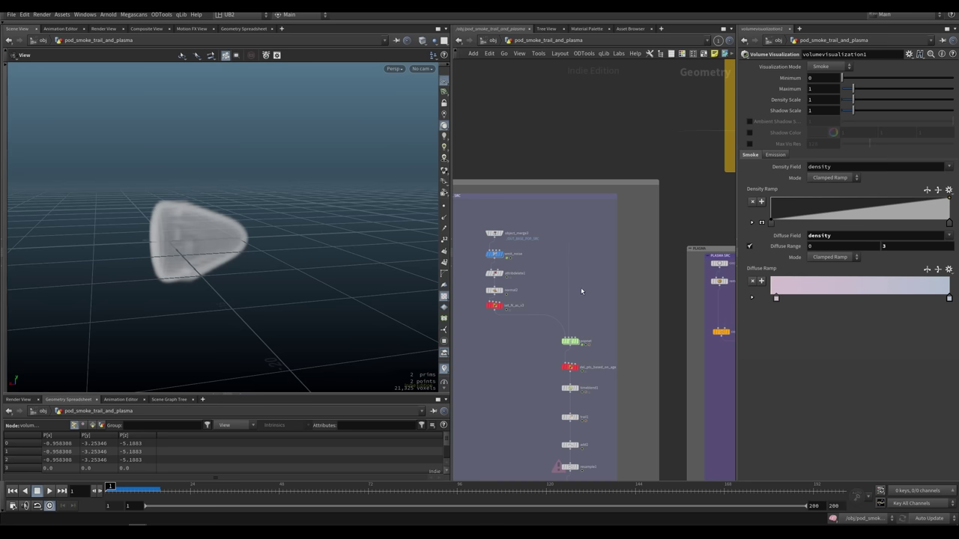
pyautogui.moveTo(580, 288); pyautogui.dragTo(604, 298, button='middle')
pyautogui.moveTo(626, 233); pyautogui.dragTo(444, 314, button='middle')
pyautogui.click(669, 211)
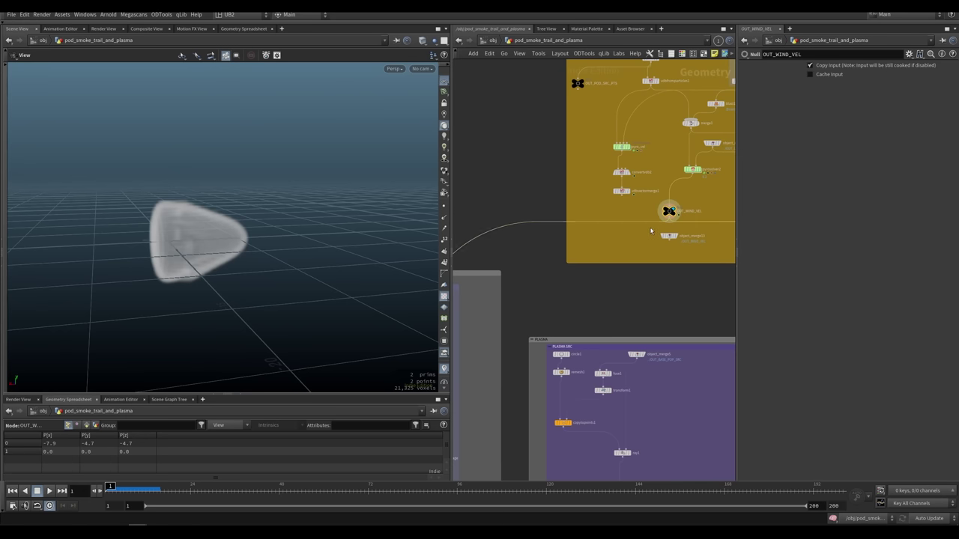
pyautogui.moveTo(581, 278); pyautogui.dragTo(710, 233, button='middle')
pyautogui.moveTo(116, 491); pyautogui.dragTo(150, 491)
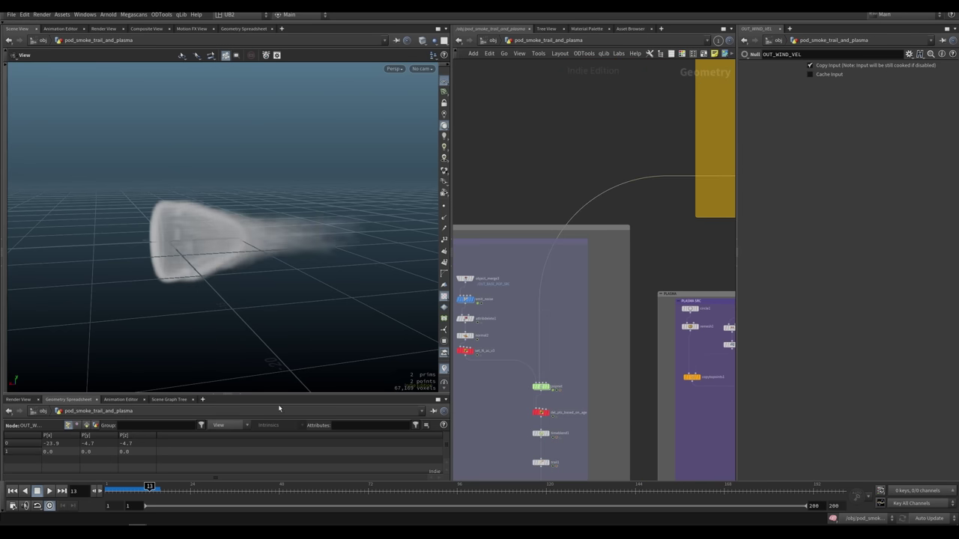
# Step: Display object_merge3 in the trail source network and inspect the emit_noise node's noise settings
pyautogui.moveTo(501, 284); pyautogui.dragTo(547, 302, button='middle')
pyautogui.click(495, 284)
pyautogui.scroll(1, 548, 280)
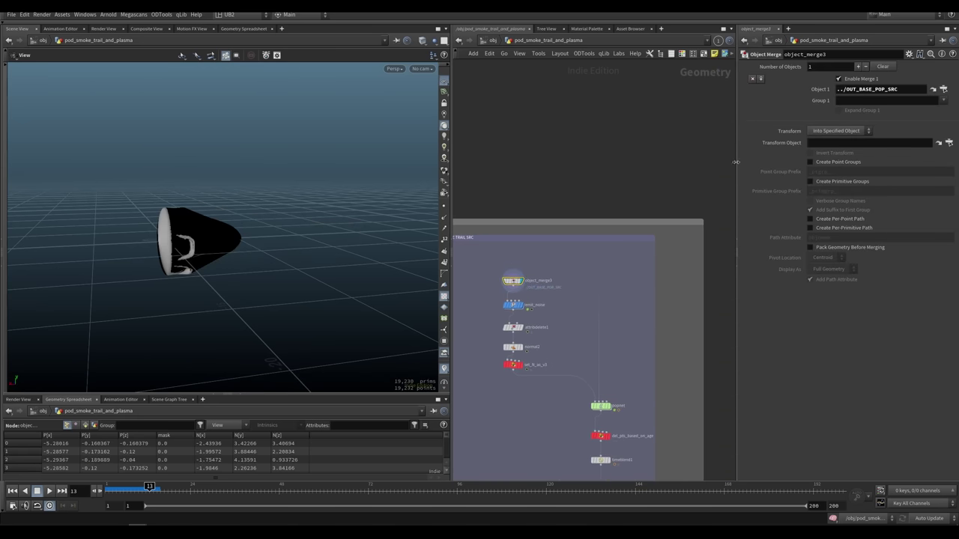
pyautogui.click(513, 305)
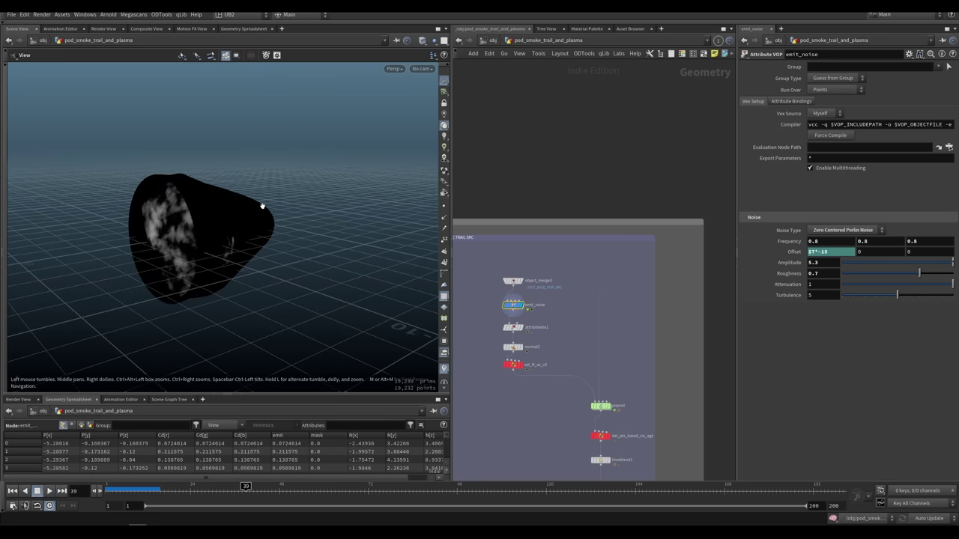
# Step: Disable viewport lighting and play the timeline to preview the animated noise on the emit_noise surface
pyautogui.moveTo(247, 242); pyautogui.dragTo(293, 191)
pyautogui.click(444, 115)
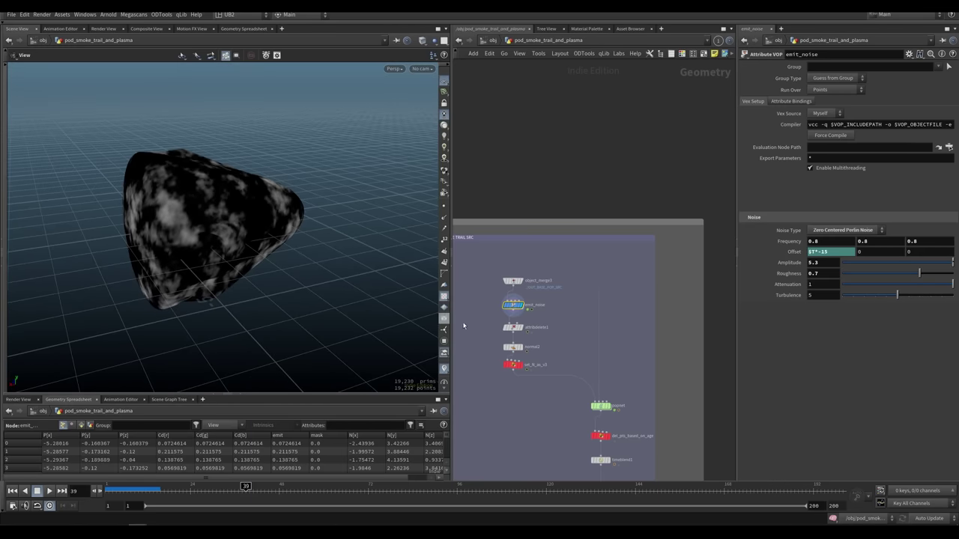
pyautogui.press('Up')
pyautogui.press('Up')
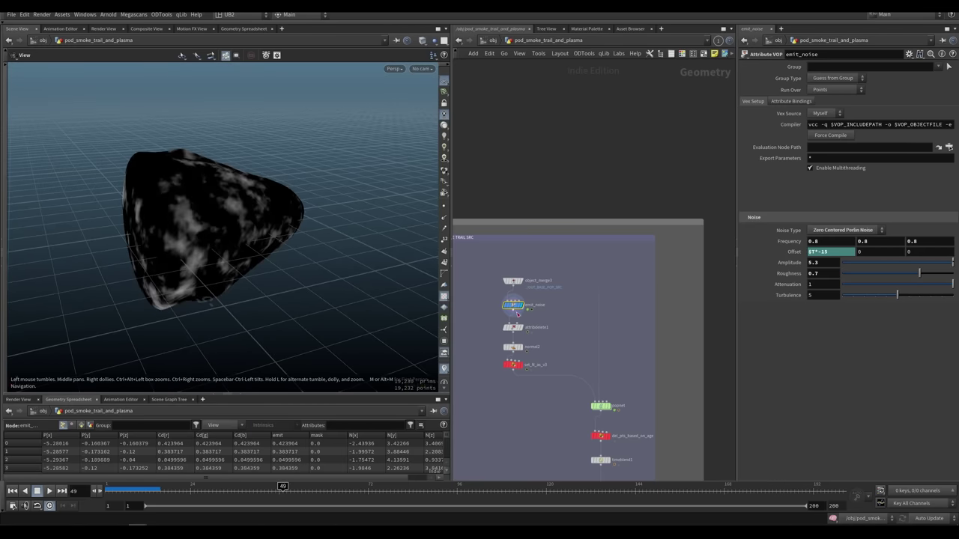
# Step: Look inside the emit_noise VOP network at the bind export for the emit attribute, and return to the geometry level
pyautogui.doubleClick(516, 308)
pyautogui.moveTo(531, 307); pyautogui.dragTo(631, 318)
pyautogui.moveTo(668, 222); pyautogui.dragTo(634, 210, button='middle')
pyautogui.scroll(4, 684, 207)
pyautogui.moveTo(620, 273); pyautogui.dragTo(681, 201)
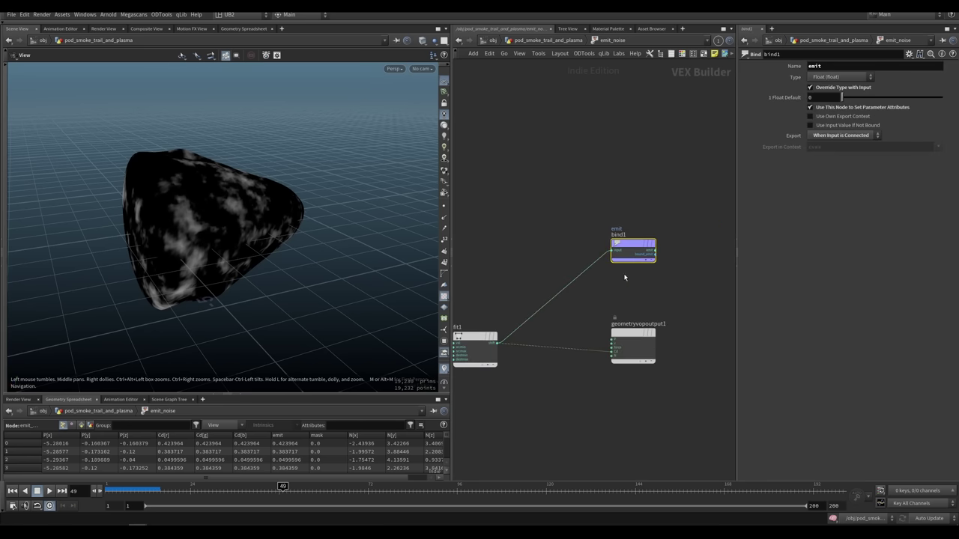
pyautogui.press('u')
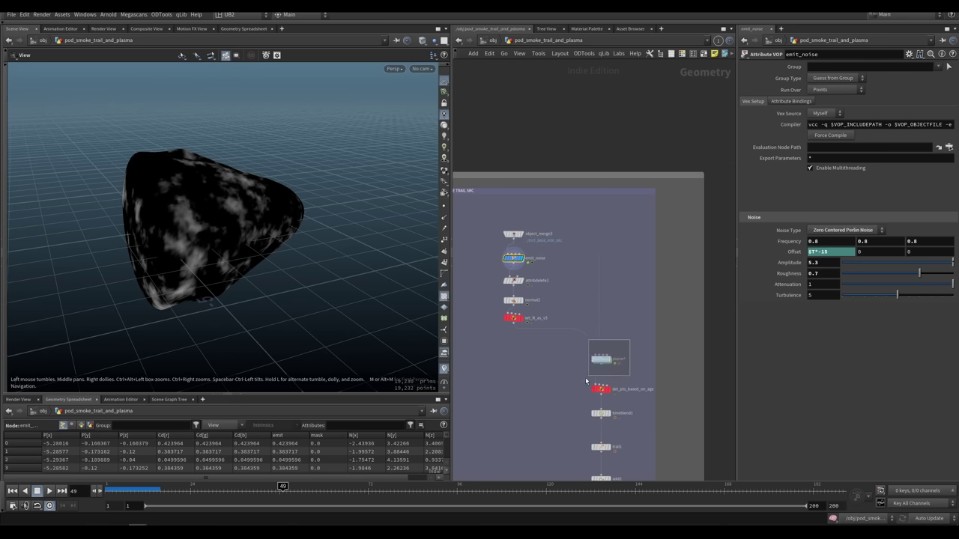
# Step: Display the set_N_as_v3 wrangle to inspect its velocity vectors around the pod surface
pyautogui.press('Escape')
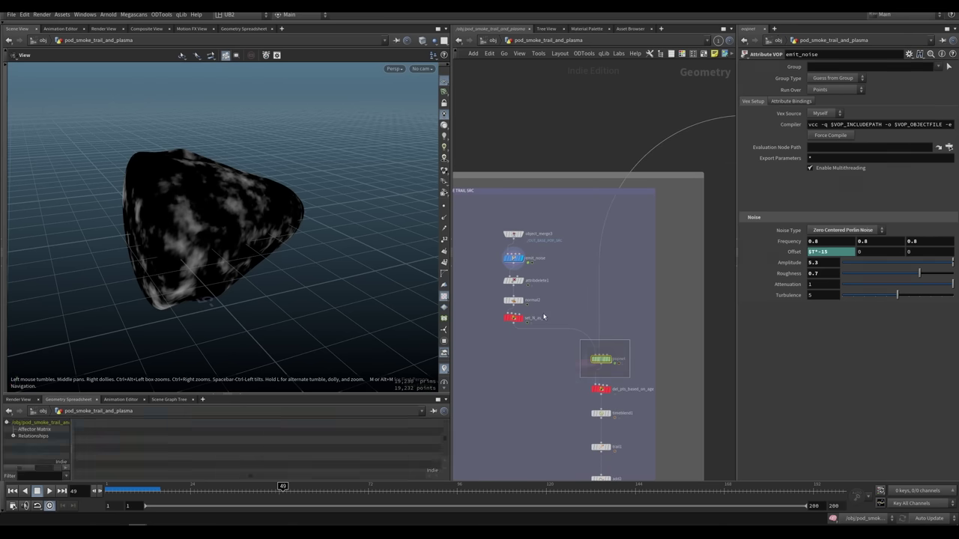
pyautogui.moveTo(554, 309); pyautogui.dragTo(477, 350)
pyautogui.click(520, 319)
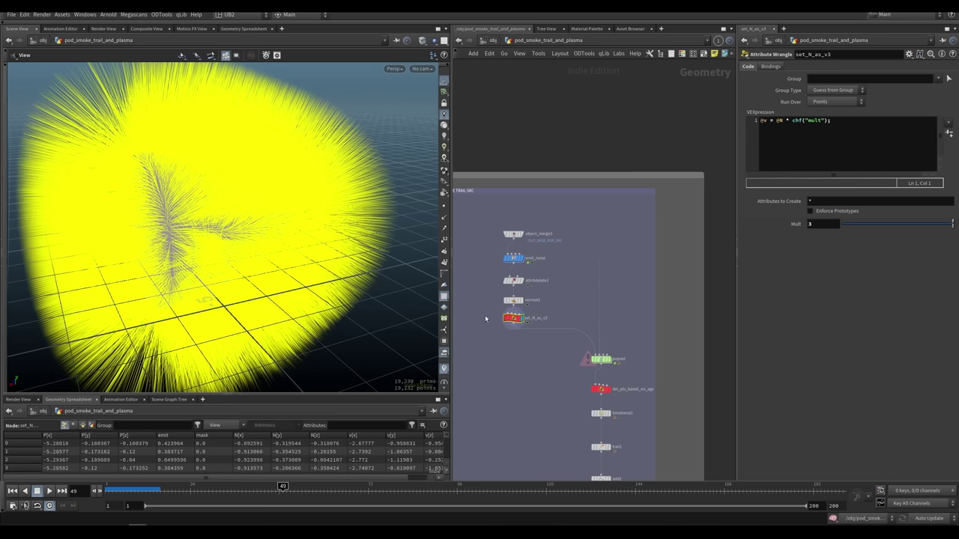
pyautogui.moveTo(218, 271); pyautogui.dragTo(174, 238)
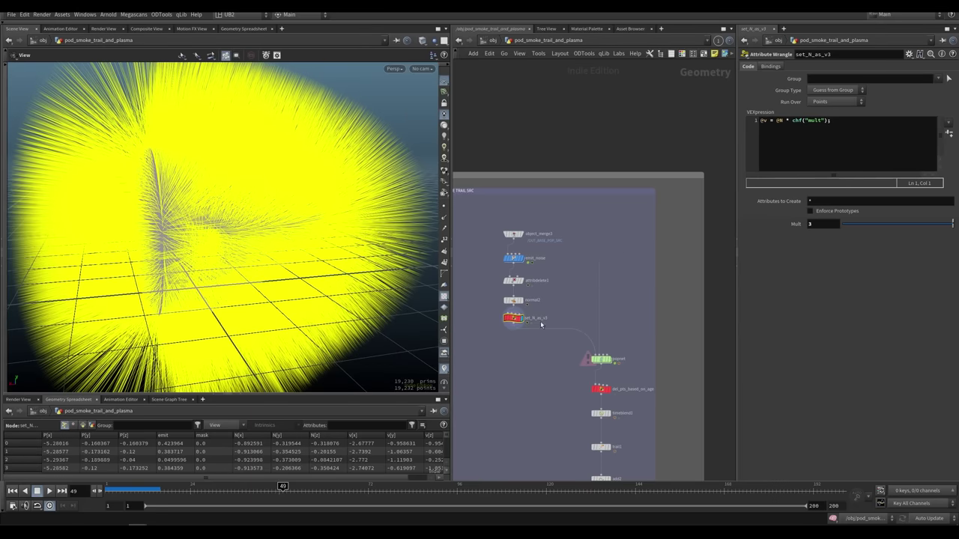
# Step: Try a Mult value of 1 on the set_N_as_v3 wrangle and restore it to 3
pyautogui.moveTo(846, 224); pyautogui.dragTo(953, 225)
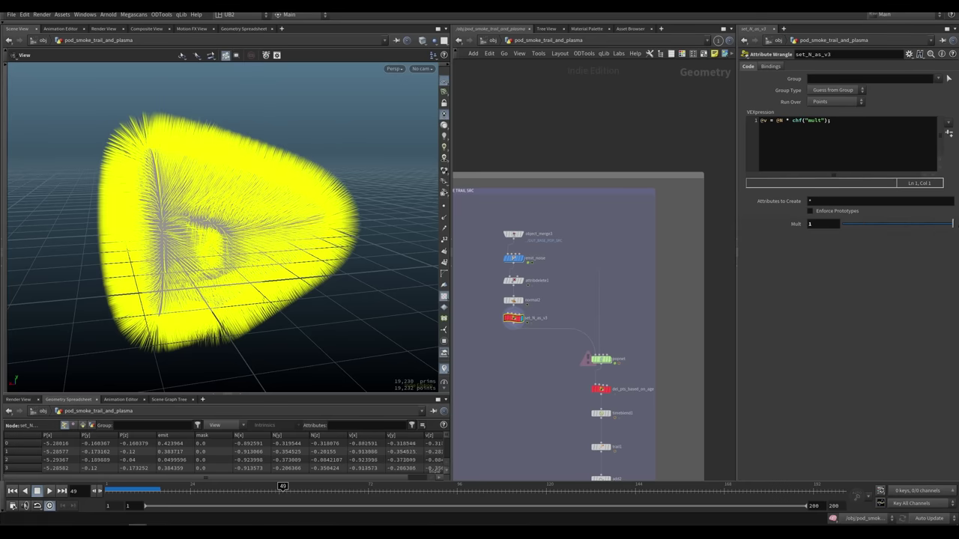
pyautogui.doubleClick(821, 225)
pyautogui.write('3')
pyautogui.press('Return')
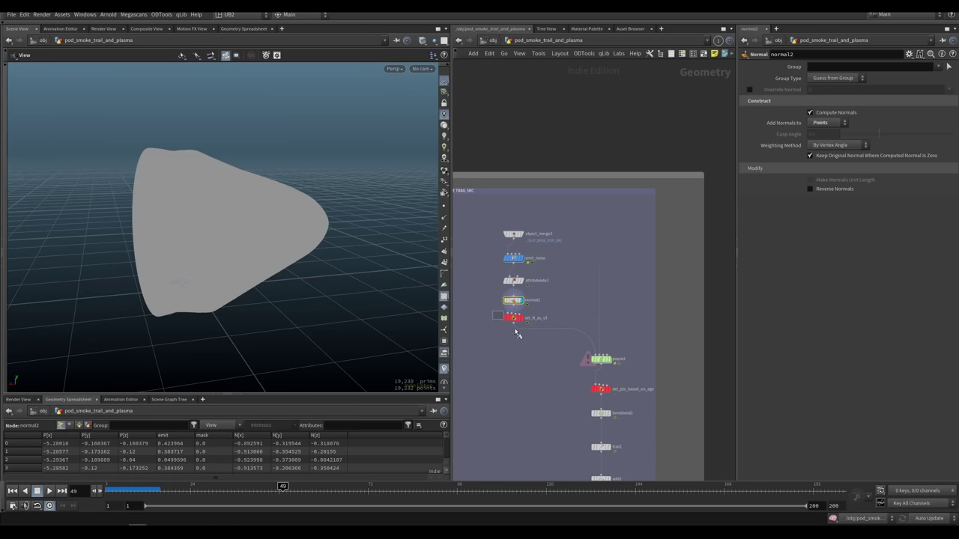
# Step: Redisplay the set_N_as_v3 wrangle and hide the velocity vectors to view the bare pod surface
pyautogui.click(521, 318)
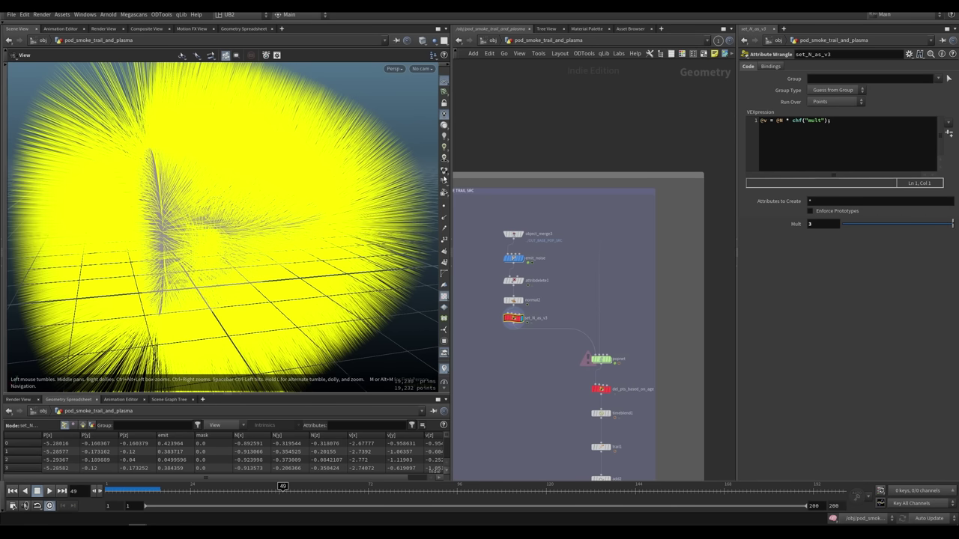
pyautogui.click(444, 381)
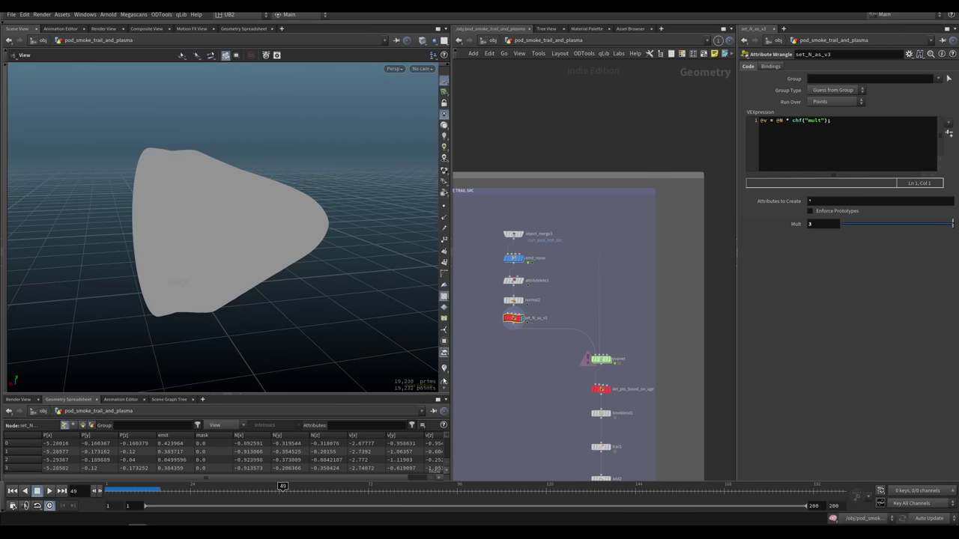
pyautogui.moveTo(206, 269); pyautogui.dragTo(232, 247)
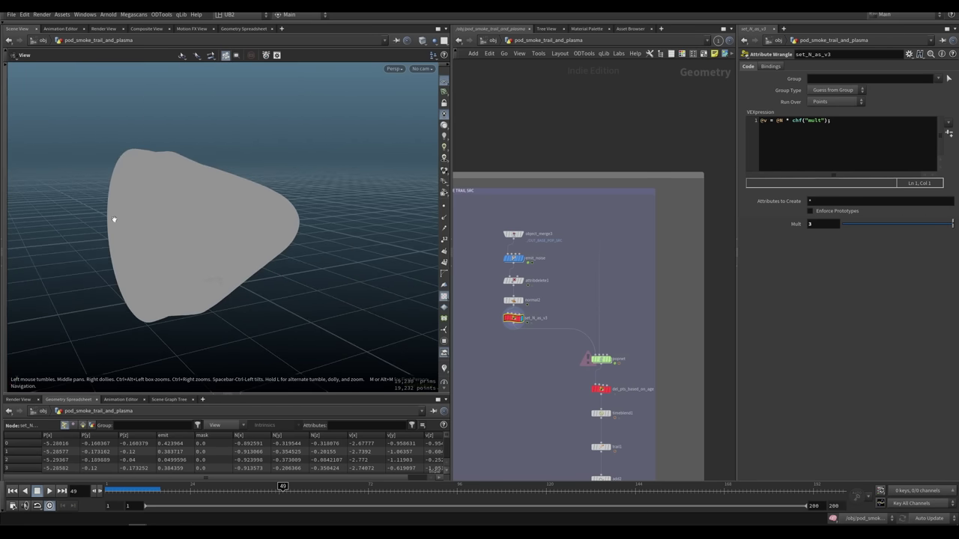
pyautogui.moveTo(157, 189); pyautogui.dragTo(170, 84)
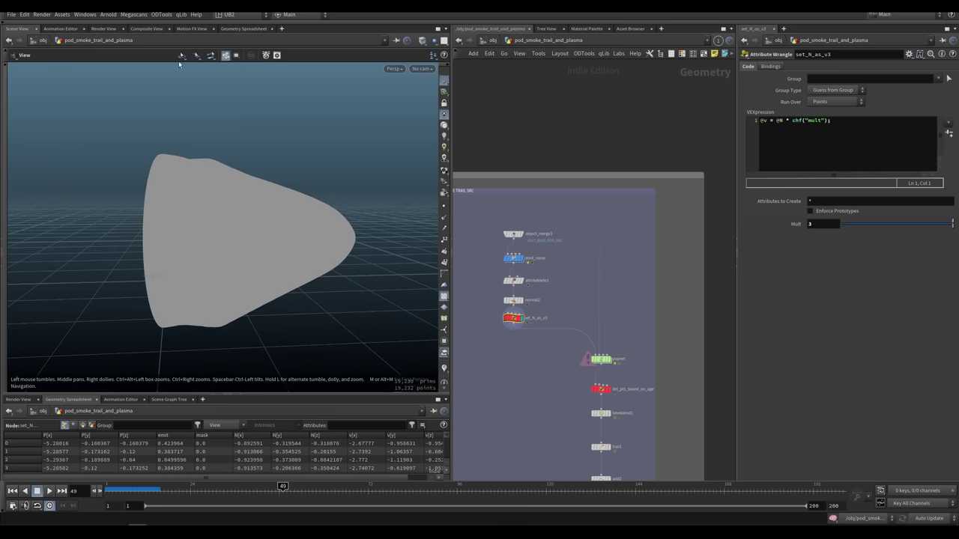
pyautogui.moveTo(209, 166); pyautogui.dragTo(262, 239)
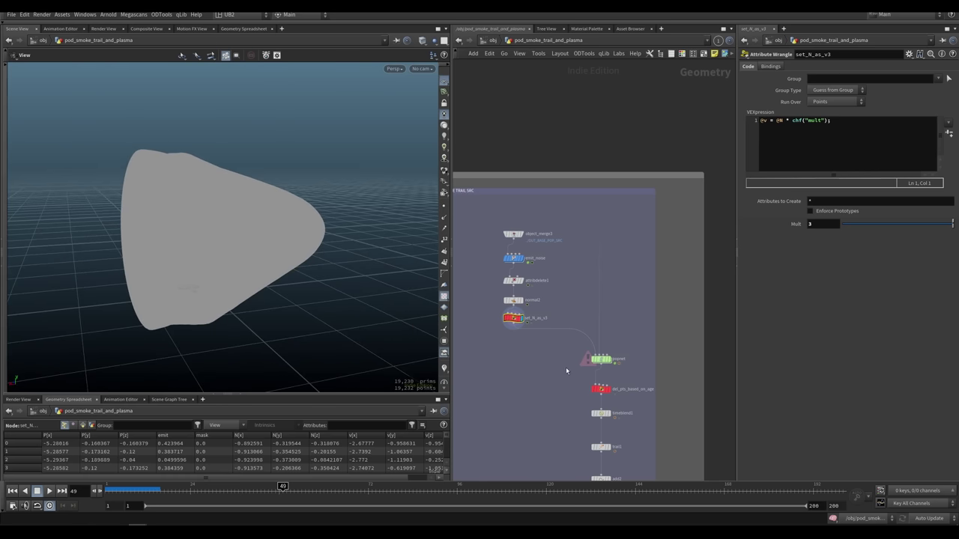
# Step: Play the popnet particle simulation from inside its network, examine the particles around the pod, and return to the geometry level
pyautogui.click(597, 360)
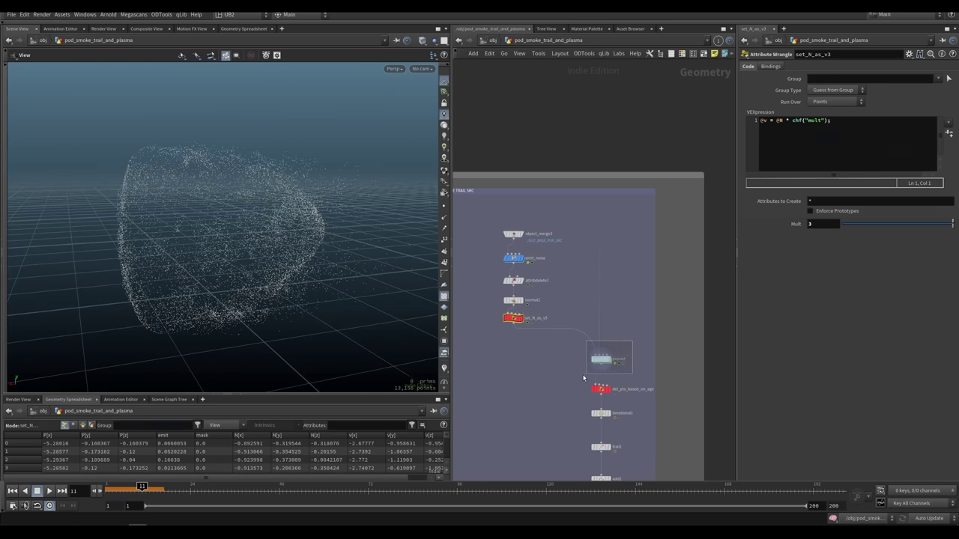
pyautogui.doubleClick(599, 358)
pyautogui.moveTo(641, 243); pyautogui.dragTo(555, 211)
pyautogui.hotkey('ctrl', 'Up')
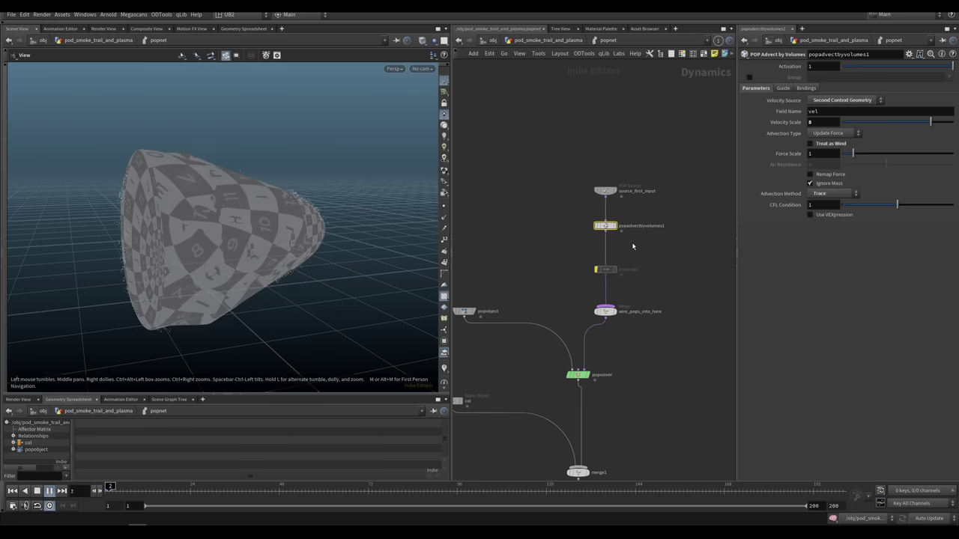
pyautogui.press('Up')
pyautogui.moveTo(186, 236); pyautogui.dragTo(177, 247, button='right')
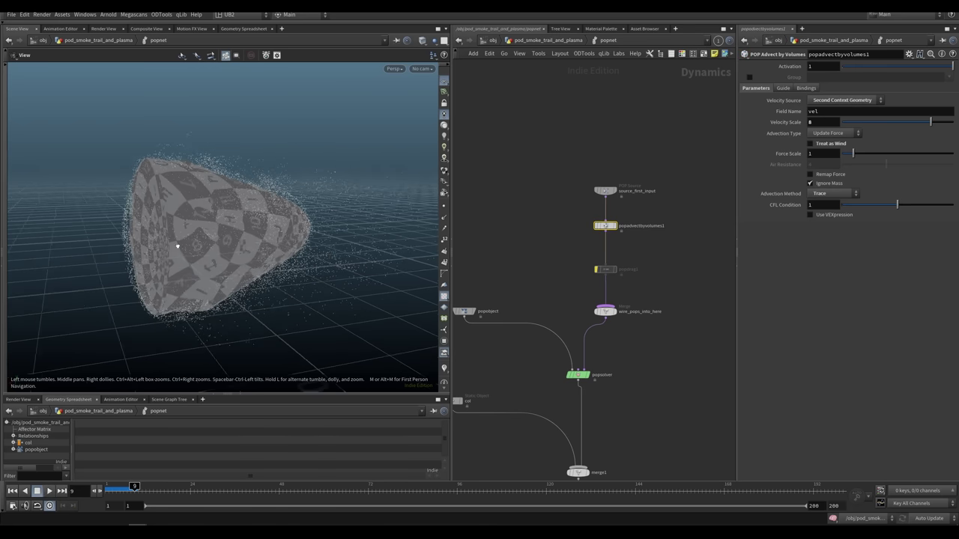
pyautogui.moveTo(177, 246); pyautogui.dragTo(183, 187)
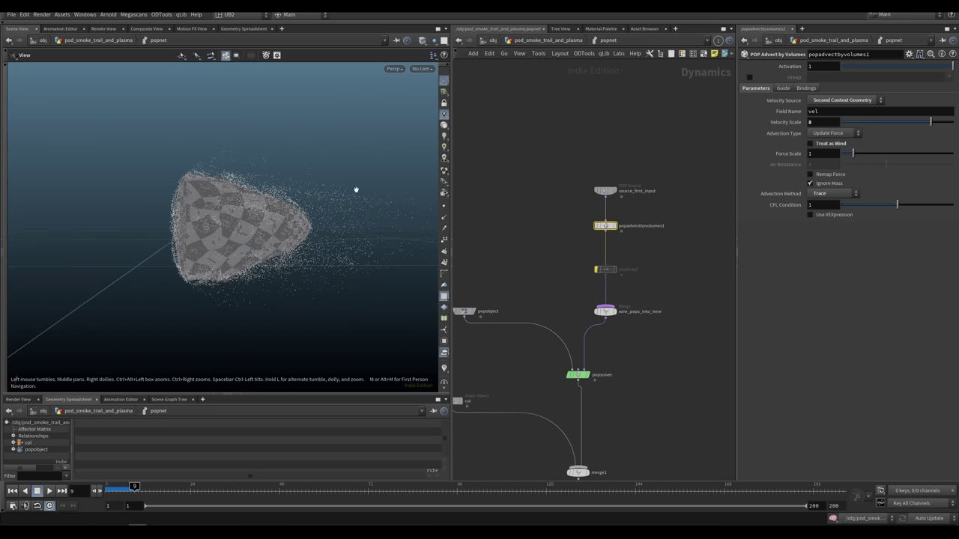
pyautogui.press('u')
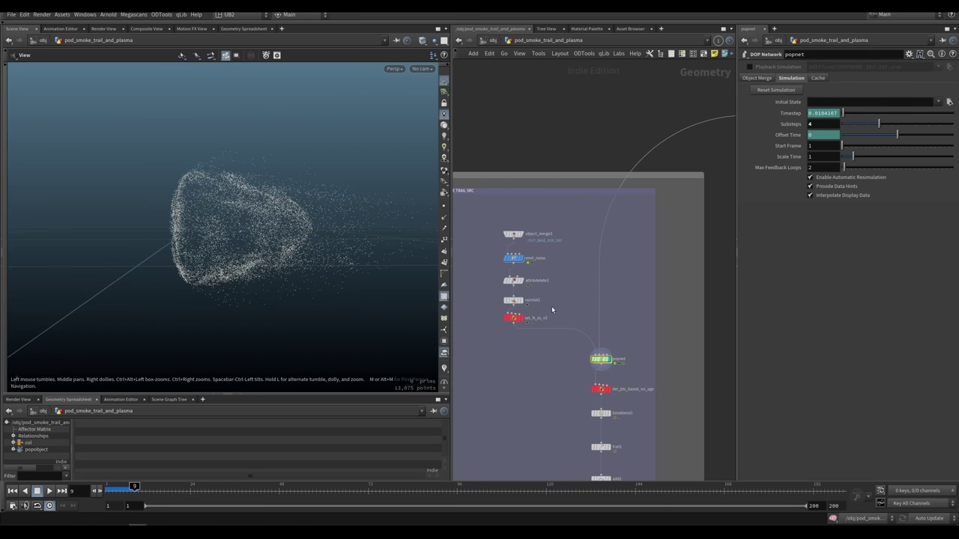
# Step: Set the Mult on set_N_as_v3 to 10 and replay the popnet simulation from the first frame to examine the particle spread
pyautogui.click(514, 318)
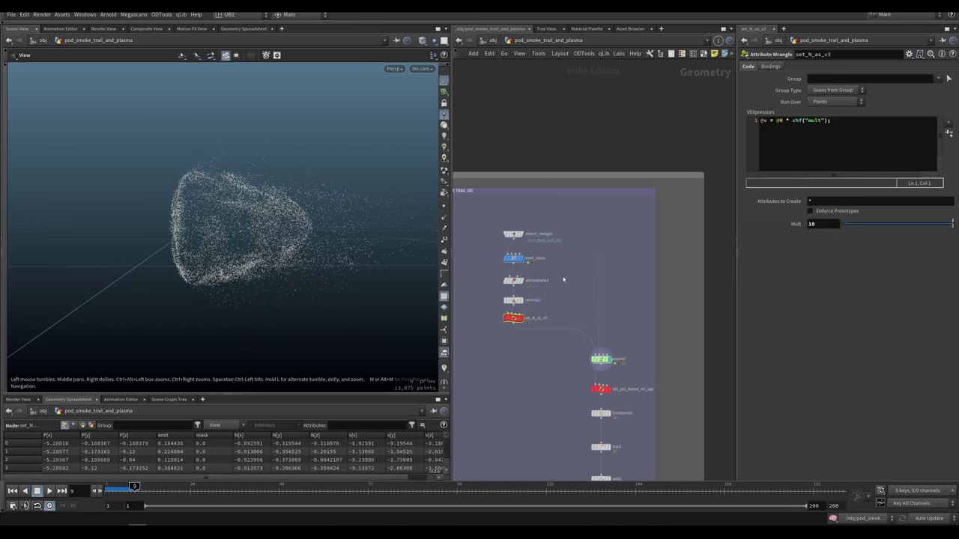
pyautogui.moveTo(579, 377); pyautogui.dragTo(577, 379)
pyautogui.hotkey('ctrl', 'Up')
pyautogui.press('Up')
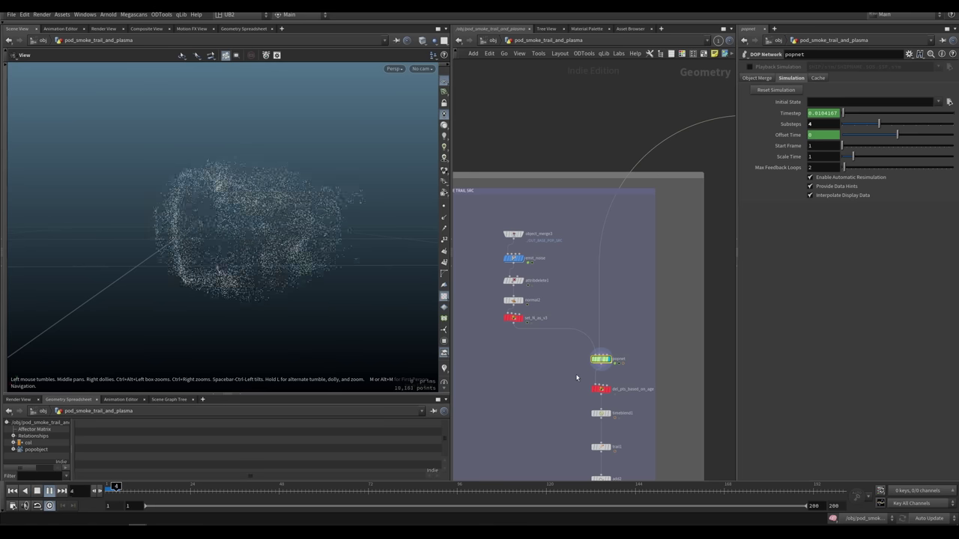
pyautogui.press('Up')
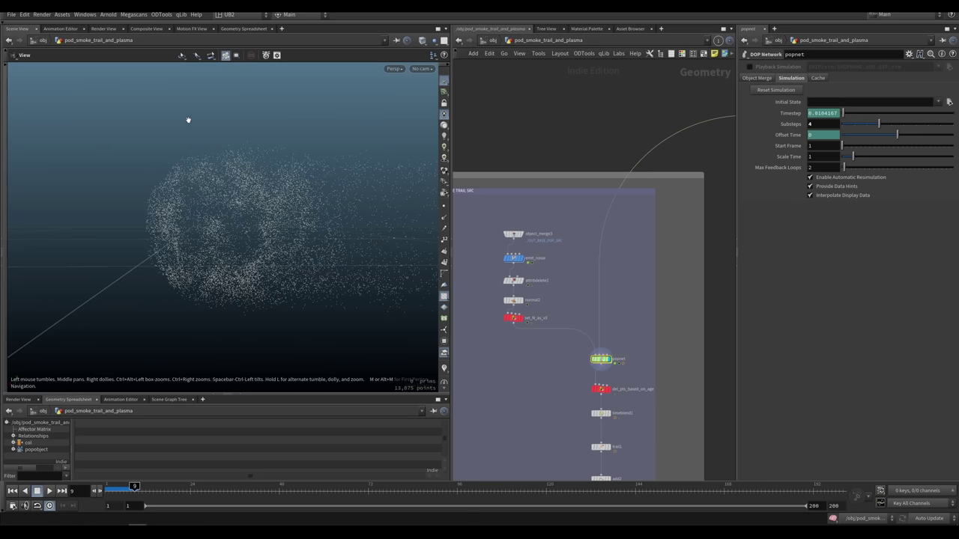
pyautogui.moveTo(188, 120); pyautogui.dragTo(203, 223)
pyautogui.moveTo(197, 168); pyautogui.dragTo(247, 224)
# Step: Restore the Mult on set_N_as_v3 to 3 and reselect the popnet node
pyautogui.click(518, 319)
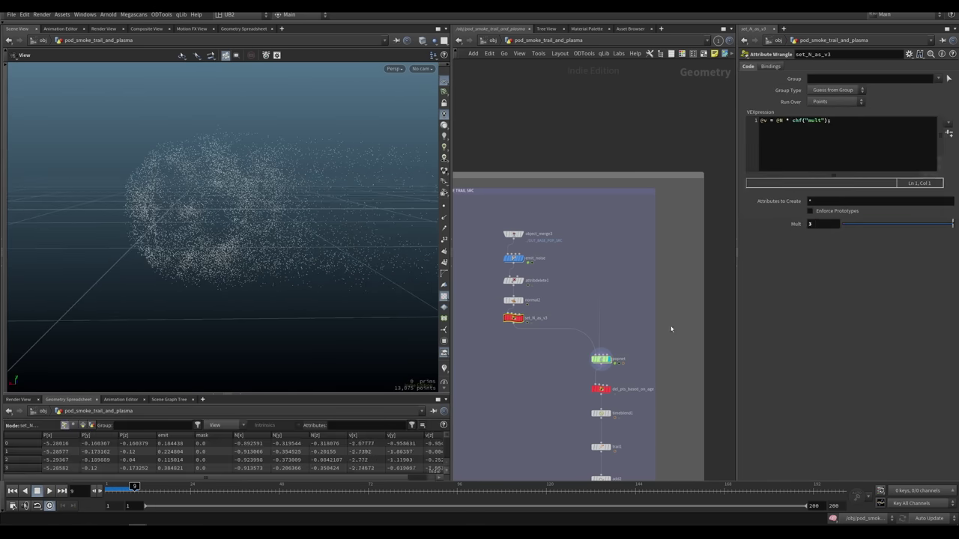
pyautogui.click(602, 359)
pyautogui.moveTo(230, 246); pyautogui.dragTo(139, 172)
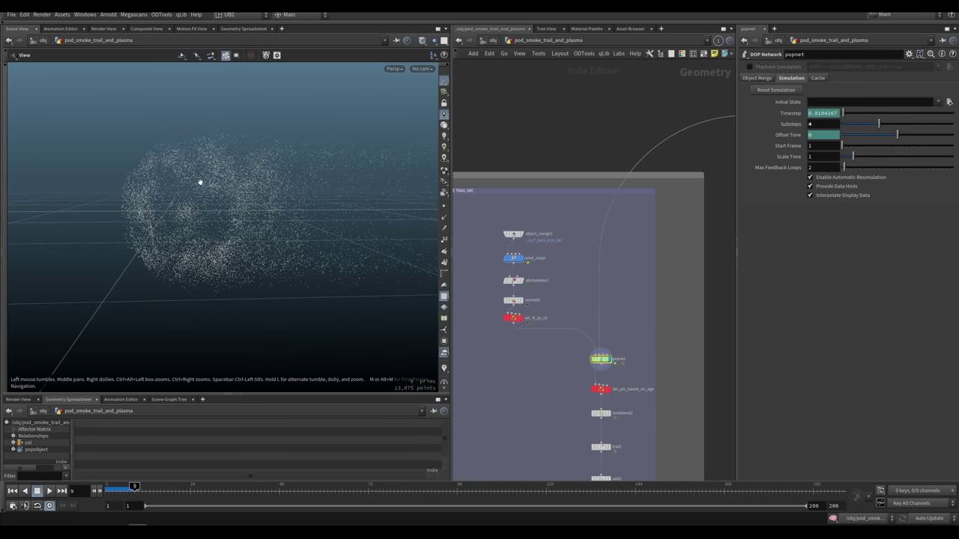
# Step: Play the simulation inside popnet and examine the particle trail streaming behind the pod from several angles
pyautogui.doubleClick(600, 359)
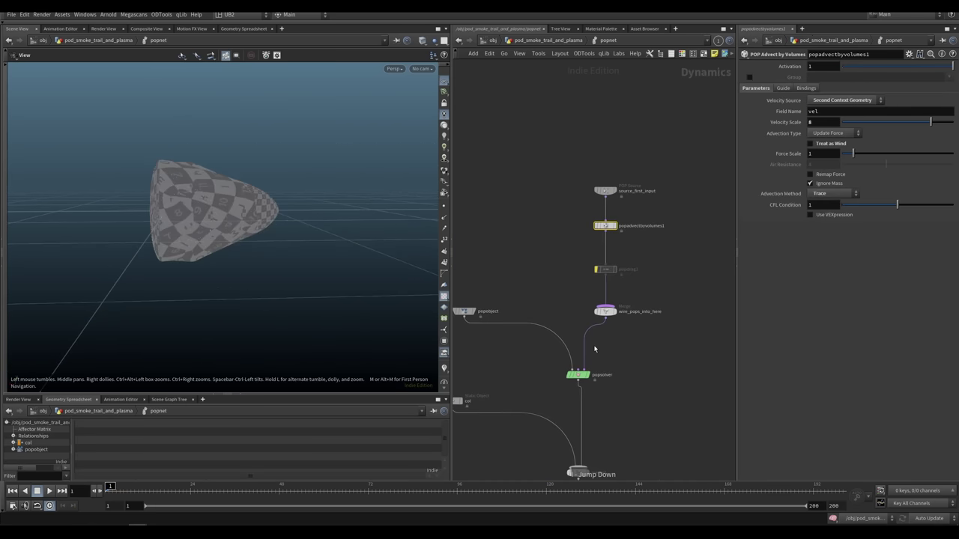
pyautogui.press('Up')
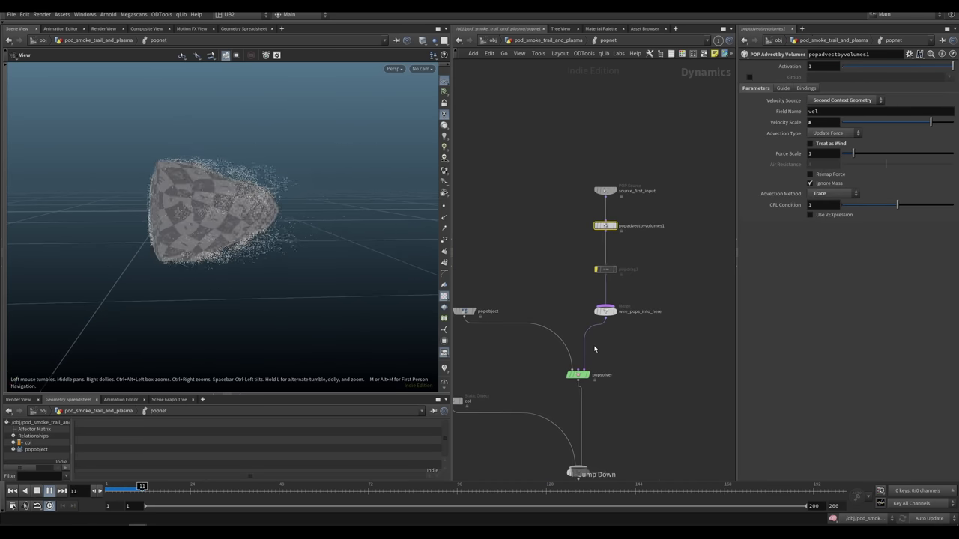
pyautogui.press('Up')
pyautogui.moveTo(263, 238); pyautogui.dragTo(209, 269)
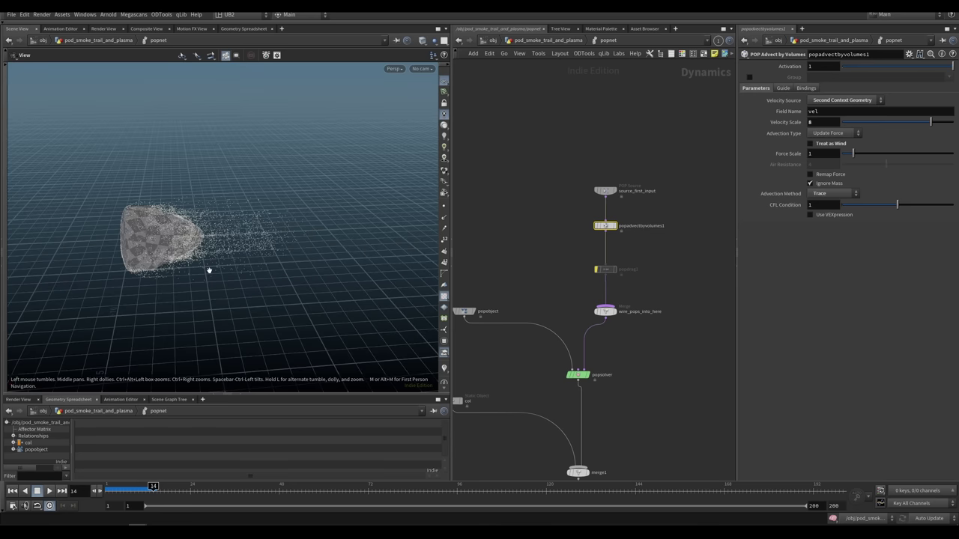
pyautogui.press('Up')
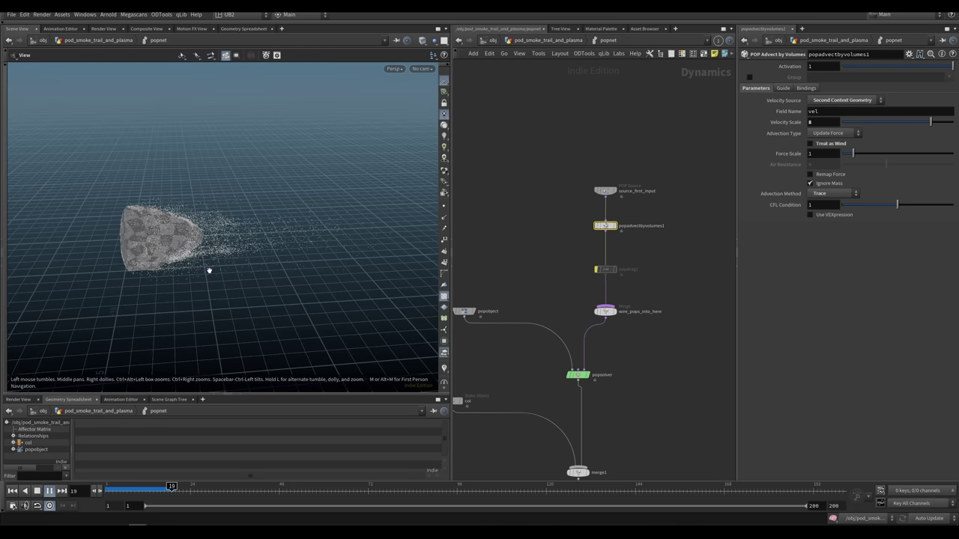
pyautogui.press('Up')
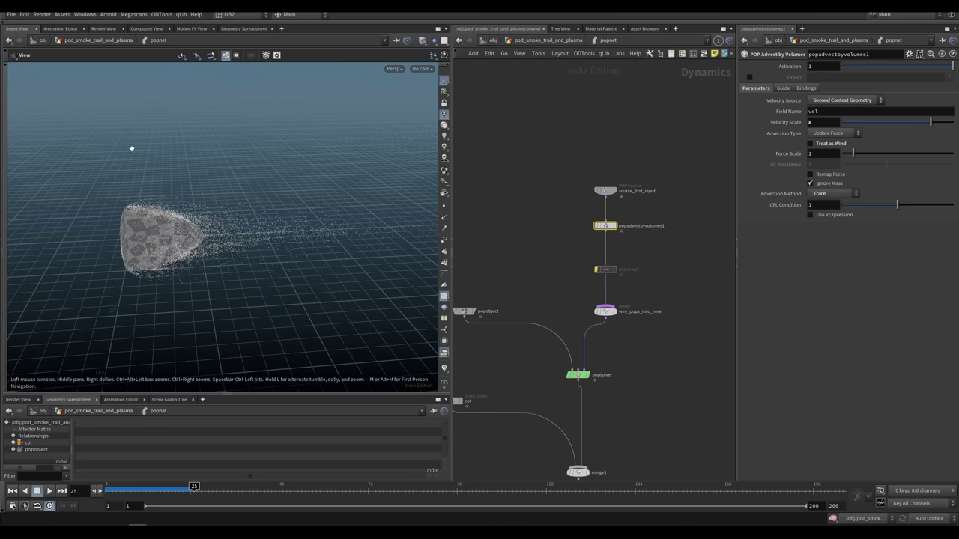
pyautogui.moveTo(272, 256); pyautogui.dragTo(276, 226)
pyautogui.press('Up')
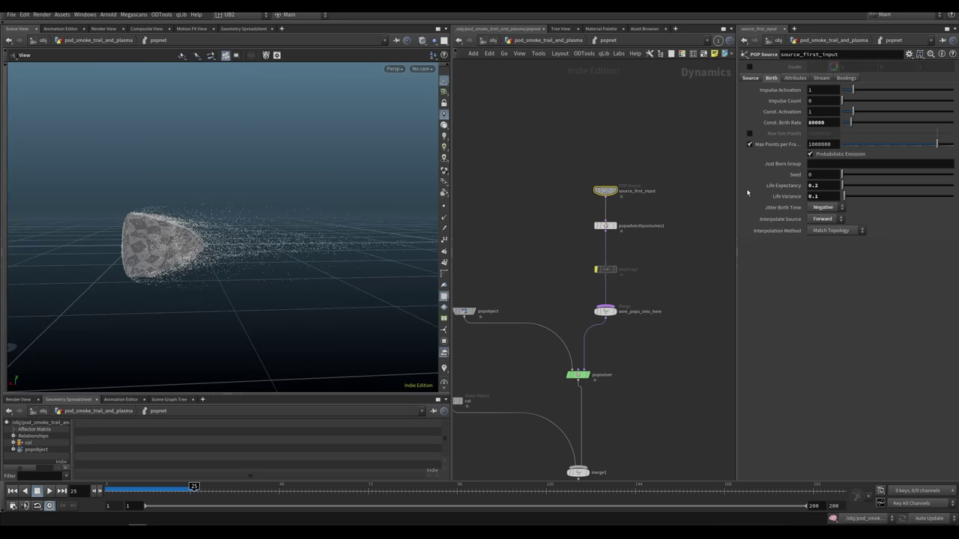
# Step: Examine the Source settings of the source_first_input POP Source, checking its Emission Attribute
pyautogui.click(751, 79)
pyautogui.doubleClick(833, 155)
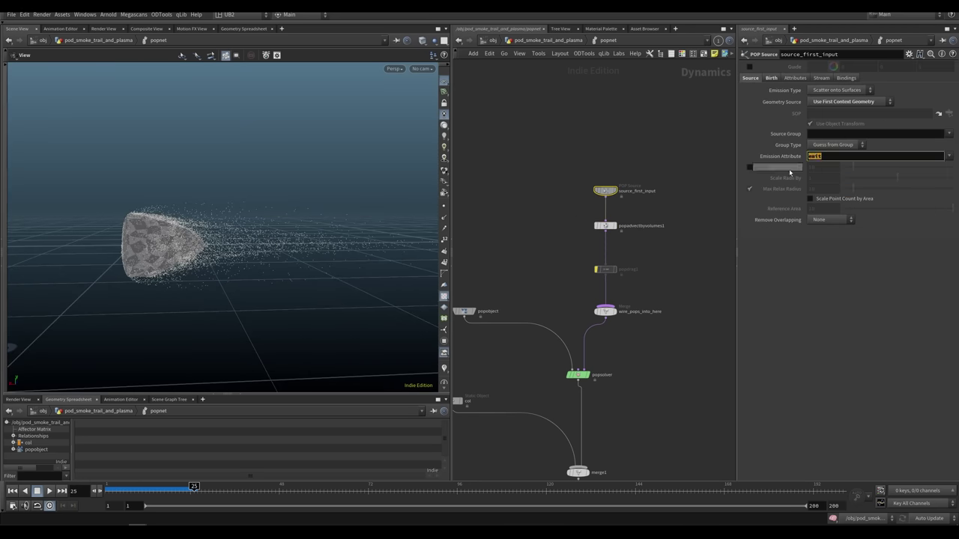
pyautogui.click(625, 149)
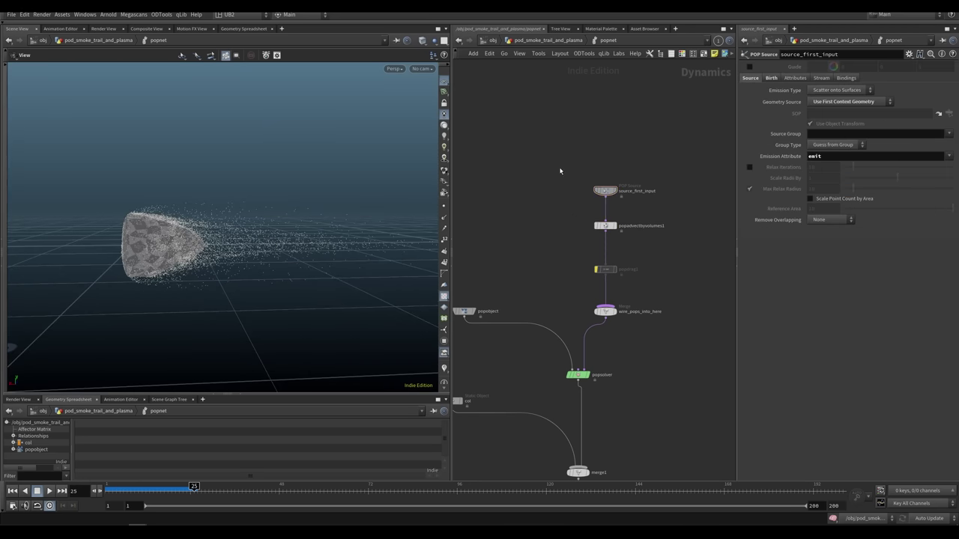
# Step: Return to the geometry level, select the set_N_as_v3 wrangle, and view the pod surface with headlight shading
pyautogui.press('u')
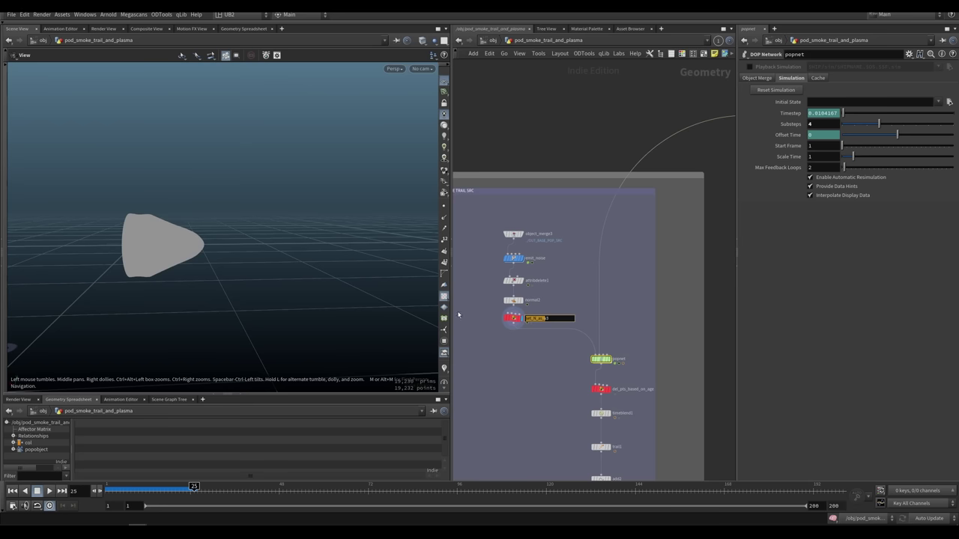
pyautogui.click(508, 319)
pyautogui.moveTo(257, 237); pyautogui.dragTo(331, 265)
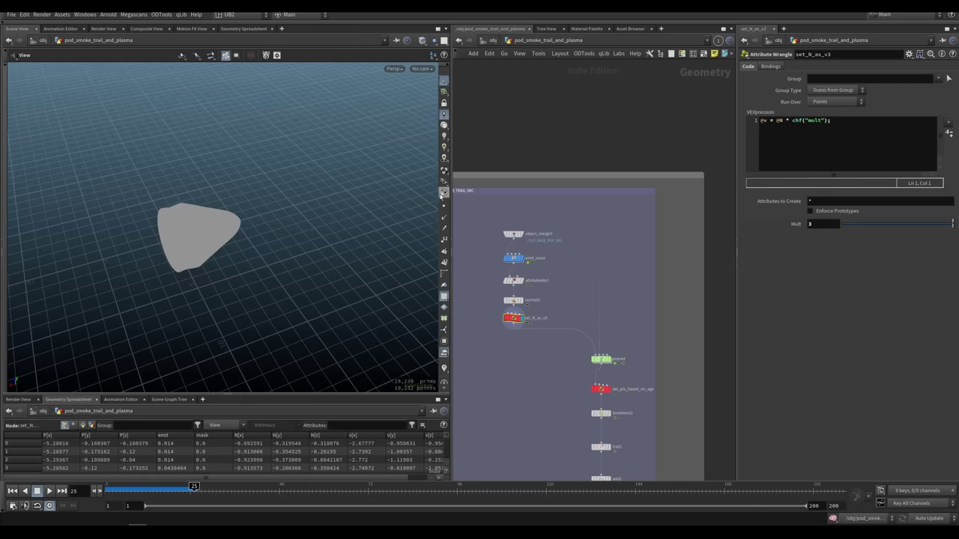
pyautogui.click(445, 128)
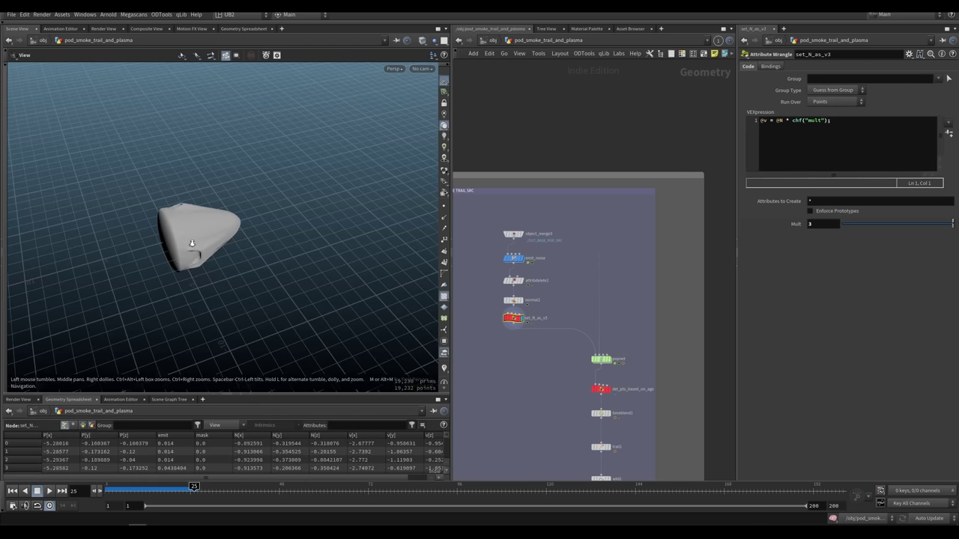
# Step: Display the emit_noise node and examine the emission noise on the pod surface with viewport lighting disabled
pyautogui.scroll(4, 191, 242)
pyautogui.click(554, 253)
pyautogui.click(514, 258)
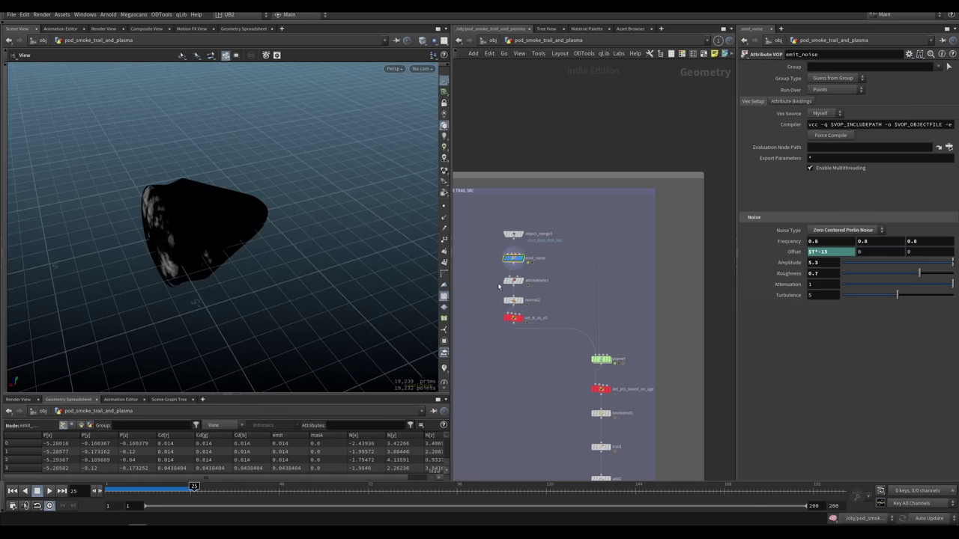
pyautogui.click(444, 116)
pyautogui.scroll(3, 293, 202)
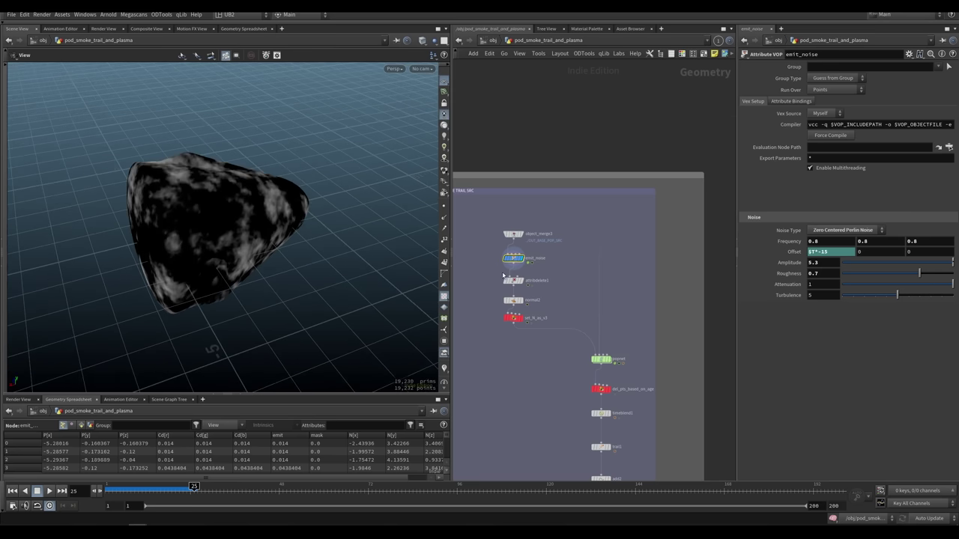
# Step: Add a Blast node branching off emit_noise and display it in the viewport
pyautogui.moveTo(475, 298); pyautogui.dragTo(501, 293, button='middle')
pyautogui.press('Tab')
pyautogui.write('bal')
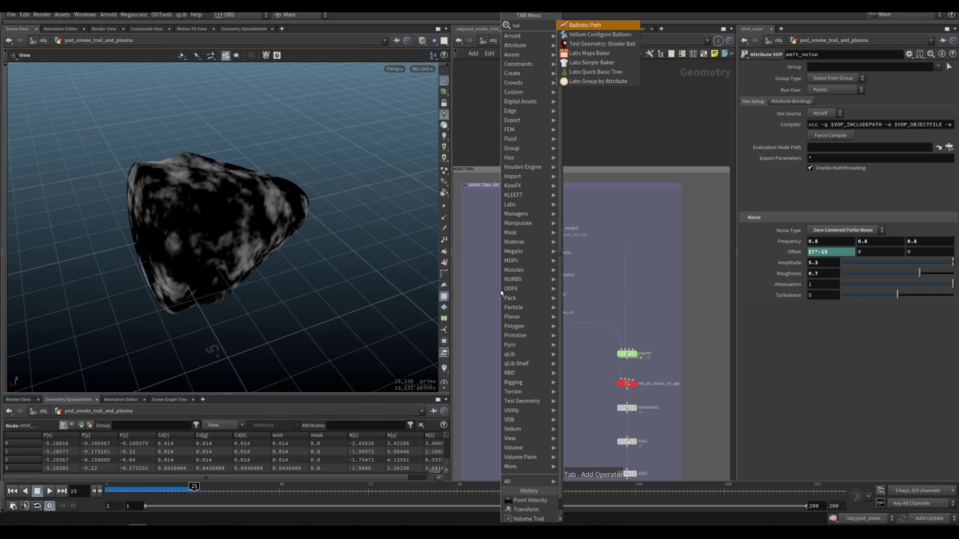
pyautogui.press('BackSpace')
pyautogui.press('BackSpace')
pyautogui.press('BackSpace')
pyautogui.write('bl')
pyautogui.press('Return')
pyautogui.click(501, 291)
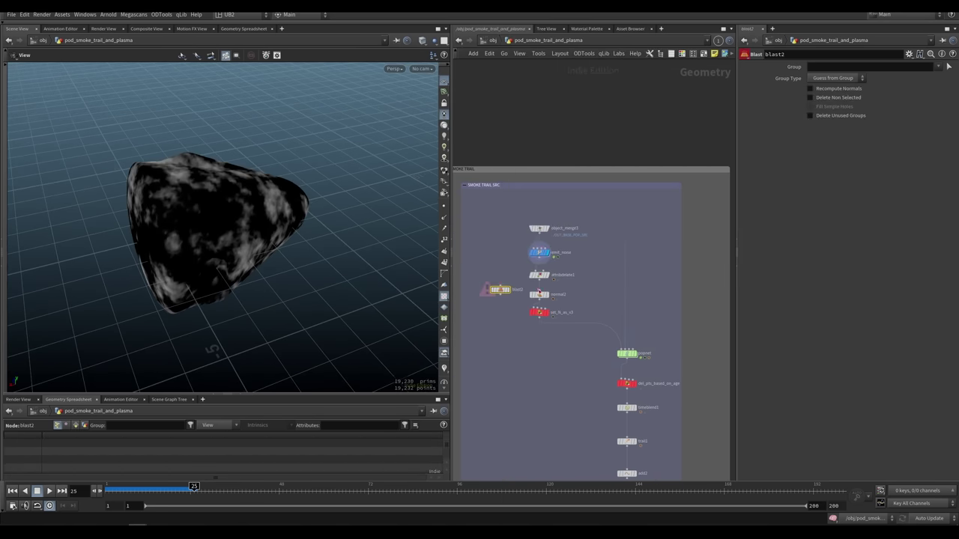
pyautogui.moveTo(519, 262); pyautogui.dragTo(539, 258)
pyautogui.click(508, 290)
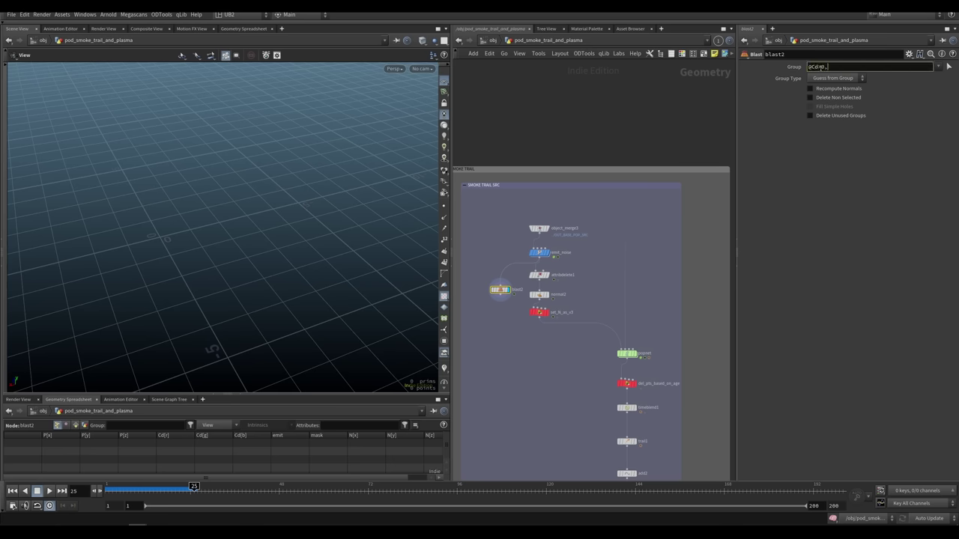
pyautogui.press('Return')
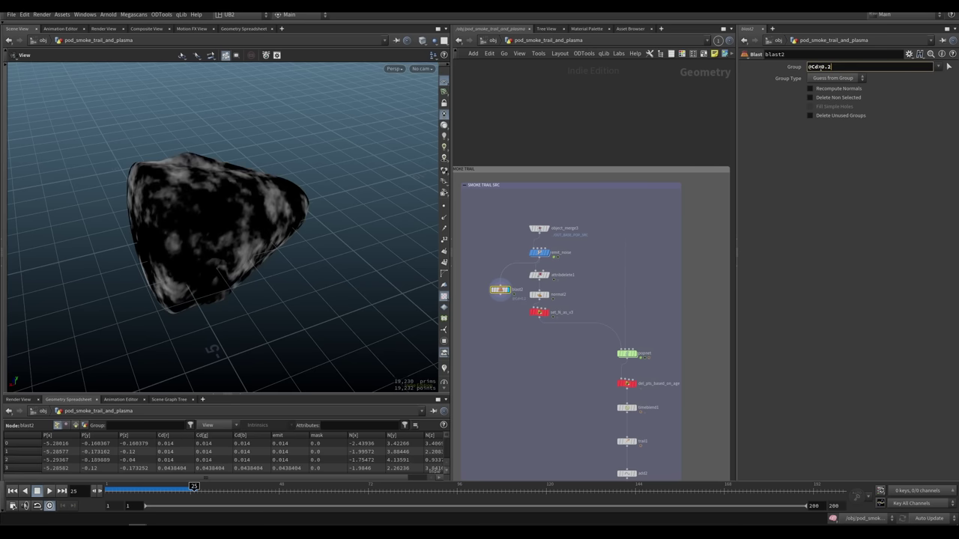
pyautogui.click(836, 78)
pyautogui.click(833, 99)
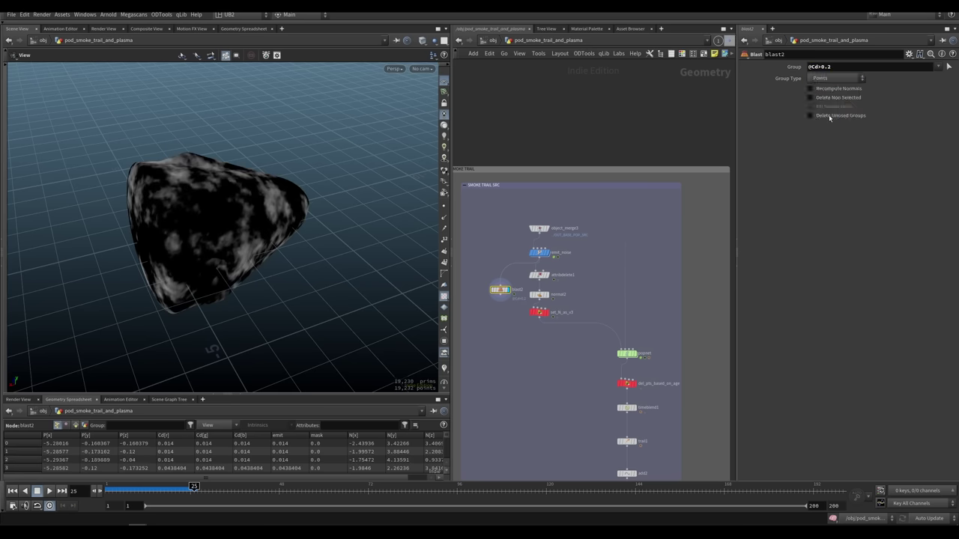
pyautogui.click(810, 97)
pyautogui.moveTo(202, 233); pyautogui.dragTo(241, 225)
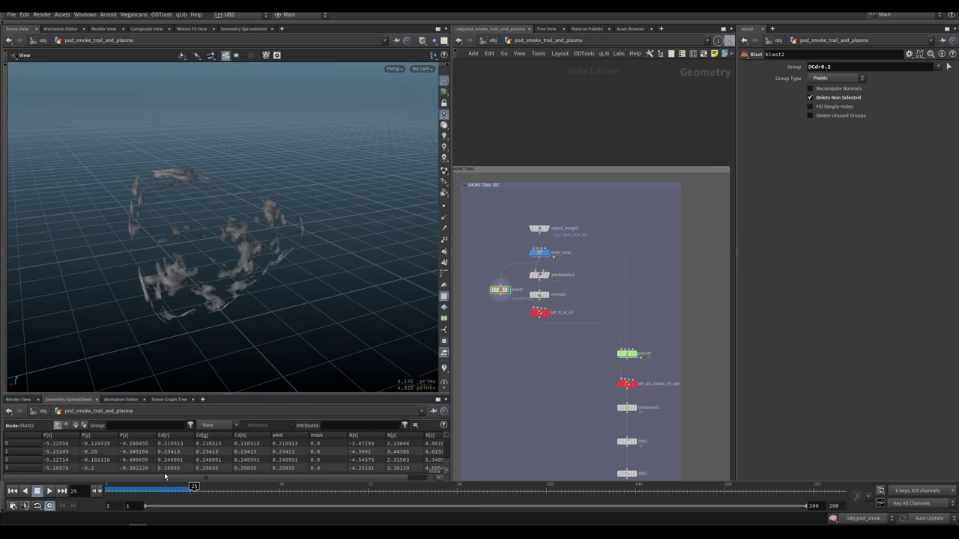
pyautogui.moveTo(153, 493); pyautogui.dragTo(176, 498)
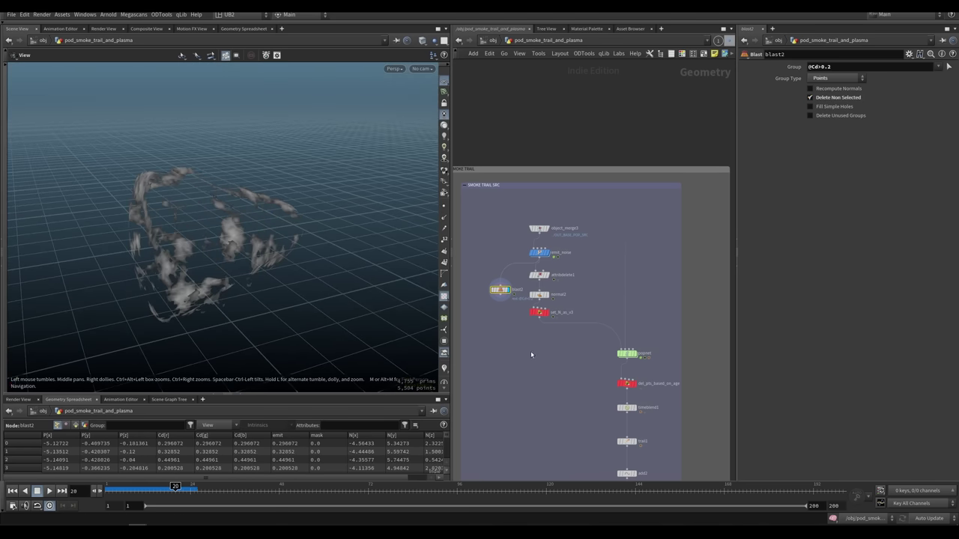
# Step: Inside popnet, enable Scale Point Count by Area on source_first_input with a Reference Area of 1
pyautogui.doubleClick(646, 353)
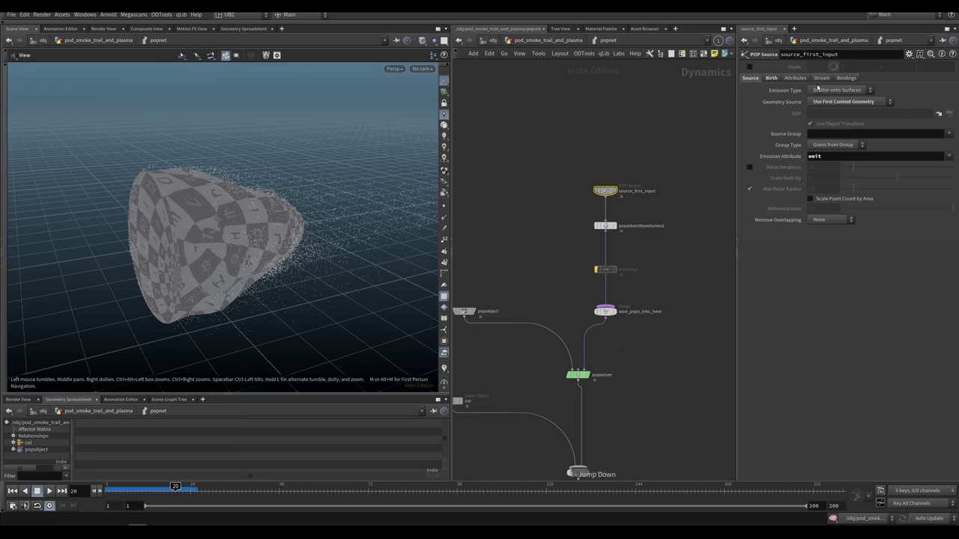
pyautogui.click(837, 90)
pyautogui.click(769, 141)
pyautogui.click(810, 198)
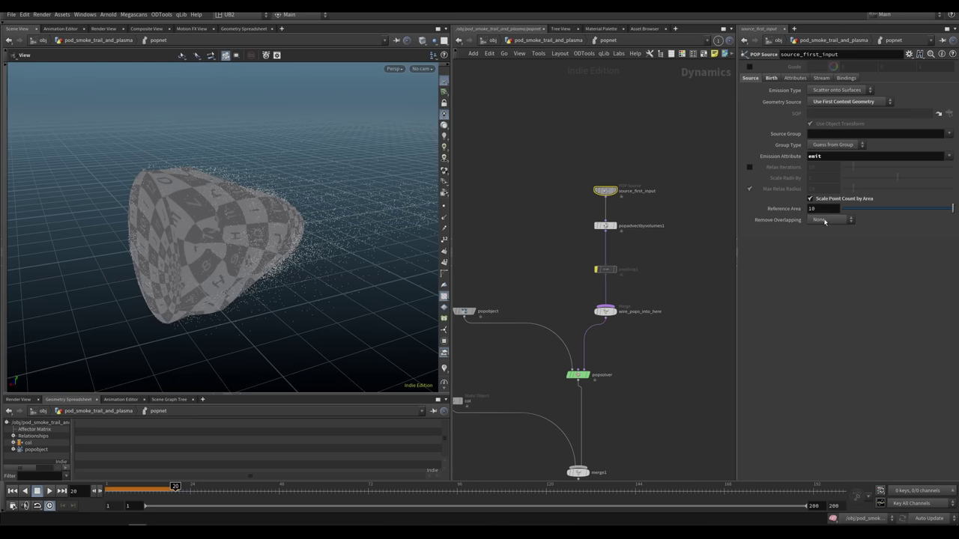
pyautogui.write('1')
pyautogui.press('Return')
# Step: Play the particle simulation from the first frame and examine the emission around the pod
pyautogui.hotkey('ctrl', 'Up')
pyautogui.press('Up')
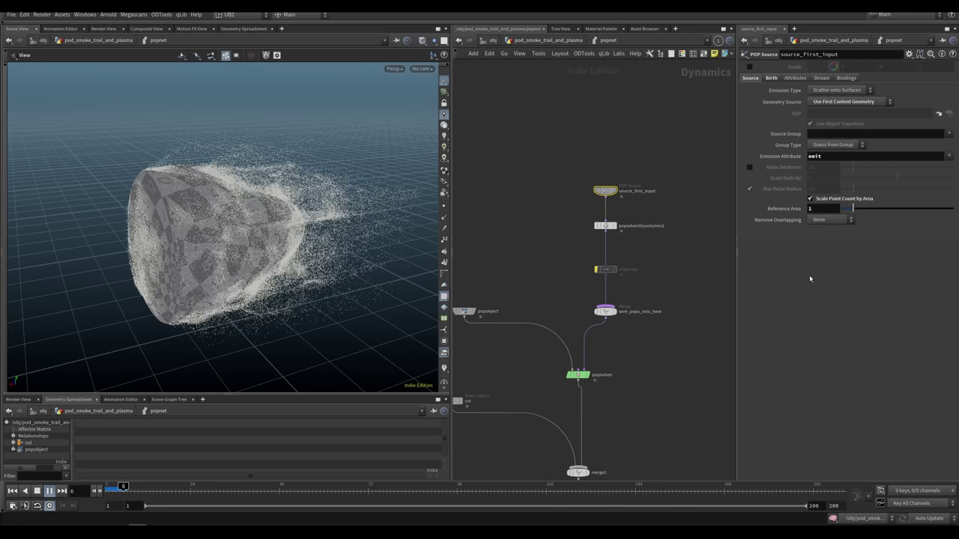
pyautogui.press('Up')
pyautogui.scroll(-3, 268, 262)
pyautogui.moveTo(268, 261); pyautogui.dragTo(315, 255)
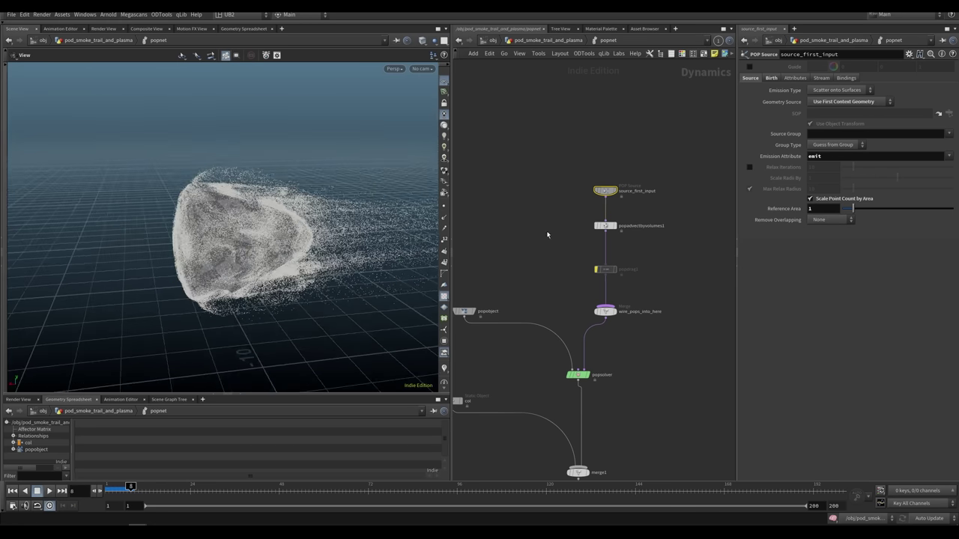
# Step: Disable Scale Point Count by Area on source_first_input and replay the simulation from the first frame
pyautogui.click(810, 199)
pyautogui.hotkey('ctrl', 'Up')
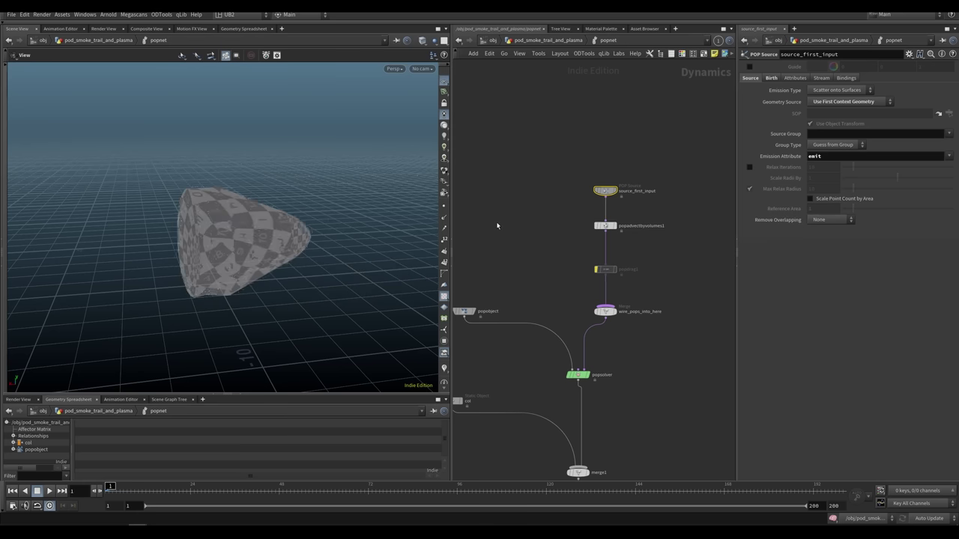
pyautogui.press('Up')
pyautogui.press('Up')
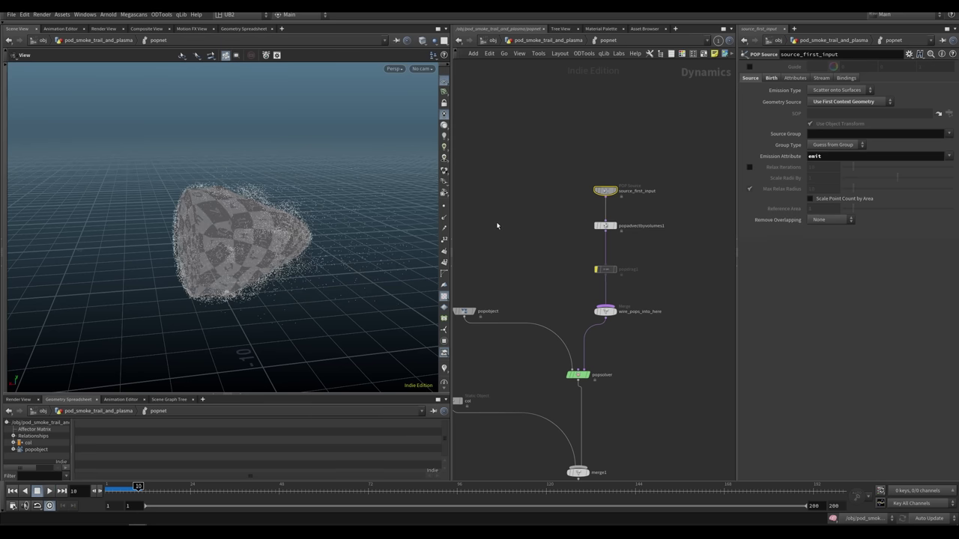
# Step: Examine the velocity settings of popadvectbyvolumes1, check which inputs feed popnet, and return to the geometry level
pyautogui.click(605, 226)
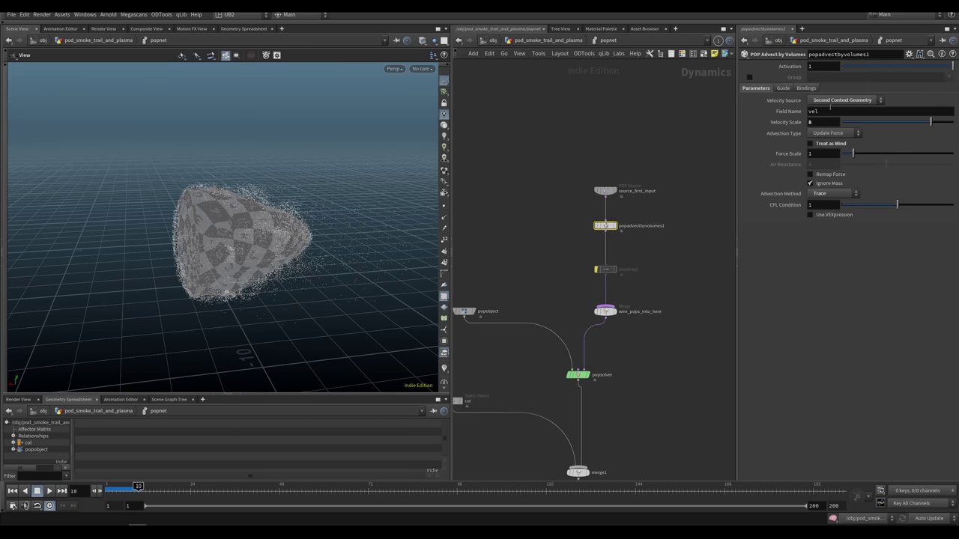
pyautogui.click(549, 212)
pyautogui.press('u')
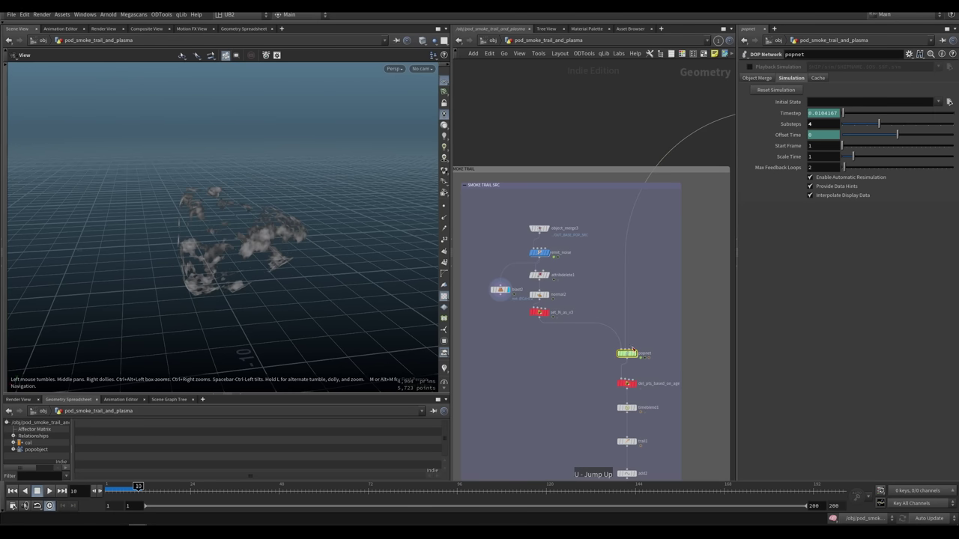
pyautogui.moveTo(633, 350); pyautogui.dragTo(585, 323, button='middle')
pyautogui.press('i')
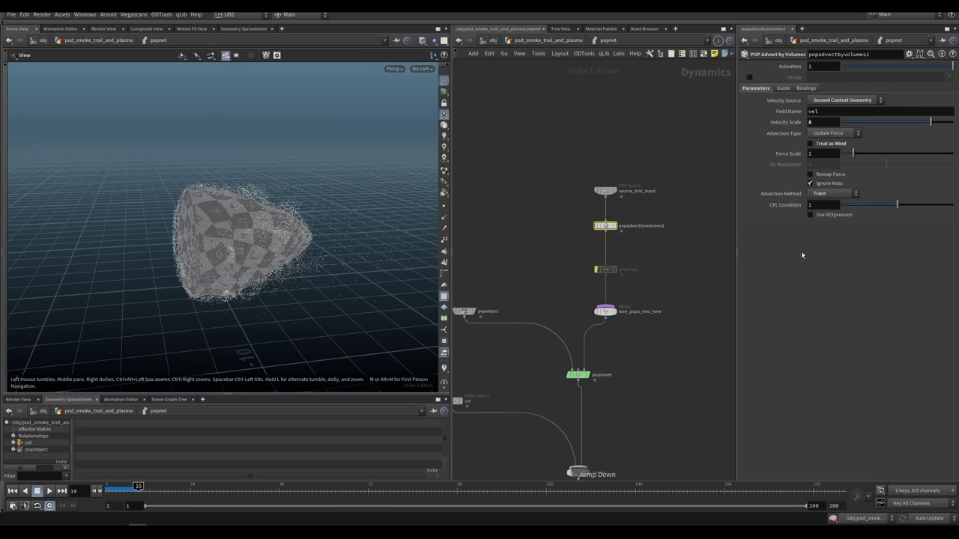
pyautogui.press('u')
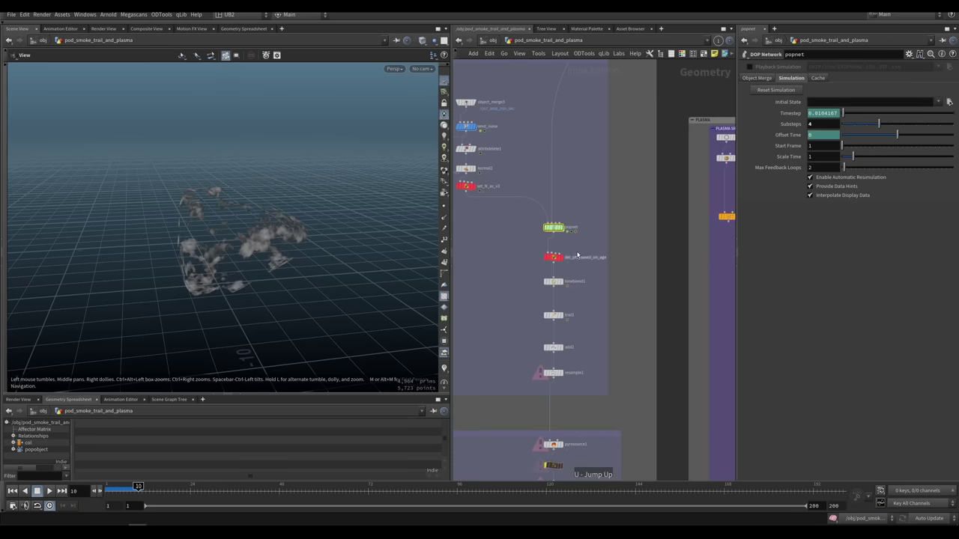
# Step: Display the del_pts_based_on_age wrangle and scrub to frame 17 to examine its age-based point removal
pyautogui.moveTo(590, 243); pyautogui.dragTo(537, 268)
pyautogui.scroll(2, 291, 238)
pyautogui.moveTo(139, 487); pyautogui.dragTo(165, 486)
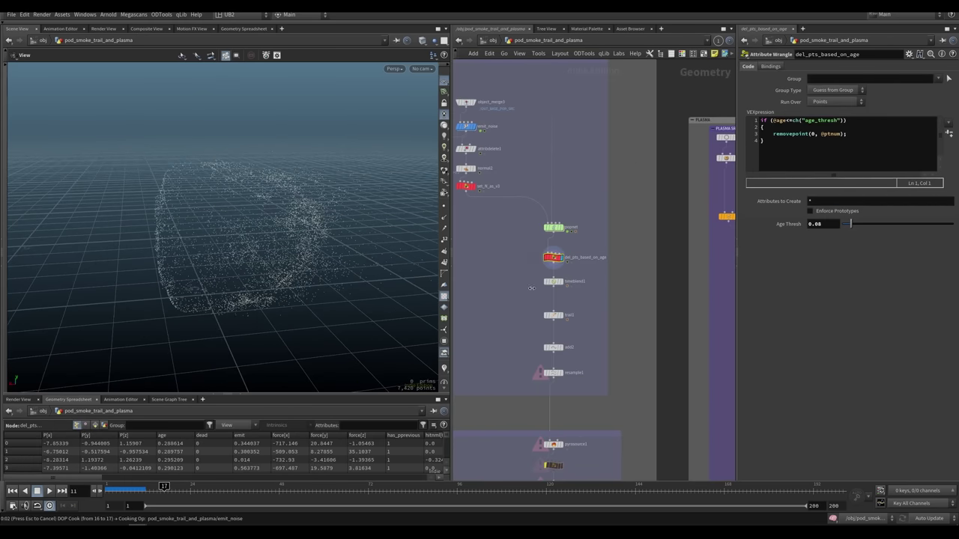
# Step: Display the timeblend1 node and play forward to frame 21, examining the retimed particles from several angles
pyautogui.press('r')
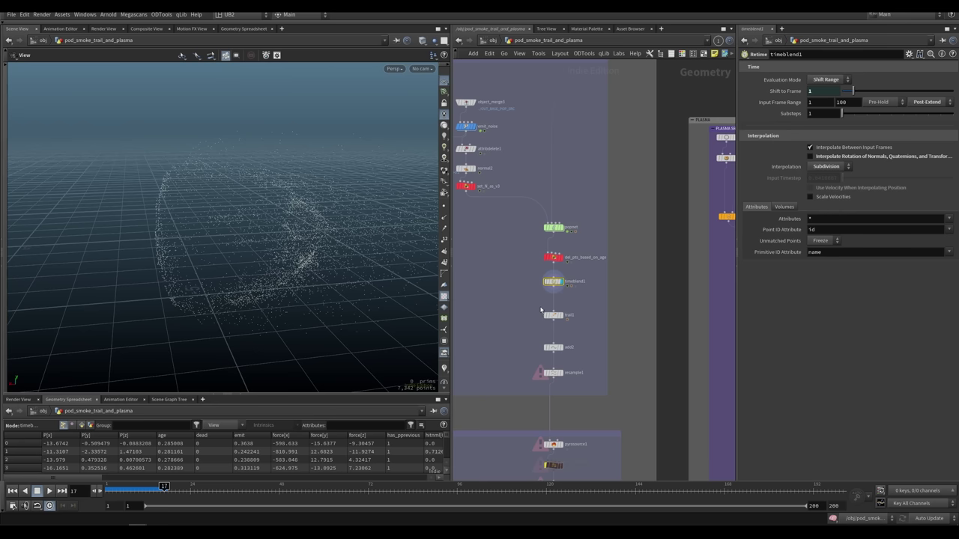
pyautogui.moveTo(246, 292); pyautogui.dragTo(286, 305)
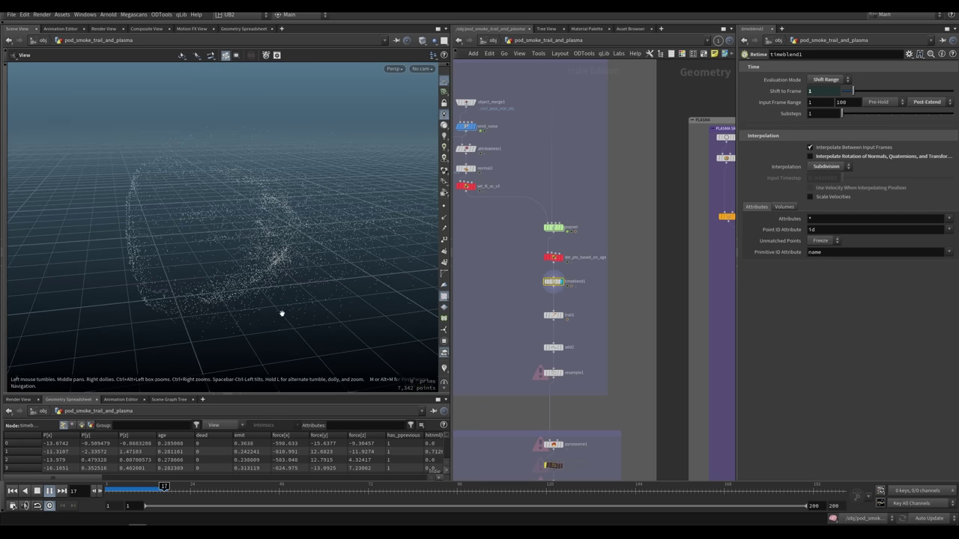
pyautogui.press('Up')
pyautogui.moveTo(292, 219); pyautogui.dragTo(222, 244, button='middle')
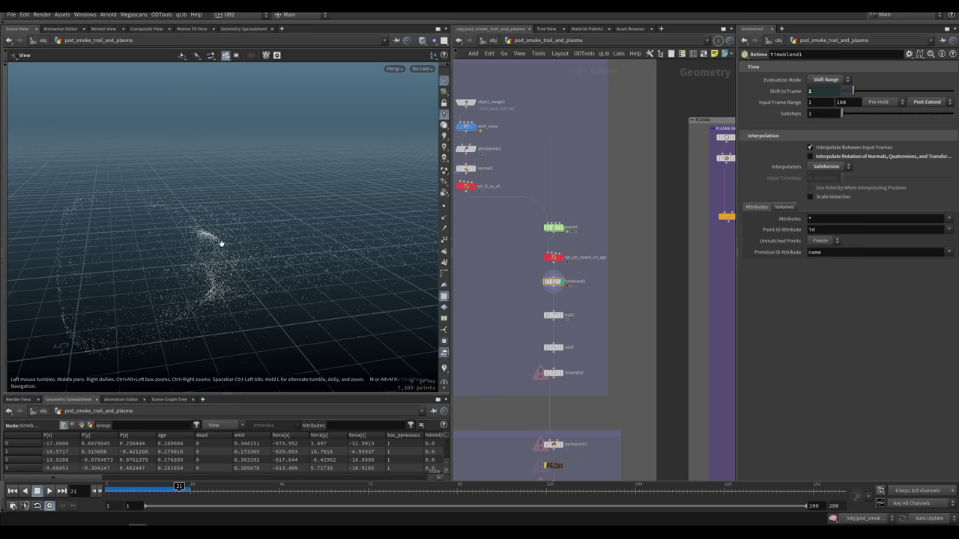
pyautogui.moveTo(222, 244); pyautogui.dragTo(263, 306)
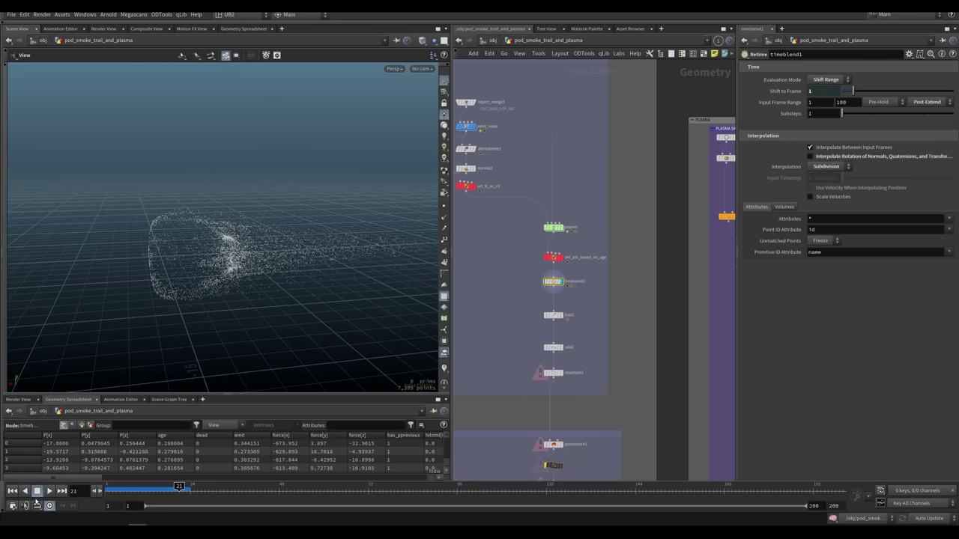
# Step: Turn off Integer Frame Values in the global animation options and scrub del_pts_based_on_age through fractional frames
pyautogui.click(13, 506)
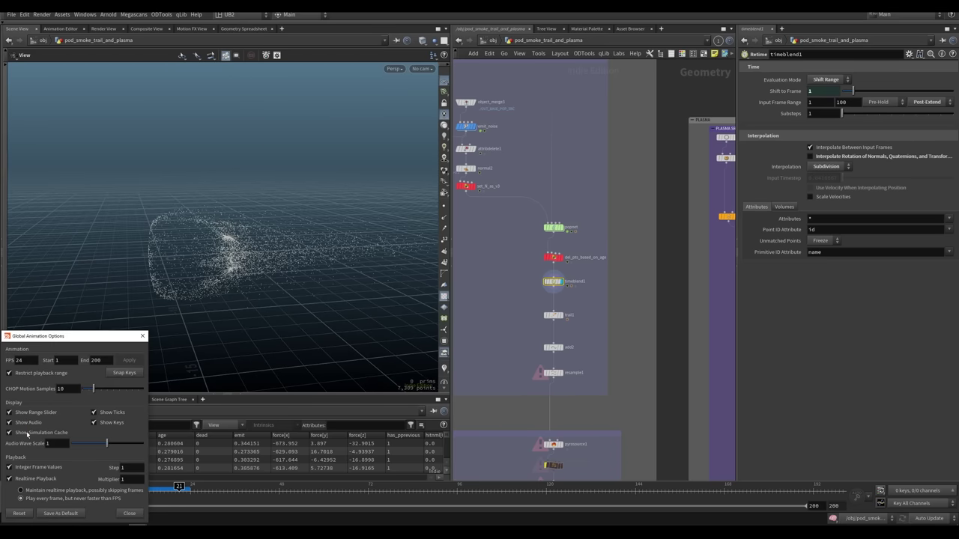
pyautogui.click(143, 336)
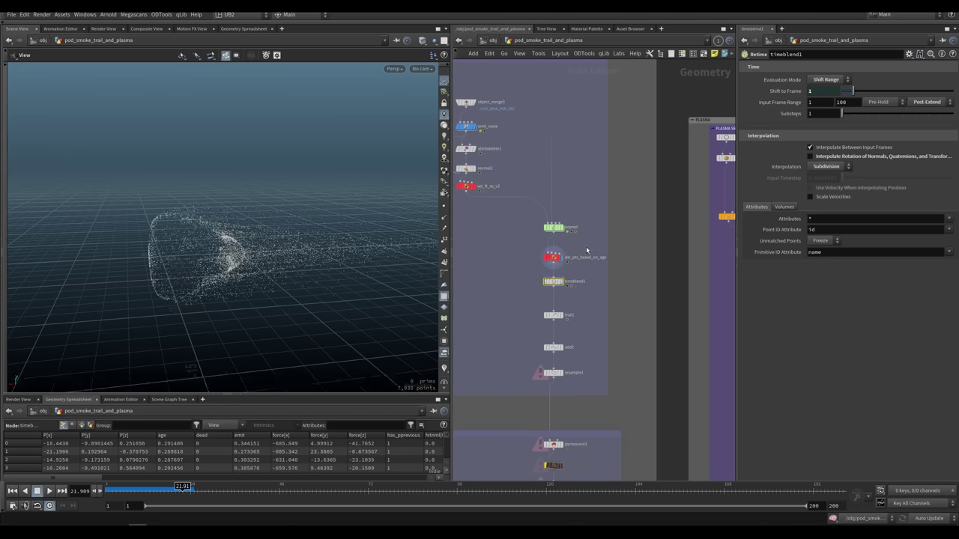
pyautogui.click(554, 257)
pyautogui.moveTo(183, 490)
pyautogui.mouseDown()
pyautogui.moveTo(169, 491)
pyautogui.moveTo(185, 491)
pyautogui.mouseUp()
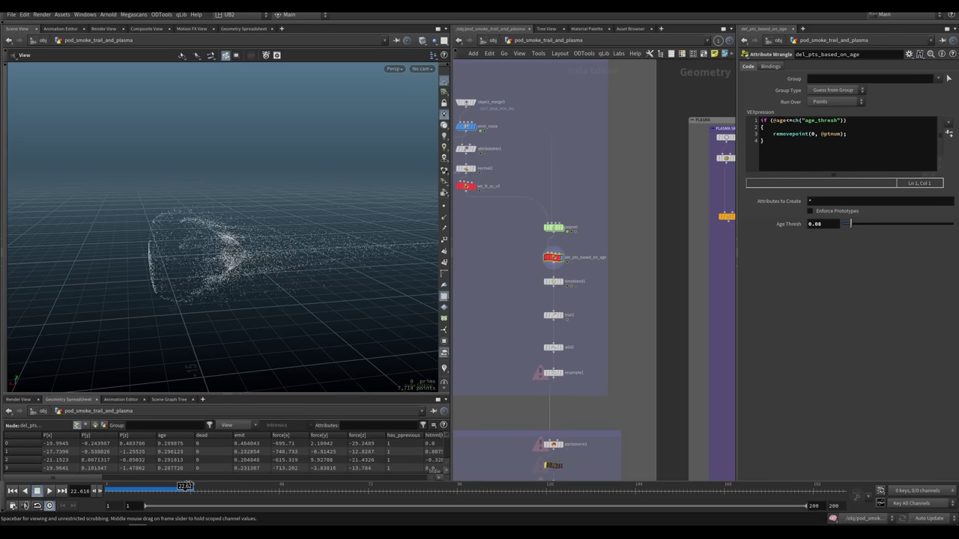
# Step: Bypass timeblend1, display it, and scrub through fractional frames to compare the particle motion
pyautogui.click(551, 282)
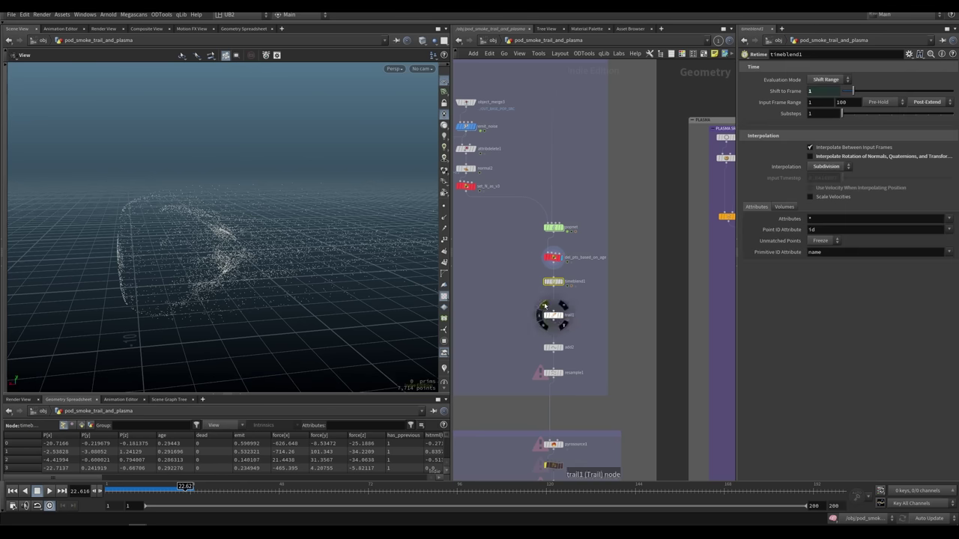
pyautogui.moveTo(224, 262)
pyautogui.mouseDown()
pyautogui.moveTo(209, 263)
pyautogui.moveTo(226, 264)
pyautogui.mouseUp()
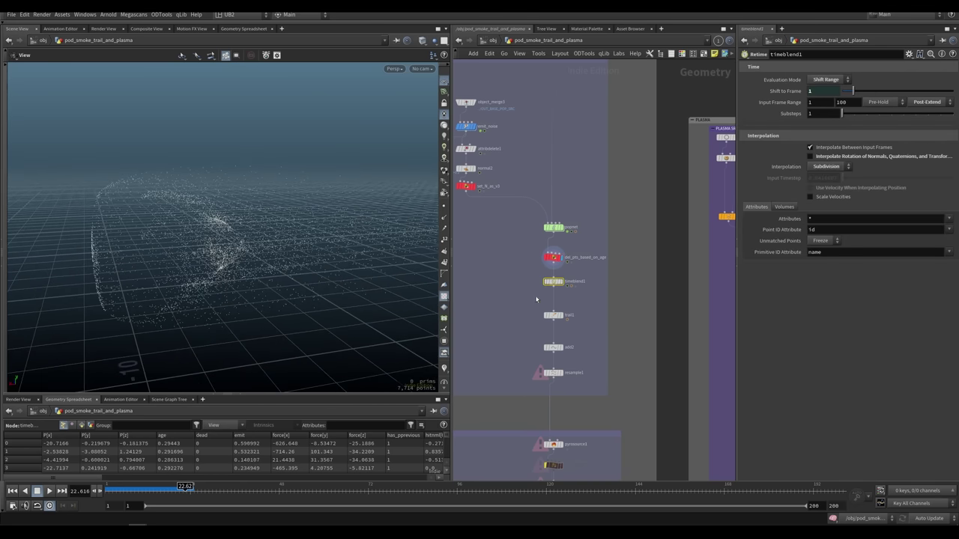
pyautogui.click(561, 282)
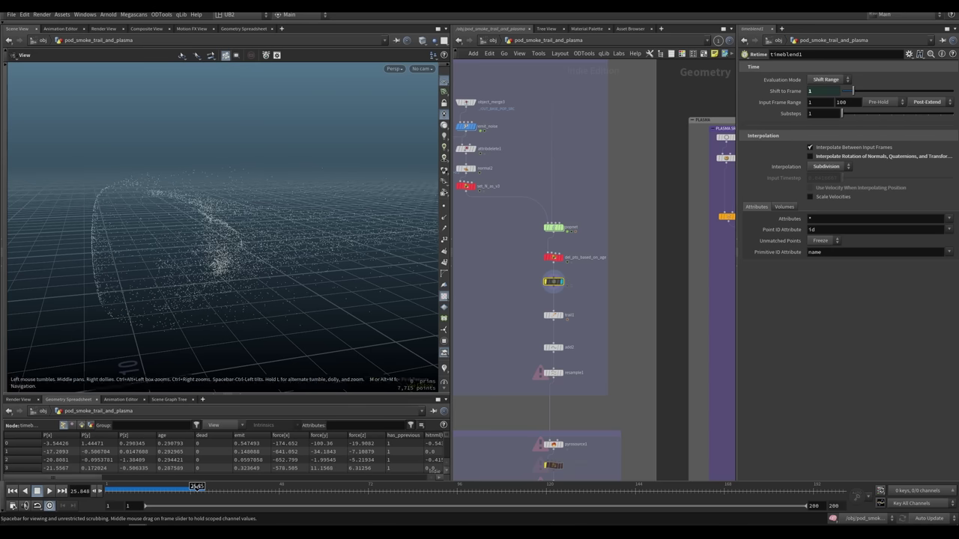
pyautogui.moveTo(198, 491); pyautogui.dragTo(157, 492)
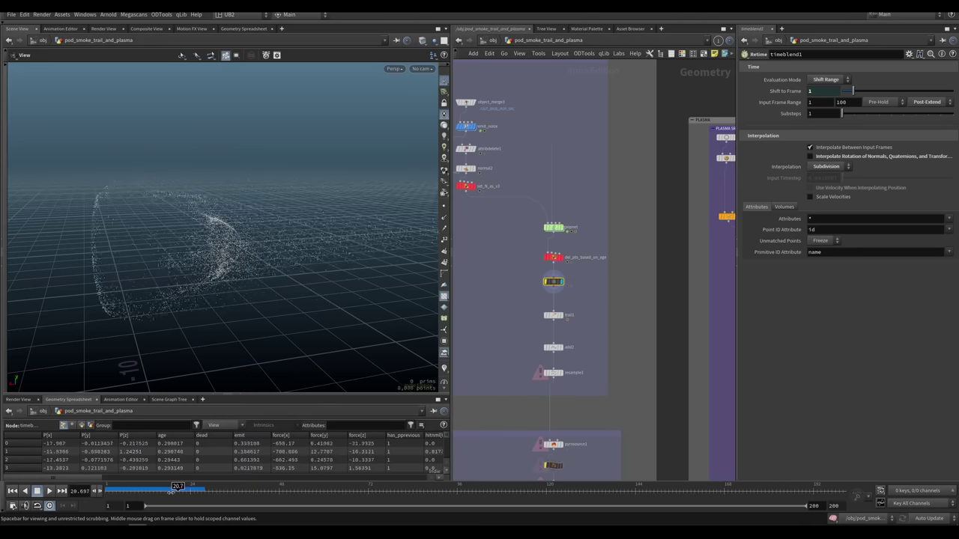
# Step: Turn Integer Frame Values back on in the global animation options and close them
pyautogui.click(12, 507)
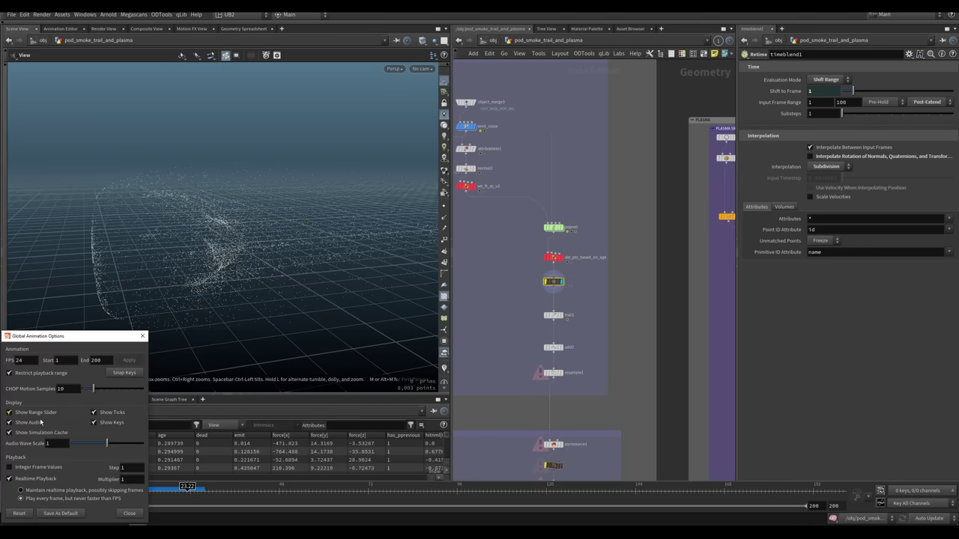
pyautogui.click(31, 466)
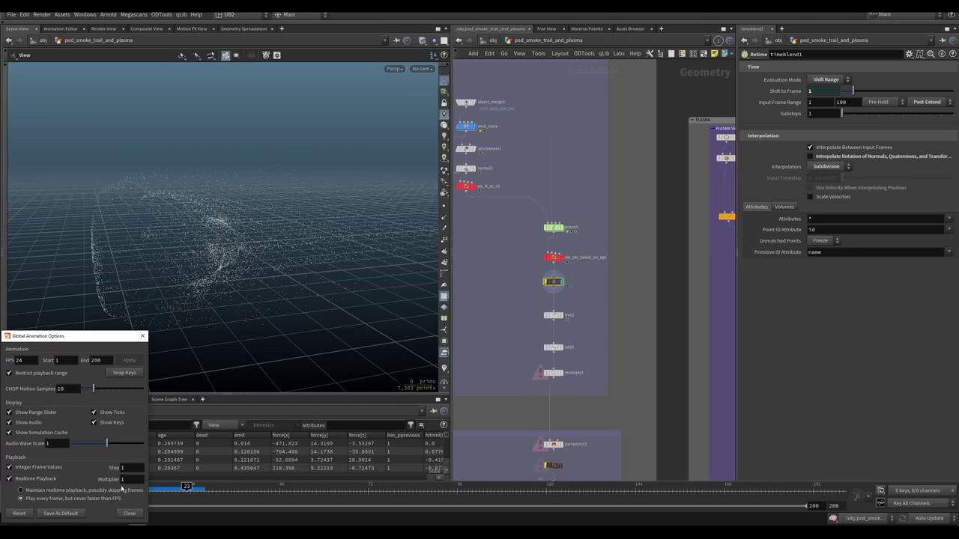
pyautogui.click(142, 335)
# Step: Display the trail1, Add and resample1 nodes in turn, examining how the particles become resampled trail curves
pyautogui.click(555, 315)
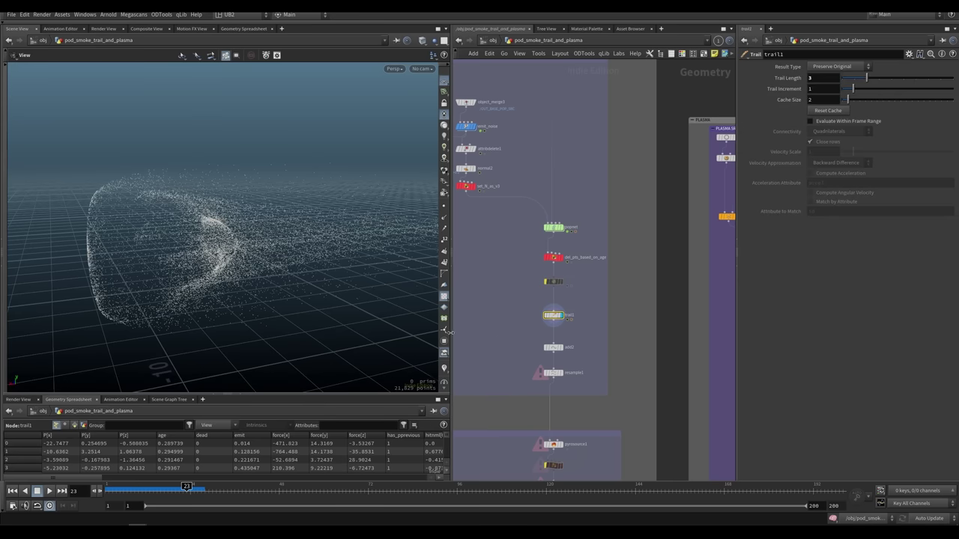
pyautogui.click(553, 347)
pyautogui.moveTo(269, 262)
pyautogui.mouseDown()
pyautogui.moveTo(340, 258)
pyautogui.moveTo(192, 291)
pyautogui.moveTo(263, 266)
pyautogui.mouseUp()
pyautogui.moveTo(264, 266); pyautogui.dragTo(295, 272, button='right')
pyautogui.click(560, 373)
pyautogui.moveTo(548, 466); pyautogui.dragTo(543, 324, button='middle')
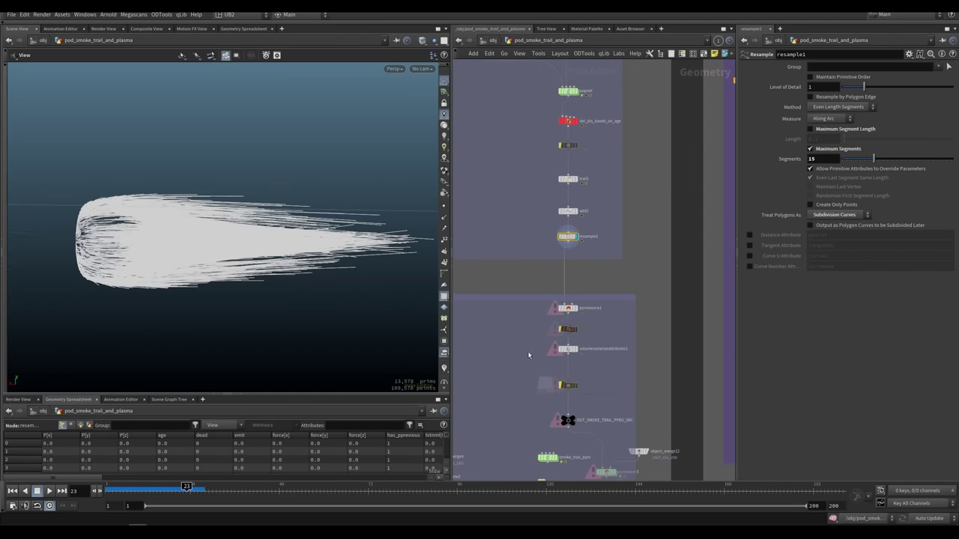
# Step: Display volumerasterizeattributes1 and OUT_SMOKE_TRAIL_PYRO_SRC to examine the rasterized smoke source, and return to frame 1
pyautogui.click(569, 349)
pyautogui.moveTo(297, 310); pyautogui.dragTo(281, 262)
pyautogui.moveTo(532, 444); pyautogui.dragTo(515, 358, button='middle')
pyautogui.click(555, 334)
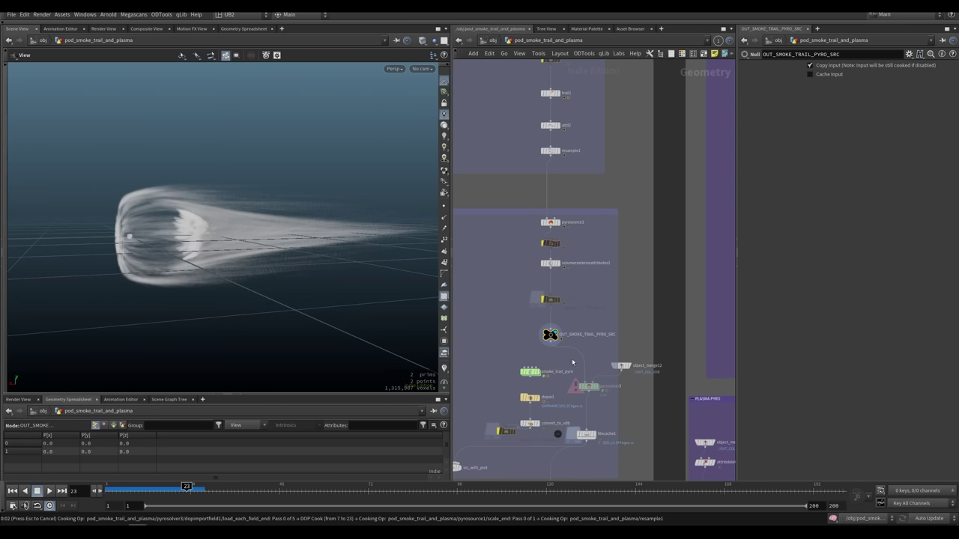
pyautogui.press('Escape')
pyautogui.hotkey('ctrl', 'Up')
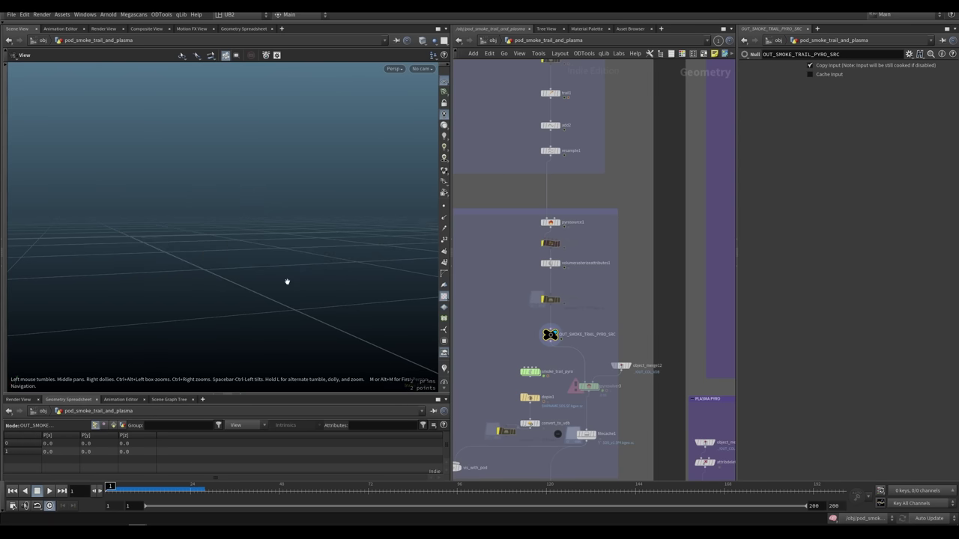
# Step: Switch to the reentry_main_comp script in Nuke, view the output of the blue backdrop's branch and scrub through its frames
pyautogui.moveTo(111, 522)
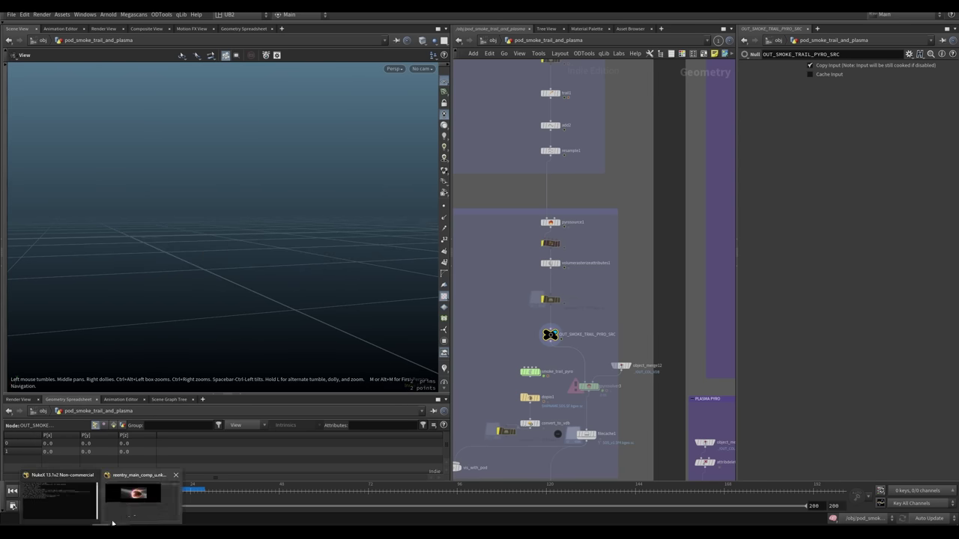
pyautogui.click(137, 496)
pyautogui.moveTo(459, 330); pyautogui.dragTo(463, 503, button='middle')
pyautogui.scroll(-5, 454, 422)
pyautogui.scroll(-3, 460, 510)
pyautogui.scroll(-5, 454, 442)
pyautogui.scroll(5, 484, 426)
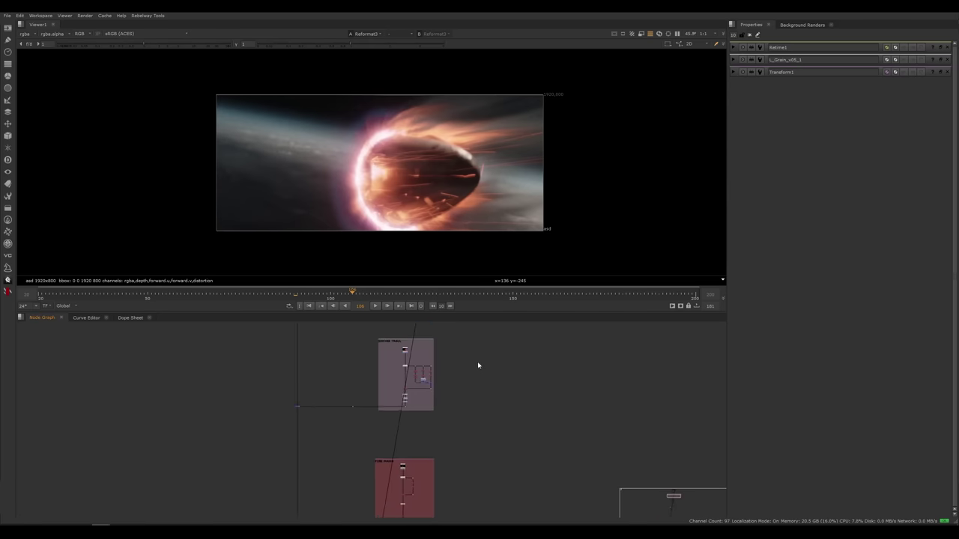
pyautogui.moveTo(478, 364); pyautogui.dragTo(493, 500, button='middle')
pyautogui.scroll(3, 411, 419)
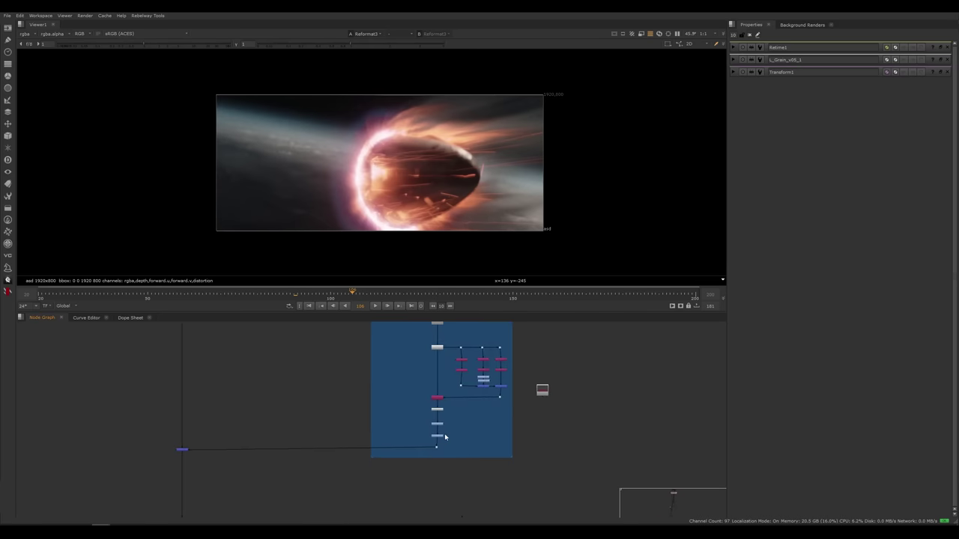
pyautogui.click(437, 447)
pyautogui.press('1')
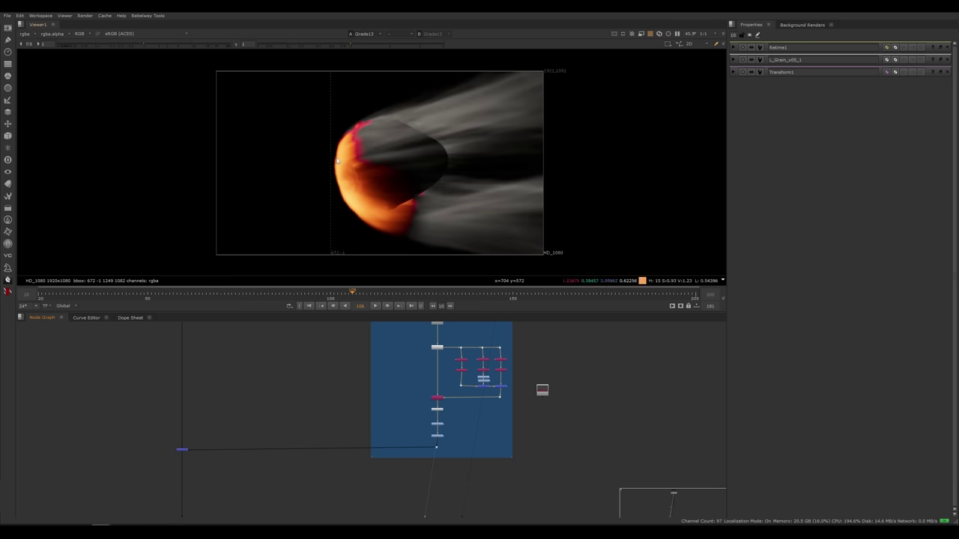
pyautogui.moveTo(363, 293); pyautogui.dragTo(498, 292)
# Step: View the output of the mauve backdrop's branch and scrub through its frames to examine that smoke pass
pyautogui.moveTo(488, 502); pyautogui.dragTo(495, 293, button='middle')
pyautogui.click(434, 433)
pyautogui.press('1')
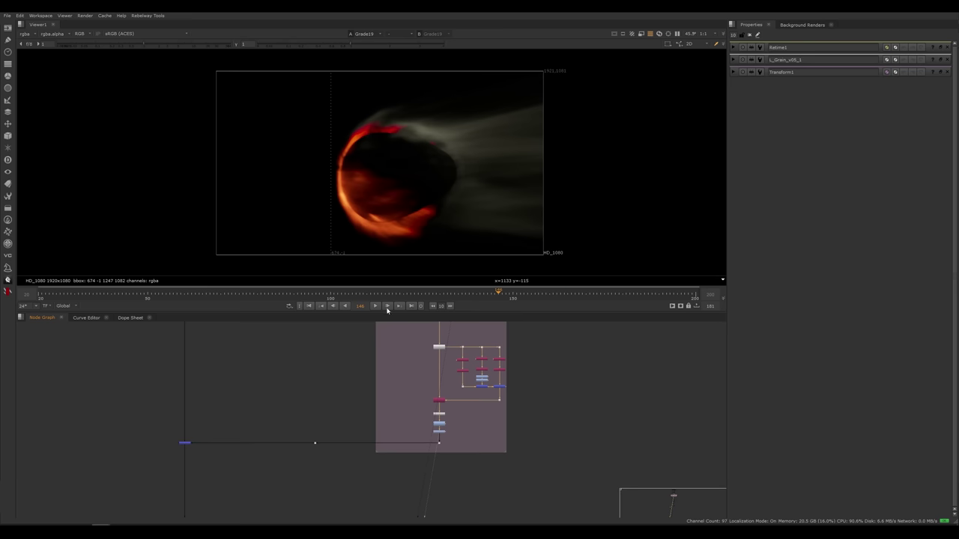
pyautogui.moveTo(387, 293)
pyautogui.mouseDown()
pyautogui.moveTo(412, 293)
pyautogui.moveTo(388, 293)
pyautogui.mouseUp()
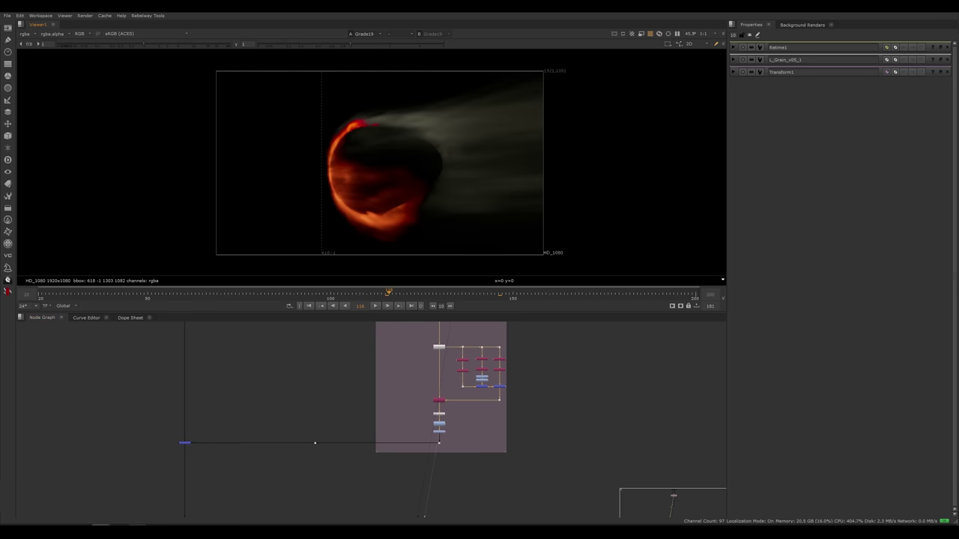
# Step: Switch back to Houdini, display volumerasterizeattributes1 and examine the density source volume around frame 25
pyautogui.click(150, 517)
pyautogui.moveTo(529, 285); pyautogui.dragTo(525, 335, button='middle')
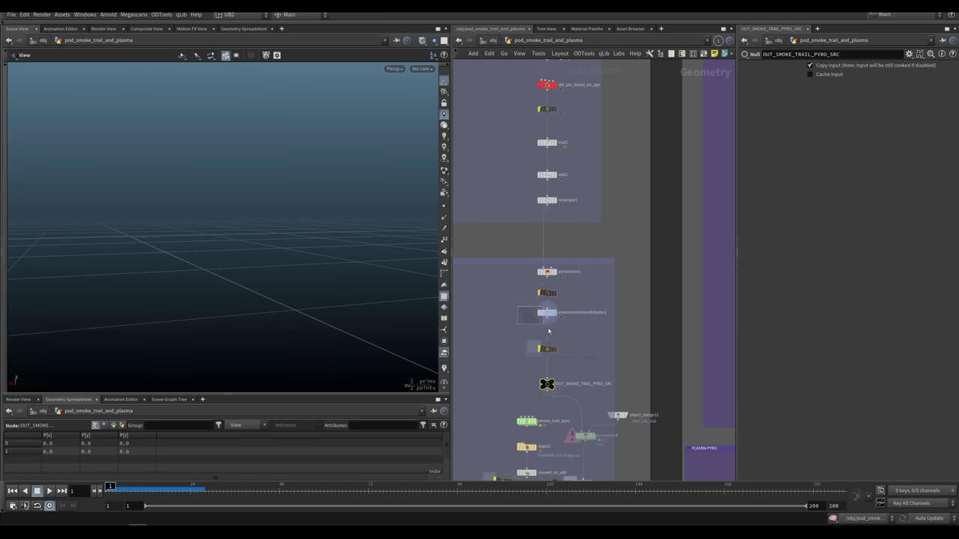
pyautogui.moveTo(547, 327); pyautogui.dragTo(547, 327)
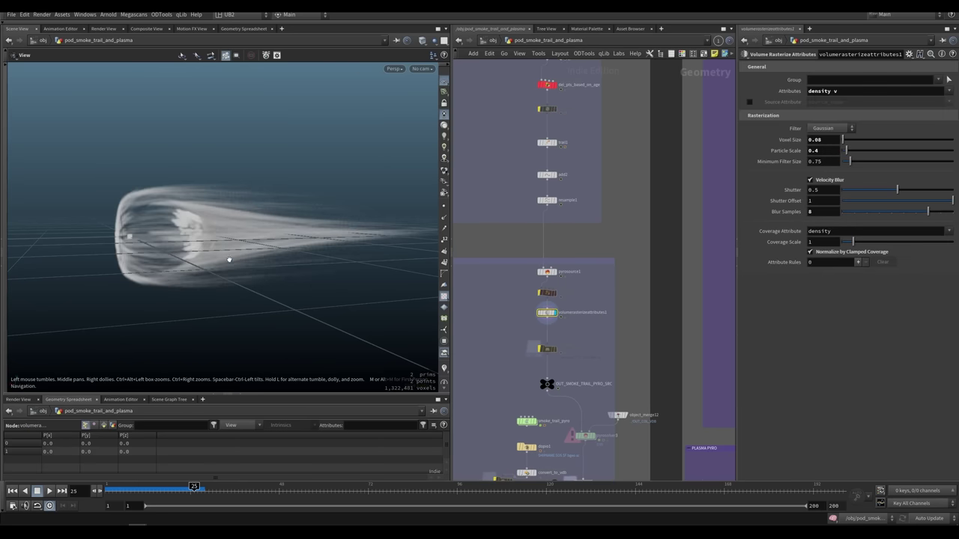
pyautogui.moveTo(230, 260)
pyautogui.mouseDown()
pyautogui.moveTo(284, 247)
pyautogui.moveTo(247, 258)
pyautogui.mouseUp()
pyautogui.moveTo(584, 438); pyautogui.dragTo(566, 350, button='middle')
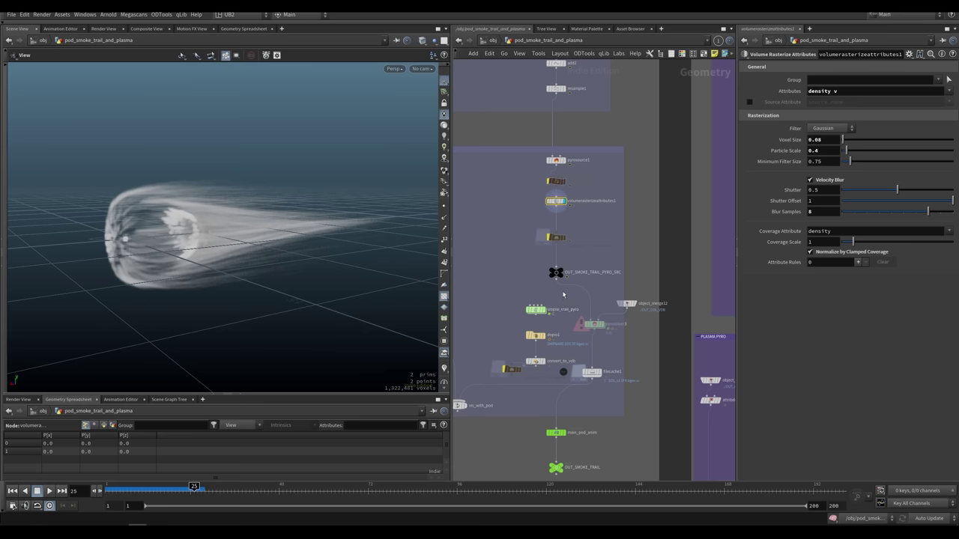
# Step: Move the smoke_trail_pyro, dopio and convert_to_vdb nodes aside, and display filecache1 to play back the cached smoke trail
pyautogui.moveTo(500, 295); pyautogui.dragTo(541, 375)
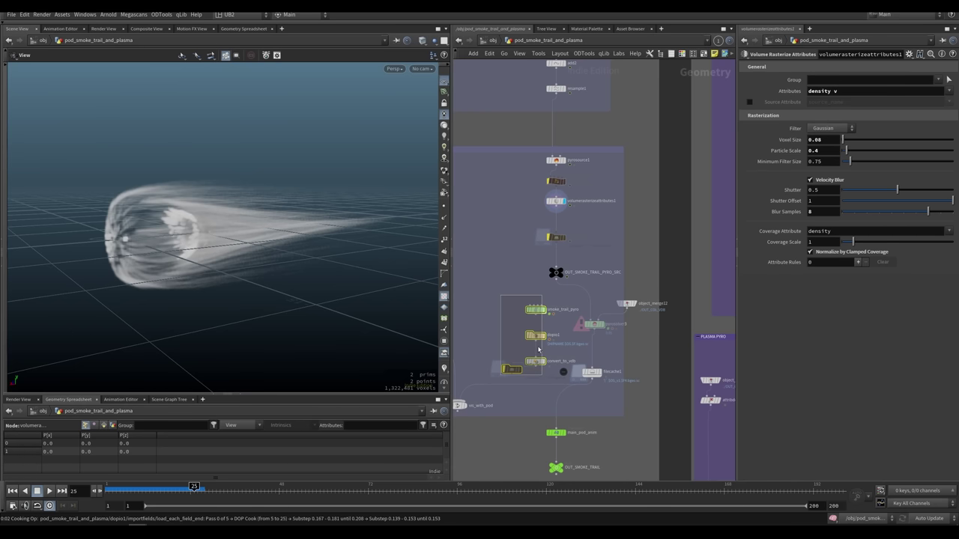
pyautogui.hotkey('ctrl', 'Up')
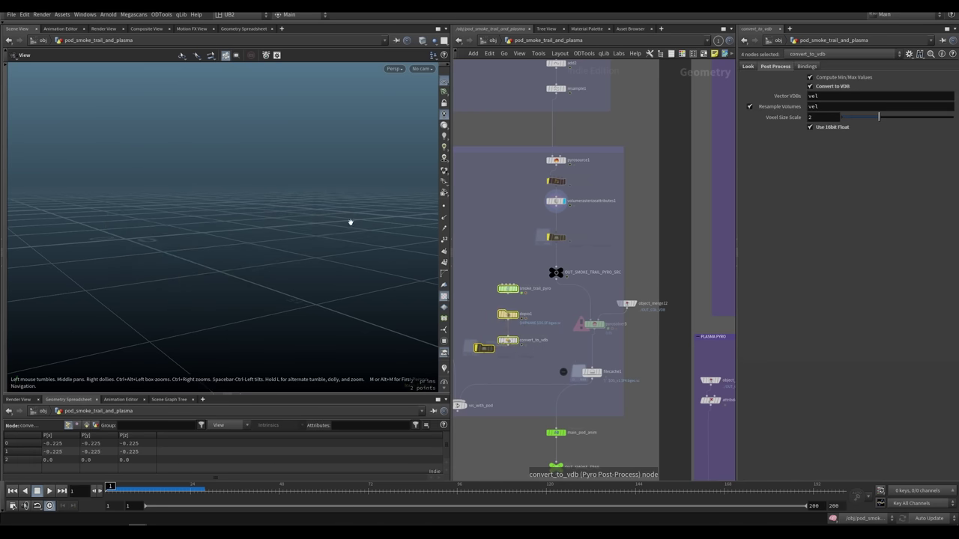
pyautogui.click(592, 373)
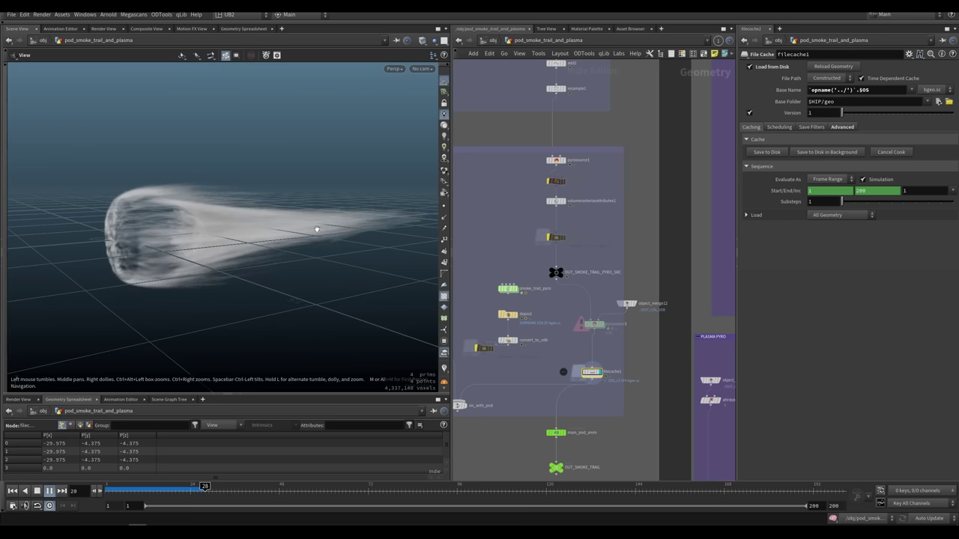
pyautogui.press('Up')
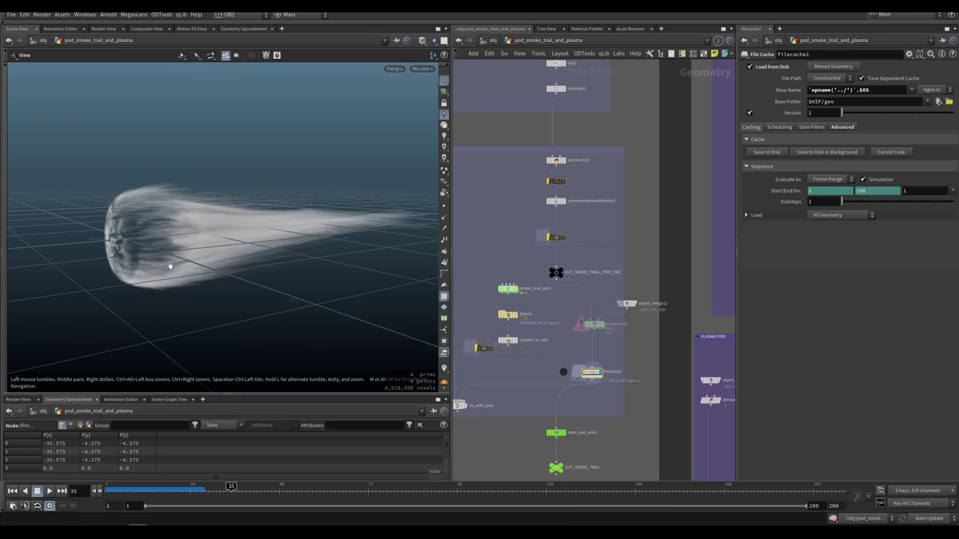
pyautogui.moveTo(170, 266)
pyautogui.mouseDown()
pyautogui.moveTo(240, 257)
pyautogui.moveTo(184, 266)
pyautogui.mouseUp()
# Step: Enter the smoke_trail_pyro network, examine the Dissipation settings of pyrosolver_sparse1, and return to the parent network
pyautogui.moveTo(519, 261); pyautogui.dragTo(562, 258, button='middle')
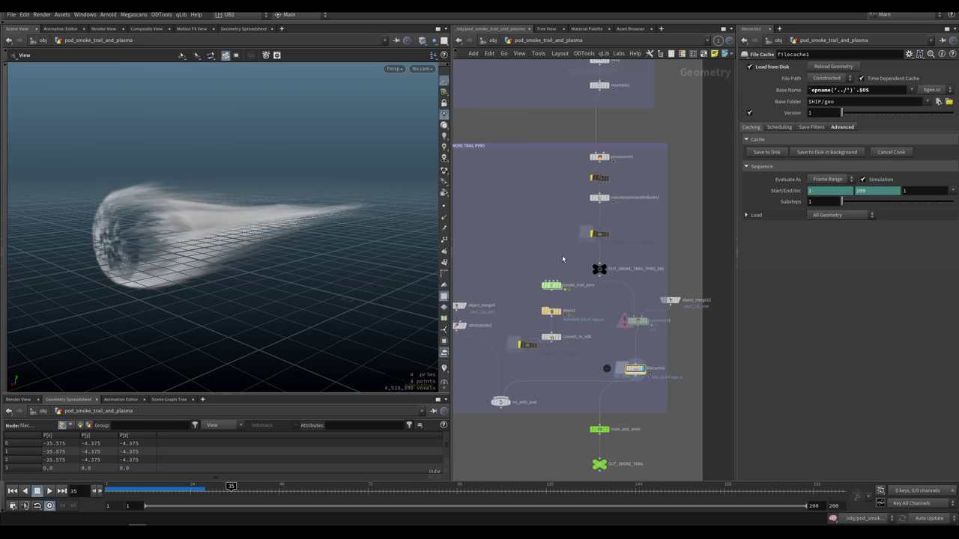
pyautogui.moveTo(552, 283); pyautogui.dragTo(597, 280)
pyautogui.moveTo(520, 263); pyautogui.dragTo(574, 365)
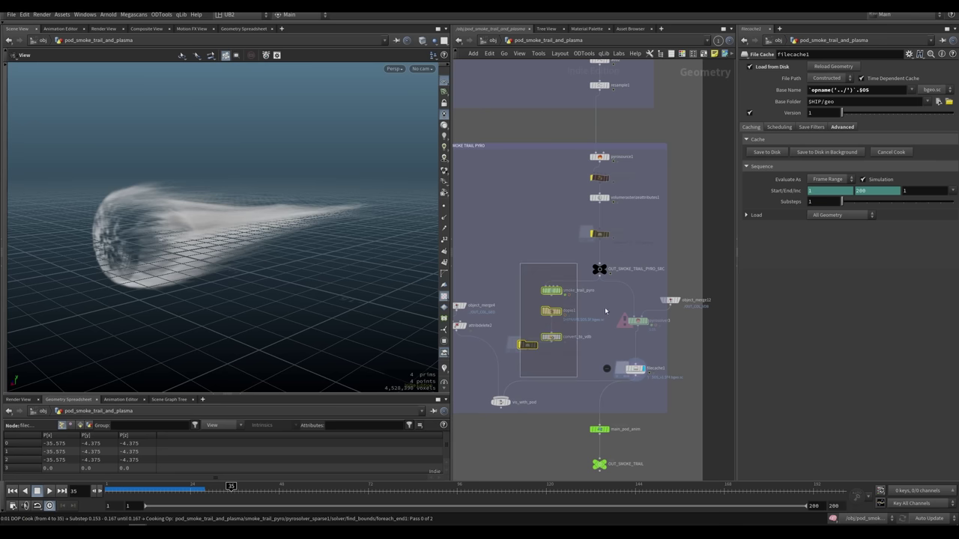
pyautogui.moveTo(686, 286); pyautogui.dragTo(616, 387)
pyautogui.moveTo(529, 368); pyautogui.dragTo(549, 366, button='middle')
pyautogui.moveTo(537, 274); pyautogui.dragTo(588, 355)
pyautogui.moveTo(533, 258); pyautogui.dragTo(588, 361)
pyautogui.press('i')
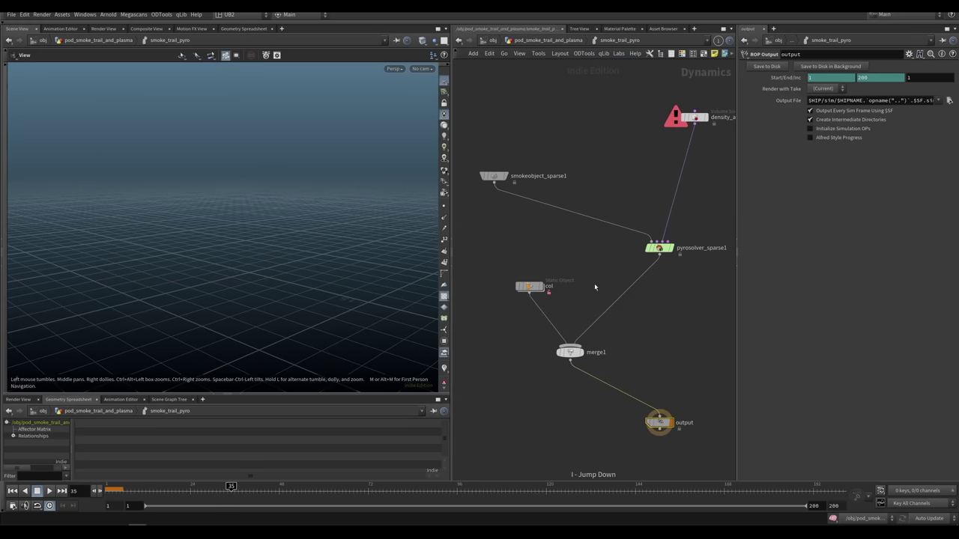
pyautogui.click(630, 293)
pyautogui.press('u')
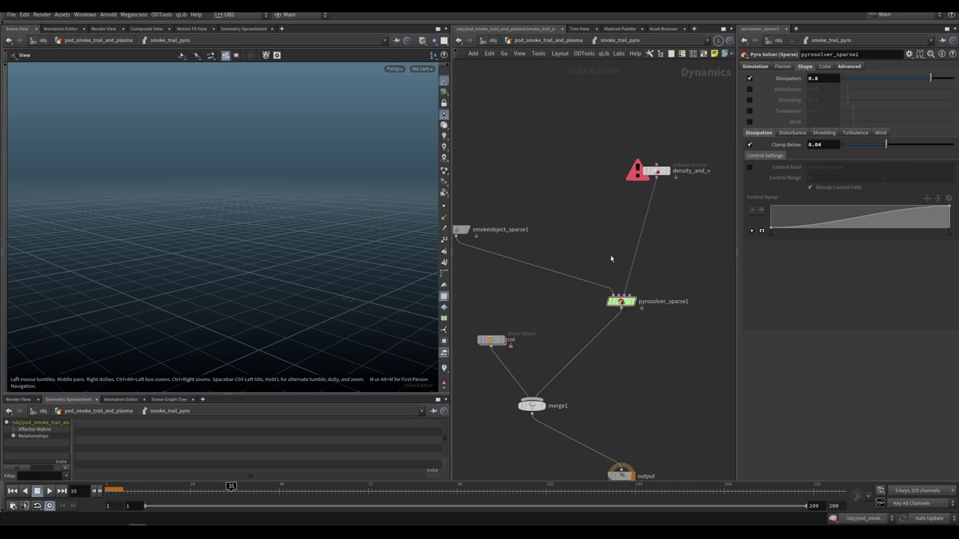
# Step: Check the collision source path in object_merge12 and display vis_with_pod to examine the smoke together with the pod
pyautogui.moveTo(657, 341); pyautogui.dragTo(657, 341)
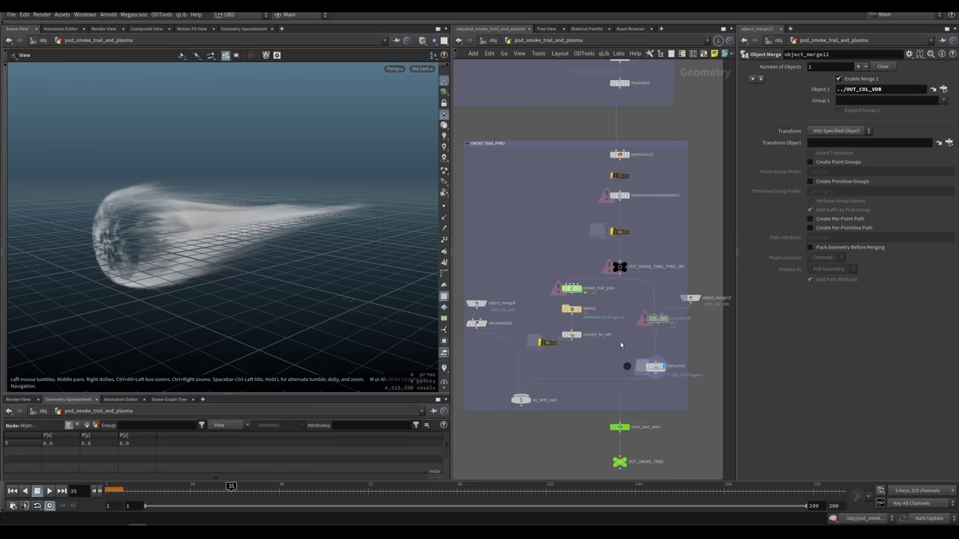
pyautogui.moveTo(570, 424); pyautogui.dragTo(563, 384, button='middle')
pyautogui.click(548, 359)
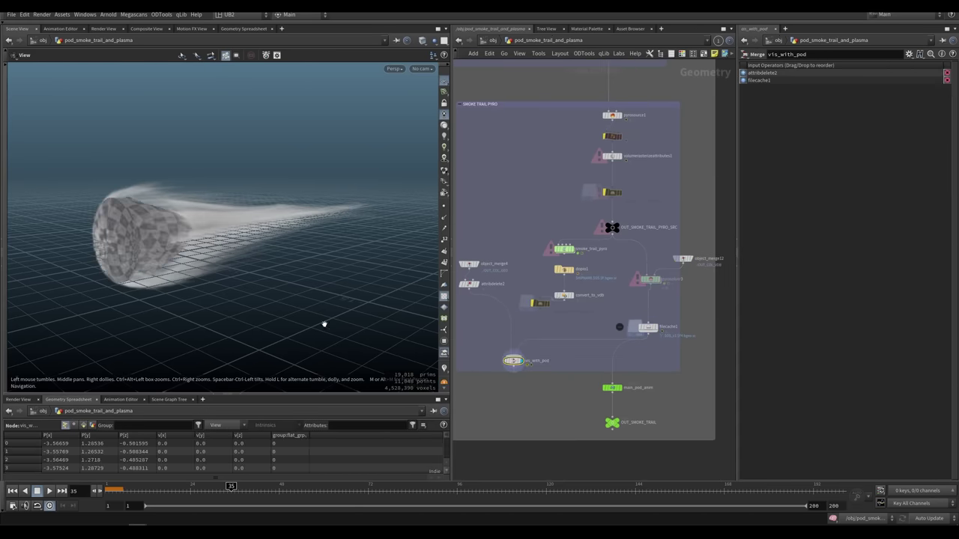
pyautogui.moveTo(174, 243)
pyautogui.mouseDown()
pyautogui.moveTo(262, 232)
pyautogui.moveTo(158, 248)
pyautogui.mouseUp()
pyautogui.moveTo(158, 248); pyautogui.dragTo(177, 242, button='right')
# Step: Render a flipbook of the current viewport with the default settings, review its frames in MPlay and close the player
pyautogui.hotkey('alt', 'f')
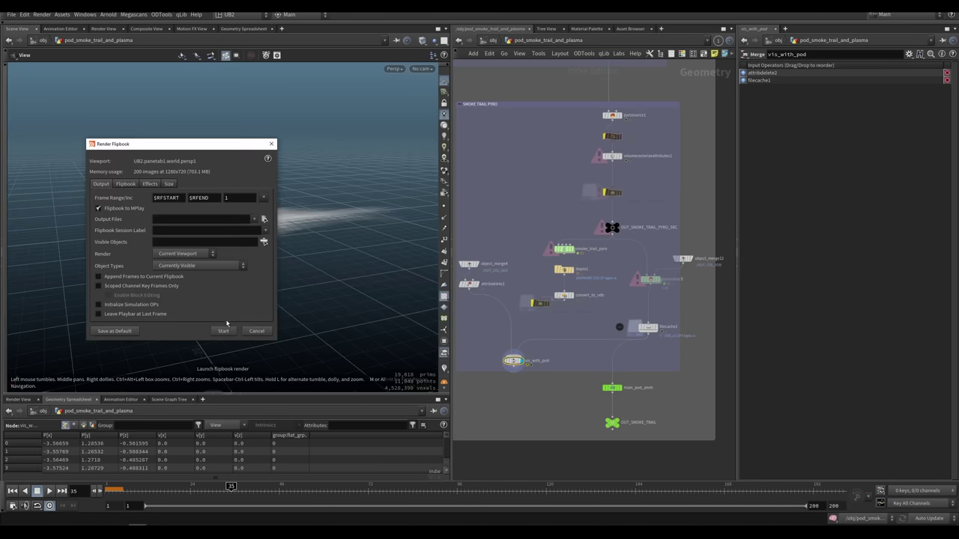
pyautogui.click(225, 329)
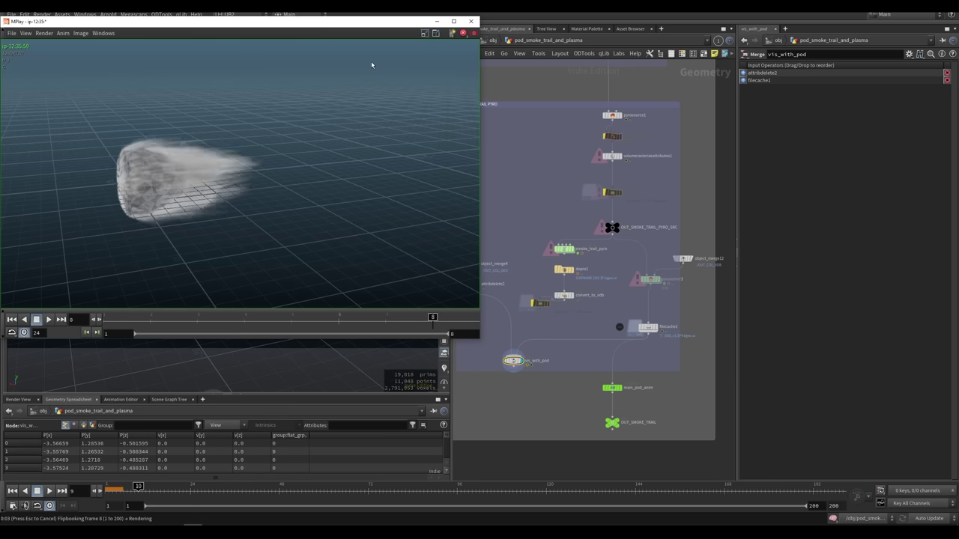
pyautogui.moveTo(349, 18); pyautogui.dragTo(429, 74)
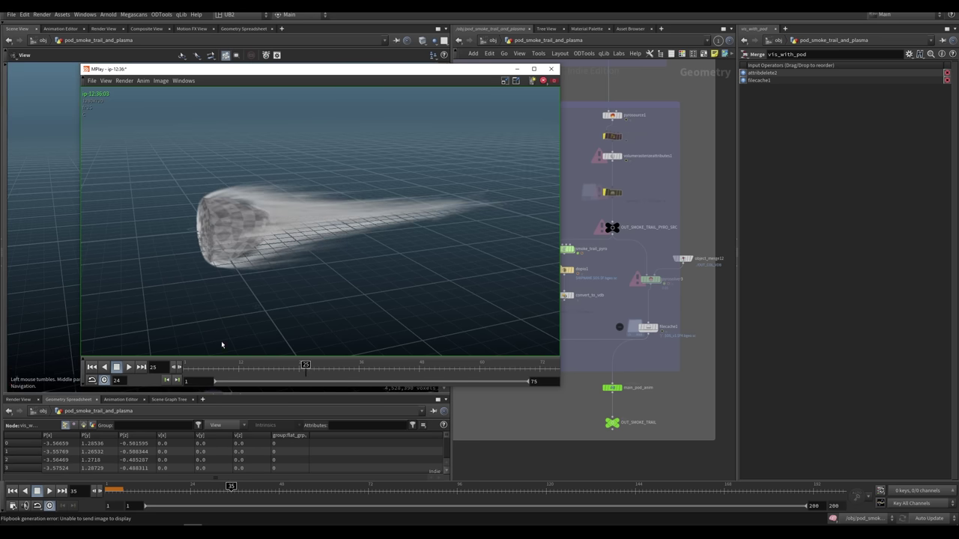
pyautogui.moveTo(263, 368)
pyautogui.mouseDown()
pyautogui.moveTo(197, 368)
pyautogui.moveTo(333, 376)
pyautogui.mouseUp()
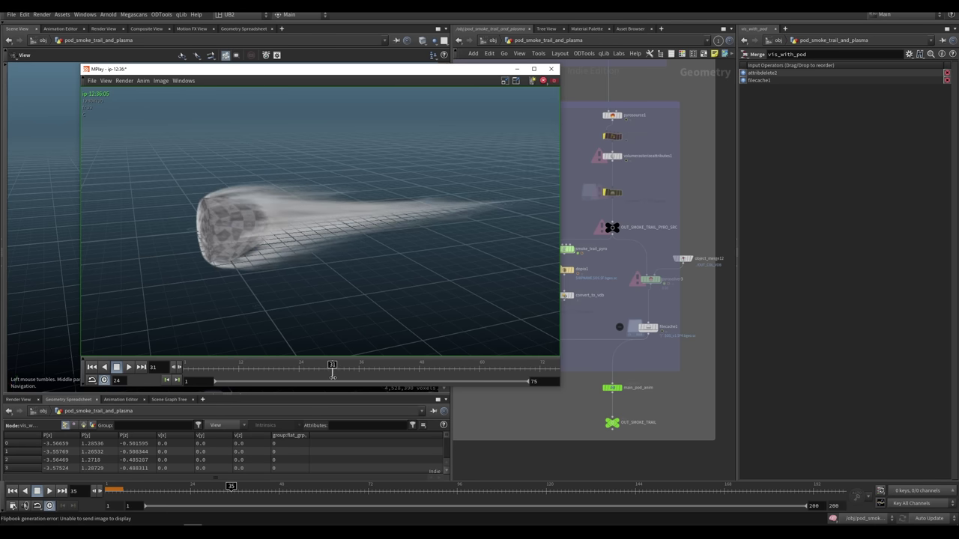
pyautogui.click(551, 69)
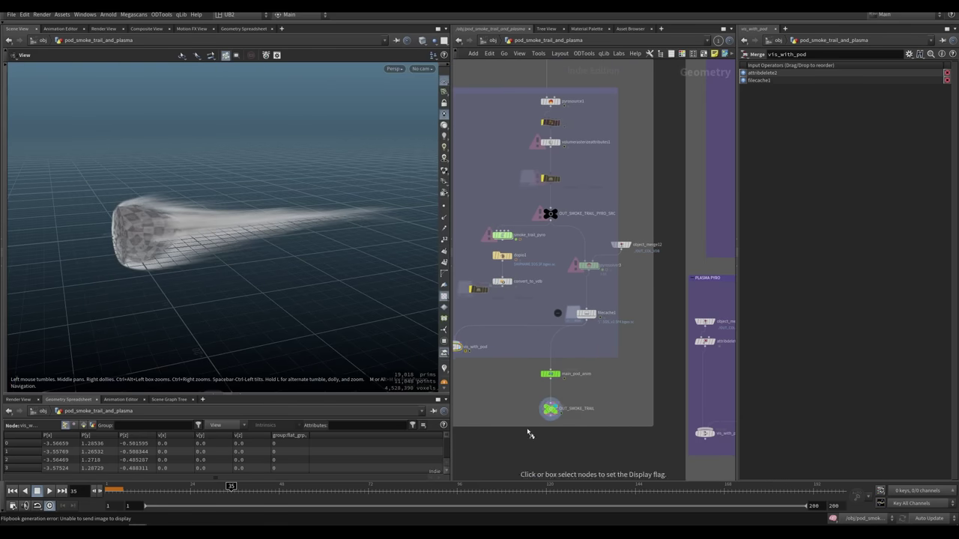
# Step: Display OUT_SMOKE_TRAIL, inspect the Rotate expressions of main_pod_anim and scrub the timeline to see the pod's animated motion
pyautogui.click(554, 375)
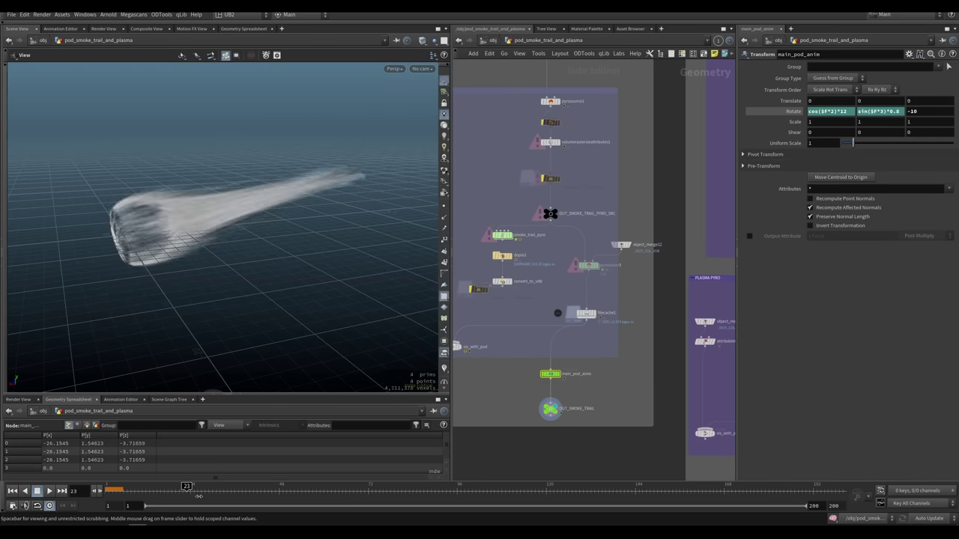
pyautogui.moveTo(208, 251); pyautogui.dragTo(179, 250)
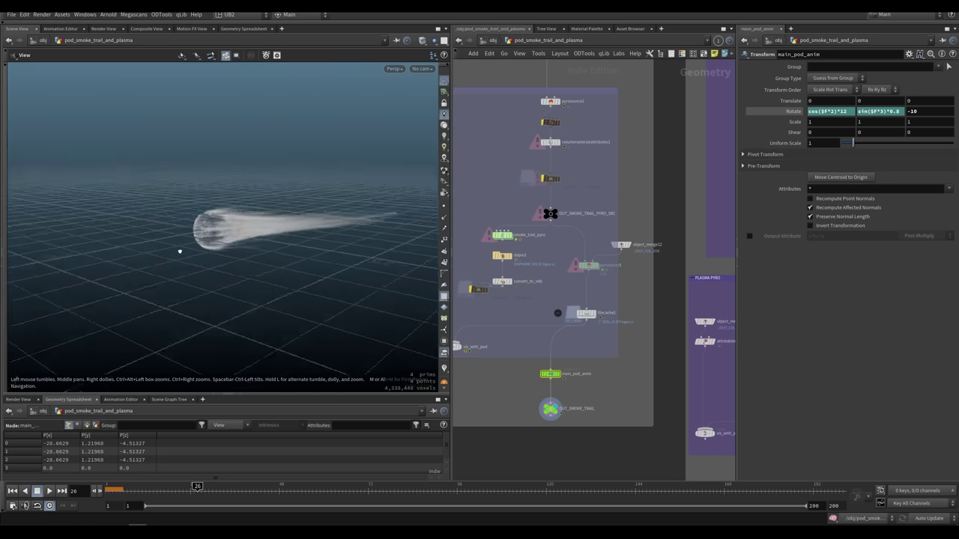
# Step: Find the PLASMA SRC network and display its upper object merge node with the imported pod geometry
pyautogui.scroll(-5, 602, 244)
pyautogui.scroll(8, 646, 297)
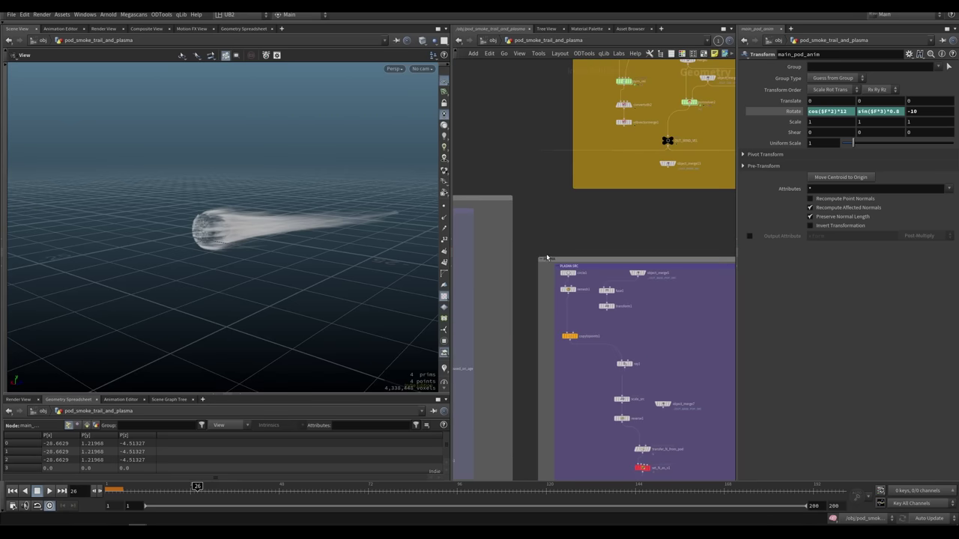
pyautogui.moveTo(546, 257); pyautogui.dragTo(542, 251, button='middle')
pyautogui.moveTo(636, 238); pyautogui.dragTo(571, 234, button='middle')
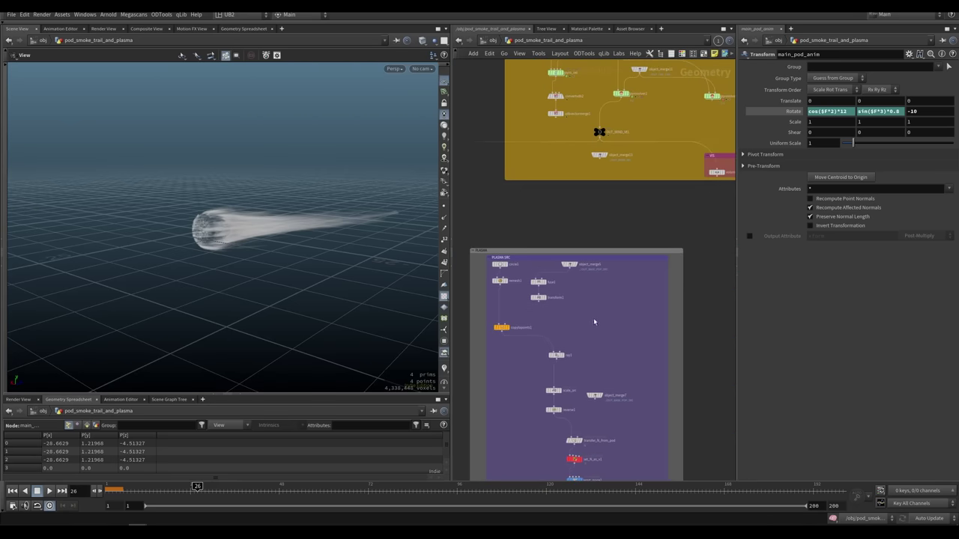
pyautogui.click(571, 264)
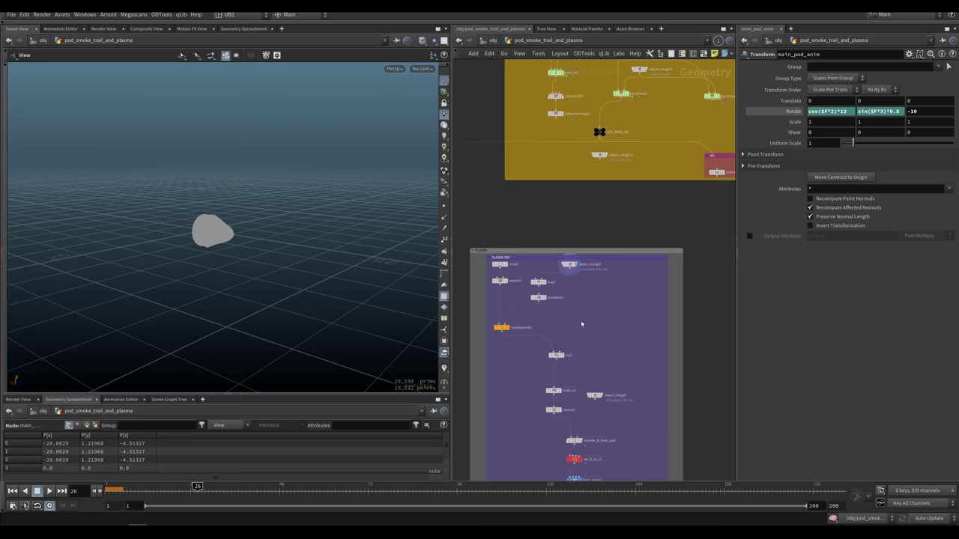
# Step: Compare the normal and high quality lighting modes on the pod mesh from several angles, and turn viewport lighting off again
pyautogui.click(445, 128)
pyautogui.scroll(5, 340, 166)
pyautogui.moveTo(341, 167)
pyautogui.mouseDown()
pyautogui.moveTo(267, 238)
pyautogui.moveTo(344, 210)
pyautogui.mouseUp()
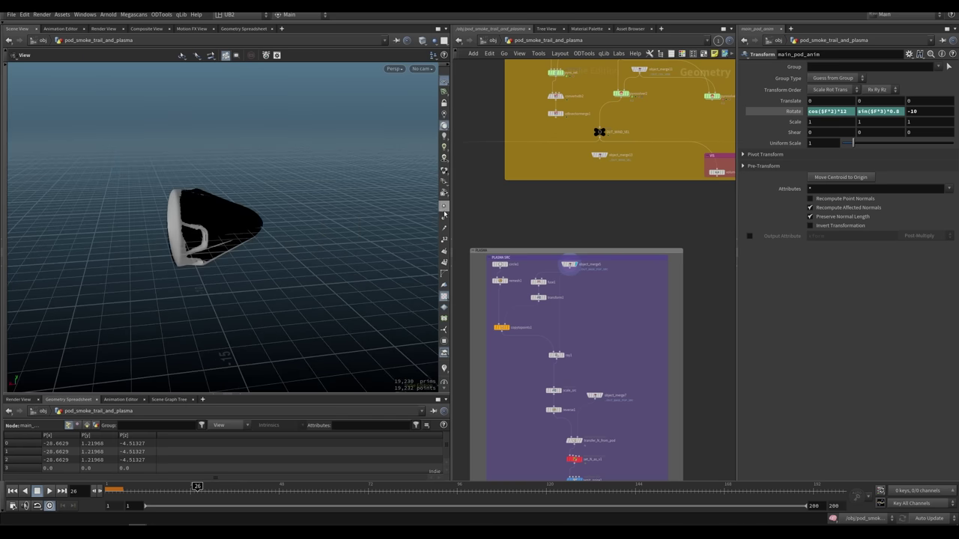
pyautogui.moveTo(184, 227); pyautogui.dragTo(318, 199)
pyautogui.scroll(3, 322, 197)
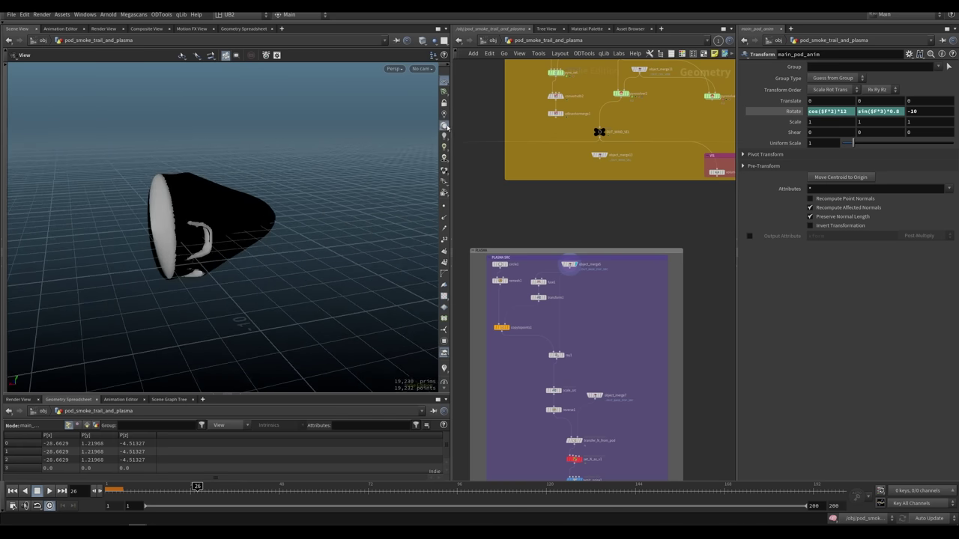
pyautogui.click(444, 137)
pyautogui.moveTo(386, 174); pyautogui.dragTo(286, 207)
pyautogui.click(444, 114)
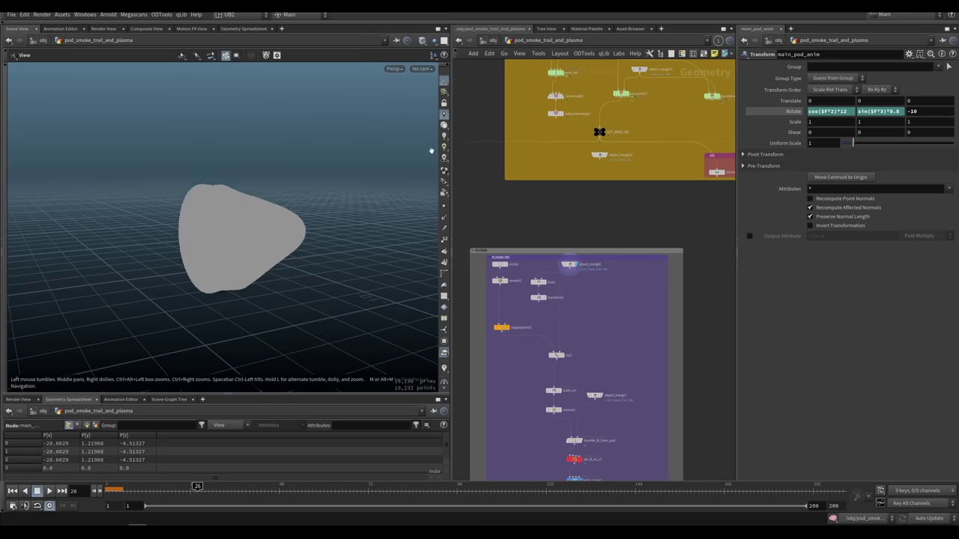
# Step: Toggle wireframe shading on and off to examine the pod mesh up close
pyautogui.scroll(3, 243, 239)
pyautogui.press('w')
pyautogui.press('w')
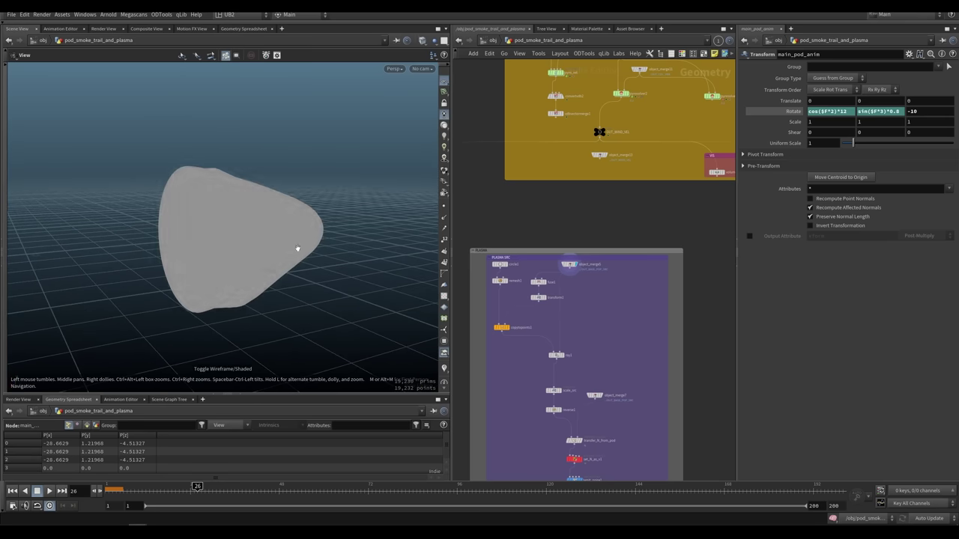
# Step: Display circle1, remesh1 and copytopoints1 in turn to inspect the disc used as the plasma emitter base
pyautogui.hotkey('shift', 'w')
pyautogui.moveTo(299, 249)
pyautogui.mouseDown()
pyautogui.moveTo(325, 283)
pyautogui.moveTo(297, 266)
pyautogui.moveTo(274, 267)
pyautogui.mouseUp()
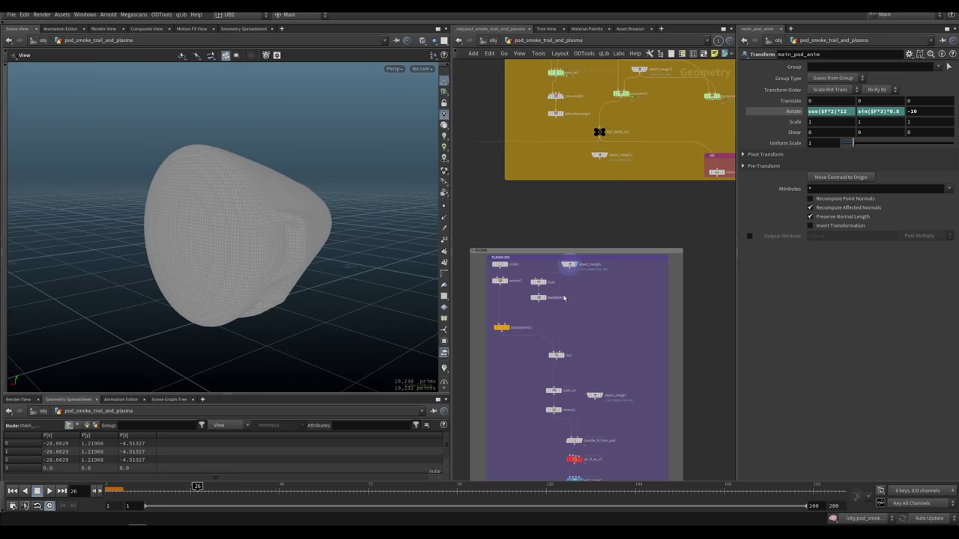
pyautogui.scroll(2, 517, 276)
pyautogui.click(490, 250)
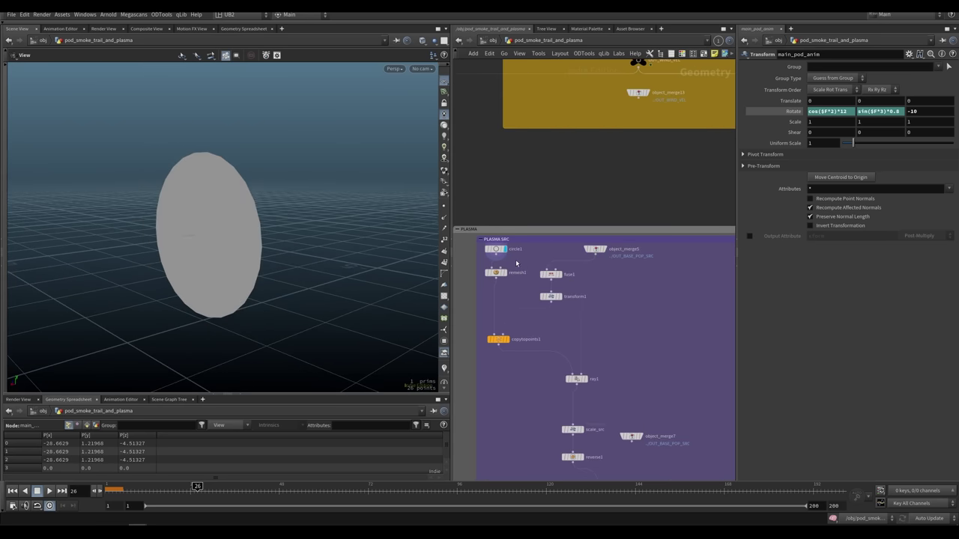
pyautogui.click(503, 273)
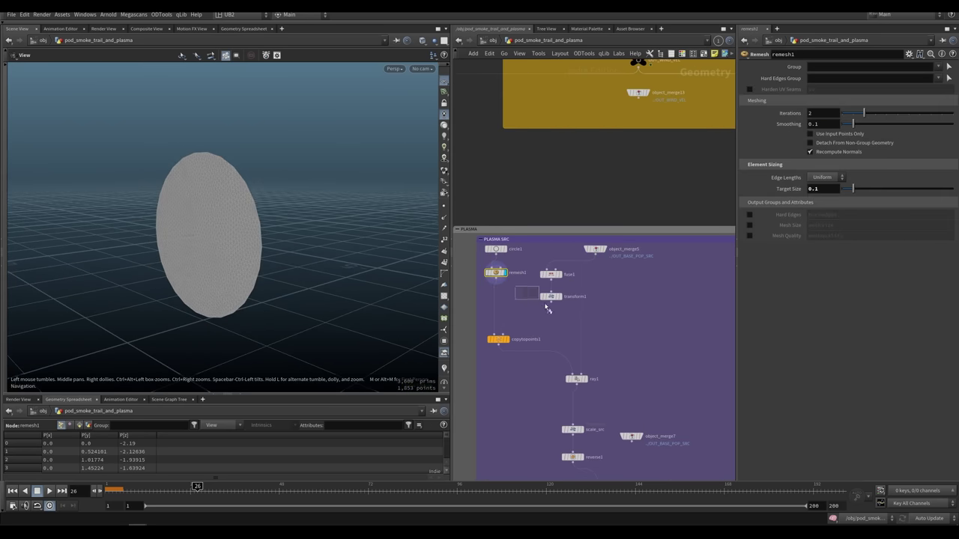
pyautogui.click(504, 340)
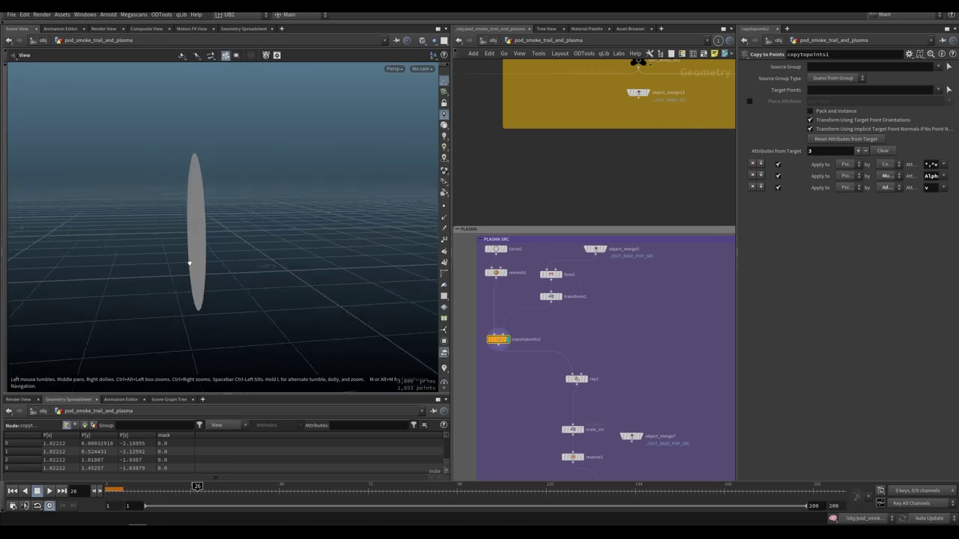
# Step: Display fuse1, then template the upper object merge and display copytopoints1 to compare the disc's position with the pod
pyautogui.click(558, 274)
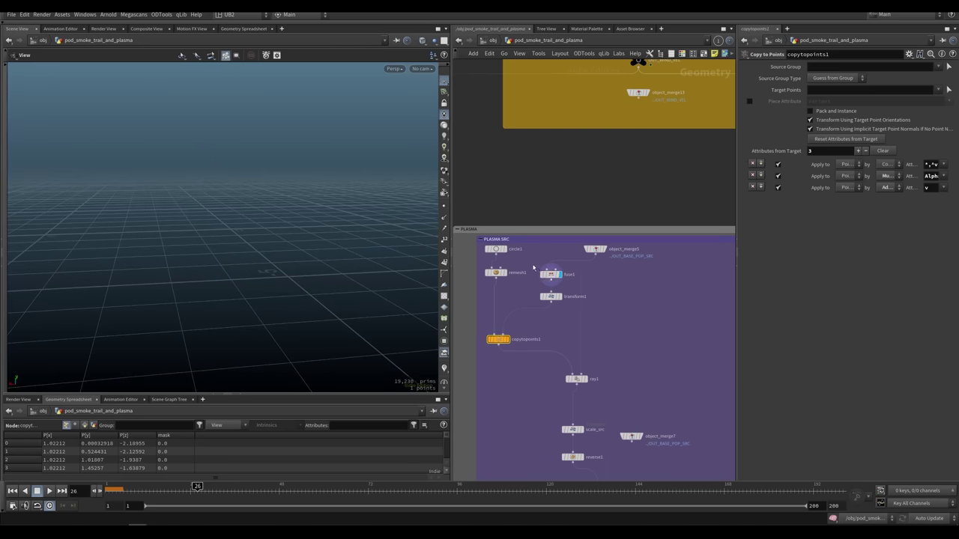
pyautogui.moveTo(393, 226); pyautogui.dragTo(359, 226)
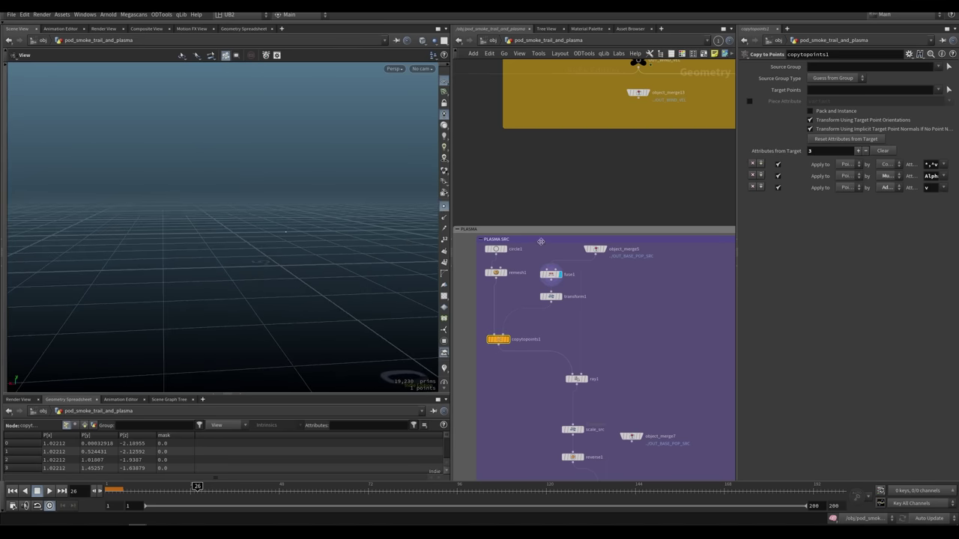
pyautogui.click(601, 248)
pyautogui.moveTo(281, 222); pyautogui.dragTo(419, 247)
pyautogui.moveTo(236, 241); pyautogui.dragTo(191, 242)
pyautogui.click(506, 340)
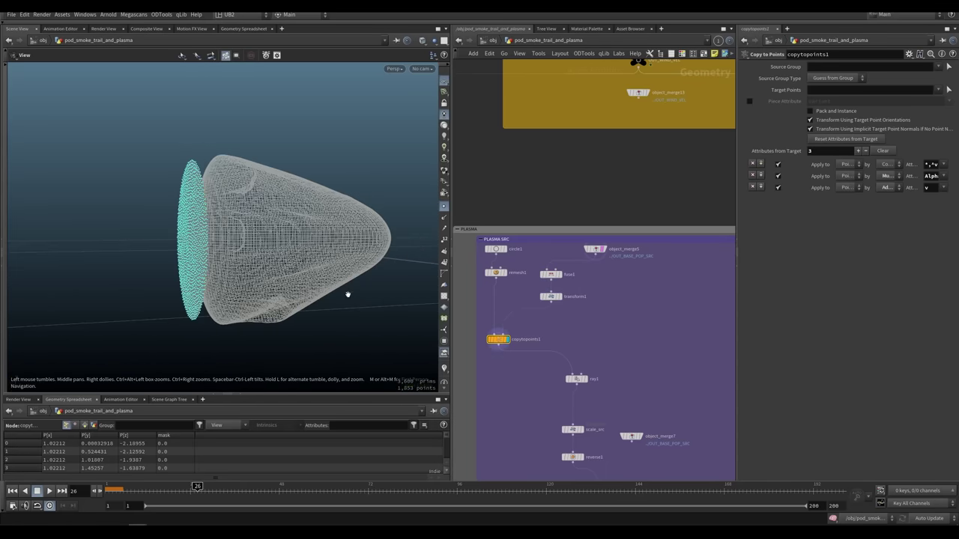
pyautogui.moveTo(347, 294); pyautogui.dragTo(270, 253)
# Step: Display ray1 and scale_src in turn to examine how the disc is projected onto the pod and scaled
pyautogui.click(585, 379)
pyautogui.moveTo(592, 407); pyautogui.dragTo(579, 349, button='middle')
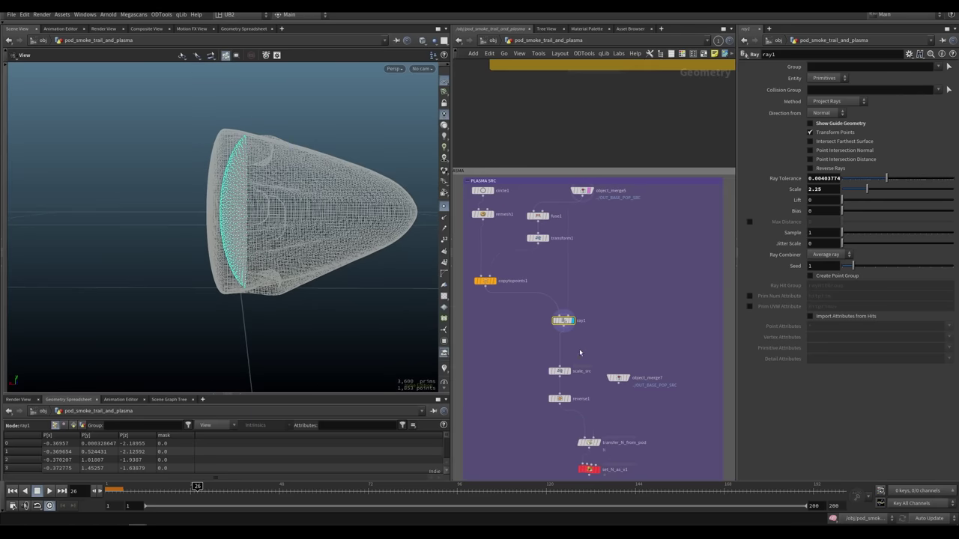
pyautogui.click(562, 373)
pyautogui.moveTo(560, 373); pyautogui.dragTo(564, 359)
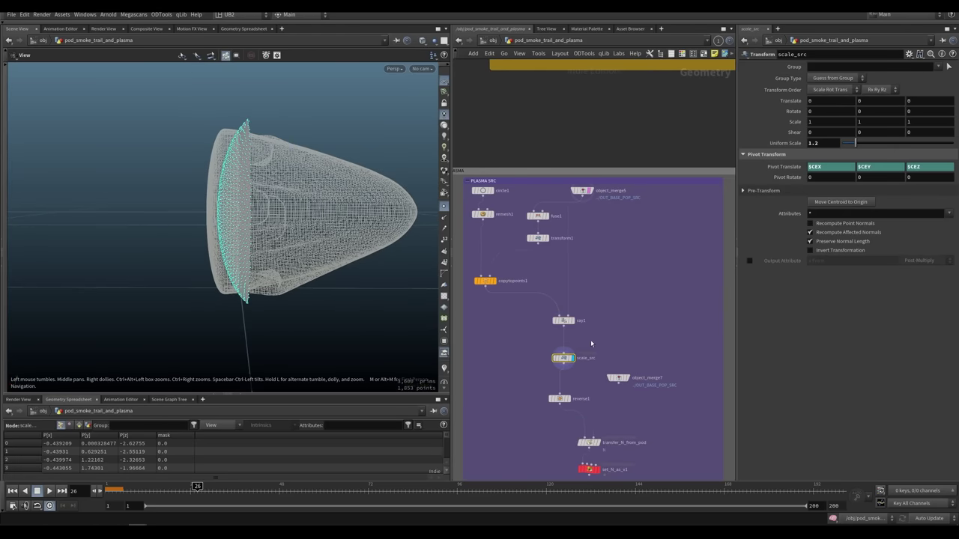
pyautogui.moveTo(514, 423); pyautogui.dragTo(490, 290, button='middle')
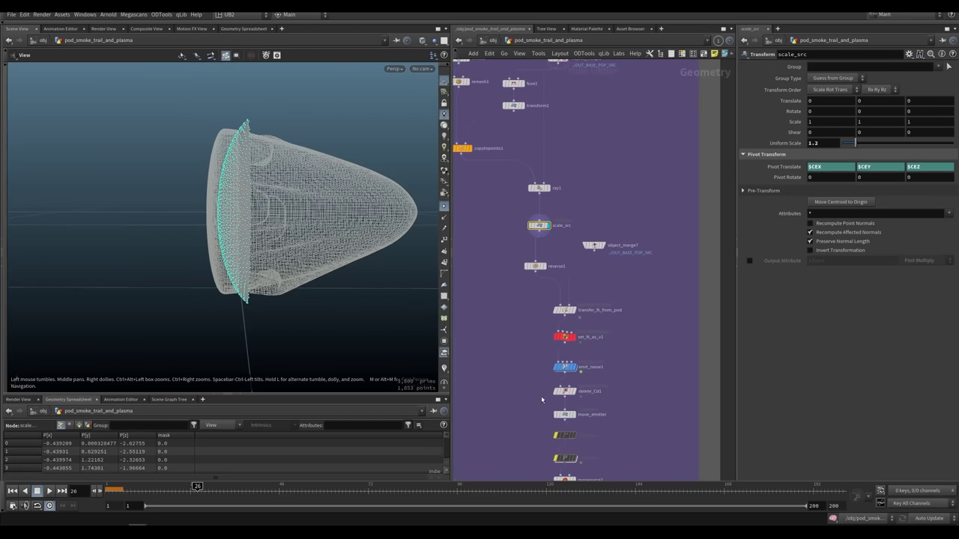
# Step: Display move_emitter and inspect the shifted emitter disc against the pod from several angles
pyautogui.click(564, 414)
pyautogui.moveTo(180, 176); pyautogui.dragTo(197, 245)
pyautogui.moveTo(223, 288); pyautogui.dragTo(203, 234)
pyautogui.moveTo(512, 277); pyautogui.dragTo(513, 324, button='middle')
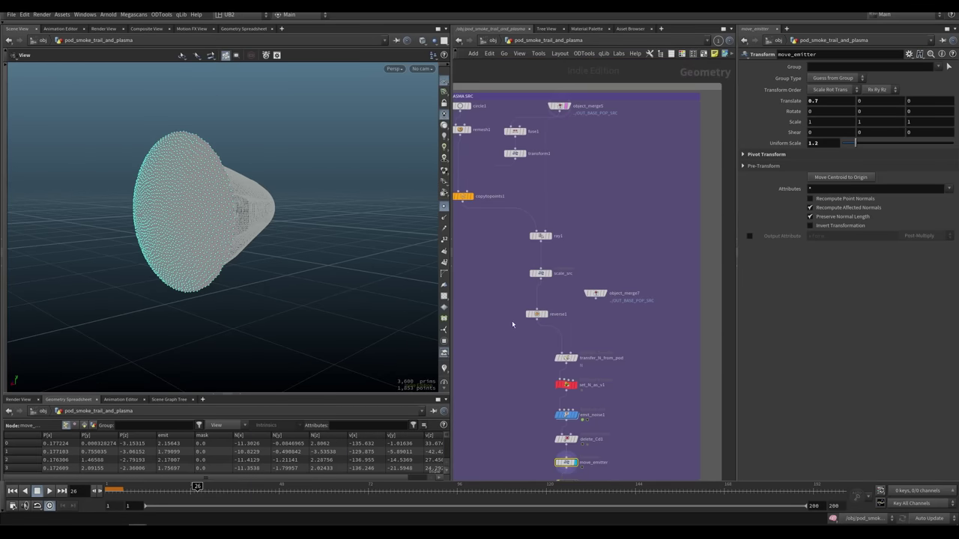
# Step: Inspect the parameters of object_merge7 and display transfer_N_from_pod to examine the Attribute Transfer of N
pyautogui.click(595, 293)
pyautogui.scroll(3, 530, 364)
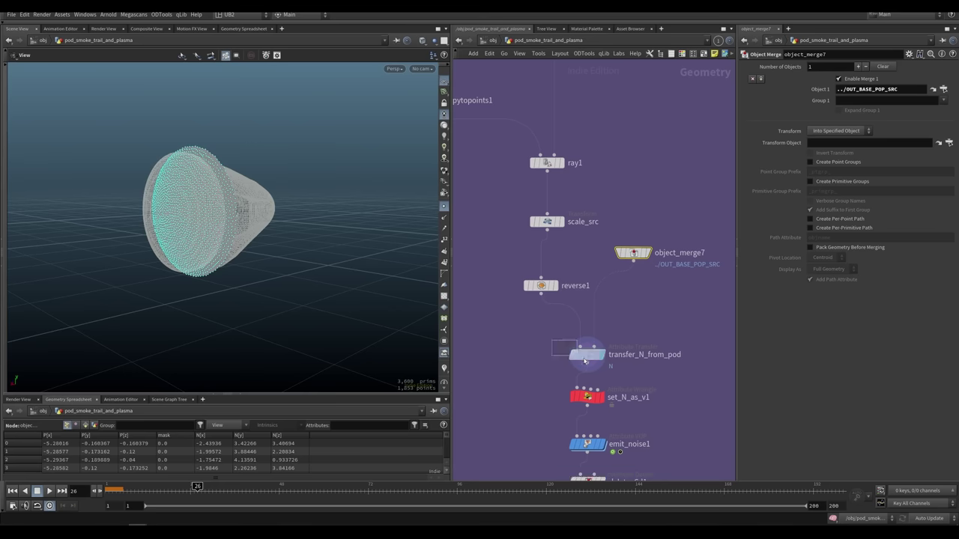
pyautogui.moveTo(584, 361); pyautogui.dragTo(588, 364)
pyautogui.moveTo(541, 286); pyautogui.dragTo(546, 280)
pyautogui.moveTo(592, 292); pyautogui.dragTo(554, 280, button='middle')
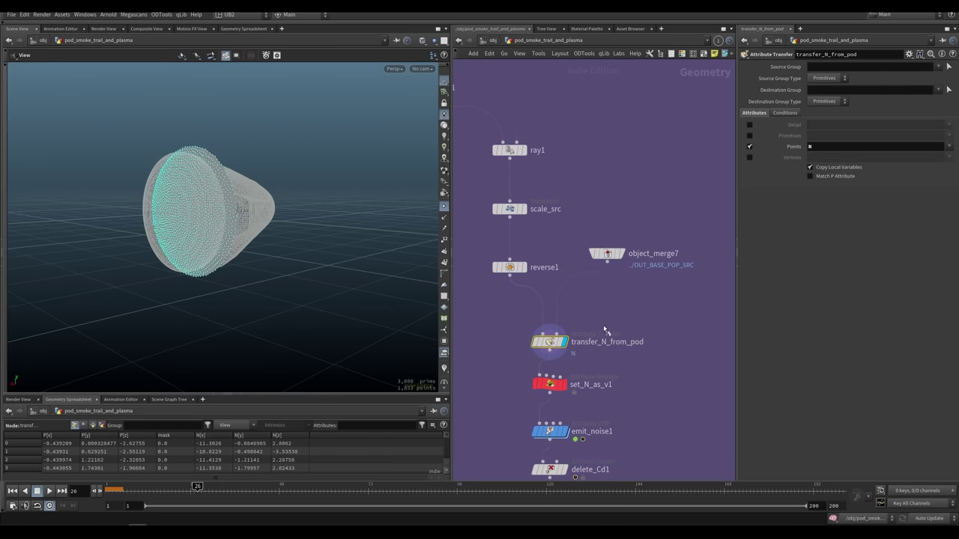
pyautogui.moveTo(516, 334); pyautogui.dragTo(513, 297, button='middle')
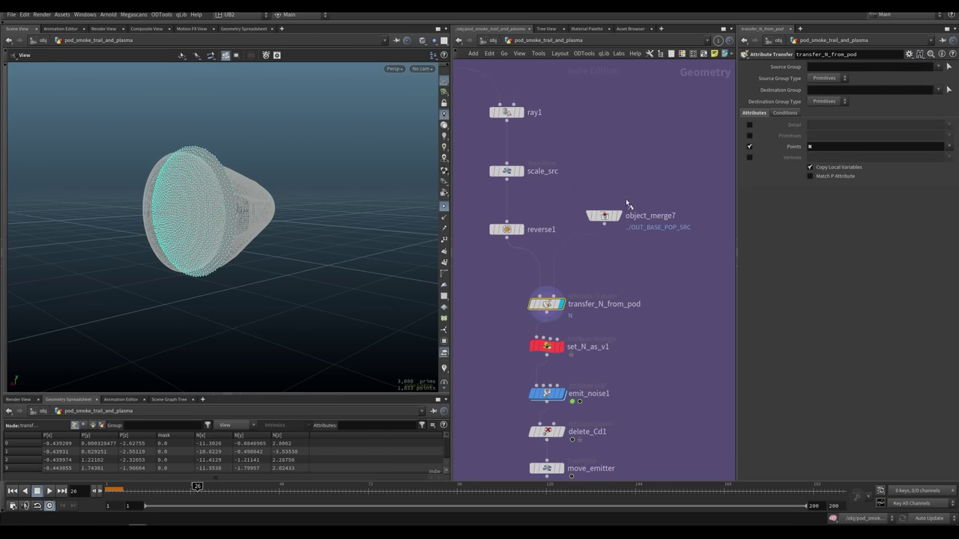
# Step: Turn on point normals in the viewport and examine the normals on transfer_N_from_pod from several angles
pyautogui.click(604, 215)
pyautogui.click(561, 304)
pyautogui.click(444, 218)
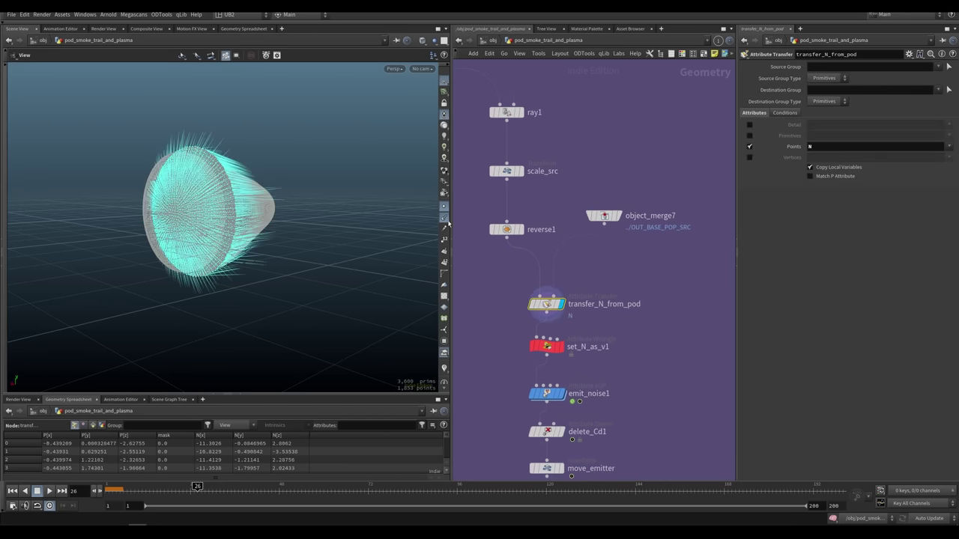
pyautogui.moveTo(330, 294); pyautogui.dragTo(425, 302)
# Step: Hide the pod template and compare the point normals of reverse1 with those of transfer_N_from_pod
pyautogui.moveTo(550, 128); pyautogui.dragTo(578, 225, button='middle')
pyautogui.click(563, 227)
pyautogui.moveTo(285, 225)
pyautogui.mouseDown()
pyautogui.moveTo(336, 217)
pyautogui.moveTo(289, 216)
pyautogui.mouseUp()
pyautogui.click(505, 317)
pyautogui.moveTo(492, 384); pyautogui.dragTo(496, 325, button='middle')
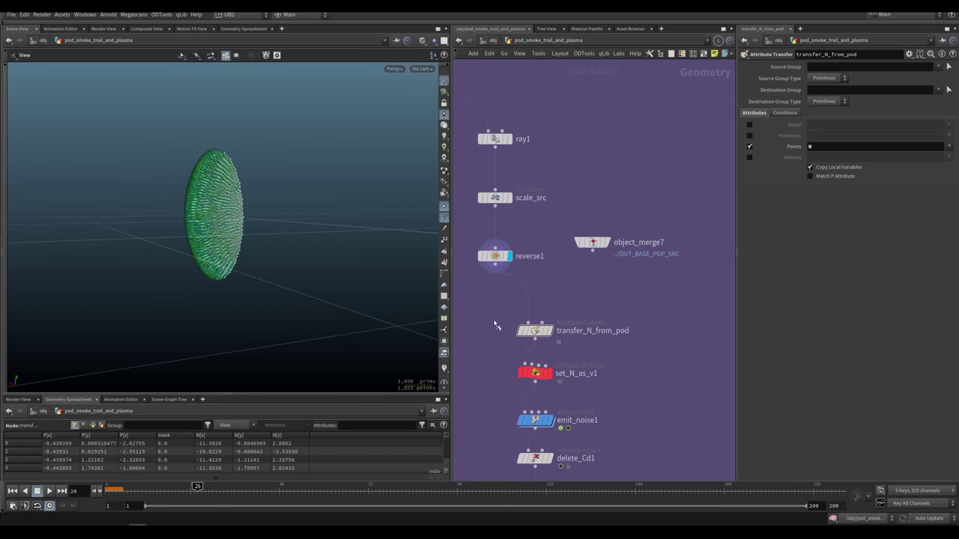
pyautogui.click(549, 331)
# Step: Display the set_N_as_v1 wrangle and examine its velocity expression, Mult value and the resulting disc
pyautogui.scroll(-8, 588, 219)
pyautogui.moveTo(556, 107); pyautogui.dragTo(528, 241, button='middle')
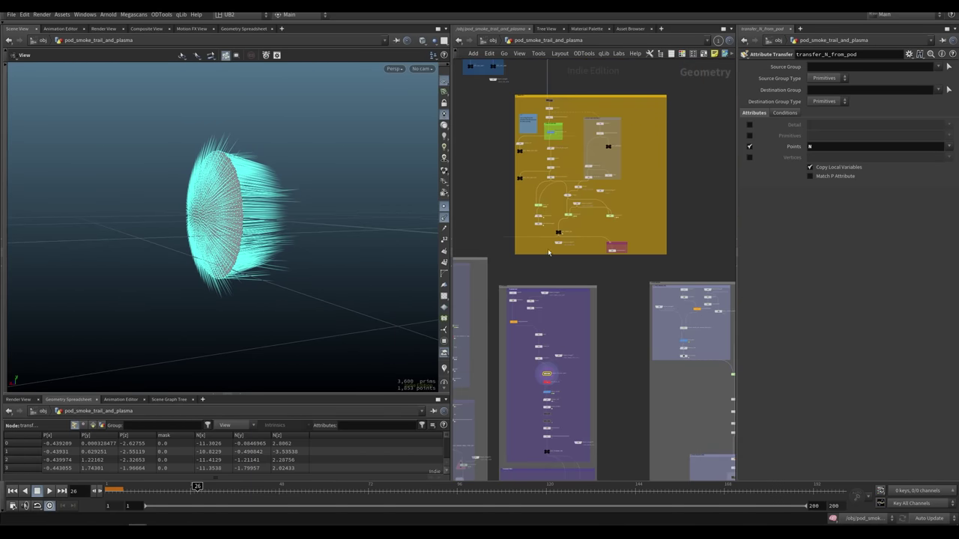
pyautogui.scroll(5, 549, 396)
pyautogui.click(536, 339)
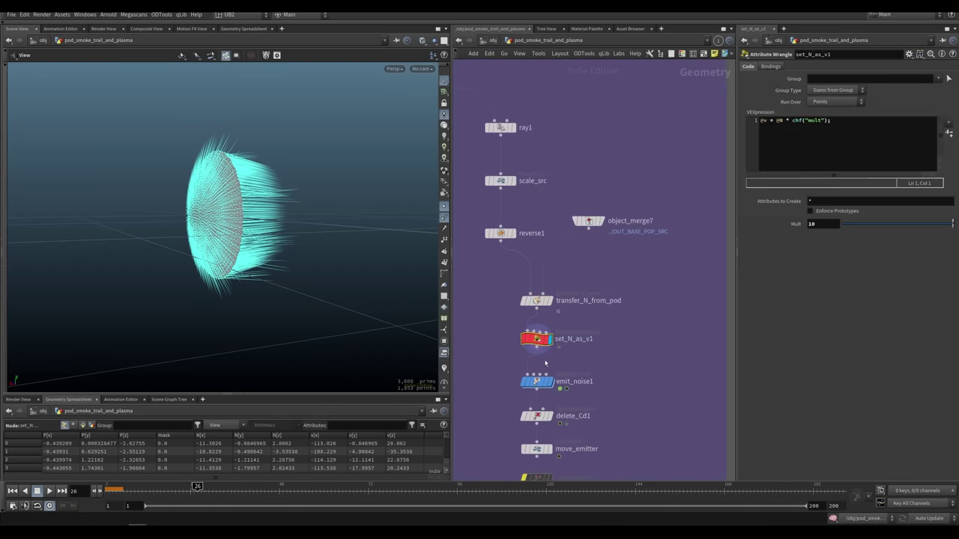
pyautogui.moveTo(251, 240); pyautogui.dragTo(315, 209)
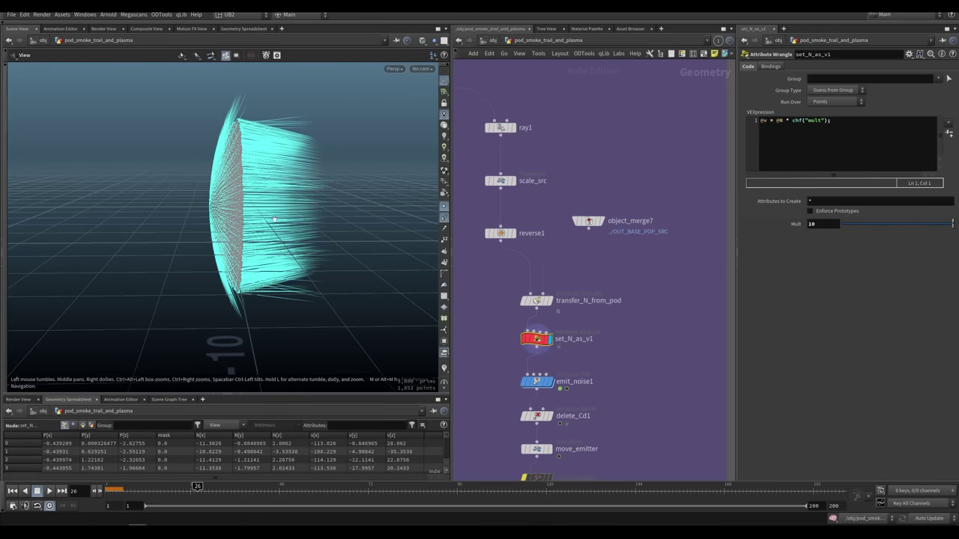
# Step: Display emit_noise1 with point normals hidden and scrub to frame 58 to view the animated noise
pyautogui.moveTo(507, 390); pyautogui.dragTo(495, 335, button='middle')
pyautogui.click(524, 326)
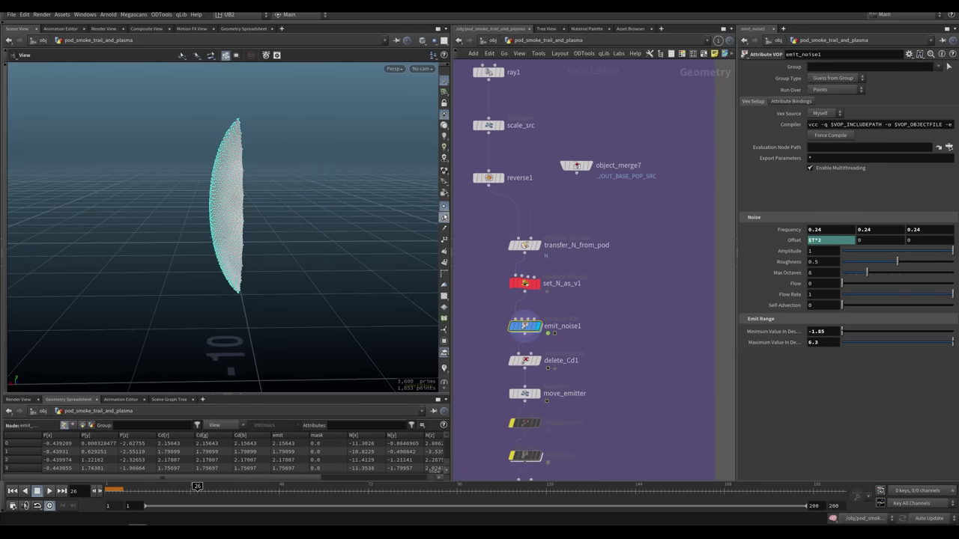
pyautogui.moveTo(285, 241); pyautogui.dragTo(338, 244)
pyautogui.moveTo(197, 486)
pyautogui.mouseDown()
pyautogui.moveTo(335, 484)
pyautogui.moveTo(317, 485)
pyautogui.mouseUp()
# Step: Display delete_Cd1 and move_emitter in turn to check the attribute removal and the emitter offset
pyautogui.click(538, 361)
pyautogui.moveTo(540, 386); pyautogui.dragTo(477, 347)
pyautogui.moveTo(490, 394); pyautogui.dragTo(494, 349, button='middle')
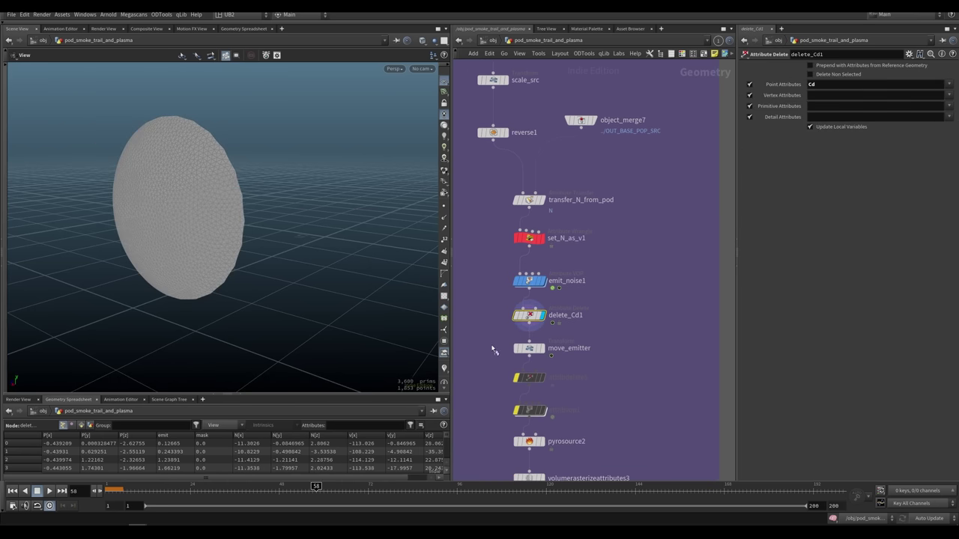
pyautogui.click(543, 348)
pyautogui.click(528, 348)
# Step: Go inside emit_noise1 to look over its VOP network, and return to the geometry network
pyautogui.click(531, 282)
pyautogui.press('i')
pyautogui.moveTo(653, 189); pyautogui.dragTo(706, 223)
pyautogui.press('u')
# Step: Display pyrosource2 and volumerasterizeattributes3, and scrub to frame 20 to inspect the source points and rasterized volume
pyautogui.moveTo(583, 432); pyautogui.dragTo(574, 329, button='middle')
pyautogui.click(531, 337)
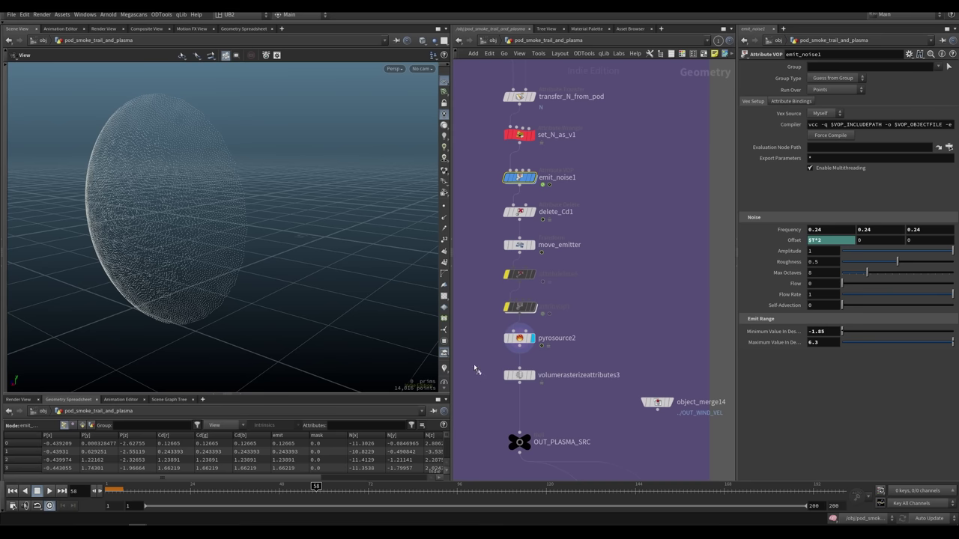
pyautogui.click(531, 375)
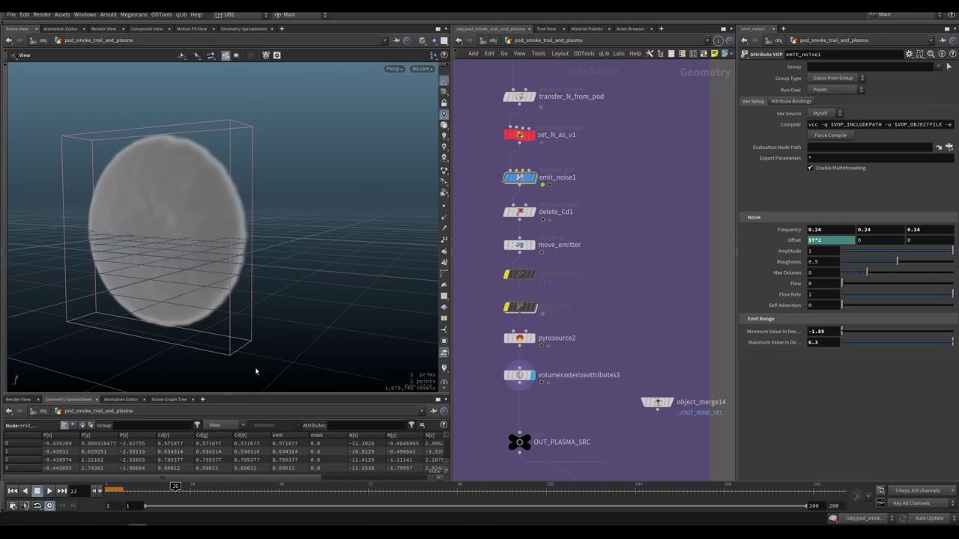
pyautogui.moveTo(227, 318); pyautogui.dragTo(189, 257)
pyautogui.moveTo(582, 168); pyautogui.dragTo(595, 176, button='middle')
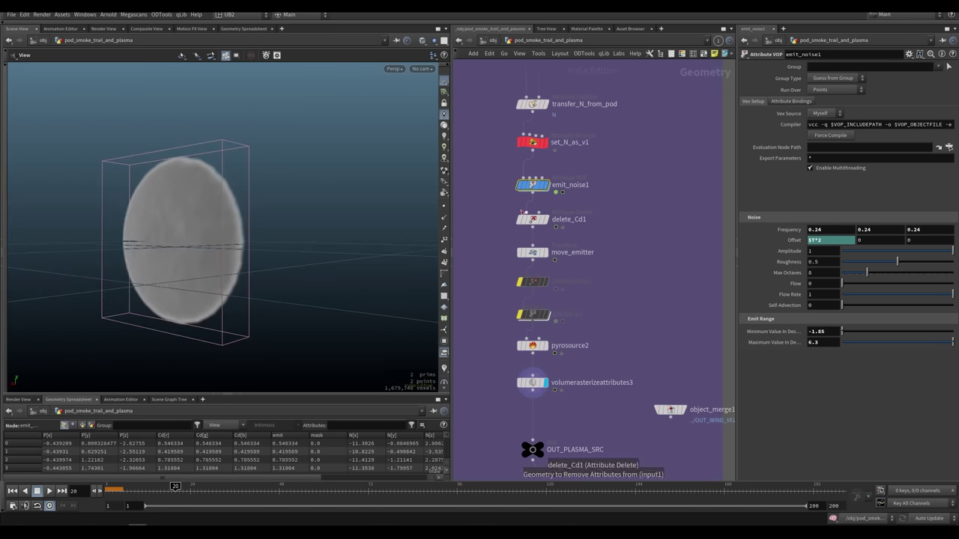
# Step: Review the whole PLASMA SRC node chain, from the circle and pod inputs down to OUT_PLASMA_SRC
pyautogui.moveTo(574, 394); pyautogui.dragTo(578, 358, button='middle')
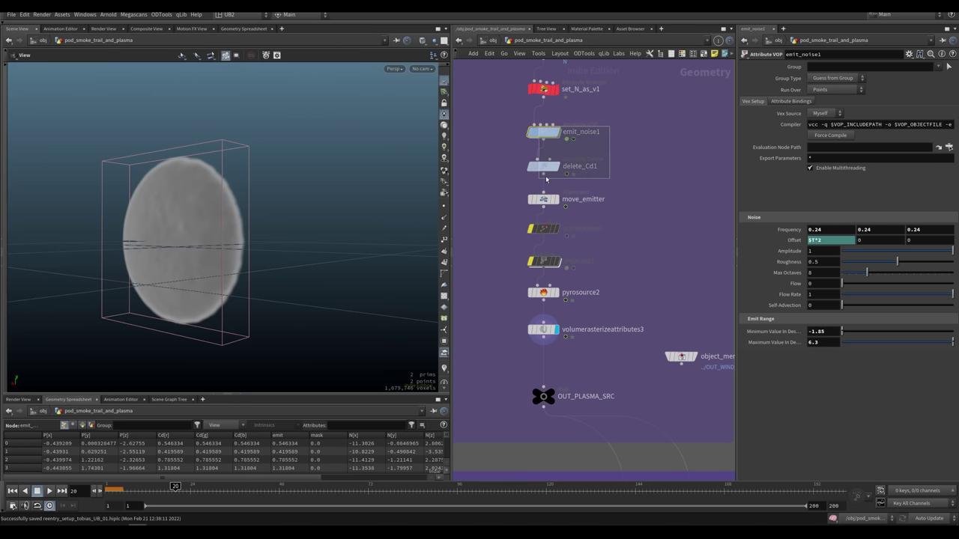
pyautogui.moveTo(546, 179); pyautogui.dragTo(552, 176)
pyautogui.moveTo(641, 176); pyautogui.dragTo(614, 276, button='middle')
pyautogui.scroll(-8, 620, 227)
pyautogui.moveTo(559, 164); pyautogui.dragTo(510, 283)
pyautogui.moveTo(641, 201); pyautogui.dragTo(603, 287)
pyautogui.moveTo(612, 278); pyautogui.dragTo(653, 252, button='right')
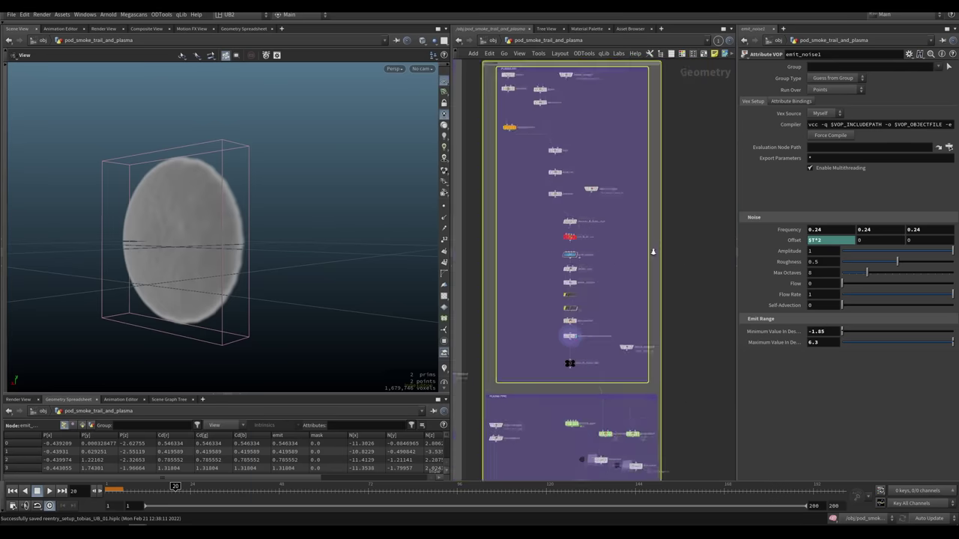
pyautogui.scroll(5, 591, 277)
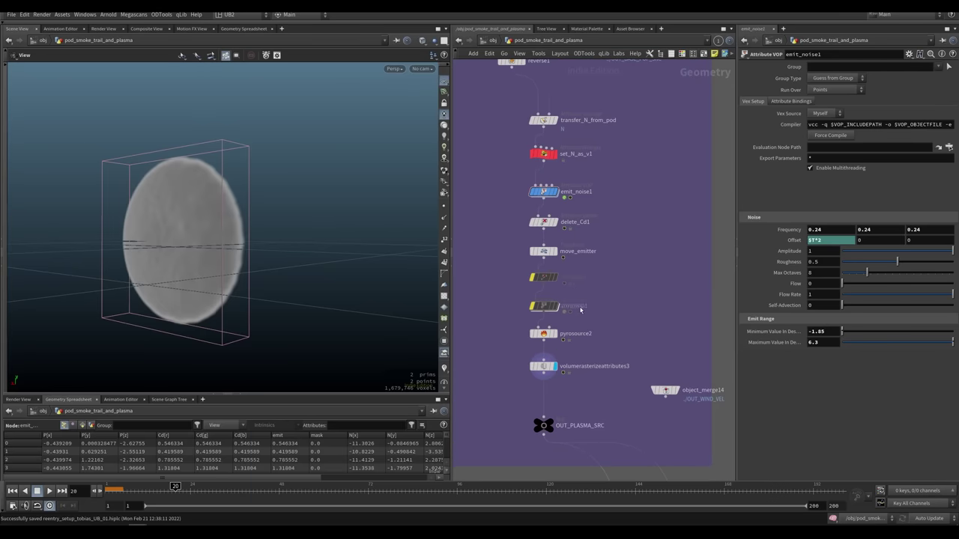
pyautogui.moveTo(587, 350); pyautogui.dragTo(574, 315, button='middle')
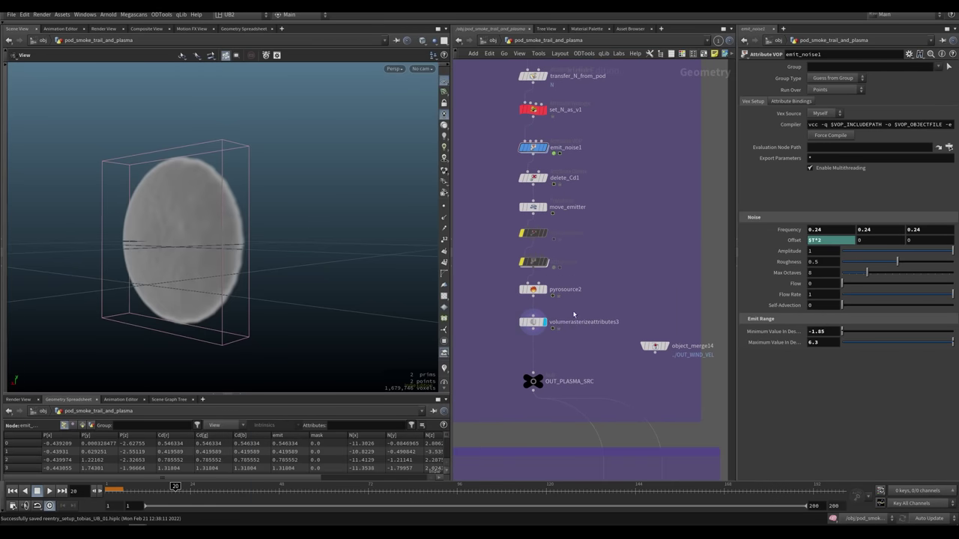
# Step: Display OUT_PLASMA_SRC and trace its output connections to the pyrosolver4 and pyrosolver5 nodes
pyautogui.click(533, 321)
pyautogui.moveTo(507, 380); pyautogui.dragTo(506, 326, button='middle')
pyautogui.click(532, 326)
pyautogui.moveTo(545, 353); pyautogui.dragTo(520, 284, button='middle')
pyautogui.moveTo(601, 384); pyautogui.dragTo(626, 312, button='middle')
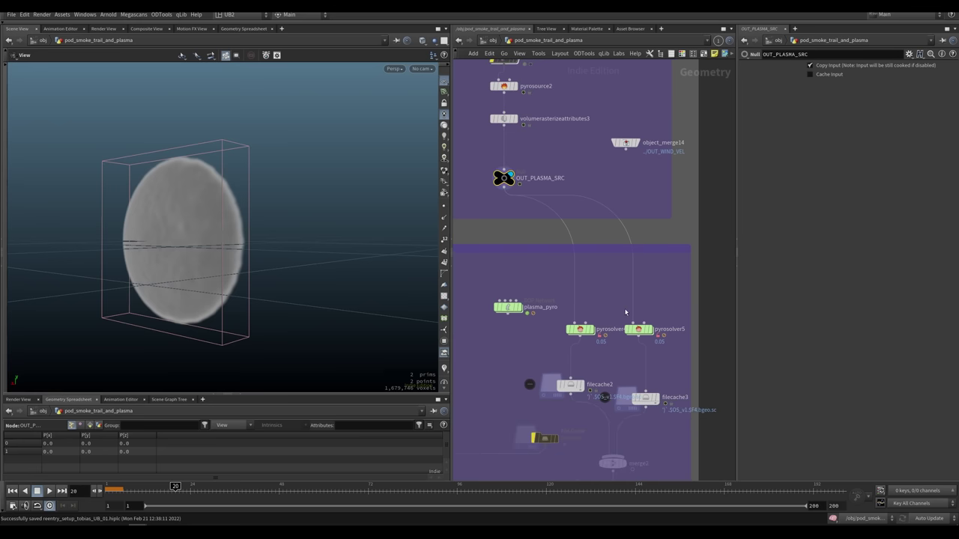
pyautogui.moveTo(577, 322); pyautogui.dragTo(569, 323)
pyautogui.moveTo(540, 215); pyautogui.dragTo(593, 305, button='middle')
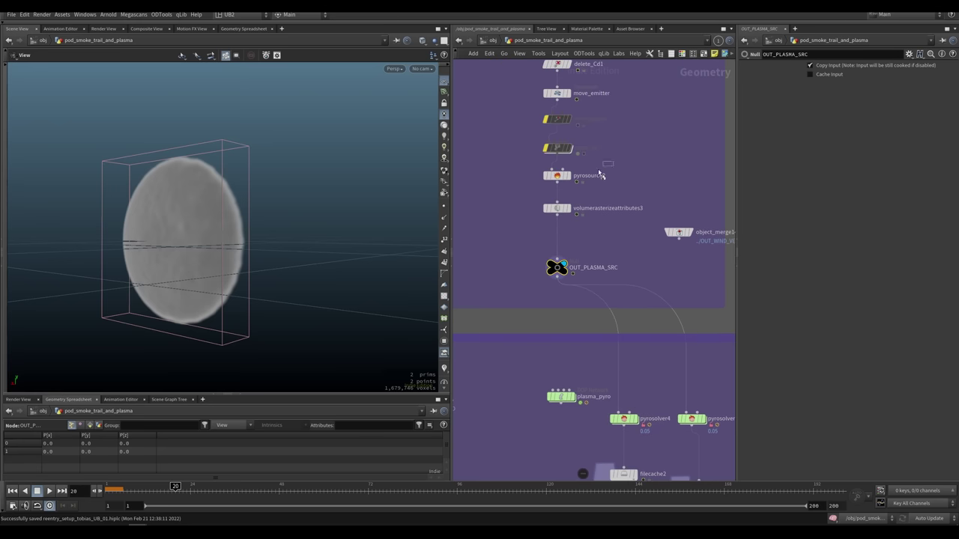
# Step: Revisit pyrosource2 and volumerasterizeattributes3, examining the rasterization settings and the source volume at frame 29
pyautogui.click(568, 175)
pyautogui.moveTo(534, 192); pyautogui.dragTo(526, 274, button='middle')
pyautogui.click(547, 291)
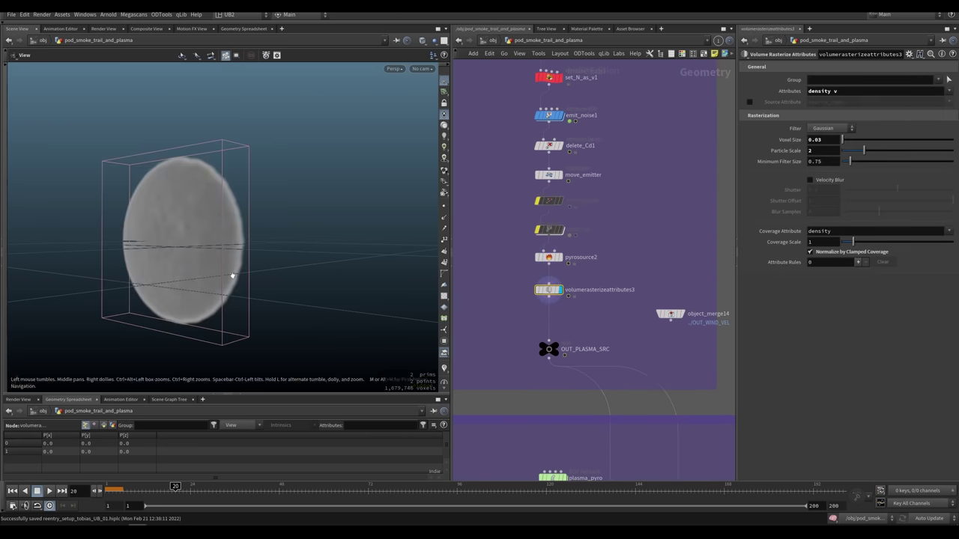
pyautogui.moveTo(232, 275); pyautogui.dragTo(214, 290)
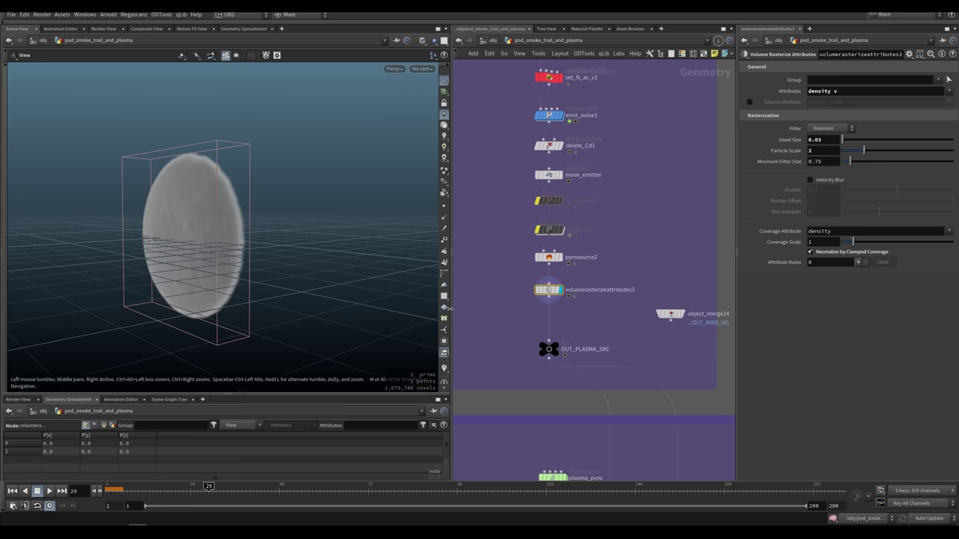
# Step: Display filecache2 and filecache3 in turn to compare the two cached plasma simulations
pyautogui.moveTo(556, 388); pyautogui.dragTo(533, 305, button='middle')
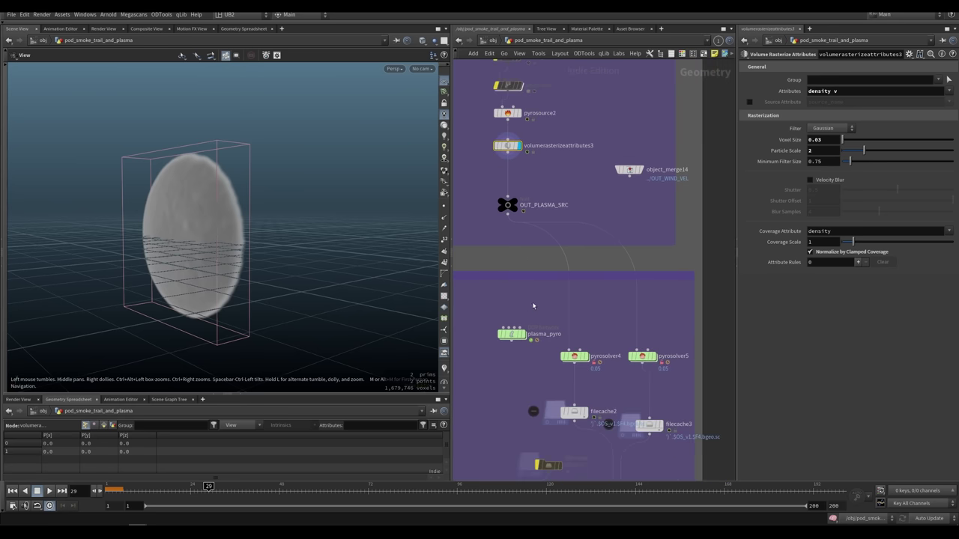
pyautogui.moveTo(586, 346); pyautogui.dragTo(577, 331, button='middle')
pyautogui.click(534, 366)
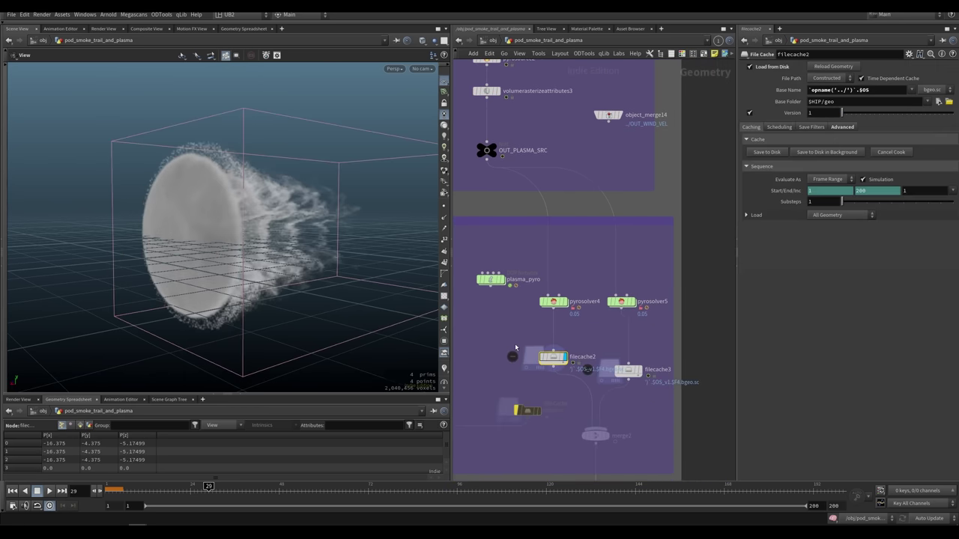
pyautogui.click(629, 369)
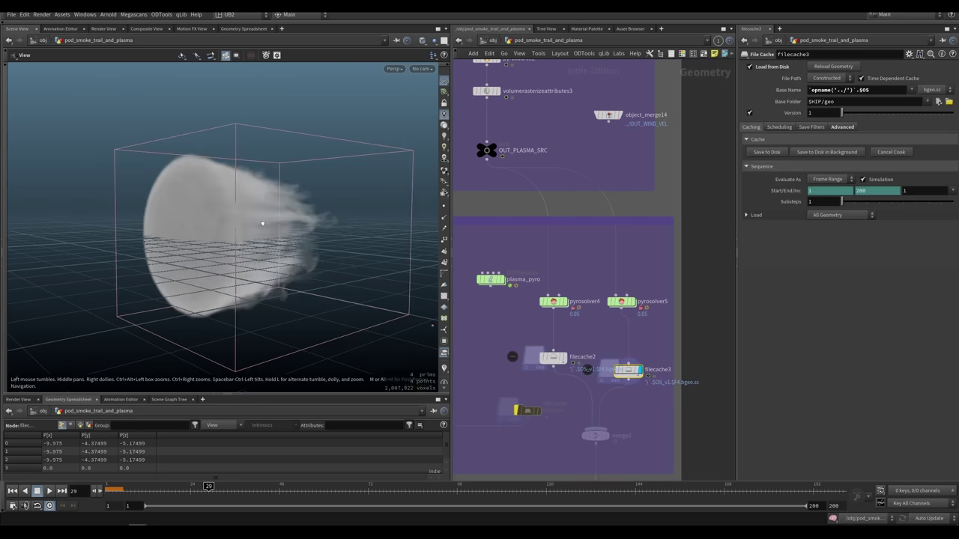
# Step: Play the cached filecache3 plasma simulation from the first frame and examine its shape from the side
pyautogui.moveTo(262, 224); pyautogui.dragTo(244, 250)
pyautogui.hotkey('ctrl', 'Up')
pyautogui.press('Up')
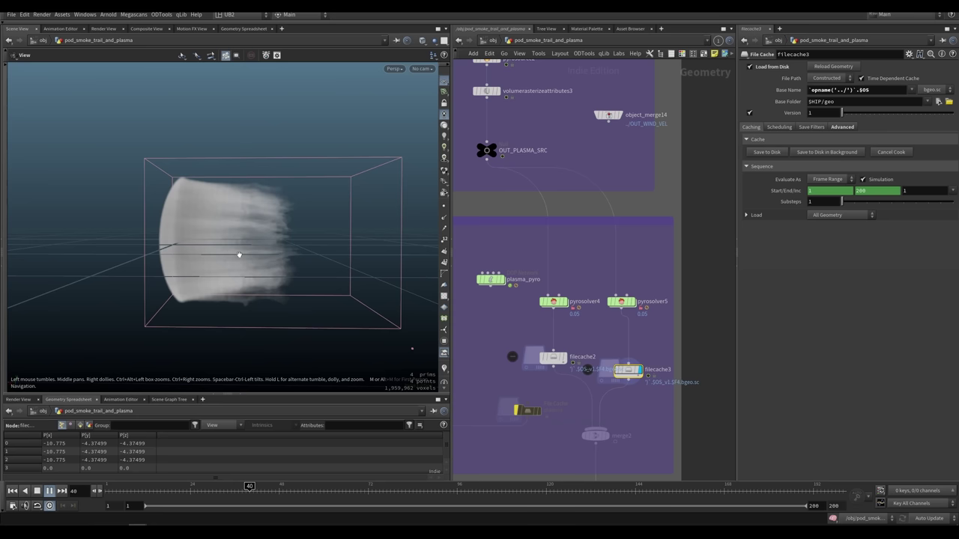
# Step: Rearrange the plasma network by shifting plasma_pyro and moving pyrosolver4 with filecache2 farther from the pyrosolver5 branch
pyautogui.moveTo(491, 280); pyautogui.dragTo(475, 273)
pyautogui.moveTo(512, 338); pyautogui.dragTo(535, 326, button='middle')
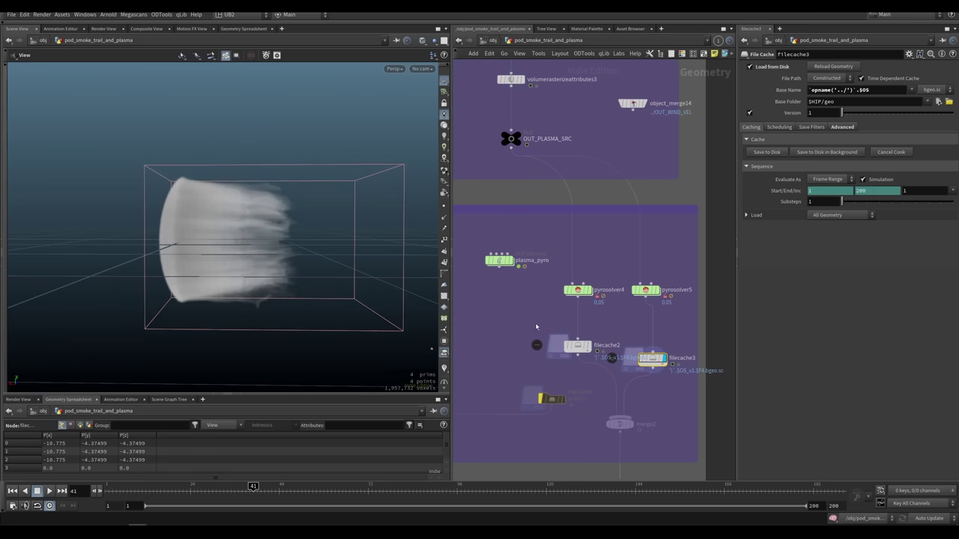
pyautogui.click(577, 346)
pyautogui.moveTo(307, 259); pyautogui.dragTo(234, 283)
pyautogui.moveTo(608, 256); pyautogui.dragTo(575, 346)
pyautogui.moveTo(577, 346); pyautogui.dragTo(551, 350)
# Step: Set pyrosolver5's Global Substeps to 1 and simulate from frame 1 to inspect the plasma at frame 29
pyautogui.click(647, 326)
pyautogui.click(651, 358)
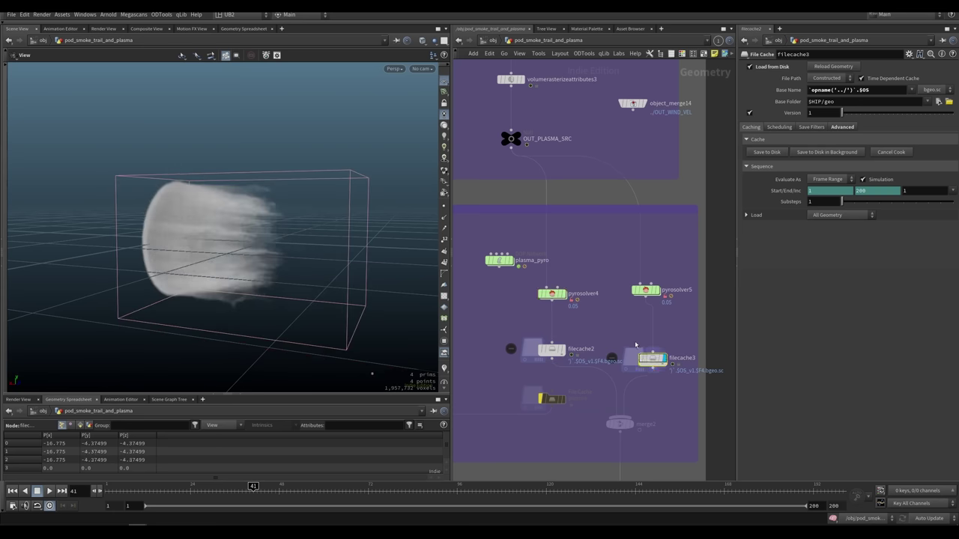
pyautogui.hotkey('ctrl', 'Up')
pyautogui.moveTo(628, 304); pyautogui.dragTo(667, 264)
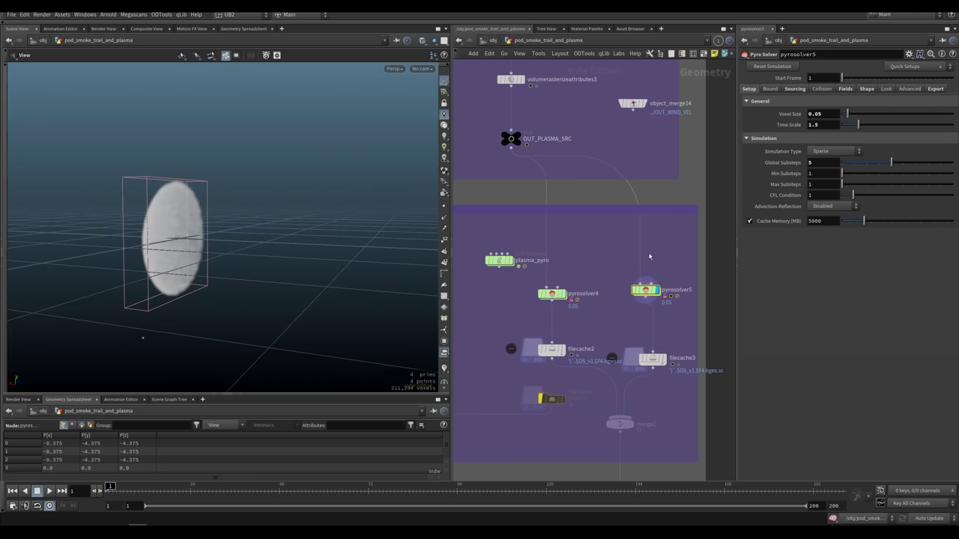
pyautogui.click(816, 163)
pyautogui.write('1')
pyautogui.press('Return')
pyautogui.press('Up')
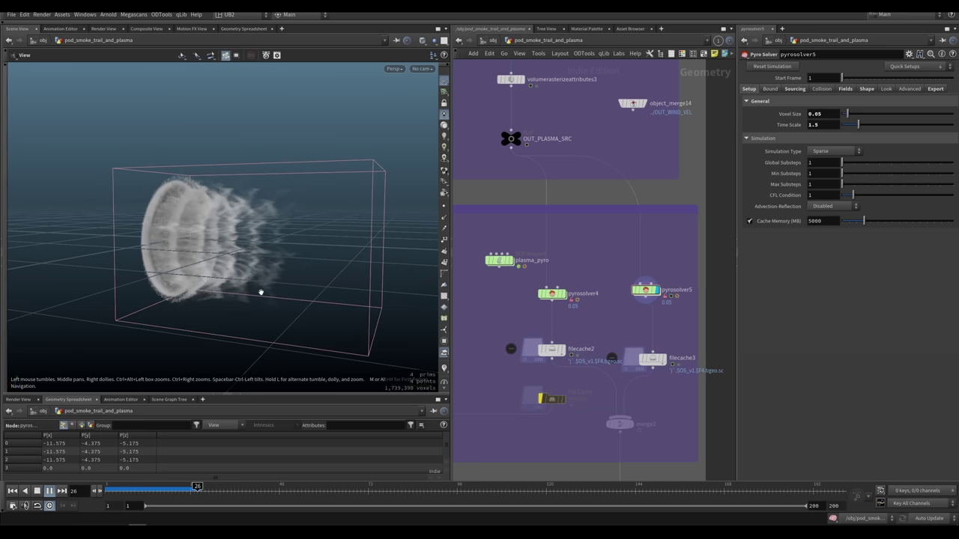
pyautogui.press('Escape')
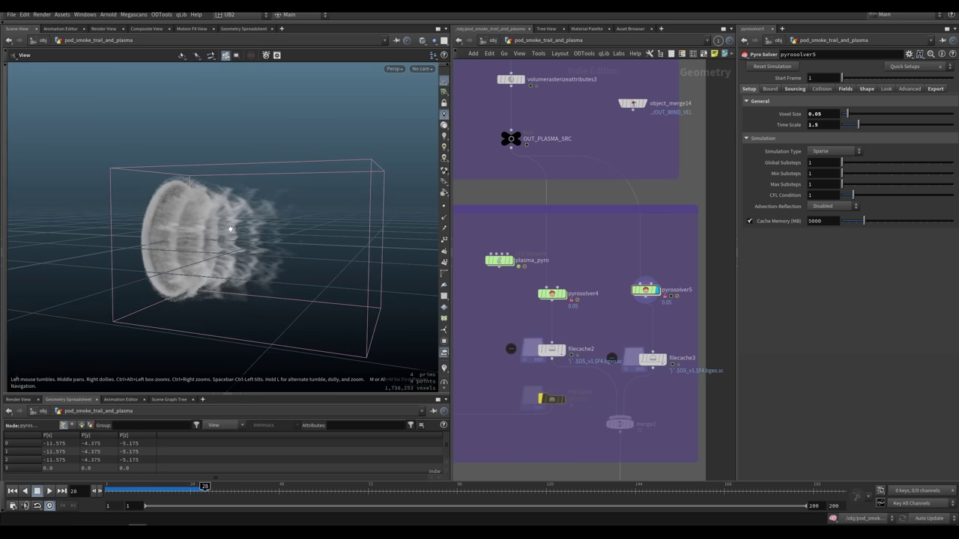
pyautogui.moveTo(230, 229); pyautogui.dragTo(195, 238)
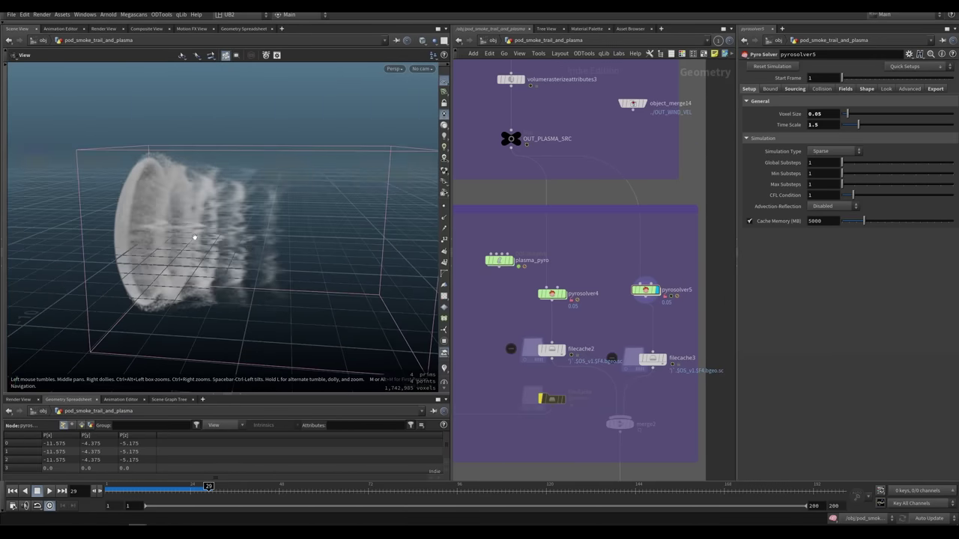
pyautogui.moveTo(295, 269); pyautogui.dragTo(262, 256)
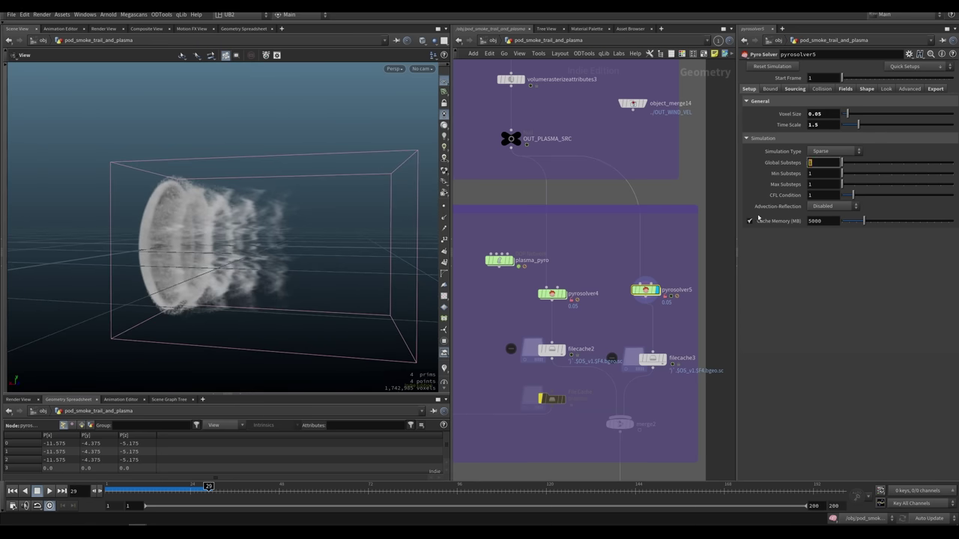
# Step: Set pyrosolver5's Global Substeps to 5 and rerun the simulation from frame 1
pyautogui.press('Return')
pyautogui.hotkey('ctrl', 'Up')
pyautogui.press('Up')
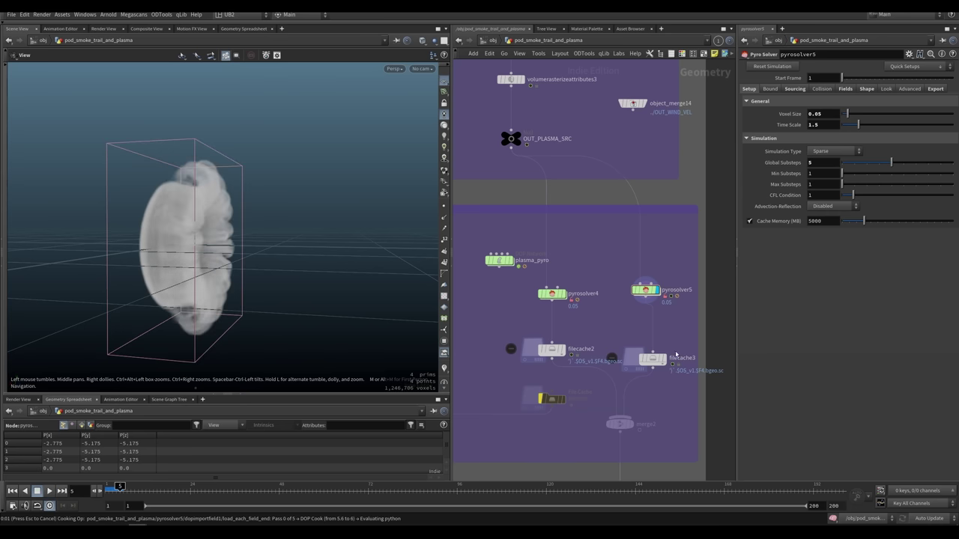
# Step: Display filecache3 and filecache2 in turn, and review pyrosolver4's density and velocity source volumes
pyautogui.click(652, 359)
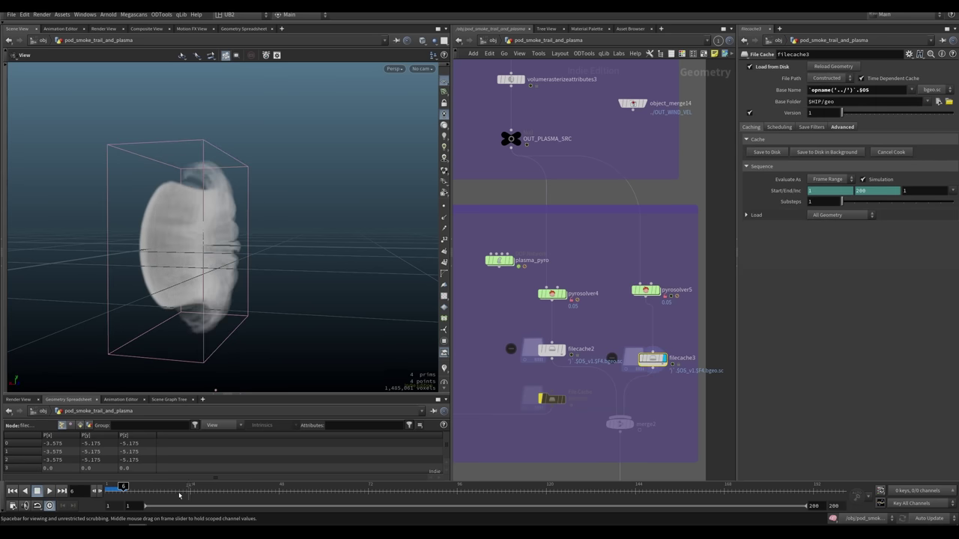
pyautogui.click(556, 349)
pyautogui.moveTo(282, 286); pyautogui.dragTo(235, 283)
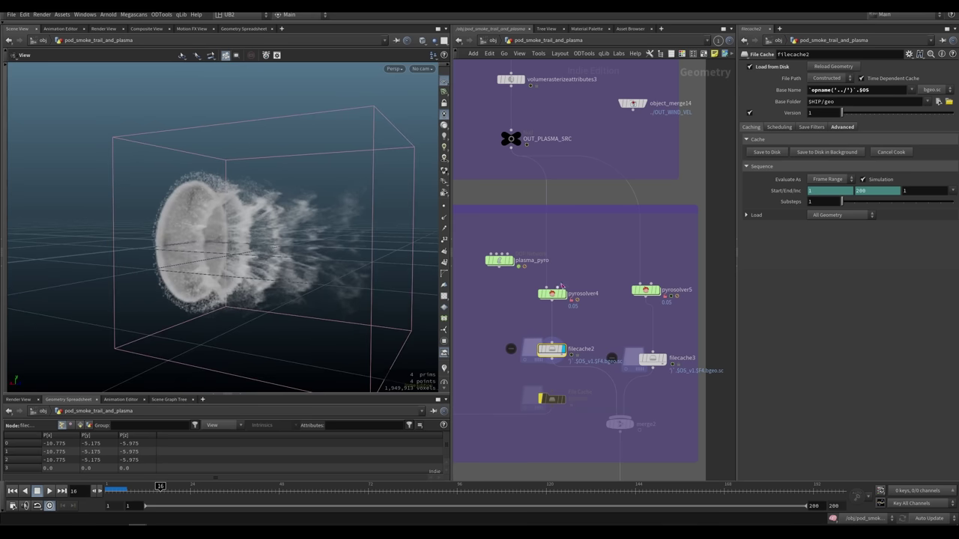
pyautogui.click(552, 293)
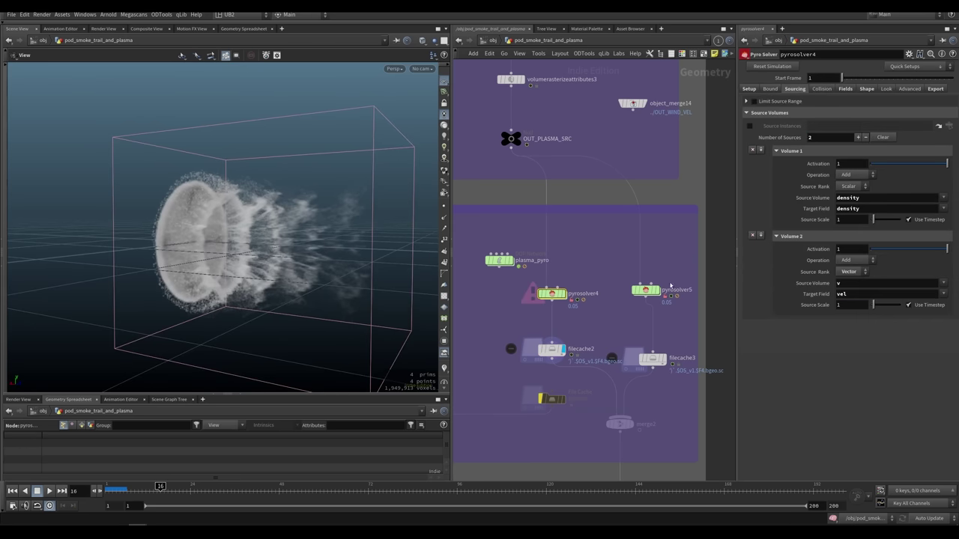
pyautogui.moveTo(500, 262); pyautogui.dragTo(489, 259)
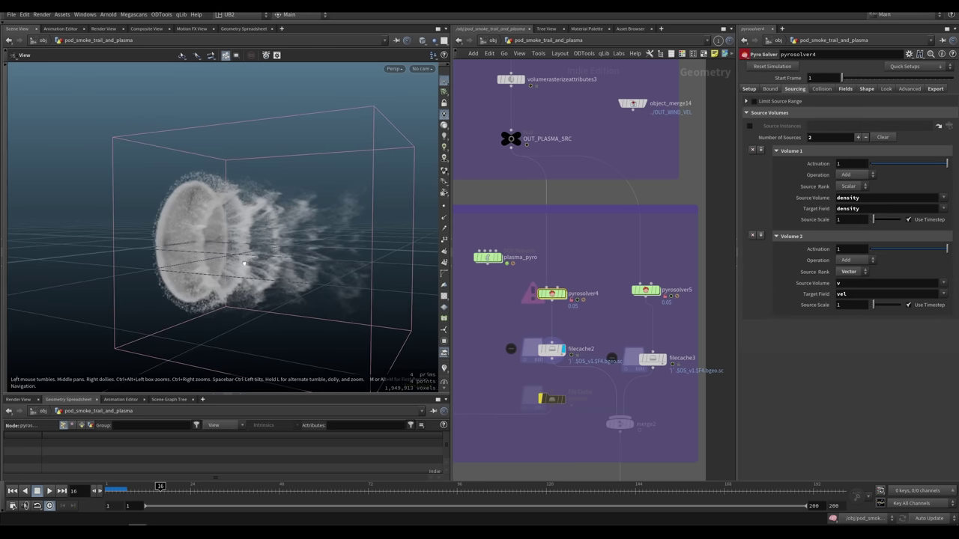
# Step: Display the merge node below the two file caches and inspect the combined plasma simulations at frame 16
pyautogui.moveTo(320, 282); pyautogui.dragTo(334, 286)
pyautogui.moveTo(594, 389); pyautogui.dragTo(575, 294, button='middle')
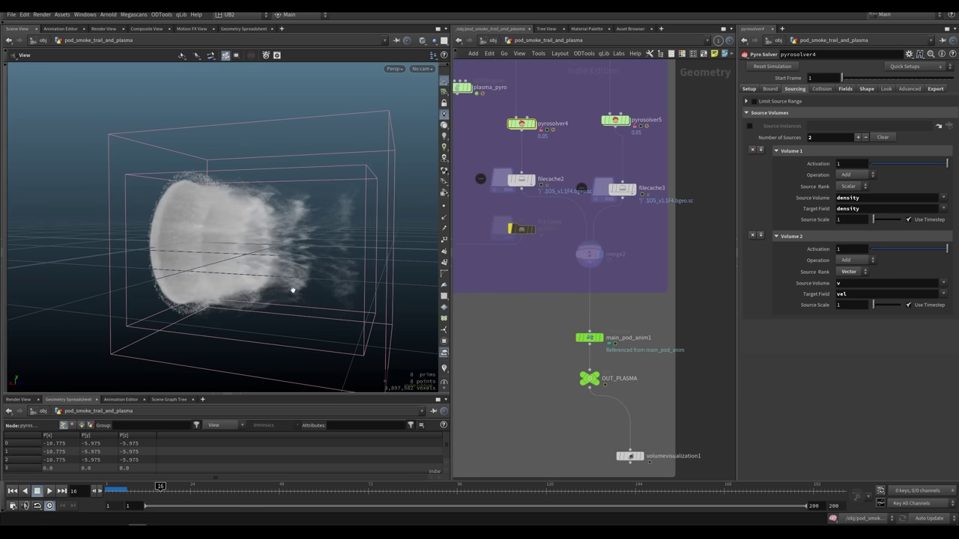
pyautogui.moveTo(276, 263); pyautogui.dragTo(299, 261)
pyautogui.moveTo(546, 346); pyautogui.dragTo(529, 320, button='middle')
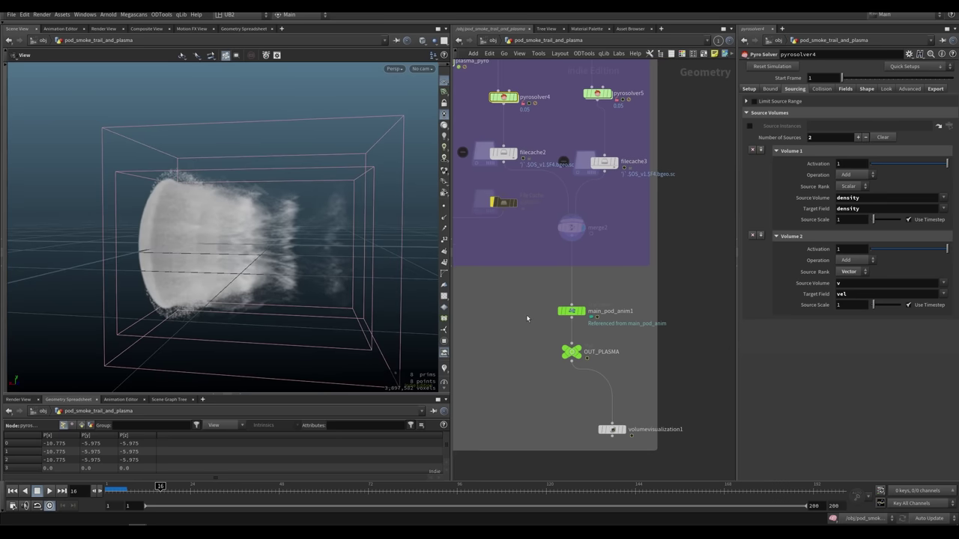
# Step: Follow the merged plasma through main_pod_anim1 and display OUT_PLASMA
pyautogui.press('r')
pyautogui.click(567, 313)
pyautogui.click(565, 327)
pyautogui.click(570, 351)
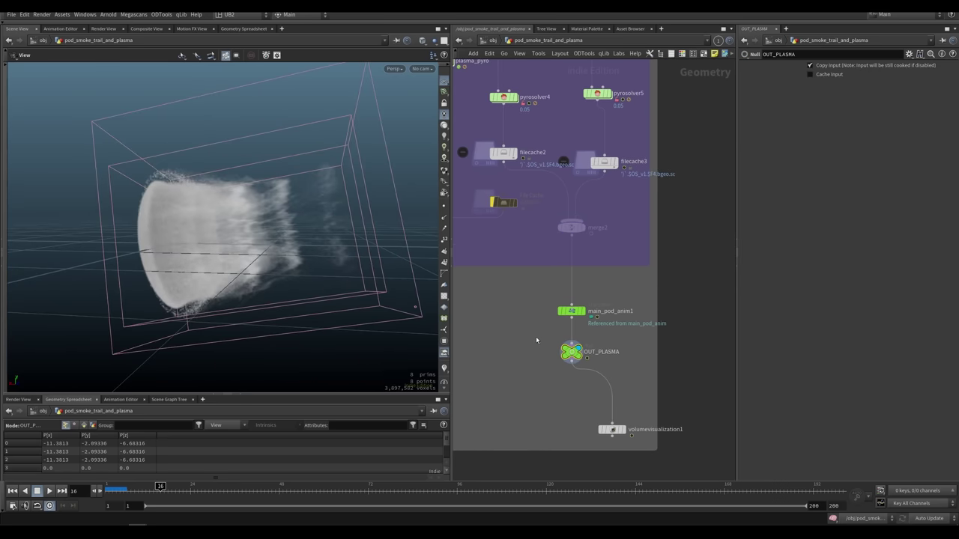
# Step: Preview the coloured plasma with volumevisualization1, and return the display to OUT_PLASMA
pyautogui.moveTo(562, 398); pyautogui.dragTo(635, 468)
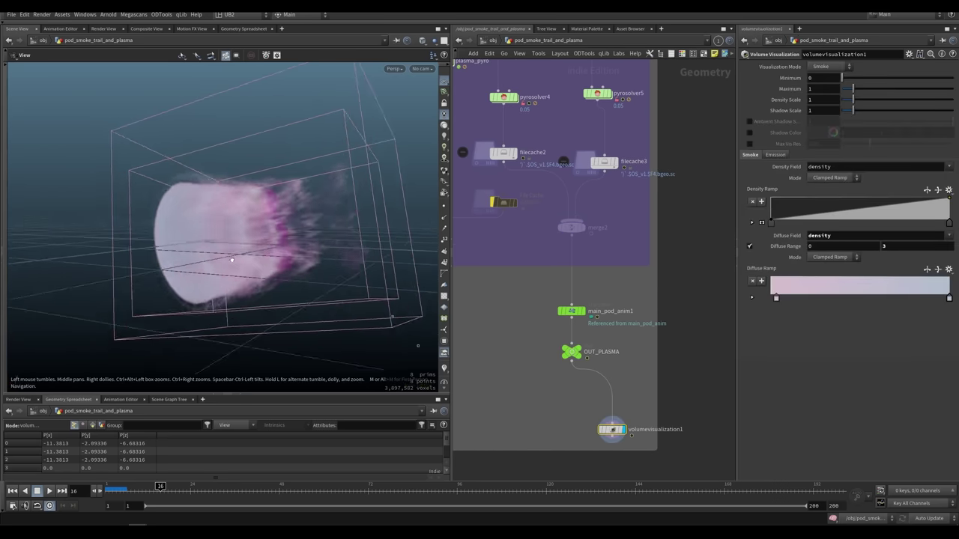
pyautogui.moveTo(232, 259)
pyautogui.mouseDown()
pyautogui.moveTo(252, 306)
pyautogui.moveTo(230, 266)
pyautogui.mouseUp()
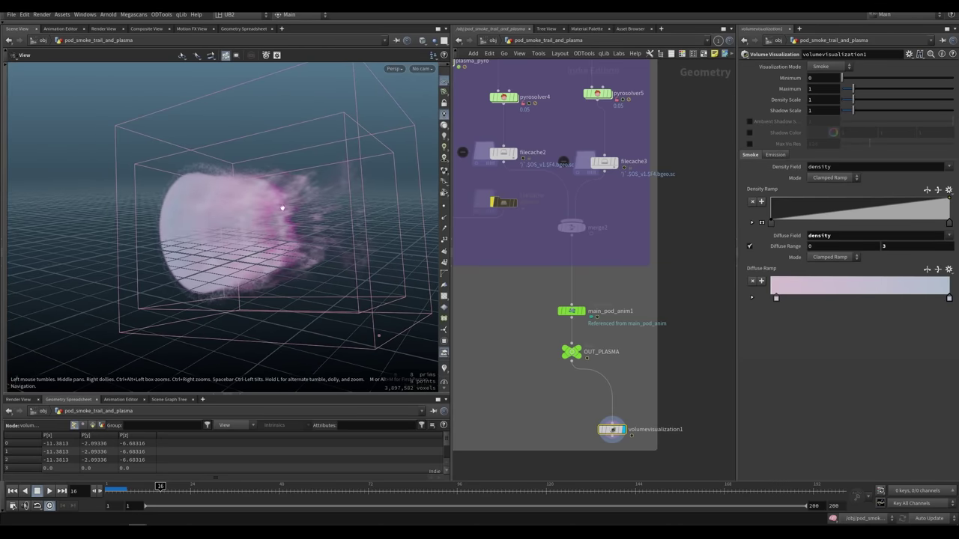
pyautogui.moveTo(585, 368); pyautogui.dragTo(587, 371)
# Step: Survey the PLASMA PYRO network and preview the pod geometry alongside the OUT_PLASMA volumes
pyautogui.moveTo(527, 350); pyautogui.dragTo(561, 372, button='middle')
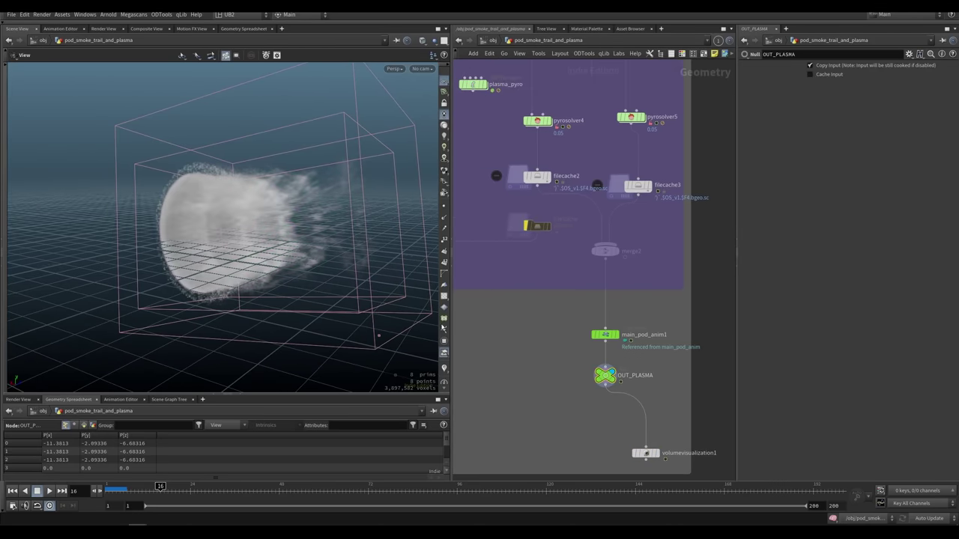
pyautogui.scroll(-3, 422, 321)
pyautogui.moveTo(490, 353); pyautogui.dragTo(561, 306, button='middle')
pyautogui.scroll(-3, 581, 329)
pyautogui.scroll(-2, 561, 306)
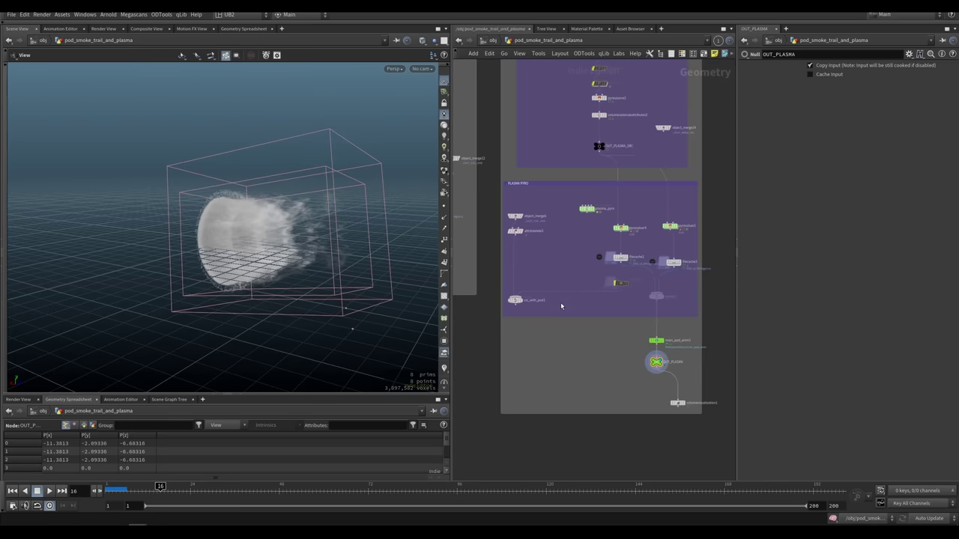
pyautogui.moveTo(270, 253); pyautogui.dragTo(304, 248)
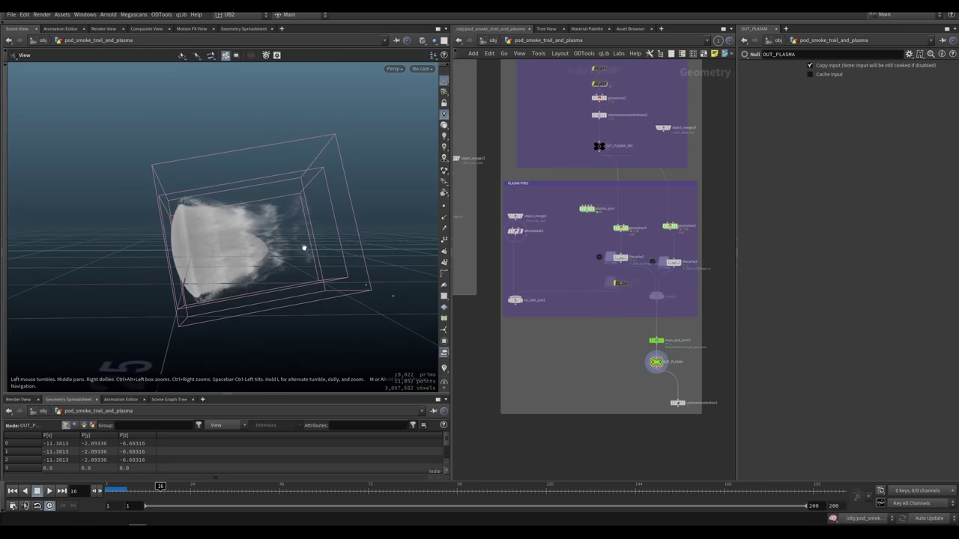
# Step: Paste a copy of the pod animation transform below PLASMA PYRO, connect the pod geometry to it, and show it with the plasma
pyautogui.moveTo(607, 351); pyautogui.dragTo(709, 353, button='middle')
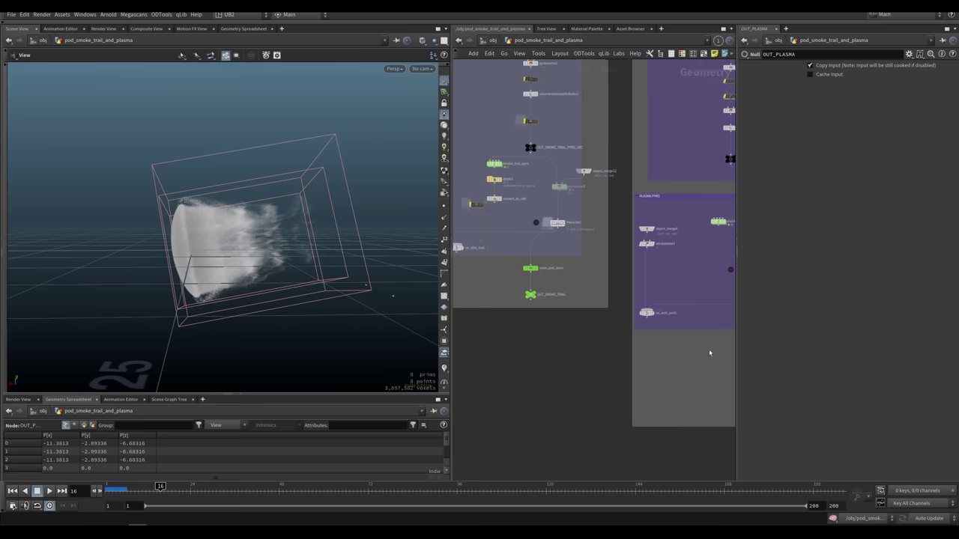
pyautogui.moveTo(474, 273); pyautogui.dragTo(510, 293, button='middle')
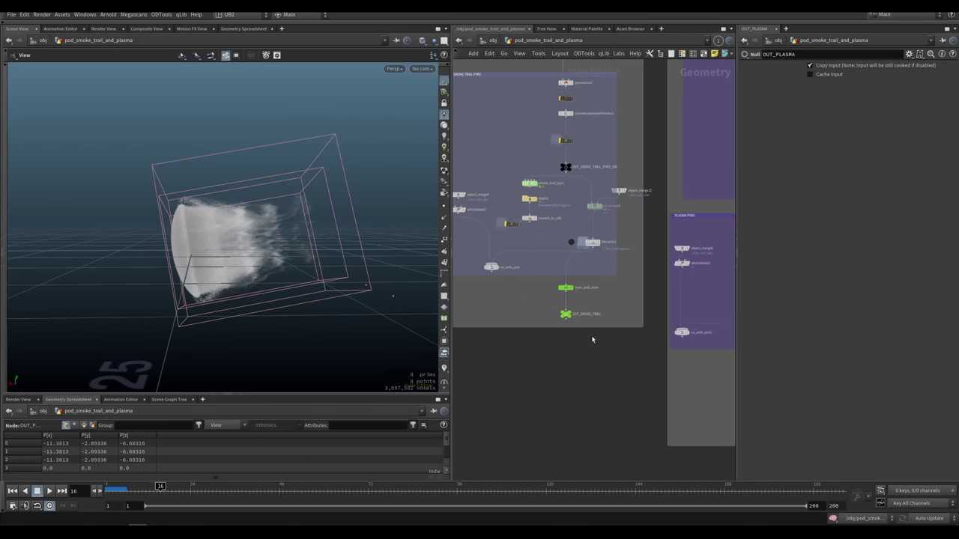
pyautogui.press('f')
pyautogui.hotkey('ctrl', 'v')
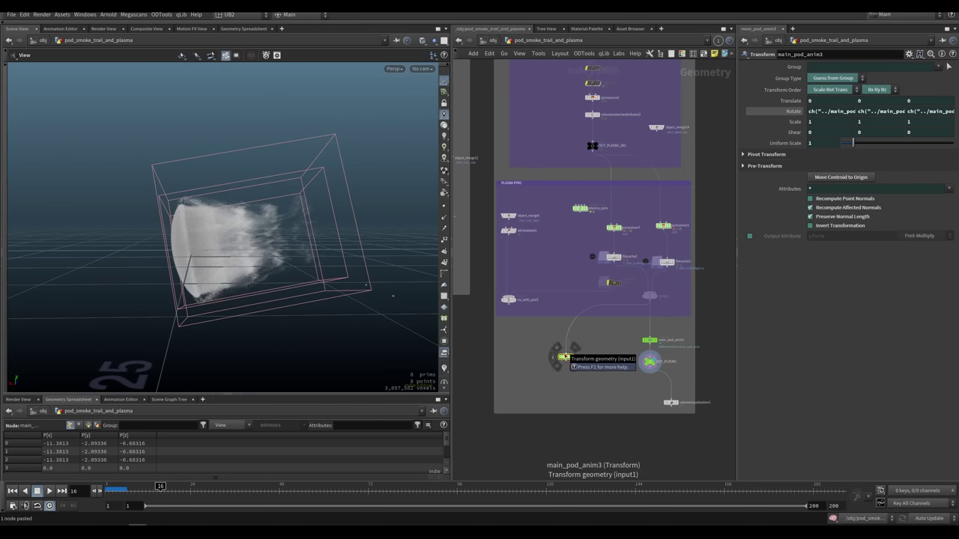
pyautogui.moveTo(247, 239); pyautogui.dragTo(264, 298)
# Step: Show OUT_SMOKE_TRAIL alongside the plasma and the animated pod
pyautogui.moveTo(463, 333); pyautogui.dragTo(620, 376, button='middle')
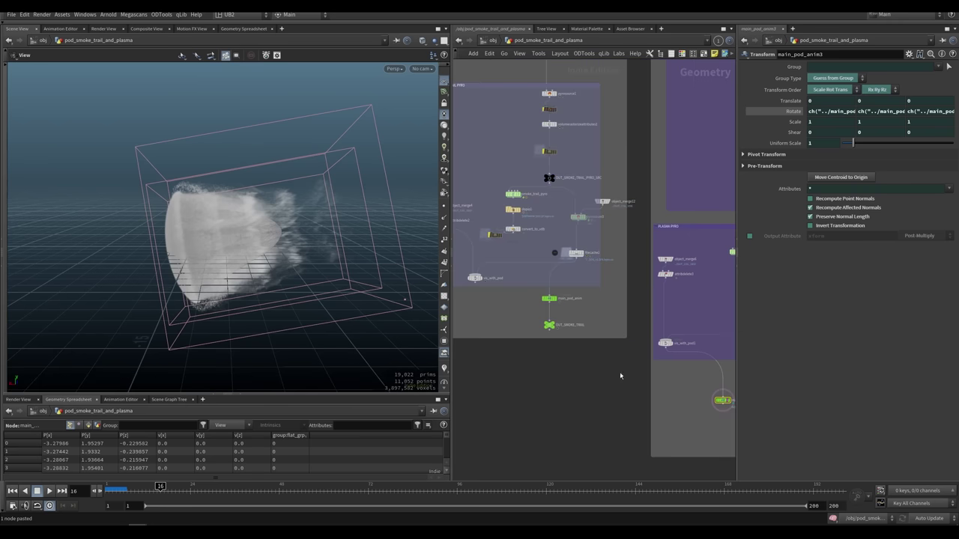
pyautogui.click(551, 325)
pyautogui.moveTo(360, 264); pyautogui.dragTo(247, 257, button='middle')
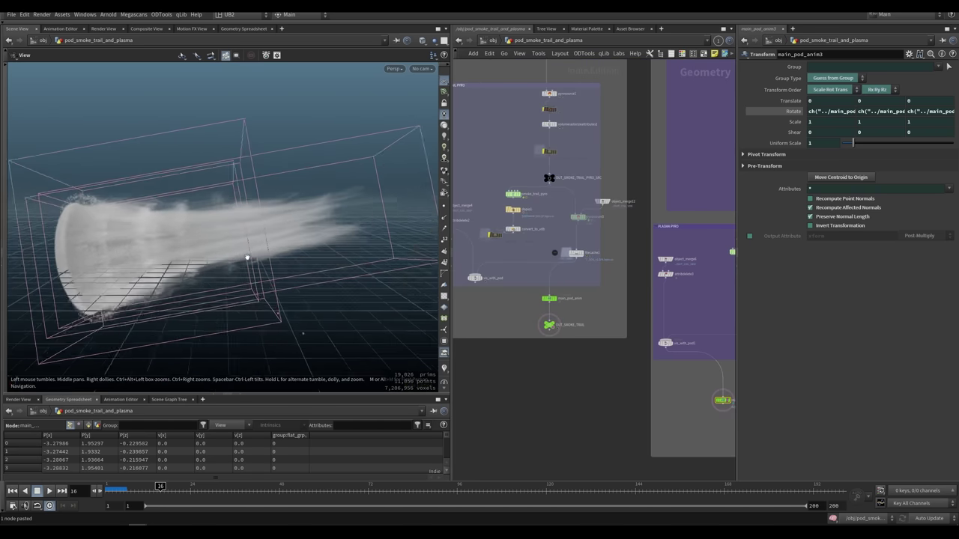
pyautogui.moveTo(247, 257); pyautogui.dragTo(225, 267, button='right')
# Step: Change the viewport shading mode so the volumes are shown without wireframe bounding boxes
pyautogui.press('w')
pyautogui.press('w')
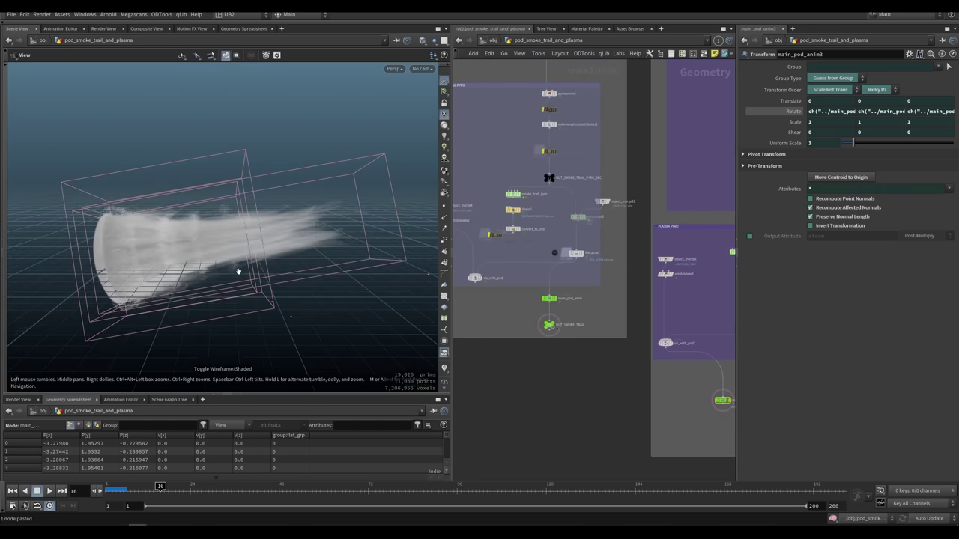
pyautogui.hotkey('shift', 'w')
pyautogui.hotkey('shift', 'w')
pyautogui.press('s')
pyautogui.hotkey('shift', 'w')
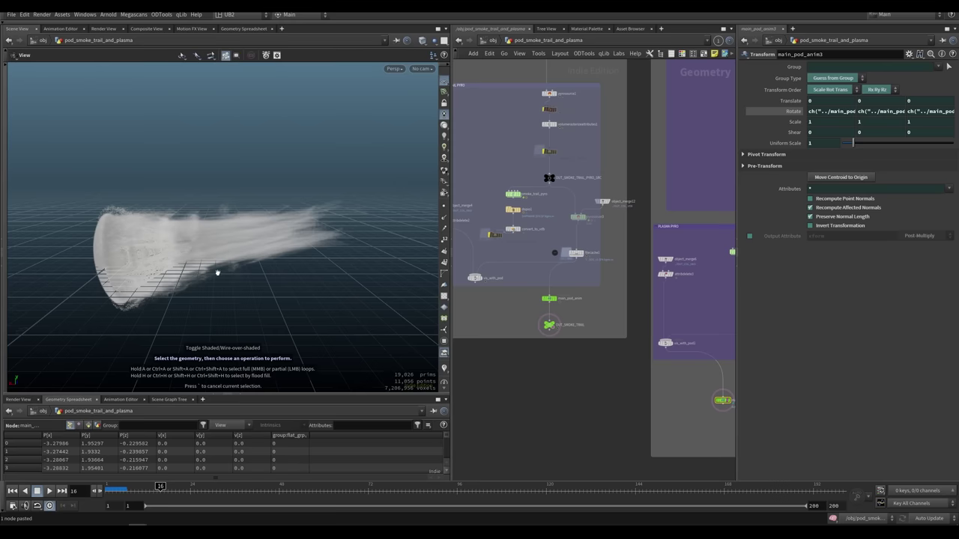
# Step: Flipbook the combined pod, plasma and smoke trail, play the captured frames in MPlay, and stop the capture
pyautogui.keyDown('alt'); pyautogui.moveTo(217, 272); pyautogui.dragTo(275, 242); pyautogui.keyUp('alt')
pyautogui.hotkey('alt', 'f')
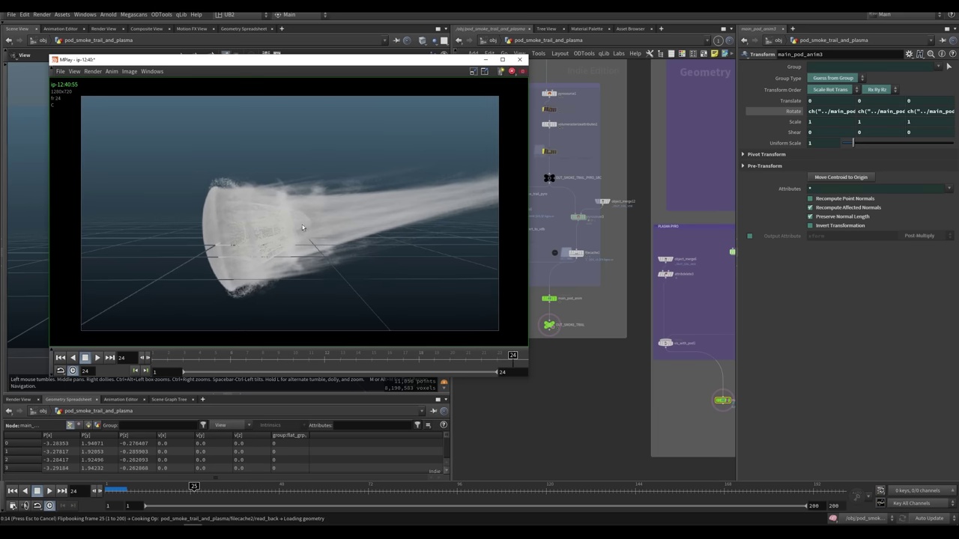
pyautogui.moveTo(375, 66); pyautogui.dragTo(395, 85)
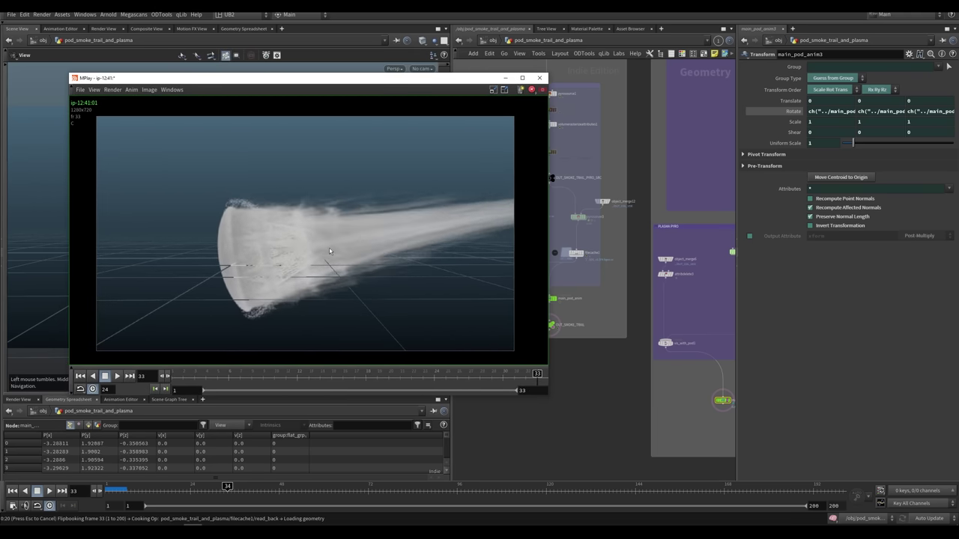
pyautogui.press('Up')
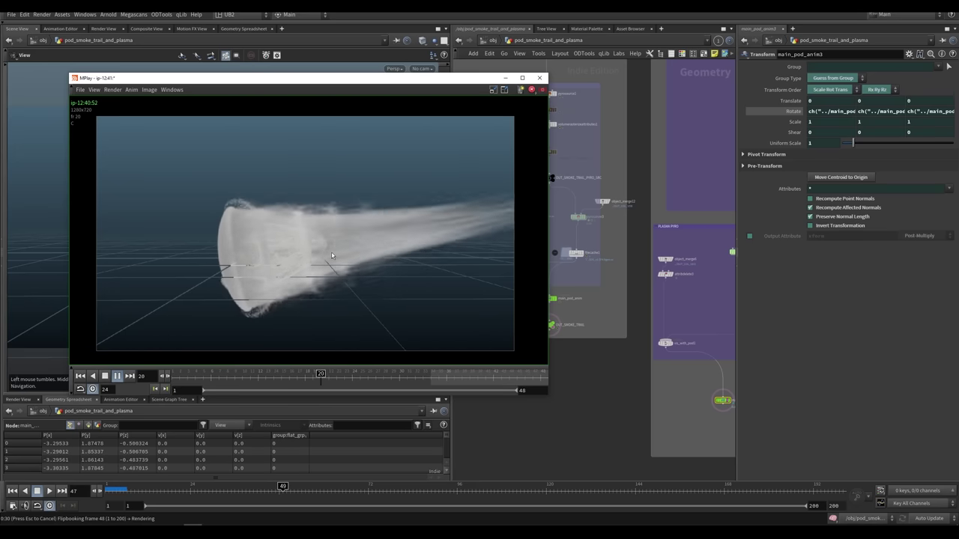
pyautogui.click(537, 405)
pyautogui.press('Escape')
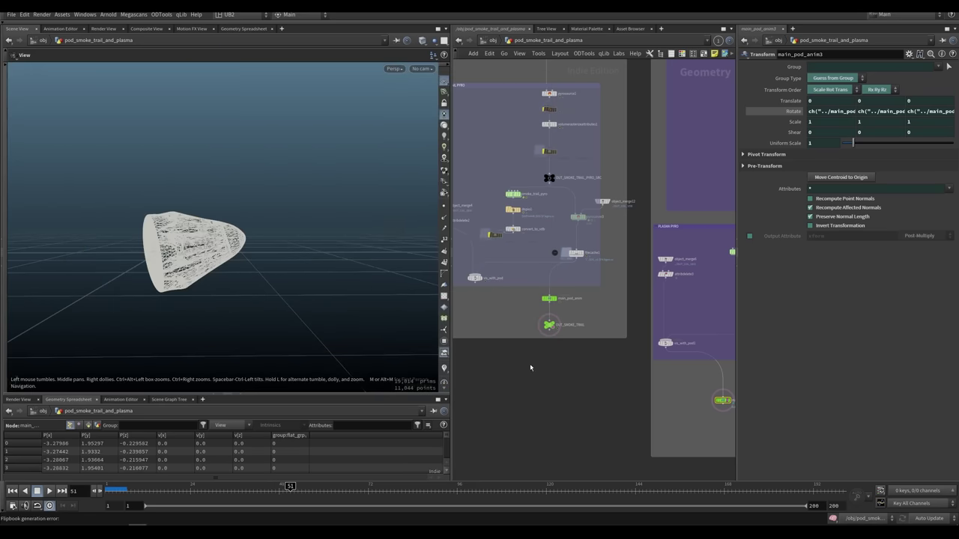
# Step: Hide the animated pod and the smoke trail so only OUT_PLASMA is displayed
pyautogui.scroll(-2, 556, 322)
pyautogui.moveTo(534, 345); pyautogui.dragTo(434, 329, button='middle')
pyautogui.click(572, 368)
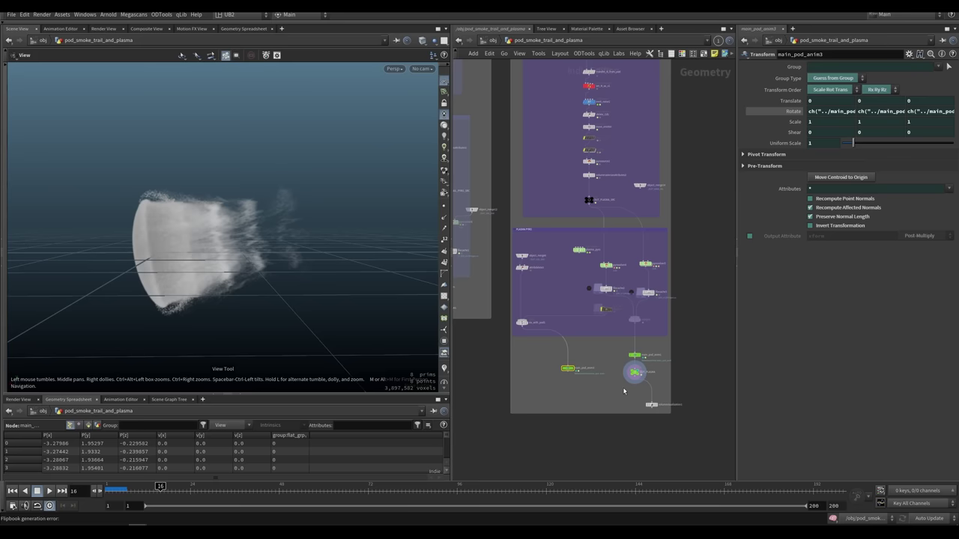
# Step: Locate the POD SMOKE network and bring its POD SMOKE SRC node chain into view
pyautogui.moveTo(624, 392); pyautogui.dragTo(567, 409, button='middle')
pyautogui.scroll(-5, 631, 331)
pyautogui.scroll(5, 700, 251)
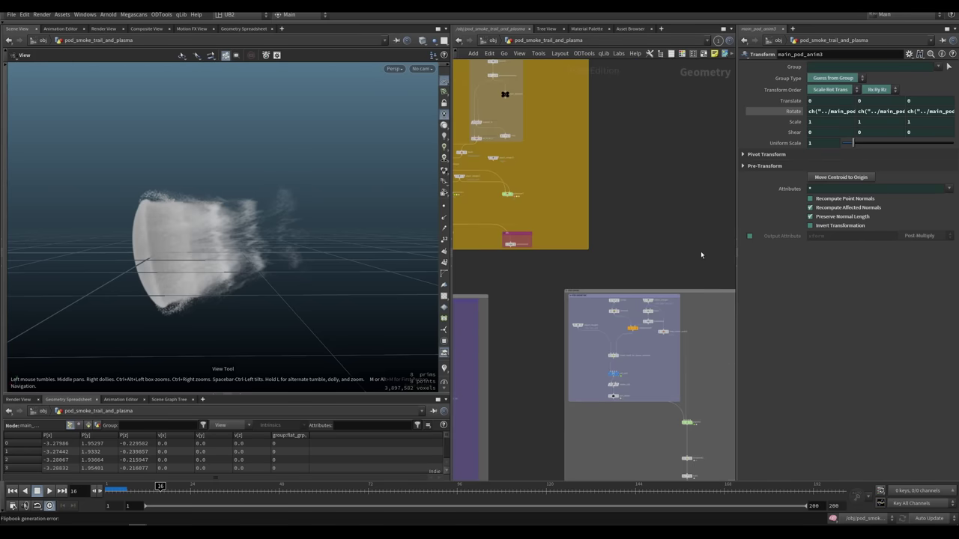
pyautogui.scroll(2, 567, 291)
pyautogui.moveTo(619, 398); pyautogui.dragTo(564, 340, button='middle')
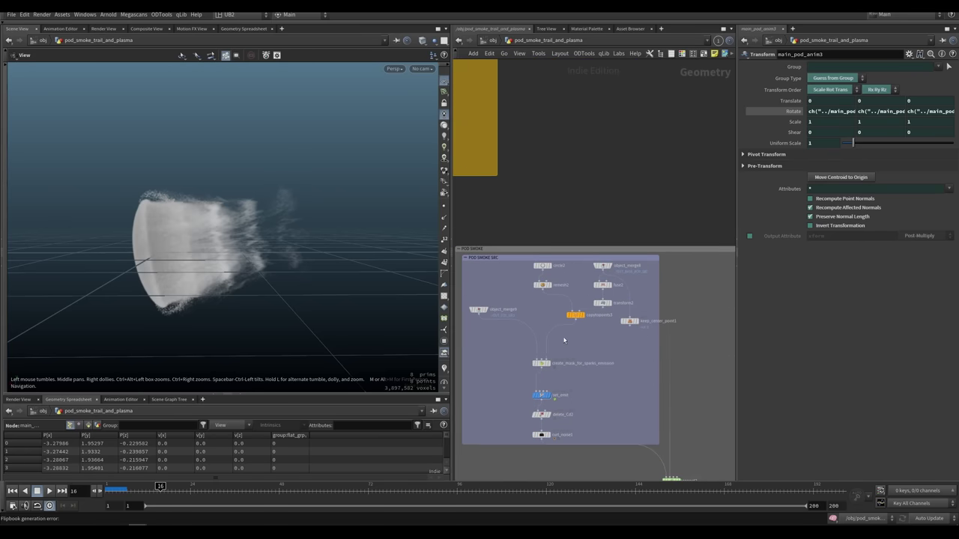
# Step: Tidy the copytopoints3 and keep_center_point1 nodes, then display transform2 and the disc produced by copytopoints3
pyautogui.scroll(2, 586, 348)
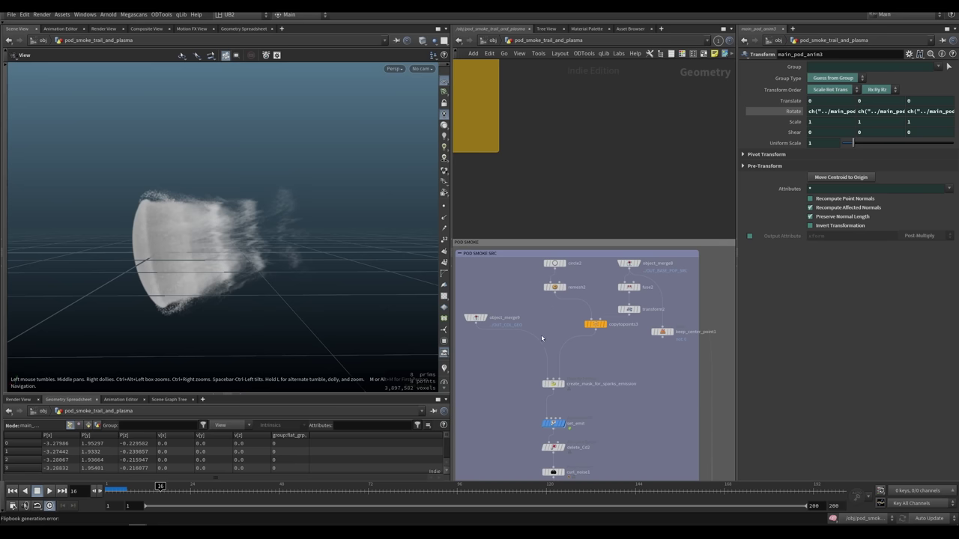
pyautogui.moveTo(596, 330); pyautogui.dragTo(585, 344)
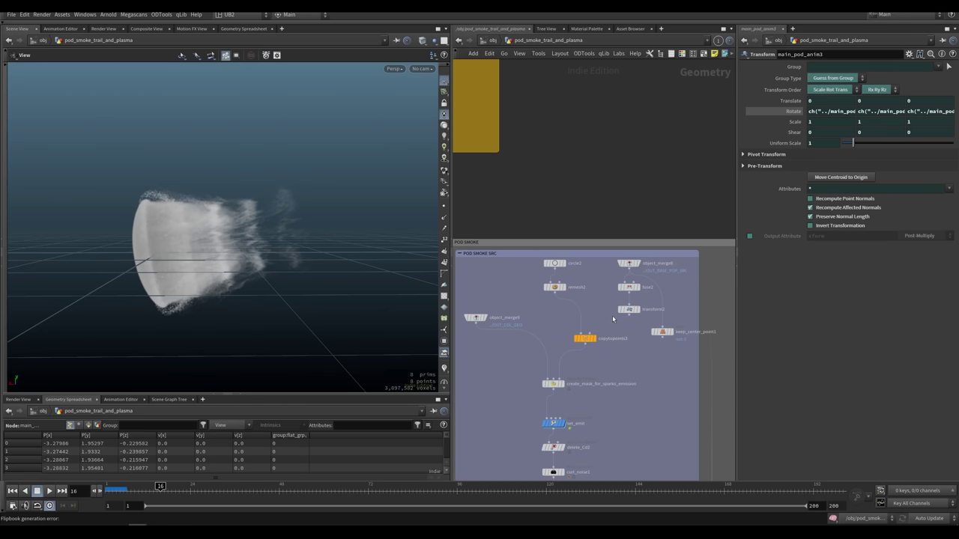
pyautogui.moveTo(612, 316); pyautogui.dragTo(603, 308, button='middle')
pyautogui.moveTo(654, 330); pyautogui.dragTo(662, 337)
pyautogui.click(629, 302)
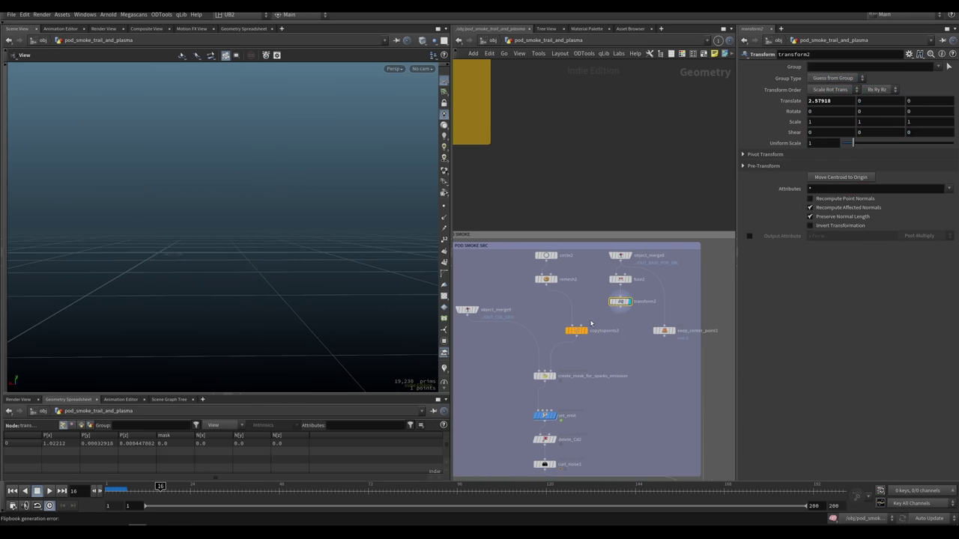
pyautogui.click(585, 331)
pyautogui.moveTo(341, 274); pyautogui.dragTo(272, 261)
pyautogui.moveTo(272, 261); pyautogui.dragTo(324, 195, button='right')
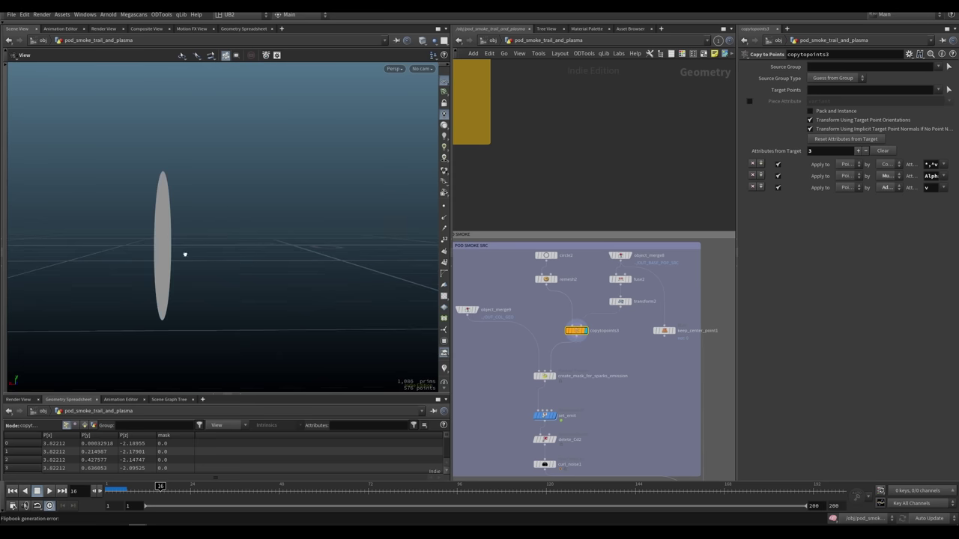
pyautogui.moveTo(184, 255); pyautogui.dragTo(248, 273)
# Step: Display the merged OUT_COL_GEO pod geometry, then create_mask_for_sparks_emission together with the templated copytopoints3 disc
pyautogui.click(467, 309)
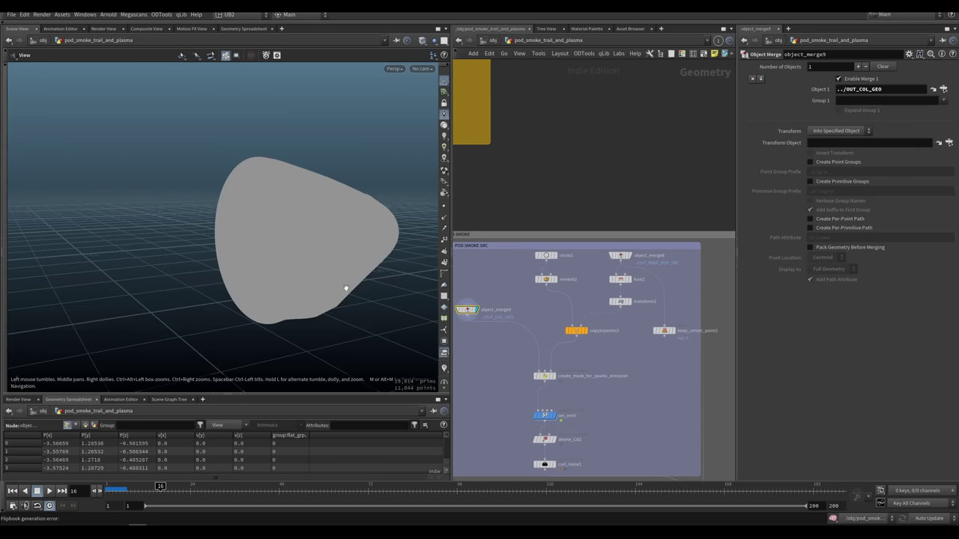
pyautogui.click(545, 376)
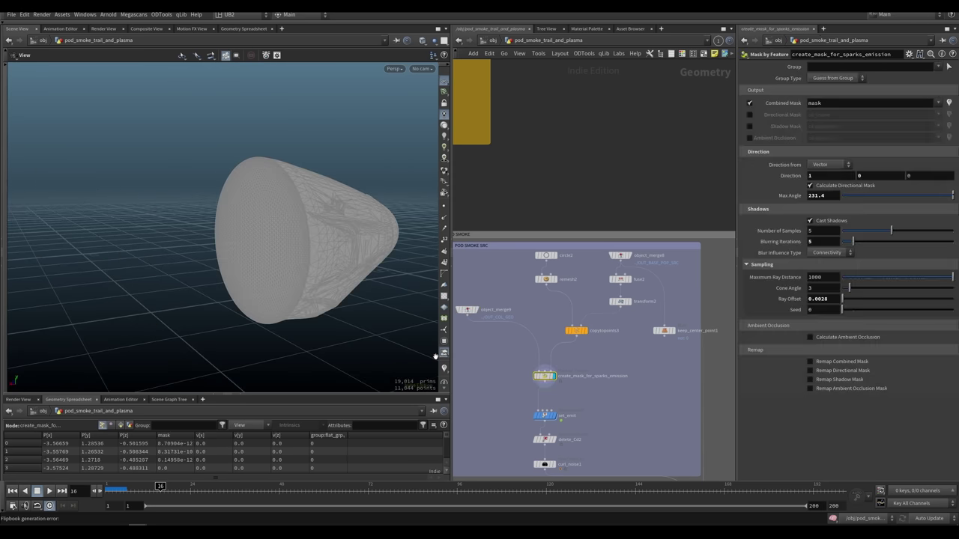
pyautogui.keyDown('alt'); pyautogui.moveTo(330, 285); pyautogui.dragTo(385, 280); pyautogui.keyUp('alt')
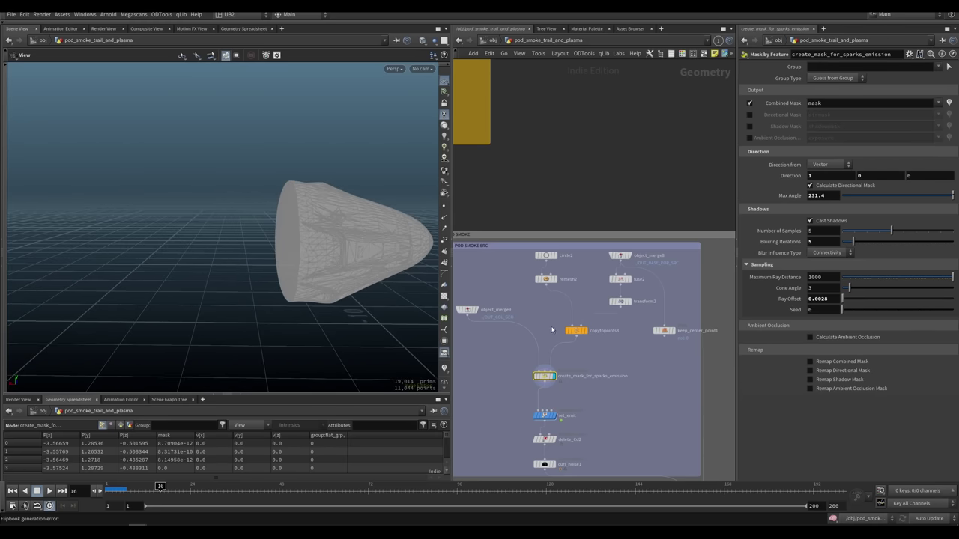
pyautogui.keyDown('alt'); pyautogui.moveTo(292, 262); pyautogui.dragTo(368, 307); pyautogui.keyUp('alt')
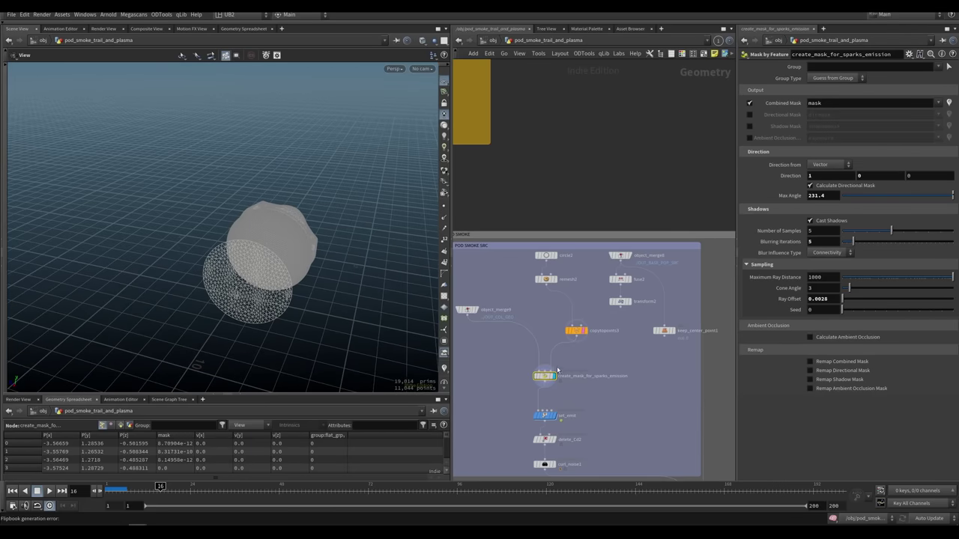
pyautogui.scroll(5, 557, 370)
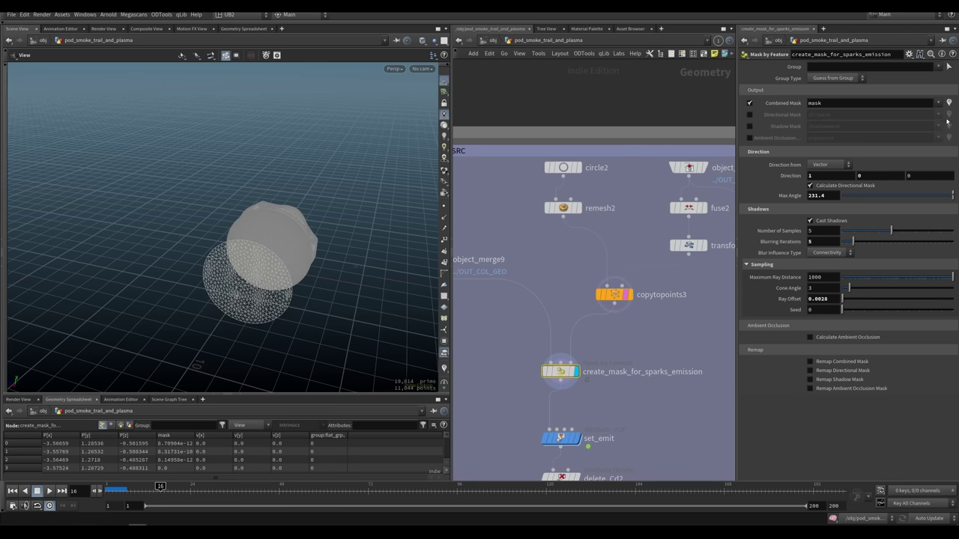
# Step: Turn on the viewport visualizers to show the sparks emission mask as a colour on the pod geometry
pyautogui.moveTo(253, 293); pyautogui.dragTo(311, 265)
pyautogui.click(444, 368)
pyautogui.scroll(3, 310, 257)
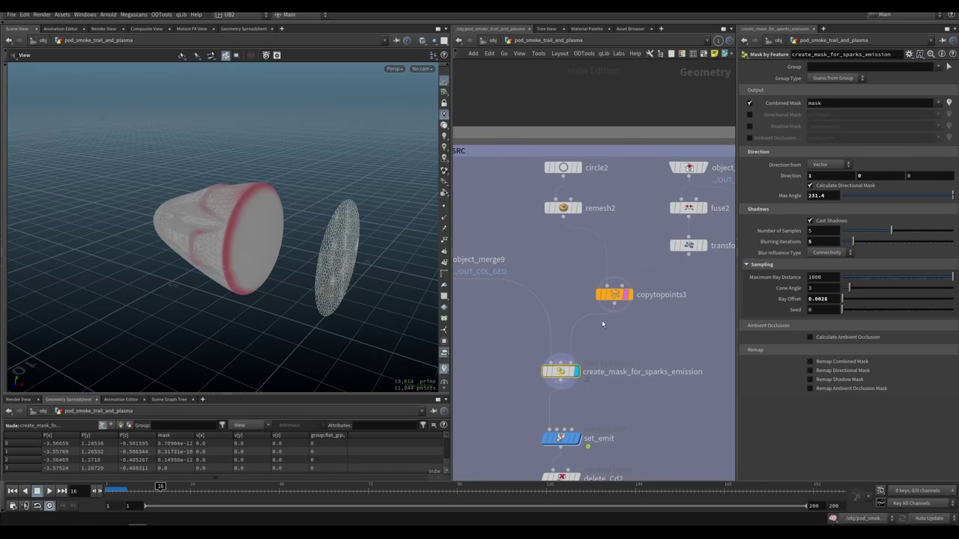
# Step: Insert a Transform node between copytopoints3 and create_mask_for_sparks_emission
pyautogui.moveTo(571, 271); pyautogui.dragTo(556, 259, button='middle')
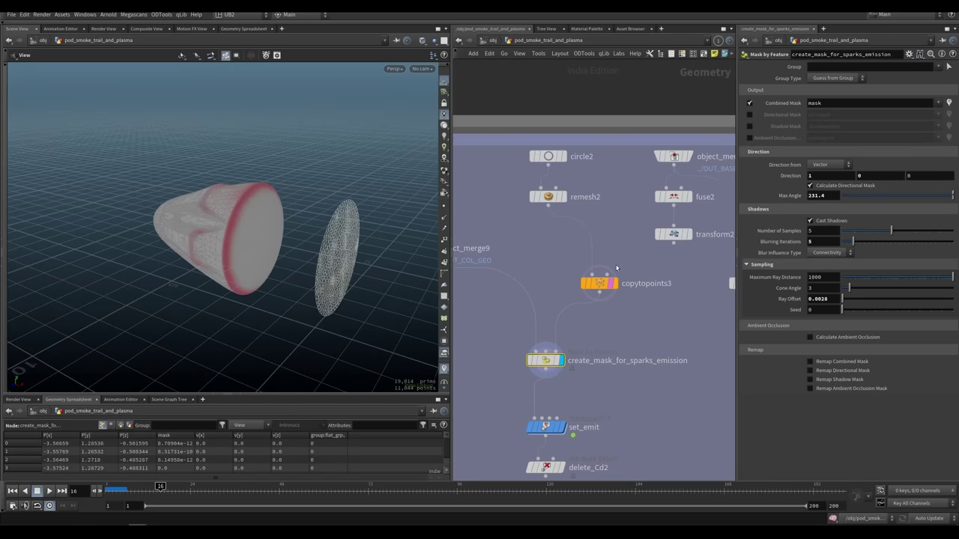
pyautogui.moveTo(613, 334); pyautogui.dragTo(613, 312, button='middle')
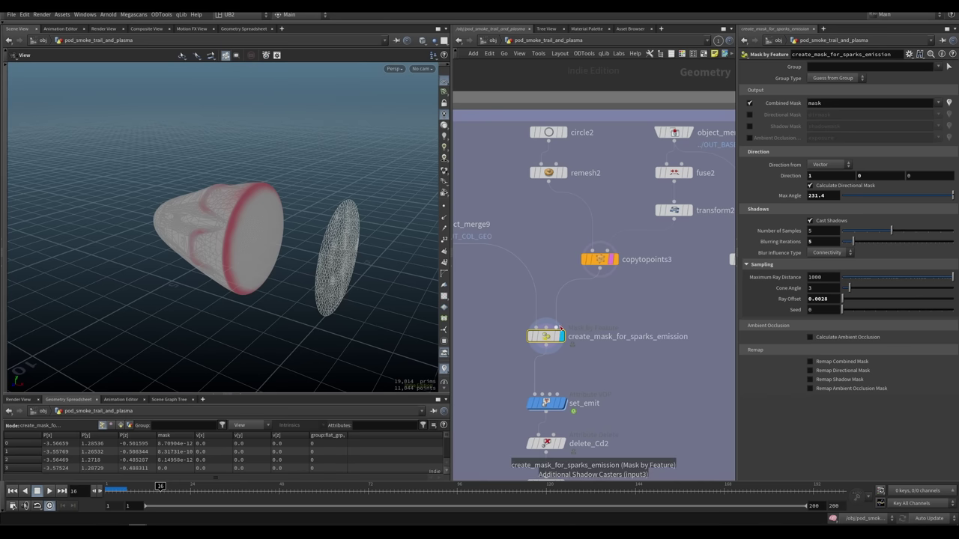
pyautogui.press('Tab')
pyautogui.moveTo(623, 204)
pyautogui.click(699, 45)
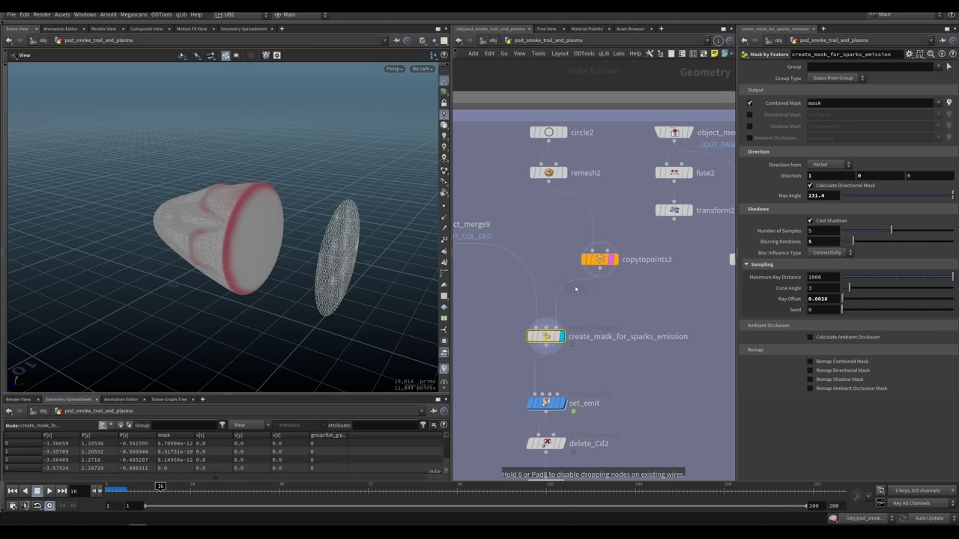
pyautogui.click(594, 296)
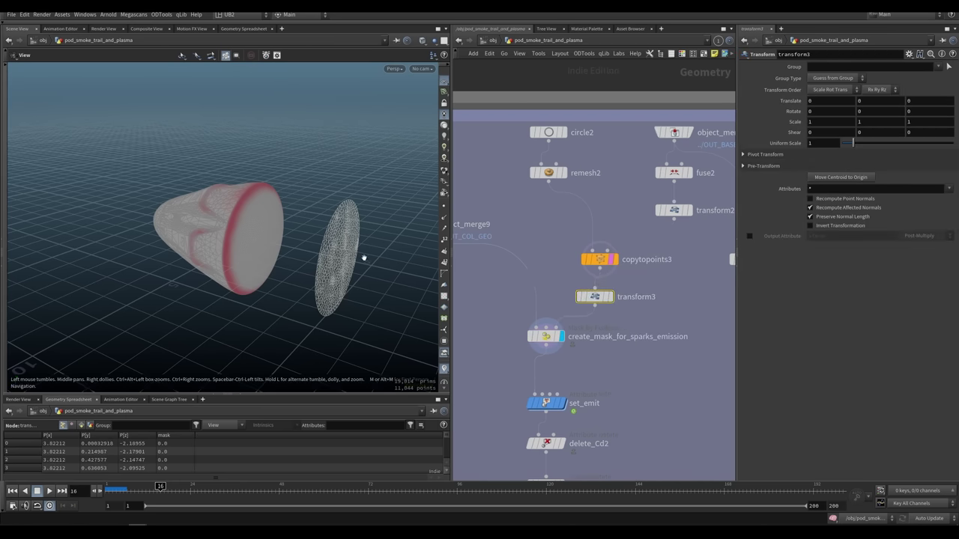
# Step: Shift the shadow-casting disc with the transform3 handle, setting Translate Z to 0.0278898
pyautogui.scroll(-5, 363, 257)
pyautogui.moveTo(280, 252); pyautogui.dragTo(306, 229)
pyautogui.moveTo(306, 229); pyautogui.dragTo(247, 226, button='right')
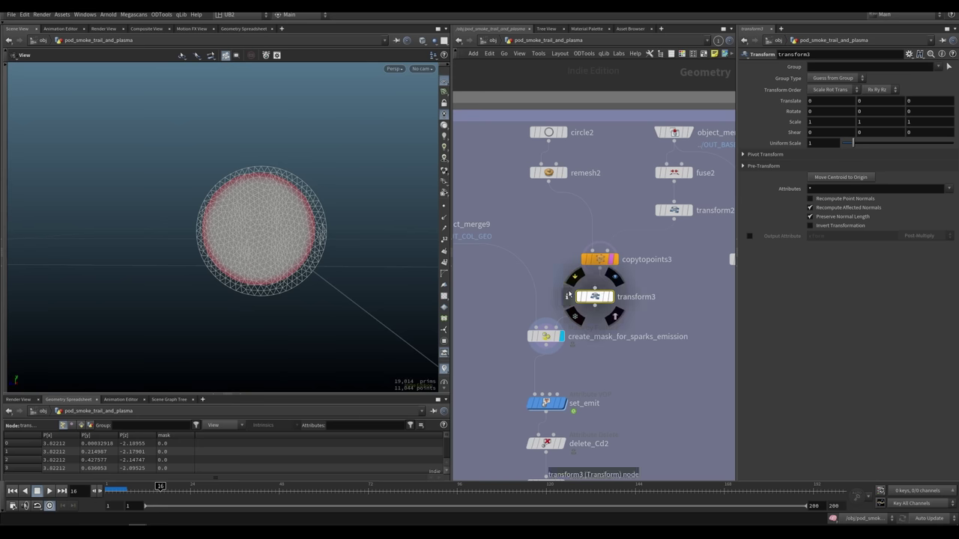
pyautogui.press('Return')
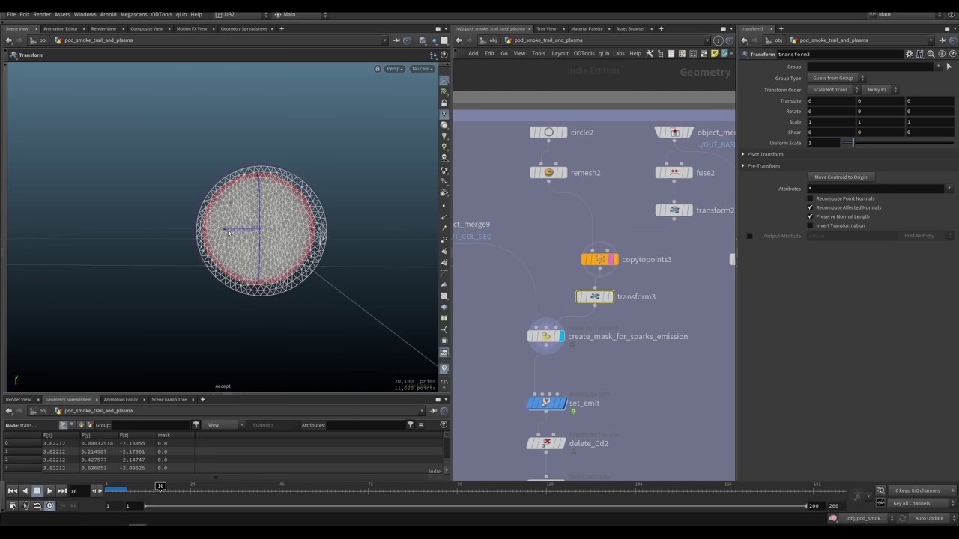
pyautogui.moveTo(228, 231); pyautogui.dragTo(279, 231)
pyautogui.press('Escape')
pyautogui.moveTo(279, 232); pyautogui.dragTo(263, 306)
pyautogui.press('Return')
pyautogui.moveTo(281, 139); pyautogui.dragTo(275, 197)
pyautogui.press('Escape')
pyautogui.press('Return')
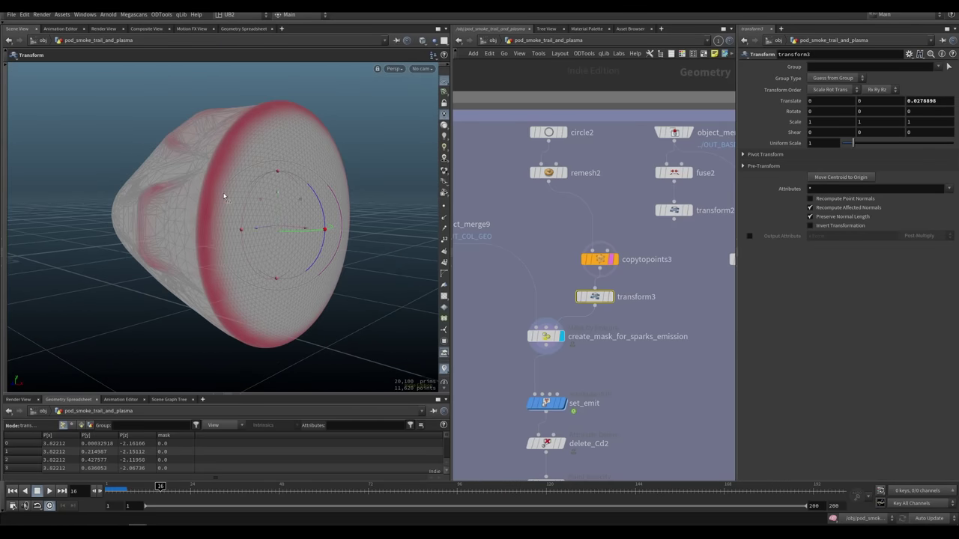
# Step: Examine the emission mask around the pod's rim and side recesses in relation to the disc
pyautogui.keyDown('alt'); pyautogui.moveTo(248, 245); pyautogui.dragTo(295, 243); pyautogui.keyUp('alt')
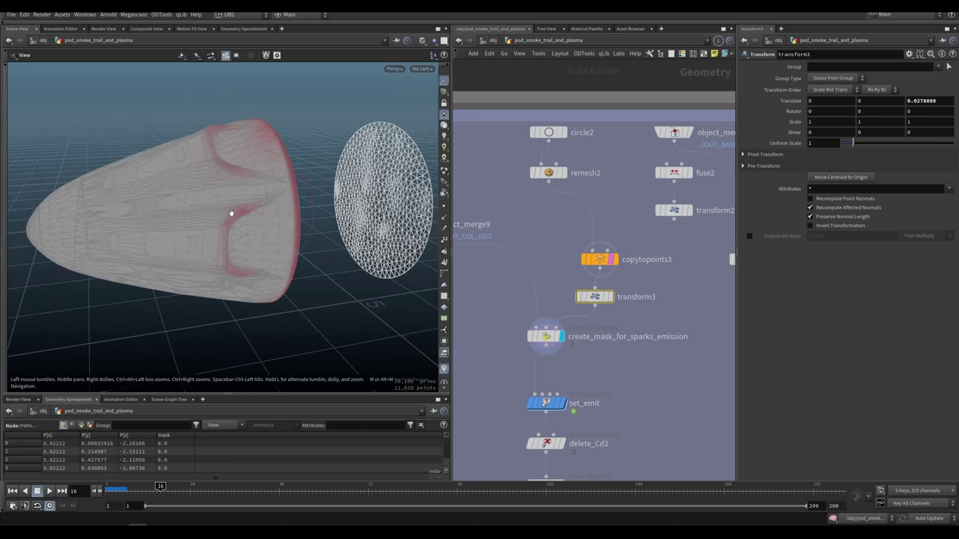
pyautogui.scroll(4, 232, 214)
pyautogui.keyDown('alt'); pyautogui.moveTo(232, 214); pyautogui.dragTo(267, 232); pyautogui.keyUp('alt')
pyautogui.scroll(-4, 272, 270)
pyautogui.scroll(4, 262, 225)
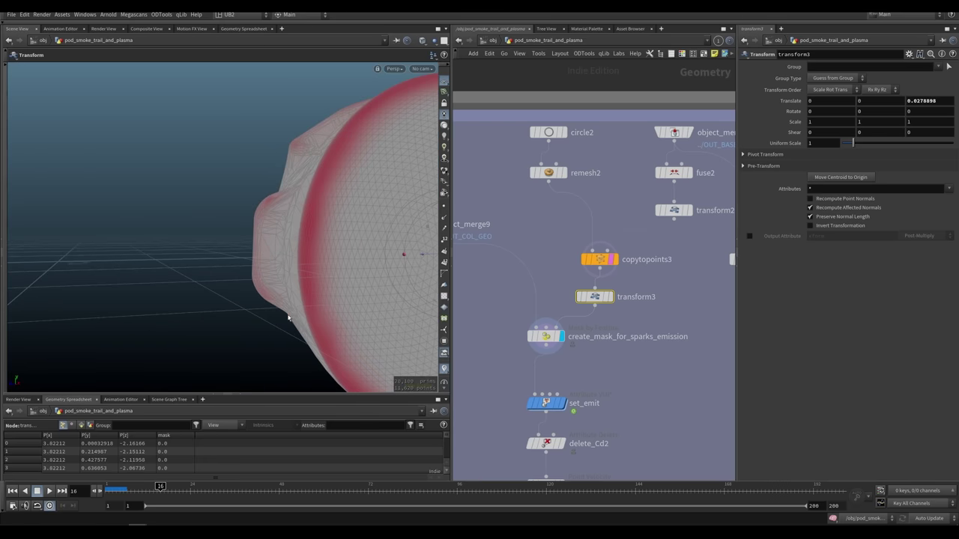
pyautogui.moveTo(308, 259)
pyautogui.keyDown('alt'); pyautogui.mouseDown()
pyautogui.moveTo(231, 247)
pyautogui.moveTo(263, 283)
pyautogui.moveTo(270, 200)
pyautogui.mouseUp(); pyautogui.keyUp('alt')
pyautogui.scroll(-2, 225, 238)
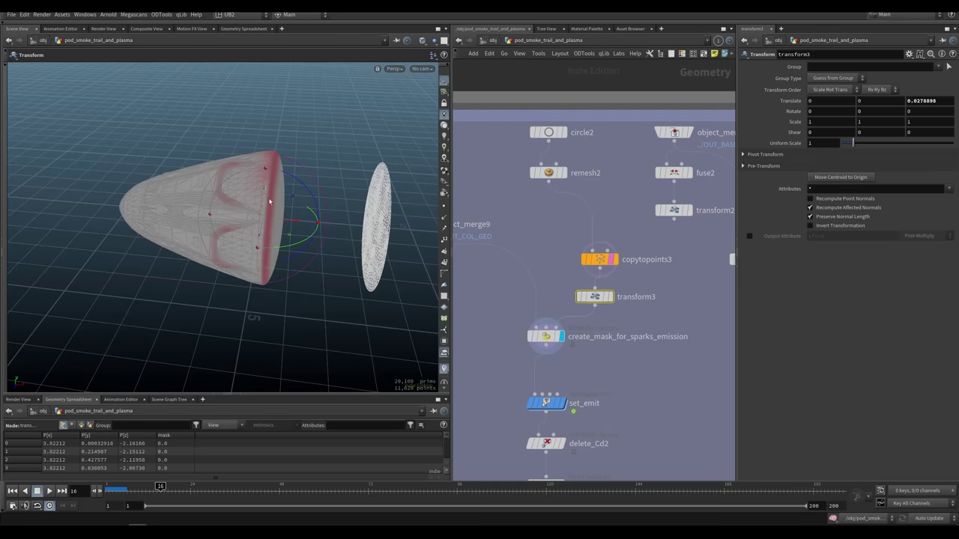
pyautogui.keyDown('alt'); pyautogui.moveTo(271, 264); pyautogui.dragTo(242, 260, button='right'); pyautogui.keyUp('alt')
pyautogui.keyDown('alt'); pyautogui.moveTo(242, 259); pyautogui.dragTo(262, 259); pyautogui.keyUp('alt')
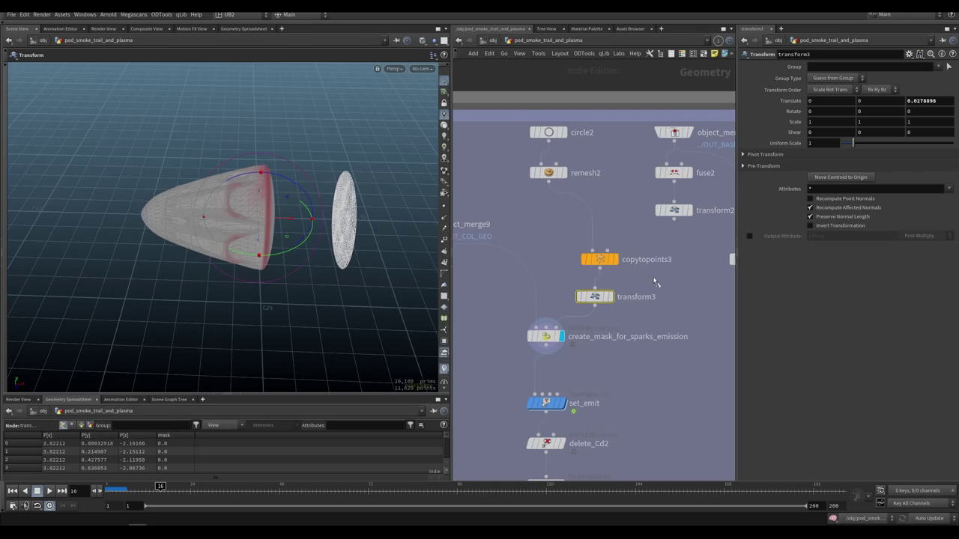
# Step: Bypass transform3 and preview the set_emit noise pattern at another frame in shaded mode without wireframe
pyautogui.keyDown('alt'); pyautogui.moveTo(322, 258); pyautogui.dragTo(291, 244, button='right'); pyautogui.keyUp('alt')
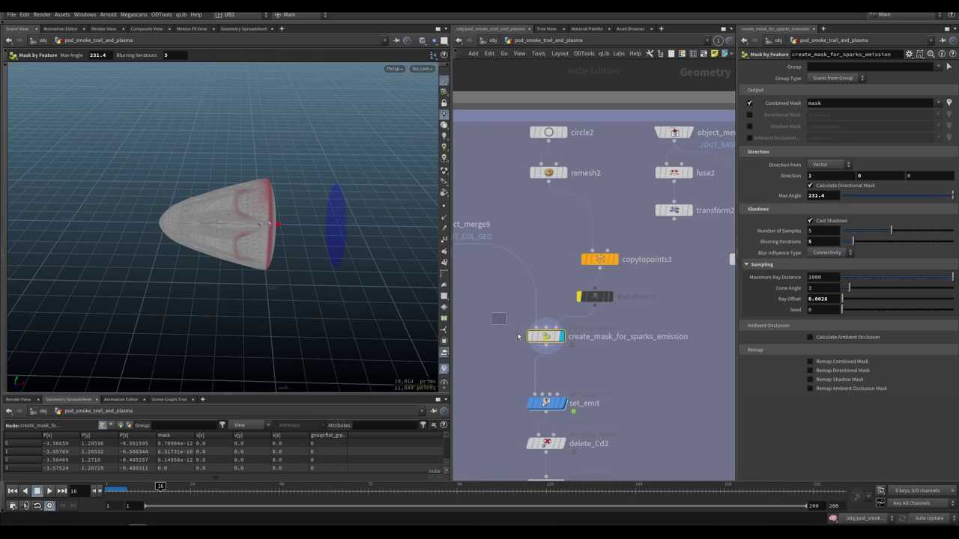
pyautogui.moveTo(588, 392); pyautogui.dragTo(583, 316, button='middle')
pyautogui.click(559, 328)
pyautogui.click(565, 334)
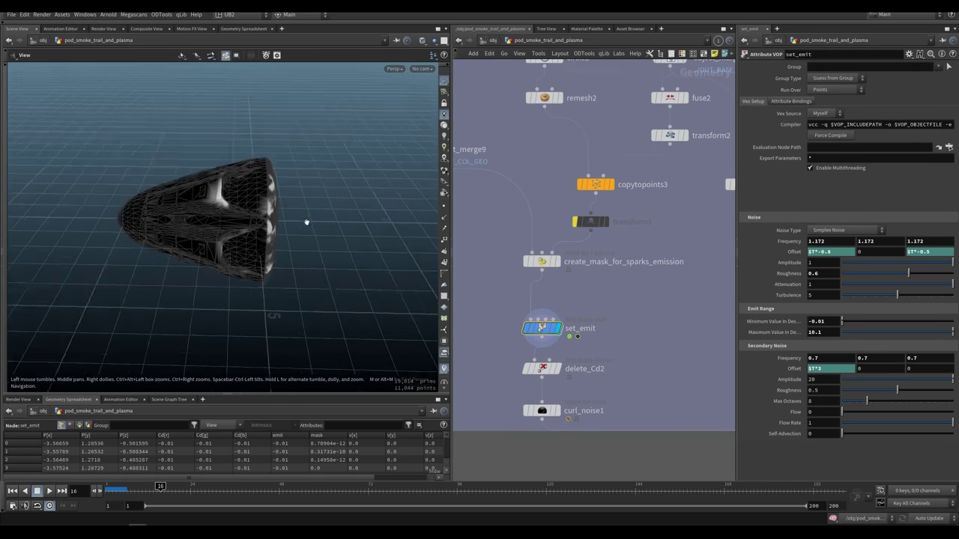
pyautogui.hotkey('shift', 'w')
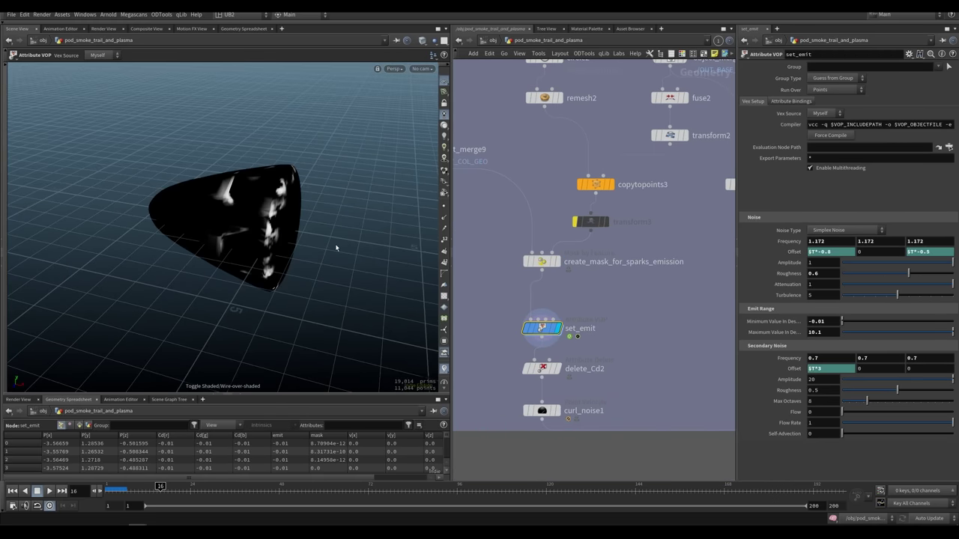
pyautogui.press('Up')
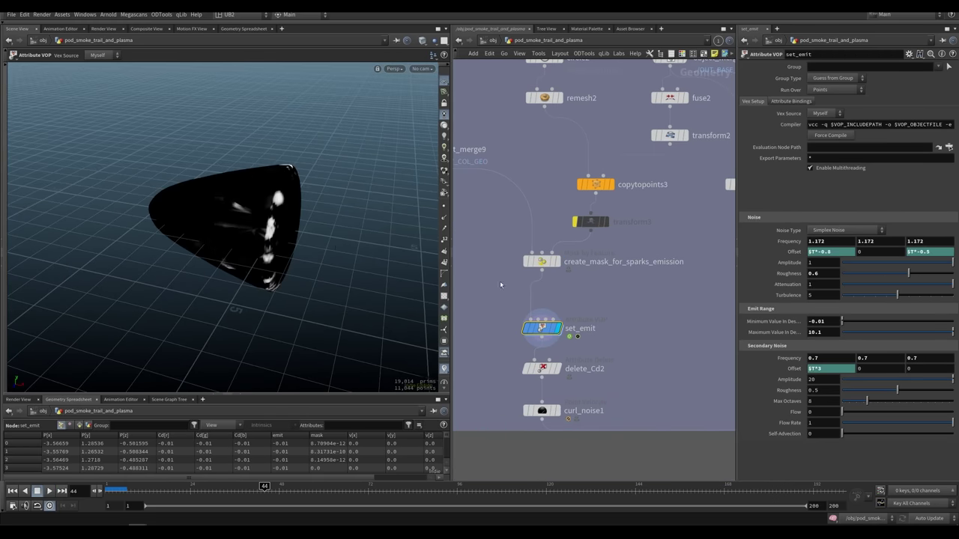
# Step: Inspect the set_emit VOP network, from the mask bind and noise multiplication to the output bind, and return to the geometry network
pyautogui.press('i')
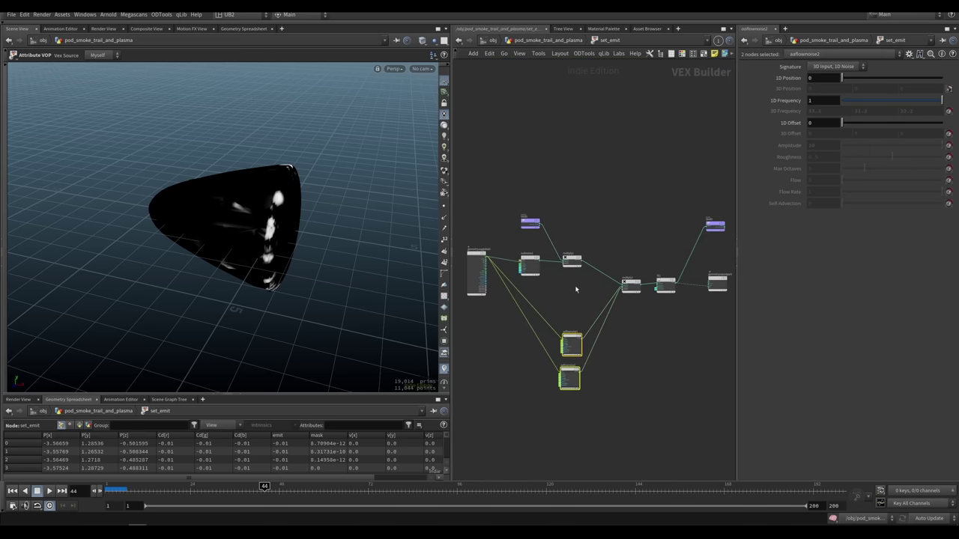
pyautogui.click(566, 254)
pyautogui.moveTo(577, 178); pyautogui.dragTo(502, 214)
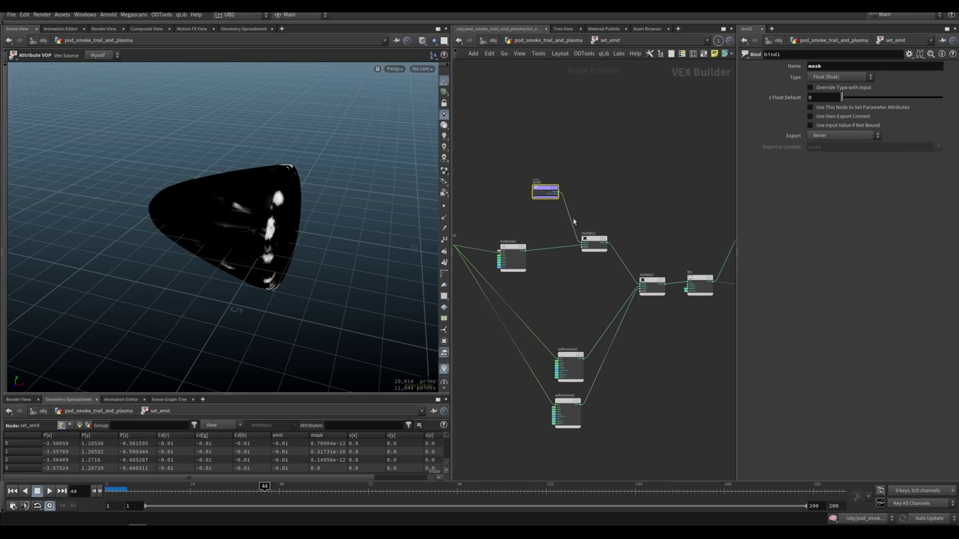
pyautogui.moveTo(520, 202); pyautogui.dragTo(518, 203)
pyautogui.moveTo(637, 219); pyautogui.dragTo(572, 222, button='middle')
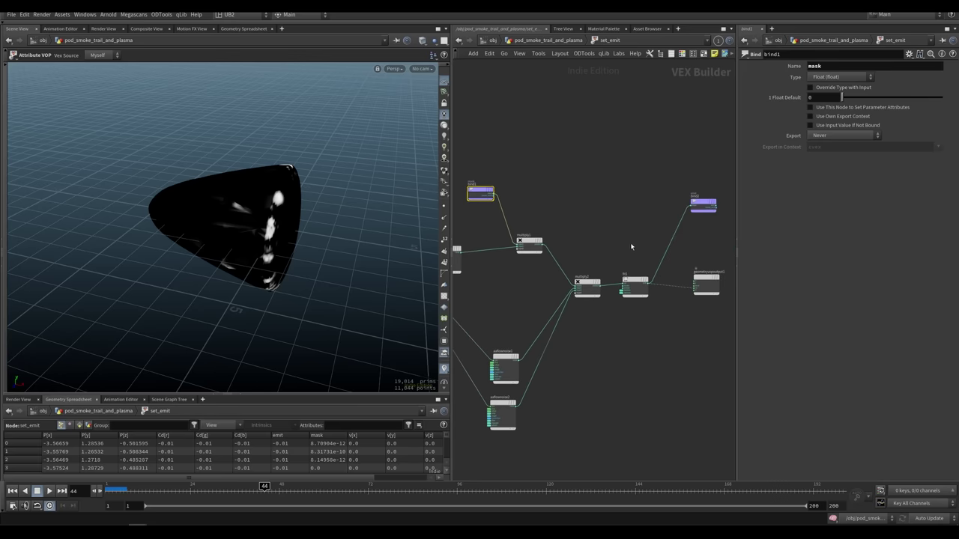
pyautogui.moveTo(641, 240); pyautogui.dragTo(627, 245, button='middle')
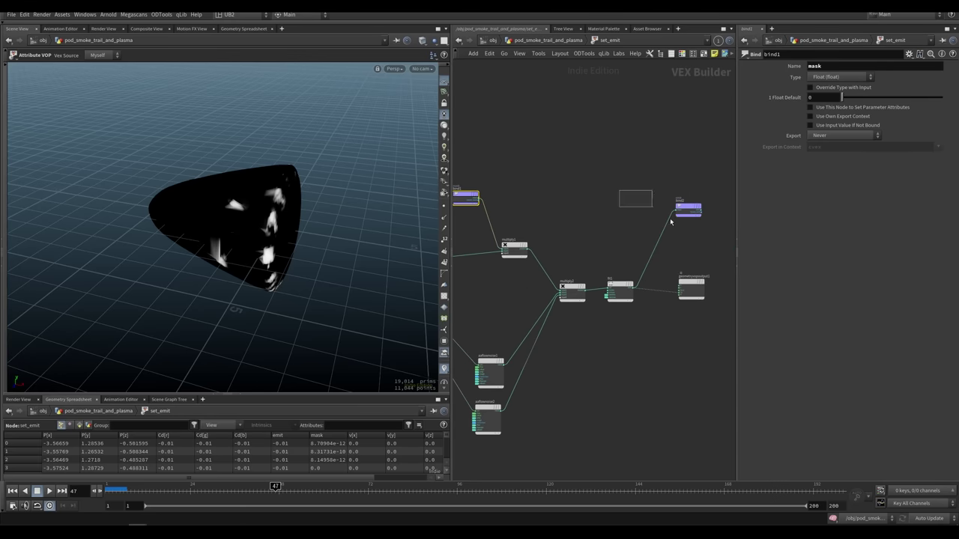
pyautogui.press('u')
# Step: Display curl_noise1 and inspect its curl noise settings and point velocities around the pod at another frame
pyautogui.moveTo(622, 388); pyautogui.dragTo(621, 298, button='middle')
pyautogui.click(559, 320)
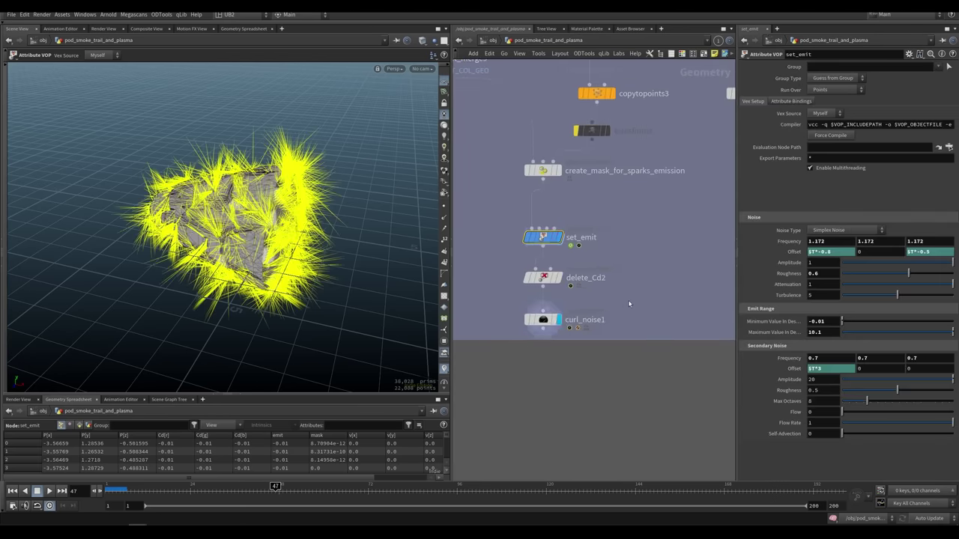
pyautogui.click(543, 320)
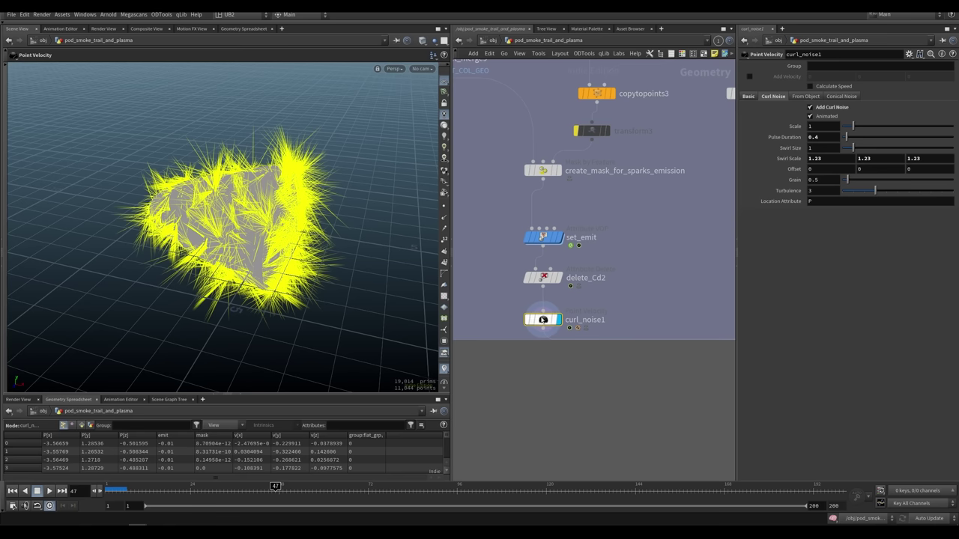
pyautogui.click(559, 320)
pyautogui.keyDown('alt'); pyautogui.moveTo(225, 300); pyautogui.dragTo(302, 270); pyautogui.keyUp('alt')
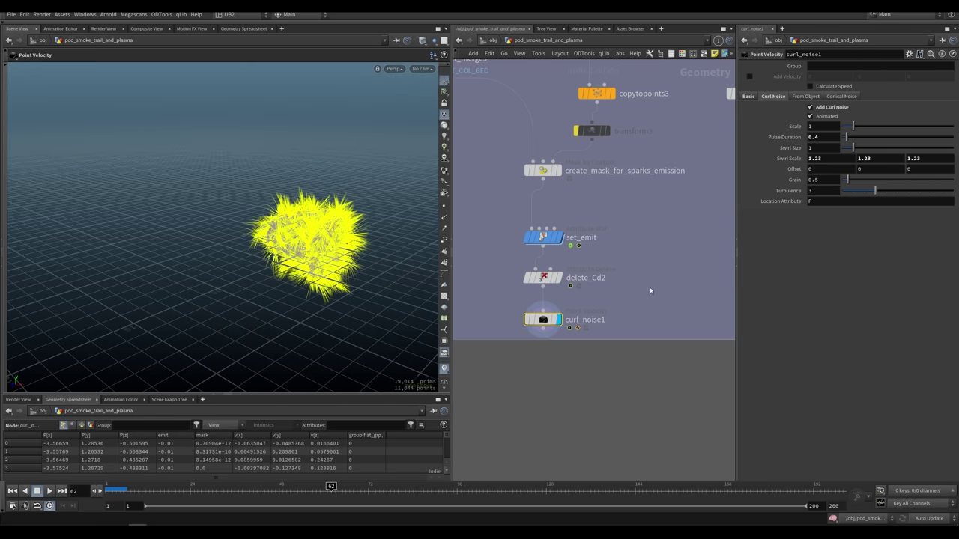
# Step: Display popnet2 with the visualizers turned off and play its particle simulation from the start
pyautogui.scroll(-6, 650, 289)
pyautogui.scroll(4, 659, 311)
pyautogui.moveTo(605, 284); pyautogui.dragTo(599, 352, button='middle')
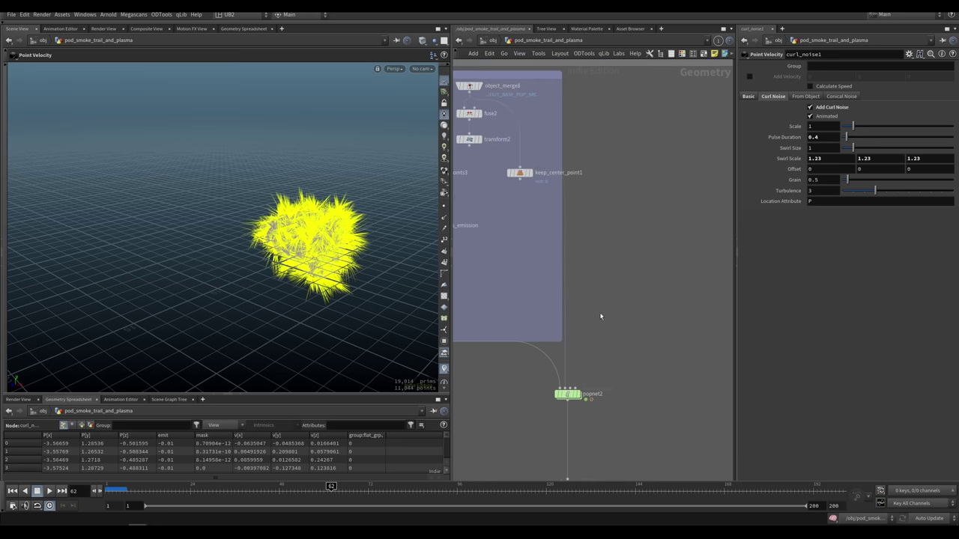
pyautogui.moveTo(544, 371); pyautogui.dragTo(544, 371)
pyautogui.click(444, 369)
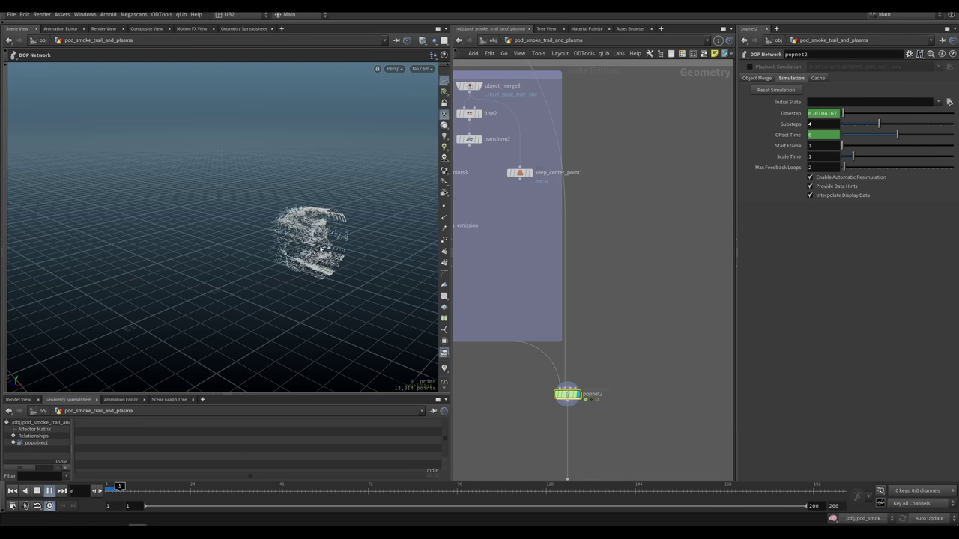
pyautogui.press('Up')
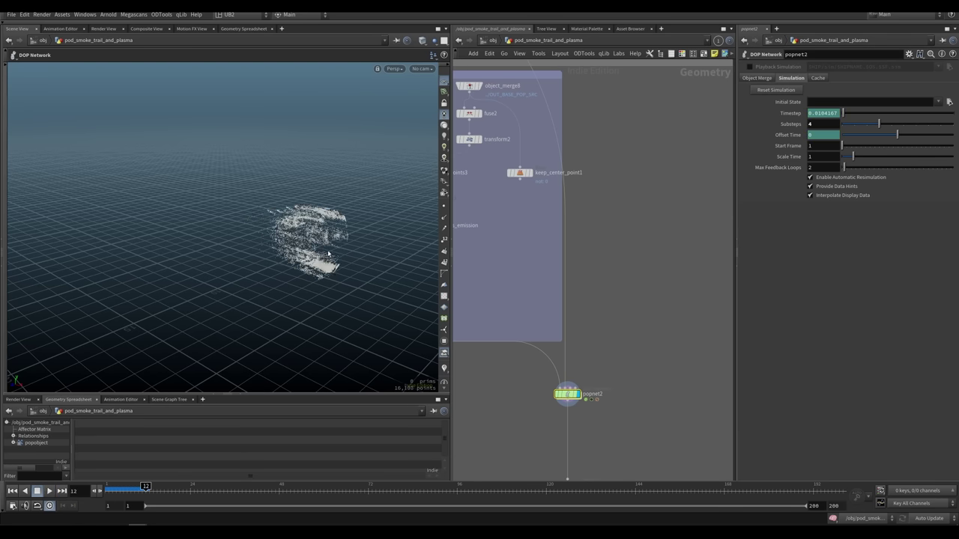
# Step: Inspect the popnet2 particles up close and compare them with the set_emit emission pattern on the pod
pyautogui.keyDown('alt'); pyautogui.moveTo(325, 274); pyautogui.dragTo(276, 222); pyautogui.keyUp('alt')
pyautogui.keyDown('alt'); pyautogui.moveTo(277, 222); pyautogui.dragTo(358, 191, button='right'); pyautogui.keyUp('alt')
pyautogui.keyDown('alt'); pyautogui.moveTo(358, 192); pyautogui.dragTo(358, 213); pyautogui.keyUp('alt')
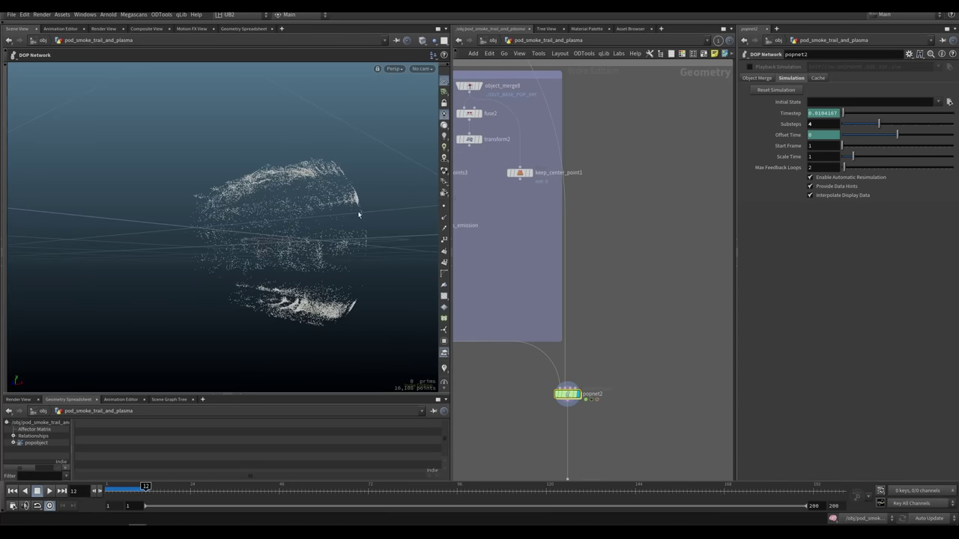
pyautogui.moveTo(511, 219); pyautogui.dragTo(599, 275, button='middle')
pyautogui.click(481, 326)
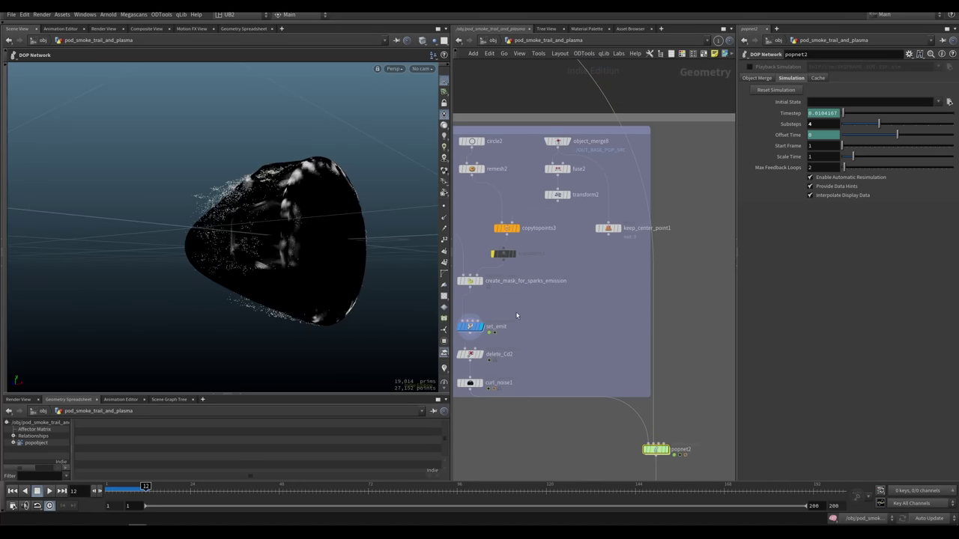
pyautogui.moveTo(609, 441); pyautogui.dragTo(571, 375, button='middle')
pyautogui.click(625, 383)
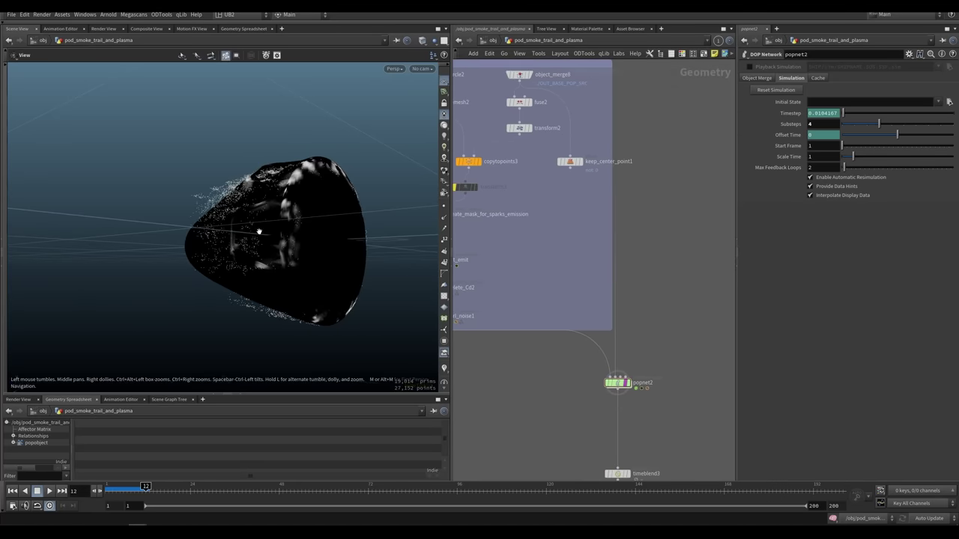
pyautogui.moveTo(259, 232)
pyautogui.keyDown('alt'); pyautogui.mouseDown()
pyautogui.moveTo(317, 246)
pyautogui.moveTo(287, 288)
pyautogui.moveTo(270, 247)
pyautogui.moveTo(284, 251)
pyautogui.mouseUp(); pyautogui.keyUp('alt')
# Step: Display timeblend3 below popnet2 and bypass it, and preview the particle trails at resample3
pyautogui.moveTo(573, 393); pyautogui.dragTo(561, 322, button='middle')
pyautogui.moveTo(577, 295); pyautogui.dragTo(628, 342)
pyautogui.hotkey('shift', 'e')
pyautogui.moveTo(588, 408); pyautogui.dragTo(551, 309, button='middle')
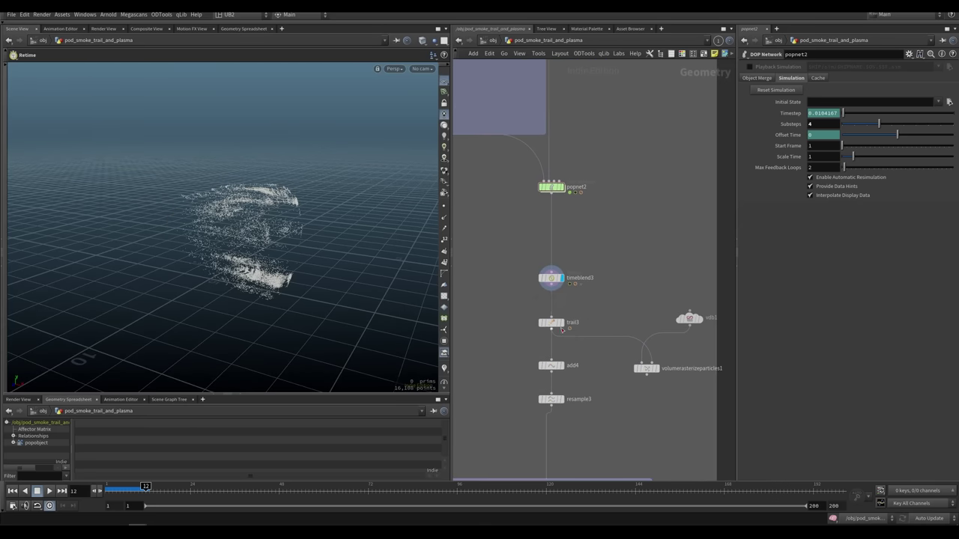
pyautogui.moveTo(577, 295); pyautogui.dragTo(579, 298)
pyautogui.moveTo(524, 340); pyautogui.dragTo(519, 293, button='middle')
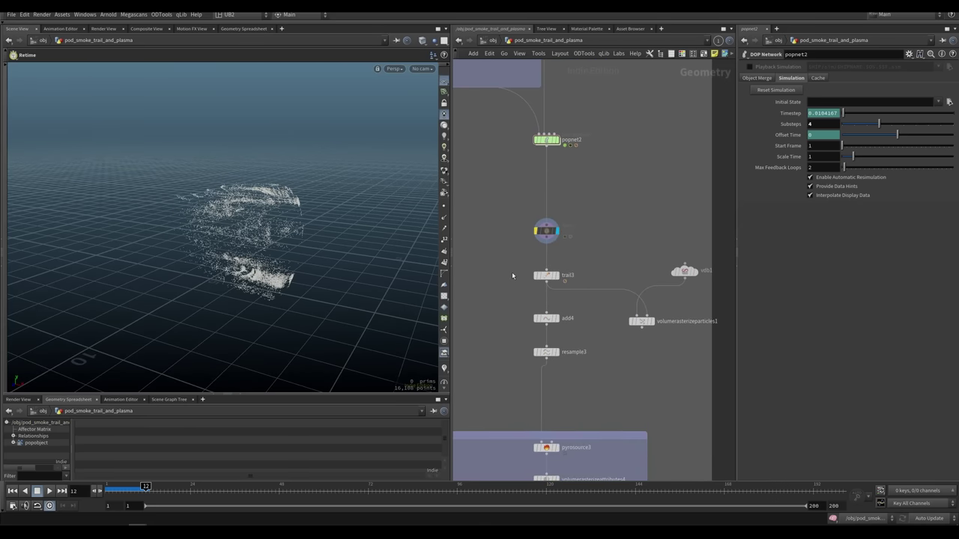
pyautogui.press('r')
pyautogui.press('r')
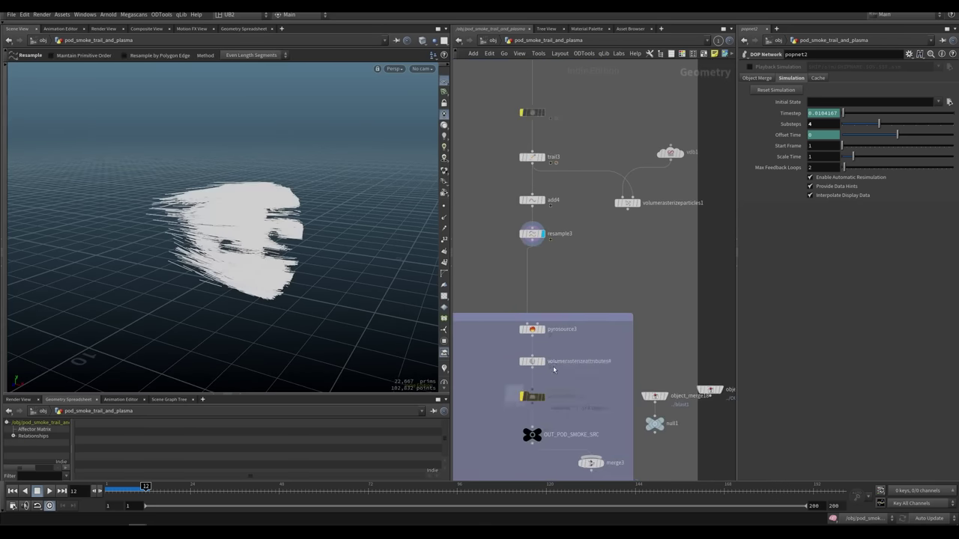
# Step: Display filecache4 below pyrosolver6 and play the cached pod smoke simulation, viewing it from several angles
pyautogui.moveTo(622, 397); pyautogui.dragTo(567, 258, button='middle')
pyautogui.moveTo(576, 315); pyautogui.dragTo(619, 367)
pyautogui.press('r')
pyautogui.keyDown('alt'); pyautogui.moveTo(394, 291); pyautogui.dragTo(272, 259); pyautogui.keyUp('alt')
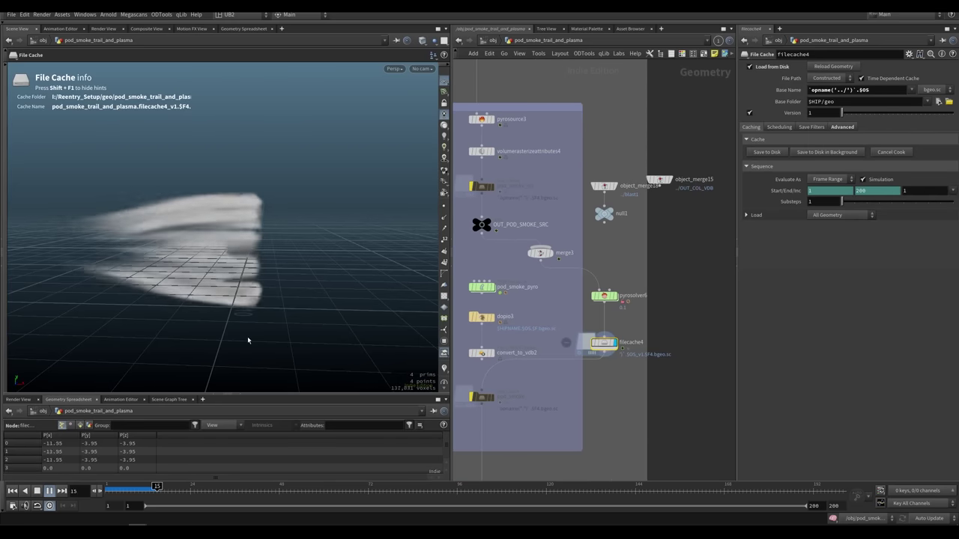
pyautogui.keyDown('alt'); pyautogui.moveTo(248, 341); pyautogui.dragTo(238, 248); pyautogui.keyUp('alt')
pyautogui.press('Up')
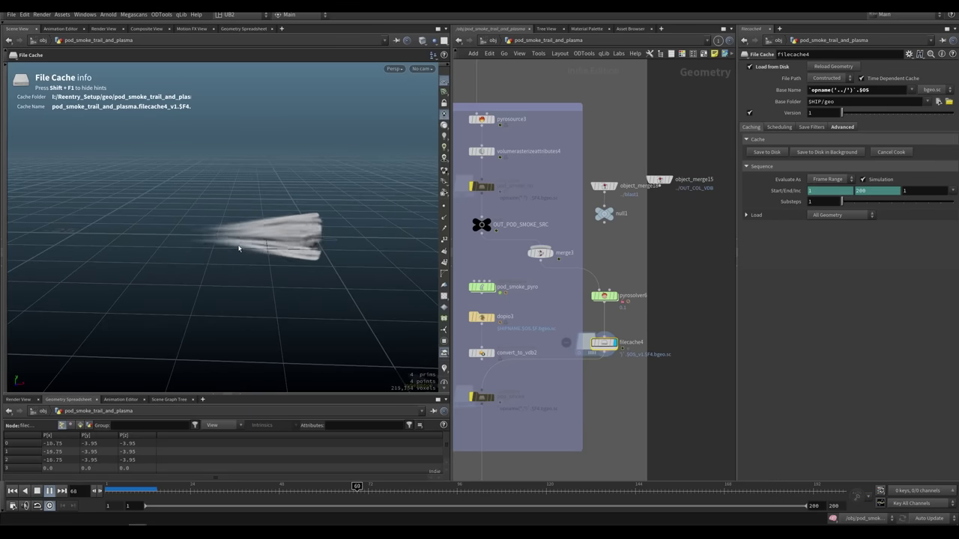
pyautogui.press('Up')
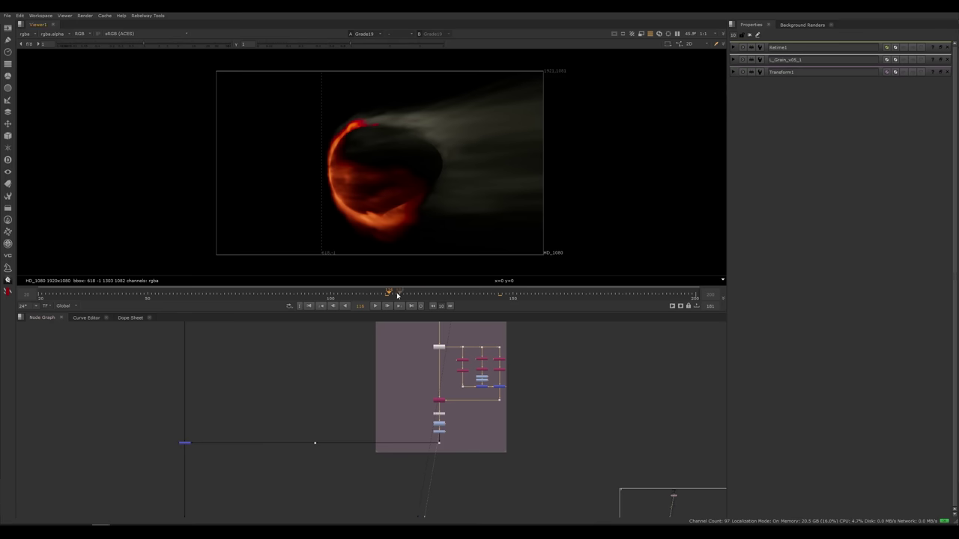
# Step: Switch to Nuke, locate the POD SMOKE backdrop and view the output of its last grade node
pyautogui.moveTo(367, 329); pyautogui.dragTo(353, 464, button='middle')
pyautogui.scroll(-4, 379, 369)
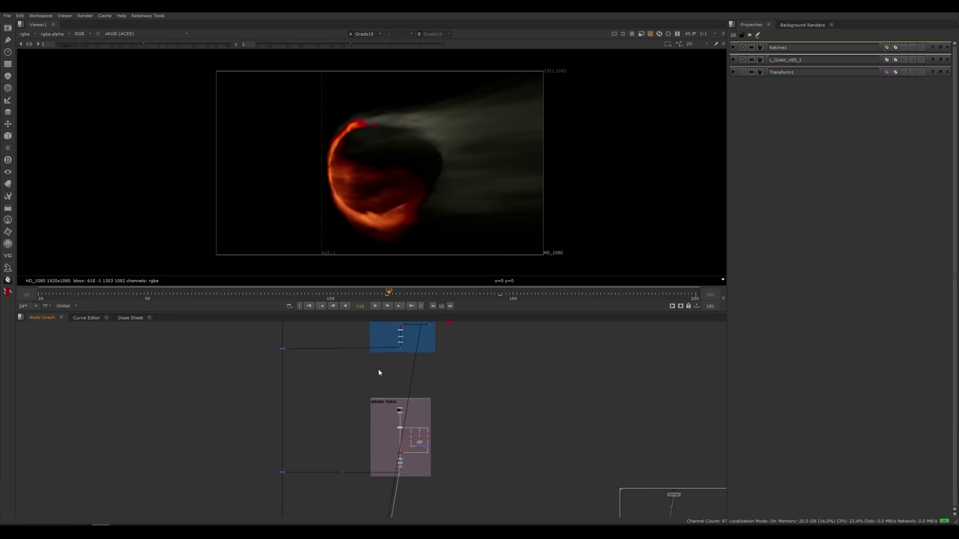
pyautogui.moveTo(391, 331); pyautogui.dragTo(388, 424, button='middle')
pyautogui.scroll(5, 388, 424)
pyautogui.press('r')
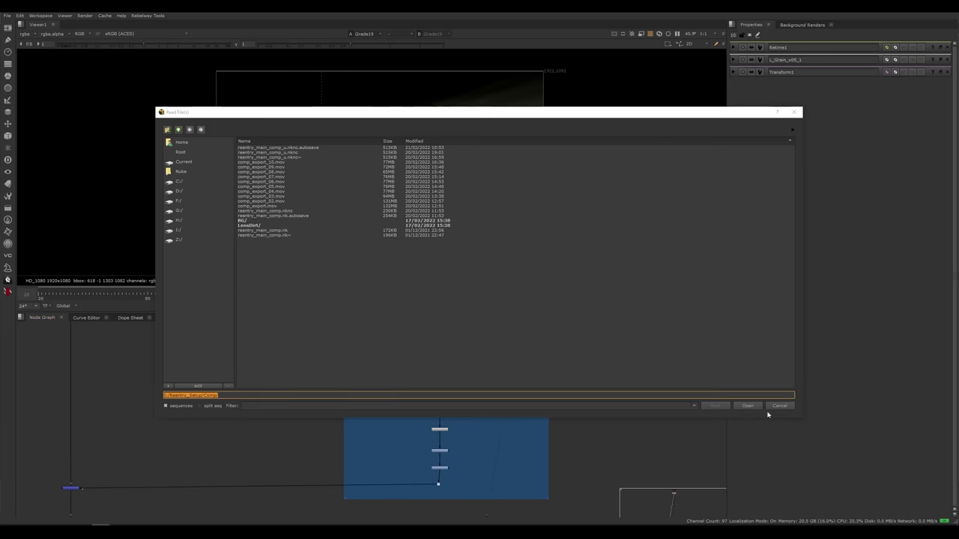
pyautogui.click(780, 405)
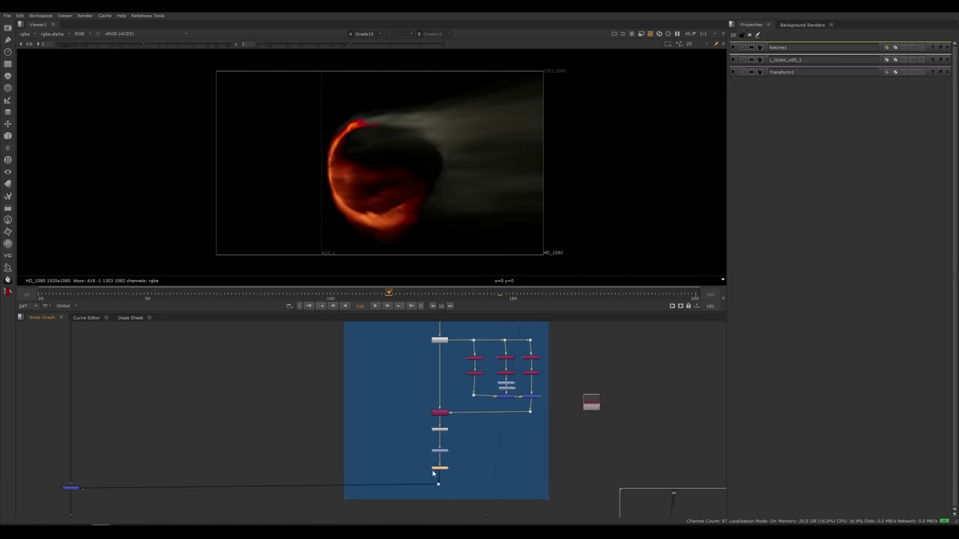
pyautogui.scroll(-5, 405, 457)
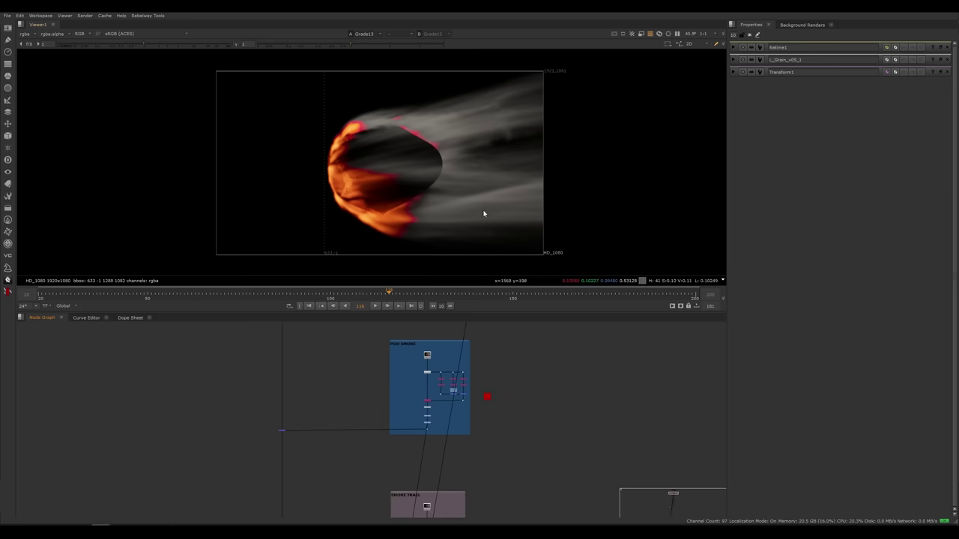
# Step: Look through the POD compositing branch and view the final grade of the SMOKE TRAIL branch
pyautogui.moveTo(376, 393); pyautogui.dragTo(358, 498, button='middle')
pyautogui.moveTo(385, 373); pyautogui.dragTo(375, 463, button='middle')
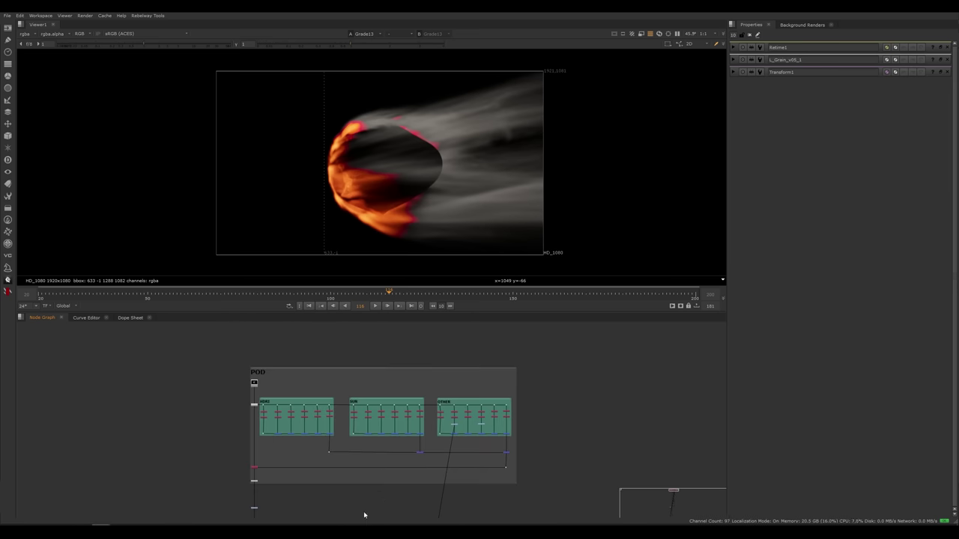
pyautogui.moveTo(365, 515); pyautogui.dragTo(370, 311, button='middle')
pyautogui.moveTo(423, 515); pyautogui.dragTo(411, 406, button='middle')
pyautogui.scroll(5, 400, 391)
pyautogui.click(375, 391)
pyautogui.press('1')
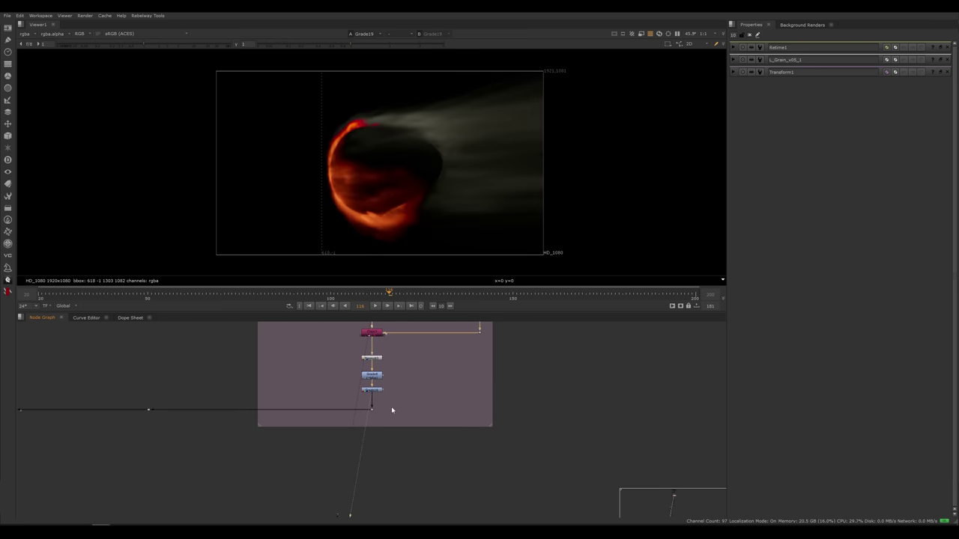
# Step: Switch back to Houdini, return to the object level and open the pod_fire_secondary geometry network
pyautogui.moveTo(138, 531)
pyautogui.click(157, 507)
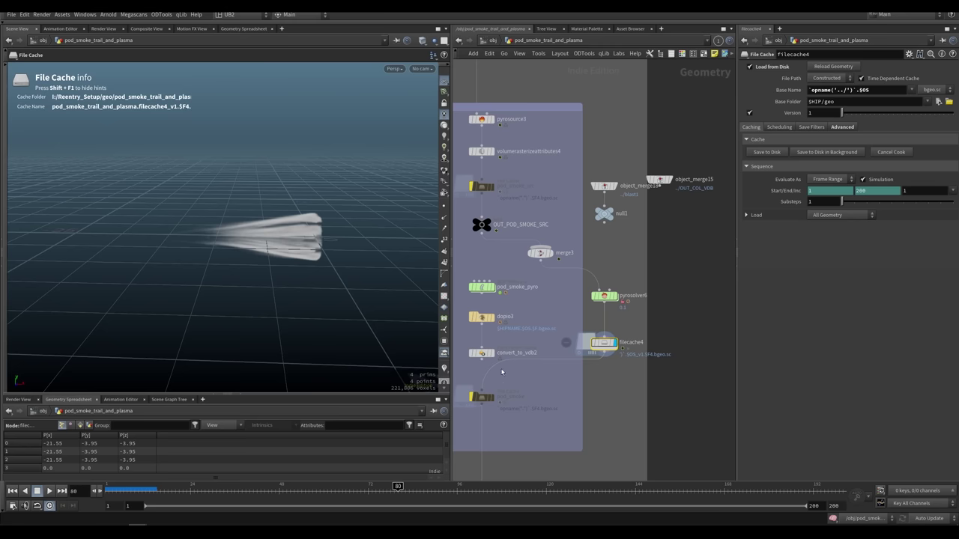
pyautogui.scroll(-8, 605, 381)
pyautogui.moveTo(569, 343); pyautogui.dragTo(591, 354, button='middle')
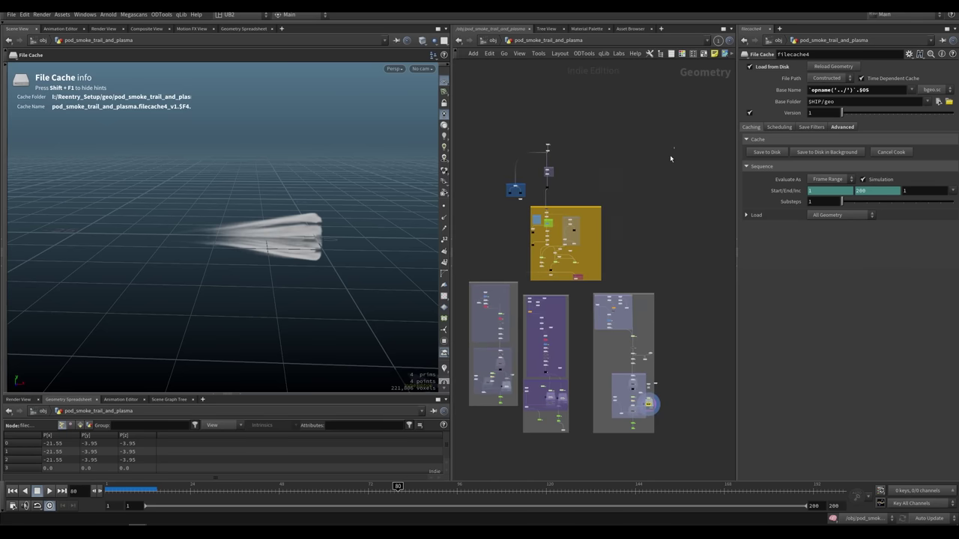
pyautogui.press('u')
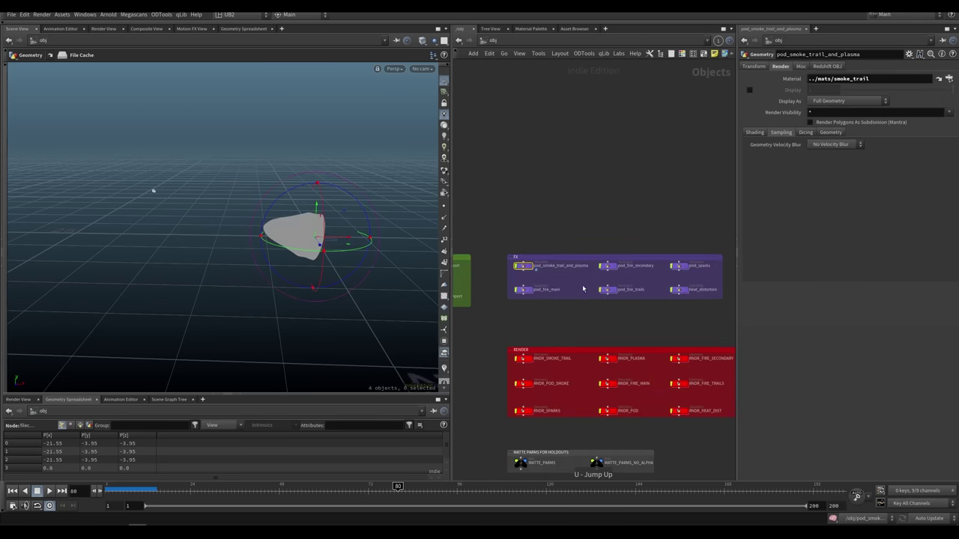
pyautogui.scroll(3, 623, 277)
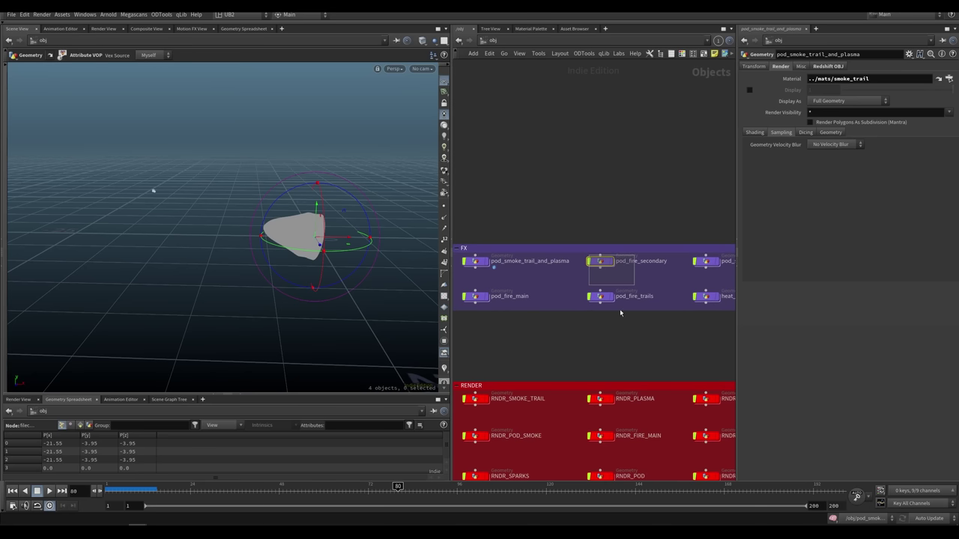
pyautogui.doubleClick(609, 279)
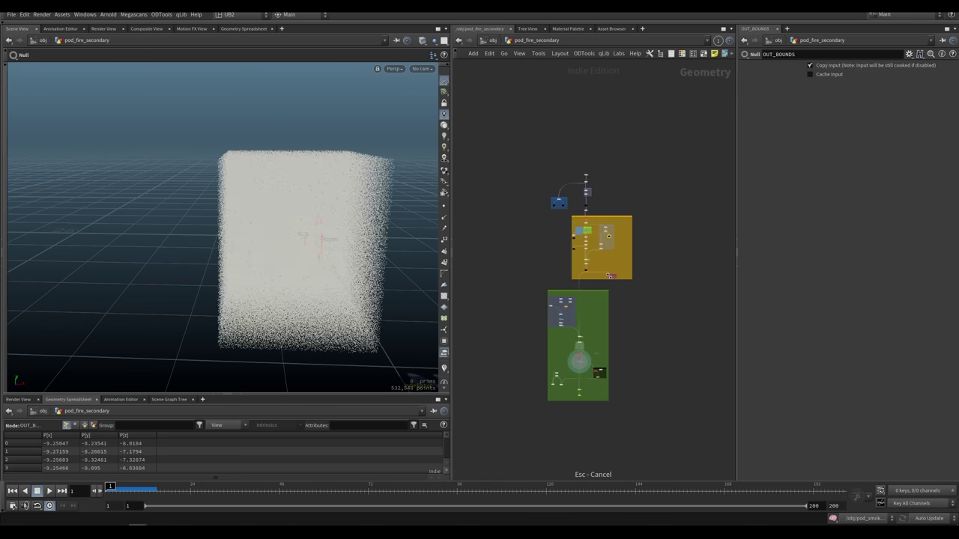
pyautogui.keyDown('alt'); pyautogui.moveTo(301, 306); pyautogui.dragTo(248, 284); pyautogui.keyUp('alt')
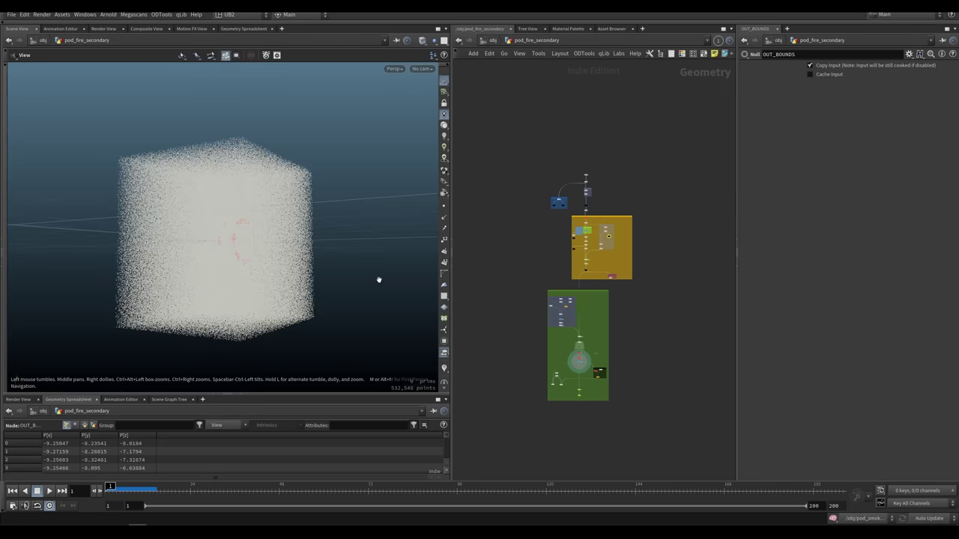
pyautogui.keyDown('alt'); pyautogui.moveTo(379, 279); pyautogui.dragTo(295, 274); pyautogui.keyUp('alt')
pyautogui.scroll(3, 537, 272)
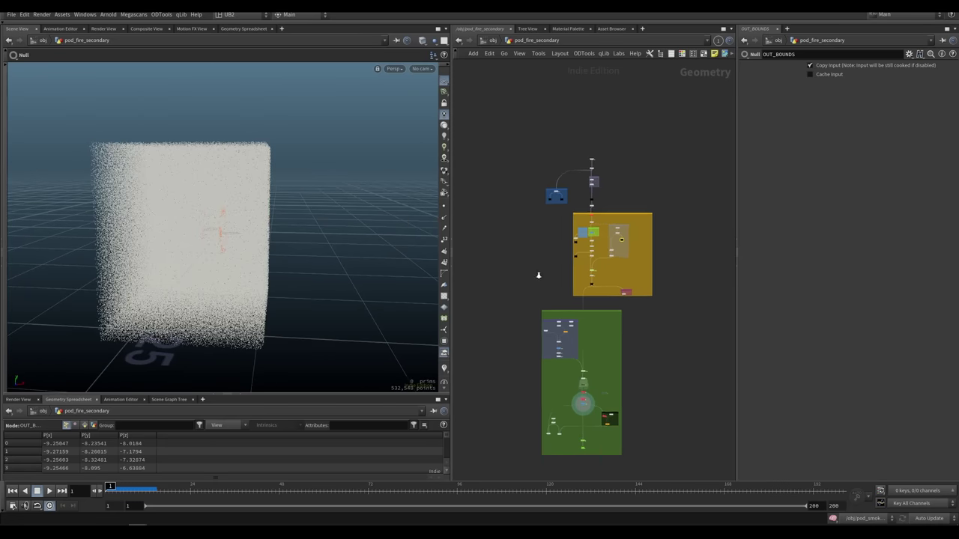
pyautogui.moveTo(543, 292); pyautogui.dragTo(543, 274, button='middle')
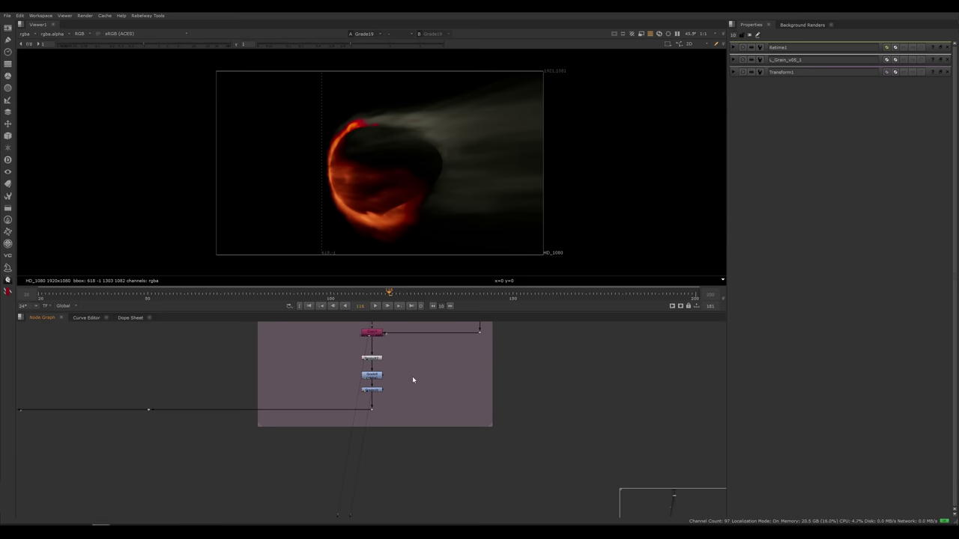
# Step: Switch to Nuke and view the graded fire render from the teal backdrop above FIRE TRAILS
pyautogui.moveTo(412, 377); pyautogui.dragTo(422, 475, button='middle')
pyautogui.moveTo(417, 330); pyautogui.dragTo(360, 276, button='middle')
pyautogui.scroll(4, 345, 421)
pyautogui.scroll(-10, 368, 451)
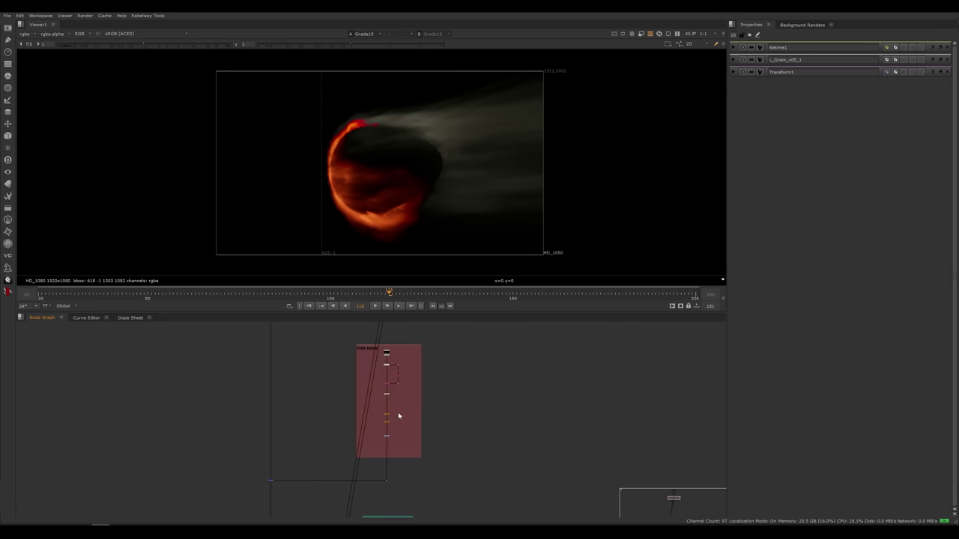
pyautogui.moveTo(390, 508); pyautogui.dragTo(392, 393, button='middle')
pyautogui.scroll(4, 368, 419)
pyautogui.moveTo(391, 515); pyautogui.dragTo(376, 427, button='middle')
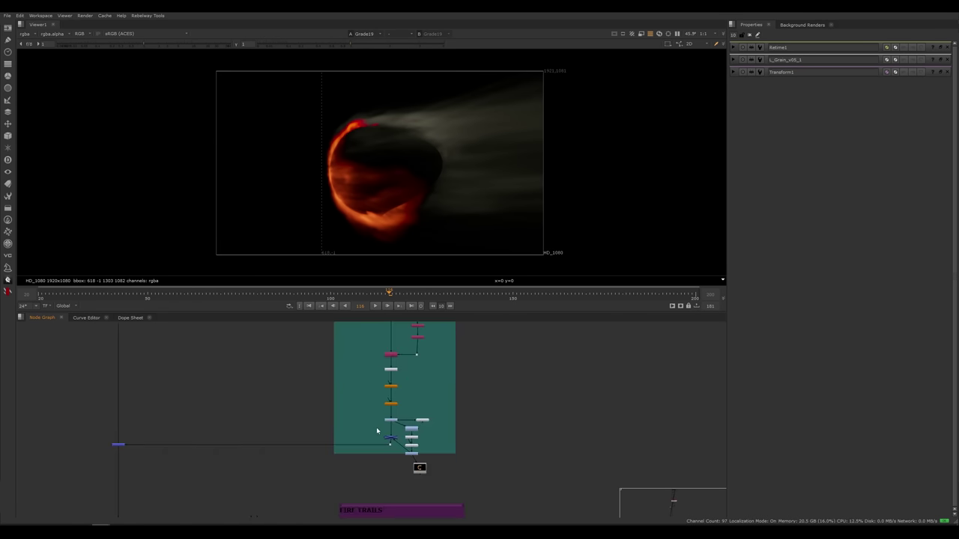
pyautogui.scroll(3, 376, 427)
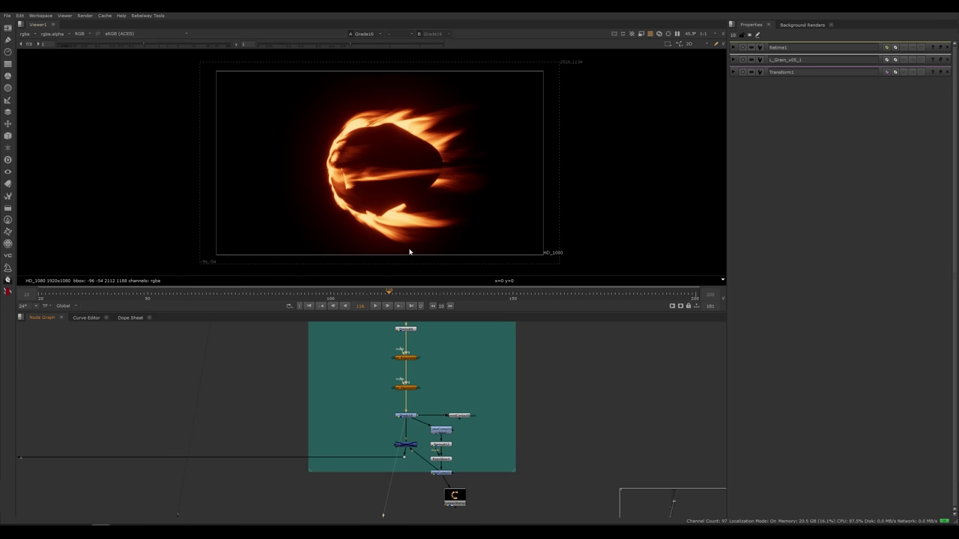
pyautogui.scroll(4, 390, 148)
pyautogui.scroll(-3, 378, 162)
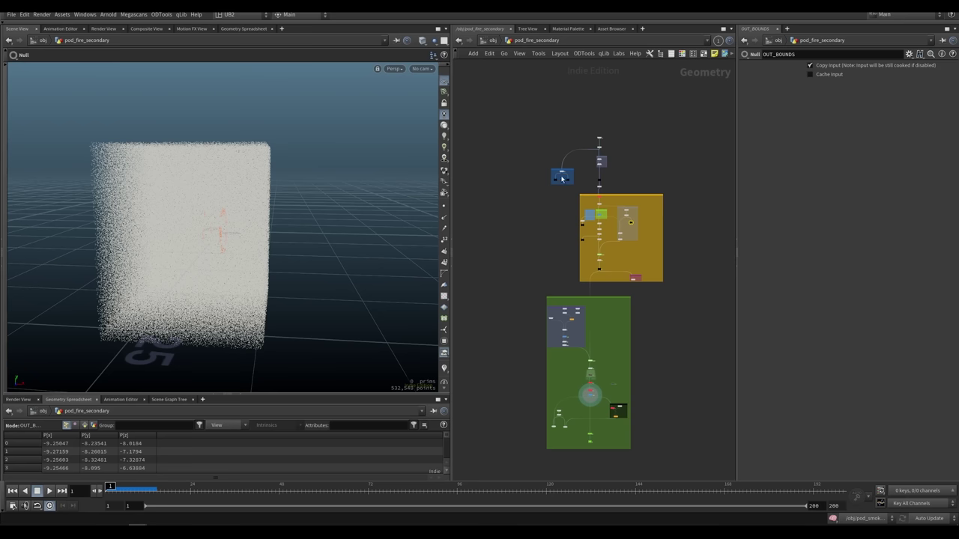
# Step: Switch back to Houdini and display sort1, the point sort below the pod null
pyautogui.moveTo(629, 162); pyautogui.dragTo(648, 203, button='middle')
pyautogui.click(611, 212)
pyautogui.scroll(6, 600, 228)
pyautogui.scroll(1, 617, 223)
pyautogui.scroll(2, 617, 223)
pyautogui.press('r')
pyautogui.click(618, 222)
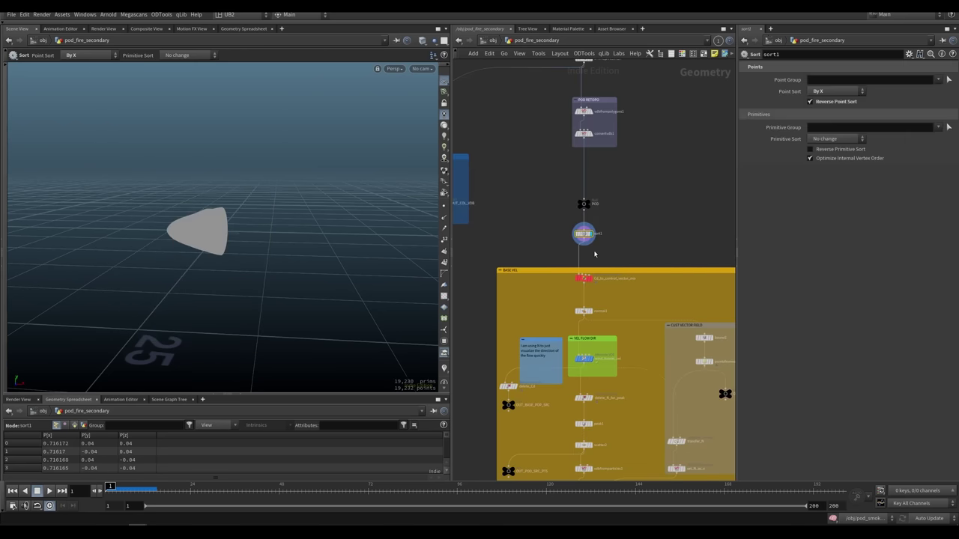
# Step: Display the base velocity nodes in turn, from the normals to the last node of the custom vector field
pyautogui.press('r')
pyautogui.click(625, 311)
pyautogui.moveTo(624, 369); pyautogui.dragTo(615, 276, button='middle')
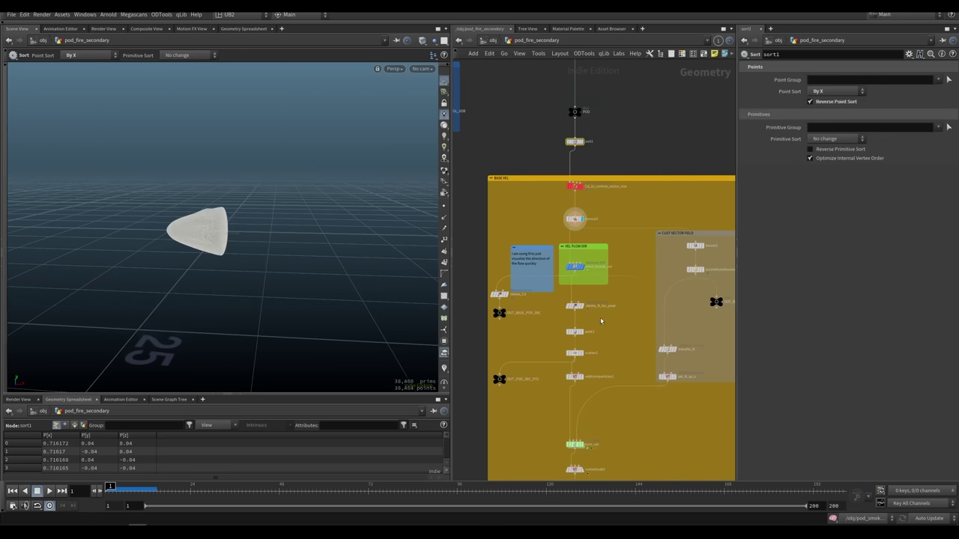
pyautogui.press('r')
pyautogui.click(609, 376)
pyautogui.moveTo(640, 395); pyautogui.dragTo(643, 332, button='middle')
pyautogui.press('r')
pyautogui.click(650, 341)
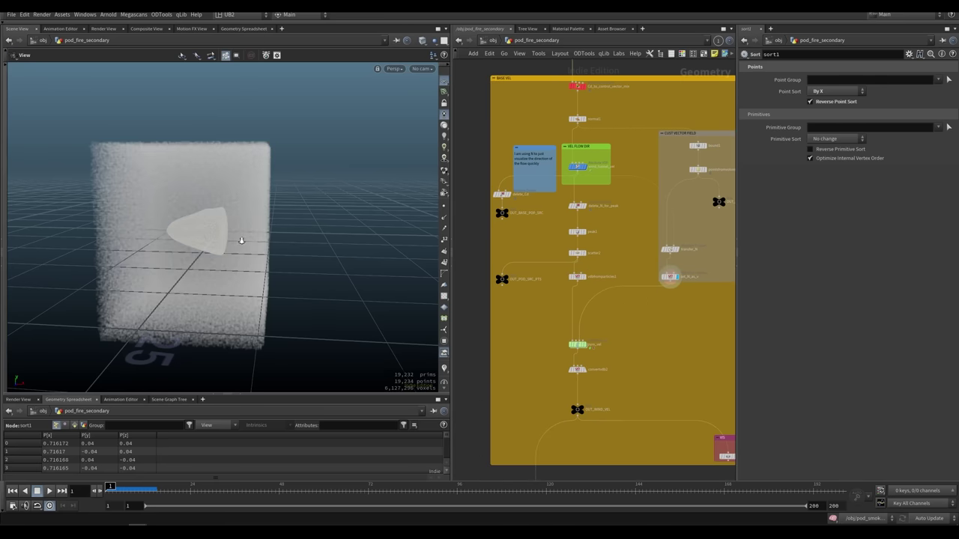
# Step: Display the pyro_vel simulation and play it from frame 1, examining the velocity volume from another angle
pyautogui.moveTo(552, 350); pyautogui.dragTo(567, 325, button='middle')
pyautogui.click(592, 320)
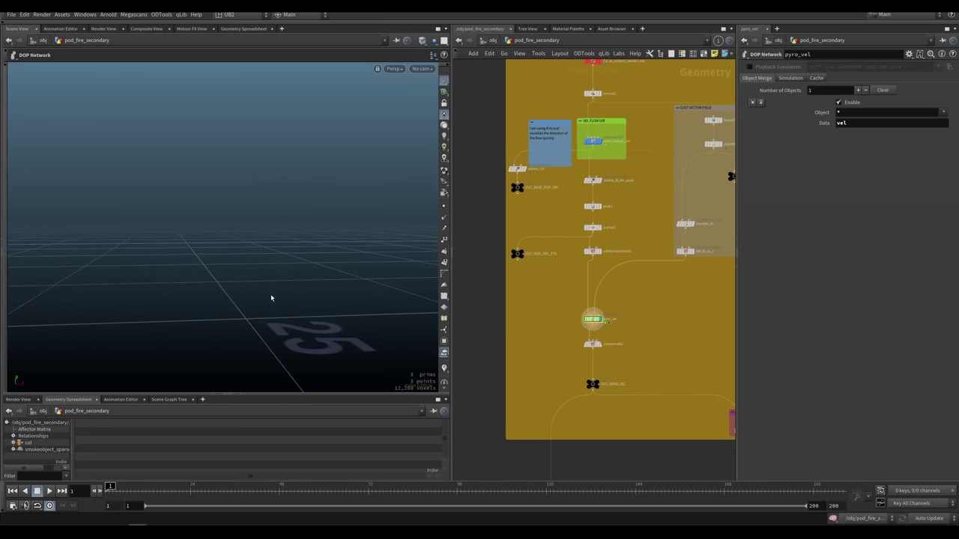
pyautogui.press('Up')
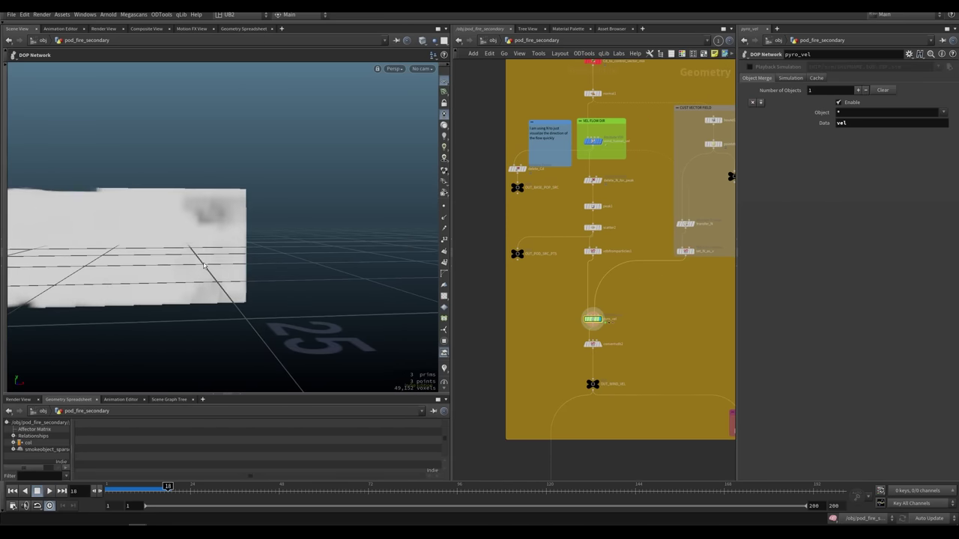
pyautogui.keyDown('alt'); pyautogui.moveTo(223, 275); pyautogui.dragTo(159, 283); pyautogui.keyUp('alt')
pyautogui.moveTo(563, 343); pyautogui.dragTo(567, 316, button='middle')
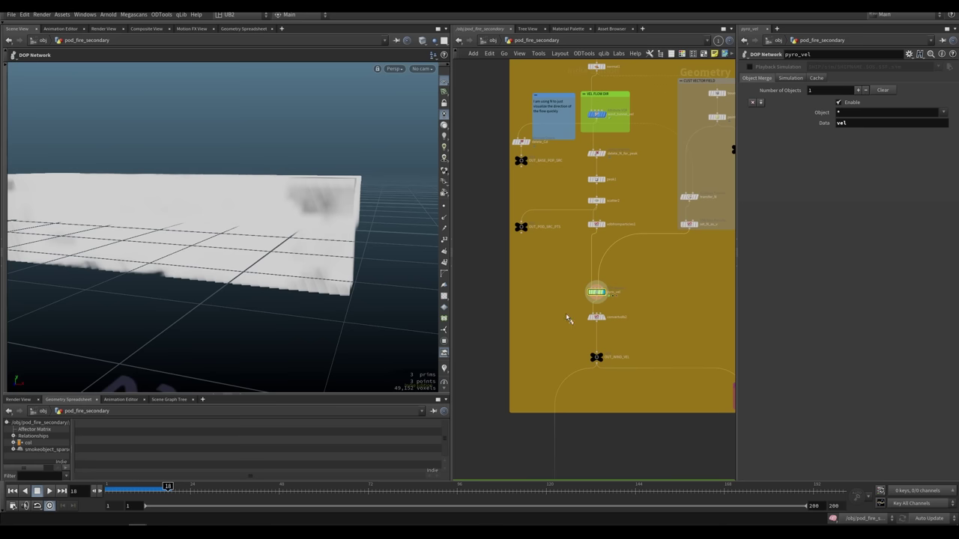
# Step: Display the output null of the base velocity setup and inspect the convertvdb2 settings above it
pyautogui.moveTo(613, 340); pyautogui.dragTo(597, 312, button='middle')
pyautogui.click(585, 327)
pyautogui.moveTo(620, 313); pyautogui.dragTo(572, 333)
pyautogui.moveTo(565, 279); pyautogui.dragTo(615, 297)
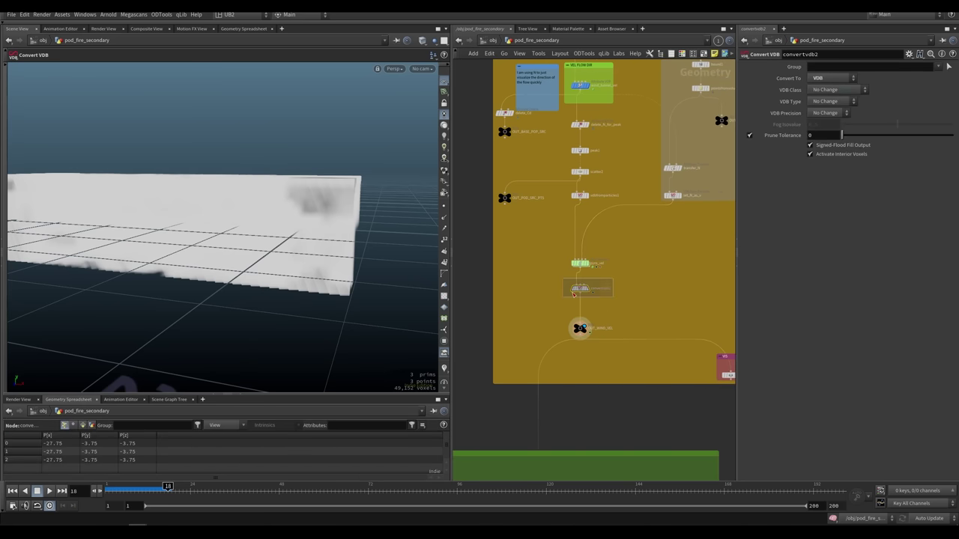
pyautogui.middleClick(581, 292)
pyautogui.scroll(-3, 577, 290)
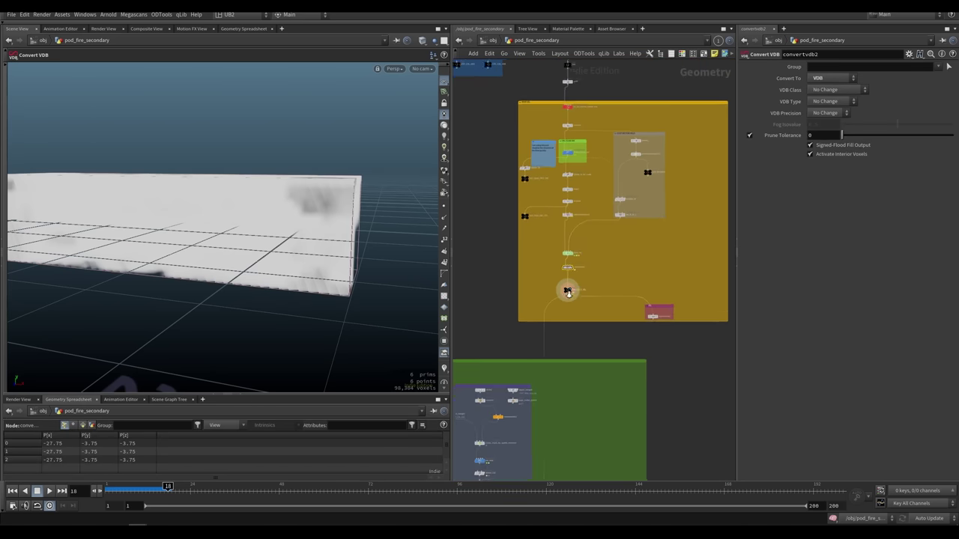
# Step: Display the OUT_WIND_VEL null at the end of the base velocity setup
pyautogui.scroll(5, 585, 285)
pyautogui.click(579, 316)
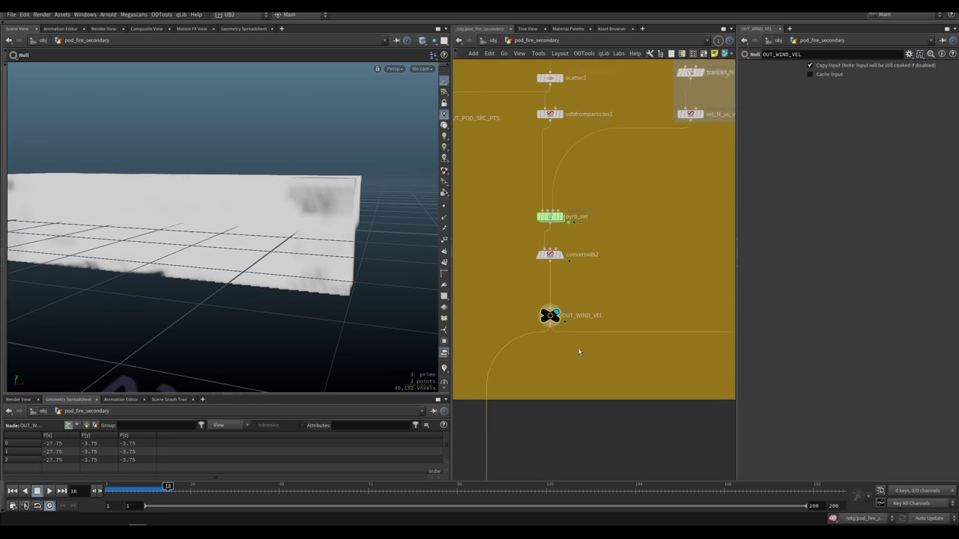
pyautogui.rightClick(575, 340)
pyautogui.click(597, 291)
# Step: Display object_merge3 in the FIRE SRC group and examine the pod collision geometry with wireframe shading from several angles
pyautogui.scroll(-4, 596, 287)
pyautogui.scroll(-4, 577, 322)
pyautogui.moveTo(509, 344); pyautogui.dragTo(537, 289, button='middle')
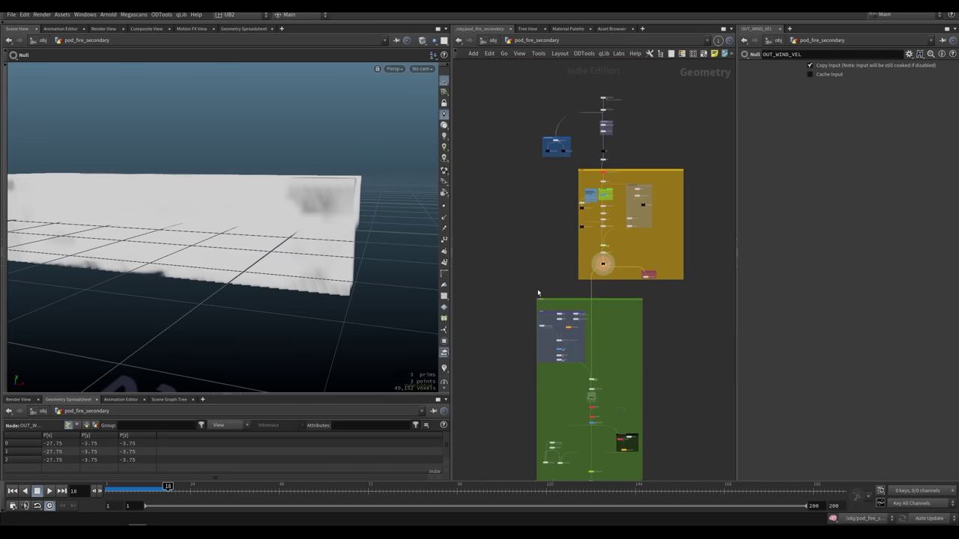
pyautogui.scroll(5, 540, 307)
pyautogui.moveTo(564, 326); pyautogui.dragTo(521, 250, button='middle')
pyautogui.click(505, 327)
pyautogui.click(496, 327)
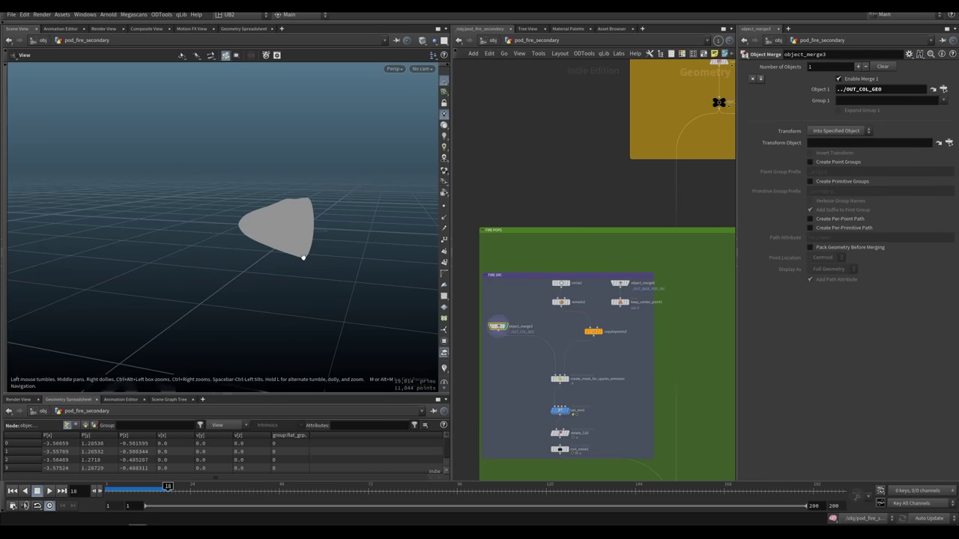
pyautogui.keyDown('alt'); pyautogui.moveTo(302, 256); pyautogui.dragTo(400, 214); pyautogui.keyUp('alt')
pyautogui.hotkey('shift', 'w')
pyautogui.keyDown('alt'); pyautogui.moveTo(348, 236); pyautogui.dragTo(290, 238); pyautogui.keyUp('alt')
pyautogui.scroll(4, 290, 240)
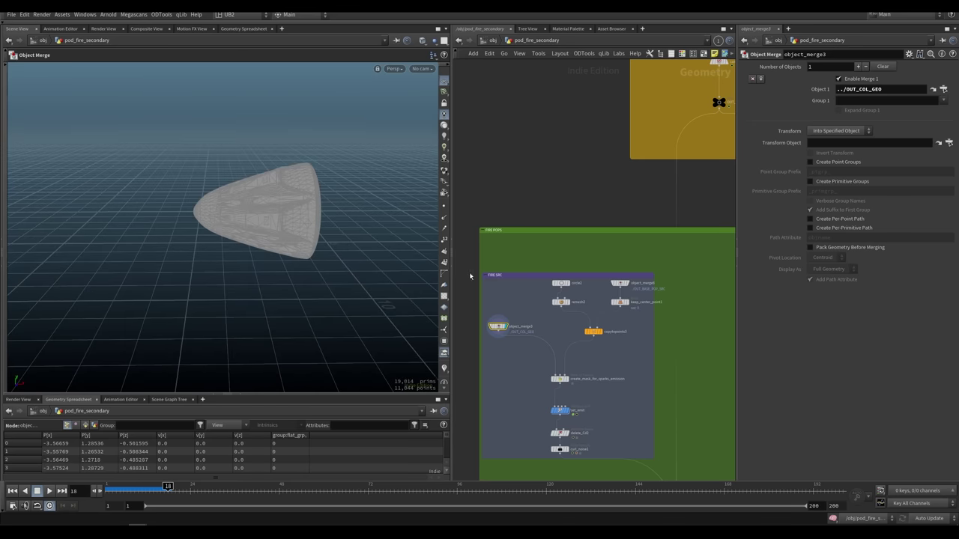
# Step: Display copytopoints3 and create_mask_for_sparks_emission in turn, examining the mask visualized around the pod's rim
pyautogui.click(596, 331)
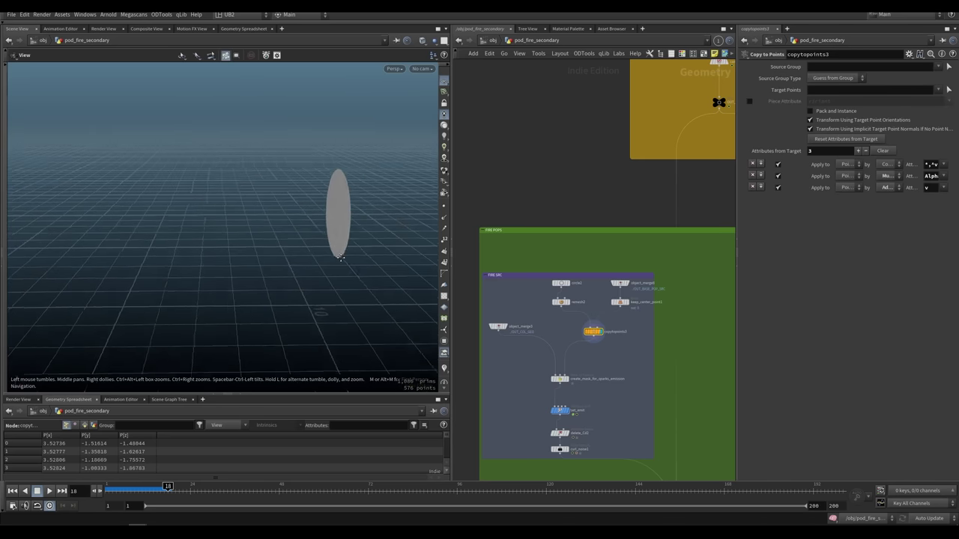
pyautogui.click(561, 379)
pyautogui.keyDown('alt'); pyautogui.moveTo(323, 280); pyautogui.dragTo(257, 265); pyautogui.keyUp('alt')
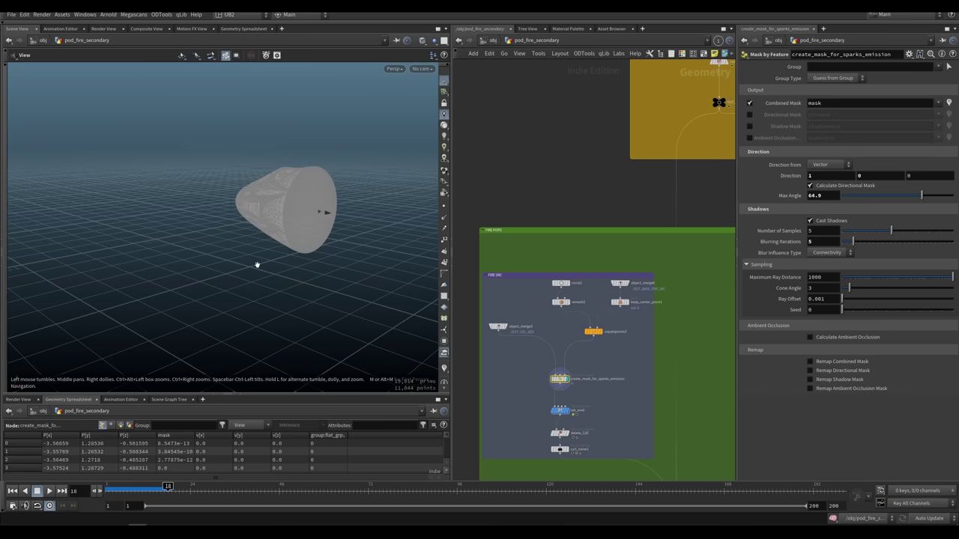
pyautogui.scroll(3, 306, 274)
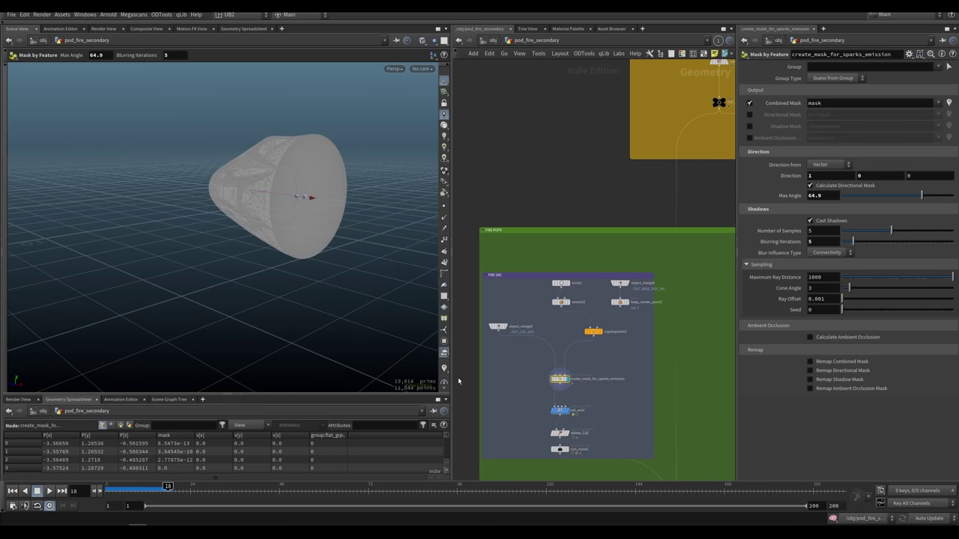
pyautogui.keyDown('alt'); pyautogui.moveTo(313, 247); pyautogui.dragTo(376, 254); pyautogui.keyUp('alt')
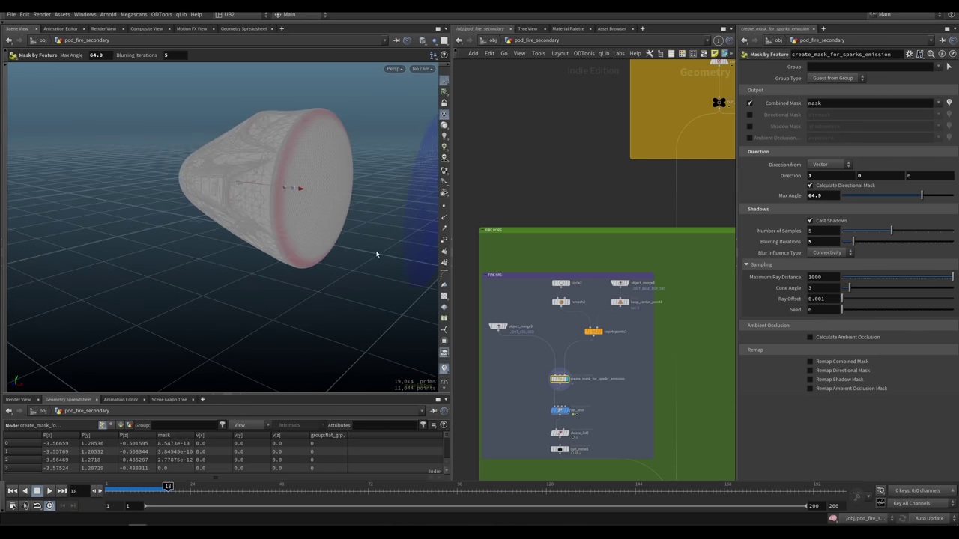
# Step: Display set_emit below the emission mask and play the timeline to examine its animated noise
pyautogui.moveTo(537, 420); pyautogui.dragTo(531, 364, button='middle')
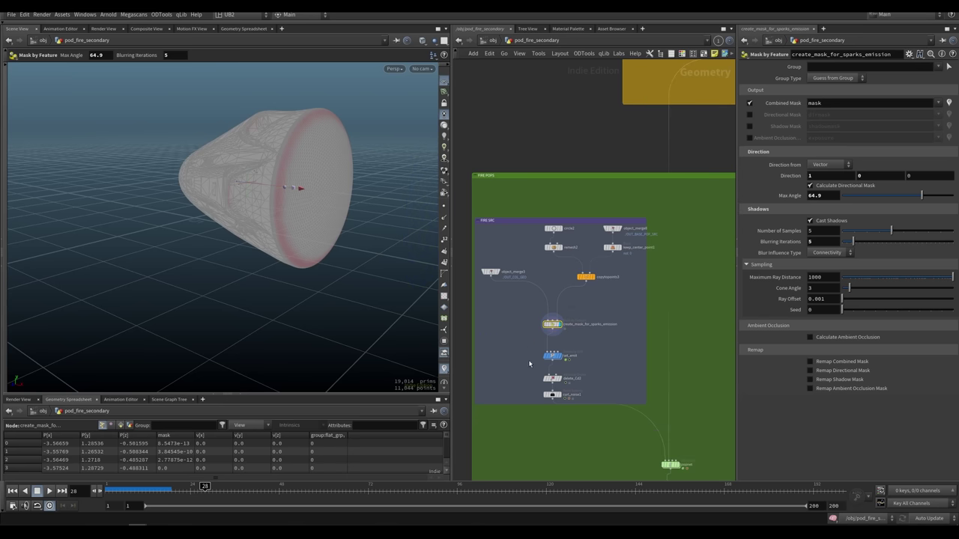
pyautogui.scroll(2, 531, 352)
pyautogui.click(558, 354)
pyautogui.click(568, 355)
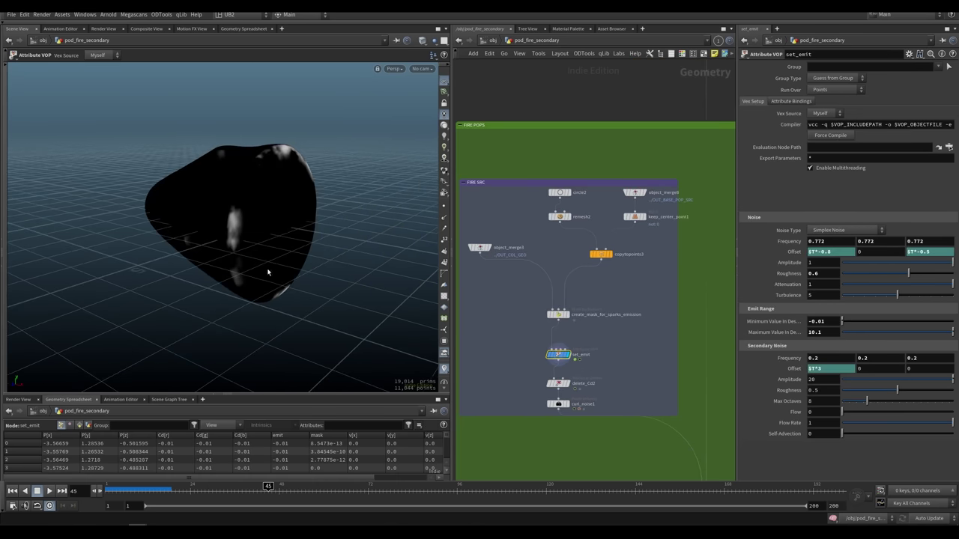
pyautogui.press('Up')
# Step: Enter the set_emit network and inspect turbnoise1, the mask bind and the multiply1 node combining them
pyautogui.press('i')
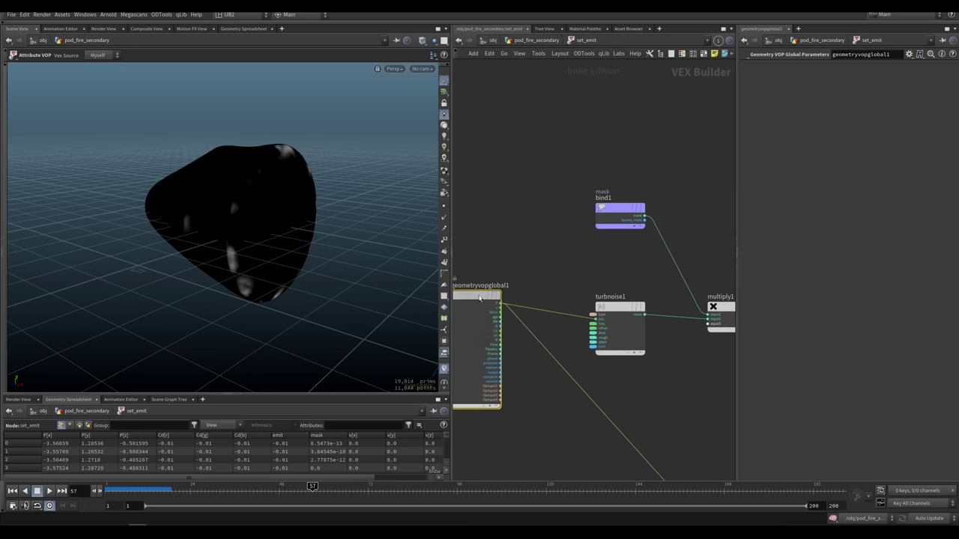
pyautogui.click(606, 319)
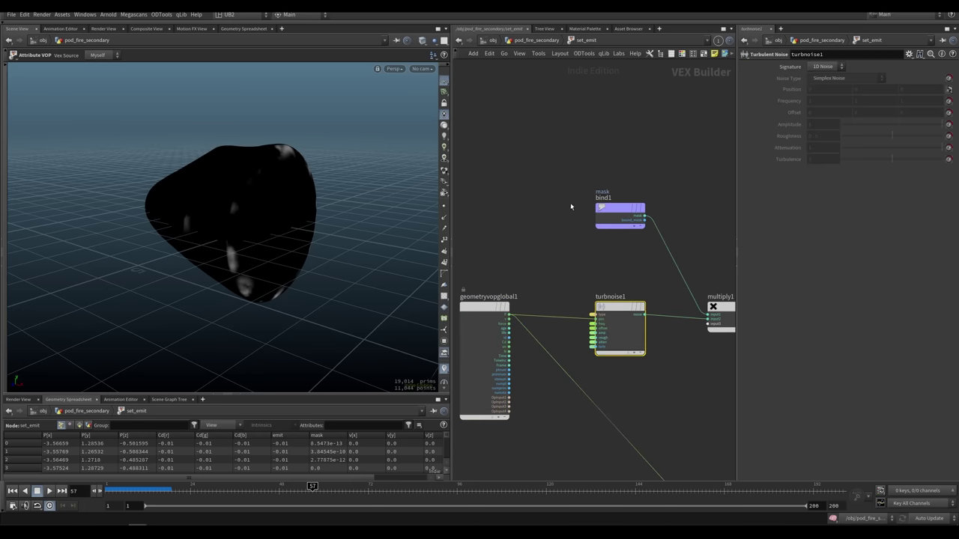
pyautogui.click(616, 212)
pyautogui.moveTo(676, 252); pyautogui.dragTo(657, 239, button='middle')
pyautogui.click(673, 297)
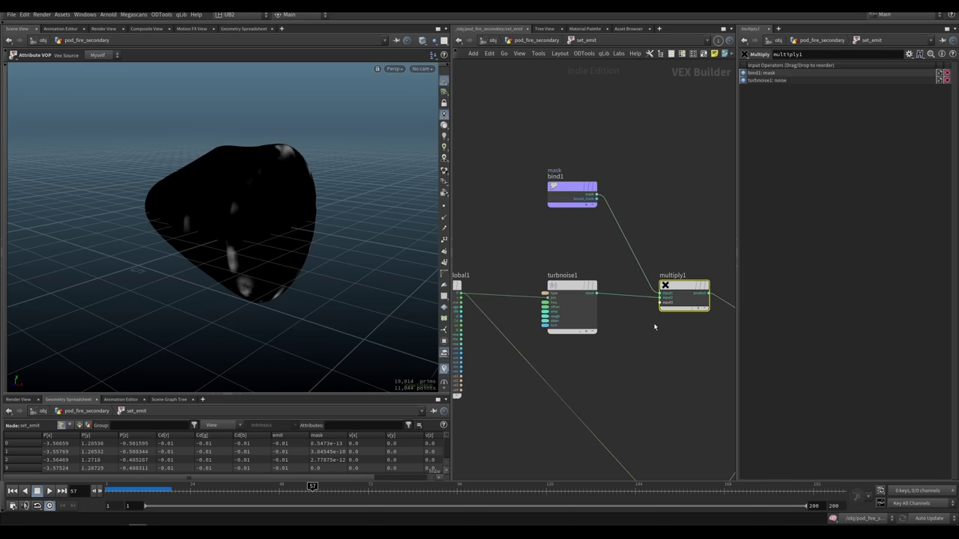
# Step: Inspect the secondary noise node aaflownoise1 and the multiply2 node it feeds
pyautogui.moveTo(698, 239); pyautogui.dragTo(650, 332)
pyautogui.scroll(-3, 662, 341)
pyautogui.moveTo(685, 381); pyautogui.dragTo(615, 310, button='middle')
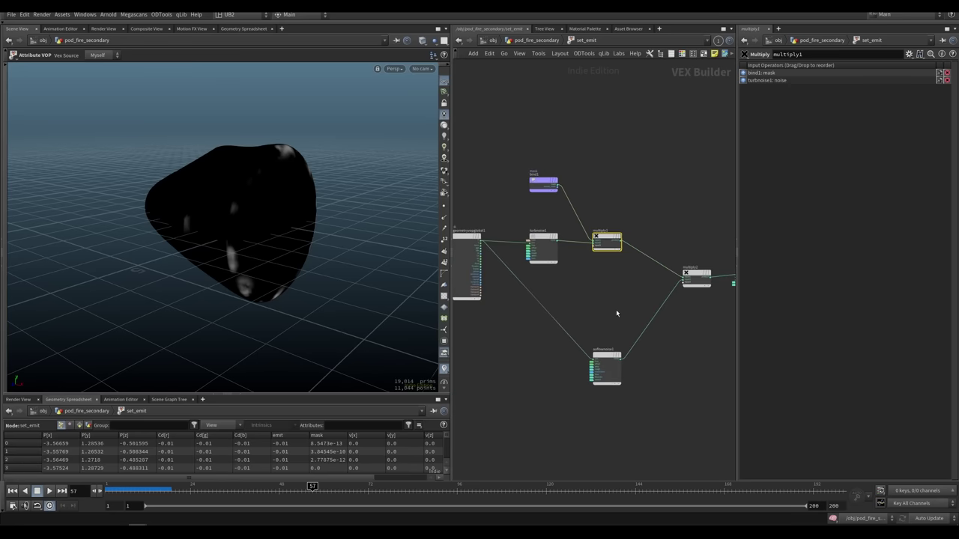
pyautogui.click(610, 374)
pyautogui.click(694, 284)
# Step: Cut the wire from aaflownoise1 to multiply2 to compare the emission, and reconnect the noise to multiply2's second input
pyautogui.moveTo(699, 316)
pyautogui.mouseDown(button='middle')
pyautogui.moveTo(582, 346)
pyautogui.moveTo(602, 337)
pyautogui.mouseUp(button='middle')
pyautogui.scroll(3, 646, 330)
pyautogui.press('y')
pyautogui.moveTo(550, 319); pyautogui.dragTo(602, 360)
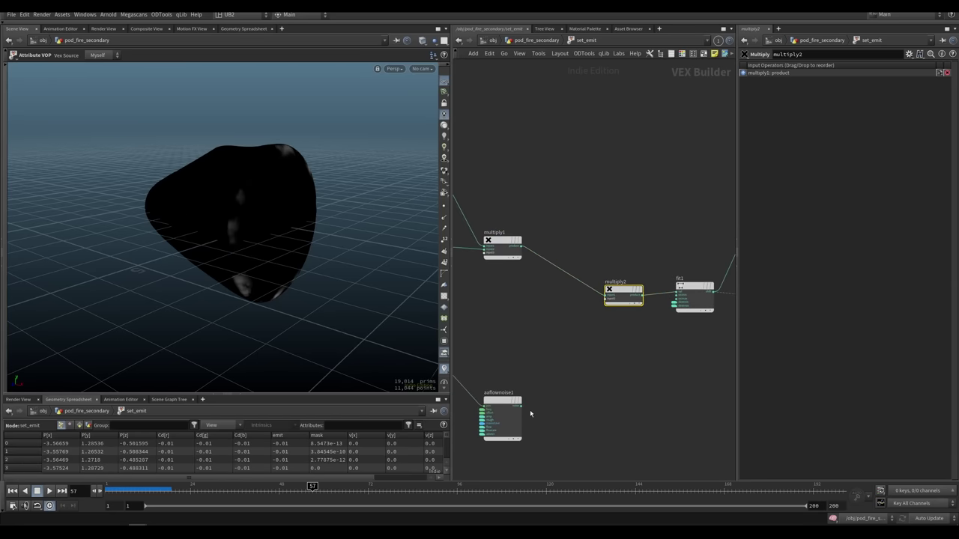
pyautogui.moveTo(522, 406); pyautogui.dragTo(605, 299)
pyautogui.moveTo(621, 328); pyautogui.dragTo(592, 338, button='middle')
pyautogui.moveTo(598, 306); pyautogui.dragTo(572, 301)
# Step: Inspect the fit1 range and the emit export at the end of the set_emit network, and return to pod_fire_secondary
pyautogui.moveTo(639, 275); pyautogui.dragTo(571, 287, button='middle')
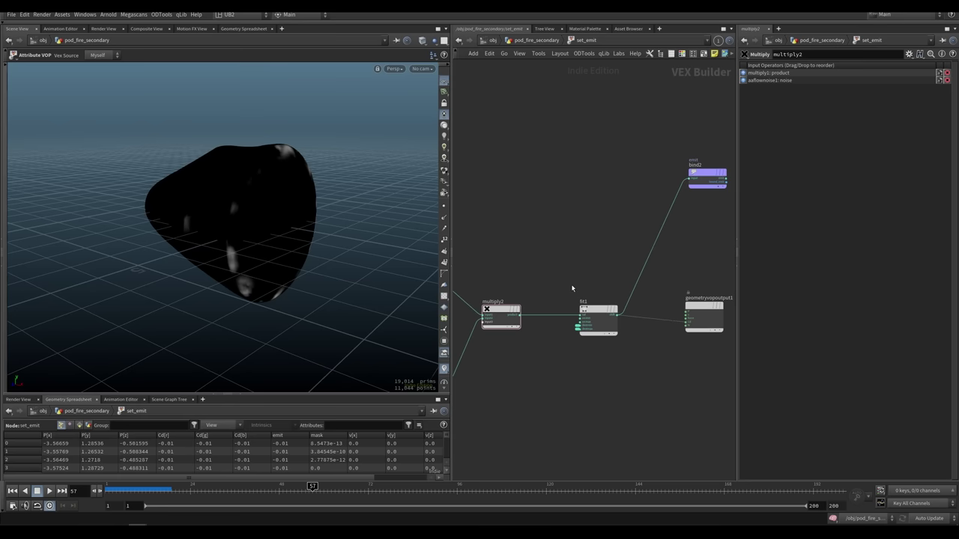
pyautogui.click(600, 310)
pyautogui.moveTo(627, 333); pyautogui.dragTo(578, 337, button='middle')
pyautogui.moveTo(842, 79)
pyautogui.mouseDown()
pyautogui.moveTo(886, 81)
pyautogui.moveTo(849, 91)
pyautogui.moveTo(845, 80)
pyautogui.moveTo(836, 84)
pyautogui.mouseUp()
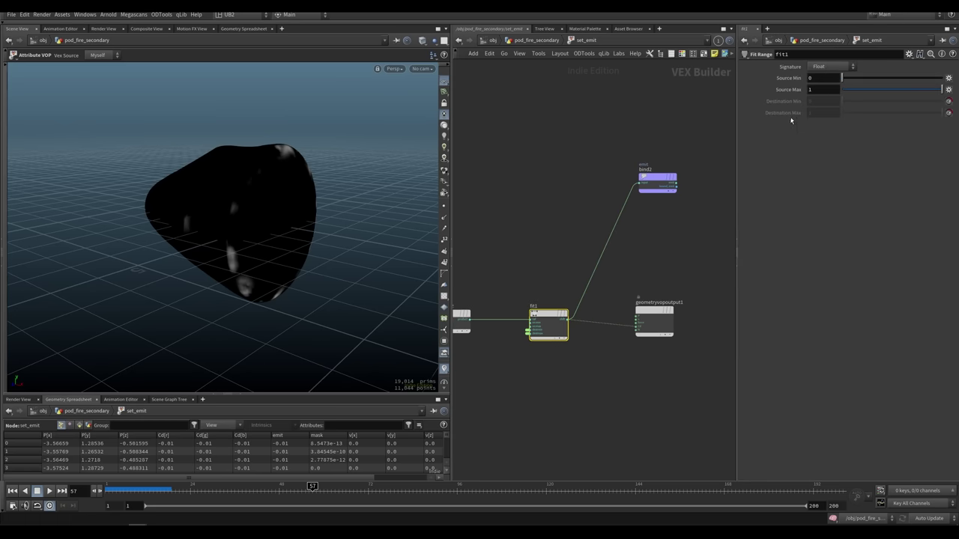
pyautogui.moveTo(690, 156); pyautogui.dragTo(626, 224)
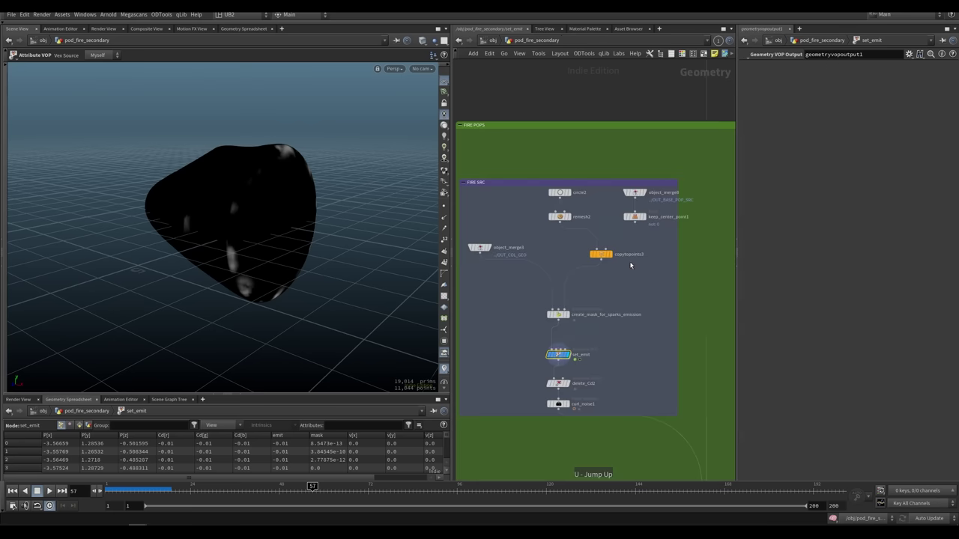
pyautogui.press('u')
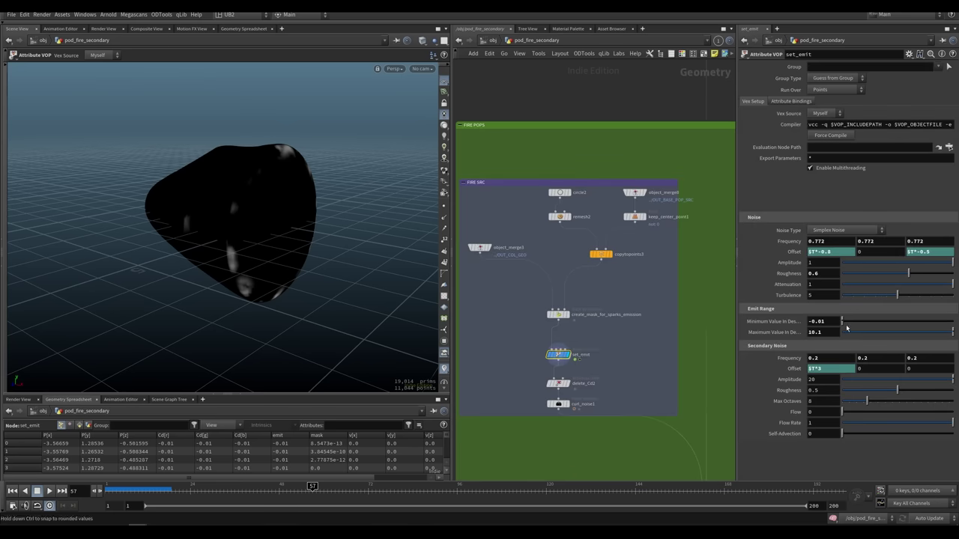
# Step: Set the minimum value of set_emit's Emit Range to 0, undoing the extra parameter change
pyautogui.moveTo(843, 322)
pyautogui.mouseDown()
pyautogui.moveTo(864, 325)
pyautogui.moveTo(836, 329)
pyautogui.mouseUp()
pyautogui.moveTo(827, 341)
pyautogui.mouseDown(button='middle')
pyautogui.moveTo(860, 335)
pyautogui.moveTo(867, 356)
pyautogui.mouseUp(button='middle')
pyautogui.hotkey('ctrl', 'z')
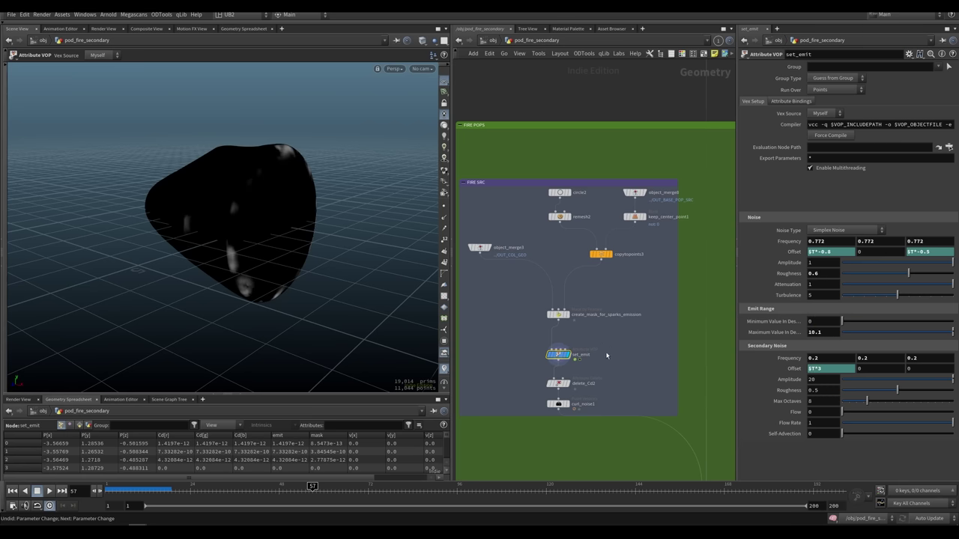
# Step: Display curl_noise1 and inspect the settings of delete_Cd2, curl_noise1 and set_emit
pyautogui.moveTo(595, 384); pyautogui.dragTo(582, 332, button='middle')
pyautogui.click(554, 332)
pyautogui.click(554, 352)
pyautogui.click(546, 331)
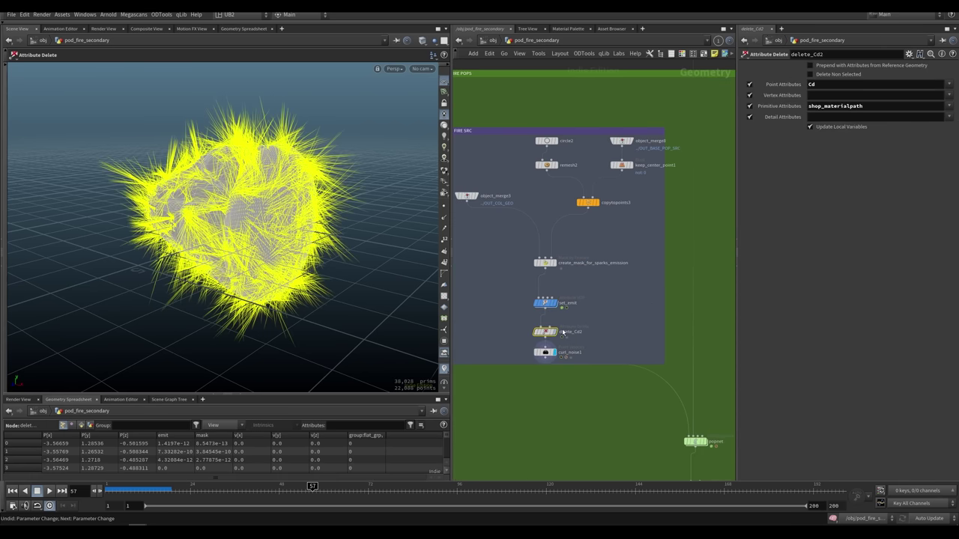
pyautogui.click(546, 353)
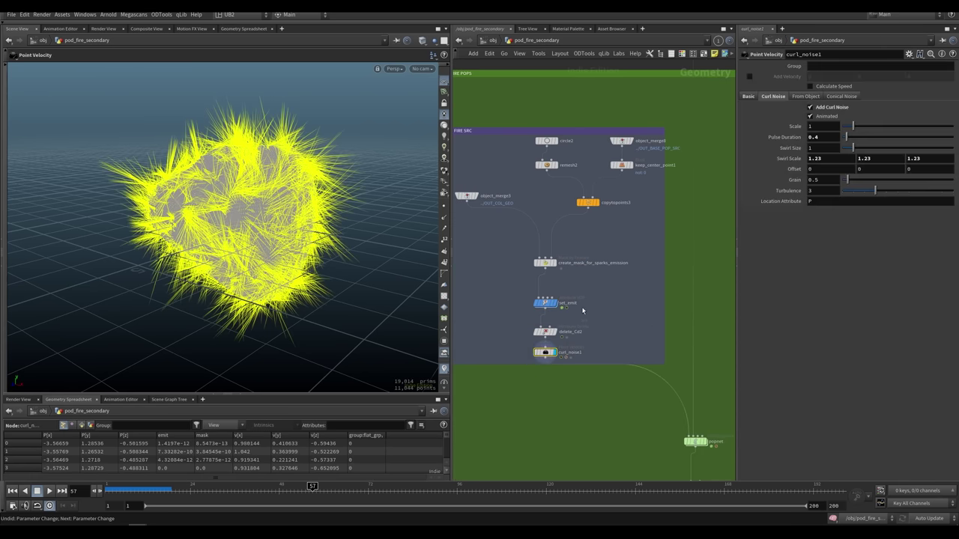
pyautogui.click(566, 304)
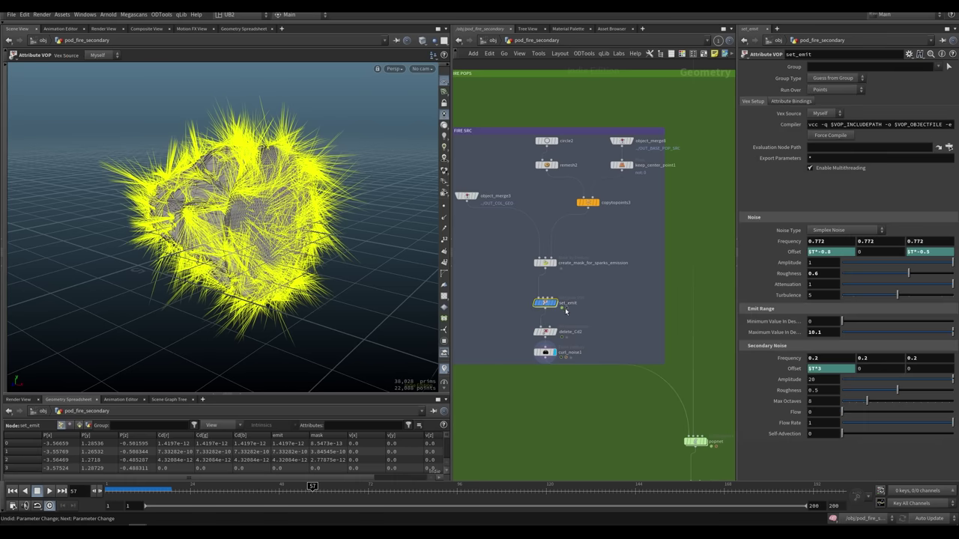
pyautogui.press('i')
pyautogui.press('u')
# Step: Turn off the viewport visualizers for the curl_noise1 result and select delete_Cd2
pyautogui.click(543, 354)
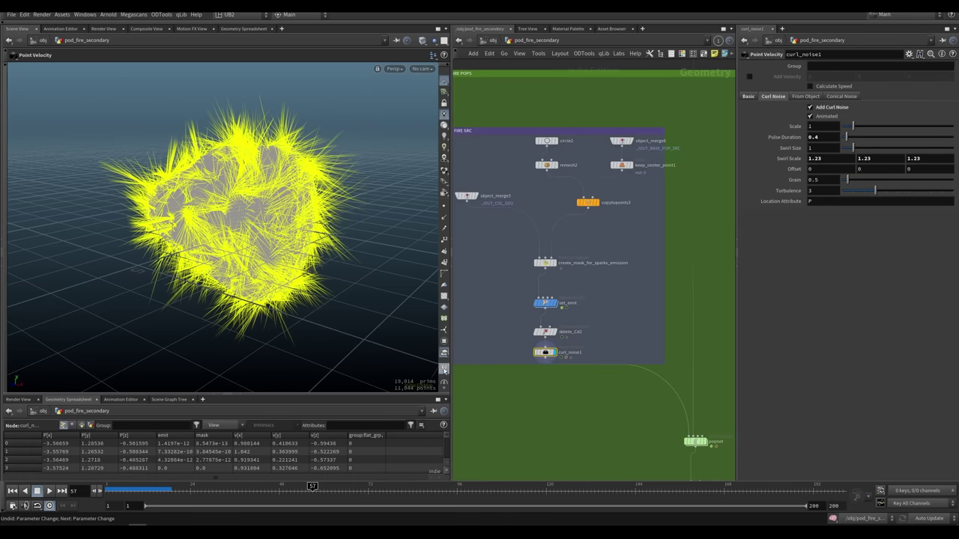
pyautogui.click(444, 369)
pyautogui.click(545, 331)
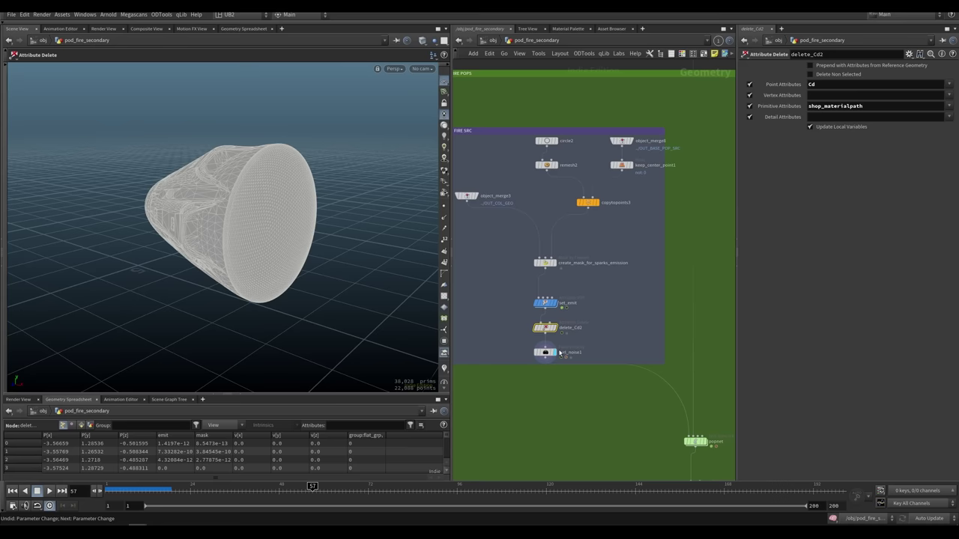
# Step: Display the popnet node at frame 1, below the fire source group
pyautogui.moveTo(602, 388); pyautogui.dragTo(568, 373, button='middle')
pyautogui.click(569, 373)
pyautogui.moveTo(577, 409); pyautogui.dragTo(583, 382, button='middle')
pyautogui.moveTo(578, 273); pyautogui.dragTo(523, 297)
pyautogui.moveTo(634, 381); pyautogui.dragTo(553, 347, button='middle')
pyautogui.moveTo(552, 349); pyautogui.dragTo(568, 371)
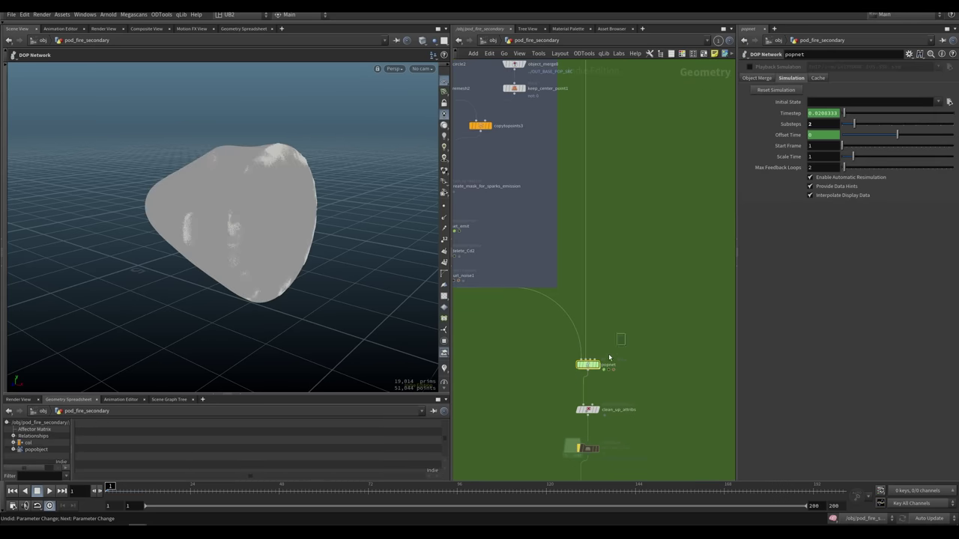
# Step: Enter popnet and inspect the birth and attribute settings of the source_first_input POP source
pyautogui.doubleClick(588, 365)
pyautogui.click(607, 181)
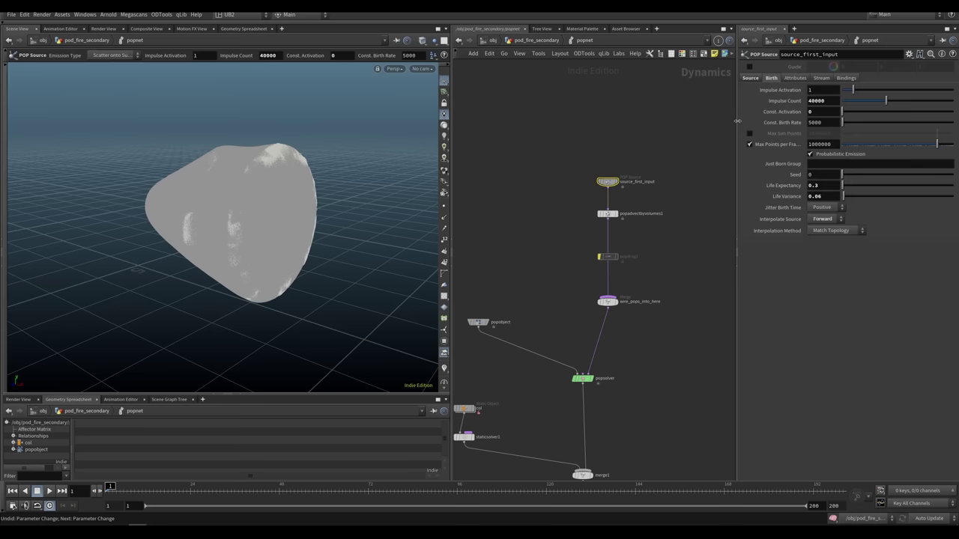
pyautogui.click(794, 78)
pyautogui.click(784, 161)
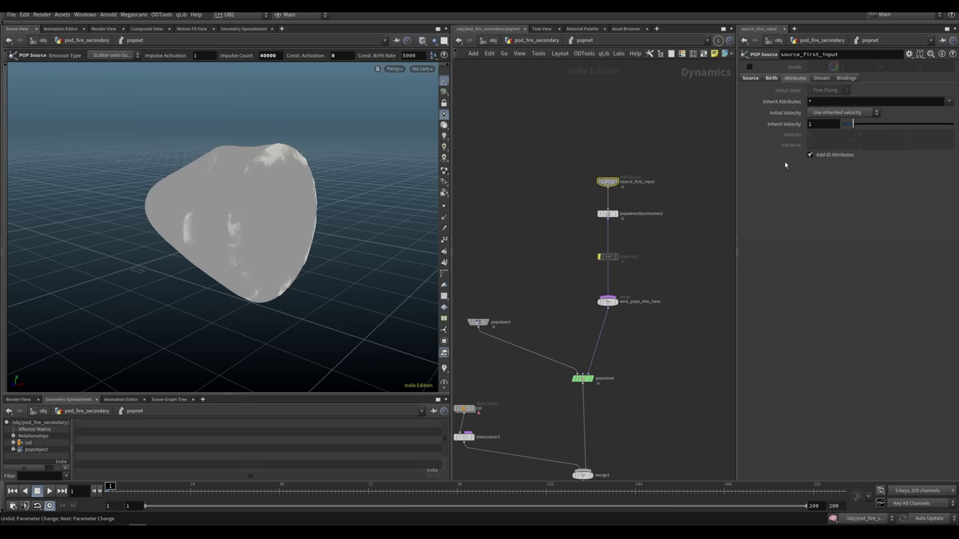
pyautogui.click(816, 102)
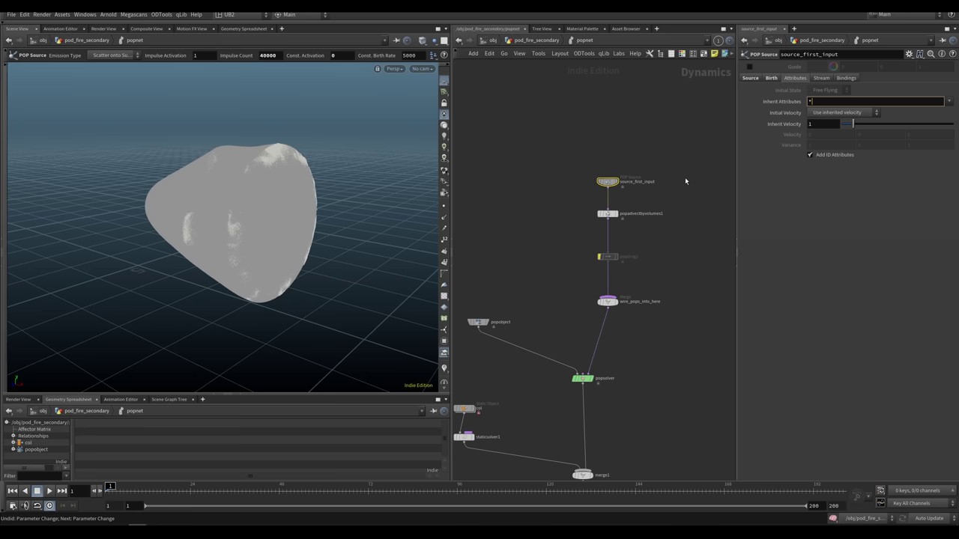
pyautogui.click(575, 241)
# Step: Play the particle simulation for the first few frames and stop it
pyautogui.moveTo(551, 252); pyautogui.dragTo(581, 208, button='middle')
pyautogui.press('Up')
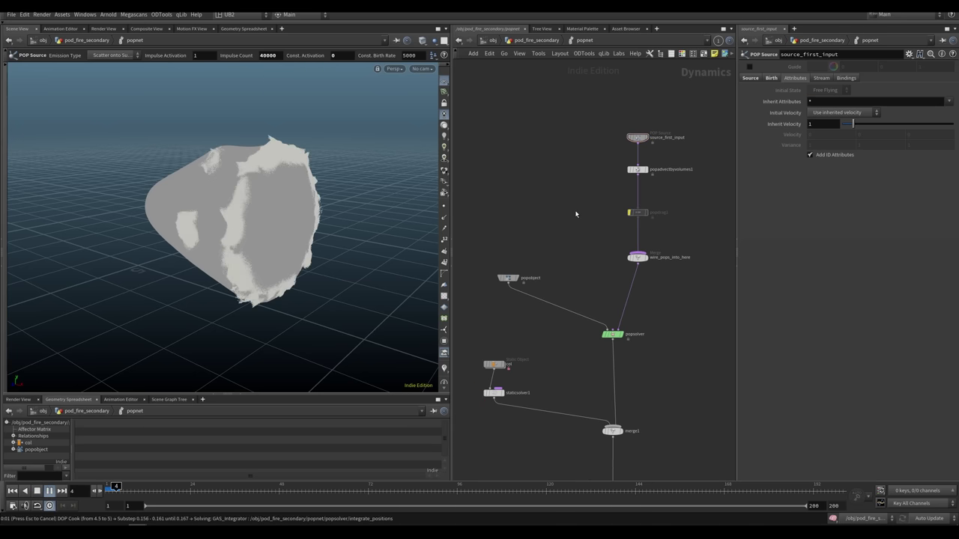
pyautogui.press('Escape')
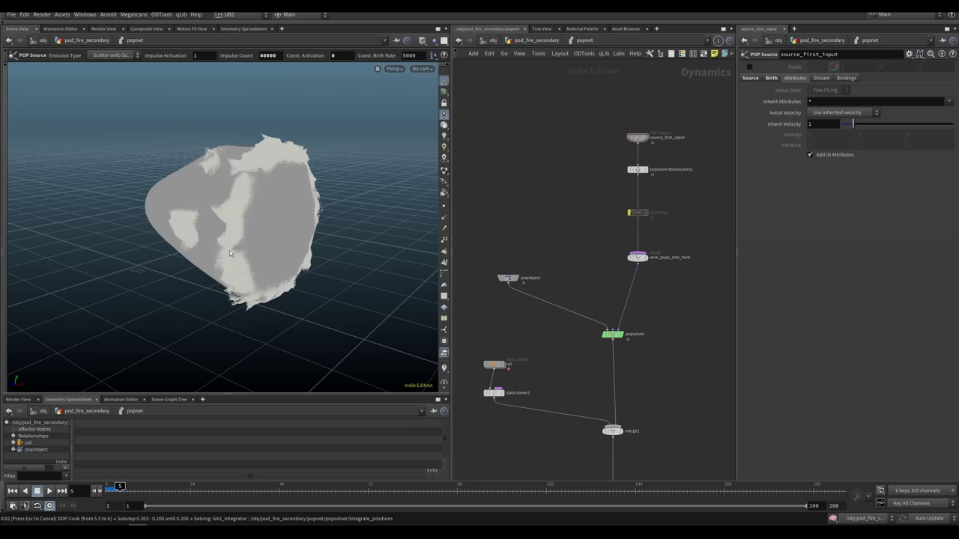
pyautogui.press('Escape')
# Step: Render a flipbook of the particles from the pod's side, stop it early, and scrub the MPlay playback to frame 12
pyautogui.moveTo(235, 245); pyautogui.dragTo(285, 227)
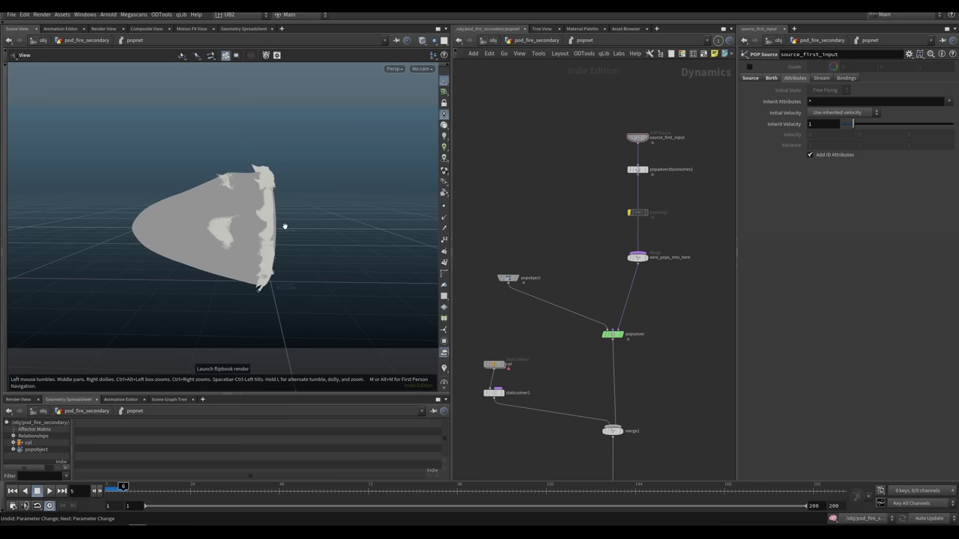
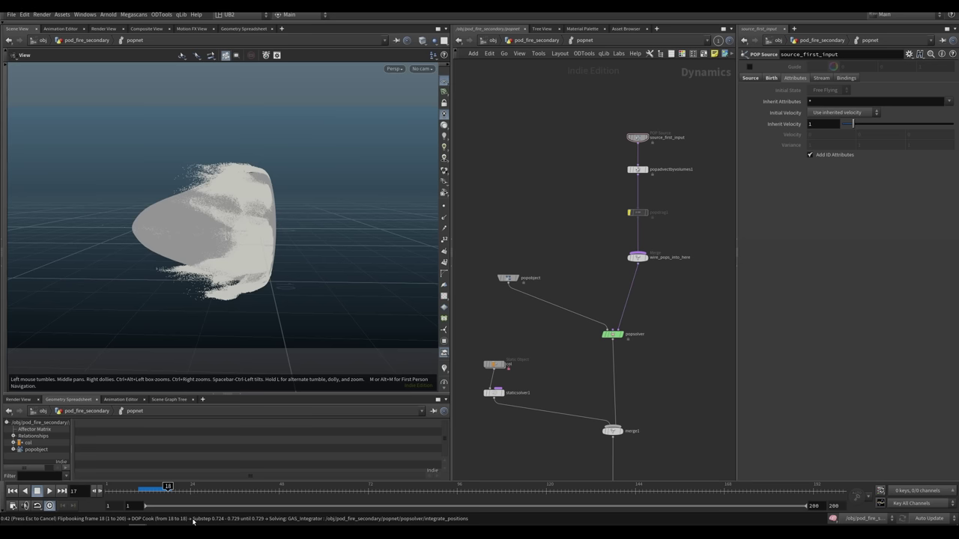
pyautogui.press('Escape')
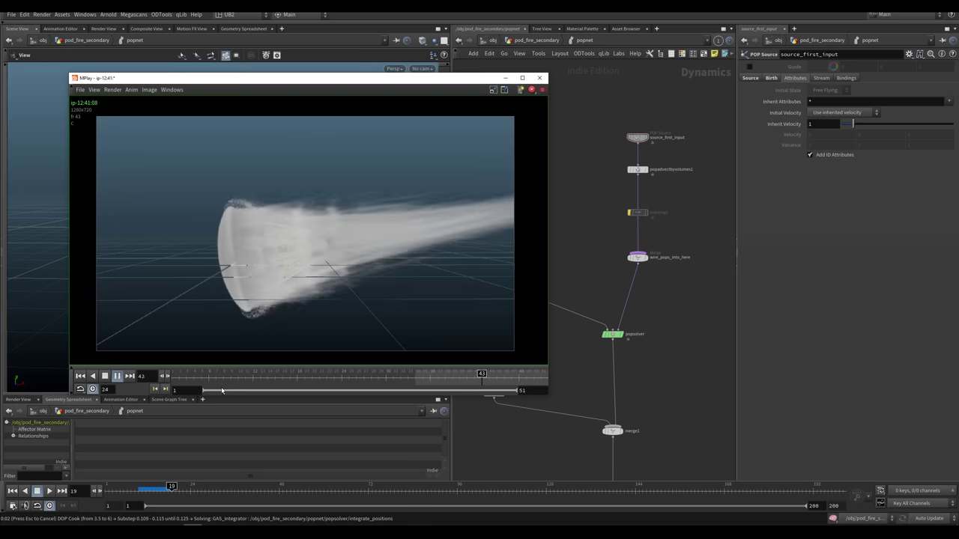
pyautogui.moveTo(216, 382); pyautogui.dragTo(255, 386)
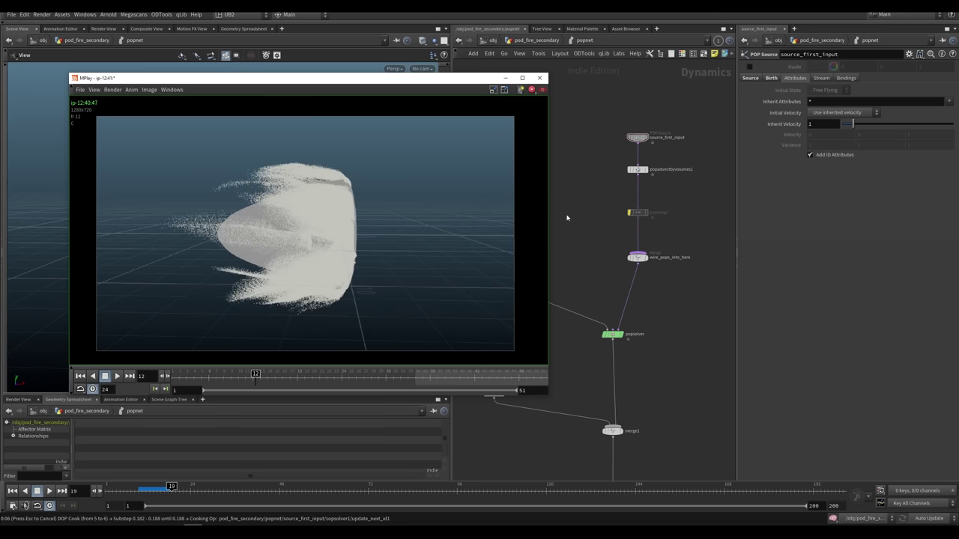
# Step: Leave popnet and display set_color1 at frame 7, examining the coloured particles from several angles
pyautogui.click(568, 217)
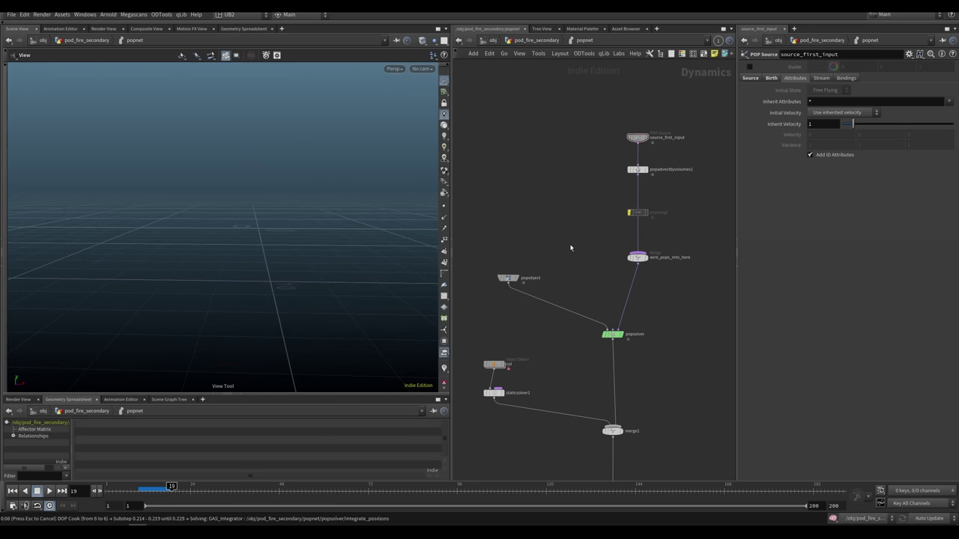
pyautogui.press('u')
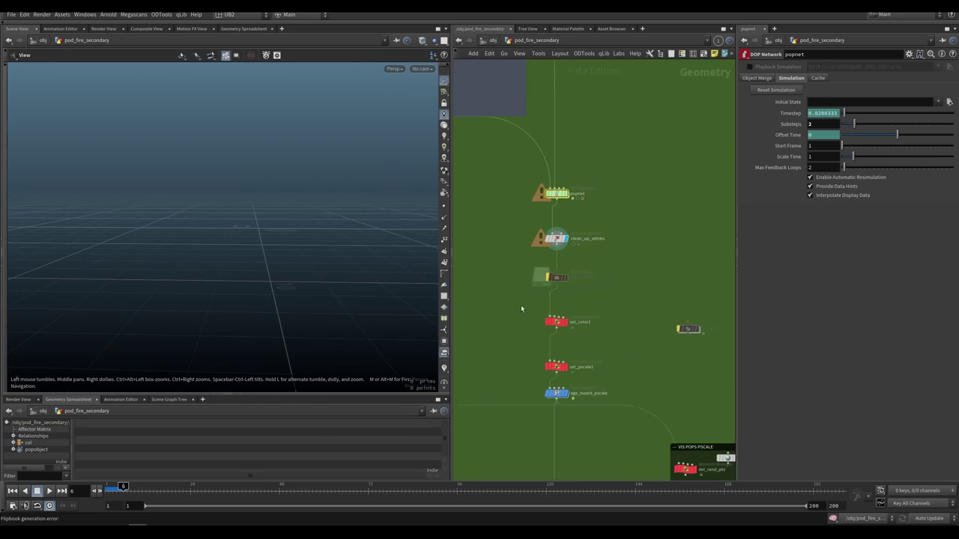
pyautogui.click(556, 322)
pyautogui.moveTo(123, 493); pyautogui.dragTo(118, 491)
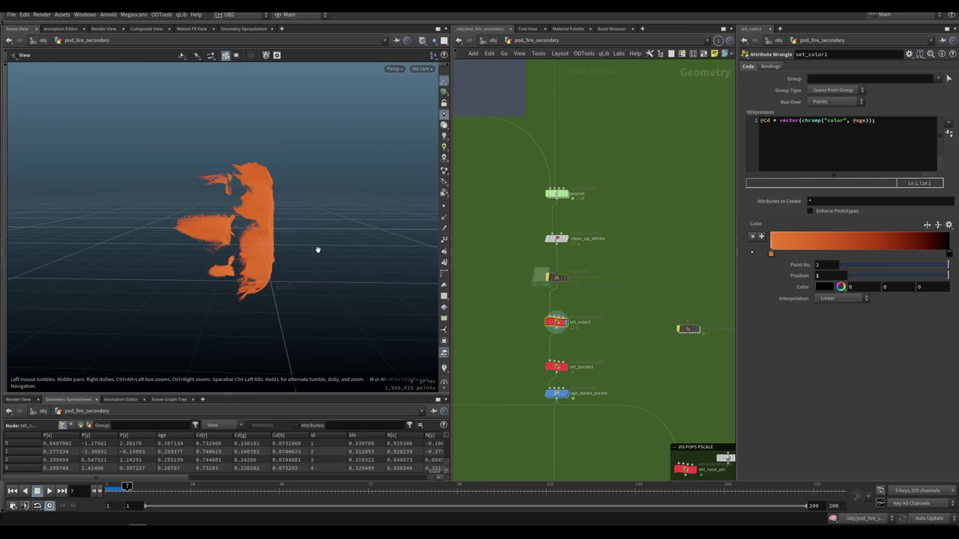
pyautogui.moveTo(317, 250); pyautogui.dragTo(253, 204)
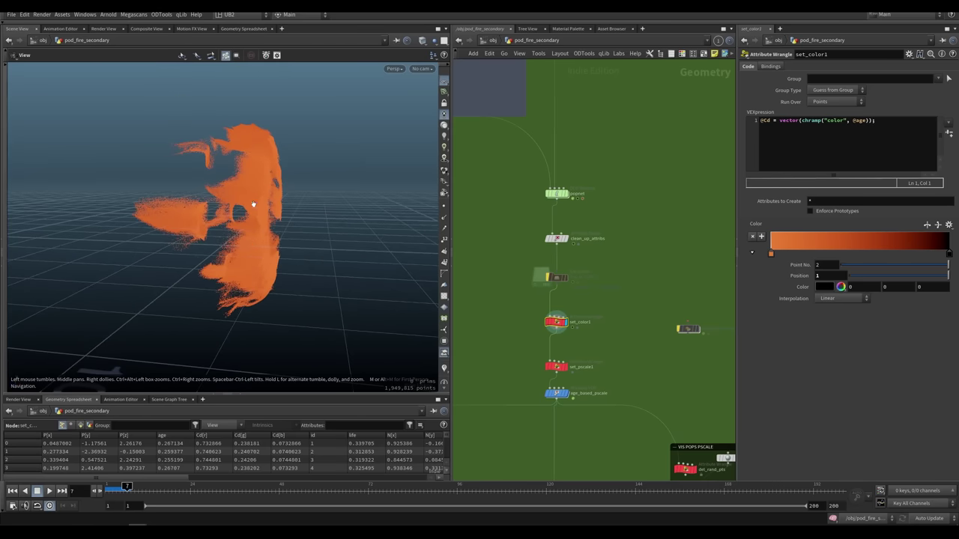
pyautogui.moveTo(260, 266); pyautogui.dragTo(241, 285)
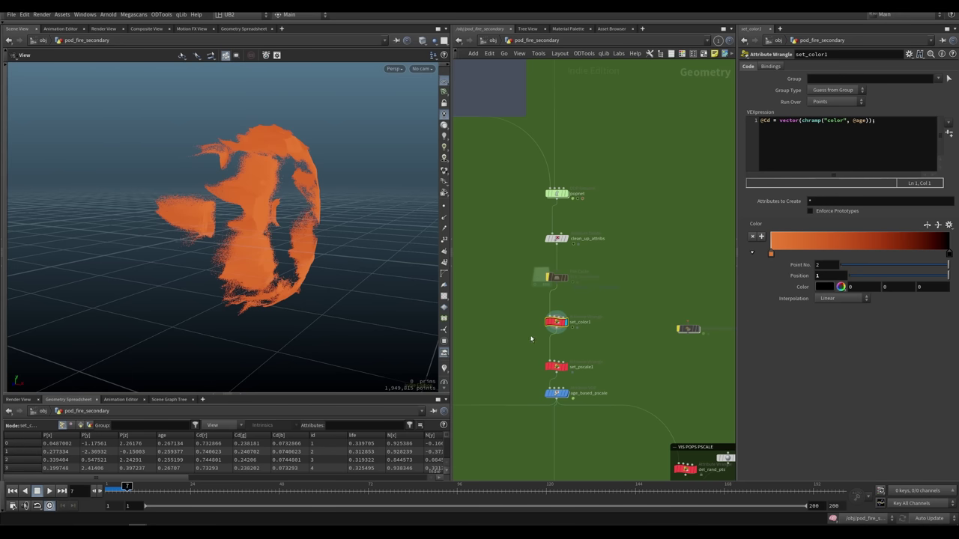
# Step: Move the set_pscale1 node slightly up, closer to set_color1
pyautogui.moveTo(533, 335); pyautogui.dragTo(528, 327, button='middle')
pyautogui.moveTo(550, 359); pyautogui.dragTo(550, 349)
pyautogui.moveTo(285, 251); pyautogui.dragTo(301, 264)
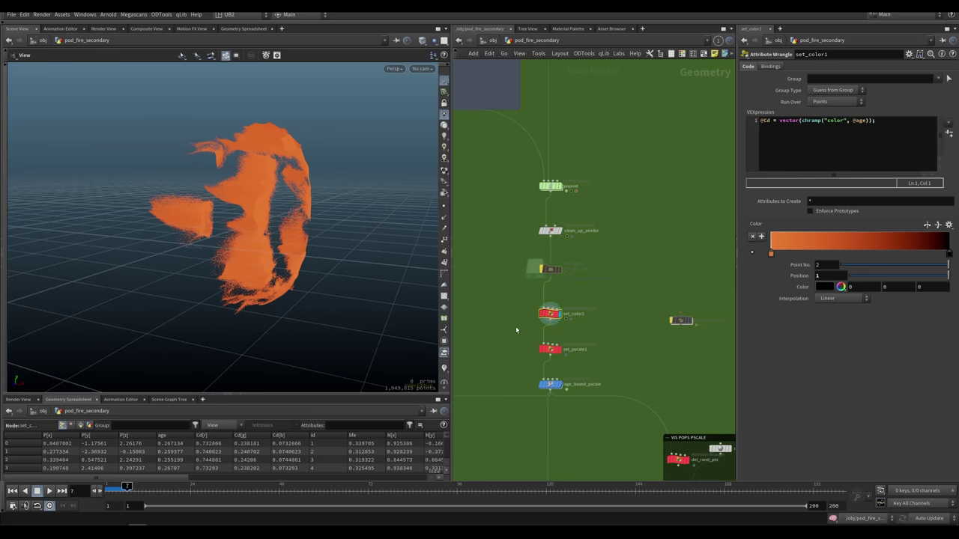
pyautogui.moveTo(582, 305); pyautogui.dragTo(607, 300, button='middle')
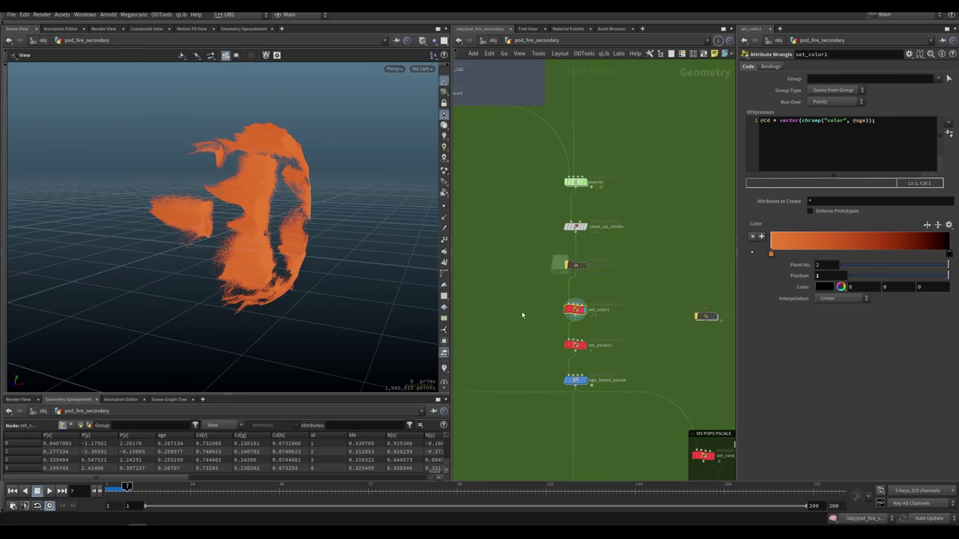
pyautogui.press('Tab')
pyautogui.write('aw')
pyautogui.press('Down')
pyautogui.press('Return')
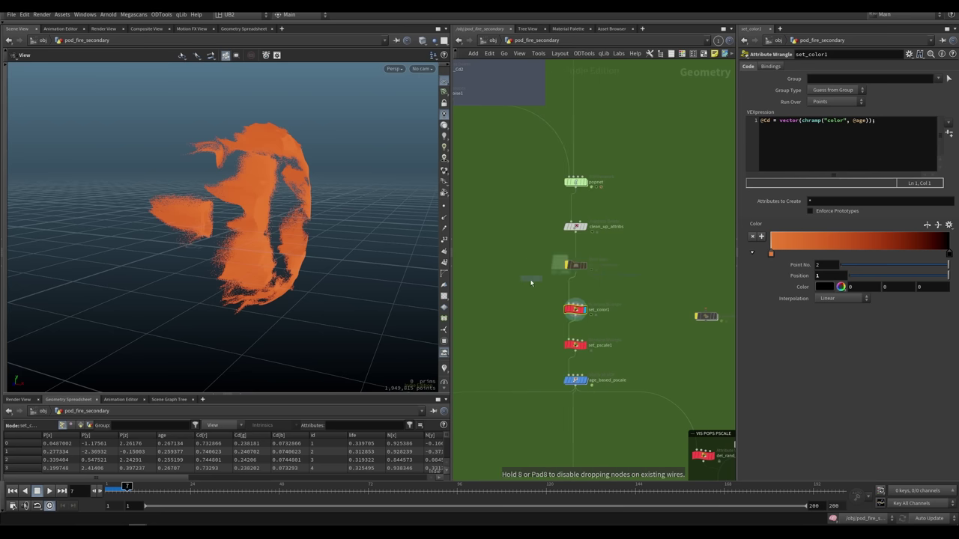
pyautogui.click(516, 328)
pyautogui.press('Delete')
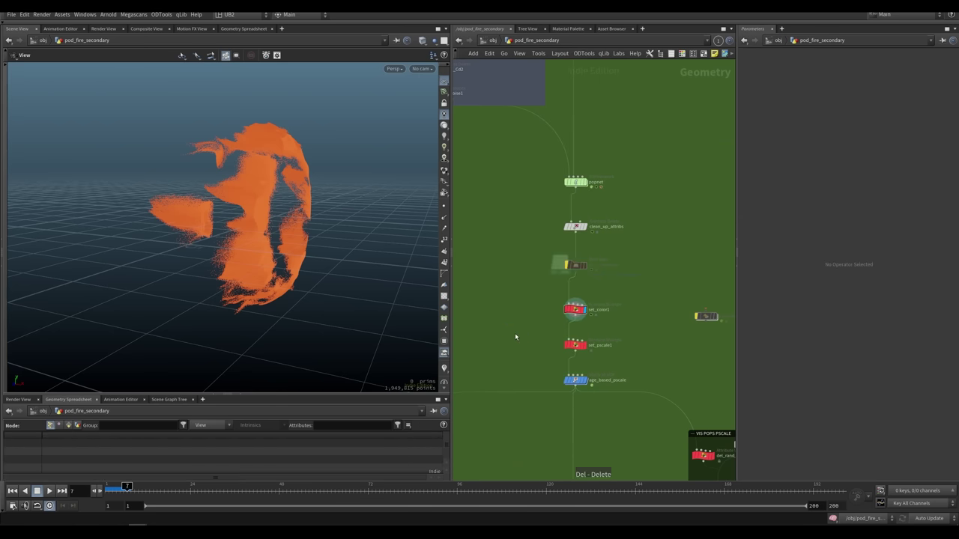
# Step: Add an Attribute Wrangle beside set_color1, connect it to the node above set_color1, and display it
pyautogui.press('Tab')
pyautogui.write('atw')
pyautogui.click(620, 26)
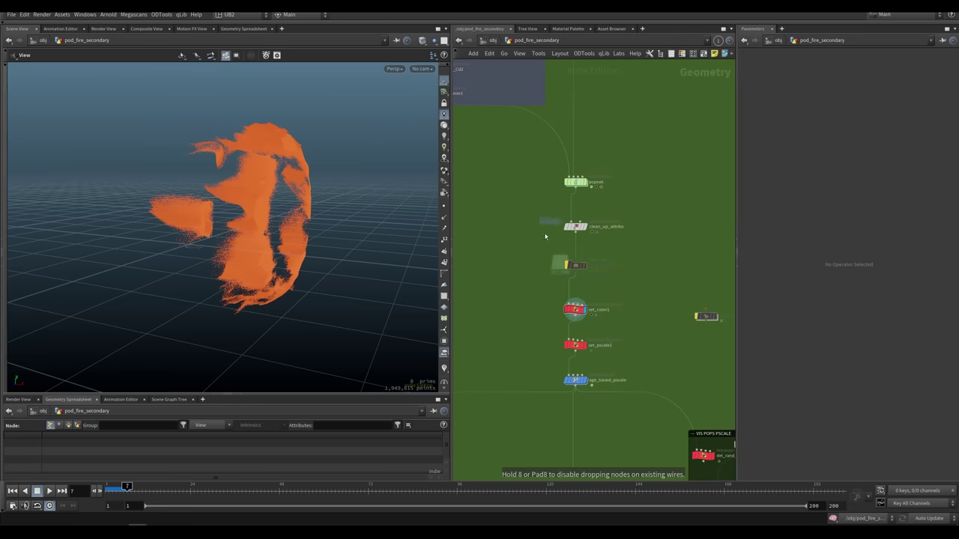
pyautogui.click(504, 345)
pyautogui.moveTo(496, 340); pyautogui.dragTo(574, 273)
pyautogui.click(575, 273)
pyautogui.click(512, 346)
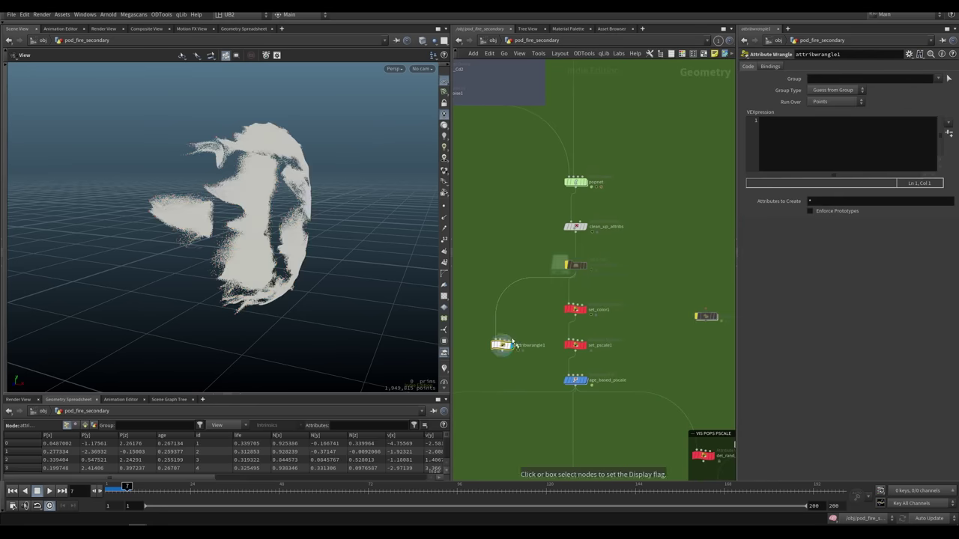
pyautogui.click(808, 153)
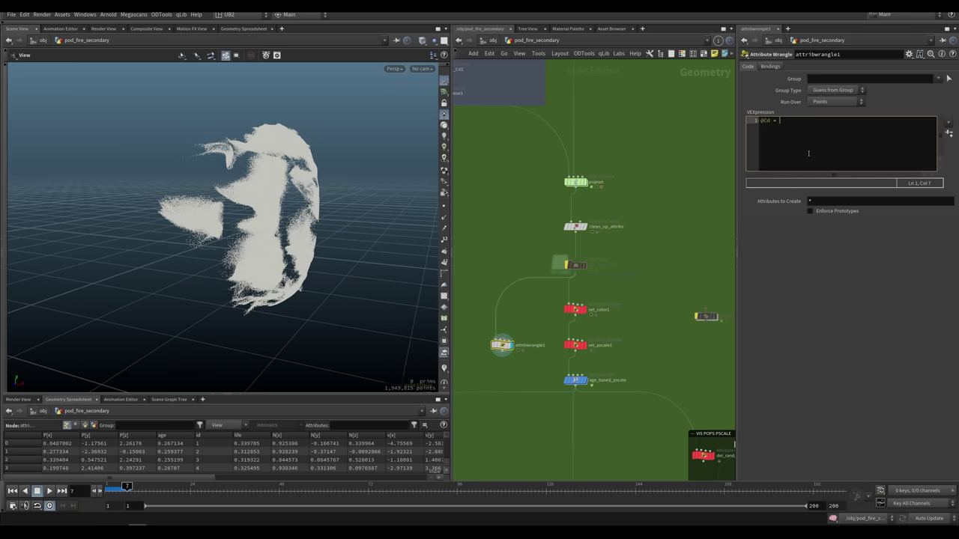
pyautogui.write('@Cd = chr')
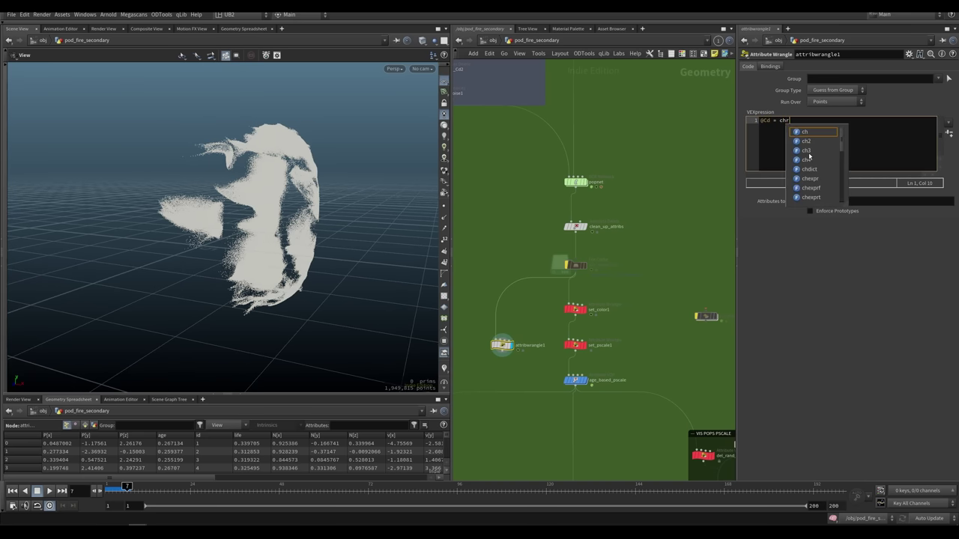
pyautogui.write("amp()'")
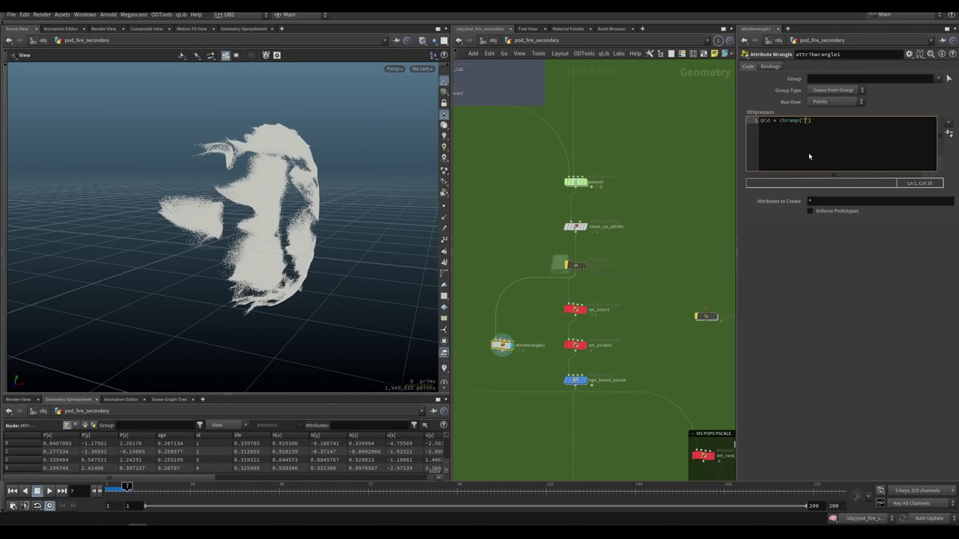
pyautogui.write('cd')
pyautogui.press('BackSpace')
pyautogui.write('Nage;')
pyautogui.click(948, 134)
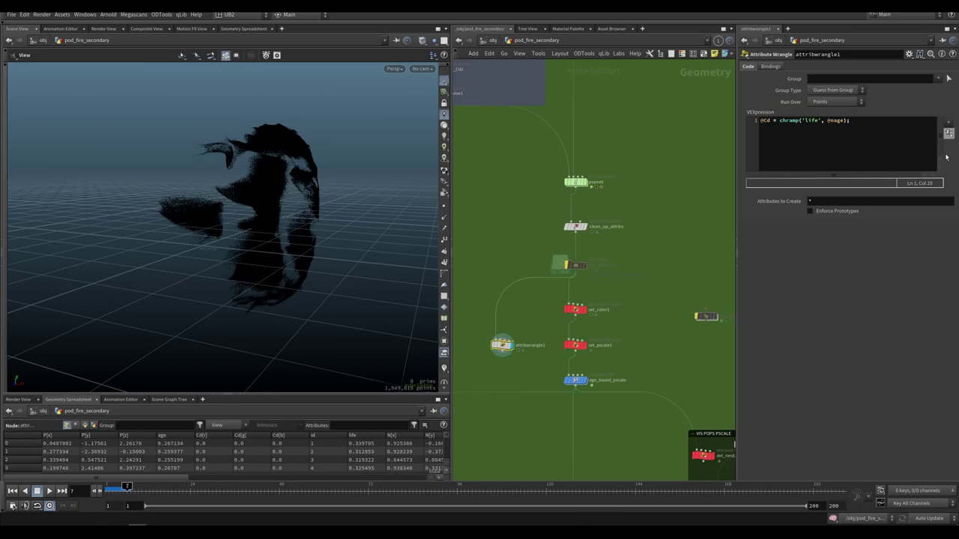
pyautogui.moveTo(812, 258); pyautogui.dragTo(832, 259)
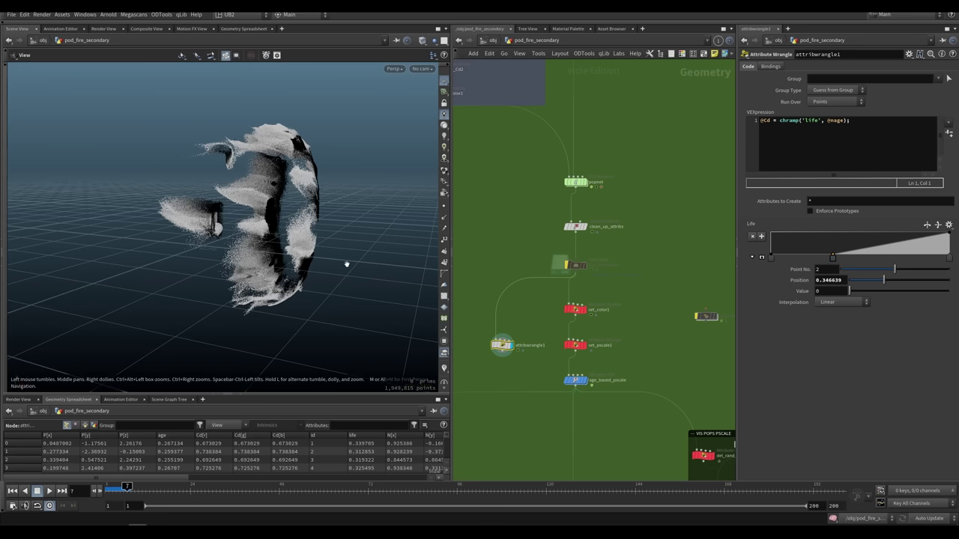
# Step: Play the particles to frame 10 and inspect their life-based shading around the pod
pyautogui.press('Up')
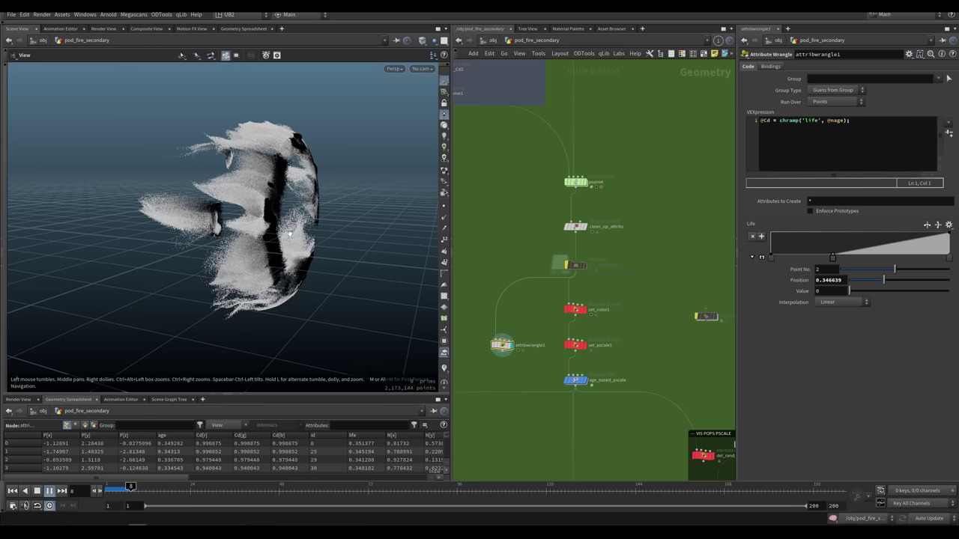
pyautogui.press('Escape')
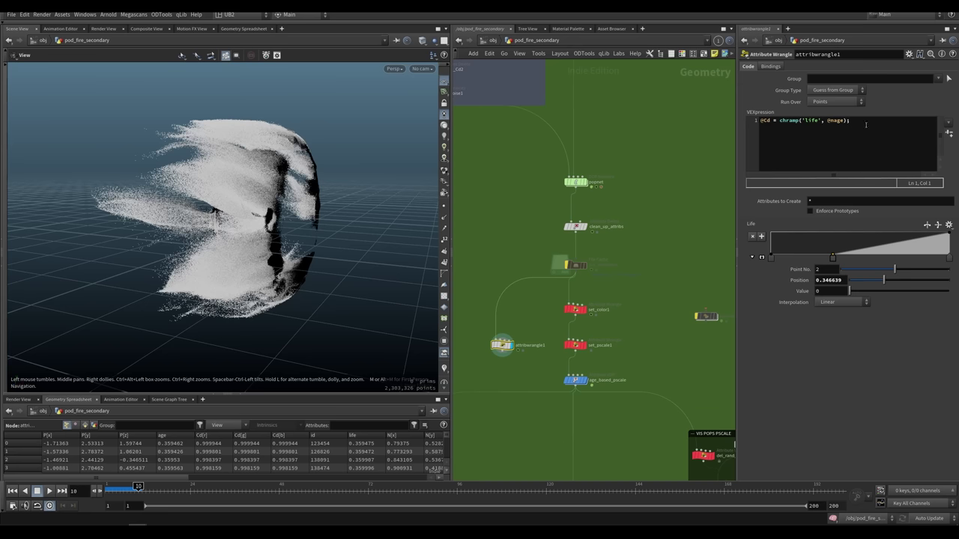
pyautogui.click(927, 225)
pyautogui.moveTo(322, 251); pyautogui.dragTo(274, 242)
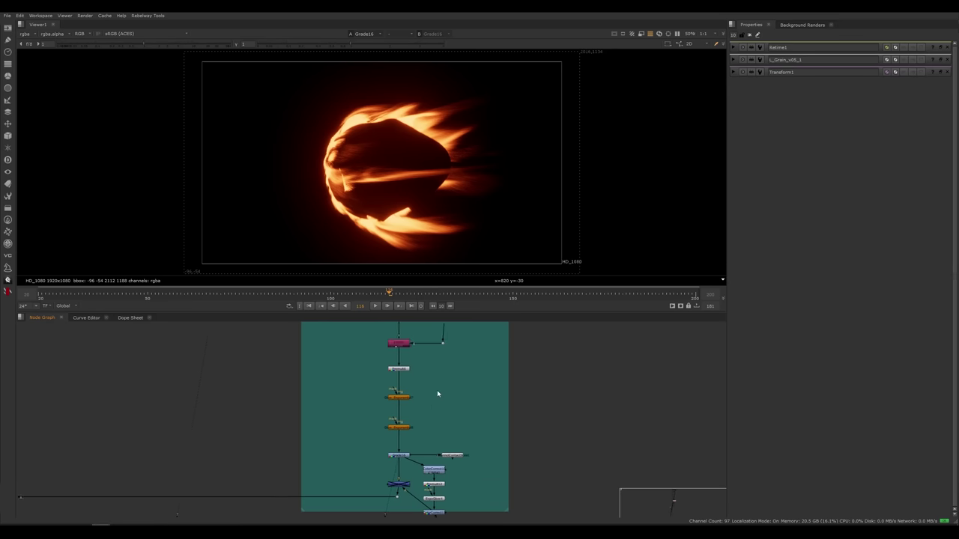
# Step: Switch to Nuke and examine the secondary fire render up close at the pod's leading edge
pyautogui.scroll(-5, 437, 390)
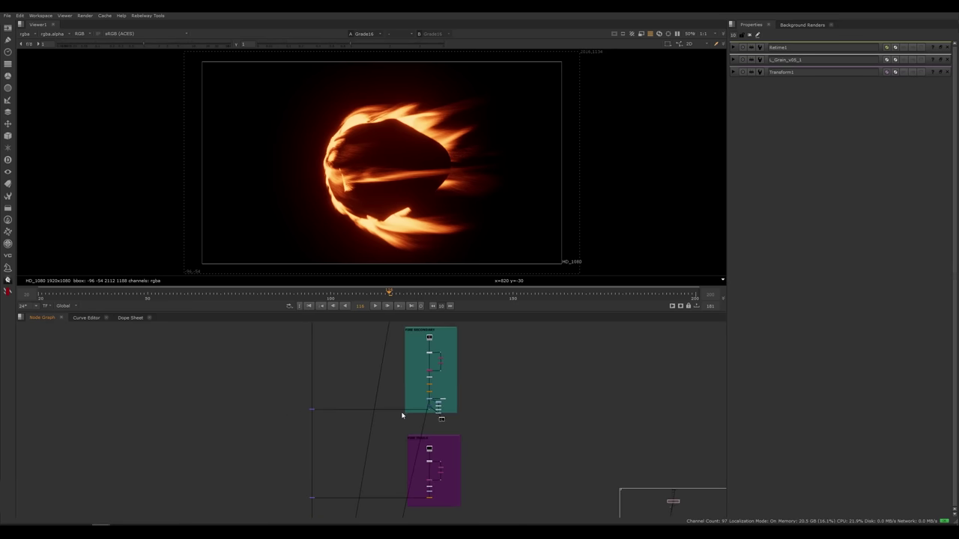
pyautogui.scroll(-1, 402, 415)
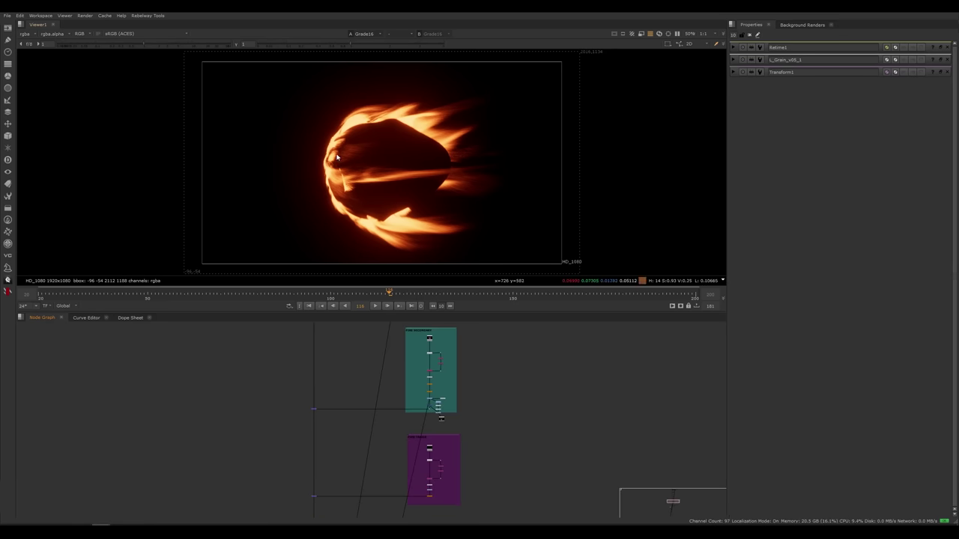
pyautogui.scroll(6, 336, 157)
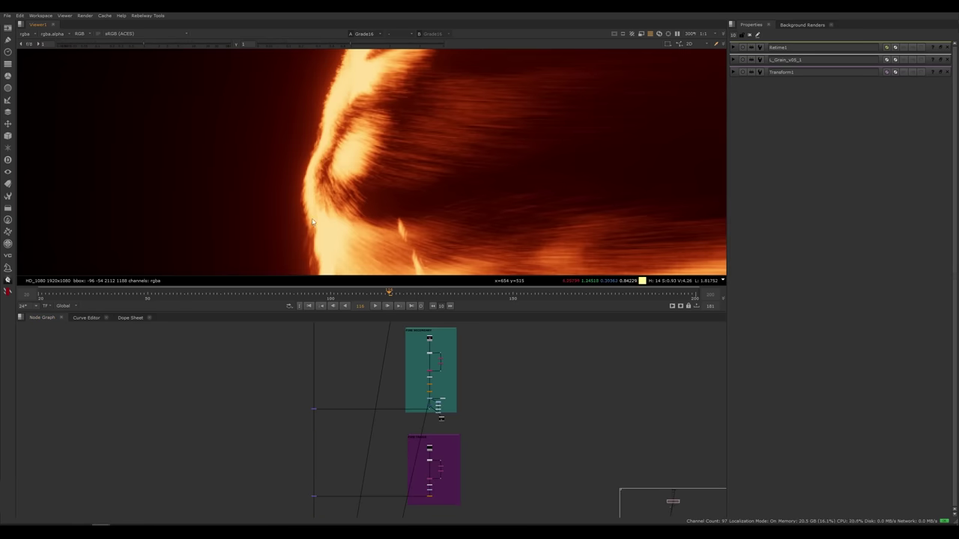
pyautogui.scroll(-5, 315, 198)
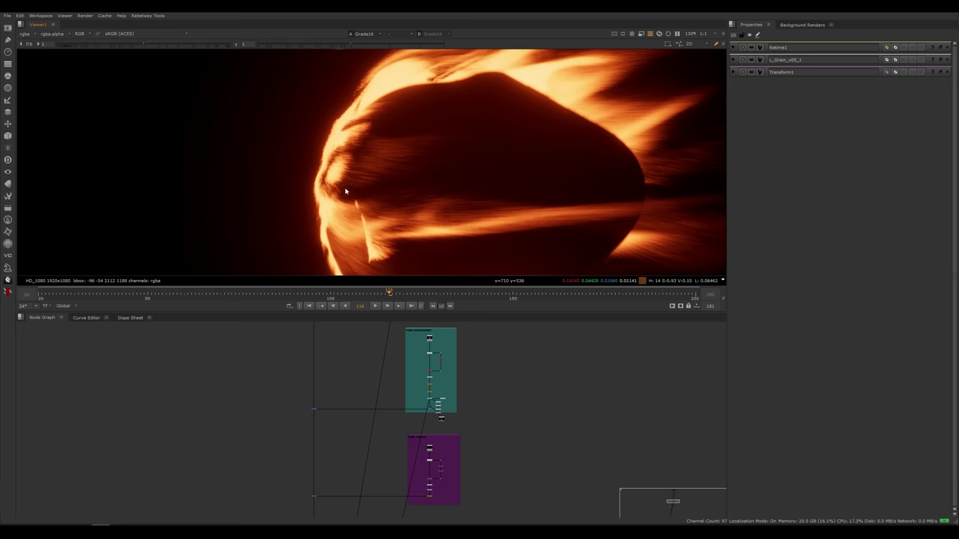
pyautogui.scroll(-2, 344, 189)
# Step: Find the ExpoGlow section of the node graph and view the output of the colour correction feeding it
pyautogui.moveTo(337, 498); pyautogui.dragTo(333, 342, button='middle')
pyautogui.moveTo(358, 509); pyautogui.dragTo(360, 299, button='middle')
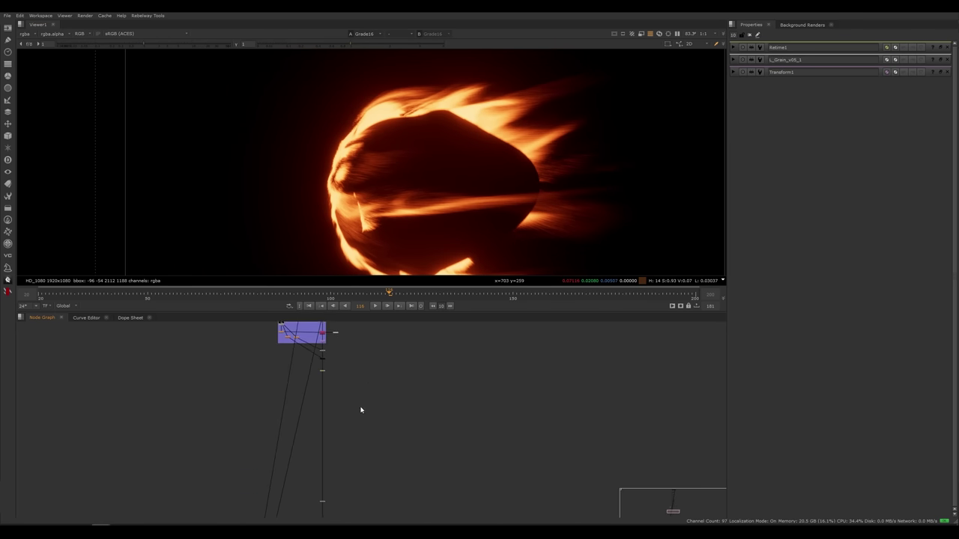
pyautogui.scroll(-8, 360, 409)
pyautogui.scroll(3, 396, 379)
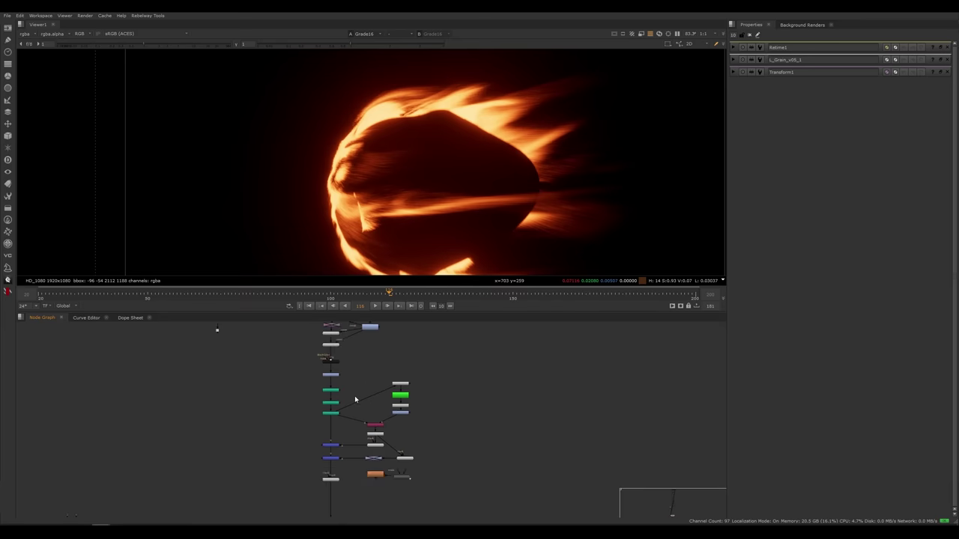
pyautogui.scroll(2, 355, 399)
pyautogui.moveTo(350, 352); pyautogui.dragTo(347, 493, button='middle')
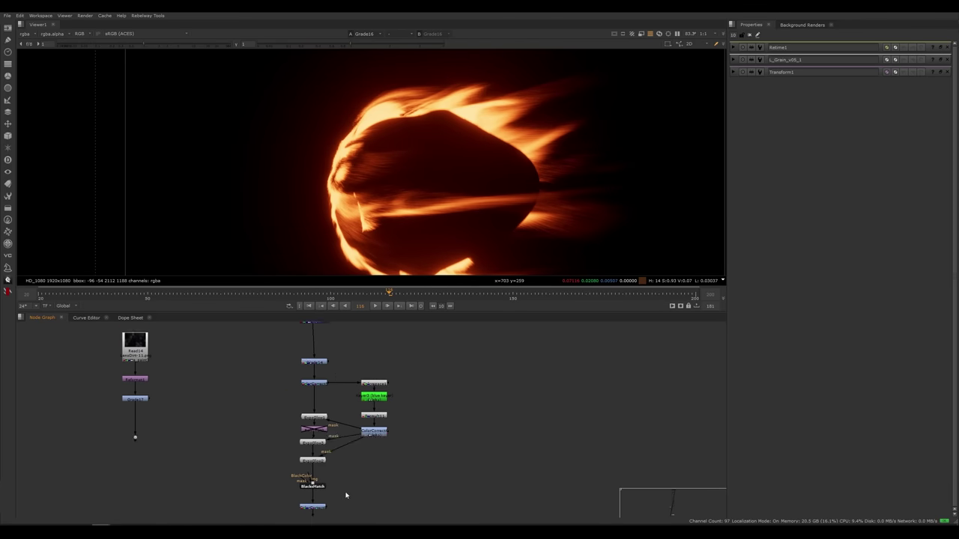
pyautogui.moveTo(331, 373); pyautogui.dragTo(337, 458, button='middle')
pyautogui.click(329, 468)
pyautogui.press('1')
pyautogui.click(350, 408)
pyautogui.moveTo(345, 517); pyautogui.dragTo(344, 443, button='middle')
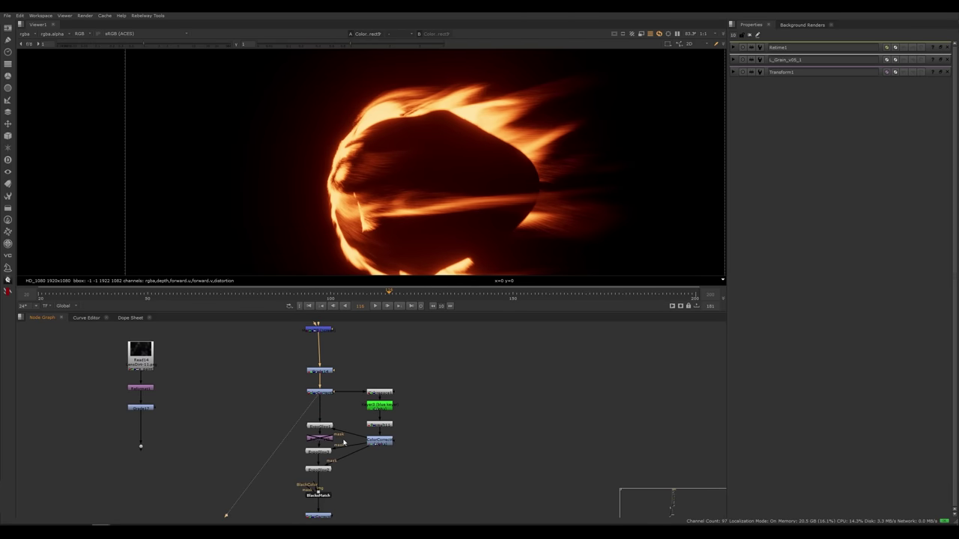
# Step: Examine the pod's burning front edge up close in the comp before the glows
pyautogui.scroll(1, 338, 410)
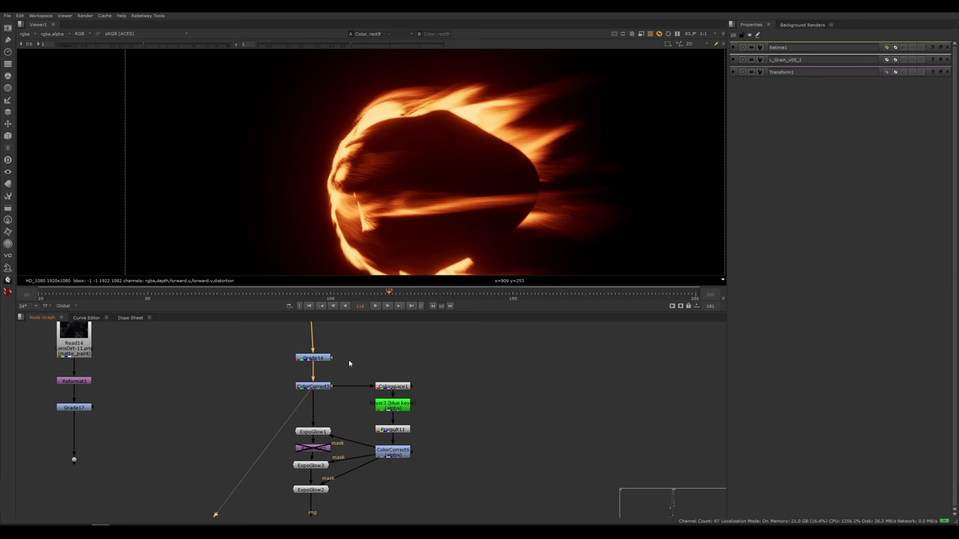
pyautogui.moveTo(348, 363); pyautogui.dragTo(341, 369, button='middle')
pyautogui.press('2')
pyautogui.scroll(2, 325, 131)
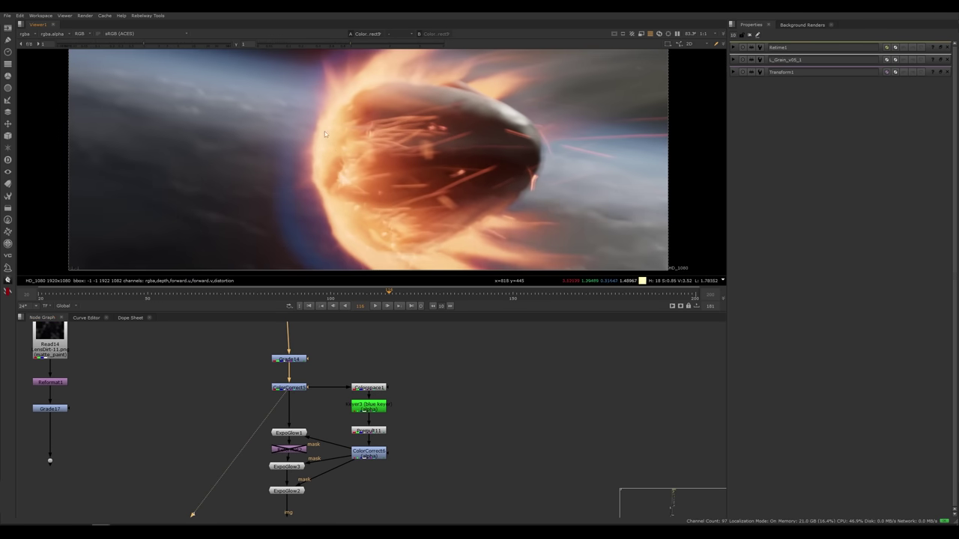
pyautogui.scroll(3, 324, 128)
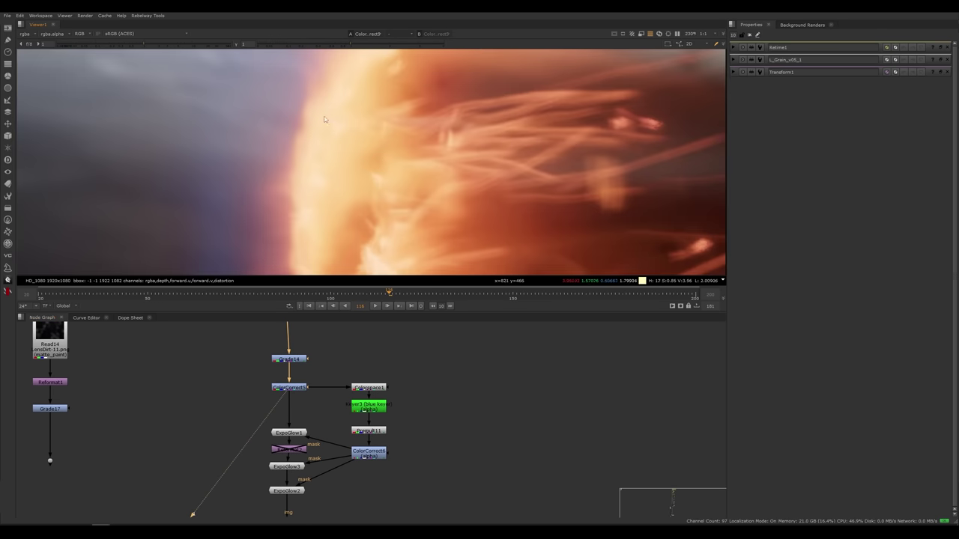
# Step: View the output of ExpoGlow2 and inspect the glow across the whole pod
pyautogui.click(284, 491)
pyautogui.press('1')
pyautogui.scroll(-5, 361, 161)
pyautogui.moveTo(337, 199); pyautogui.dragTo(328, 143, button='middle')
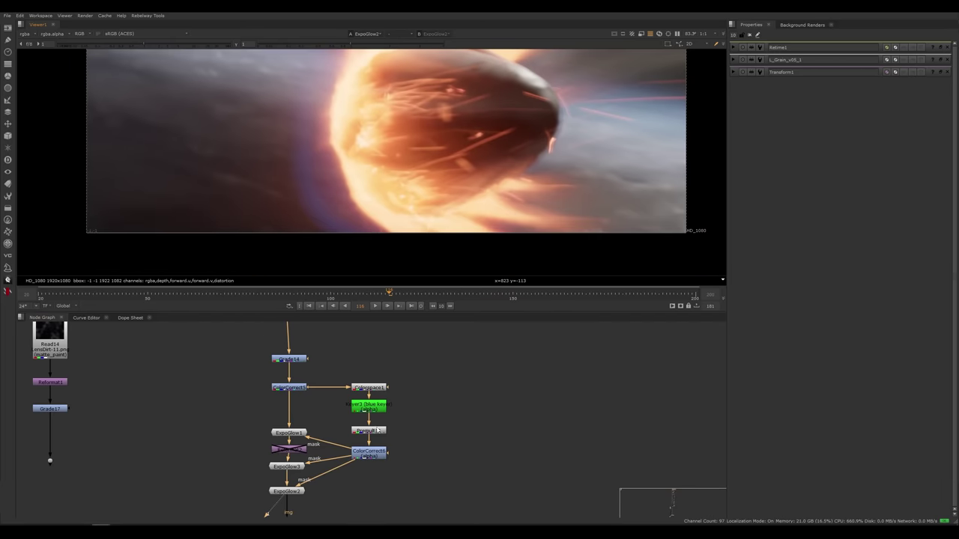
pyautogui.moveTo(379, 515); pyautogui.dragTo(381, 304, button='middle')
pyautogui.click(292, 389)
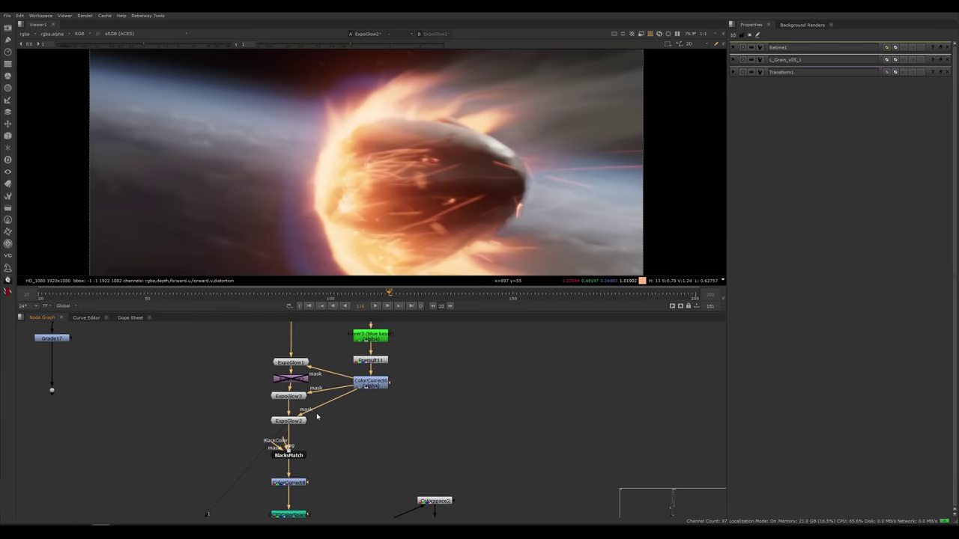
# Step: View the output of Colorspace1, which feeds the blue keyer for the glow mask
pyautogui.moveTo(328, 342); pyautogui.dragTo(326, 429, button='middle')
pyautogui.click(361, 406)
pyautogui.press('1')
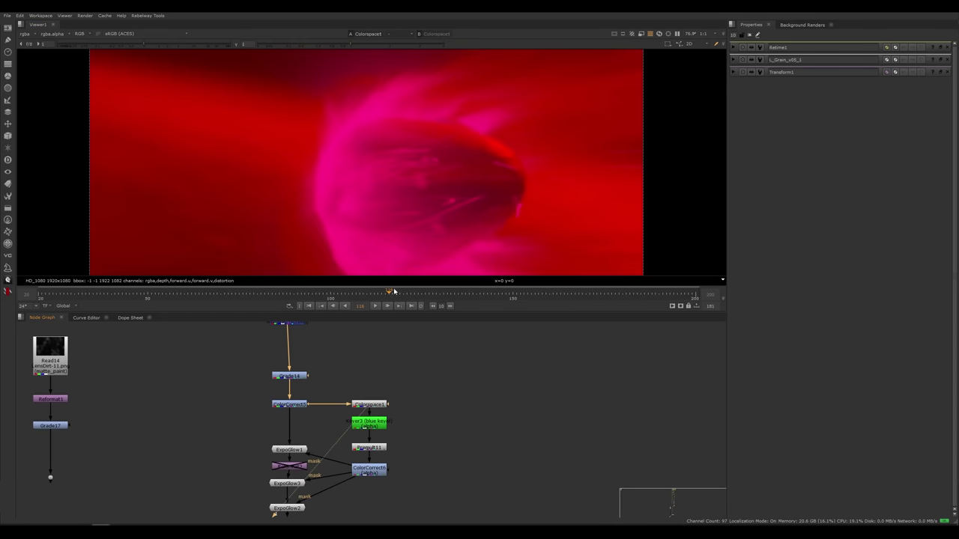
pyautogui.moveTo(394, 291); pyautogui.dragTo(365, 286, button='middle')
pyautogui.click(371, 406)
# Step: Add a ChannelContactSheet node fed by the colour correction above the glows and view its full sheet of colourspace channels
pyautogui.click(426, 414)
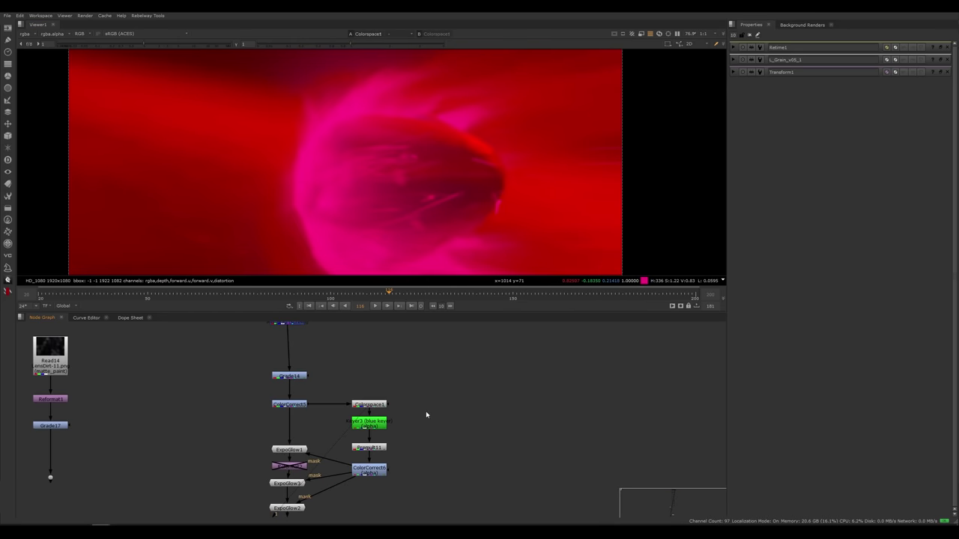
pyautogui.press('Tab')
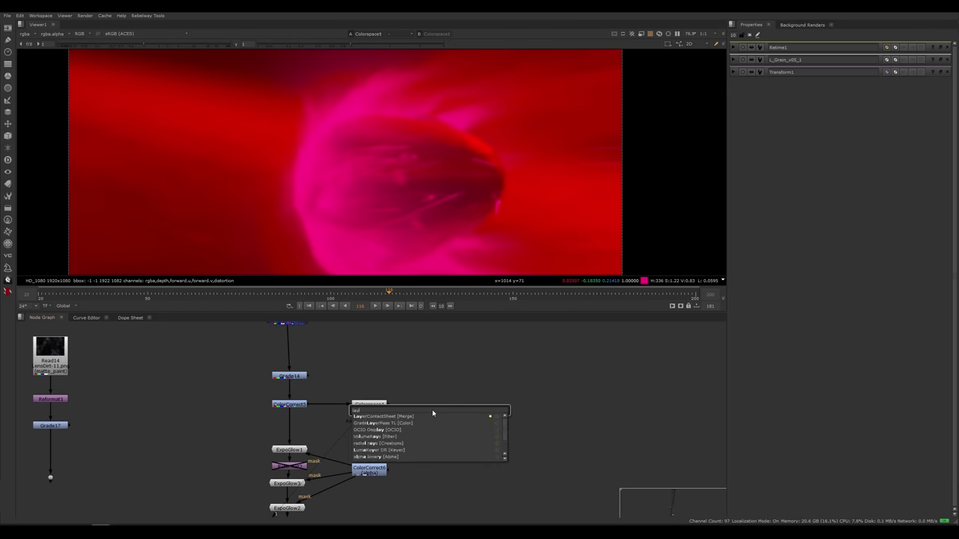
pyautogui.write('conta')
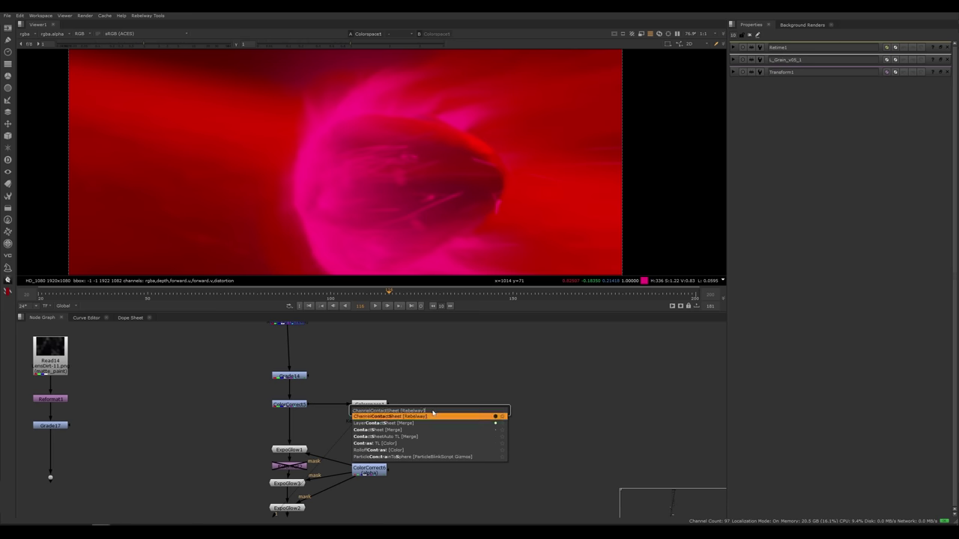
pyautogui.click(419, 415)
pyautogui.moveTo(418, 402)
pyautogui.mouseDown()
pyautogui.moveTo(295, 407)
pyautogui.moveTo(436, 406)
pyautogui.mouseUp()
pyautogui.press('1')
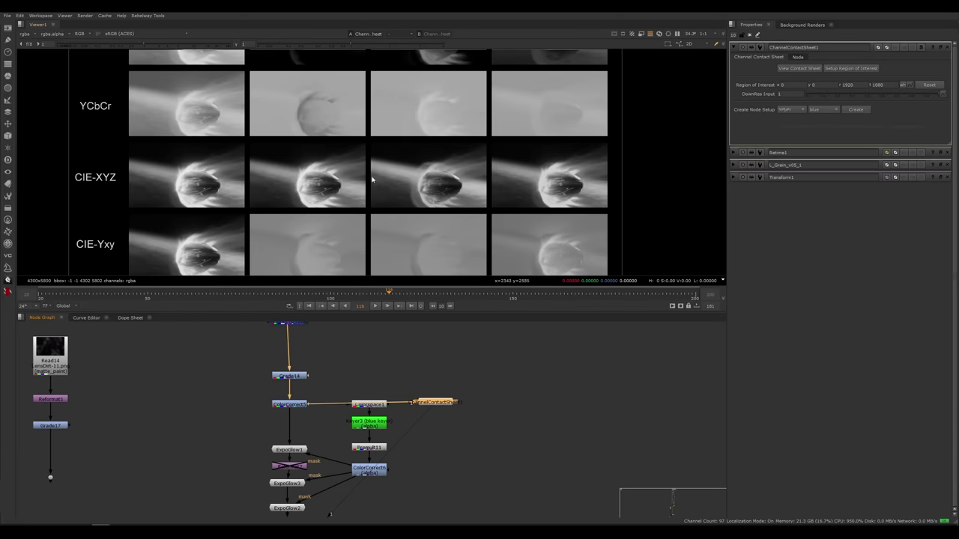
pyautogui.scroll(-5, 365, 176)
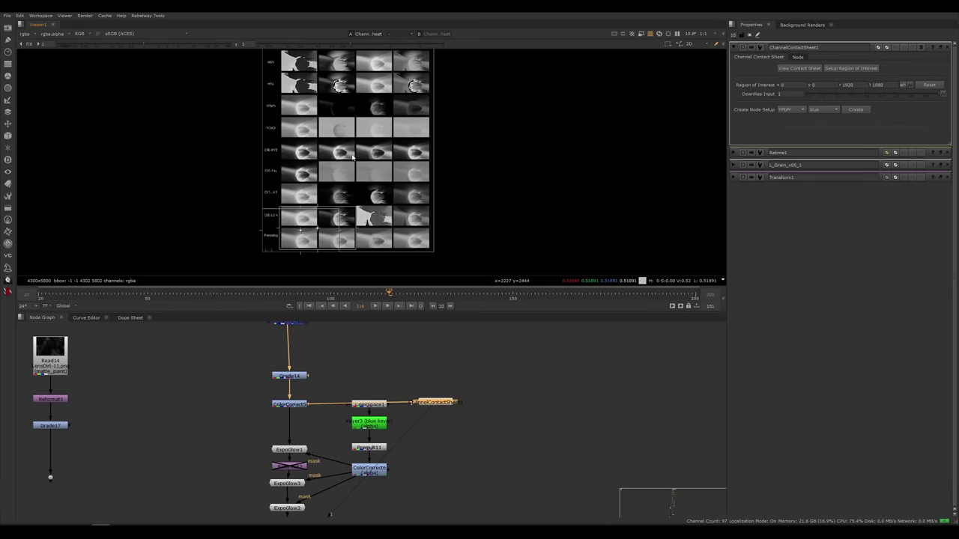
# Step: Inspect the isolated fire channel in the channel contact sheet and move the ChannelContactSheet1 node away from Colorspace1
pyautogui.scroll(5, 429, 146)
pyautogui.scroll(2, 364, 193)
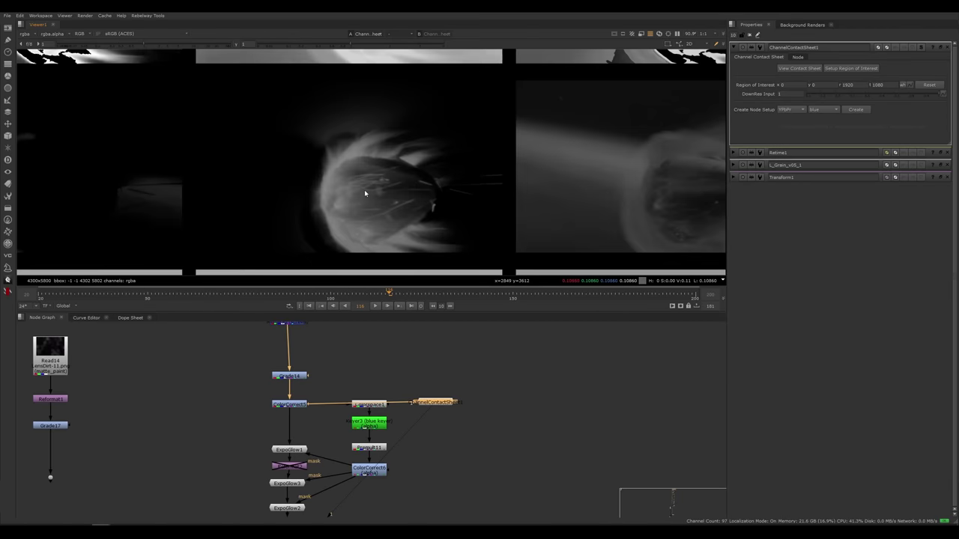
pyautogui.scroll(2, 357, 177)
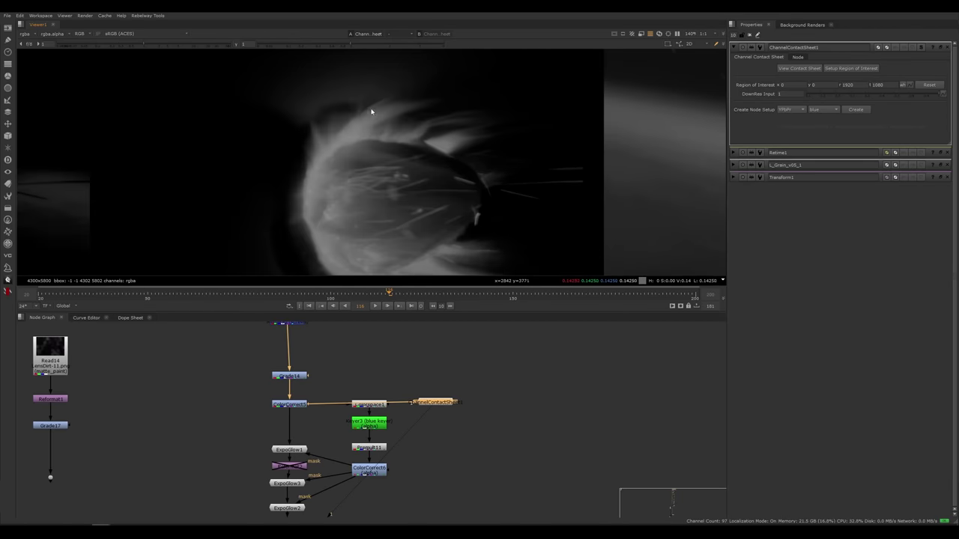
pyautogui.moveTo(427, 405); pyautogui.dragTo(440, 385)
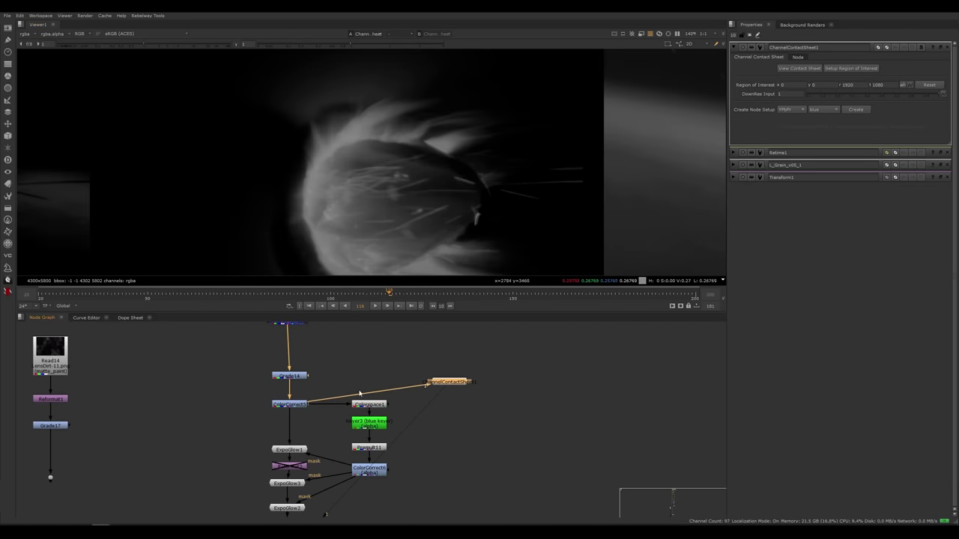
# Step: View the alpha output of the Keyer3 node and of the Premult11 node below it
pyautogui.click(374, 425)
pyautogui.press('1')
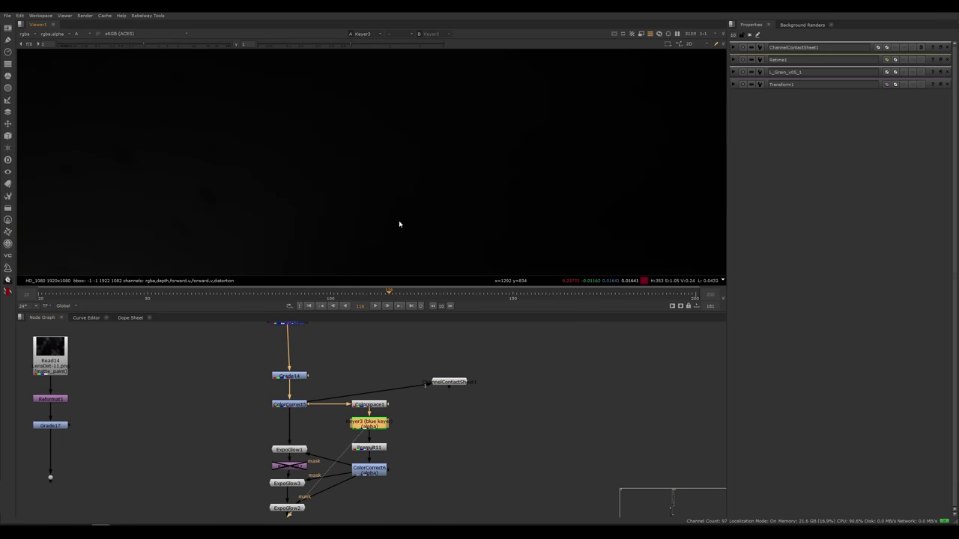
pyautogui.scroll(-3, 367, 210)
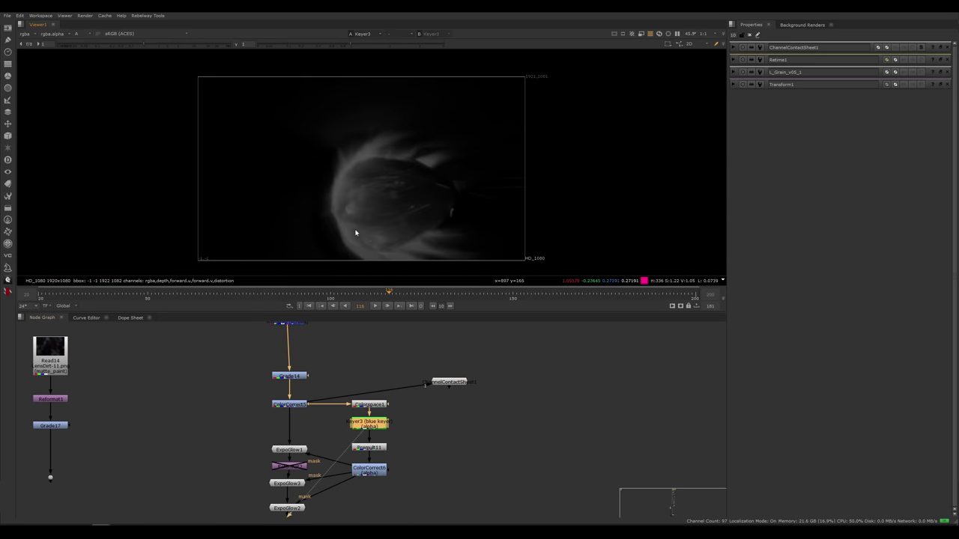
pyautogui.scroll(1, 361, 203)
pyautogui.click(370, 449)
pyautogui.press('1')
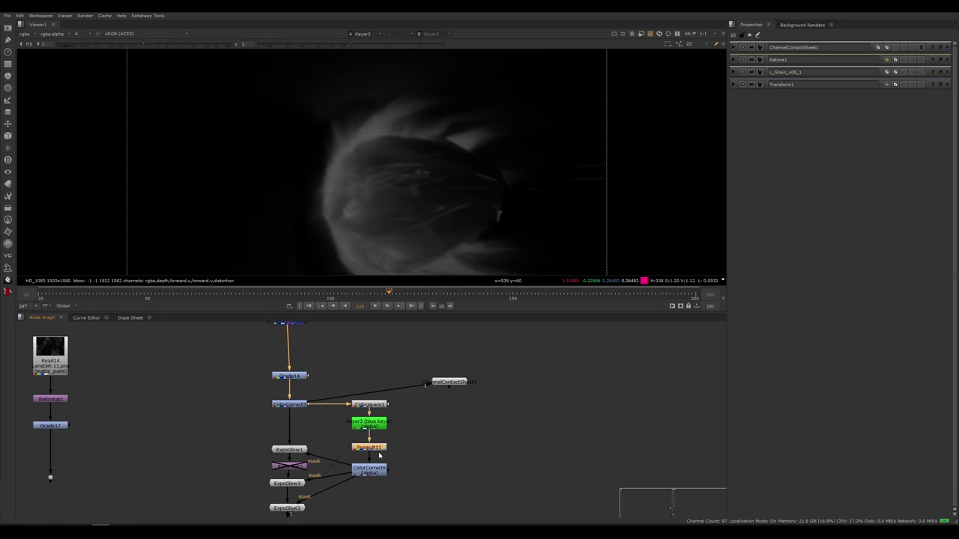
# Step: View the ColorCorrect6 fire matte and open the node's properties to inspect its alpha gain and offset
pyautogui.click(381, 473)
pyautogui.press('1')
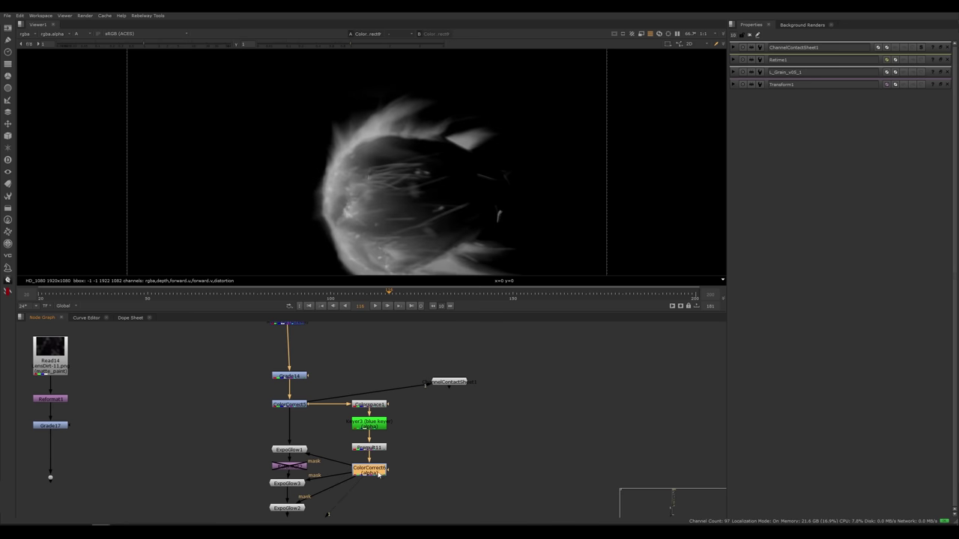
pyautogui.doubleClick(378, 475)
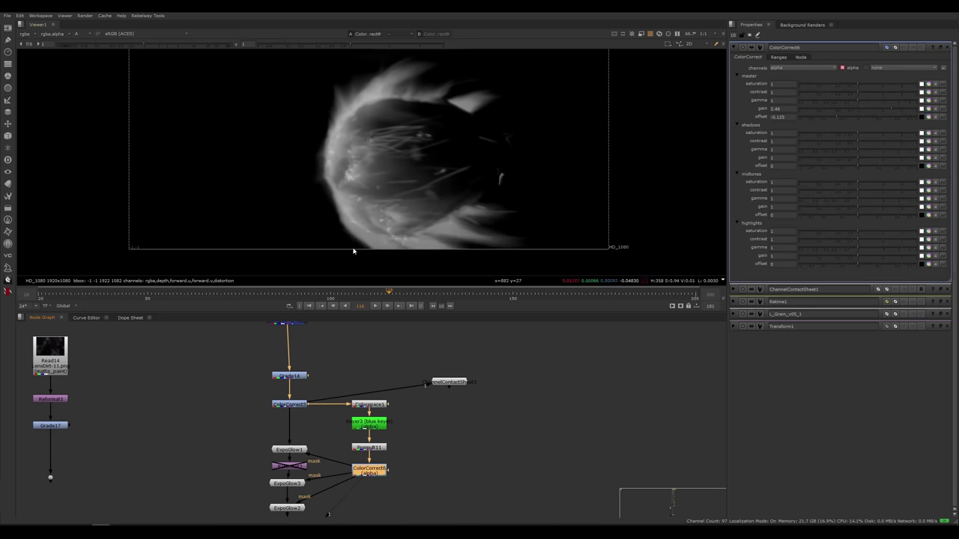
pyautogui.moveTo(407, 152); pyautogui.dragTo(386, 179, button='middle')
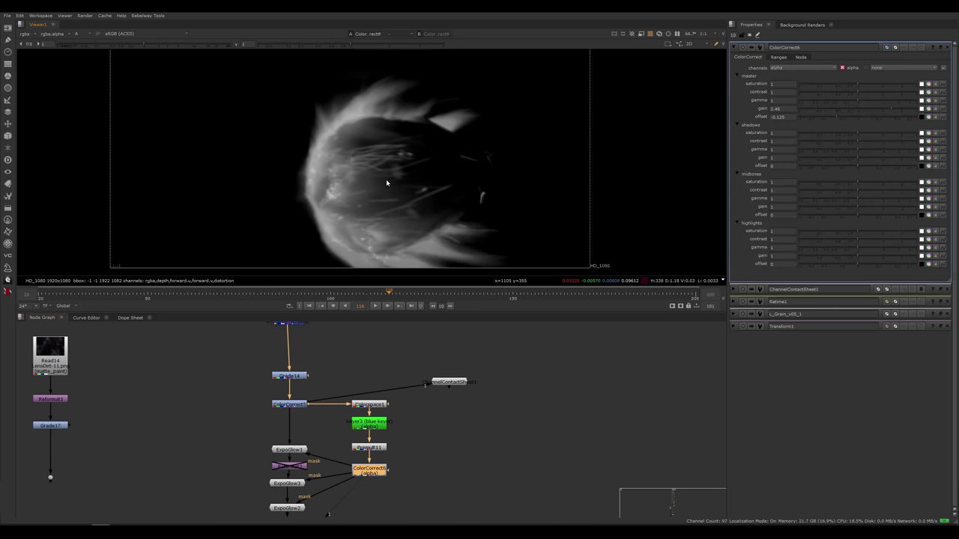
# Step: View the full-colour results of ExpoGlow3 and ExpoGlow2 and select the glow nodes in the main chain
pyautogui.click(294, 488)
pyautogui.press('1')
pyautogui.click(293, 511)
pyautogui.press('1')
pyautogui.press('a')
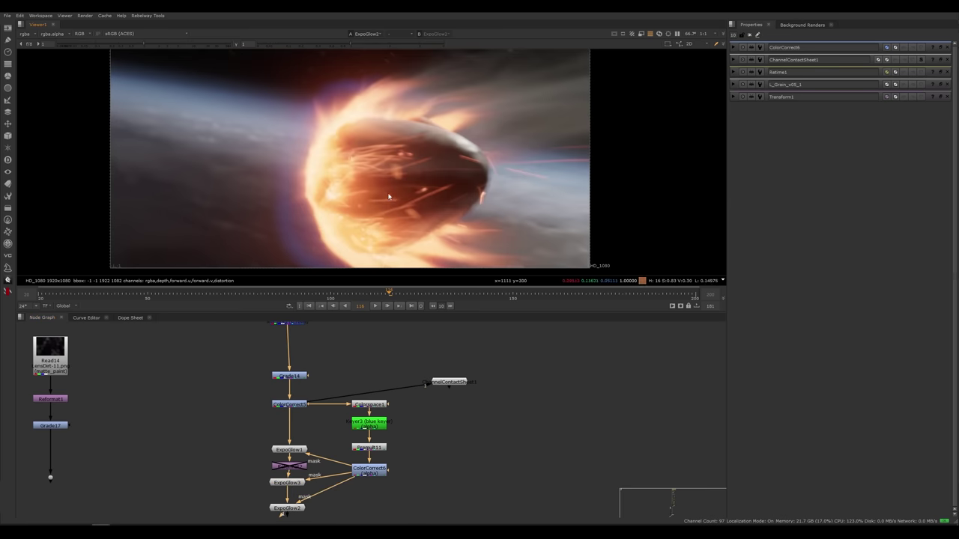
pyautogui.scroll(-1, 388, 196)
pyautogui.moveTo(311, 433); pyautogui.dragTo(315, 381, button='middle')
pyautogui.moveTo(319, 379); pyautogui.dragTo(270, 459)
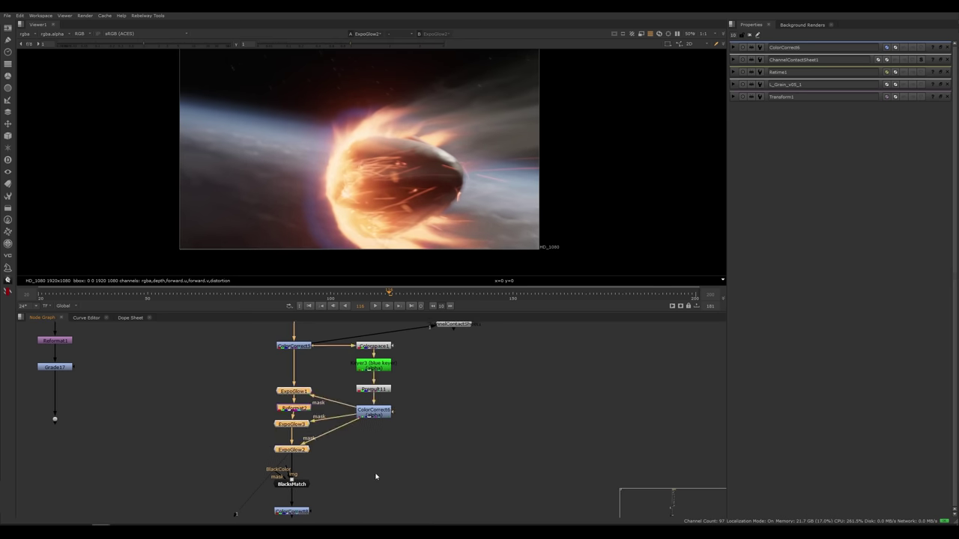
# Step: Enable and view the Merge37 node, toggling it to compare the fire's leading edge with and without the extra glow
pyautogui.moveTo(376, 476); pyautogui.dragTo(369, 352, button='middle')
pyautogui.moveTo(362, 472); pyautogui.dragTo(358, 342, button='middle')
pyautogui.click(297, 454)
pyautogui.press('d')
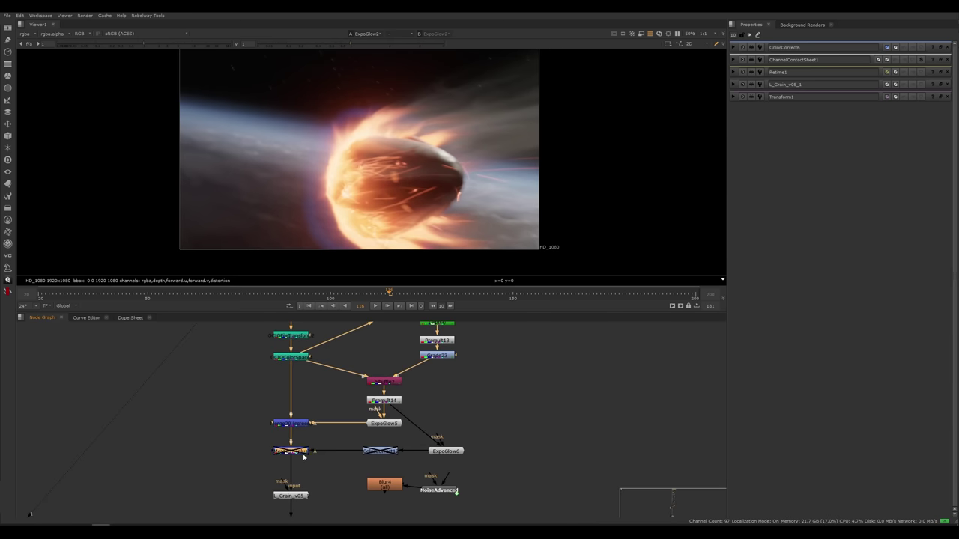
pyautogui.click(300, 453)
pyautogui.press('1')
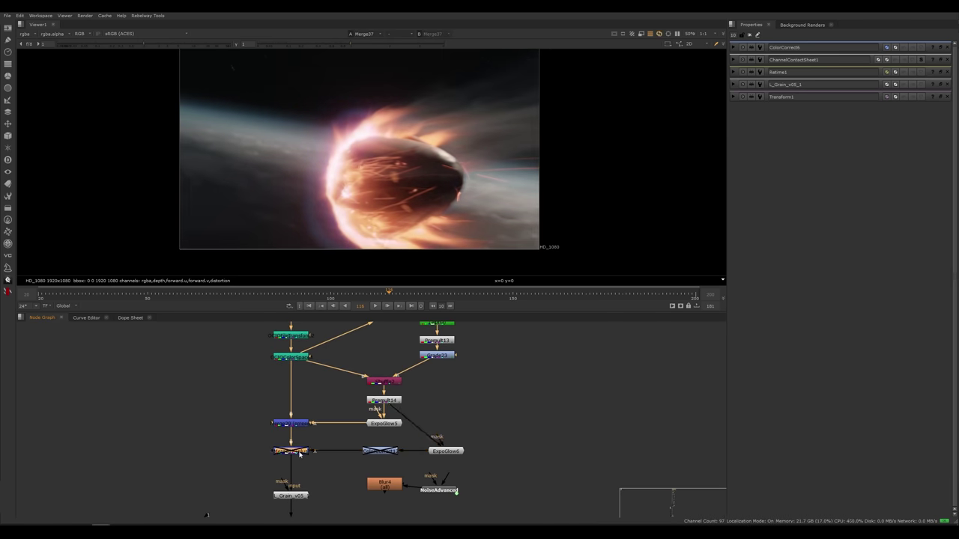
pyautogui.scroll(4, 365, 164)
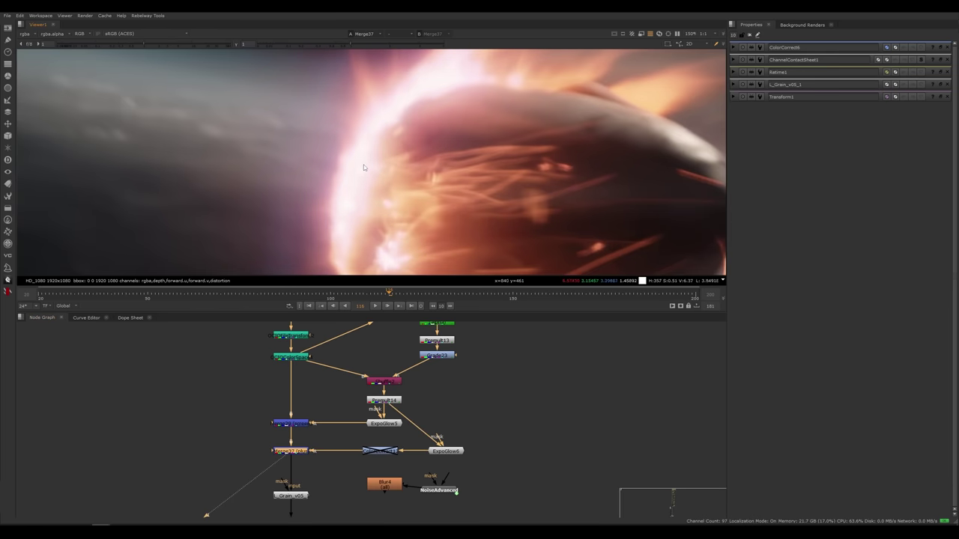
pyautogui.press('d')
pyautogui.press('d')
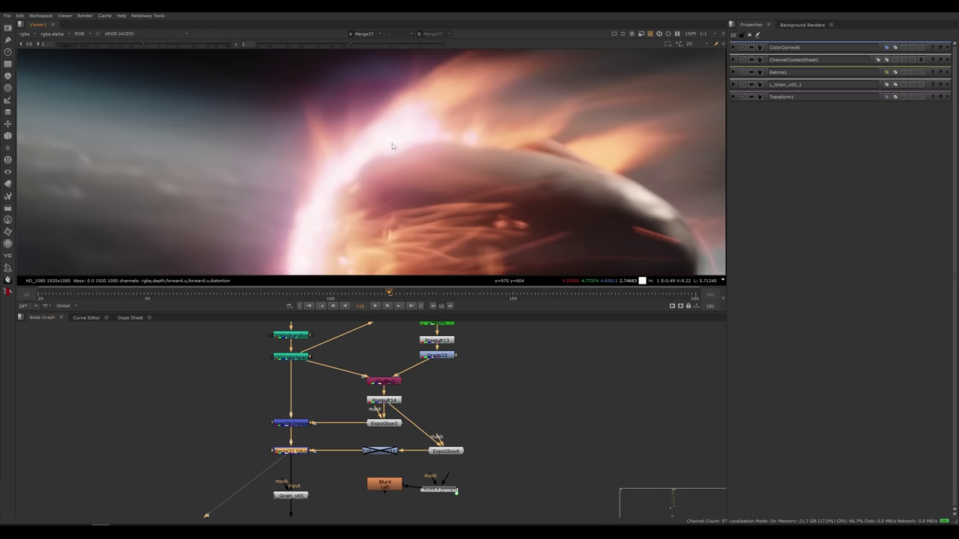
pyautogui.scroll(-3, 375, 149)
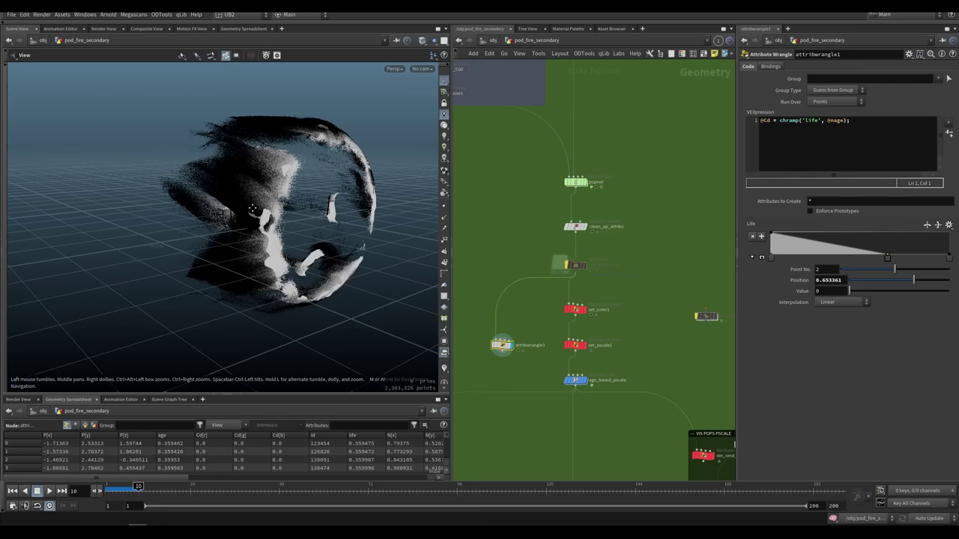
# Step: Switch to Houdini and examine the pod_fire_secondary particles from another angle
pyautogui.moveTo(252, 209); pyautogui.dragTo(229, 209)
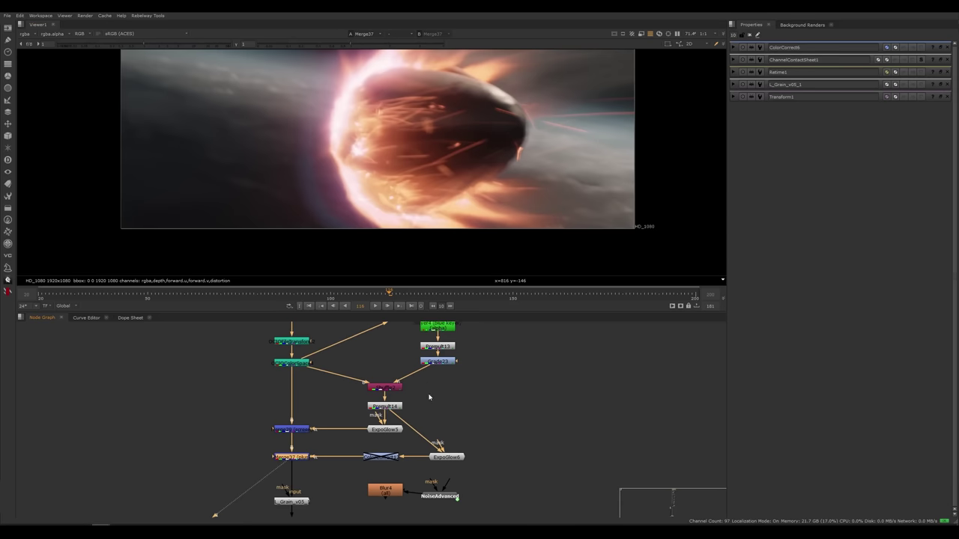
# Step: Switch back to Nuke and view the second key branch through Colorspace2, Premult13 and Grade23
pyautogui.moveTo(397, 368); pyautogui.dragTo(412, 381, button='middle')
pyautogui.click(446, 351)
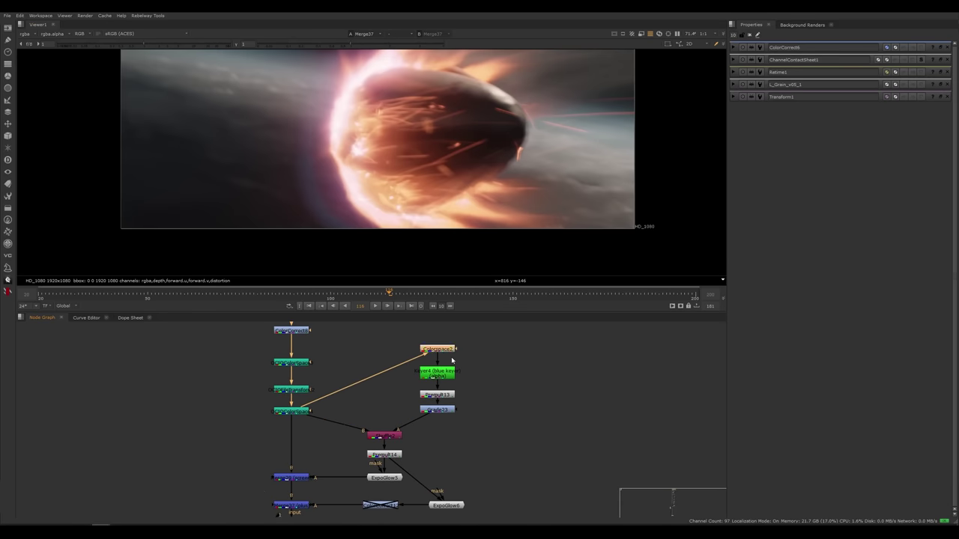
pyautogui.press('1')
pyautogui.click(447, 397)
pyautogui.press('1')
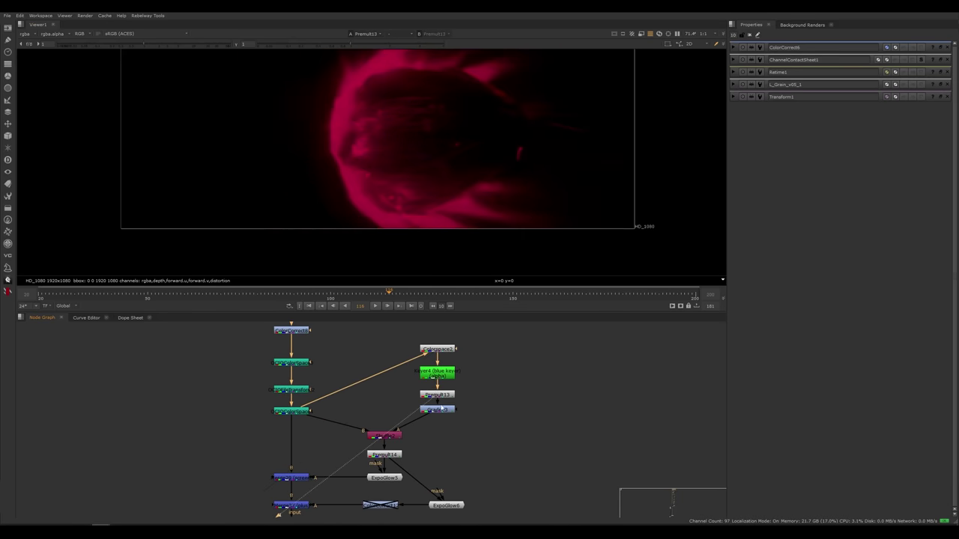
pyautogui.click(439, 410)
pyautogui.press('1')
pyautogui.scroll(-2, 371, 121)
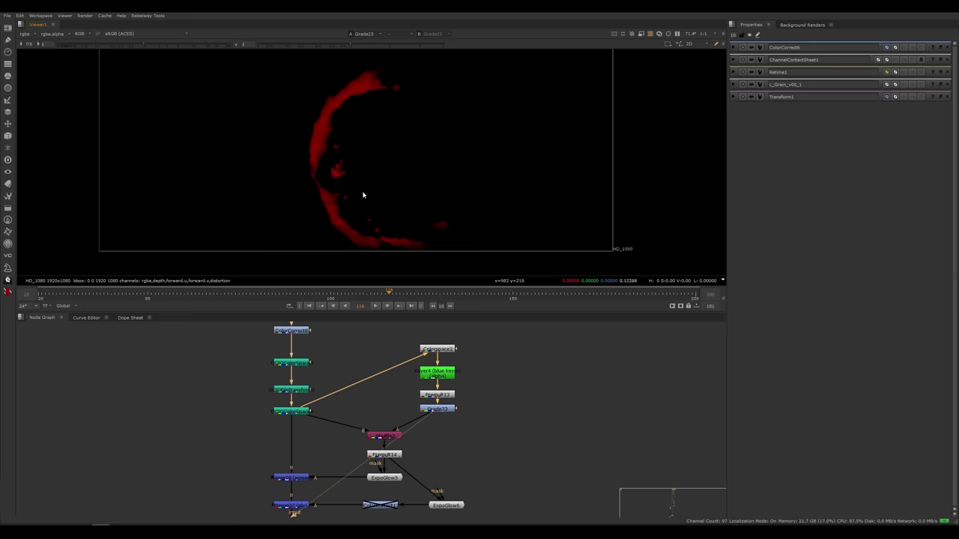
# Step: View the fire-edge isolation through the merge below Grade23, Premult14 and the ExpoGlow5 glow
pyautogui.click(392, 433)
pyautogui.press('1')
pyautogui.click(392, 454)
pyautogui.press('1')
pyautogui.click(430, 456)
pyautogui.moveTo(430, 455); pyautogui.dragTo(426, 397, button='middle')
pyautogui.click(380, 419)
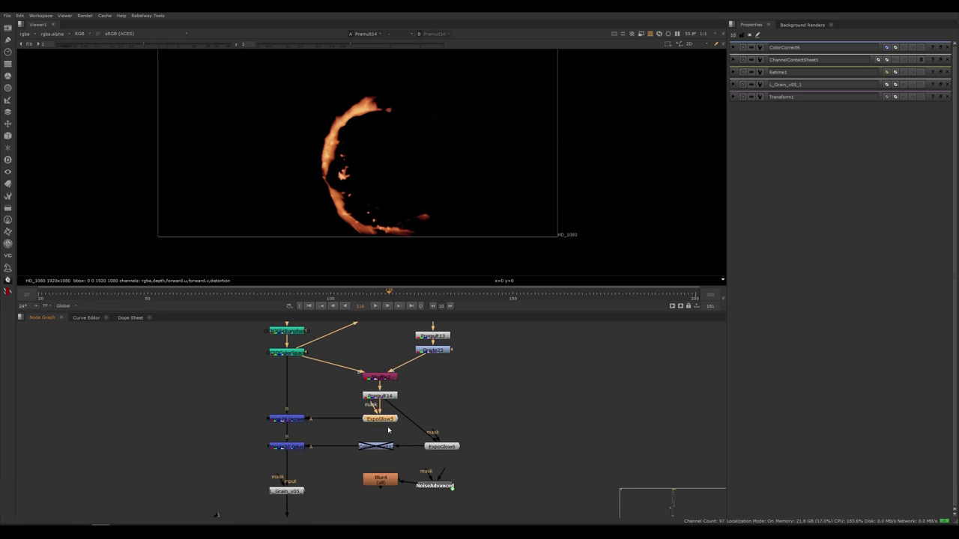
pyautogui.press('1')
pyautogui.scroll(2, 337, 136)
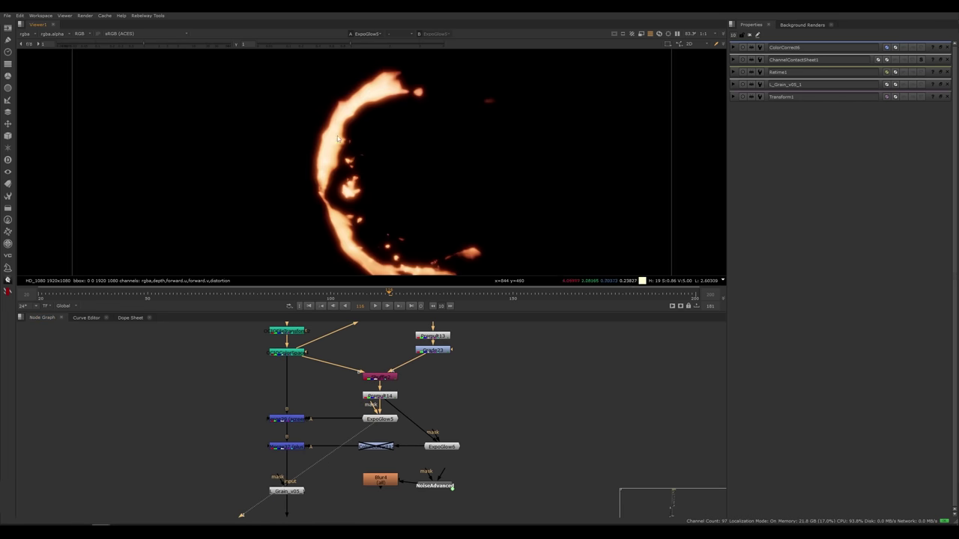
# Step: View the merge fed by ExpoGlow5, and toggle ExpoGlow6 off and on to check its blue glow
pyautogui.click(294, 419)
pyautogui.press('1')
pyautogui.click(439, 449)
pyautogui.press('1')
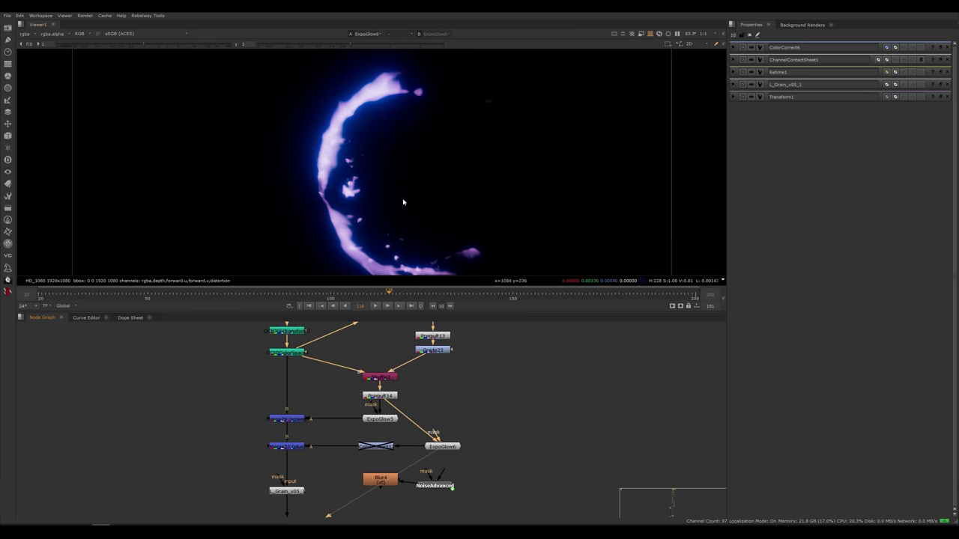
pyautogui.click(447, 449)
pyautogui.press('d')
pyautogui.press('d')
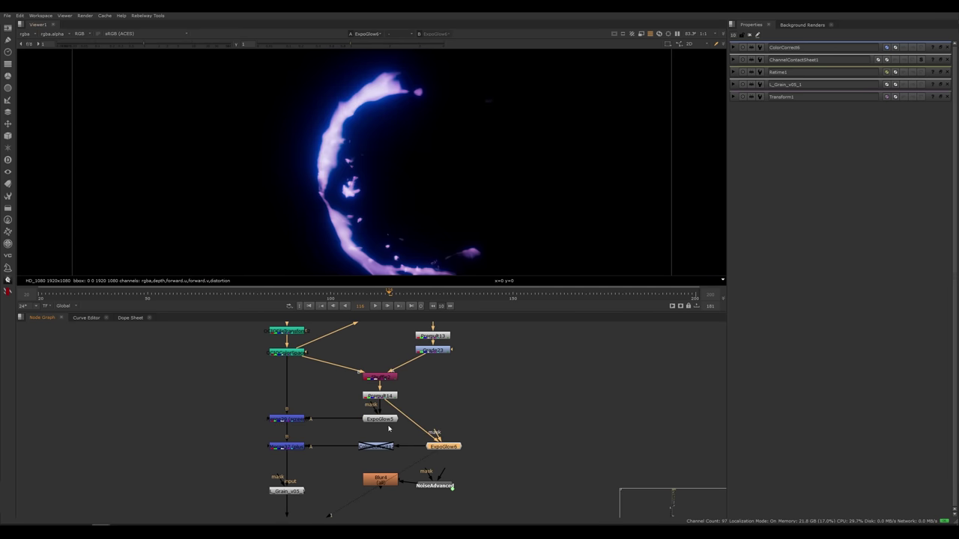
# Step: View the Merge37 composite and toggle the node off and on to judge the blue glow around the pod
pyautogui.click(286, 450)
pyautogui.press('1')
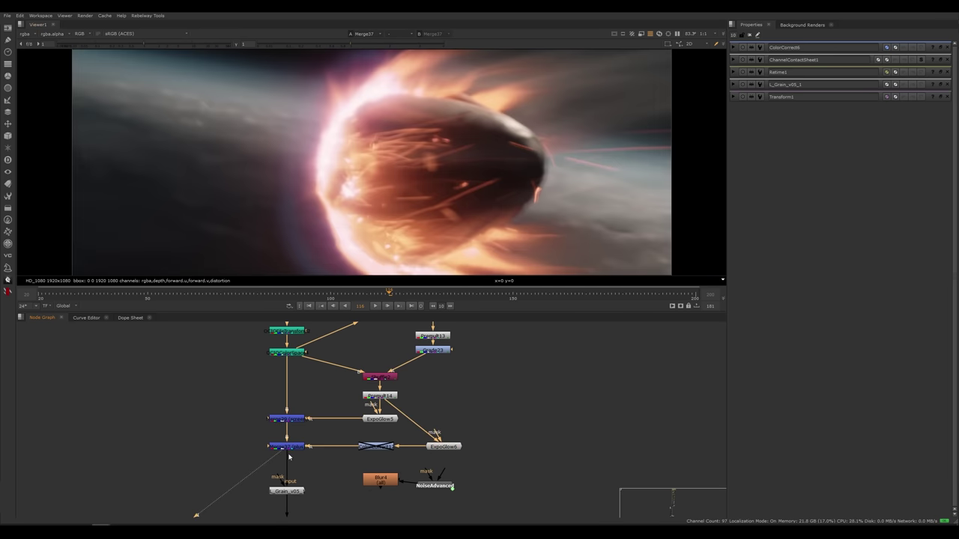
pyautogui.click(290, 450)
pyautogui.press('d')
pyautogui.press('d')
pyautogui.scroll(-2, 362, 182)
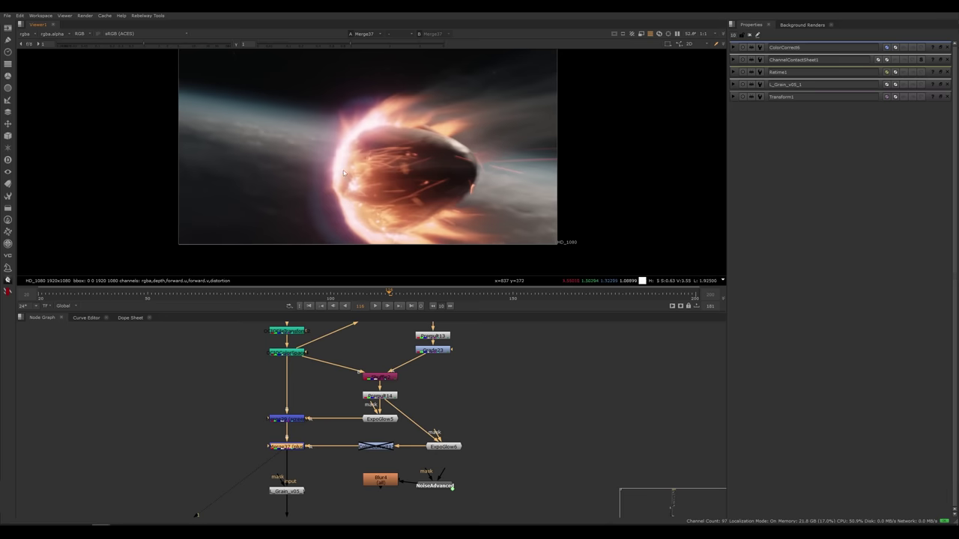
pyautogui.scroll(2, 354, 140)
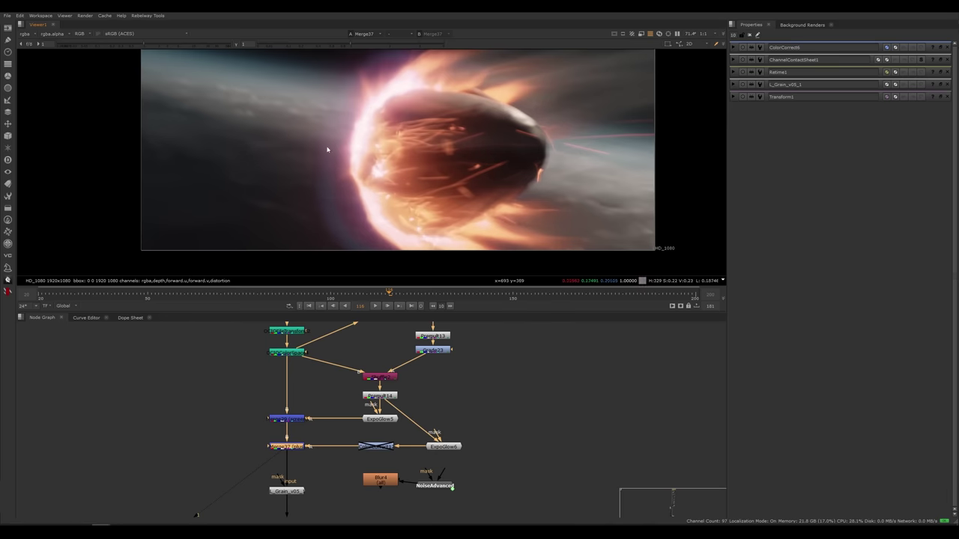
pyautogui.moveTo(334, 220); pyautogui.dragTo(309, 243, button='middle')
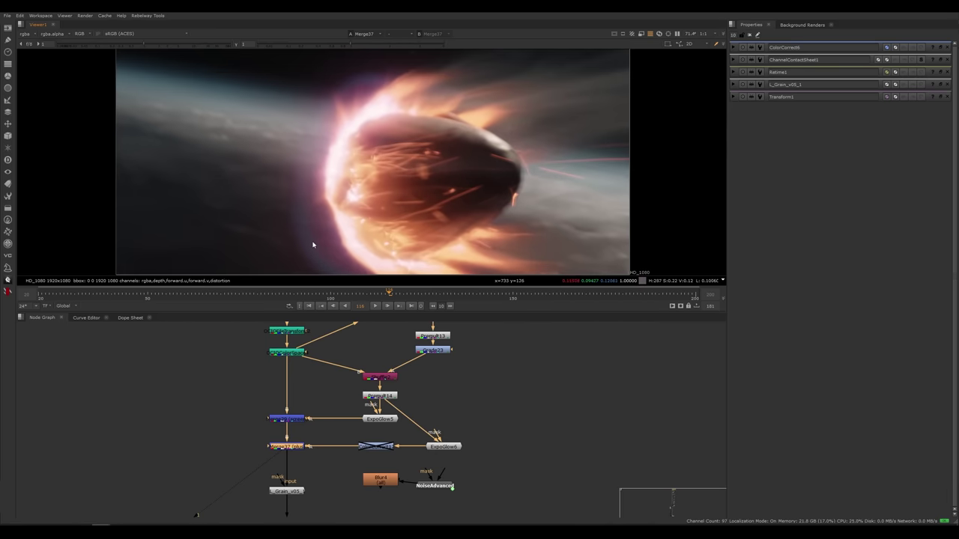
pyautogui.scroll(3, 334, 185)
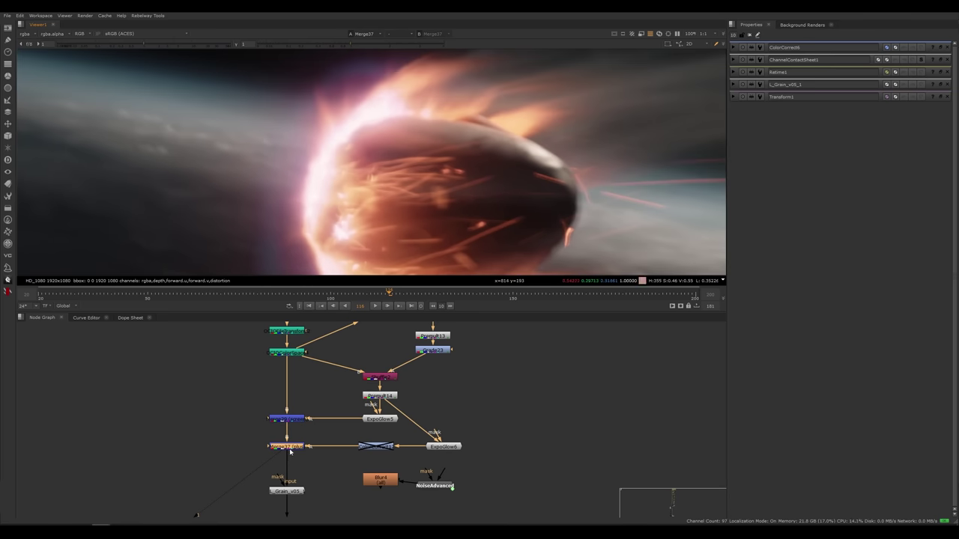
pyautogui.press('d')
pyautogui.scroll(-4, 335, 183)
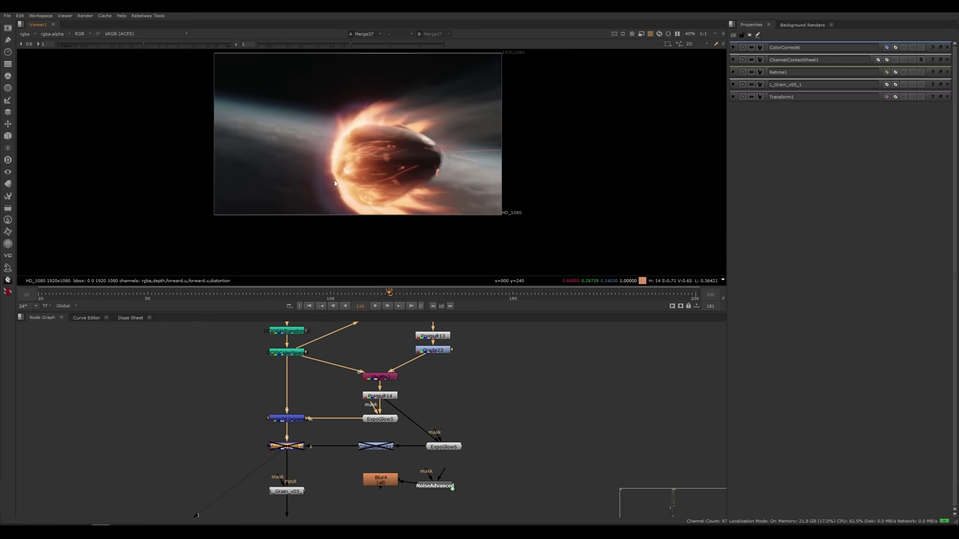
pyautogui.press('d')
pyautogui.scroll(1, 361, 170)
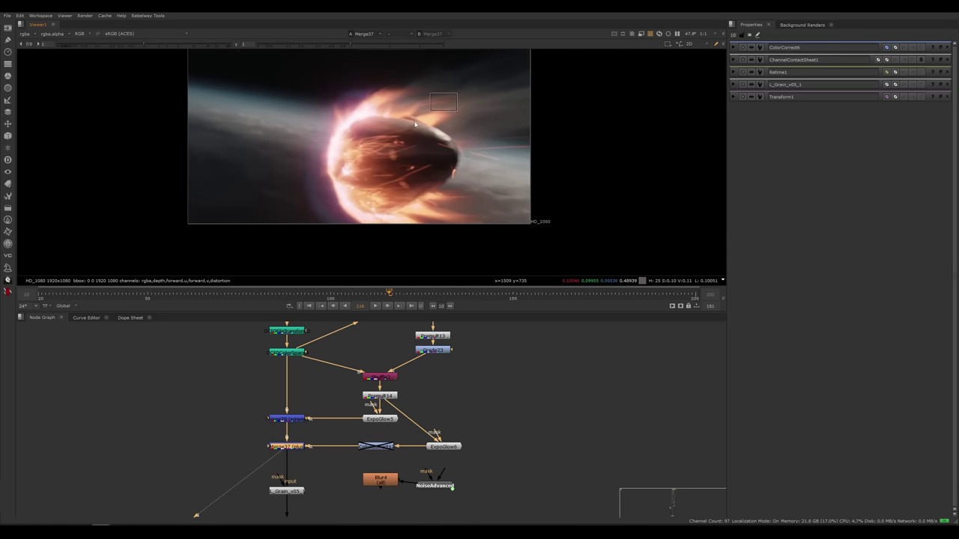
pyautogui.scroll(-5, 311, 446)
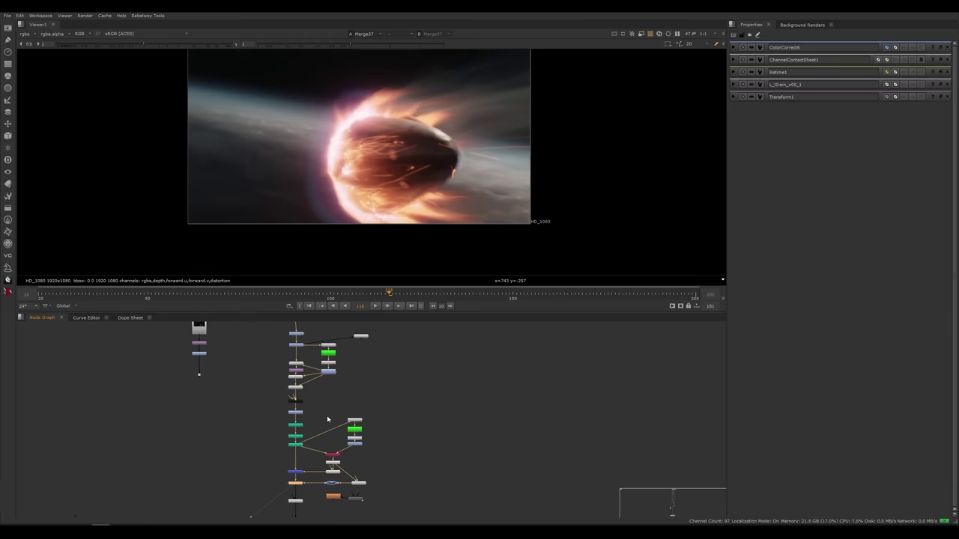
pyautogui.moveTo(317, 413); pyautogui.dragTo(329, 419, button='middle')
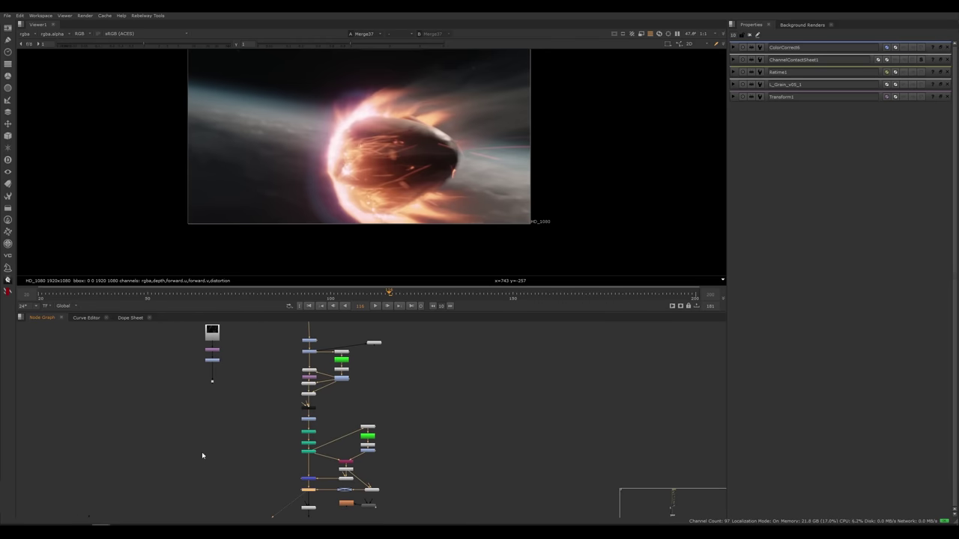
# Step: Switch to Houdini and display the set_color1 wrangle in pod_fire_secondary with its age-based colour ramp
pyautogui.click(177, 496)
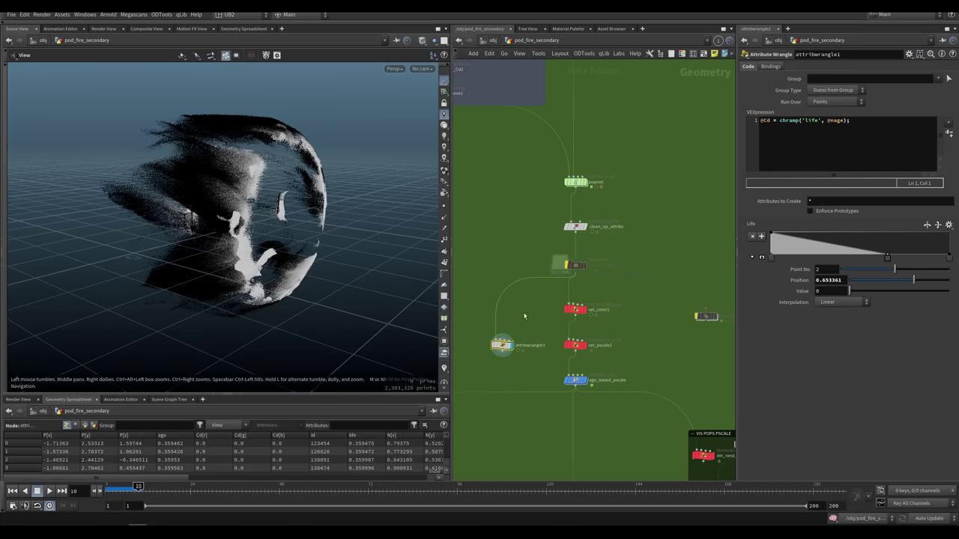
pyautogui.click(595, 311)
pyautogui.click(585, 310)
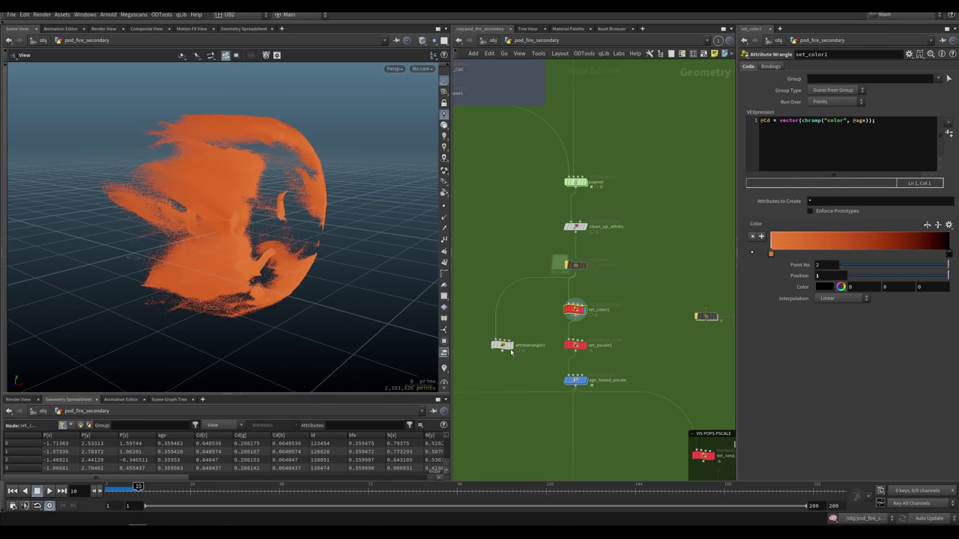
# Step: Display set_pscale1 and age_based_pscale in turn, and examine the random pscale expression in the set_pscale1 wrangle
pyautogui.moveTo(506, 347); pyautogui.dragTo(497, 335)
pyautogui.moveTo(607, 333); pyautogui.dragTo(581, 315, button='middle')
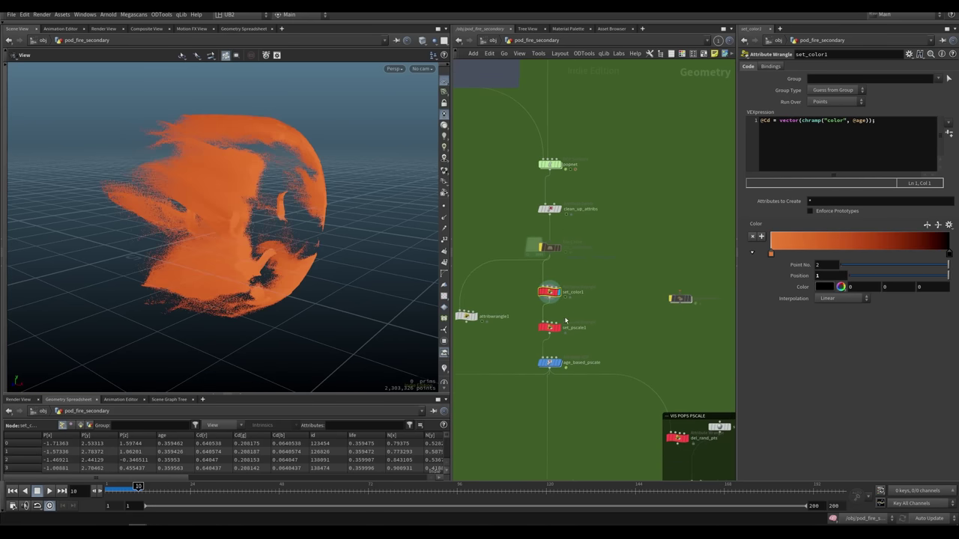
pyautogui.scroll(1, 566, 321)
pyautogui.press('Down')
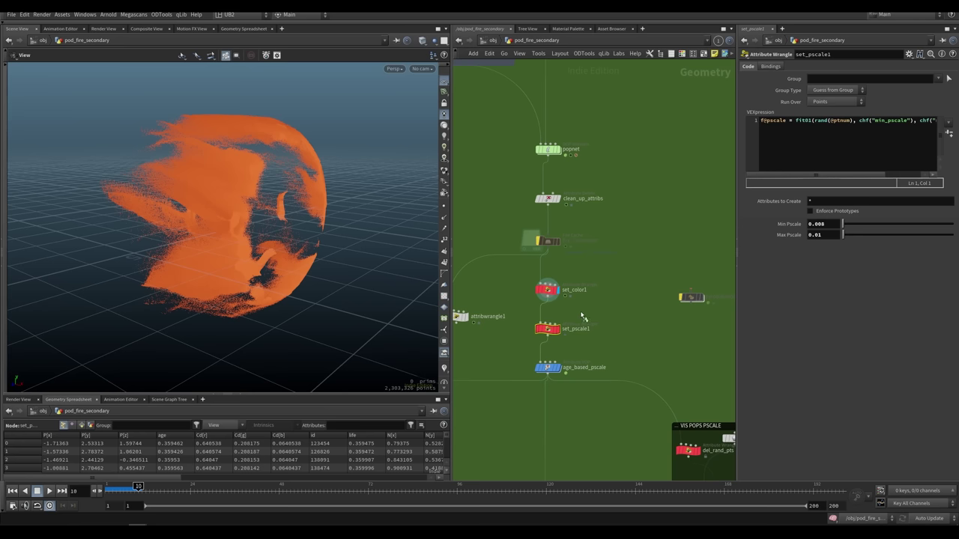
pyautogui.press('r')
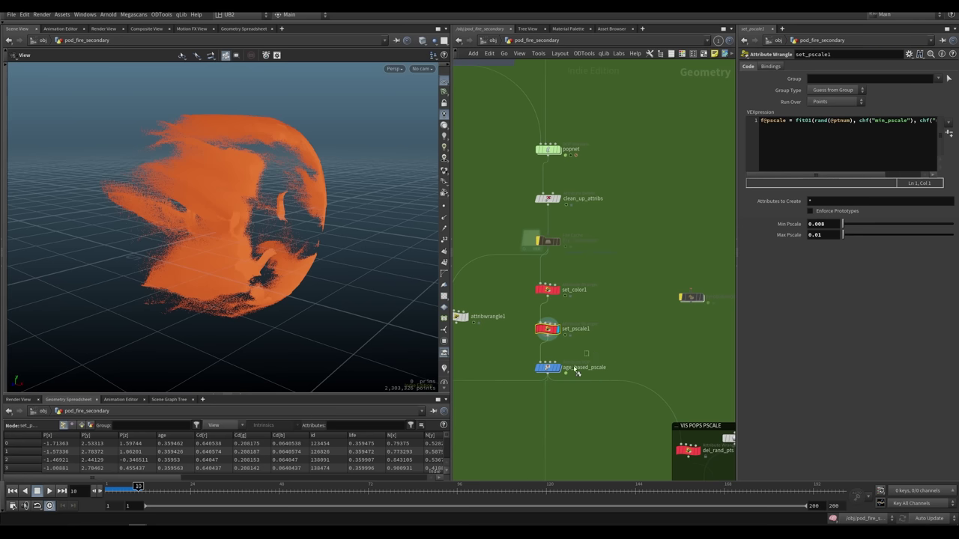
pyautogui.click(575, 368)
pyautogui.press('r')
pyautogui.click(585, 331)
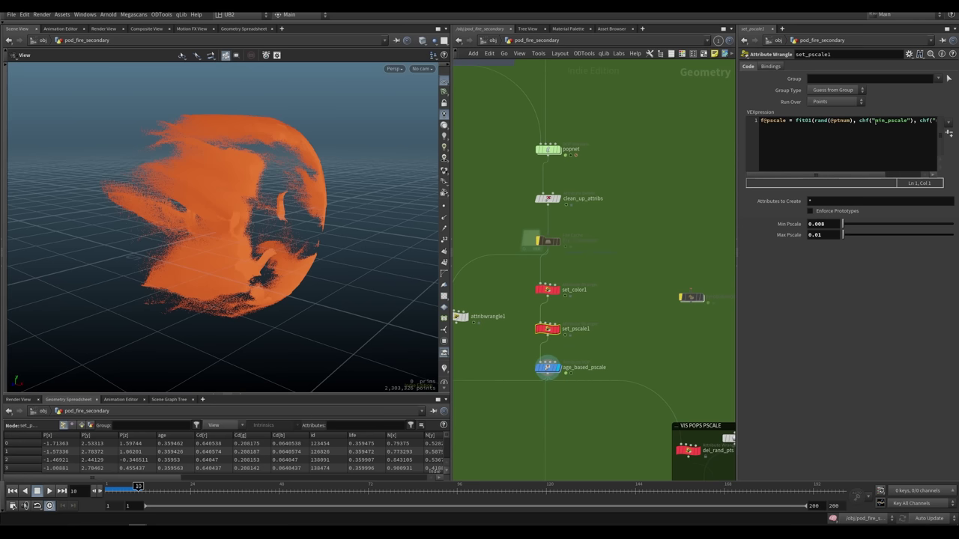
pyautogui.moveTo(845, 176); pyautogui.dragTo(824, 174)
# Step: Select age_based_pscale, display copytopoints2 in the VIS POPS PSCALE box, and inspect the particle sizes around the pod up close
pyautogui.click(549, 368)
pyautogui.moveTo(581, 360); pyautogui.dragTo(557, 331, button='middle')
pyautogui.scroll(-3, 577, 313)
pyautogui.press('r')
pyautogui.moveTo(606, 361); pyautogui.dragTo(631, 390)
pyautogui.moveTo(278, 197); pyautogui.dragTo(242, 263, button='right')
pyautogui.moveTo(257, 271); pyautogui.dragTo(385, 278)
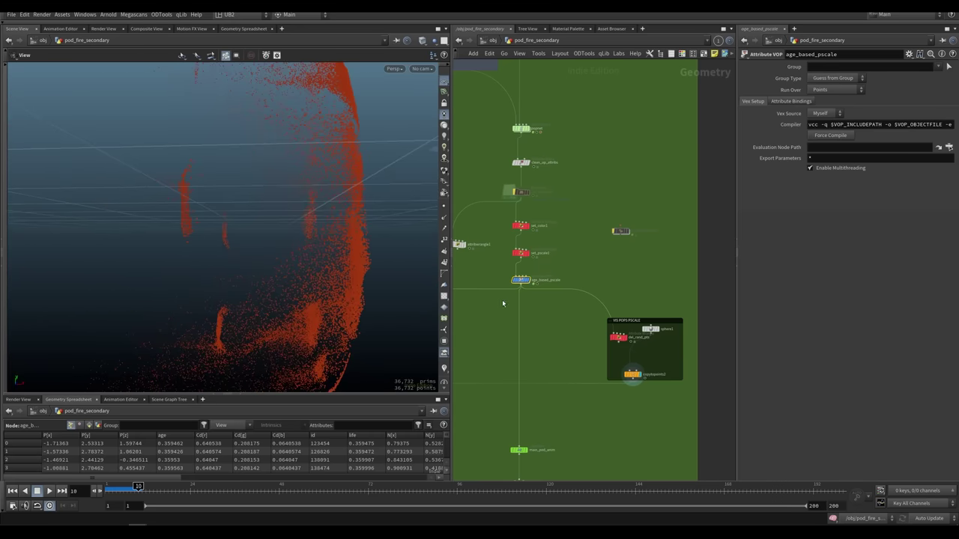
pyautogui.moveTo(337, 300); pyautogui.dragTo(304, 267)
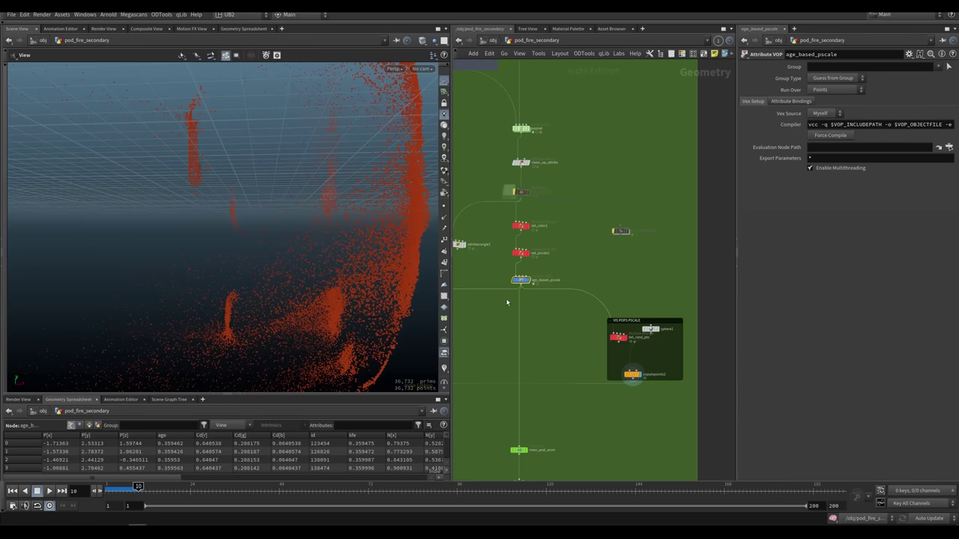
# Step: Open the age_based_pscale VOP network and examine its fit1 node and the chain through divide1, complement1 and multiply1
pyautogui.doubleClick(520, 281)
pyautogui.scroll(5, 554, 280)
pyautogui.moveTo(633, 201); pyautogui.dragTo(685, 208, button='middle')
pyautogui.moveTo(561, 229); pyautogui.dragTo(579, 222)
pyautogui.scroll(5, 516, 257)
pyautogui.moveTo(530, 251); pyautogui.dragTo(532, 287, button='middle')
pyautogui.moveTo(603, 278); pyautogui.dragTo(466, 271, button='middle')
pyautogui.moveTo(556, 185); pyautogui.dragTo(493, 247)
pyautogui.scroll(-2, 583, 216)
pyautogui.moveTo(628, 224); pyautogui.dragTo(587, 230, button='middle')
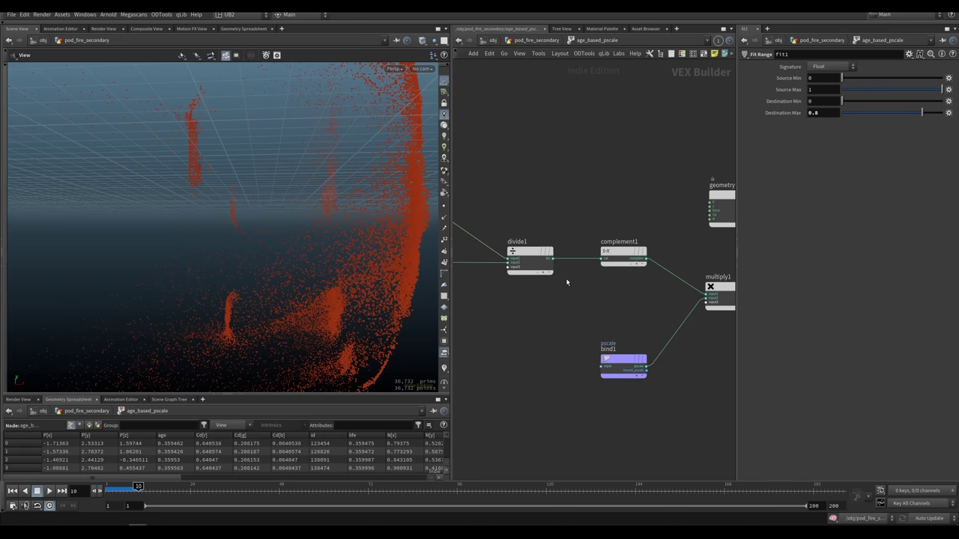
# Step: Return to the pod_fire_secondary network and examine the attribwrangle1 code that drives Cd from normalised age
pyautogui.press('u')
pyautogui.click(514, 254)
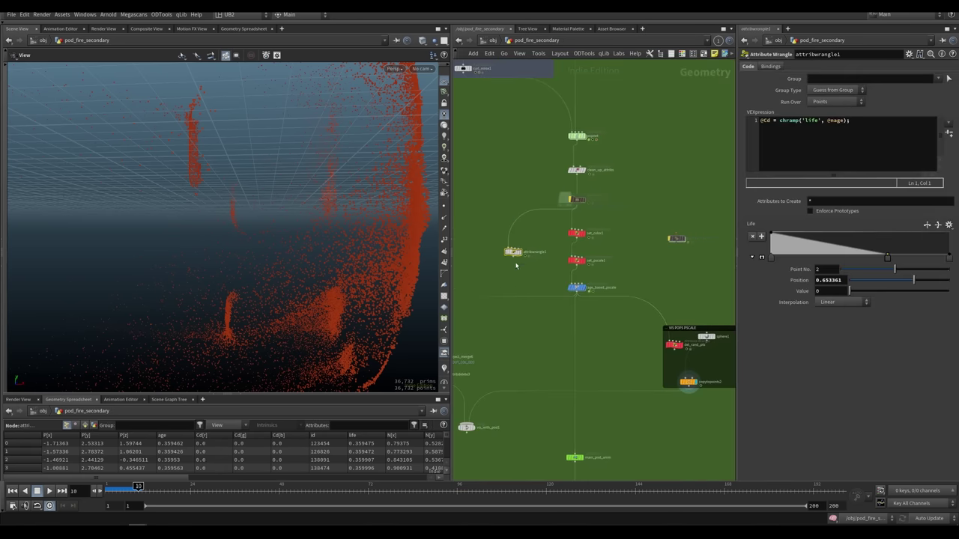
pyautogui.click(860, 138)
# Step: Reopen the age_based_pscale network and examine how divide1 combines the fitted age with the life attribute
pyautogui.click(576, 287)
pyautogui.moveTo(558, 306); pyautogui.dragTo(514, 263, button='middle')
pyautogui.press('i')
pyautogui.middleClick(514, 262)
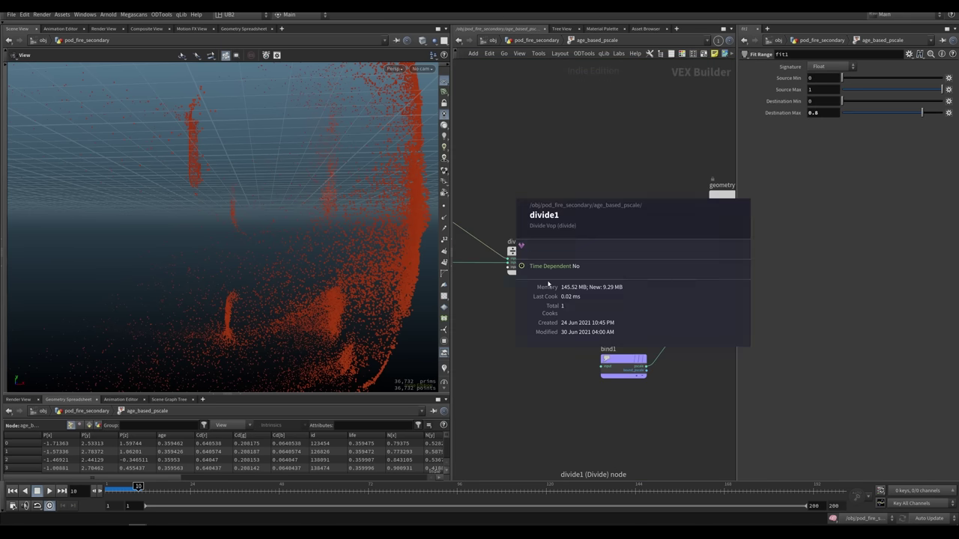
pyautogui.moveTo(509, 307); pyautogui.dragTo(692, 305, button='middle')
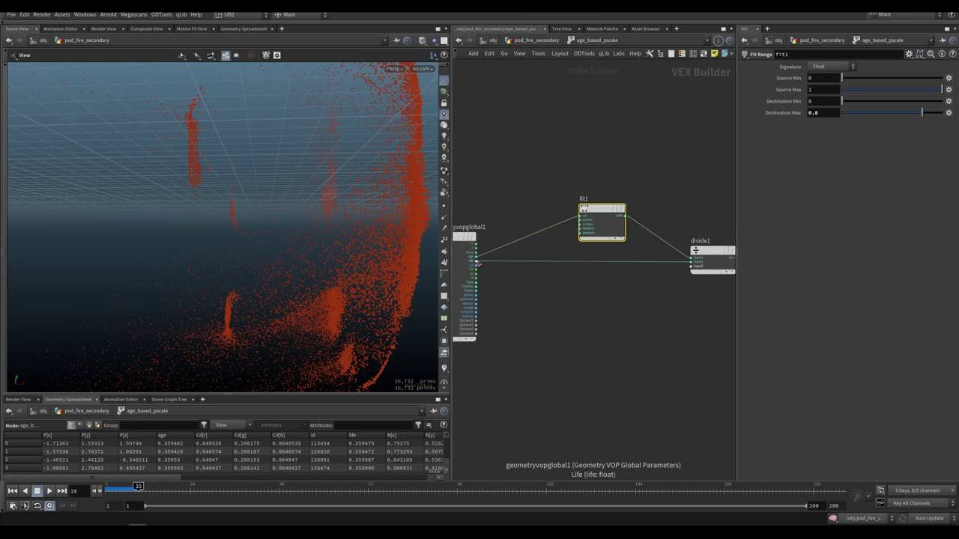
pyautogui.moveTo(655, 250); pyautogui.dragTo(576, 252, button='middle')
pyautogui.moveTo(639, 178); pyautogui.dragTo(510, 290)
pyautogui.moveTo(622, 297); pyautogui.dragTo(576, 291, button='middle')
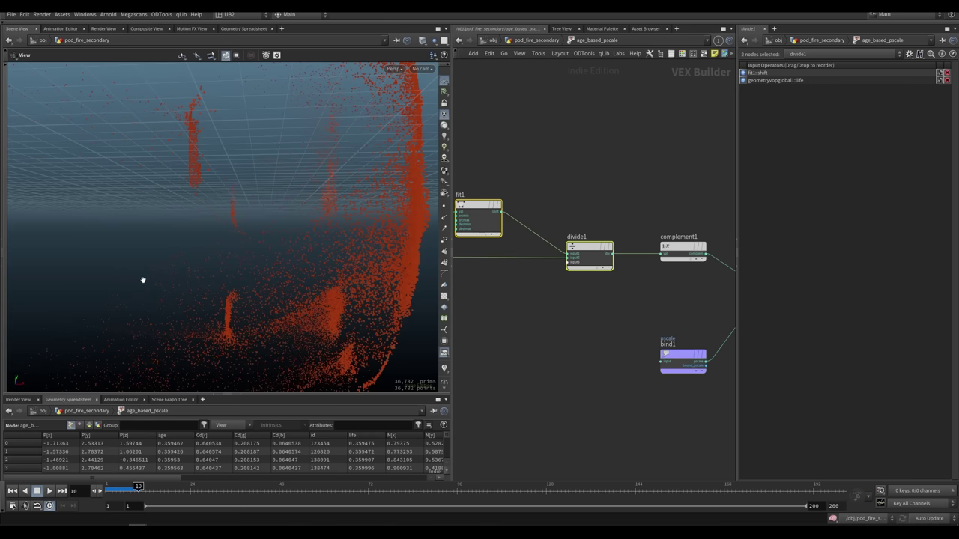
# Step: Follow complement1 and multiply1 to the bind2 pscale export, then return to the pod_fire_secondary network
pyautogui.moveTo(648, 207); pyautogui.dragTo(555, 208, button='middle')
pyautogui.moveTo(629, 215); pyautogui.dragTo(565, 216, button='middle')
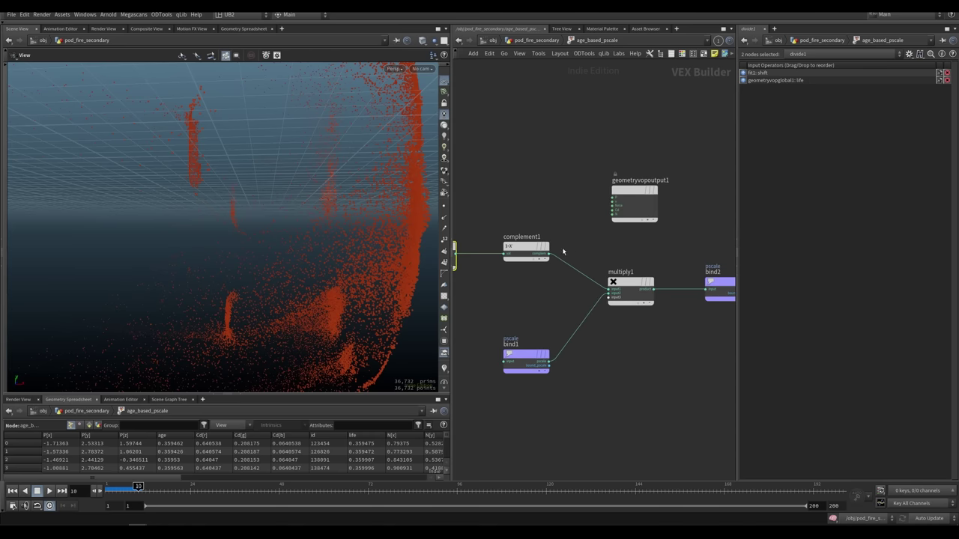
pyautogui.hscroll(2, 563, 251)
pyautogui.click(678, 285)
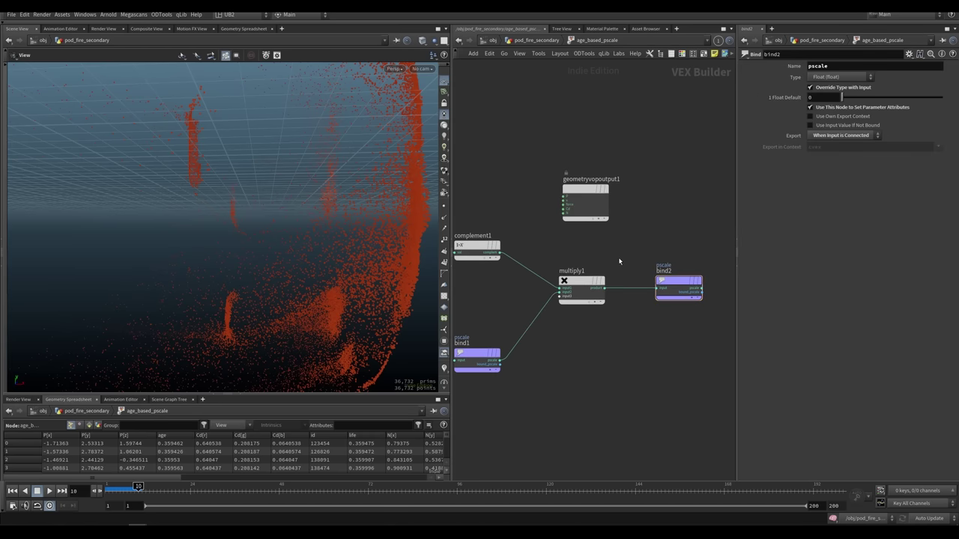
pyautogui.press('u')
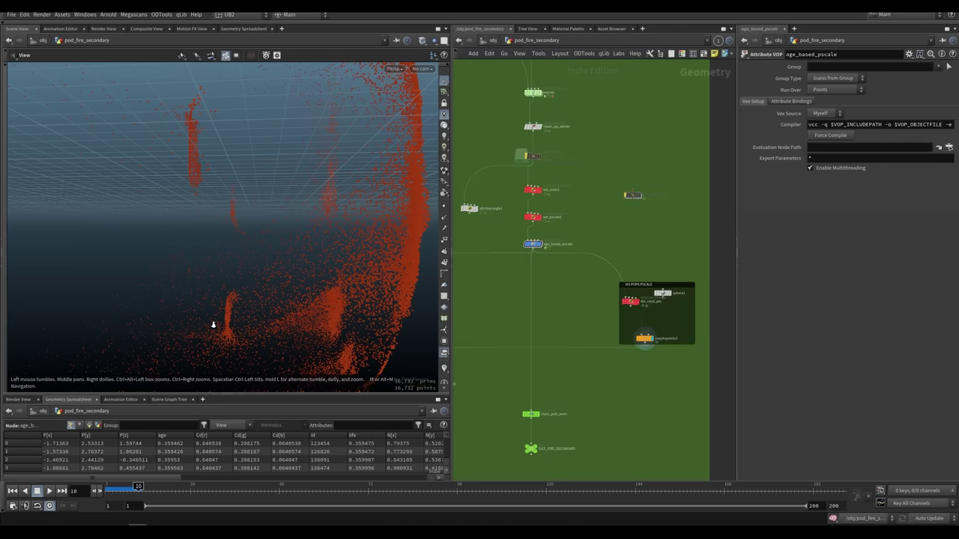
# Step: Display age_based_pscale, select copytopoints2, then display OUT_FIRE_SECONDARY to view the complete secondary fire
pyautogui.moveTo(214, 325); pyautogui.dragTo(273, 302)
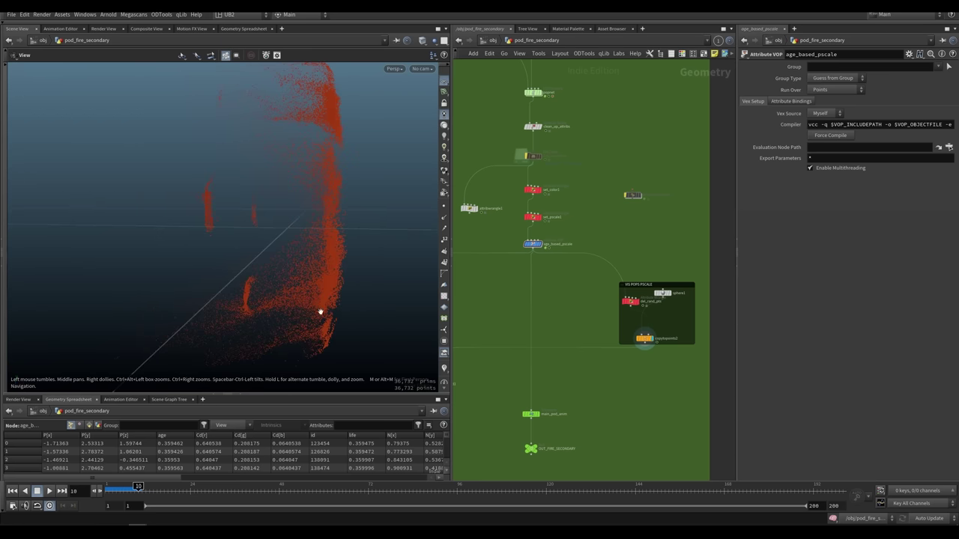
pyautogui.moveTo(591, 322); pyautogui.dragTo(625, 289, button='middle')
pyautogui.click(574, 213)
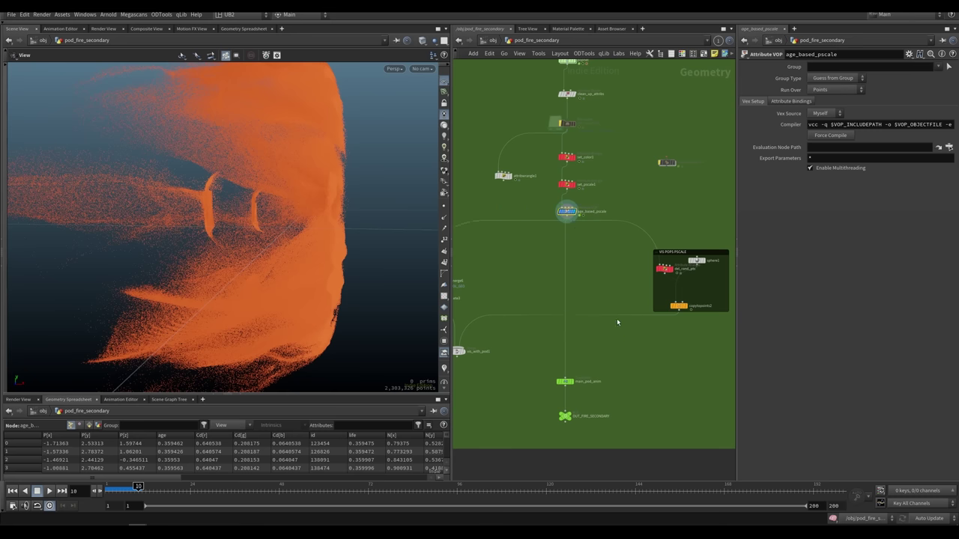
pyautogui.click(677, 305)
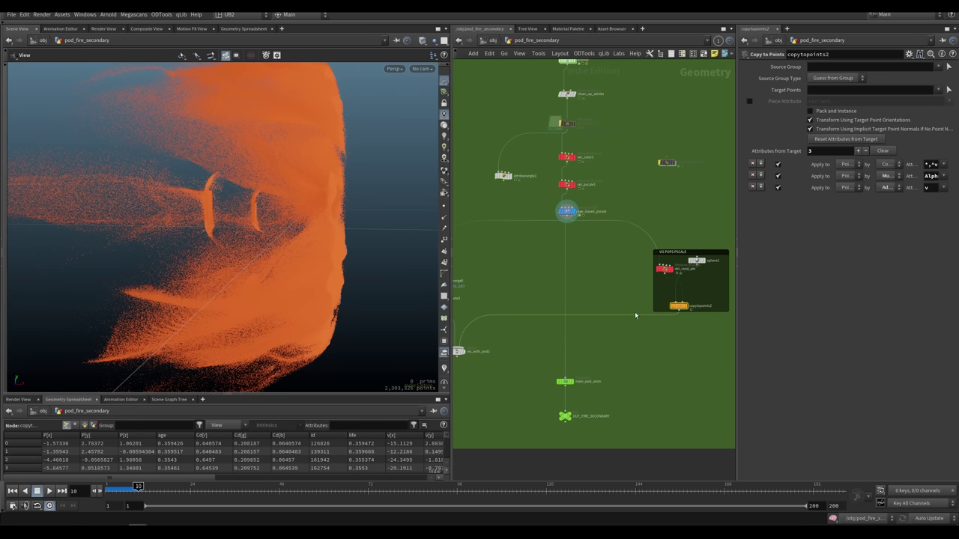
pyautogui.scroll(-3, 265, 237)
pyautogui.moveTo(265, 238); pyautogui.dragTo(232, 272)
pyautogui.moveTo(609, 398); pyautogui.dragTo(564, 415)
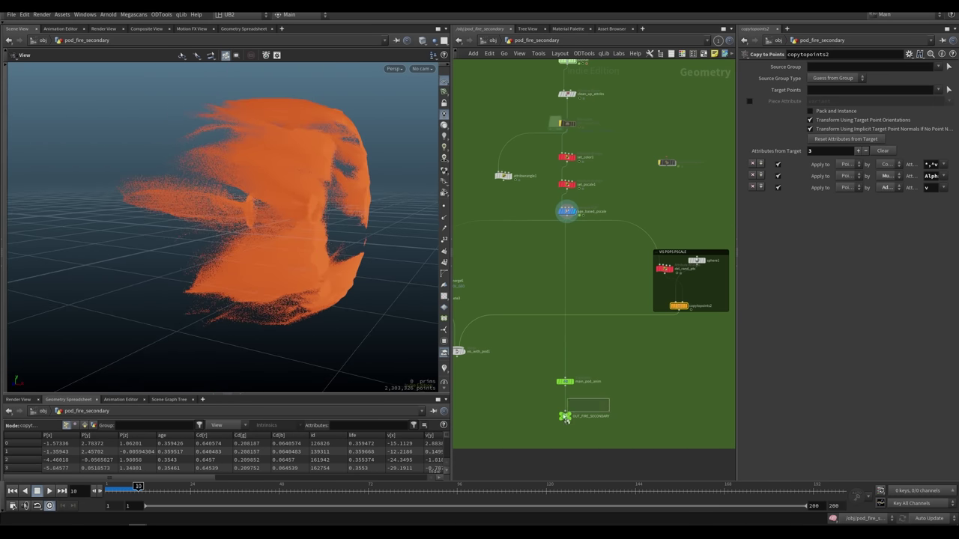
pyautogui.click(565, 417)
pyautogui.moveTo(292, 247)
pyautogui.mouseDown()
pyautogui.moveTo(263, 272)
pyautogui.moveTo(210, 267)
pyautogui.moveTo(217, 295)
pyautogui.moveTo(280, 253)
pyautogui.mouseUp()
pyautogui.scroll(-3, 518, 282)
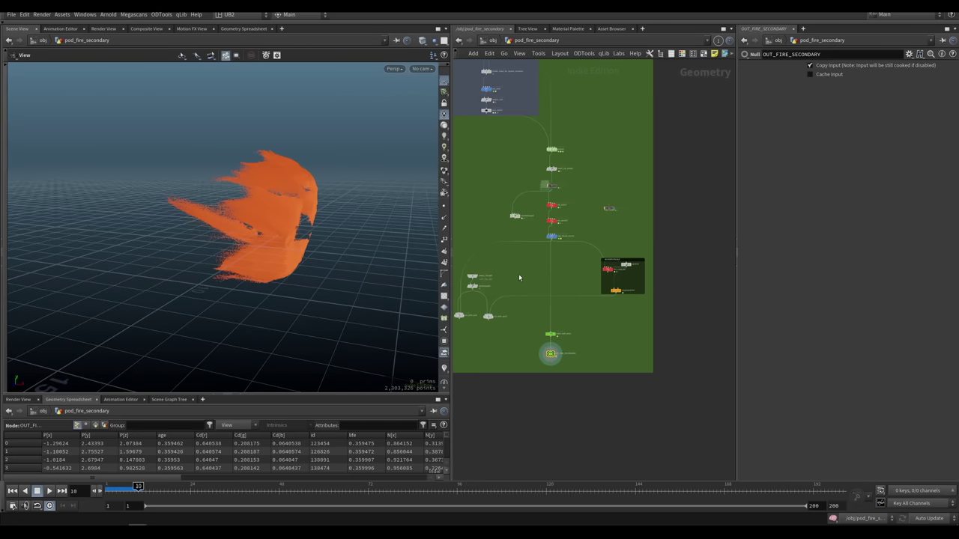
# Step: Go back to the object level, check pod_sparks, and open the pod_fire_trails network
pyautogui.press('u')
pyautogui.moveTo(604, 284); pyautogui.dragTo(641, 259)
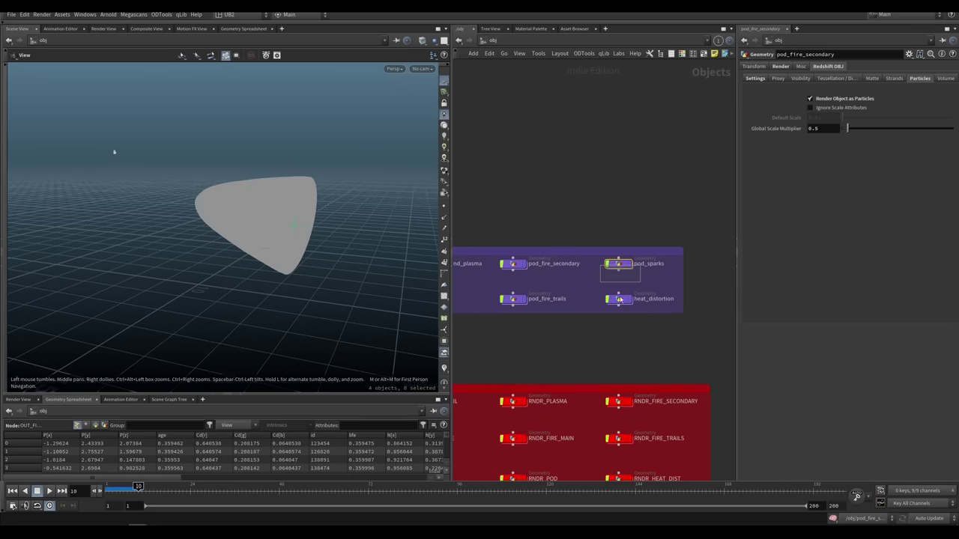
pyautogui.moveTo(555, 291); pyautogui.dragTo(589, 292, button='middle')
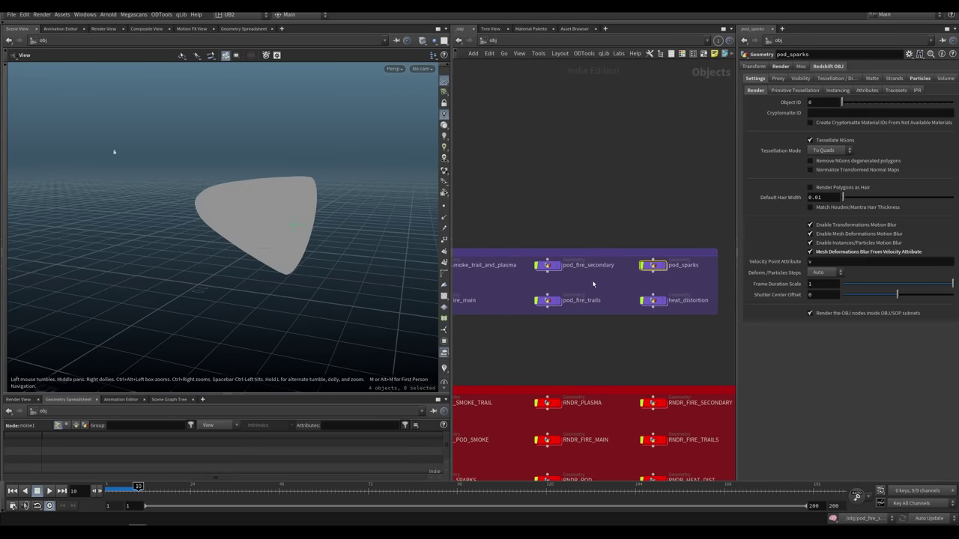
pyautogui.moveTo(594, 284); pyautogui.dragTo(535, 331)
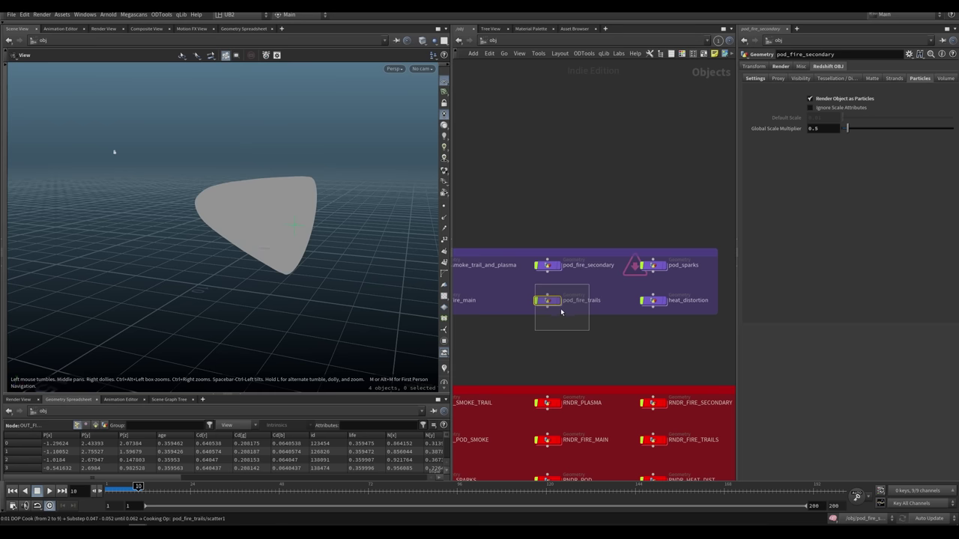
pyautogui.press('i')
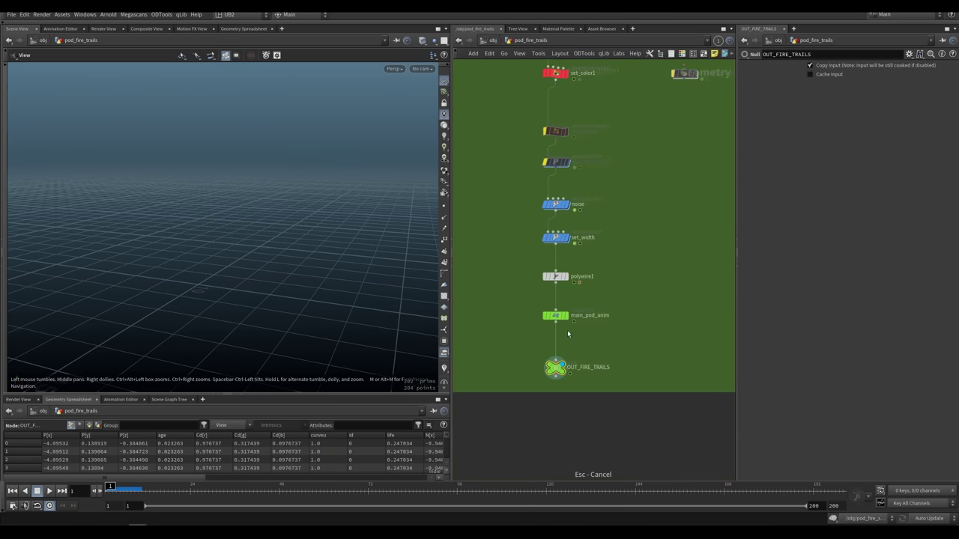
# Step: Display popnet in pod_fire_trails and play its particle simulation up to frame 19
pyautogui.moveTo(635, 201); pyautogui.dragTo(627, 338, button='middle')
pyautogui.scroll(-6, 619, 274)
pyautogui.moveTo(584, 235); pyautogui.dragTo(571, 383, button='middle')
pyautogui.scroll(4, 605, 390)
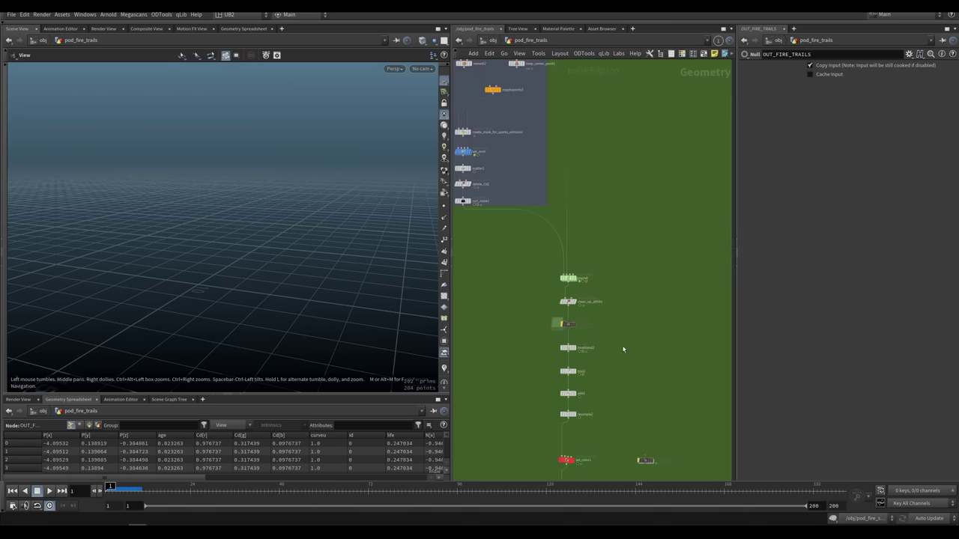
pyautogui.moveTo(602, 272); pyautogui.dragTo(568, 291)
pyautogui.click(568, 280)
pyautogui.press('Up')
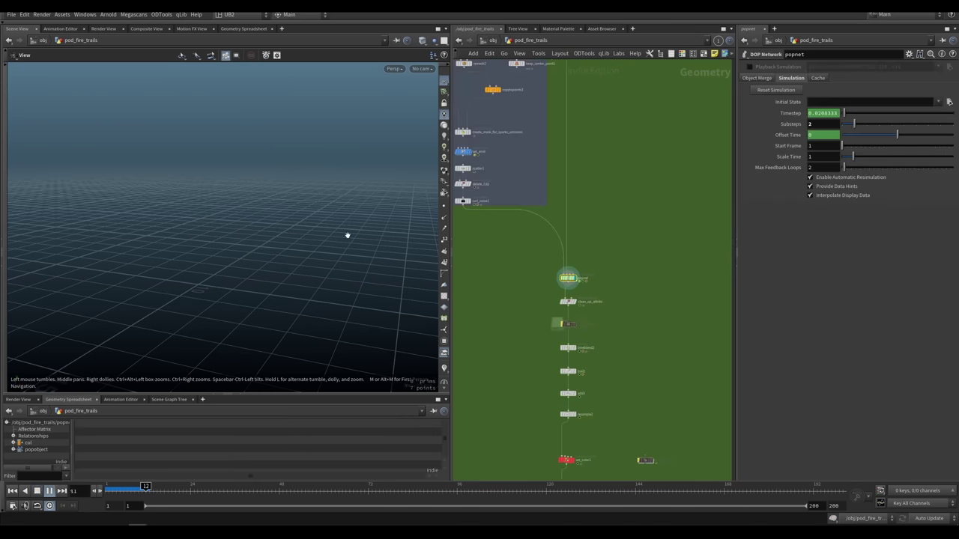
pyautogui.press('Up')
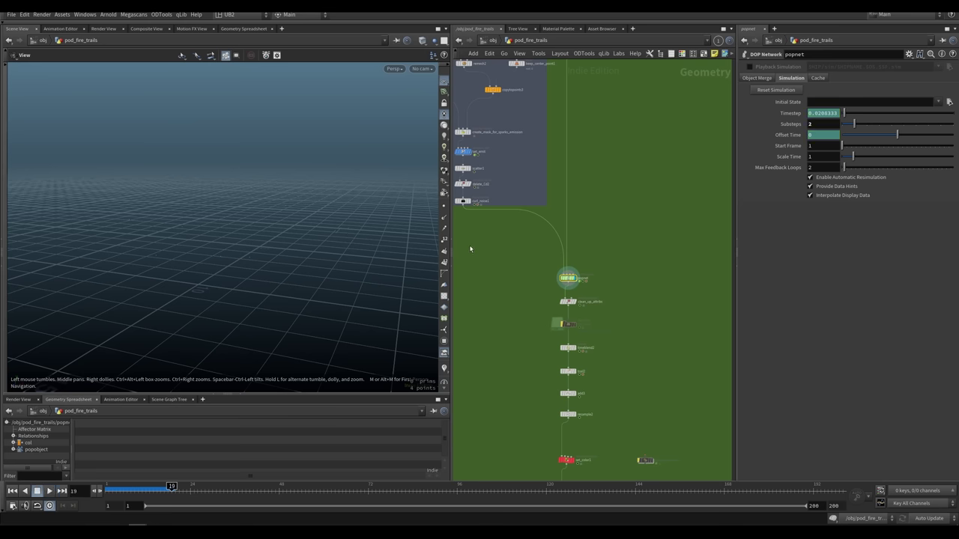
# Step: Return to the object level, select pod_sparks, and open the pod_fire_main network
pyautogui.press('u')
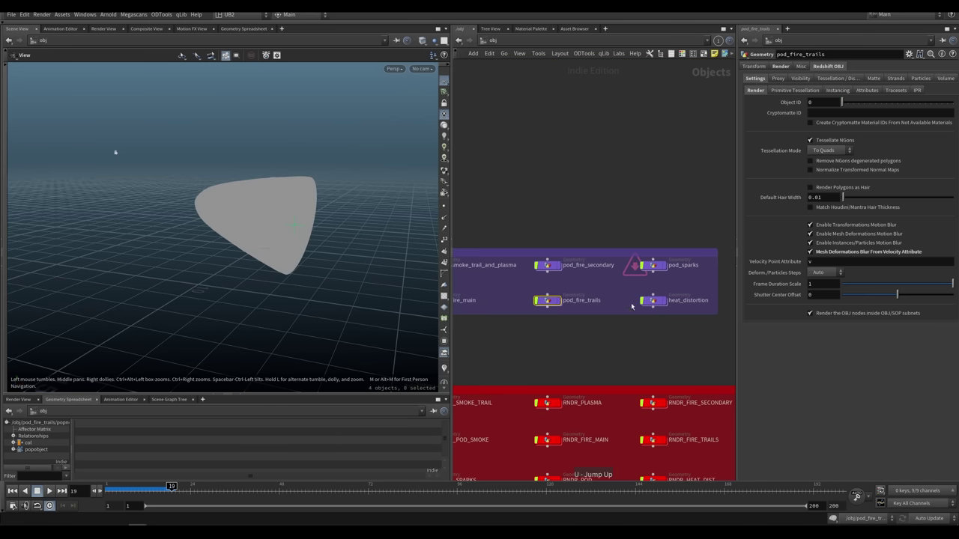
pyautogui.moveTo(627, 282); pyautogui.dragTo(661, 264)
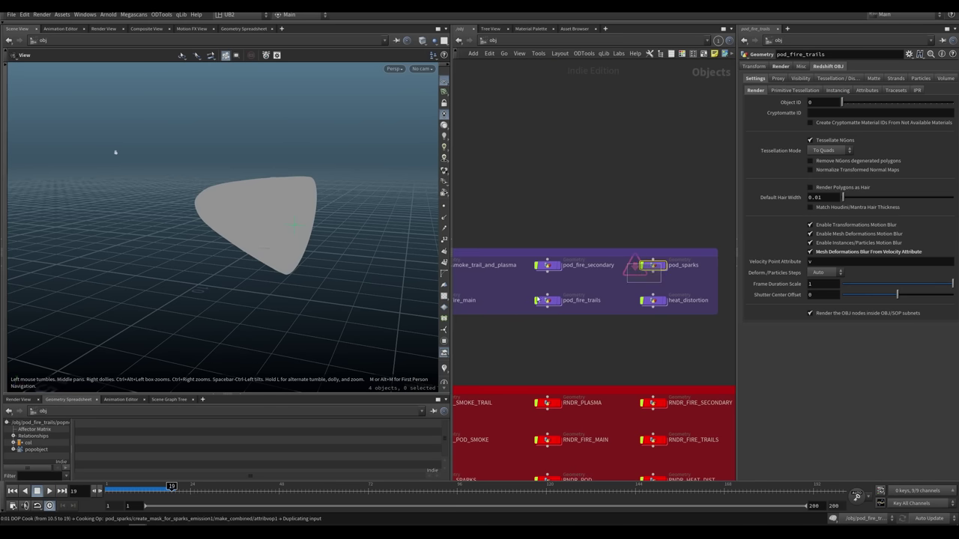
pyautogui.moveTo(536, 291); pyautogui.dragTo(593, 296, button='middle')
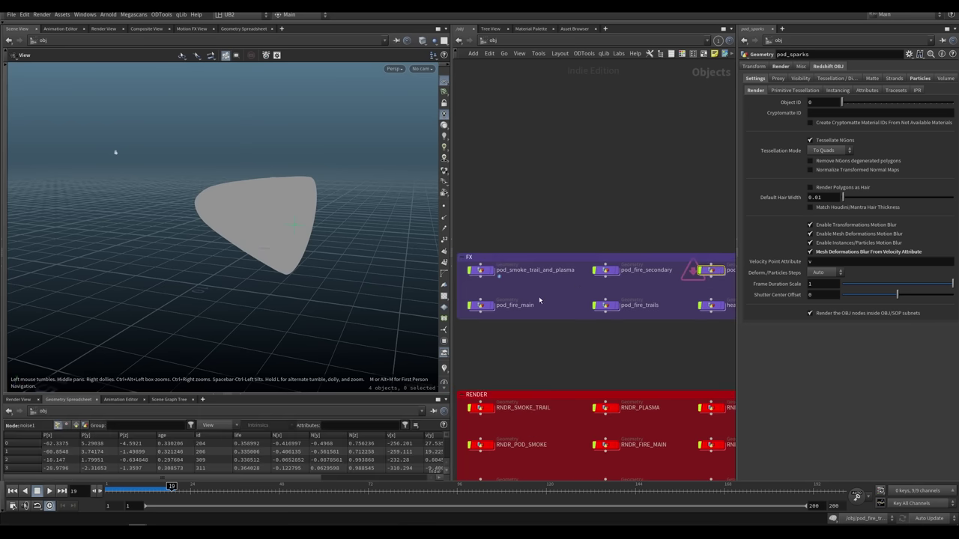
pyautogui.moveTo(532, 294); pyautogui.dragTo(472, 329)
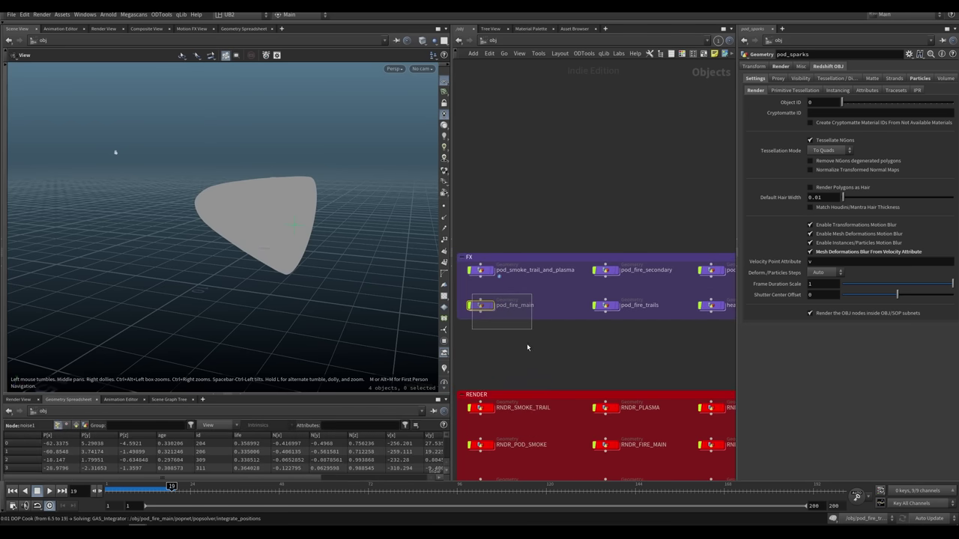
pyautogui.press('i')
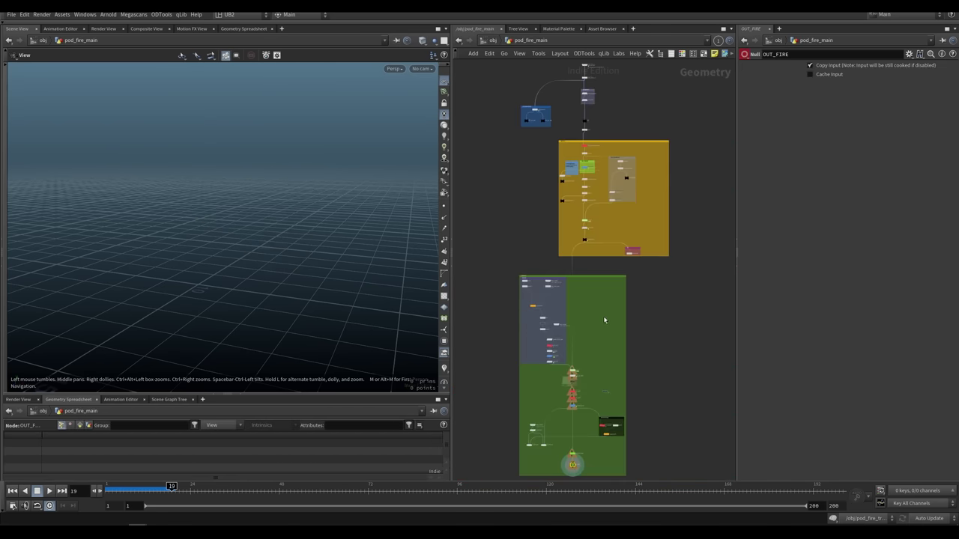
# Step: Display popnet in pod_fire_main, play the simulation from the start to frame 9, and inspect the particles around the pod
pyautogui.scroll(8, 599, 283)
pyautogui.click(553, 248)
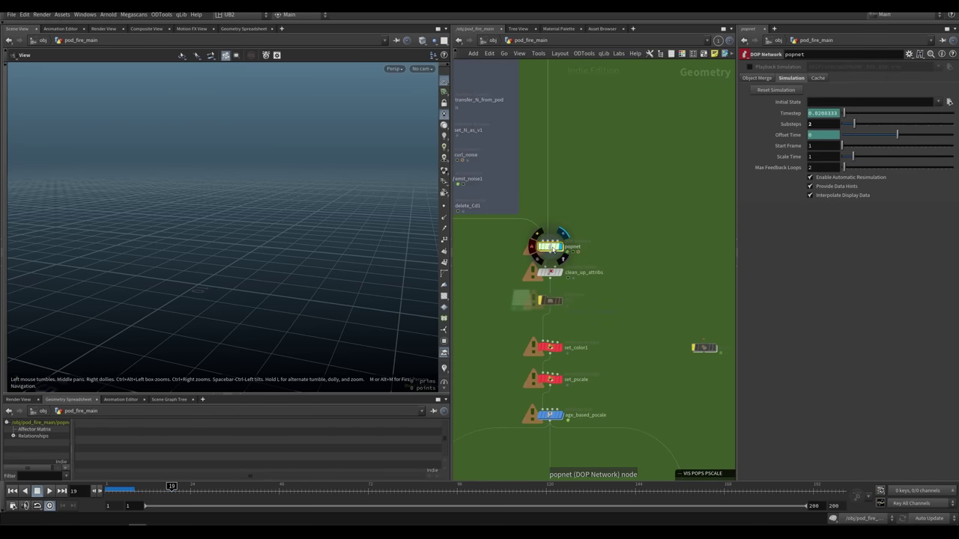
pyautogui.hotkey('ctrl', 'Up')
pyautogui.press('Up')
pyautogui.press('Up')
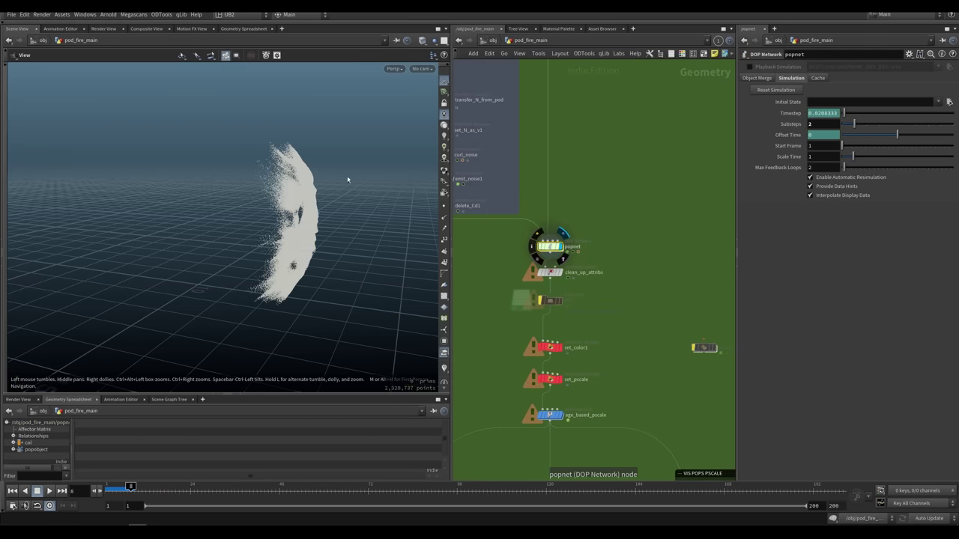
pyautogui.moveTo(289, 232); pyautogui.dragTo(334, 224)
# Step: Display object_merge7, the OUT_BASE_POP_SRC source in pod_fire_main's emitter setup, and inspect its direction lines
pyautogui.moveTo(466, 241); pyautogui.dragTo(523, 367, button='middle')
pyautogui.click(545, 225)
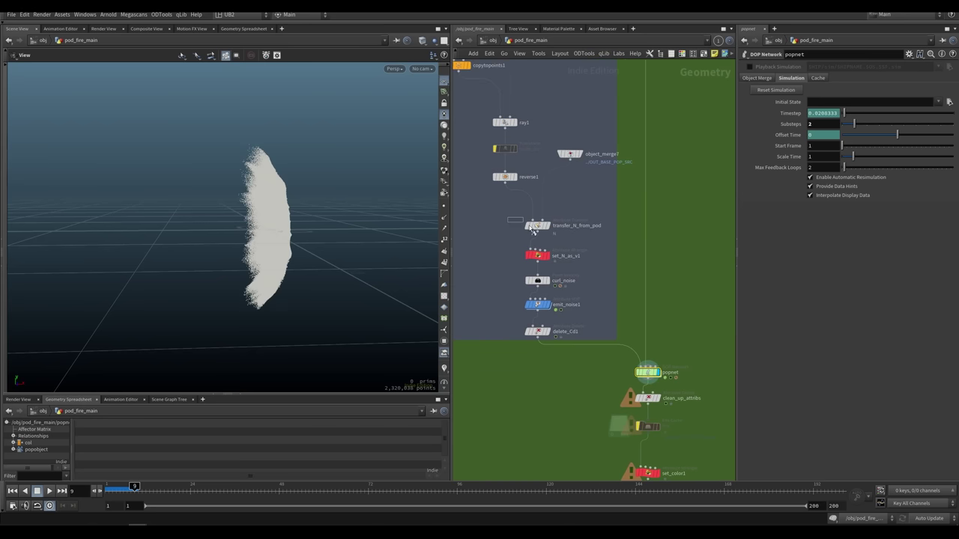
pyautogui.click(448, 218)
pyautogui.moveTo(294, 243); pyautogui.dragTo(253, 247)
pyautogui.click(569, 153)
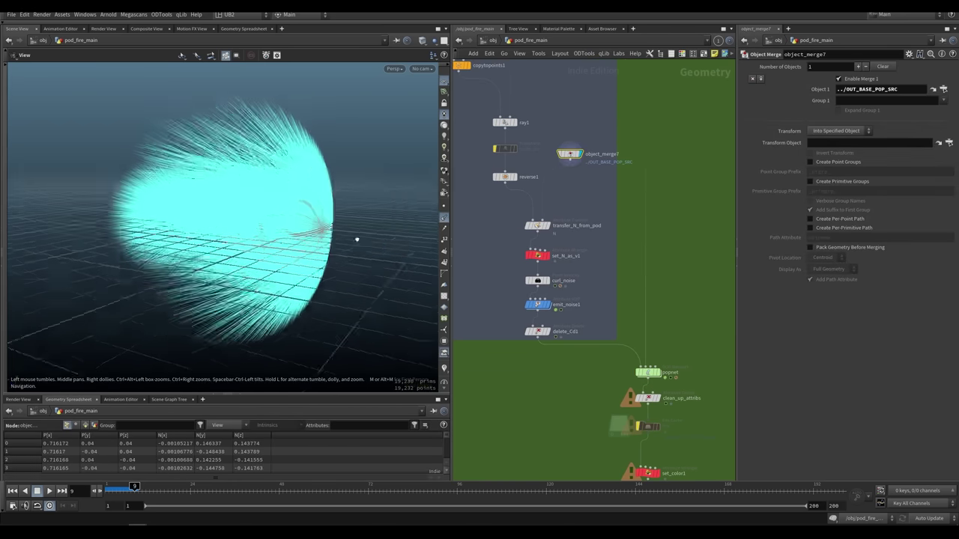
# Step: Display the emitter chain from transfer_N_from_pod down to delete_Cd1 and review the popnet and curl_noise settings
pyautogui.click(537, 225)
pyautogui.moveTo(343, 242); pyautogui.dragTo(315, 237)
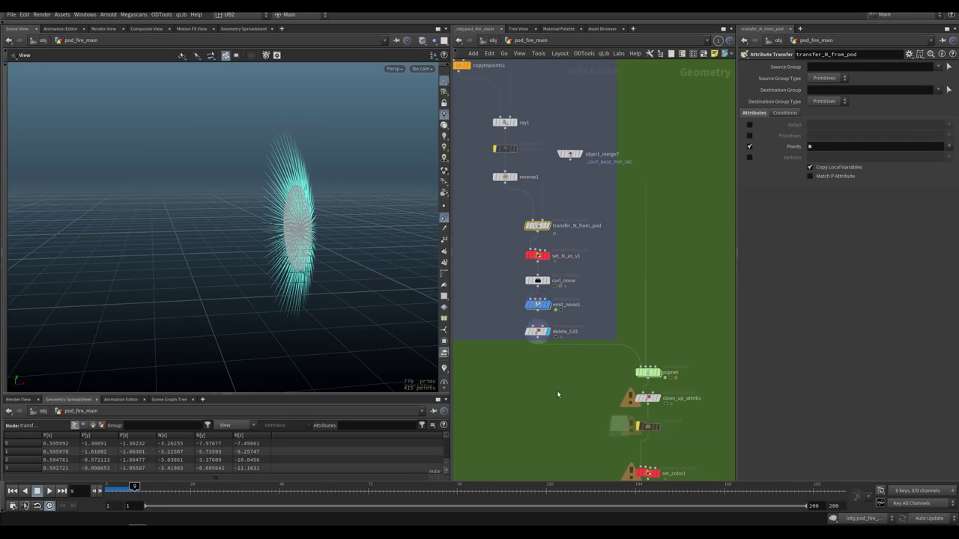
pyautogui.moveTo(631, 384); pyautogui.dragTo(583, 345, button='middle')
pyautogui.click(598, 333)
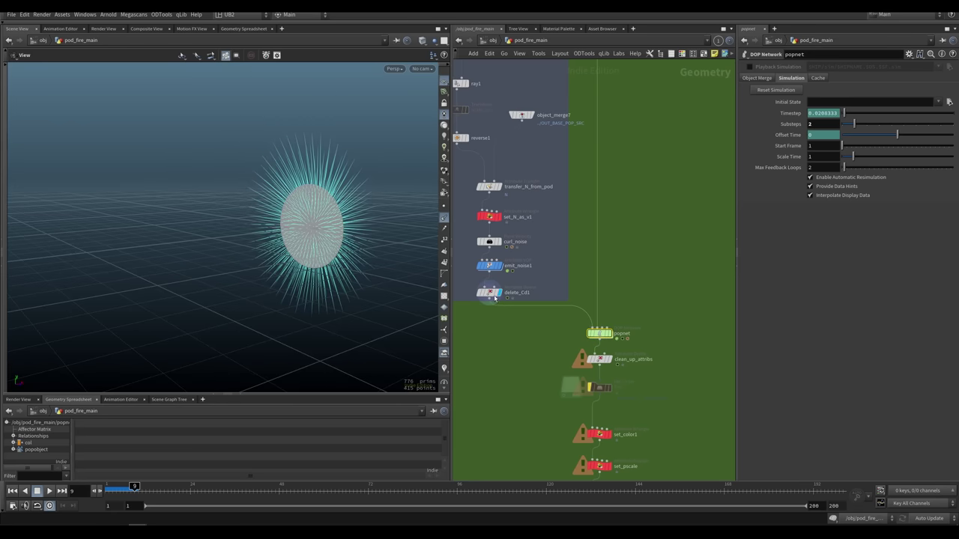
pyautogui.click(527, 237)
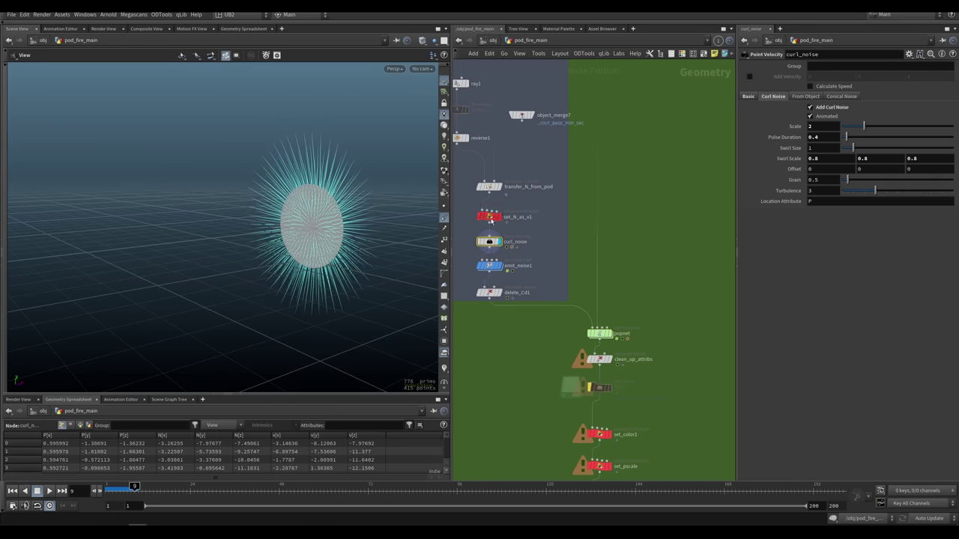
# Step: Hide the point normals, show velocity trails on curl_noise, and inspect its noisy emission directions and Basic velocity settings
pyautogui.click(445, 218)
pyautogui.click(445, 369)
pyautogui.moveTo(367, 251); pyautogui.dragTo(281, 244)
pyautogui.press('b')
pyautogui.press('b')
pyautogui.moveTo(368, 261)
pyautogui.mouseDown()
pyautogui.moveTo(286, 260)
pyautogui.moveTo(322, 259)
pyautogui.moveTo(287, 236)
pyautogui.moveTo(359, 270)
pyautogui.mouseUp()
pyautogui.click(749, 97)
# Step: Display popnet in pod_fire_main and hide the velocity trails
pyautogui.moveTo(637, 312); pyautogui.dragTo(582, 335)
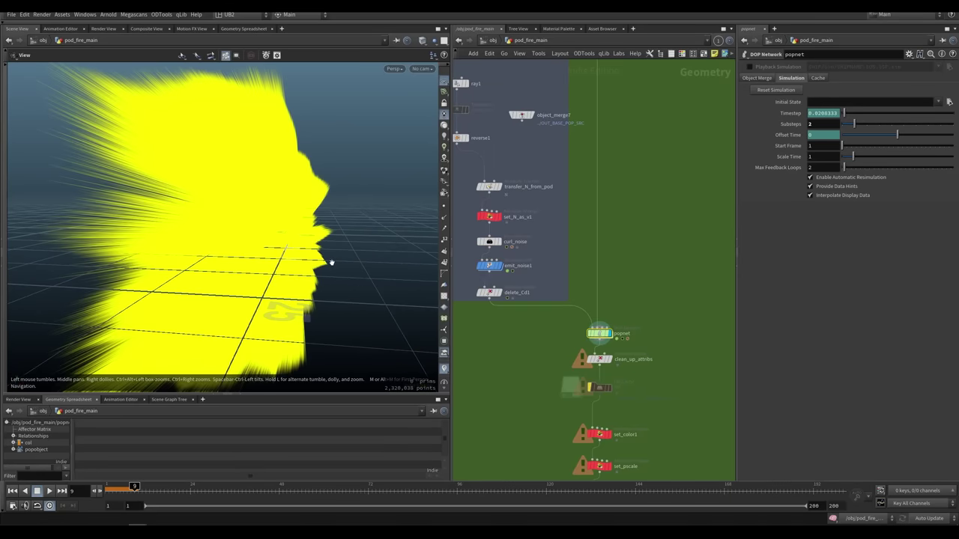
pyautogui.click(447, 368)
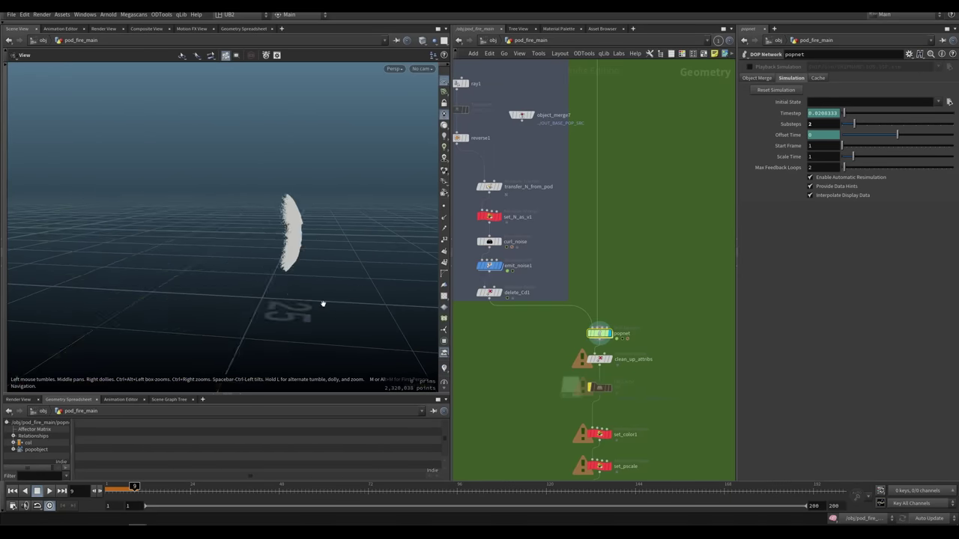
pyautogui.moveTo(323, 302); pyautogui.dragTo(284, 270)
# Step: Play the popnet simulation from the start to frame 6 and inspect the particle shape from several angles
pyautogui.hotkey('ctrl', 'Up')
pyautogui.press('Up')
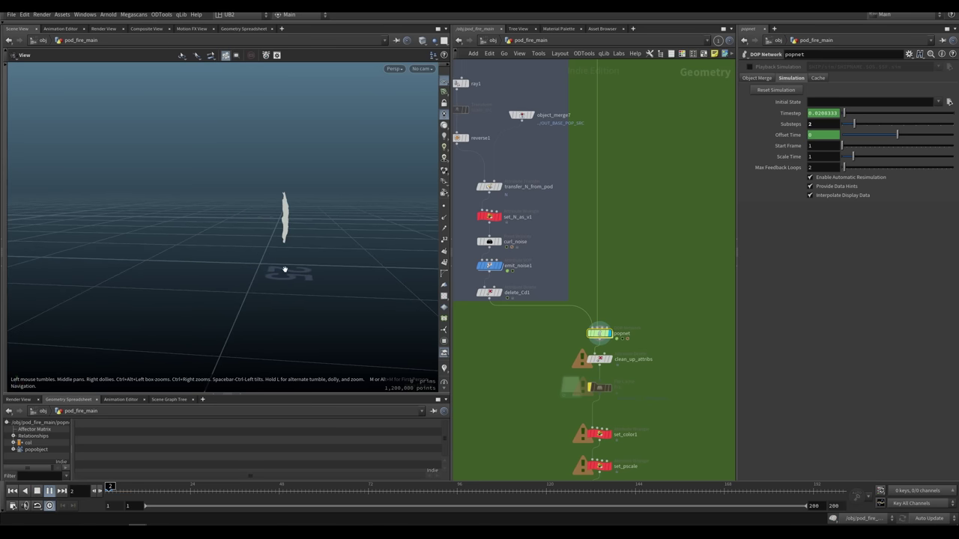
pyautogui.press('Up')
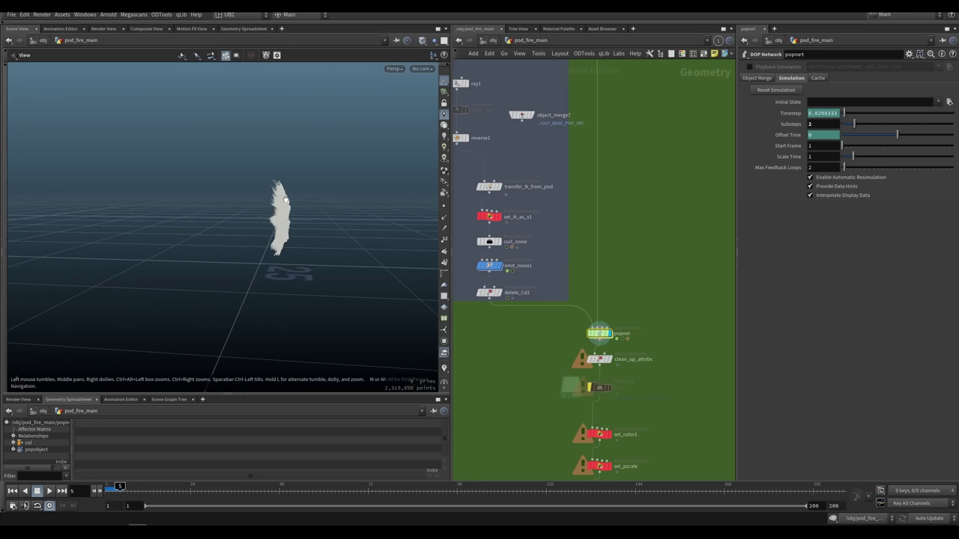
pyautogui.press('Right')
pyautogui.moveTo(294, 198); pyautogui.dragTo(278, 140)
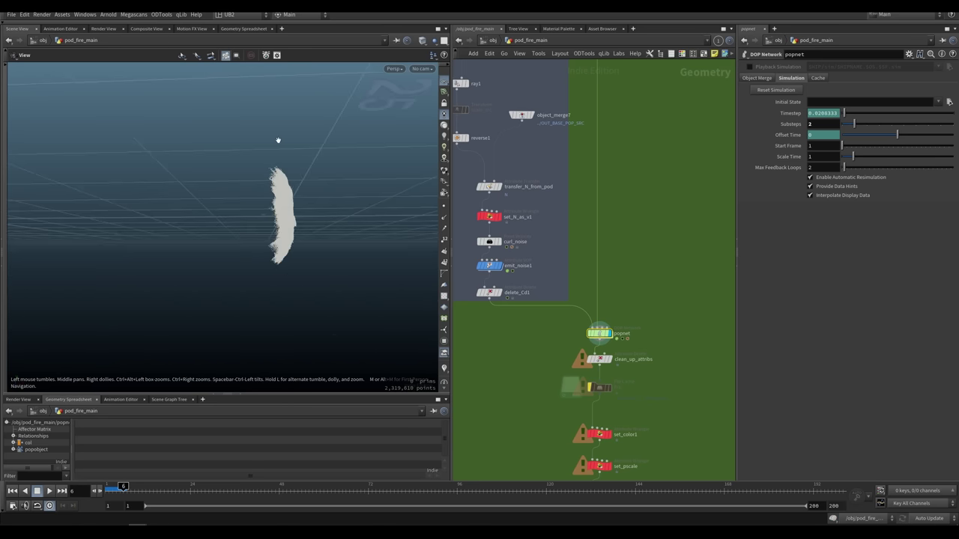
pyautogui.moveTo(276, 181); pyautogui.dragTo(304, 212)
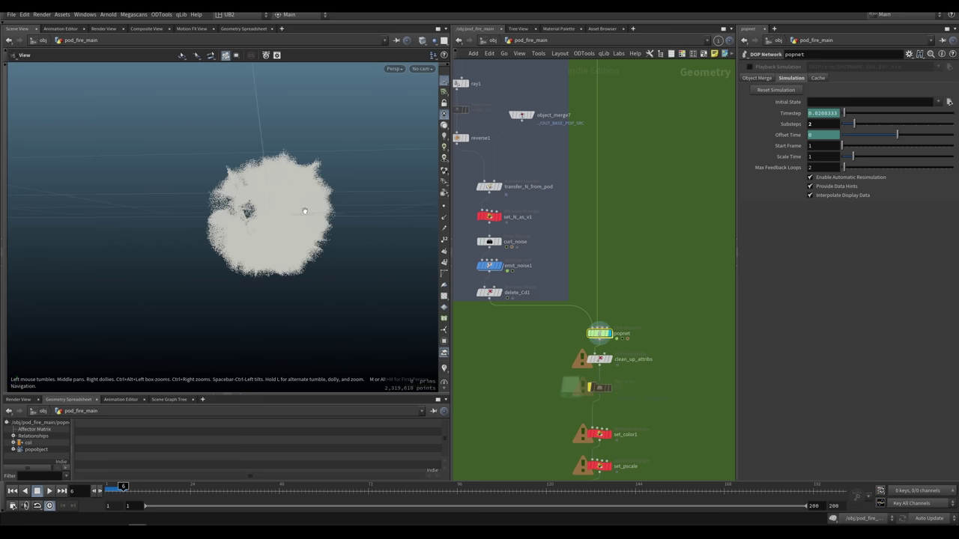
pyautogui.moveTo(301, 135); pyautogui.dragTo(294, 274)
# Step: Return to the object level and open the pod_sparks network
pyautogui.moveTo(557, 372); pyautogui.dragTo(555, 293, button='middle')
pyautogui.moveTo(556, 468); pyautogui.dragTo(554, 341, button='middle')
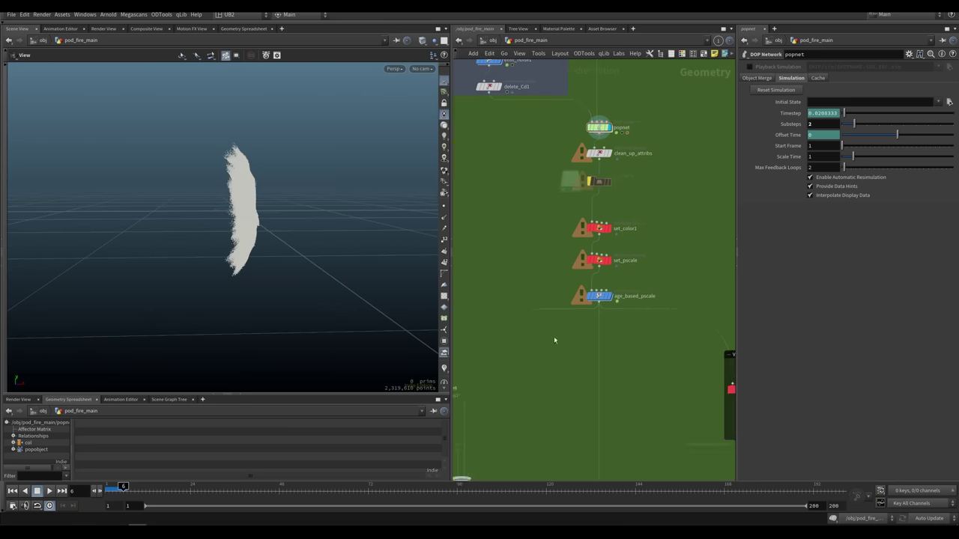
pyautogui.moveTo(554, 340); pyautogui.dragTo(538, 378, button='right')
pyautogui.press('u')
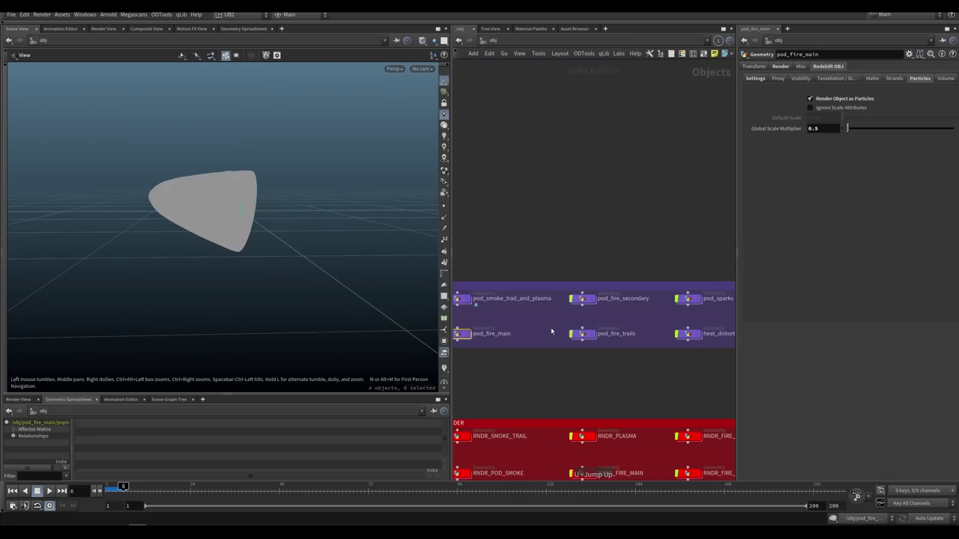
pyautogui.click(631, 288)
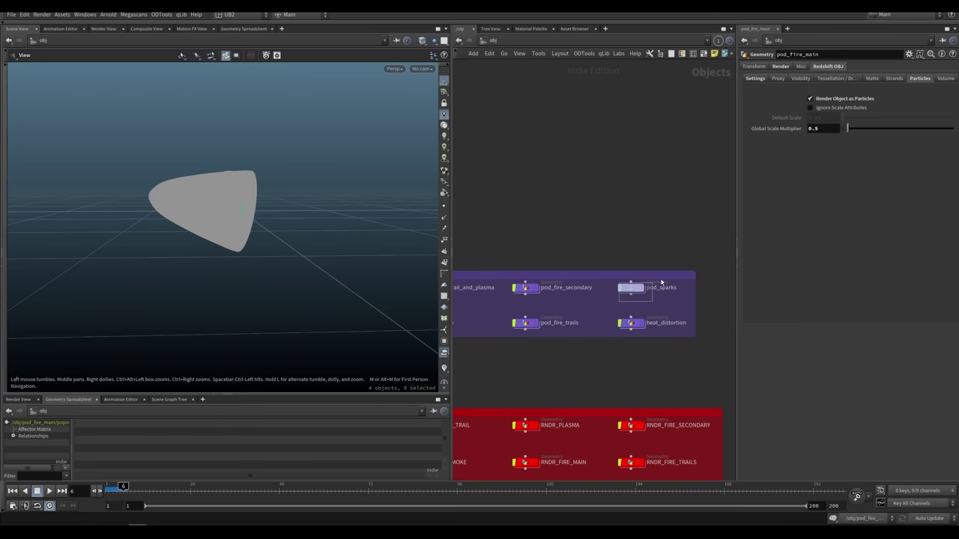
pyautogui.press('i')
pyautogui.scroll(3, 586, 326)
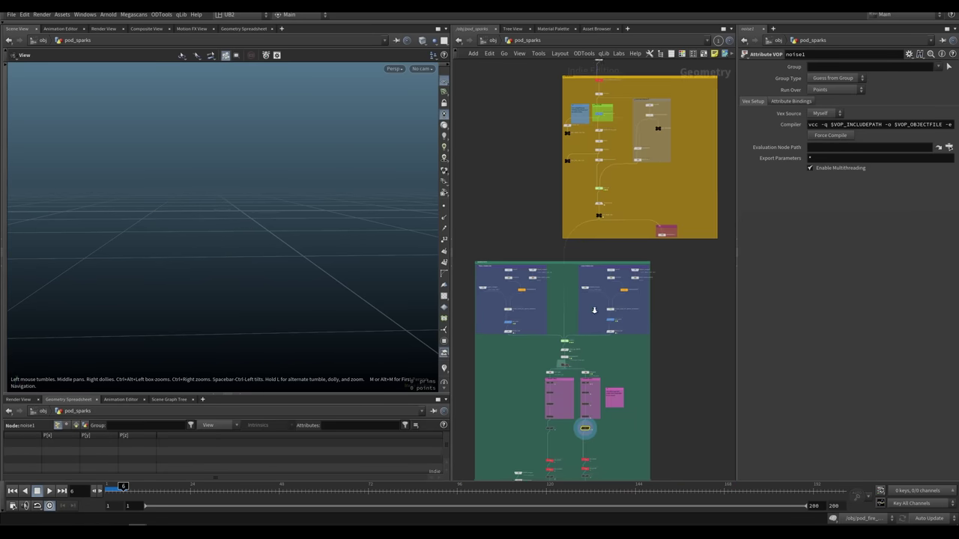
pyautogui.scroll(3, 586, 288)
# Step: Display OUT_WIND_VEL in pod_sparks and scrub the timeline to frame 28 to view the wind velocity volume
pyautogui.click(569, 278)
pyautogui.click(569, 279)
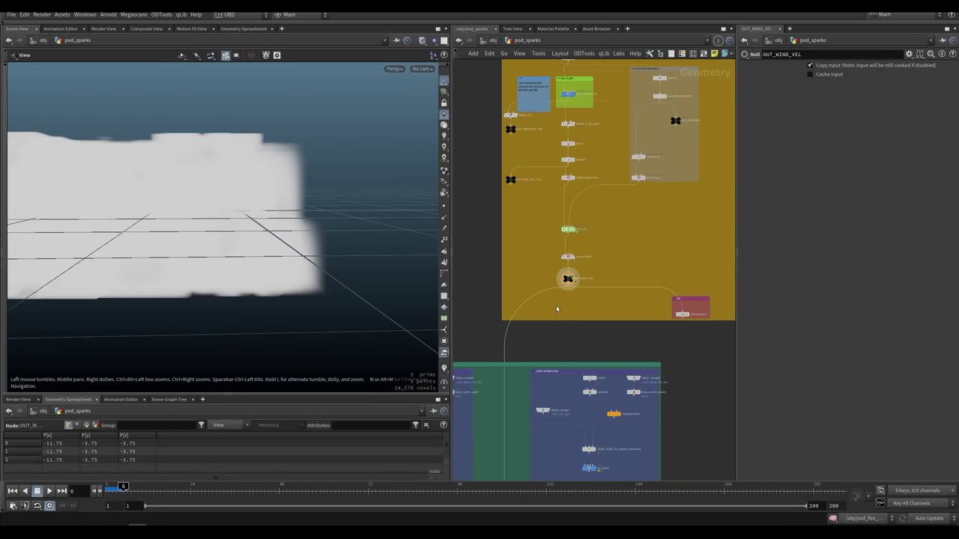
pyautogui.moveTo(331, 232); pyautogui.dragTo(278, 251, button='right')
pyautogui.click(154, 487)
pyautogui.moveTo(153, 487); pyautogui.dragTo(204, 487)
# Step: Display create_mask_for_sparks_emission in the short sparks source and review its Mask by Feature settings
pyautogui.moveTo(589, 329); pyautogui.dragTo(681, 290, button='middle')
pyautogui.moveTo(544, 291); pyautogui.dragTo(590, 243, button='middle')
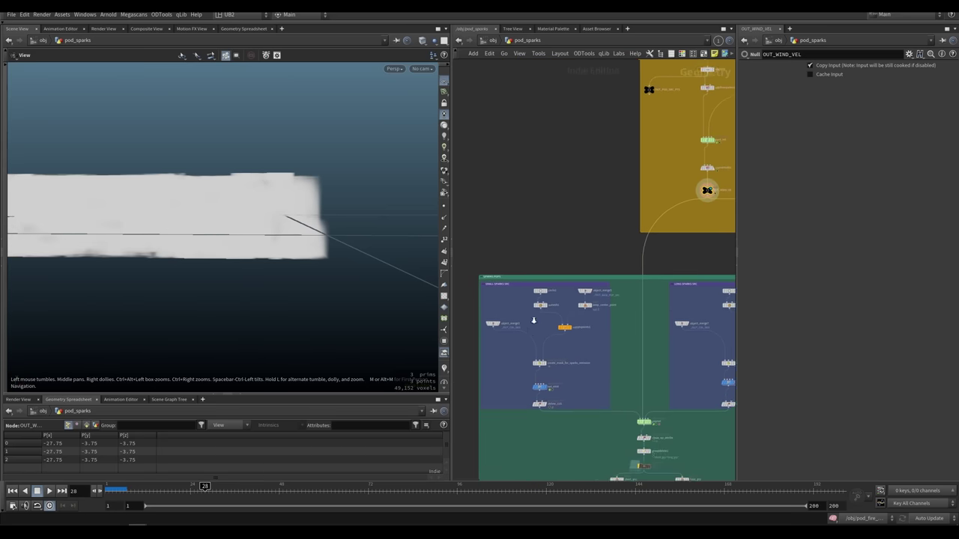
pyautogui.scroll(3, 532, 322)
pyautogui.click(562, 402)
pyautogui.click(549, 402)
pyautogui.moveTo(326, 217); pyautogui.dragTo(372, 202, button='right')
pyautogui.moveTo(373, 203); pyautogui.dragTo(393, 224)
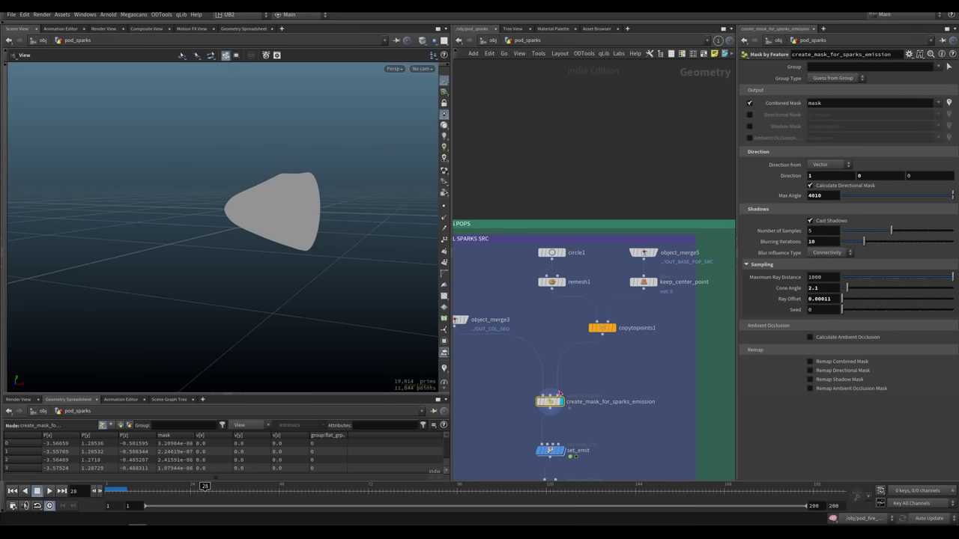
# Step: Display delete_Cd1 and set_emit, and scrub the timeline to frame 22 to examine the animated emission noise
pyautogui.moveTo(602, 445); pyautogui.dragTo(561, 321, button='middle')
pyautogui.press('r')
pyautogui.click(513, 365)
pyautogui.moveTo(307, 244); pyautogui.dragTo(283, 260)
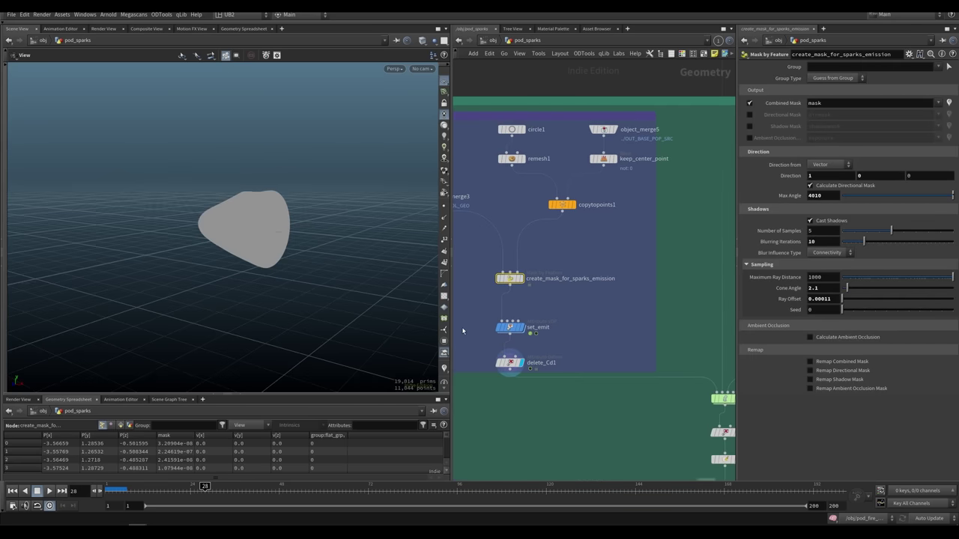
pyautogui.click(521, 327)
pyautogui.moveTo(570, 310); pyautogui.dragTo(516, 330)
pyautogui.moveTo(208, 488)
pyautogui.mouseDown()
pyautogui.moveTo(256, 488)
pyautogui.moveTo(216, 490)
pyautogui.mouseUp()
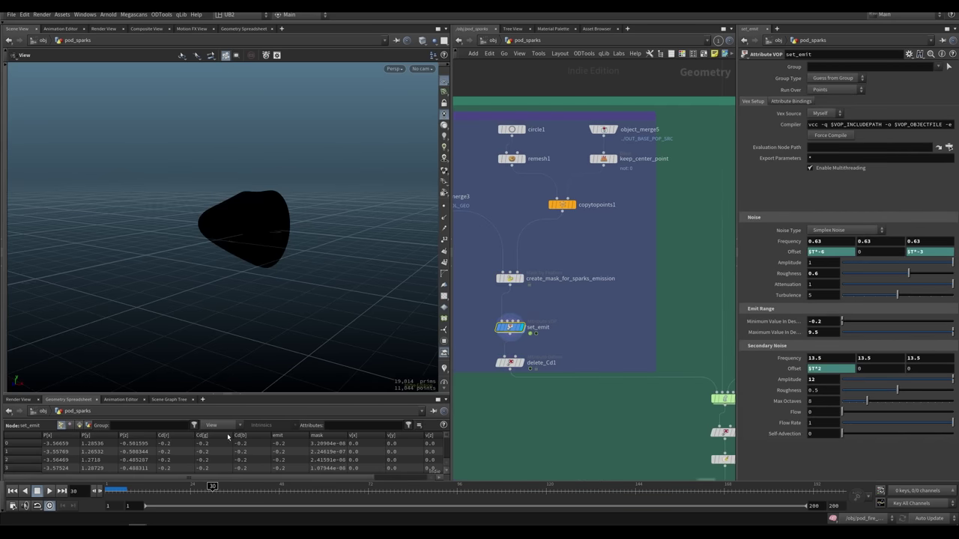
pyautogui.moveTo(251, 251); pyautogui.dragTo(298, 214, button='right')
pyautogui.moveTo(297, 215); pyautogui.dragTo(274, 330)
pyautogui.moveTo(203, 491); pyautogui.dragTo(183, 491)
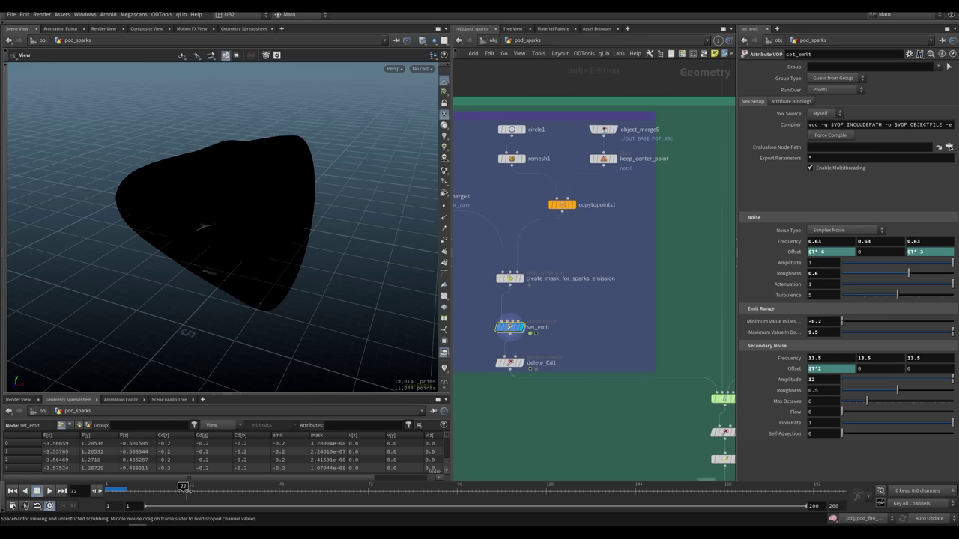
# Step: Compare the output of copytopoints1 with that of create_mask_for_sparks_emission
pyautogui.click(503, 278)
pyautogui.click(562, 204)
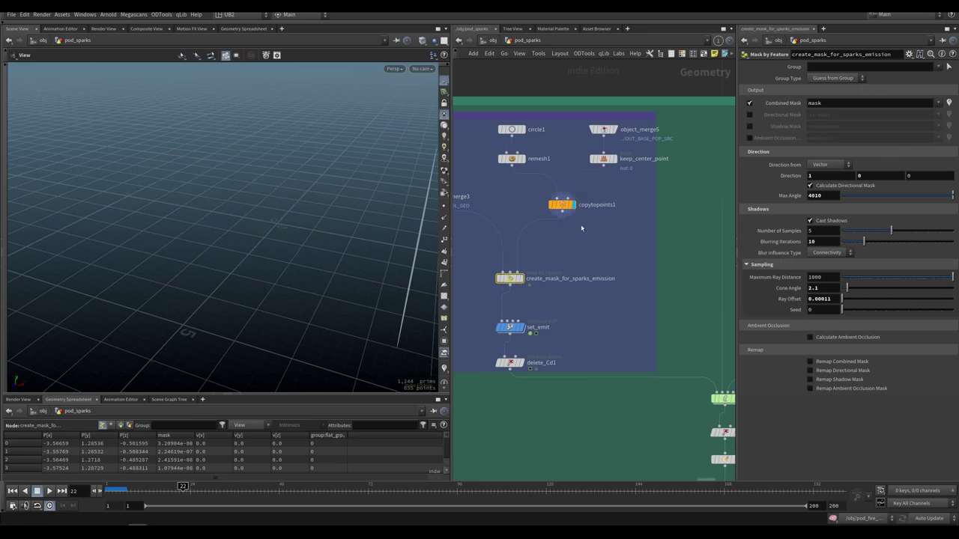
pyautogui.click(511, 279)
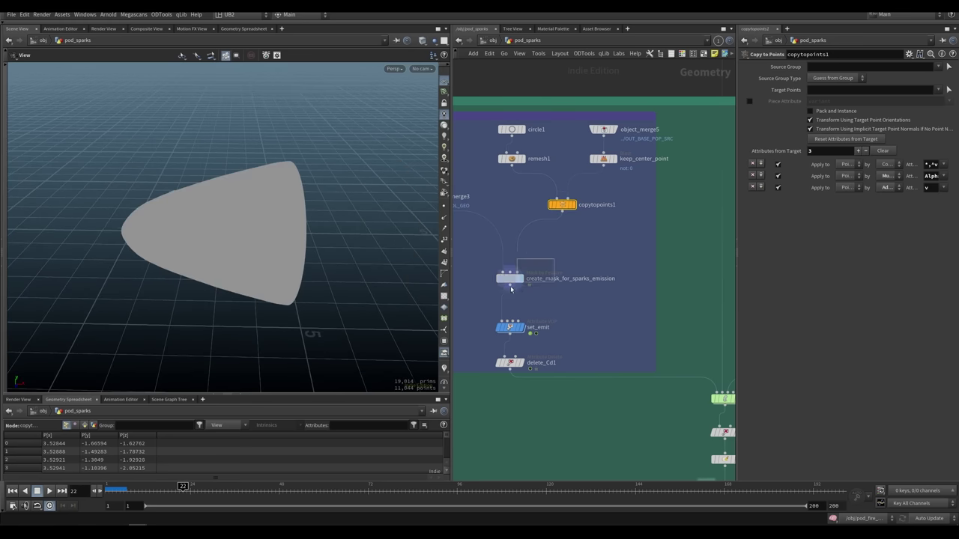
# Step: Check set_emit's emission pattern with copytopoints1 disconnected from create_mask_for_sparks_emission, and restore the connection
pyautogui.click(509, 327)
pyautogui.press('y')
pyautogui.moveTo(521, 240); pyautogui.dragTo(535, 261)
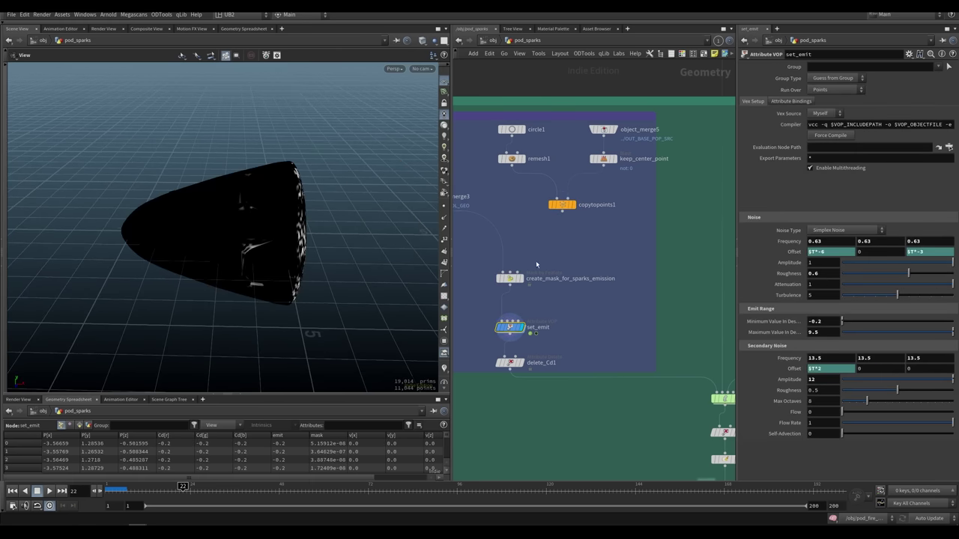
pyautogui.moveTo(300, 250); pyautogui.dragTo(217, 238)
pyautogui.scroll(1, 320, 252)
pyautogui.scroll(5, 321, 254)
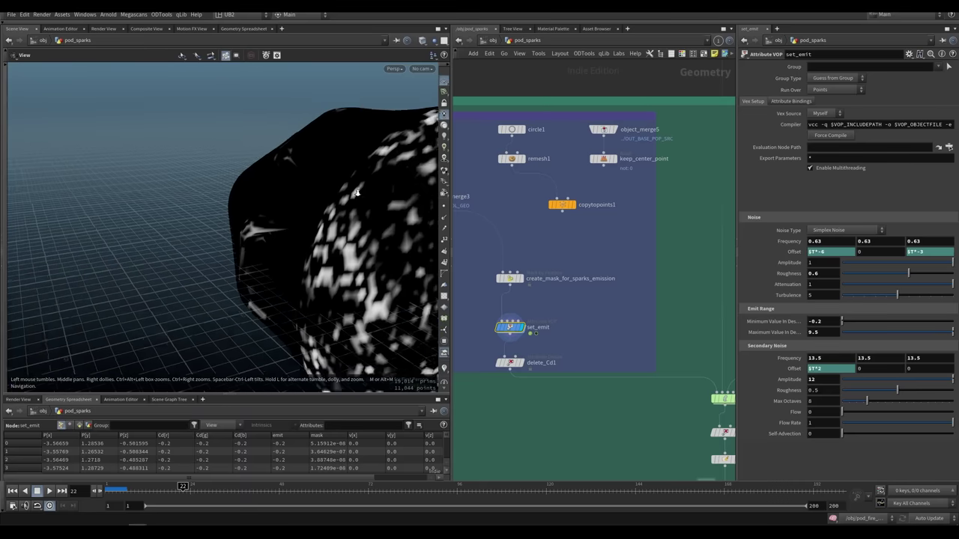
pyautogui.moveTo(562, 211); pyautogui.dragTo(523, 266)
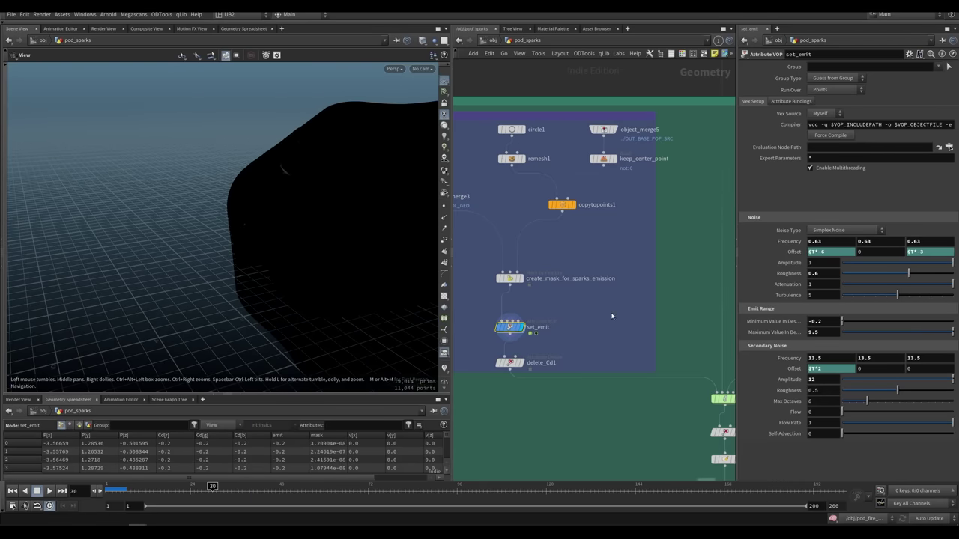
# Step: Display set_emit1 in LONG SPARKS SRC and scrub the timeline to frame 43 to view its emission
pyautogui.scroll(-5, 552, 317)
pyautogui.scroll(5, 552, 317)
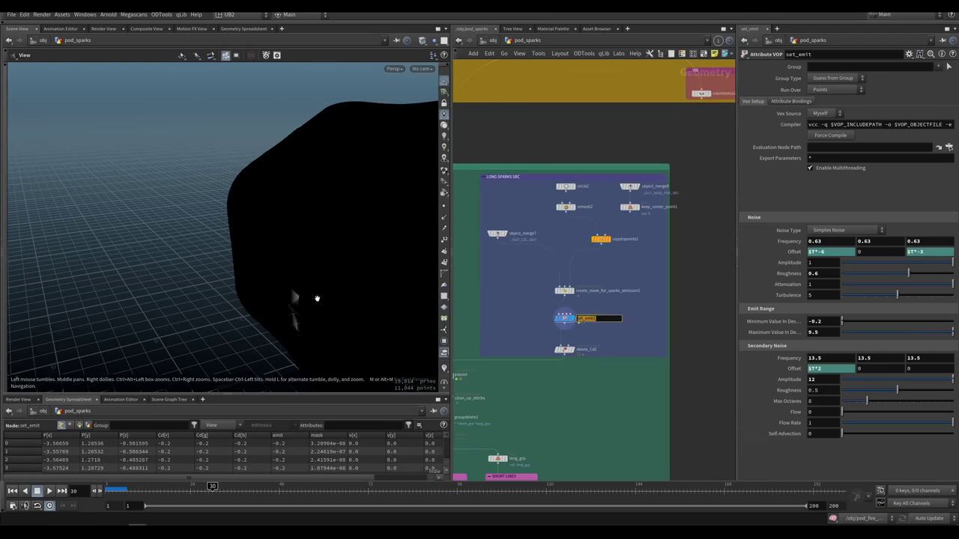
pyautogui.moveTo(170, 304); pyautogui.dragTo(188, 268)
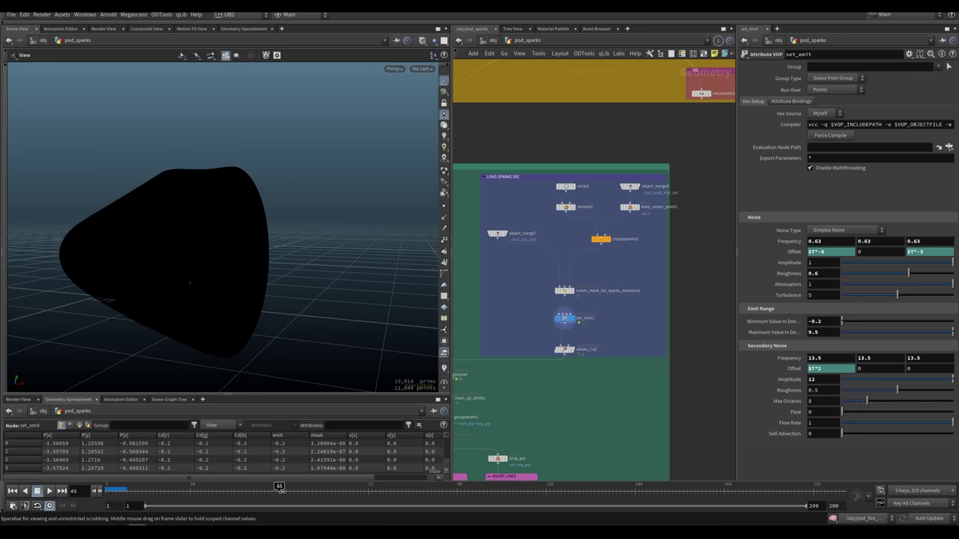
pyautogui.moveTo(221, 491); pyautogui.dragTo(338, 489)
# Step: Display popnet in pod_sparks and rewind the timeline to frame 1
pyautogui.moveTo(476, 326); pyautogui.dragTo(631, 309, button='middle')
pyautogui.press('r')
pyautogui.moveTo(575, 355); pyautogui.dragTo(541, 360)
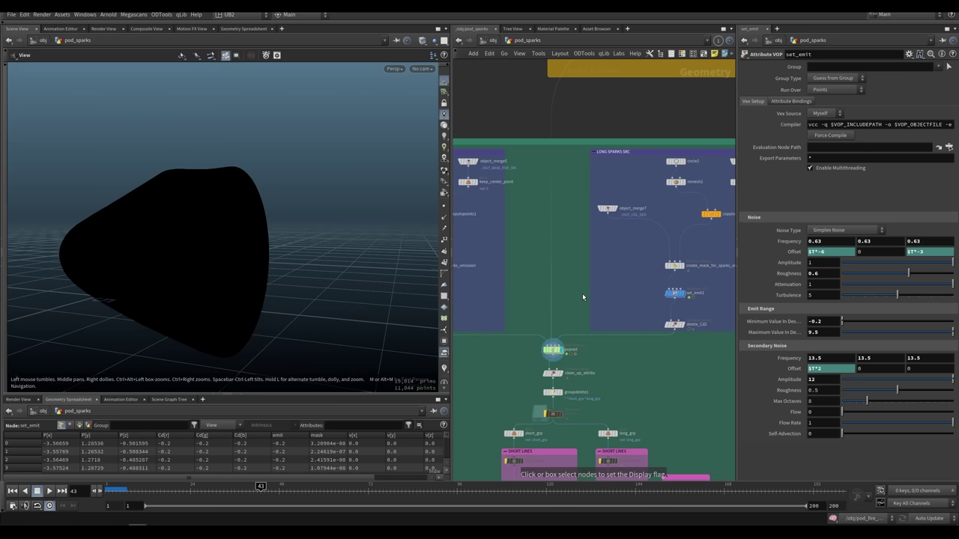
pyautogui.hotkey('ctrl', 'Up')
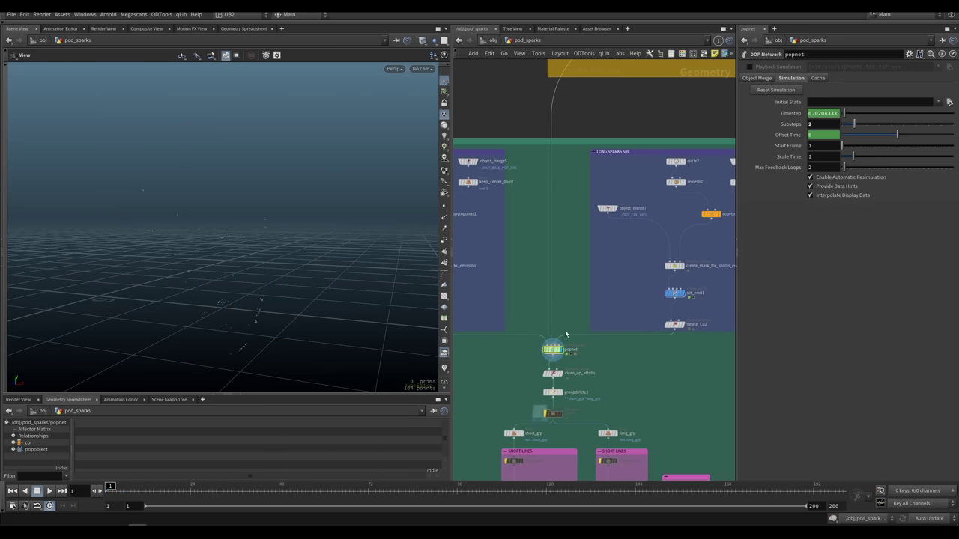
# Step: Open the pod_sparks popnet network and examine its SHORT SPARKS and LONG SPARKS branches
pyautogui.moveTo(573, 324); pyautogui.dragTo(589, 316, button='middle')
pyautogui.press('i')
pyautogui.moveTo(569, 158); pyautogui.dragTo(527, 271, button='middle')
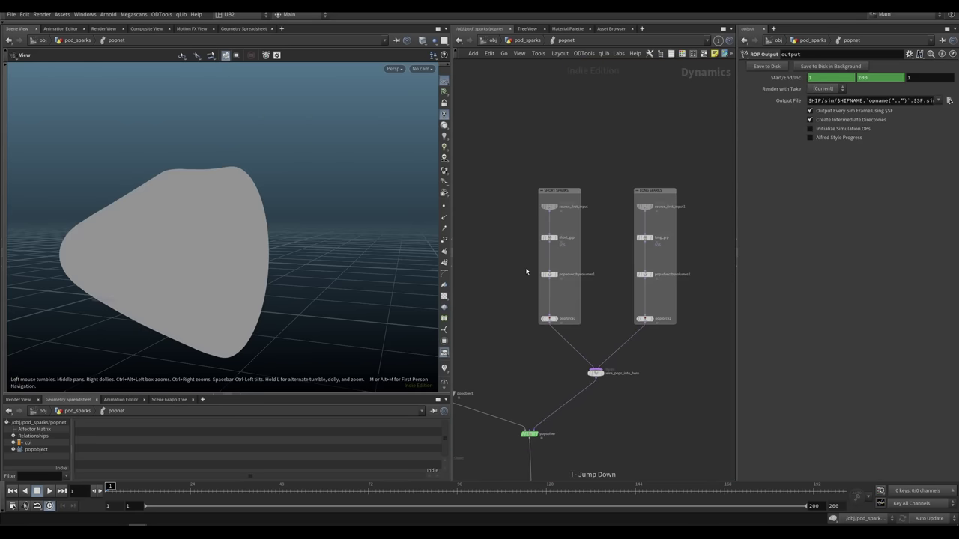
pyautogui.scroll(2, 584, 196)
pyautogui.moveTo(596, 167); pyautogui.dragTo(511, 367)
pyautogui.moveTo(635, 162); pyautogui.dragTo(687, 386)
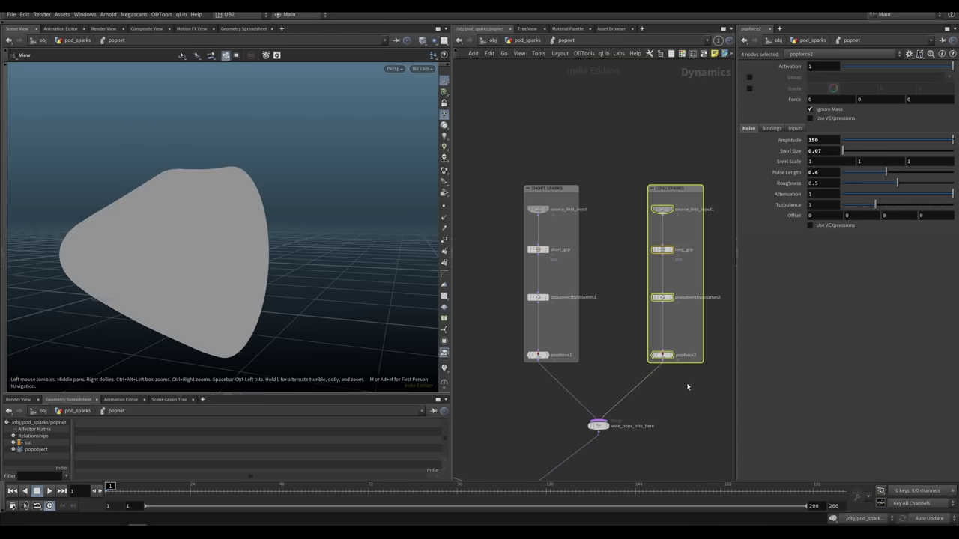
pyautogui.click(629, 295)
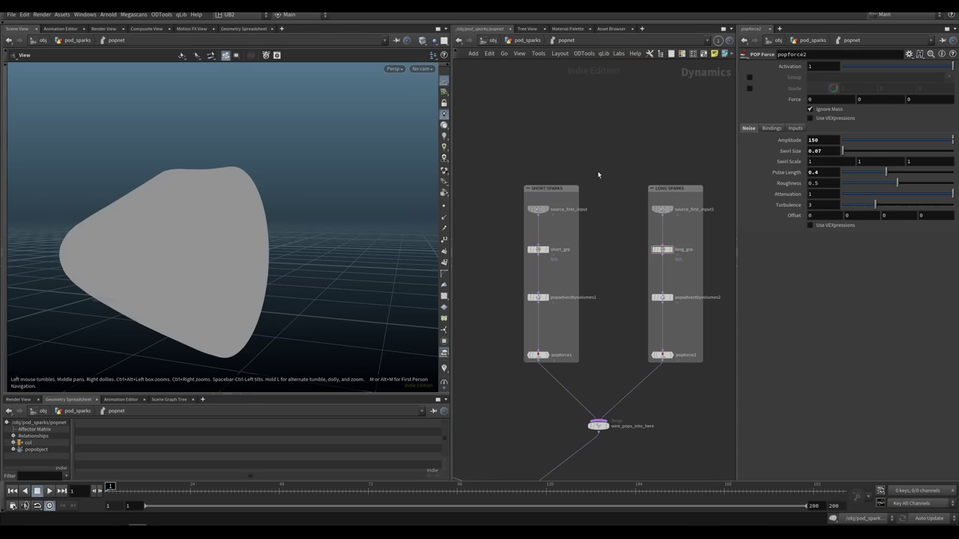
pyautogui.moveTo(598, 175); pyautogui.dragTo(524, 362)
# Step: Compare the birth settings of source_first_input and source_first_input1
pyautogui.click(531, 203)
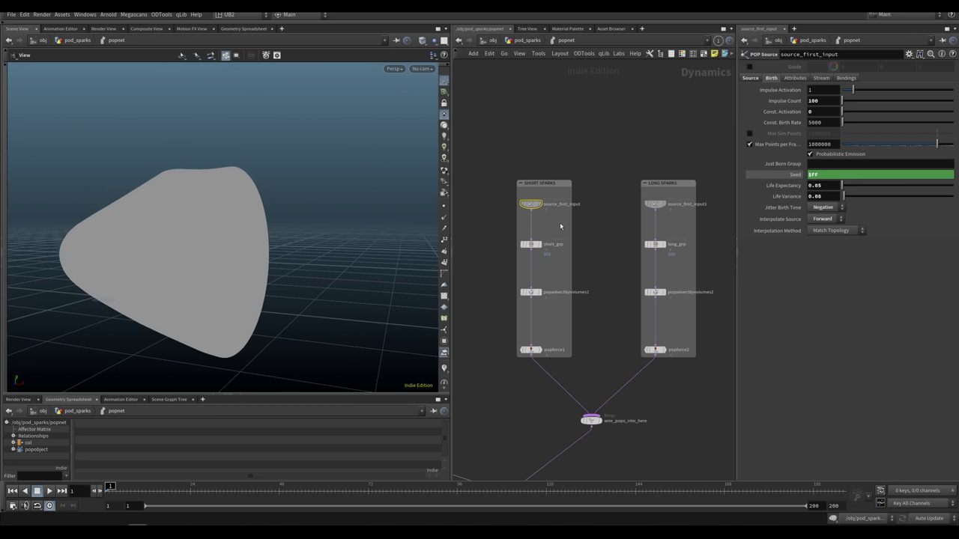
pyautogui.click(651, 209)
pyautogui.click(530, 203)
pyautogui.click(644, 211)
# Step: Compare the POP Group settings of short_grp and long_grp
pyautogui.click(653, 244)
pyautogui.click(530, 244)
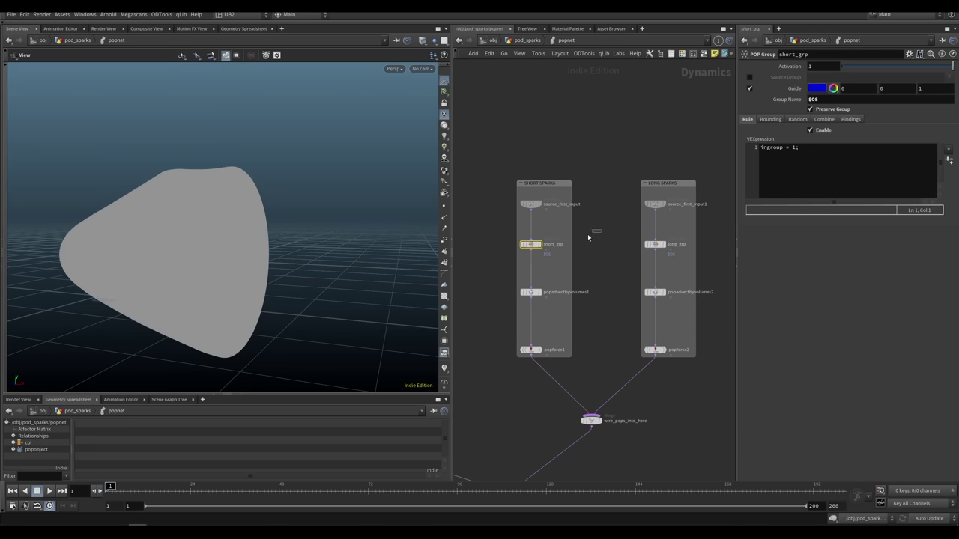
pyautogui.click(654, 244)
pyautogui.moveTo(608, 220); pyautogui.dragTo(522, 261)
pyautogui.click(654, 244)
# Step: Examine long_grp's $OS group name alongside its node name
pyautogui.doubleClick(832, 101)
pyautogui.scroll(4, 689, 250)
pyautogui.click(677, 240)
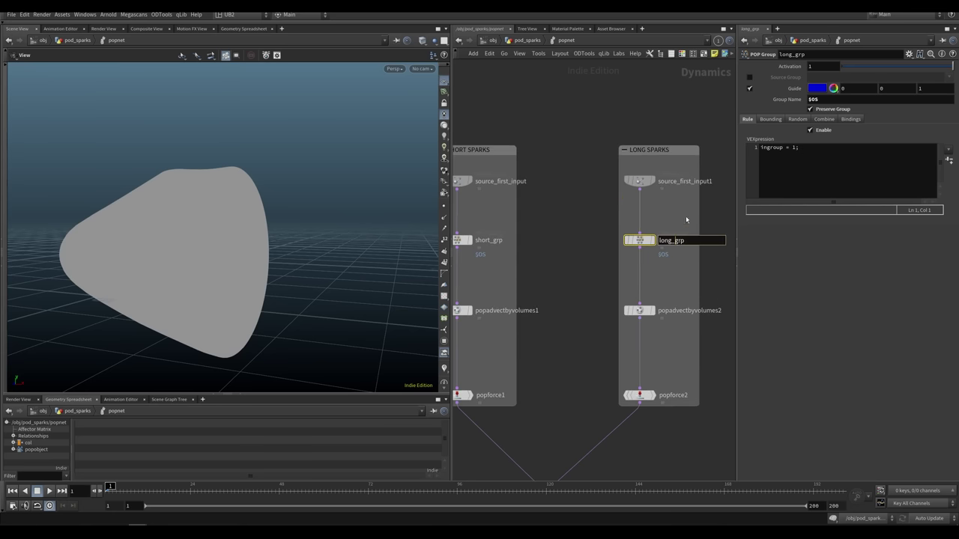
pyautogui.click(832, 100)
pyautogui.scroll(-3, 605, 281)
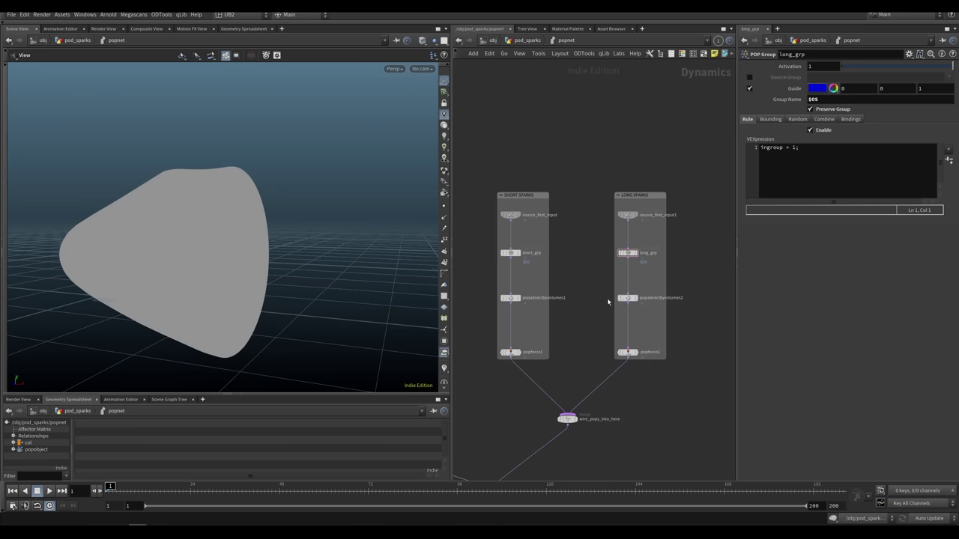
# Step: Examine the popforce2 noise settings in the LONG SPARKS branch and the popsolver, merge and output nodes below
pyautogui.moveTo(608, 300); pyautogui.dragTo(629, 309)
pyautogui.moveTo(608, 333); pyautogui.dragTo(642, 263, button='middle')
pyautogui.moveTo(616, 268); pyautogui.dragTo(535, 294)
pyautogui.moveTo(618, 264); pyautogui.dragTo(650, 291)
pyautogui.scroll(-3, 636, 304)
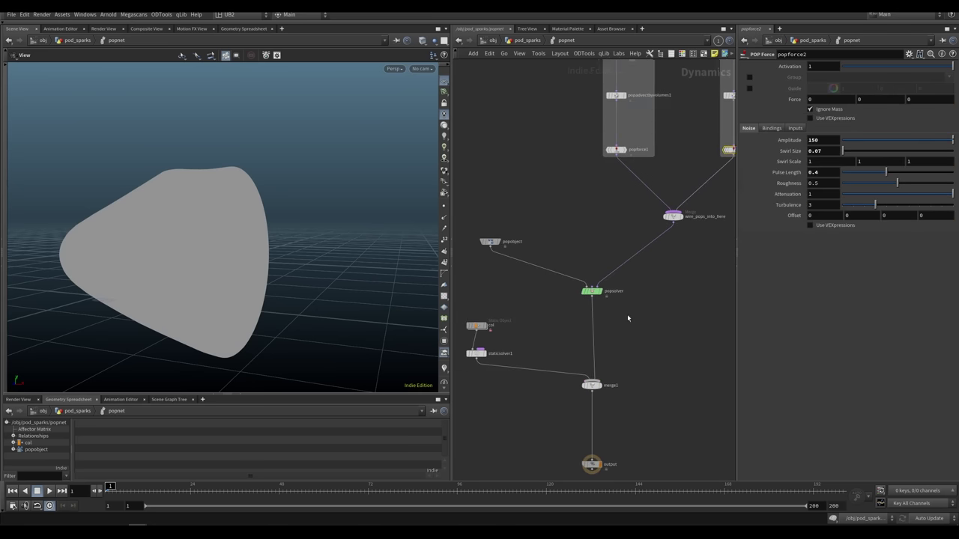
# Step: Return to the pod_sparks network and play the popnet simulation to watch the spark points
pyautogui.press('u')
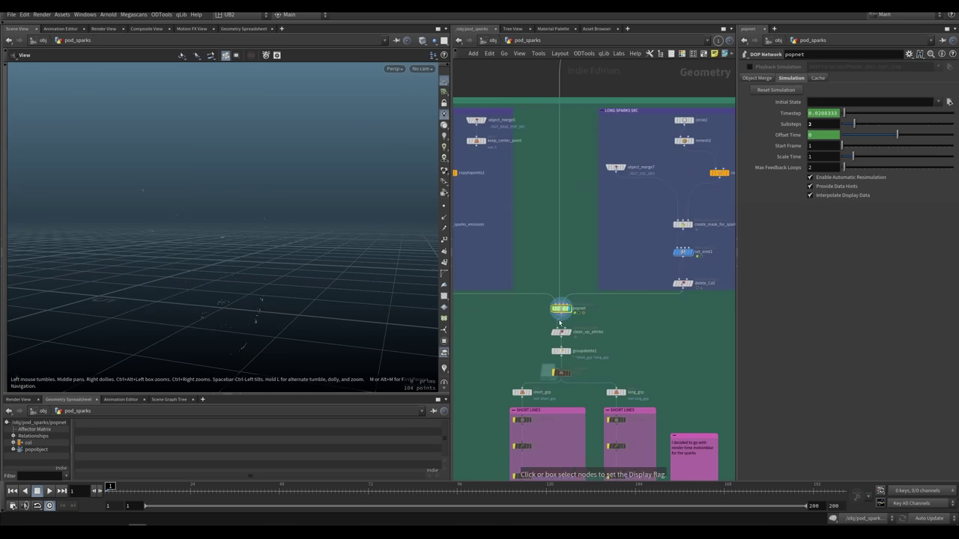
pyautogui.scroll(-3, 258, 288)
pyautogui.press('Up')
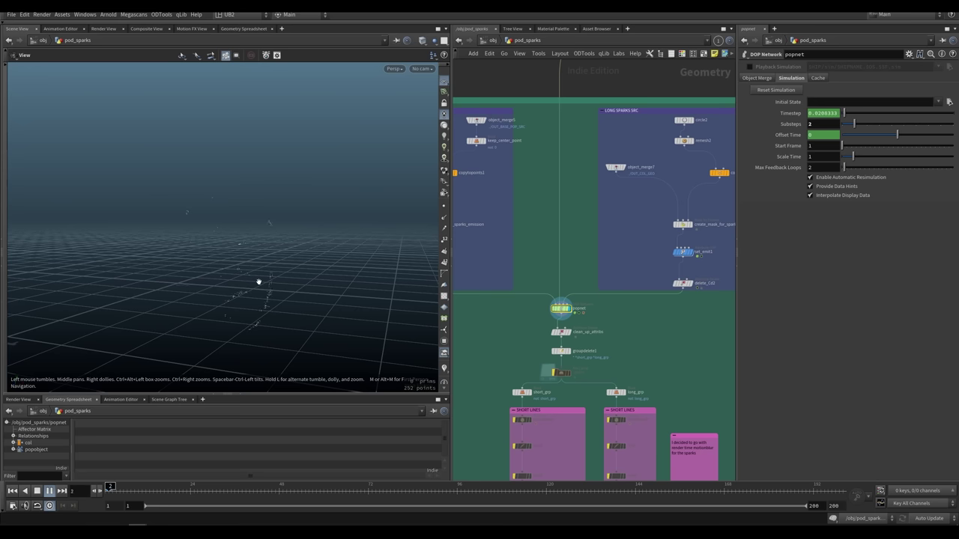
pyautogui.press('Up')
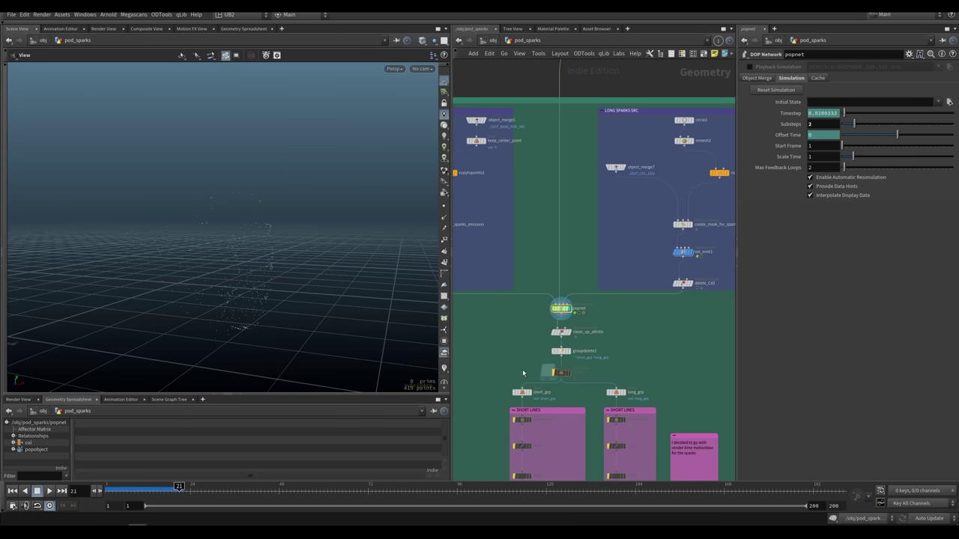
# Step: Compare the short_grp and long_grp Blast nodes that split the simulated spark points
pyautogui.moveTo(523, 373); pyautogui.dragTo(532, 296, button='middle')
pyautogui.click(531, 315)
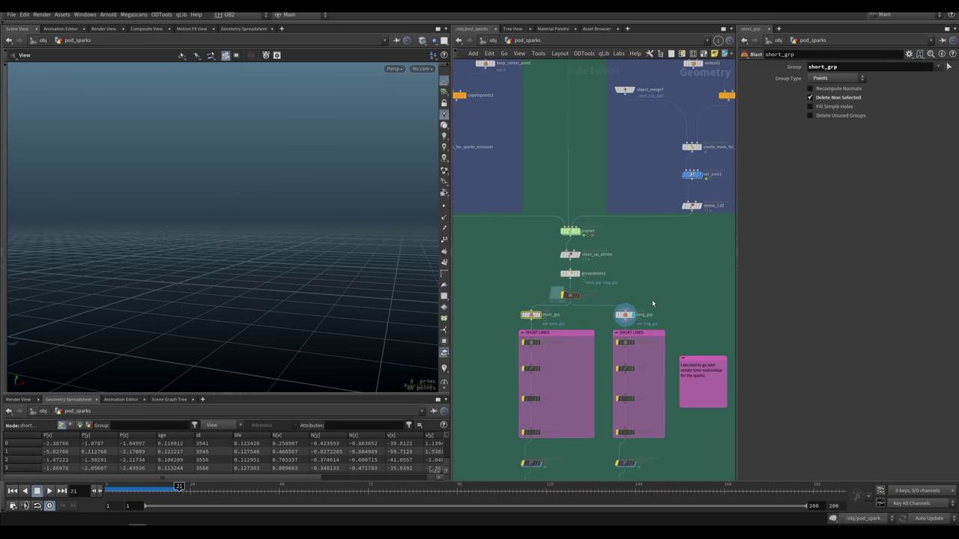
pyautogui.click(624, 315)
pyautogui.click(538, 315)
pyautogui.click(633, 316)
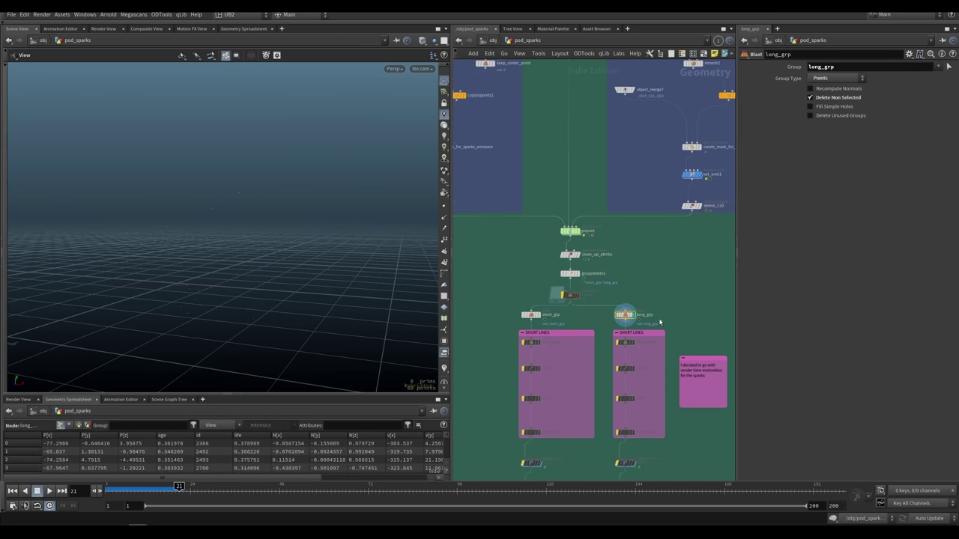
# Step: Read the note about the sparks' motion blur beside the long_grp SHORT LINES box
pyautogui.moveTo(645, 434); pyautogui.dragTo(634, 329, button='middle')
pyautogui.moveTo(663, 256); pyautogui.dragTo(634, 302, button='middle')
pyautogui.scroll(4, 634, 302)
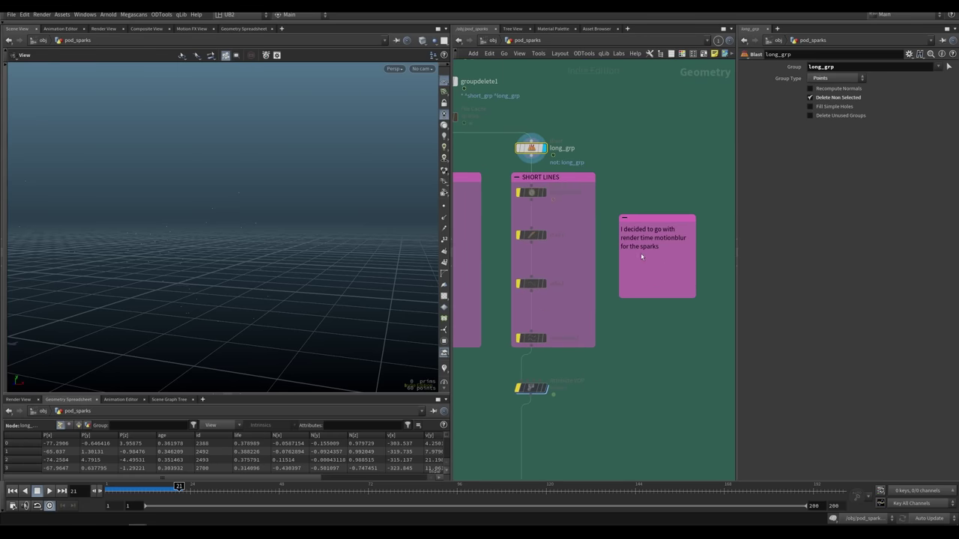
pyautogui.moveTo(644, 279); pyautogui.dragTo(657, 282, button='middle')
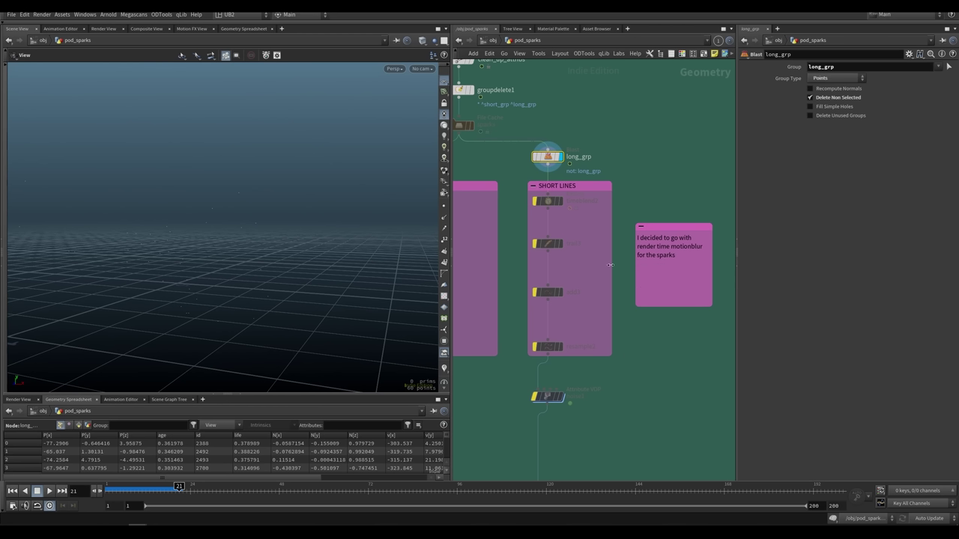
# Step: Re-enable the bypassed nodes below long_grp, from timeblend2 through noise1, and display noise1
pyautogui.press('b')
pyautogui.moveTo(583, 424); pyautogui.dragTo(529, 197)
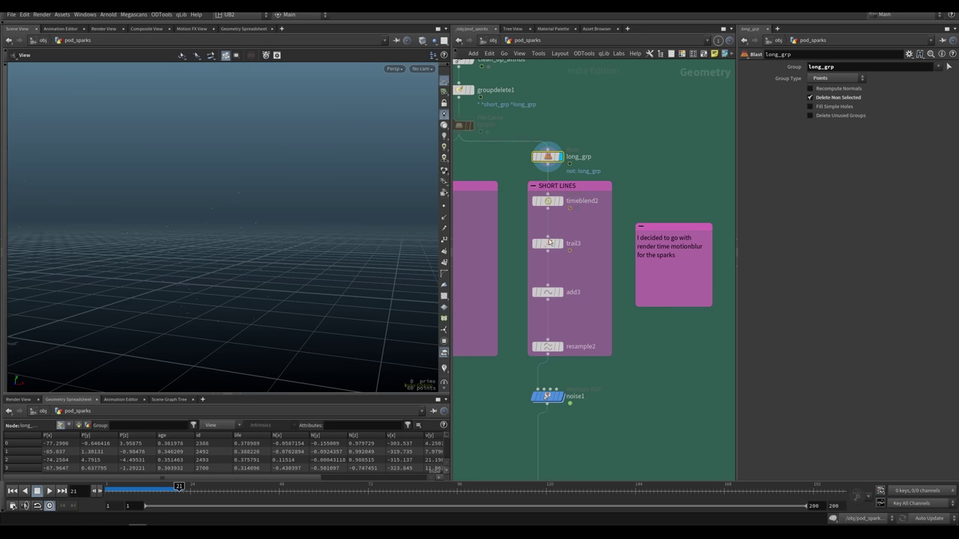
pyautogui.click(555, 397)
# Step: Inspect the long spark lines at frame 19 from several angles and save the scene file
pyautogui.keyDown('alt'); pyautogui.moveTo(163, 335); pyautogui.dragTo(238, 314); pyautogui.keyUp('alt')
pyautogui.moveTo(178, 488)
pyautogui.mouseDown()
pyautogui.moveTo(126, 488)
pyautogui.moveTo(171, 488)
pyautogui.mouseUp()
pyautogui.moveTo(268, 231); pyautogui.dragTo(290, 240)
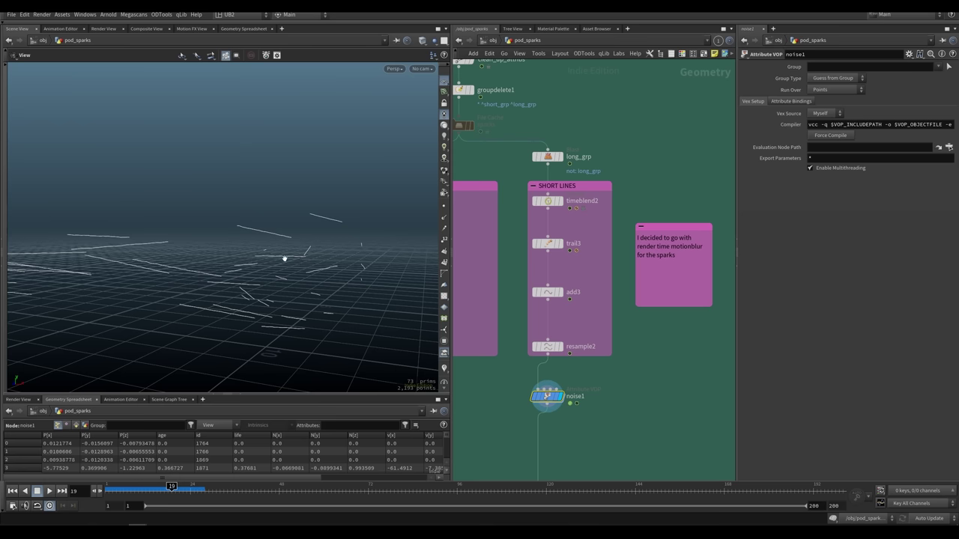
pyautogui.moveTo(245, 242); pyautogui.dragTo(290, 260)
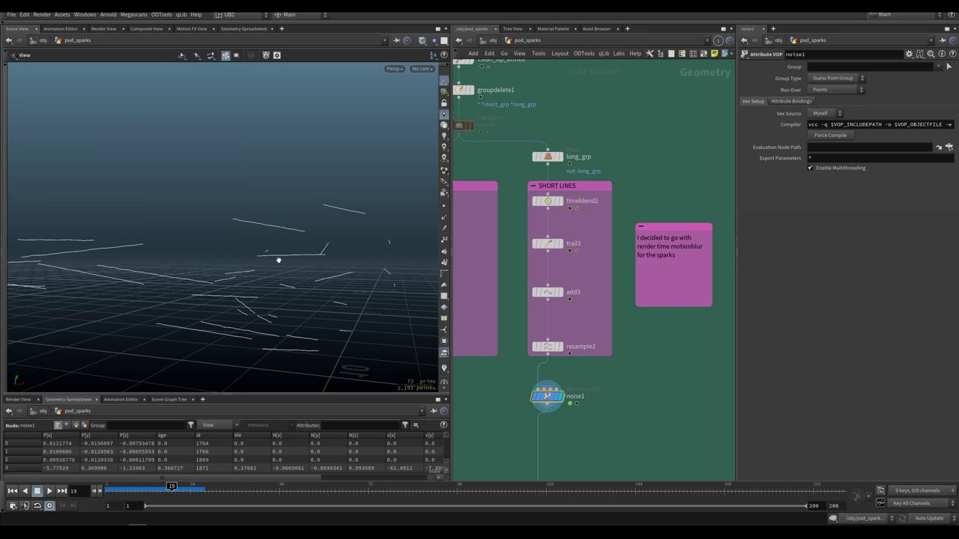
pyautogui.moveTo(277, 260); pyautogui.dragTo(300, 261)
pyautogui.hotkey('ctrl', 's')
# Step: Move set_color1 slightly up toward noise1 and display its coloured long sparks
pyautogui.moveTo(496, 401); pyautogui.dragTo(518, 360, button='middle')
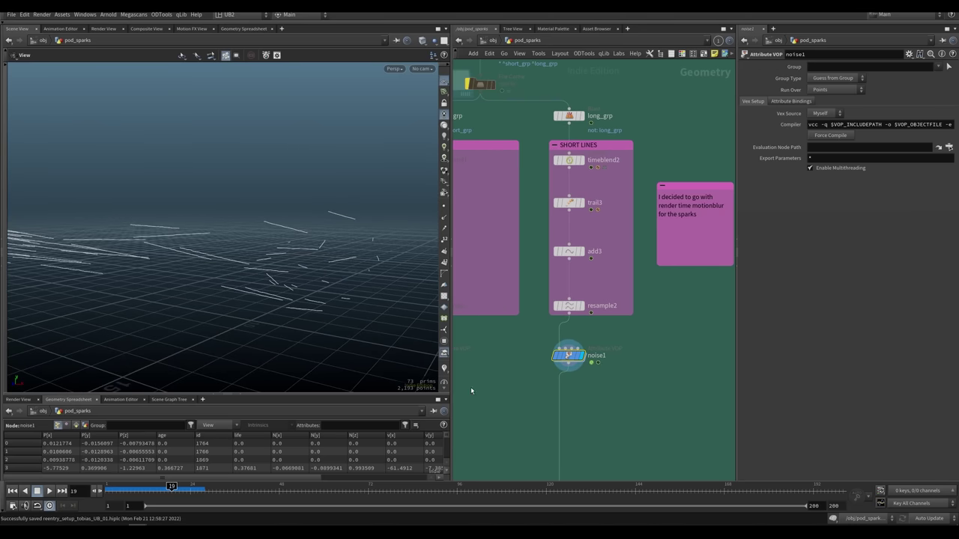
pyautogui.moveTo(316, 308)
pyautogui.mouseDown()
pyautogui.moveTo(295, 300)
pyautogui.moveTo(306, 317)
pyautogui.mouseUp()
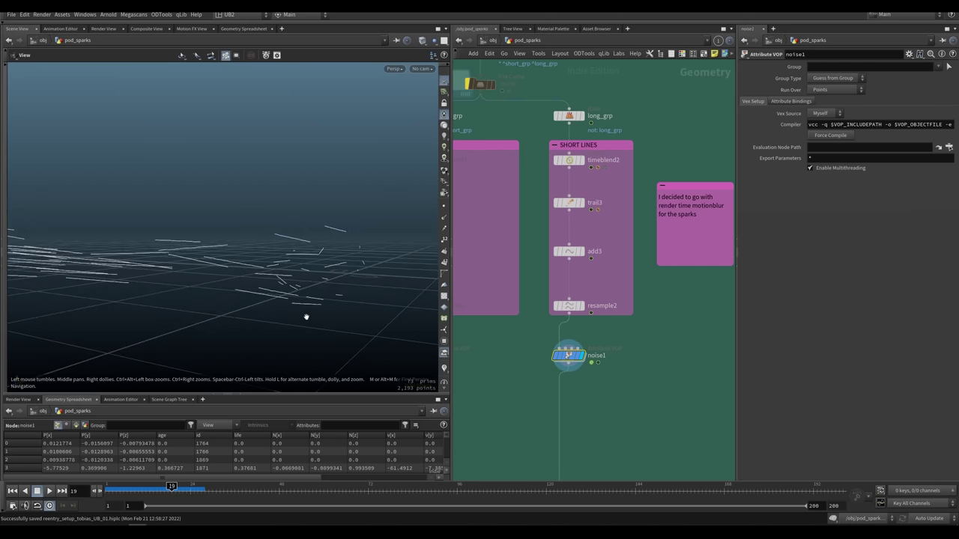
pyautogui.moveTo(522, 380)
pyautogui.mouseDown(button='middle')
pyautogui.moveTo(520, 329)
pyautogui.moveTo(533, 343)
pyautogui.mouseUp(button='middle')
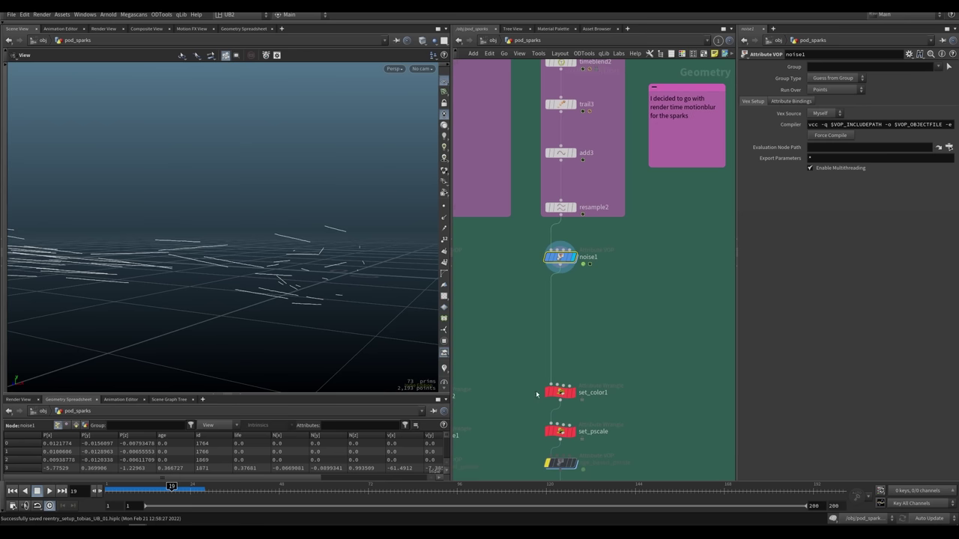
pyautogui.moveTo(559, 392); pyautogui.dragTo(559, 377)
pyautogui.moveTo(364, 292); pyautogui.dragTo(312, 280)
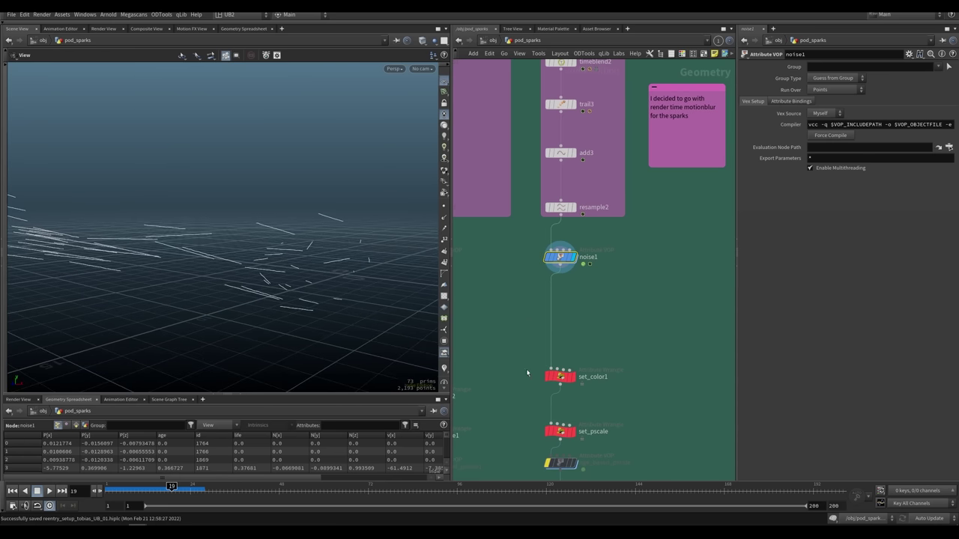
pyautogui.click(573, 377)
pyautogui.moveTo(525, 368); pyautogui.dragTo(565, 394)
# Step: Display set_pscale, show its wrangle parameters, and nudge the node up toward set_color1
pyautogui.moveTo(519, 411); pyautogui.dragTo(520, 335, button='middle')
pyautogui.click(574, 356)
pyautogui.click(564, 358)
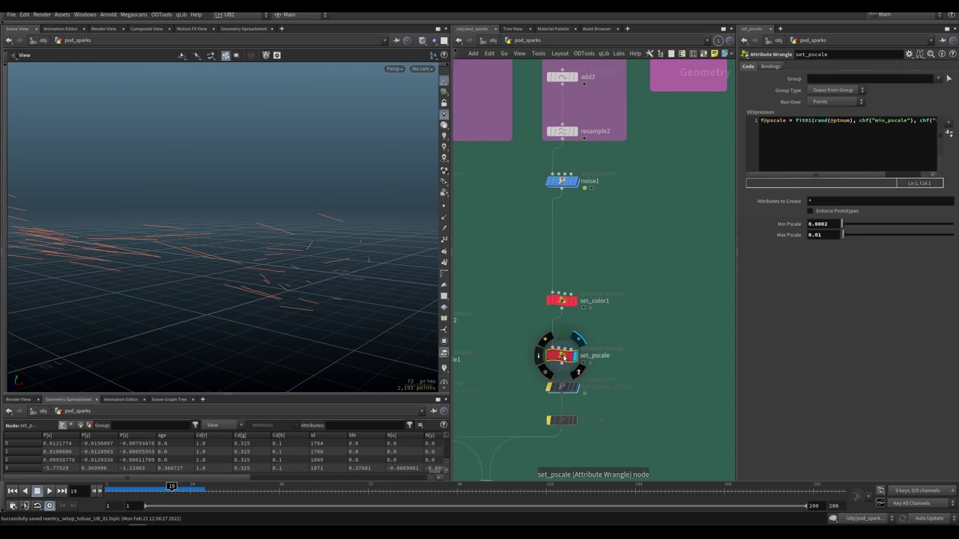
pyautogui.moveTo(563, 356); pyautogui.dragTo(564, 346)
# Step: Toggle the bypass of timeblend2 through noise1 to compare the long sparks as lines and as plain points
pyautogui.moveTo(537, 418); pyautogui.dragTo(544, 328, button='middle')
pyautogui.moveTo(529, 208); pyautogui.dragTo(518, 434, button='middle')
pyautogui.moveTo(593, 266); pyautogui.dragTo(590, 311, button='middle')
pyautogui.scroll(-3, 295, 299)
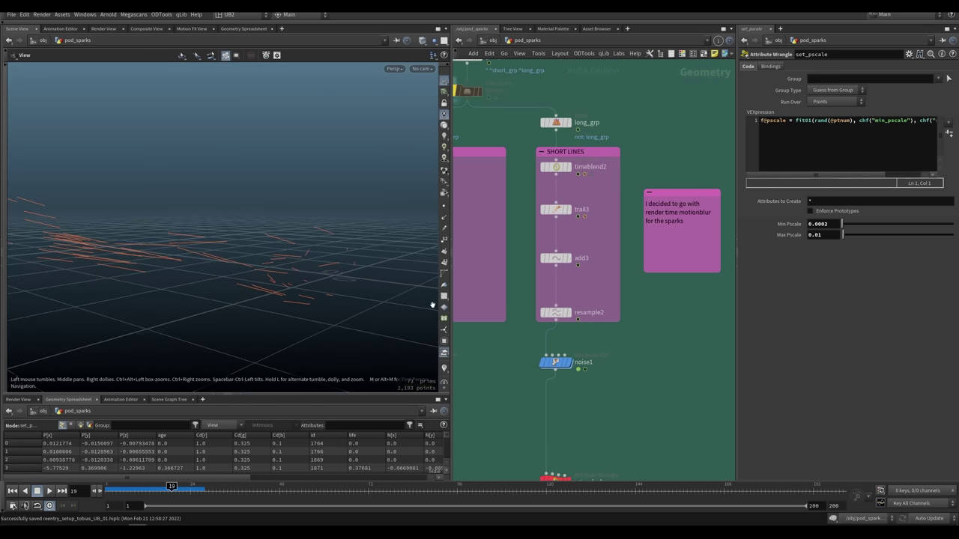
pyautogui.press('b')
pyautogui.moveTo(584, 388); pyautogui.dragTo(543, 160)
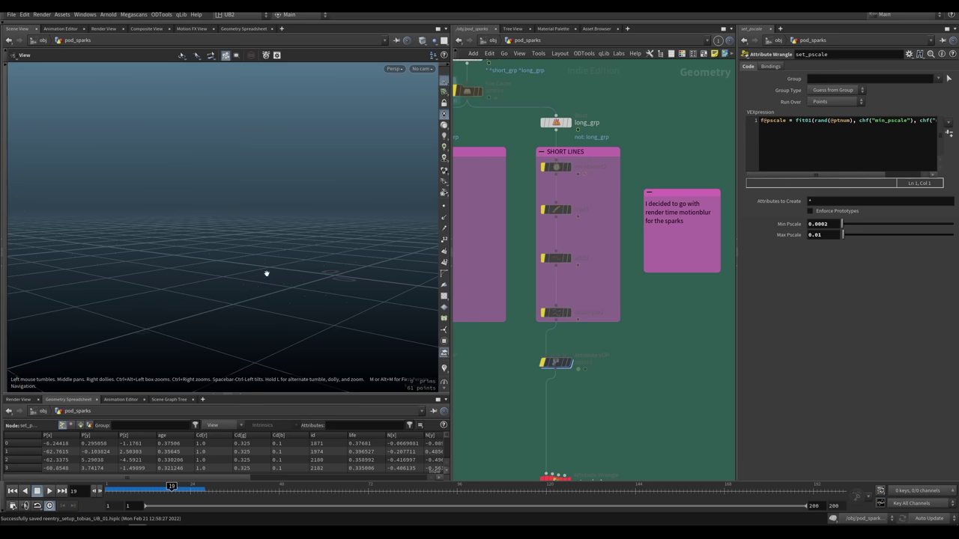
pyautogui.moveTo(266, 274); pyautogui.dragTo(344, 258)
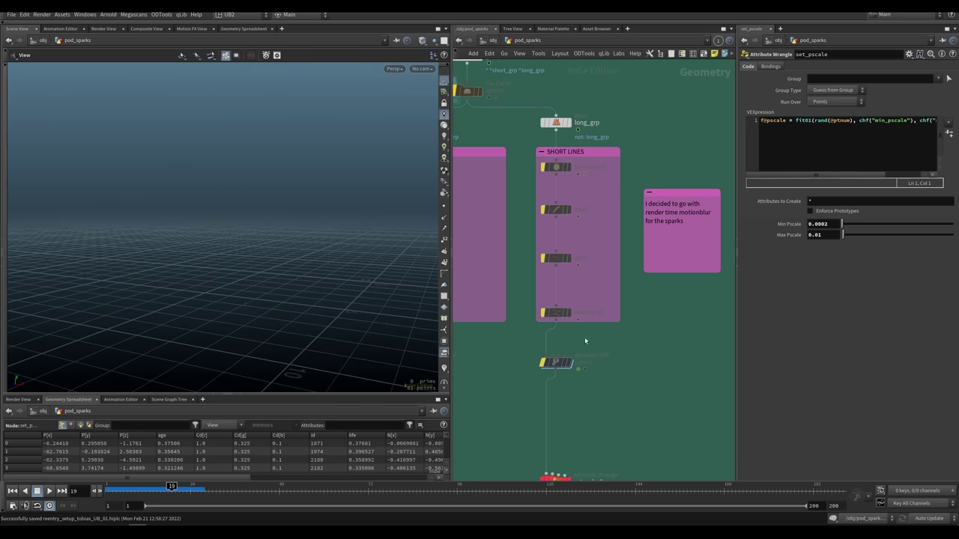
pyautogui.press('b')
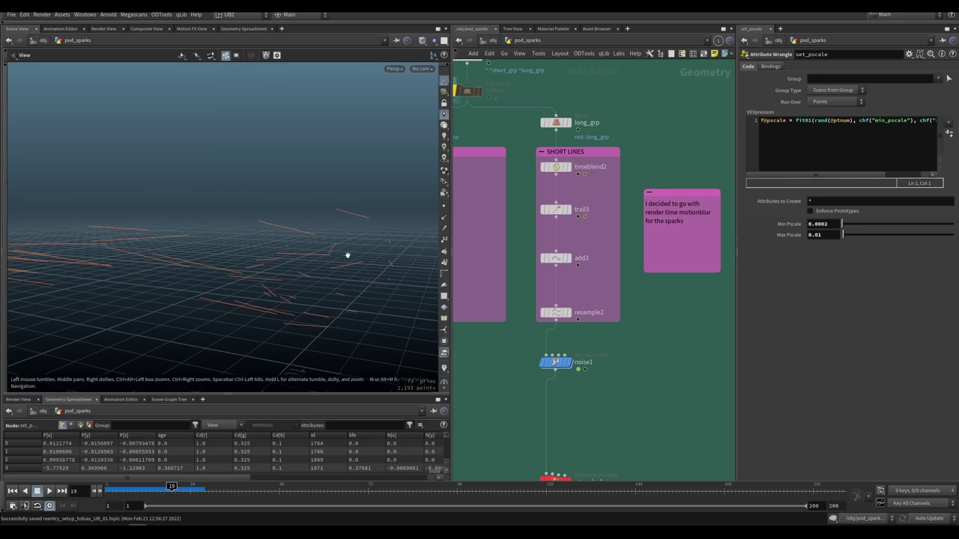
pyautogui.press('b')
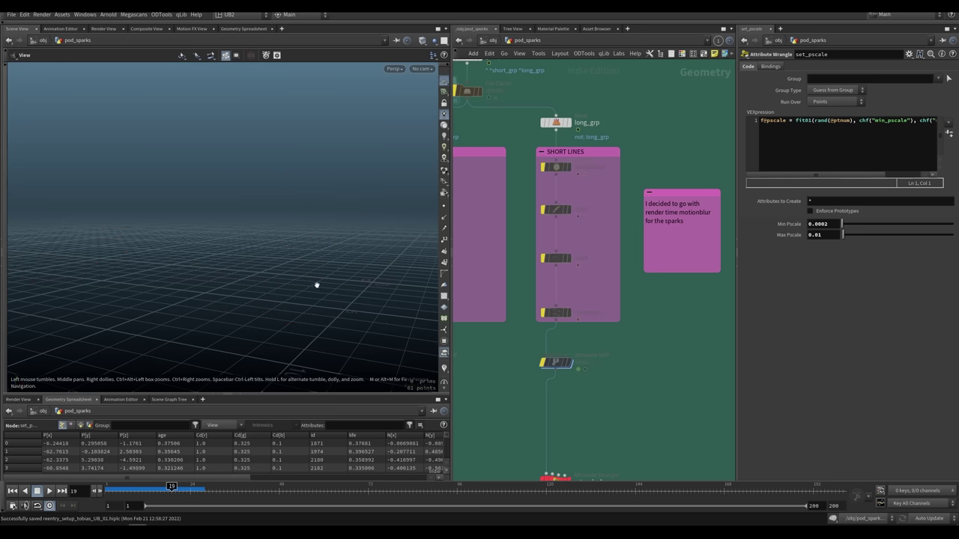
# Step: Display set_pscale1 in the short sparks branch, followed by vis_with_pod for the pod geometry
pyautogui.scroll(-3, 603, 348)
pyautogui.moveTo(605, 388); pyautogui.dragTo(650, 265, button='middle')
pyautogui.click(521, 355)
pyautogui.moveTo(534, 363); pyautogui.dragTo(556, 317, button='middle')
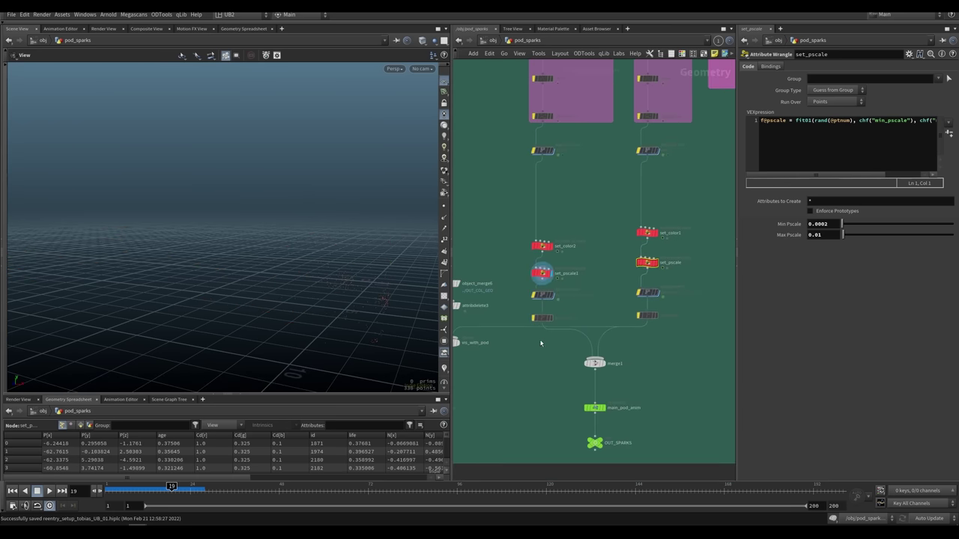
pyautogui.moveTo(526, 363); pyautogui.dragTo(558, 327, button='middle')
pyautogui.click(489, 306)
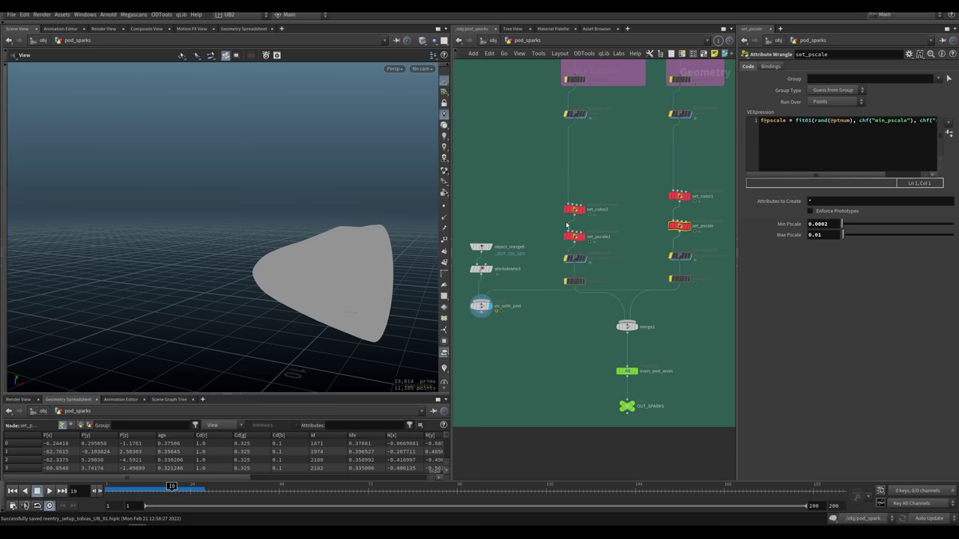
# Step: Re-enable the bypassed short sparks nodes from timeblend1 through noise, and view the result through vis_with_pod
pyautogui.moveTo(567, 225); pyautogui.dragTo(549, 359, button='middle')
pyautogui.press('b')
pyautogui.moveTo(531, 264); pyautogui.dragTo(595, 115)
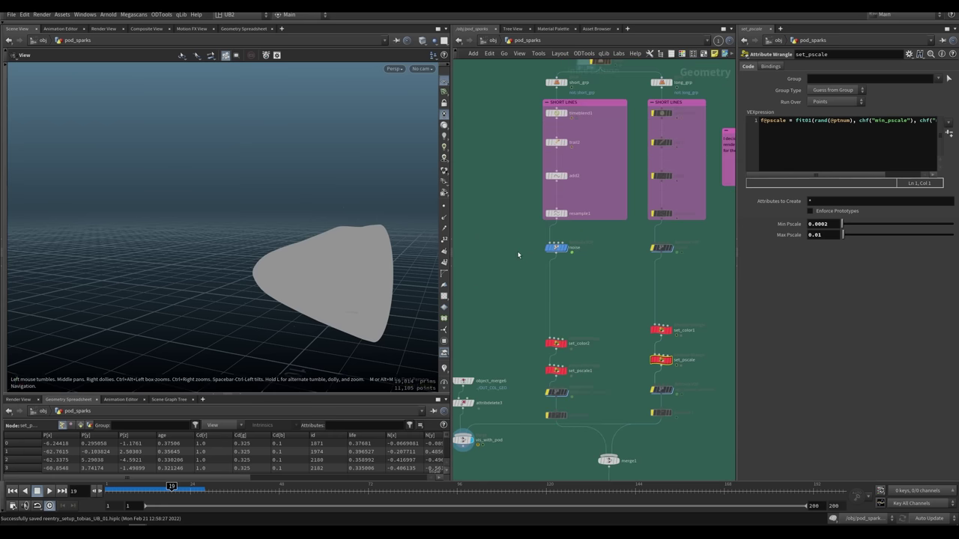
pyautogui.moveTo(555, 263); pyautogui.dragTo(562, 279)
pyautogui.press('r')
pyautogui.press('r')
pyautogui.moveTo(533, 333); pyautogui.dragTo(574, 367)
pyautogui.click(564, 371)
pyautogui.moveTo(495, 436); pyautogui.dragTo(496, 359, button='middle')
pyautogui.click(473, 363)
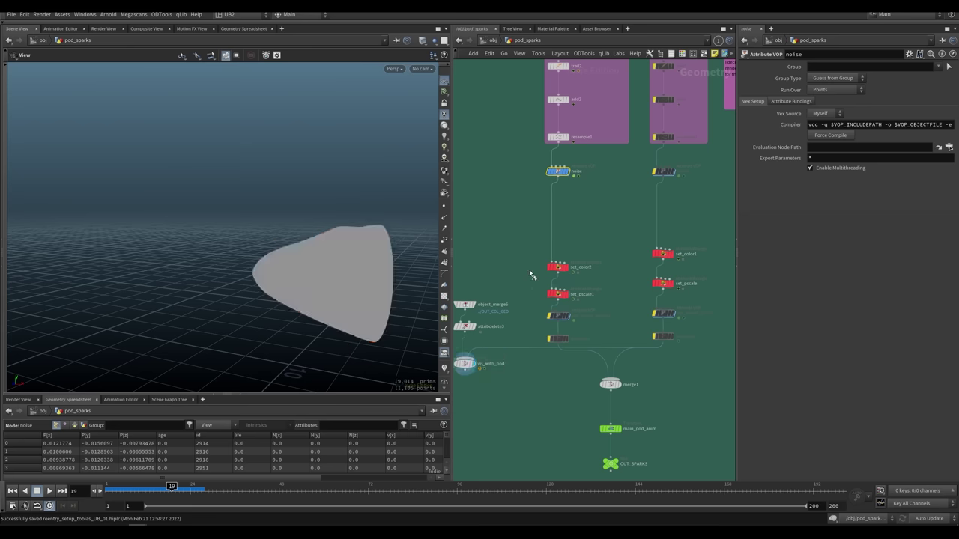
# Step: Display set_color2 and set_pscale1 and inspect the coloured short sparks at frame 20
pyautogui.click(566, 267)
pyautogui.click(565, 295)
pyautogui.keyDown('alt'); pyautogui.moveTo(359, 295); pyautogui.dragTo(299, 290); pyautogui.keyUp('alt')
pyautogui.click(176, 489)
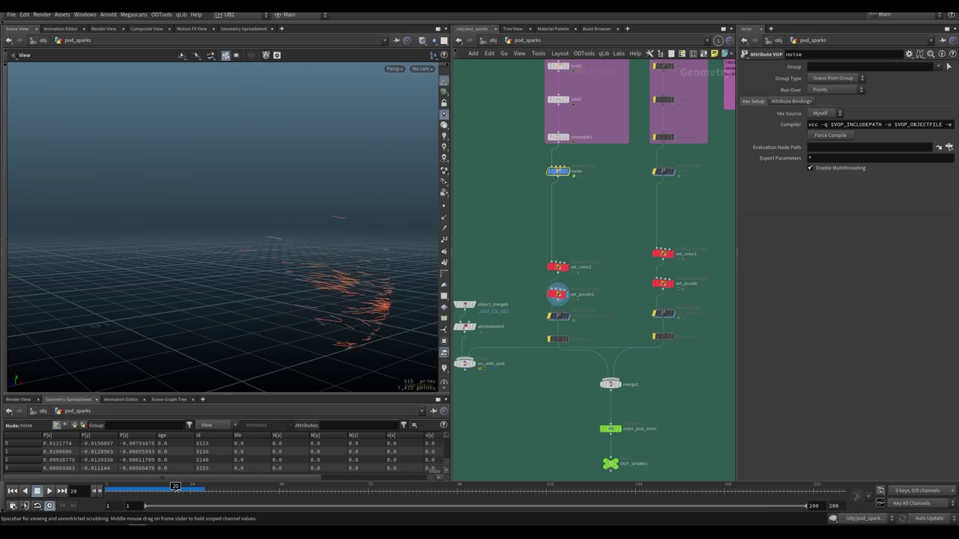
pyautogui.moveTo(175, 487)
pyautogui.mouseDown()
pyautogui.moveTo(194, 494)
pyautogui.moveTo(153, 492)
pyautogui.moveTo(175, 490)
pyautogui.mouseUp()
pyautogui.moveTo(307, 308)
pyautogui.keyDown('alt'); pyautogui.mouseDown()
pyautogui.moveTo(286, 307)
pyautogui.moveTo(298, 321)
pyautogui.mouseUp(); pyautogui.keyUp('alt')
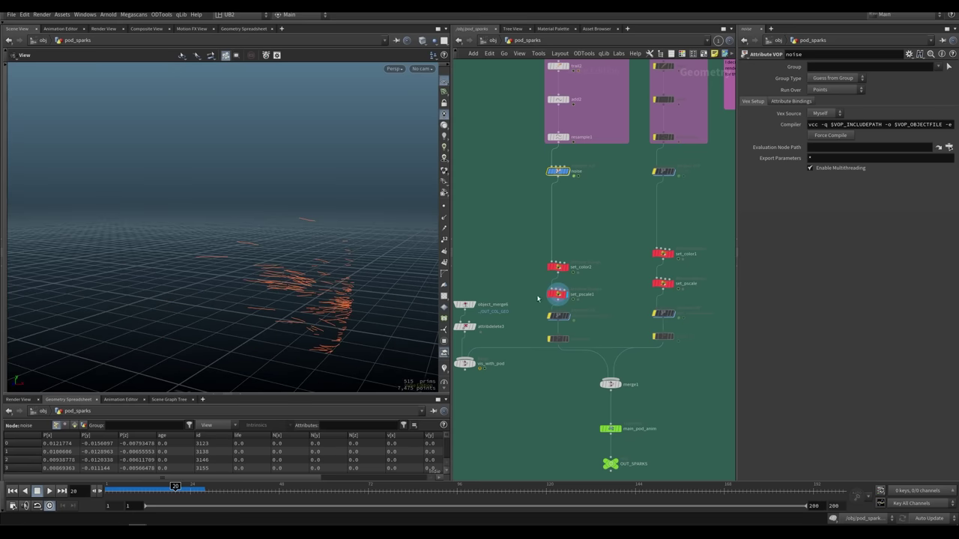
# Step: Select set_pscale in the long sparks branch and re-enable the bypassed nodes from timeblend2 through noise1
pyautogui.moveTo(606, 280); pyautogui.dragTo(593, 289, button='middle')
pyautogui.click(659, 293)
pyautogui.click(649, 293)
pyautogui.moveTo(611, 239); pyautogui.dragTo(576, 348, button='middle')
pyautogui.press('q')
pyautogui.moveTo(584, 316); pyautogui.dragTo(641, 157)
# Step: Display merge1 and play back the combined short and long sparks from several viewing angles
pyautogui.moveTo(539, 440); pyautogui.dragTo(527, 367, button='middle')
pyautogui.moveTo(594, 419); pyautogui.dragTo(595, 344, button='middle')
pyautogui.click(561, 353)
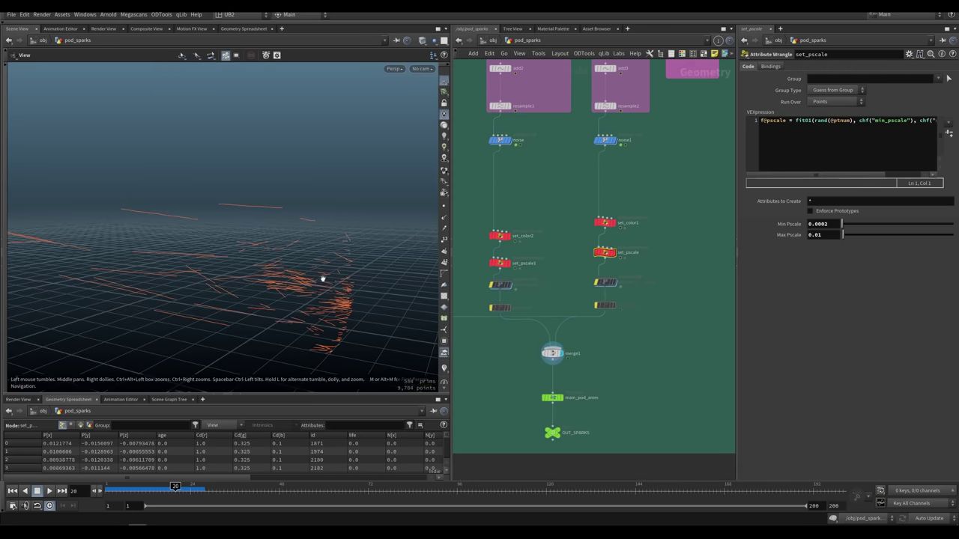
pyautogui.press('Up')
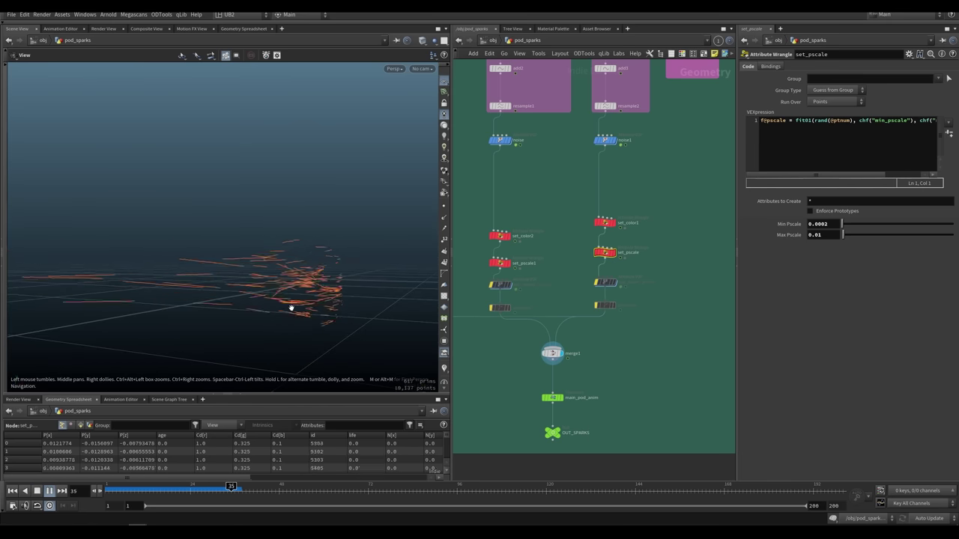
pyautogui.press('Up')
pyautogui.press('Up')
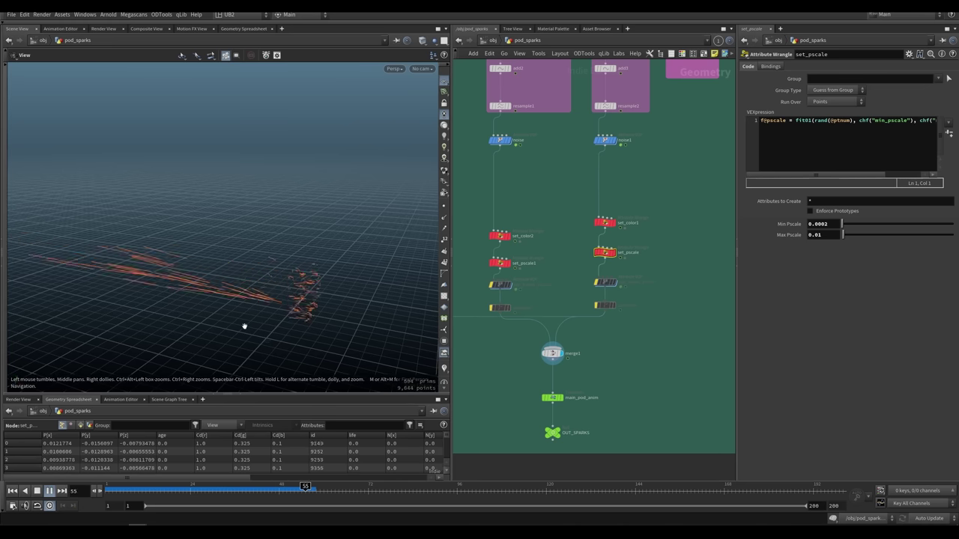
pyautogui.hotkey('ctrl', 'Up')
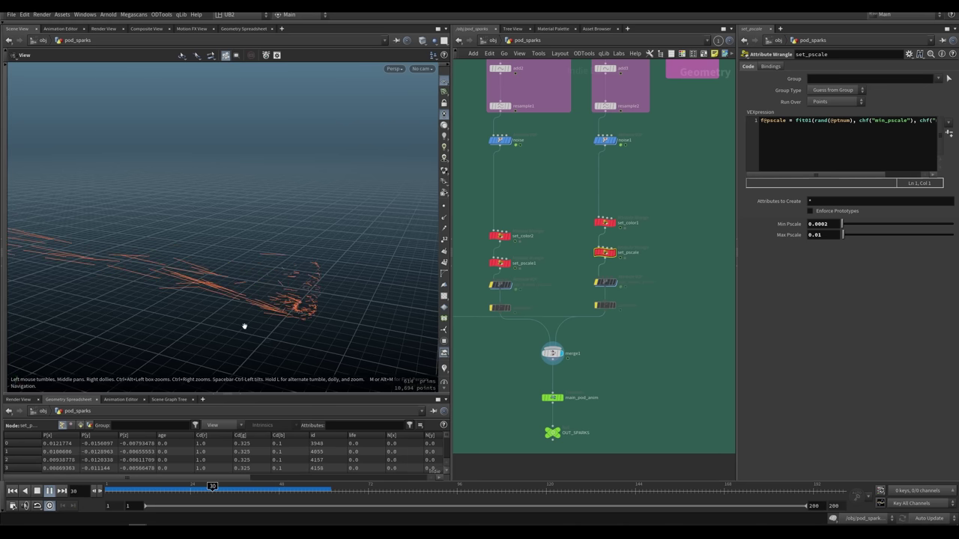
pyautogui.press('Up')
pyautogui.moveTo(334, 271)
pyautogui.mouseDown()
pyautogui.moveTo(296, 262)
pyautogui.moveTo(347, 259)
pyautogui.mouseUp()
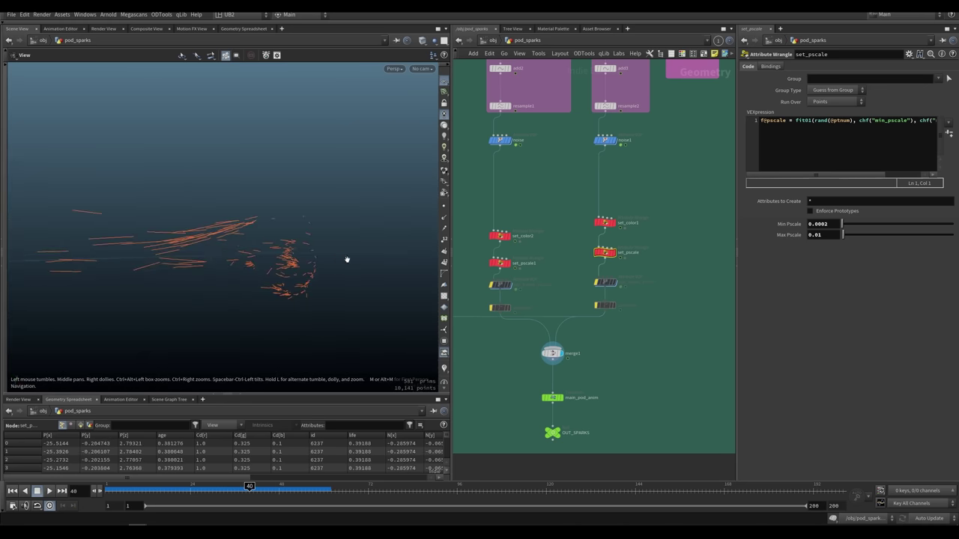
# Step: Display the OUT_SPARKS null and inspect the final animated sparks at frame 40
pyautogui.moveTo(520, 423); pyautogui.dragTo(547, 383, button='middle')
pyautogui.click(579, 394)
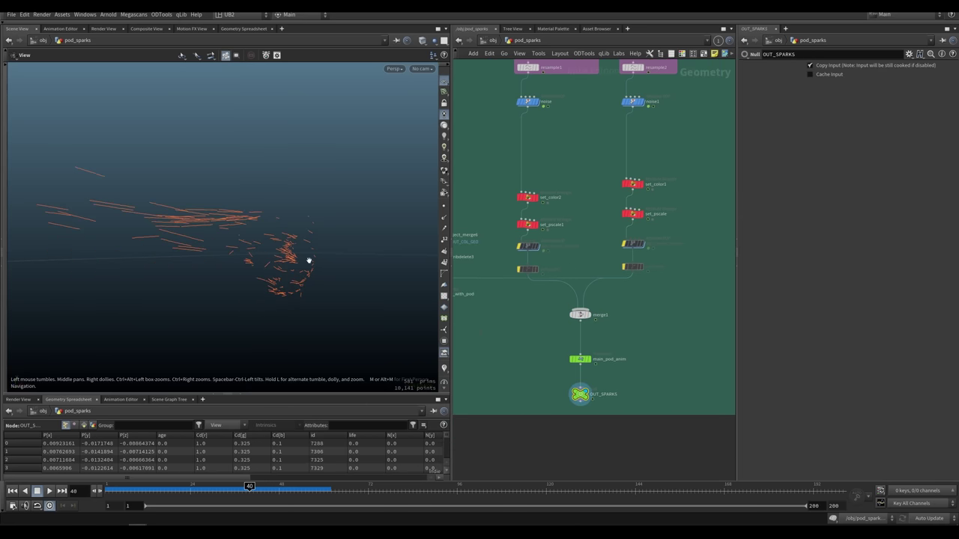
pyautogui.moveTo(306, 260); pyautogui.dragTo(374, 305)
# Step: Return to the object level and select the heat_distortion object
pyautogui.press('u')
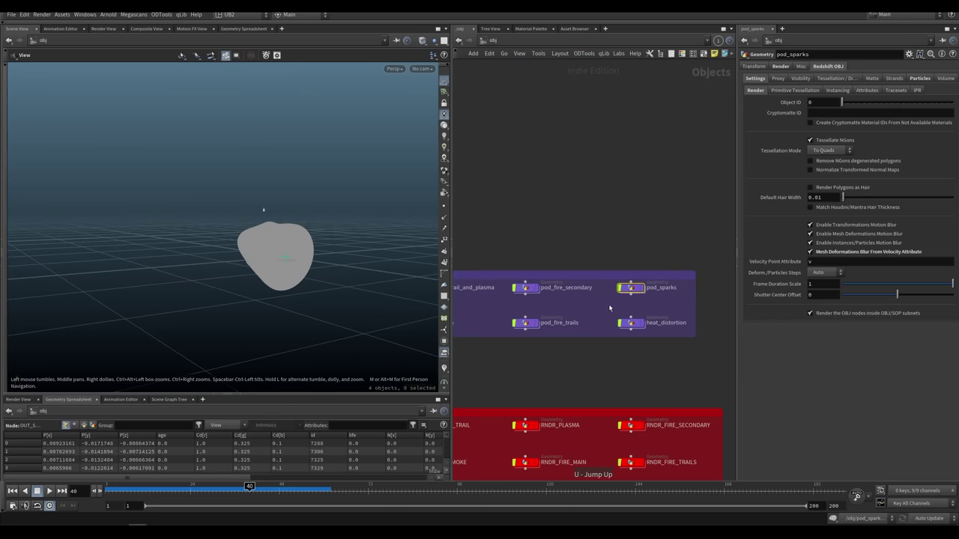
pyautogui.moveTo(623, 303); pyautogui.dragTo(676, 338)
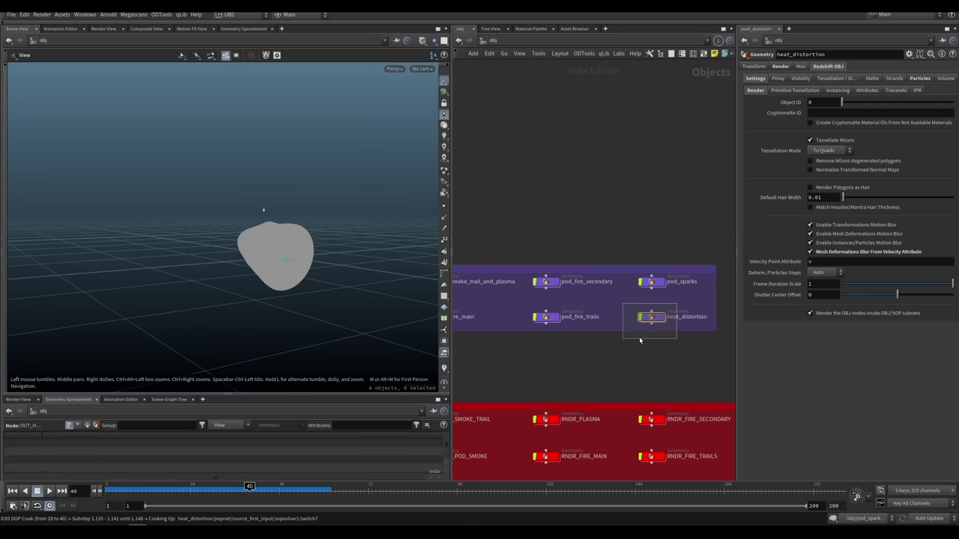
# Step: Open the heat_distortion object's network and display its OUT_WIND_VEL null at frame 31
pyautogui.doubleClick(641, 319)
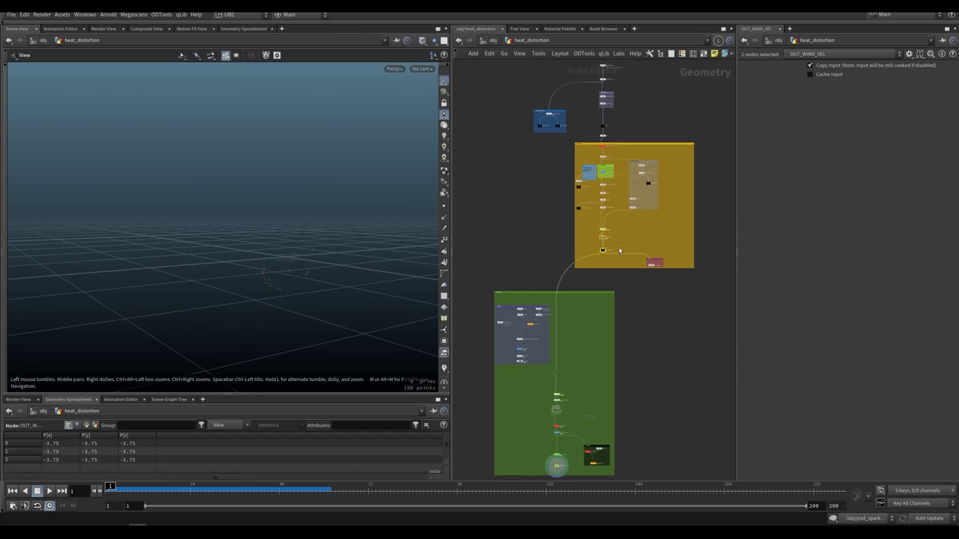
pyautogui.scroll(3, 633, 244)
pyautogui.click(592, 261)
pyautogui.click(199, 488)
pyautogui.moveTo(203, 493); pyautogui.dragTo(216, 491)
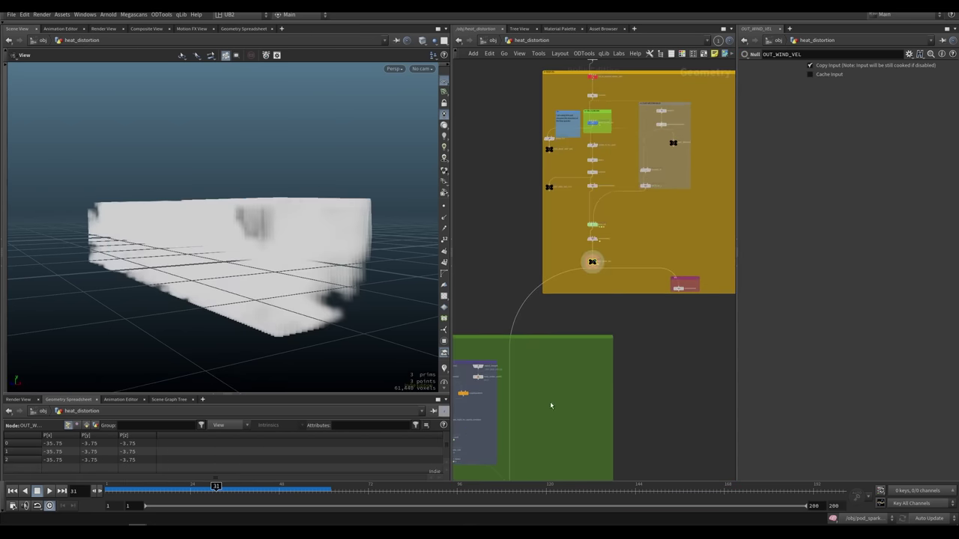
# Step: Display curl_noise1 at the end of the emission source chain in the green group
pyautogui.moveTo(480, 443); pyautogui.dragTo(540, 319, button='middle')
pyautogui.scroll(4, 538, 320)
pyautogui.click(489, 305)
pyautogui.click(488, 334)
pyautogui.press('r')
pyautogui.click(485, 354)
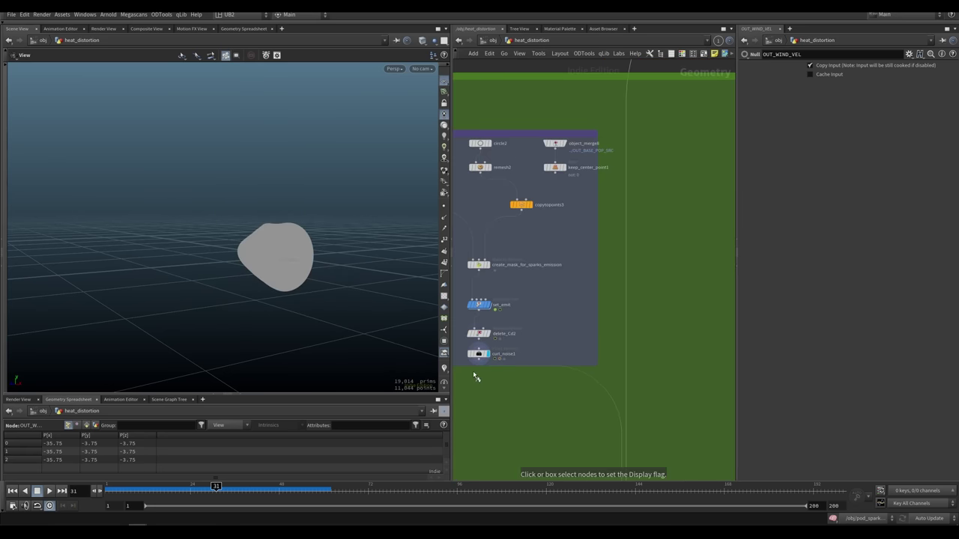
# Step: Display the popnet node, play the particle simulation to frame 44 and inspect it from another angle
pyautogui.moveTo(561, 473); pyautogui.dragTo(502, 318, button='middle')
pyautogui.moveTo(532, 323); pyautogui.dragTo(577, 337)
pyautogui.press('r')
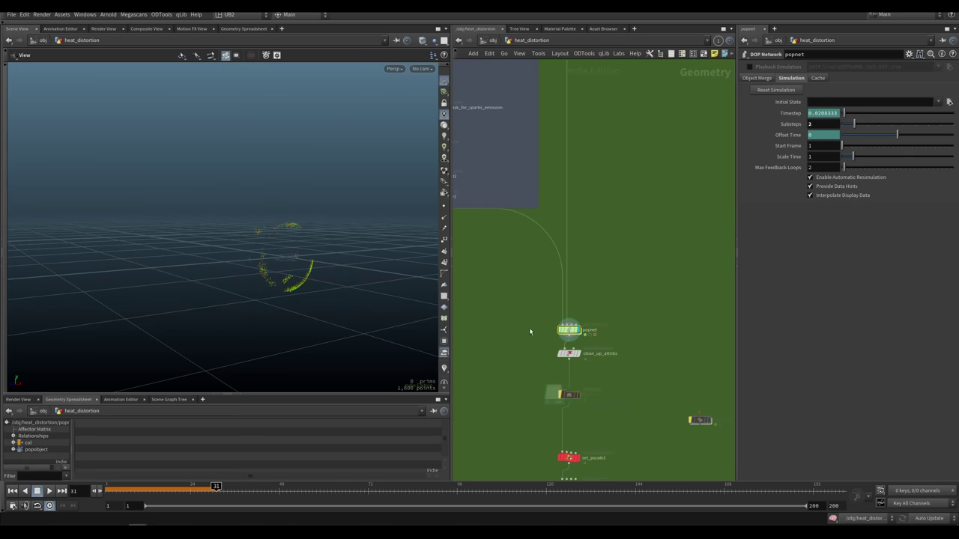
pyautogui.press('Up')
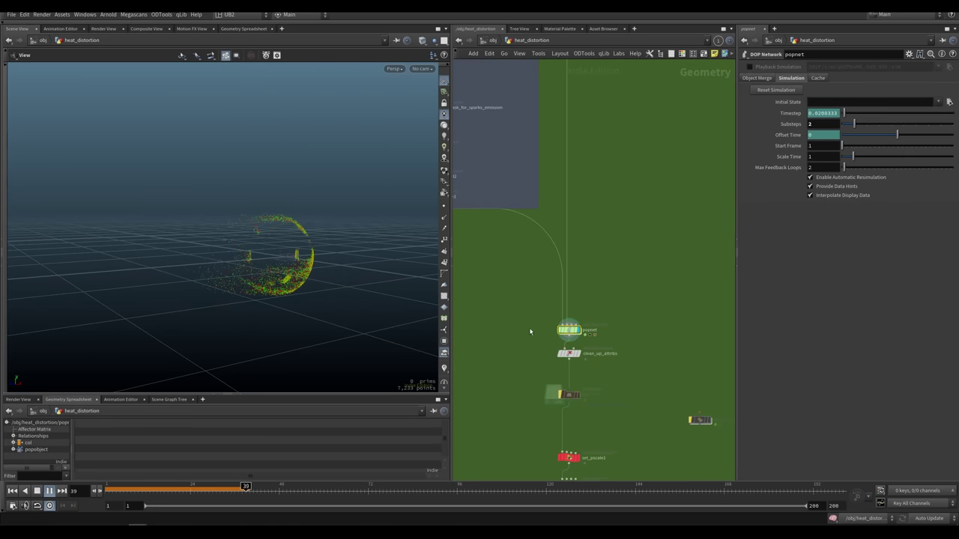
pyautogui.press('Up')
pyautogui.keyDown('alt'); pyautogui.moveTo(240, 280); pyautogui.dragTo(301, 279); pyautogui.keyUp('alt')
pyautogui.moveTo(306, 229); pyautogui.dragTo(331, 198)
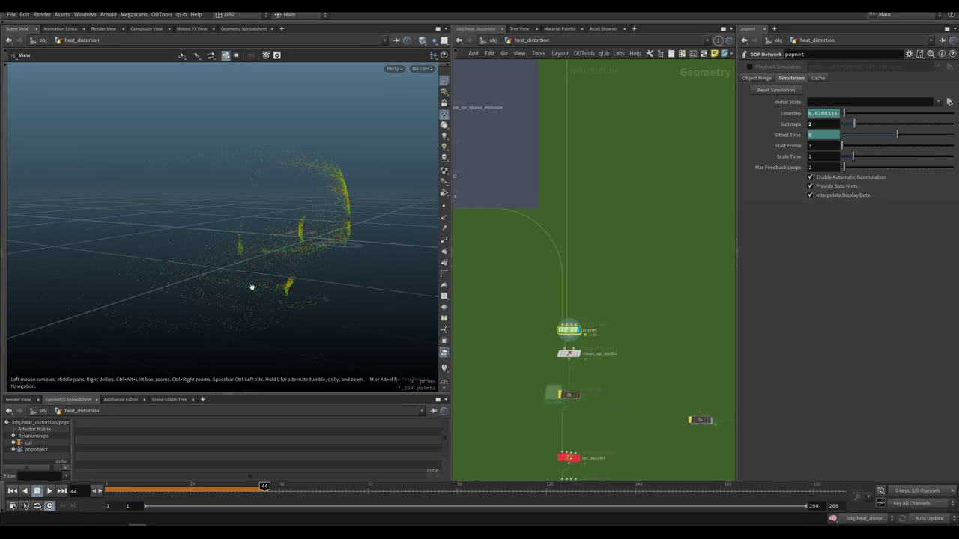
# Step: Inspect the POP Color ramp expression of popcolor1 inside popnet and return to the heat_distortion network
pyautogui.moveTo(572, 330); pyautogui.dragTo(569, 317)
pyautogui.moveTo(521, 362); pyautogui.dragTo(512, 336, button='middle')
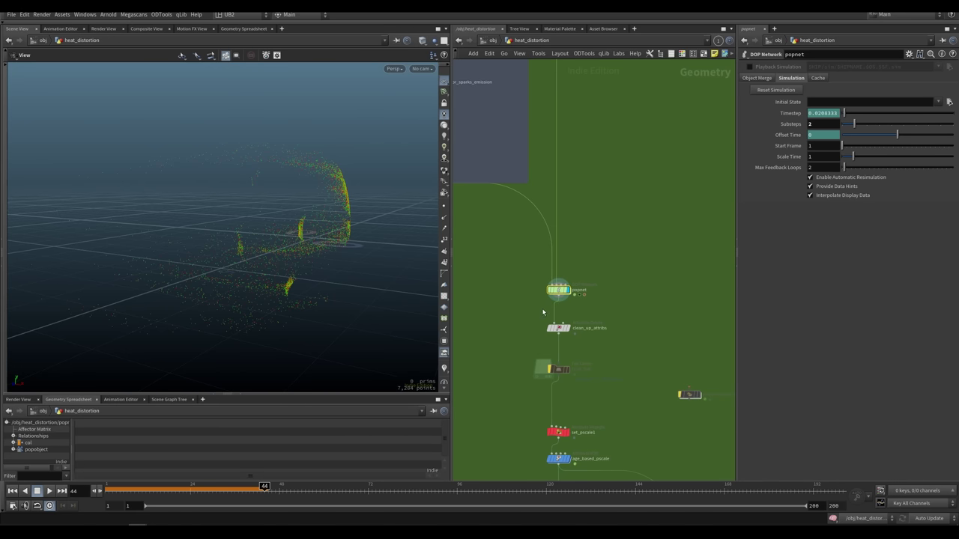
pyautogui.doubleClick(561, 289)
pyautogui.moveTo(626, 287); pyautogui.dragTo(587, 292, button='middle')
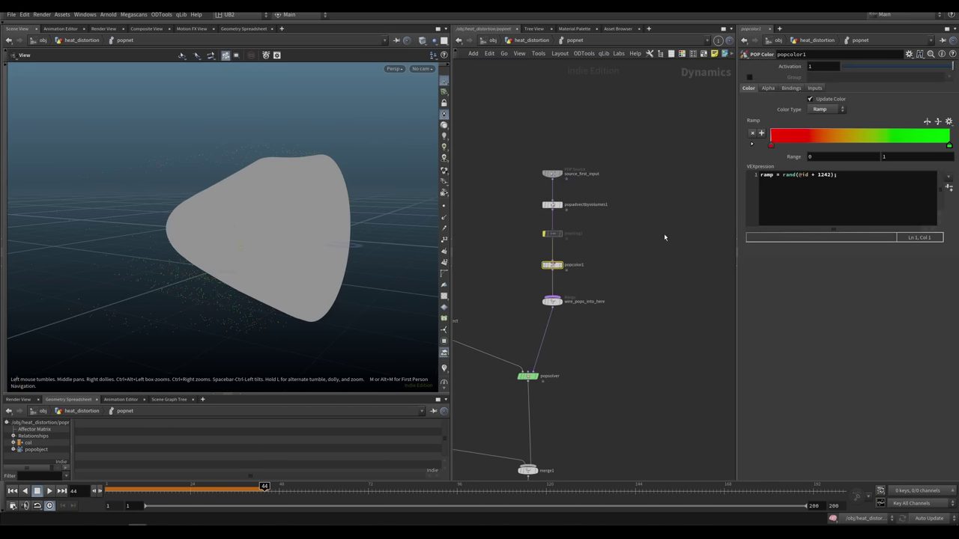
pyautogui.moveTo(858, 175); pyautogui.dragTo(746, 182)
pyautogui.click(681, 239)
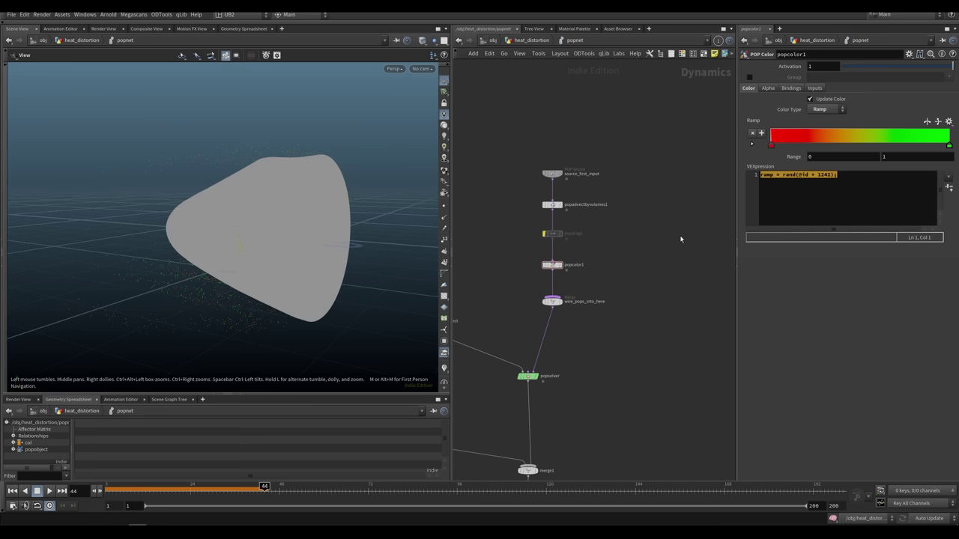
pyautogui.click(790, 188)
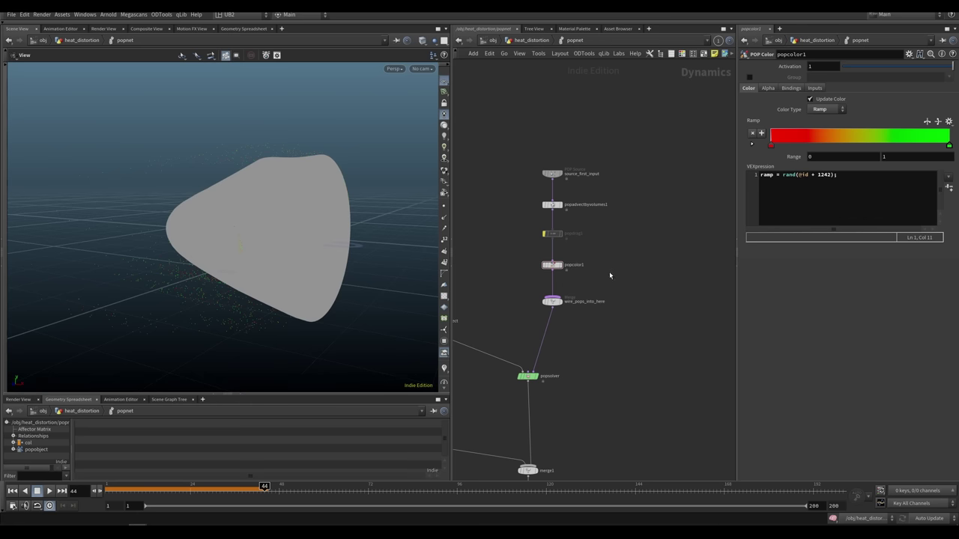
pyautogui.press('u')
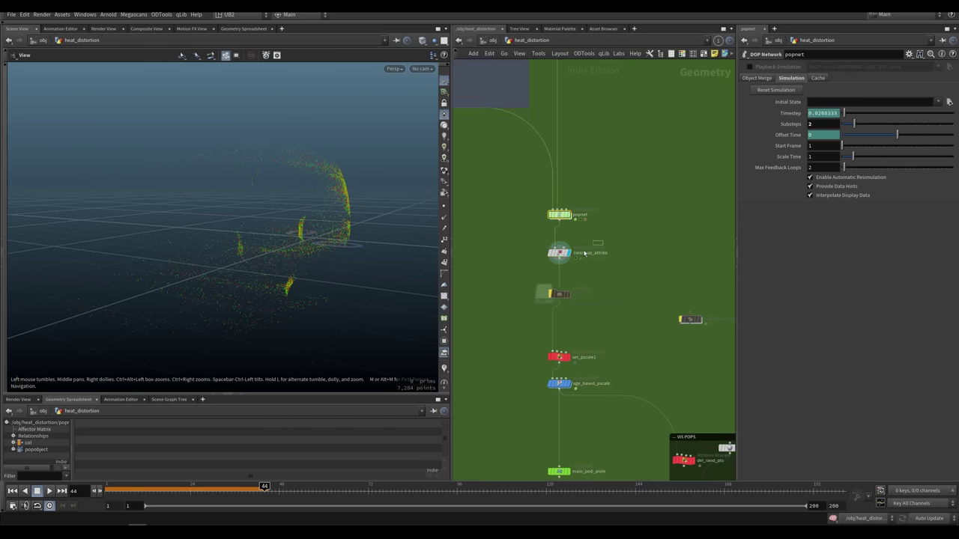
# Step: Select clean_up_attribs and display copytopoints2 in the VIS POPS group at frame 37
pyautogui.moveTo(584, 253); pyautogui.dragTo(561, 262)
pyautogui.moveTo(604, 407); pyautogui.dragTo(523, 245, button='middle')
pyautogui.click(634, 345)
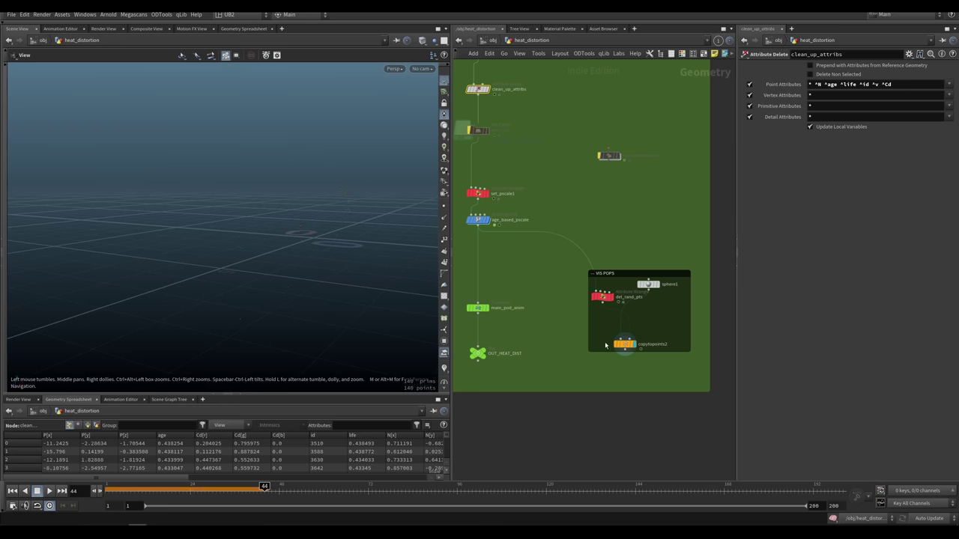
pyautogui.moveTo(191, 489); pyautogui.dragTo(238, 490)
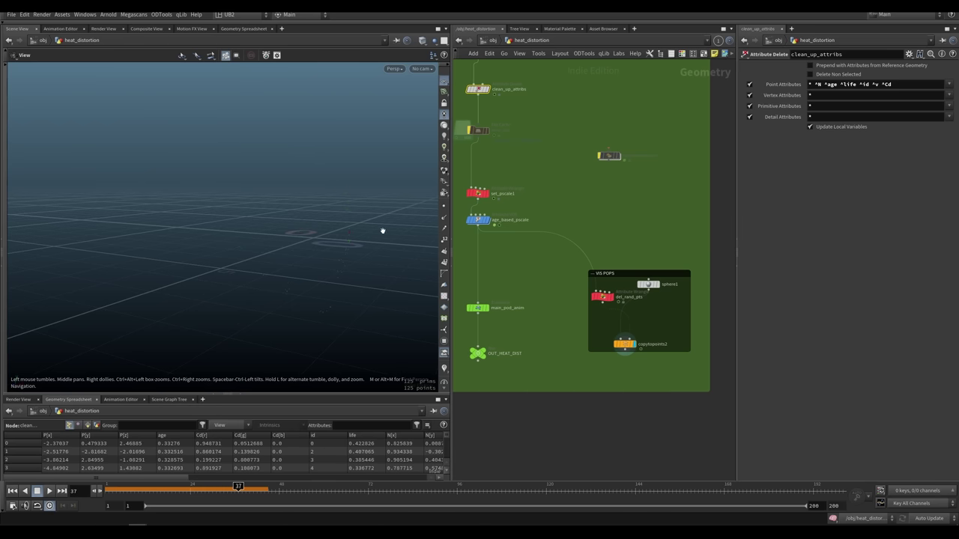
# Step: Open the viewport display options and look through their categories for the Geometry particle settings
pyautogui.press('d')
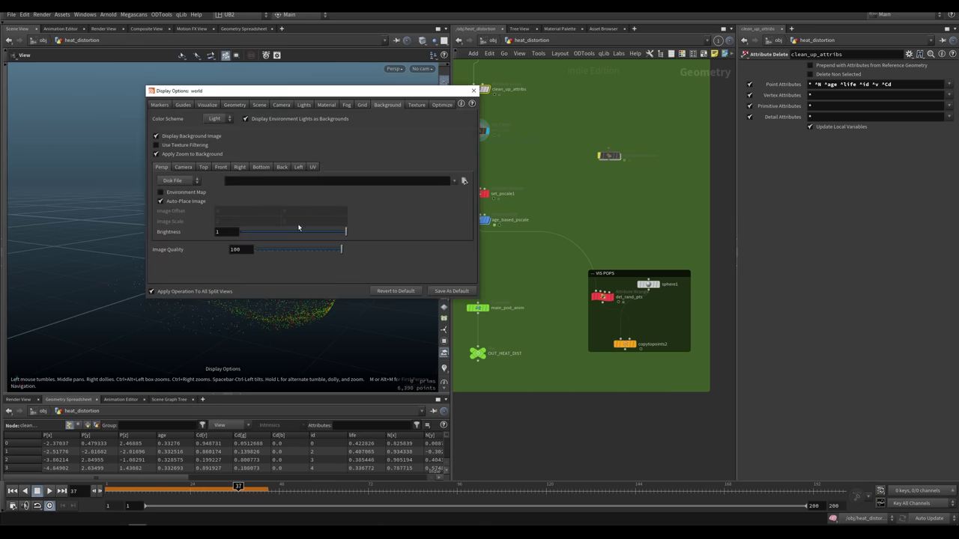
pyautogui.click(208, 105)
pyautogui.click(183, 106)
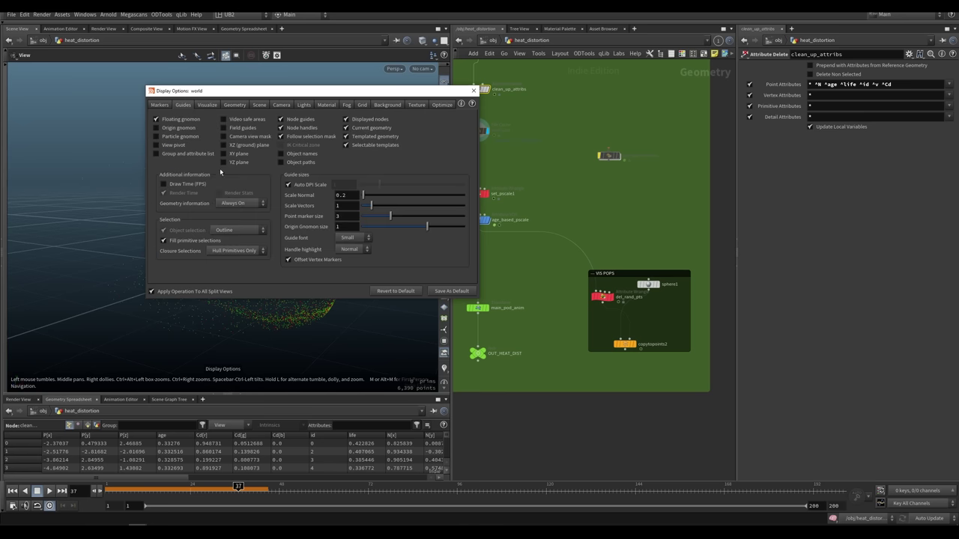
pyautogui.click(260, 105)
pyautogui.click(282, 105)
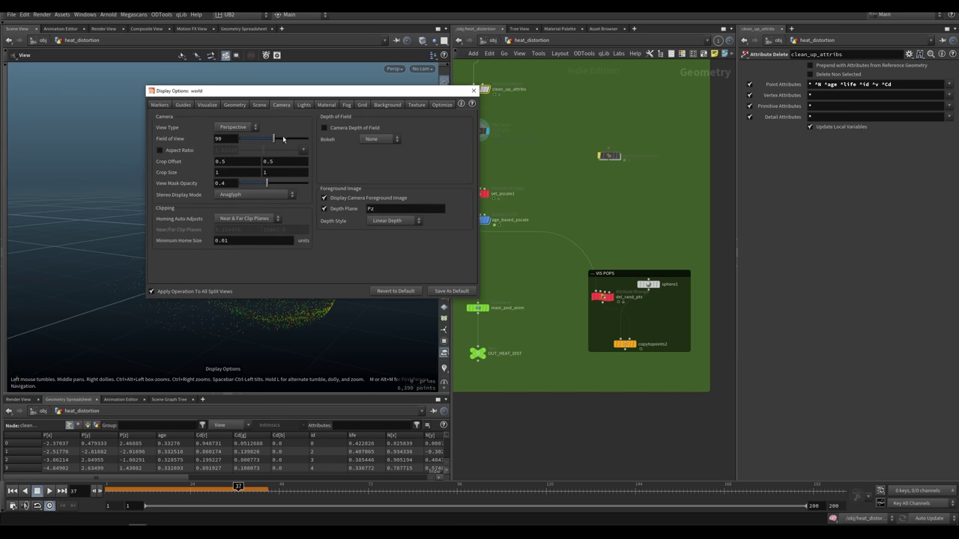
pyautogui.click(304, 105)
pyautogui.click(262, 108)
pyautogui.click(165, 107)
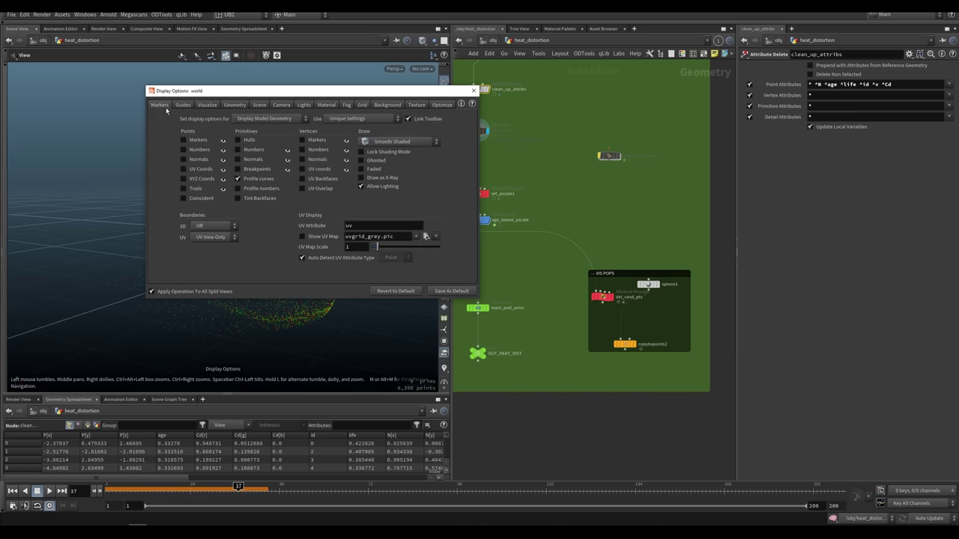
pyautogui.click(181, 107)
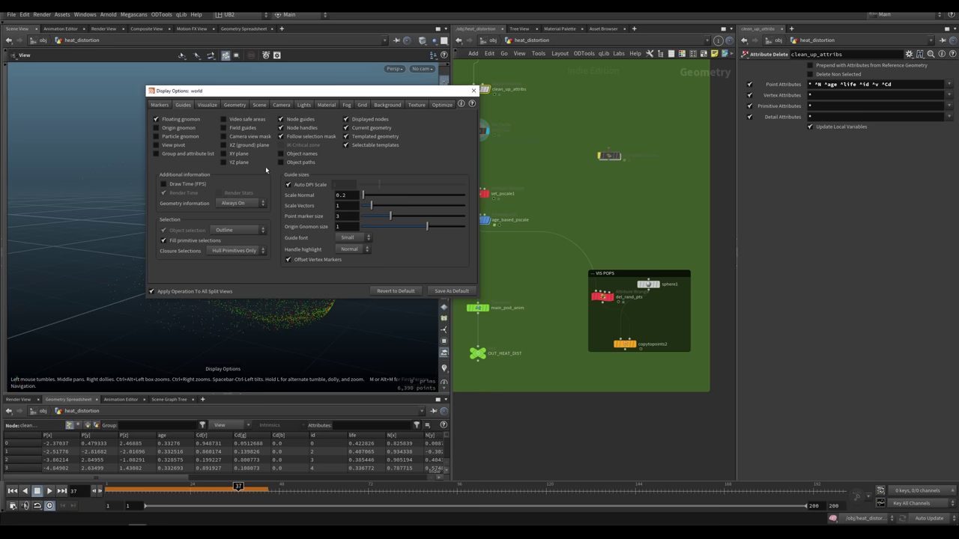
pyautogui.click(382, 106)
pyautogui.click(346, 106)
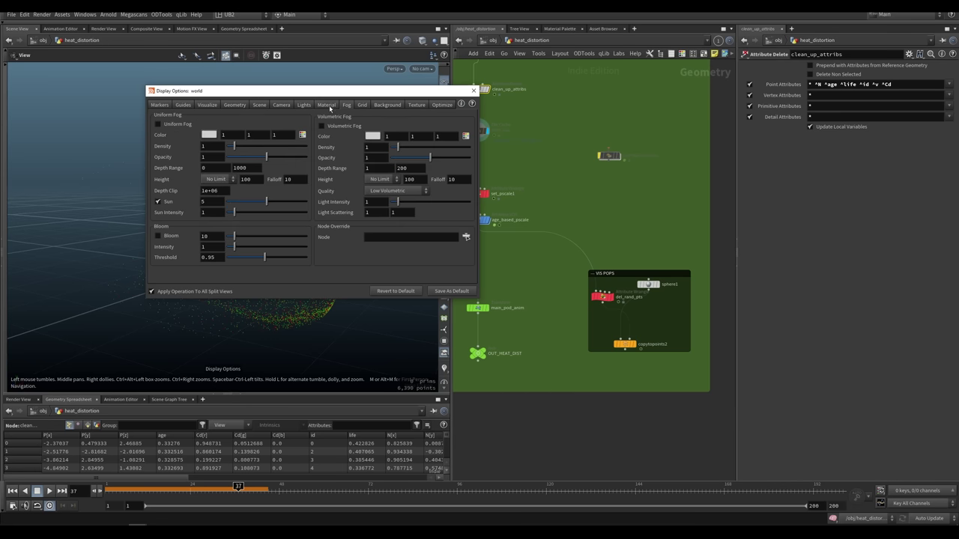
pyautogui.click(328, 106)
pyautogui.click(303, 105)
pyautogui.click(283, 105)
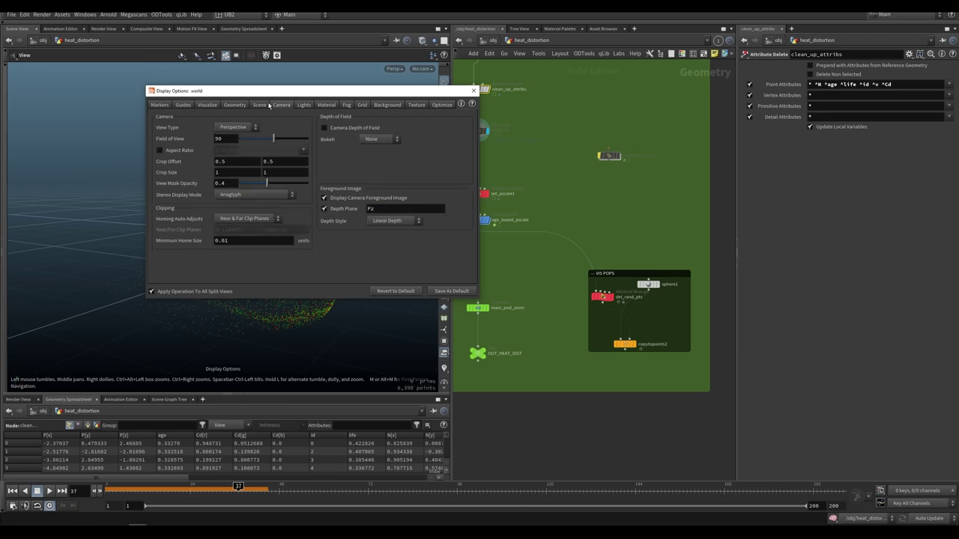
pyautogui.click(266, 107)
pyautogui.click(246, 106)
# Step: Display particles as Points with a point size of 7.15 and inspect the red and green particles
pyautogui.moveTo(247, 91); pyautogui.dragTo(440, 109)
pyautogui.click(418, 244)
pyautogui.click(424, 253)
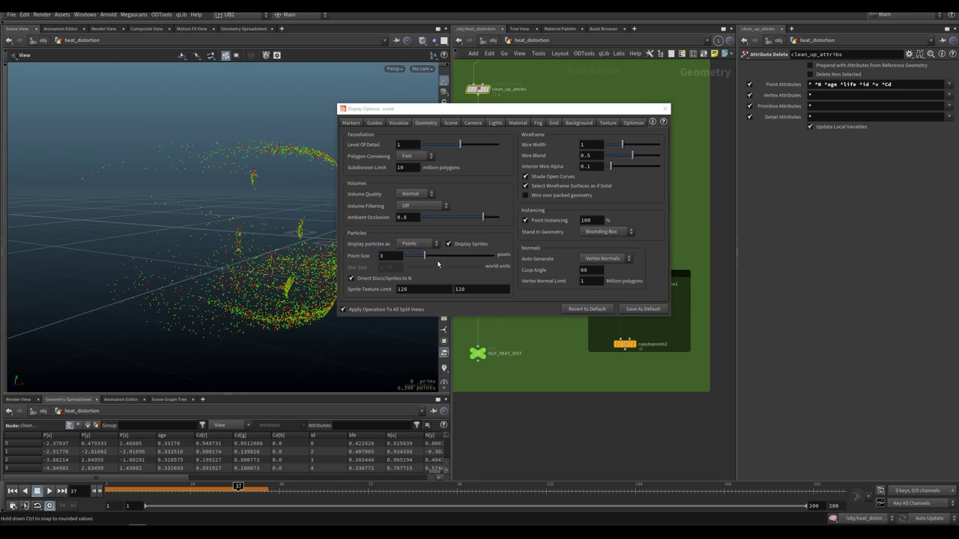
pyautogui.moveTo(424, 255); pyautogui.dragTo(466, 256)
pyautogui.scroll(5, 306, 275)
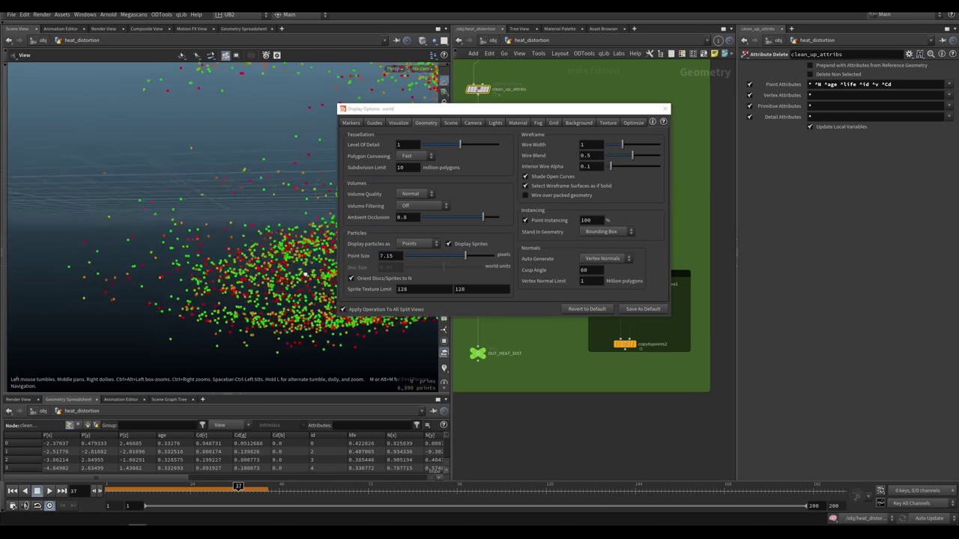
pyautogui.moveTo(305, 274); pyautogui.dragTo(236, 269)
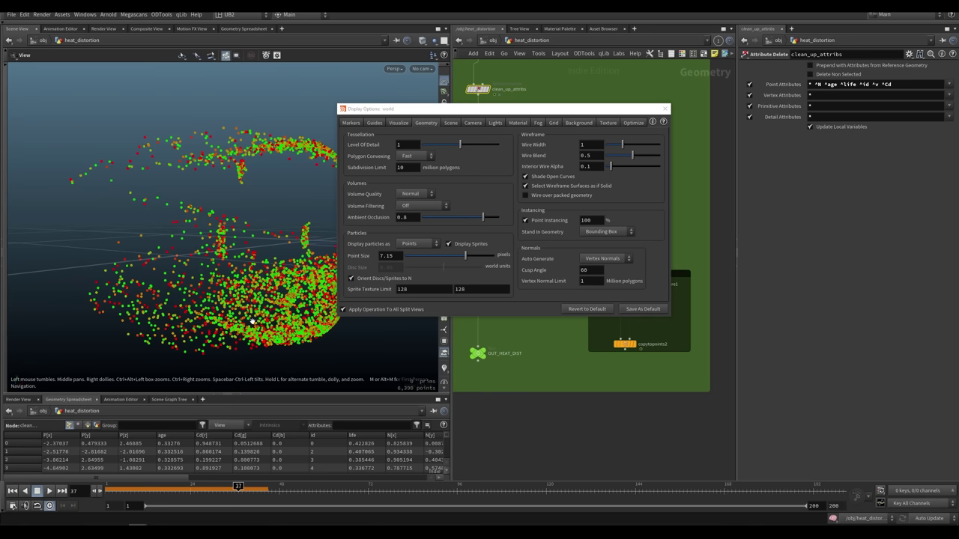
# Step: Set the particle display to Pixels and close the display options
pyautogui.click(421, 245)
pyautogui.click(445, 262)
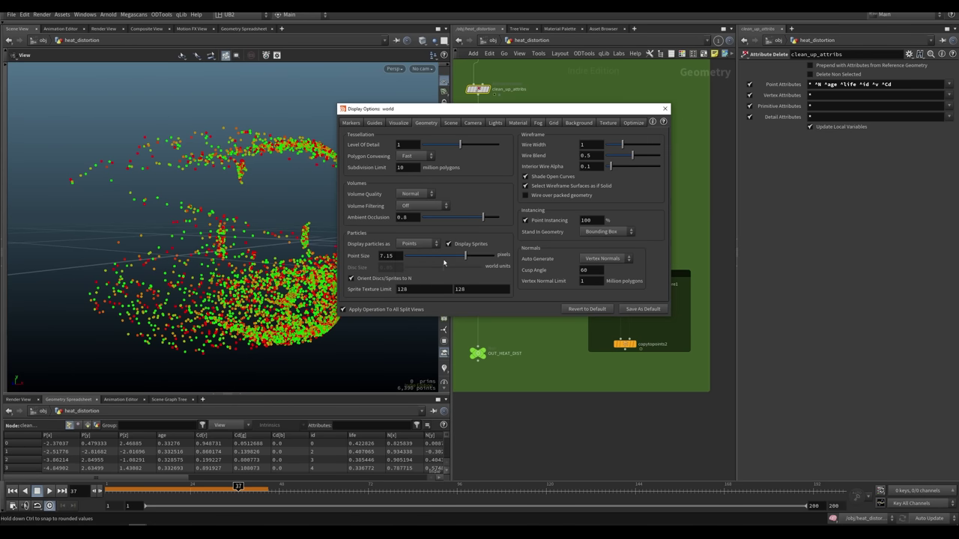
pyautogui.moveTo(399, 257); pyautogui.dragTo(378, 264)
pyautogui.click(416, 243)
pyautogui.click(411, 255)
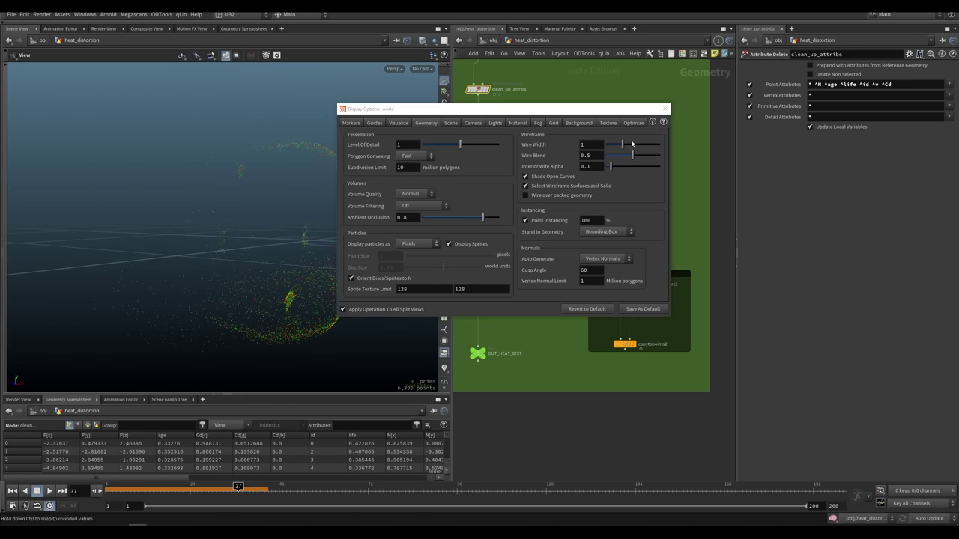
pyautogui.press('Escape')
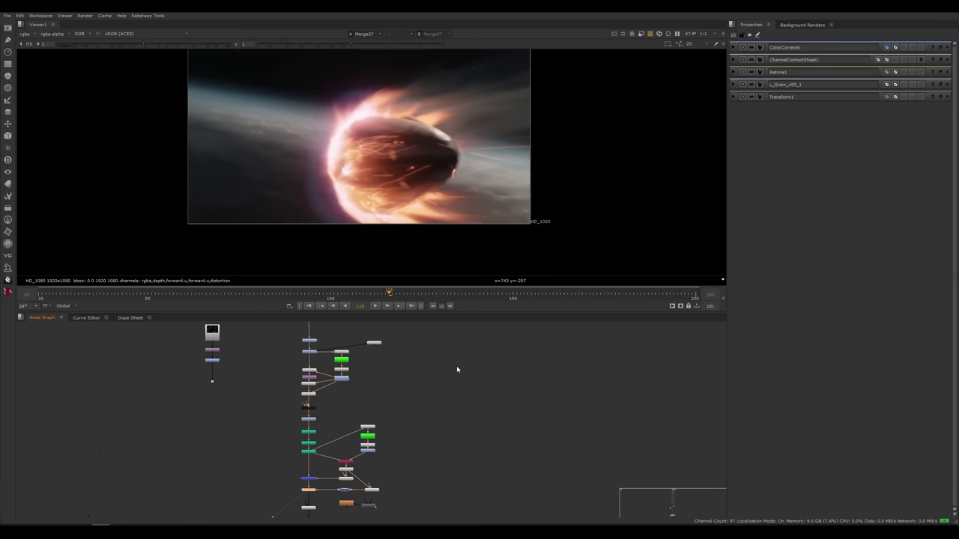
# Step: Switch to Nuke, find the HEAT DIST group and view its Read7 node
pyautogui.moveTo(457, 367); pyautogui.dragTo(457, 496, button='middle')
pyautogui.moveTo(416, 375); pyautogui.dragTo(413, 517, button='middle')
pyautogui.scroll(-4, 413, 517)
pyautogui.moveTo(372, 374); pyautogui.dragTo(371, 515, button='middle')
pyautogui.moveTo(364, 357); pyautogui.dragTo(364, 453, button='middle')
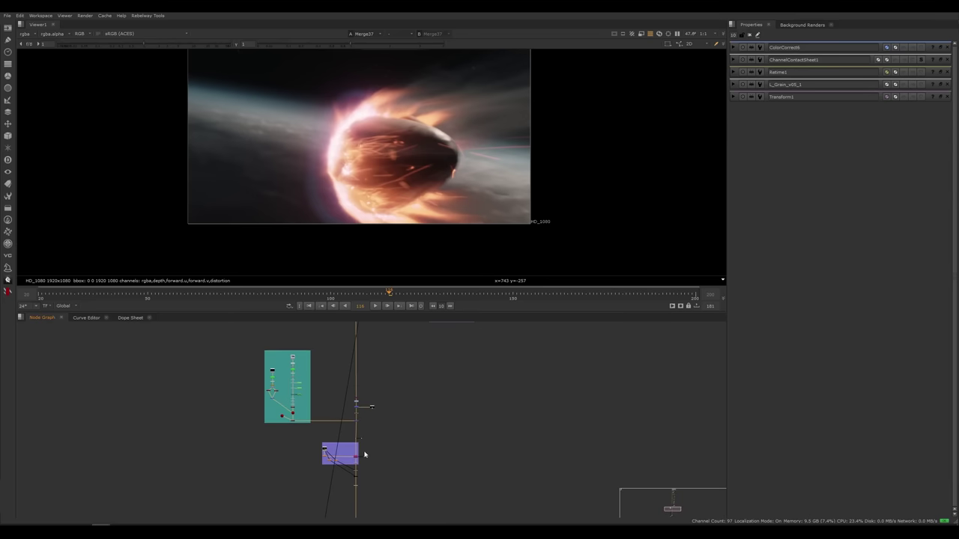
pyautogui.scroll(4, 364, 453)
pyautogui.scroll(4, 334, 487)
pyautogui.click(279, 433)
pyautogui.press('1')
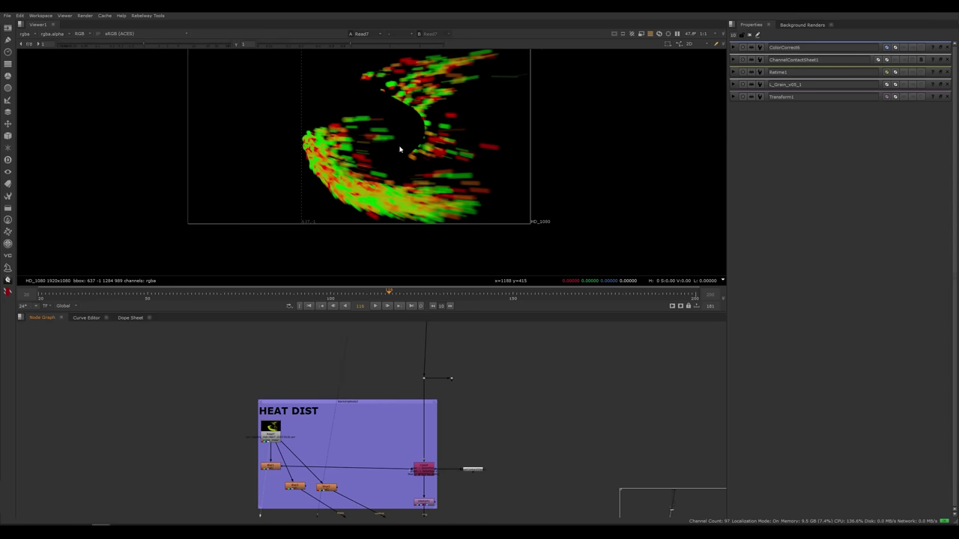
# Step: Play back the rendered heat distortion pass to frame 159 in the viewer
pyautogui.moveTo(382, 158); pyautogui.dragTo(358, 203, button='middle')
pyautogui.scroll(1, 354, 205)
pyautogui.press('l')
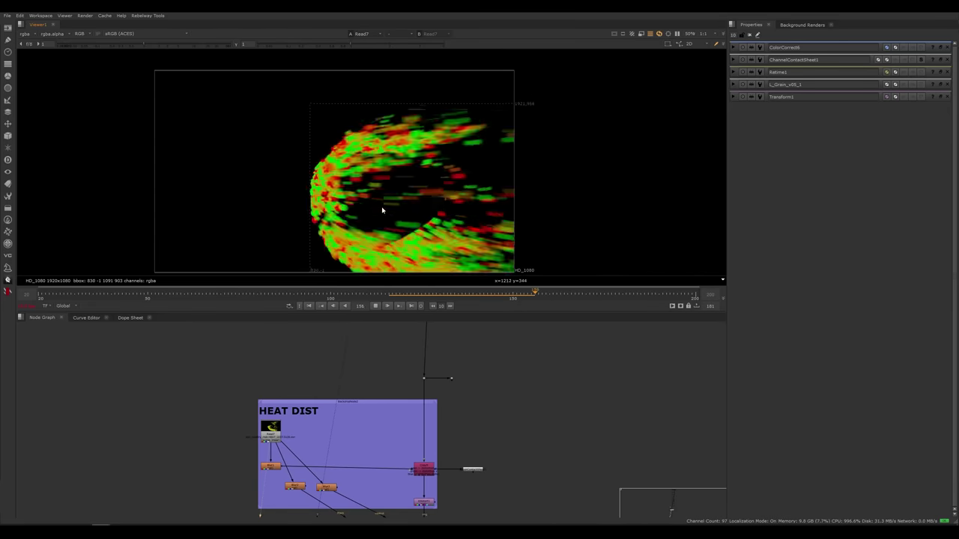
pyautogui.moveTo(401, 223); pyautogui.dragTo(372, 208, button='middle')
pyautogui.moveTo(332, 174); pyautogui.dragTo(308, 172, button='middle')
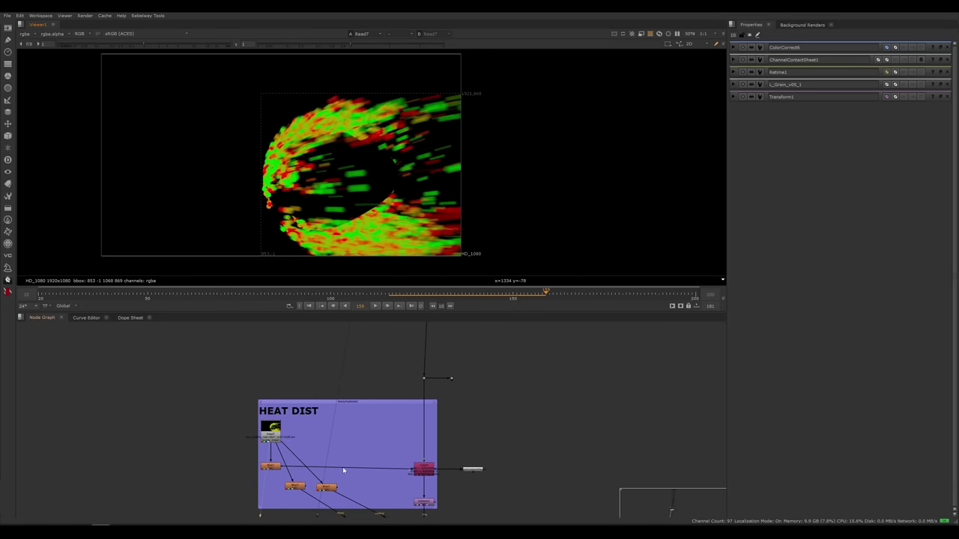
# Step: View Blur3 in the HEAT DIST group and toggle it off and on to compare its effect
pyautogui.scroll(2, 343, 467)
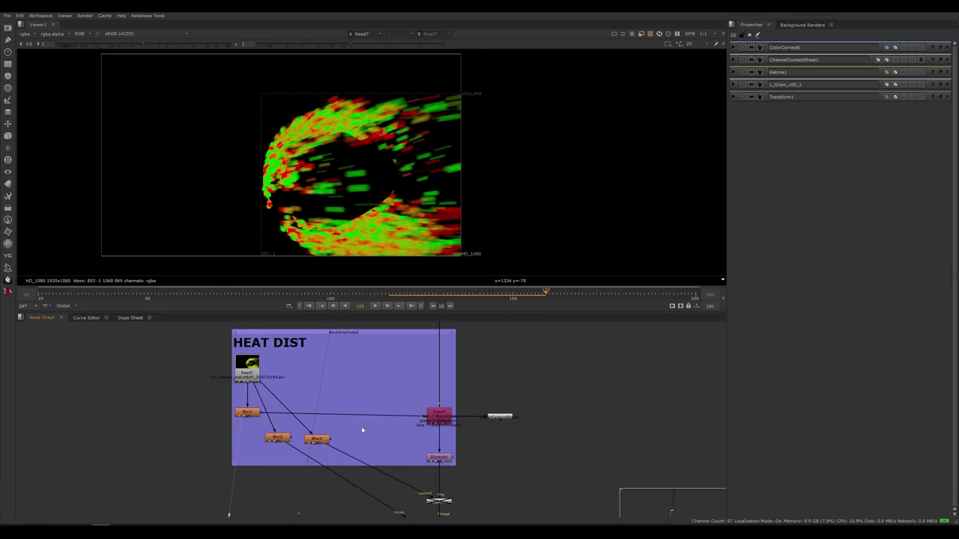
pyautogui.click(316, 439)
pyautogui.scroll(2, 364, 447)
pyautogui.press('1')
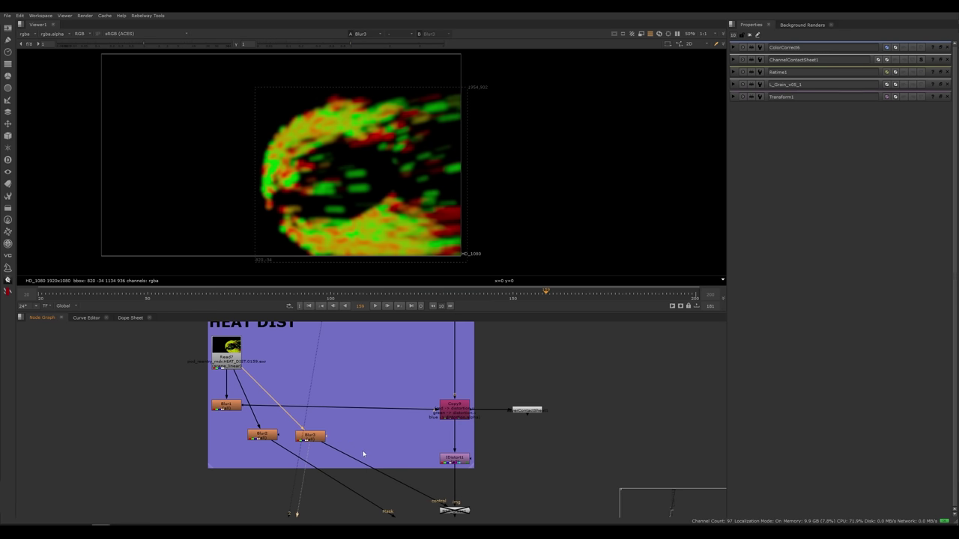
pyautogui.press('d')
pyautogui.press('d')
# Step: View the NST_Glass node below the HEAT DIST group and enable it
pyautogui.moveTo(382, 455); pyautogui.dragTo(337, 403, button='middle')
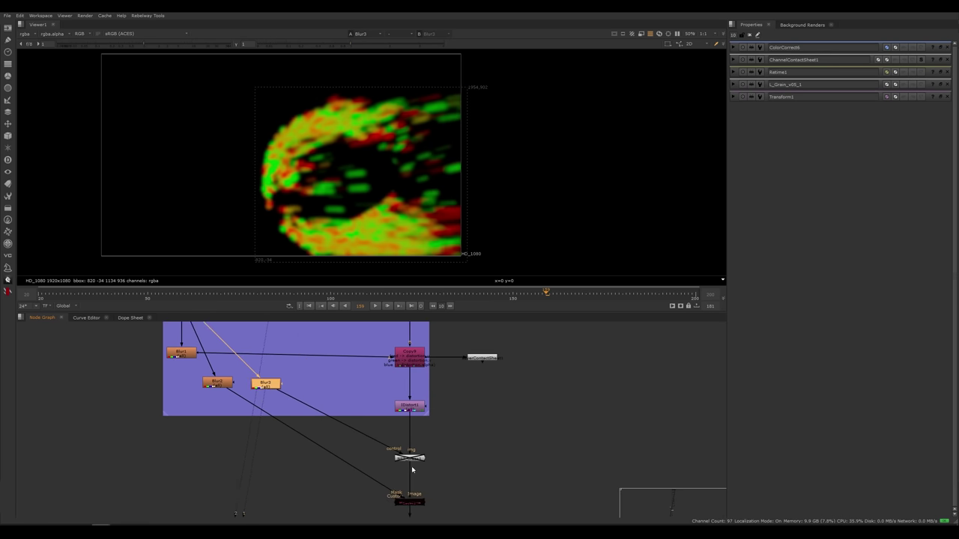
pyautogui.click(409, 463)
pyautogui.press('1')
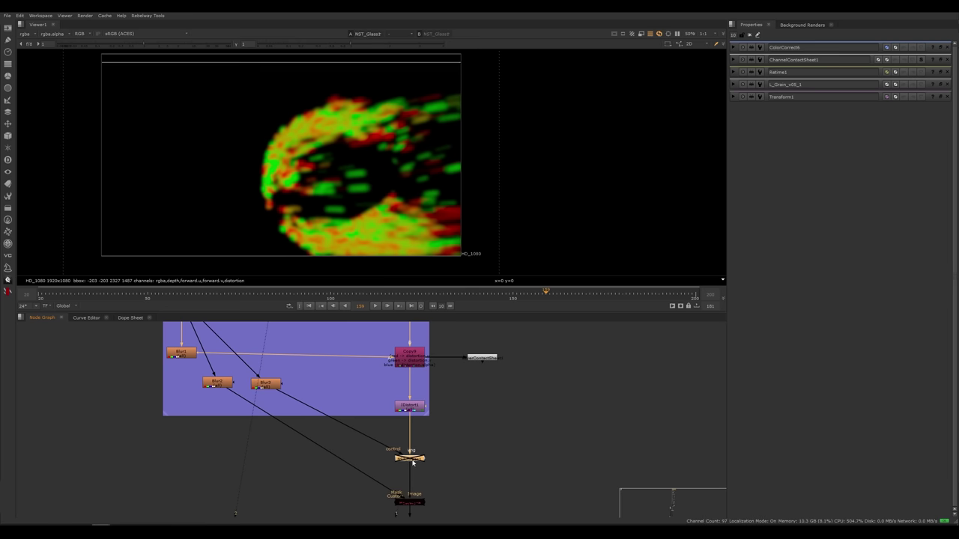
pyautogui.press('d')
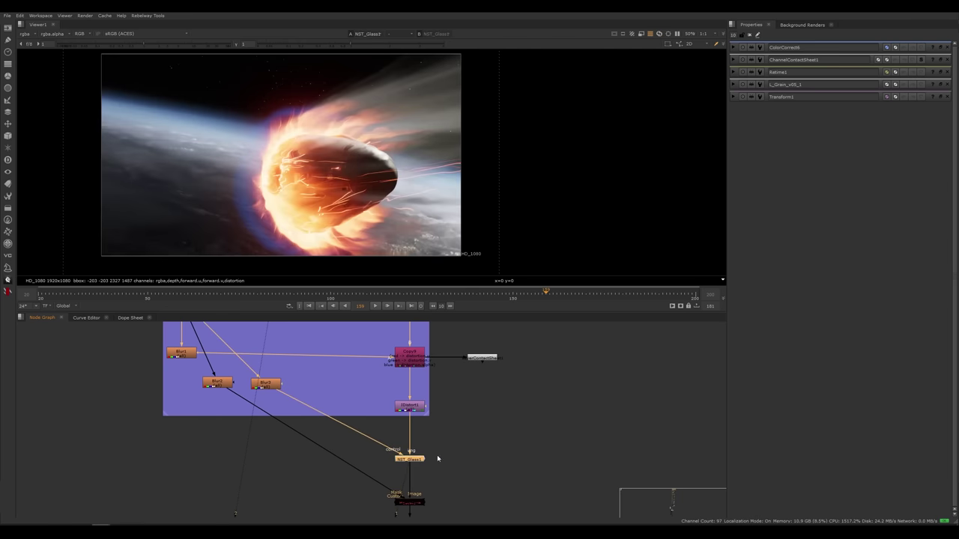
# Step: Toggle NST_Glass1 off and on repeatedly, comparing its effect on the sparks and flames up close
pyautogui.scroll(3, 437, 458)
pyautogui.press('d')
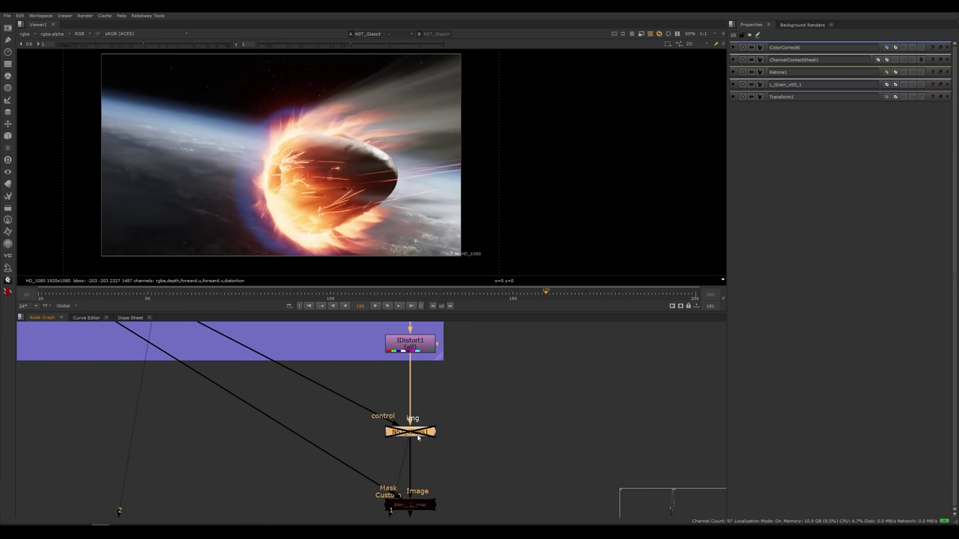
pyautogui.press('d')
pyautogui.press('d')
pyautogui.press('d')
pyautogui.scroll(10, 329, 173)
pyautogui.press('d')
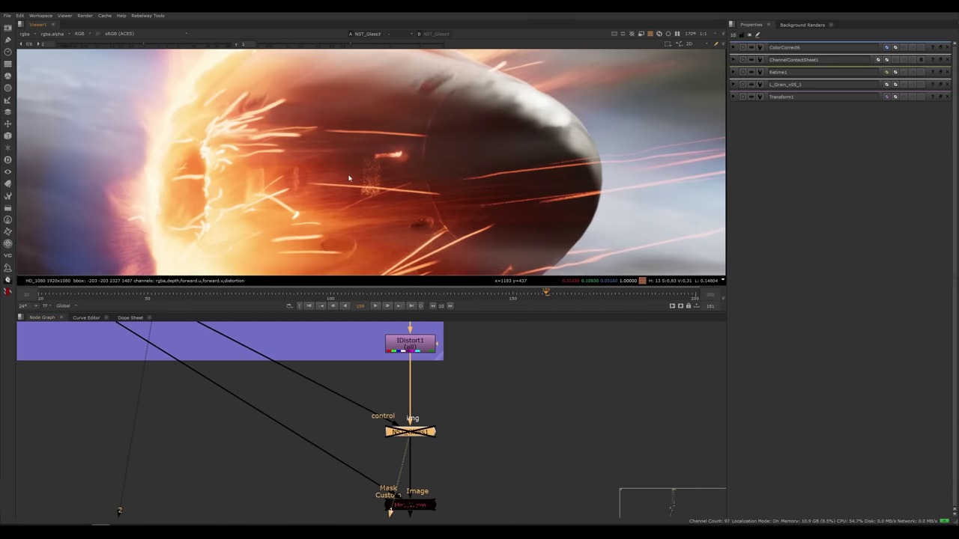
pyautogui.press('d')
pyautogui.press('d')
pyautogui.press('d')
pyautogui.scroll(-3, 331, 158)
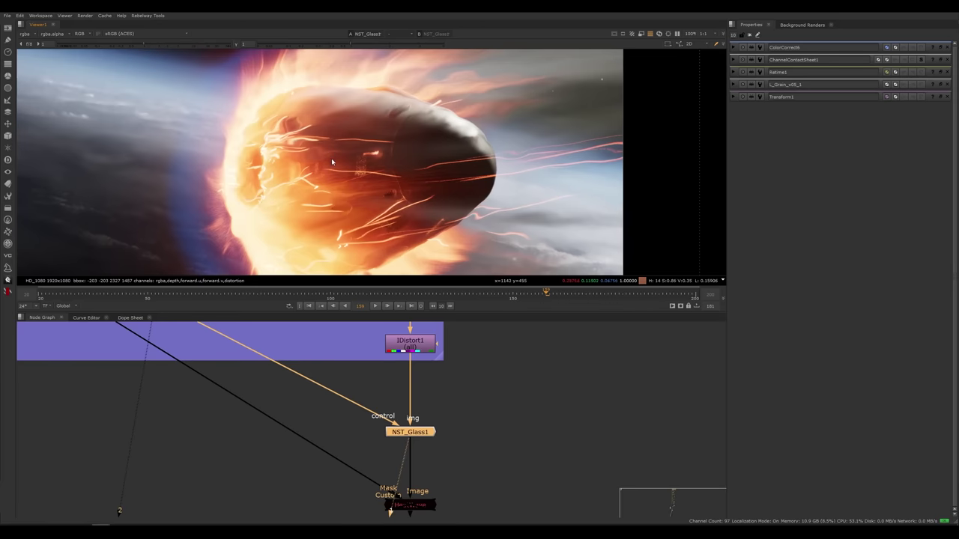
pyautogui.moveTo(327, 201); pyautogui.dragTo(339, 204, button='middle')
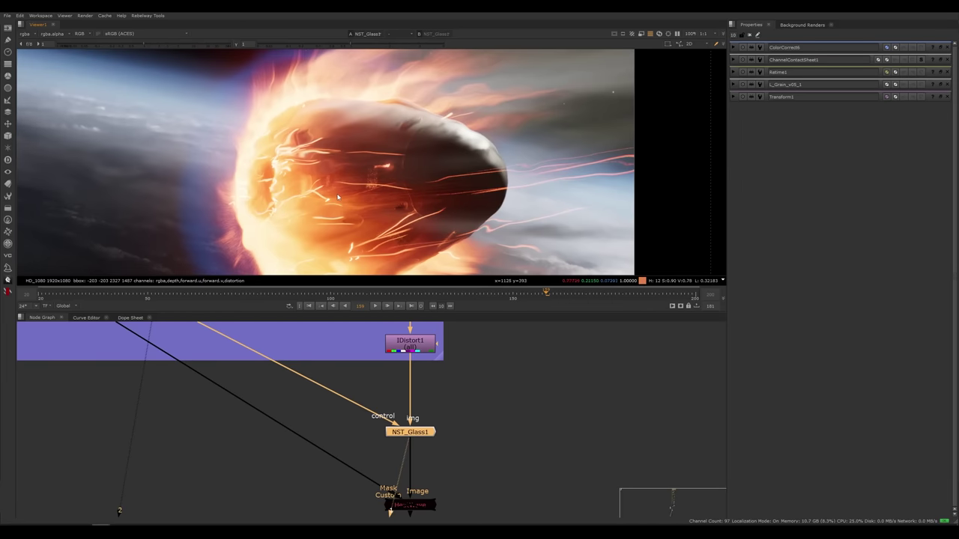
# Step: Enable the HeatWave node below NST_Glass1, view its output and open its properties
pyautogui.moveTo(307, 440); pyautogui.dragTo(288, 372, button='middle')
pyautogui.click(397, 442)
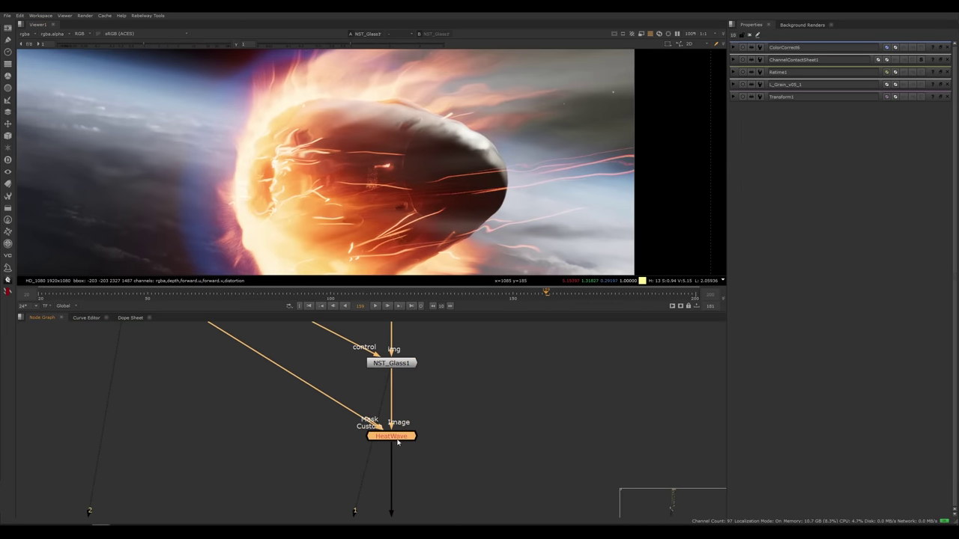
pyautogui.press('1')
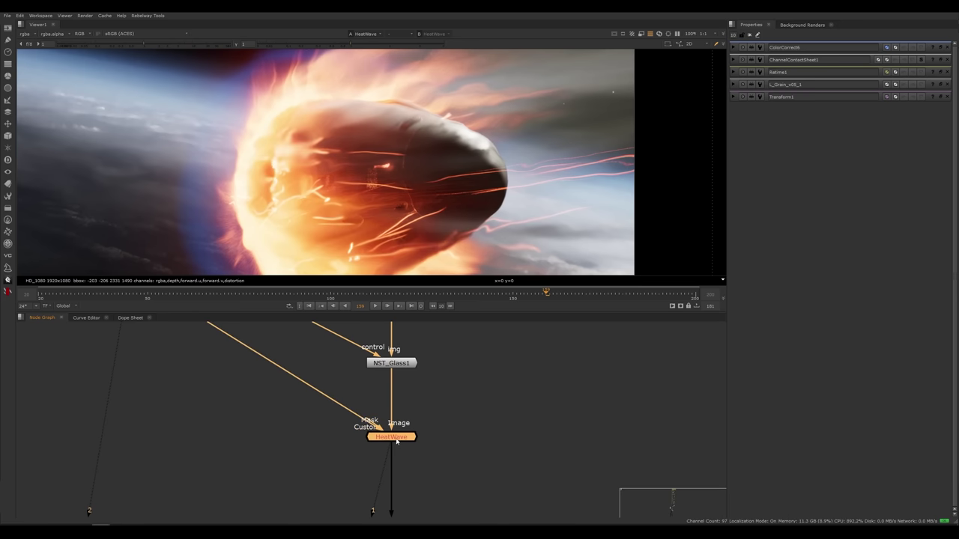
pyautogui.doubleClick(397, 439)
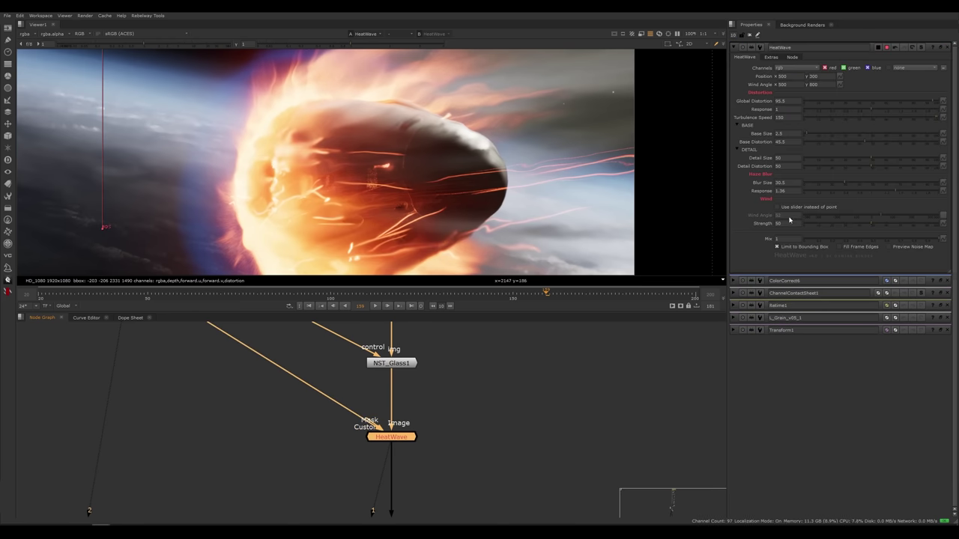
# Step: Examine the HeatWave distortion on the pod's fire and sparks, both in the full frame and up close
pyautogui.scroll(-4, 344, 156)
pyautogui.moveTo(344, 158)
pyautogui.mouseDown(button='middle')
pyautogui.moveTo(344, 132)
pyautogui.moveTo(339, 161)
pyautogui.mouseUp(button='middle')
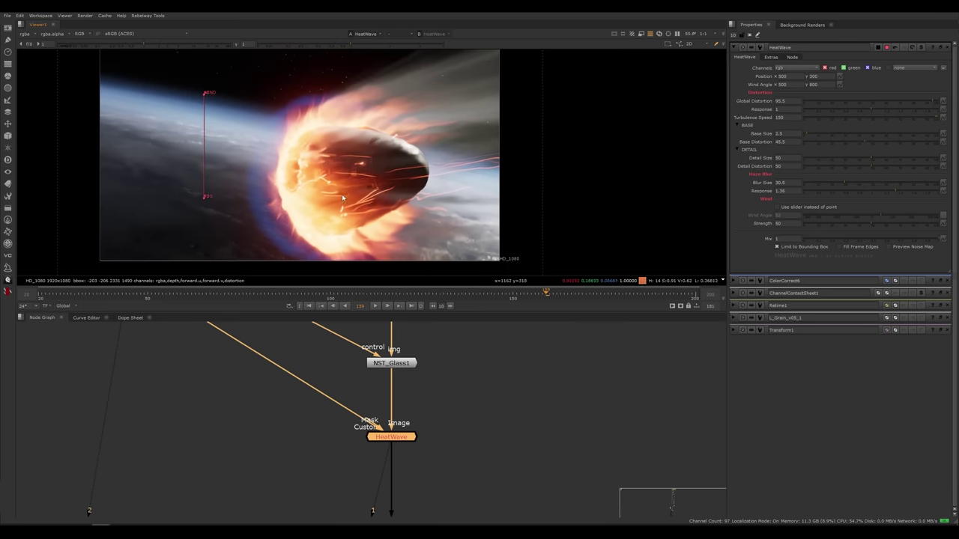
pyautogui.moveTo(330, 196); pyautogui.dragTo(334, 200, button='middle')
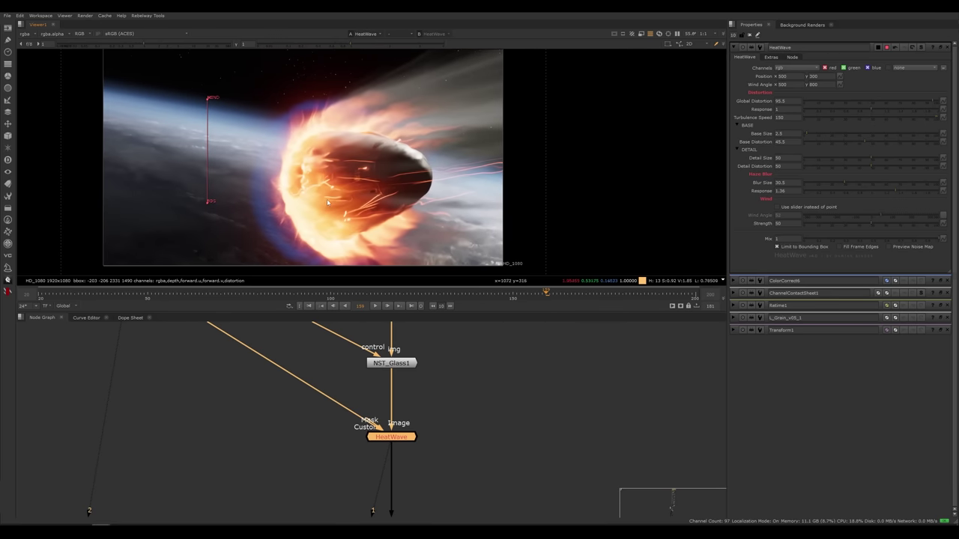
pyautogui.scroll(1, 334, 184)
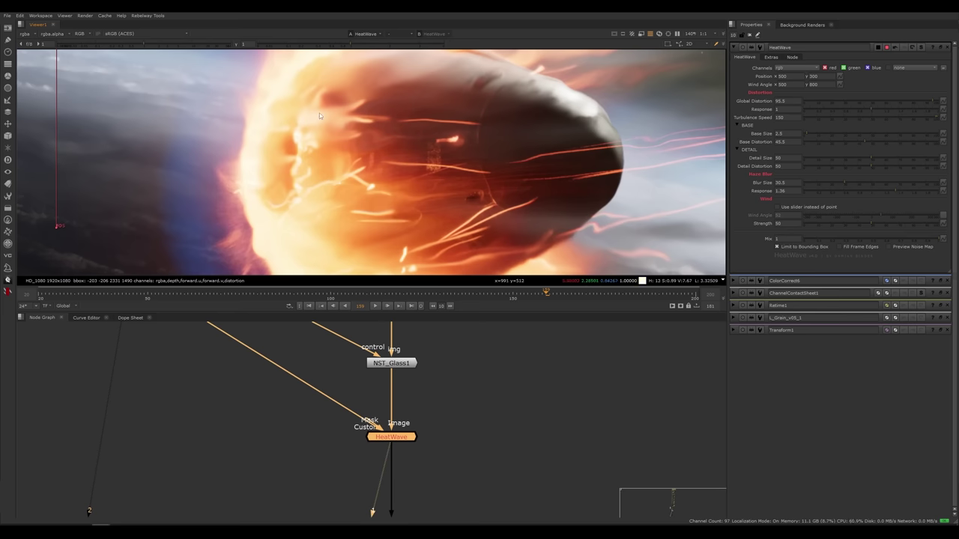
pyautogui.scroll(4, 322, 146)
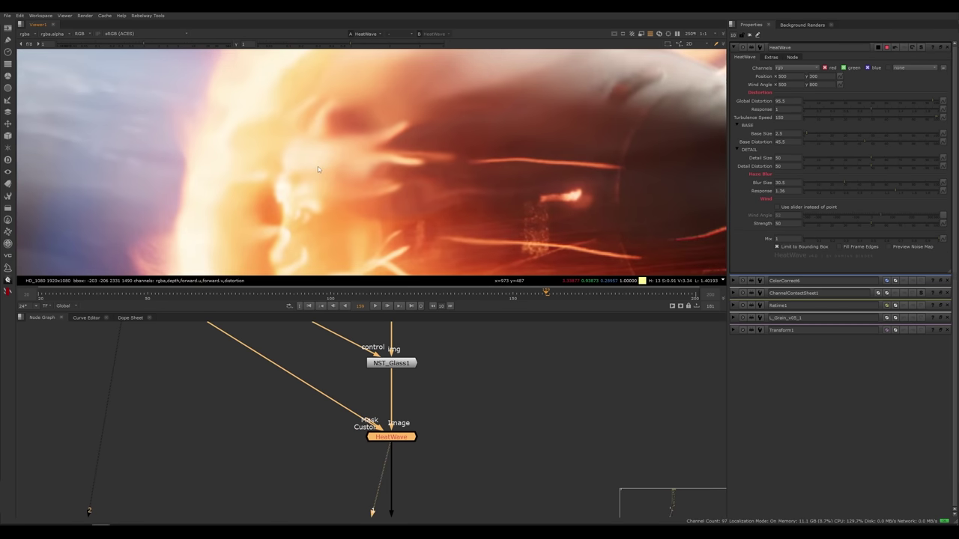
pyautogui.scroll(-4, 330, 171)
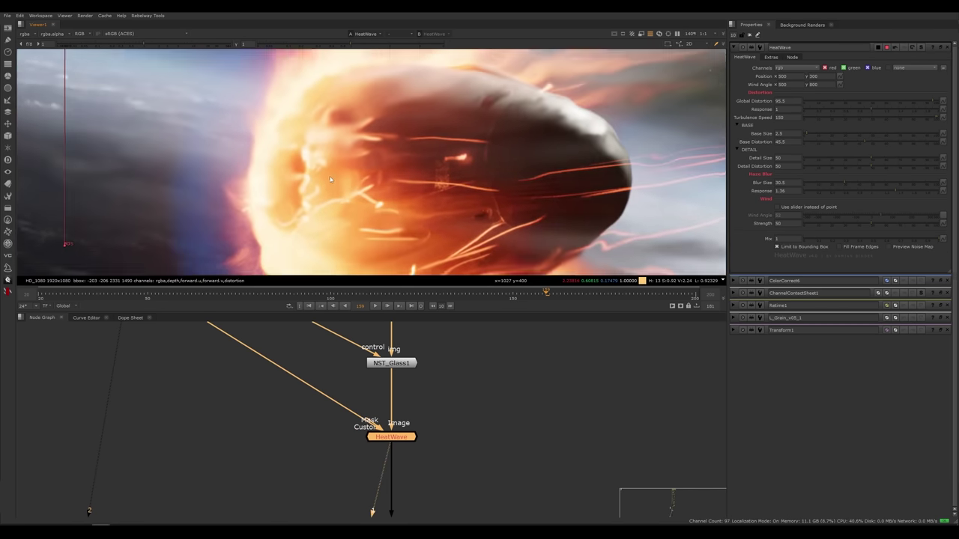
pyautogui.scroll(-3, 334, 167)
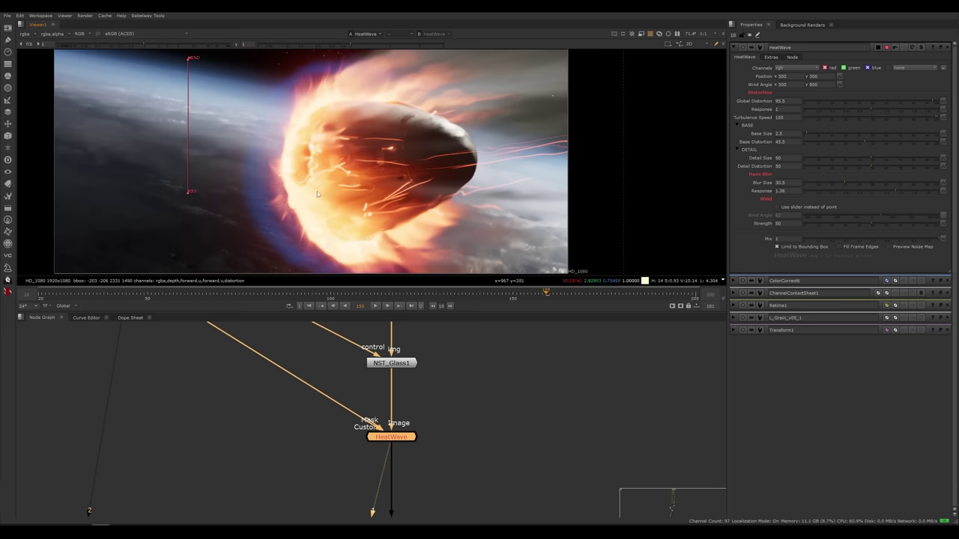
pyautogui.moveTo(326, 167); pyautogui.dragTo(317, 183, button='middle')
# Step: Disable the NST_Glass1 and HeatWave nodes together
pyautogui.moveTo(441, 348); pyautogui.dragTo(332, 467)
pyautogui.press('d')
# Step: View IDistort1 in the HEAT DIST group, toggle it off and on to compare, and open its properties
pyautogui.moveTo(427, 385); pyautogui.dragTo(432, 528, button='middle')
pyautogui.click(400, 352)
pyautogui.click(397, 418)
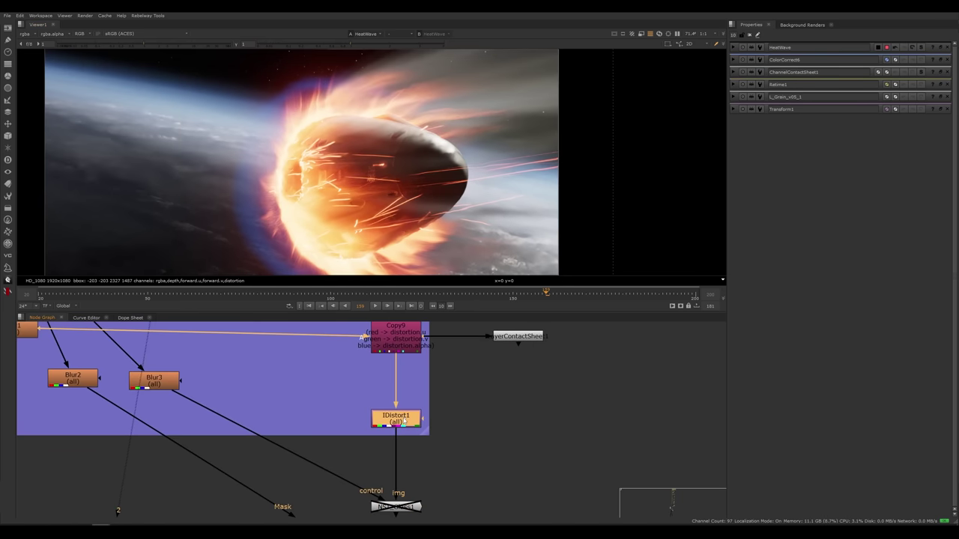
pyautogui.press('d')
pyautogui.press('d')
pyautogui.press('d')
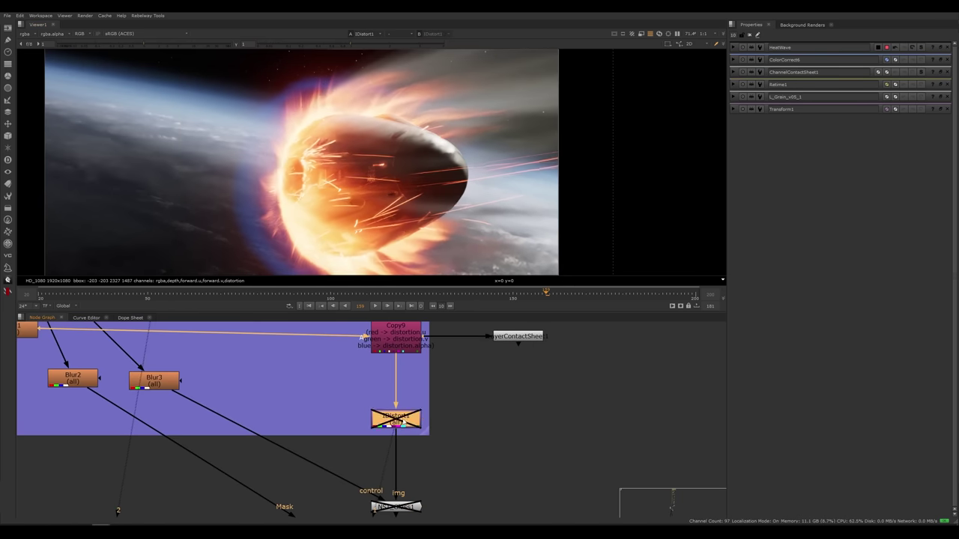
pyautogui.press('d')
pyautogui.doubleClick(398, 424)
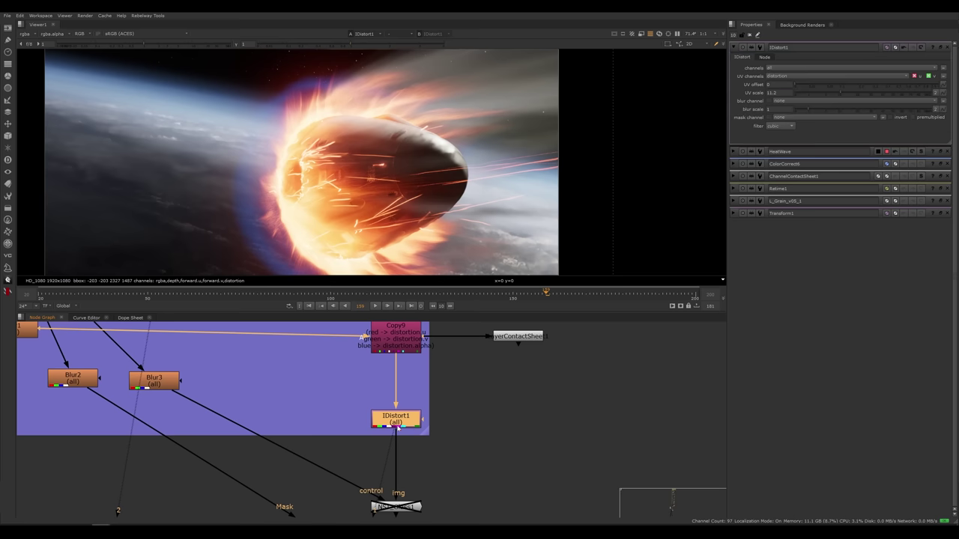
# Step: View the Blur1 node fed by Read7 to inspect the blurred distortion pass
pyautogui.moveTo(473, 407); pyautogui.dragTo(482, 439, button='middle')
pyautogui.moveTo(365, 400); pyautogui.dragTo(402, 430, button='middle')
pyautogui.moveTo(441, 398); pyautogui.dragTo(440, 386)
pyautogui.click(195, 400)
pyautogui.press('1')
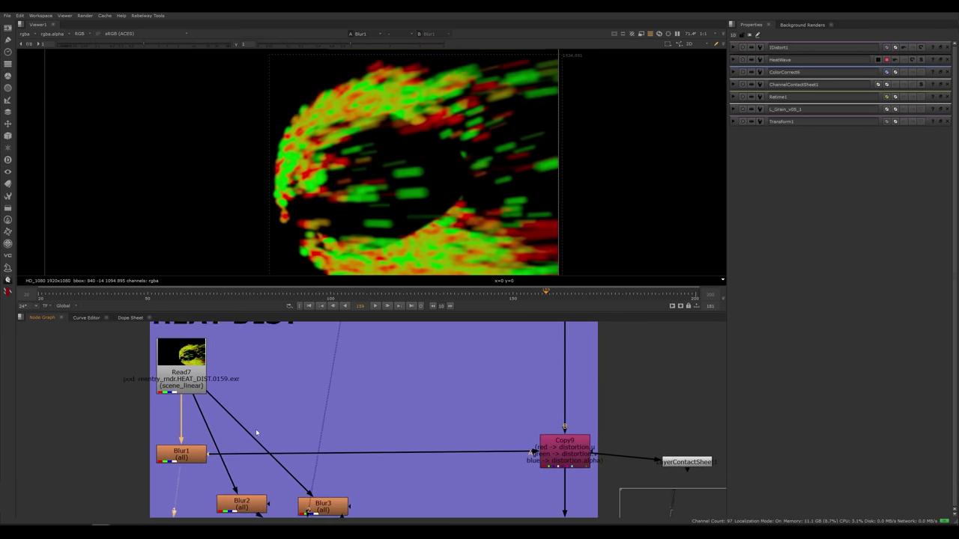
# Step: View the Copy9 node and open the properties of Copy9 and IDistort1
pyautogui.moveTo(283, 391); pyautogui.dragTo(224, 376, button='middle')
pyautogui.click(452, 414)
pyautogui.press('1')
pyautogui.doubleClick(452, 414)
pyautogui.moveTo(466, 468); pyautogui.dragTo(427, 435, button='middle')
pyautogui.doubleClick(417, 476)
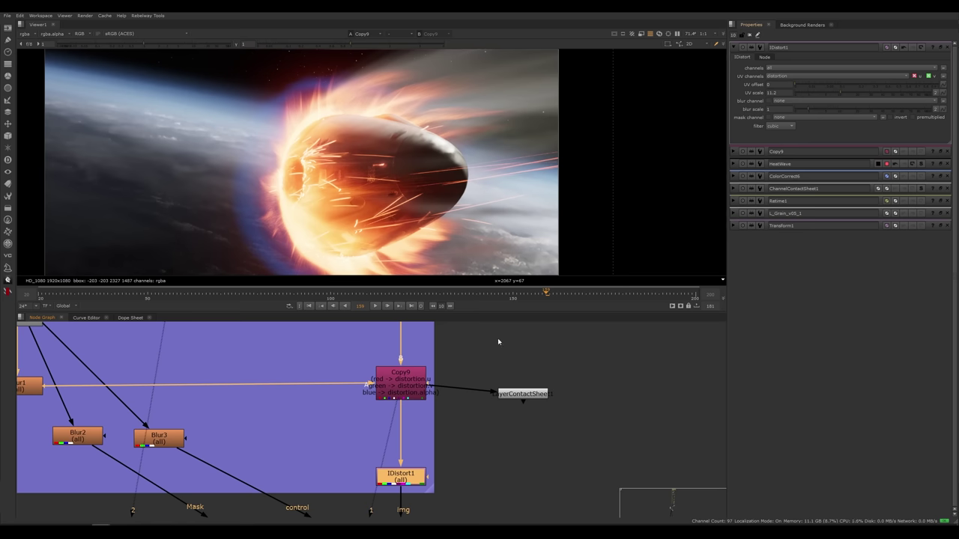
# Step: Reopen Copy9's properties and review how the red, green and blue channels are copied into the distortion channels
pyautogui.click(402, 388)
pyautogui.click(387, 410)
pyautogui.doubleClick(398, 390)
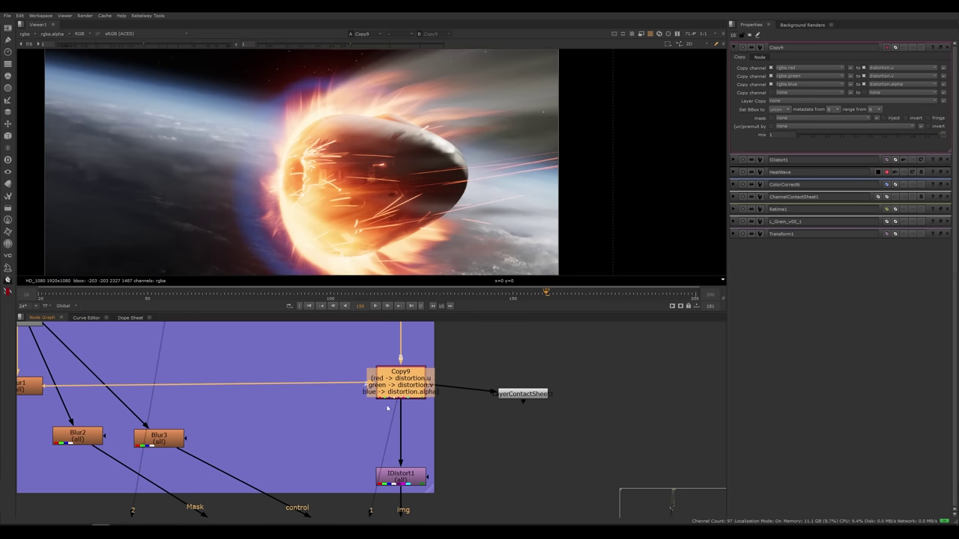
pyautogui.moveTo(391, 385); pyautogui.dragTo(402, 393, button='middle')
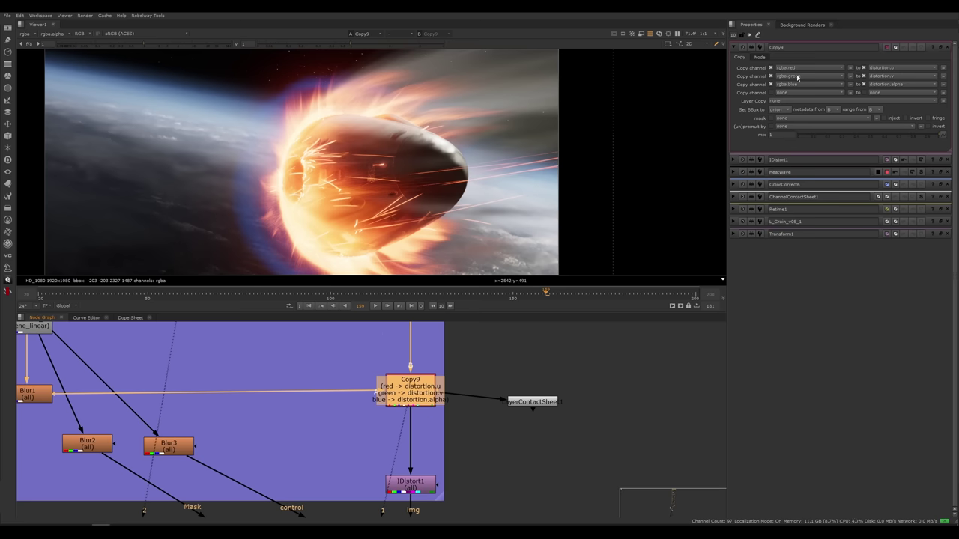
pyautogui.click(536, 356)
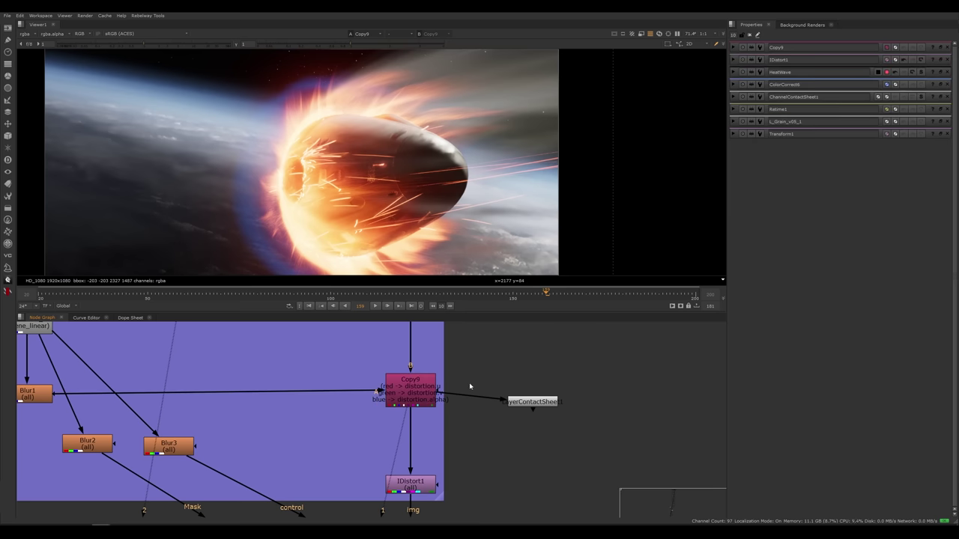
pyautogui.click(428, 393)
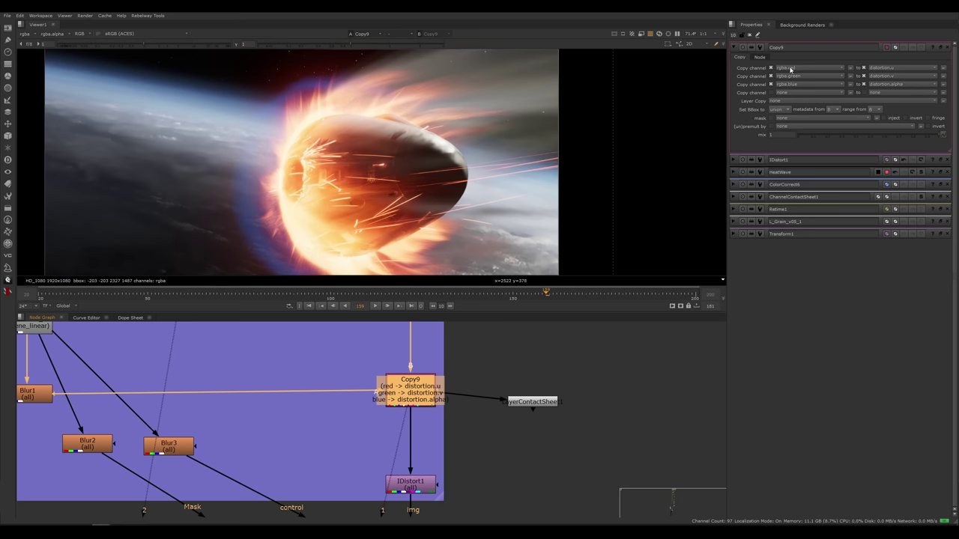
# Step: View Blur1 and inspect its red and green channels individually before returning to RGB
pyautogui.moveTo(135, 386); pyautogui.dragTo(203, 370, button='middle')
pyautogui.click(96, 379)
pyautogui.press('1')
pyautogui.press('g')
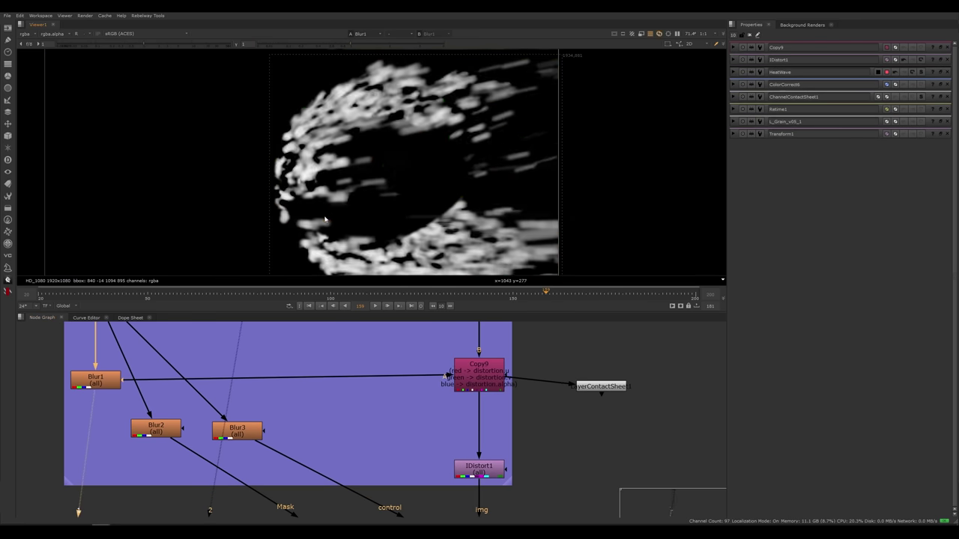
pyautogui.press('r')
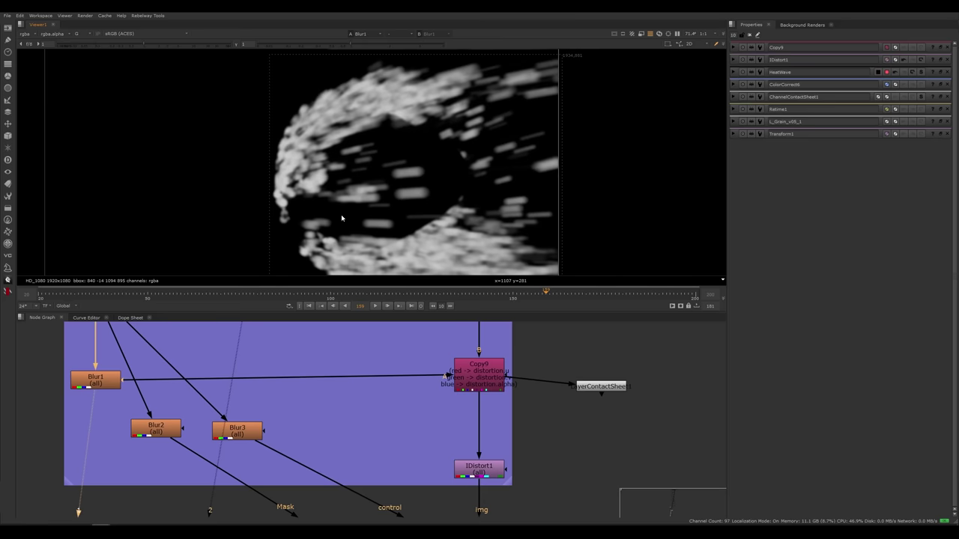
pyautogui.press('g')
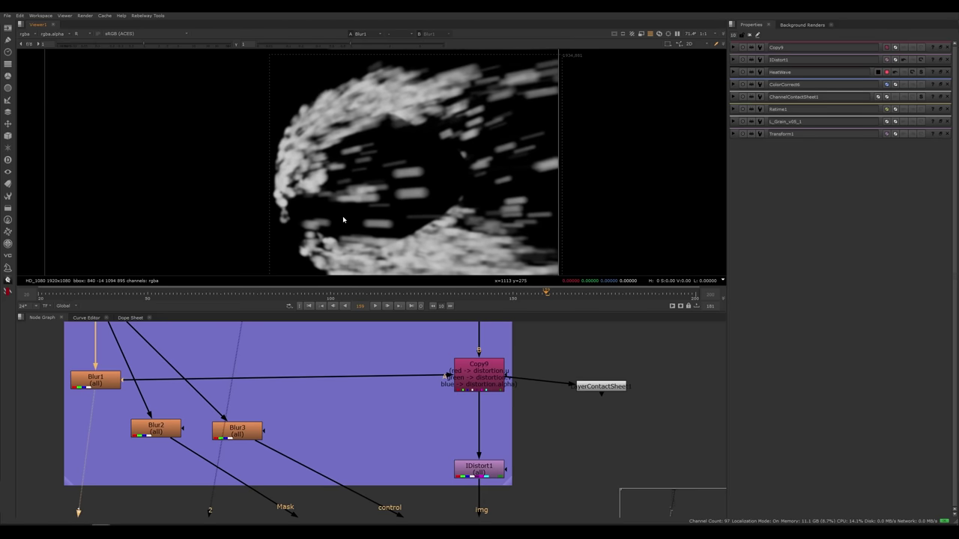
pyautogui.press('g')
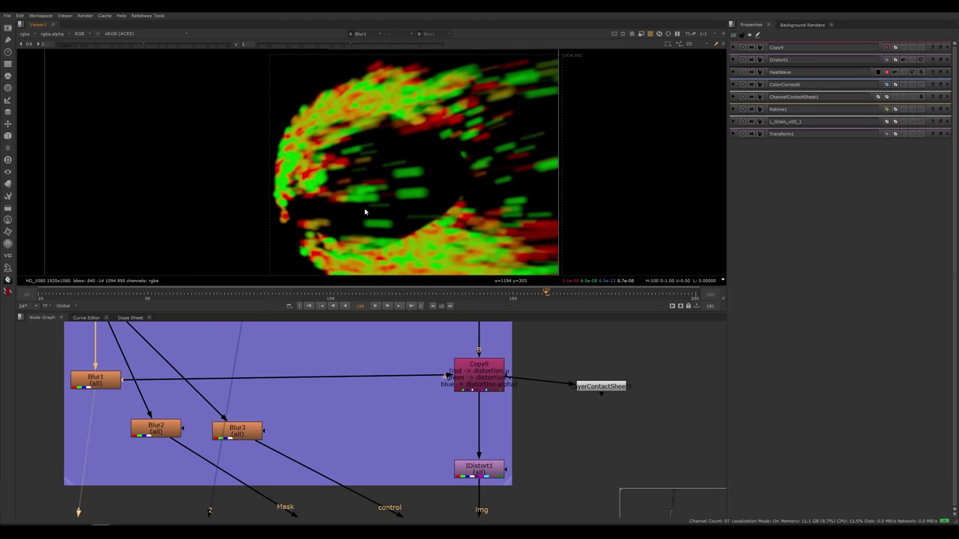
# Step: View Copy9 and IDistort1 in turn, toggling IDistort1 off and on to compare the distorted image
pyautogui.doubleClick(488, 378)
pyautogui.press('1')
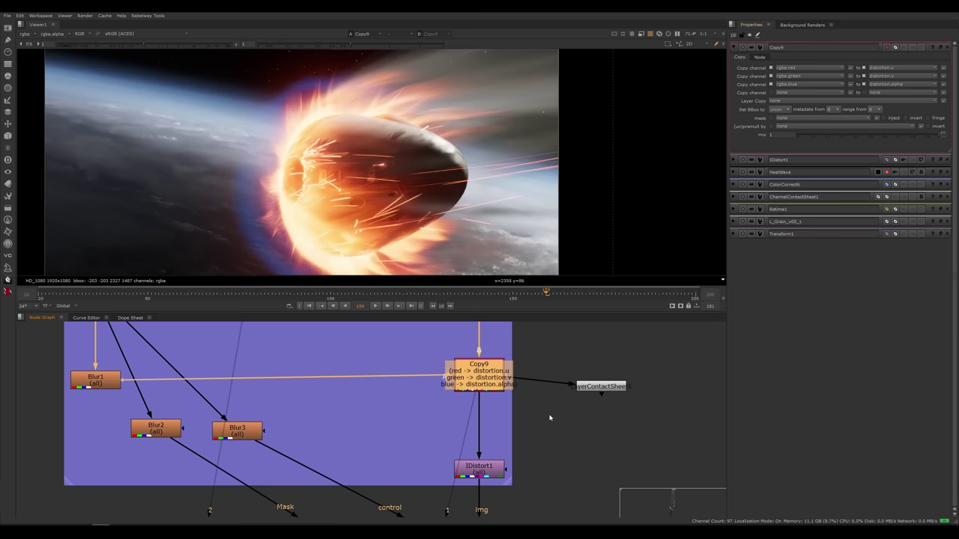
pyautogui.doubleClick(488, 469)
pyautogui.press('1')
pyautogui.press('d')
pyautogui.press('d')
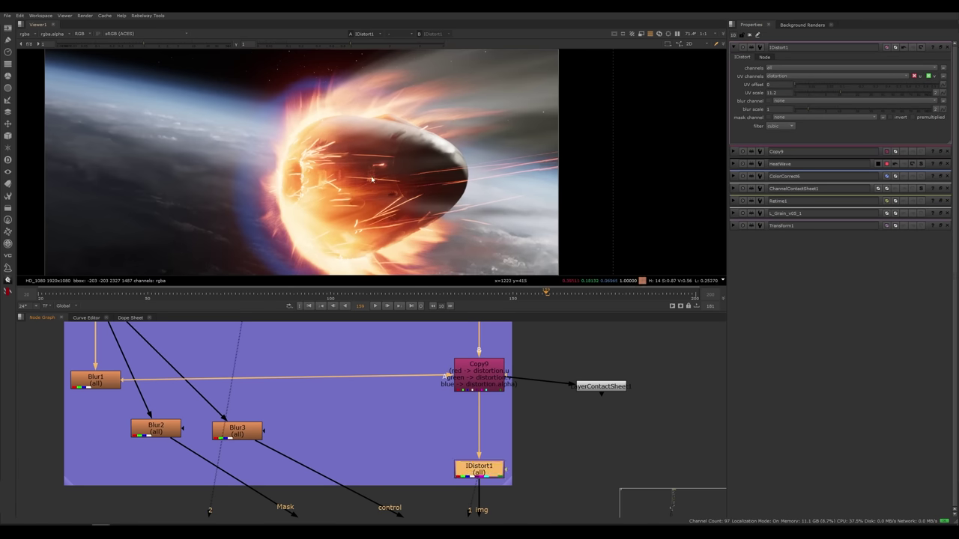
pyautogui.press('d')
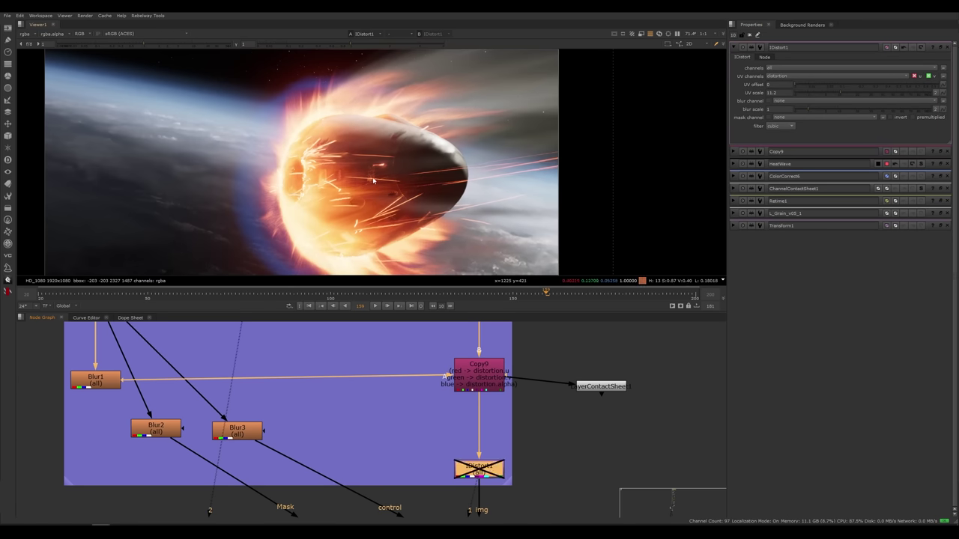
pyautogui.press('d')
# Step: Try a Blur1 size of 2.4, inspect the distortion up close, and set the size to 8
pyautogui.doubleClick(110, 384)
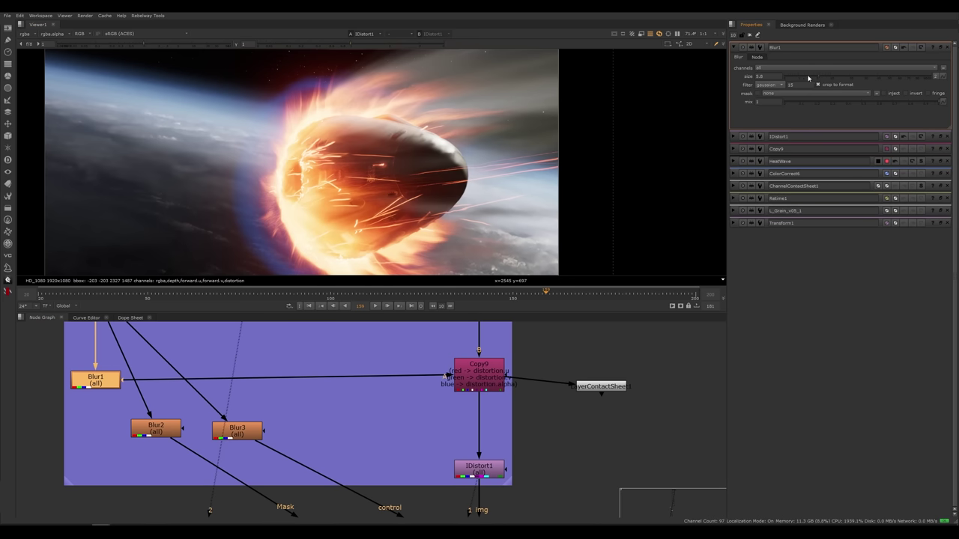
pyautogui.moveTo(811, 78); pyautogui.dragTo(791, 78)
pyautogui.scroll(6, 628, 179)
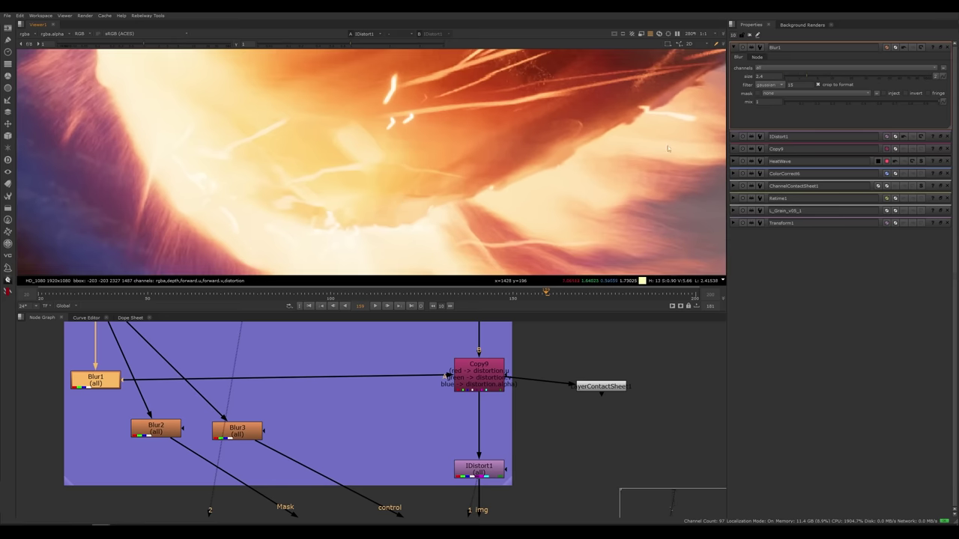
pyautogui.moveTo(798, 80)
pyautogui.mouseDown()
pyautogui.moveTo(787, 78)
pyautogui.moveTo(799, 80)
pyautogui.mouseUp()
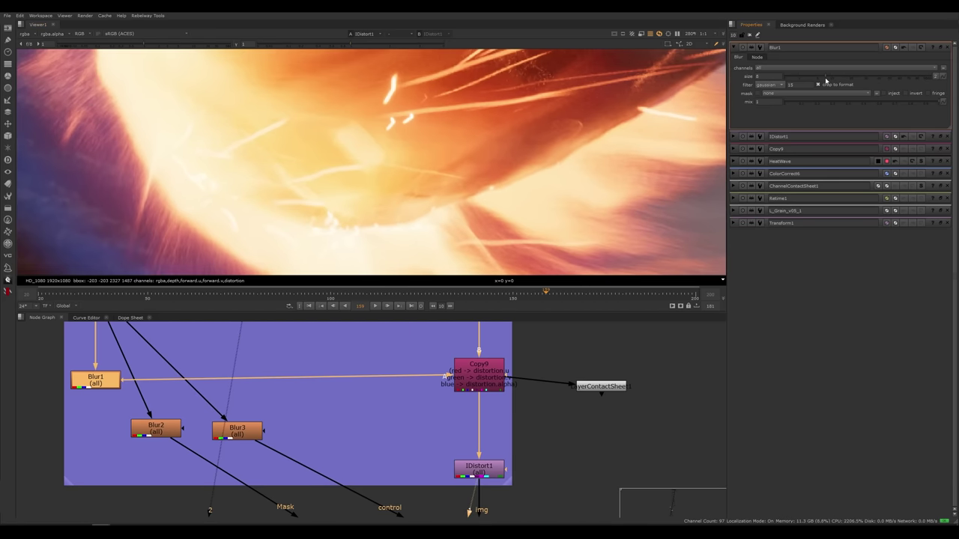
# Step: View NST_Glass1 below IDistort1, open its properties and enable the node
pyautogui.moveTo(391, 462); pyautogui.dragTo(394, 364, button='middle')
pyautogui.click(487, 462)
pyautogui.press('1')
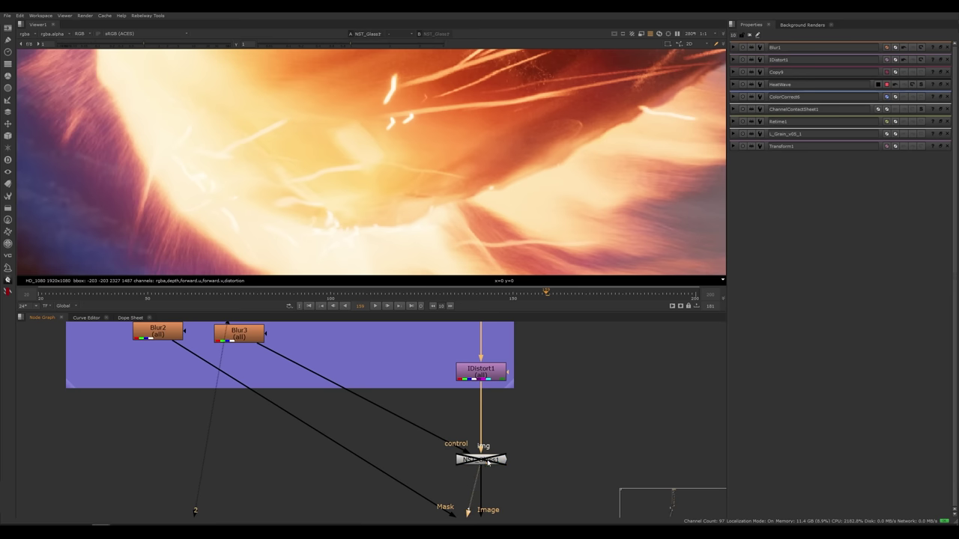
pyautogui.doubleClick(487, 460)
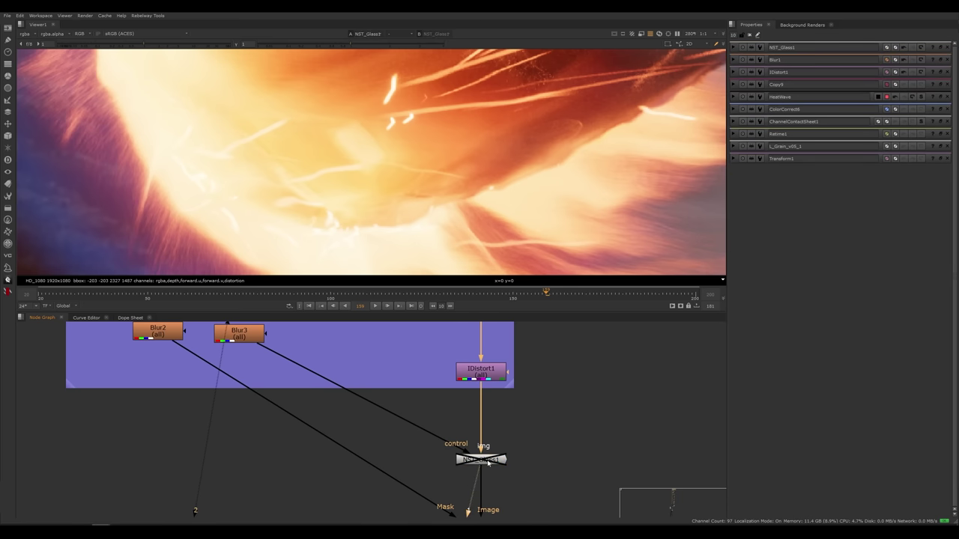
pyautogui.press('d')
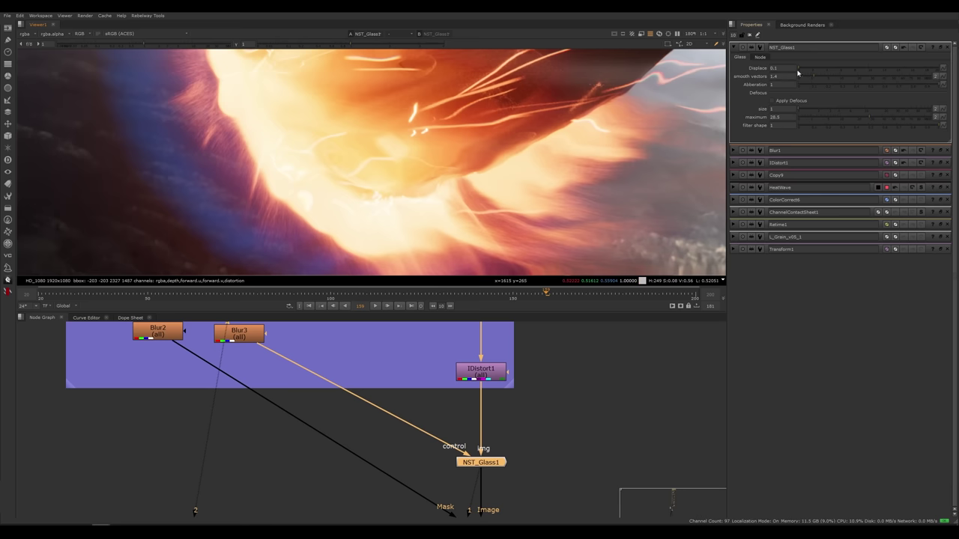
# Step: Try a displace of 1.1 and smooth vectors of 0 on NST_Glass1 and inspect the distorted pod
pyautogui.moveTo(797, 70); pyautogui.dragTo(804, 70)
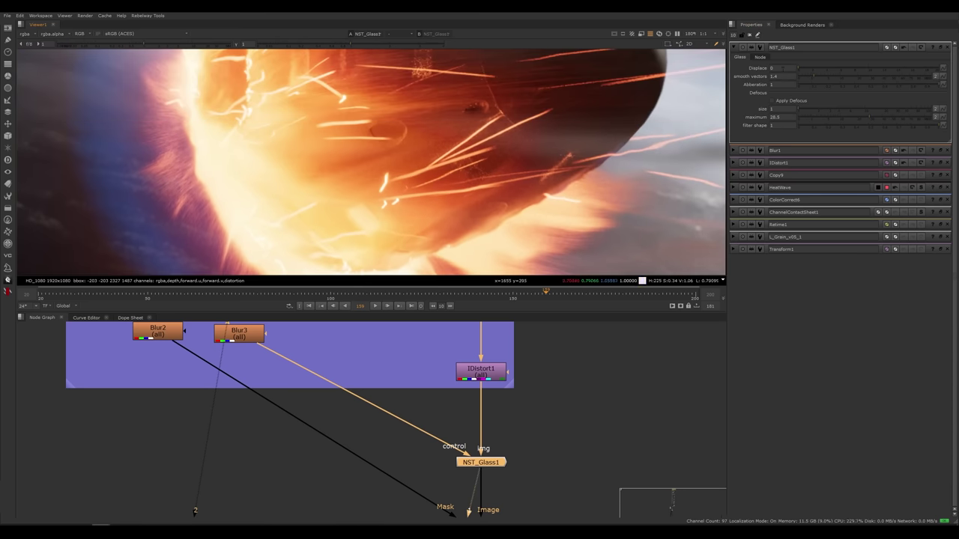
pyautogui.moveTo(779, 80); pyautogui.dragTo(772, 81)
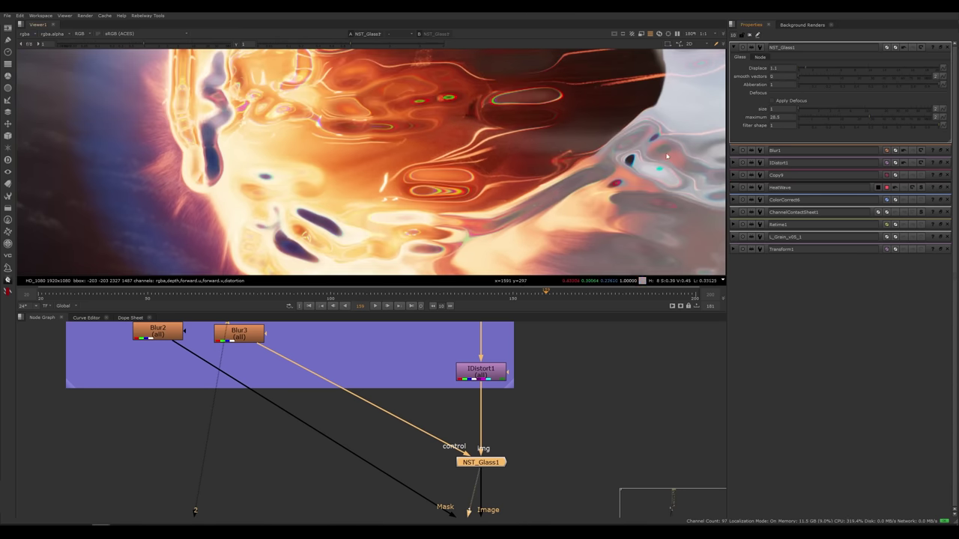
pyautogui.scroll(-3, 427, 191)
pyautogui.moveTo(408, 206); pyautogui.dragTo(374, 255, button='middle')
# Step: Try a Blur3 size of 0, inspect the unblurred distortion up close, and set the size to 23.5
pyautogui.doubleClick(241, 336)
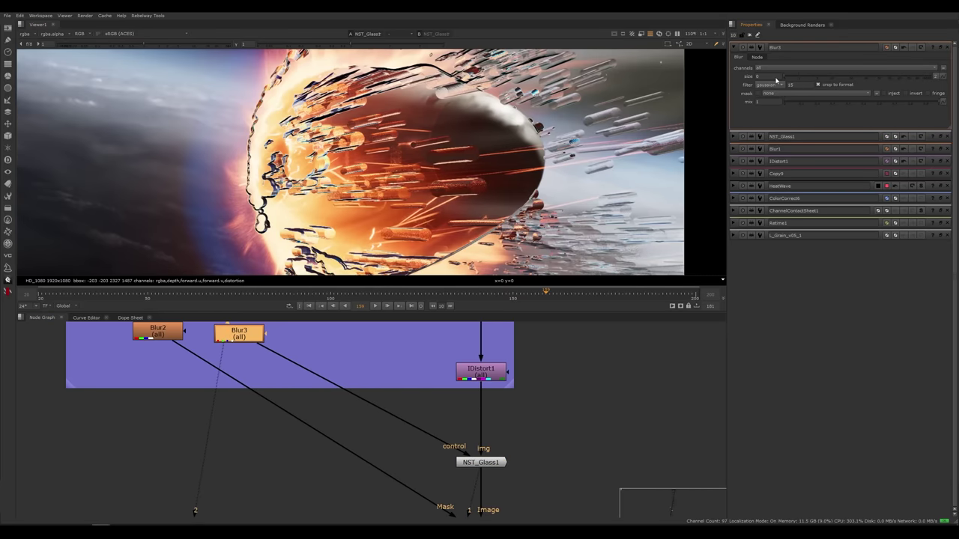
pyautogui.scroll(5, 534, 142)
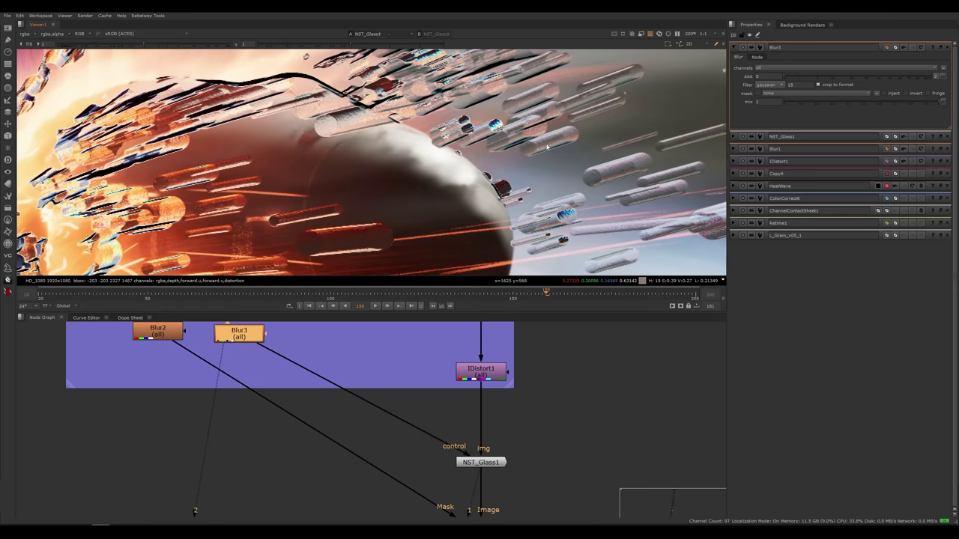
pyautogui.scroll(-7, 459, 195)
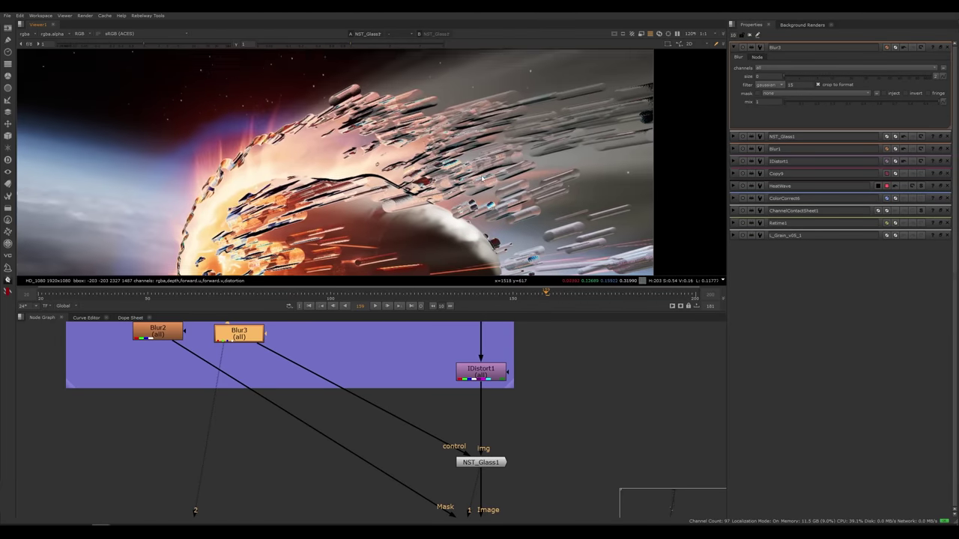
pyautogui.moveTo(459, 195); pyautogui.dragTo(431, 144, button='middle')
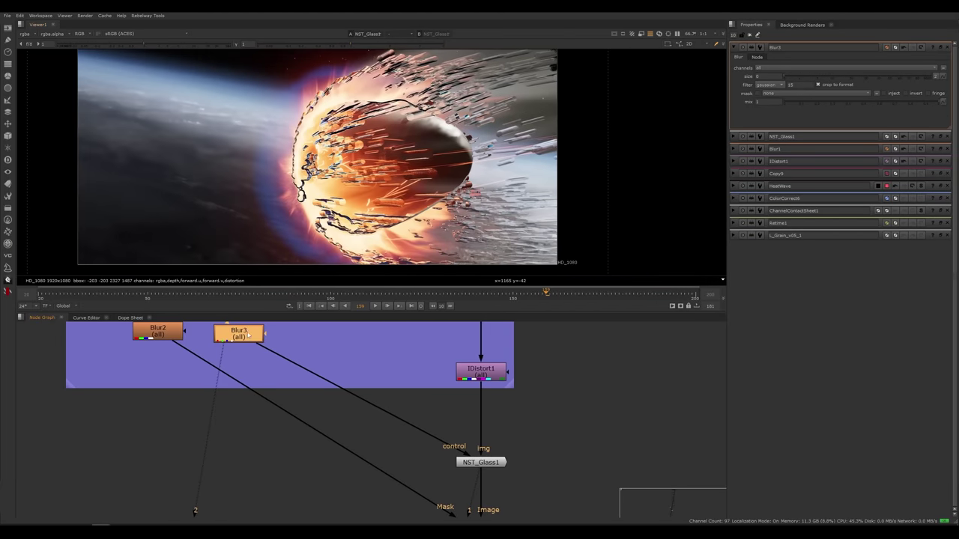
pyautogui.click(811, 76)
pyautogui.moveTo(810, 77); pyautogui.dragTo(865, 81)
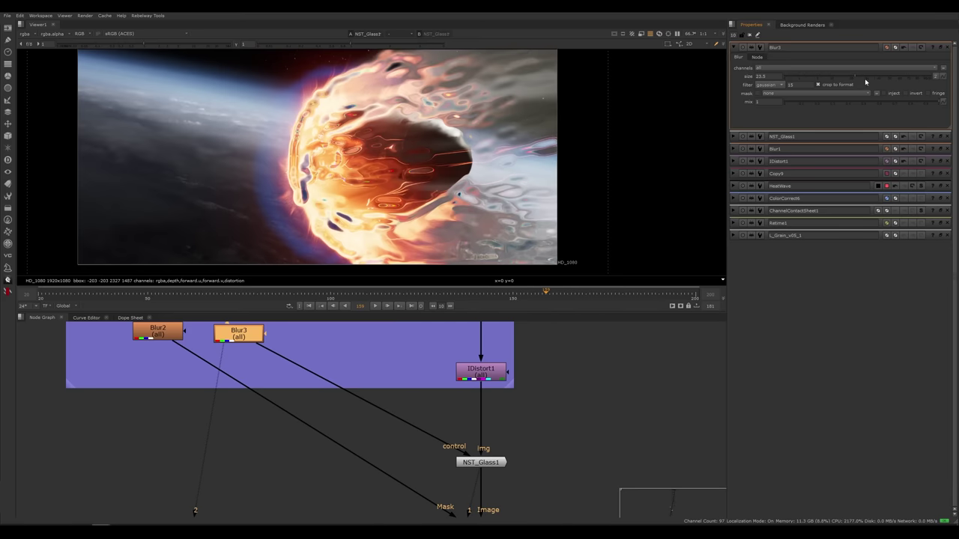
# Step: Set NST_Glass1's smooth vectors to 41.5, aberration to 0 and displace to 0.4, toggling the node to compare
pyautogui.doubleClick(480, 462)
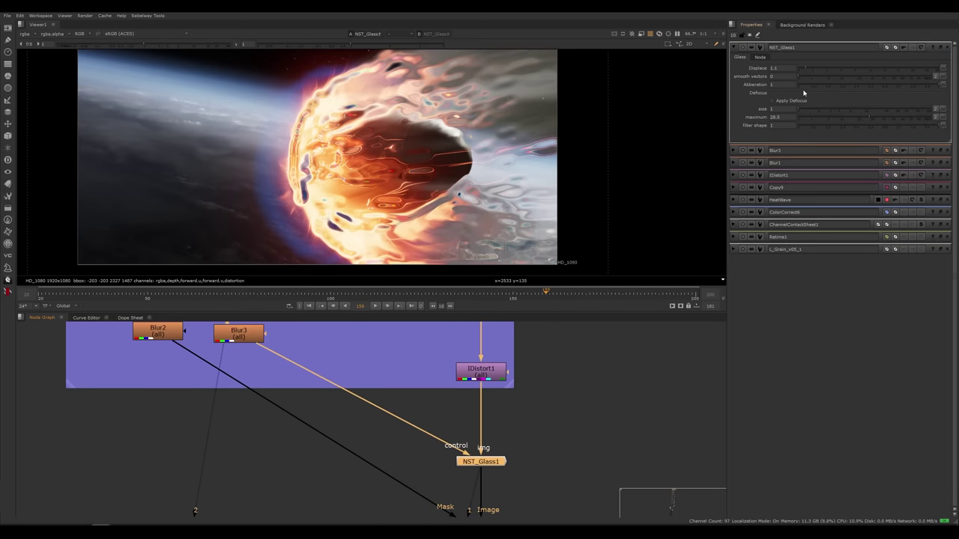
pyautogui.moveTo(807, 77); pyautogui.dragTo(887, 79)
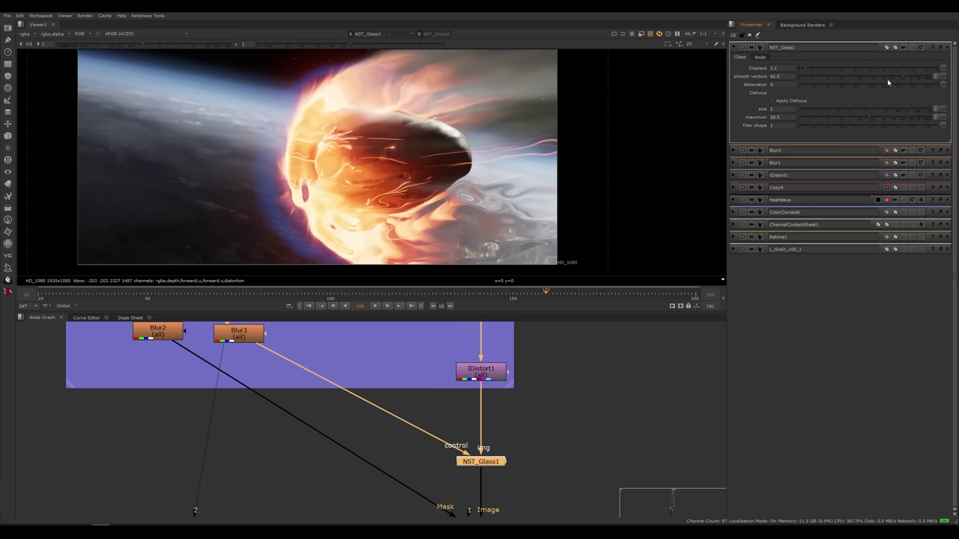
pyautogui.click(799, 70)
pyautogui.moveTo(800, 71); pyautogui.dragTo(800, 71)
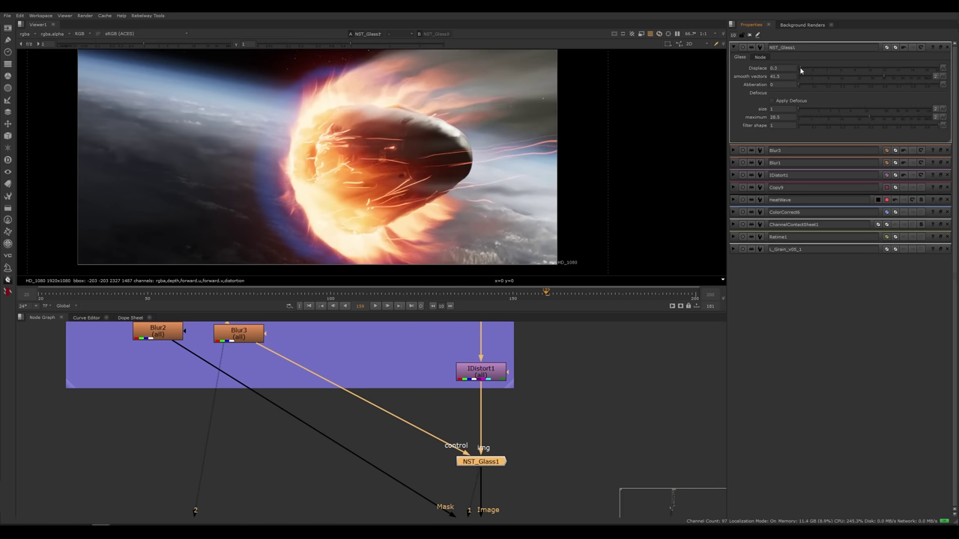
pyautogui.press('d')
pyautogui.press('d')
pyautogui.scroll(4, 300, 160)
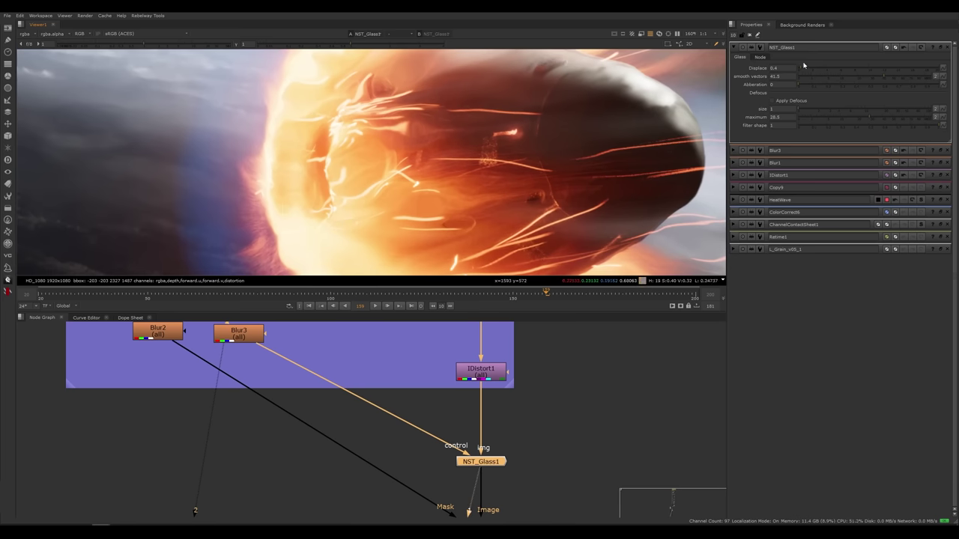
# Step: Try a displace of 0.1 on NST_Glass1 and toggle the node off and on to compare
pyautogui.doubleClick(776, 68)
pyautogui.write('0.1')
pyautogui.press('Return')
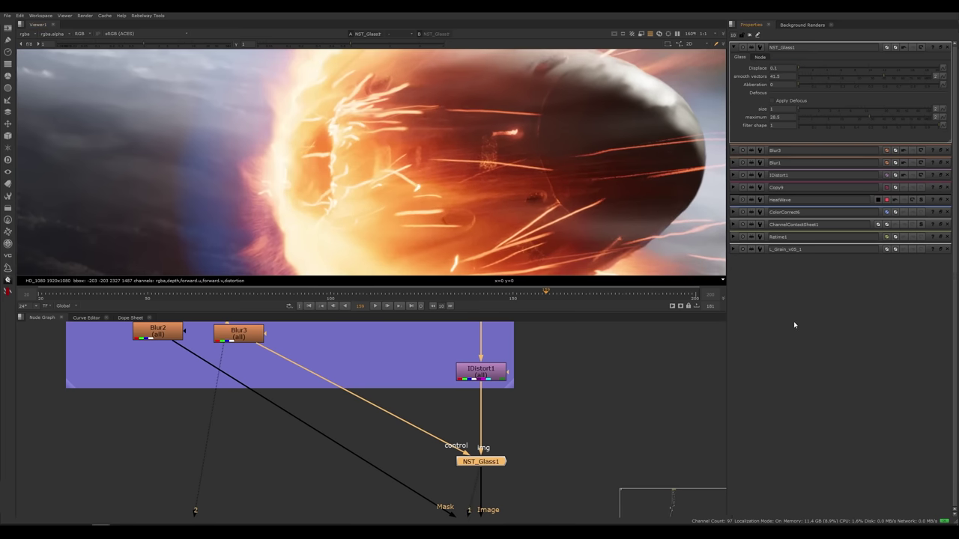
pyautogui.press('d')
pyautogui.press('d')
# Step: Set NST_Glass1's displace to 0.2 and smooth vectors to 28, checking the whole pod image
pyautogui.doubleClick(776, 68)
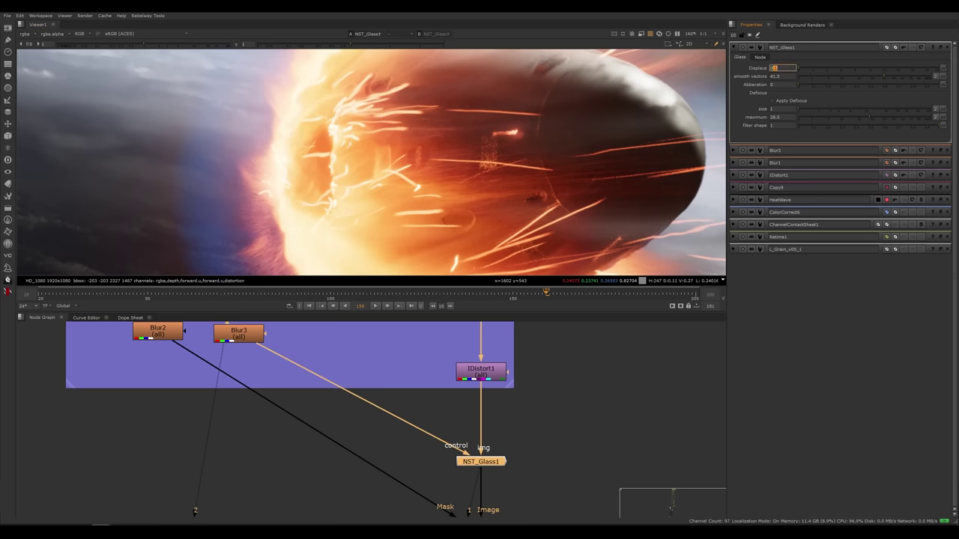
pyautogui.write('0.3')
pyautogui.press('Return')
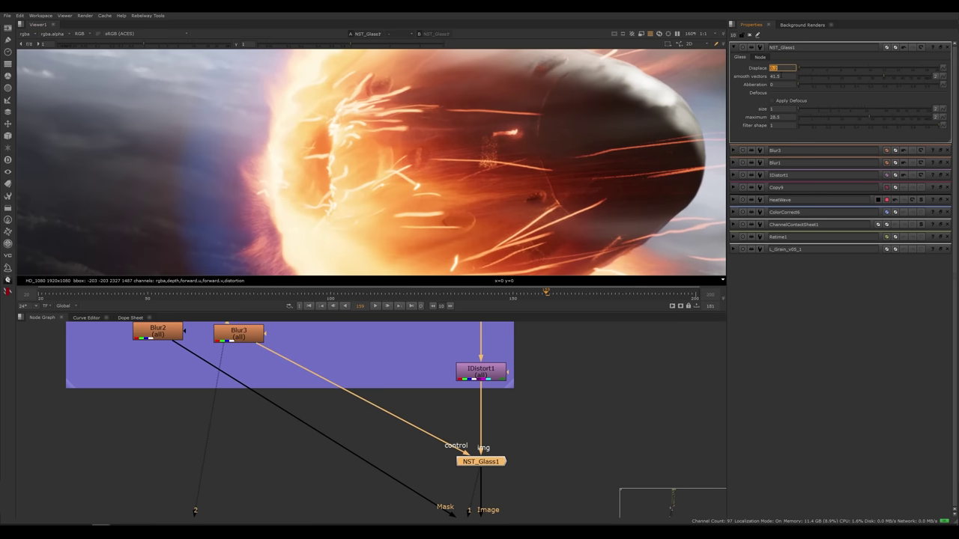
pyautogui.click(857, 75)
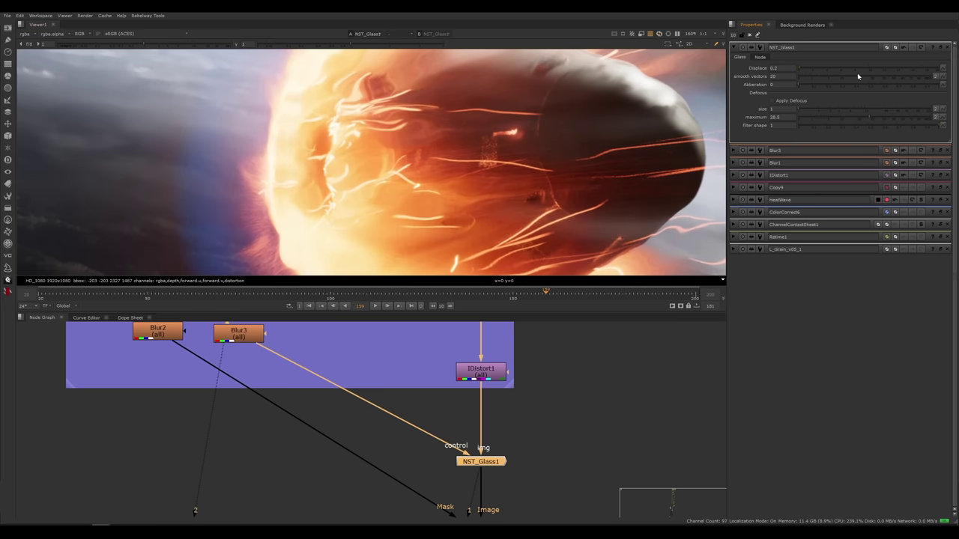
pyautogui.moveTo(856, 75); pyautogui.dragTo(856, 75)
pyautogui.scroll(-4, 454, 187)
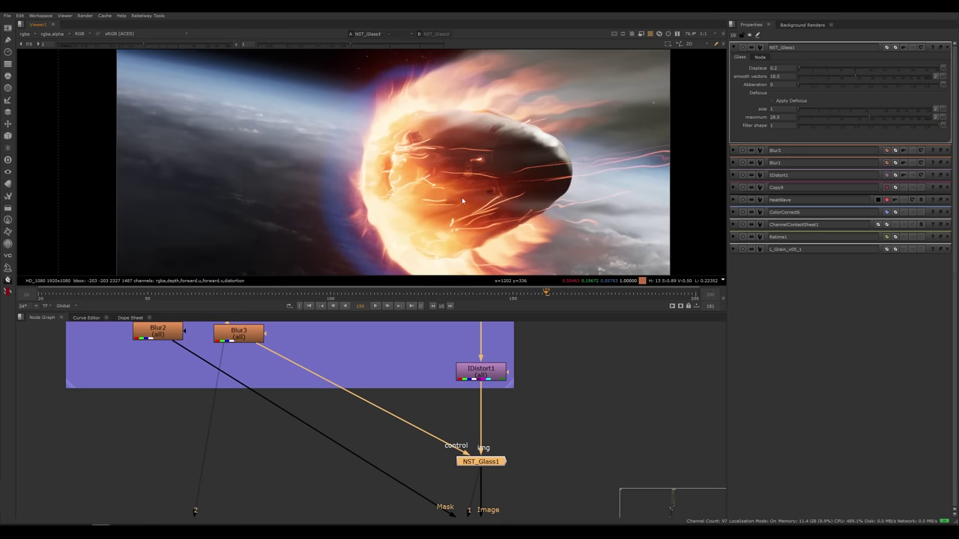
pyautogui.click(868, 75)
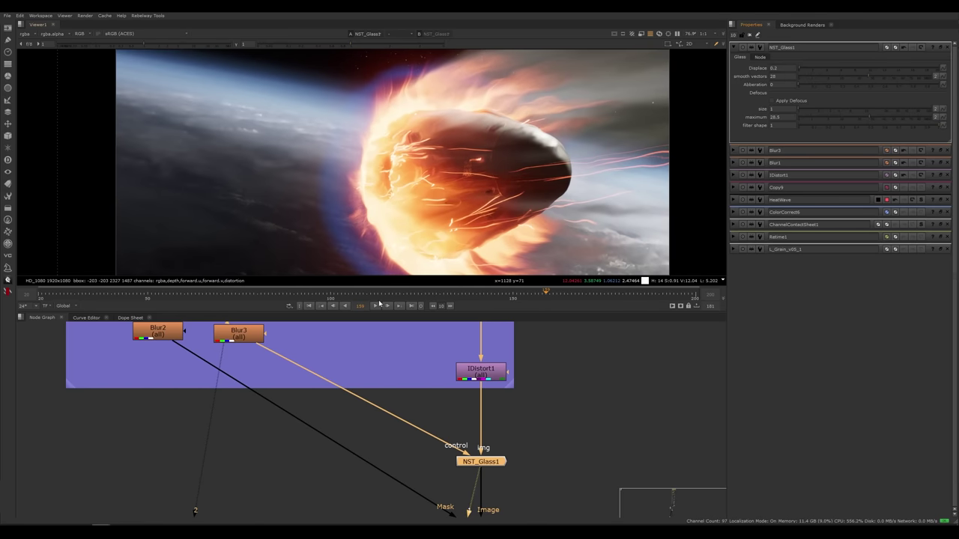
pyautogui.press('d')
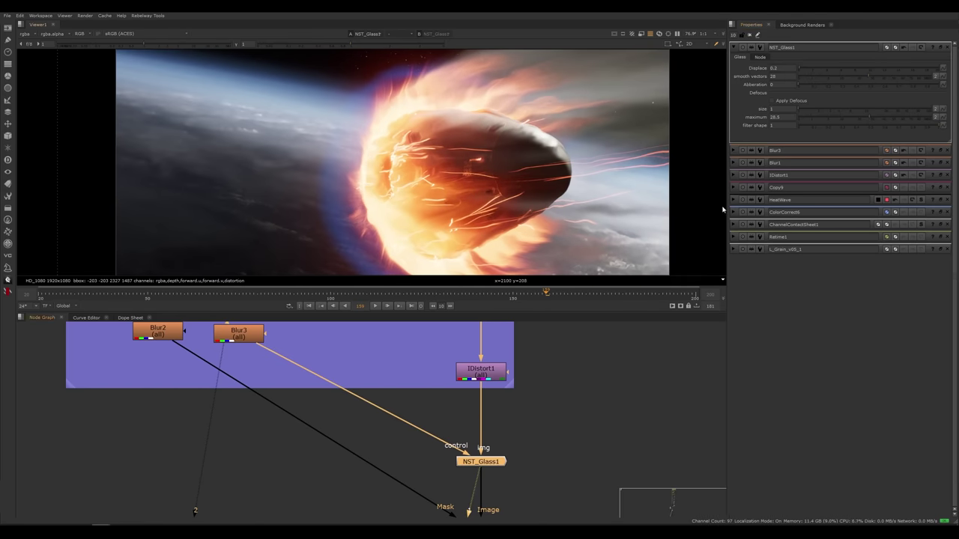
# Step: Glance at NST_Glass1's node settings and reduce its displace to 0.1
pyautogui.click(761, 57)
pyautogui.click(741, 57)
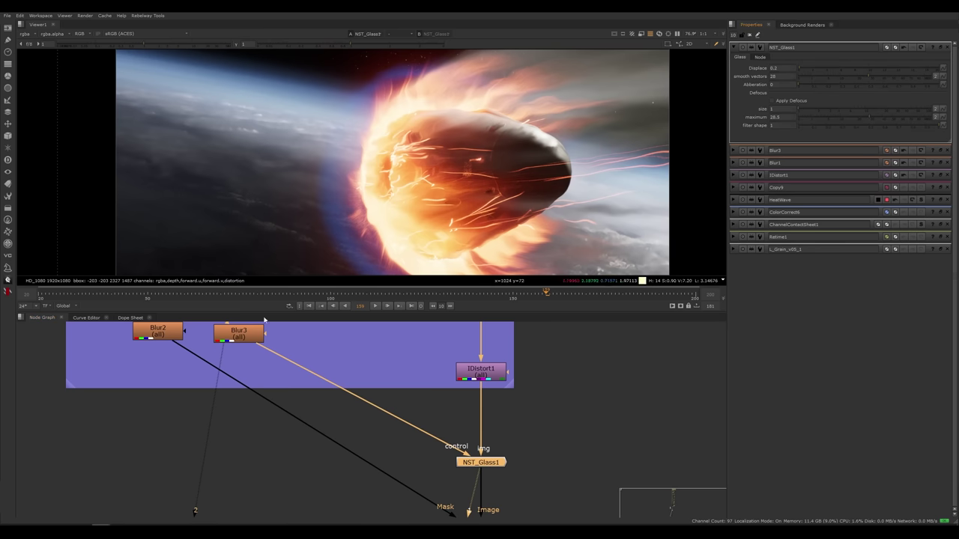
pyautogui.click(779, 69)
pyautogui.write('0.2')
pyautogui.press('Return')
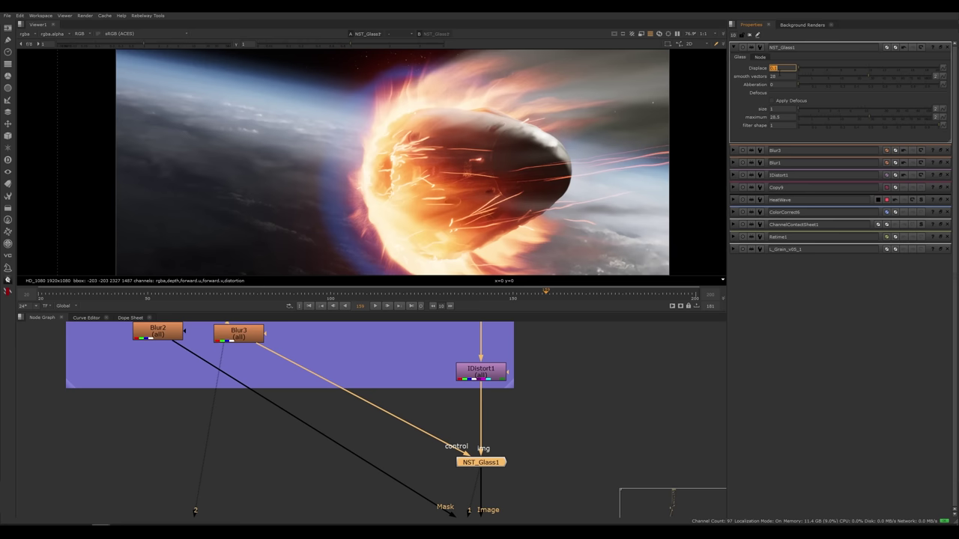
# Step: Toggle NST_Glass1 off and on repeatedly to compare the glass distortion, and view the full frame
pyautogui.write('dd')
pyautogui.click(485, 464)
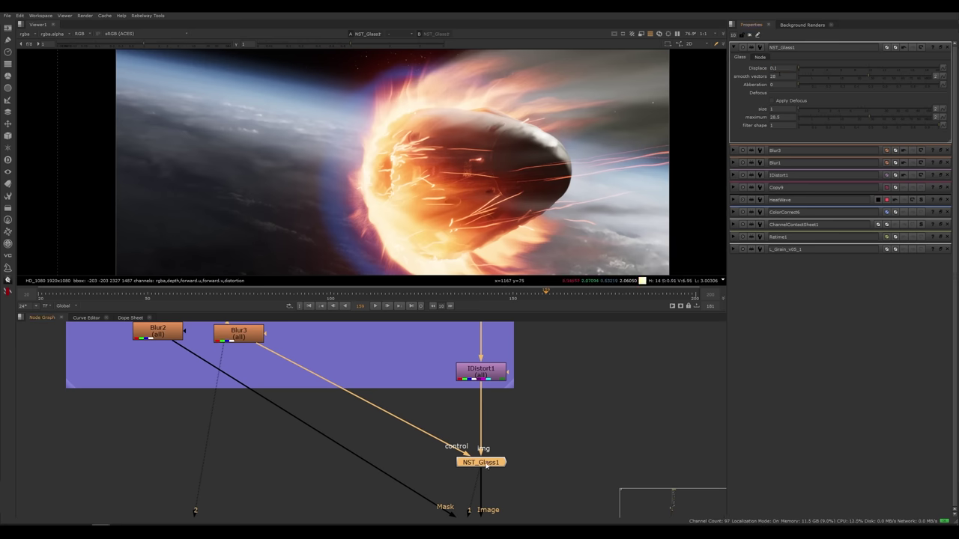
pyautogui.press('d')
pyautogui.press('d')
pyautogui.press('d')
pyautogui.press('d')
pyautogui.press('d')
pyautogui.press('d')
pyautogui.press('d')
pyautogui.press('d')
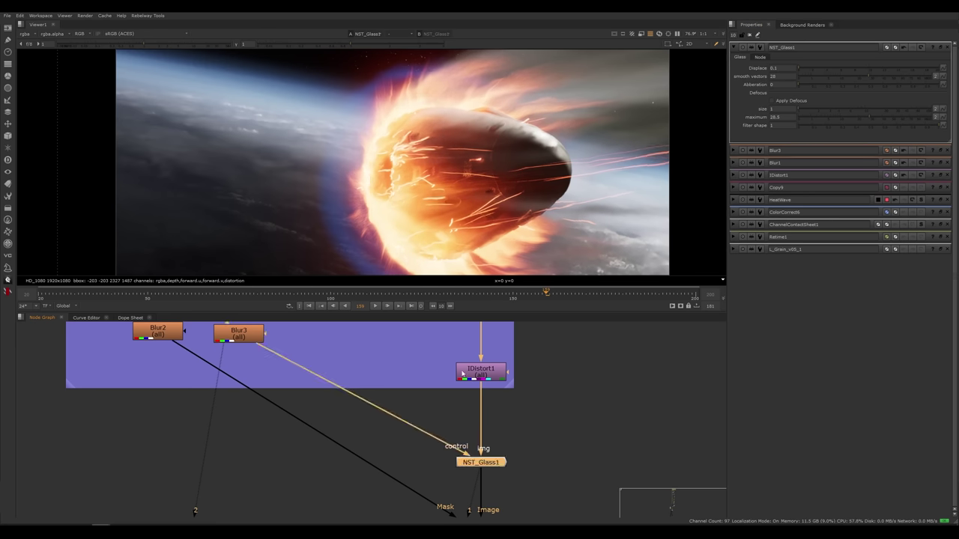
pyautogui.scroll(-3, 422, 215)
pyautogui.scroll(2, 422, 216)
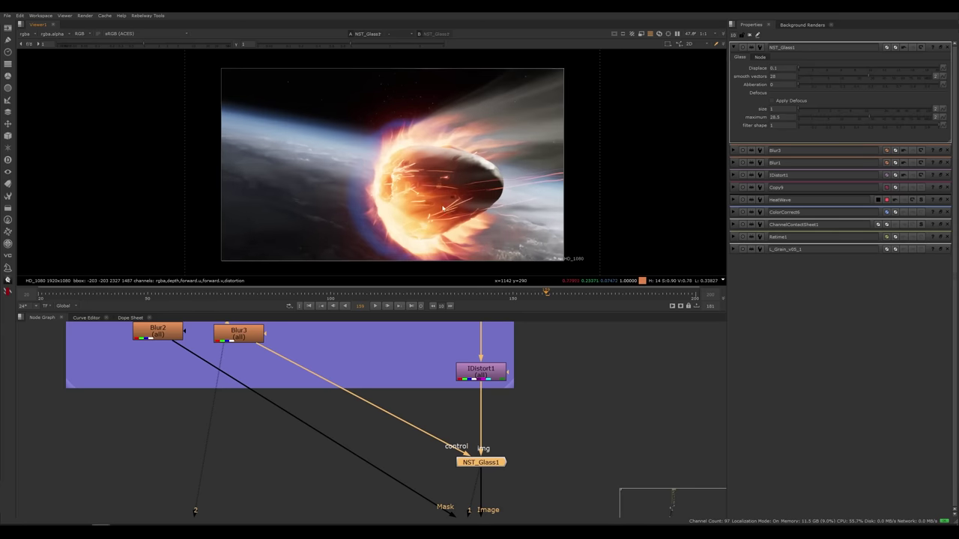
pyautogui.scroll(1, 445, 219)
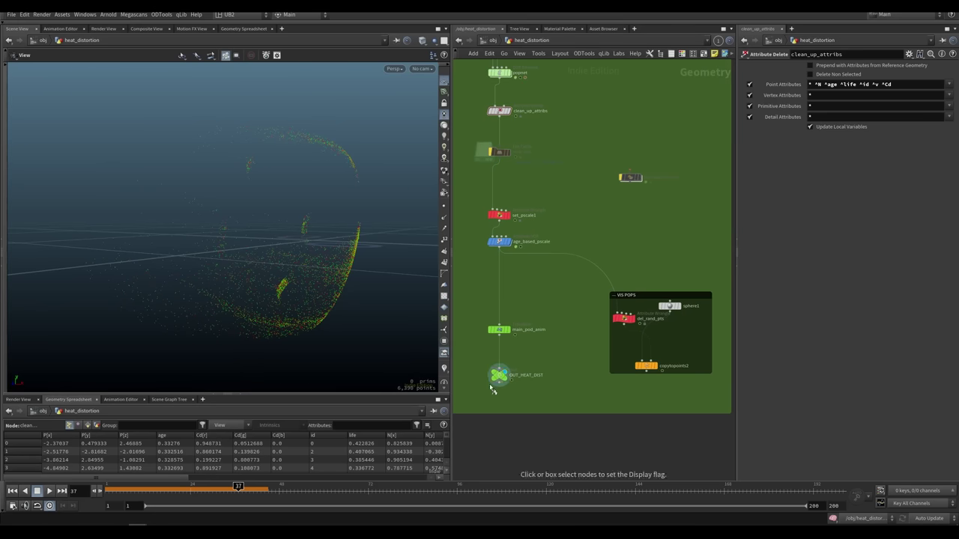
# Step: Switch to Houdini, select OUT_HEAT_DIST, return to the object level, interrupt the cooking and go to frame 1
pyautogui.click(499, 374)
pyautogui.press('u')
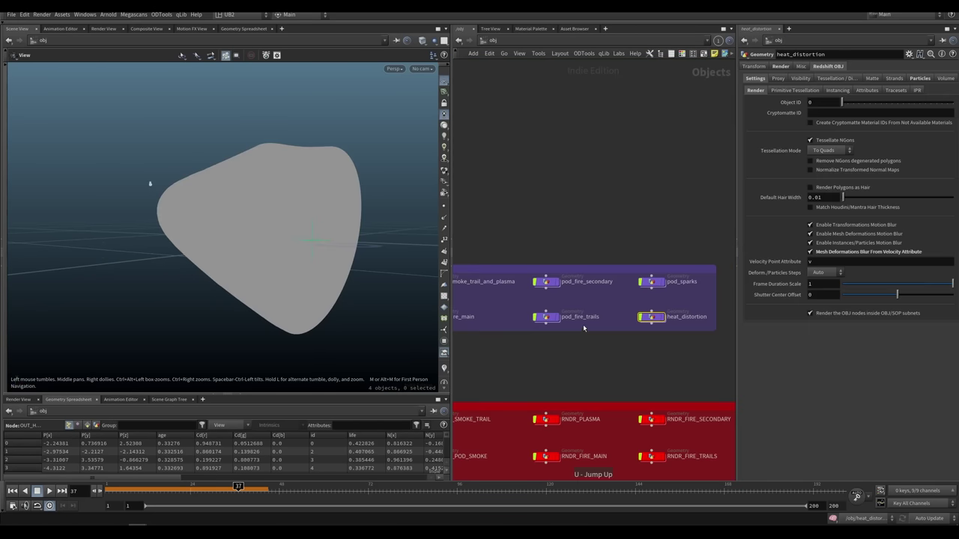
pyautogui.moveTo(570, 312); pyautogui.dragTo(586, 310, button='middle')
pyautogui.moveTo(602, 303); pyautogui.dragTo(551, 341)
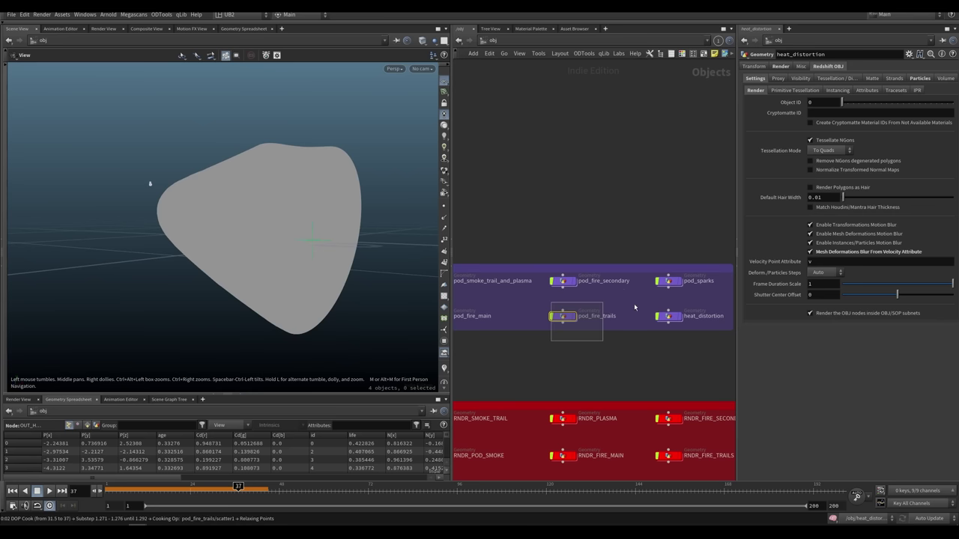
pyautogui.press('Escape')
pyautogui.hotkey('ctrl', 'Up')
# Step: Look into the pod_sparks network and open the pod_fire_trails network at its particle chain
pyautogui.doubleClick(669, 283)
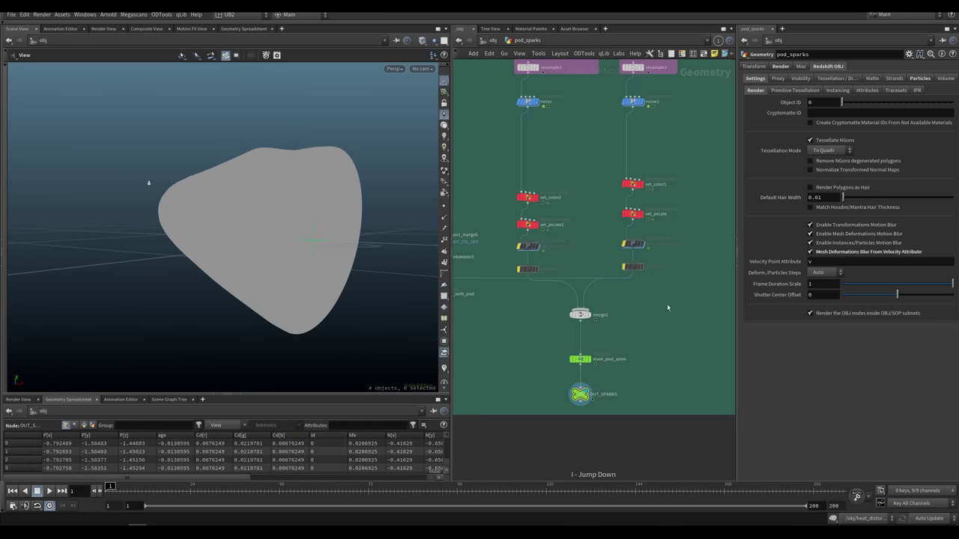
pyautogui.moveTo(678, 283); pyautogui.dragTo(645, 303, button='middle')
pyautogui.moveTo(646, 303); pyautogui.dragTo(603, 329, button='right')
pyautogui.scroll(6, 603, 328)
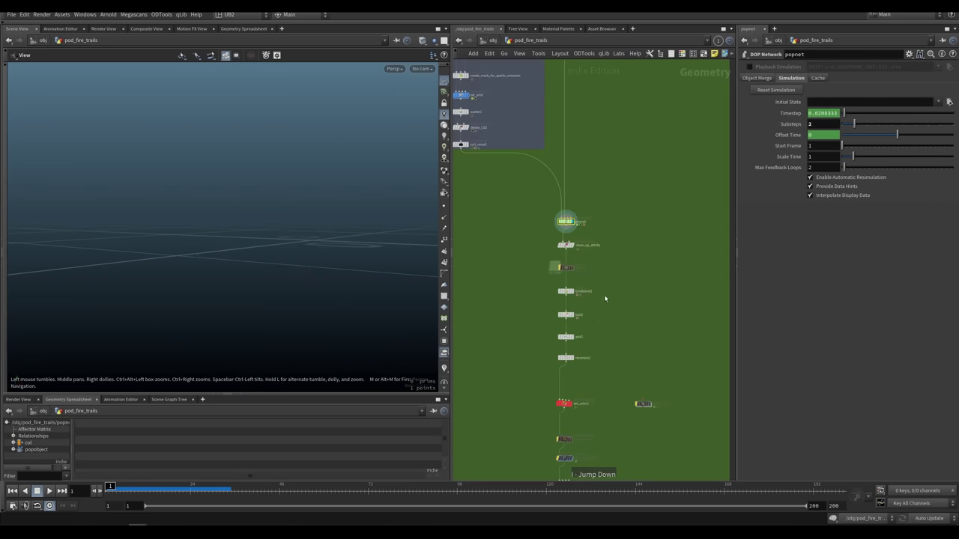
pyautogui.moveTo(606, 299); pyautogui.dragTo(621, 344, button='middle')
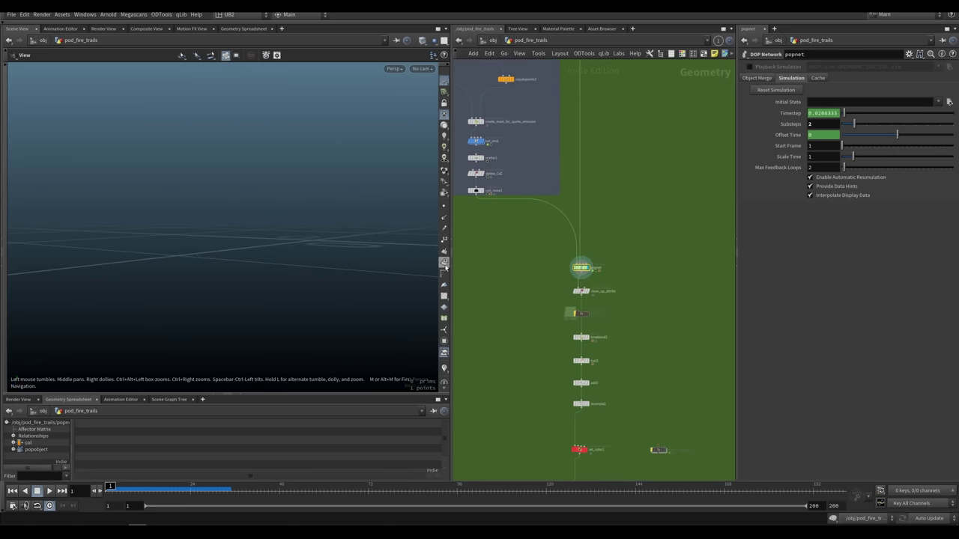
# Step: Play the pod_fire_trails simulation, display set_color1, and scrub to frame 29 to examine the coloured trails
pyautogui.press('Up')
pyautogui.press('Up')
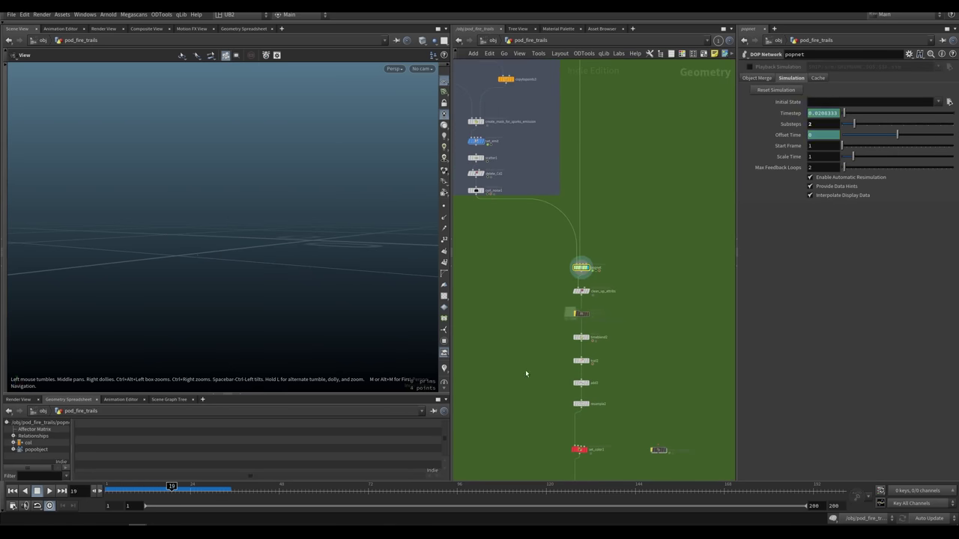
pyautogui.moveTo(545, 389); pyautogui.dragTo(527, 349, button='middle')
pyautogui.click(560, 409)
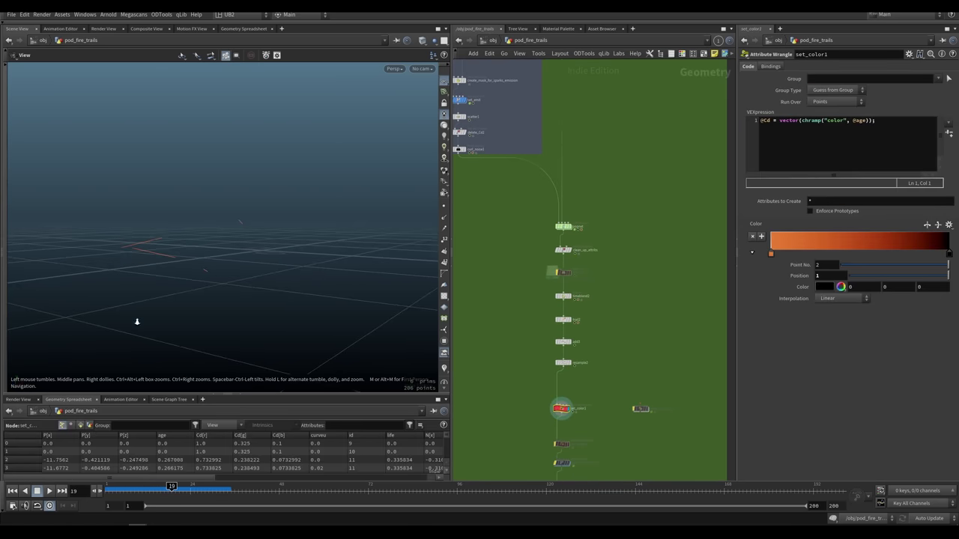
pyautogui.moveTo(138, 321); pyautogui.dragTo(231, 303)
pyautogui.press('Up')
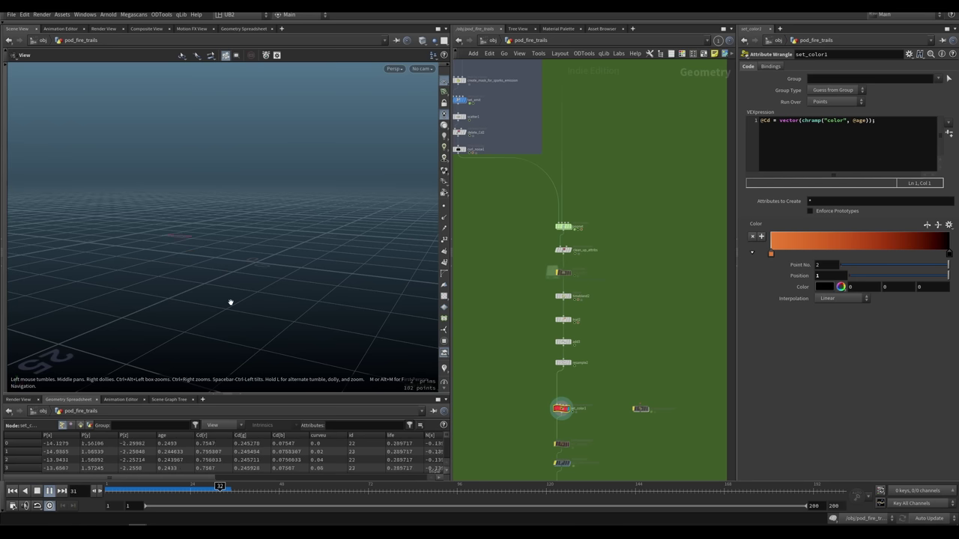
pyautogui.press('Up')
pyautogui.moveTo(167, 492); pyautogui.dragTo(209, 491)
pyautogui.moveTo(516, 387); pyautogui.dragTo(527, 354, button='middle')
pyautogui.moveTo(518, 287); pyautogui.dragTo(547, 441, button='middle')
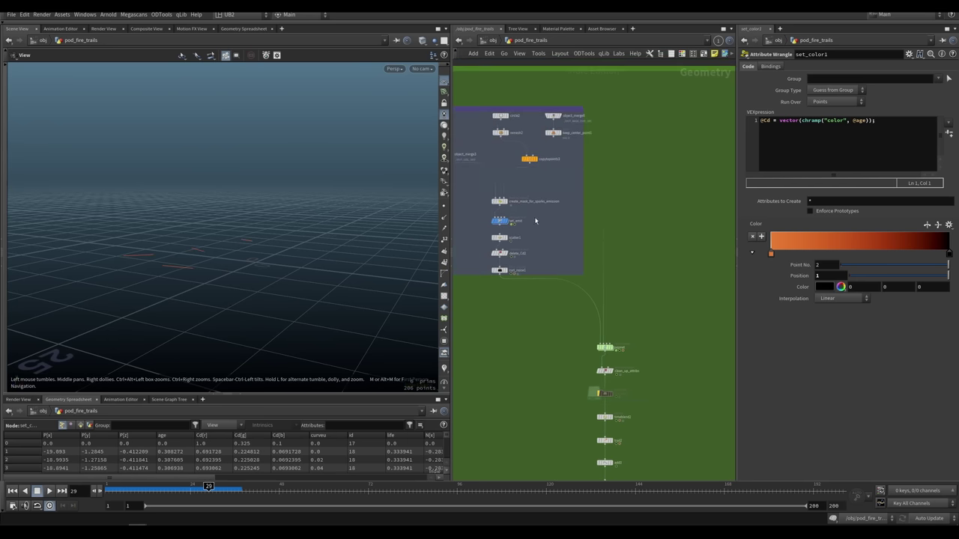
# Step: Select create_mask_for_sparks_emission, compare its output with set_emit on the pod, and scrub to frame 24
pyautogui.click(506, 201)
pyautogui.click(507, 221)
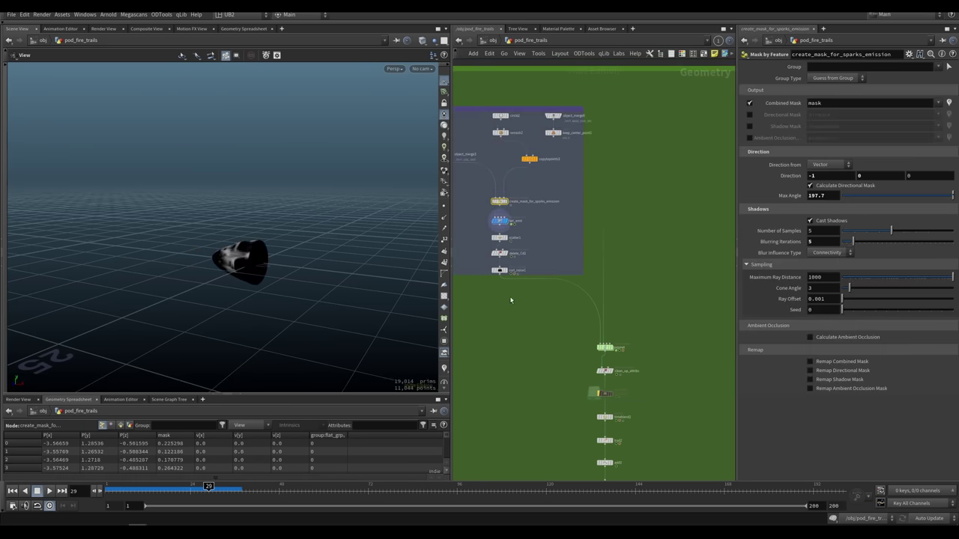
pyautogui.moveTo(175, 487); pyautogui.dragTo(199, 489)
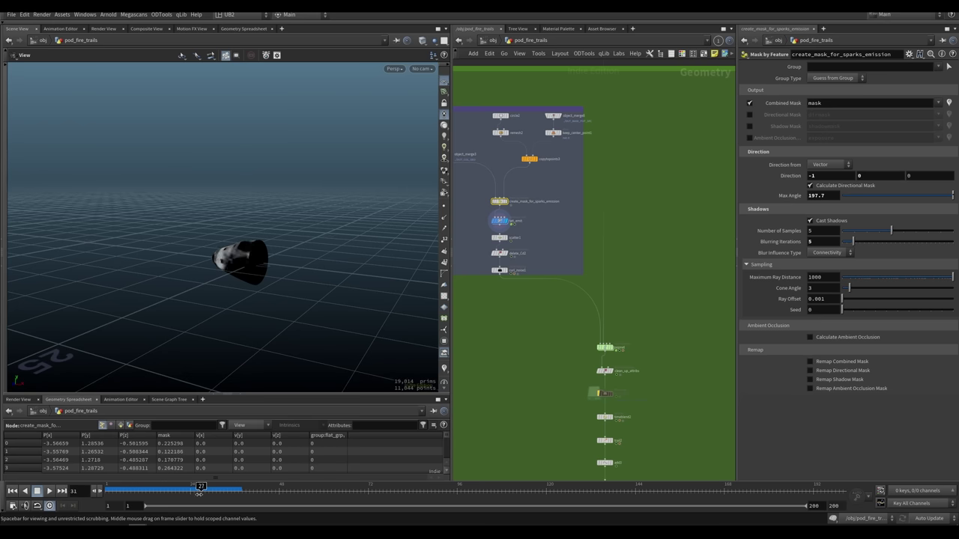
pyautogui.keyDown('alt'); pyautogui.moveTo(270, 262); pyautogui.dragTo(375, 225, button='right'); pyautogui.keyUp('alt')
pyautogui.keyDown('alt'); pyautogui.moveTo(375, 225); pyautogui.dragTo(263, 284); pyautogui.keyUp('alt')
pyautogui.moveTo(189, 491)
pyautogui.mouseDown()
pyautogui.moveTo(168, 490)
pyautogui.moveTo(191, 488)
pyautogui.mouseUp()
pyautogui.click(501, 219)
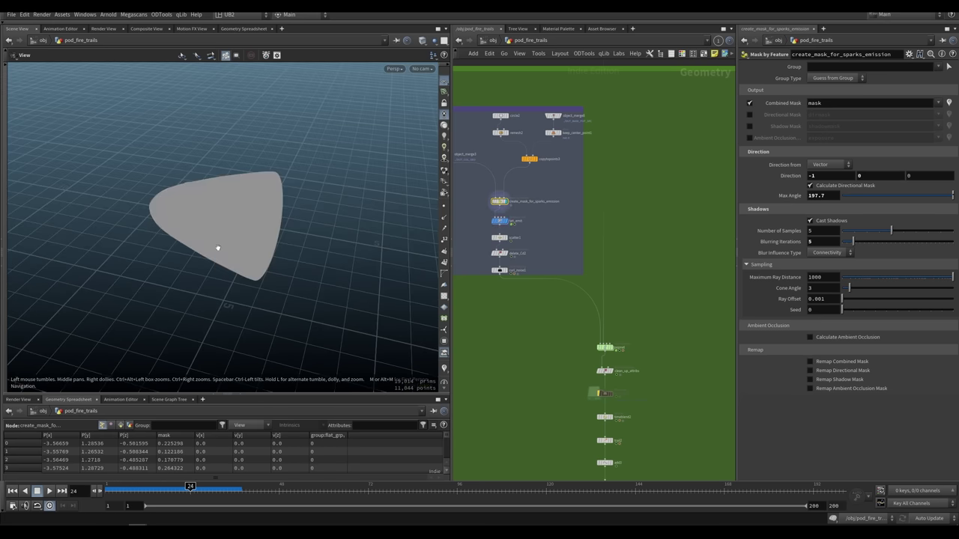
# Step: Visualize the combined mask of create_mask_for_sparks_emission on the pod and examine where it covers the surface
pyautogui.keyDown('alt'); pyautogui.moveTo(233, 244); pyautogui.dragTo(377, 248); pyautogui.keyUp('alt')
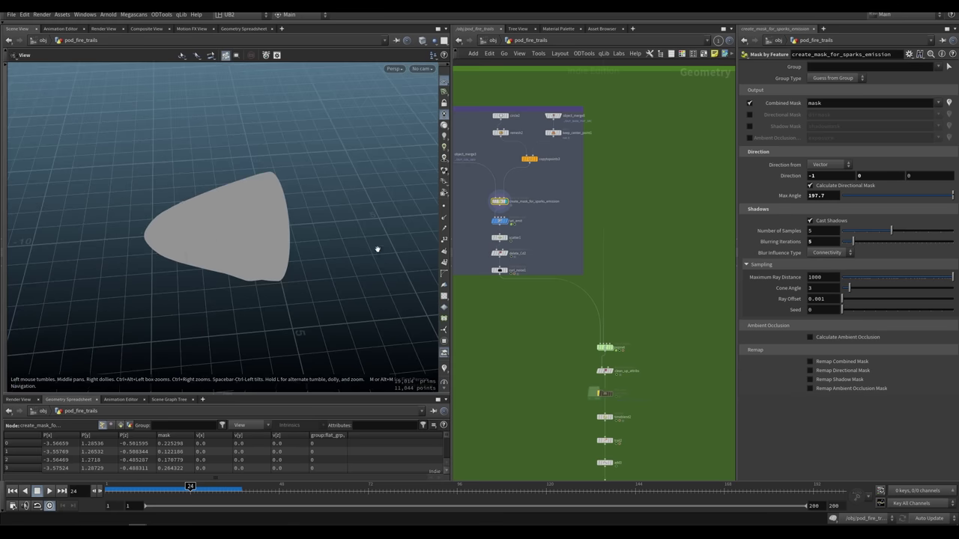
pyautogui.moveTo(528, 189); pyautogui.dragTo(487, 226)
pyautogui.click(494, 202)
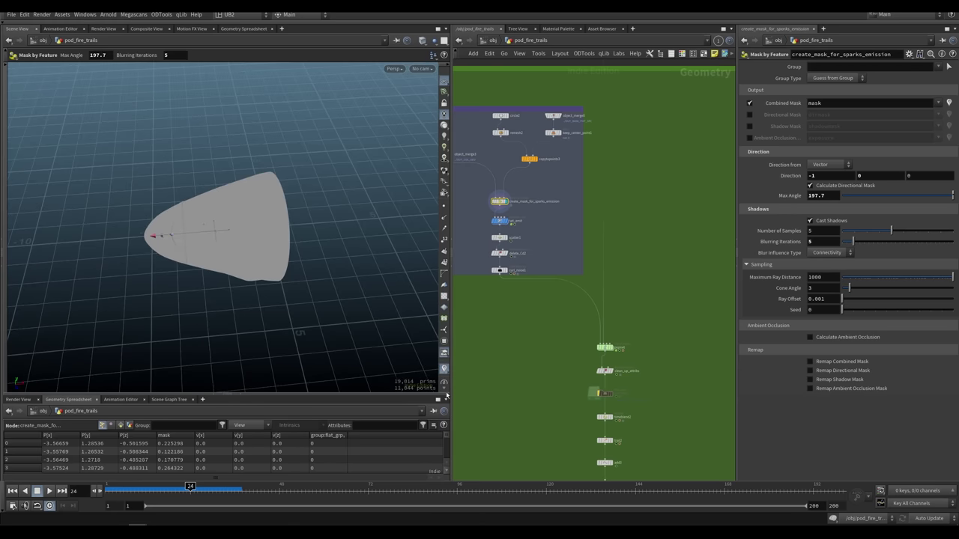
pyautogui.click(948, 103)
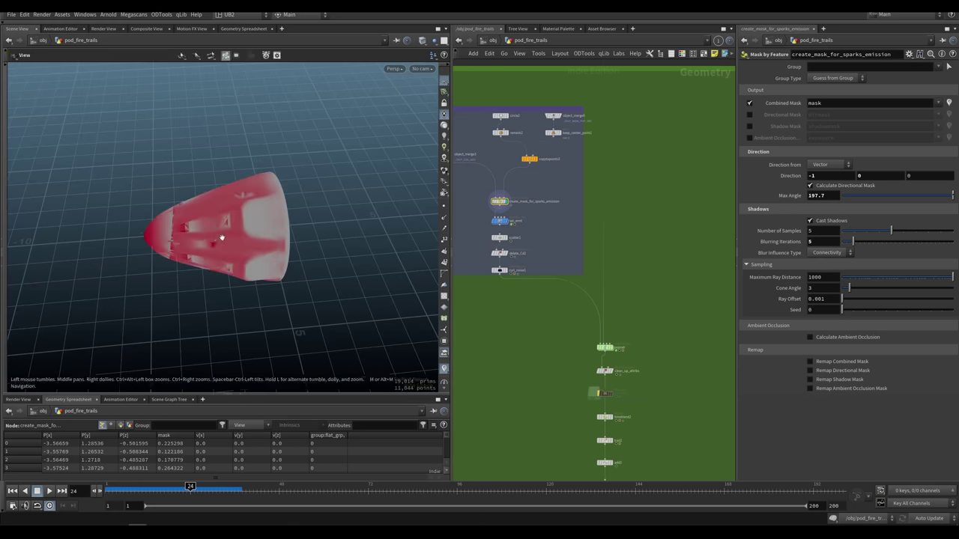
pyautogui.keyDown('alt'); pyautogui.moveTo(220, 235); pyautogui.dragTo(230, 252); pyautogui.keyUp('alt')
pyautogui.moveTo(528, 185); pyautogui.dragTo(497, 204)
pyautogui.scroll(3, 499, 202)
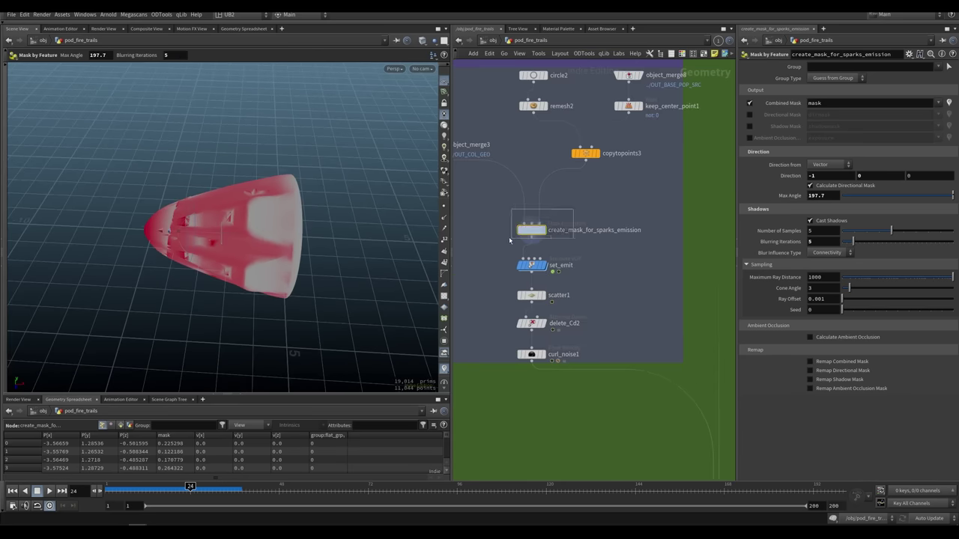
# Step: Set the mask's X direction to 0 to compare its coverage, and set it back to -1
pyautogui.moveTo(823, 177); pyautogui.dragTo(738, 197)
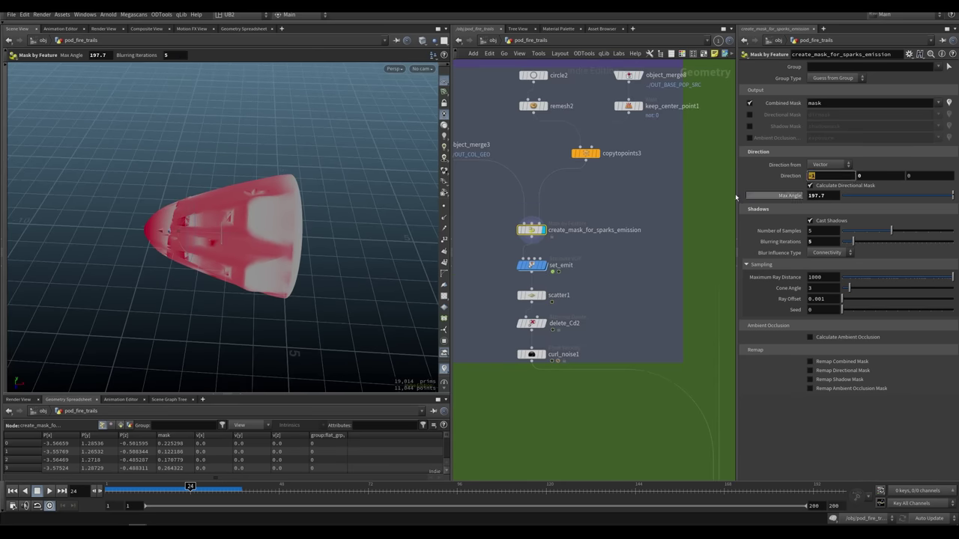
pyautogui.write('0')
pyautogui.press('Return')
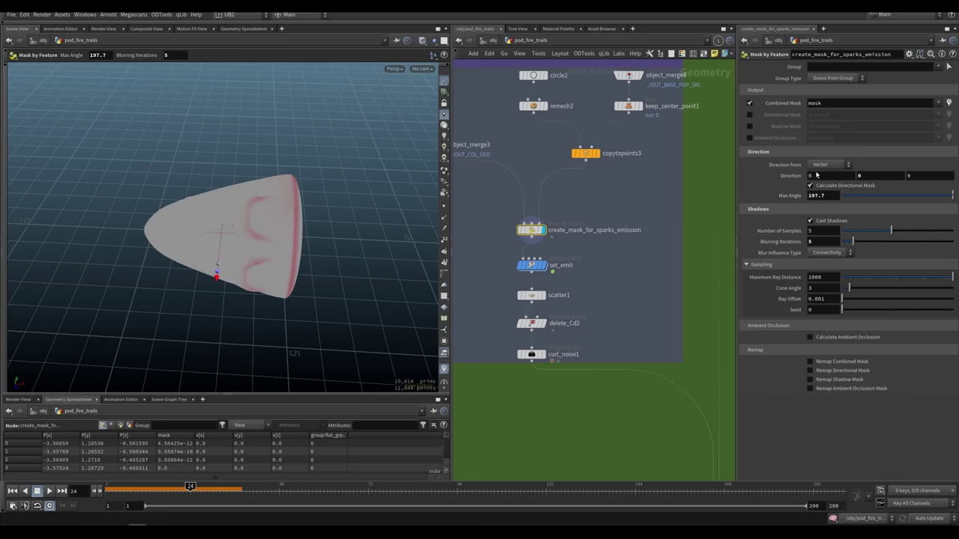
pyautogui.moveTo(817, 176); pyautogui.dragTo(714, 187)
pyautogui.write('-1')
pyautogui.press('Return')
pyautogui.moveTo(282, 289)
pyautogui.mouseDown()
pyautogui.moveTo(327, 242)
pyautogui.moveTo(379, 220)
pyautogui.moveTo(237, 233)
pyautogui.moveTo(268, 242)
pyautogui.moveTo(285, 275)
pyautogui.mouseUp()
# Step: Follow the chain from curl_noise1 to popnet, display popnet, and turn off the viewport visualizers
pyautogui.click(544, 354)
pyautogui.moveTo(552, 400); pyautogui.dragTo(483, 308, button='middle')
pyautogui.moveTo(644, 386); pyautogui.dragTo(588, 325, button='middle')
pyautogui.click(607, 341)
pyautogui.click(594, 340)
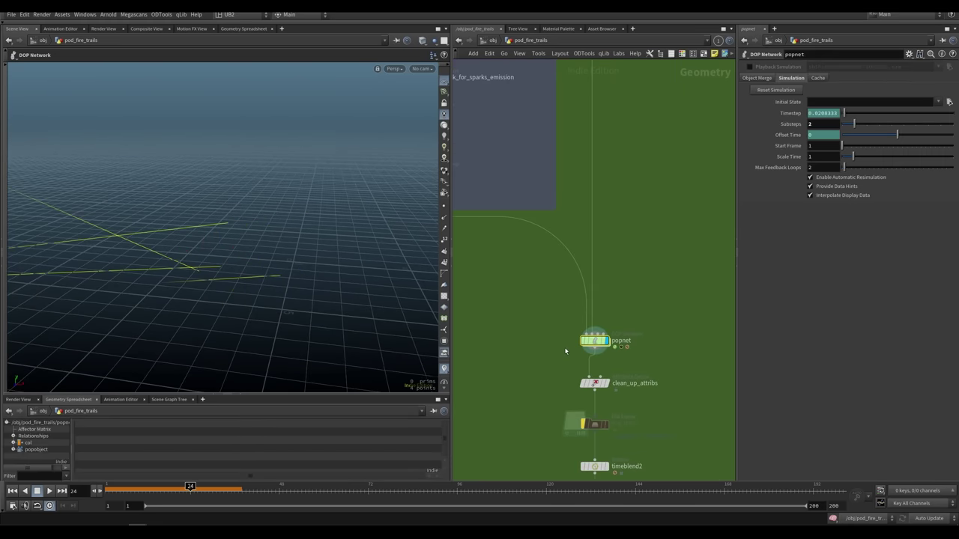
pyautogui.click(445, 368)
pyautogui.moveTo(304, 310); pyautogui.dragTo(236, 259)
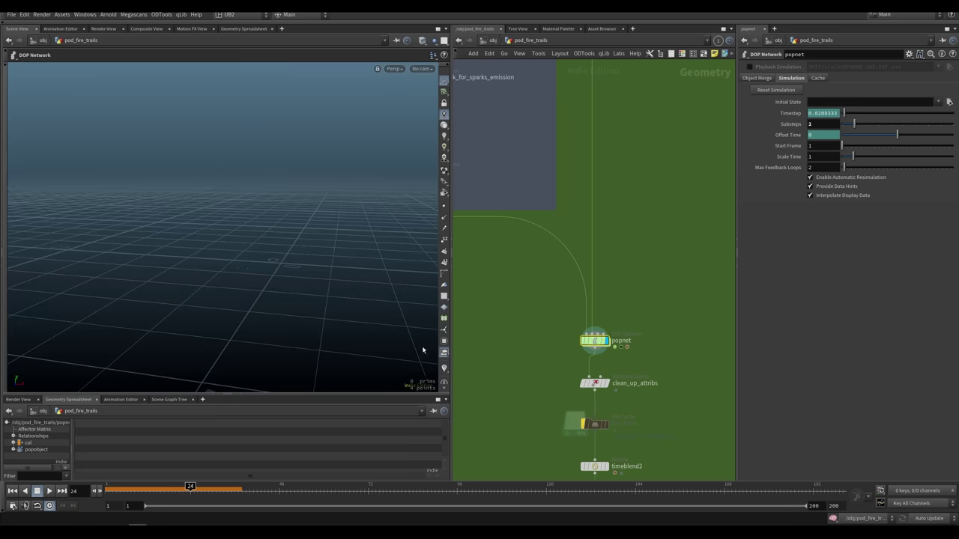
# Step: Display resample2 and play the simulation up to frame 37 to view the trail curves
pyautogui.moveTo(543, 437); pyautogui.dragTo(516, 295, button='middle')
pyautogui.click(585, 363)
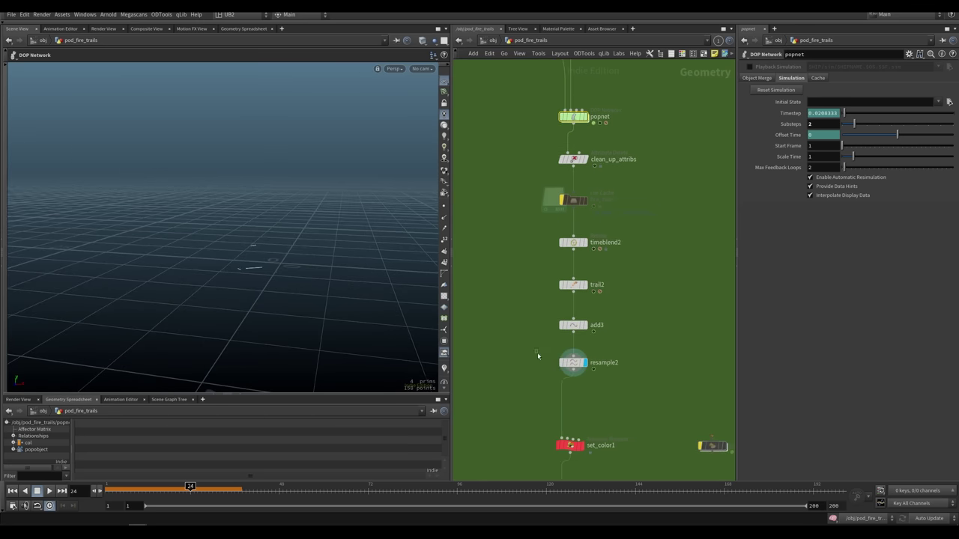
pyautogui.keyDown('alt'); pyautogui.moveTo(246, 321); pyautogui.dragTo(315, 270, button='middle'); pyautogui.keyUp('alt')
pyautogui.press('Up')
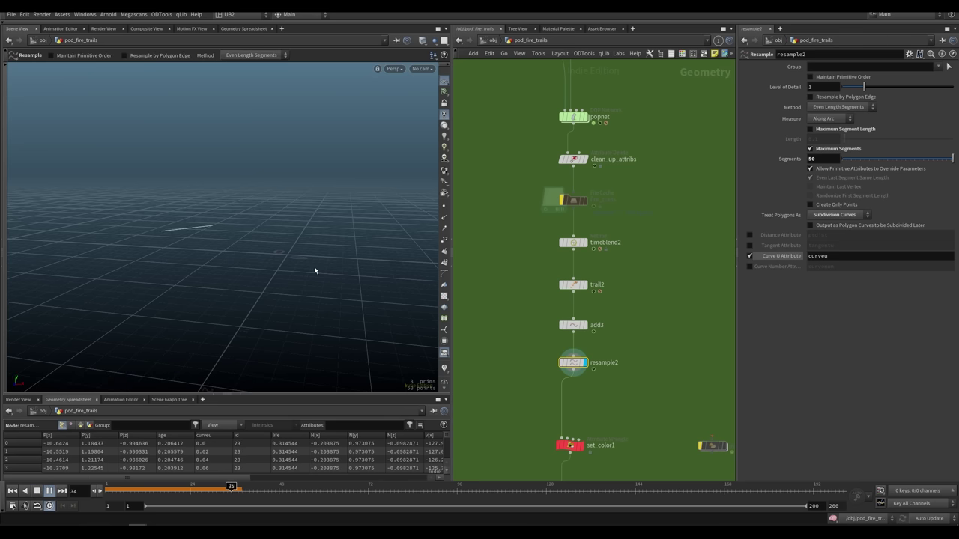
pyautogui.press('Up')
# Step: Display set_color1 and step down the chain to the set_width node
pyautogui.moveTo(494, 397); pyautogui.dragTo(491, 324, button='middle')
pyautogui.click(579, 372)
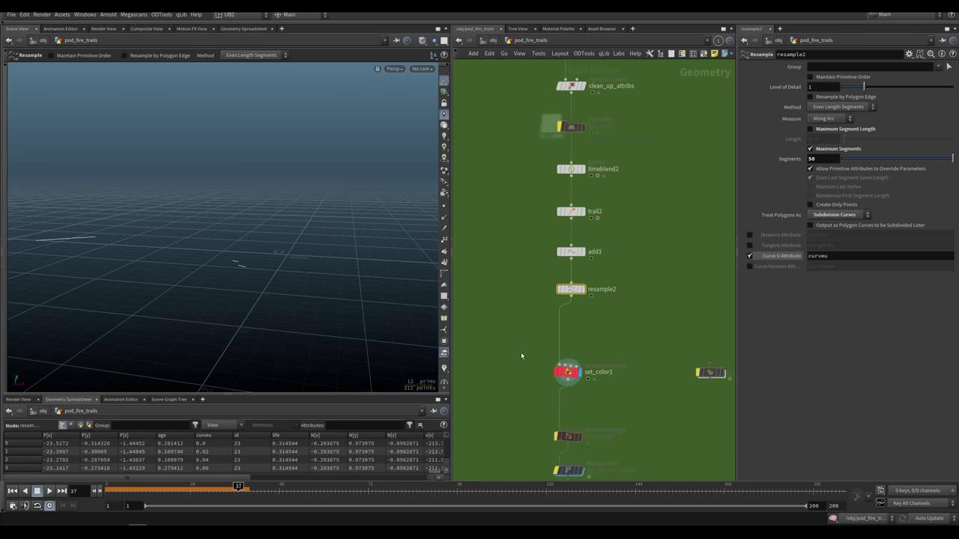
pyautogui.moveTo(521, 425); pyautogui.dragTo(498, 330, button='middle')
pyautogui.moveTo(502, 400); pyautogui.dragTo(499, 338, button='middle')
pyautogui.press('Down')
pyautogui.press('Down')
pyautogui.press('Down')
pyautogui.press('Down')
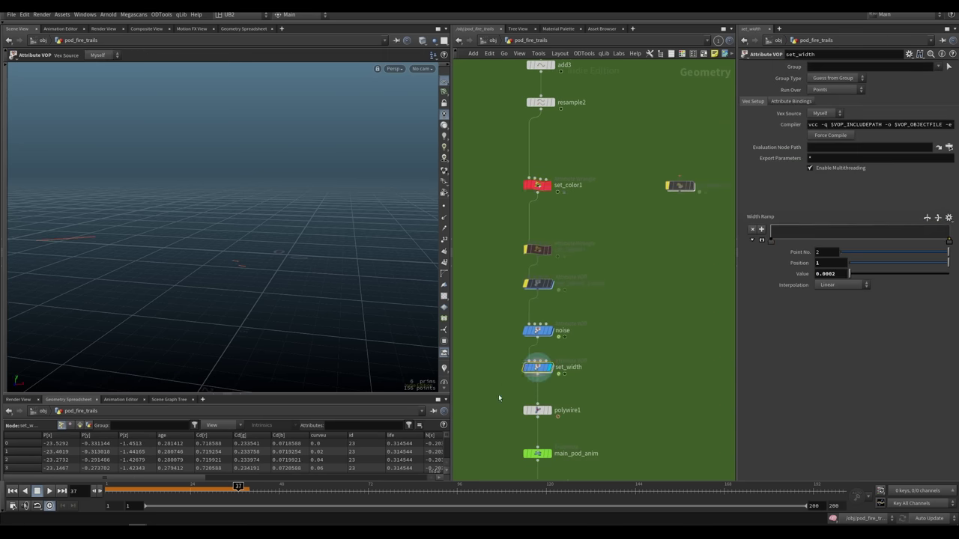
# Step: Scrub to frame 14 and examine the coloured trails at set_width from several distances
pyautogui.keyDown('alt'); pyautogui.moveTo(329, 244); pyautogui.dragTo(270, 360); pyautogui.keyUp('alt')
pyautogui.moveTo(138, 493); pyautogui.dragTo(158, 483)
pyautogui.moveTo(244, 313); pyautogui.dragTo(180, 325)
pyautogui.scroll(-5, 265, 307)
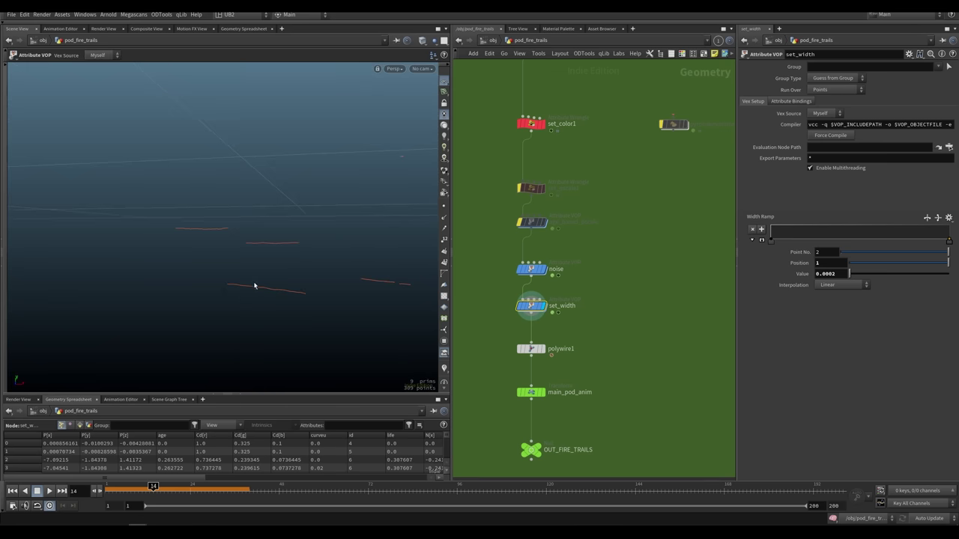
pyautogui.moveTo(317, 292); pyautogui.dragTo(207, 323, button='middle')
pyautogui.scroll(-4, 207, 324)
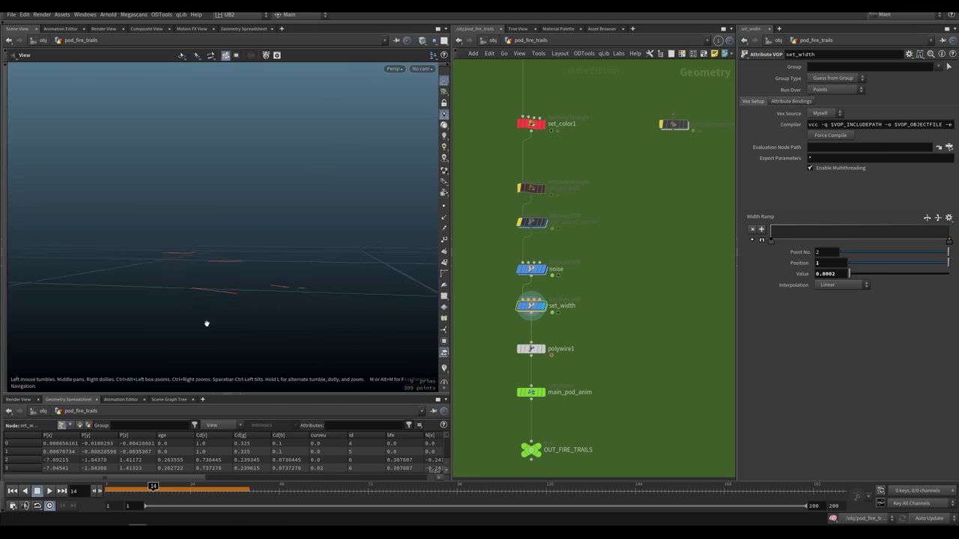
pyautogui.moveTo(207, 324); pyautogui.dragTo(280, 304)
pyautogui.press('Escape')
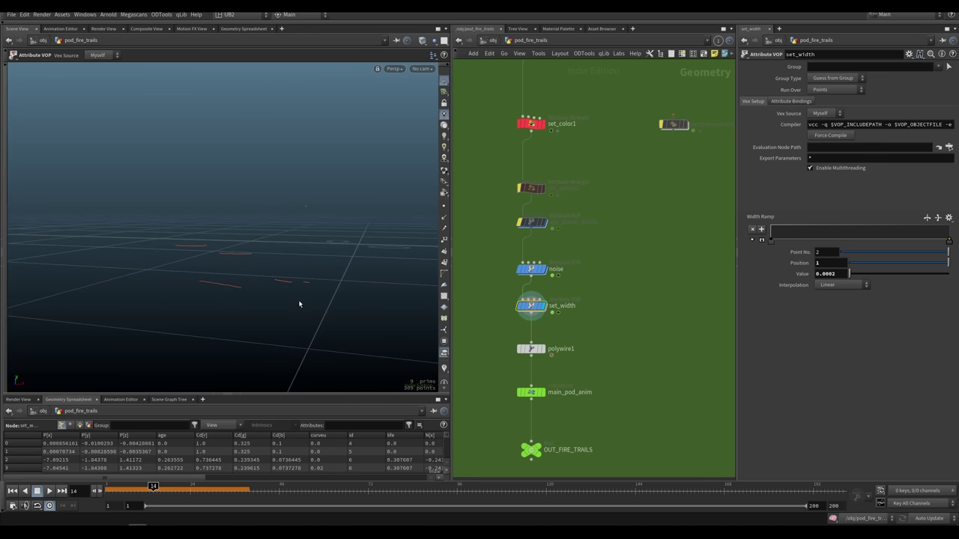
pyautogui.moveTo(297, 302)
pyautogui.mouseDown()
pyautogui.moveTo(229, 289)
pyautogui.moveTo(290, 301)
pyautogui.mouseUp()
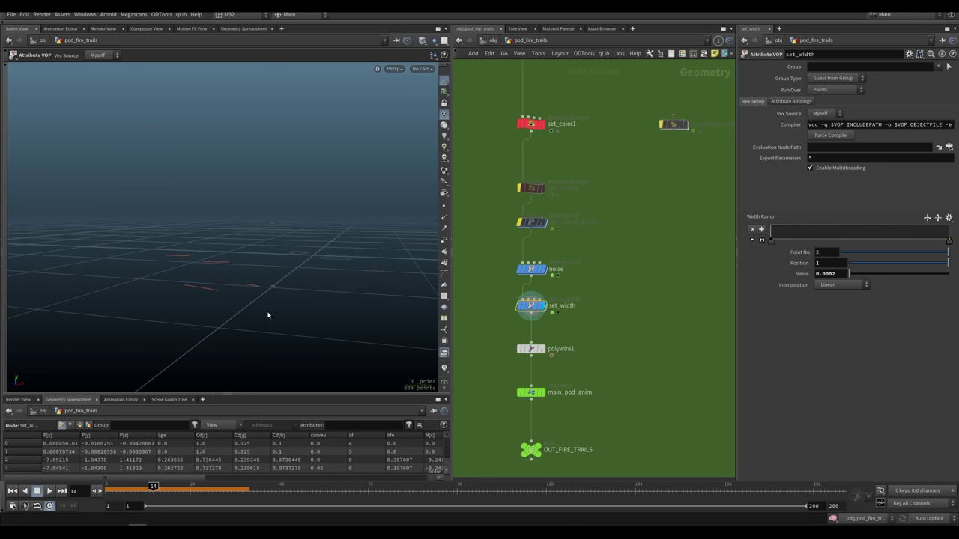
# Step: Display polywire1 and examine the thickness of a trail up close
pyautogui.click(546, 336)
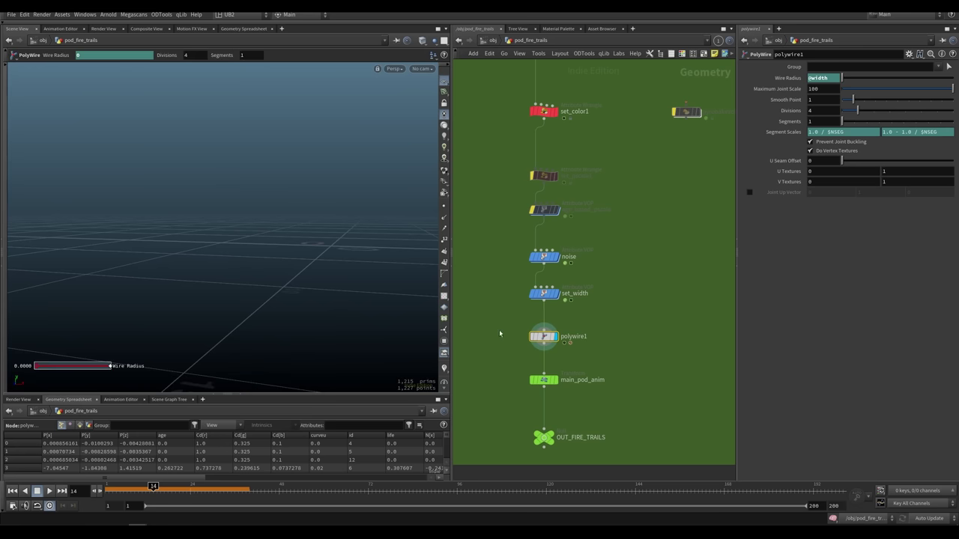
pyautogui.press('Escape')
pyautogui.moveTo(250, 271); pyautogui.dragTo(255, 189)
pyautogui.scroll(5, 213, 231)
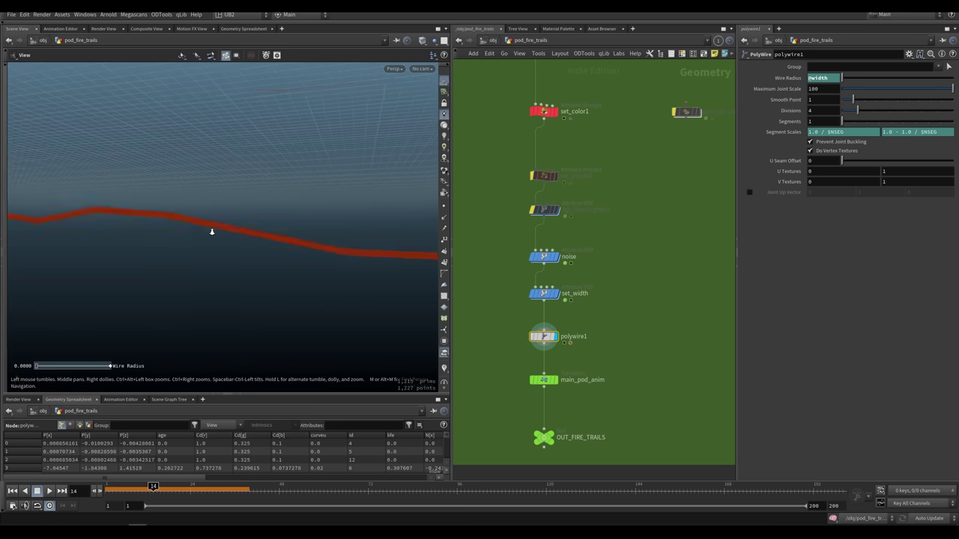
pyautogui.scroll(-3, 213, 231)
pyautogui.keyDown('alt'); pyautogui.moveTo(232, 212); pyautogui.dragTo(235, 239, button='right'); pyautogui.keyUp('alt')
# Step: Display set_width again to compare the plain curves with the wired trails
pyautogui.click(556, 293)
pyautogui.press('Escape')
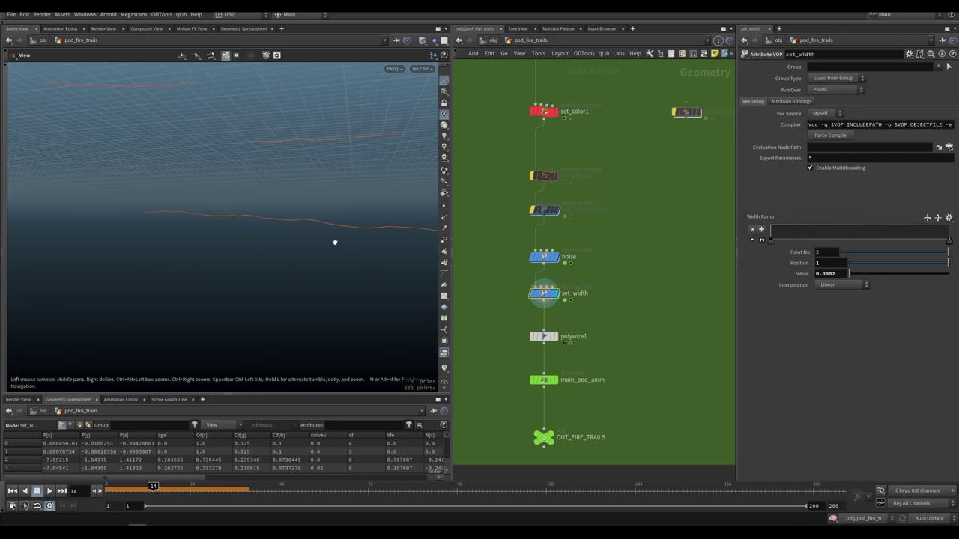
pyautogui.moveTo(334, 242); pyautogui.dragTo(297, 257)
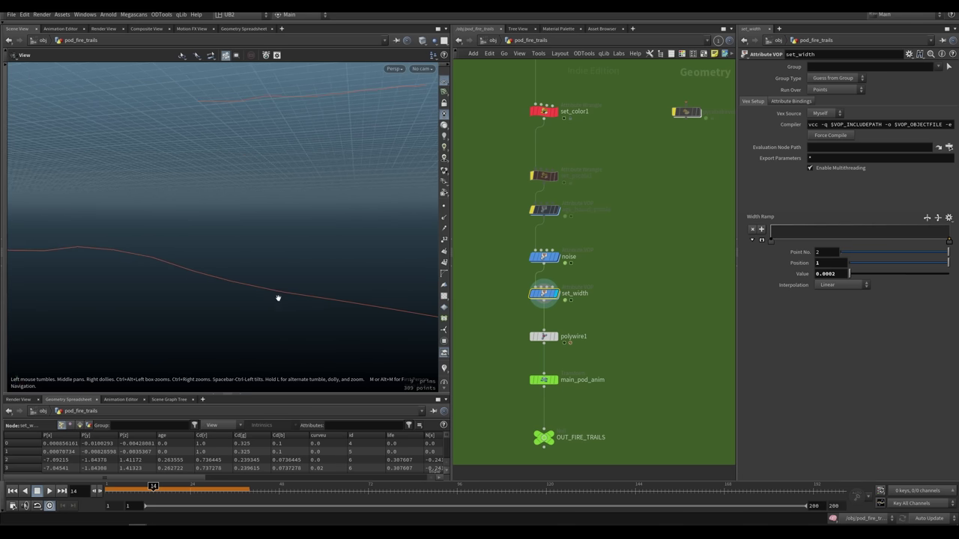
pyautogui.keyDown('alt'); pyautogui.moveTo(306, 274); pyautogui.dragTo(267, 295, button='right'); pyautogui.keyUp('alt')
pyautogui.keyDown('alt'); pyautogui.moveTo(268, 296); pyautogui.dragTo(272, 287); pyautogui.keyUp('alt')
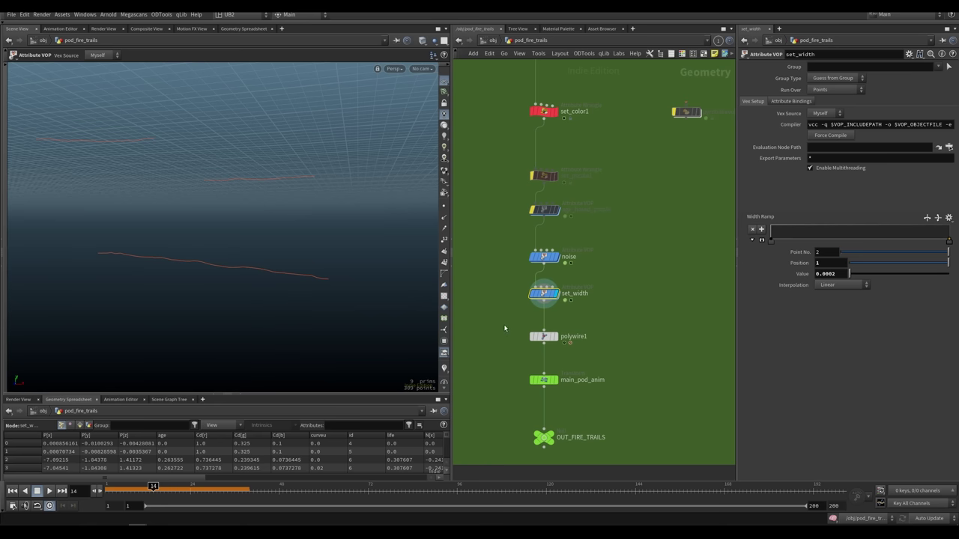
# Step: Return the display to polywire1 and inspect the wired trail geometry
pyautogui.click(544, 336)
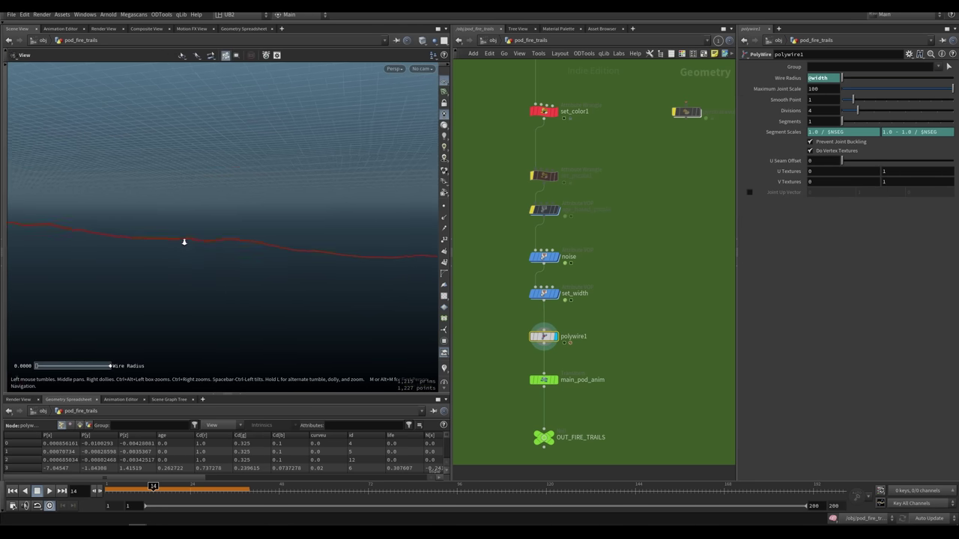
pyautogui.keyDown('alt'); pyautogui.moveTo(185, 241); pyautogui.dragTo(182, 231, button='right'); pyautogui.keyUp('alt')
pyautogui.keyDown('alt'); pyautogui.moveTo(185, 226); pyautogui.dragTo(204, 236, button='middle'); pyautogui.keyUp('alt')
pyautogui.keyDown('alt'); pyautogui.moveTo(226, 256); pyautogui.dragTo(187, 287, button='right'); pyautogui.keyUp('alt')
# Step: Display main_pod_anim, look through the MAIN_CAM cameraProperties camera, and scrub the timeline to view the animated trails
pyautogui.click(555, 380)
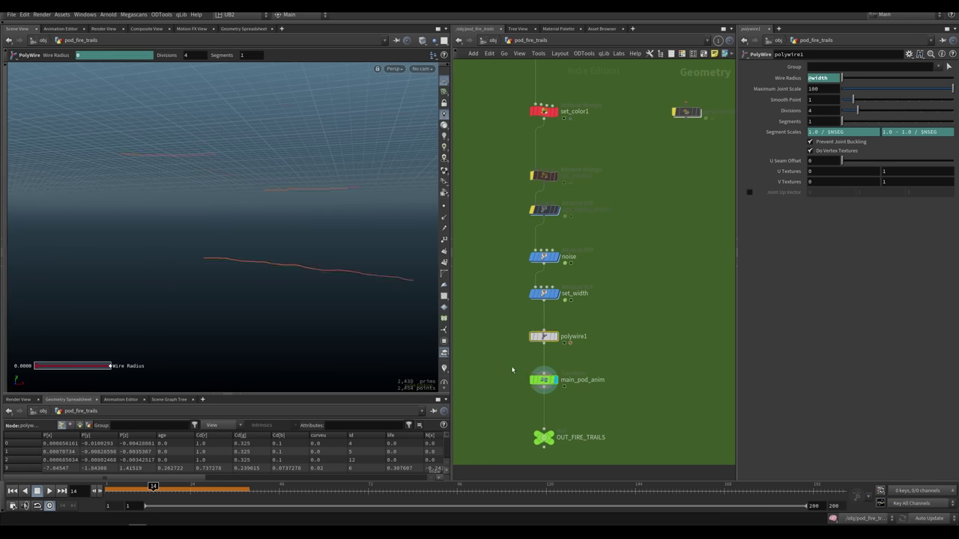
pyautogui.click(544, 379)
pyautogui.click(422, 68)
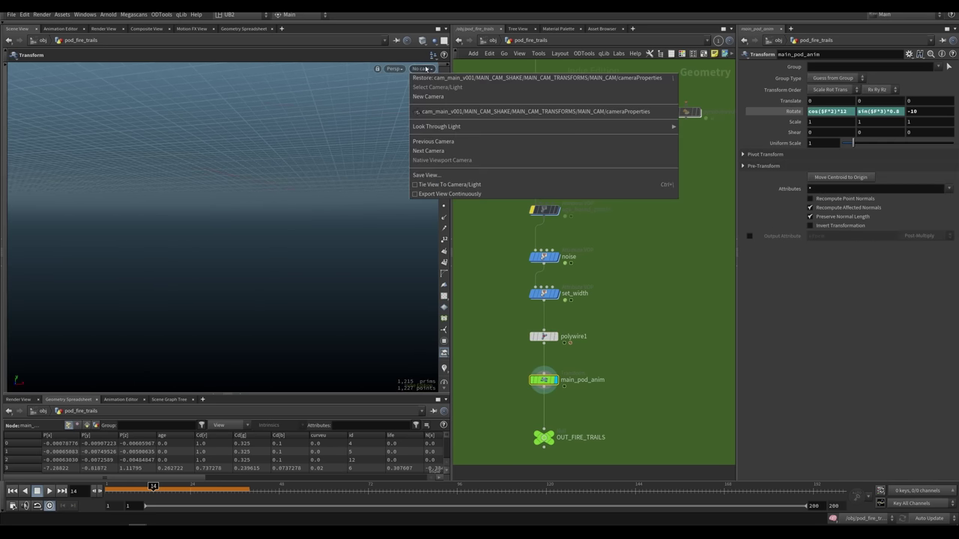
pyautogui.click(438, 112)
pyautogui.press('s')
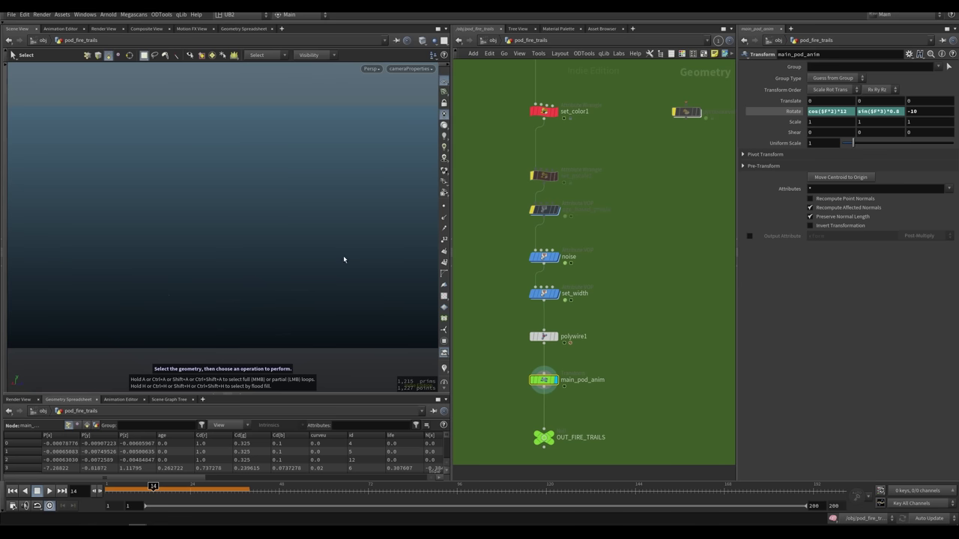
pyautogui.click(200, 487)
pyautogui.moveTo(201, 487); pyautogui.dragTo(168, 487)
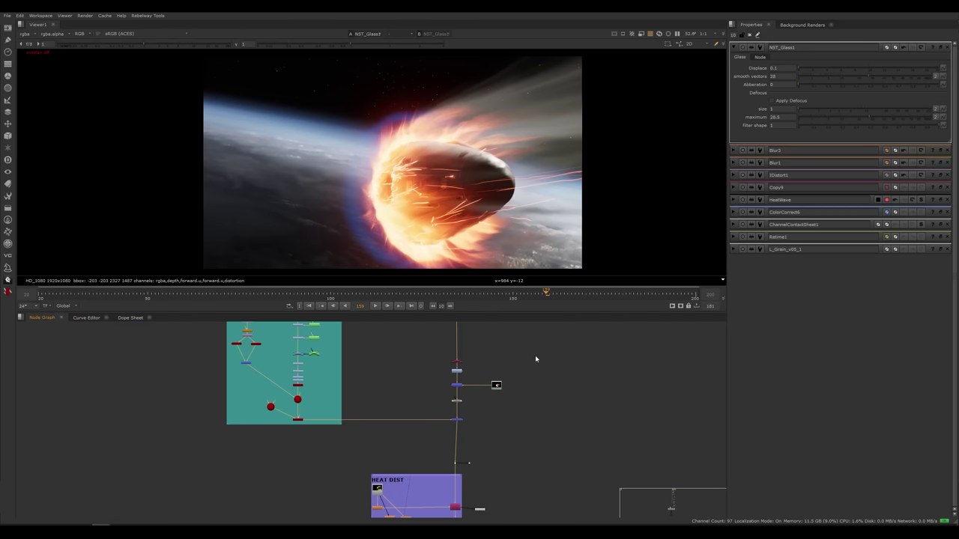
# Step: Switch to Nuke and view the Read node of the SPARKS branch
pyautogui.keyDown('alt'); pyautogui.moveTo(535, 358); pyautogui.dragTo(450, 390, button='middle'); pyautogui.keyUp('alt')
pyautogui.moveTo(518, 331); pyautogui.dragTo(503, 402, button='middle')
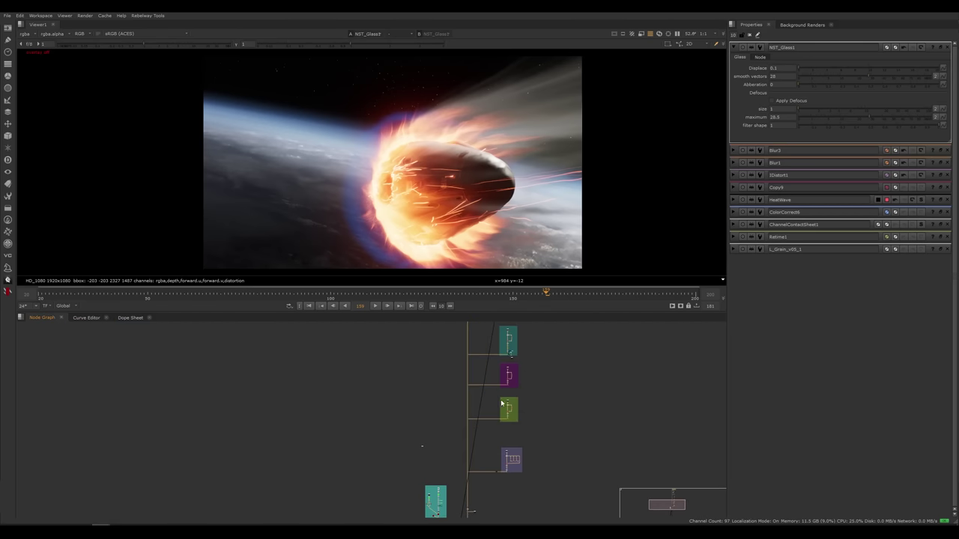
pyautogui.keyDown('alt'); pyautogui.moveTo(522, 371); pyautogui.dragTo(598, 339, button='middle'); pyautogui.keyUp('alt')
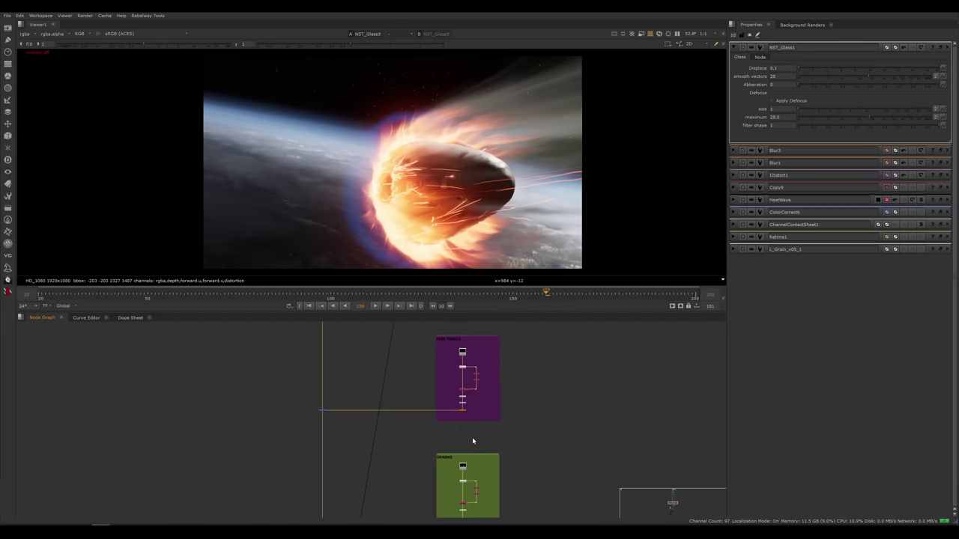
pyautogui.moveTo(473, 475); pyautogui.dragTo(475, 416, button='middle')
pyautogui.click(474, 417)
pyautogui.scroll(5, 475, 415)
pyautogui.press('1')
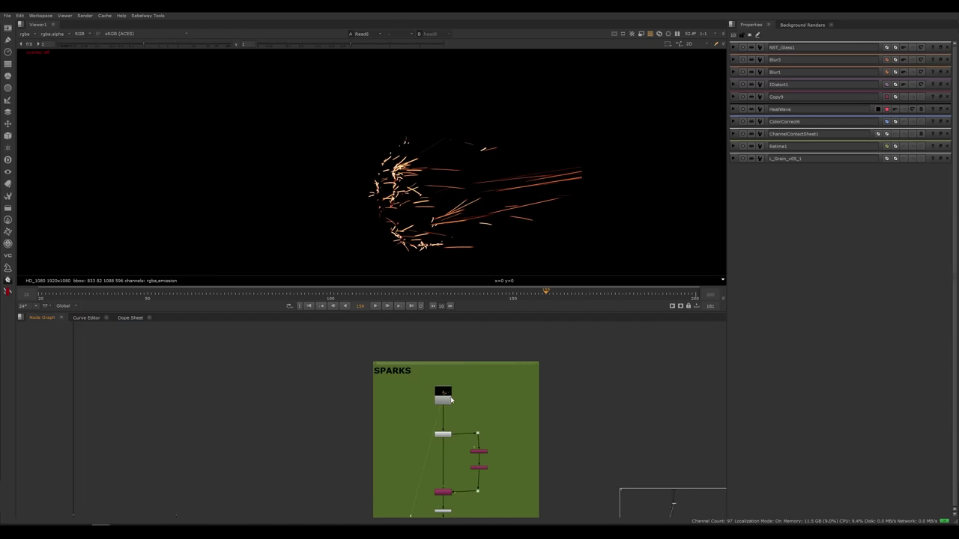
# Step: View the last node of the purple branch above SPARKS, play the glowing trails, and go to frame 169
pyautogui.moveTo(480, 361); pyautogui.dragTo(480, 496, button='middle')
pyautogui.click(430, 384)
pyautogui.press('1')
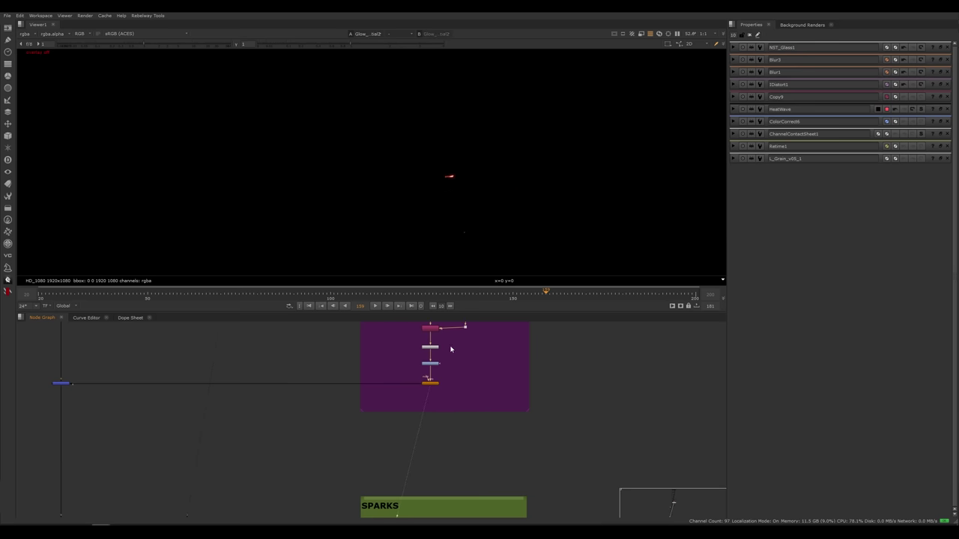
pyautogui.press('l')
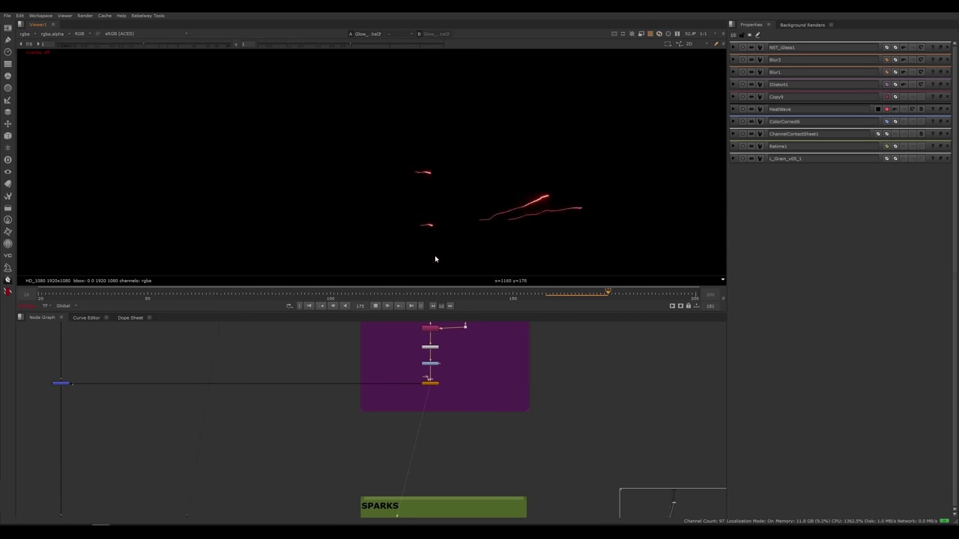
pyautogui.click(583, 293)
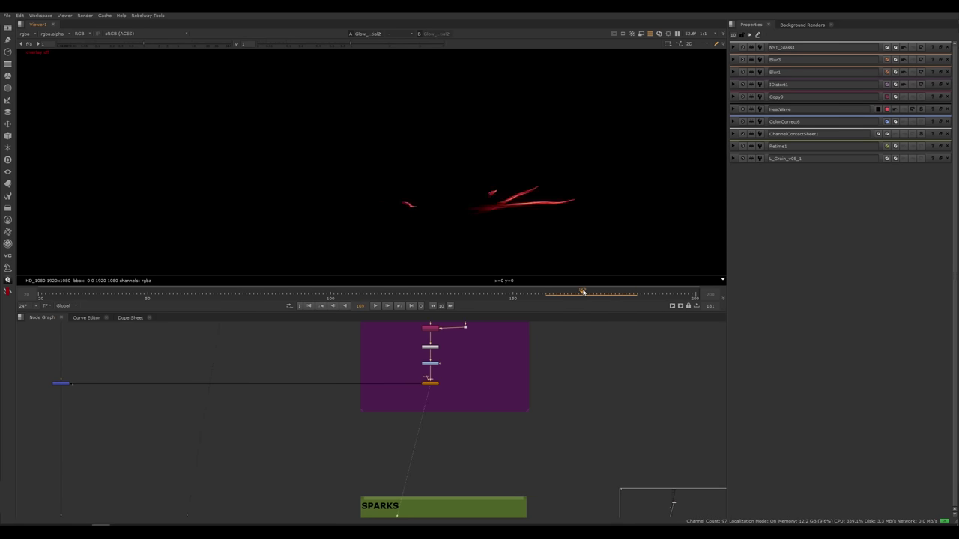
# Step: Play the glowing trails, stop, go to frame 103 and examine the two upper trails up close
pyautogui.press('l')
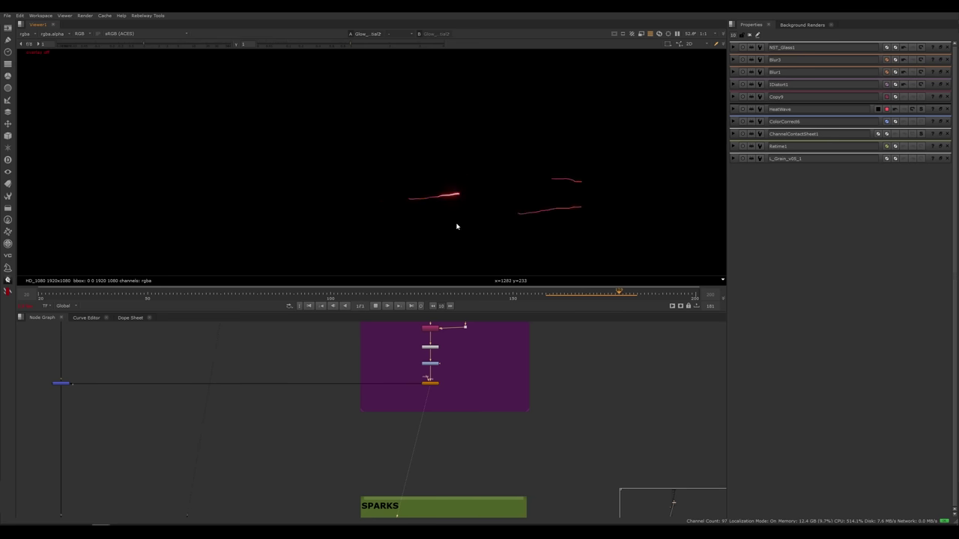
pyautogui.press('k')
pyautogui.moveTo(442, 334); pyautogui.dragTo(436, 424, button='middle')
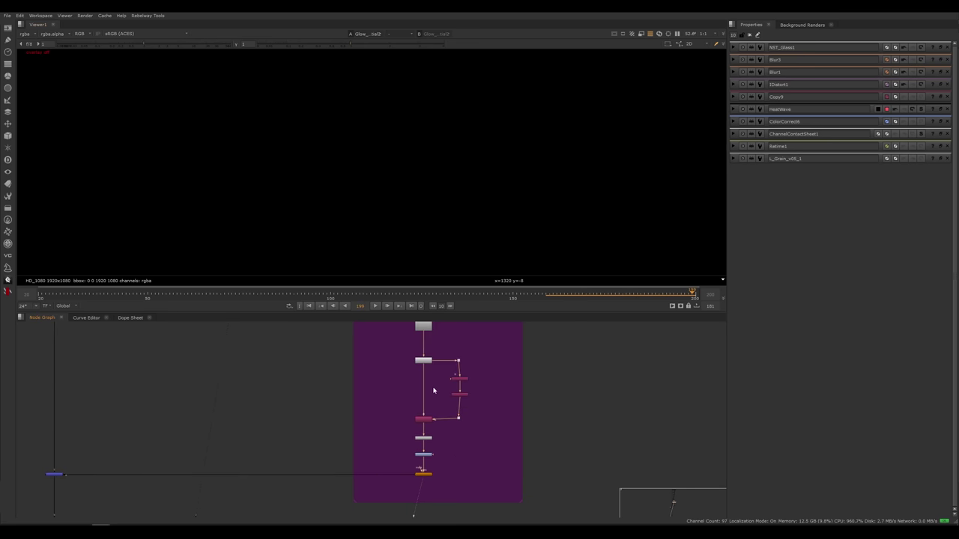
pyautogui.moveTo(304, 300); pyautogui.dragTo(342, 301)
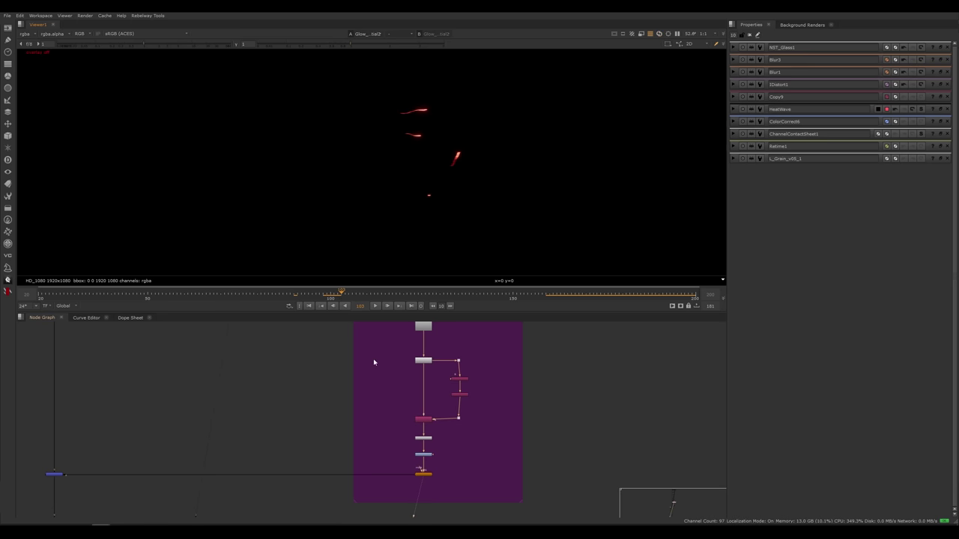
pyautogui.scroll(6, 409, 118)
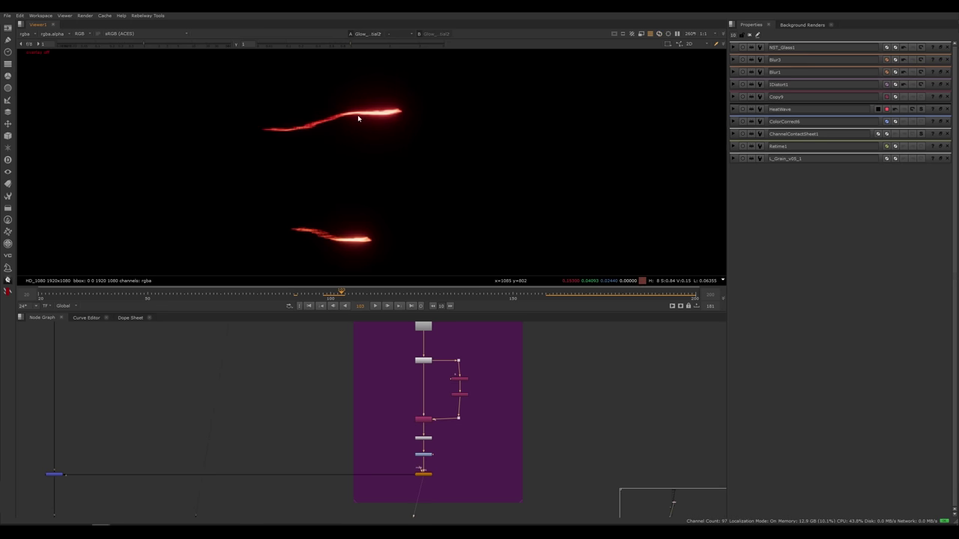
# Step: Switch to Houdini, display set_color1 and examine its age-driven color ramp
pyautogui.hotkey('alt', 'Tab')
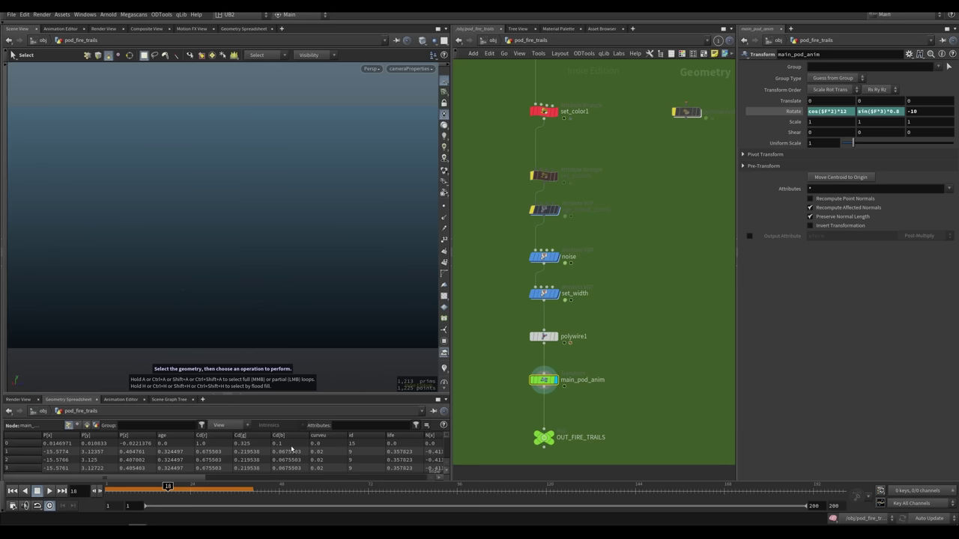
pyautogui.click(511, 311)
pyautogui.moveTo(506, 244); pyautogui.dragTo(546, 262)
pyautogui.moveTo(539, 262); pyautogui.dragTo(521, 347, button='middle')
pyautogui.moveTo(497, 180)
pyautogui.mouseDown()
pyautogui.moveTo(556, 213)
pyautogui.moveTo(538, 222)
pyautogui.mouseUp()
pyautogui.press('r')
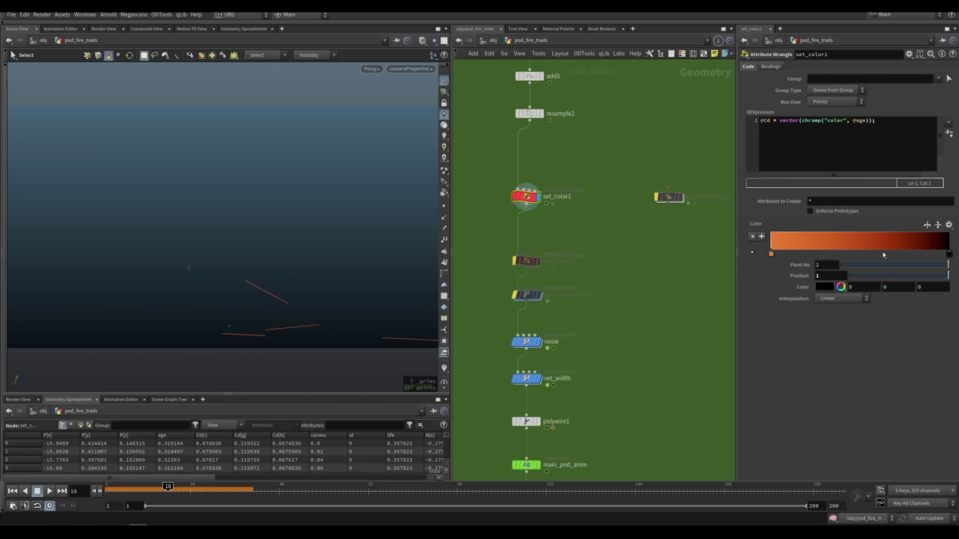
pyautogui.moveTo(949, 255)
pyautogui.mouseDown()
pyautogui.moveTo(842, 259)
pyautogui.moveTo(948, 258)
pyautogui.mouseUp()
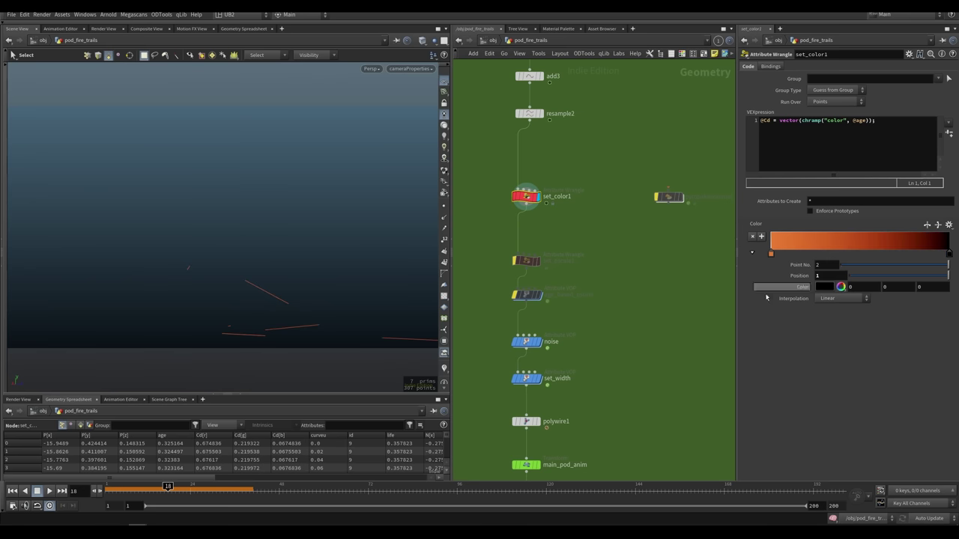
pyautogui.moveTo(577, 387); pyautogui.dragTo(585, 441, button='middle')
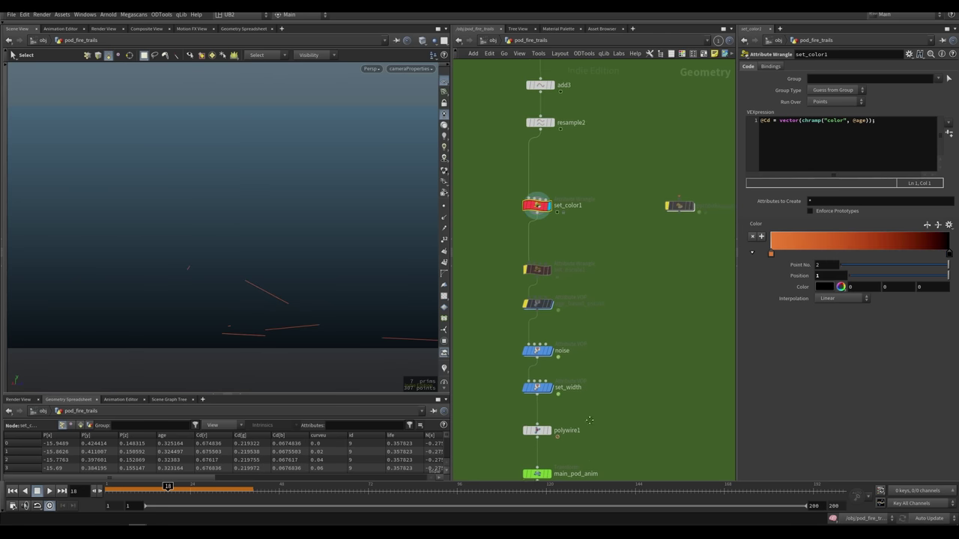
pyautogui.scroll(3, 581, 338)
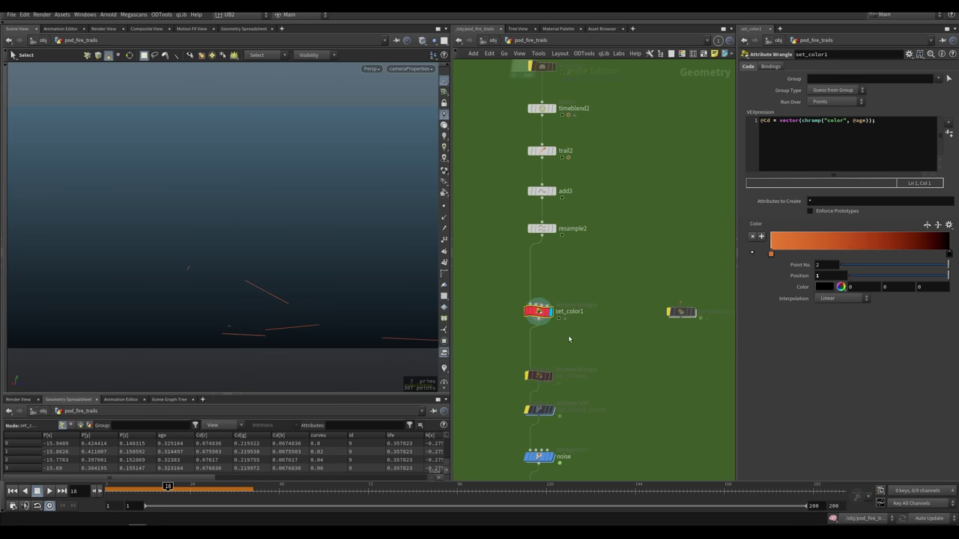
# Step: Check the Curve U Attribute on resample2, then display the noise node and view its parameters
pyautogui.moveTo(605, 209); pyautogui.dragTo(526, 249)
pyautogui.doubleClick(838, 255)
pyautogui.moveTo(597, 290); pyautogui.dragTo(514, 333)
pyautogui.scroll(-2, 590, 304)
pyautogui.click(536, 419)
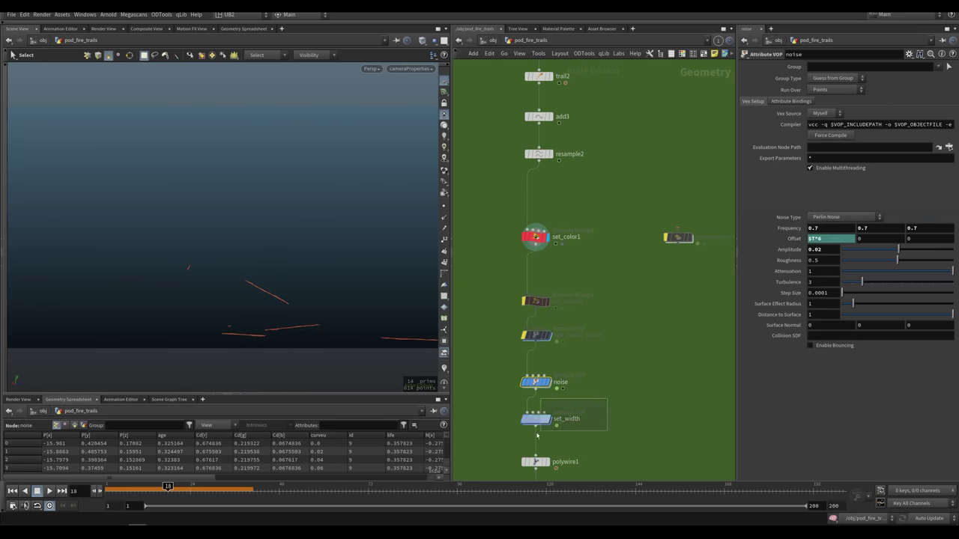
# Step: Display set_width and look inside it at ramp1, which maps curveu to width
pyautogui.moveTo(537, 430); pyautogui.dragTo(548, 352, button='middle')
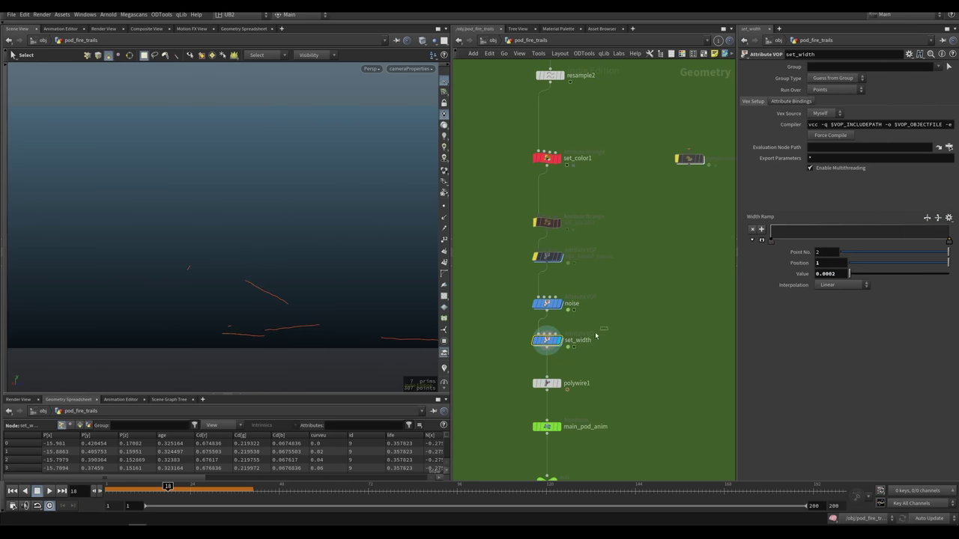
pyautogui.press('i')
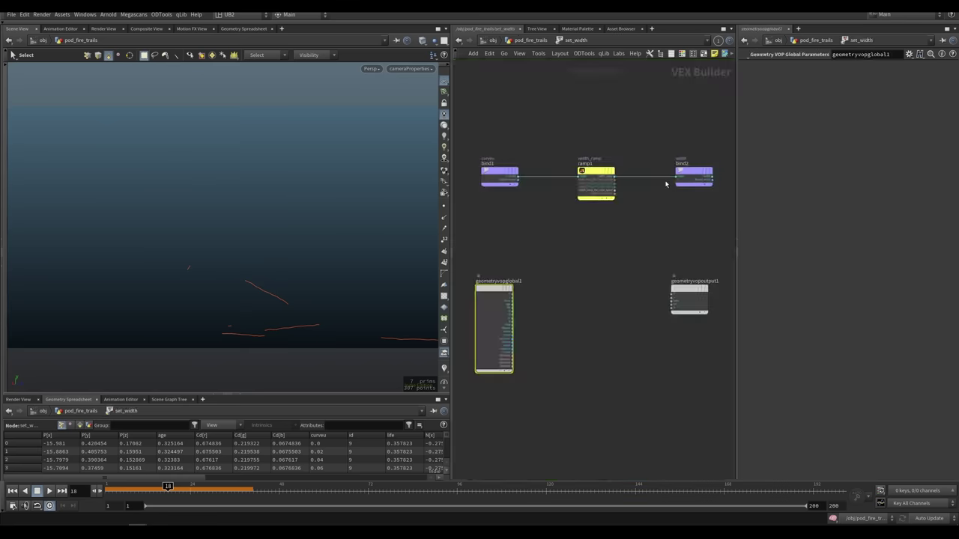
pyautogui.click(603, 176)
pyautogui.press('u')
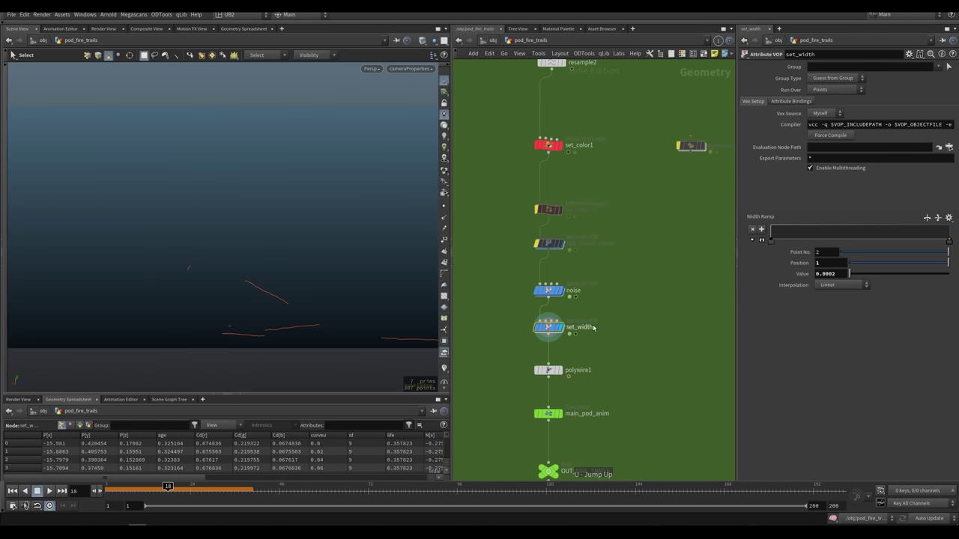
# Step: Review the set_color1 wrangle and the Curve U Attribute name on resample2
pyautogui.moveTo(597, 113); pyautogui.dragTo(535, 162)
pyautogui.moveTo(677, 128); pyautogui.dragTo(682, 173, button='middle')
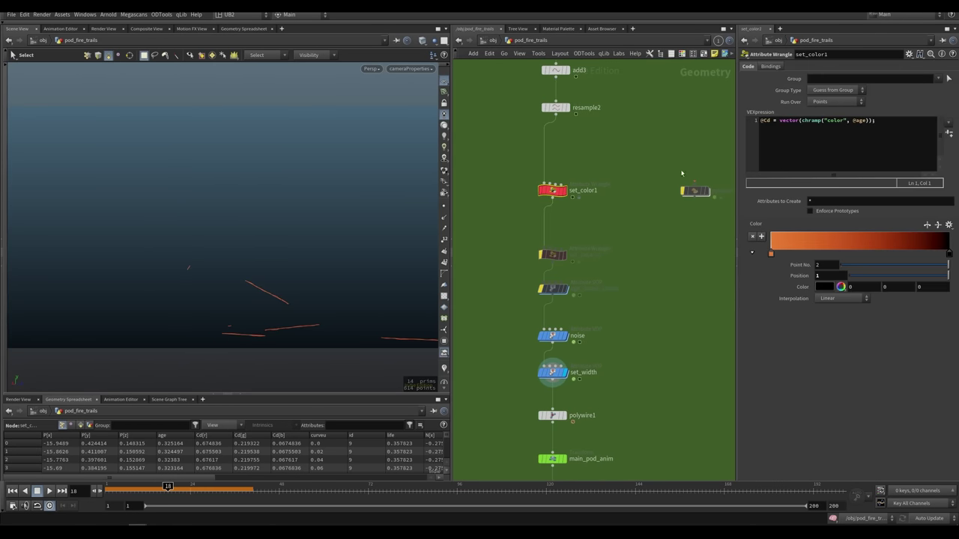
pyautogui.click(560, 109)
pyautogui.moveTo(630, 232); pyautogui.dragTo(607, 250, button='middle')
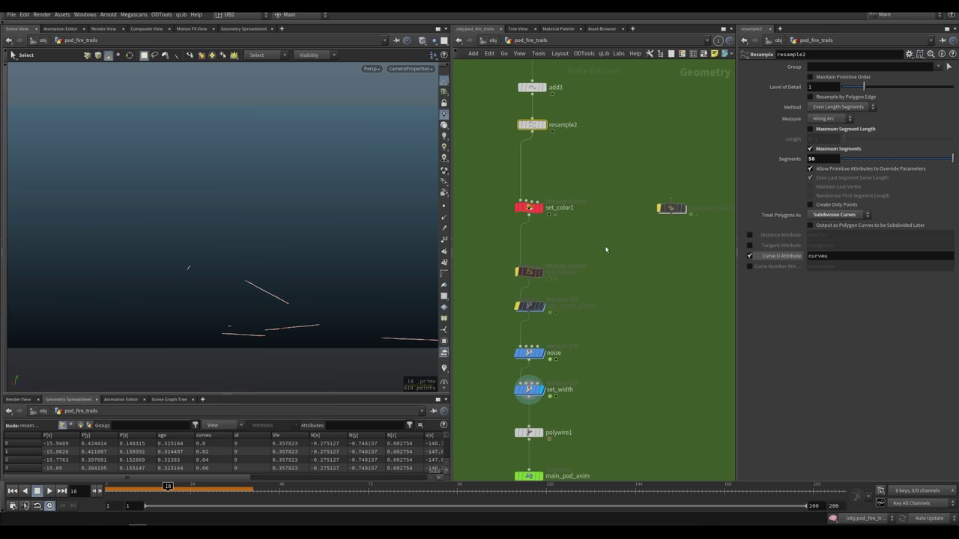
pyautogui.moveTo(812, 262); pyautogui.dragTo(791, 265)
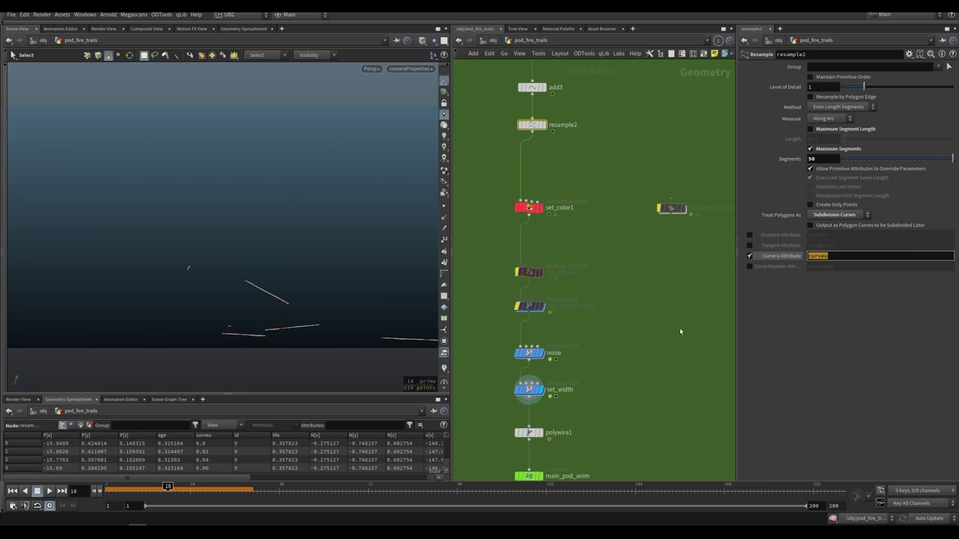
# Step: Inside set_width, connect the curveu bind1 output to the Cd input of geometryvopoutput1
pyautogui.moveTo(614, 378); pyautogui.dragTo(502, 417)
pyautogui.press('i')
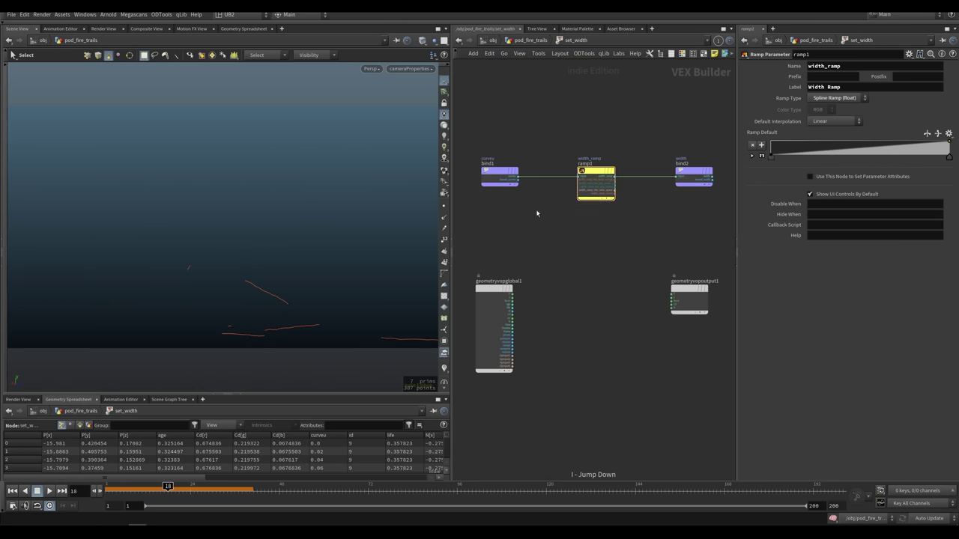
pyautogui.moveTo(519, 178); pyautogui.dragTo(672, 301)
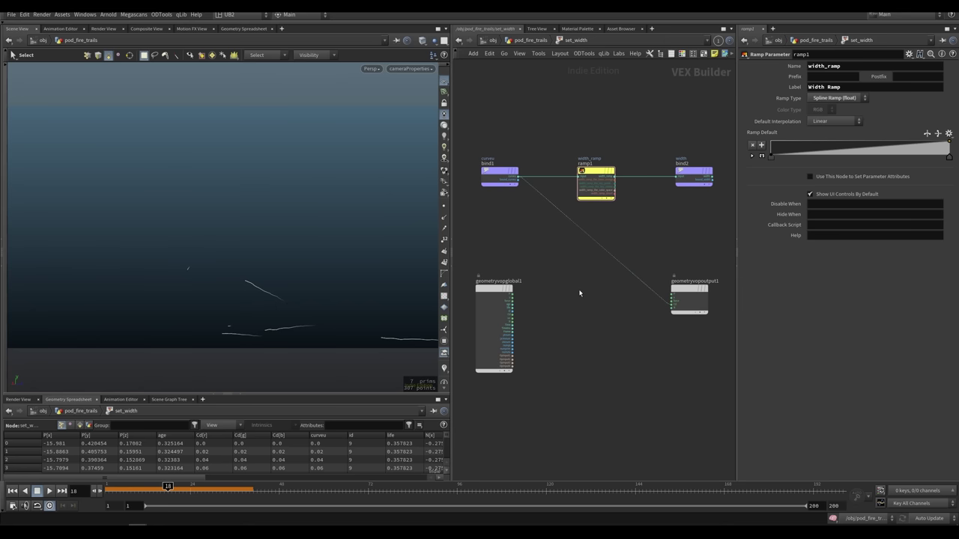
# Step: Add a Complement node and insert it between bind1 and geometryvopoutput1
pyautogui.press('Tab')
pyautogui.write('com')
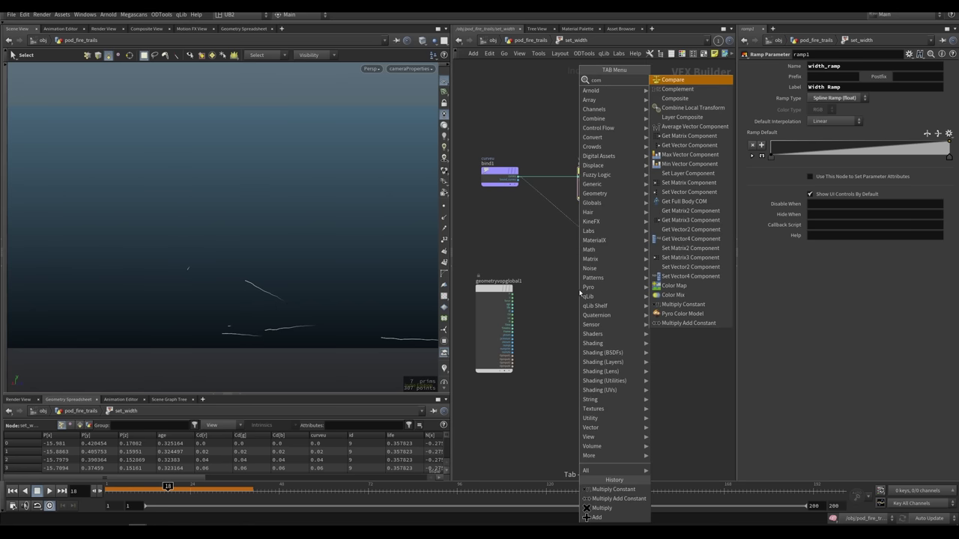
pyautogui.press('Down')
pyautogui.press('Return')
pyautogui.click(580, 294)
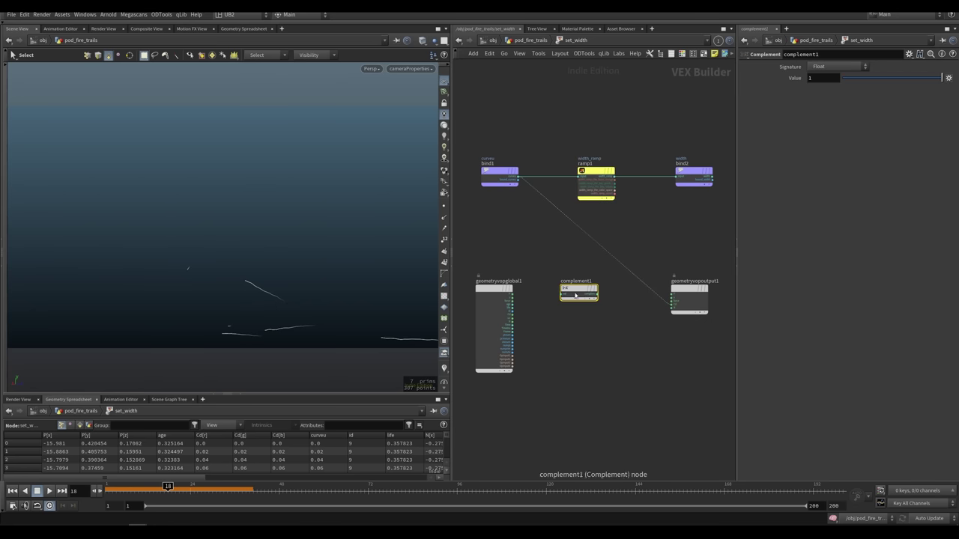
pyautogui.moveTo(579, 297); pyautogui.dragTo(590, 259)
# Step: Add a Fit Range node and insert it between complement1 and geometryvopoutput1
pyautogui.click(612, 317)
pyautogui.press('Tab')
pyautogui.write('fit')
pyautogui.press('Return')
pyautogui.click(613, 317)
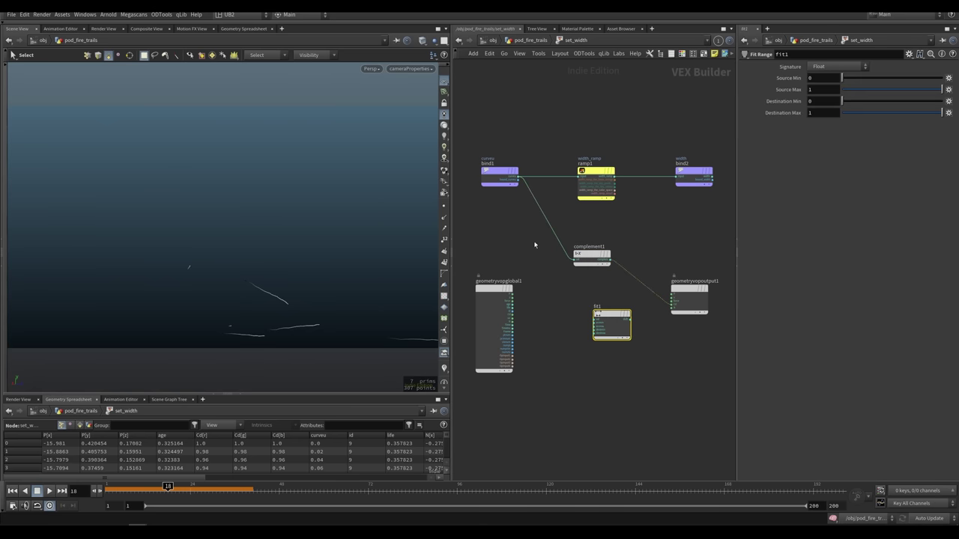
pyautogui.moveTo(613, 317); pyautogui.dragTo(662, 283)
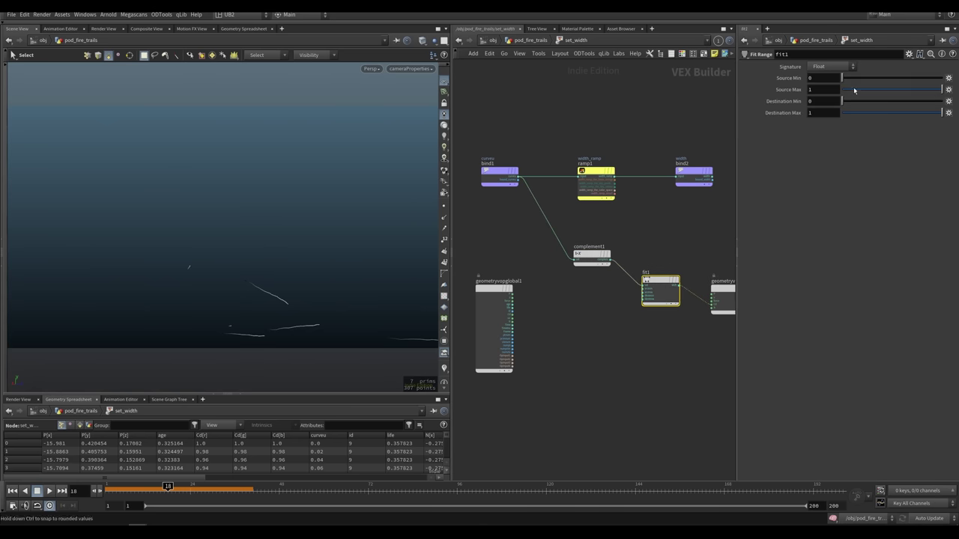
# Step: Set fit1's Source Min to 0.479, disconnect fit1 from geometryvopoutput1, and return to the pod_fire_trails network
pyautogui.moveTo(815, 90); pyautogui.dragTo(817, 94, button='middle')
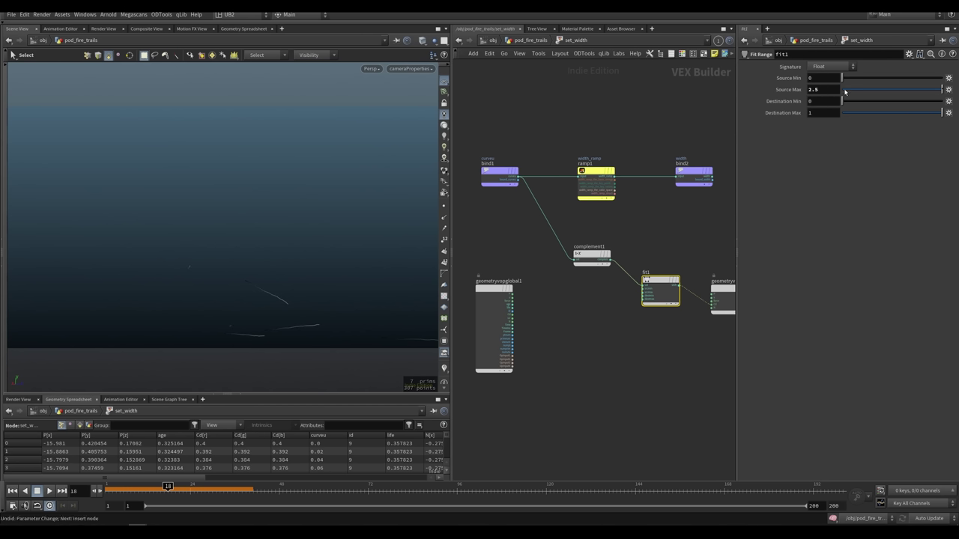
pyautogui.moveTo(841, 78); pyautogui.dragTo(890, 82)
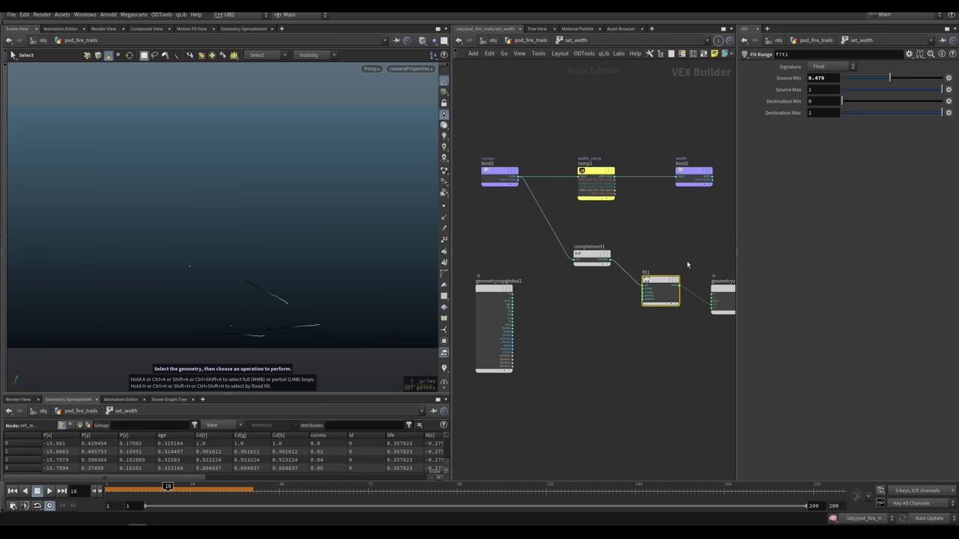
pyautogui.moveTo(692, 279); pyautogui.dragTo(687, 304)
pyautogui.press('u')
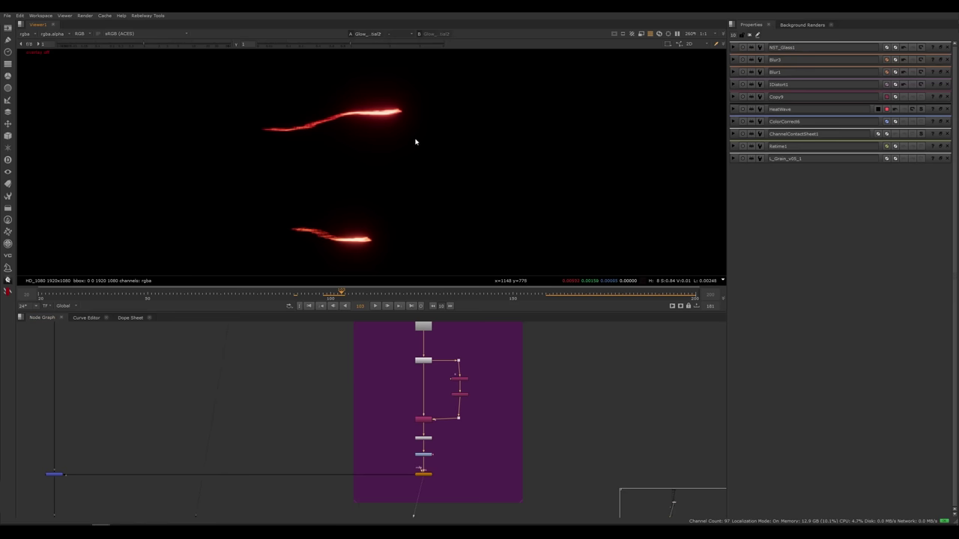
# Step: Switch to Nuke and play the full-frame glowing trails, then stop and frame the node graph around the purple branch
pyautogui.press('l')
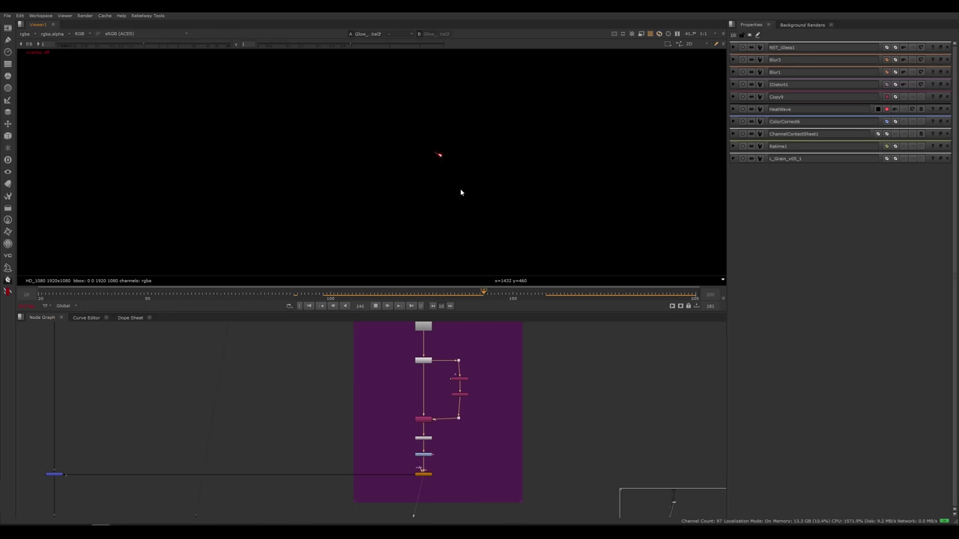
pyautogui.press('k')
pyautogui.scroll(-5, 327, 403)
pyautogui.moveTo(305, 441); pyautogui.dragTo(334, 403, button='middle')
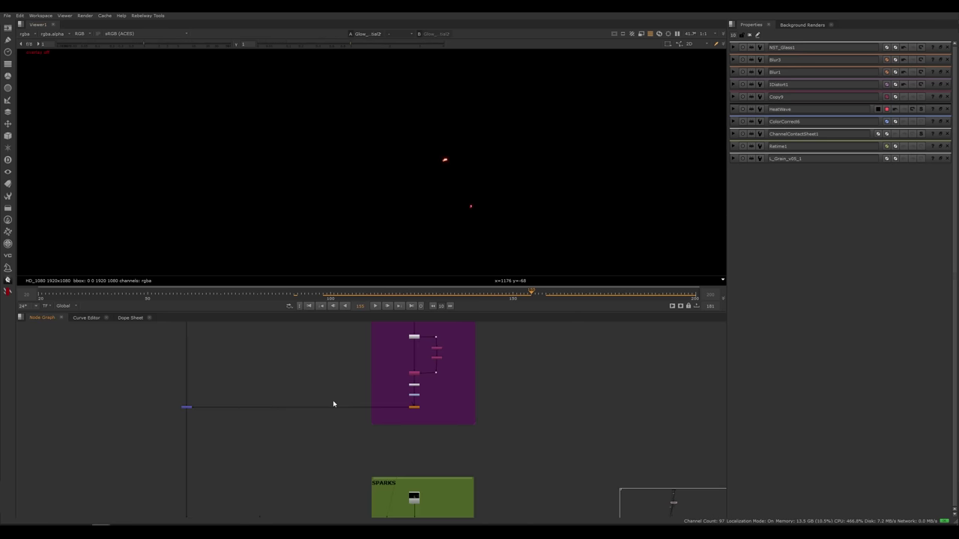
# Step: View the Merge node that joins the purple trails branch to the main comp
pyautogui.moveTo(224, 385); pyautogui.dragTo(202, 396)
pyautogui.press('r')
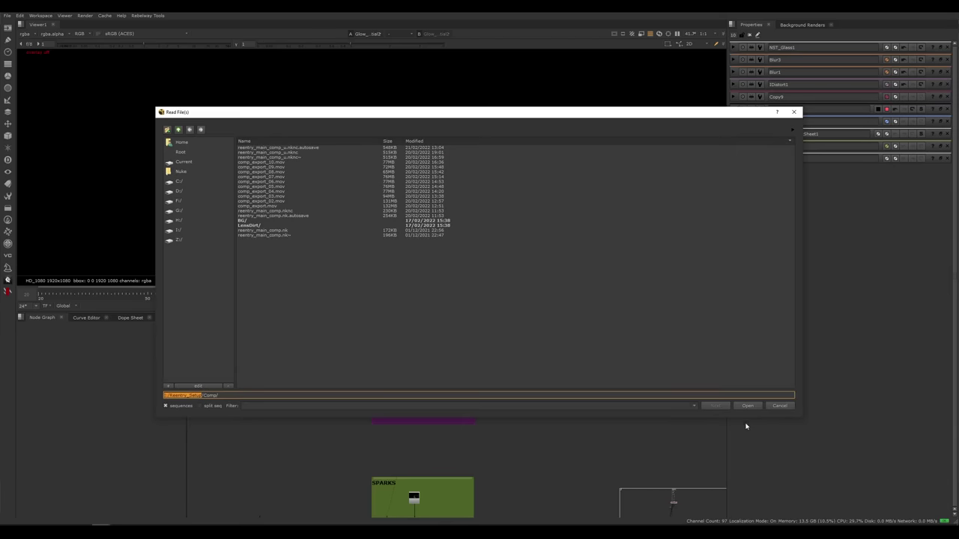
pyautogui.click(779, 406)
pyautogui.moveTo(195, 419); pyautogui.dragTo(225, 433, button='middle')
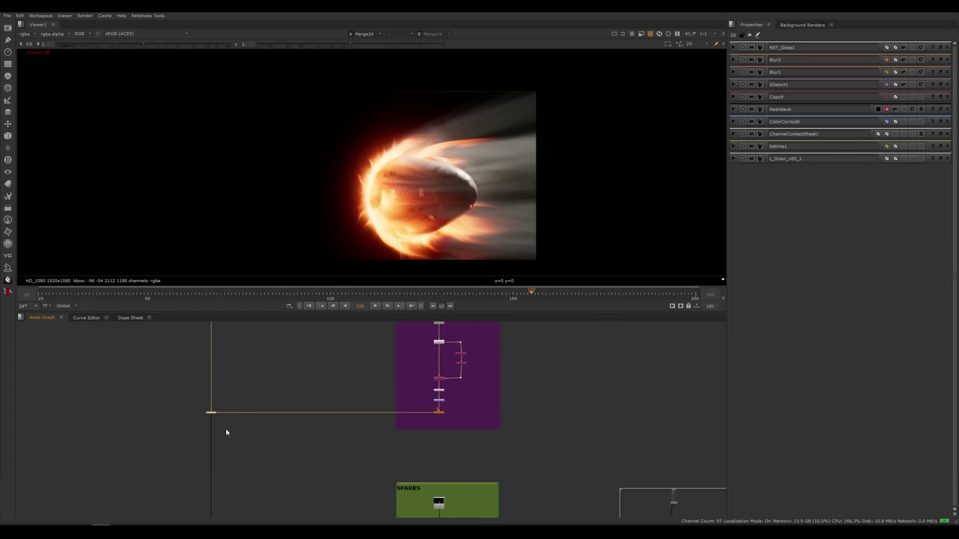
pyautogui.scroll(3, 236, 408)
pyautogui.scroll(-3, 261, 411)
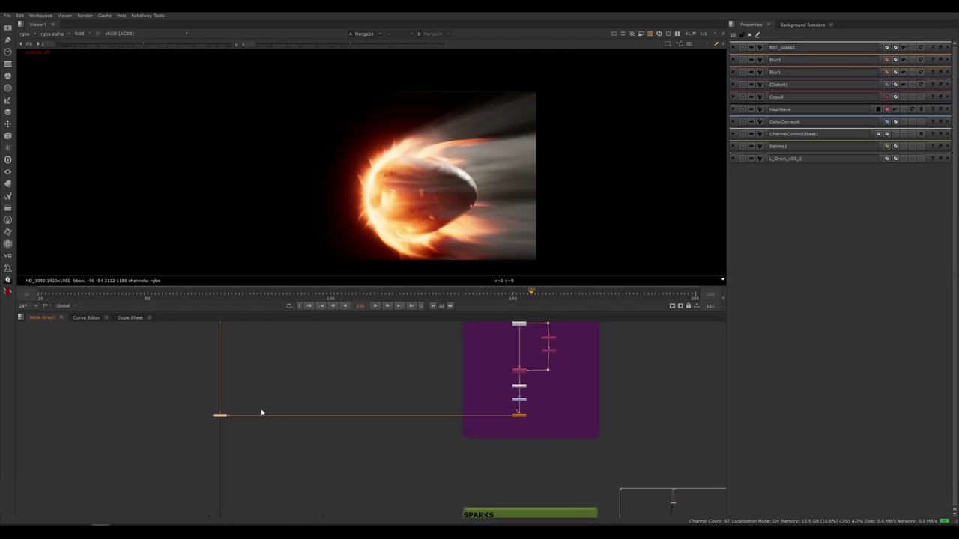
# Step: Switch to Houdini, go up to the object level and select pod_fire_main in the FX group
pyautogui.click(180, 496)
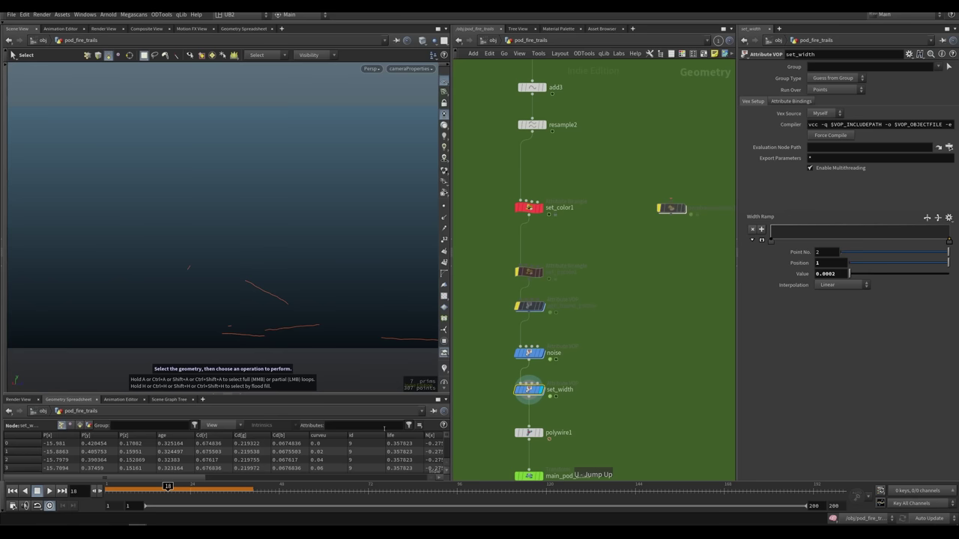
pyautogui.press('u')
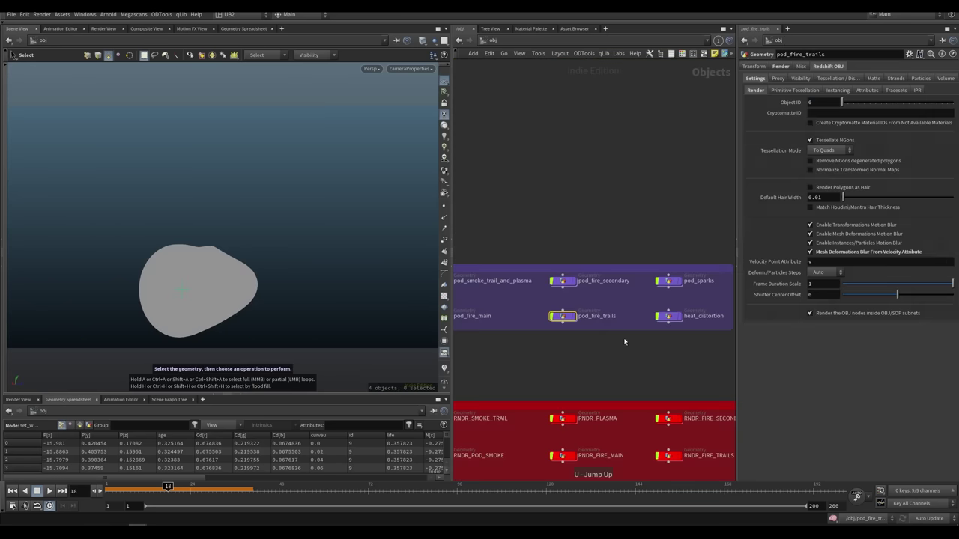
pyautogui.scroll(-2, 572, 360)
pyautogui.moveTo(579, 272); pyautogui.dragTo(581, 208, button='middle')
pyautogui.scroll(4, 578, 277)
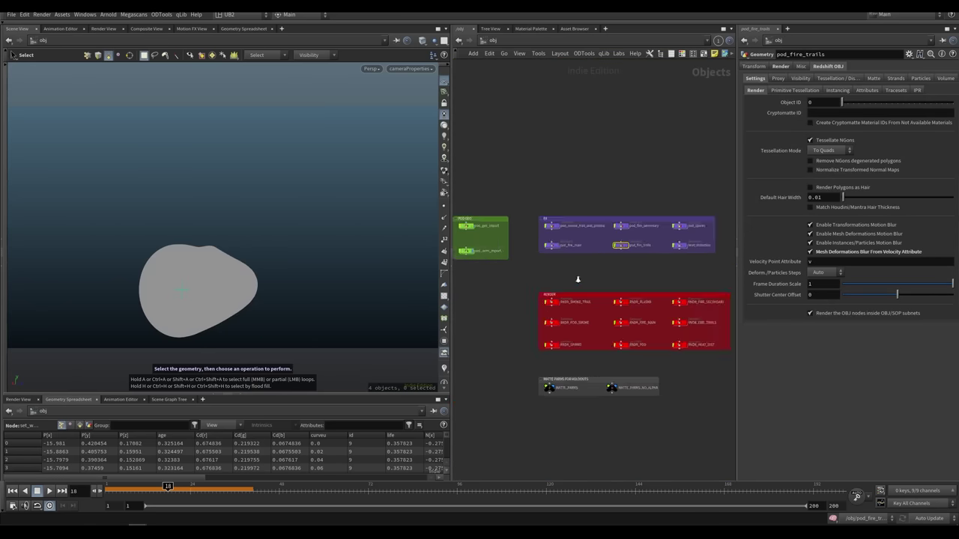
pyautogui.moveTo(613, 266); pyautogui.dragTo(582, 276, button='middle')
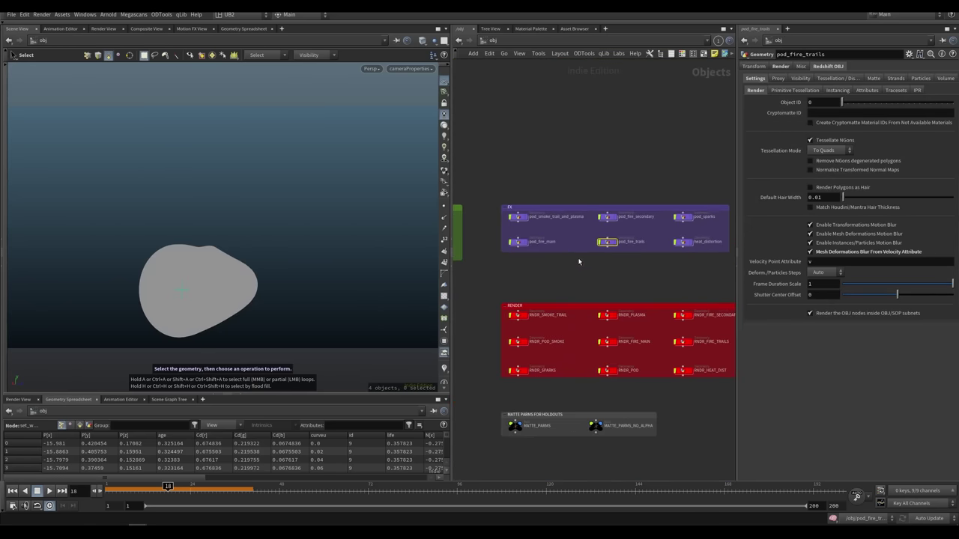
pyautogui.moveTo(547, 240); pyautogui.dragTo(499, 265)
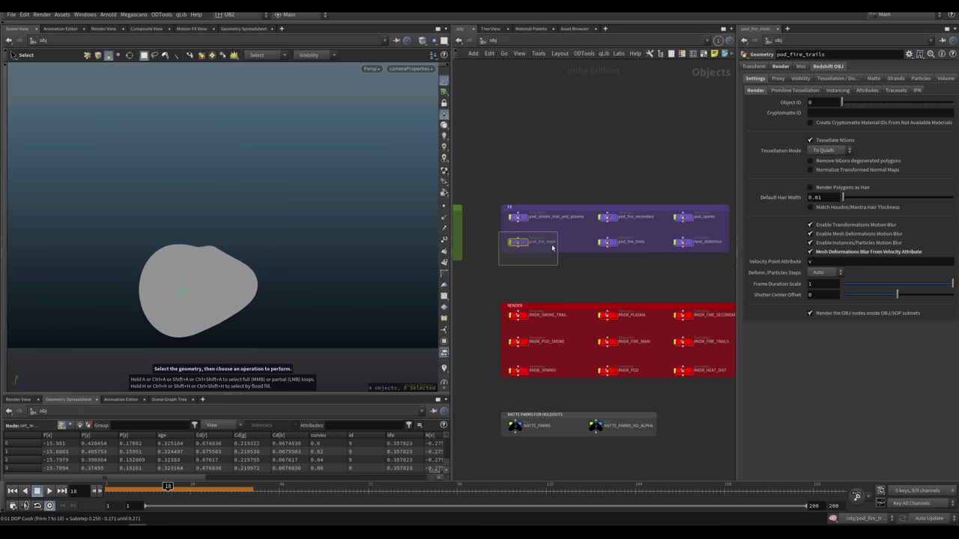
# Step: Jump to frame 1 and open the pod_fire_main network to view its full node layout
pyautogui.hotkey('ctrl', 'Up')
pyautogui.press('i')
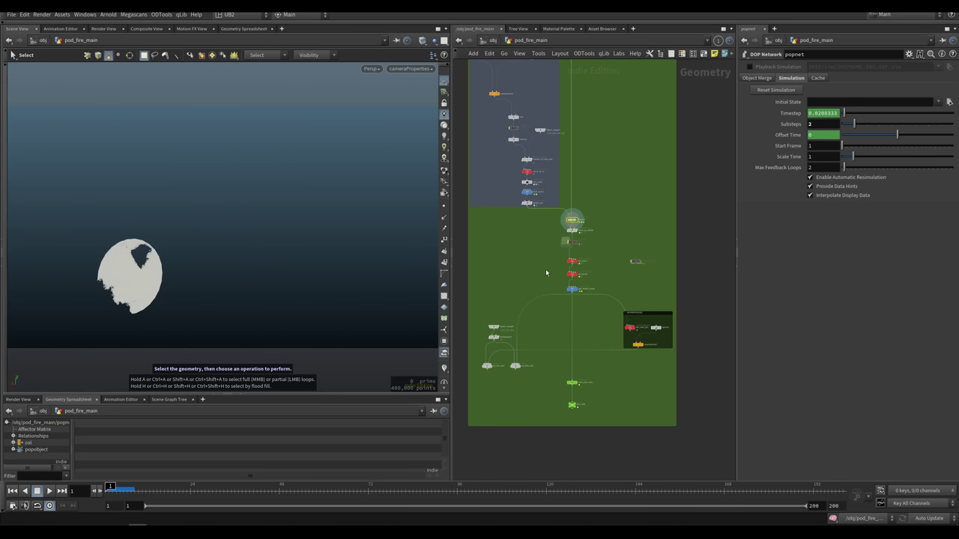
pyautogui.moveTo(546, 272); pyautogui.dragTo(566, 300, button='middle')
pyautogui.moveTo(552, 293); pyautogui.dragTo(508, 305, button='right')
pyautogui.moveTo(508, 305); pyautogui.dragTo(505, 392, button='middle')
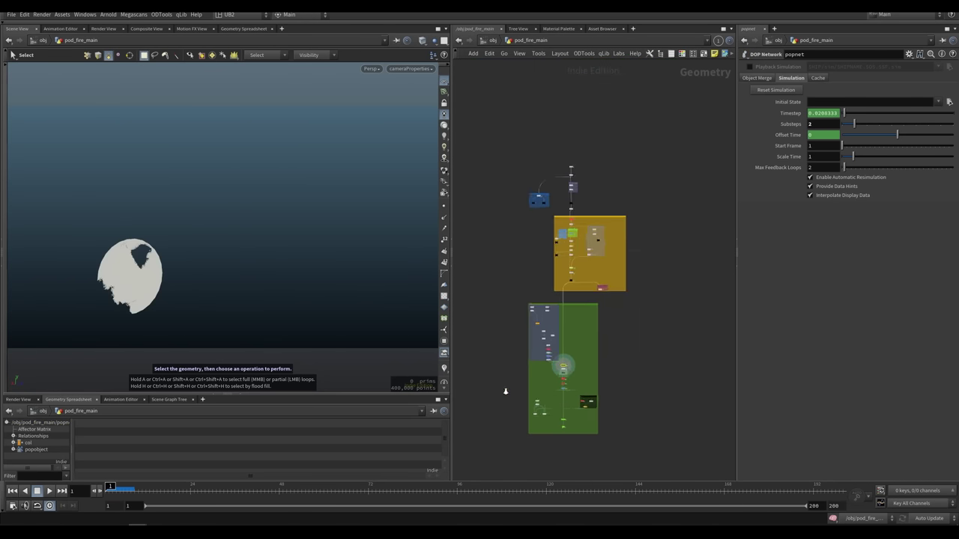
# Step: Return to the object level and select all nodes in the RENDER group and the matte parms for holdouts group
pyautogui.press('u')
pyautogui.scroll(-3, 556, 275)
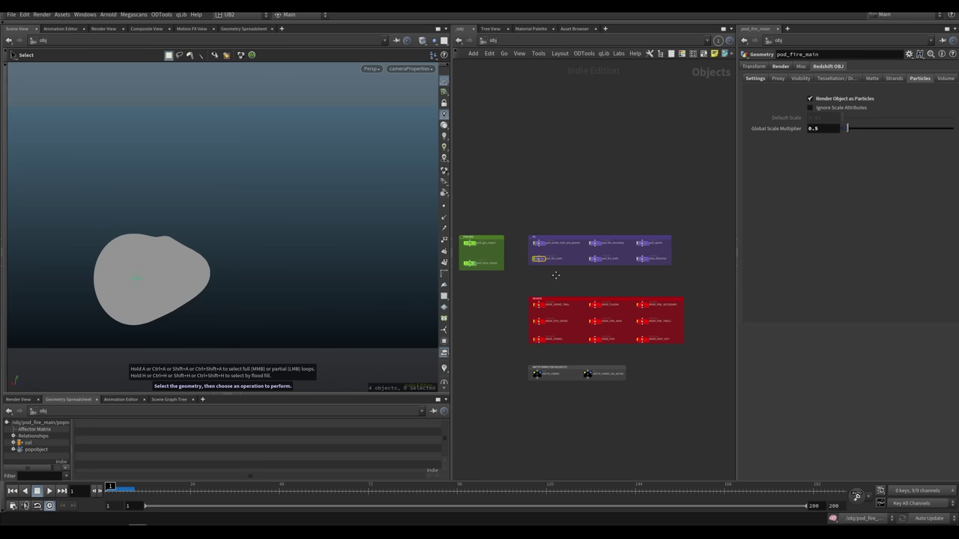
pyautogui.moveTo(556, 275); pyautogui.dragTo(570, 277, button='middle')
pyautogui.moveTo(569, 277); pyautogui.dragTo(563, 277, button='right')
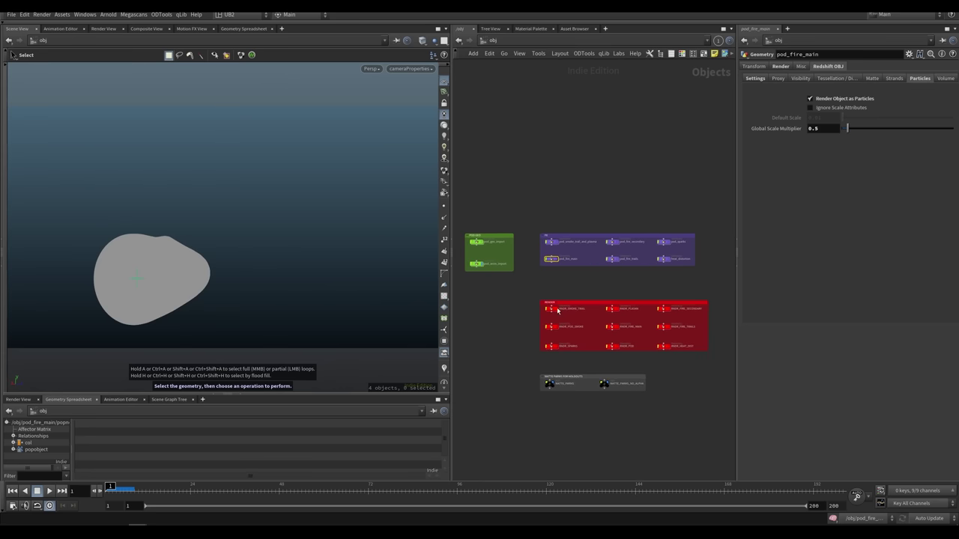
pyautogui.scroll(2, 514, 321)
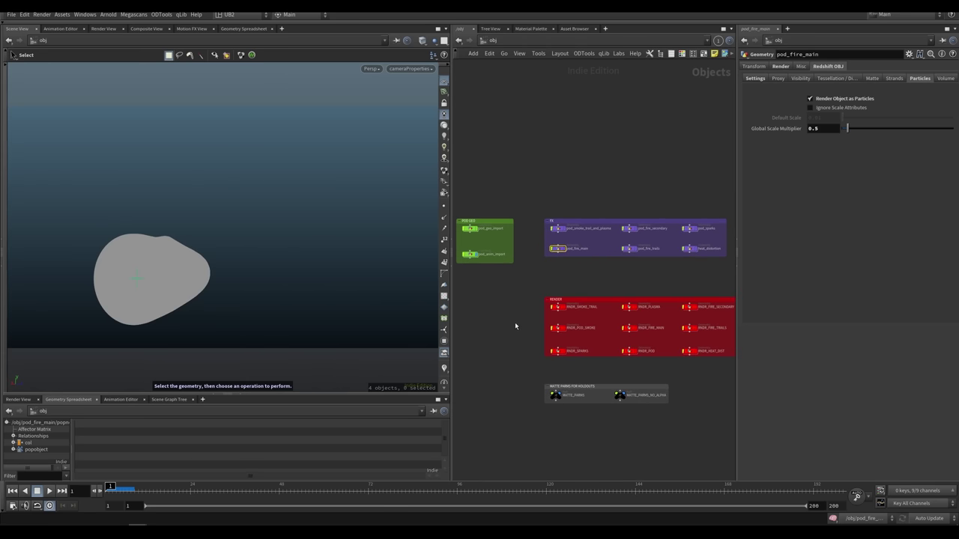
pyautogui.moveTo(526, 304); pyautogui.dragTo(511, 306, button='middle')
pyautogui.moveTo(505, 287); pyautogui.dragTo(714, 412)
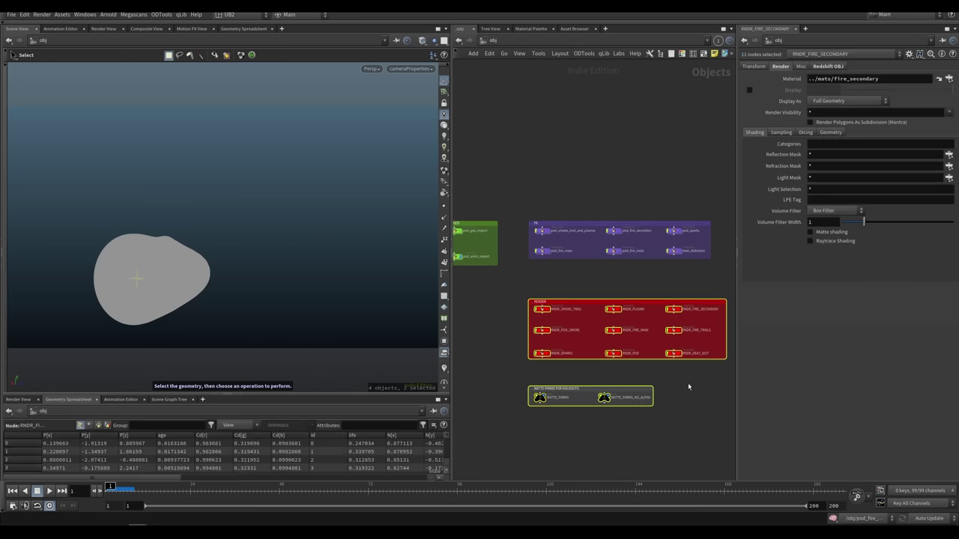
# Step: Inspect the RENDER group's object nodes, including sparks, pod, pod smoke, fire main, fire trails and heat distortion, and their render settings
pyautogui.click(685, 384)
pyautogui.click(542, 353)
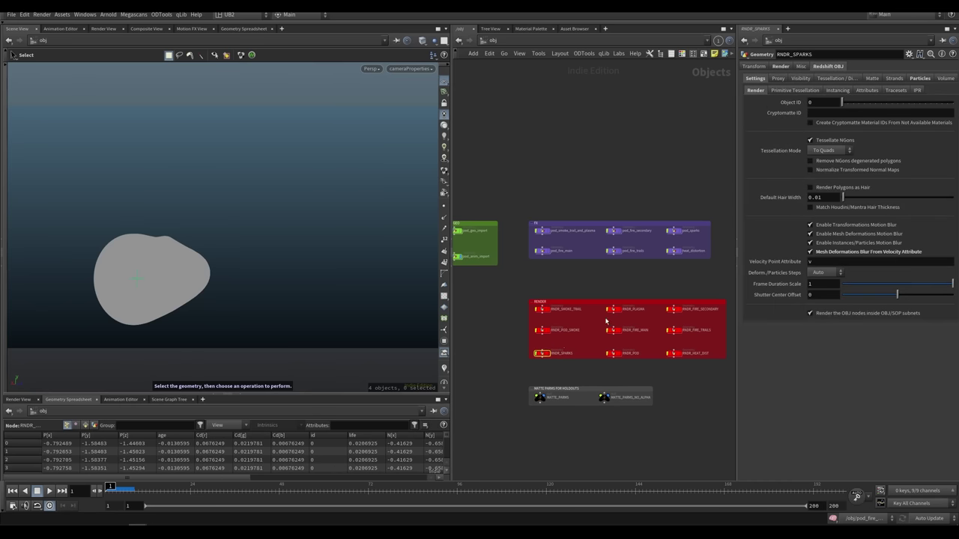
pyautogui.moveTo(621, 295); pyautogui.dragTo(593, 282, button='middle')
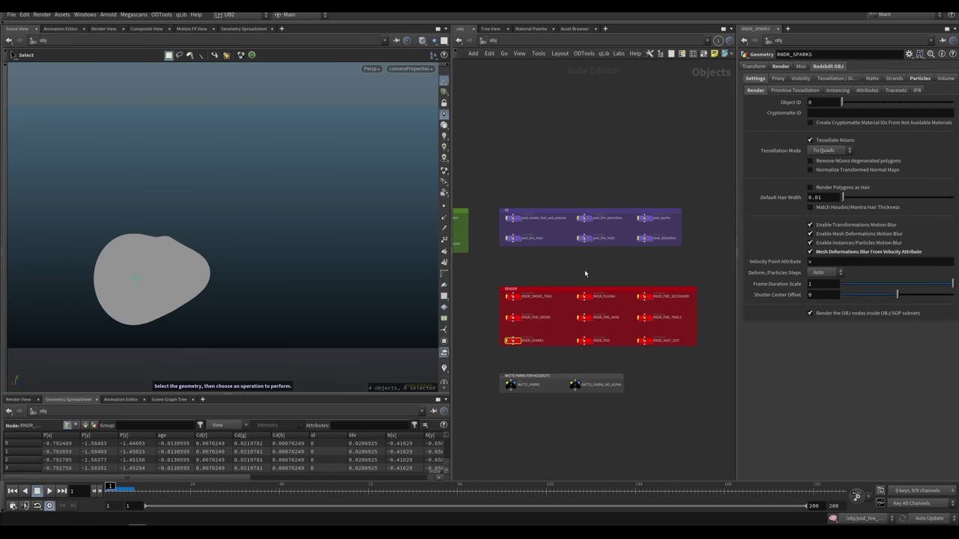
pyautogui.scroll(1, 592, 266)
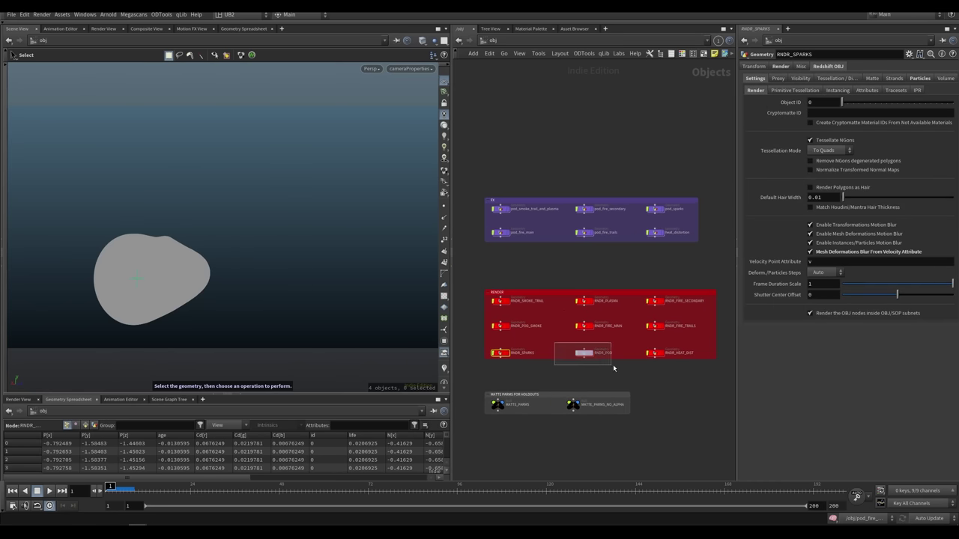
pyautogui.moveTo(613, 366); pyautogui.dragTo(615, 366)
pyautogui.click(590, 328)
pyautogui.moveTo(553, 316); pyautogui.dragTo(492, 338)
pyautogui.moveTo(539, 340); pyautogui.dragTo(538, 337, button='middle')
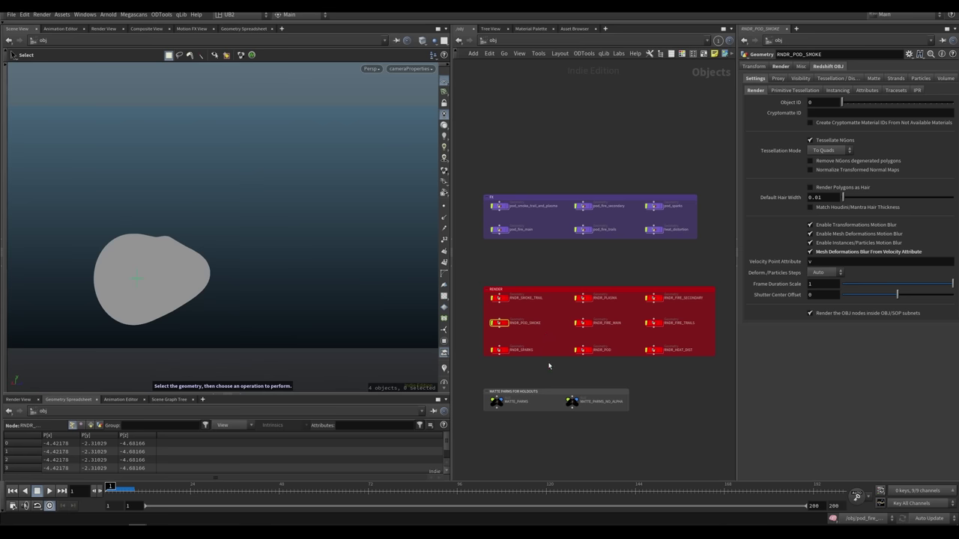
pyautogui.moveTo(544, 339); pyautogui.dragTo(503, 364)
pyautogui.moveTo(565, 341); pyautogui.dragTo(592, 363)
pyautogui.moveTo(564, 315); pyautogui.dragTo(658, 355)
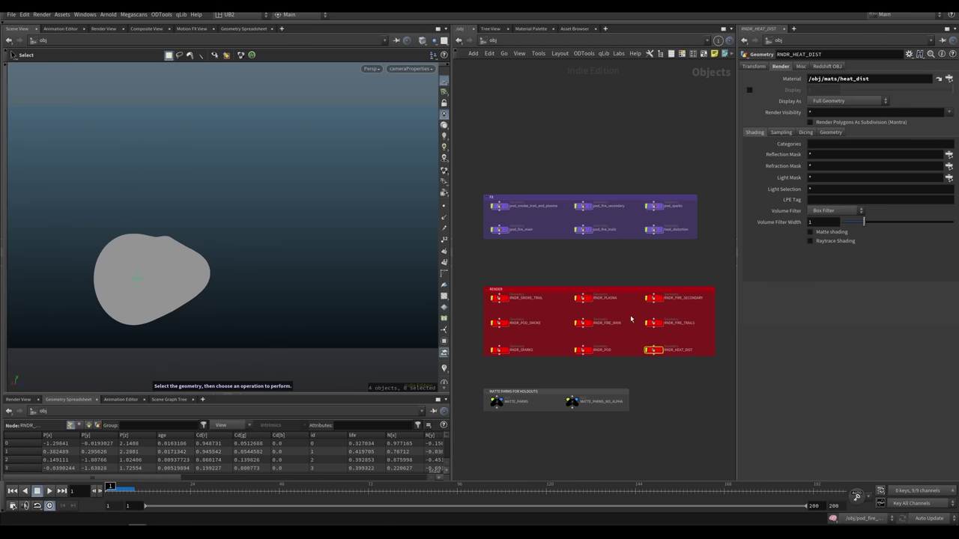
pyautogui.moveTo(545, 382); pyautogui.dragTo(569, 368, button='middle')
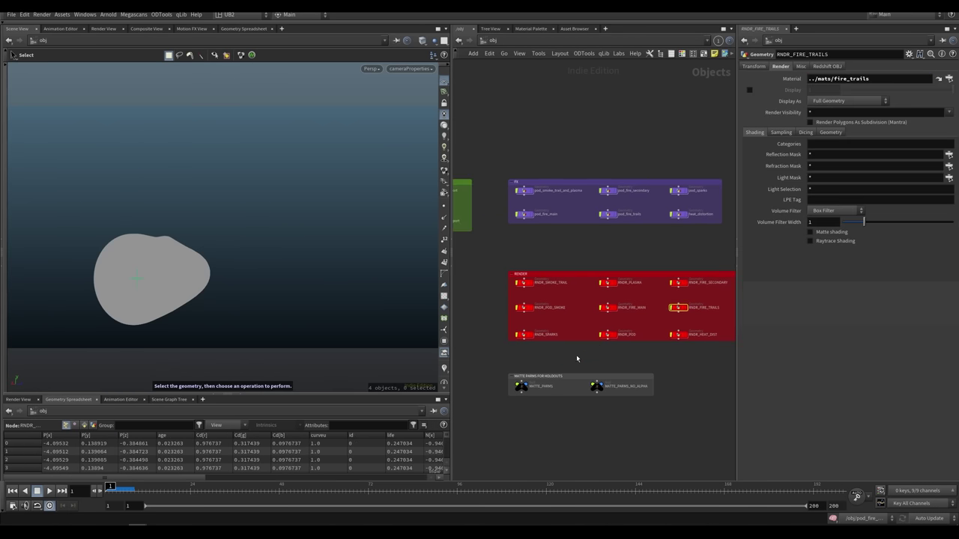
pyautogui.scroll(-2, 575, 255)
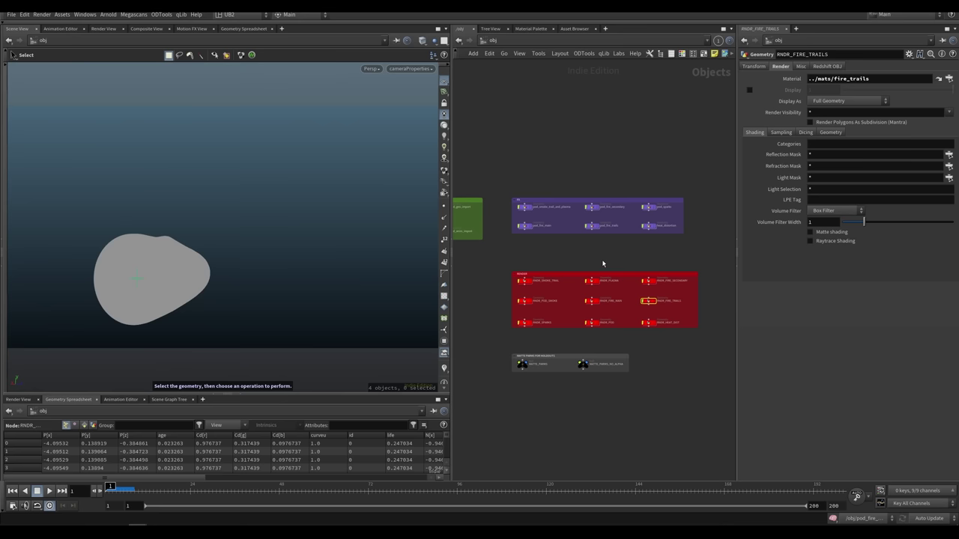
pyautogui.scroll(3, 603, 263)
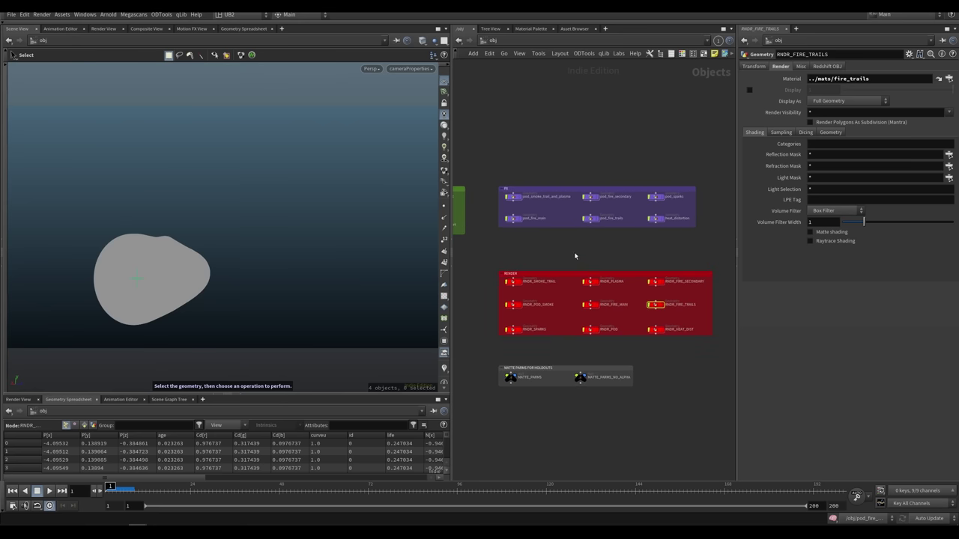
pyautogui.moveTo(591, 255); pyautogui.dragTo(589, 257, button='middle')
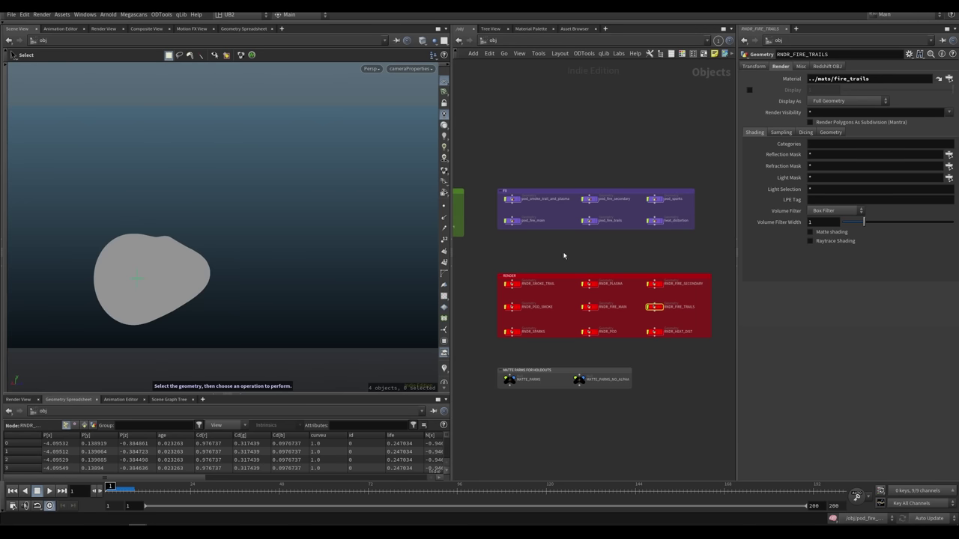
pyautogui.moveTo(563, 256); pyautogui.dragTo(568, 253, button='middle')
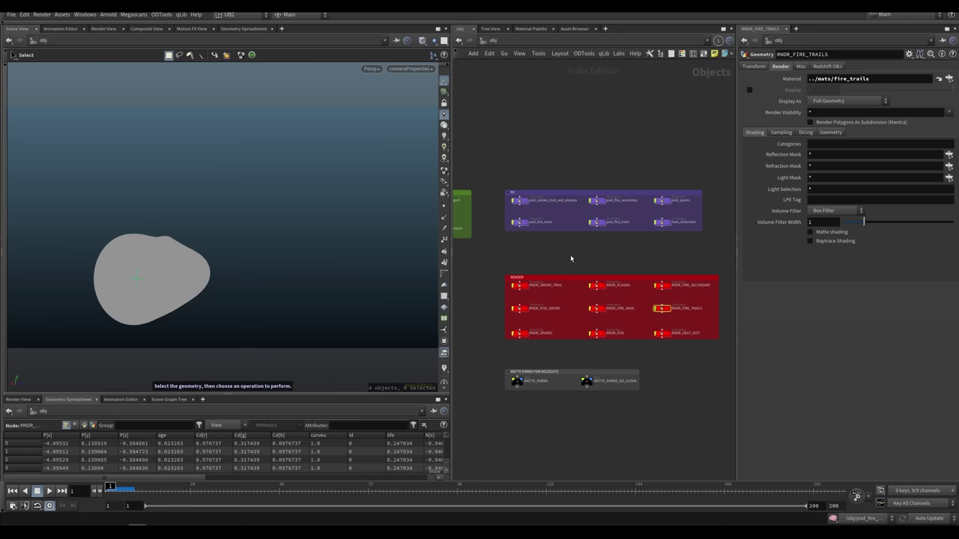
pyautogui.moveTo(587, 269); pyautogui.dragTo(584, 273, button='middle')
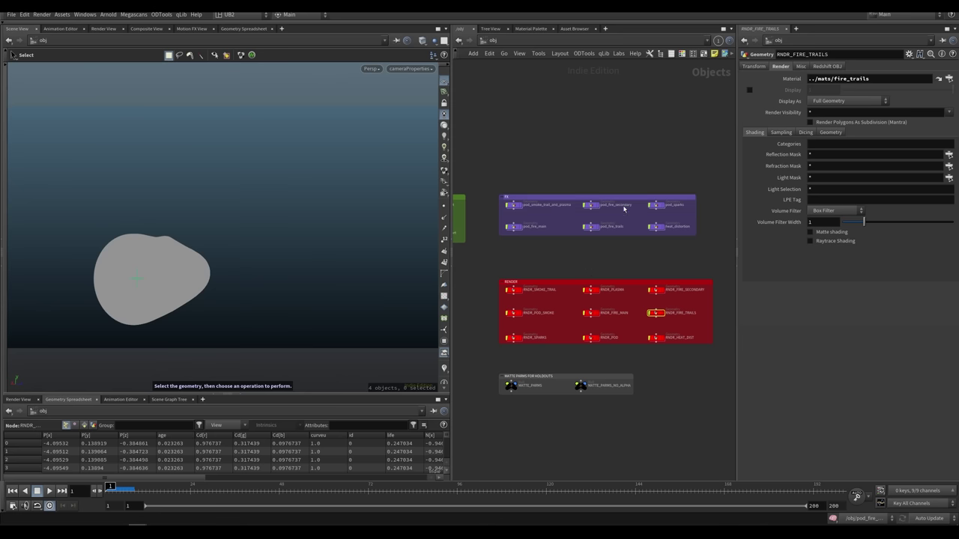
pyautogui.moveTo(593, 252); pyautogui.dragTo(590, 248, button='middle')
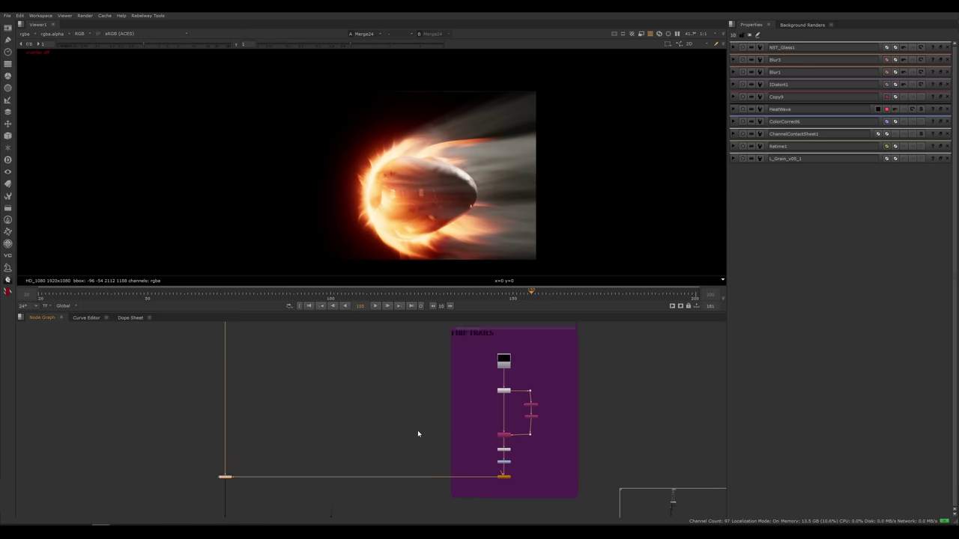
# Step: Switch to Nuke and look over the whole comp node tree, ending at the POD group
pyautogui.scroll(5, 418, 432)
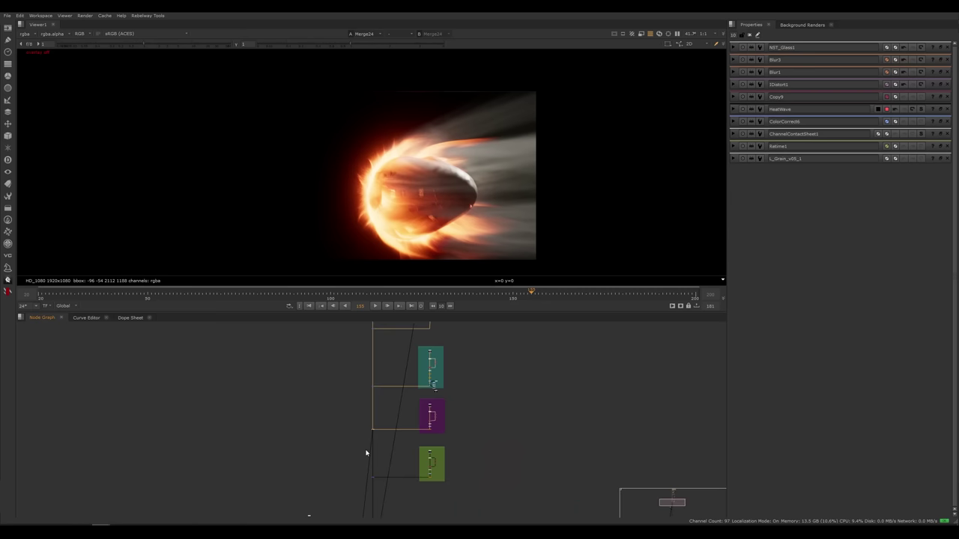
pyautogui.scroll(-8, 398, 406)
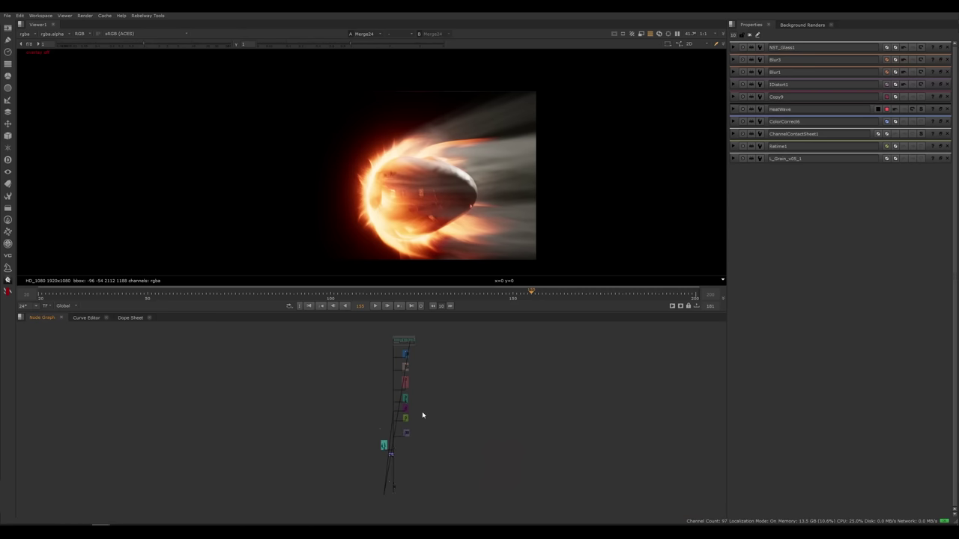
pyautogui.scroll(2, 437, 412)
pyautogui.moveTo(427, 433); pyautogui.dragTo(436, 436, button='middle')
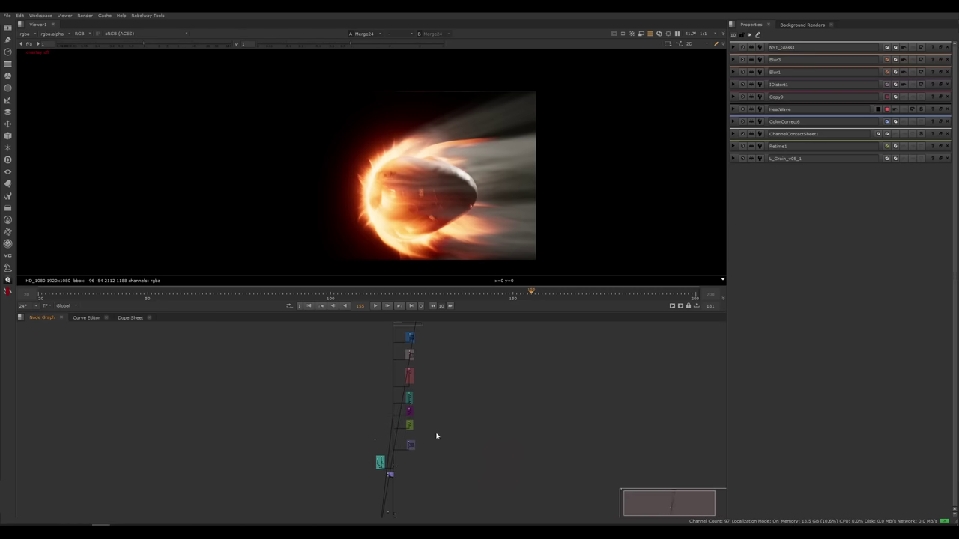
pyautogui.moveTo(436, 384); pyautogui.dragTo(442, 405, button='middle')
pyautogui.moveTo(438, 451); pyautogui.dragTo(437, 422, button='middle')
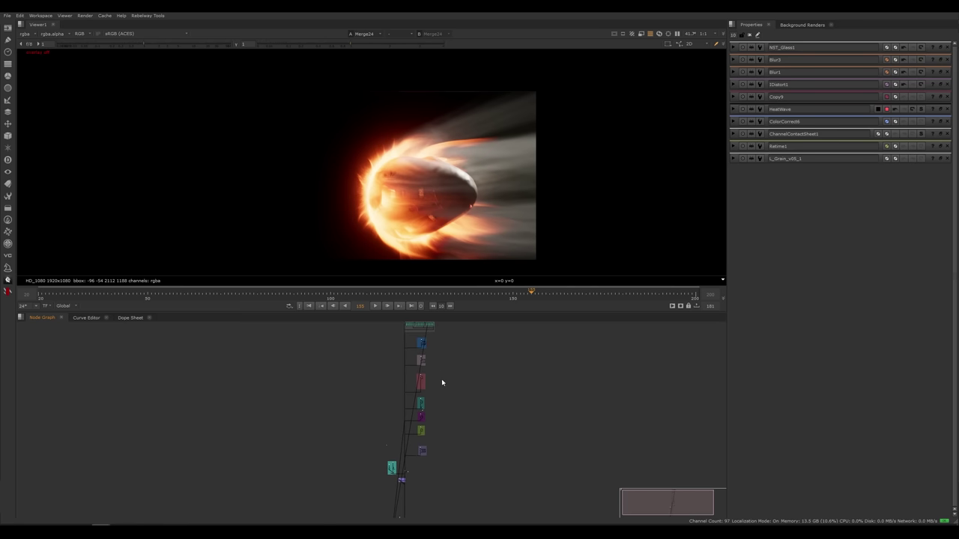
pyautogui.moveTo(439, 326); pyautogui.dragTo(479, 381, button='middle')
pyautogui.moveTo(422, 427); pyautogui.dragTo(463, 370, button='middle')
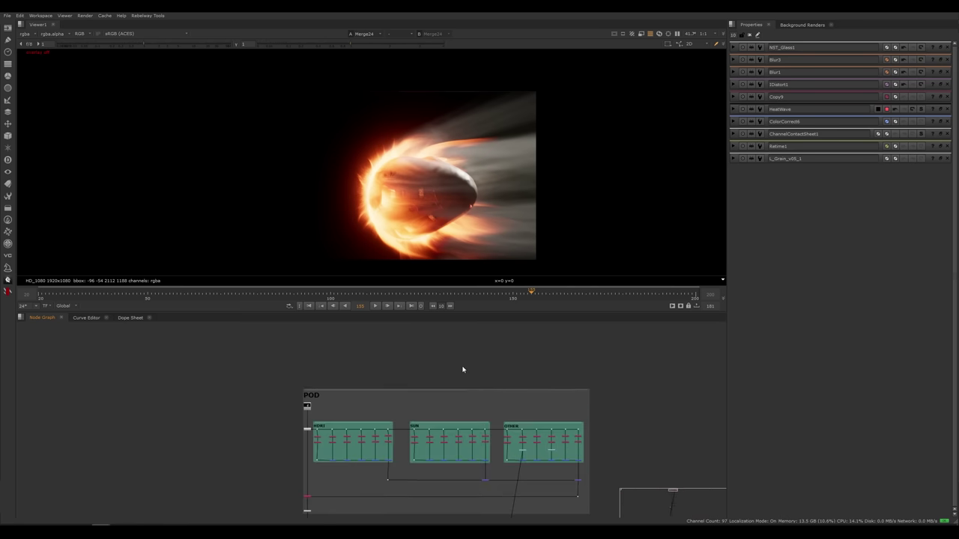
# Step: Show the POD group's Read node in the viewer and play its rendered sequence
pyautogui.moveTo(393, 444); pyautogui.dragTo(368, 385, button='middle')
pyautogui.moveTo(265, 365)
pyautogui.mouseDown(button='middle')
pyautogui.moveTo(248, 373)
pyautogui.moveTo(280, 356)
pyautogui.mouseUp(button='middle')
pyautogui.click(278, 349)
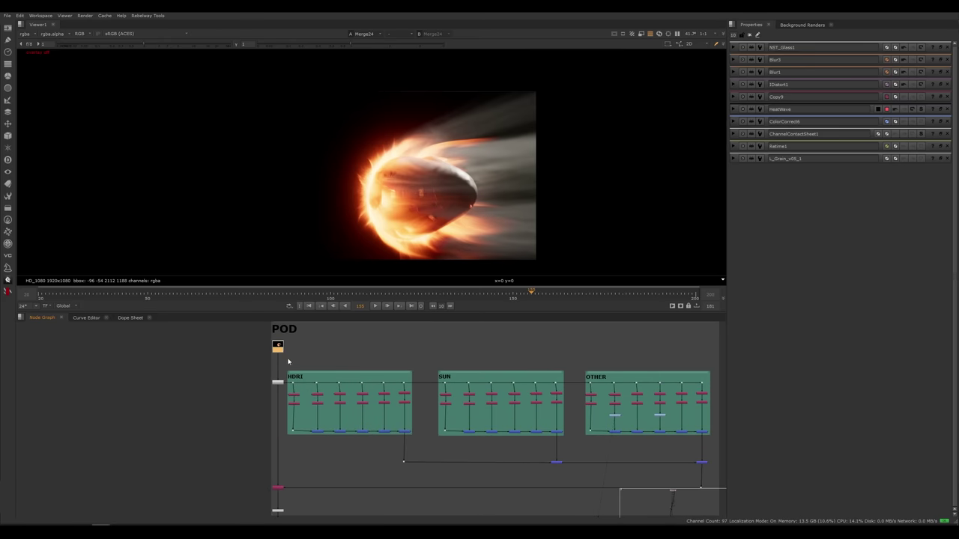
pyautogui.press('1')
pyautogui.press('l')
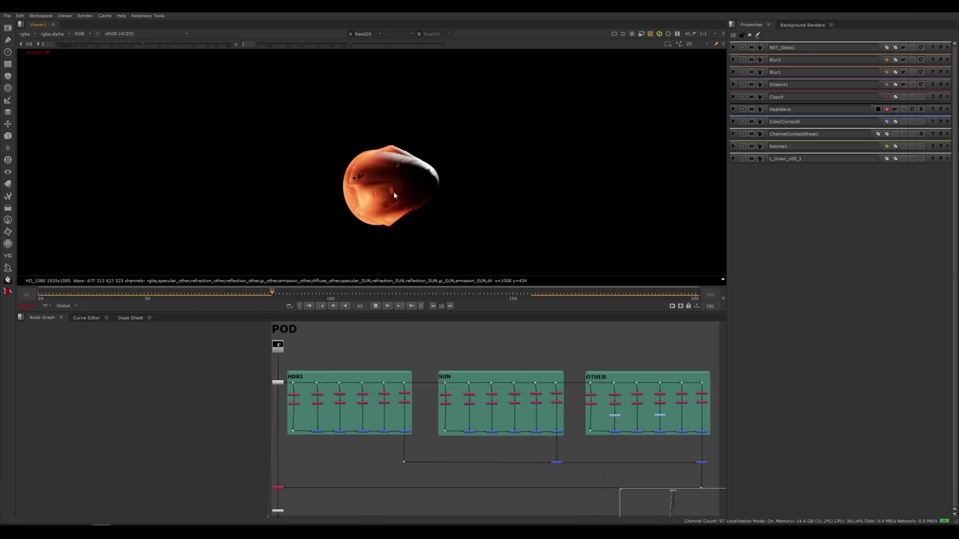
# Step: Examine the pod's surface up close while the sequence plays, and stop the playback
pyautogui.press('k')
pyautogui.scroll(5, 416, 186)
pyautogui.press('l')
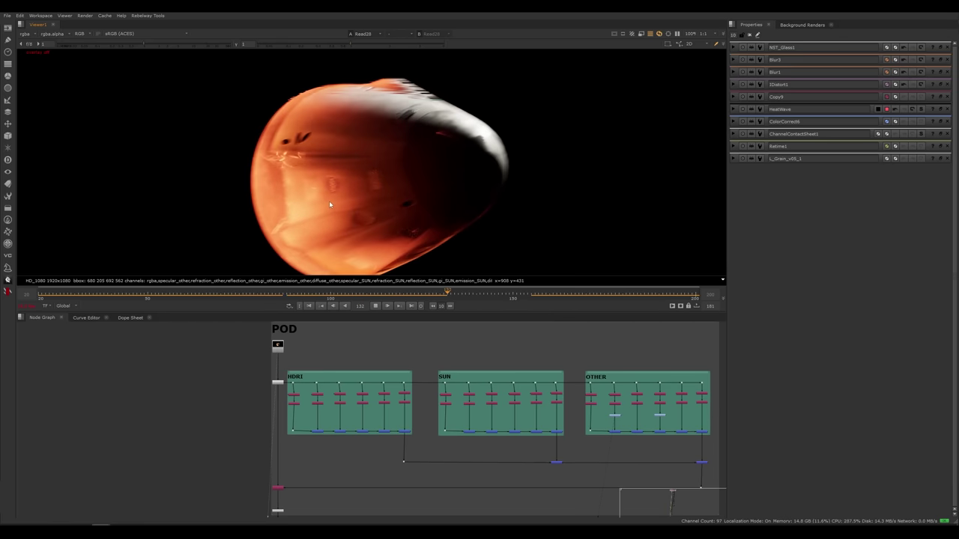
pyautogui.scroll(4, 304, 184)
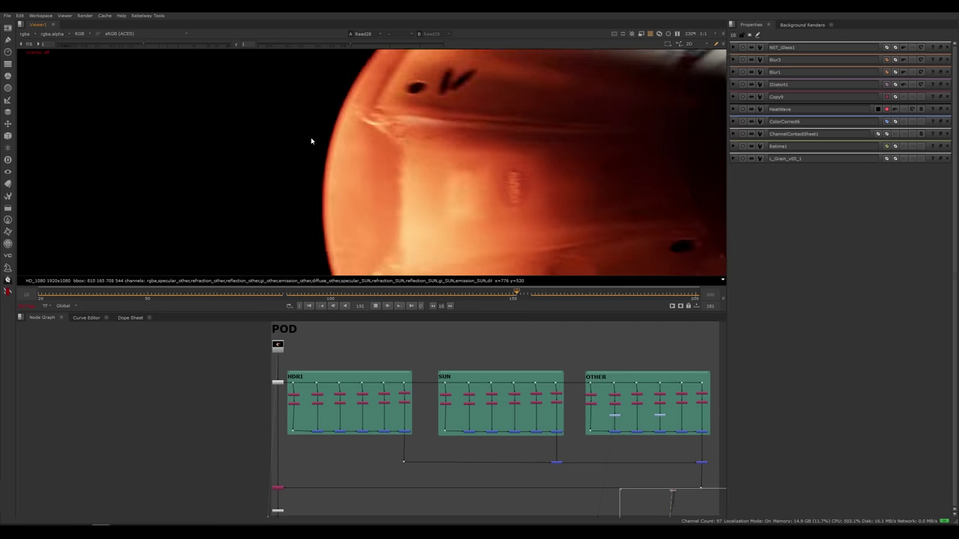
pyautogui.scroll(-6, 438, 180)
pyautogui.press('k')
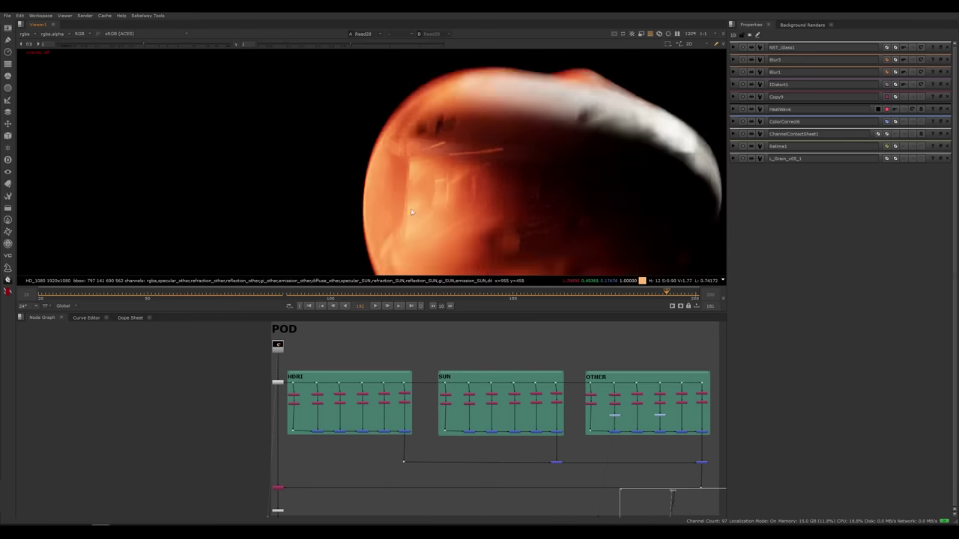
# Step: View the first four light passes of the HDRI group one by one, including emission and reflection, at an earlier frame
pyautogui.scroll(5, 383, 356)
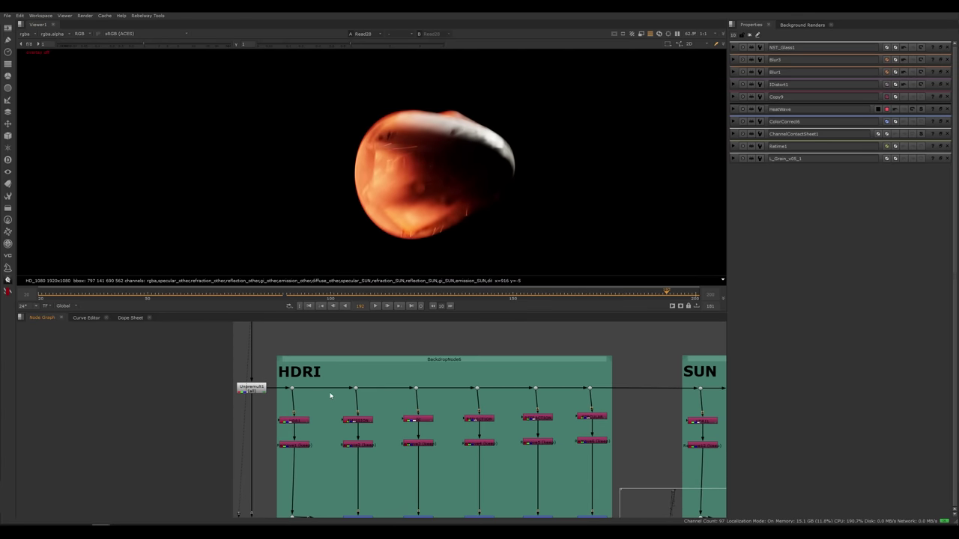
pyautogui.moveTo(313, 411); pyautogui.dragTo(296, 432)
pyautogui.press('1')
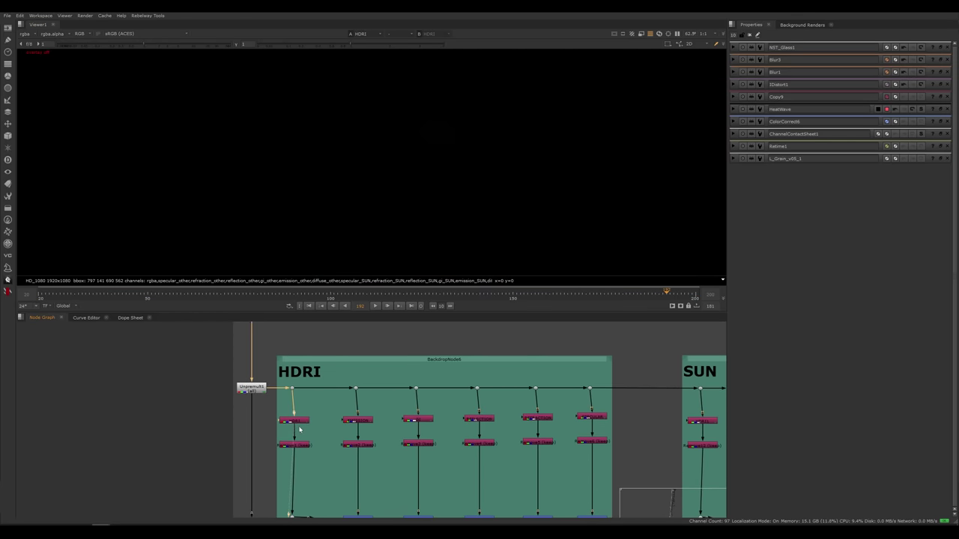
pyautogui.click(320, 293)
pyautogui.scroll(-4, 386, 208)
pyautogui.scroll(3, 386, 208)
pyautogui.click(358, 420)
pyautogui.press('1')
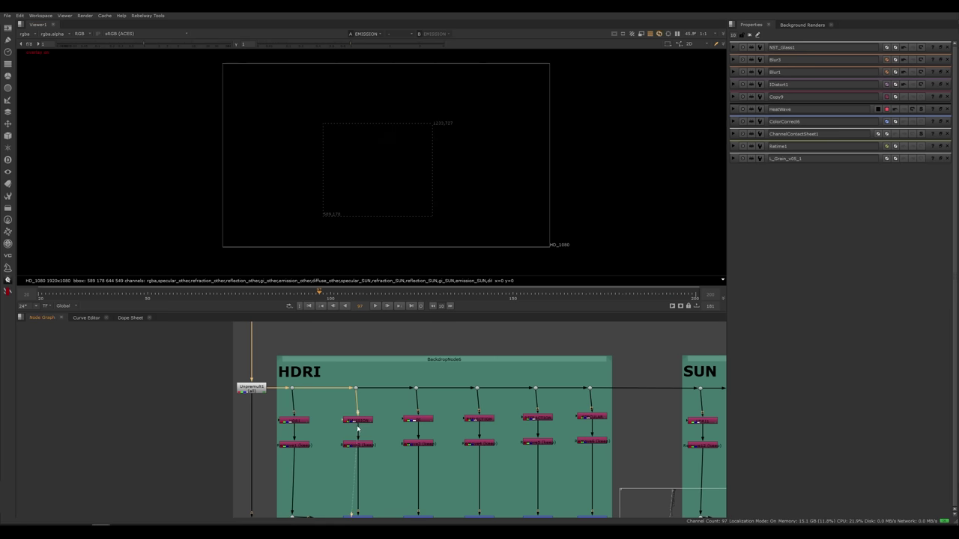
pyautogui.click(413, 419)
pyautogui.press('1')
pyautogui.click(472, 420)
pyautogui.press('1')
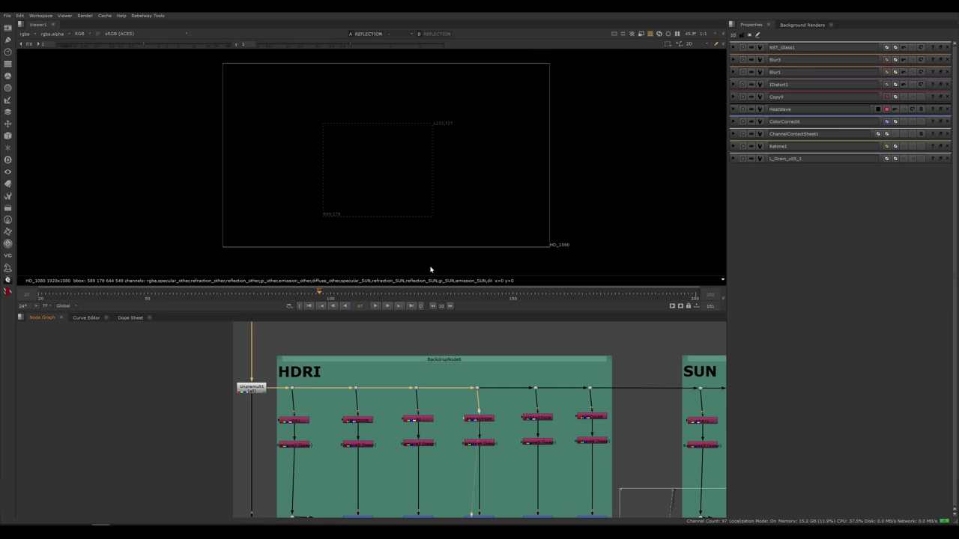
# Step: Move to a later frame and compare the SUN group's first light pass with the HDRI group's last pass
pyautogui.moveTo(357, 293); pyautogui.dragTo(390, 296)
pyautogui.moveTo(604, 419); pyautogui.dragTo(494, 401, button='middle')
pyautogui.click(596, 392)
pyautogui.press('1')
pyautogui.moveTo(609, 402); pyautogui.dragTo(526, 408, button='middle')
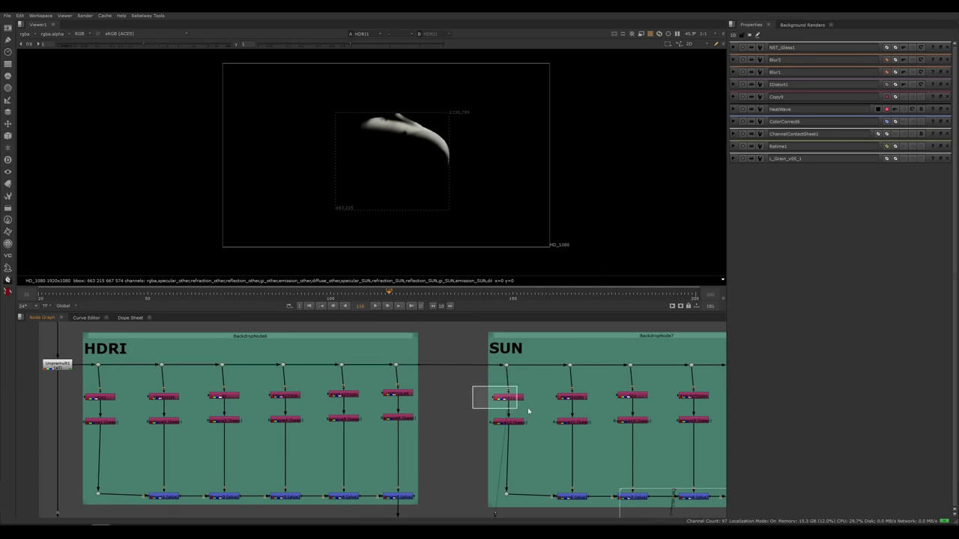
pyautogui.click(398, 393)
pyautogui.press('1')
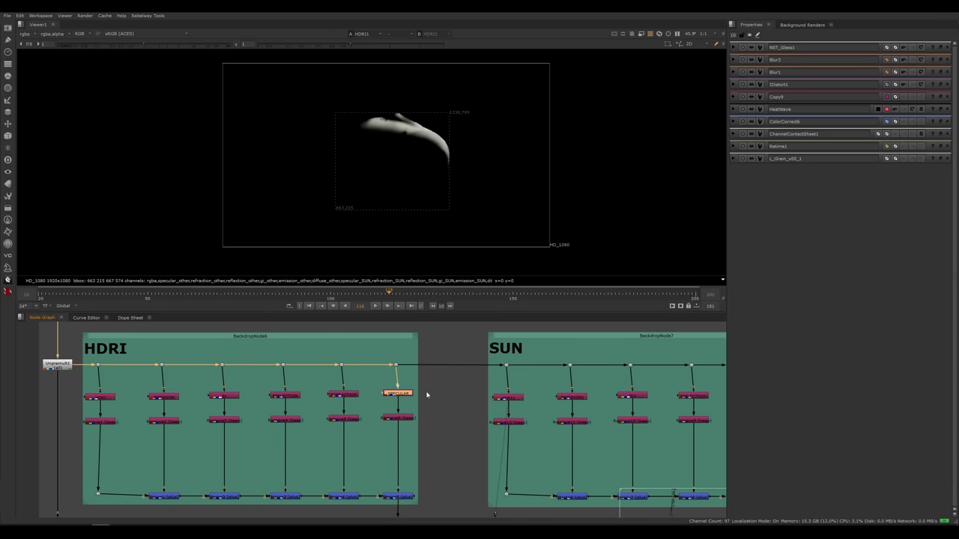
pyautogui.click(507, 397)
pyautogui.press('1')
pyautogui.moveTo(555, 391); pyautogui.dragTo(504, 390, button='middle')
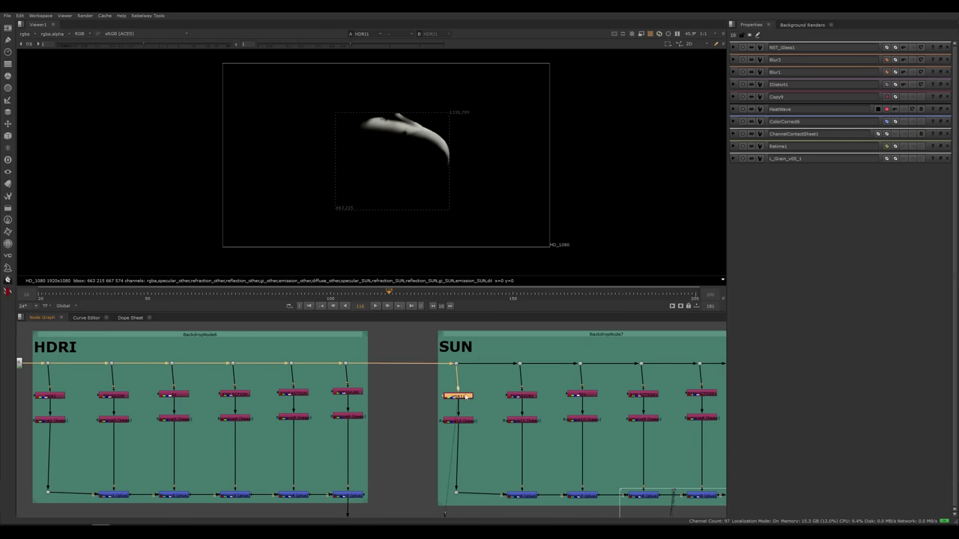
# Step: View the SUN group's second and GI passes, and open the GI pass's shuffle properties to check its layer
pyautogui.click(523, 397)
pyautogui.press('1')
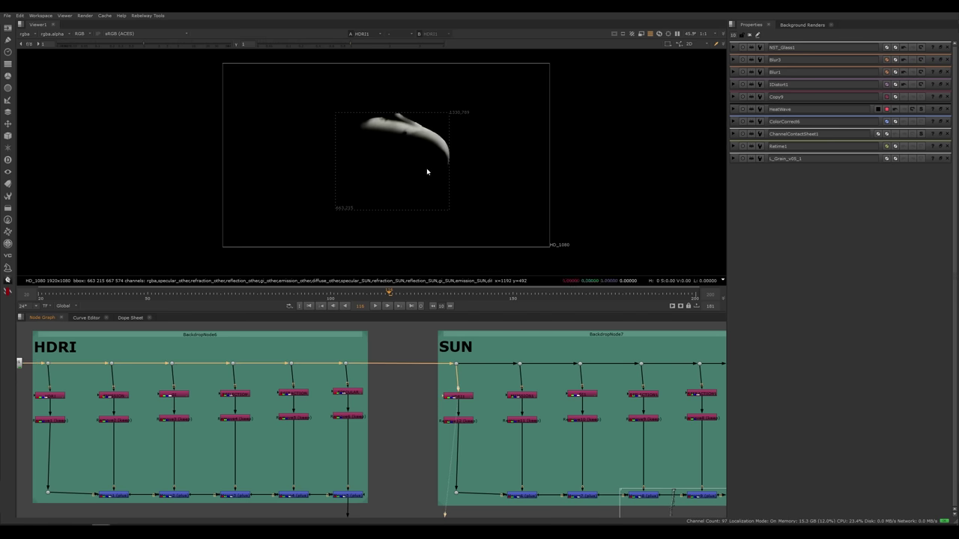
pyautogui.click(582, 392)
pyautogui.press('1')
pyautogui.moveTo(582, 385); pyautogui.dragTo(520, 380, button='middle')
pyautogui.scroll(6, 405, 131)
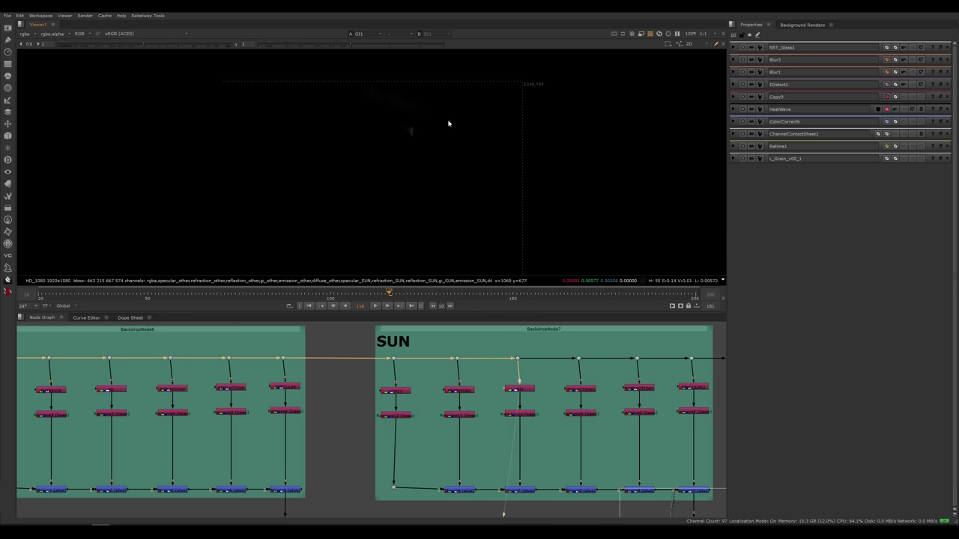
pyautogui.click(526, 389)
pyautogui.doubleClick(520, 389)
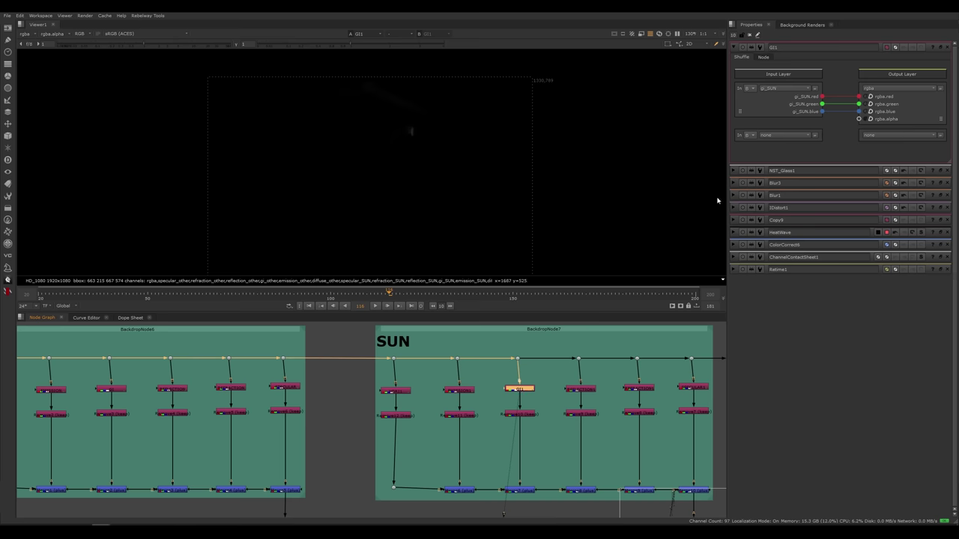
# Step: View the SUN group's remaining light passes in turn, from reflection to specular
pyautogui.click(581, 391)
pyautogui.press('1')
pyautogui.click(606, 394)
pyautogui.moveTo(624, 385); pyautogui.dragTo(581, 385, button='middle')
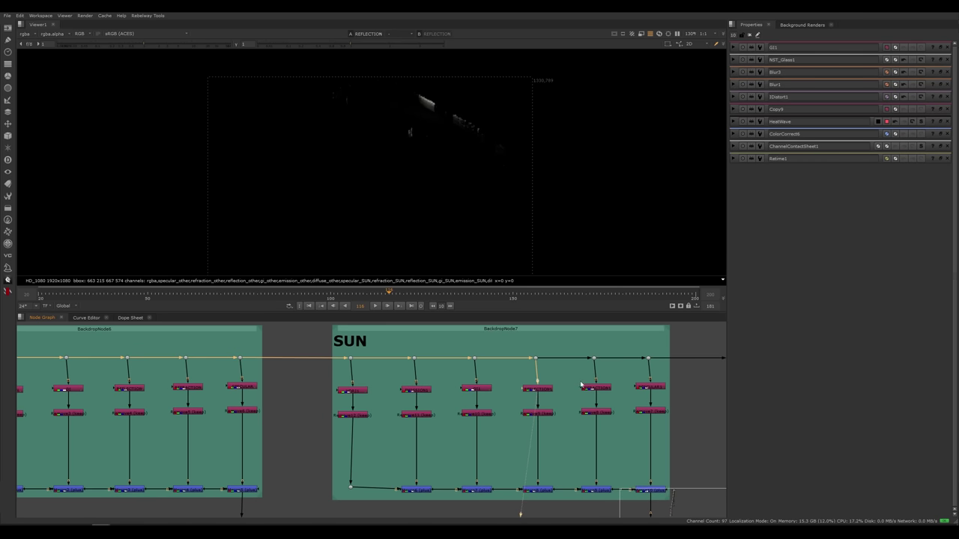
pyautogui.press('1')
pyautogui.click(619, 394)
pyautogui.click(649, 388)
pyautogui.press('1')
pyautogui.click(668, 398)
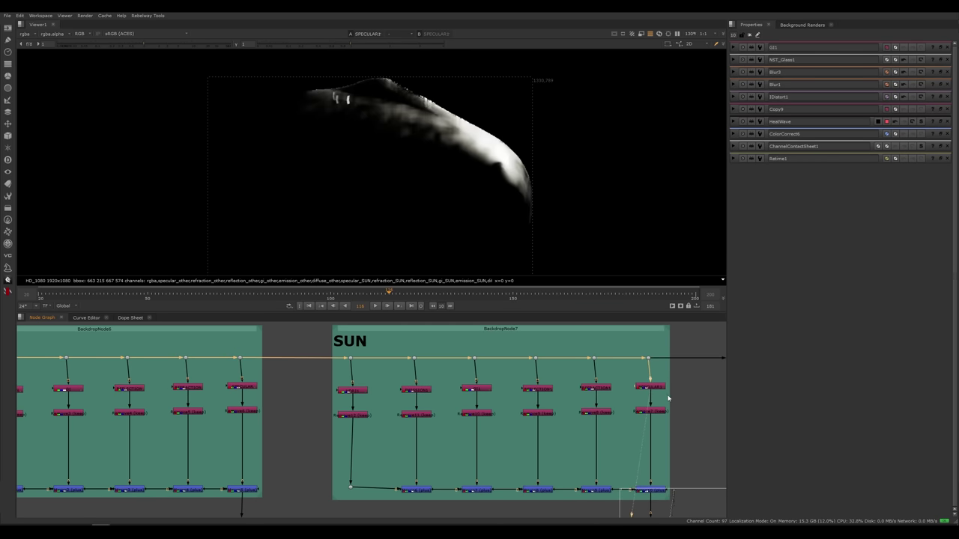
pyautogui.moveTo(676, 389); pyautogui.dragTo(652, 380, button='middle')
pyautogui.scroll(-5, 636, 365)
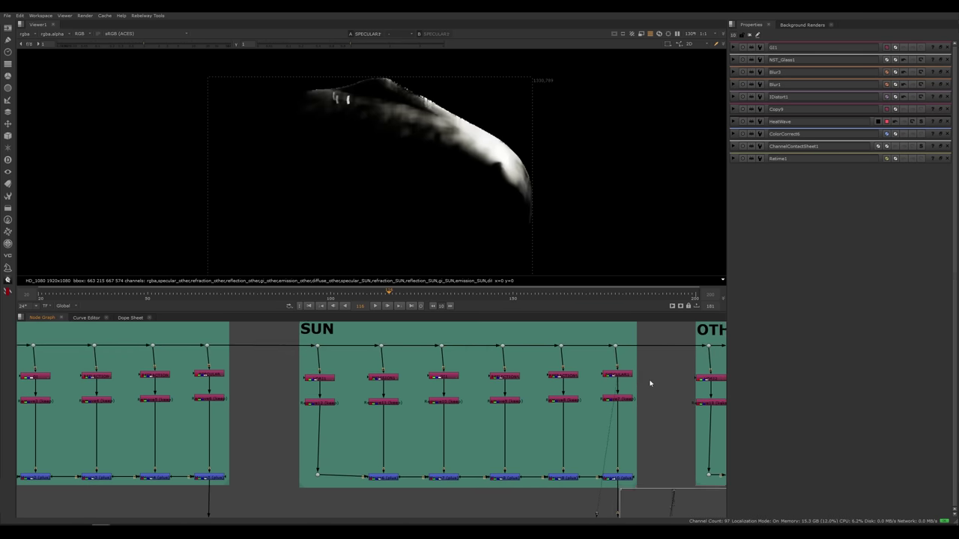
# Step: View the SUN group's final merge with all its passes combined and play the frames forward
pyautogui.click(612, 411)
pyautogui.press('1')
pyautogui.moveTo(630, 402); pyautogui.dragTo(588, 416, button='middle')
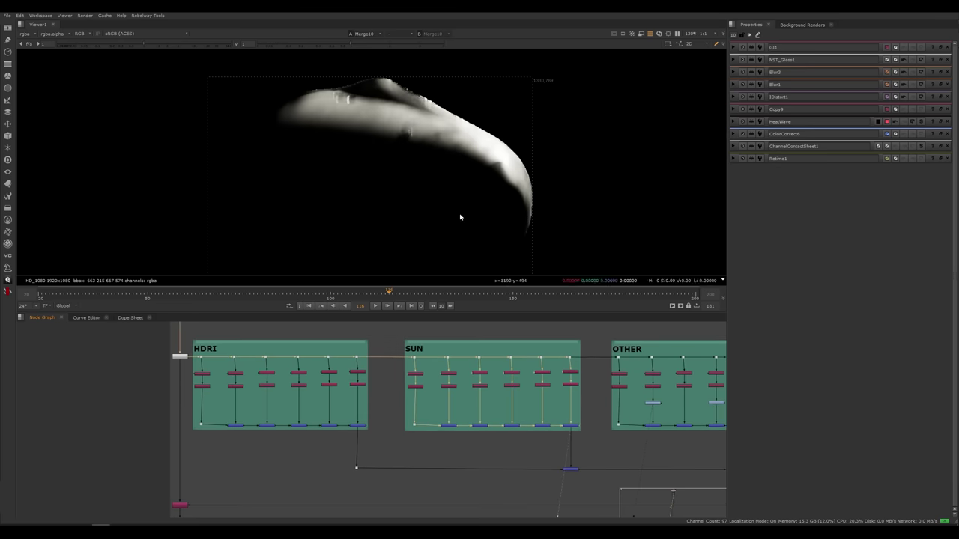
pyautogui.press('l')
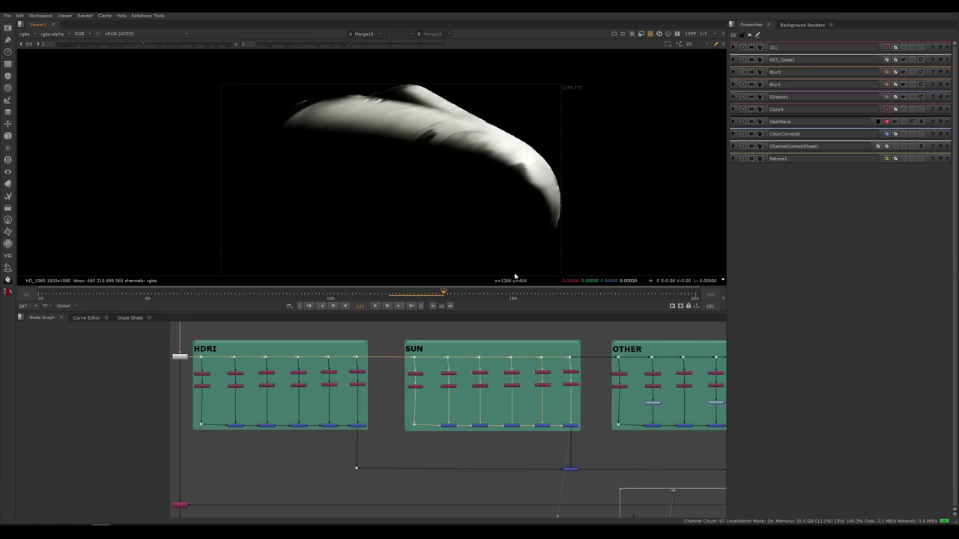
# Step: View the OTHER group's final merge to examine the fire light on the pod
pyautogui.moveTo(626, 398); pyautogui.dragTo(483, 392, button='middle')
pyautogui.scroll(2, 520, 398)
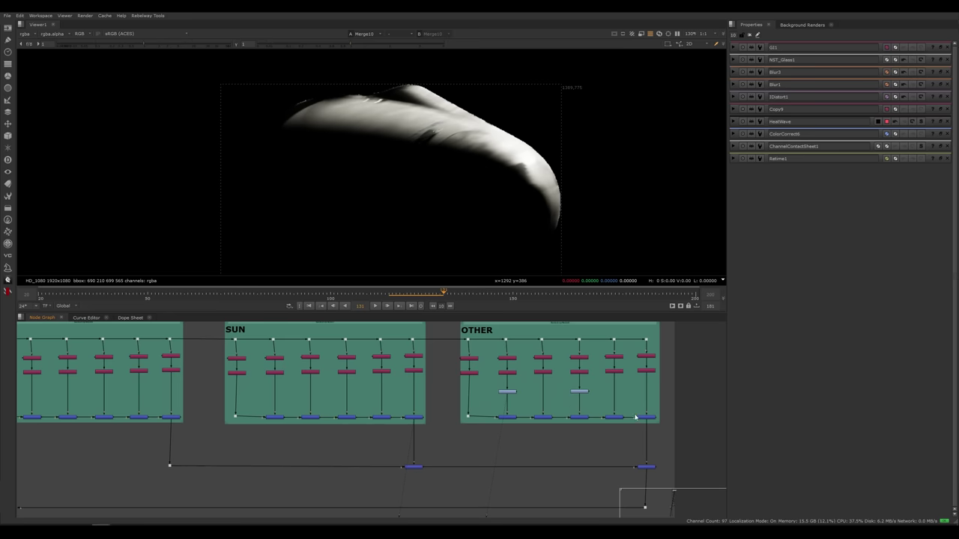
pyautogui.click(637, 432)
pyautogui.press('1')
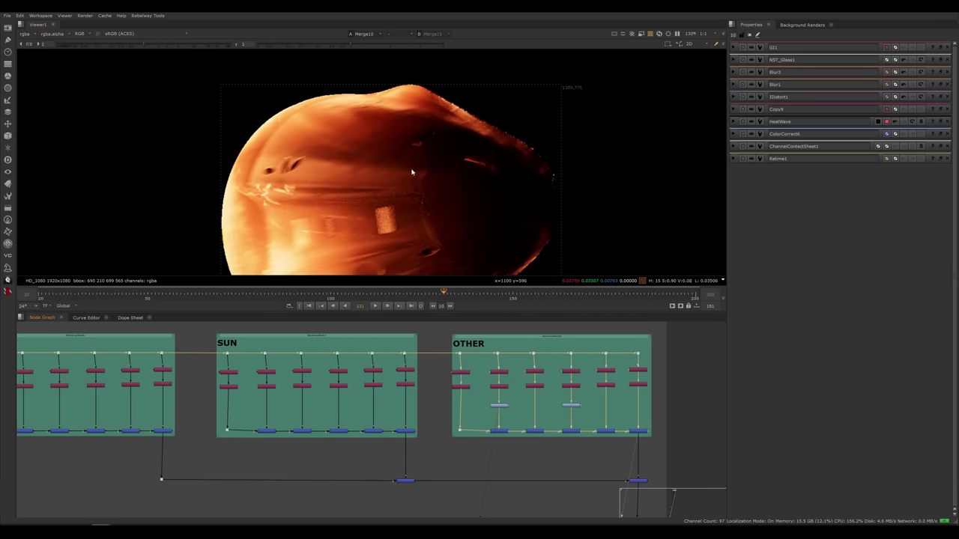
pyautogui.scroll(2, 545, 391)
pyautogui.scroll(2, 560, 398)
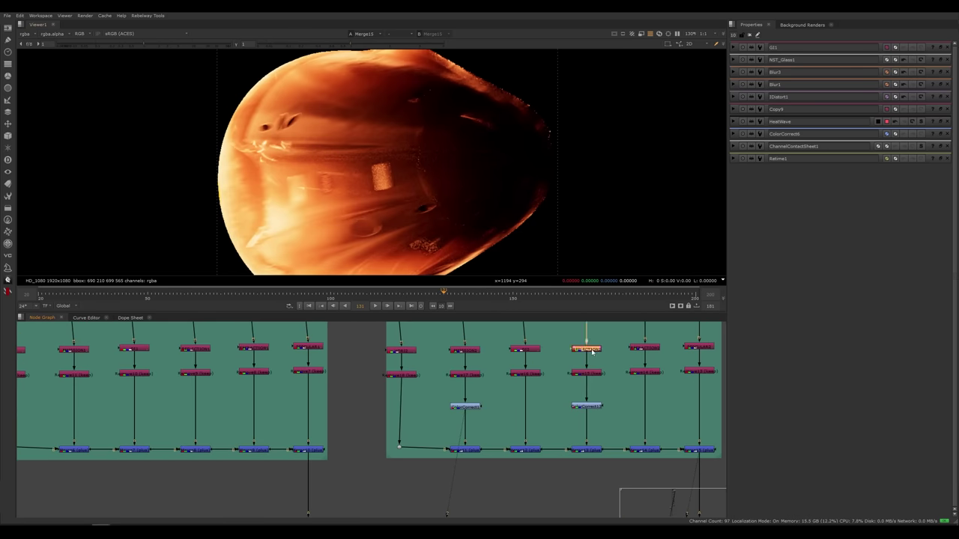
# Step: Toggle the colour correction on the OTHER group's second pass off and on to compare its effect on the pod
pyautogui.click(589, 449)
pyautogui.click(591, 406)
pyautogui.click(465, 407)
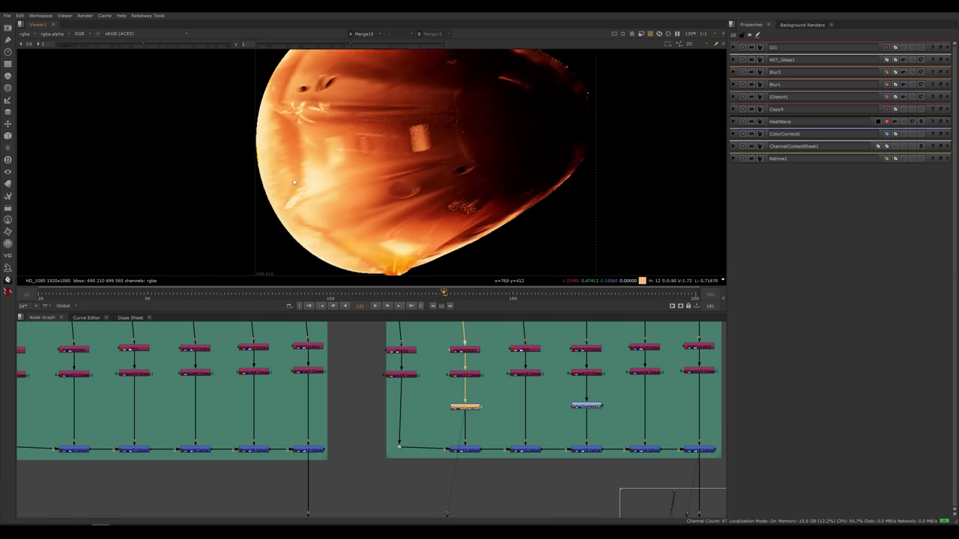
pyautogui.press('d')
pyautogui.scroll(3, 330, 184)
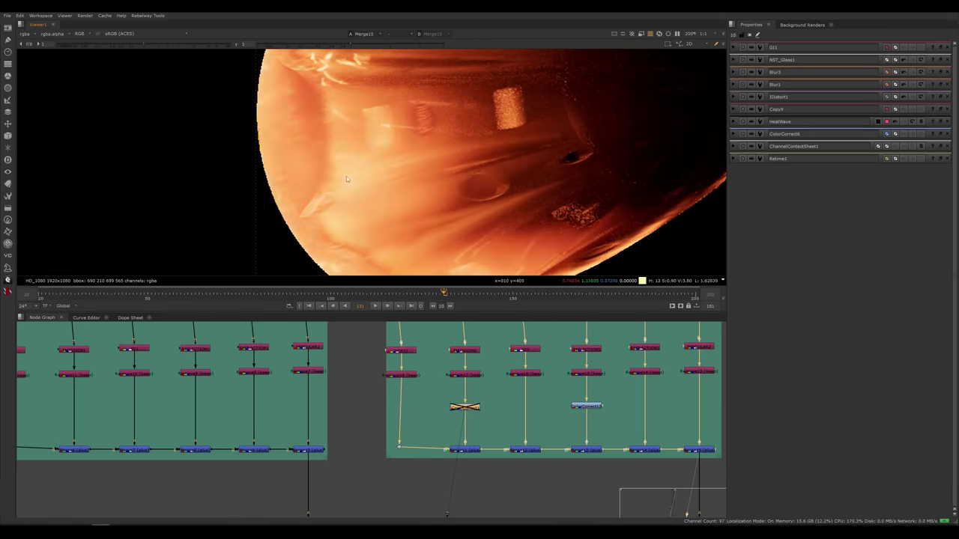
pyautogui.press('d')
pyautogui.press('f')
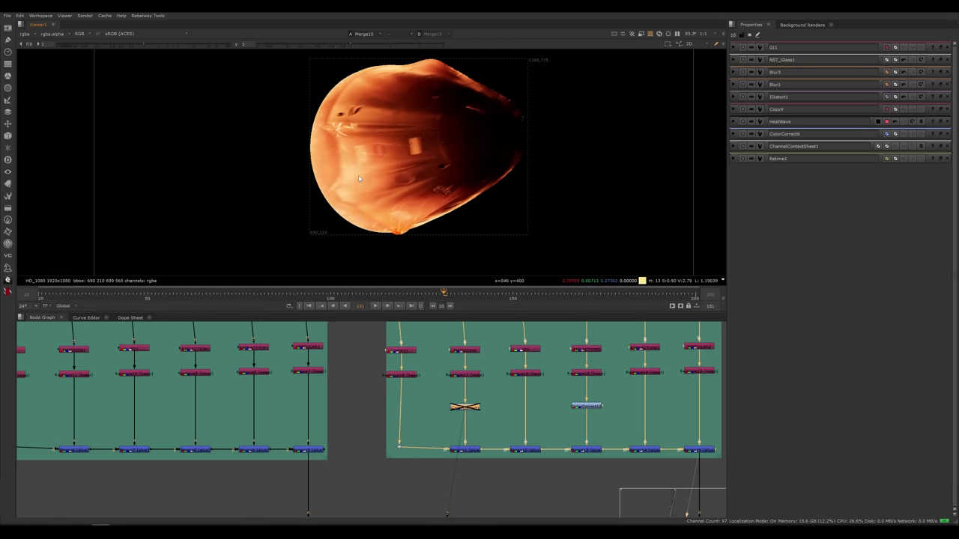
# Step: View the OTHER group's second pass before its colour correction and play it back to inspect the moving fire light
pyautogui.click(469, 374)
pyautogui.press('1')
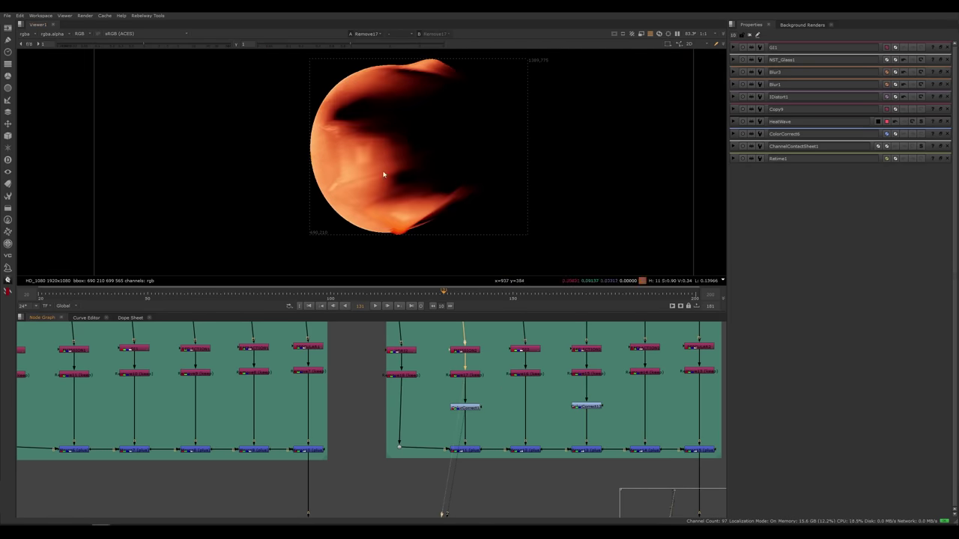
pyautogui.press('l')
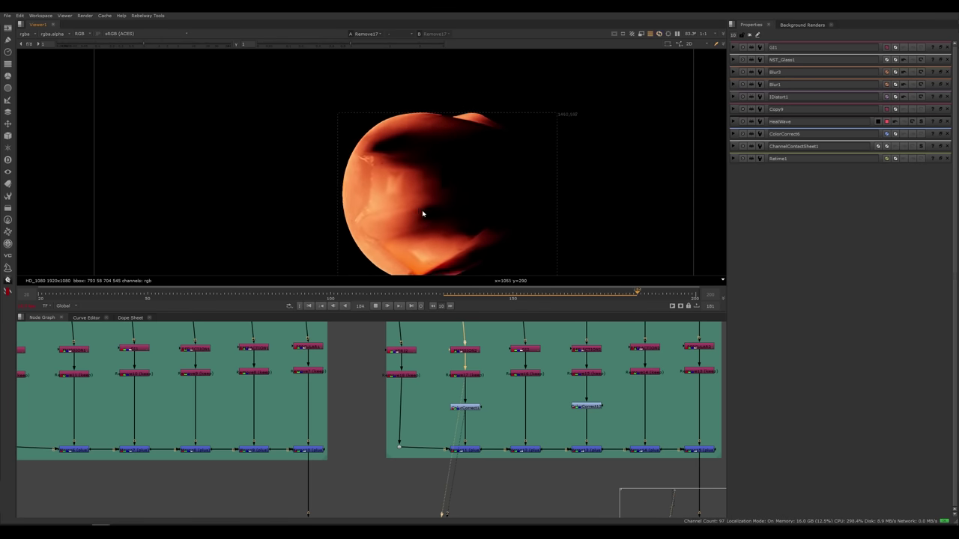
pyautogui.scroll(5, 422, 209)
pyautogui.press('k')
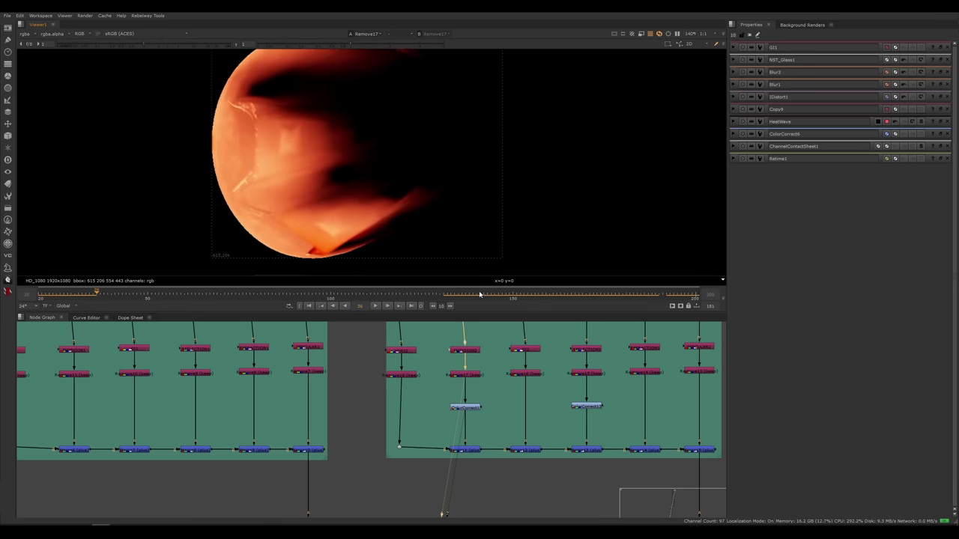
# Step: View the colour-corrected fourth pass of the OTHER group and play through its frames
pyautogui.click(586, 407)
pyautogui.press('1')
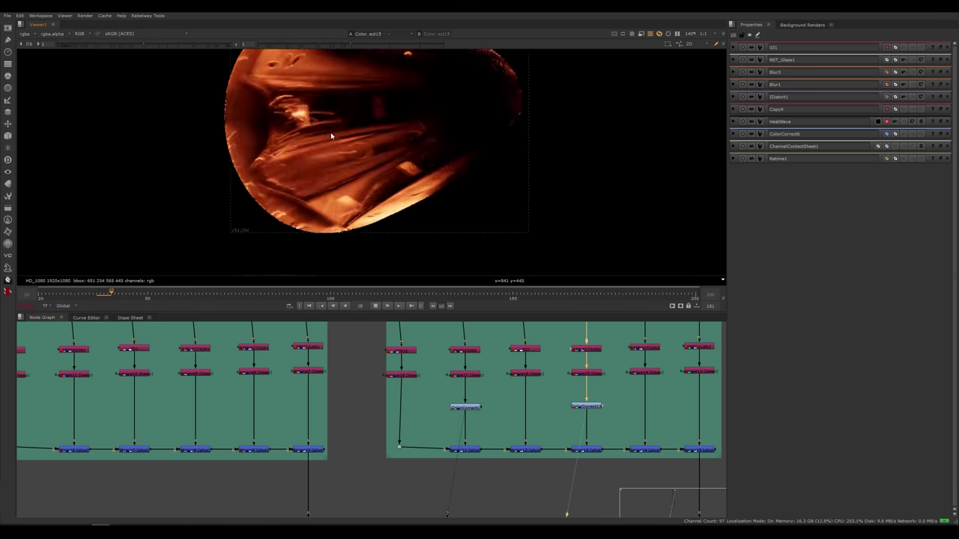
pyautogui.scroll(-4, 337, 172)
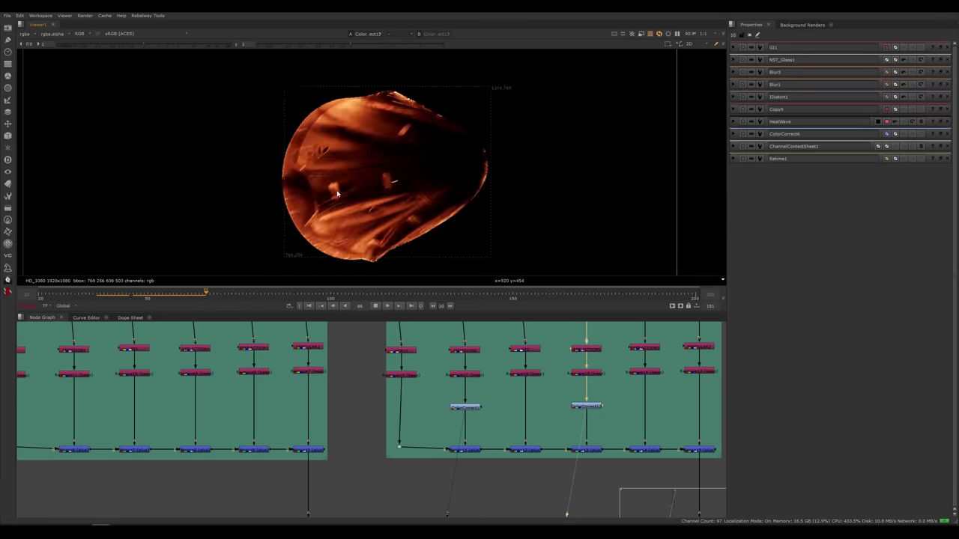
pyautogui.press('k')
# Step: View the merge below the OTHER group's fourth pass and toggle that pass's colour correction off and on
pyautogui.click(593, 452)
pyautogui.press('1')
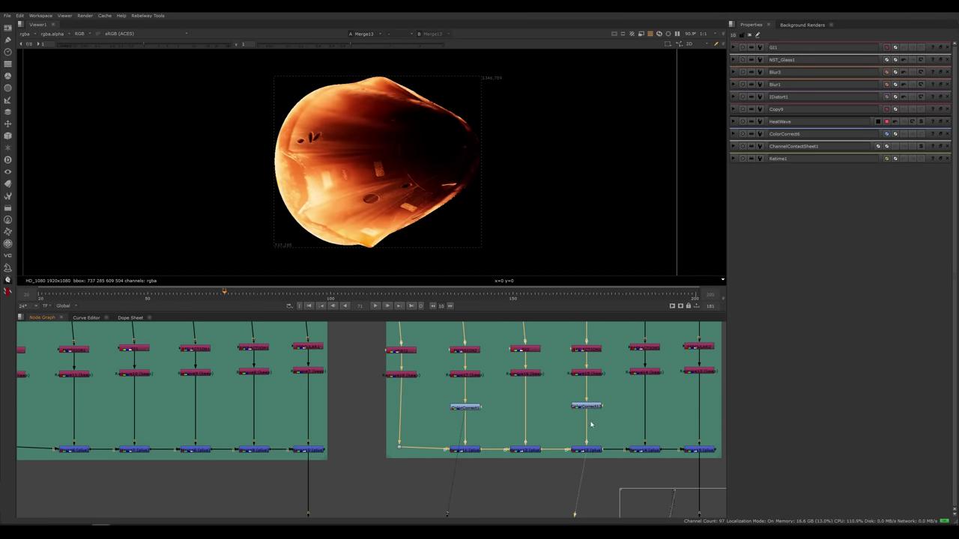
pyautogui.click(591, 408)
pyautogui.press('d')
pyautogui.press('d')
# Step: Look over the whole POD group with its HDRI, SUN and OTHER branches, down to the nodes below
pyautogui.keyDown('alt'); pyautogui.moveTo(607, 404); pyautogui.dragTo(557, 429, button='middle'); pyautogui.keyUp('alt')
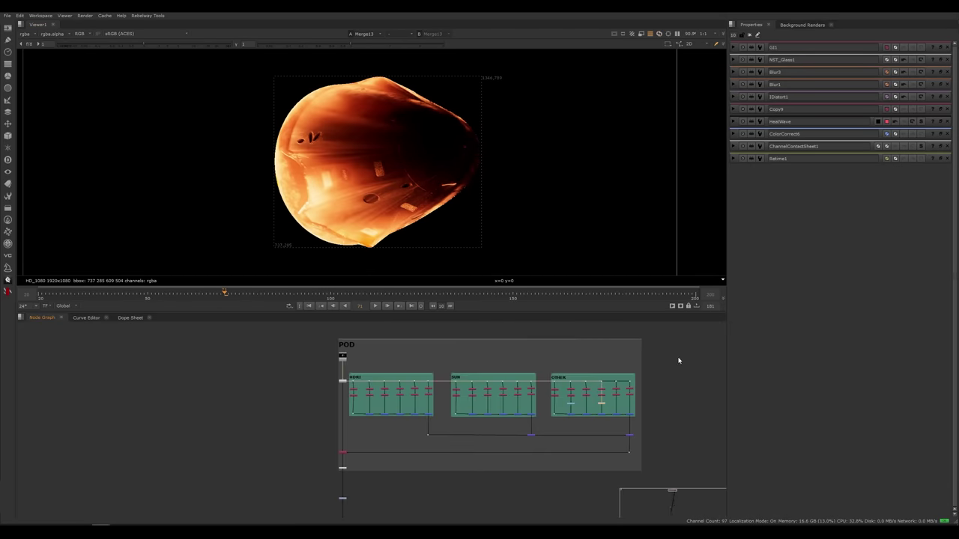
pyautogui.moveTo(688, 352); pyautogui.dragTo(281, 491)
pyautogui.click(359, 466)
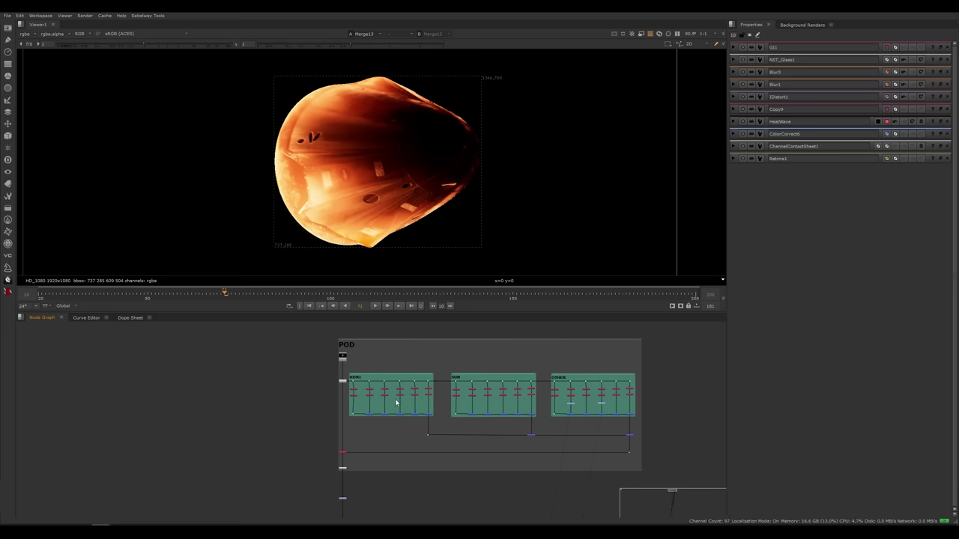
pyautogui.moveTo(405, 441); pyautogui.dragTo(424, 391, button='middle')
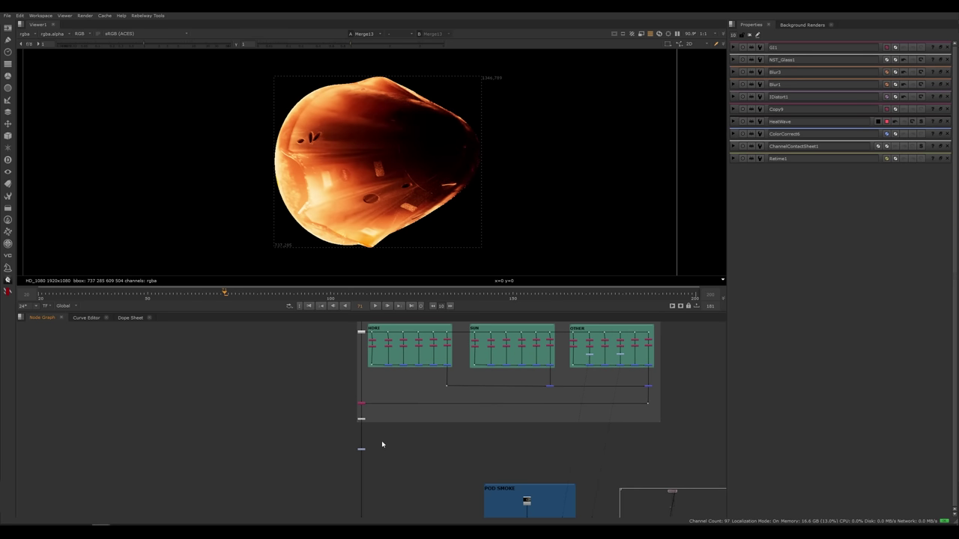
# Step: View the output of the pod's Copy node, where the combined light groups rejoin the main branch
pyautogui.scroll(5, 381, 441)
pyautogui.click(339, 394)
pyautogui.press('1')
pyautogui.moveTo(347, 445); pyautogui.dragTo(343, 491, button='middle')
pyautogui.click(332, 405)
pyautogui.press('1')
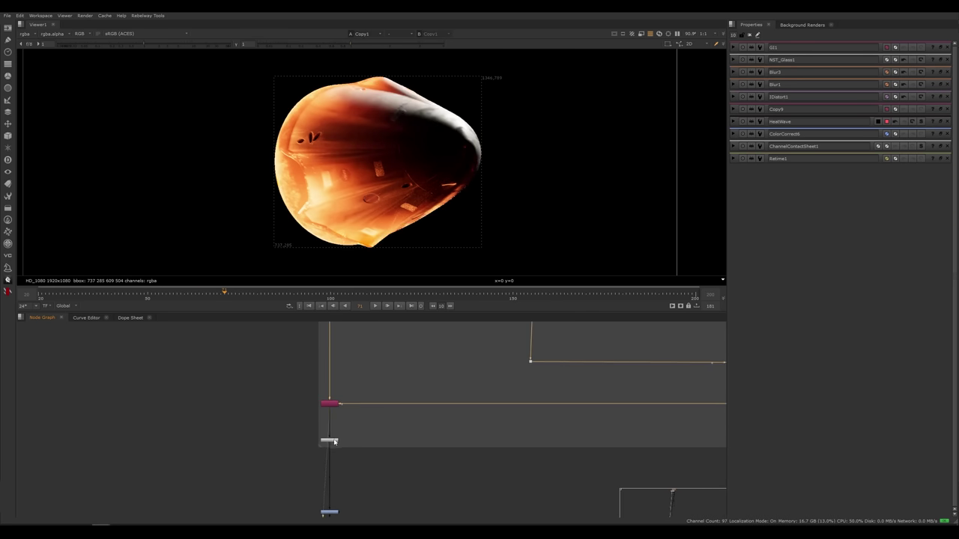
# Step: View the pod's premultiplied result and the output of the node directly below it
pyautogui.click(335, 442)
pyautogui.press('1')
pyautogui.moveTo(367, 439); pyautogui.dragTo(369, 358, button='middle')
pyautogui.scroll(3, 414, 140)
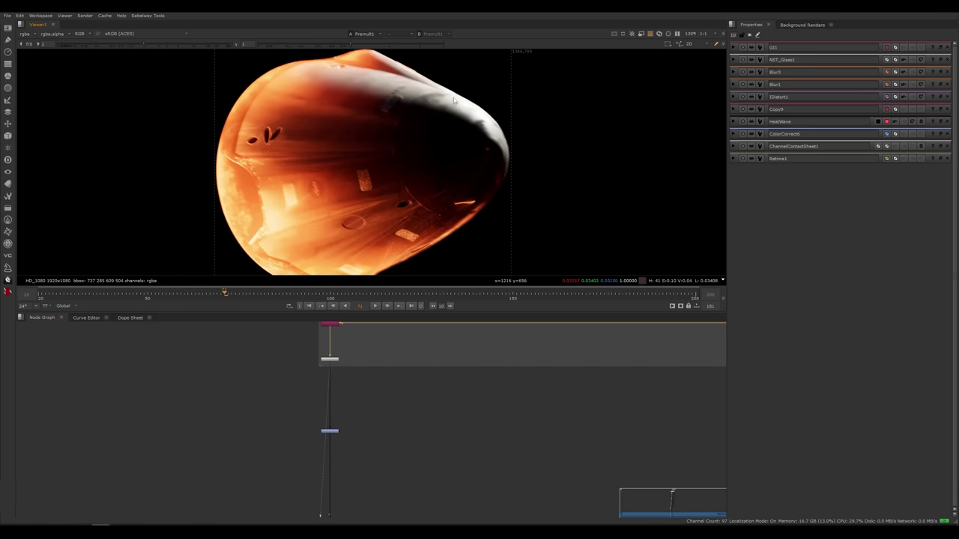
pyautogui.click(334, 432)
pyautogui.press('1')
# Step: Go to the POD SMOKE group and view its source smoke render
pyautogui.moveTo(415, 473); pyautogui.dragTo(252, 307, button='middle')
pyautogui.moveTo(507, 421); pyautogui.dragTo(425, 387, button='middle')
pyautogui.press('1')
pyautogui.scroll(1, 424, 387)
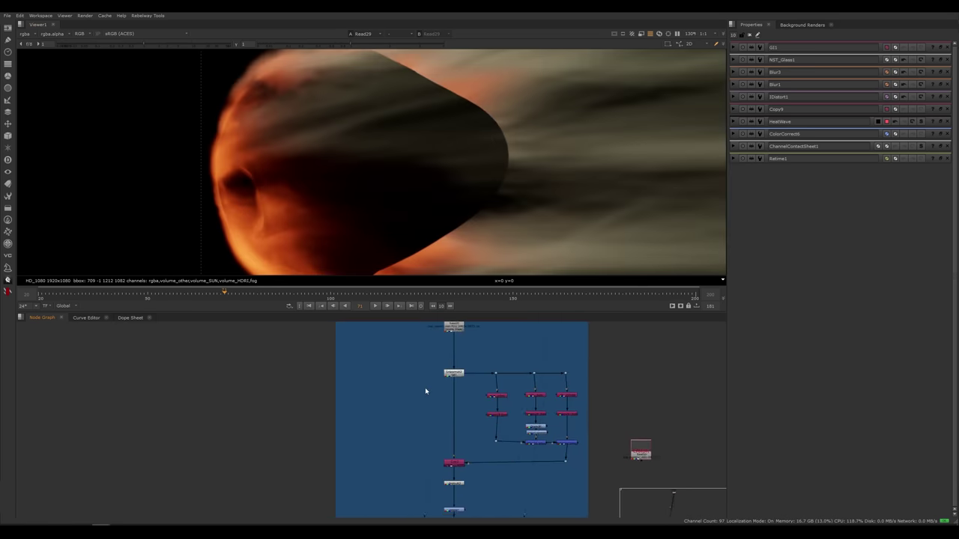
# Step: View the Unpremult2 output of the smoke render and examine the whole frame
pyautogui.click(453, 376)
pyautogui.scroll(-4, 392, 136)
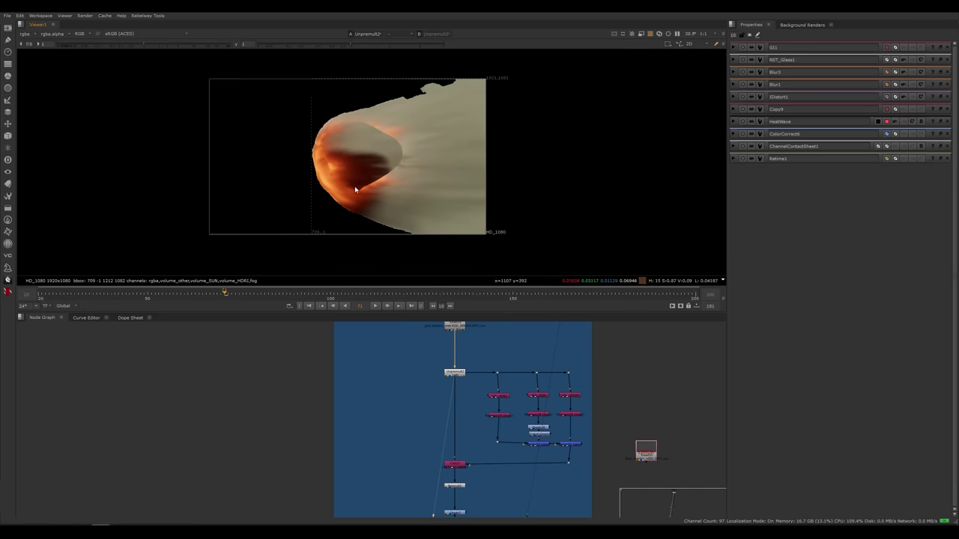
pyautogui.moveTo(355, 186); pyautogui.dragTo(402, 182, button='middle')
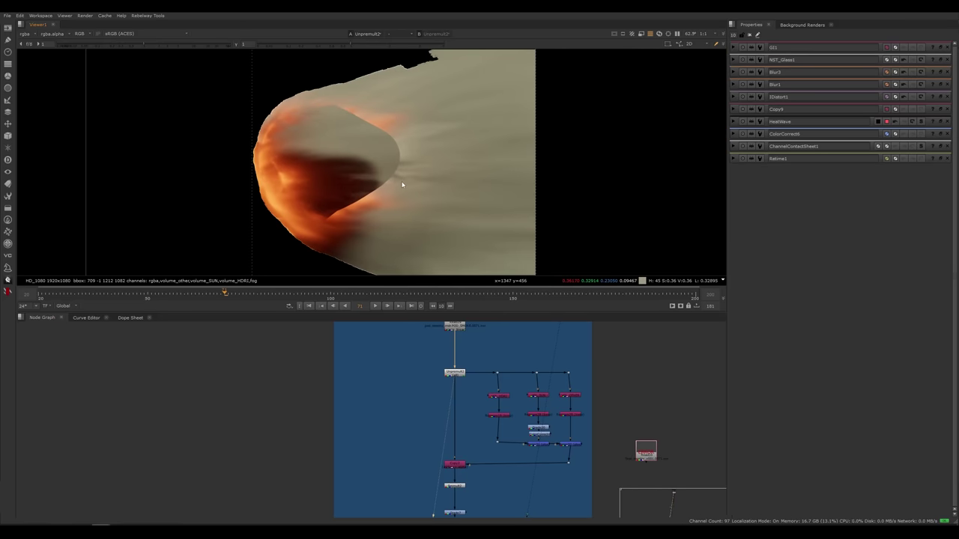
pyautogui.scroll(2, 477, 360)
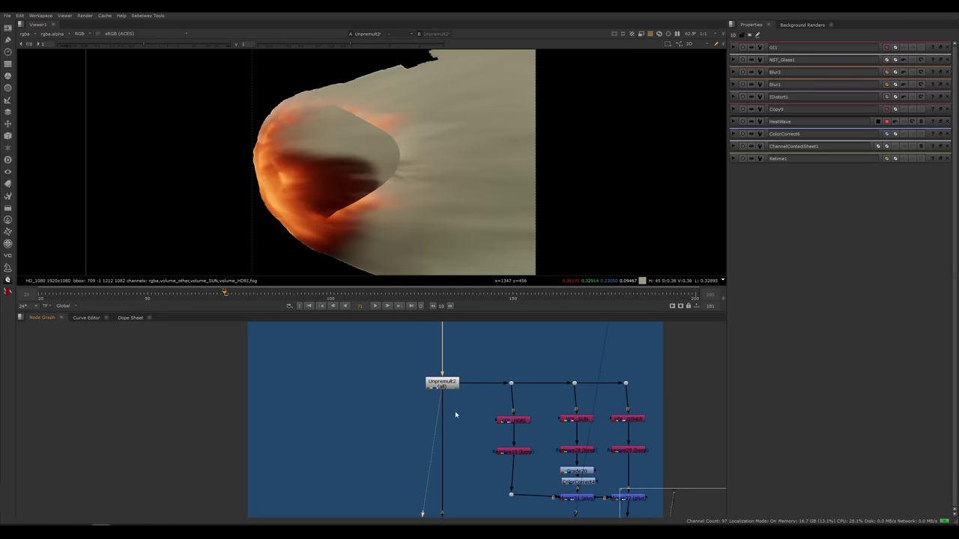
pyautogui.click(468, 366)
pyautogui.moveTo(461, 444); pyautogui.dragTo(453, 422, button='middle')
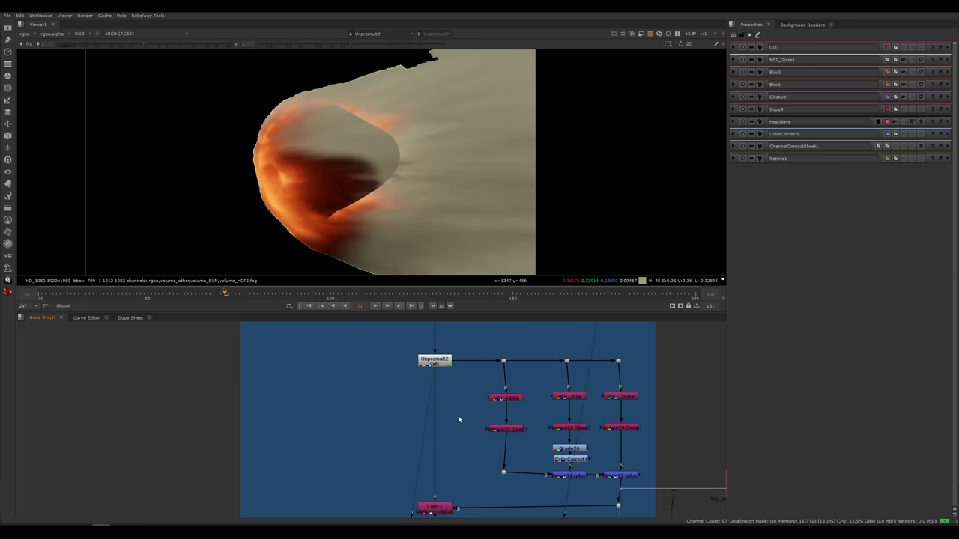
# Step: Compare the original smoke render in Read29 with the Unpremult2 result
pyautogui.moveTo(463, 381); pyautogui.dragTo(474, 456, button='middle')
pyautogui.click(450, 359)
pyautogui.press('1')
pyautogui.click(460, 377)
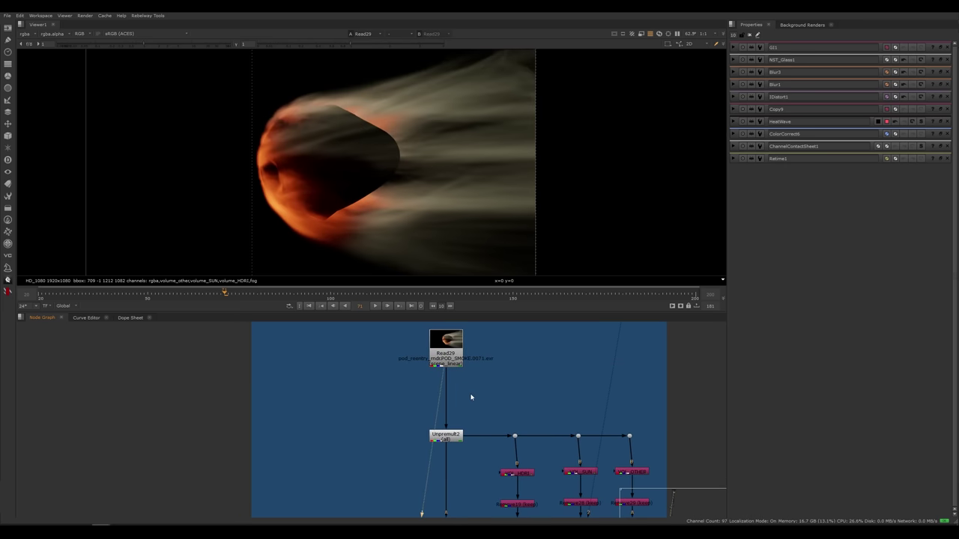
pyautogui.moveTo(471, 397); pyautogui.dragTo(463, 407, button='middle')
pyautogui.click(436, 433)
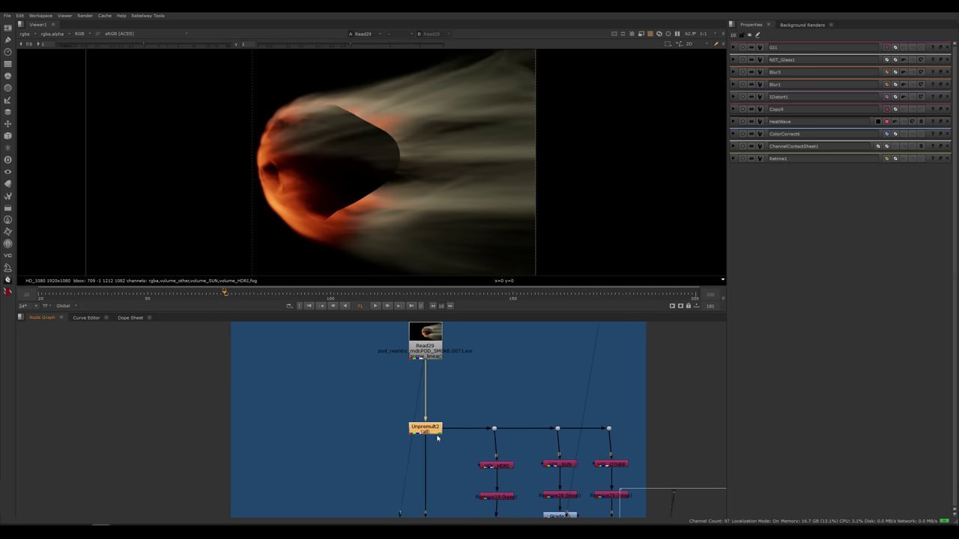
pyautogui.press('1')
pyautogui.click(459, 453)
# Step: View the smoke's two light merges in turn, first HDRI with SUN, then with OTHER added
pyautogui.moveTo(517, 493); pyautogui.dragTo(478, 443, button='middle')
pyautogui.click(527, 492)
pyautogui.press('1')
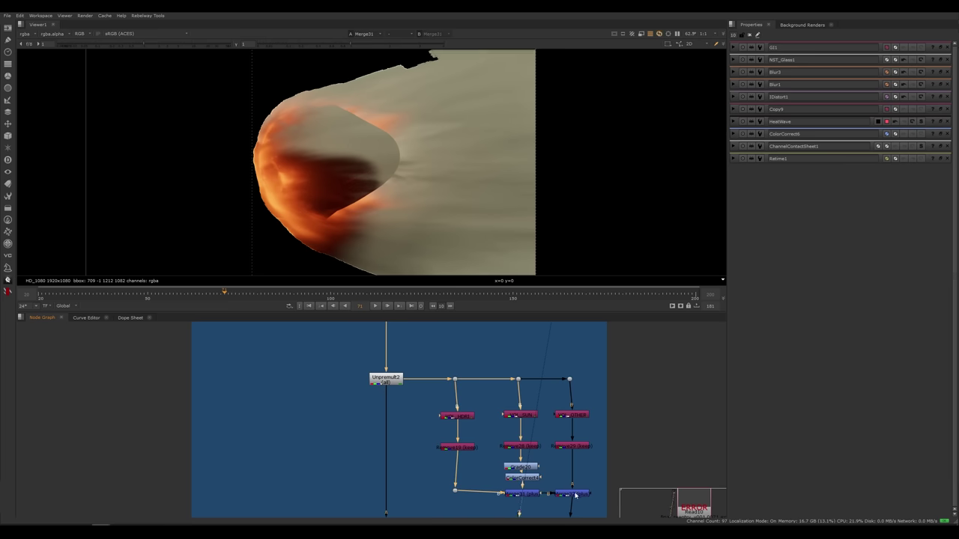
pyautogui.click(577, 495)
pyautogui.press('1')
pyautogui.click(580, 468)
pyautogui.moveTo(581, 465); pyautogui.dragTo(565, 421, button='middle')
pyautogui.click(556, 449)
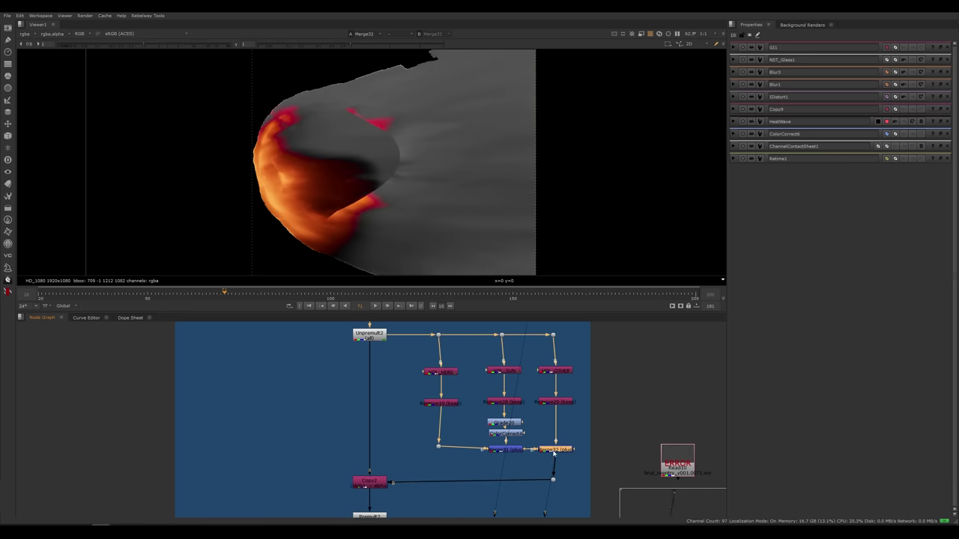
# Step: Inspect the bright pixels along the smoke's upper edge in the unpremultiplied final merge
pyautogui.scroll(6, 412, 130)
pyautogui.scroll(6, 454, 165)
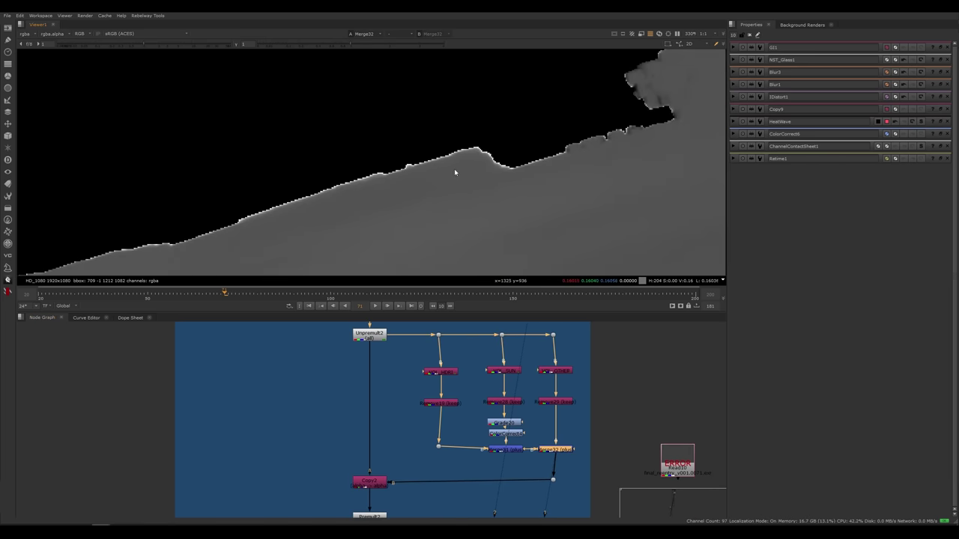
pyautogui.scroll(5, 454, 152)
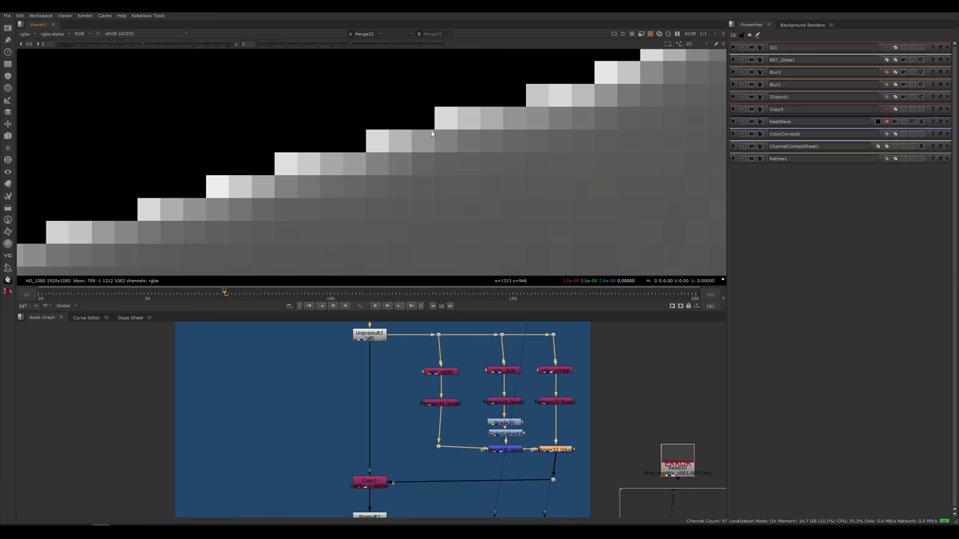
pyautogui.scroll(-10, 398, 172)
pyautogui.scroll(-1, 404, 196)
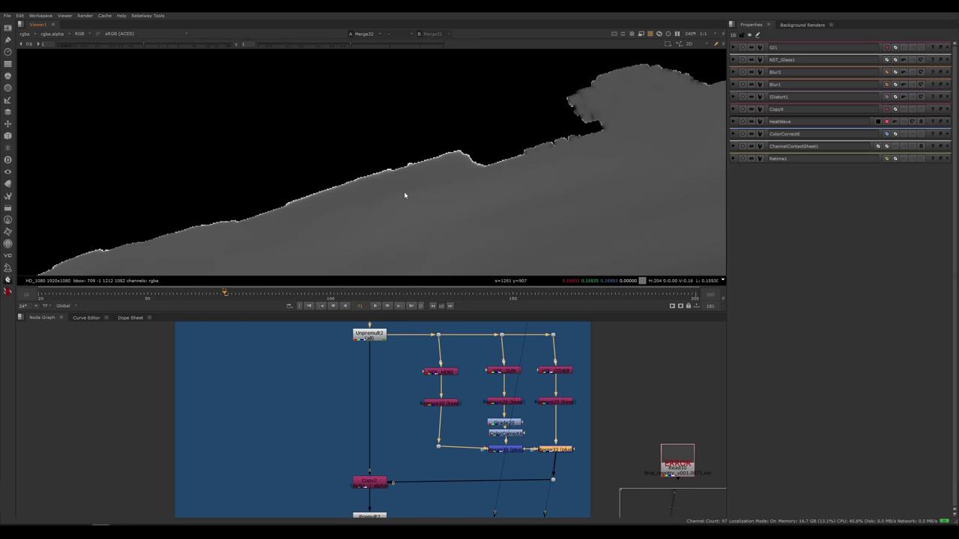
pyautogui.scroll(-3, 436, 187)
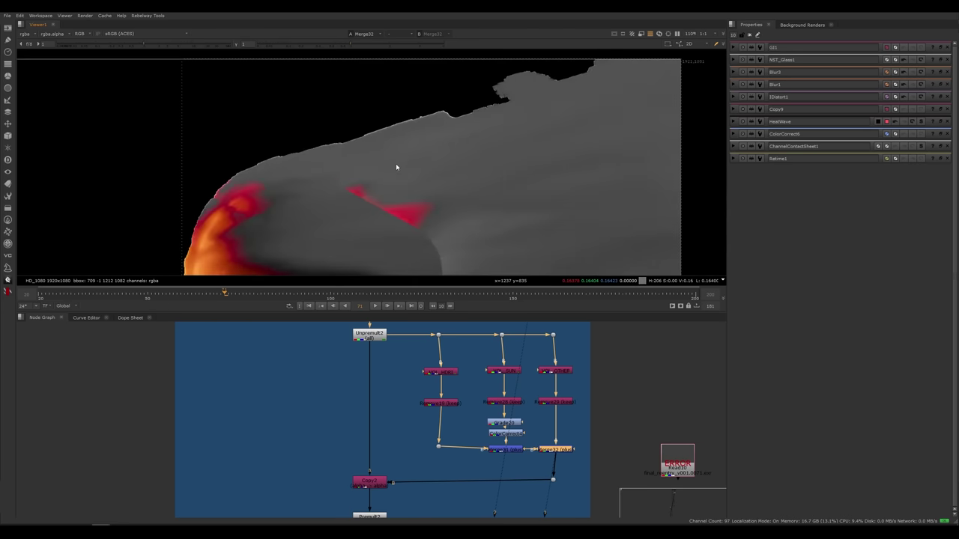
# Step: Disable Unpremult2 and raise the viewer gain to 64 to inspect the smoke's soft edge
pyautogui.scroll(3, 375, 388)
pyautogui.click(370, 424)
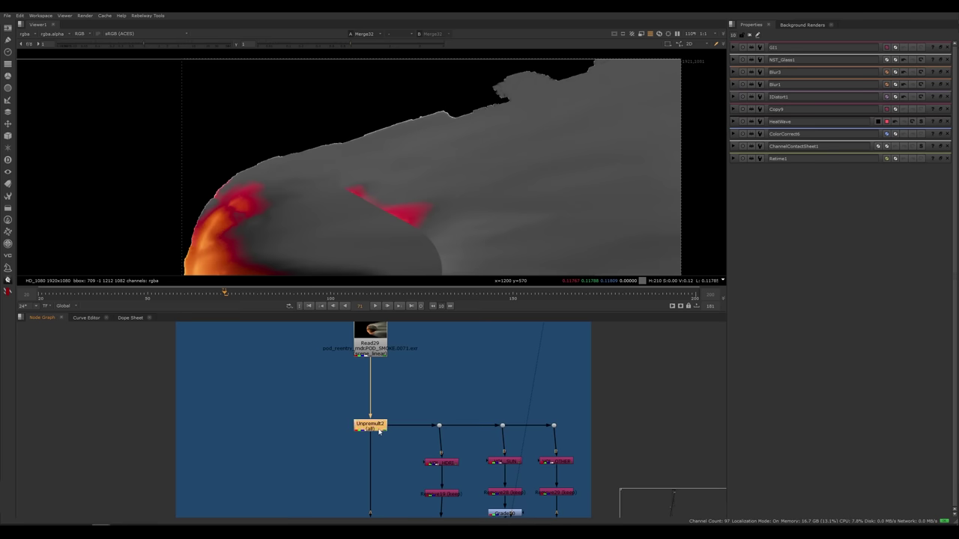
pyautogui.press('d')
pyautogui.scroll(3, 441, 129)
pyautogui.scroll(4, 445, 128)
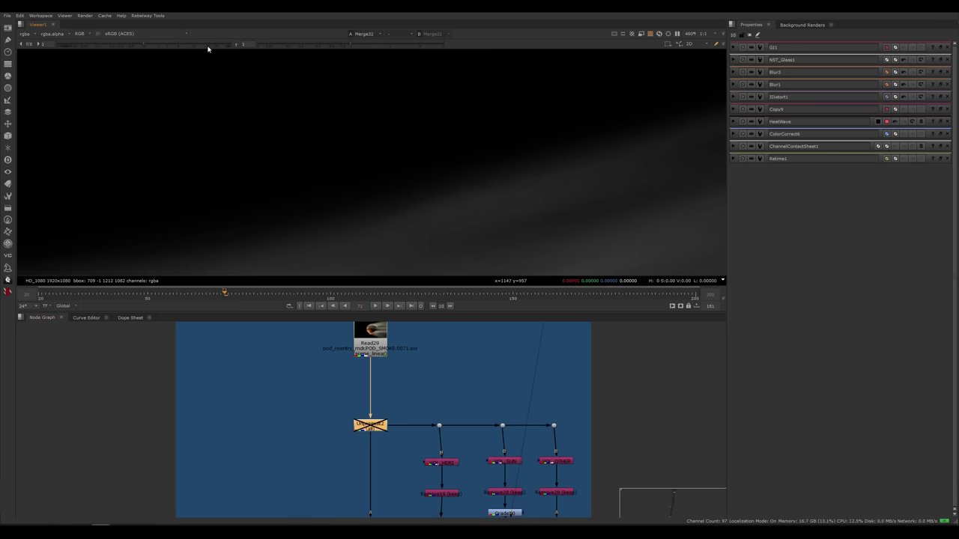
pyautogui.moveTo(208, 46); pyautogui.dragTo(259, 45)
pyautogui.scroll(3, 367, 138)
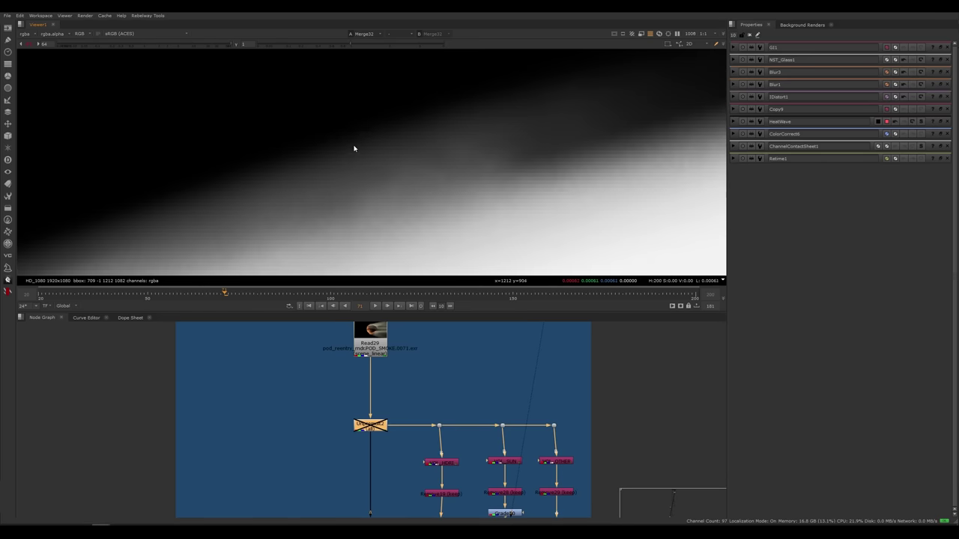
# Step: Reset the viewer gain to 1 and re-enable Unpremult2
pyautogui.click(207, 47)
pyautogui.scroll(-10, 332, 188)
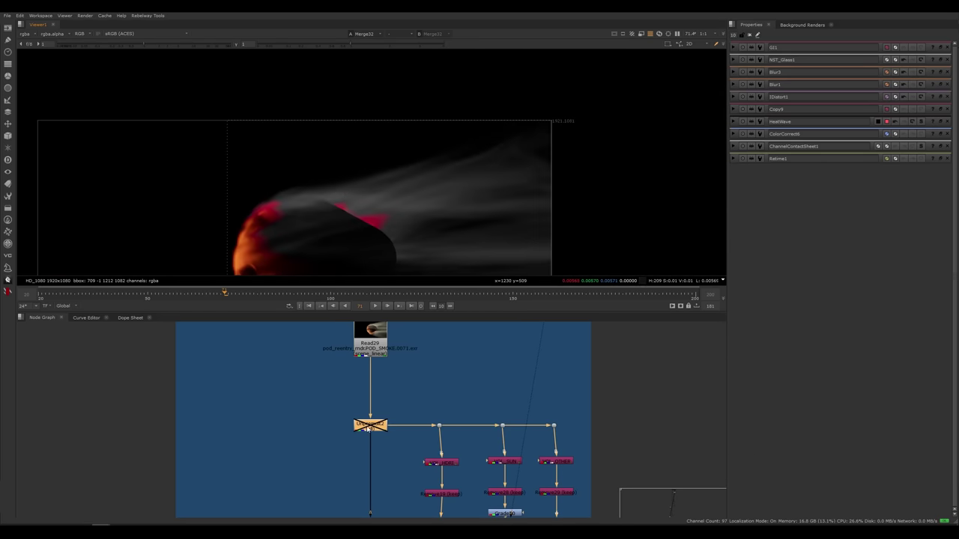
pyautogui.press('d')
pyautogui.moveTo(400, 265); pyautogui.dragTo(385, 242, button='middle')
pyautogui.moveTo(435, 416); pyautogui.dragTo(400, 331, button='middle')
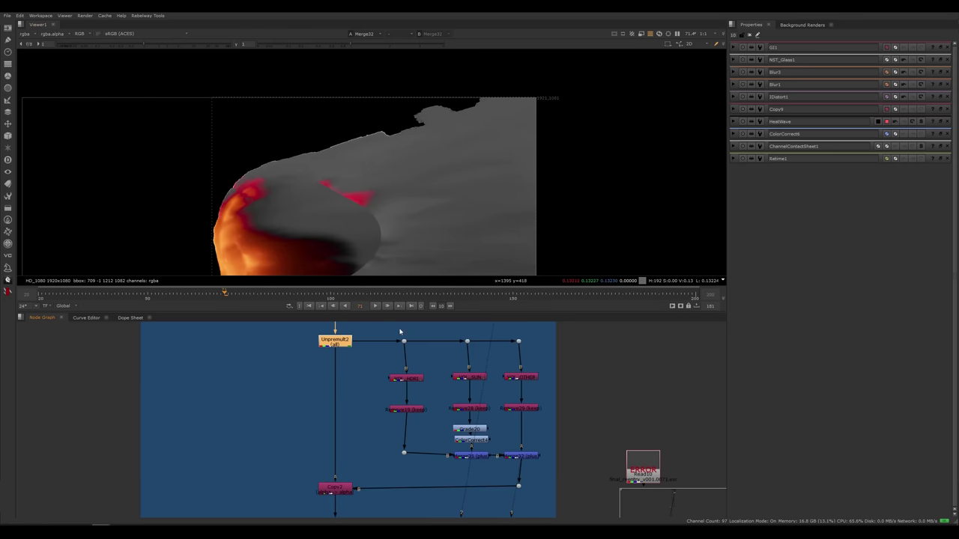
# Step: View the Unpremult2 result of the smoke render
pyautogui.click(521, 455)
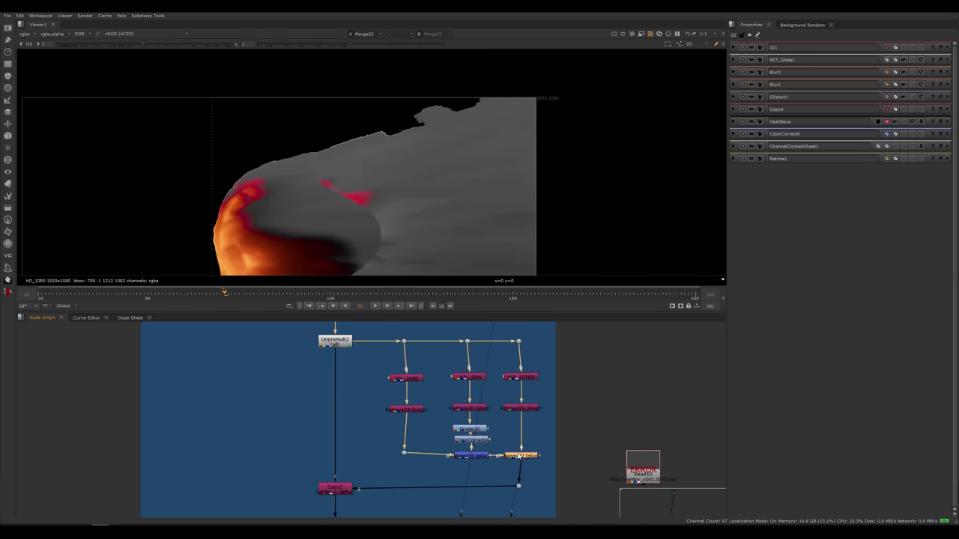
pyautogui.click(517, 385)
pyautogui.click(334, 343)
pyautogui.press('1')
pyautogui.click(354, 361)
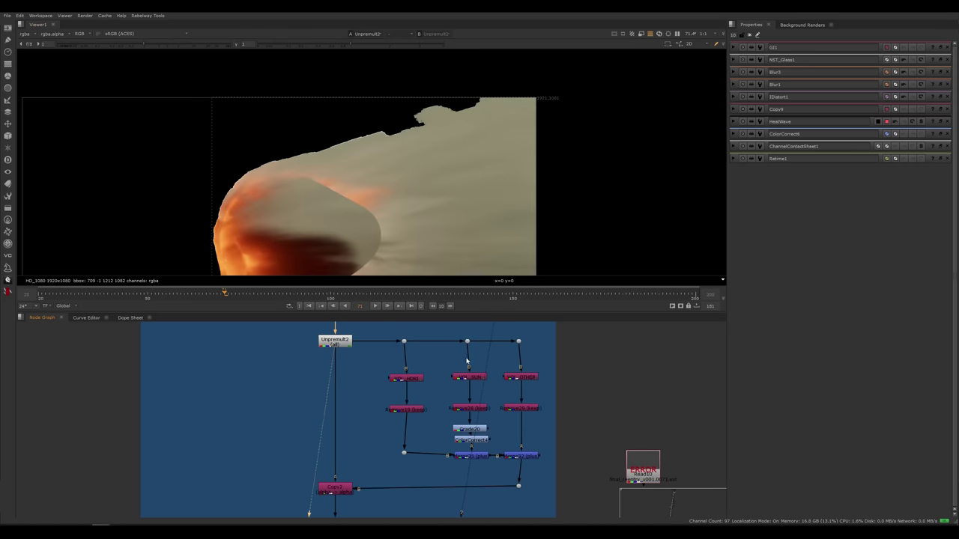
# Step: View the VOL_OTHER light pass and open its shuffle settings
pyautogui.click(520, 374)
pyautogui.press('1')
pyautogui.moveTo(535, 421); pyautogui.dragTo(523, 373, button='middle')
pyautogui.moveTo(376, 228); pyautogui.dragTo(373, 144, button='middle')
pyautogui.scroll(2, 303, 214)
pyautogui.click(513, 361)
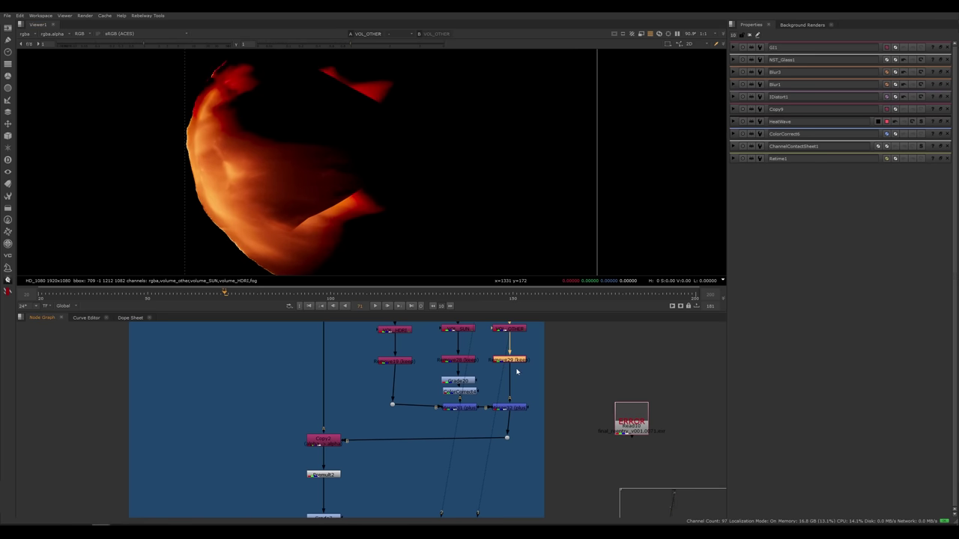
pyautogui.moveTo(521, 336); pyautogui.dragTo(515, 390, button='middle')
pyautogui.click(516, 384)
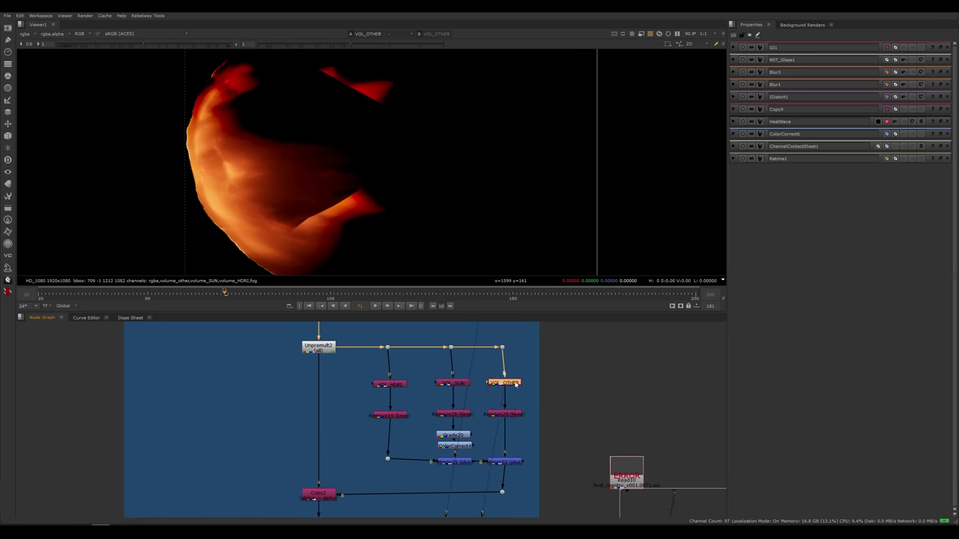
pyautogui.doubleClick(516, 384)
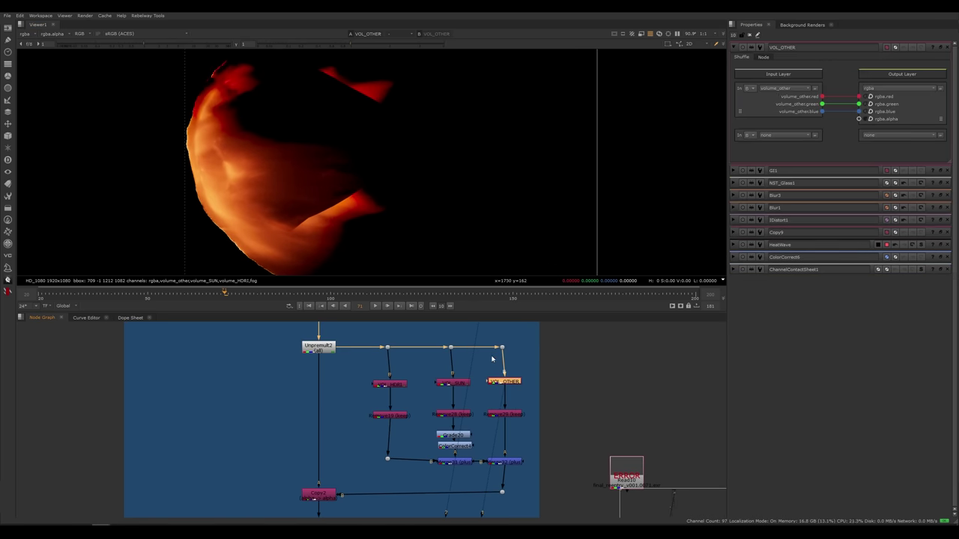
# Step: View the VOL_SUN, VOL_HDRI and VOL_OTHER light passes one after another
pyautogui.click(459, 386)
pyautogui.press('1')
pyautogui.click(501, 388)
pyautogui.click(389, 384)
pyautogui.press('1')
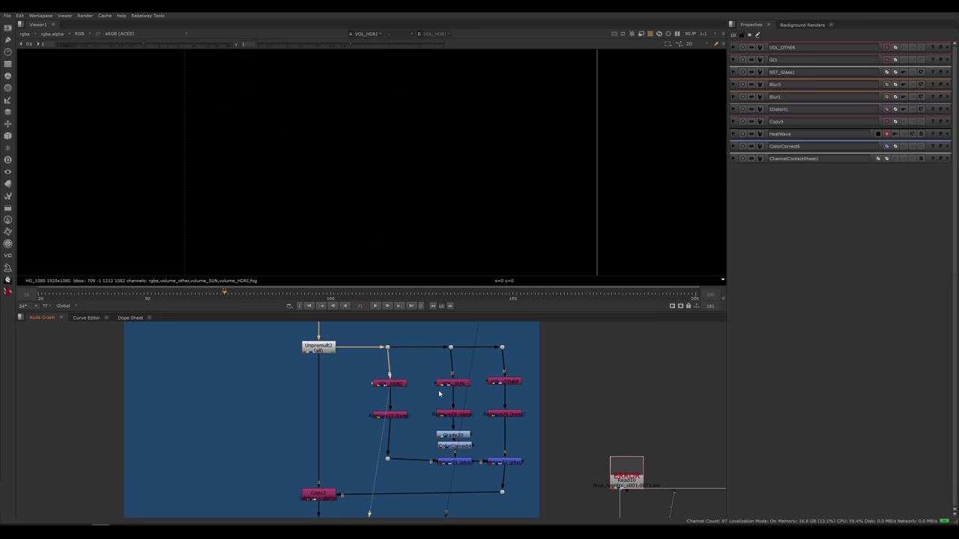
pyautogui.click(452, 383)
pyautogui.press('1')
pyautogui.click(504, 381)
pyautogui.press('1')
pyautogui.click(512, 419)
pyautogui.click(506, 462)
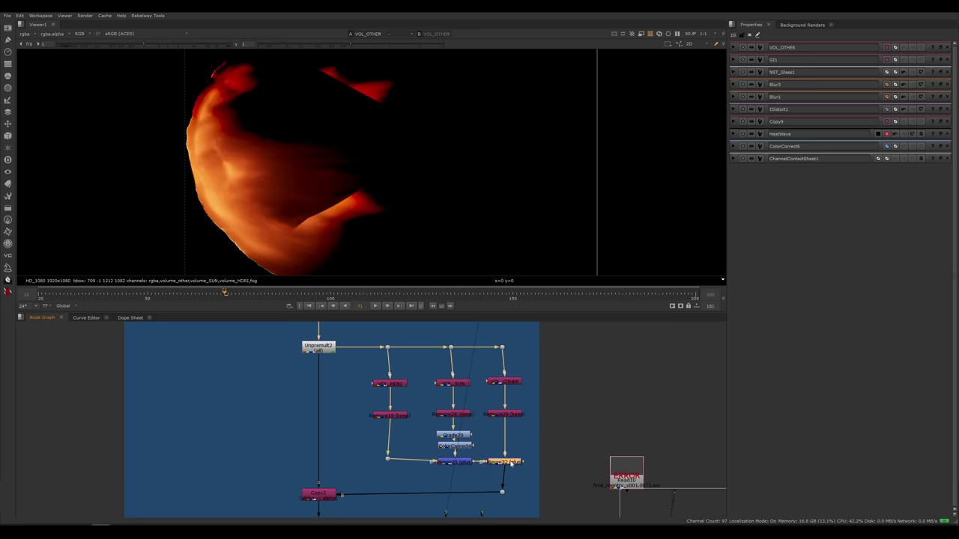
# Step: View the combined smoke lights in Merge32, followed by the Copy2 result
pyautogui.press('1')
pyautogui.moveTo(525, 440); pyautogui.dragTo(528, 378, button='middle')
pyautogui.click(462, 375)
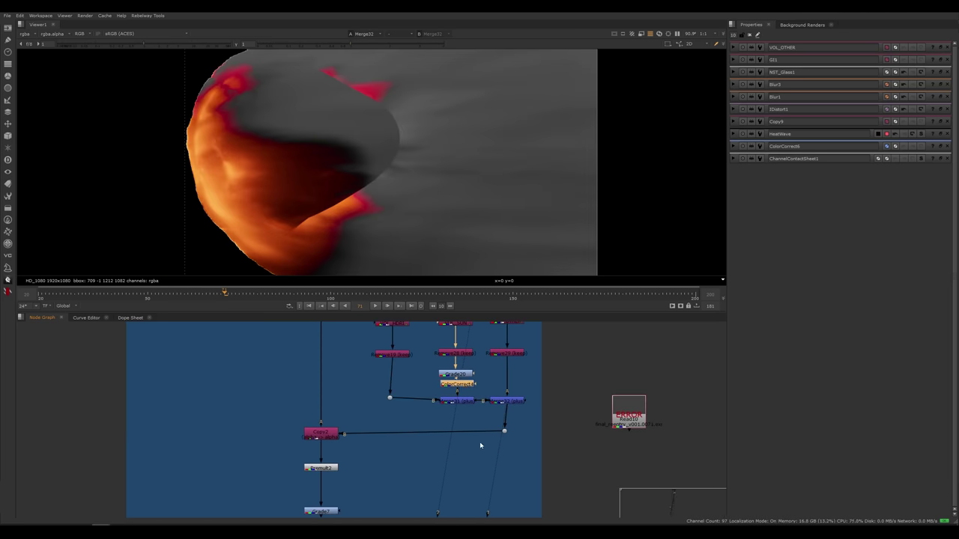
pyautogui.moveTo(481, 446); pyautogui.dragTo(481, 428, button='middle')
pyautogui.click(330, 419)
pyautogui.press('1')
pyautogui.moveTo(327, 418); pyautogui.dragTo(346, 461, button='middle')
pyautogui.scroll(-10, 389, 180)
# Step: Open Copy2 and Merge32, compare the alpha of Merge32, Unpremult2 and Copy2, and return the viewer to RGB
pyautogui.doubleClick(342, 466)
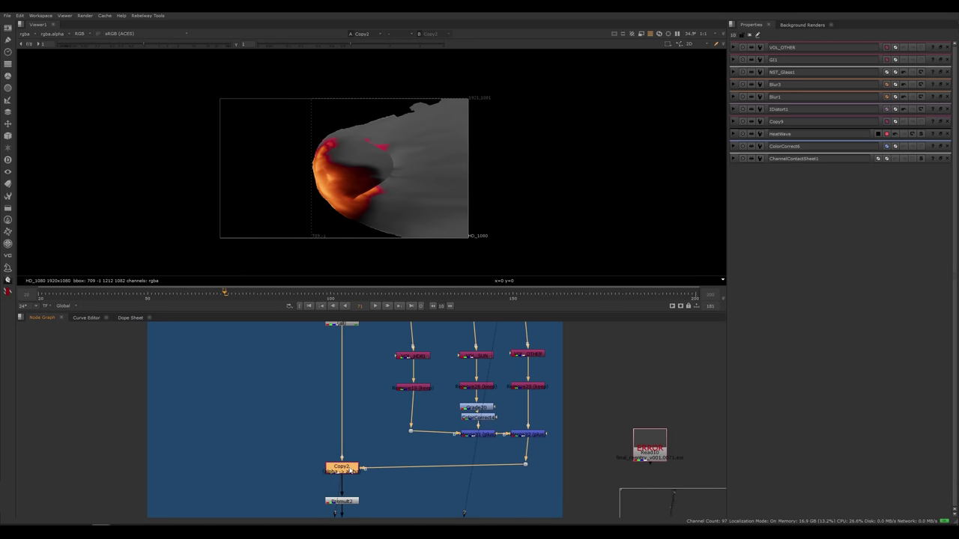
pyautogui.doubleClick(529, 433)
pyautogui.press('1')
pyautogui.moveTo(346, 325); pyautogui.dragTo(346, 362, button='middle')
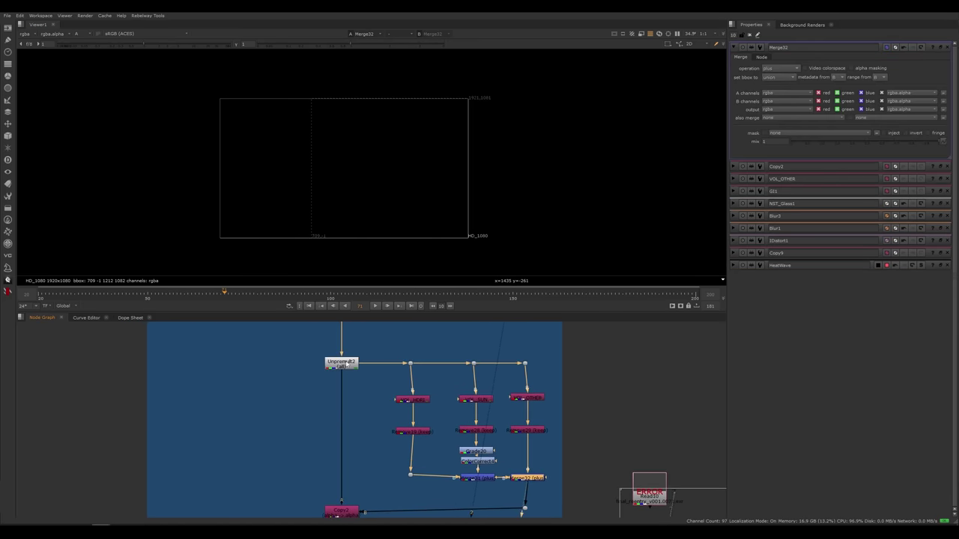
pyautogui.click(345, 364)
pyautogui.press('1')
pyautogui.moveTo(357, 466); pyautogui.dragTo(353, 385, button='middle')
pyautogui.click(342, 434)
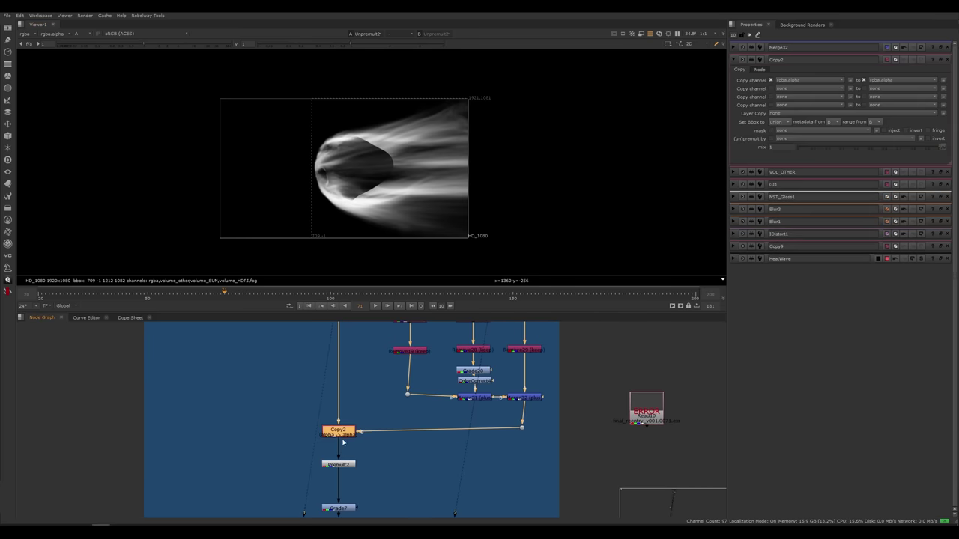
pyautogui.press('1')
pyautogui.click(366, 418)
pyautogui.press('a')
# Step: View Premult2 and switch it off and on repeatedly to compare the smoke's edges
pyautogui.moveTo(363, 447); pyautogui.dragTo(358, 394, button='middle')
pyautogui.click(344, 416)
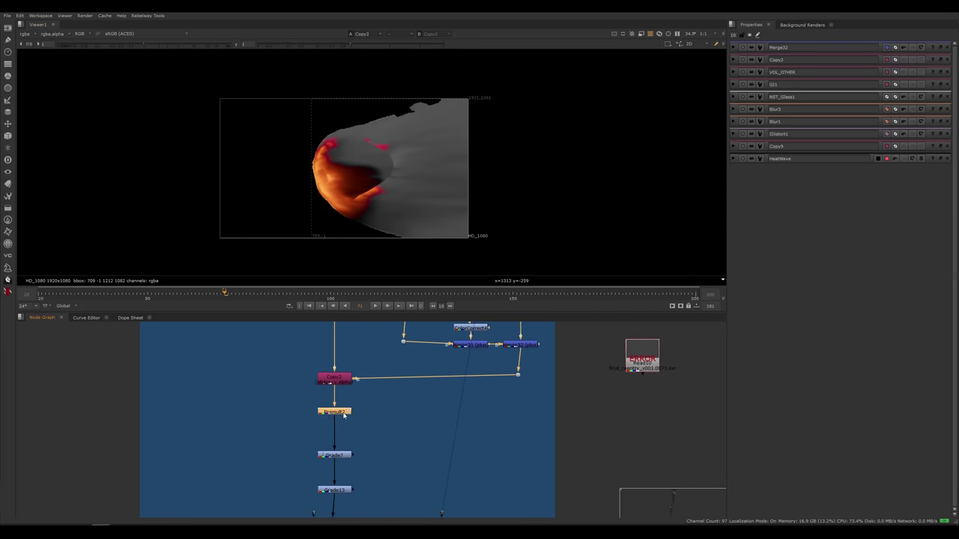
pyautogui.press('1')
pyautogui.scroll(3, 401, 235)
pyautogui.click(346, 414)
pyautogui.press('d')
pyautogui.press('d')
pyautogui.press('d')
pyautogui.press('d')
pyautogui.press('d')
pyautogui.press('d')
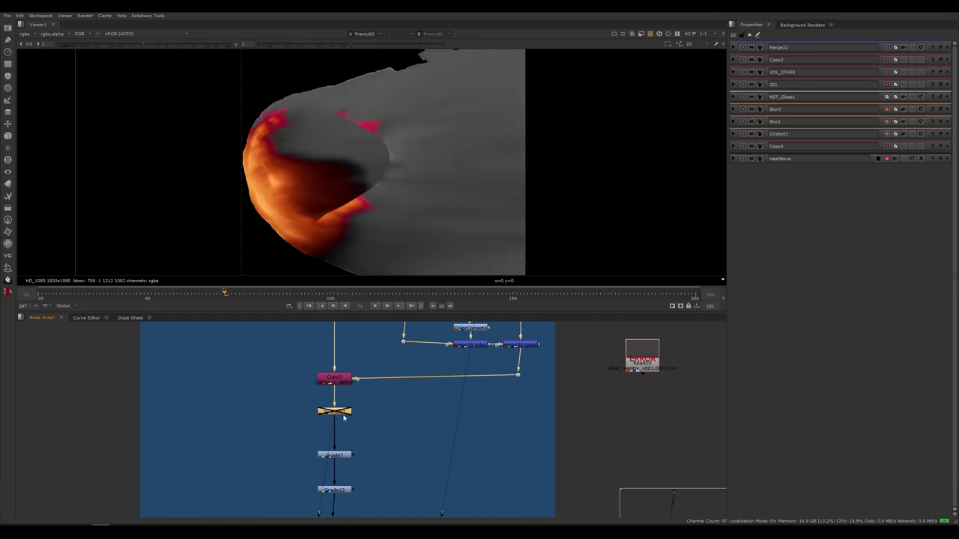
# Step: Compare the original smoke render in Read29 with the Premult2 result
pyautogui.moveTo(373, 387); pyautogui.dragTo(370, 511, button='middle')
pyautogui.moveTo(357, 329); pyautogui.dragTo(365, 350, button='middle')
pyautogui.click(337, 385)
pyautogui.press('1')
pyautogui.moveTo(358, 498); pyautogui.dragTo(352, 314, button='middle')
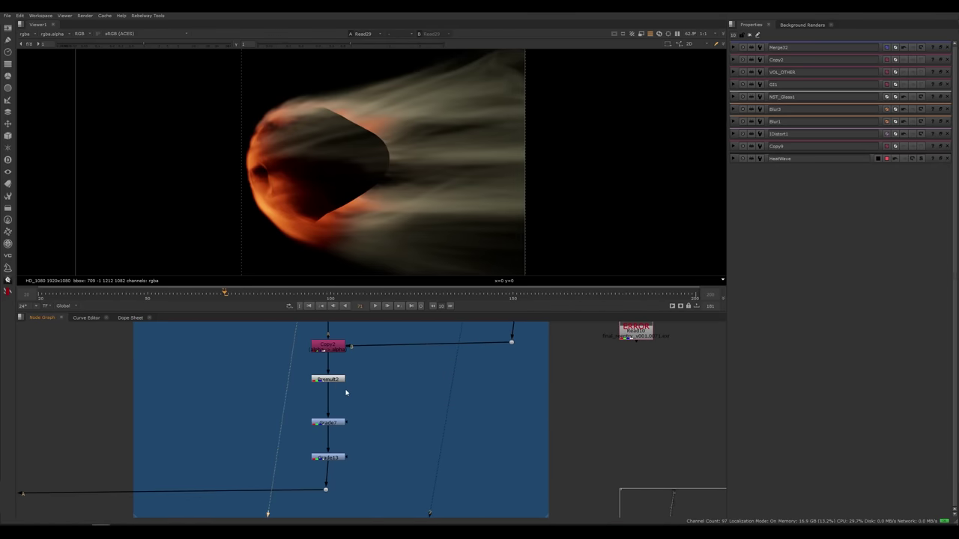
pyautogui.click(344, 384)
pyautogui.press('1')
# Step: View the smoke's final grades in turn, Grade7 and Grade13
pyautogui.moveTo(345, 385); pyautogui.dragTo(349, 459, button='middle')
pyautogui.scroll(-4, 350, 460)
pyautogui.moveTo(458, 348); pyautogui.dragTo(292, 464)
pyautogui.click(364, 484)
pyautogui.scroll(4, 381, 462)
pyautogui.moveTo(380, 462); pyautogui.dragTo(437, 355, button='middle')
pyautogui.click(367, 394)
pyautogui.press('1')
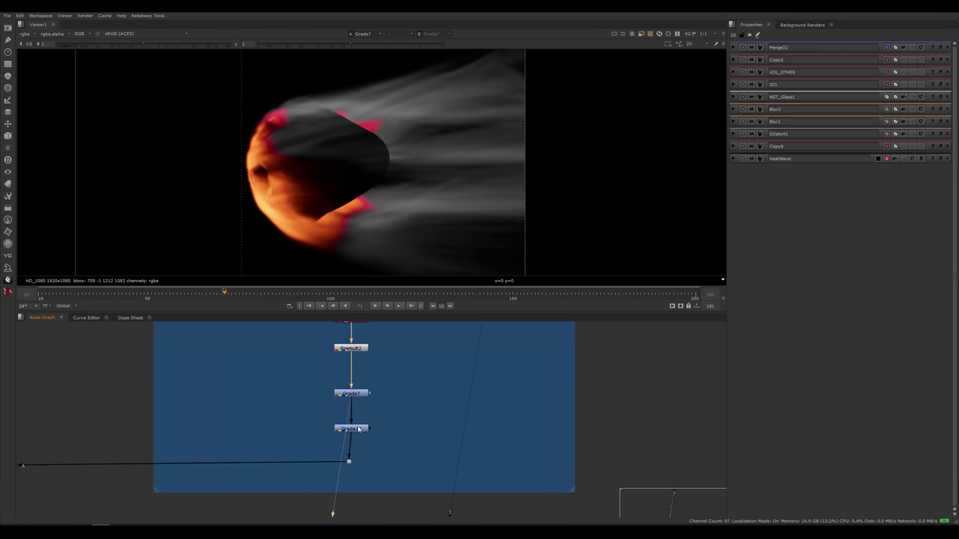
pyautogui.scroll(-6, 420, 397)
pyautogui.moveTo(236, 416); pyautogui.dragTo(360, 433, button='middle')
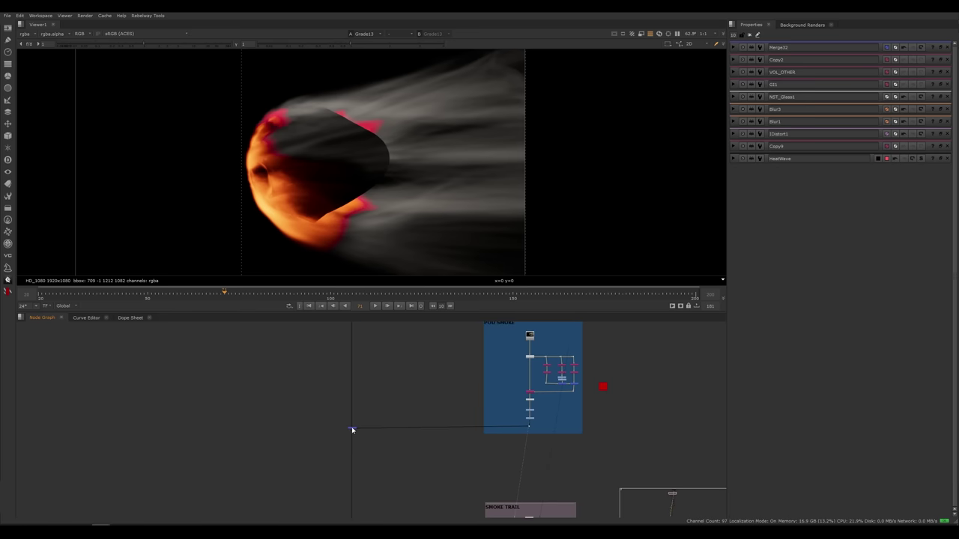
# Step: Follow the smoke branch to Merge20 and view the smoke merged with the pod
pyautogui.scroll(3, 533, 413)
pyautogui.moveTo(543, 405); pyautogui.dragTo(480, 456)
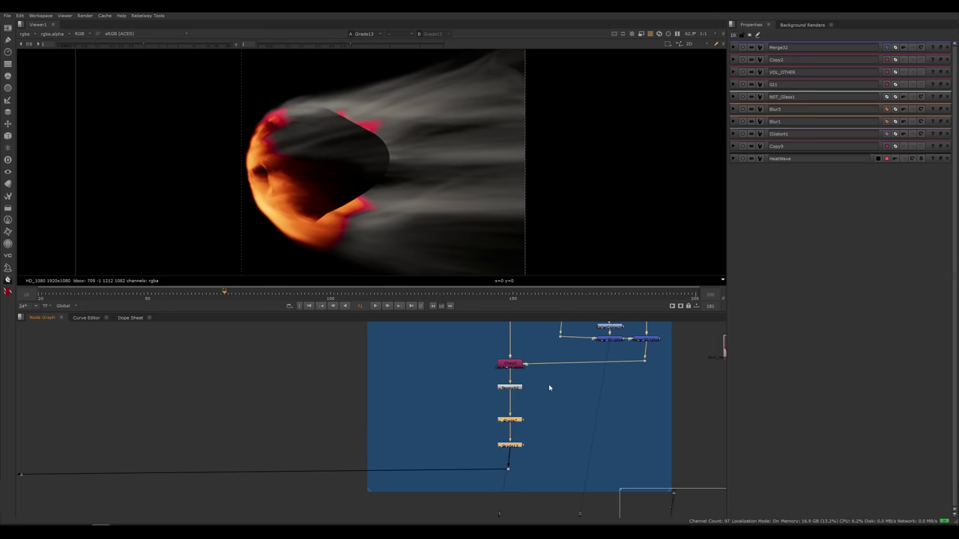
pyautogui.click(645, 364)
pyautogui.moveTo(606, 352); pyautogui.dragTo(551, 385)
pyautogui.moveTo(255, 435); pyautogui.dragTo(495, 372, button='middle')
pyautogui.moveTo(260, 387); pyautogui.dragTo(200, 429)
pyautogui.press('1')
# Step: View the smoke trail's Read1 render and its unpremultiplied result
pyautogui.scroll(-7, 332, 385)
pyautogui.moveTo(355, 467); pyautogui.dragTo(321, 399, button='middle')
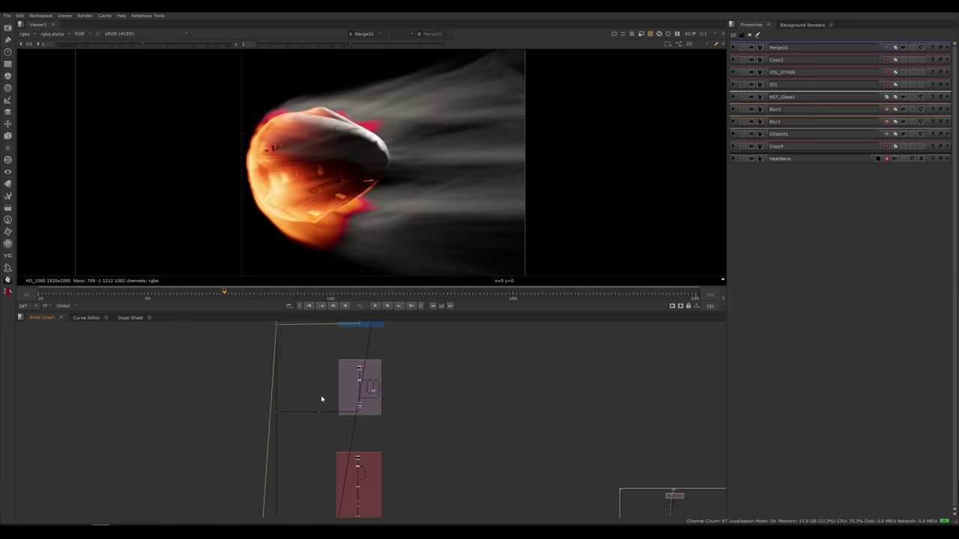
pyautogui.scroll(-5, 321, 399)
pyautogui.scroll(3, 370, 412)
pyautogui.click(374, 348)
pyautogui.press('1')
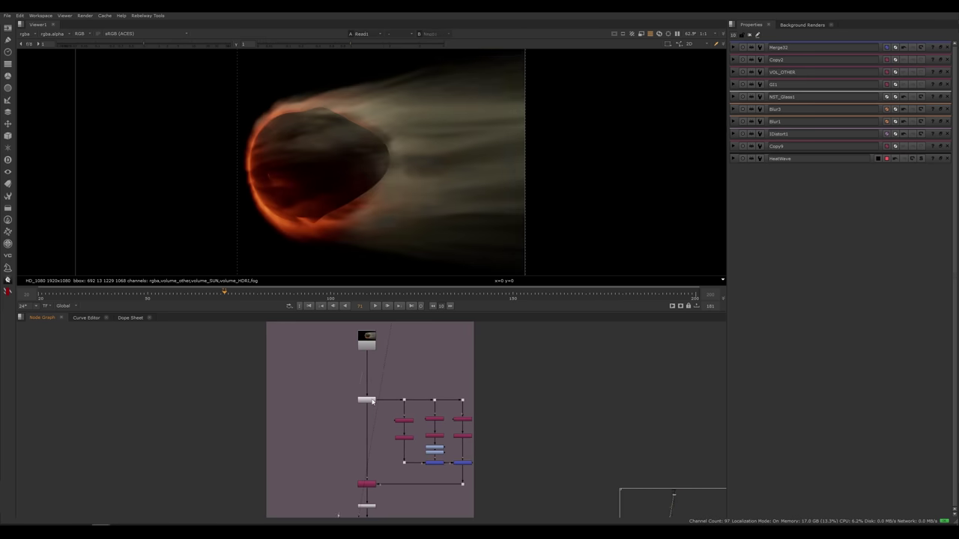
pyautogui.click(370, 400)
pyautogui.press('1')
# Step: View the smoke trail's copy, premult and first grade nodes in turn
pyautogui.moveTo(386, 463); pyautogui.dragTo(379, 395, button='middle')
pyautogui.click(365, 419)
pyautogui.press('1')
pyautogui.click(363, 440)
pyautogui.press('1')
pyautogui.click(362, 456)
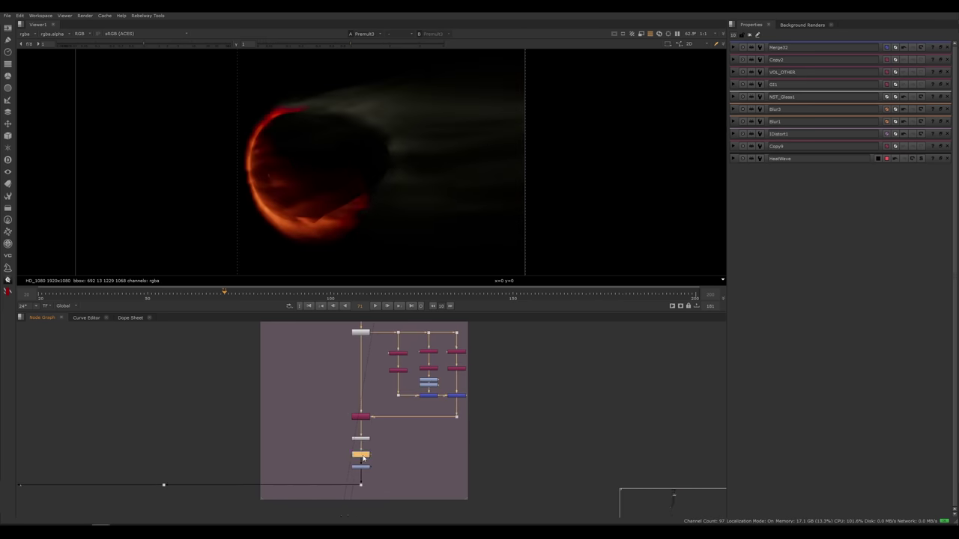
pyautogui.press('1')
# Step: View the merge that adds the smoke trail to the main comp
pyautogui.moveTo(310, 443); pyautogui.dragTo(559, 386, button='middle')
pyautogui.moveTo(249, 401); pyautogui.dragTo(187, 466)
pyautogui.press('1')
# Step: View the main fire's Read2 render and its Unpremult5 result
pyautogui.moveTo(311, 477); pyautogui.dragTo(206, 333, button='middle')
pyautogui.moveTo(420, 513); pyautogui.dragTo(313, 341, button='middle')
pyautogui.click(387, 355)
pyautogui.press('1')
pyautogui.scroll(3, 400, 408)
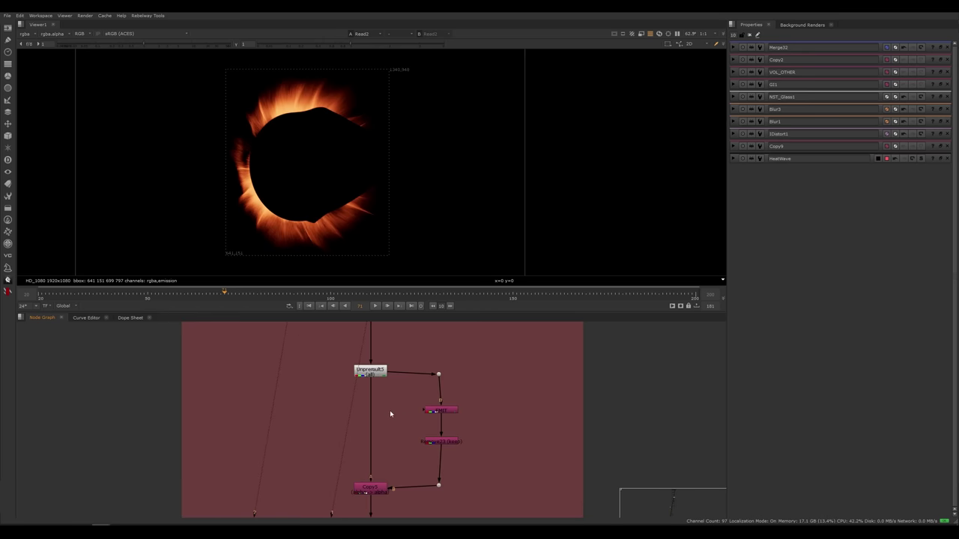
pyautogui.click(371, 371)
pyautogui.press('1')
# Step: View the main fire's Remove node and Copy5, and select them together with the EMIT shuffle
pyautogui.moveTo(437, 454); pyautogui.dragTo(433, 411, button='middle')
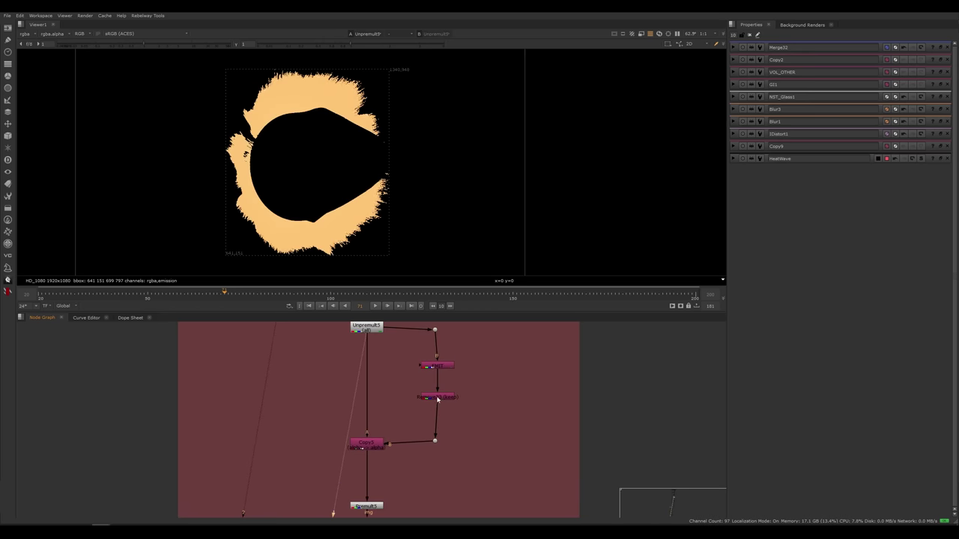
pyautogui.click(438, 400)
pyautogui.press('1')
pyautogui.click(372, 446)
pyautogui.press('1')
pyautogui.moveTo(482, 350); pyautogui.dragTo(322, 457)
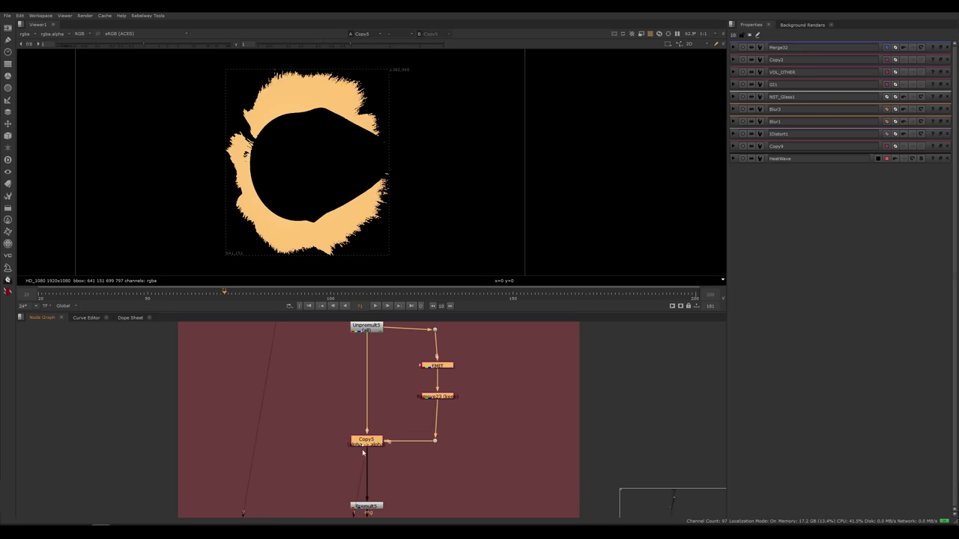
# Step: View the re-premultiplied main fire at Premult5
pyautogui.click(375, 508)
pyautogui.moveTo(375, 508); pyautogui.dragTo(380, 415, button='middle')
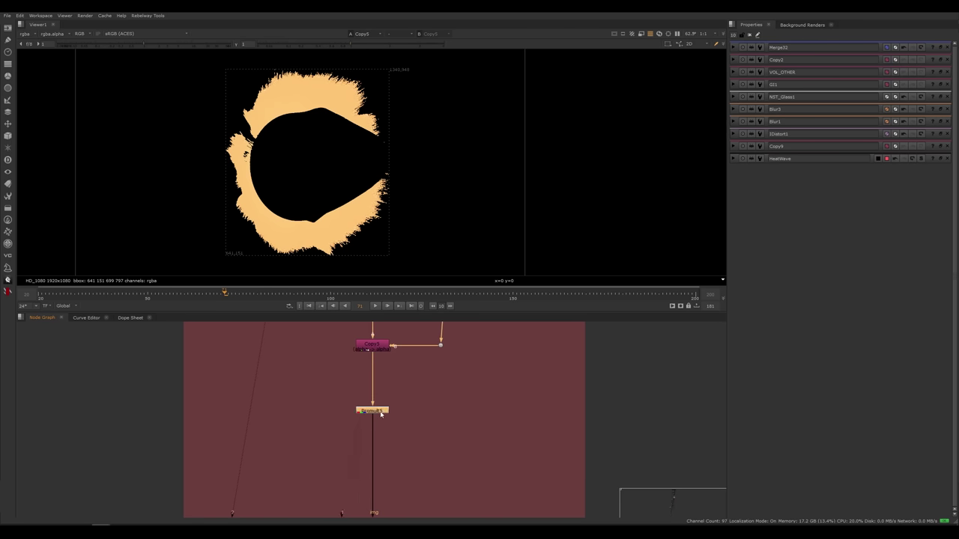
pyautogui.press('1')
pyautogui.scroll(-4, 397, 413)
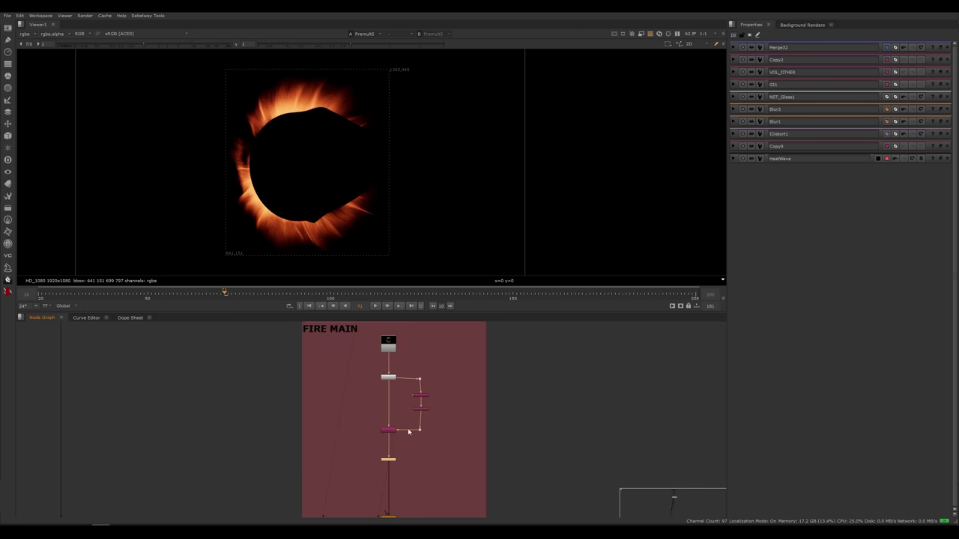
pyautogui.scroll(5, 404, 459)
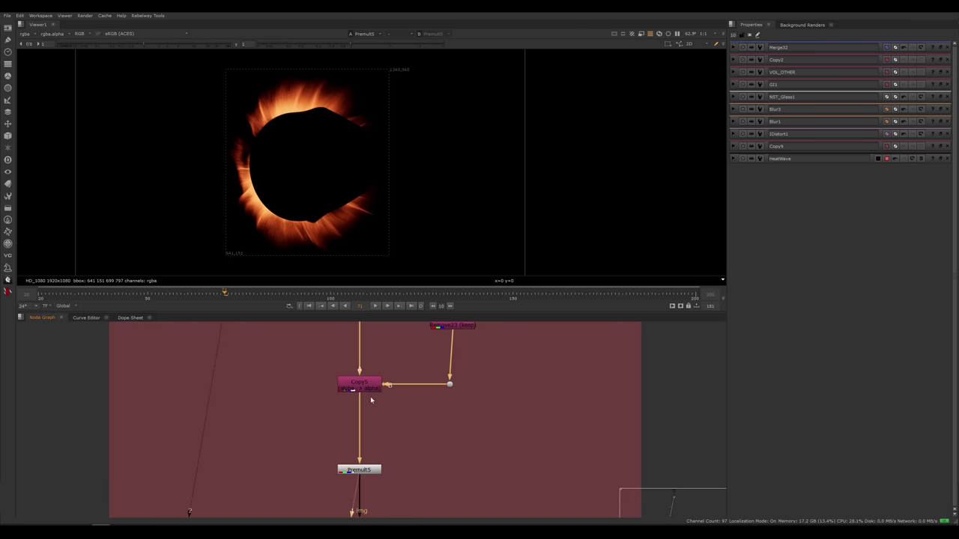
# Step: View the main fire's two Glow_Exponential nodes in turn
pyautogui.click(399, 365)
pyautogui.click(398, 427)
pyautogui.press('1')
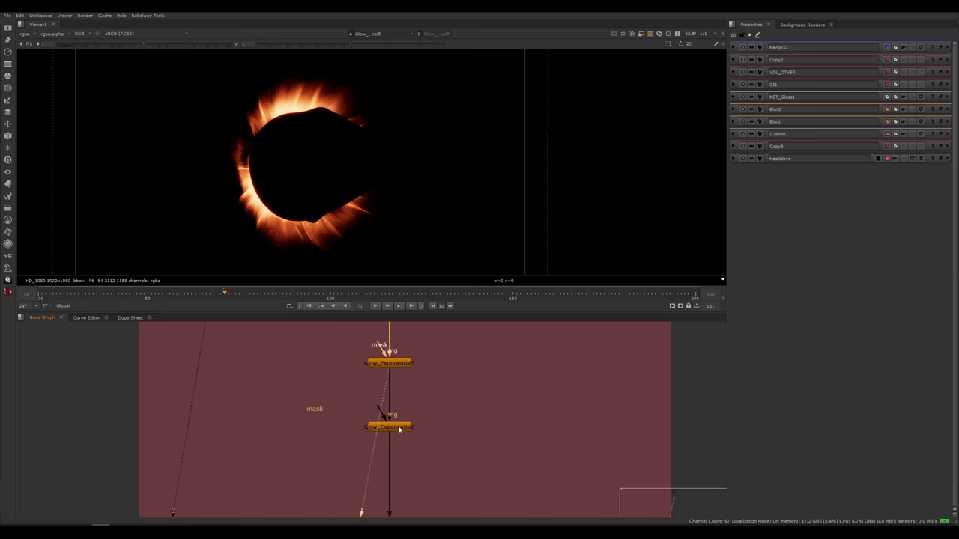
pyautogui.scroll(-1, 451, 405)
pyautogui.scroll(-3, 434, 405)
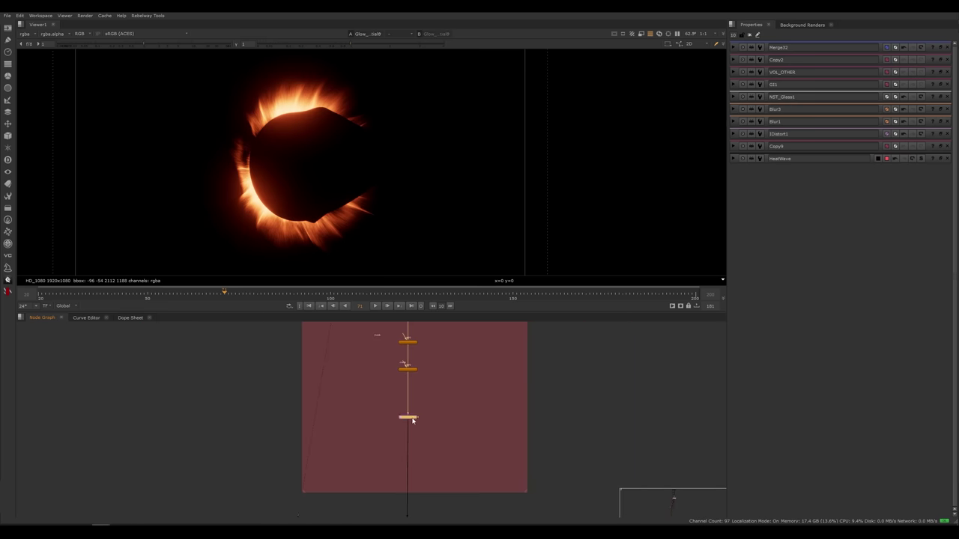
# Step: View Grade15 and examine the glow along the main fire's inner edge up close
pyautogui.press('1')
pyautogui.moveTo(423, 430); pyautogui.dragTo(405, 351, button='middle')
pyautogui.scroll(6, 287, 166)
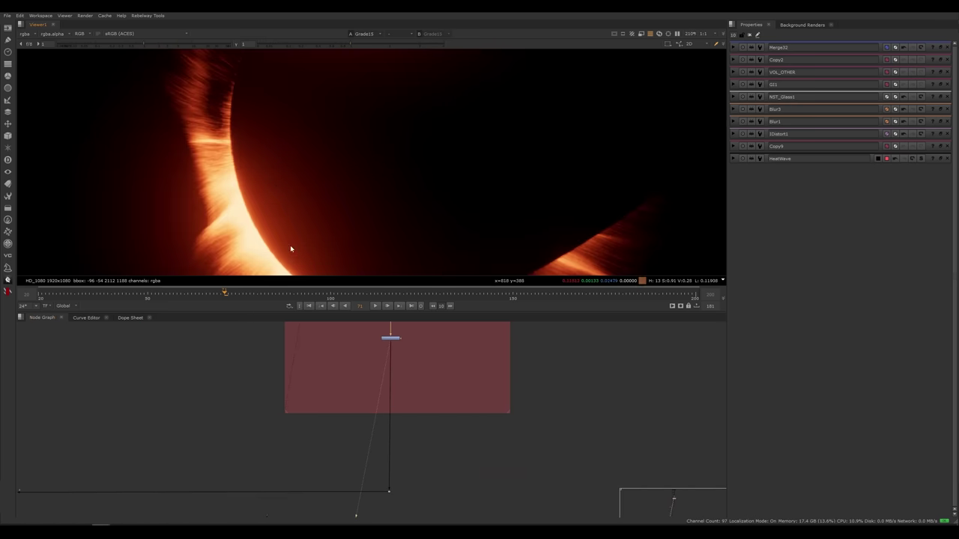
pyautogui.scroll(4, 259, 206)
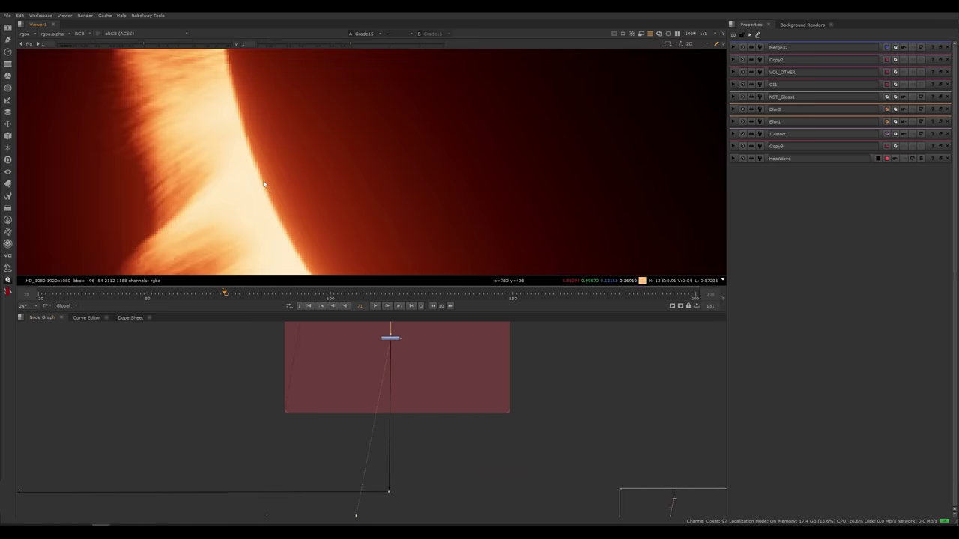
# Step: Open the upper Glow_Exponential node and switch it off and on to compare its effect on the fire's edge
pyautogui.scroll(6, 411, 398)
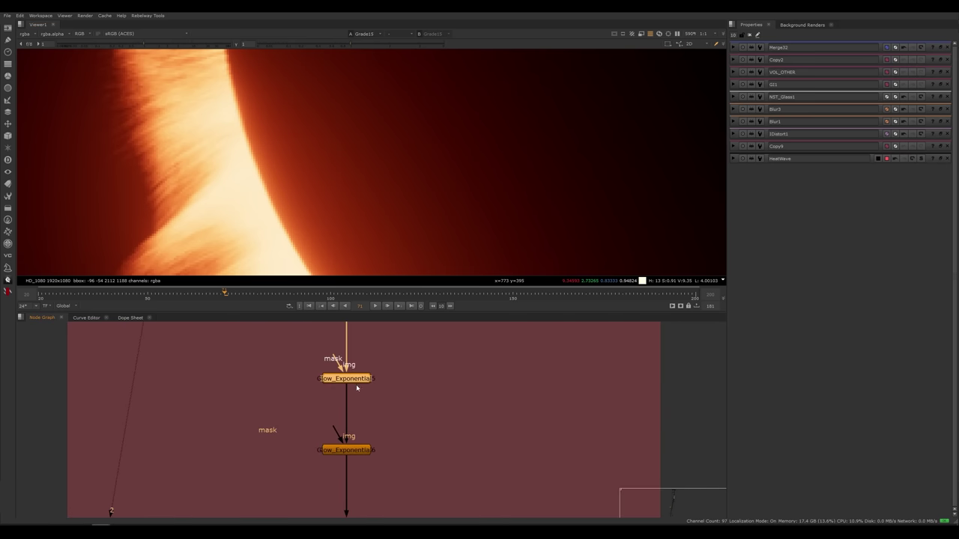
pyautogui.click(352, 378)
pyautogui.press('1')
pyautogui.doubleClick(358, 380)
pyautogui.press('d')
pyautogui.press('d')
pyautogui.press('d')
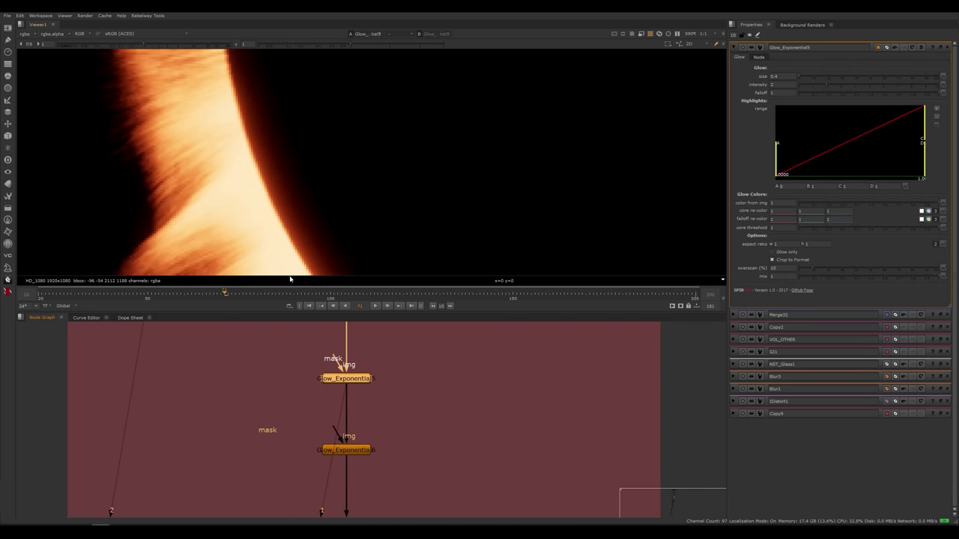
pyautogui.press('d')
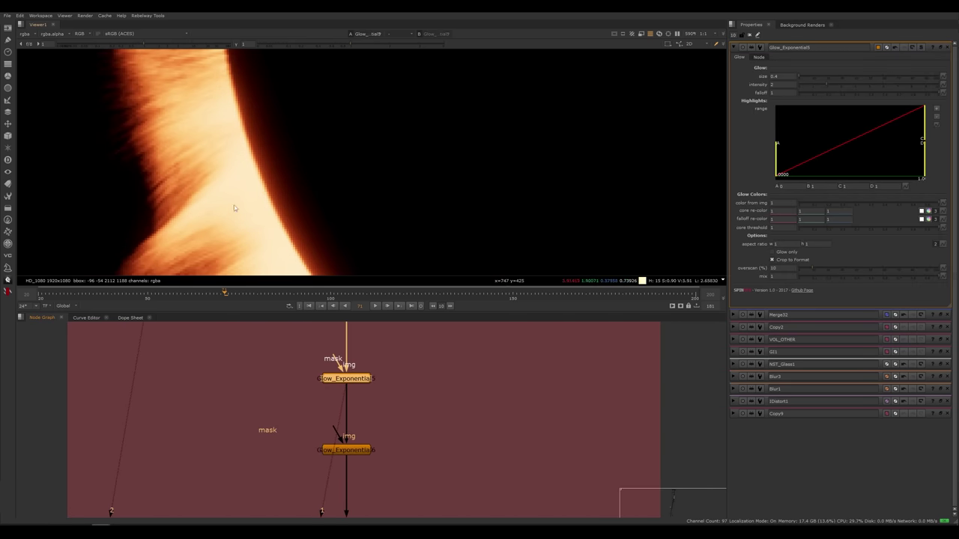
# Step: Add a standard Glow node fed by the main fire's premultiply node, place it beside the glow chain and view its result
pyautogui.scroll(-8, 368, 424)
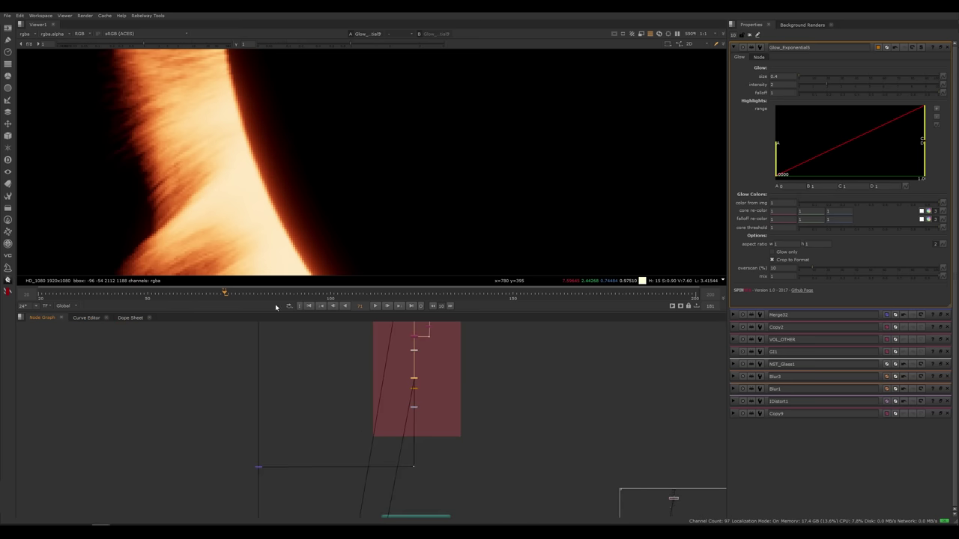
pyautogui.scroll(6, 423, 388)
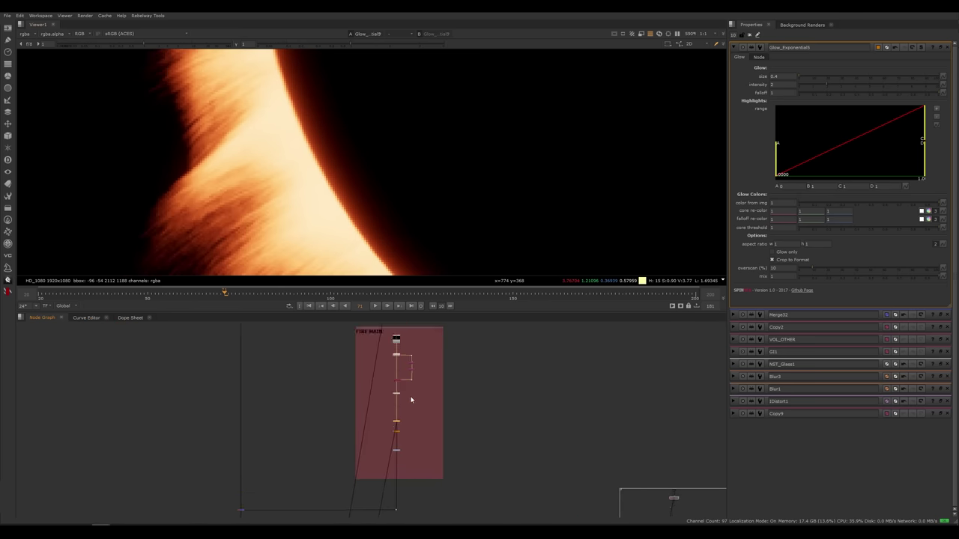
pyautogui.press('Tab')
pyautogui.write('glow')
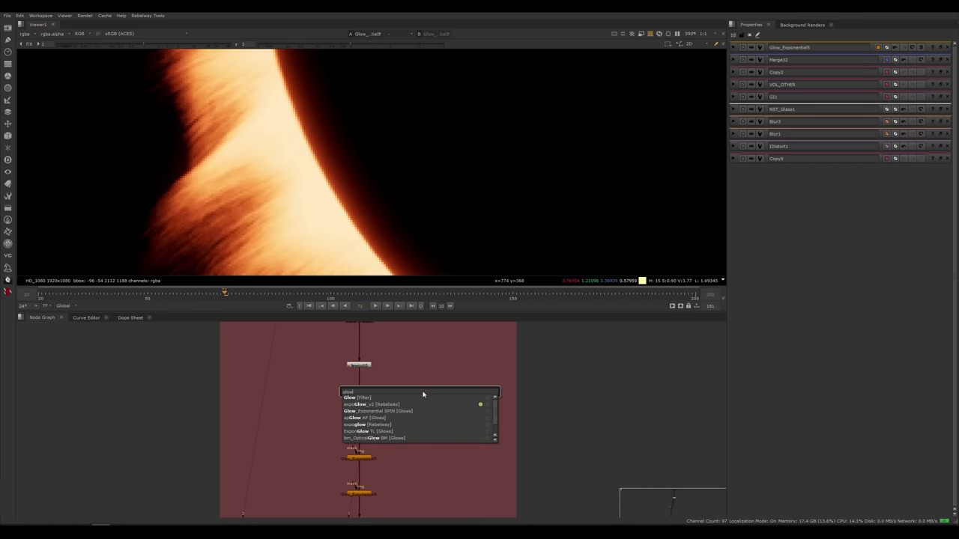
pyautogui.press('Return')
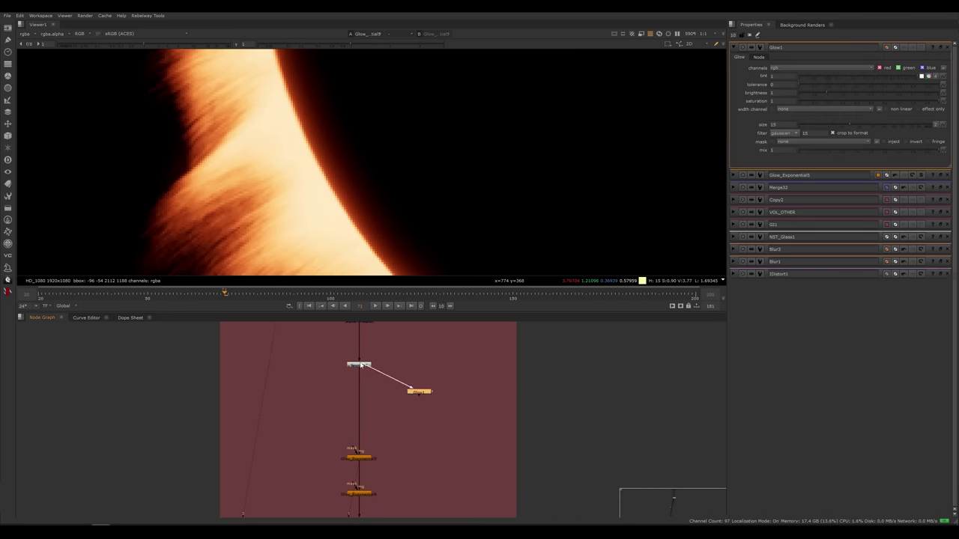
pyautogui.press('1')
pyautogui.moveTo(424, 396); pyautogui.dragTo(421, 469)
pyautogui.scroll(-3, 347, 184)
pyautogui.scroll(2, 342, 178)
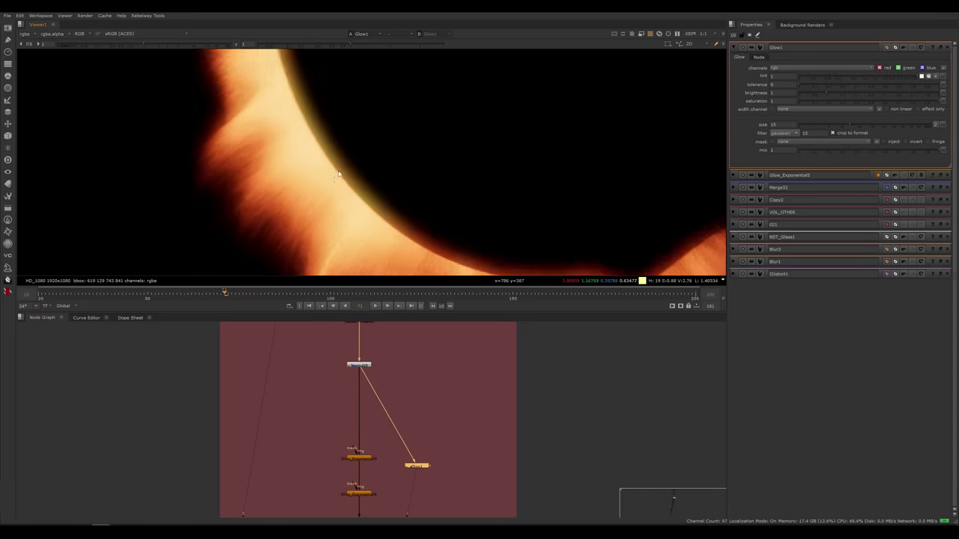
# Step: Compare the standard Glow node with the upper Glow_Exponential node by viewing them alternately at the fire's inner edge
pyautogui.moveTo(356, 190); pyautogui.dragTo(367, 202, button='middle')
pyautogui.click(365, 458)
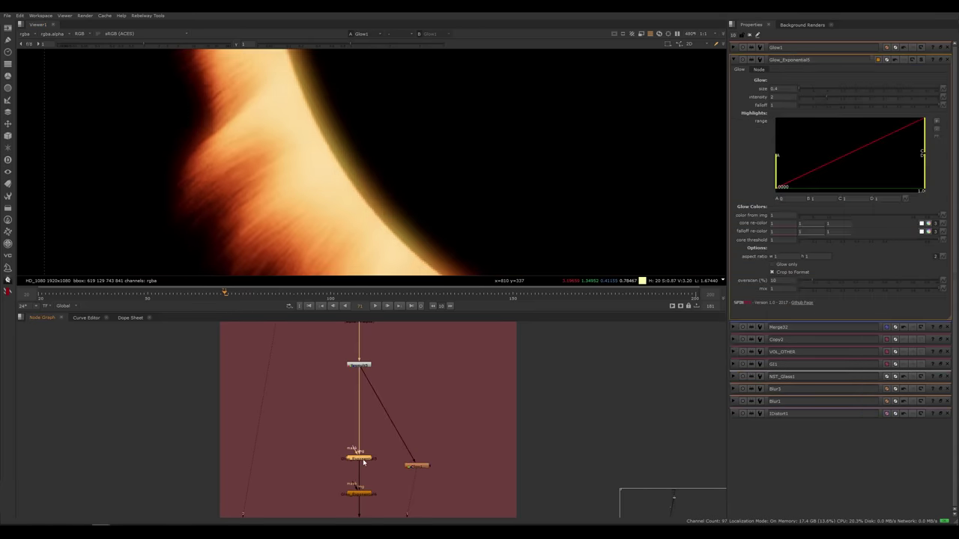
pyautogui.press('1')
pyautogui.click(416, 469)
pyautogui.click(415, 467)
pyautogui.press('1')
pyautogui.click(368, 462)
pyautogui.press('1')
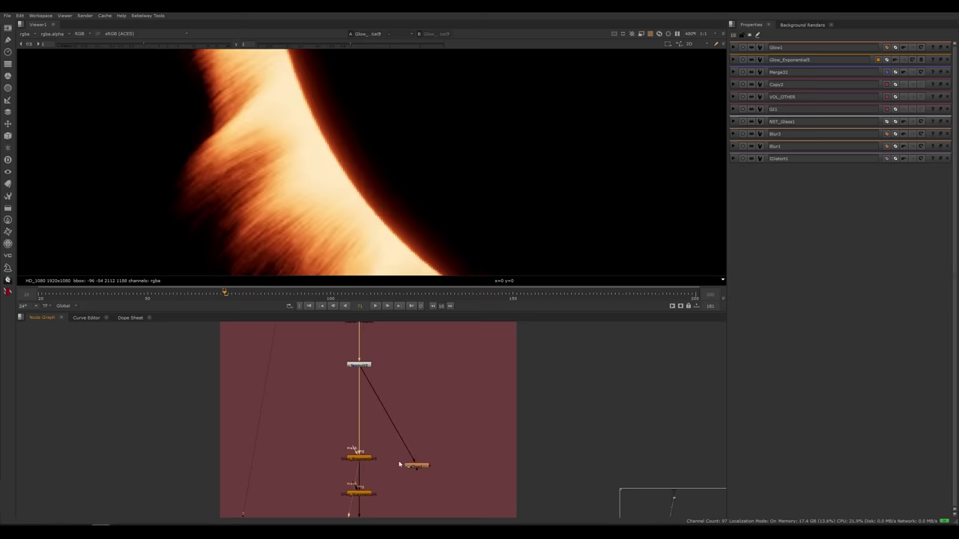
pyautogui.click(416, 467)
pyautogui.press('1')
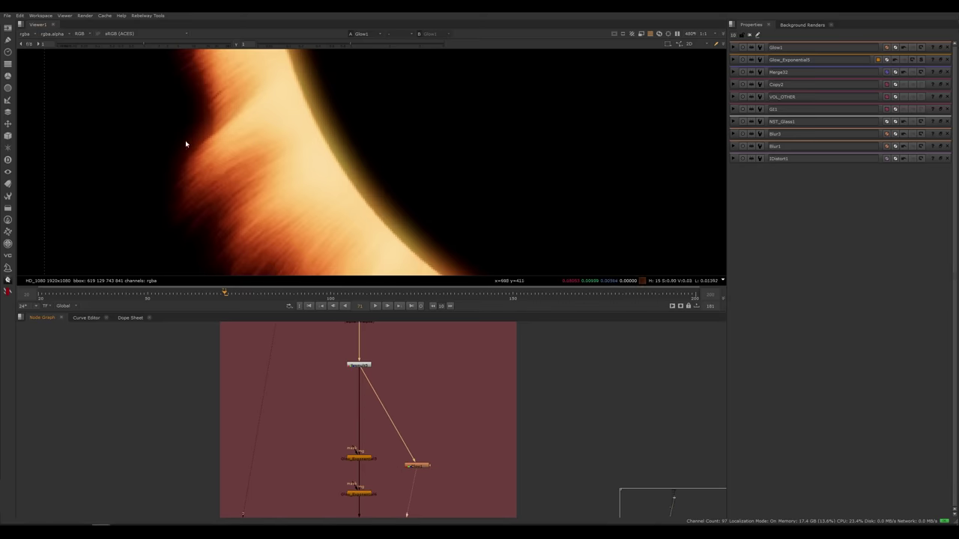
pyautogui.press('1')
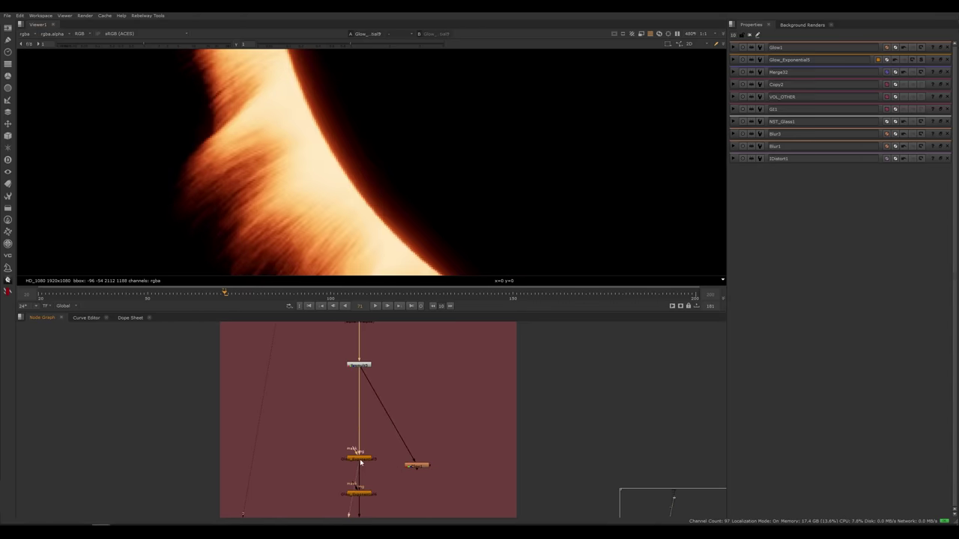
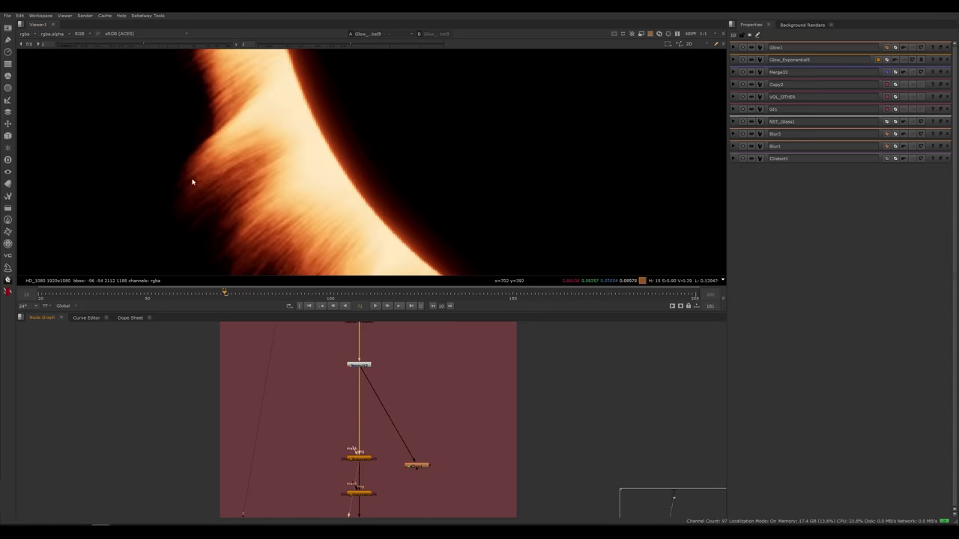
# Step: Delete the standard Glow node from the main fire branch
pyautogui.doubleClick(418, 465)
pyautogui.press('Delete')
pyautogui.scroll(-5, 418, 419)
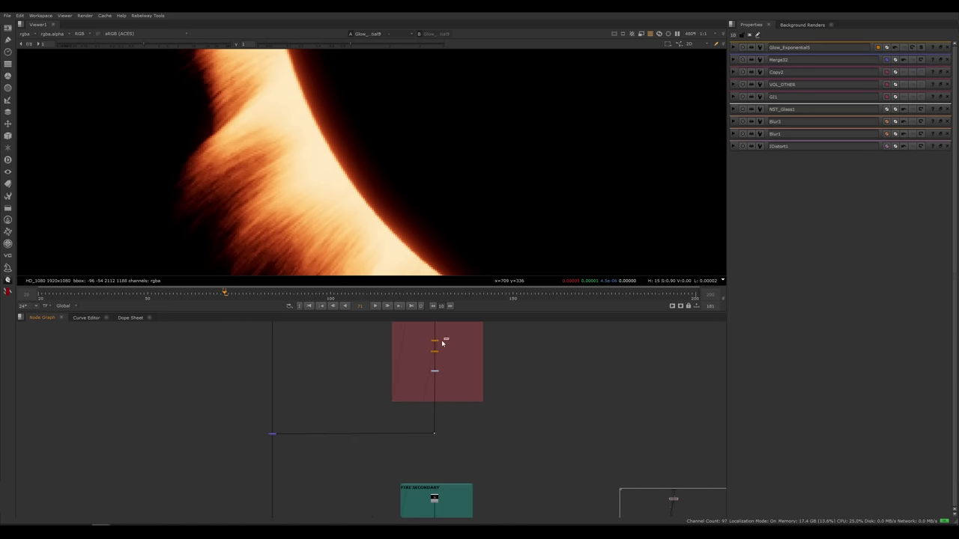
# Step: View the main fire at Grade15, followed by Merge22, which combines it with the pod and smoke
pyautogui.click(436, 350)
pyautogui.click(450, 387)
pyautogui.scroll(3, 441, 384)
pyautogui.click(433, 369)
pyautogui.press('1')
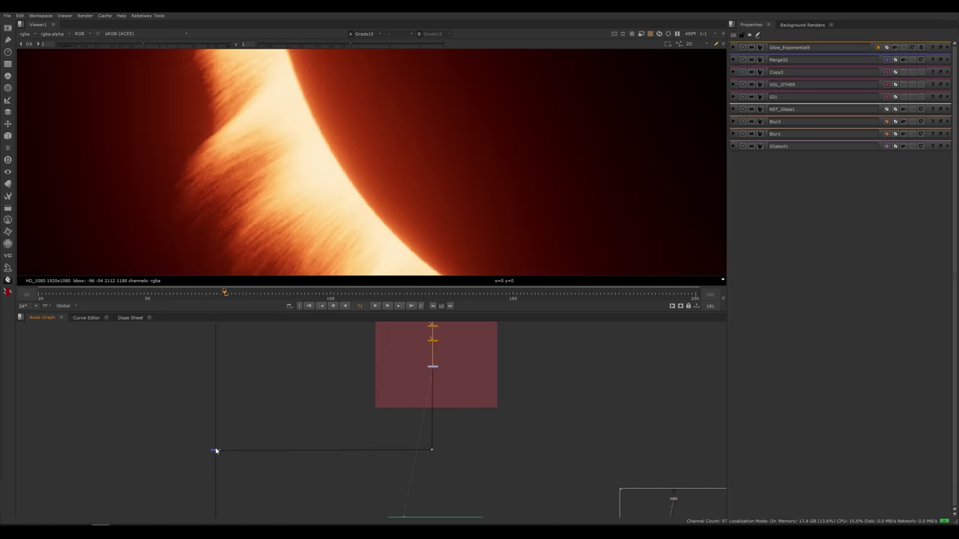
pyautogui.click(215, 450)
pyautogui.press('1')
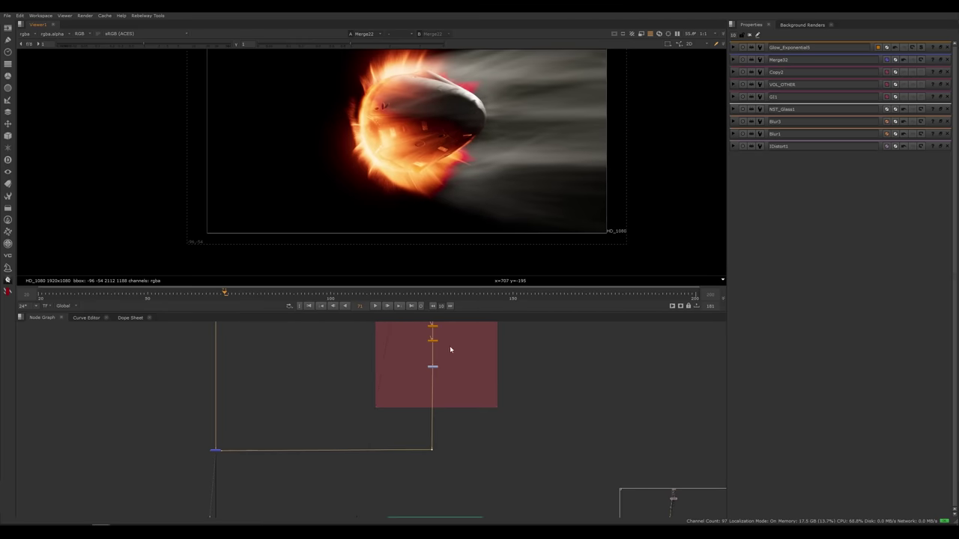
# Step: Switch the main fire's two glow nodes off and on to compare their effect on the merged pod image
pyautogui.moveTo(451, 350); pyautogui.dragTo(432, 392, button='middle')
pyautogui.moveTo(441, 358); pyautogui.dragTo(397, 400)
pyautogui.press('d')
pyautogui.press('d')
pyautogui.moveTo(400, 194); pyautogui.dragTo(373, 242, button='middle')
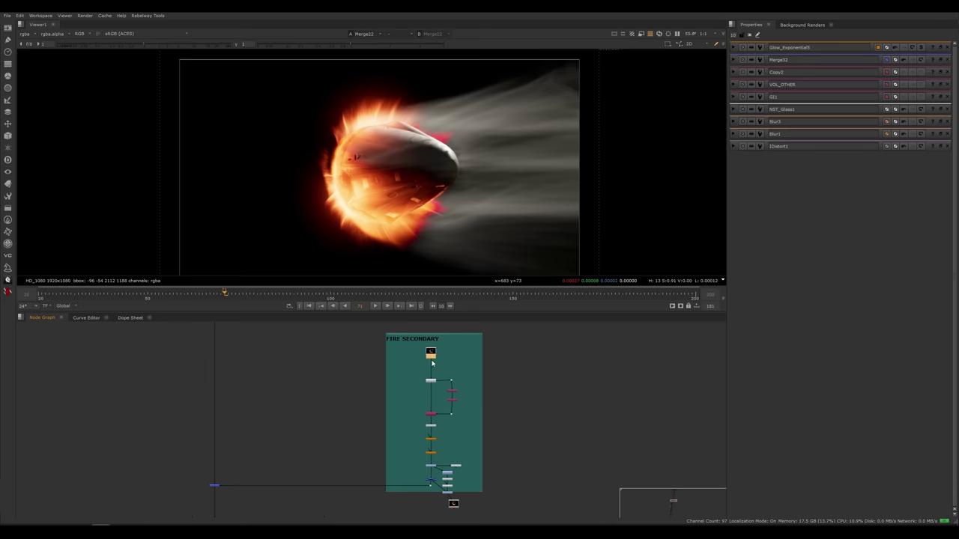
# Step: View the secondary fire branch at its upper Glow_Exponential node and at Grade16
pyautogui.moveTo(395, 389); pyautogui.dragTo(384, 360, button='middle')
pyautogui.press('1')
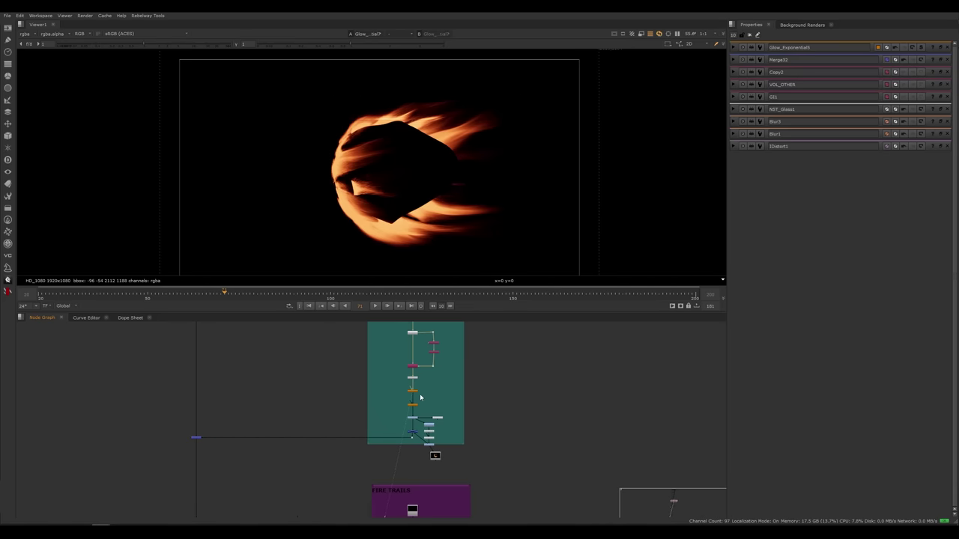
pyautogui.scroll(4, 426, 416)
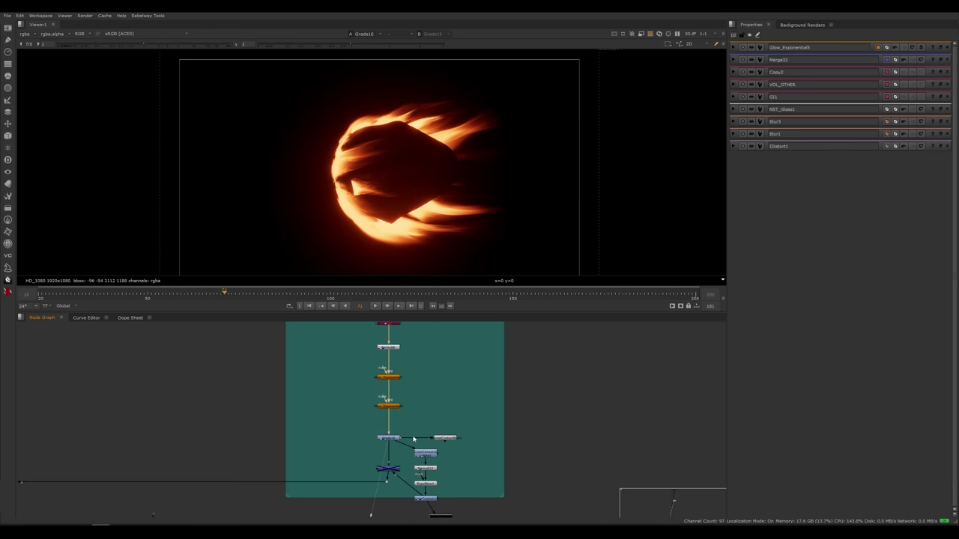
# Step: View Merge28 in the secondary fire branch, enable it and examine the added glow up close
pyautogui.click(388, 469)
pyautogui.press('1')
pyautogui.scroll(3, 380, 215)
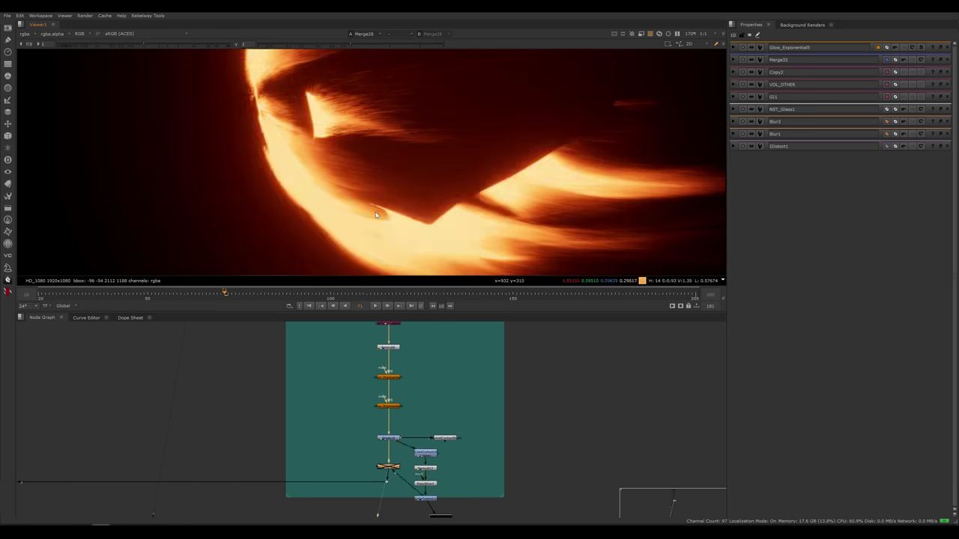
pyautogui.scroll(3, 591, 188)
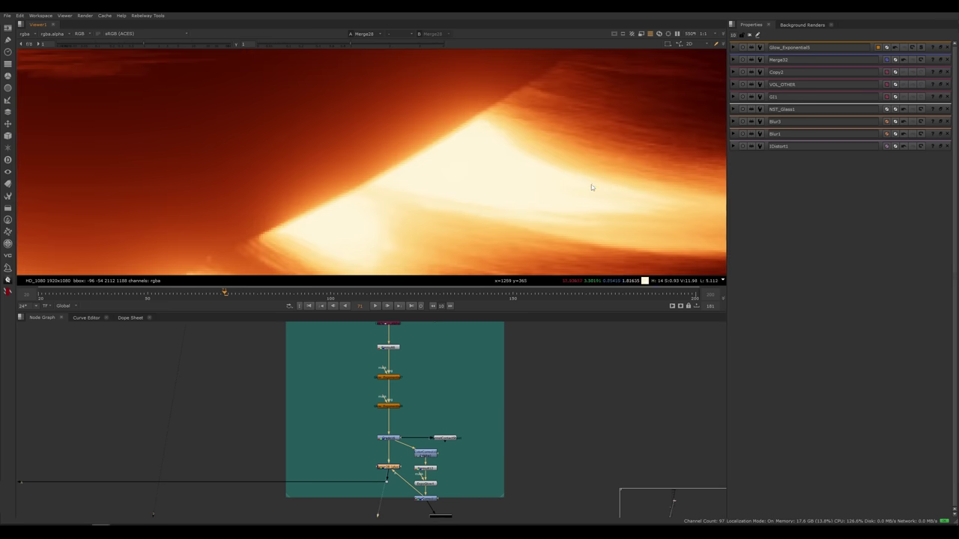
pyautogui.scroll(-3, 487, 201)
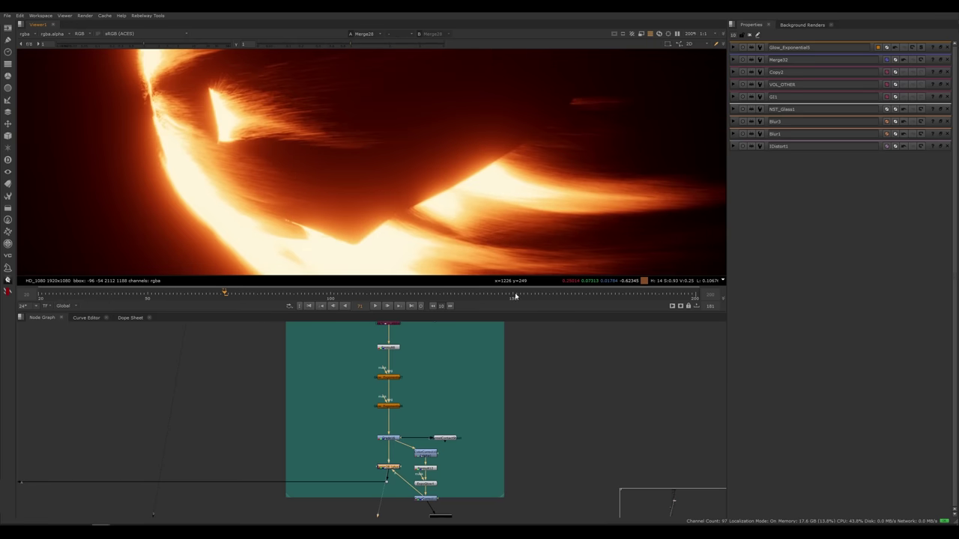
pyautogui.scroll(4, 447, 430)
# Step: Open ColorCorrect11 on the secondary fire's side branch, and open and view the alpha-only ColorCorrect10
pyautogui.doubleClick(381, 485)
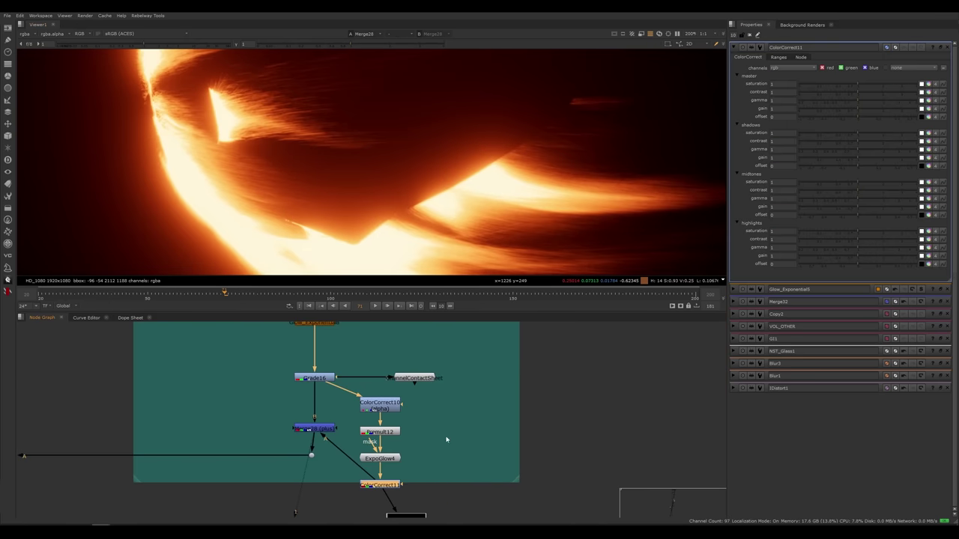
pyautogui.click(325, 429)
pyautogui.press('d')
pyautogui.doubleClick(384, 407)
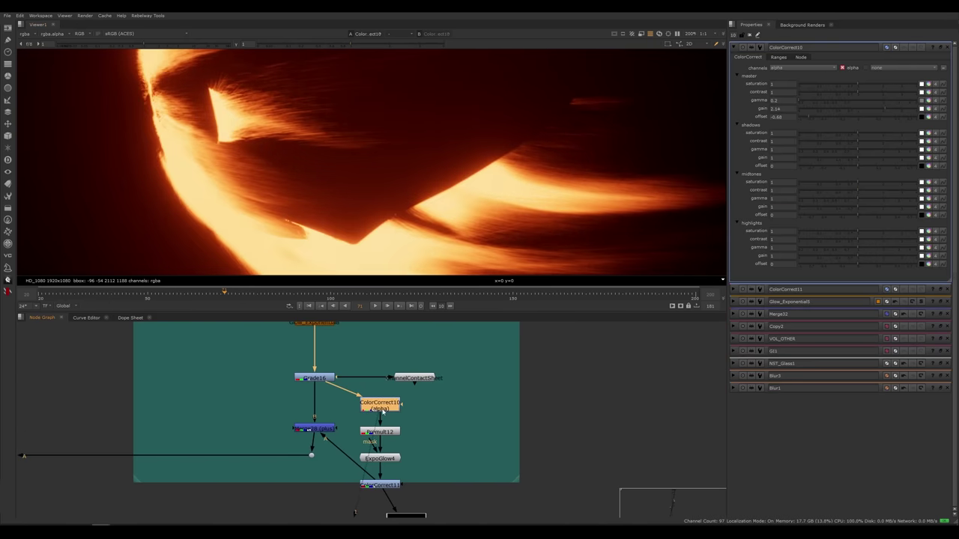
# Step: With Merge28 in view, set ColorCorrect10's master gamma to 0.23, gain to 1.28 and offset to -1
pyautogui.click(325, 430)
pyautogui.press('d')
pyautogui.doubleClick(382, 408)
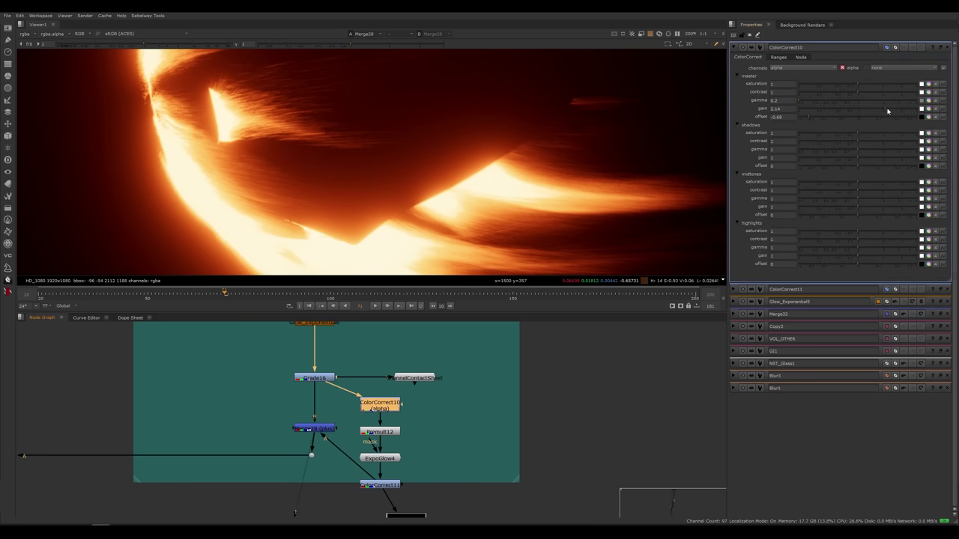
pyautogui.moveTo(888, 110); pyautogui.dragTo(801, 120)
pyautogui.moveTo(868, 112); pyautogui.dragTo(875, 109)
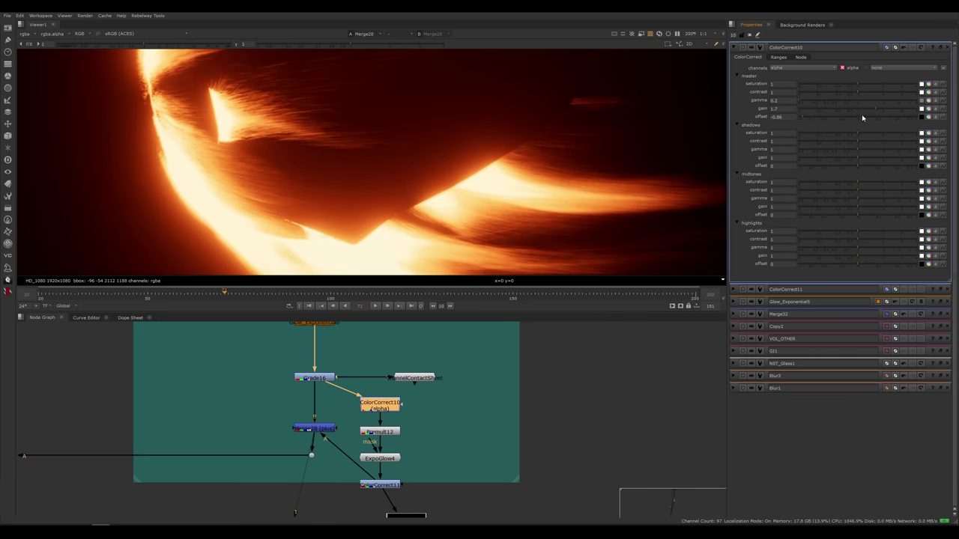
pyautogui.moveTo(805, 120)
pyautogui.mouseDown()
pyautogui.moveTo(797, 120)
pyautogui.moveTo(817, 120)
pyautogui.moveTo(799, 119)
pyautogui.moveTo(789, 105)
pyautogui.moveTo(803, 103)
pyautogui.mouseUp()
pyautogui.moveTo(870, 112)
pyautogui.mouseDown()
pyautogui.moveTo(857, 111)
pyautogui.moveTo(867, 112)
pyautogui.mouseUp()
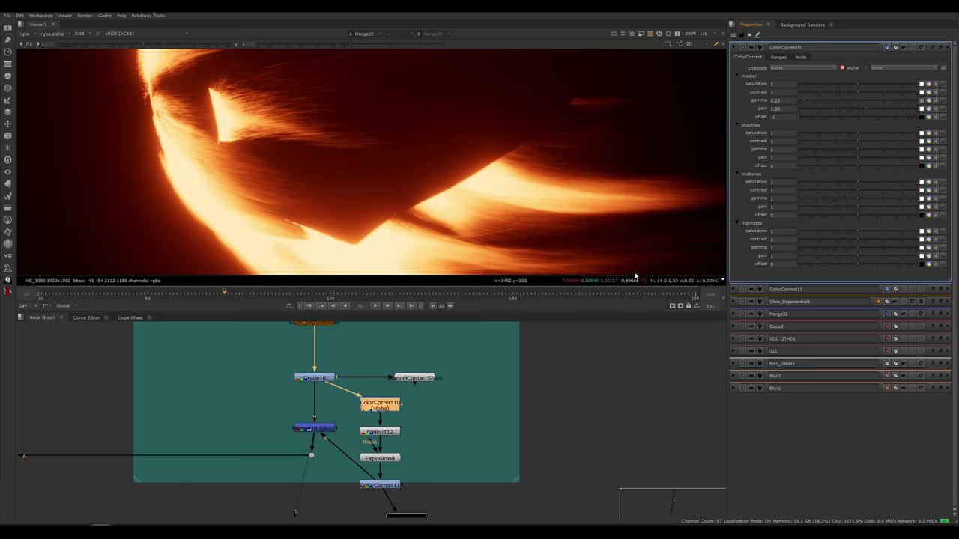
# Step: Open Merge28 and disable it to remove the extra glow from the secondary fire
pyautogui.click(320, 430)
pyautogui.doubleClick(323, 435)
pyautogui.moveTo(324, 434); pyautogui.dragTo(365, 442, button='middle')
pyautogui.press('d')
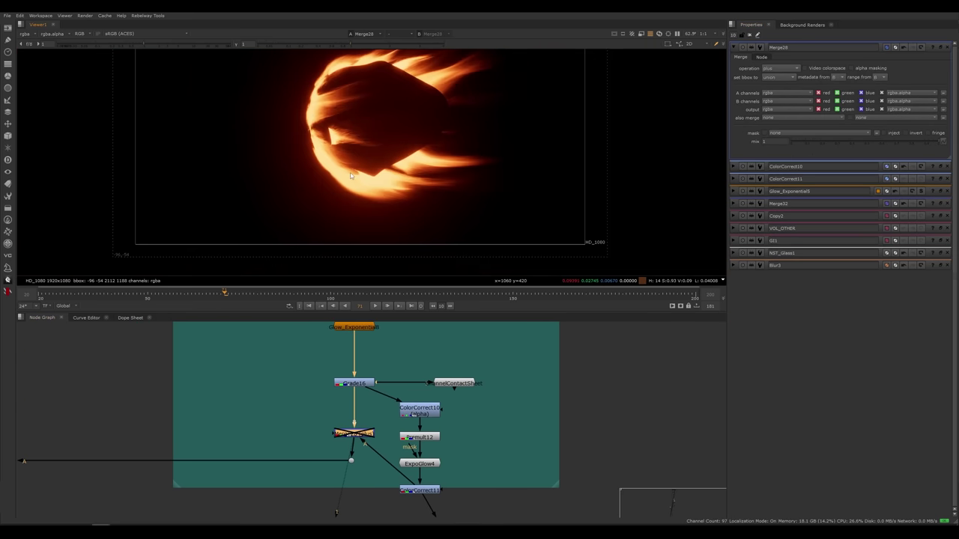
# Step: View Merge23, where the secondary fire is added to the pod comp
pyautogui.scroll(-8, 322, 386)
pyautogui.moveTo(298, 495); pyautogui.dragTo(329, 400, button='middle')
pyautogui.moveTo(317, 327); pyautogui.dragTo(305, 400, button='middle')
pyautogui.scroll(2, 324, 412)
pyautogui.click(338, 409)
pyautogui.scroll(1, 323, 409)
pyautogui.click(172, 405)
pyautogui.press('1')
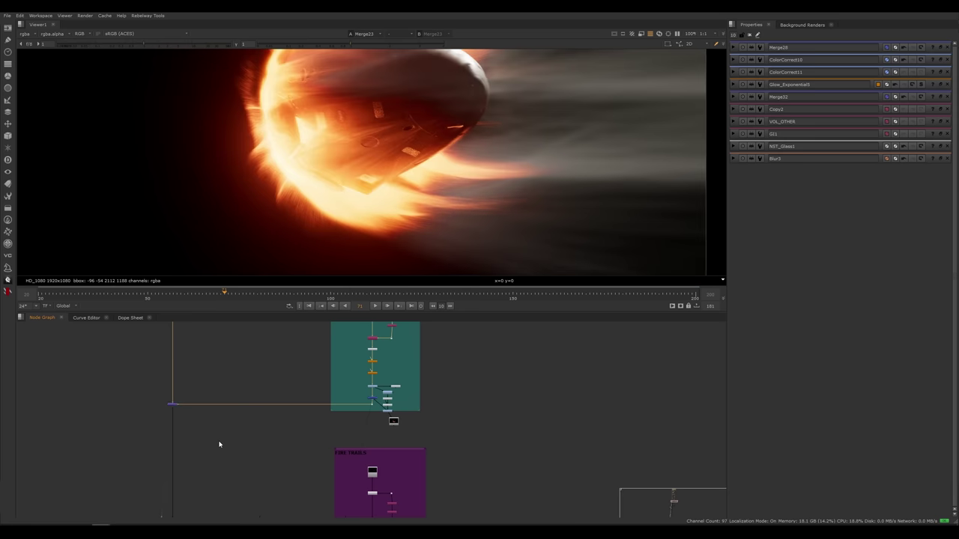
# Step: View the fire trails branch at Grade12
pyautogui.click(219, 445)
pyautogui.moveTo(269, 515); pyautogui.dragTo(287, 379, button='middle')
pyautogui.scroll(4, 402, 387)
pyautogui.click(382, 390)
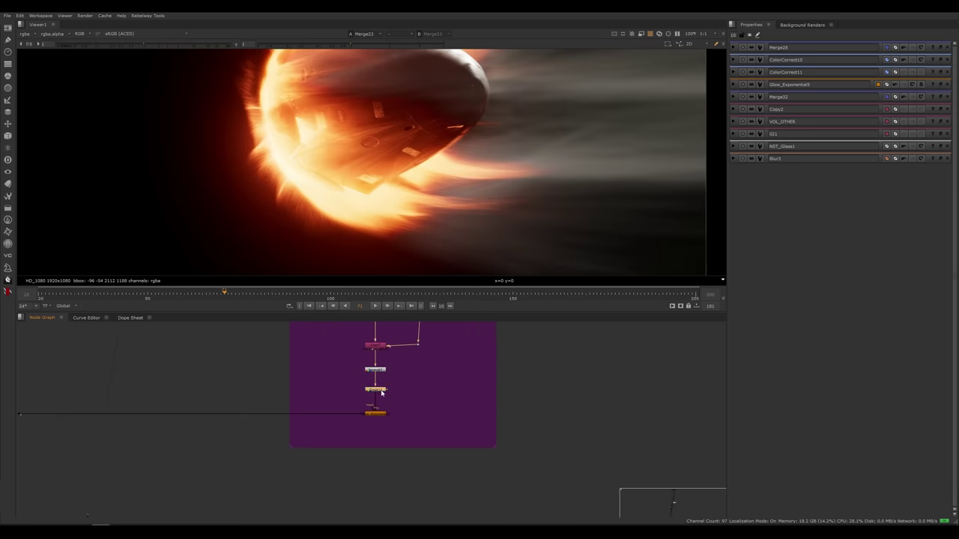
pyautogui.press('1')
pyautogui.click(345, 400)
pyautogui.scroll(-3, 329, 399)
pyautogui.moveTo(226, 391); pyautogui.dragTo(348, 428, button='middle')
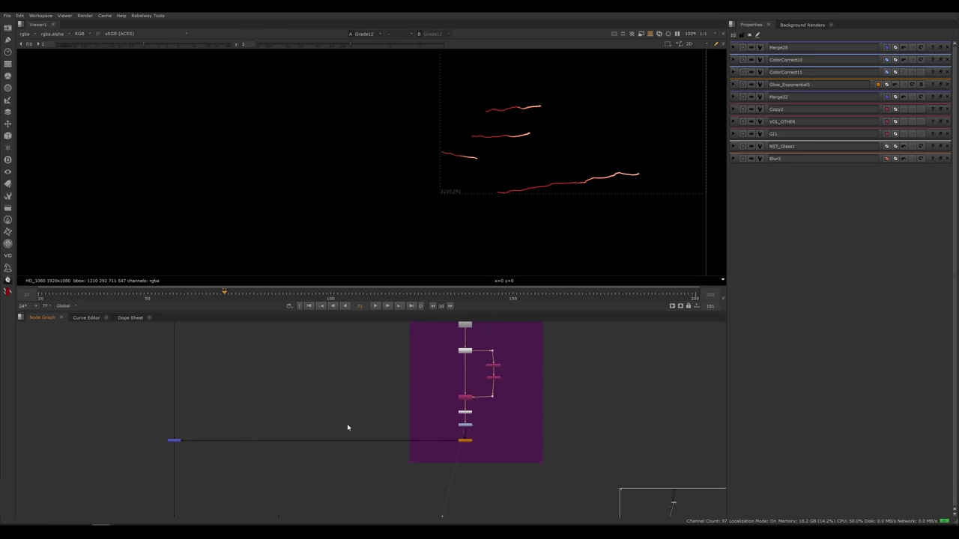
# Step: Compare the fire trails' glow node with Grade12 and examine the unglowed trails up close
pyautogui.click(465, 441)
pyautogui.press('1')
pyautogui.click(470, 426)
pyautogui.press('1')
pyautogui.moveTo(529, 255); pyautogui.dragTo(457, 272, button='middle')
pyautogui.scroll(6, 550, 176)
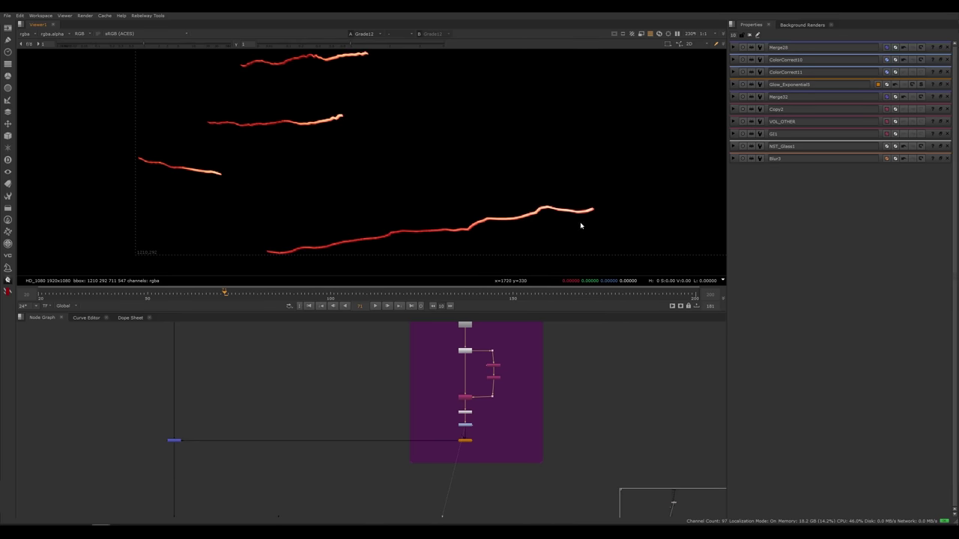
pyautogui.moveTo(384, 189); pyautogui.dragTo(415, 272, button='middle')
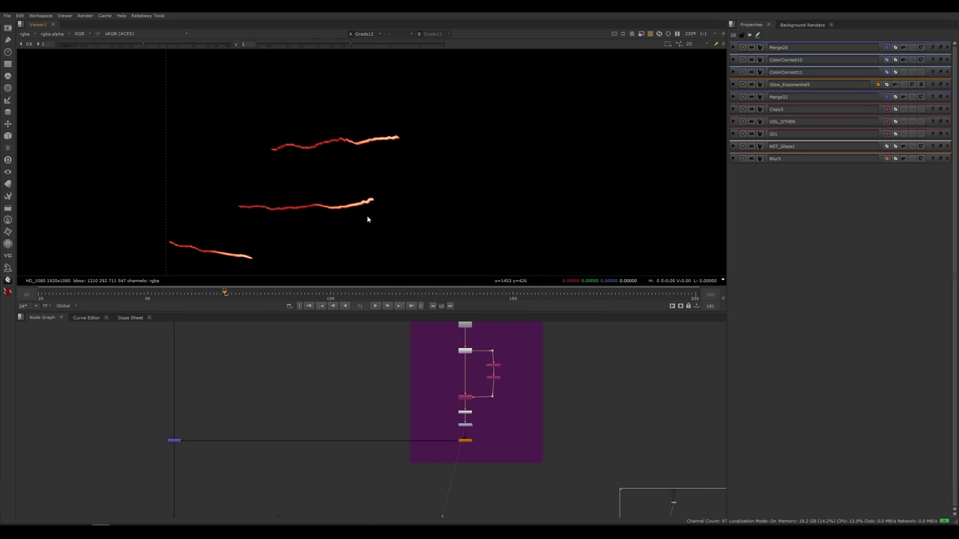
pyautogui.moveTo(367, 219); pyautogui.dragTo(334, 172, button='middle')
pyautogui.scroll(5, 494, 446)
# Step: View the fire trails' Glow_Exponential node and examine the glow around a single trail up close
pyautogui.click(435, 450)
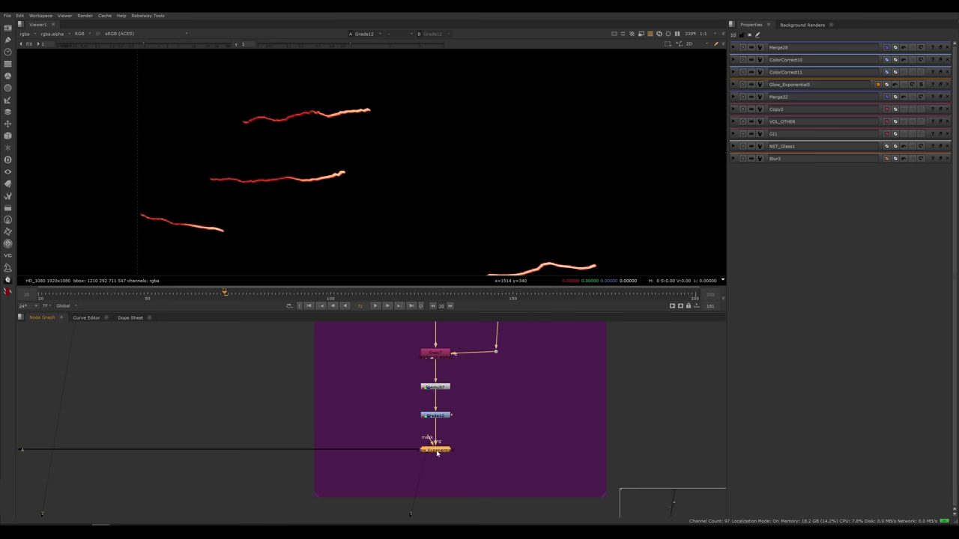
pyautogui.press('1')
pyautogui.scroll(4, 296, 182)
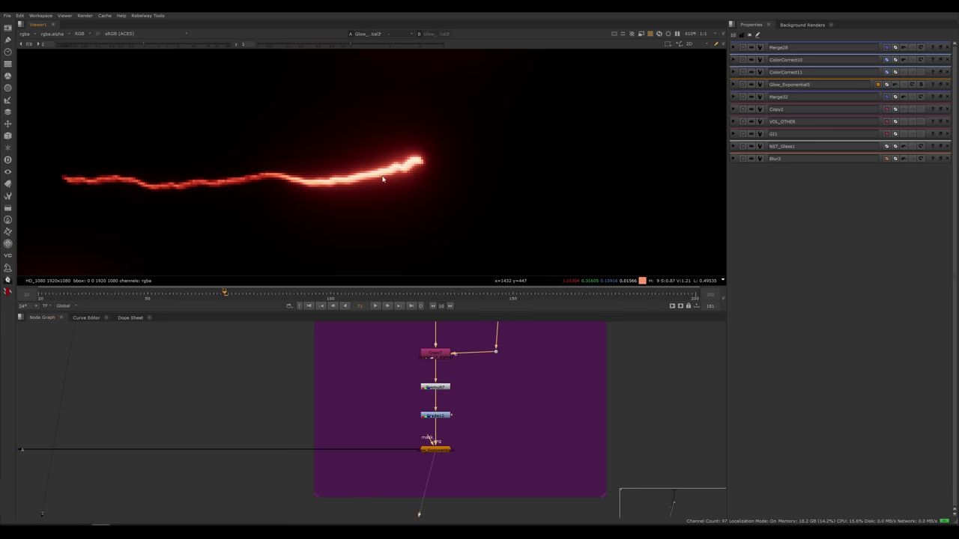
pyautogui.scroll(-4, 397, 171)
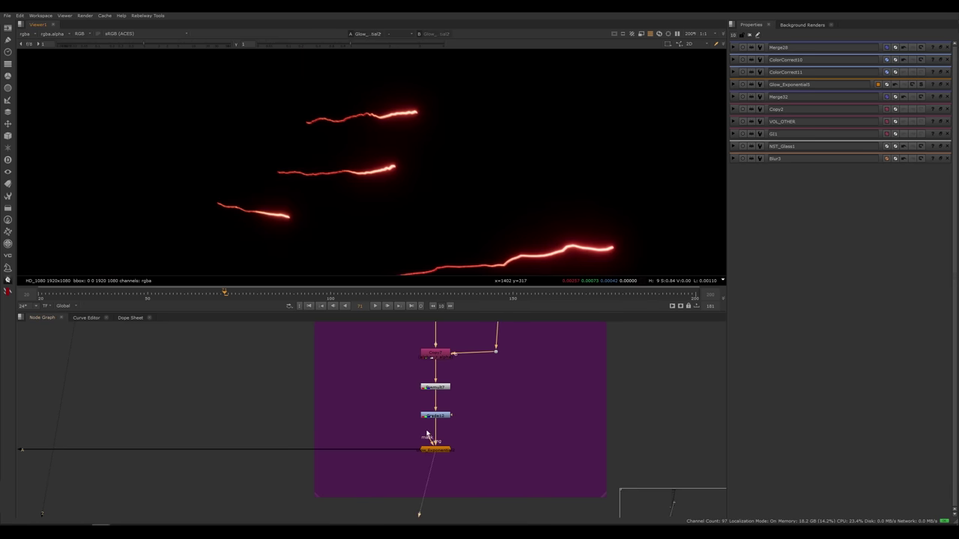
# Step: View the merge node that adds the fire trails to the comp
pyautogui.moveTo(359, 417); pyautogui.dragTo(487, 397, button='middle')
pyautogui.scroll(-5, 487, 397)
pyautogui.click(316, 405)
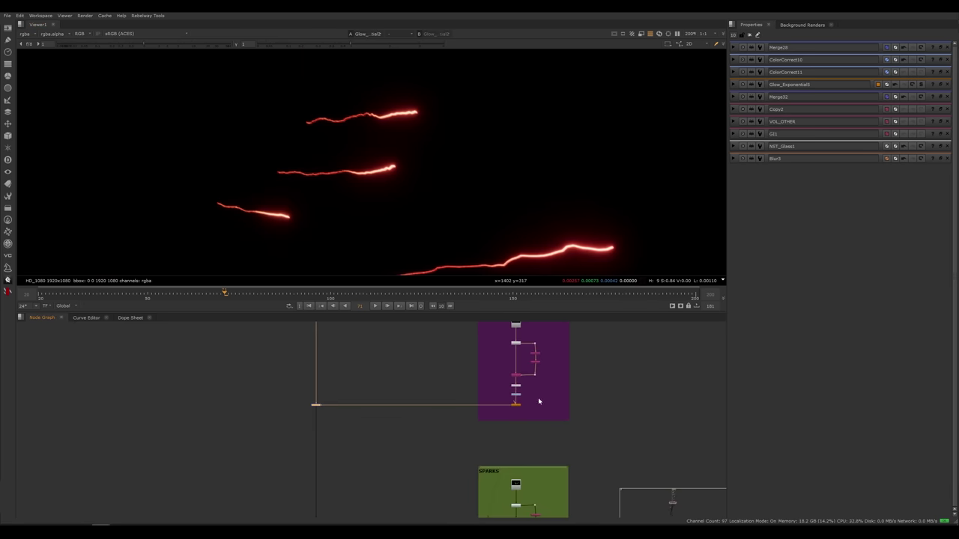
pyautogui.press('1')
# Step: View the sparks branch at Grade11 and the merge node that adds the sparks to the comp
pyautogui.click(374, 433)
pyautogui.scroll(-6, 353, 182)
pyautogui.scroll(1, 393, 152)
pyautogui.moveTo(385, 447); pyautogui.dragTo(348, 309, button='middle')
pyautogui.press('1')
pyautogui.click(278, 436)
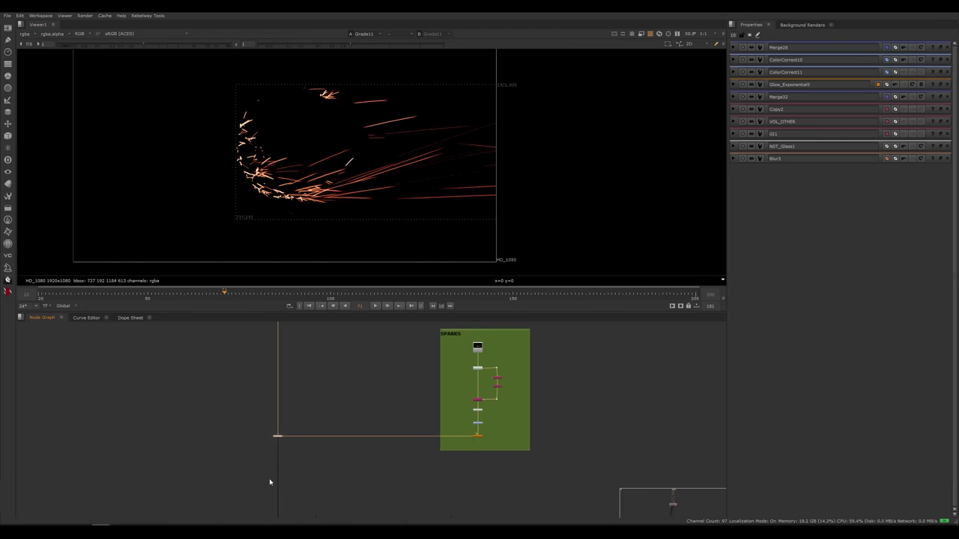
pyautogui.press('1')
pyautogui.moveTo(331, 494); pyautogui.dragTo(306, 289, button='middle')
pyautogui.scroll(-3, 431, 426)
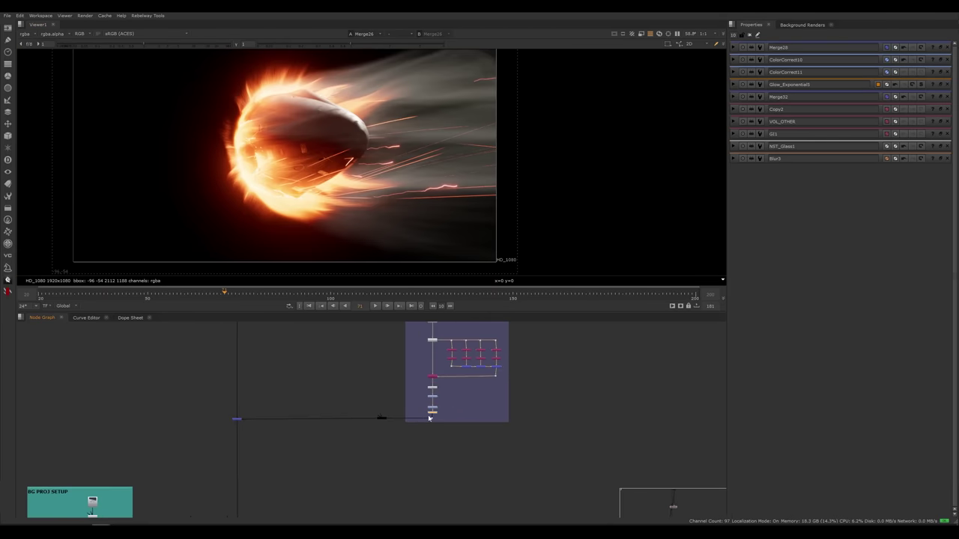
# Step: View the blue plasma branch at Premult4 and play back part of the shot
pyautogui.scroll(3, 438, 391)
pyautogui.press('1')
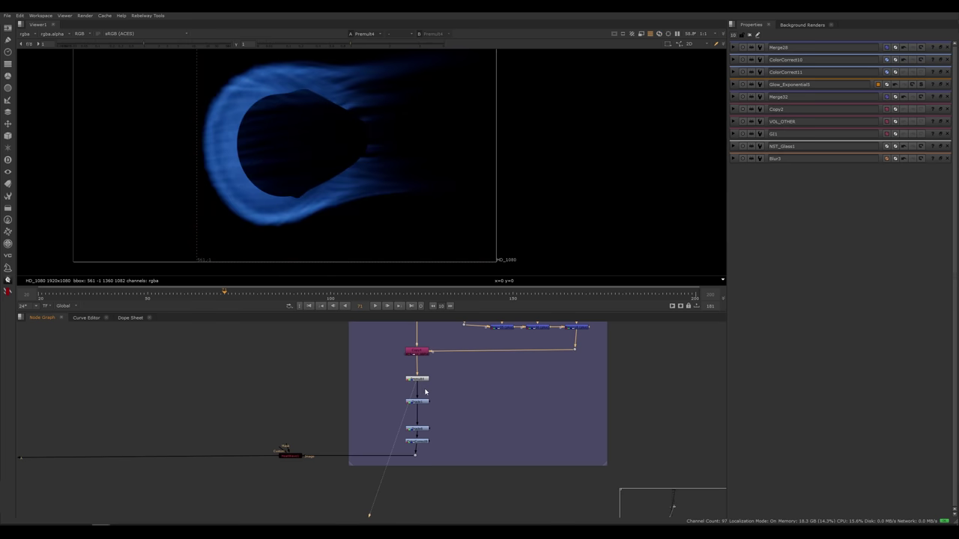
pyautogui.scroll(-3, 327, 199)
pyautogui.press('l')
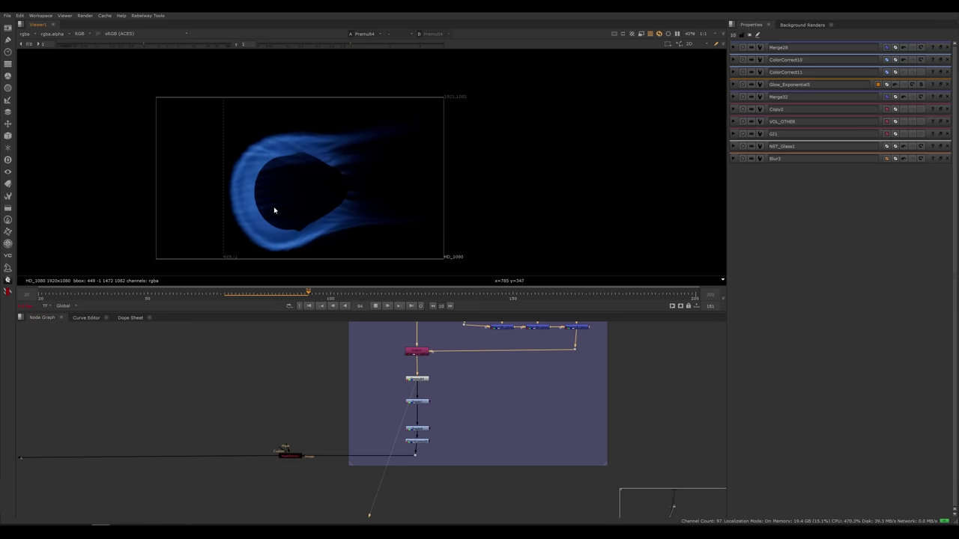
pyautogui.press('k')
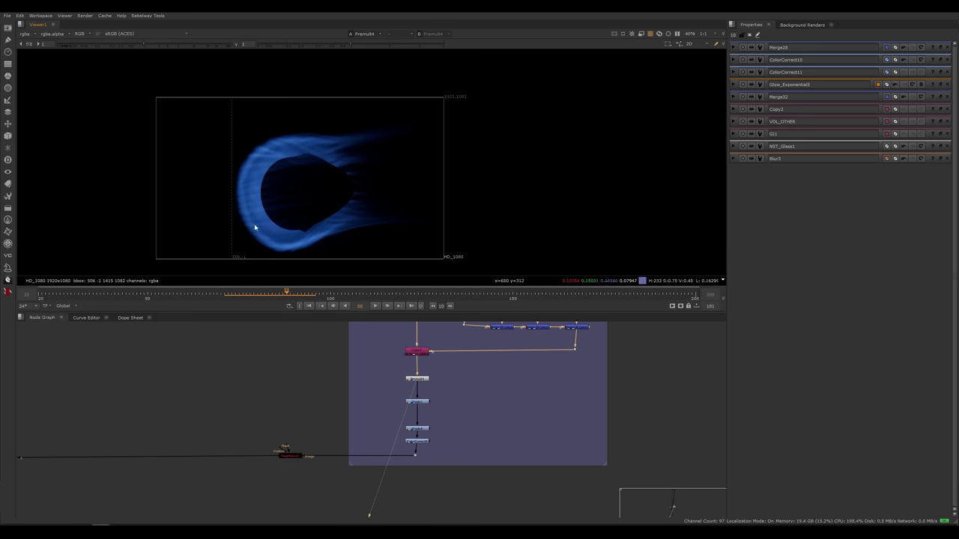
# Step: View the blue plasma branch's unpremult node and its Copy4 node
pyautogui.moveTo(442, 418); pyautogui.dragTo(439, 478, button='middle')
pyautogui.moveTo(433, 372); pyautogui.dragTo(433, 417, button='middle')
pyautogui.scroll(1, 433, 417)
pyautogui.click(420, 377)
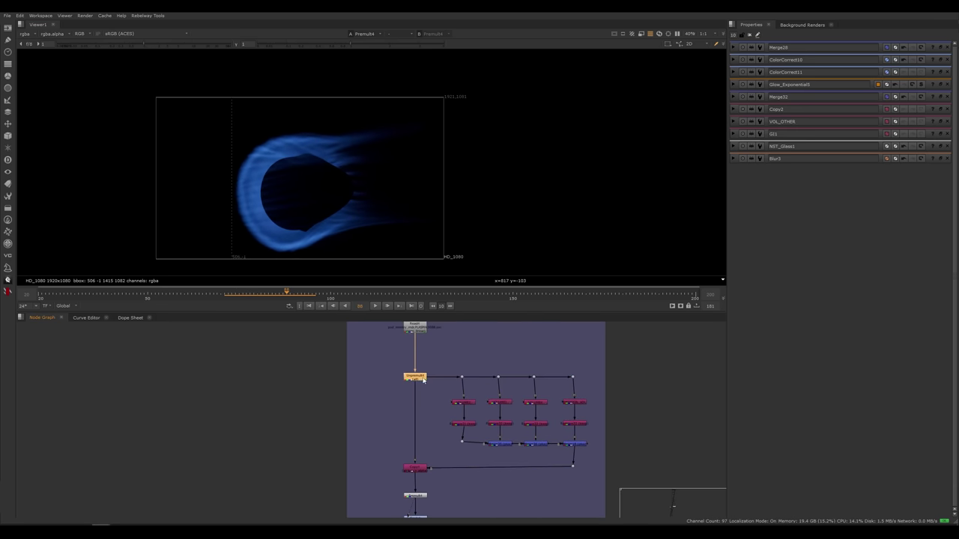
pyautogui.press('1')
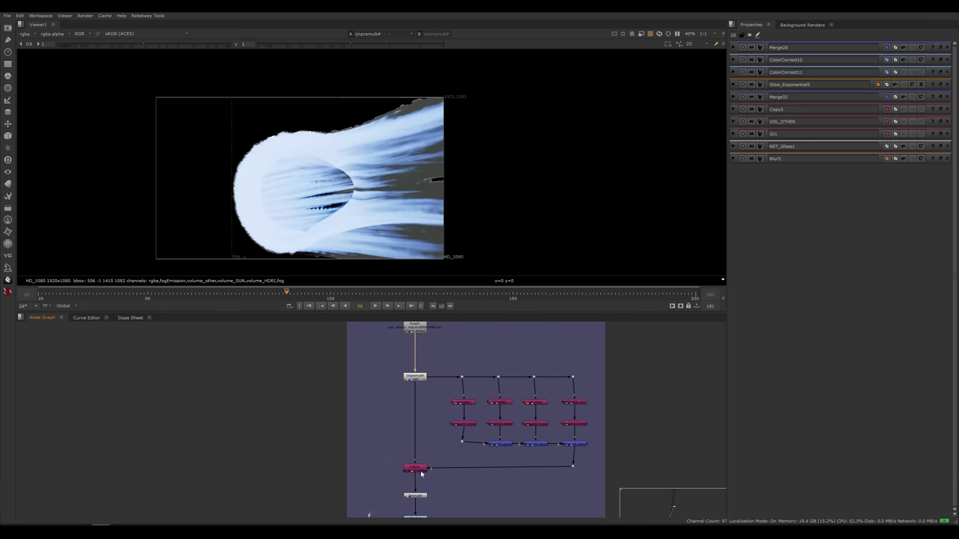
pyautogui.click(421, 469)
pyautogui.press('1')
# Step: View the blue plasma at Grade1 and at the branch's final ColorCorrect node
pyautogui.moveTo(439, 455); pyautogui.dragTo(441, 370, button='middle')
pyautogui.scroll(3, 435, 427)
pyautogui.click(421, 434)
pyautogui.click(418, 473)
pyautogui.press('1')
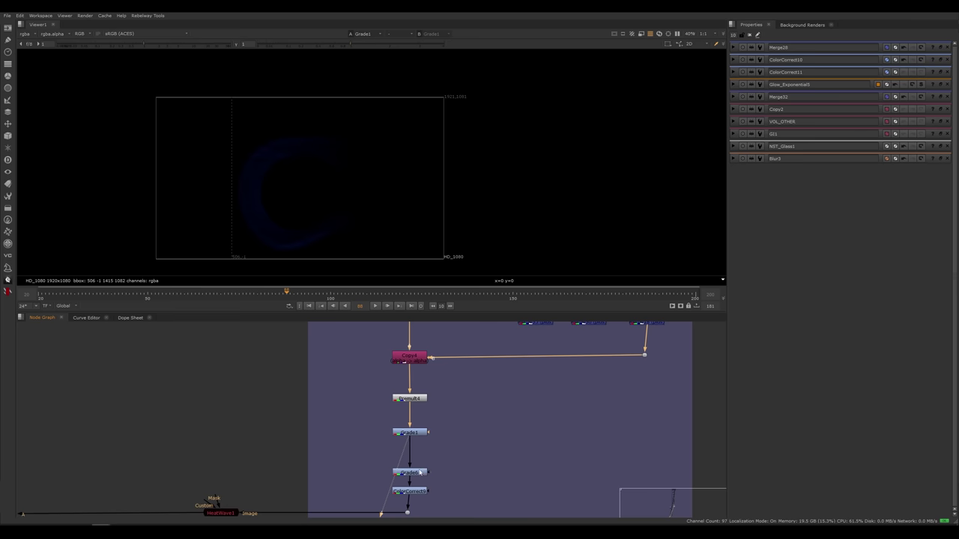
pyautogui.moveTo(460, 467); pyautogui.dragTo(478, 394, button='middle')
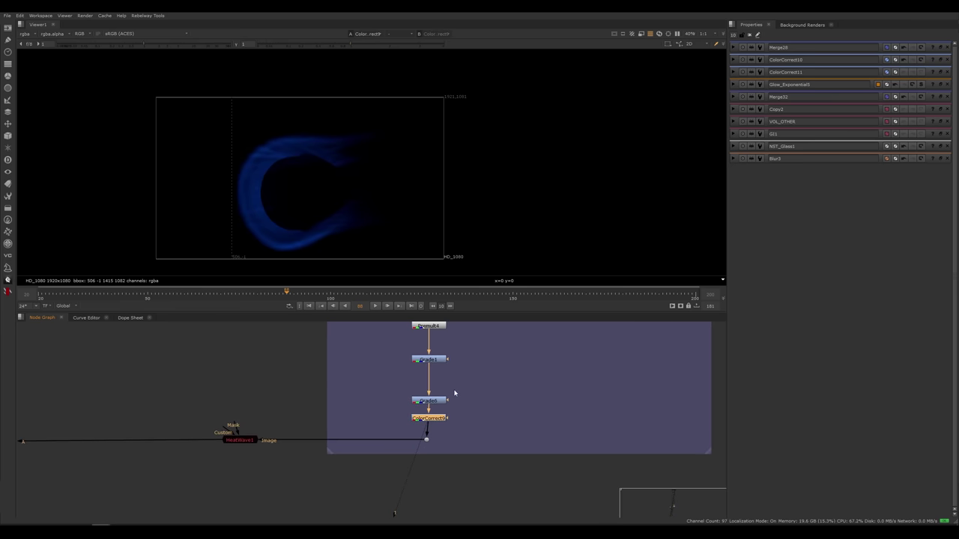
# Step: Toggle the blue plasma branch's grade and color correct nodes off and on to compare their effect
pyautogui.moveTo(454, 393); pyautogui.dragTo(401, 427)
pyautogui.press('d')
pyautogui.press('d')
pyautogui.scroll(-3, 403, 393)
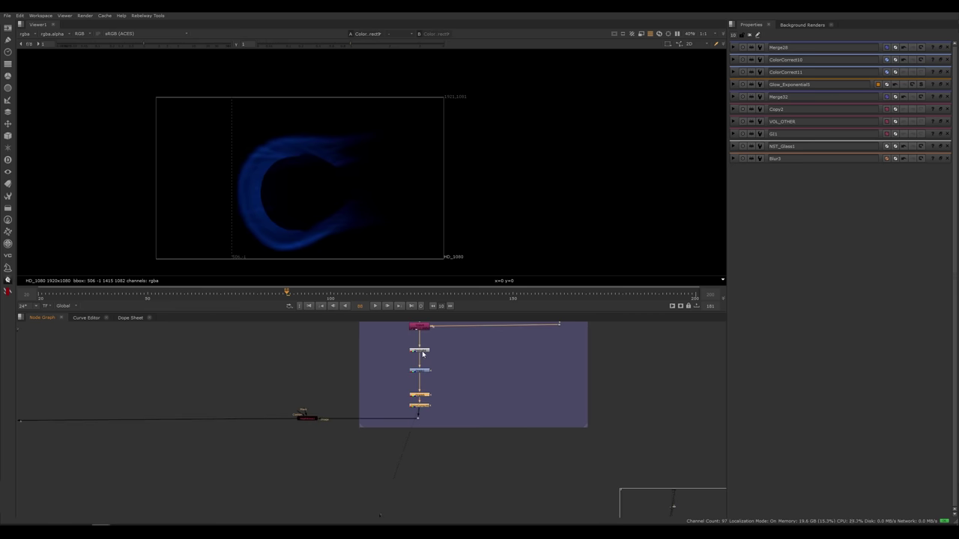
pyautogui.moveTo(448, 362); pyautogui.dragTo(381, 415)
pyautogui.press('d')
pyautogui.press('d')
# Step: View HeatWave1, play back part of the shot, and examine the distorted edge of the blue plasma up close
pyautogui.moveTo(134, 383); pyautogui.dragTo(415, 393, button='middle')
pyautogui.moveTo(590, 390); pyautogui.dragTo(541, 460)
pyautogui.moveTo(593, 440); pyautogui.dragTo(524, 412, button='middle')
pyautogui.press('1')
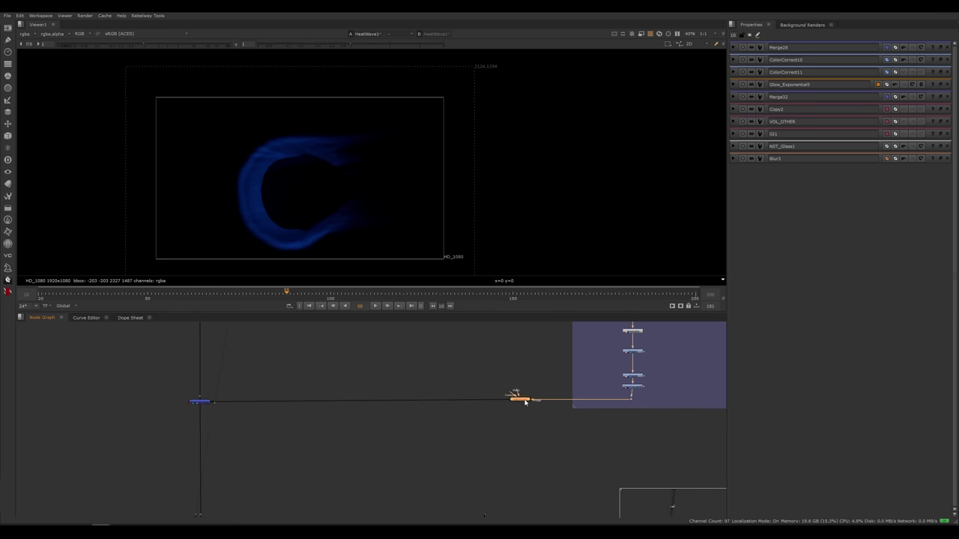
pyautogui.scroll(3, 300, 207)
pyautogui.press('l')
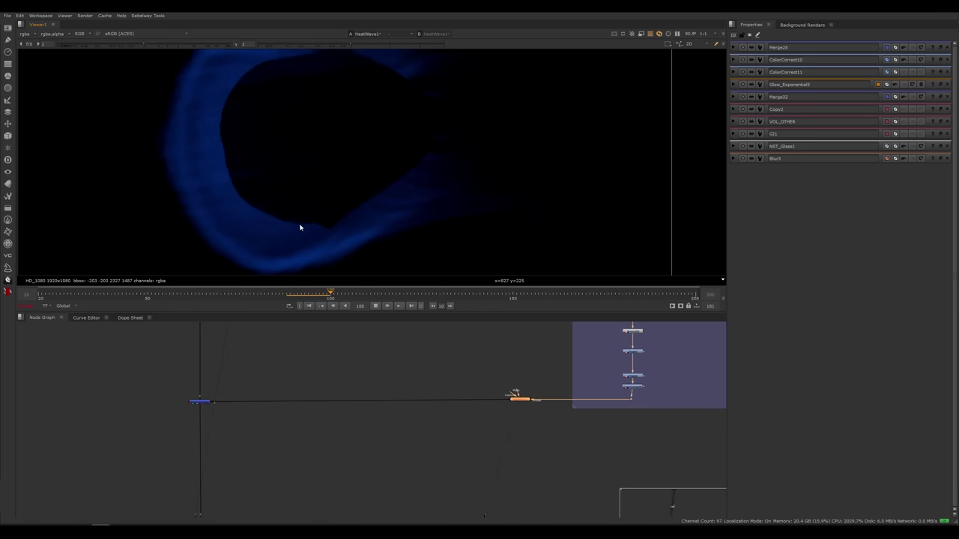
pyautogui.press('k')
pyautogui.press('k')
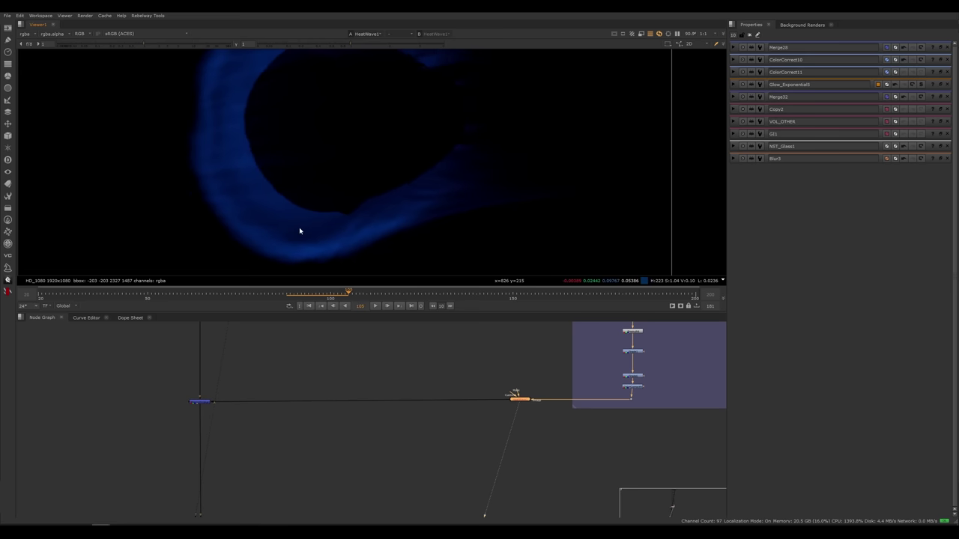
pyautogui.scroll(2, 236, 100)
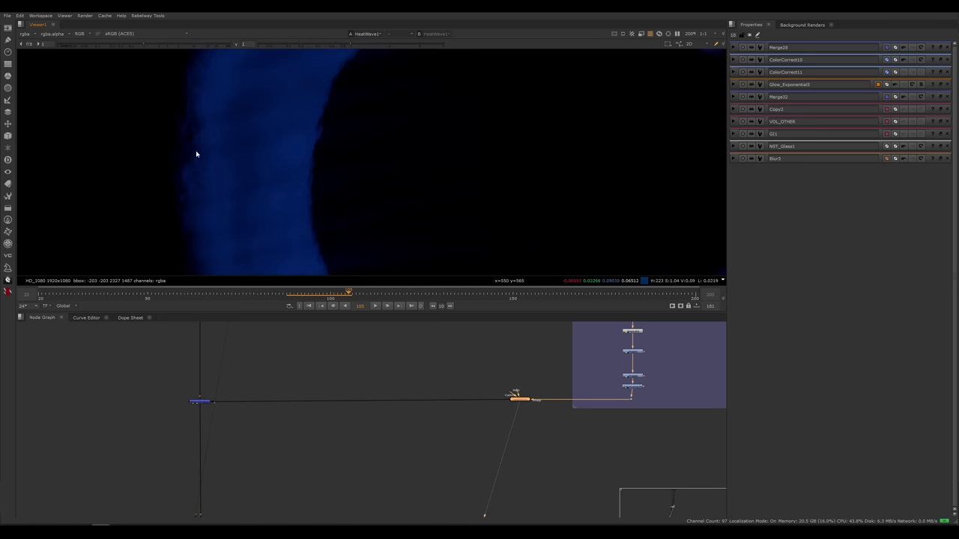
pyautogui.scroll(-4, 214, 192)
# Step: View Merge19, which adds the blue plasma to the comp
pyautogui.click(199, 402)
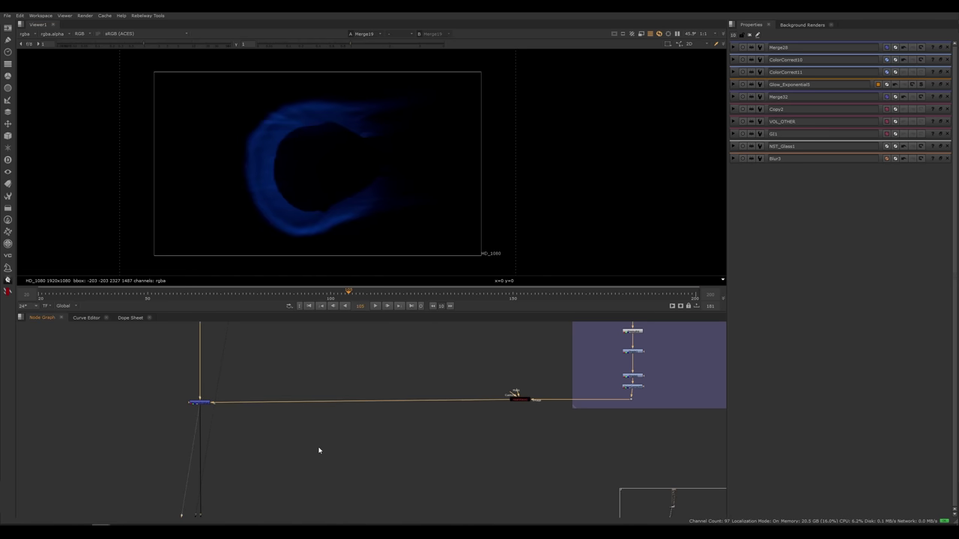
pyautogui.press('1')
pyautogui.scroll(-4, 364, 426)
pyautogui.moveTo(338, 456); pyautogui.dragTo(368, 283, button='middle')
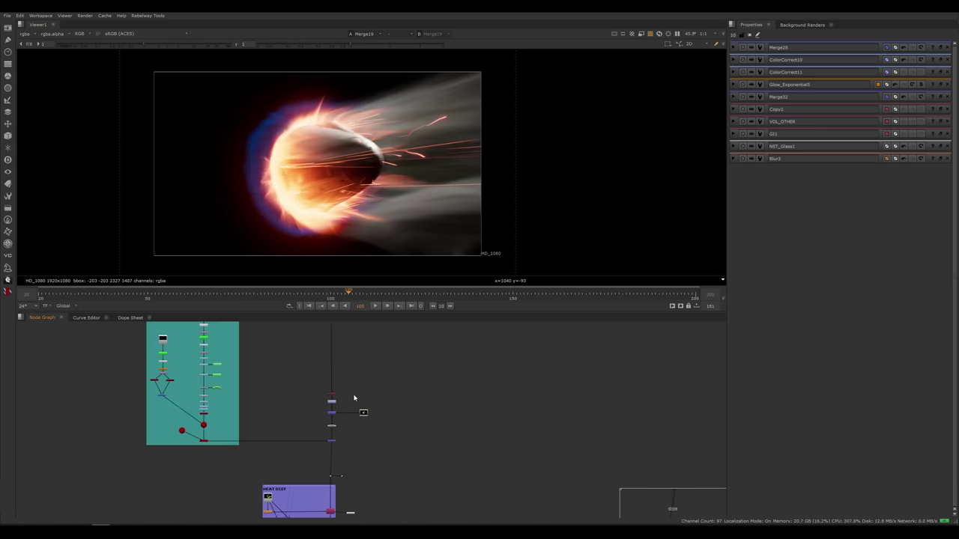
# Step: View the Earth photo at Read11 in the BG PROJ SETUP group
pyautogui.moveTo(317, 401); pyautogui.dragTo(394, 447, button='middle')
pyautogui.scroll(4, 299, 378)
pyautogui.moveTo(282, 368); pyautogui.dragTo(351, 400, button='middle')
pyautogui.click(274, 393)
pyautogui.press('1')
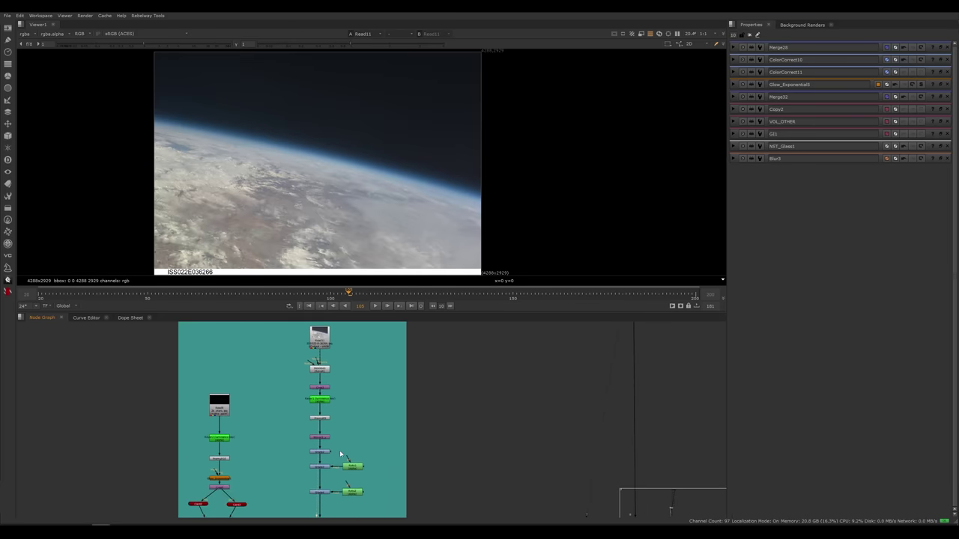
# Step: View Card3 of the background projection setup in 3D and look around the scene
pyautogui.moveTo(339, 454); pyautogui.dragTo(344, 370, button='middle')
pyautogui.click(240, 422)
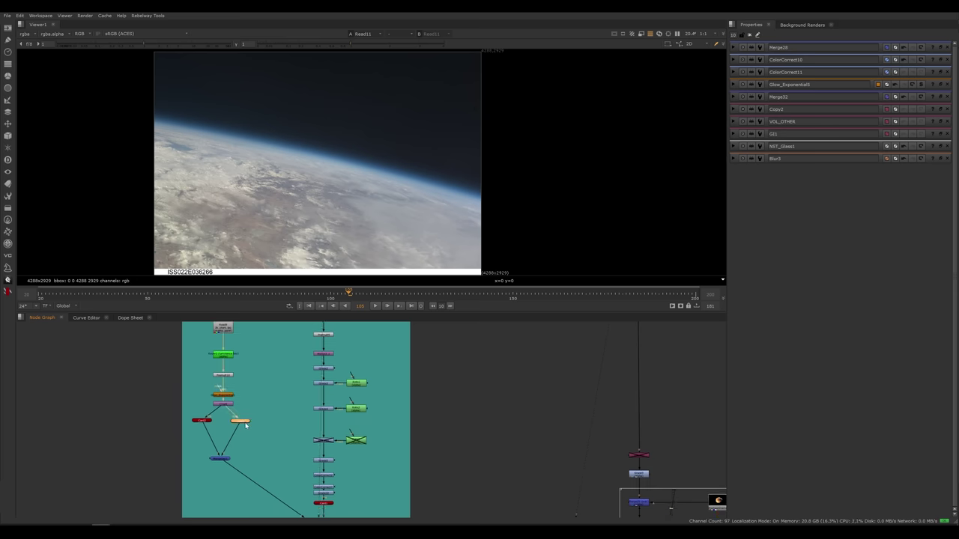
pyautogui.press('1')
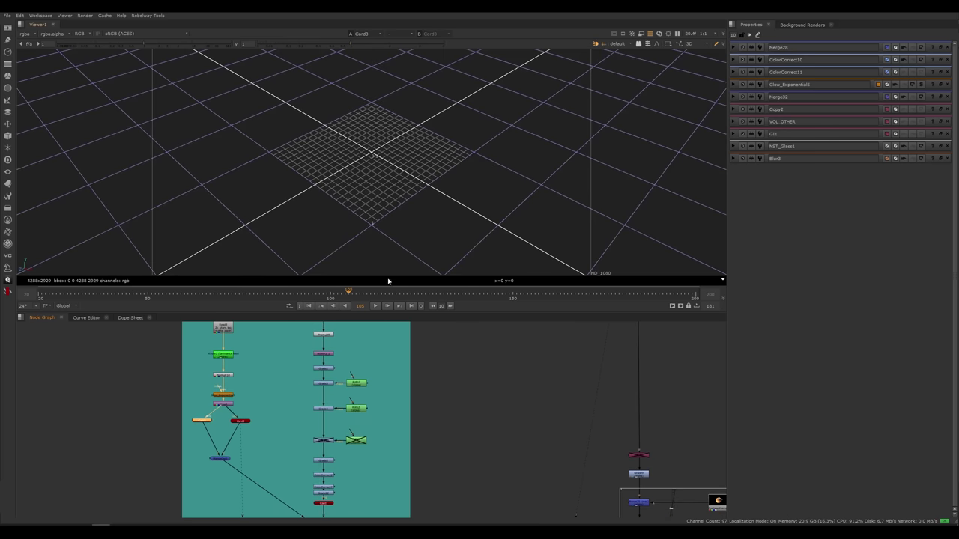
pyautogui.moveTo(425, 211); pyautogui.dragTo(342, 306, button='middle')
pyautogui.scroll(-6, 398, 217)
pyautogui.keyDown('ctrl'); pyautogui.moveTo(366, 234); pyautogui.dragTo(368, 209); pyautogui.keyUp('ctrl')
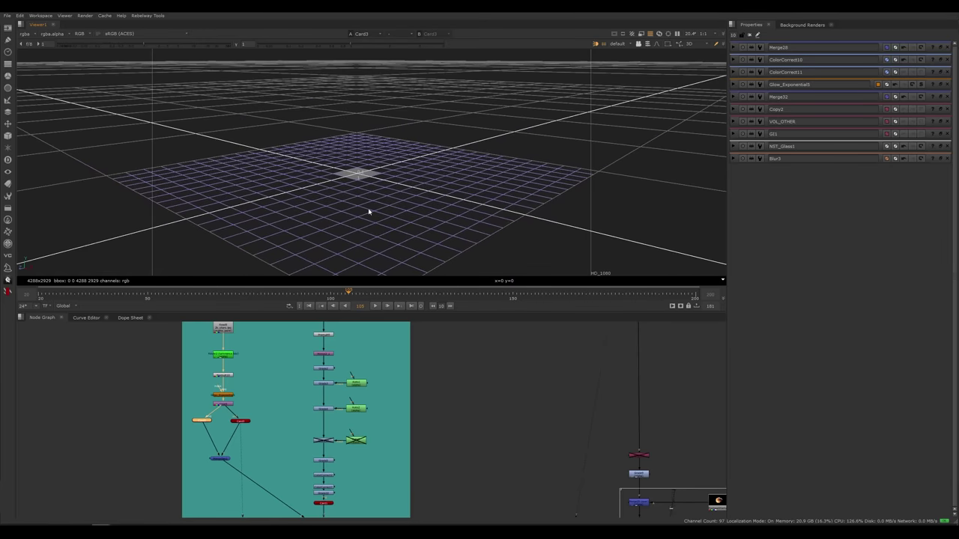
# Step: View Card1, which carries the Earth image, and open its properties
pyautogui.moveTo(327, 505); pyautogui.dragTo(335, 411, button='middle')
pyautogui.click(334, 409)
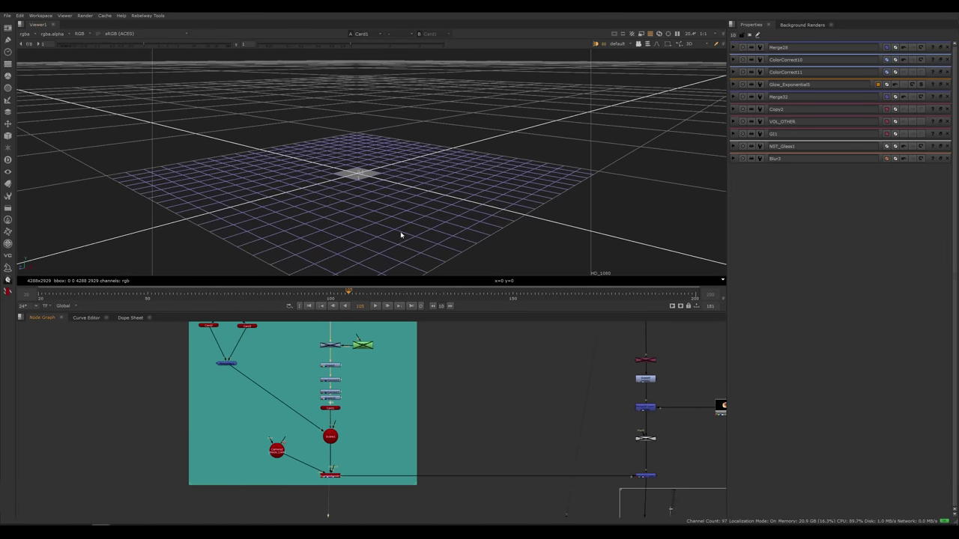
pyautogui.doubleClick(335, 410)
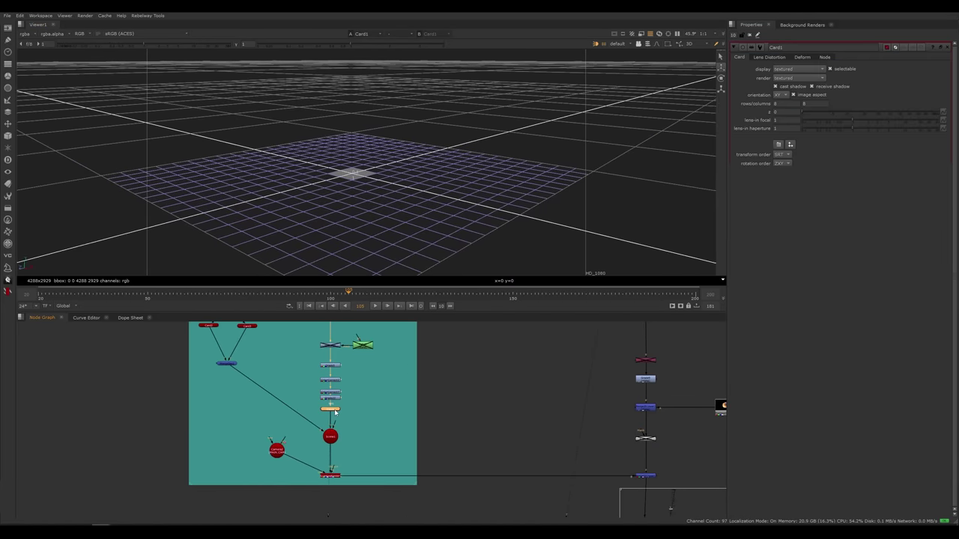
# Step: View Scene1 and orbit around the projected Earth card in 3D
pyautogui.click(334, 434)
pyautogui.press('1')
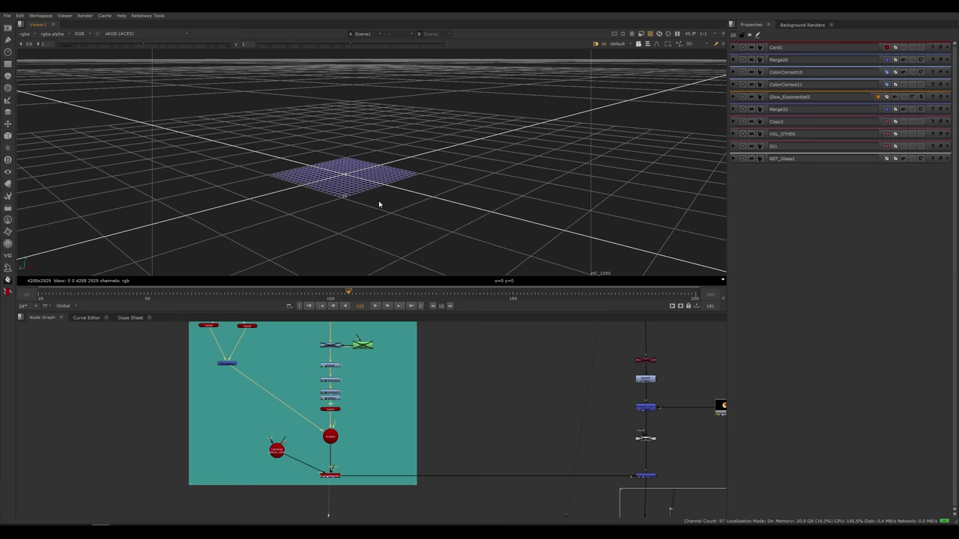
pyautogui.keyDown('ctrl'); pyautogui.moveTo(392, 192); pyautogui.dragTo(357, 179); pyautogui.keyUp('ctrl')
pyautogui.scroll(5, 434, 171)
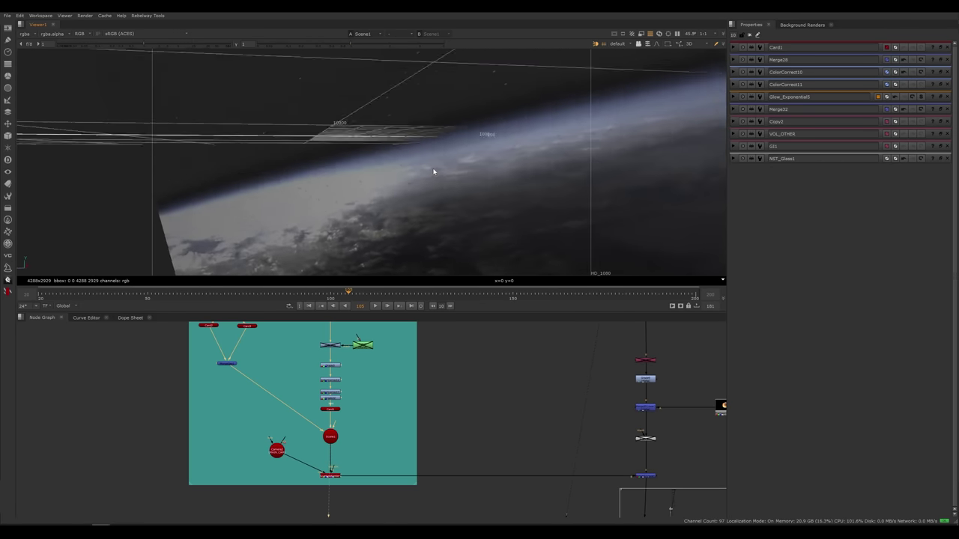
pyautogui.keyDown('ctrl'); pyautogui.moveTo(435, 172); pyautogui.dragTo(415, 178); pyautogui.keyUp('ctrl')
pyautogui.scroll(-5, 350, 185)
pyautogui.scroll(5, 416, 100)
pyautogui.keyDown('ctrl'); pyautogui.moveTo(417, 98); pyautogui.dragTo(410, 215); pyautogui.keyUp('ctrl')
pyautogui.scroll(4, 358, 409)
# Step: Examine the arrangement of the cards feeding Scene1 and how Card2 and Card3 join in the merge geometry node
pyautogui.moveTo(350, 450); pyautogui.dragTo(371, 418, button='middle')
pyautogui.click(334, 398)
pyautogui.doubleClick(342, 421)
pyautogui.press('1')
pyautogui.click(340, 421)
pyautogui.press('1')
pyautogui.click(314, 382)
pyautogui.moveTo(314, 380); pyautogui.dragTo(331, 448, button='middle')
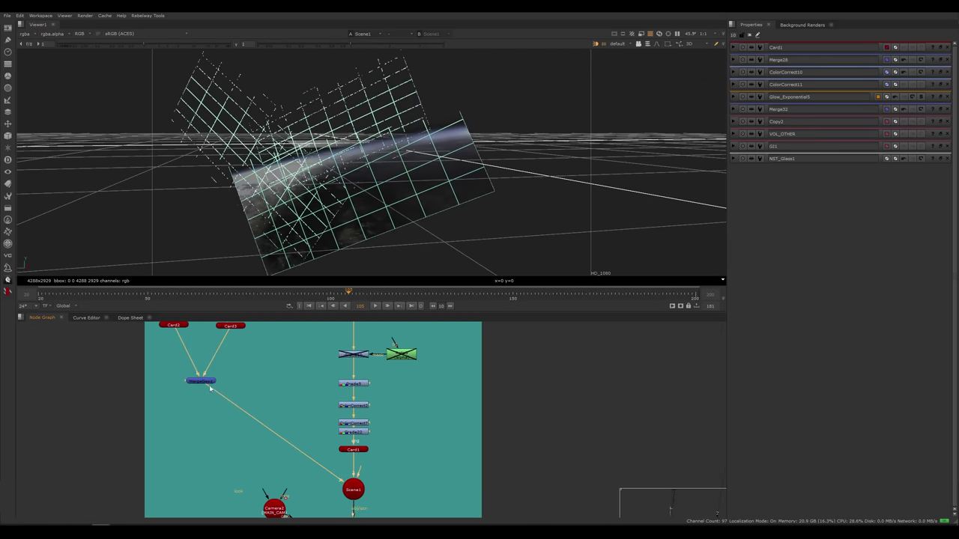
pyautogui.moveTo(211, 388); pyautogui.dragTo(211, 401)
# Step: Open the properties of Scene1 and of the main camera, Camera2
pyautogui.moveTo(357, 494); pyautogui.dragTo(351, 415, button='middle')
pyautogui.click(349, 412)
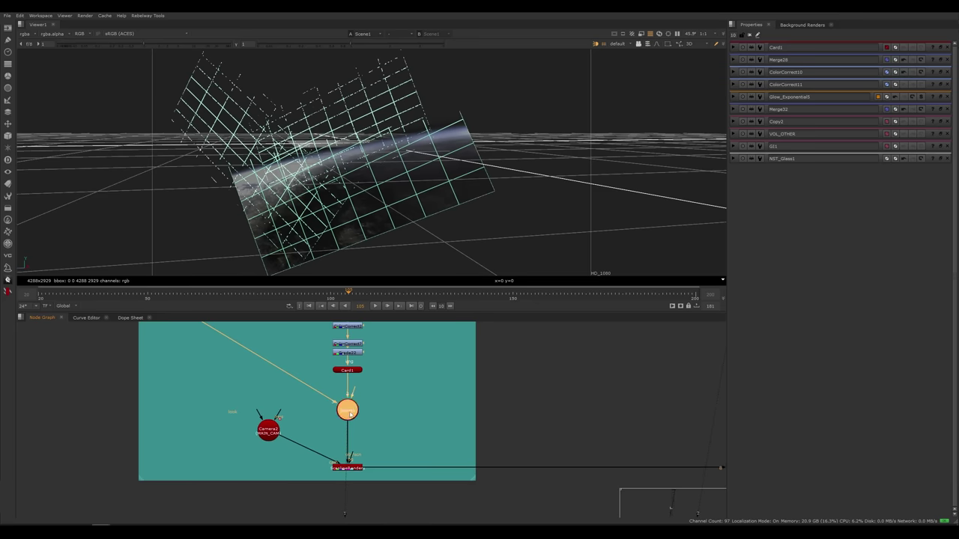
pyautogui.doubleClick(350, 412)
pyautogui.click(270, 432)
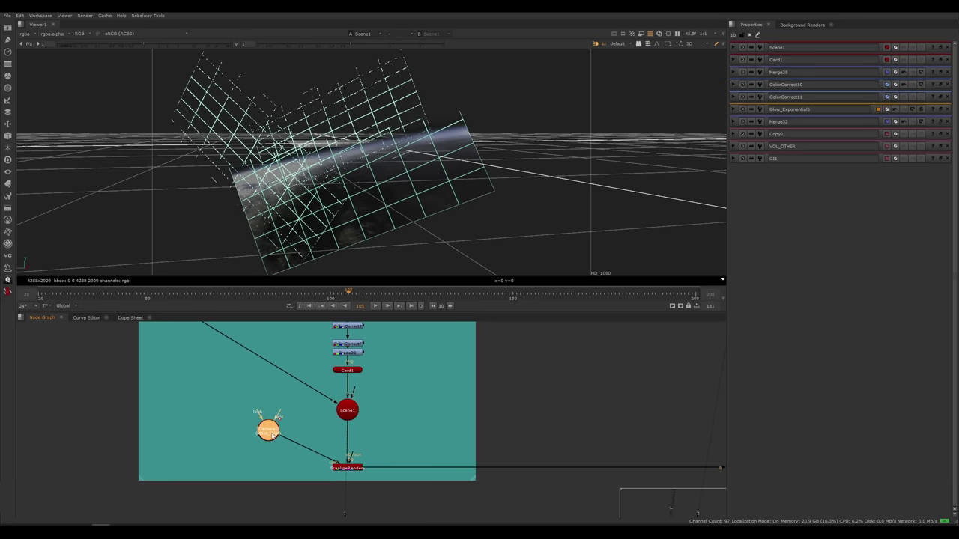
pyautogui.doubleClick(271, 434)
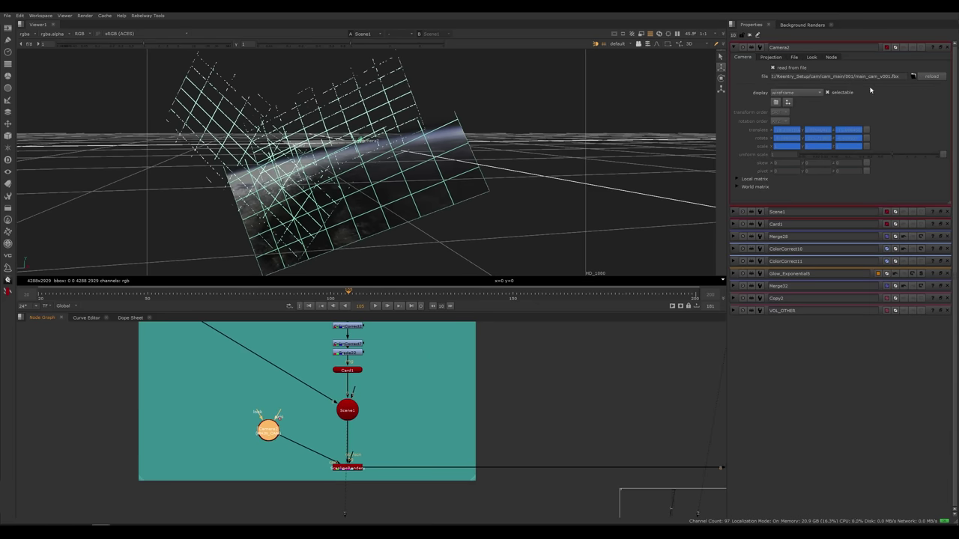
# Step: View the ScanlineRender output, scrub through the background's camera move, and return to frame 71
pyautogui.click(346, 468)
pyautogui.press('1')
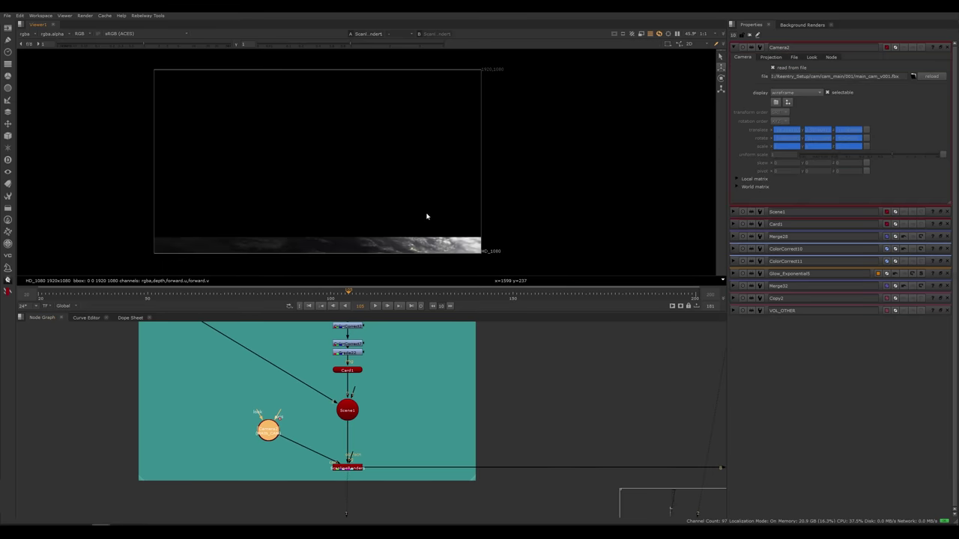
pyautogui.moveTo(350, 291); pyautogui.dragTo(390, 291)
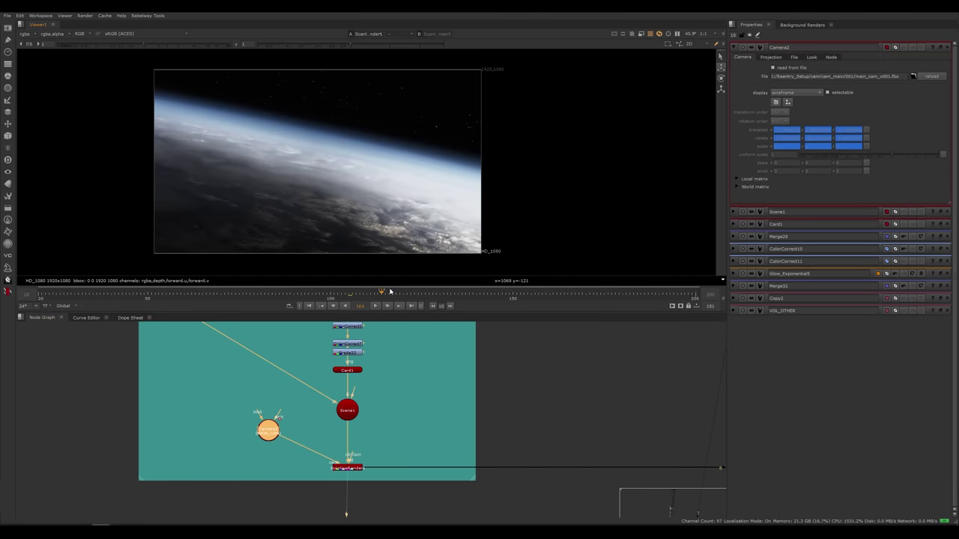
pyautogui.click(332, 306)
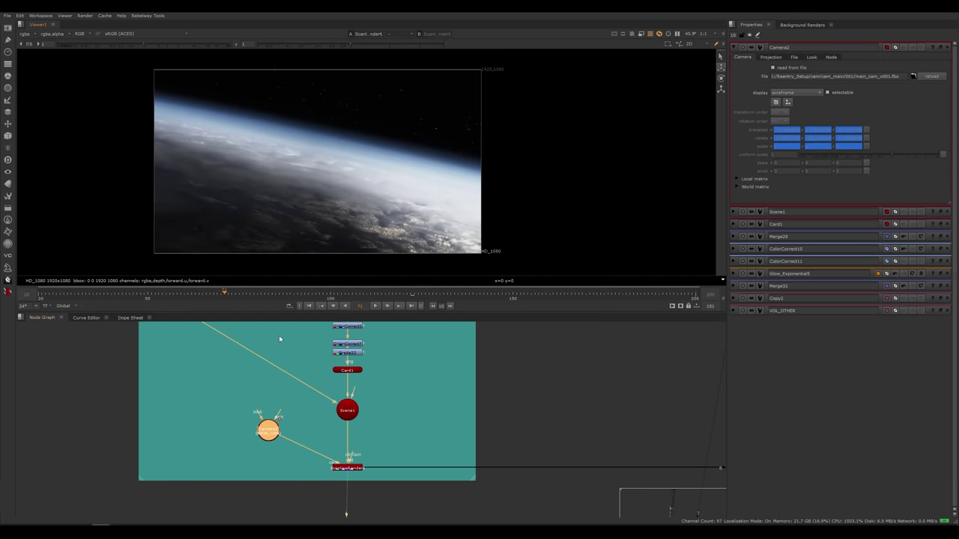
# Step: View Merge27, which combines the burning pod with the rendered Earth background
pyautogui.moveTo(435, 388); pyautogui.dragTo(360, 384, button='middle')
pyautogui.scroll(-3, 374, 395)
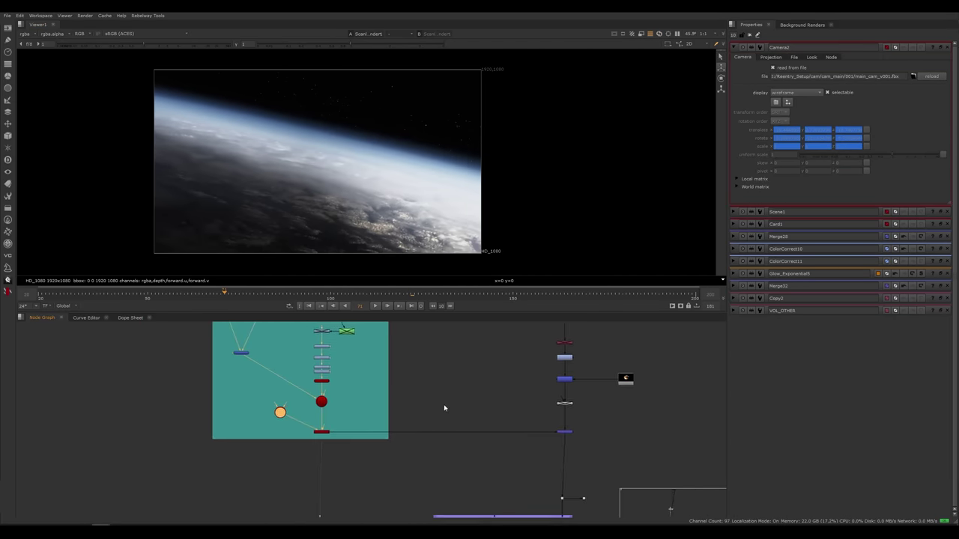
pyautogui.scroll(2, 445, 407)
pyautogui.moveTo(654, 420); pyautogui.dragTo(501, 424, button='middle')
pyautogui.click(501, 424)
pyautogui.scroll(1, 471, 429)
pyautogui.click(462, 450)
pyautogui.press('1')
pyautogui.moveTo(506, 381); pyautogui.dragTo(479, 420, button='middle')
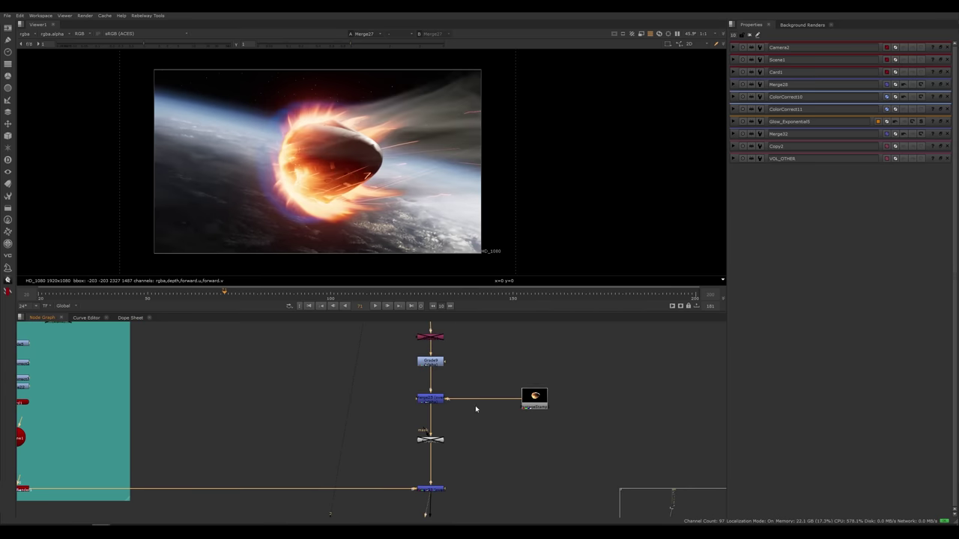
# Step: View PostageStamp1 and Merge25, and locate the disabled node between Merge25 and Merge27
pyautogui.click(528, 406)
pyautogui.press('1')
pyautogui.scroll(2, 487, 420)
pyautogui.click(402, 395)
pyautogui.press('1')
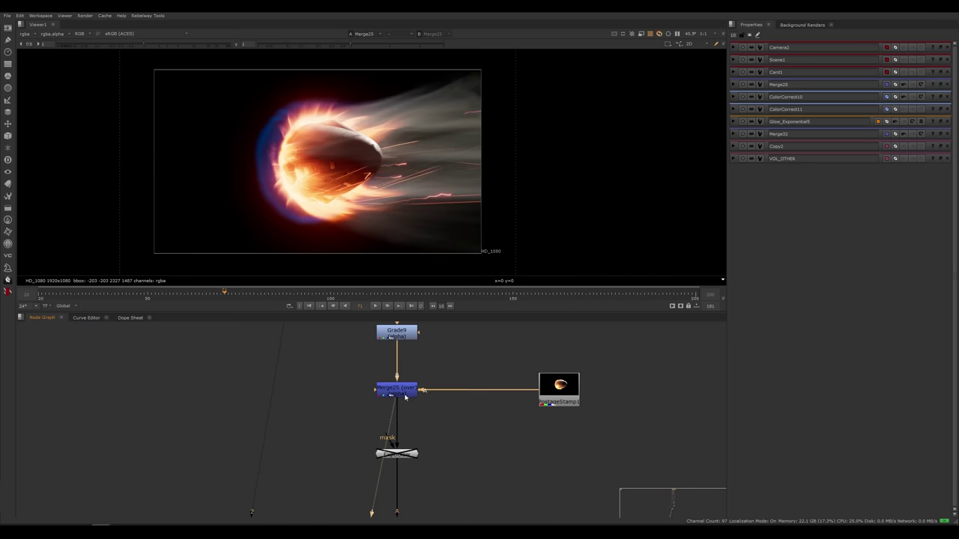
pyautogui.moveTo(426, 346); pyautogui.dragTo(418, 408, button='middle')
pyautogui.moveTo(414, 506); pyautogui.dragTo(424, 364, button='middle')
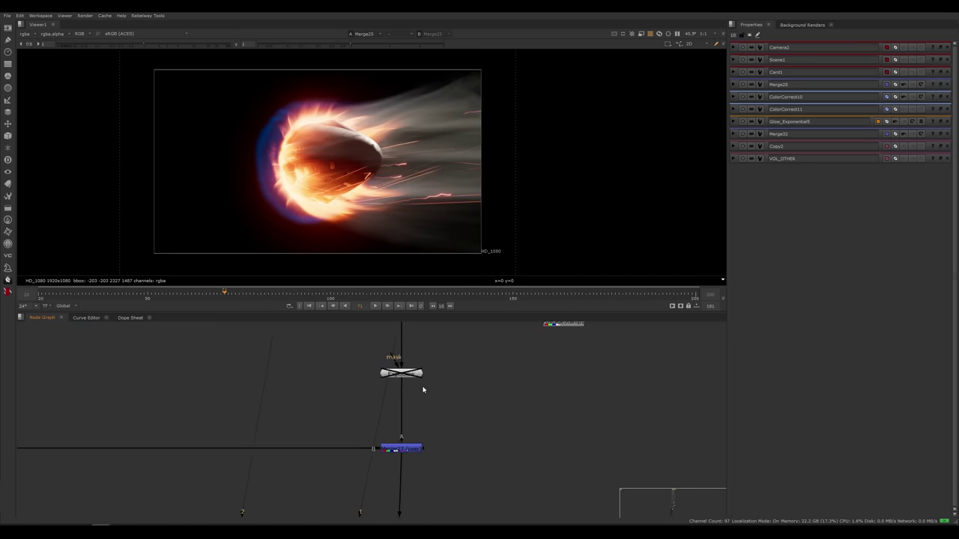
# Step: View Merge27 with the Earth background behind the burning pod, and locate Grade9 above Merge25
pyautogui.moveTo(430, 451); pyautogui.dragTo(421, 481, button='middle')
pyautogui.click(411, 387)
pyautogui.press('1')
pyautogui.moveTo(424, 325); pyautogui.dragTo(418, 441, button='middle')
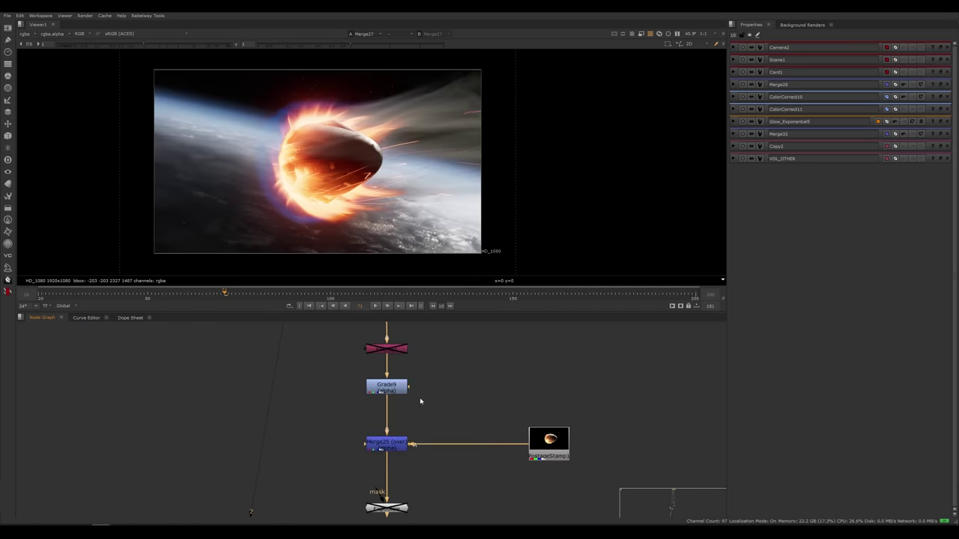
# Step: Toggle Grade9 off and on to compare its effect on the sparks and trail behind the pod
pyautogui.click(391, 391)
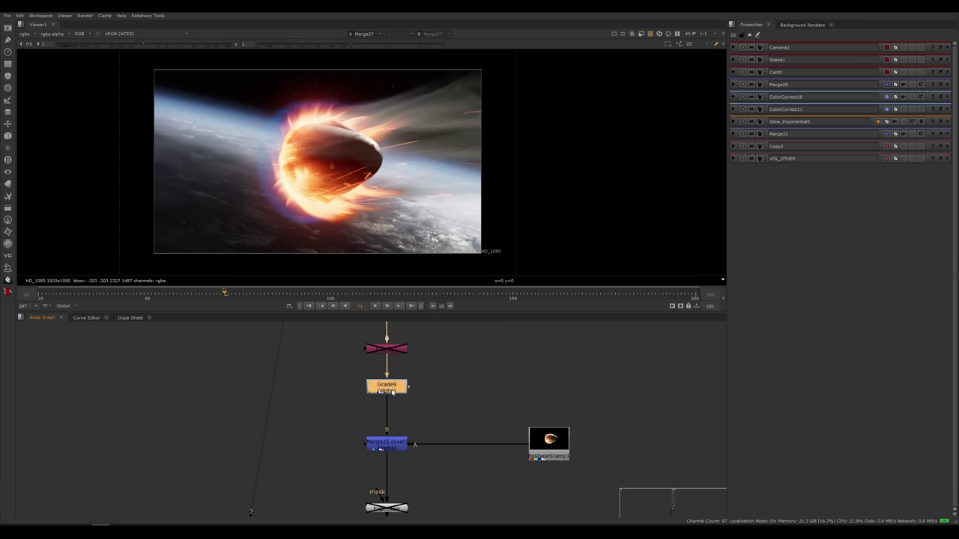
pyautogui.press('d')
pyautogui.scroll(3, 434, 199)
pyautogui.press('d')
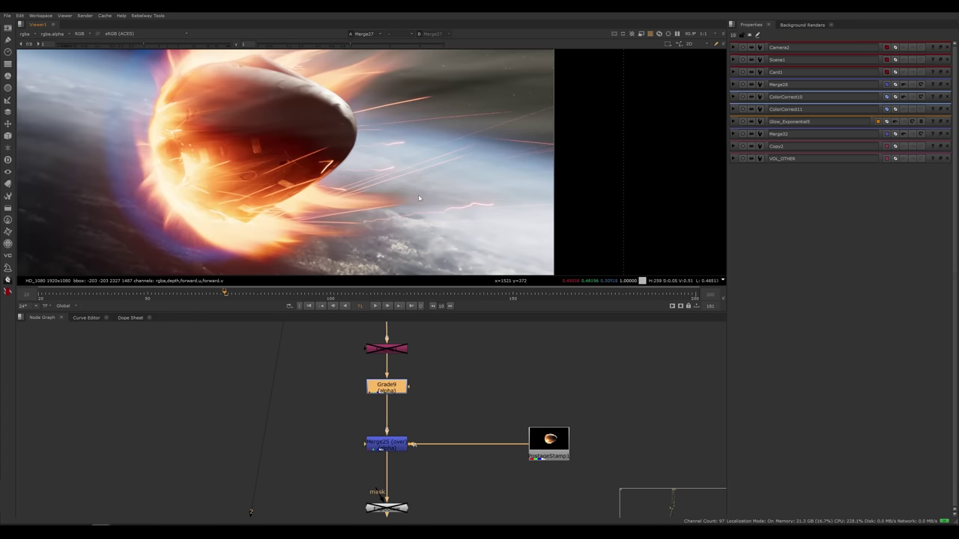
pyautogui.scroll(2, 429, 194)
pyautogui.press('d')
pyautogui.press('d')
pyautogui.press('d')
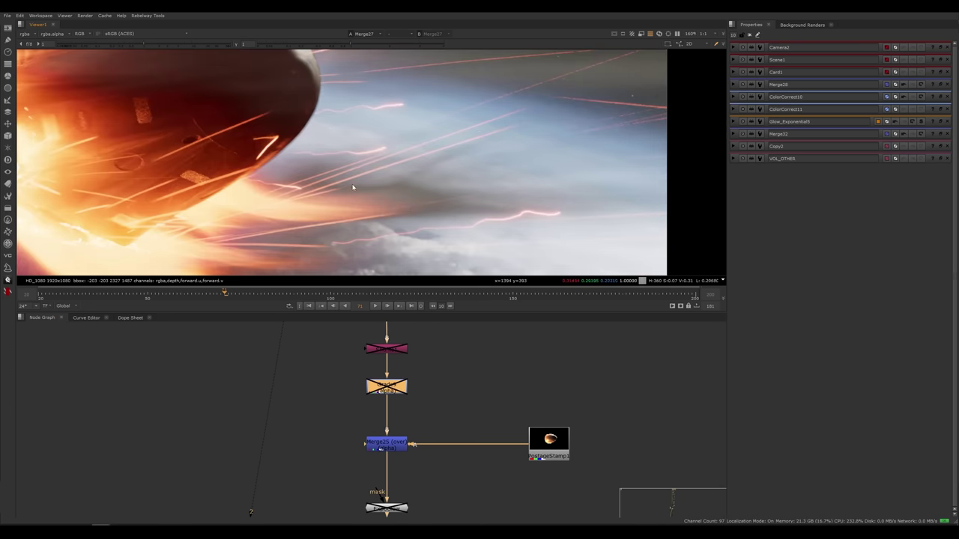
pyautogui.press('d')
# Step: Open Grade9's properties and view the alpha channel of its output
pyautogui.doubleClick(390, 388)
pyautogui.press('1')
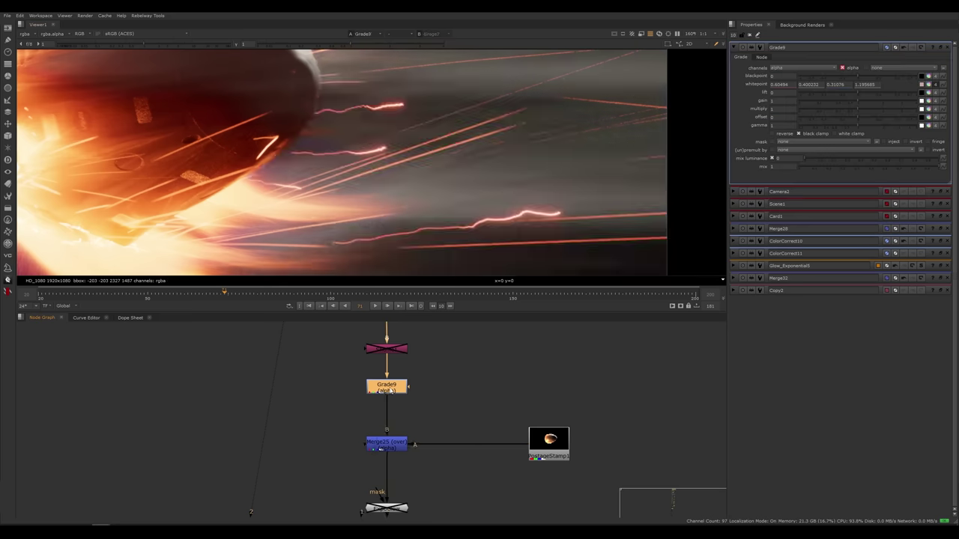
pyautogui.press('a')
pyautogui.press('a')
pyautogui.scroll(-3, 397, 259)
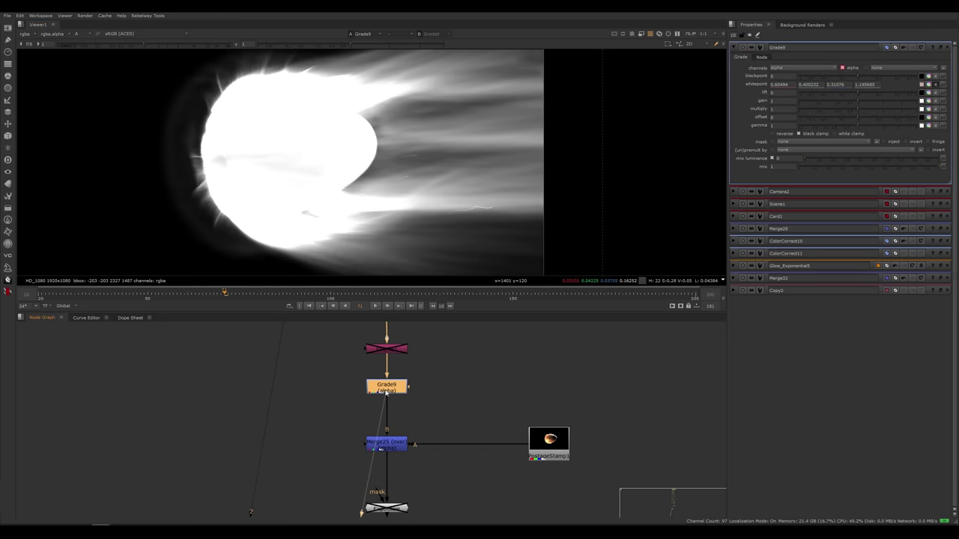
# Step: Disable and re-enable Grade9 to compare the alpha across the pod and its fire trail
pyautogui.press('d')
pyautogui.scroll(4, 377, 180)
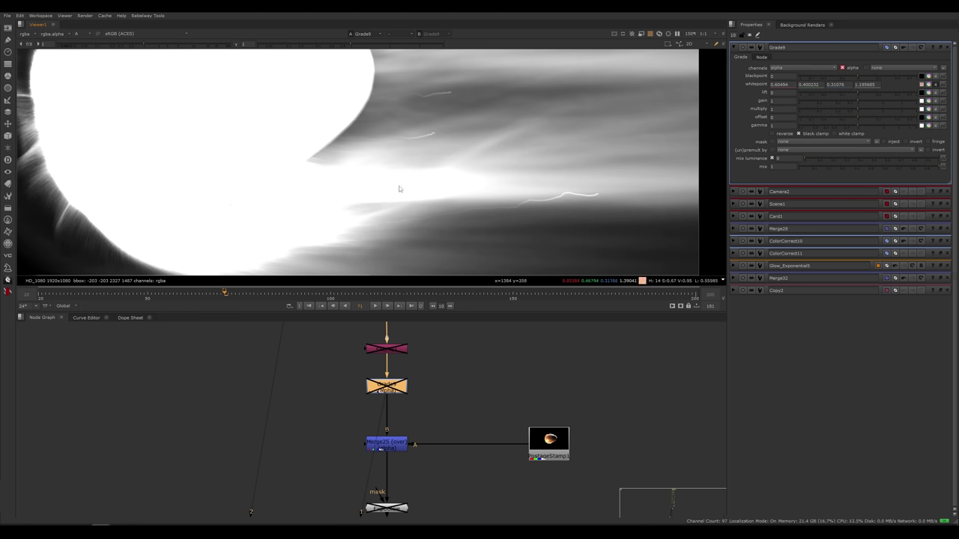
pyautogui.press('d')
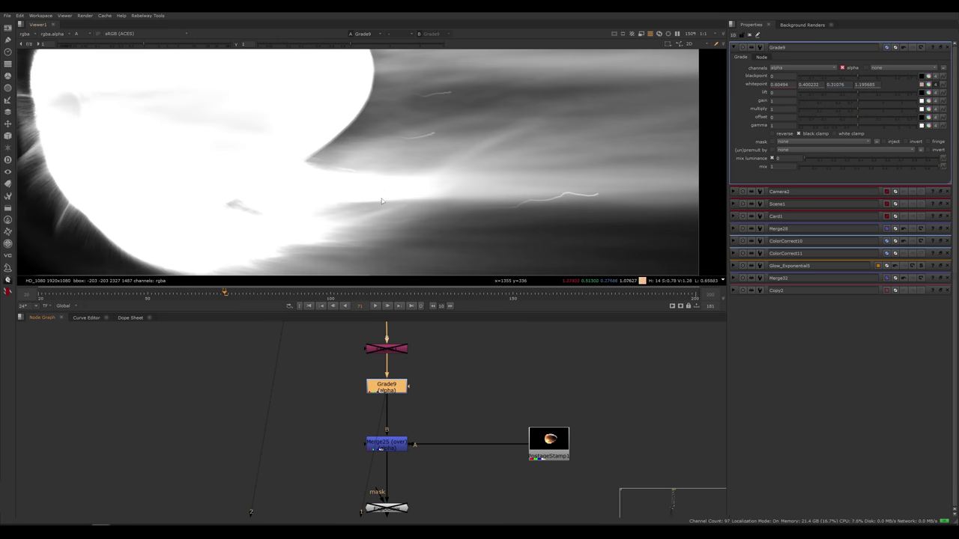
pyautogui.scroll(-5, 275, 200)
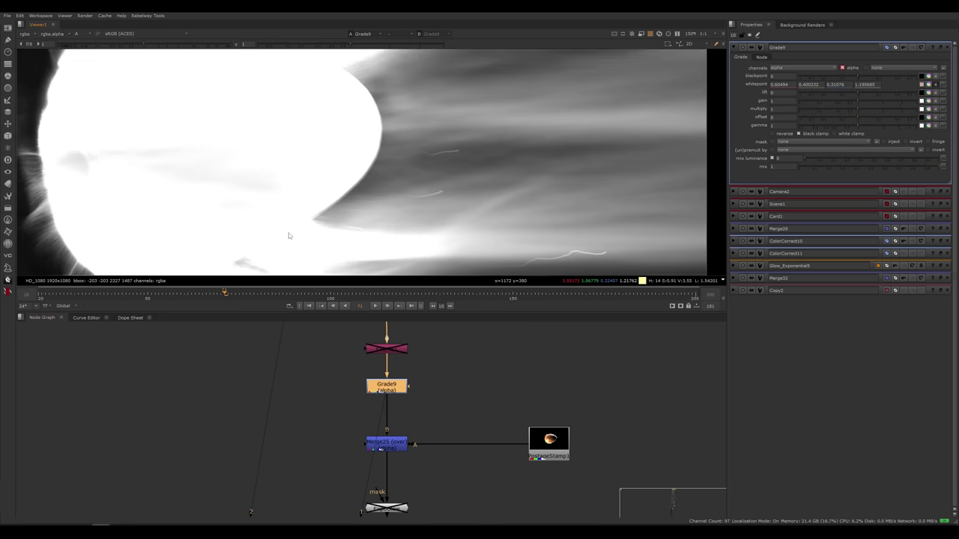
pyautogui.scroll(3, 267, 228)
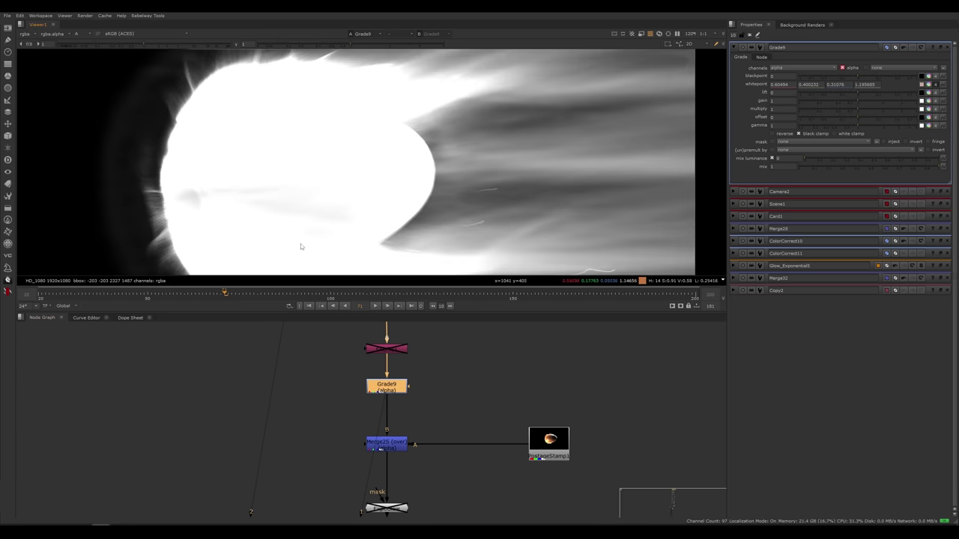
# Step: Select Grade9 and Merge25 together and examine the semi-transparent alpha areas inside the pod's silhouette
pyautogui.moveTo(555, 355); pyautogui.dragTo(332, 459)
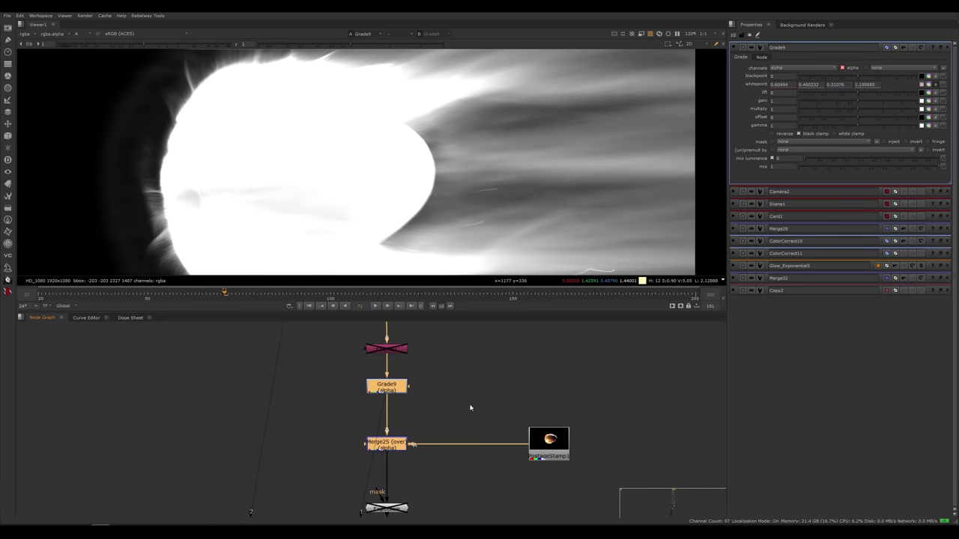
pyautogui.click(474, 403)
pyautogui.moveTo(303, 183); pyautogui.dragTo(289, 160, button='middle')
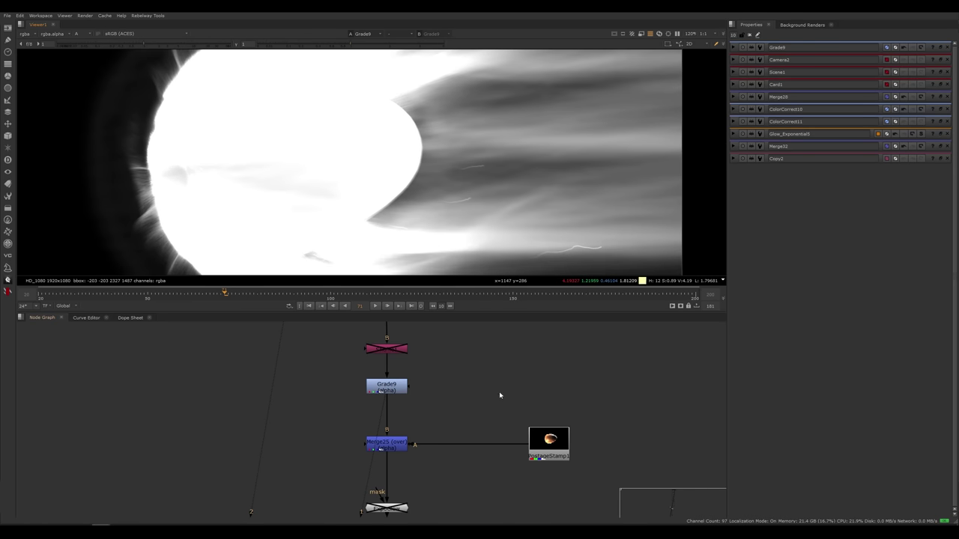
pyautogui.moveTo(591, 378); pyautogui.dragTo(334, 456)
pyautogui.scroll(1, 300, 183)
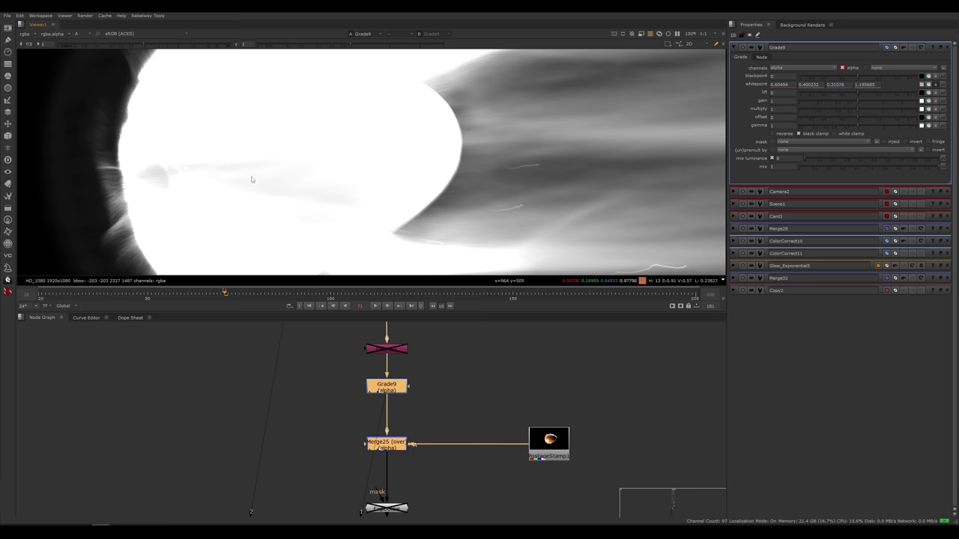
pyautogui.scroll(1, 273, 193)
pyautogui.scroll(1, 271, 176)
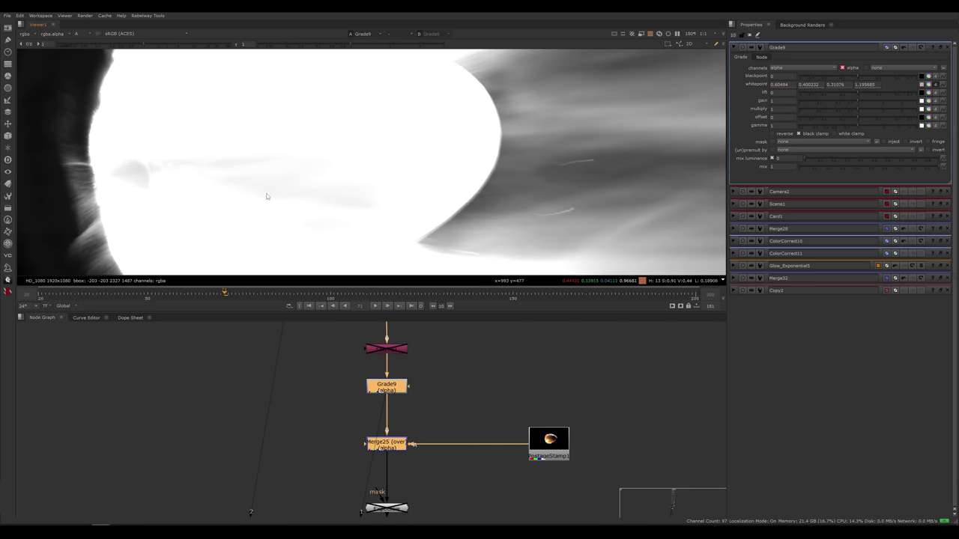
# Step: View the alpha of Merge25 and PostageStamp1, and return the viewer to full colour
pyautogui.click(415, 421)
pyautogui.click(385, 443)
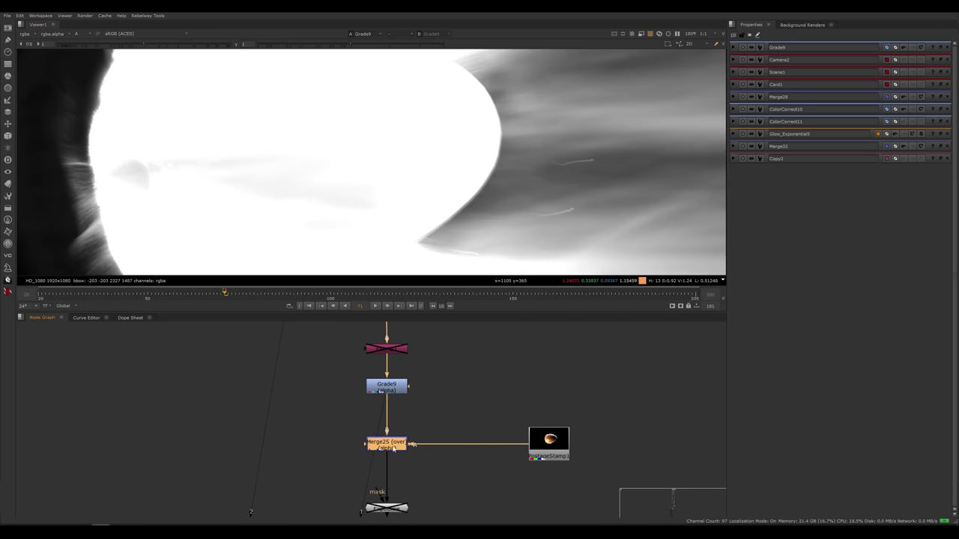
pyautogui.press('1')
pyautogui.click(548, 441)
pyautogui.press('1')
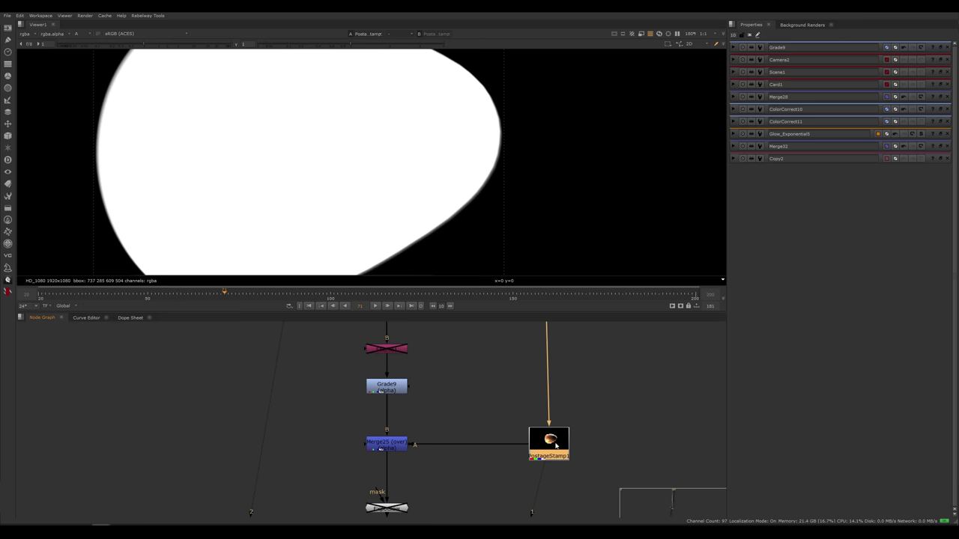
pyautogui.press('a')
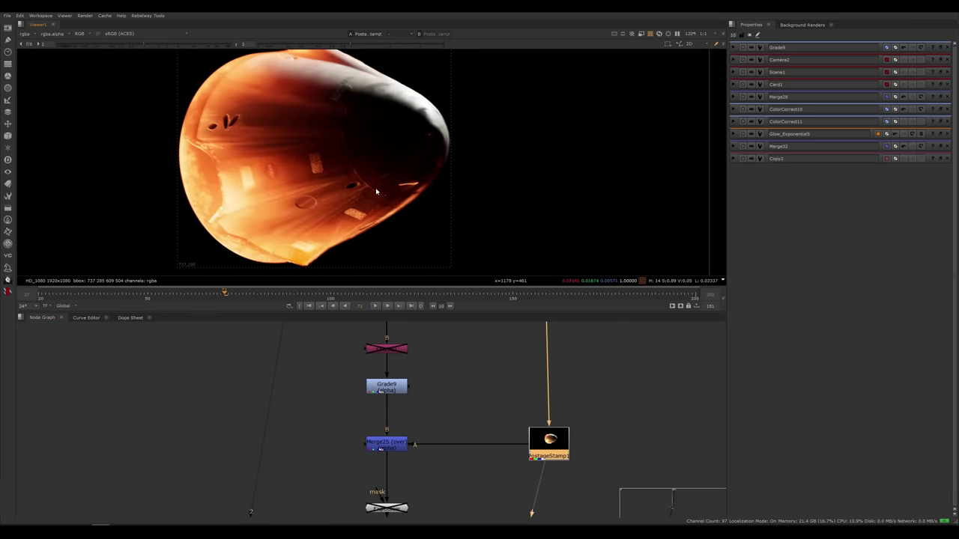
# Step: Open and view Merge25, toggle it for comparison, and leave it disabled
pyautogui.click(401, 449)
pyautogui.press('1')
pyautogui.doubleClick(397, 448)
pyautogui.press('d')
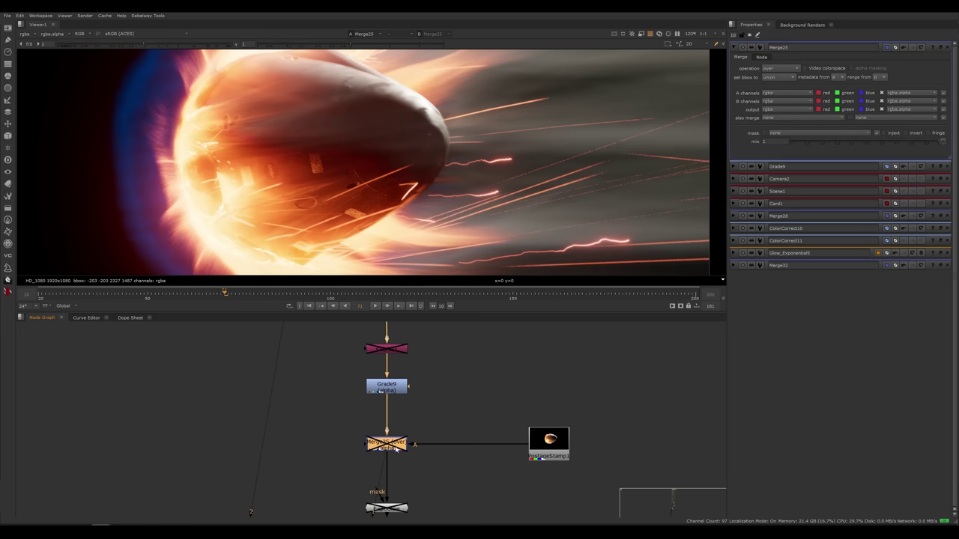
pyautogui.press('d')
pyautogui.press('d')
# Step: Inspect the pod's hull in Merge27 with Merge25 disabled, and re-enable Merge25
pyautogui.moveTo(424, 512); pyautogui.dragTo(430, 364, button='middle')
pyautogui.click(405, 442)
pyautogui.press('1')
pyautogui.click(409, 420)
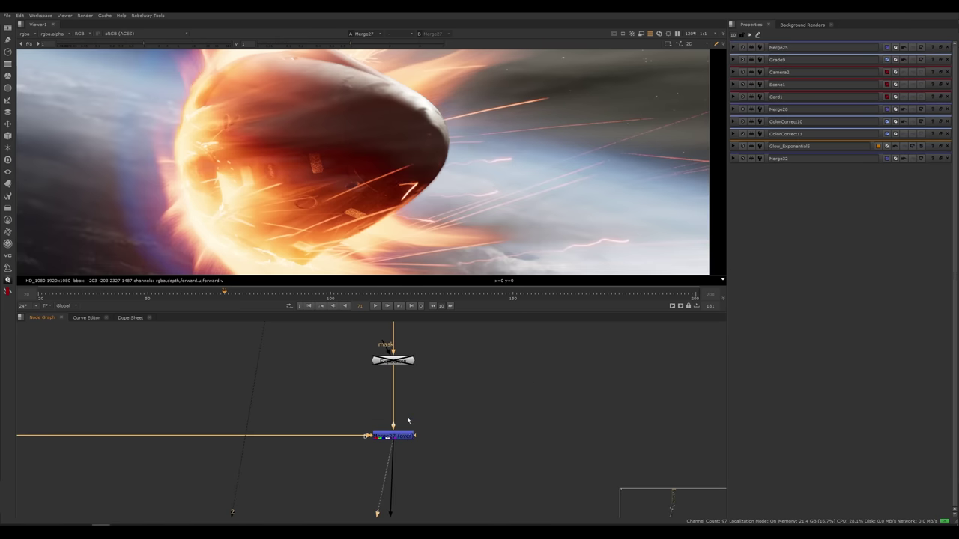
pyautogui.moveTo(409, 408); pyautogui.dragTo(407, 512, button='middle')
pyautogui.doubleClick(398, 406)
pyautogui.scroll(4, 379, 205)
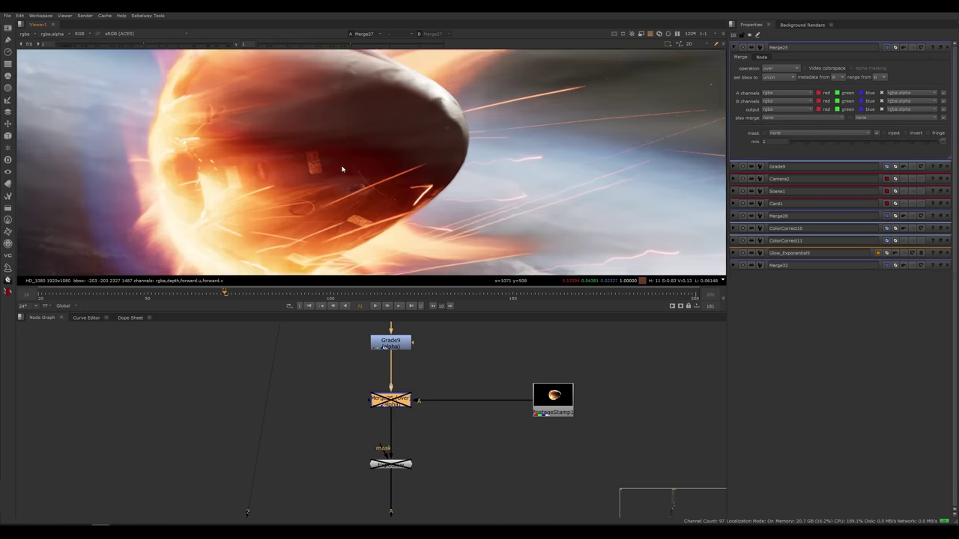
pyautogui.scroll(3, 378, 202)
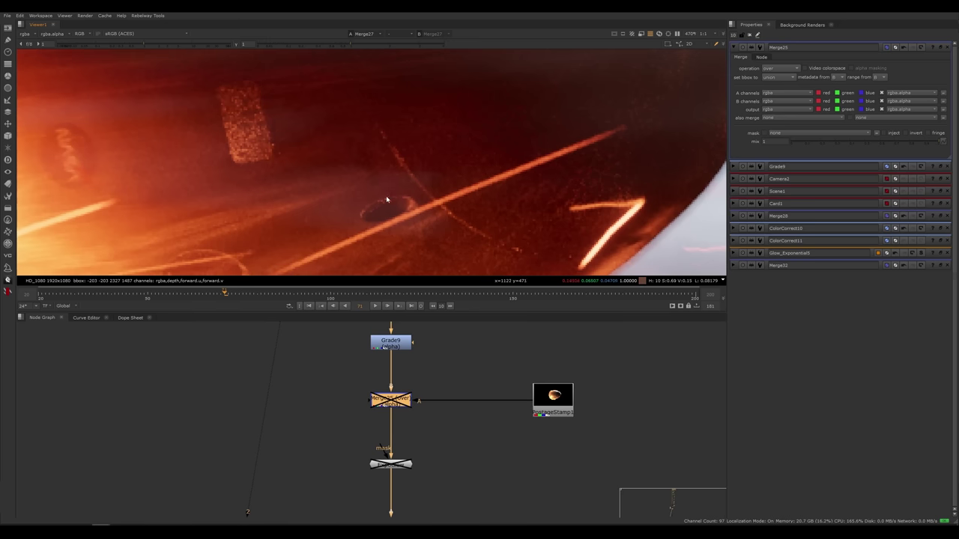
pyautogui.press('d')
pyautogui.scroll(-10, 383, 211)
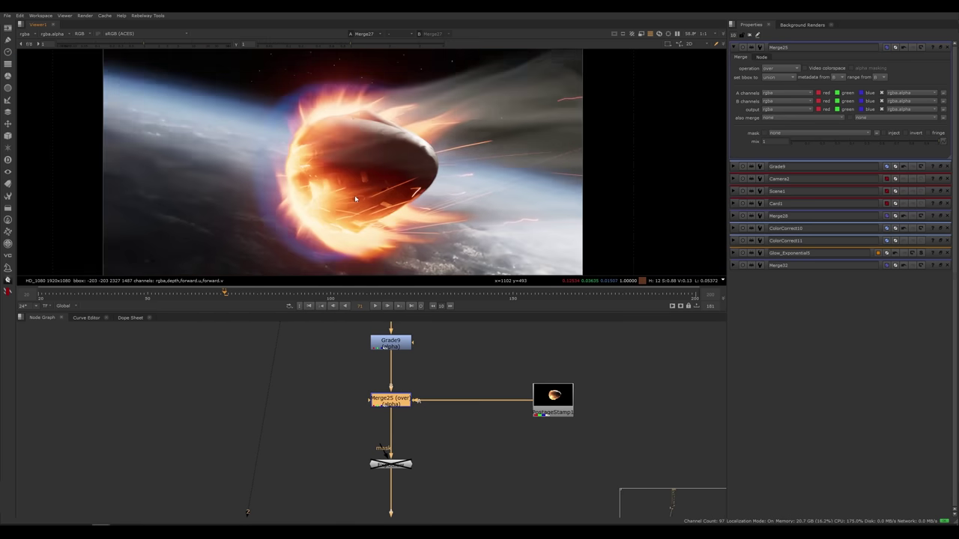
pyautogui.scroll(-5, 427, 401)
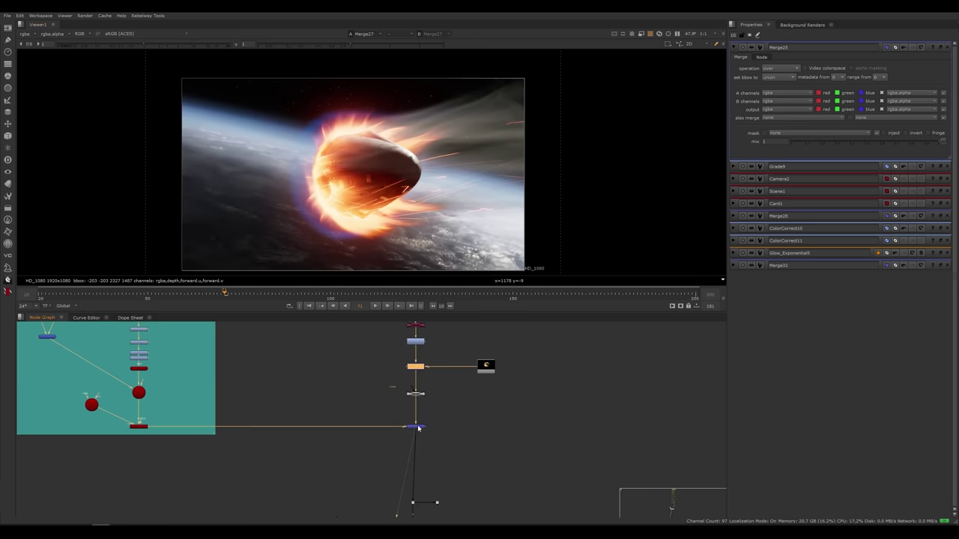
# Step: View the Read7 distortion render in the HEAT DIST group and the Copy9 node it feeds
pyautogui.click(440, 465)
pyautogui.moveTo(440, 465); pyautogui.dragTo(416, 406, button='middle')
pyautogui.click(256, 390)
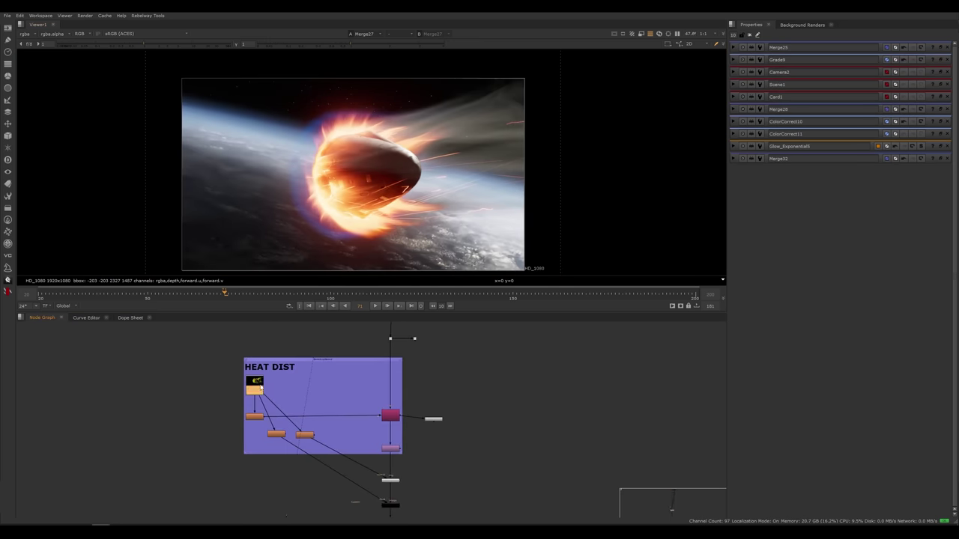
pyautogui.press('1')
pyautogui.click(391, 419)
pyautogui.press('1')
# Step: View the IDistort1 output and select the disabled node directly below it
pyautogui.click(409, 442)
pyautogui.scroll(4, 413, 443)
pyautogui.click(372, 453)
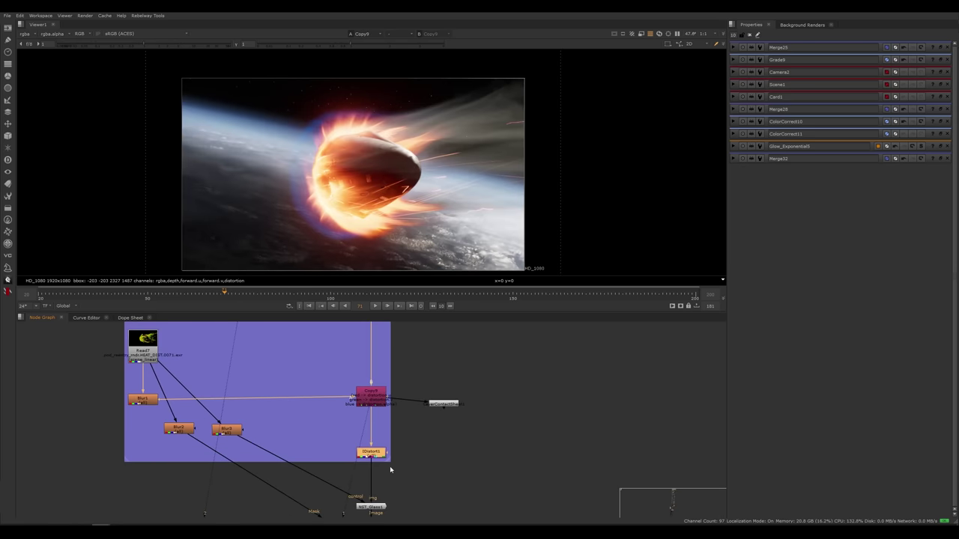
pyautogui.press('1')
pyautogui.moveTo(390, 466); pyautogui.dragTo(397, 377, button='middle')
pyautogui.click(386, 420)
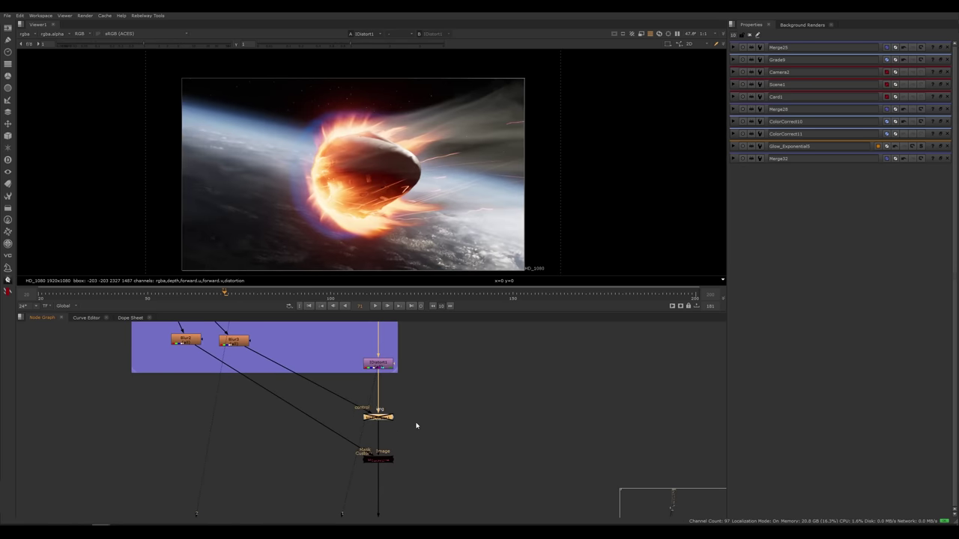
pyautogui.scroll(-5, 419, 422)
pyautogui.scroll(5, 426, 468)
# Step: View the Retime1 output and open its properties
pyautogui.click(361, 375)
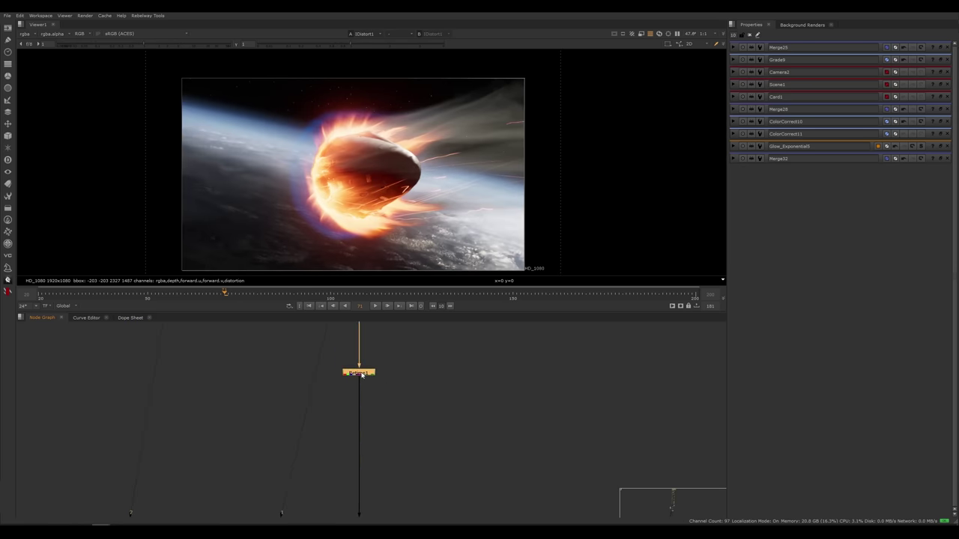
pyautogui.doubleClick(361, 376)
pyautogui.press('1')
pyautogui.doubleClick(363, 376)
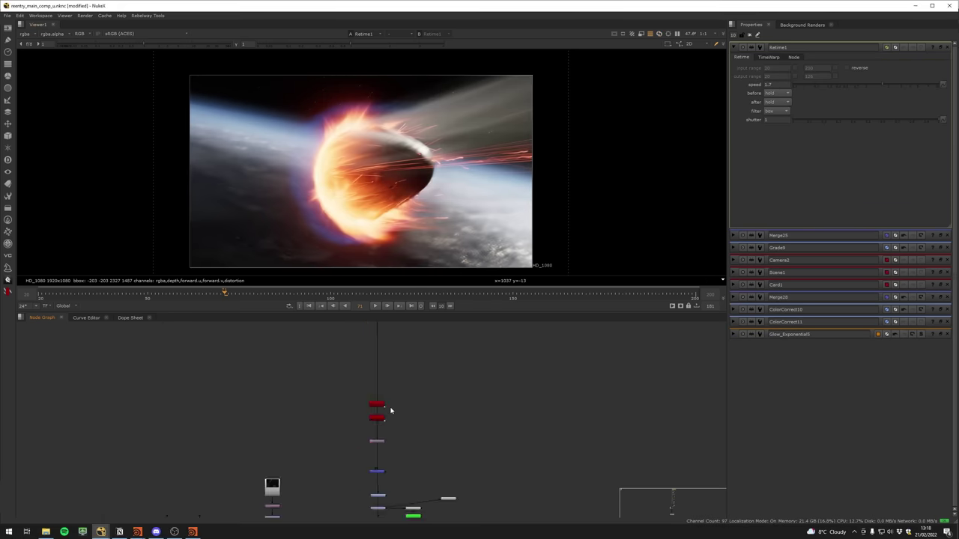
# Step: Open the properties of CameraShake3_1 and move the node slightly farther above CameraShake3_2
pyautogui.moveTo(362, 397); pyautogui.dragTo(289, 514)
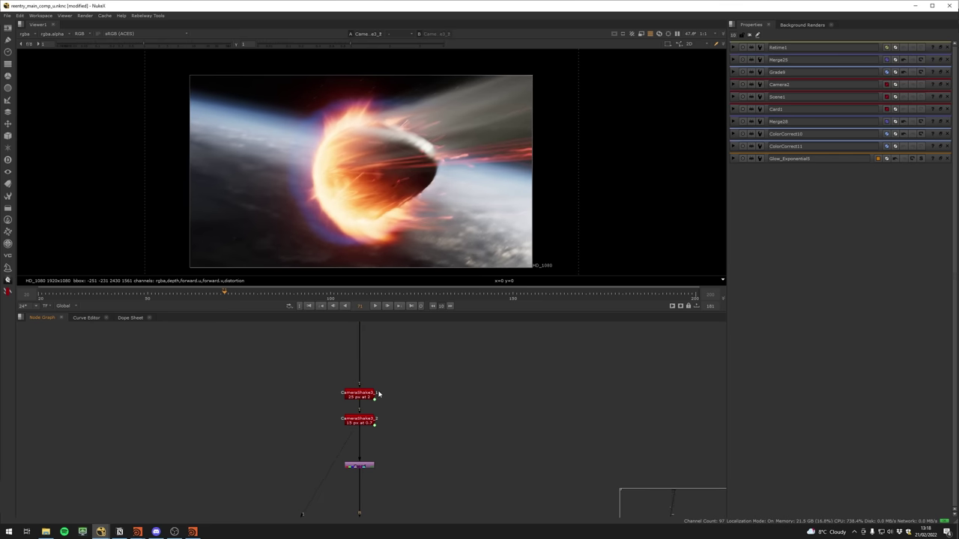
pyautogui.doubleClick(359, 397)
pyautogui.click(394, 377)
pyautogui.click(367, 398)
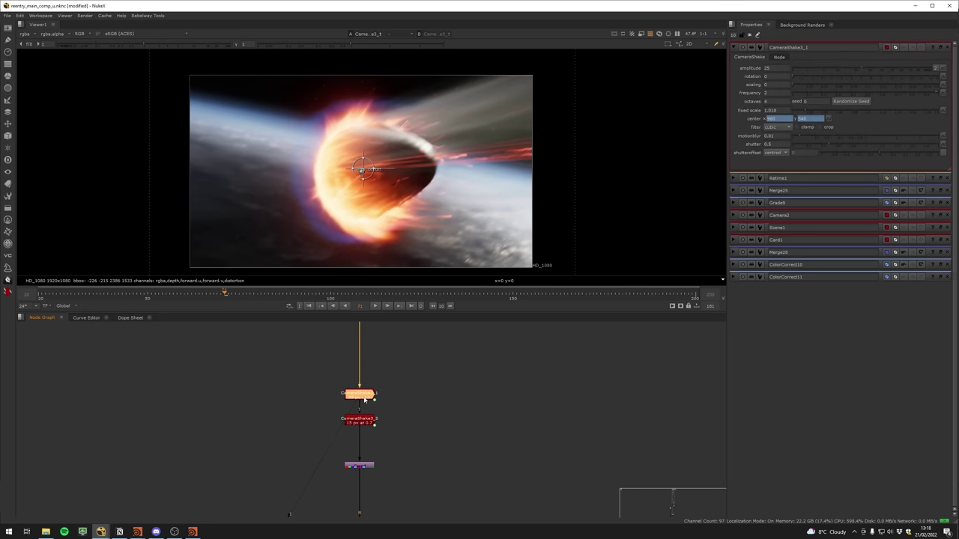
pyautogui.moveTo(361, 397); pyautogui.dragTo(361, 386)
# Step: Open and view CameraShake3_2, toggling it off and on to compare the shake
pyautogui.doubleClick(361, 423)
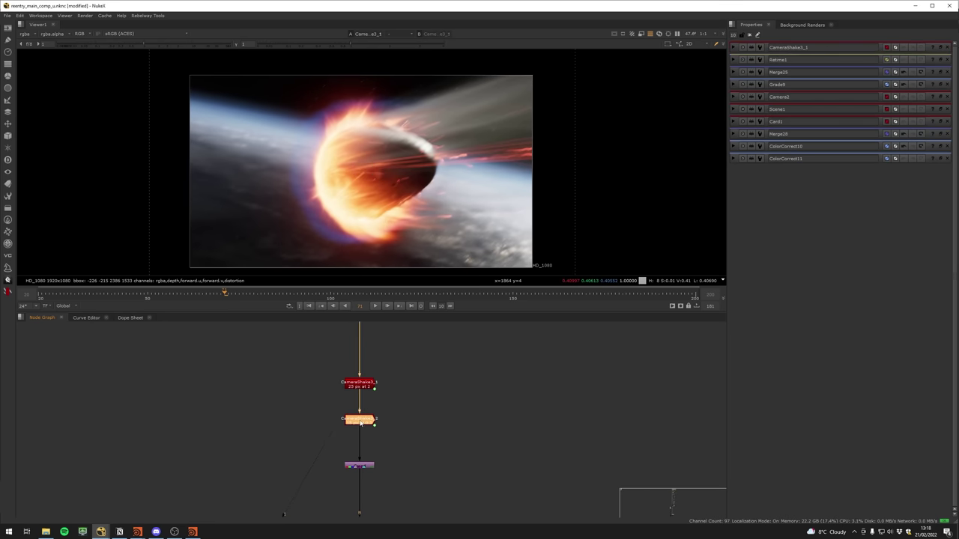
pyautogui.press('1')
pyautogui.press('d')
pyautogui.press('d')
# Step: View the output of Crop4 and of the merge node below it
pyautogui.moveTo(383, 493); pyautogui.dragTo(388, 400, button='middle')
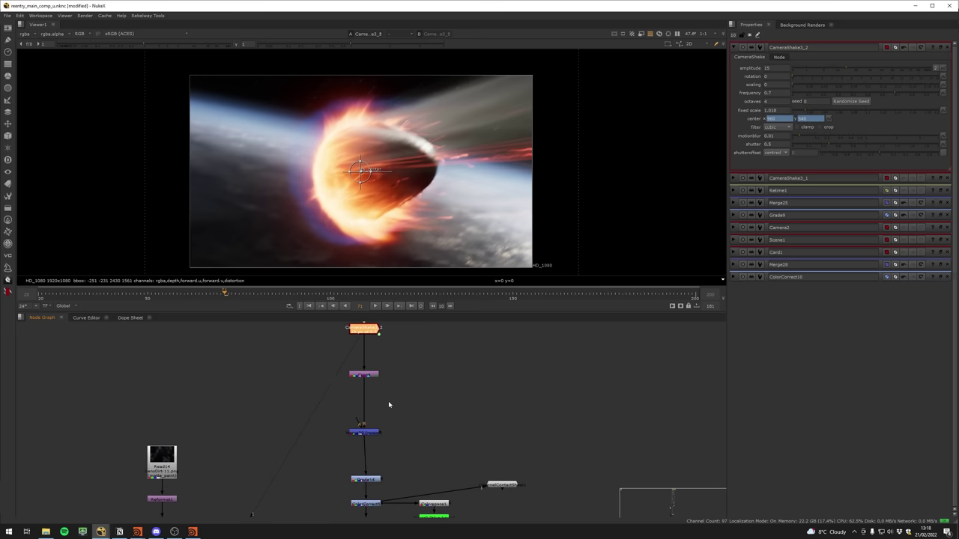
pyautogui.doubleClick(370, 376)
pyautogui.press('1')
pyautogui.click(385, 415)
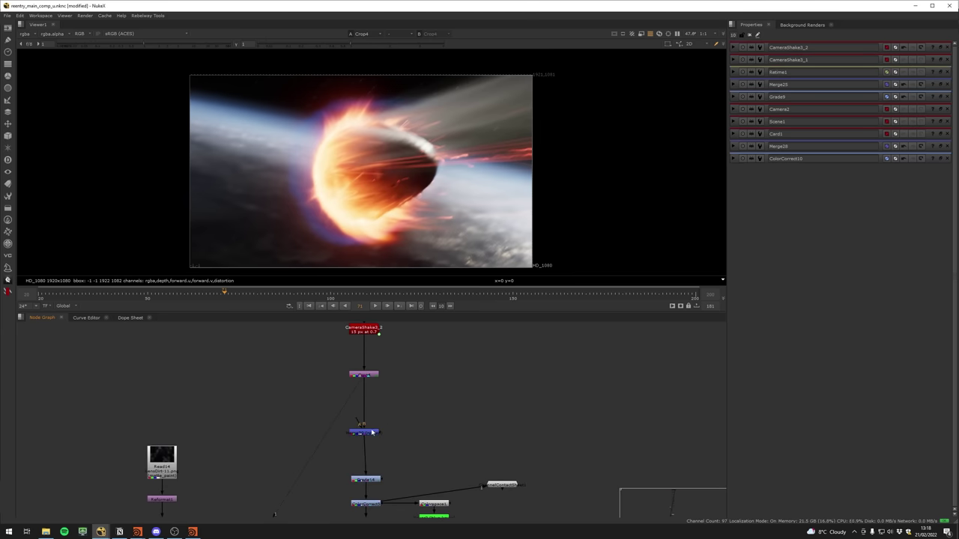
pyautogui.click(371, 432)
pyautogui.press('1')
# Step: View the Grade14 output and move the node slightly farther above the ColorCorrect below it
pyautogui.click(375, 397)
pyautogui.moveTo(376, 442); pyautogui.dragTo(383, 368, button='middle')
pyautogui.click(369, 382)
pyautogui.press('Delete')
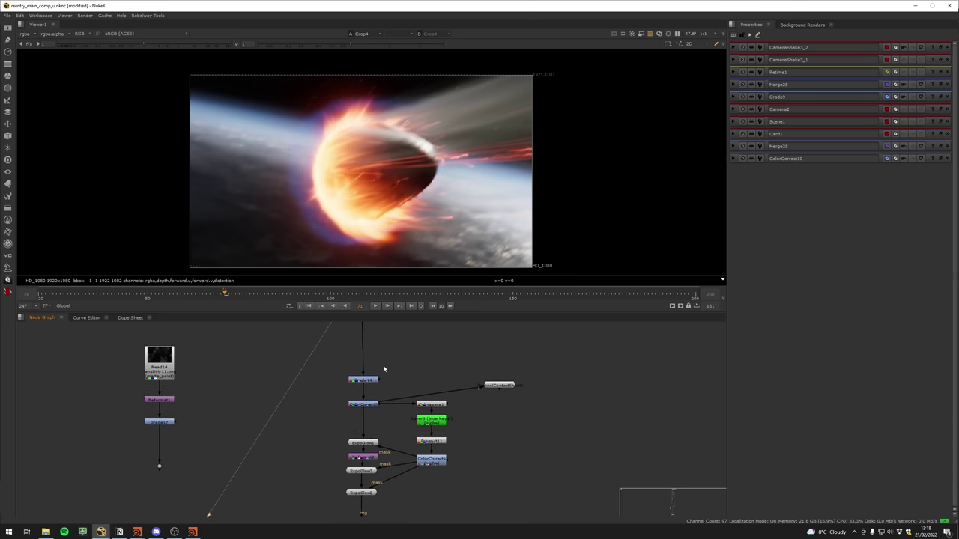
pyautogui.click(371, 371)
pyautogui.moveTo(371, 370); pyautogui.dragTo(371, 359)
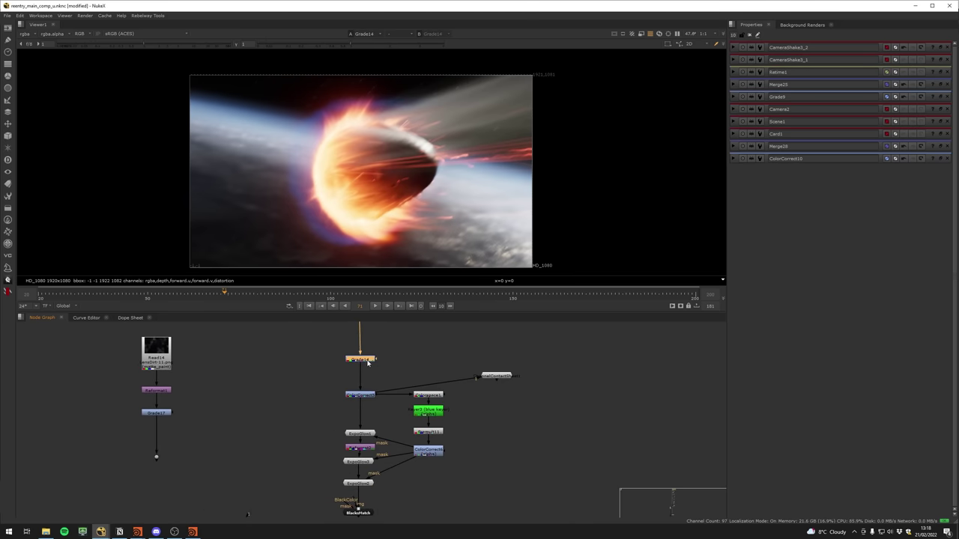
# Step: Open the properties of Grade14 to inspect the node
pyautogui.doubleClick(367, 361)
pyautogui.click(389, 363)
pyautogui.moveTo(391, 364); pyautogui.dragTo(388, 362, button='middle')
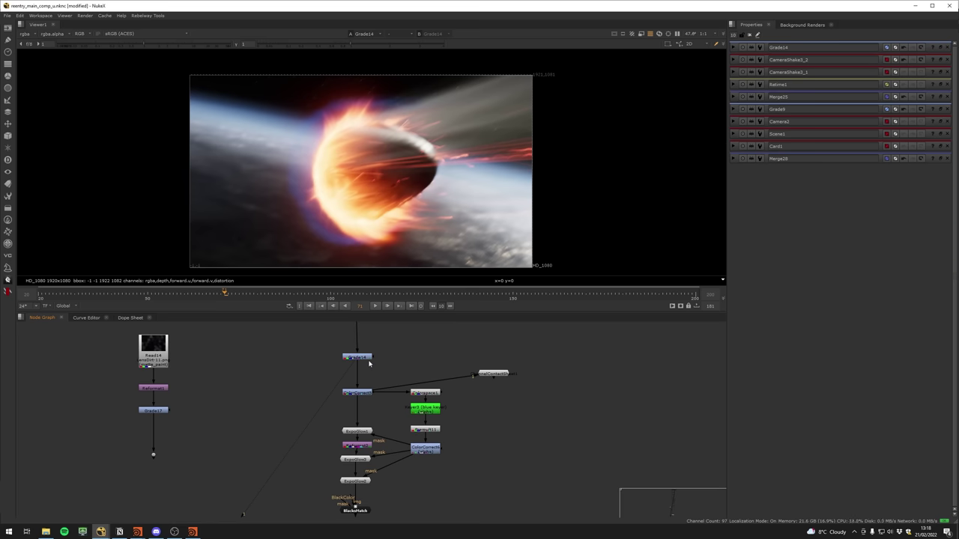
pyautogui.doubleClick(366, 360)
pyautogui.click(399, 367)
pyautogui.scroll(3, 398, 369)
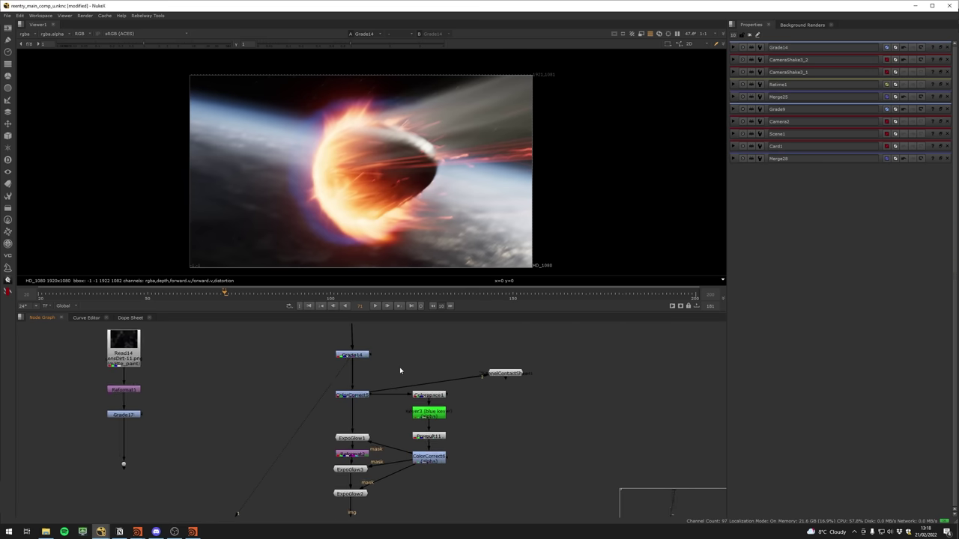
# Step: View ColorCorrect5 with its properties open, toggling it off and on to compare the grade
pyautogui.click(346, 402)
pyautogui.press('1')
pyautogui.doubleClick(350, 402)
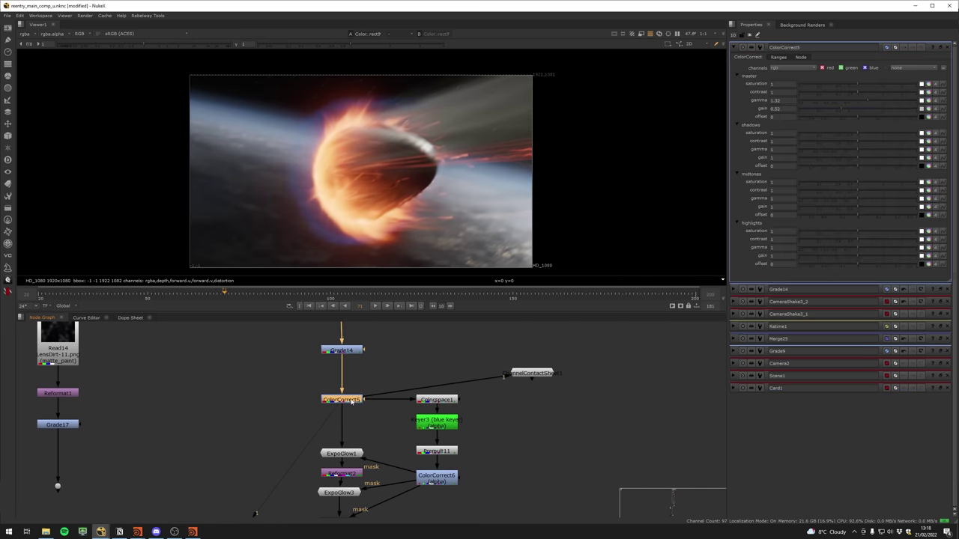
pyautogui.press('d')
pyautogui.press('d')
pyautogui.press('d')
pyautogui.press('d')
# Step: Open a new Waveform scope and place it beside the comp image
pyautogui.rightClick(157, 33)
pyautogui.moveTo(204, 95)
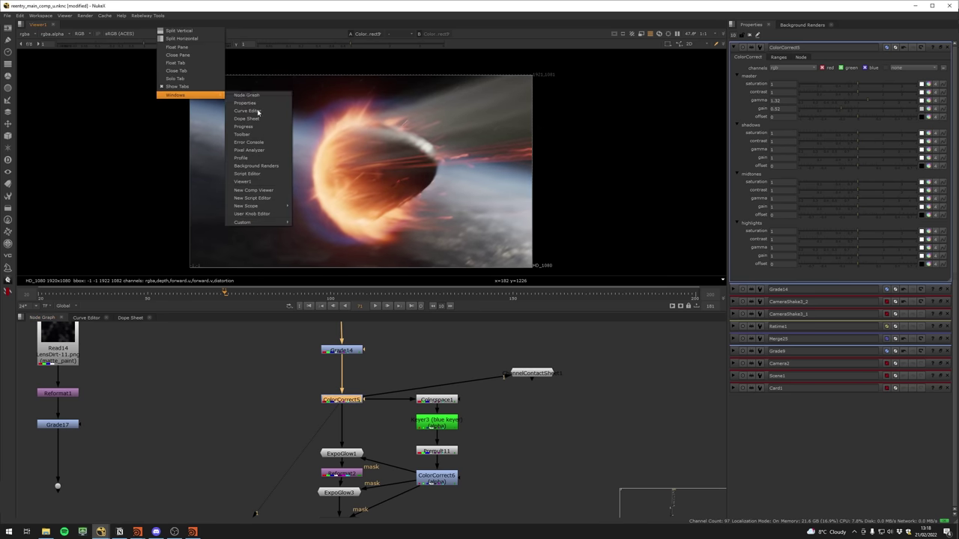
pyautogui.moveTo(261, 208)
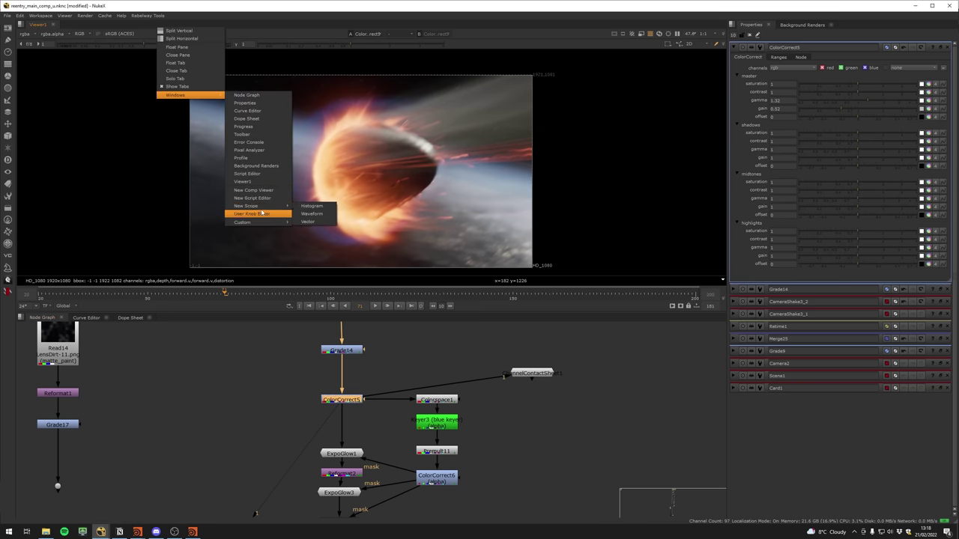
pyautogui.click(307, 217)
pyautogui.moveTo(481, 209); pyautogui.dragTo(627, 124)
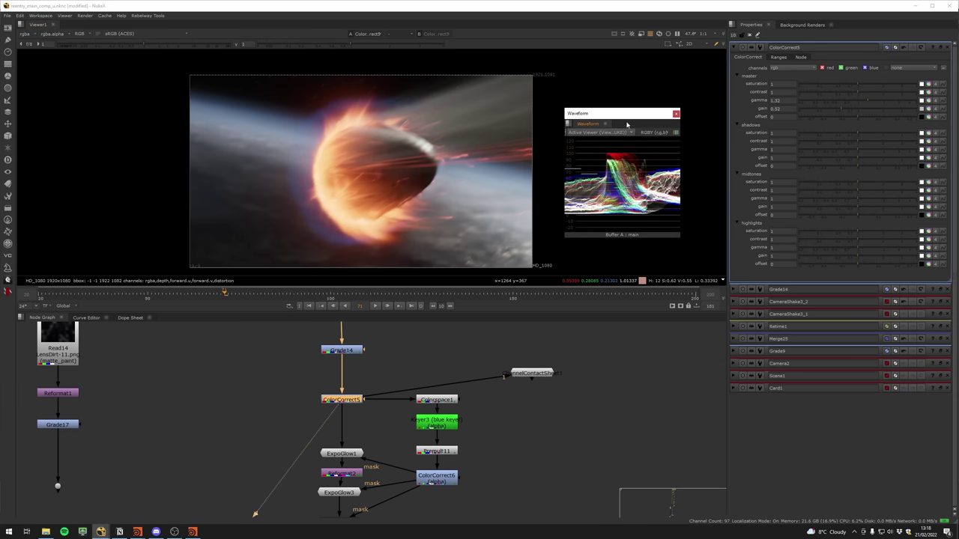
# Step: View the Grade14 output to examine its levels in the waveform
pyautogui.click(399, 381)
pyautogui.click(351, 351)
pyautogui.press('1')
pyautogui.click(350, 357)
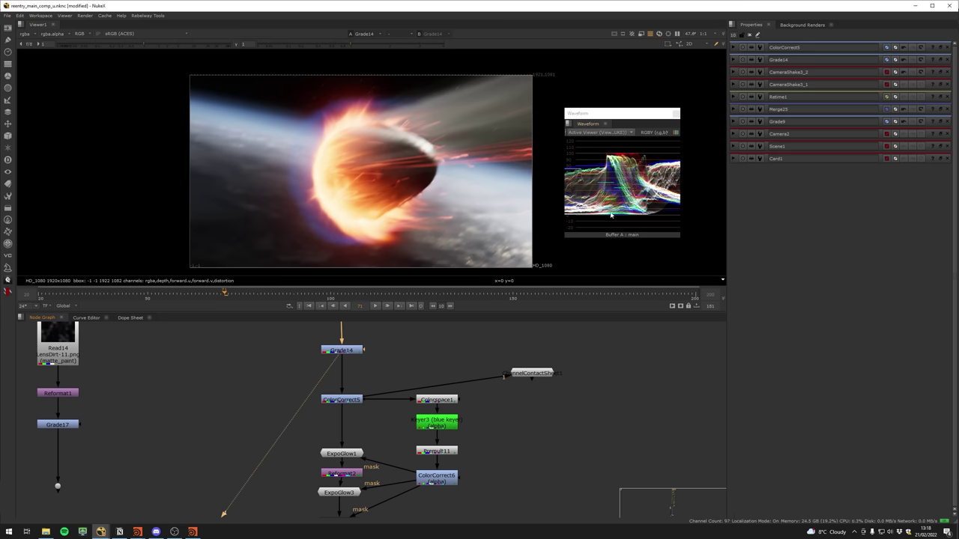
# Step: Enlarge the Waveform scope beside the image and split it into separate red, green, blue and luminance graphs
pyautogui.moveTo(624, 117); pyautogui.dragTo(636, 118)
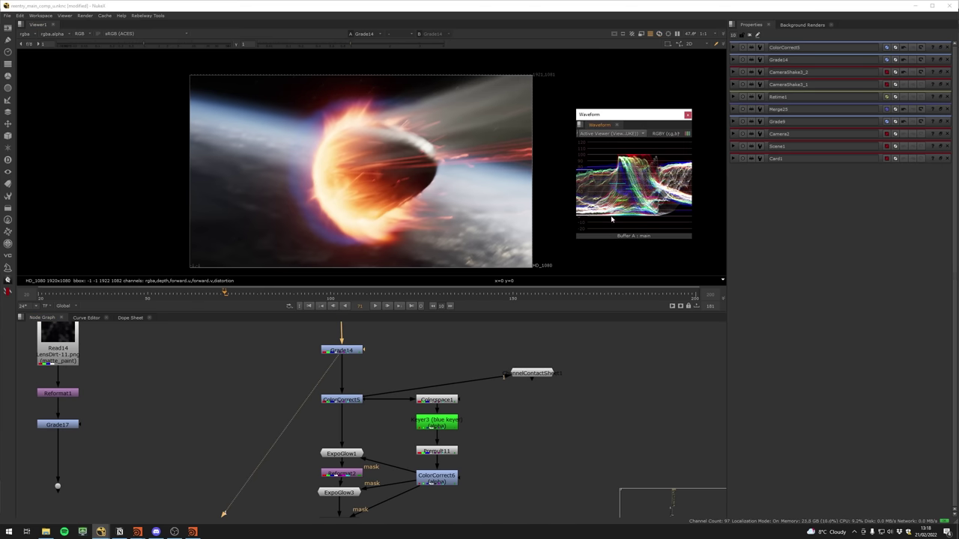
pyautogui.moveTo(574, 239); pyautogui.dragTo(529, 264)
pyautogui.moveTo(599, 114); pyautogui.dragTo(629, 109)
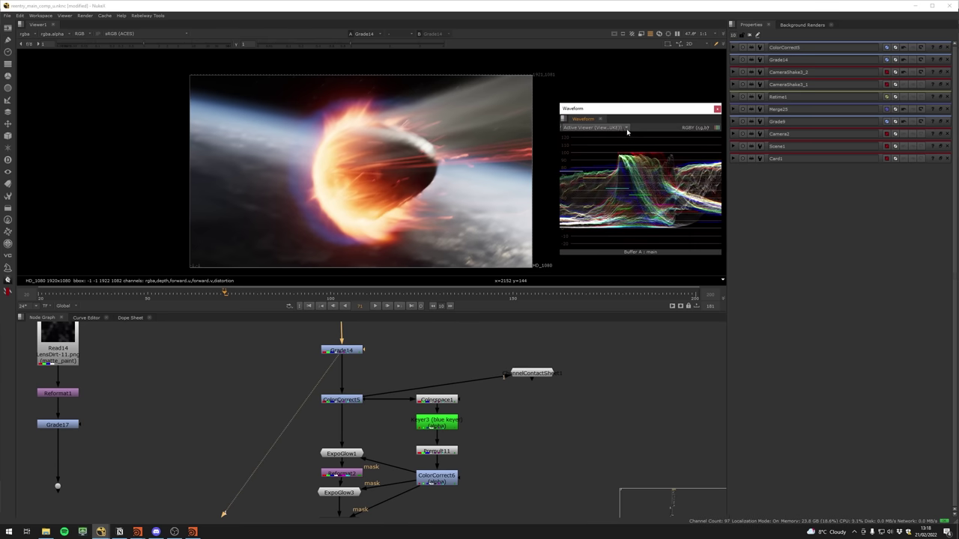
pyautogui.click(717, 129)
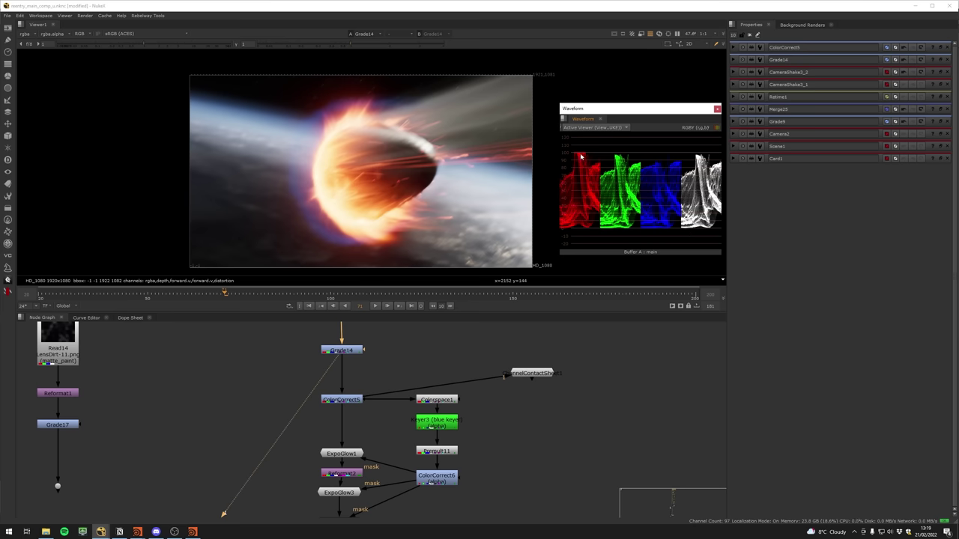
# Step: Open Grade14, view ColorCorrect5 and toggle it off and on, comparing the image with the channel waveforms
pyautogui.keyDown('ctrl'); pyautogui.keyDown('shift'); pyautogui.click(344, 350); pyautogui.keyUp('shift'); pyautogui.keyUp('ctrl')
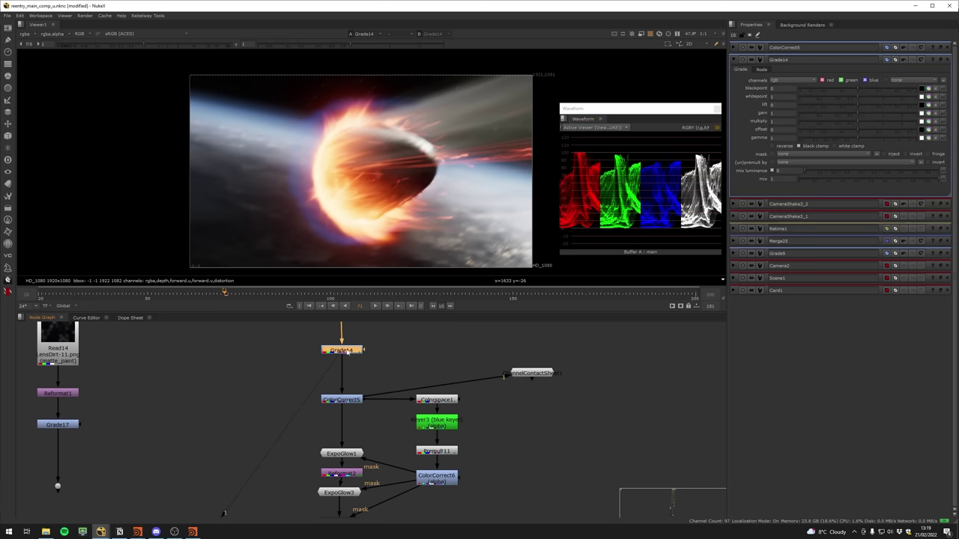
pyautogui.keyDown('ctrl'); pyautogui.keyDown('shift'); pyautogui.click(347, 401); pyautogui.keyUp('shift'); pyautogui.keyUp('ctrl')
pyautogui.press('d')
pyautogui.press('d')
pyautogui.press('d')
pyautogui.press('d')
pyautogui.press('d')
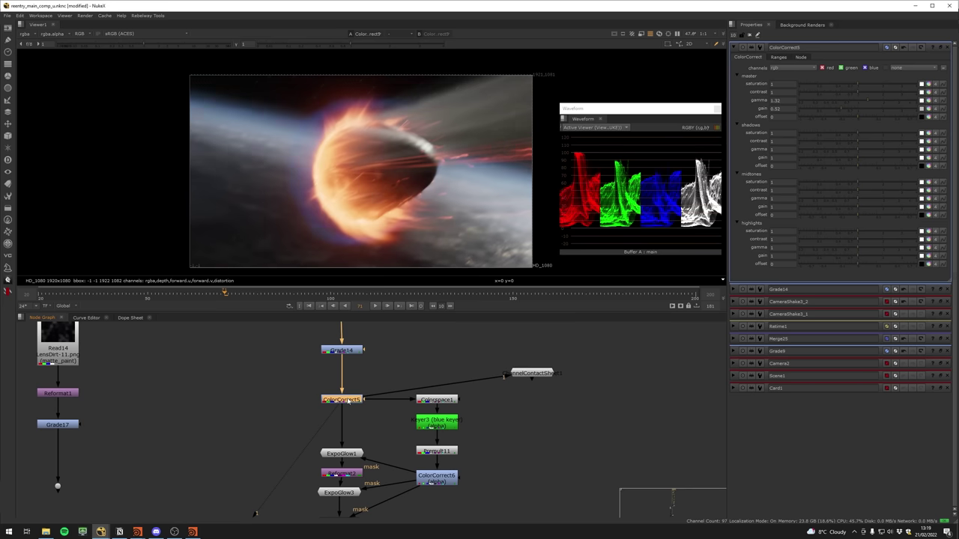
pyautogui.press('d')
pyautogui.press('d')
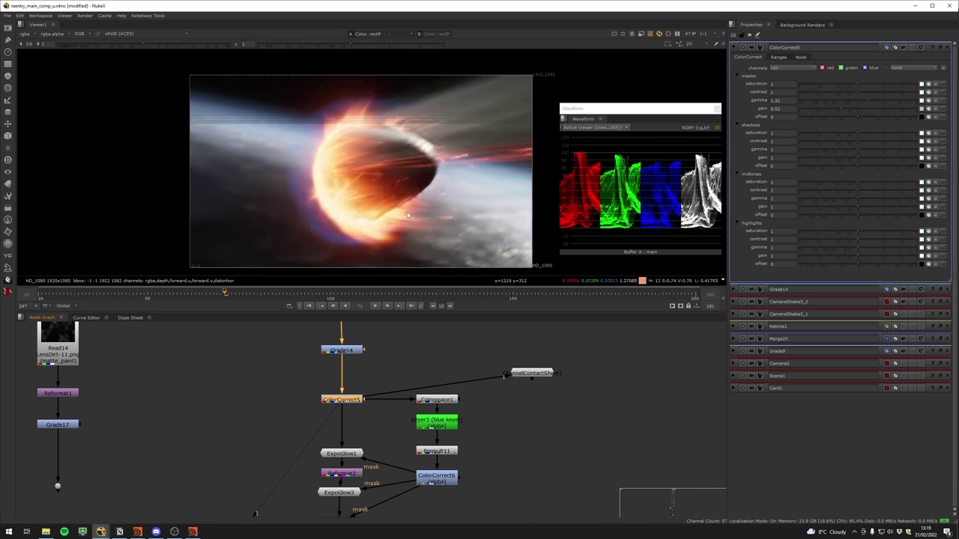
pyautogui.press('d')
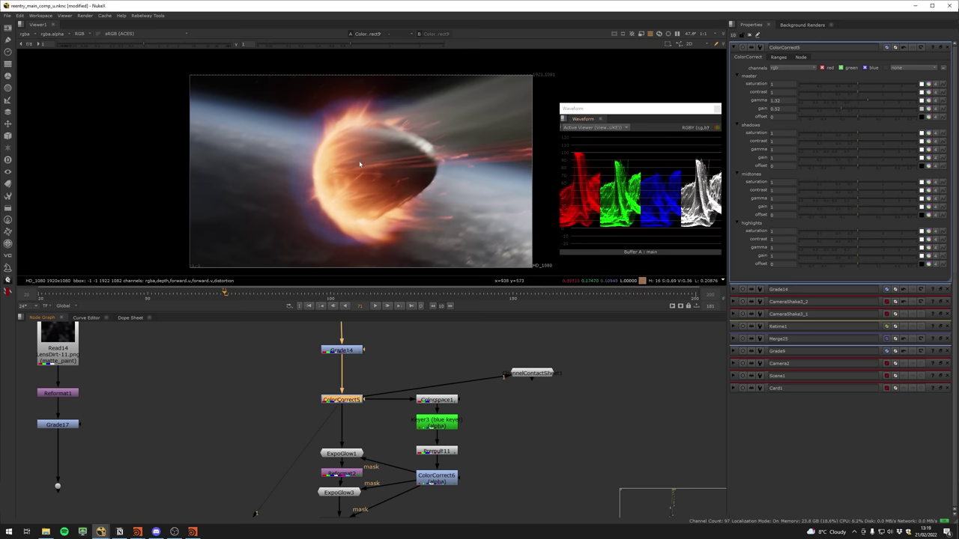
# Step: Try lowering the master saturation of ColorCorrect5 to 0.44, and undo the change
pyautogui.click(368, 379)
pyautogui.click(345, 403)
pyautogui.doubleClick(351, 398)
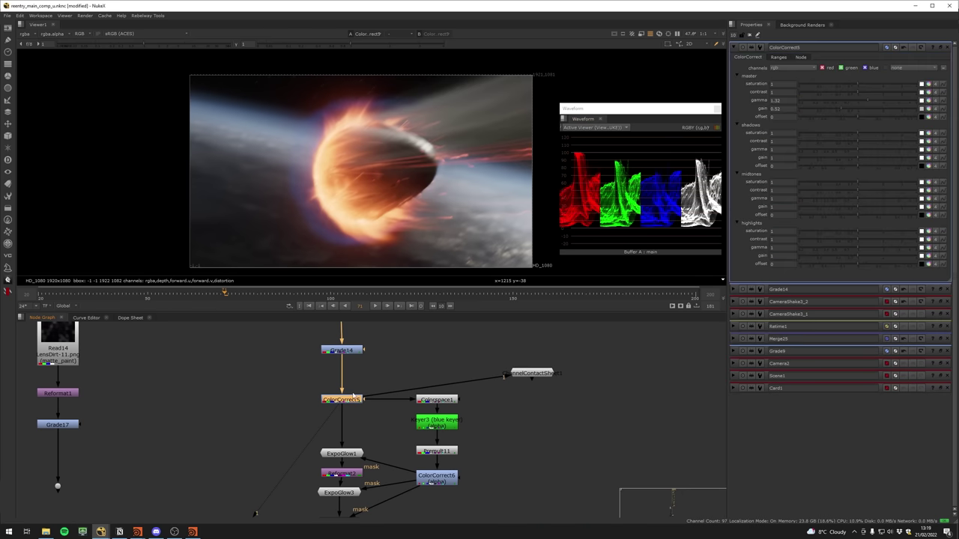
pyautogui.click(841, 85)
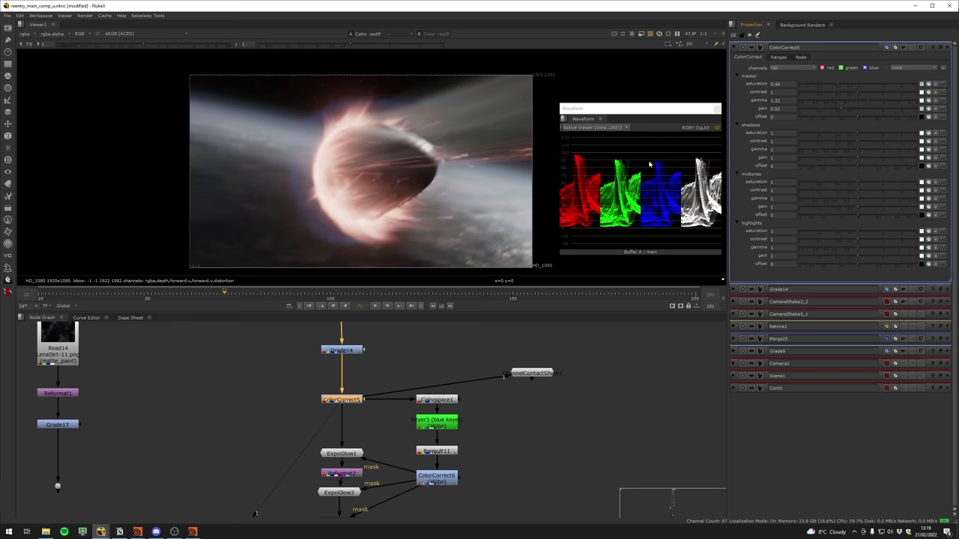
pyautogui.hotkey('ctrl', 'z')
pyautogui.click(450, 327)
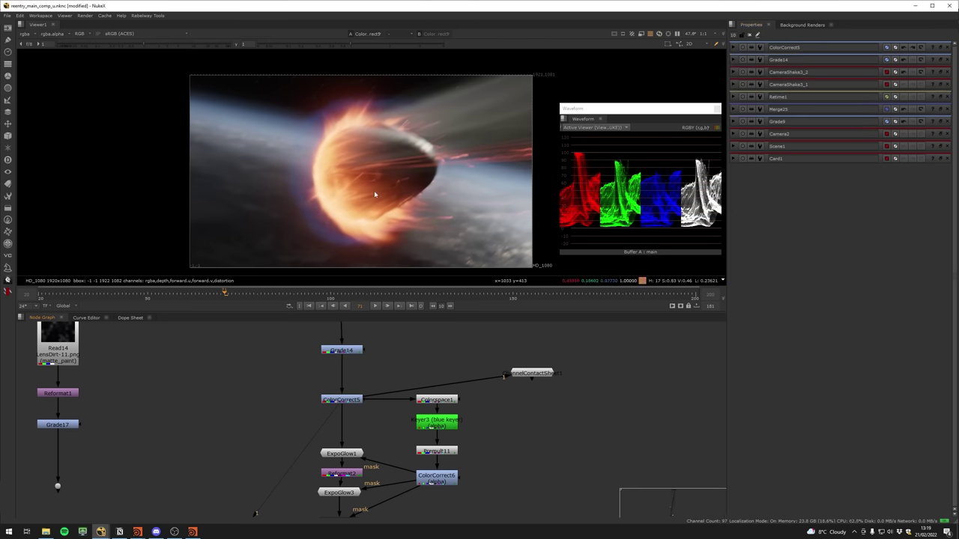
# Step: Toggle ColorCorrect5 off and on while examining the bright flame along the pod's upper edge up close
pyautogui.moveTo(374, 192); pyautogui.dragTo(354, 183, button='middle')
pyautogui.doubleClick(346, 352)
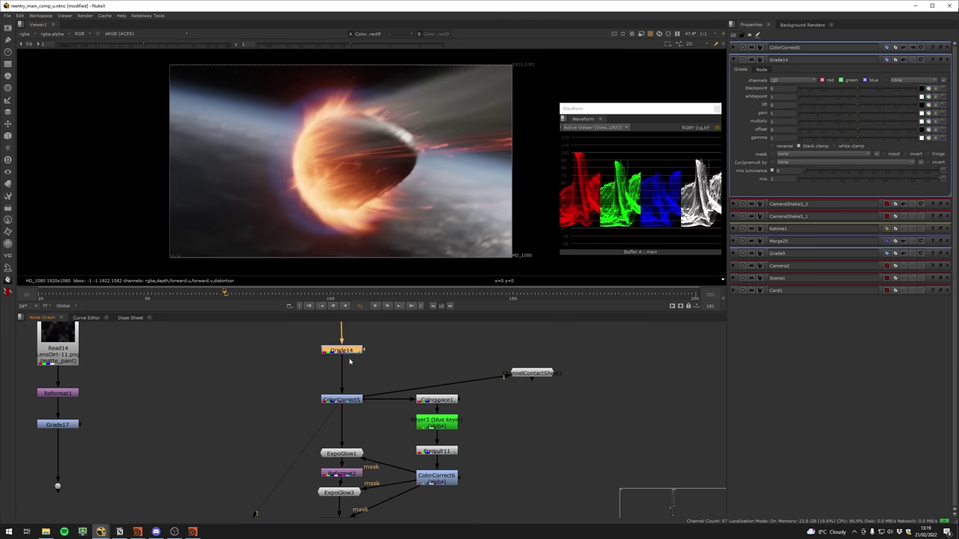
pyautogui.doubleClick(345, 402)
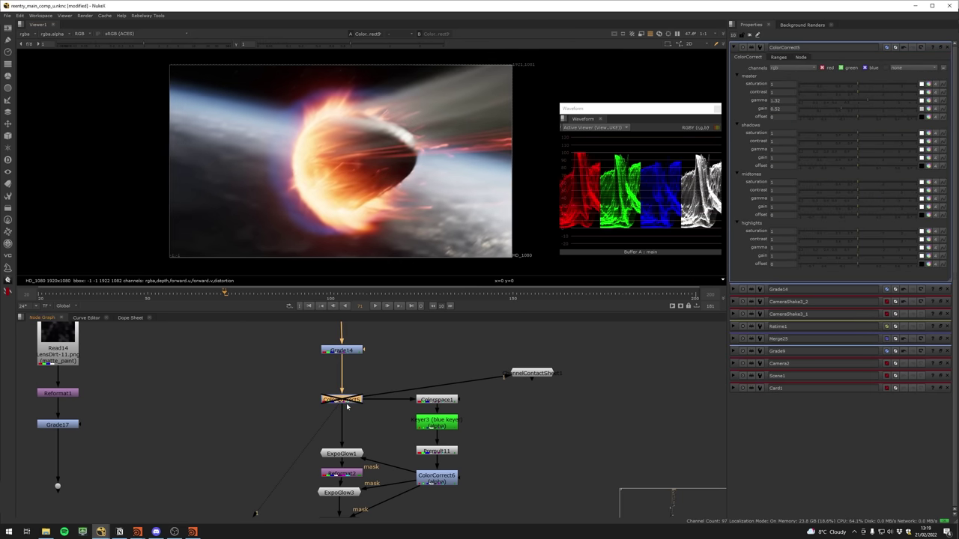
pyautogui.press('d')
pyautogui.scroll(6, 330, 116)
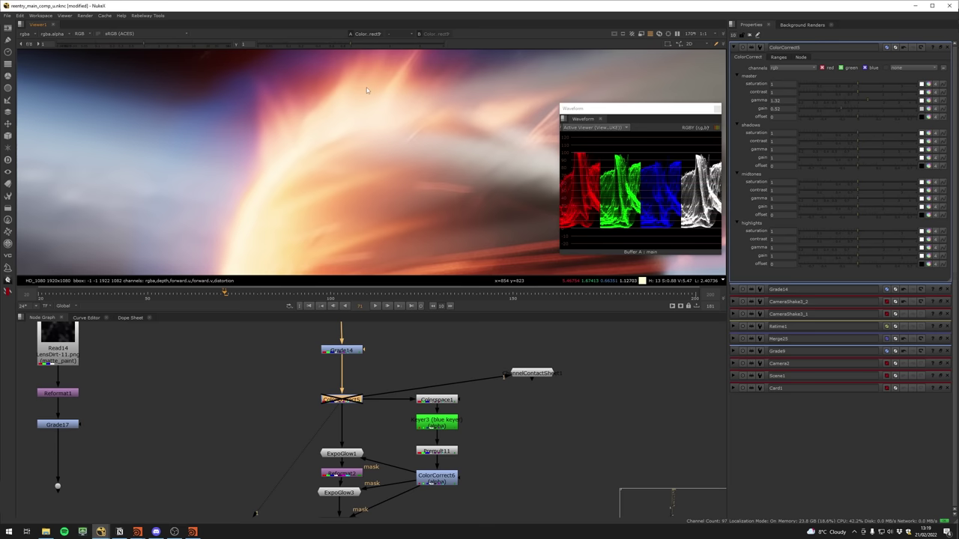
pyautogui.press('d')
pyautogui.scroll(-2, 337, 132)
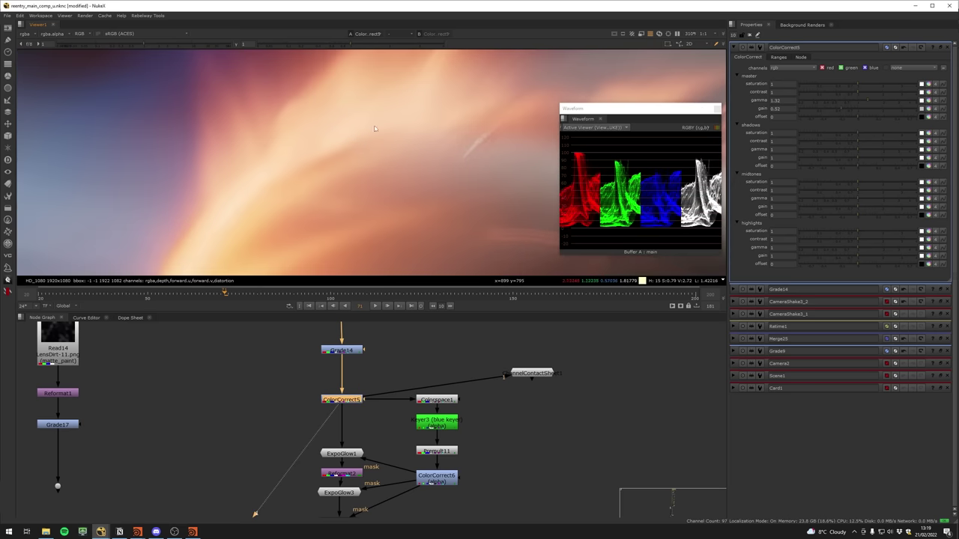
pyautogui.scroll(-3, 343, 141)
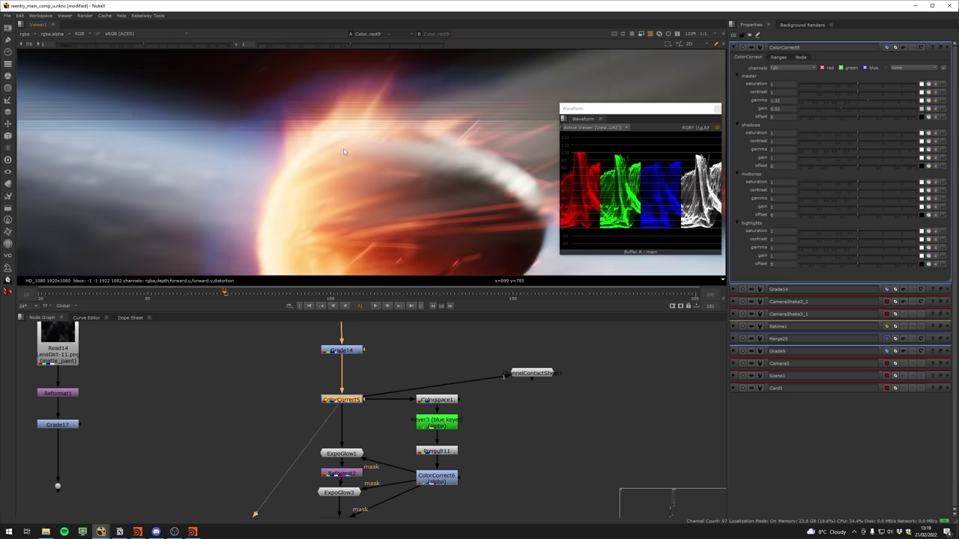
pyautogui.scroll(-3, 344, 157)
pyautogui.scroll(-1, 334, 160)
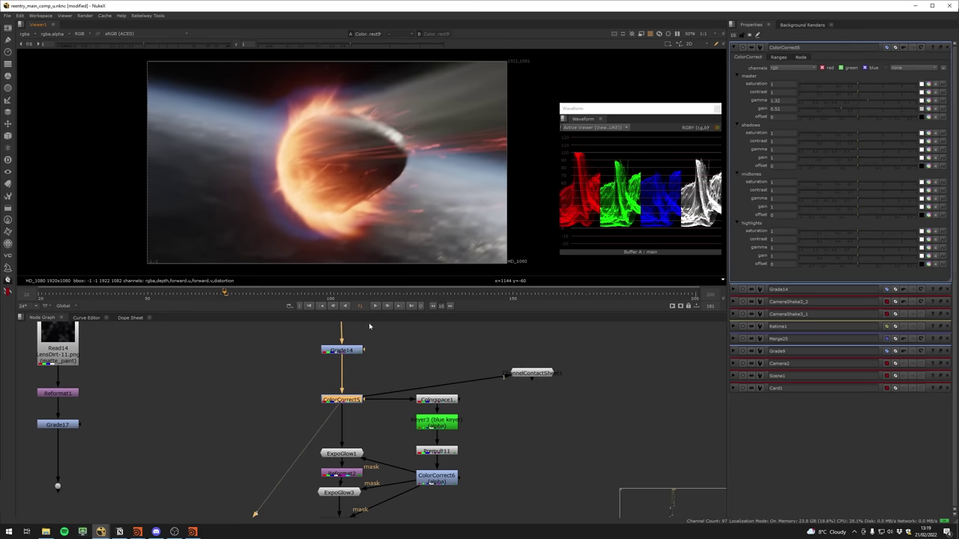
# Step: View the output of Colorspace1 and of the ChannelContactSheet node branching off ColorCorrect5
pyautogui.moveTo(369, 450); pyautogui.dragTo(371, 410, button='middle')
pyautogui.click(449, 361)
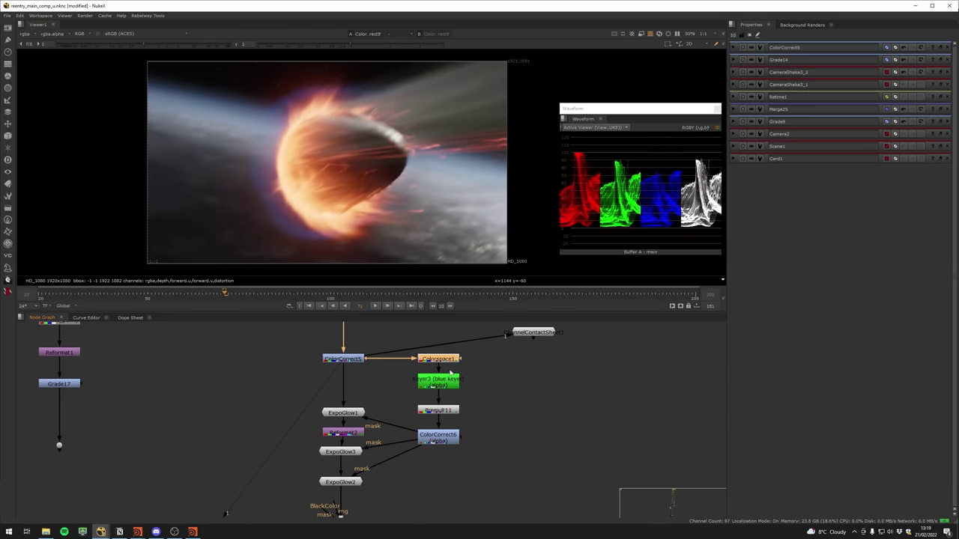
pyautogui.press('1')
pyautogui.click(533, 334)
pyautogui.press('1')
pyautogui.click(506, 340)
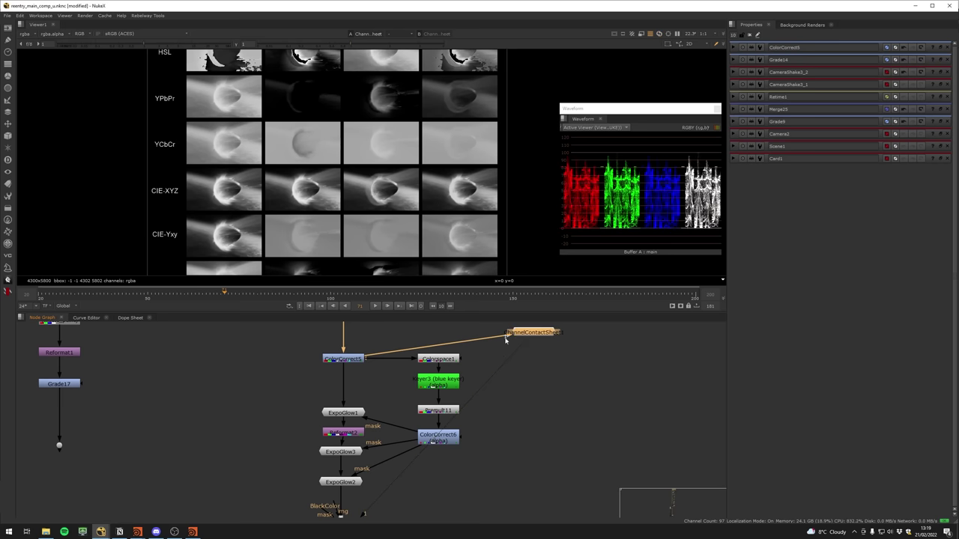
# Step: View ExpoGlow2 and toggle the ExpoGlow and Reformat2 nodes together to compare the glow around the pod
pyautogui.click(340, 482)
pyautogui.press('1')
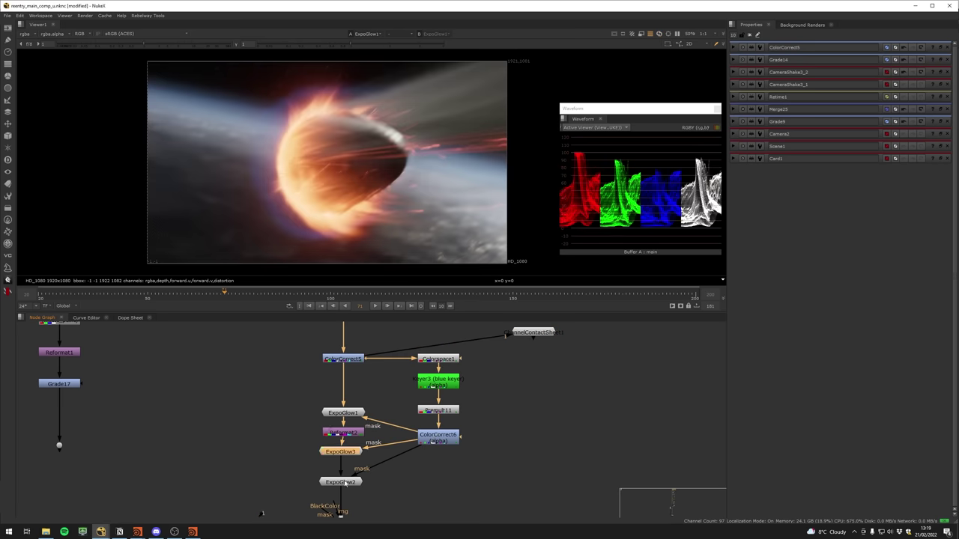
pyautogui.moveTo(296, 383); pyautogui.dragTo(367, 496)
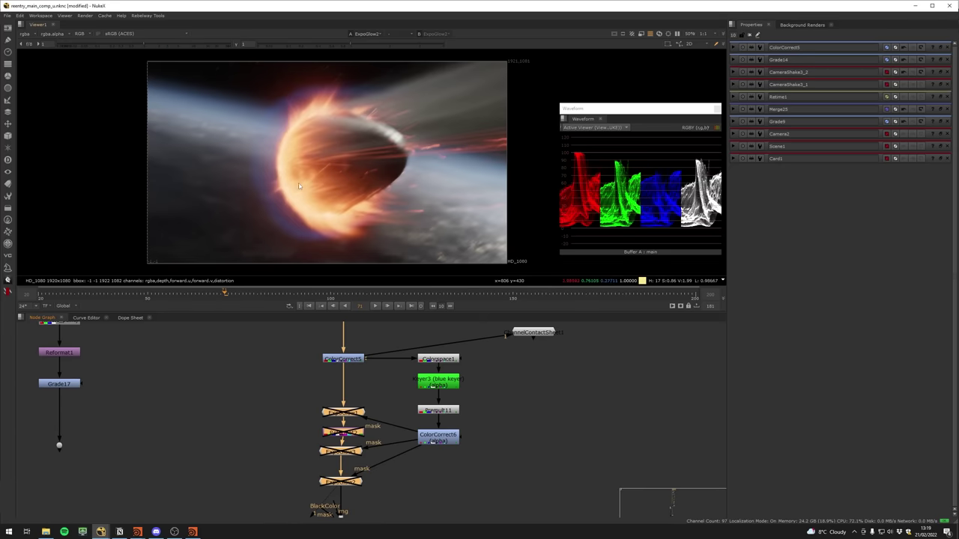
pyautogui.scroll(2, 316, 189)
pyautogui.scroll(2, 273, 174)
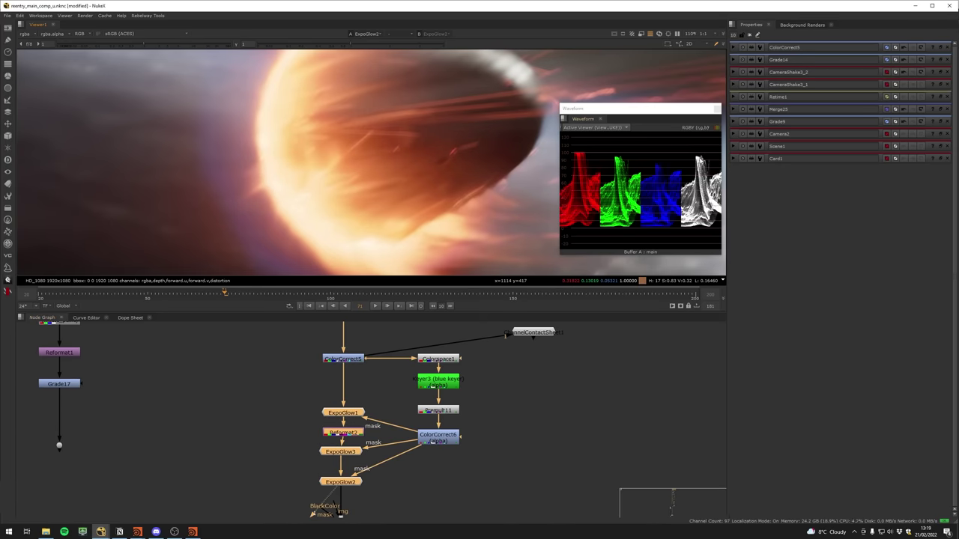
pyautogui.scroll(-3, 349, 195)
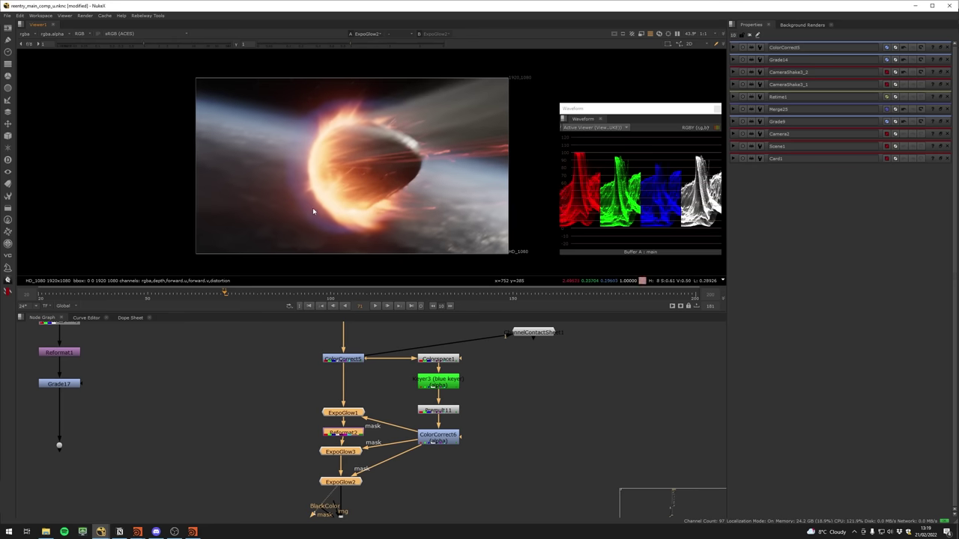
# Step: Toggle ExpoGlow2 and ExpoGlow3 individually to compare the contribution of each glow
pyautogui.click(337, 491)
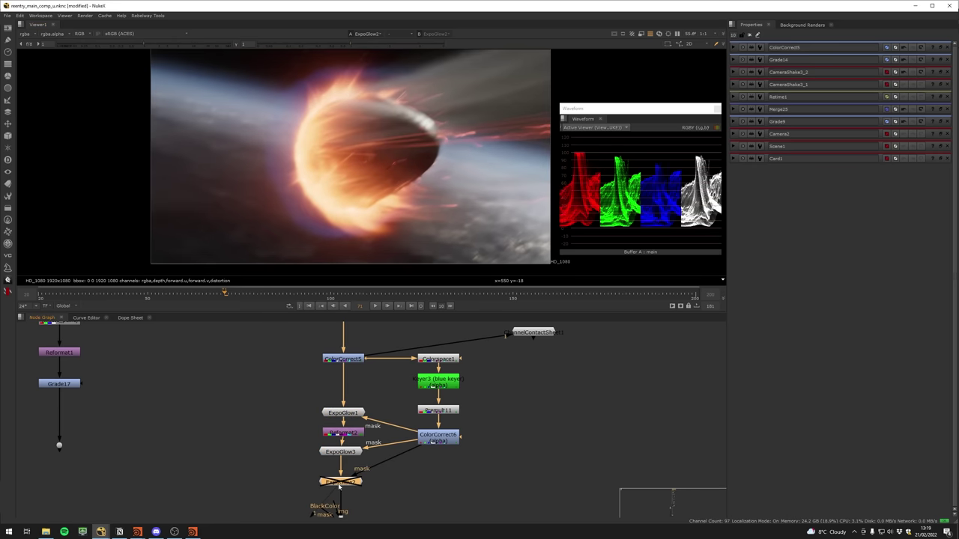
pyautogui.click(341, 451)
pyautogui.press('d')
pyautogui.press('d')
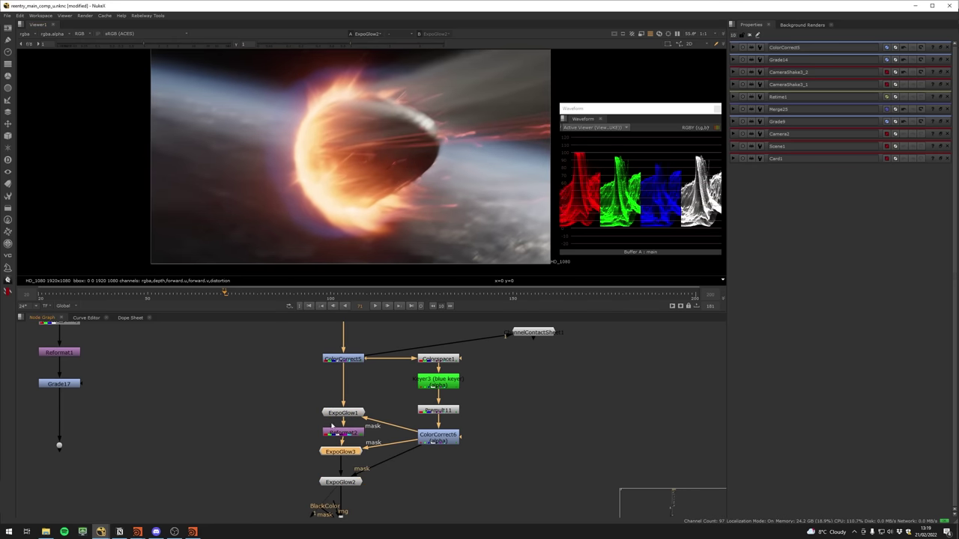
pyautogui.press('d')
pyautogui.press('d')
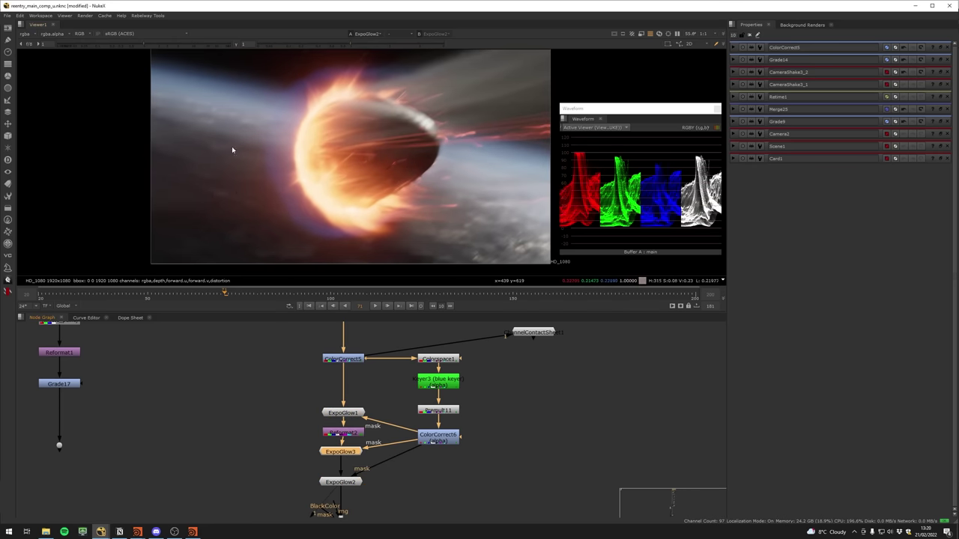
pyautogui.press('d')
pyautogui.press('d')
# Step: Align ExpoGlow3, ExpoGlow2 and BlacksMatch under the nodes above, and view the BlacksMatch output
pyautogui.moveTo(320, 431); pyautogui.dragTo(322, 391, button='middle')
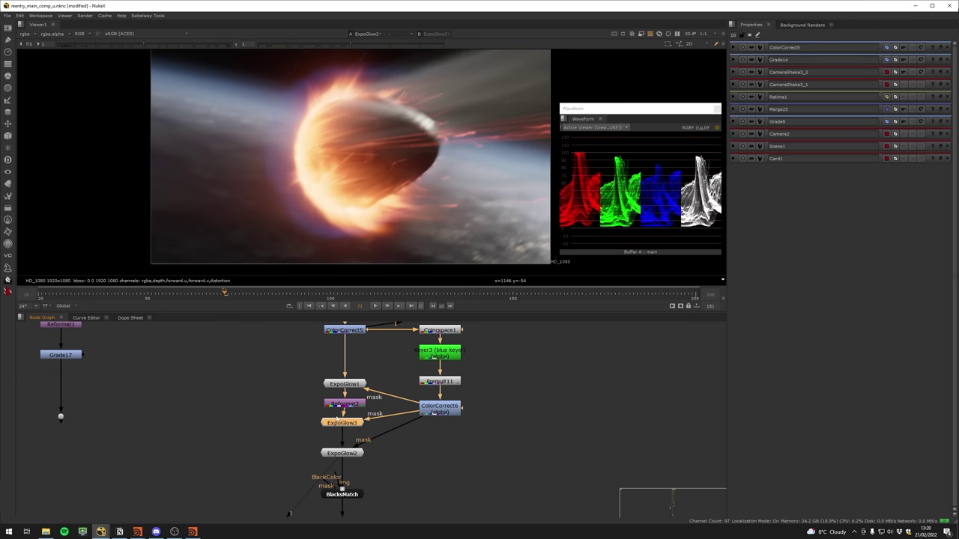
pyautogui.click(357, 445)
pyautogui.moveTo(359, 448); pyautogui.dragTo(358, 397, button='middle')
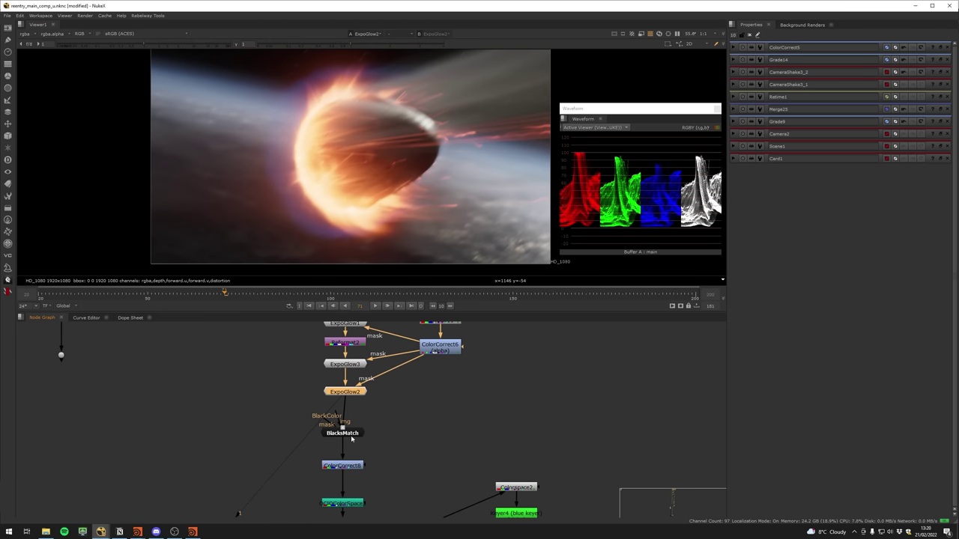
pyautogui.click(353, 437)
pyautogui.press('1')
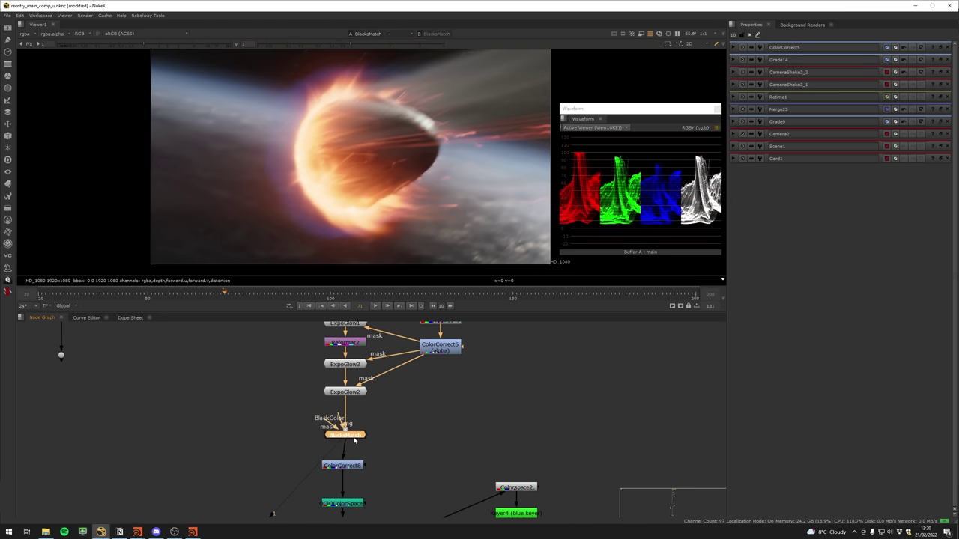
# Step: Toggle the BlacksMatch node to compare the image with and without it, and open its settings
pyautogui.press('d')
pyautogui.press('d')
pyautogui.doubleClick(355, 439)
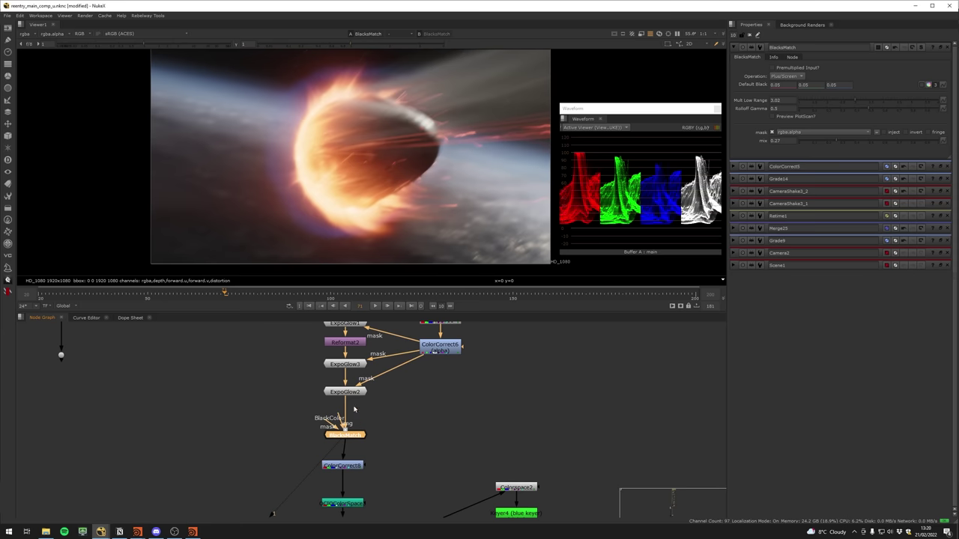
pyautogui.scroll(-3, 337, 174)
pyautogui.scroll(1, 337, 174)
pyautogui.click(364, 429)
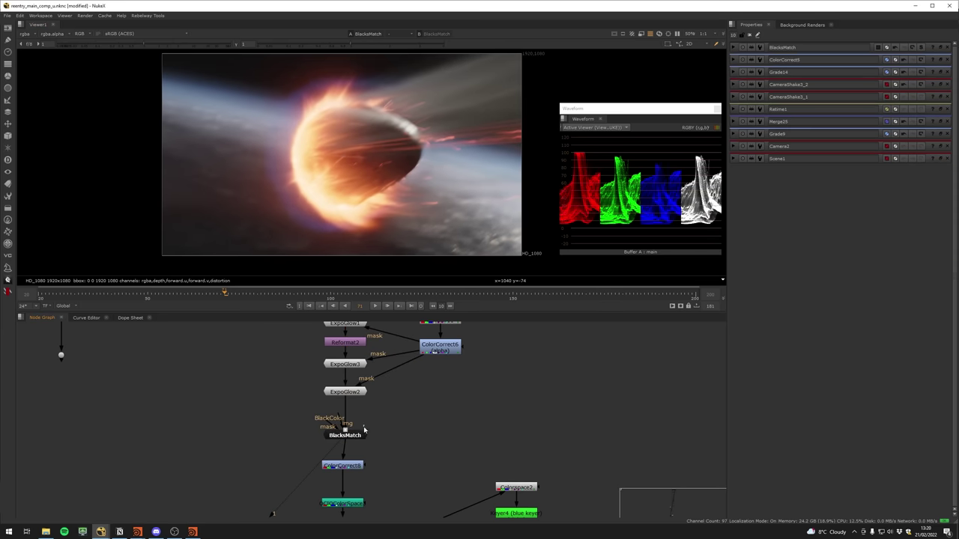
pyautogui.doubleClick(355, 438)
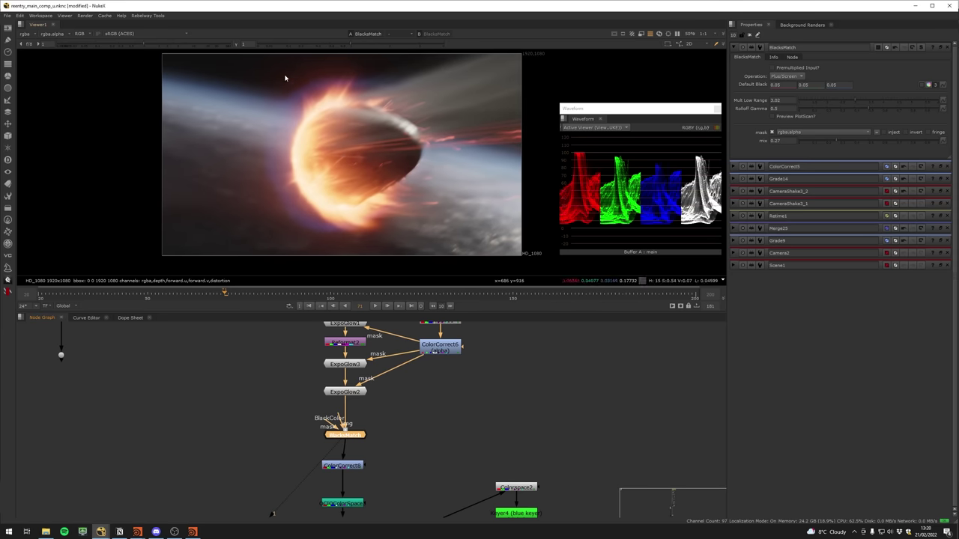
# Step: Examine the dark sky near the frame's upper edge and the waveform's lows with BlacksMatch disabled and enabled
pyautogui.scroll(6, 268, 116)
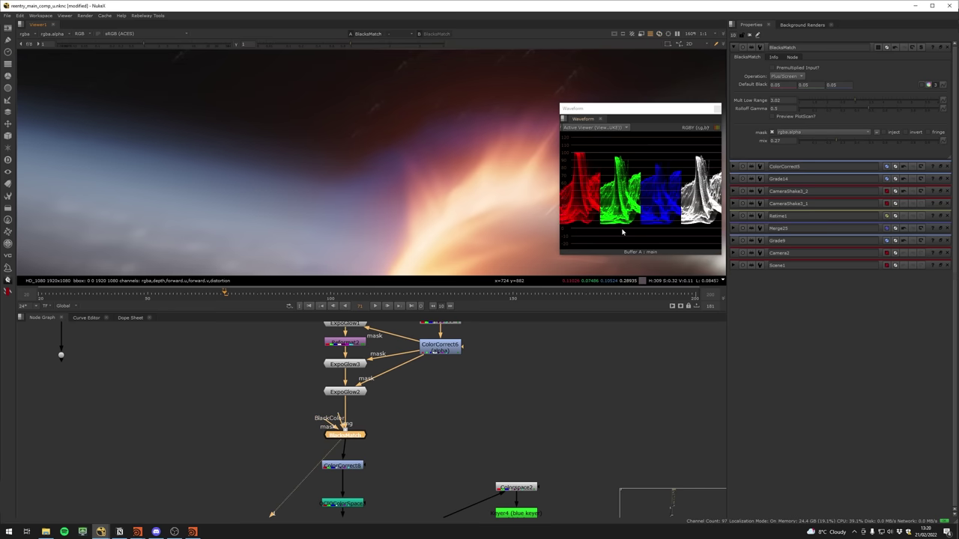
pyautogui.scroll(-10, 296, 176)
pyautogui.scroll(8, 297, 177)
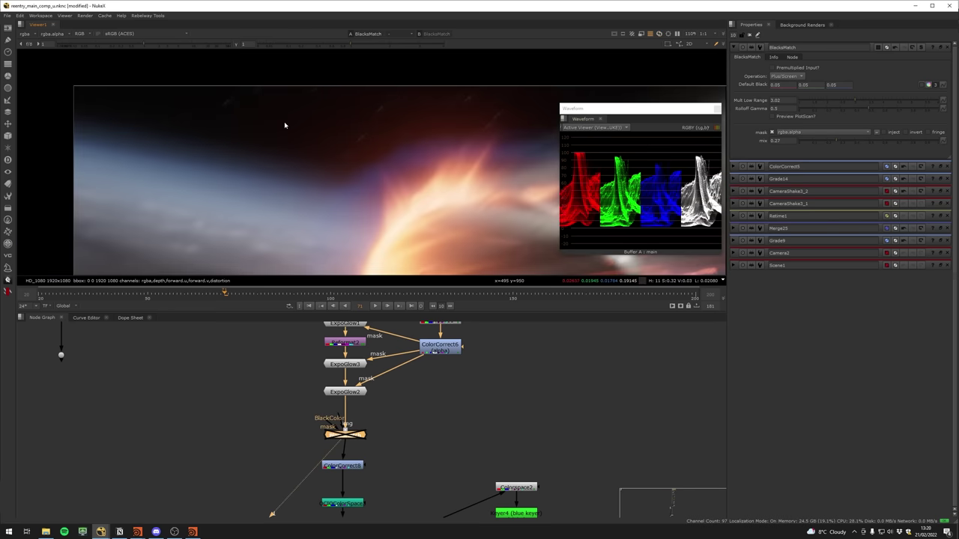
pyautogui.scroll(5, 278, 127)
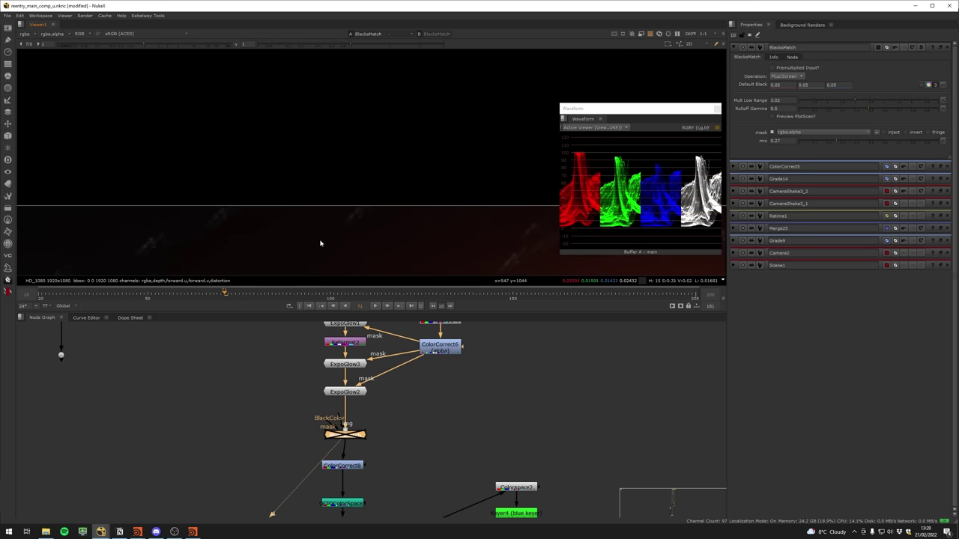
pyautogui.press('d')
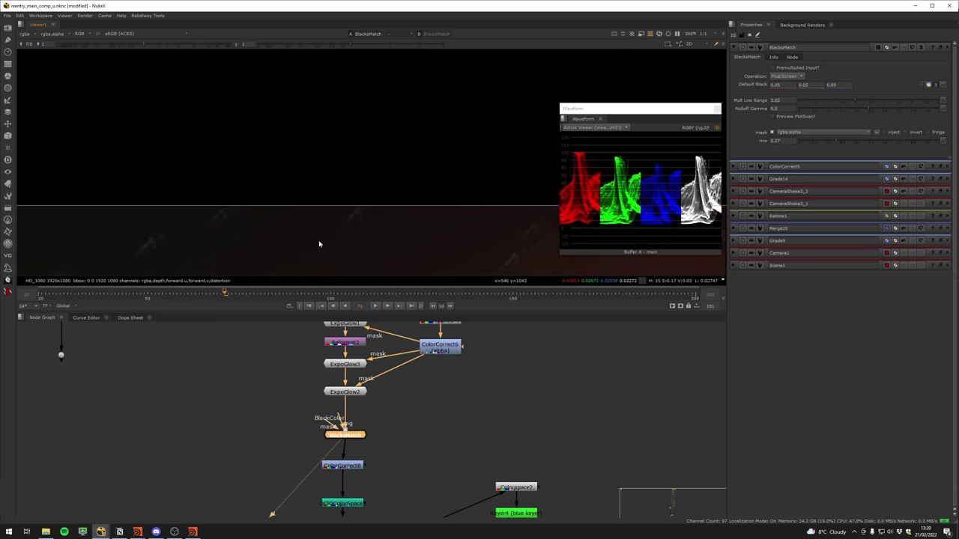
pyautogui.scroll(-8, 308, 211)
pyautogui.scroll(-3, 335, 185)
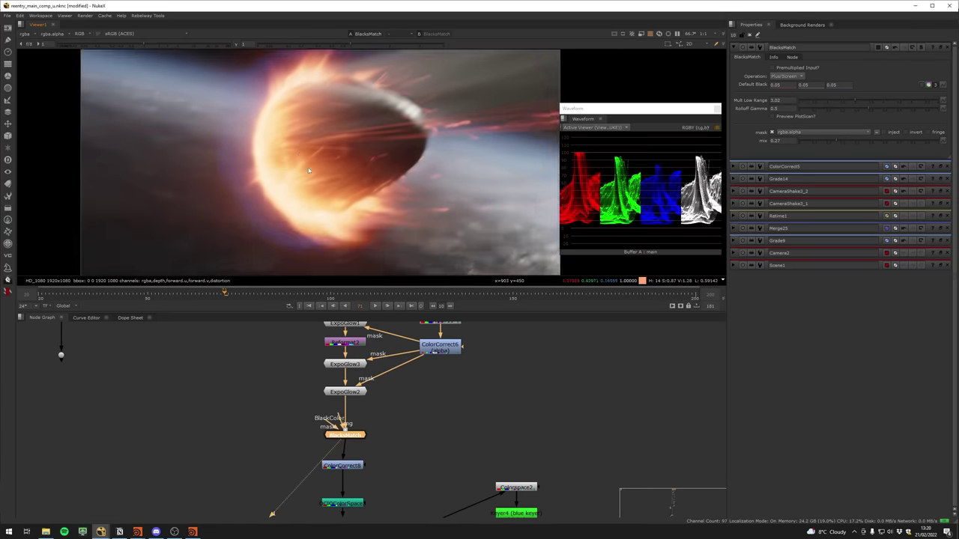
pyautogui.click(384, 451)
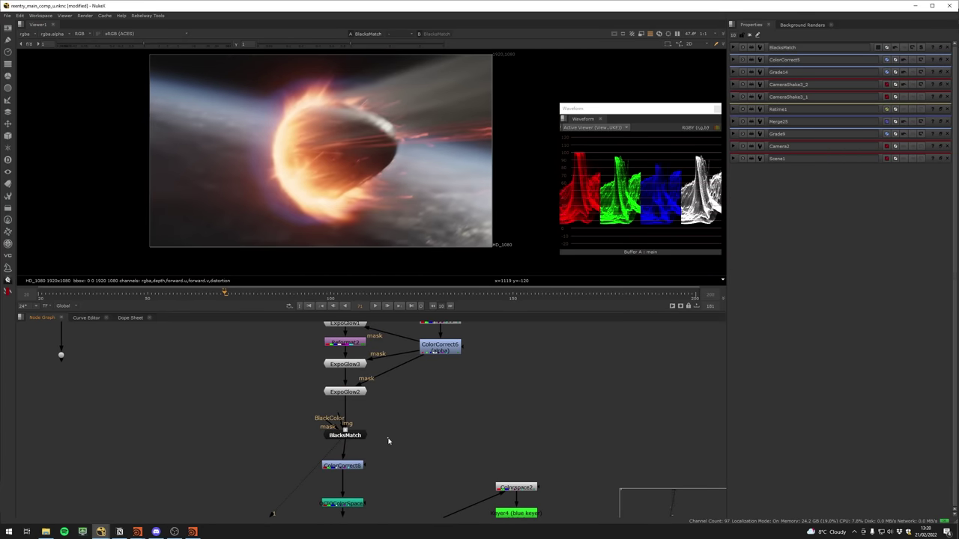
pyautogui.moveTo(388, 439); pyautogui.dragTo(392, 438, button='middle')
pyautogui.press('Tab')
pyautogui.write('t')
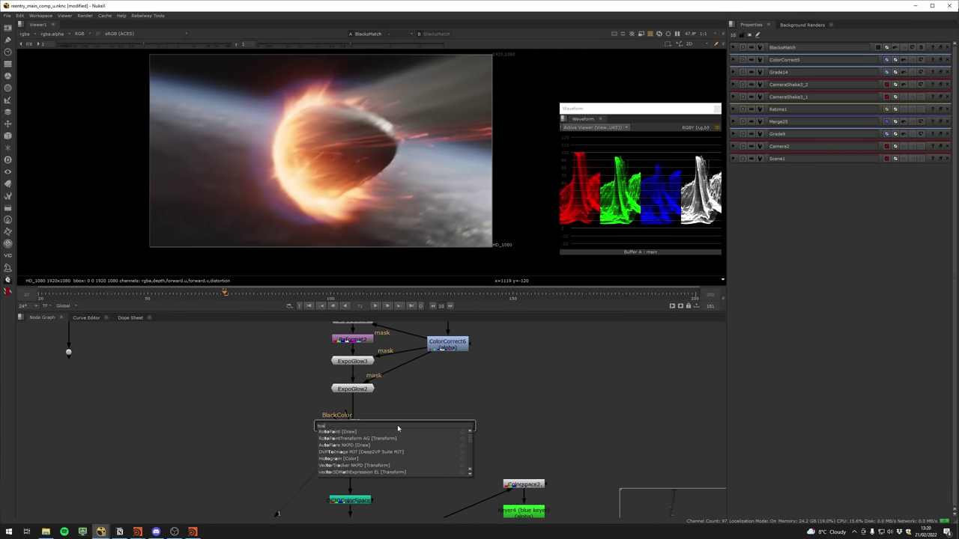
pyautogui.write('em')
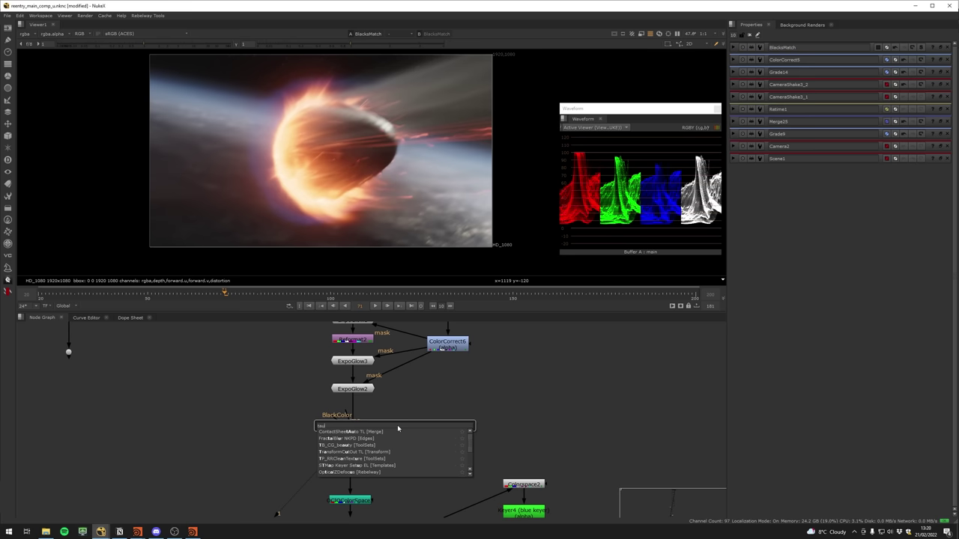
pyautogui.press('BackSpace')
pyautogui.press('BackSpace')
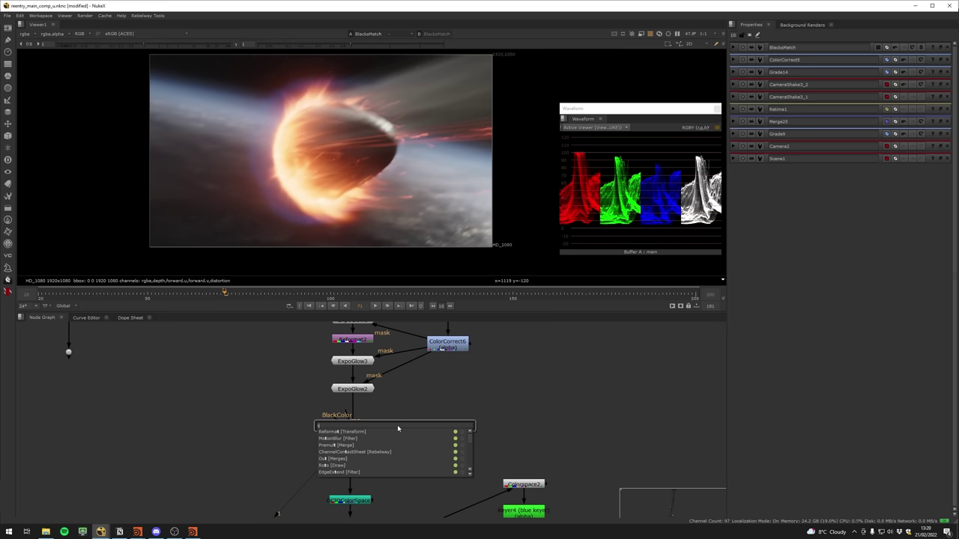
pyautogui.click(251, 394)
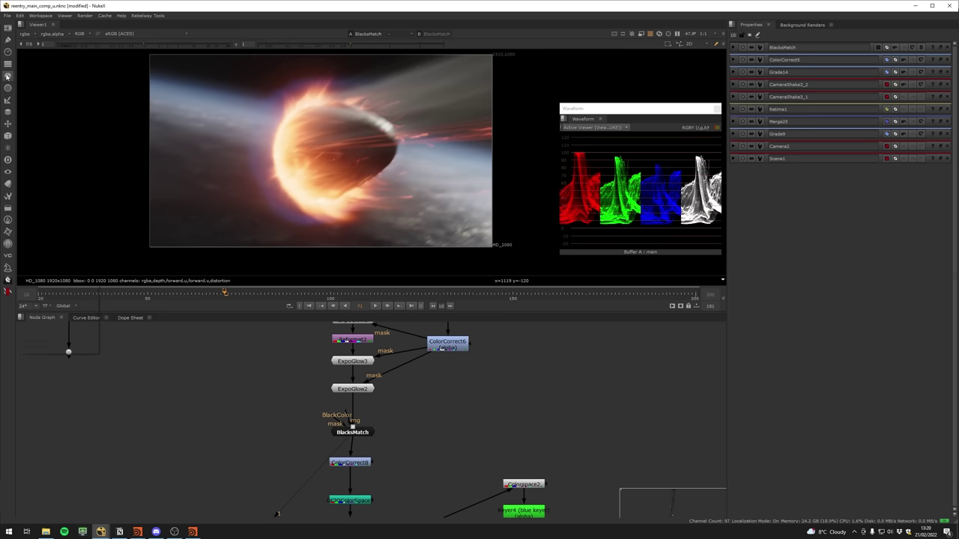
# Step: Add a Toe node beside BlacksMatch, feed it from ExpoGlow2 and view its output
pyautogui.click(8, 76)
pyautogui.click(64, 349)
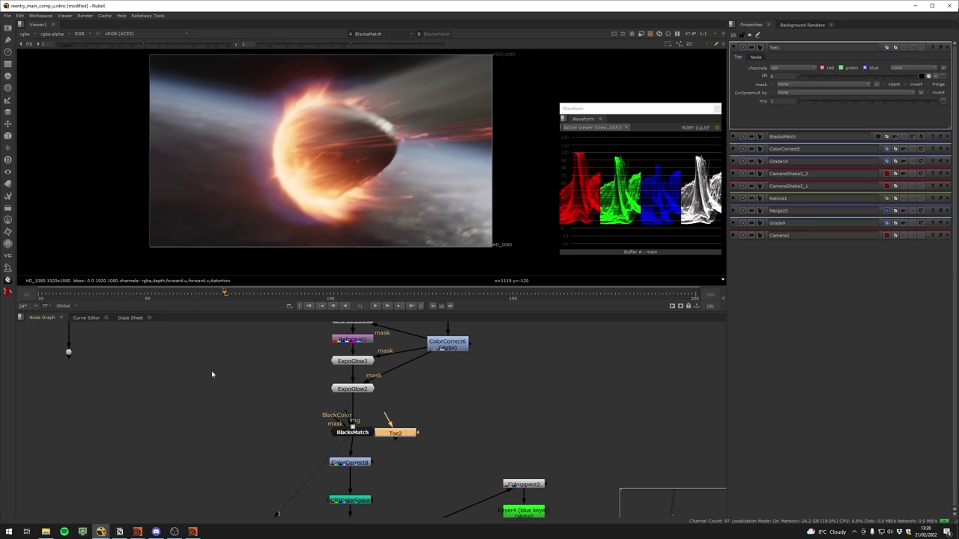
pyautogui.moveTo(368, 390); pyautogui.dragTo(363, 389)
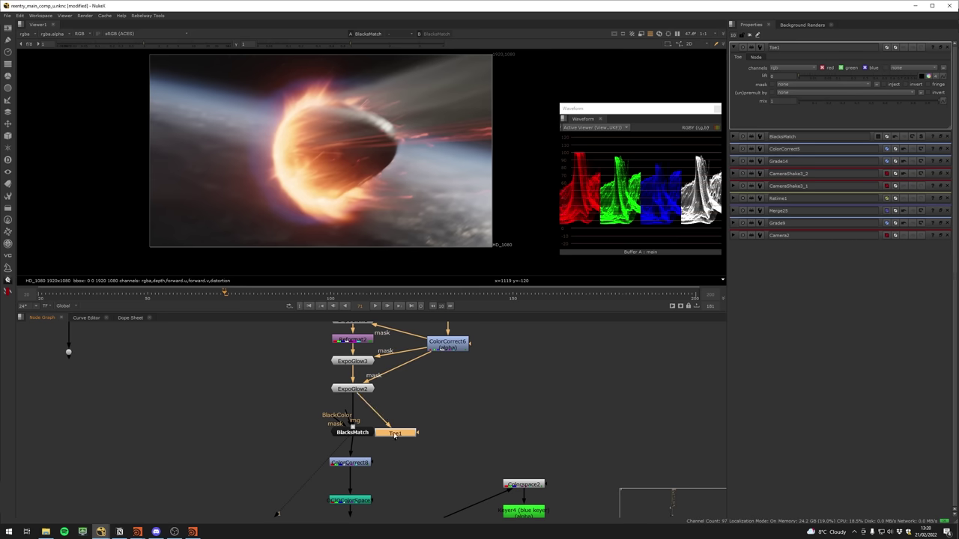
pyautogui.moveTo(392, 435); pyautogui.dragTo(403, 430)
pyautogui.doubleClick(402, 430)
pyautogui.press('1')
pyautogui.press('d')
pyautogui.press('d')
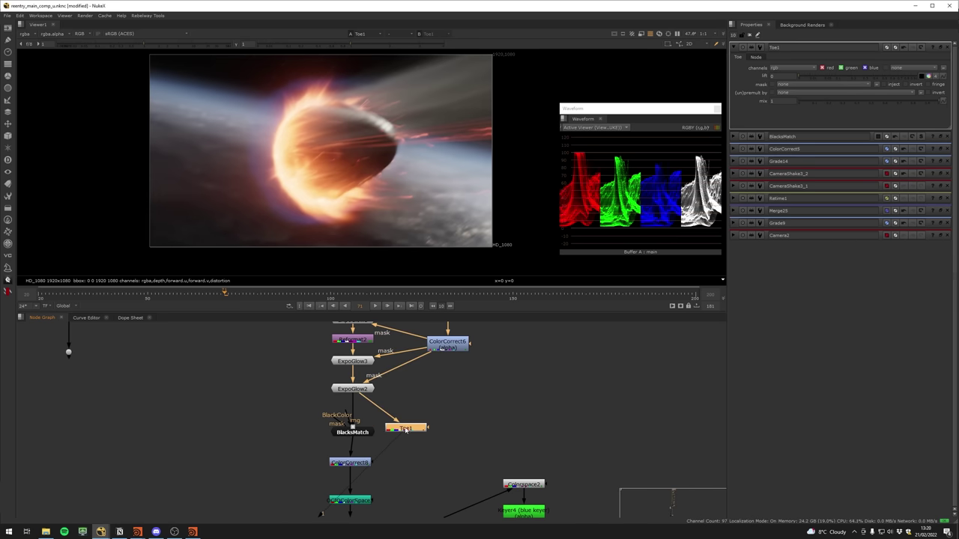
# Step: Set the Toe node's lift to 0.024 and toggle the node to compare the raised blacks
pyautogui.moveTo(806, 78); pyautogui.dragTo(819, 81)
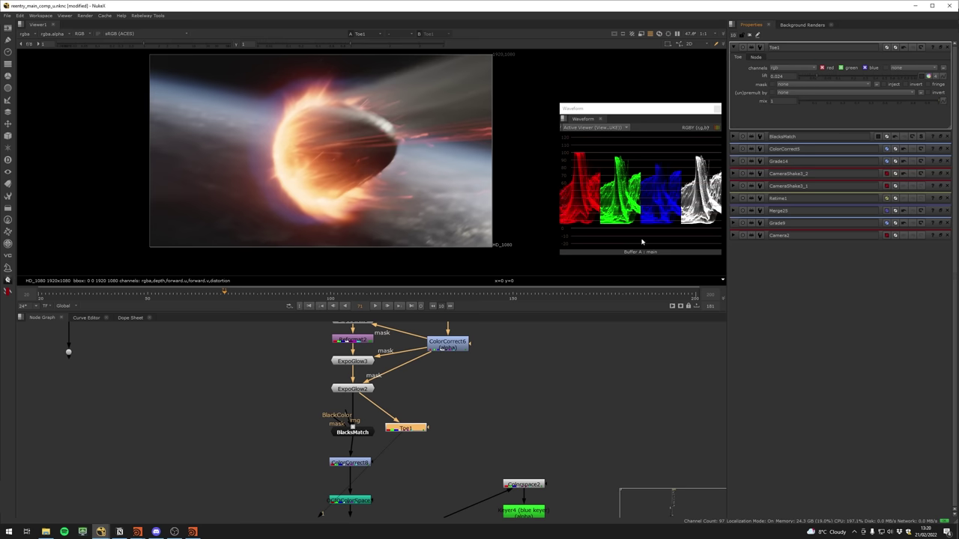
pyautogui.press('d')
pyautogui.press('d')
pyautogui.press('d')
pyautogui.press('d')
pyautogui.press('d')
pyautogui.press('d')
# Step: View BlacksMatch and Toe1 in turn, assigning each to its own viewer input
pyautogui.click(361, 435)
pyautogui.press('1')
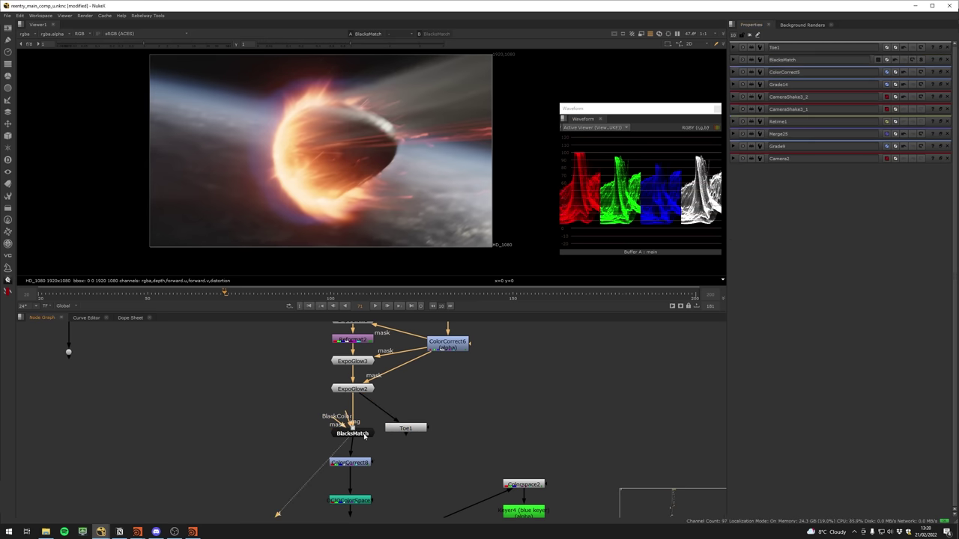
pyautogui.click(408, 430)
pyautogui.moveTo(409, 431); pyautogui.dragTo(417, 434)
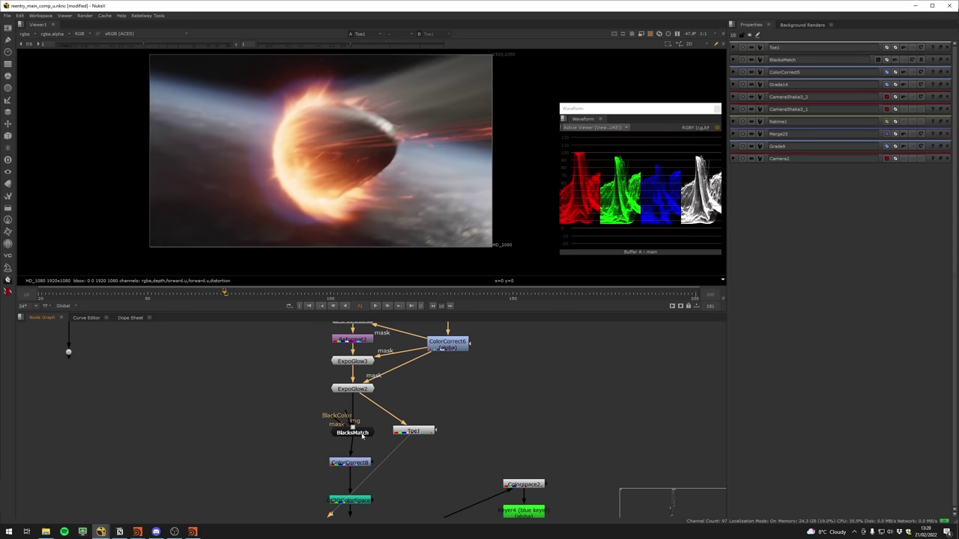
pyautogui.doubleClick(359, 434)
pyautogui.press('1')
pyautogui.click(418, 434)
pyautogui.press('2')
# Step: Alternate the viewer between BlacksMatch and Toe1 to compare their blacks, and open both nodes' settings
pyautogui.press('2')
pyautogui.press('1')
pyautogui.press('2')
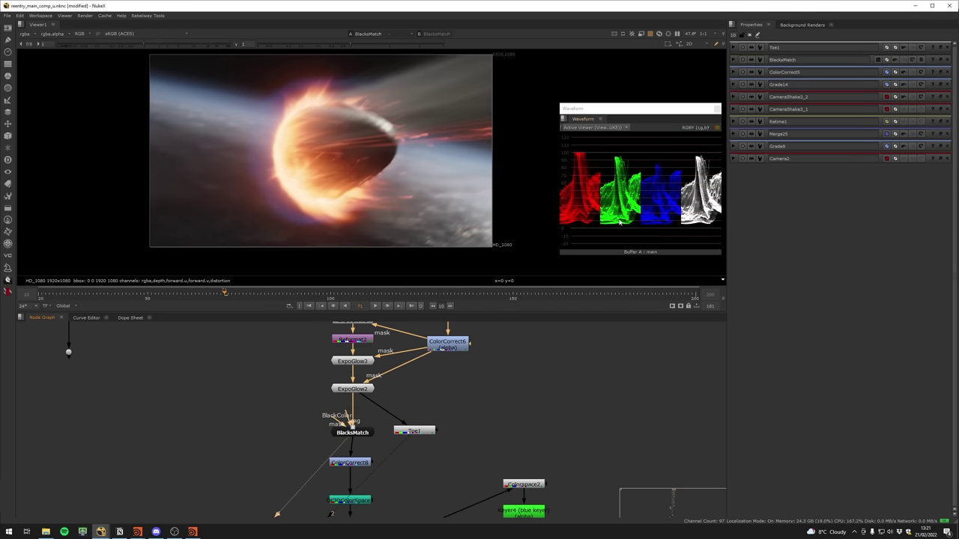
pyautogui.press('1')
pyautogui.press('2')
pyautogui.press('1')
pyautogui.doubleClick(410, 432)
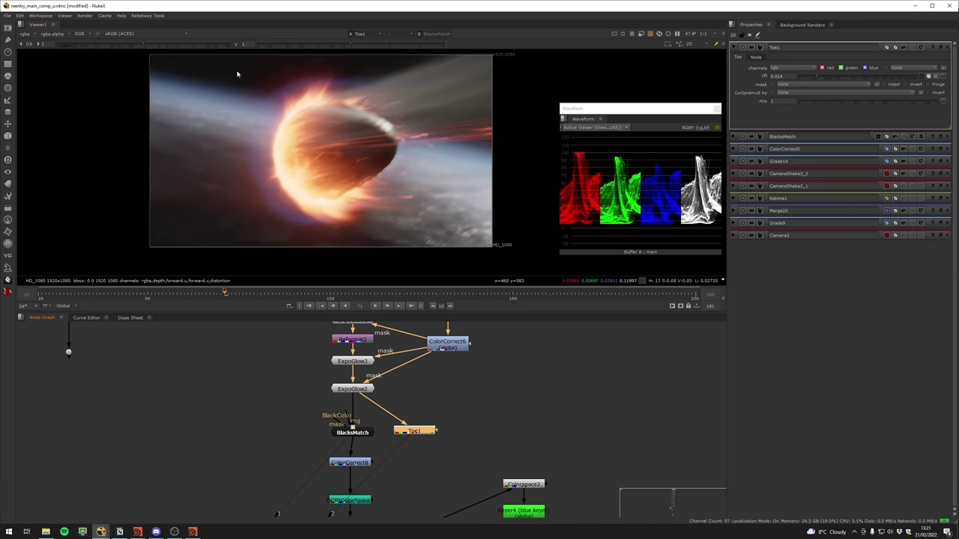
pyautogui.doubleClick(359, 433)
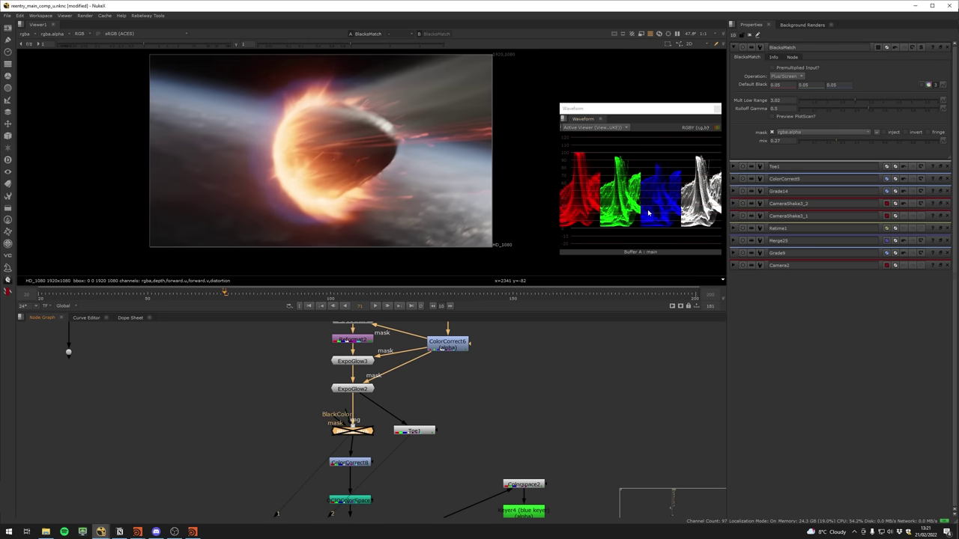
# Step: Delete the Toe1 node beside BlacksMatch
pyautogui.click(426, 431)
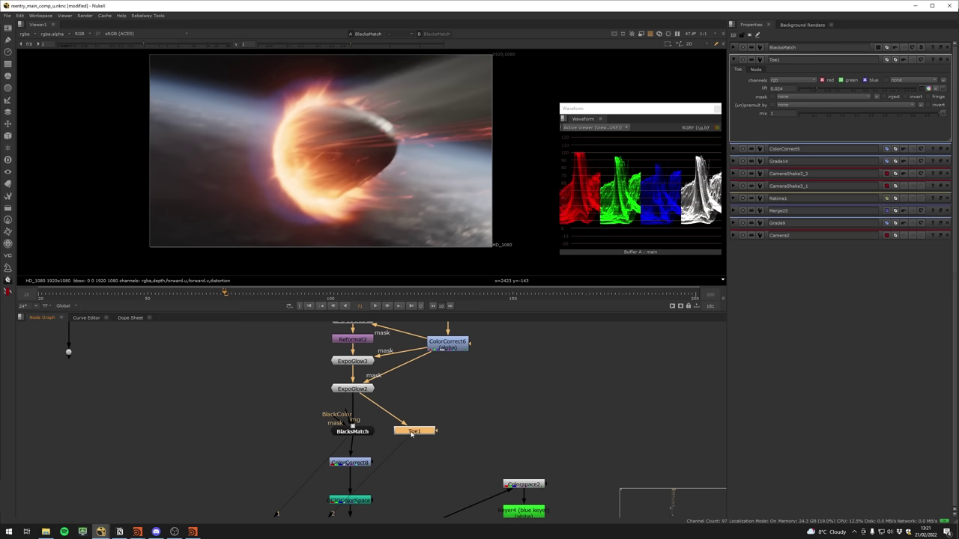
pyautogui.press('Delete')
pyautogui.click(352, 432)
pyautogui.click(379, 438)
# Step: View the output of ColorCorrect8 and toggle BlacksMatch repeatedly to compare the blacks after the color correction
pyautogui.click(362, 432)
pyautogui.click(366, 449)
pyautogui.click(363, 463)
pyautogui.press('1')
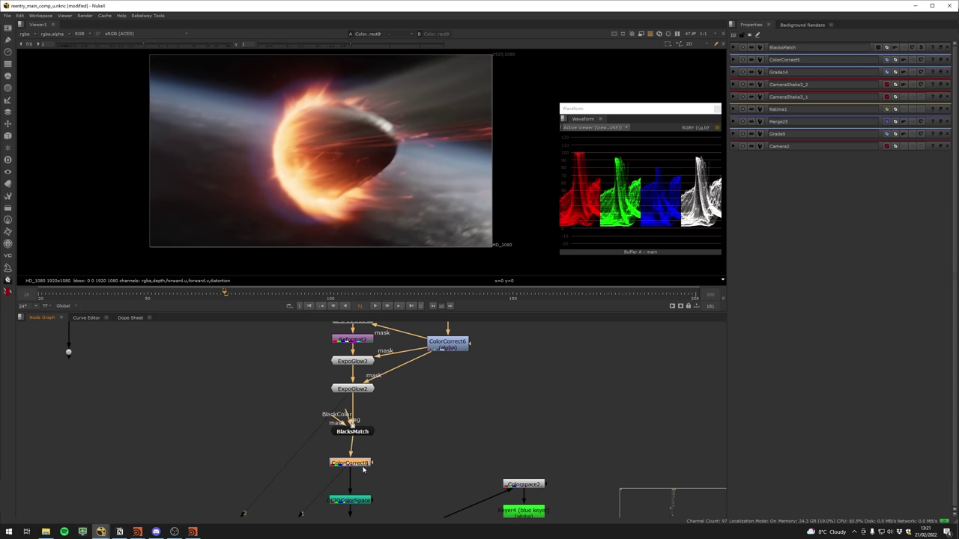
pyautogui.doubleClick(367, 433)
pyautogui.press('d')
pyautogui.press('d')
pyautogui.press('d')
pyautogui.press('d')
pyautogui.press('d')
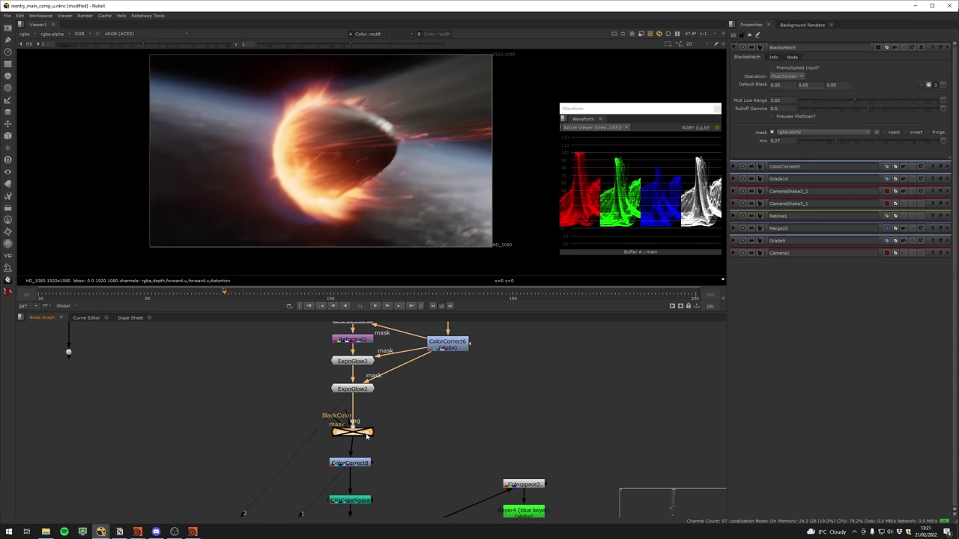
pyautogui.press('d')
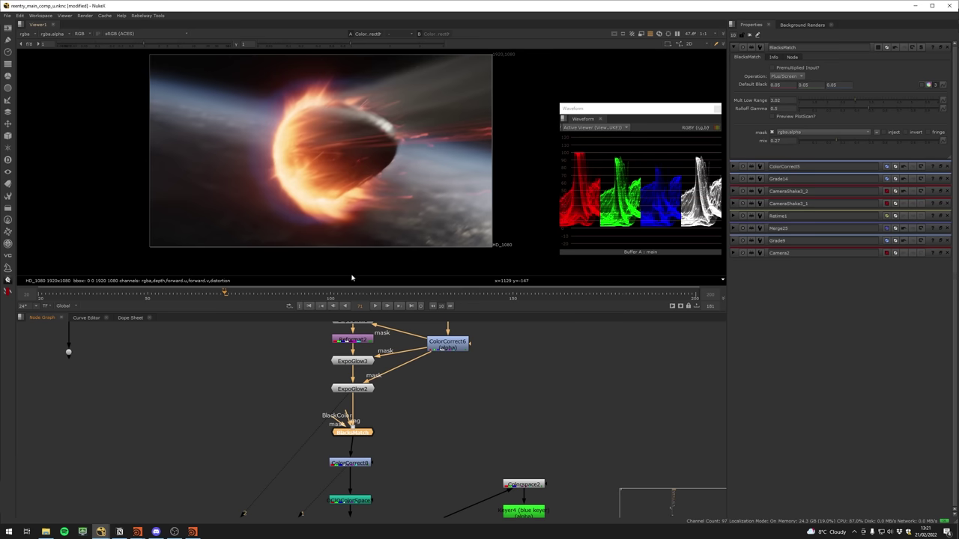
# Step: Select the three green OCIO nodes below ColorCorrect8 and toggle them together
pyautogui.moveTo(365, 500); pyautogui.dragTo(391, 384, button='middle')
pyautogui.scroll(-3, 385, 396)
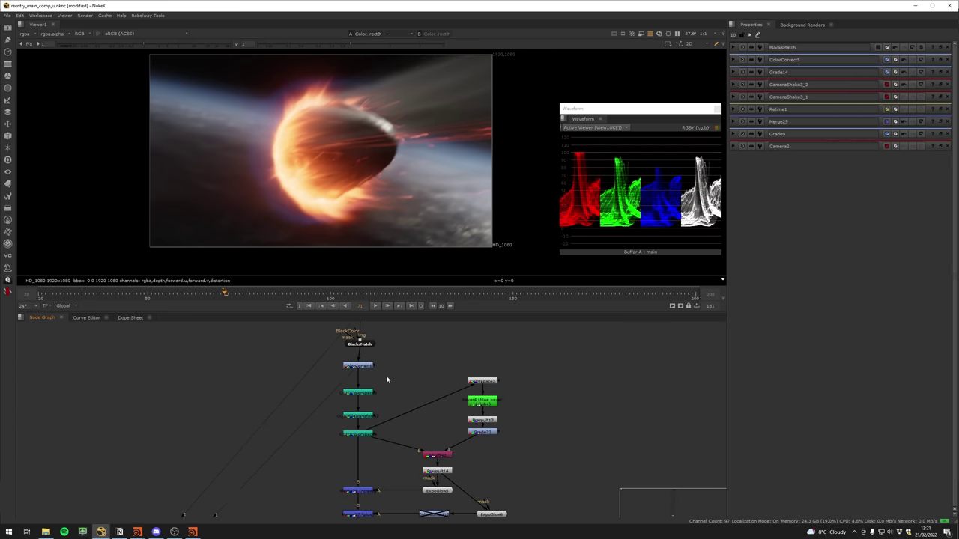
pyautogui.moveTo(390, 366); pyautogui.dragTo(328, 457)
pyautogui.press('d')
pyautogui.press('d')
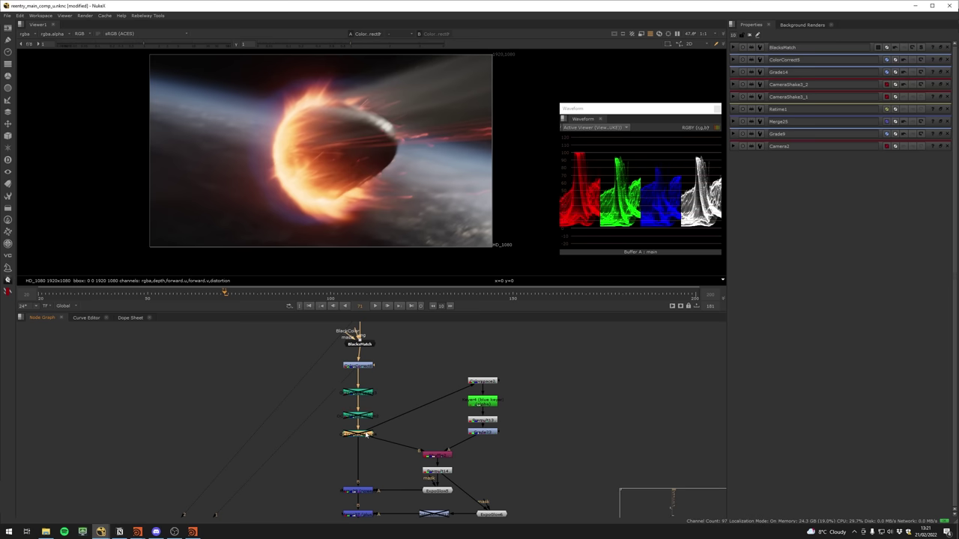
pyautogui.press('d')
pyautogui.press('d')
# Step: Examine the pod, fire and background with the three OCIO nodes repeatedly disabled and enabled to compare the grade
pyautogui.moveTo(329, 131); pyautogui.dragTo(328, 136, button='middle')
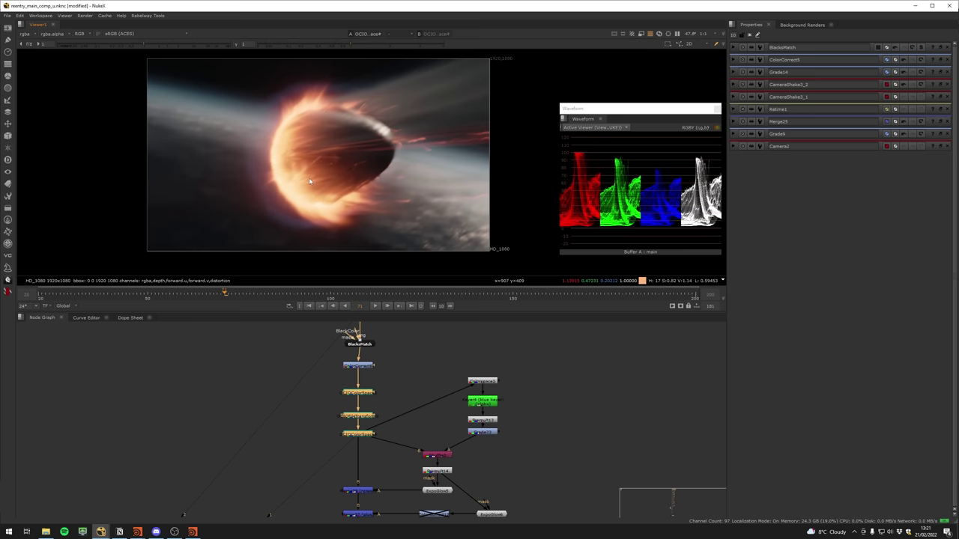
pyautogui.scroll(2, 335, 211)
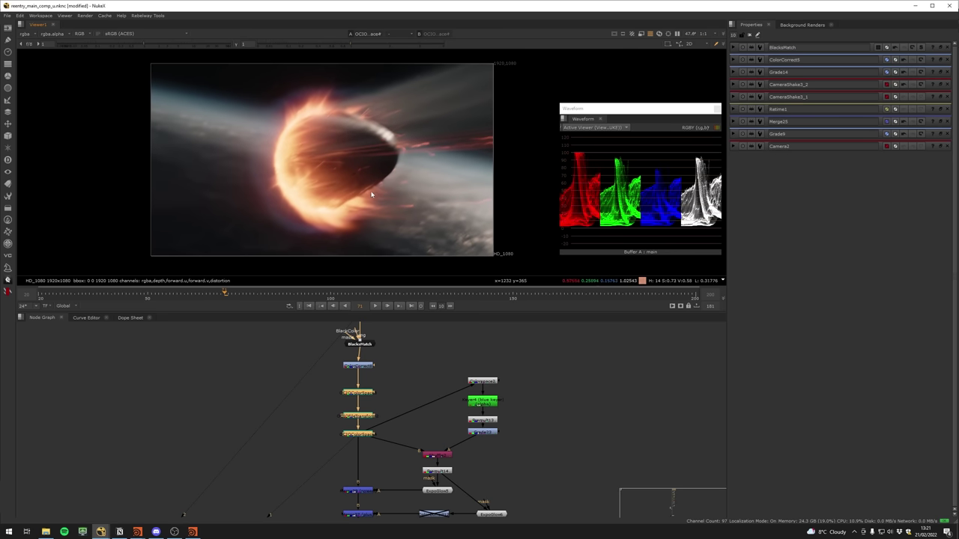
pyautogui.moveTo(335, 210); pyautogui.dragTo(335, 206, button='middle')
pyautogui.press('d')
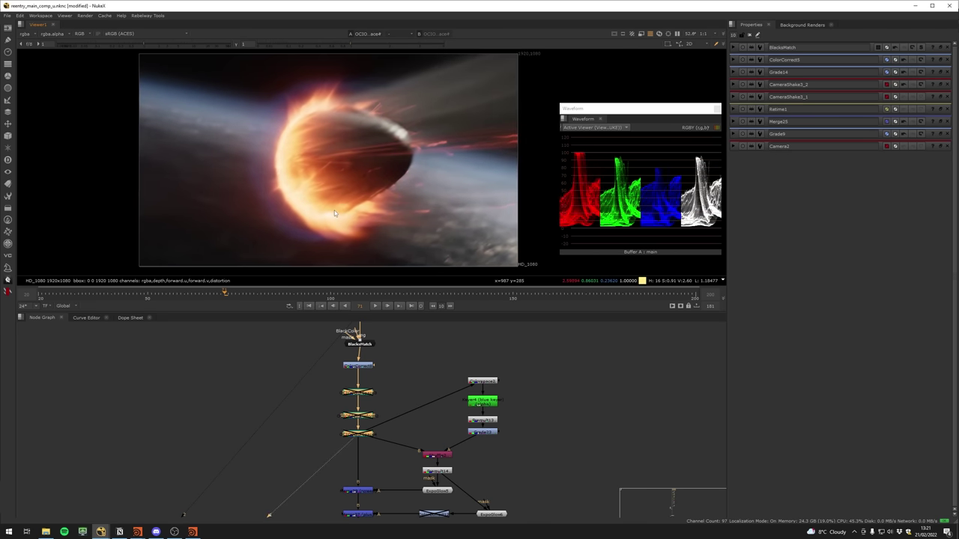
pyautogui.press('d')
pyautogui.press('d')
pyautogui.press('d')
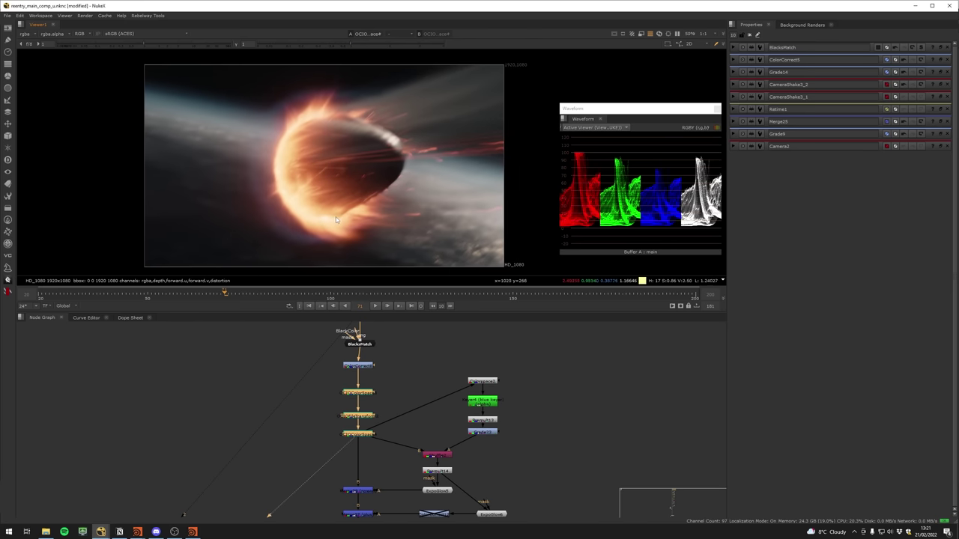
pyautogui.press('d')
pyautogui.press('d')
pyautogui.press('d')
pyautogui.press('d')
pyautogui.press('d')
pyautogui.press('d')
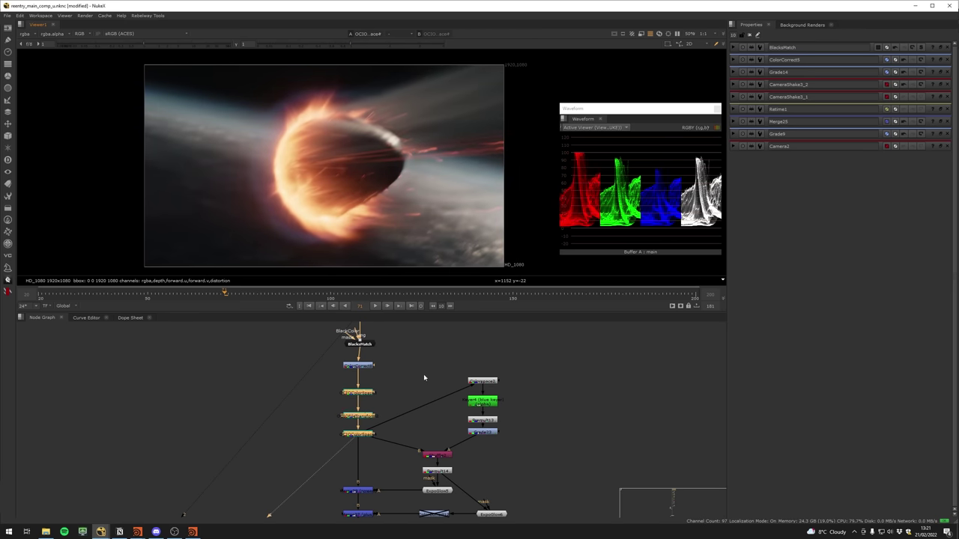
# Step: View the output of the Shuffle2 node fed by the OCIO chain and the keyer branch
pyautogui.click(423, 374)
pyautogui.scroll(3, 383, 389)
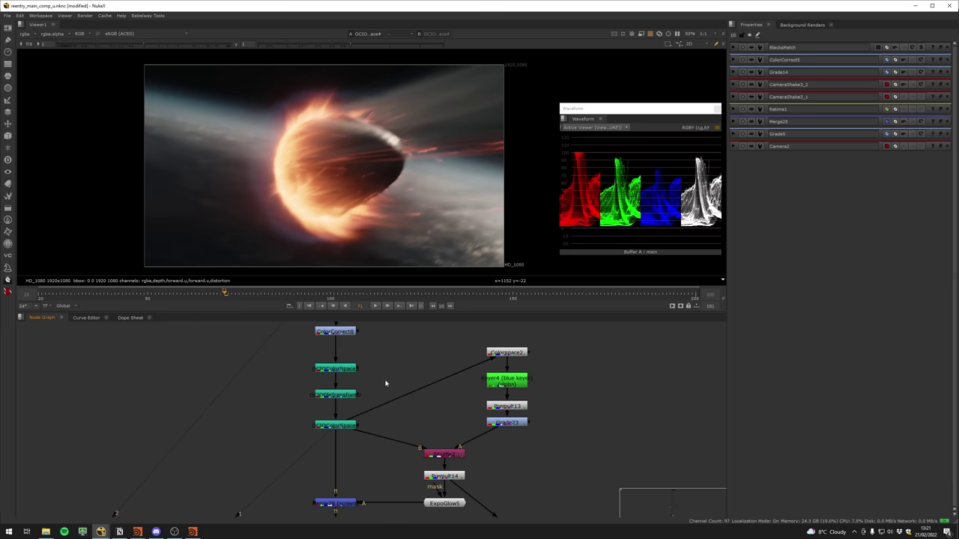
pyautogui.click(455, 458)
pyautogui.press('1')
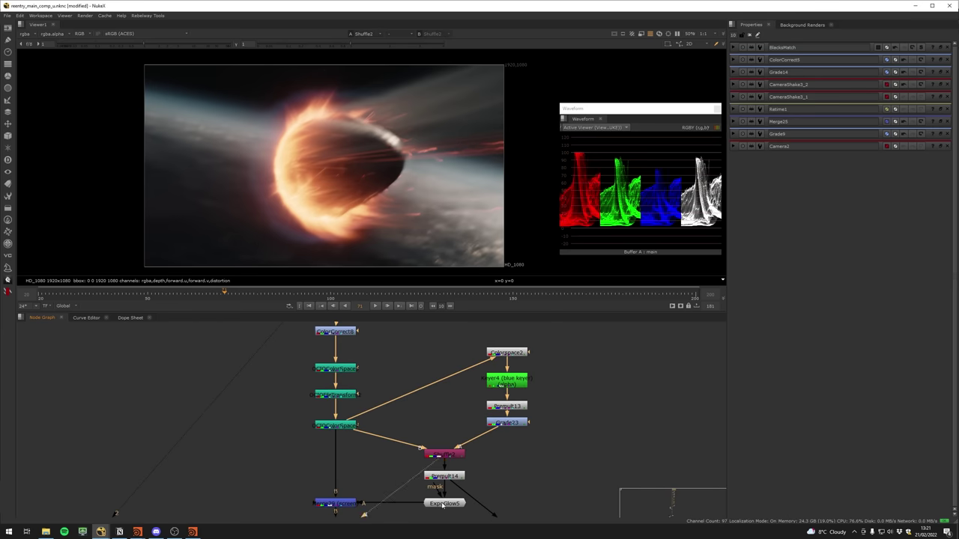
# Step: View the output of ExpoGlow5 and of the screen merge that combines it with the main image
pyautogui.click(447, 504)
pyautogui.press('1')
pyautogui.moveTo(381, 472); pyautogui.dragTo(380, 418, button='middle')
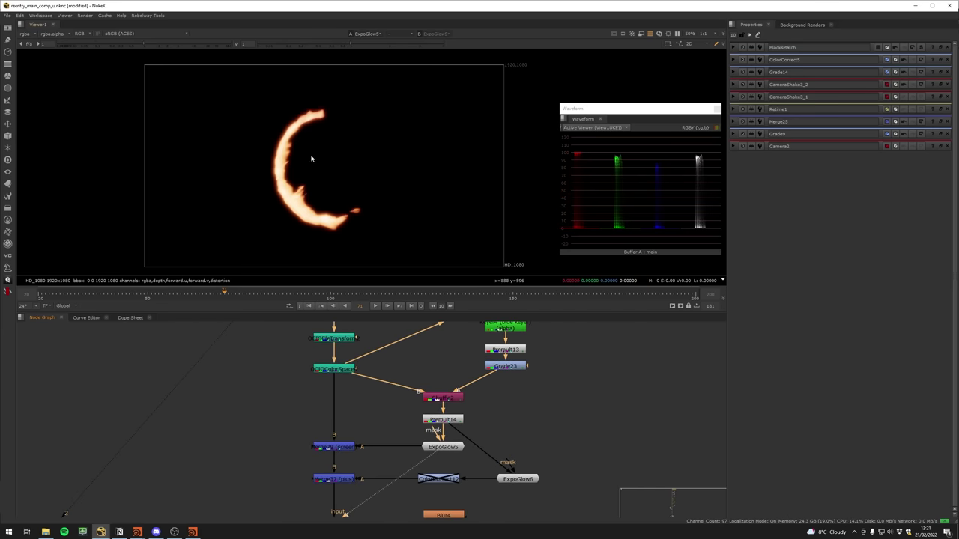
pyautogui.click(335, 447)
pyautogui.press('1')
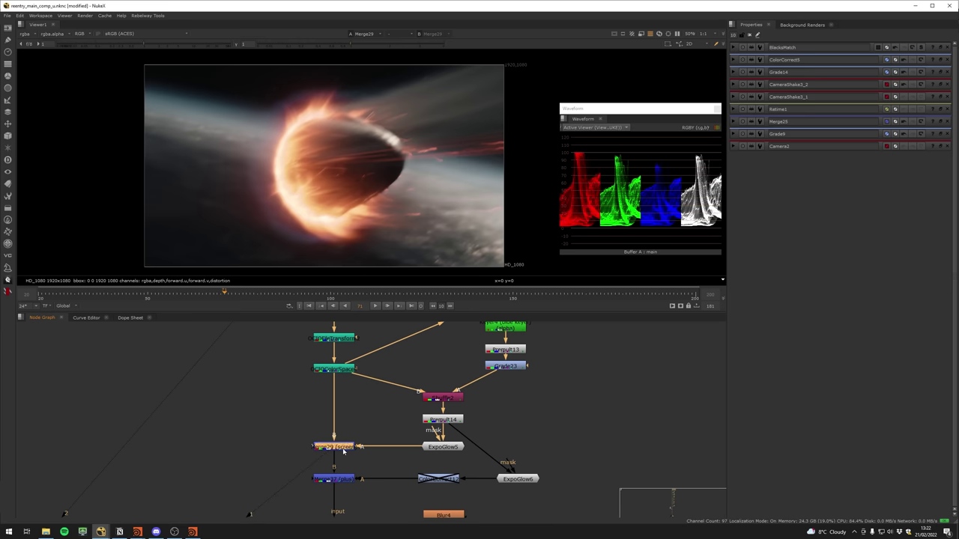
# Step: Toggle the screen merge repeatedly to compare the ExpoGlow5 glow along the pod's burning edge
pyautogui.scroll(5, 284, 164)
pyautogui.press('d')
pyautogui.press('d')
pyautogui.press('d')
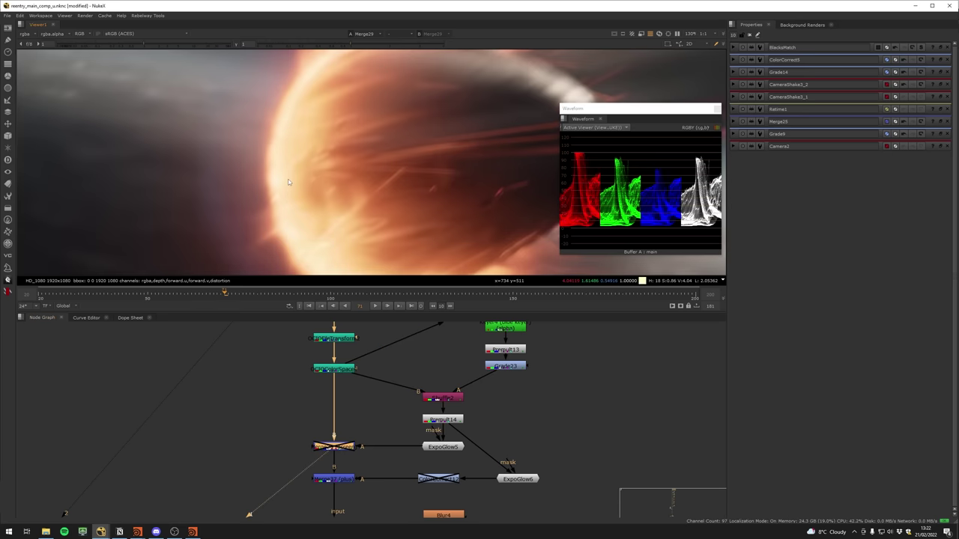
pyautogui.press('d')
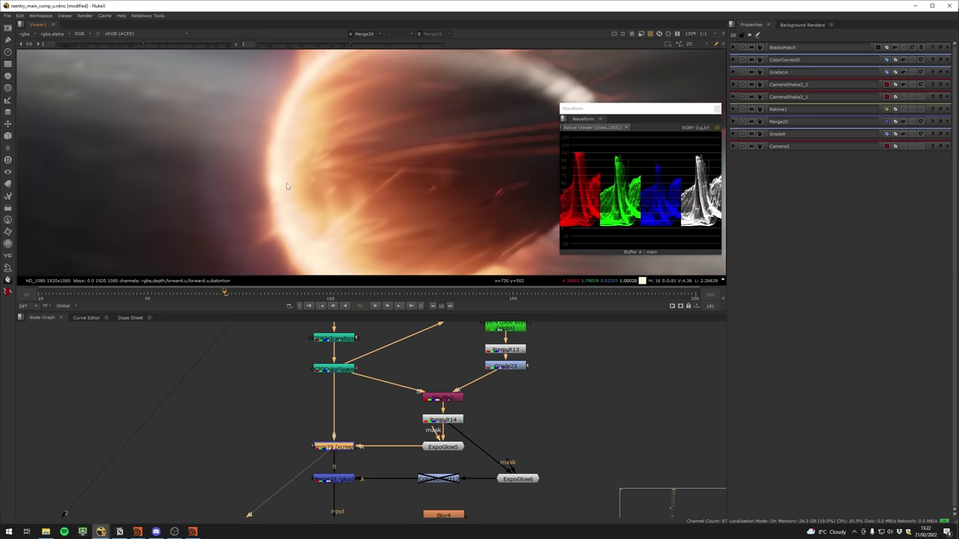
pyautogui.press('d')
pyautogui.press('d')
pyautogui.scroll(-5, 358, 224)
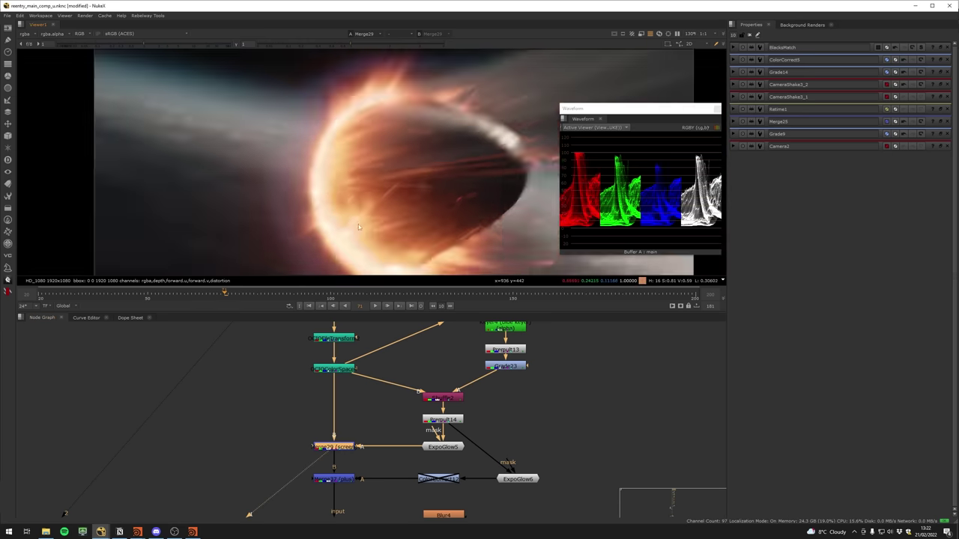
# Step: View the output of the plus merge fed by ExpoGlow6 and toggle it repeatedly to compare its glow
pyautogui.moveTo(348, 484); pyautogui.dragTo(338, 445, button='middle')
pyautogui.click(338, 443)
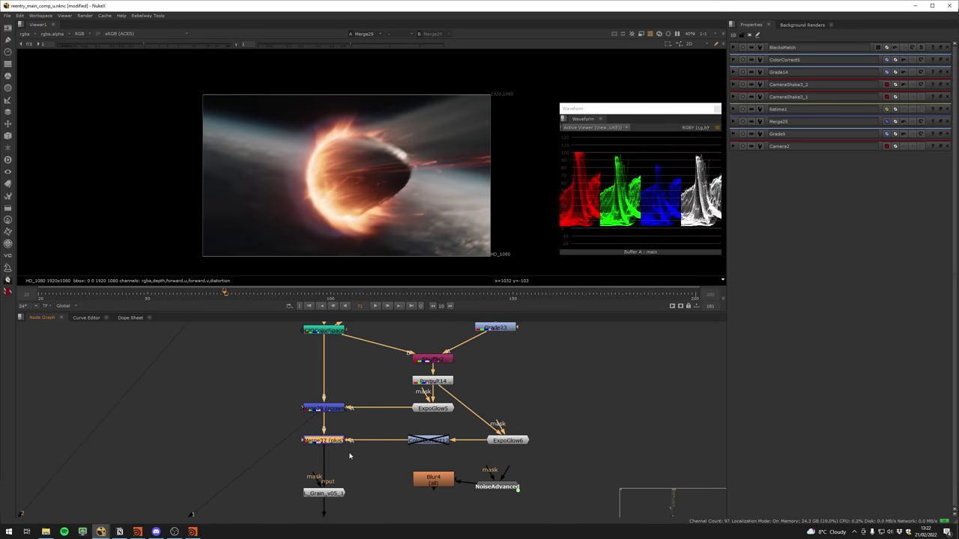
pyautogui.press('1')
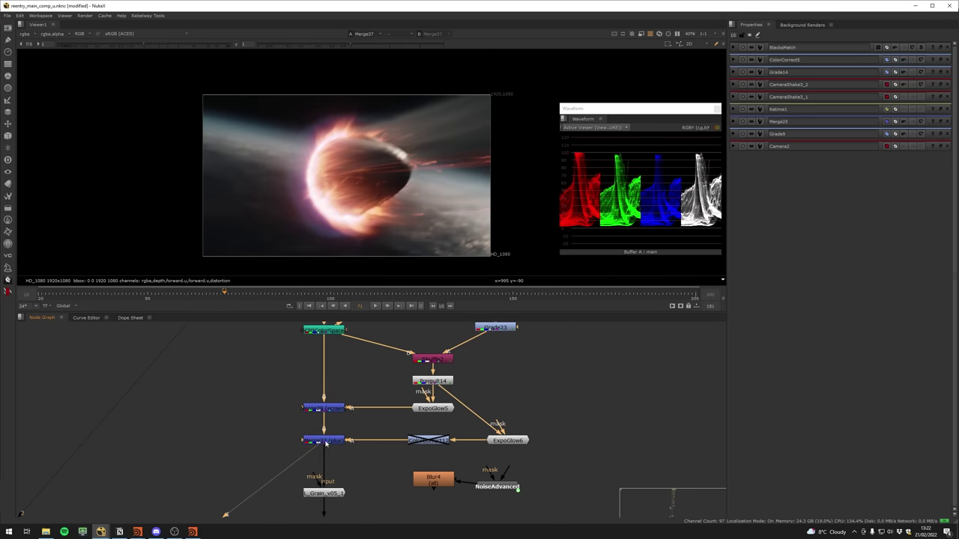
pyautogui.press('d')
pyautogui.press('d')
pyautogui.press('d')
pyautogui.press('d')
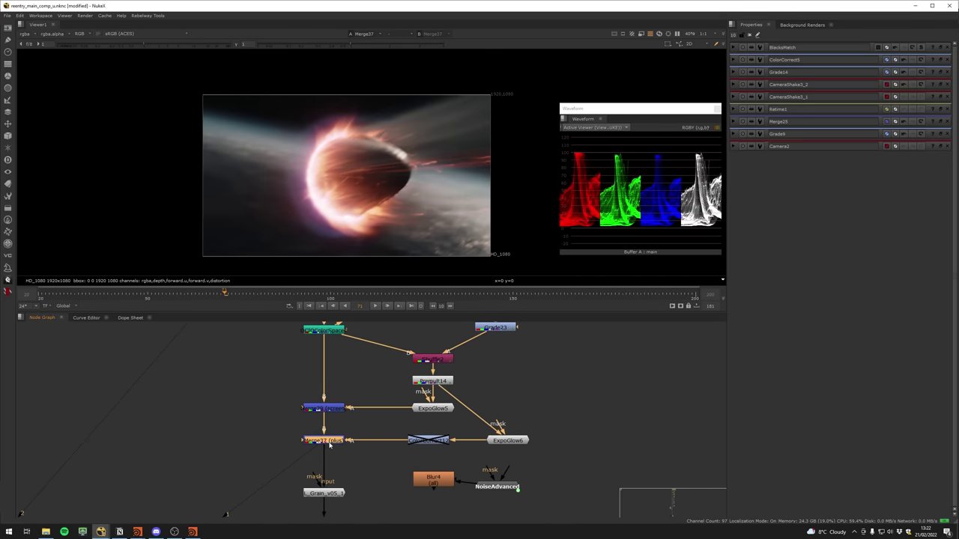
# Step: View the output of the grain node below the two glow merges
pyautogui.moveTo(352, 487); pyautogui.dragTo(356, 403, button='middle')
pyautogui.click(342, 412)
pyautogui.press('1')
pyautogui.click(349, 447)
# Step: Insert a ColorCorrect node below the grain node, set its master gain to 0.64 and view its output
pyautogui.moveTo(353, 489); pyautogui.dragTo(360, 445, button='middle')
pyautogui.press('c')
pyautogui.moveTo(358, 444); pyautogui.dragTo(333, 438)
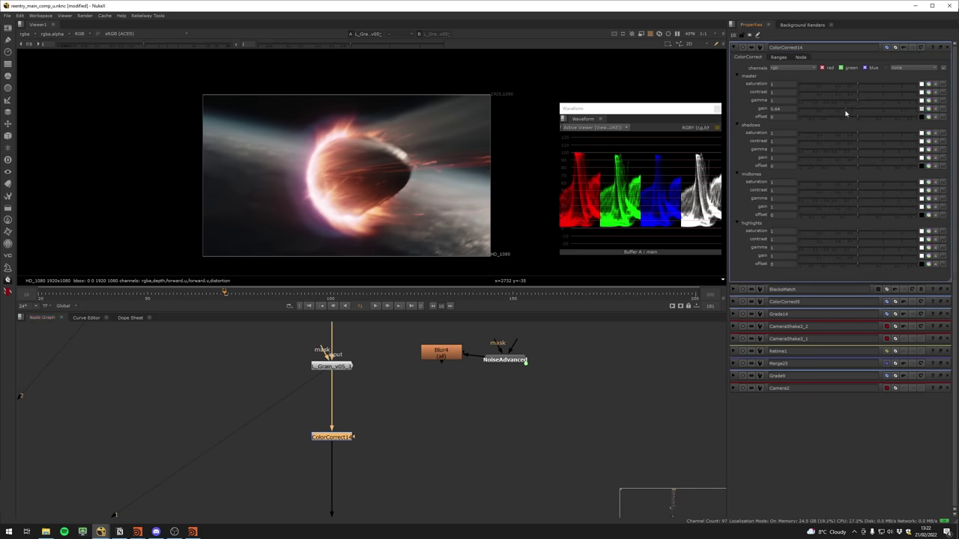
pyautogui.press('1')
pyautogui.click(366, 450)
pyautogui.click(349, 439)
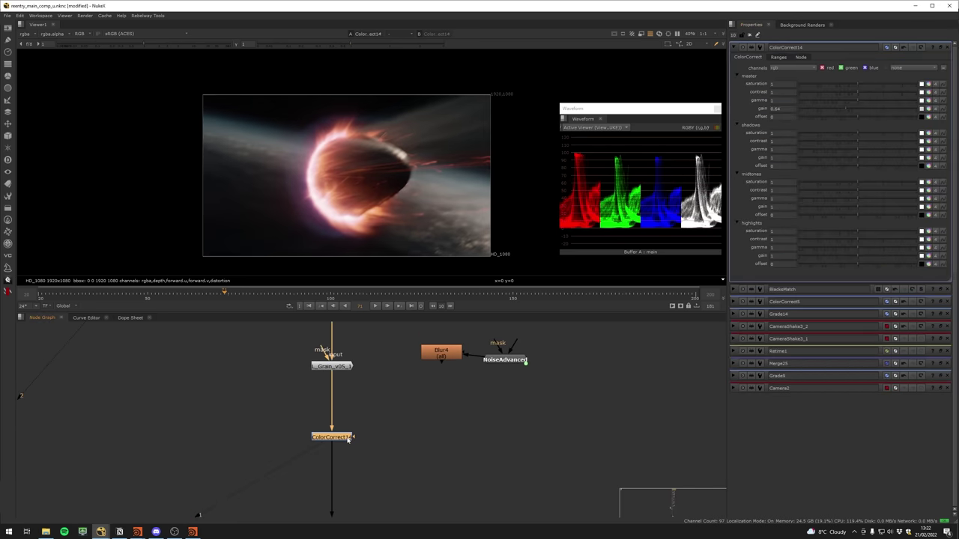
# Step: Set ColorCorrect14's master gain to 0.78 and toggle the node to compare the image brightness
pyautogui.press('d')
pyautogui.press('d')
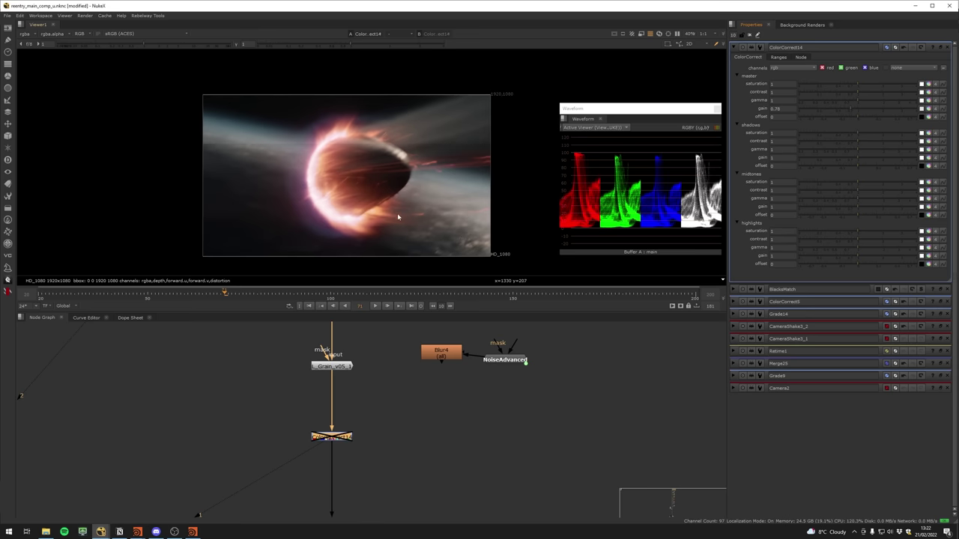
pyautogui.scroll(-2, 388, 381)
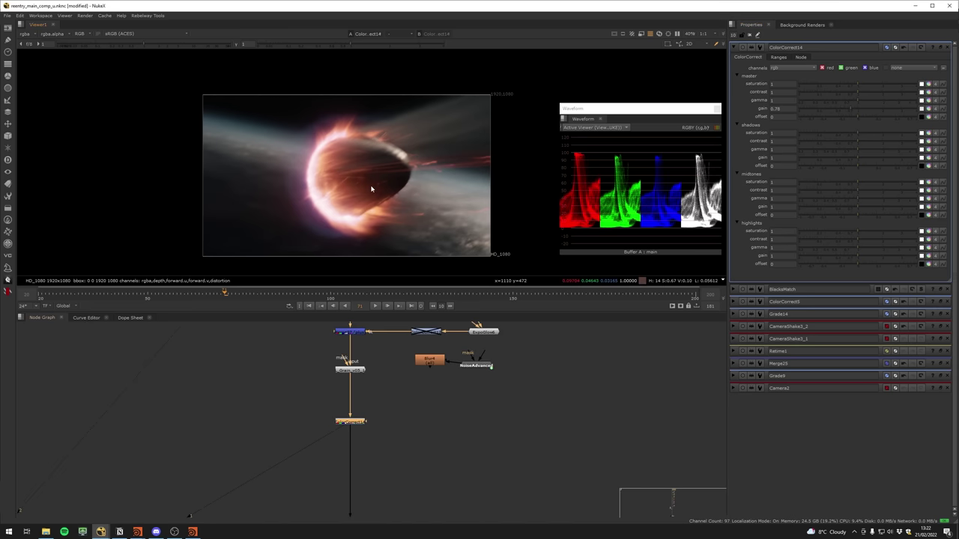
pyautogui.scroll(1, 430, 198)
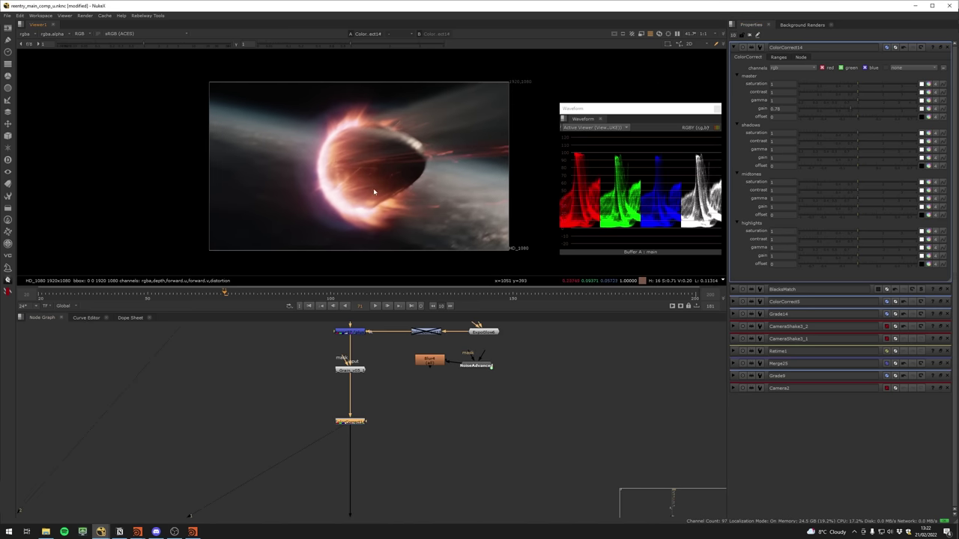
pyautogui.scroll(1, 373, 190)
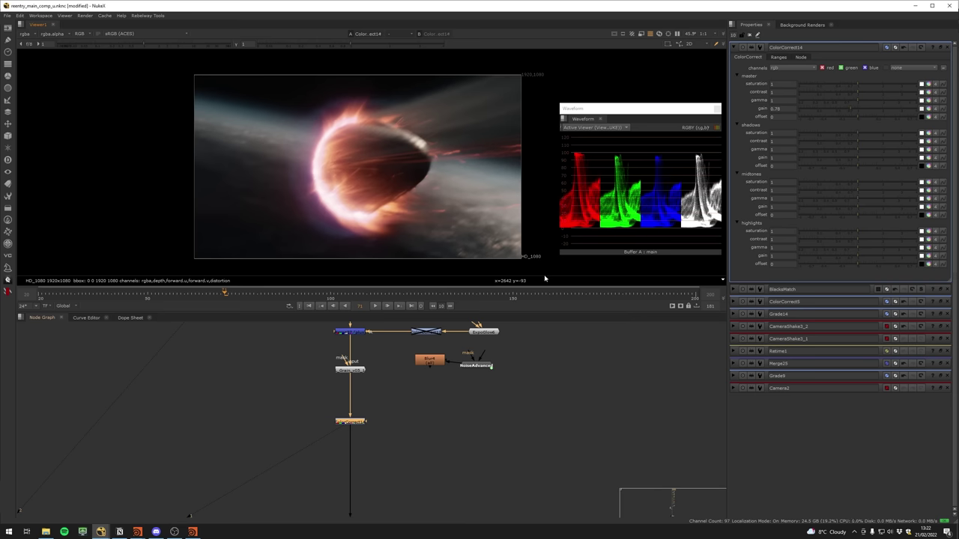
# Step: View the outputs of Transform1 and Reformat3 near the end of the script and open Reformat3's settings
pyautogui.moveTo(392, 410); pyautogui.dragTo(374, 371, button='middle')
pyautogui.moveTo(380, 462); pyautogui.dragTo(380, 362, button='middle')
pyautogui.click(353, 434)
pyautogui.press('1')
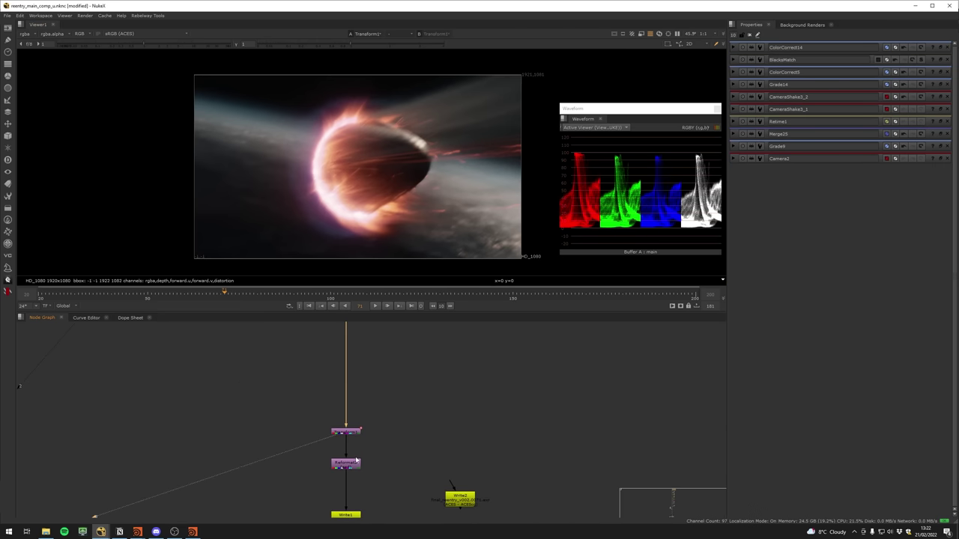
pyautogui.click(348, 465)
pyautogui.press('1')
pyautogui.doubleClick(349, 467)
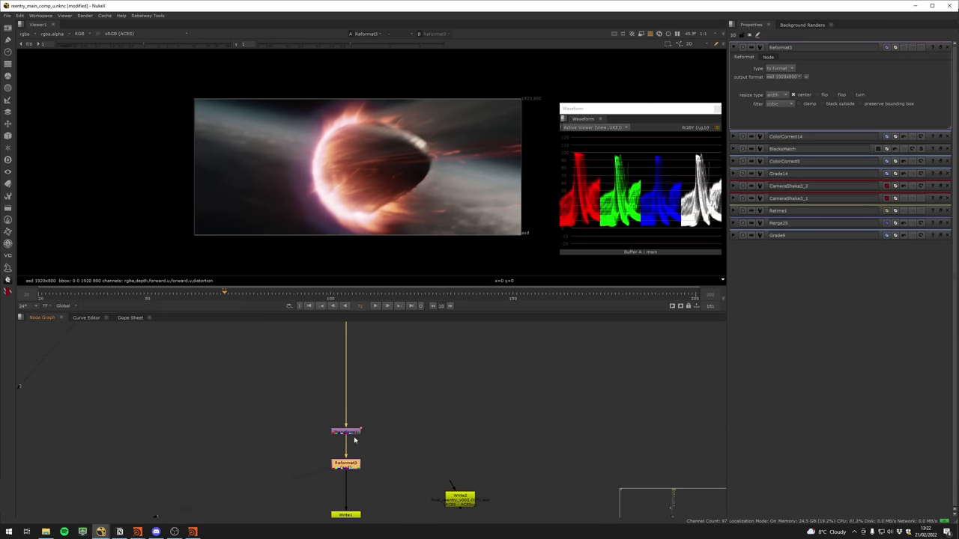
# Step: Open Transform1's settings and view its output, and return the view to Reformat3 to compare the framing
pyautogui.click(352, 433)
pyautogui.press('1')
pyautogui.doubleClick(353, 434)
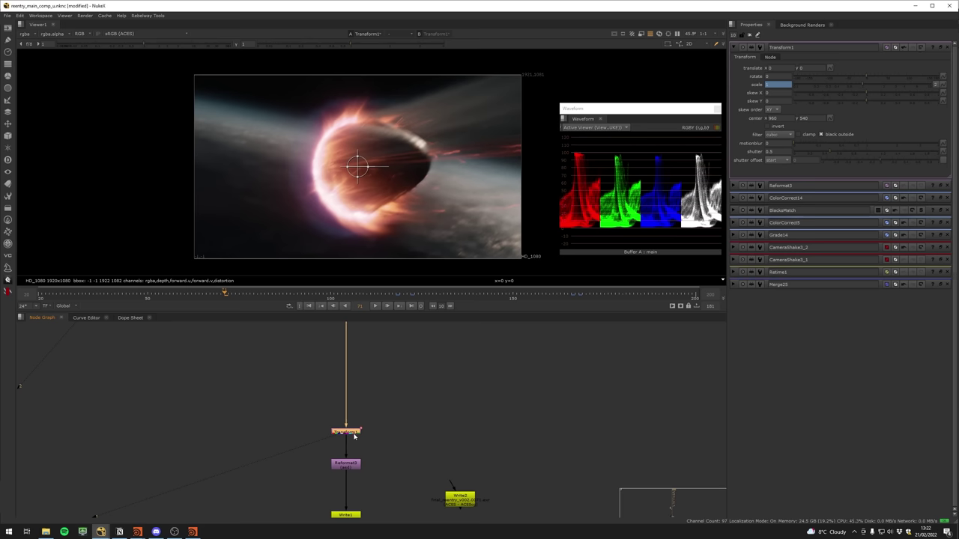
pyautogui.doubleClick(352, 463)
pyautogui.press('1')
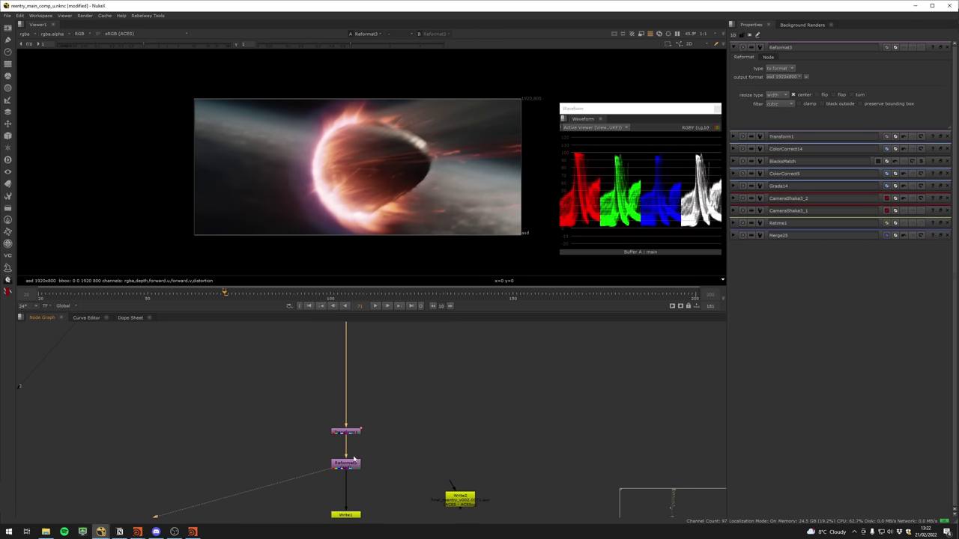
# Step: Disable Transform1 above the Reformat node, keeping Reformat3 as the viewed node
pyautogui.doubleClick(355, 433)
pyautogui.click(354, 463)
pyautogui.click(354, 433)
pyautogui.doubleClick(352, 466)
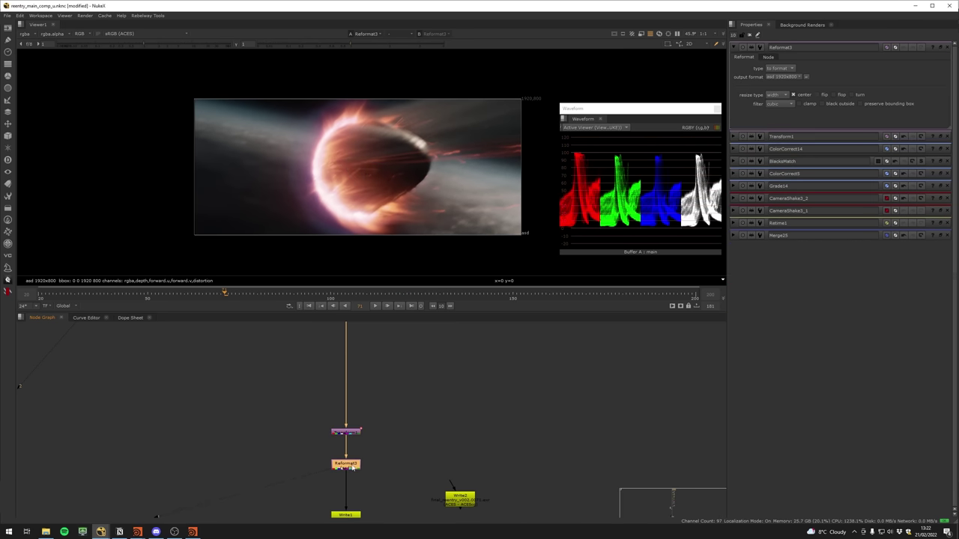
pyautogui.click(356, 434)
pyautogui.press('d')
pyautogui.click(355, 465)
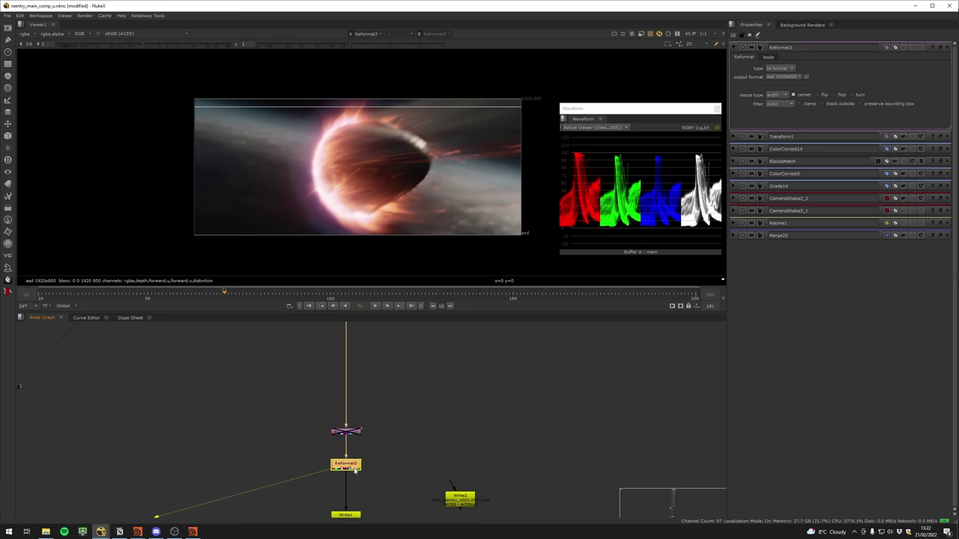
# Step: Toggle Reformat3 repeatedly to compare the full HD frame with the cropped 1920x800 format
pyautogui.click(389, 456)
pyautogui.moveTo(373, 468); pyautogui.dragTo(381, 421, button='middle')
pyautogui.doubleClick(359, 425)
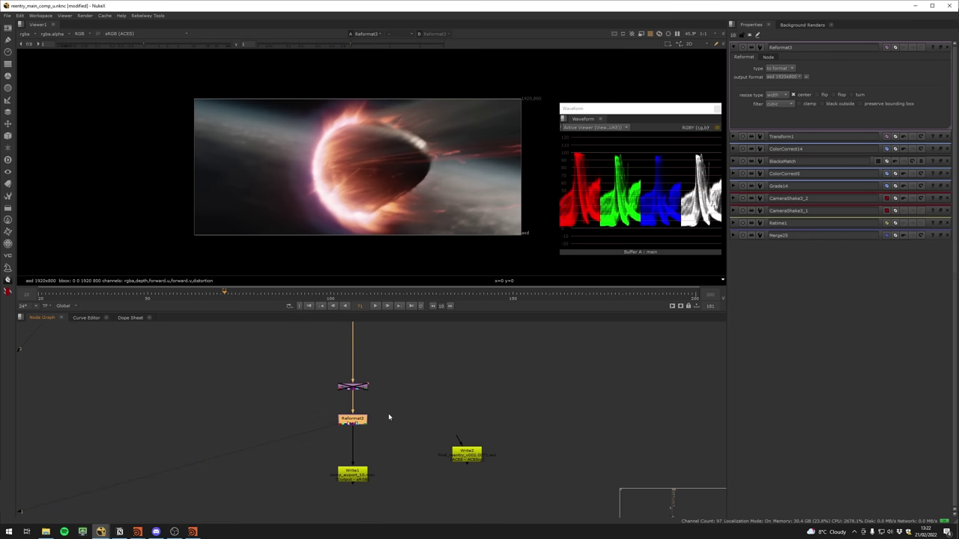
pyautogui.press('d')
pyautogui.press('d')
pyautogui.press('d')
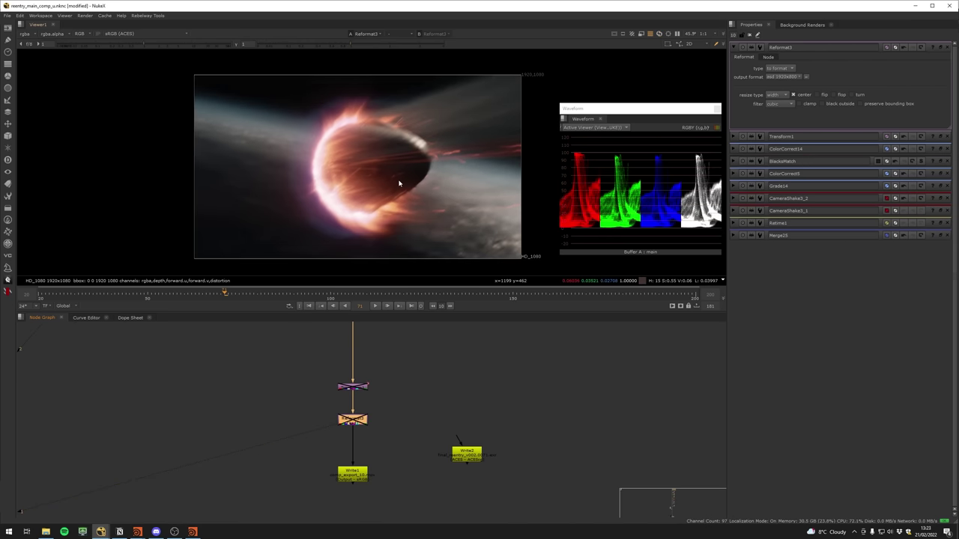
pyautogui.press('d')
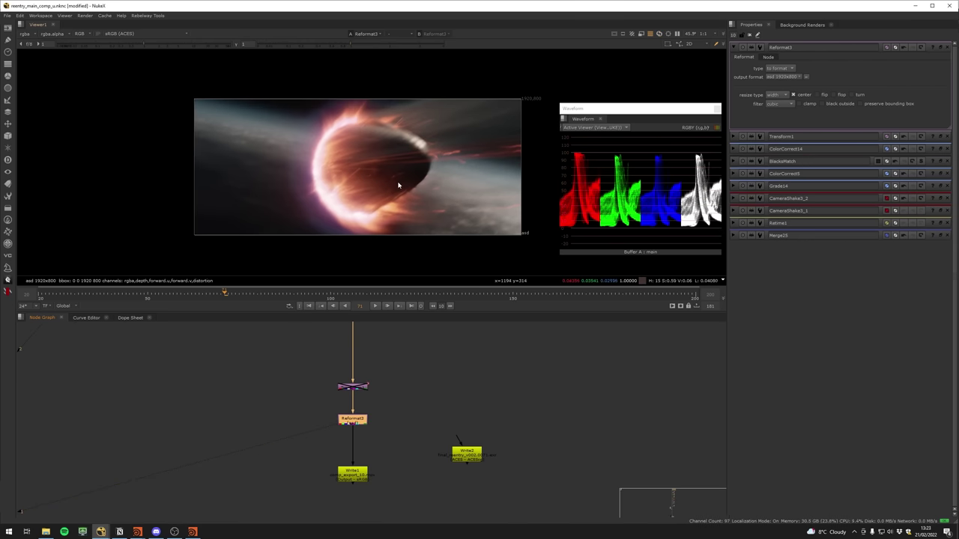
# Step: Examine the composition around the pod with Reformat3 off and on, moving the Waveform window slightly aside
pyautogui.moveTo(397, 187); pyautogui.dragTo(381, 200, button='middle')
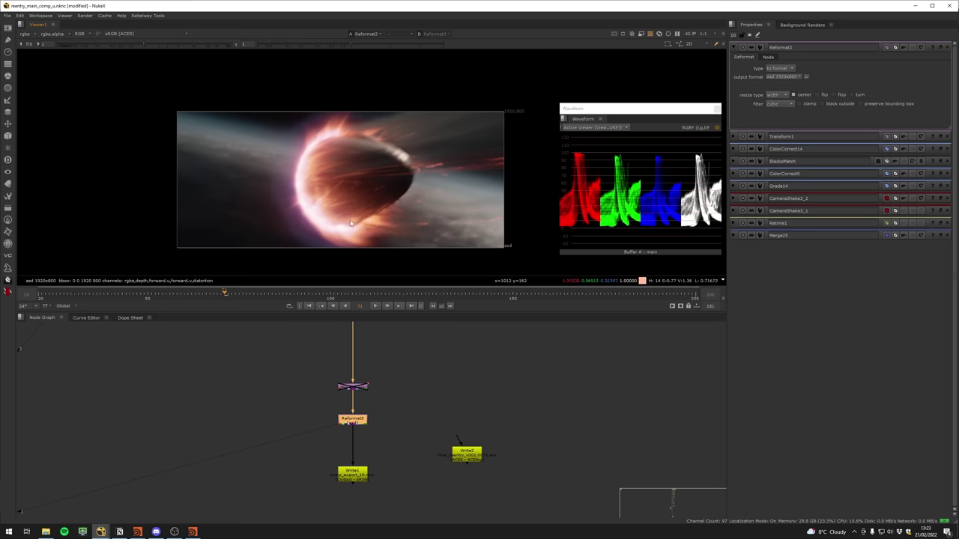
pyautogui.press('d')
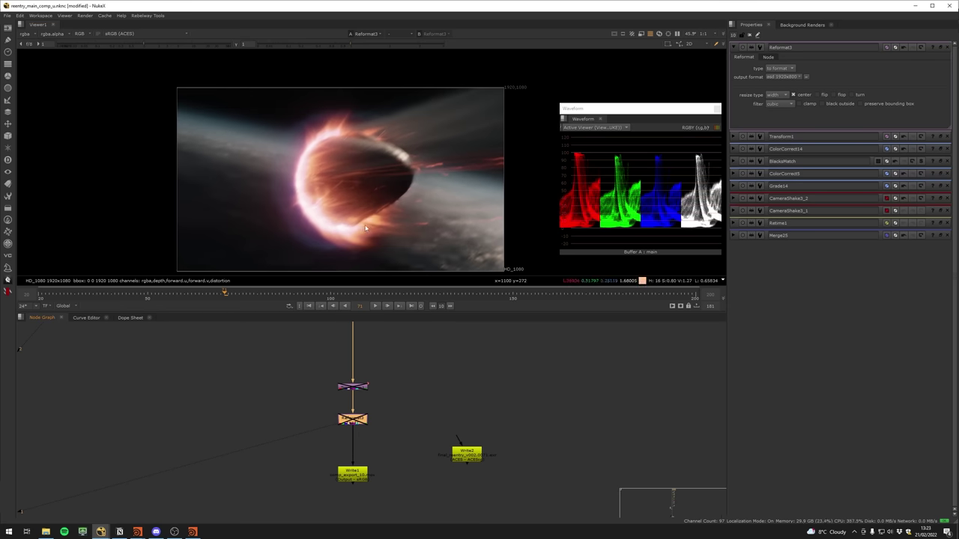
pyautogui.moveTo(366, 230); pyautogui.dragTo(375, 222, button='middle')
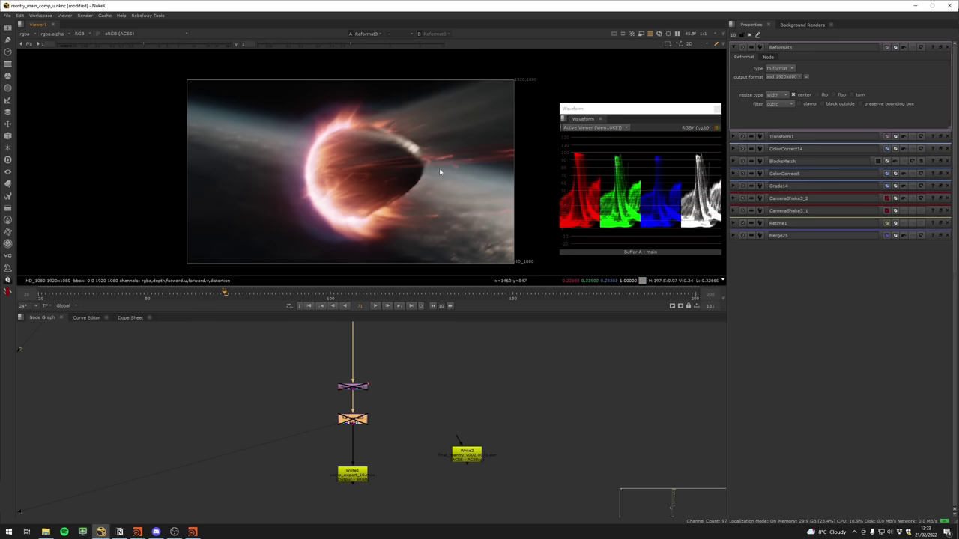
pyautogui.moveTo(624, 112); pyautogui.dragTo(619, 110)
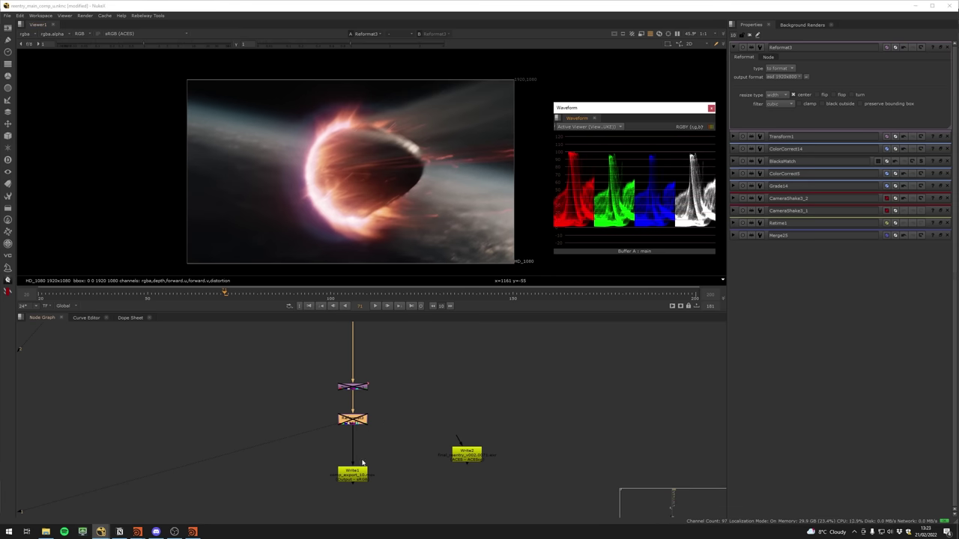
pyautogui.press('d')
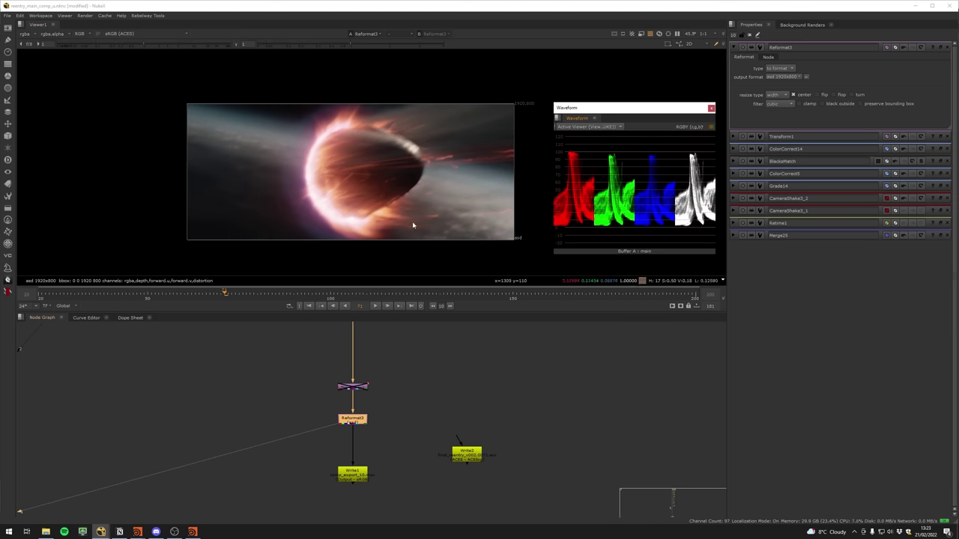
pyautogui.moveTo(383, 214); pyautogui.dragTo(384, 217, button='middle')
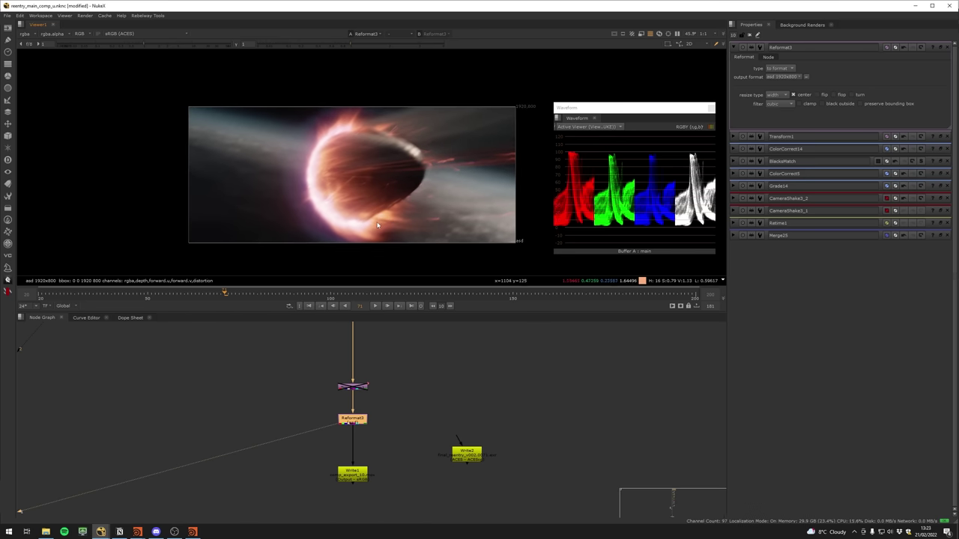
pyautogui.press('d')
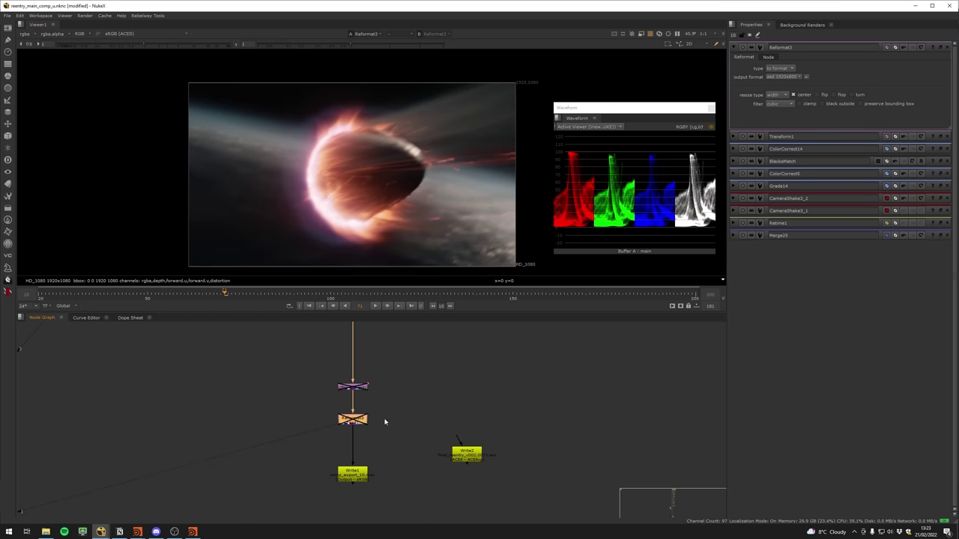
pyautogui.press('d')
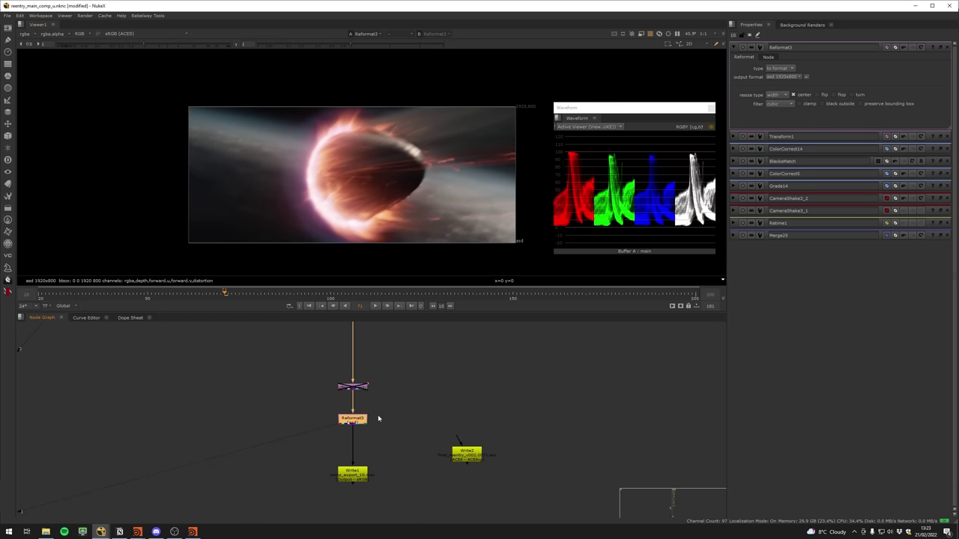
# Step: Examine the Transform, Reformat and Write nodes at the end of the script, comparing the cropped and full framing
pyautogui.click(382, 406)
pyautogui.scroll(-5, 382, 406)
pyautogui.click(374, 411)
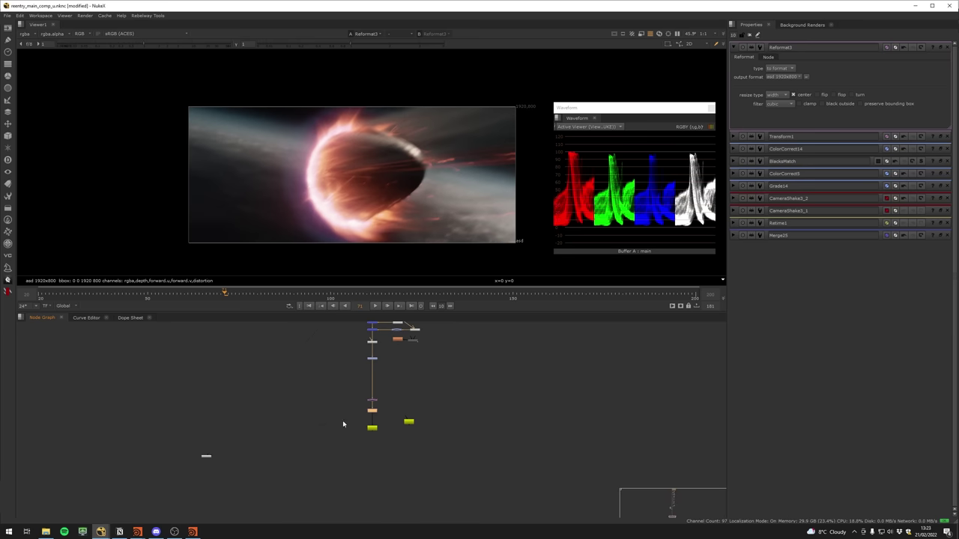
pyautogui.scroll(5, 388, 414)
pyautogui.moveTo(403, 392); pyautogui.dragTo(273, 441)
pyautogui.moveTo(372, 423); pyautogui.dragTo(354, 427, button='middle')
pyautogui.moveTo(428, 446); pyautogui.dragTo(434, 457)
pyautogui.moveTo(393, 393); pyautogui.dragTo(274, 445)
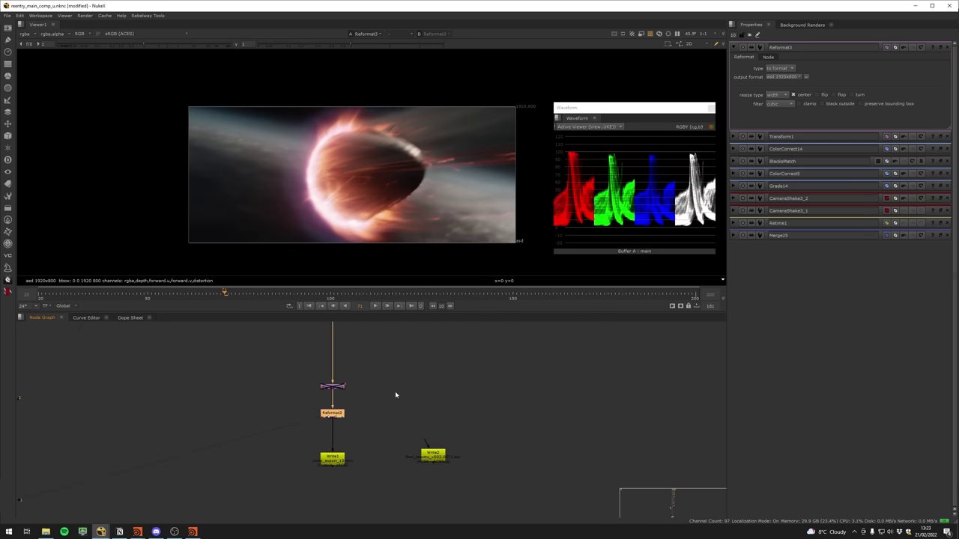
pyautogui.moveTo(366, 412)
pyautogui.mouseDown(button='middle')
pyautogui.moveTo(340, 477)
pyautogui.moveTo(357, 474)
pyautogui.moveTo(360, 423)
pyautogui.mouseUp(button='middle')
pyautogui.scroll(-5, 368, 416)
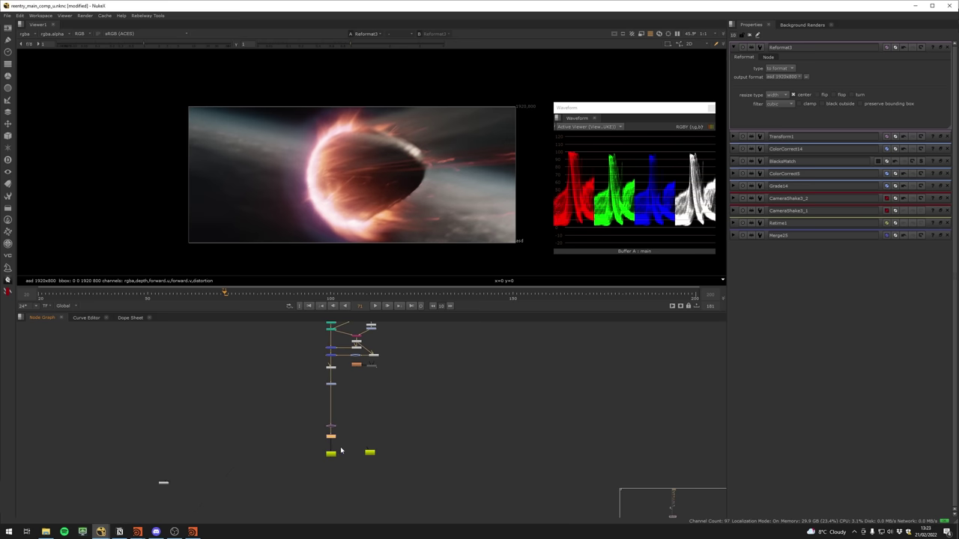
pyautogui.scroll(5, 341, 450)
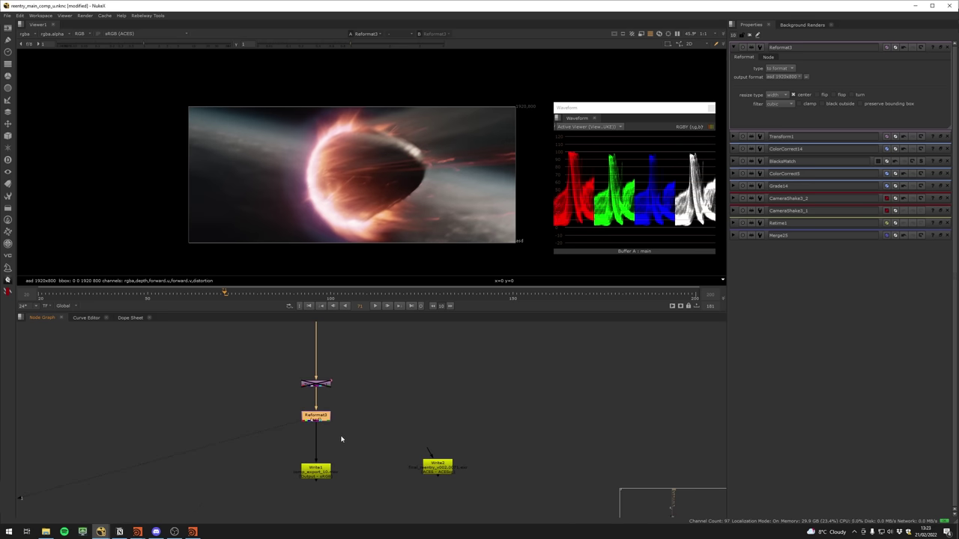
pyautogui.moveTo(349, 405); pyautogui.dragTo(256, 437)
pyautogui.click(342, 417)
pyautogui.scroll(2, 344, 413)
pyautogui.moveTo(363, 396); pyautogui.dragTo(236, 456)
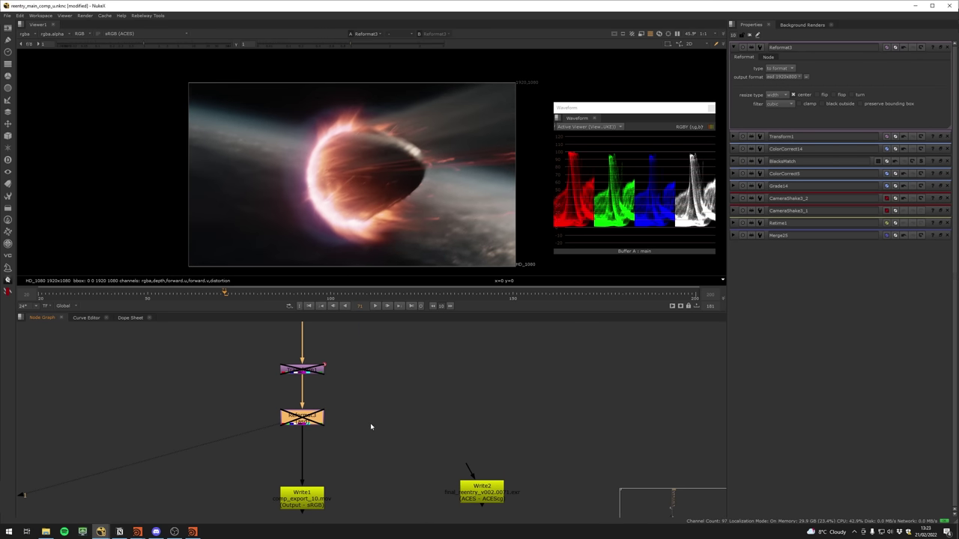
# Step: Survey the complete node tree from the final Write nodes up to its start and return to the Write nodes
pyautogui.scroll(-5, 375, 418)
pyautogui.scroll(-5, 348, 455)
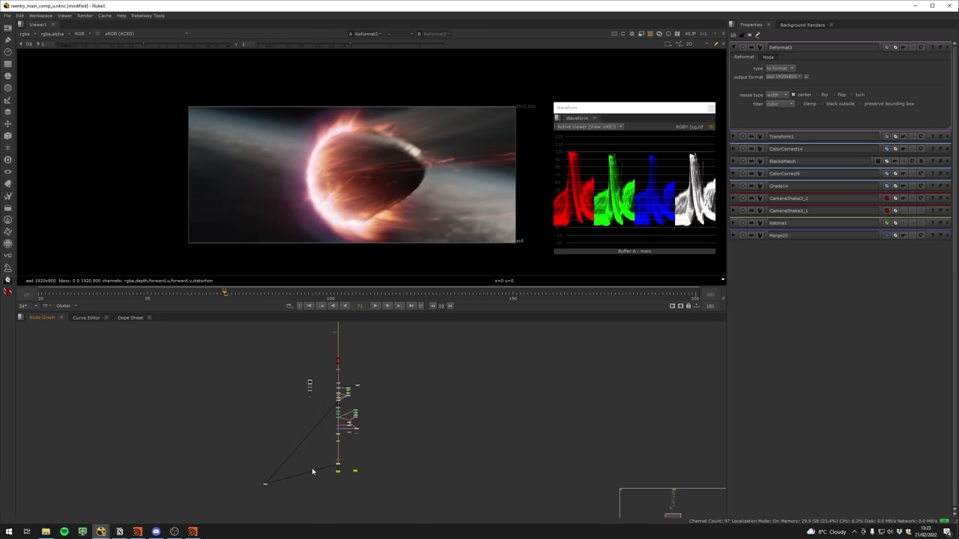
pyautogui.moveTo(378, 395); pyautogui.dragTo(355, 437, button='middle')
pyautogui.scroll(-5, 358, 437)
pyautogui.moveTo(369, 335); pyautogui.dragTo(379, 438, button='middle')
pyautogui.scroll(-6, 377, 429)
pyautogui.moveTo(402, 360); pyautogui.dragTo(384, 401, button='middle')
pyautogui.moveTo(401, 352); pyautogui.dragTo(329, 483)
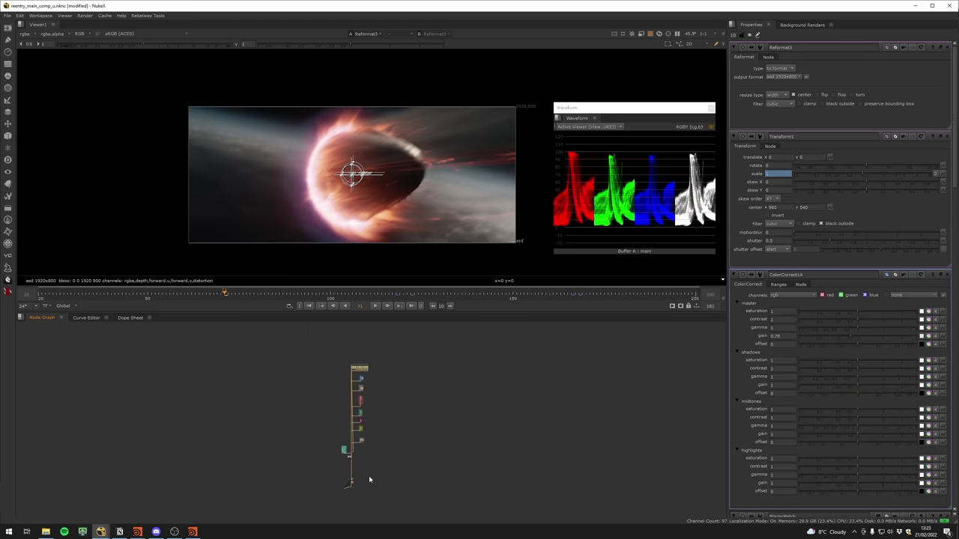
pyautogui.scroll(6, 372, 478)
pyautogui.moveTo(372, 478); pyautogui.dragTo(480, 375, button='middle')
pyautogui.scroll(5, 372, 389)
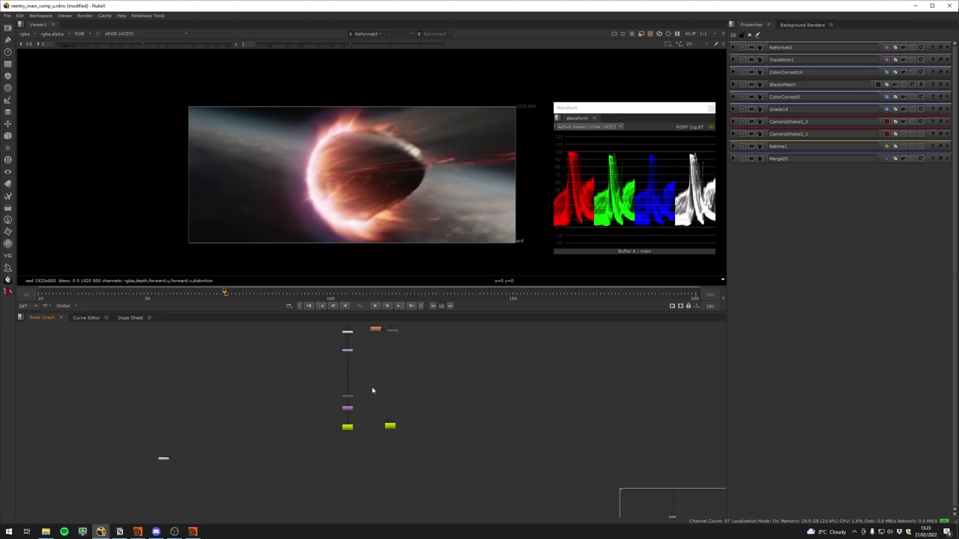